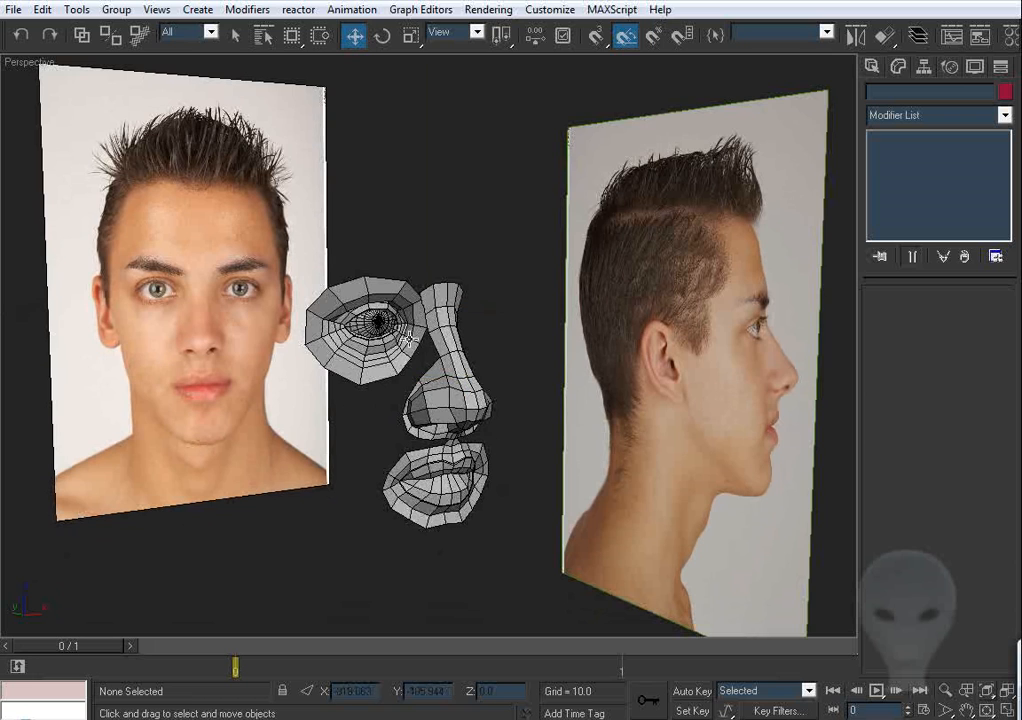
{"action": "middle_click_drag", "start_coordinate": [403, 336], "coordinate": [475, 344]}
{"action": "middle_click_drag", "start_coordinate": [438, 286], "coordinate": [445, 405]}
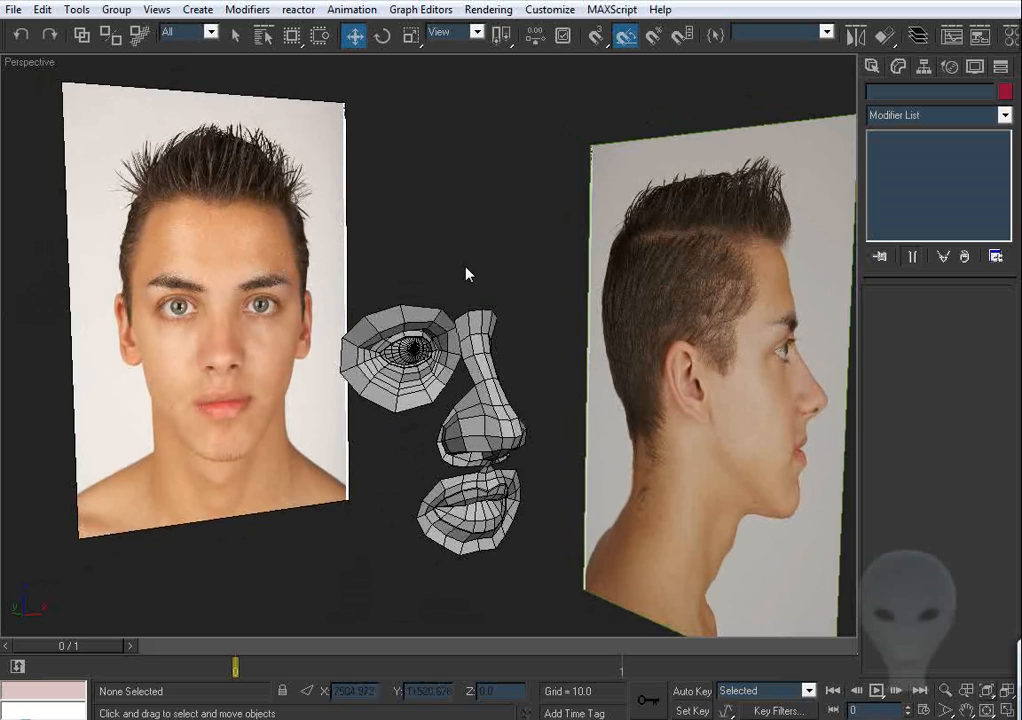
{"action": "middle_click_drag", "start_coordinate": [450, 262], "coordinate": [456, 272]}
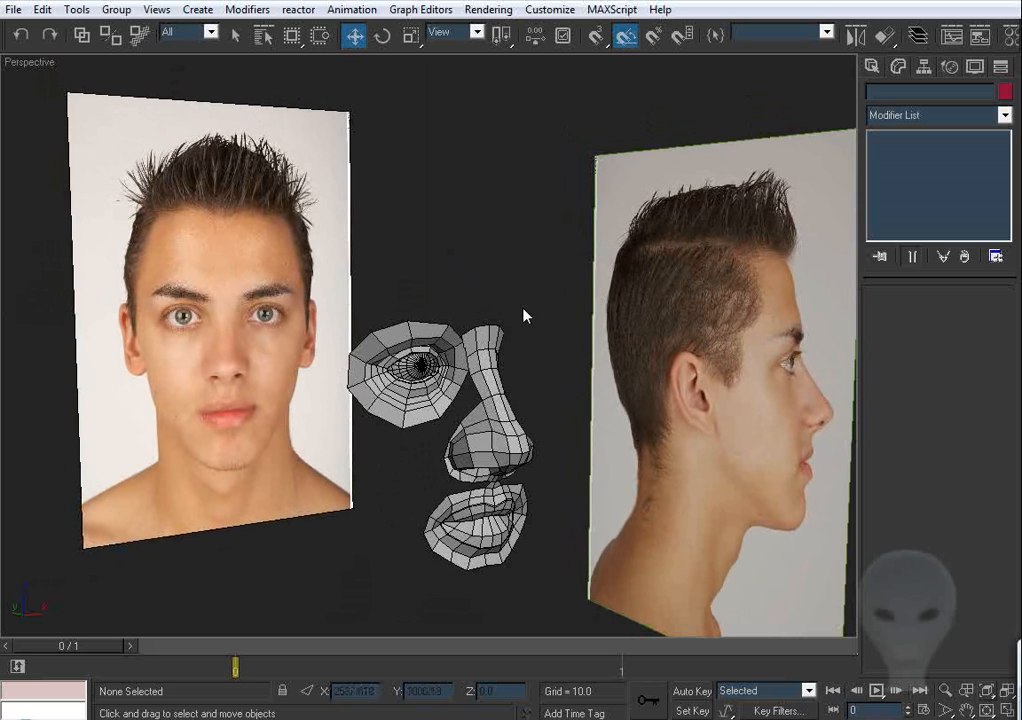
{"action": "middle_click_drag", "start_coordinate": [523, 315], "coordinate": [510, 320]}
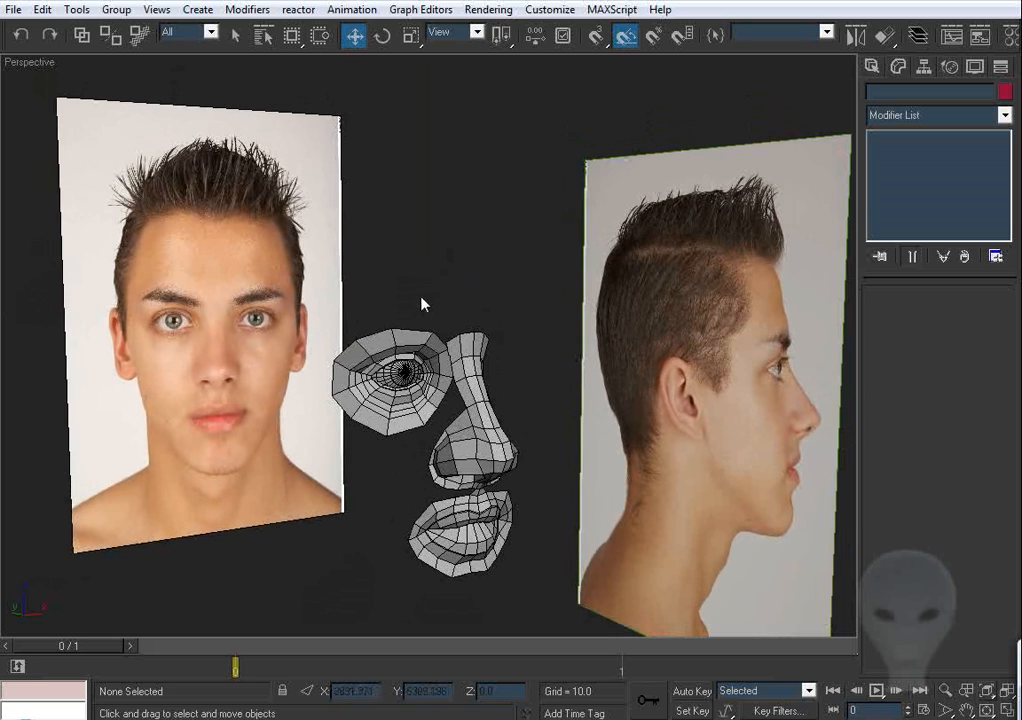
{"action": "middle_click_drag", "start_coordinate": [422, 301], "coordinate": [397, 272]}
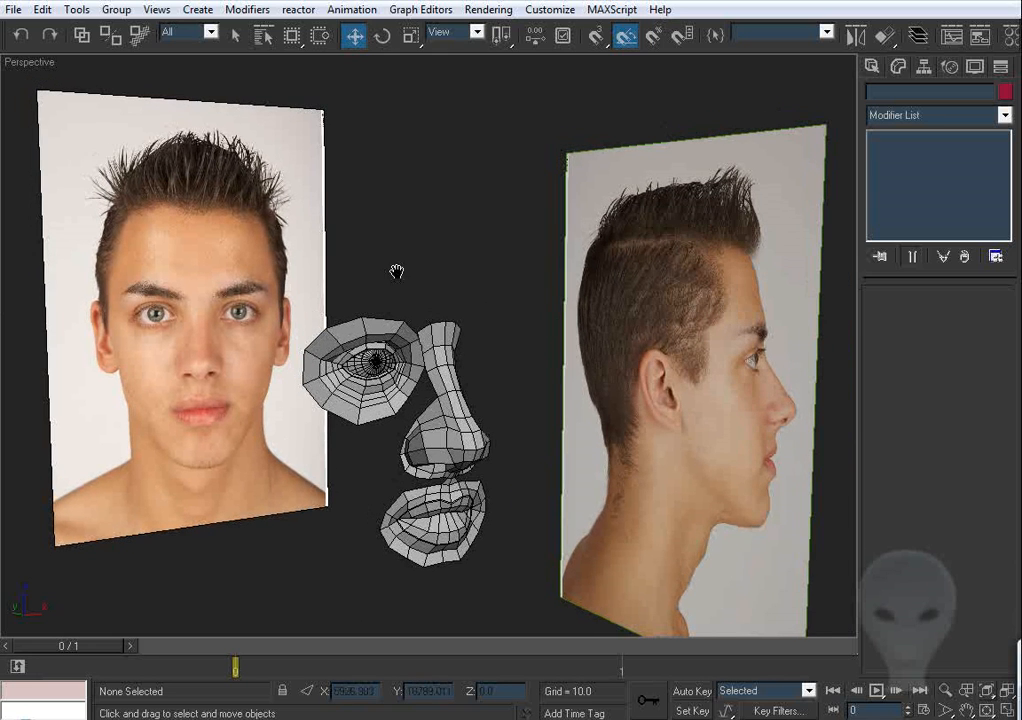
{"action": "middle_click_drag", "start_coordinate": [611, 283], "coordinate": [466, 292]}
Step: Select the side reference plane and compare the eye, nose and mouth meshes with the photos in left, front and perspective views
{"action": "left_click", "coordinate": [549, 263]}
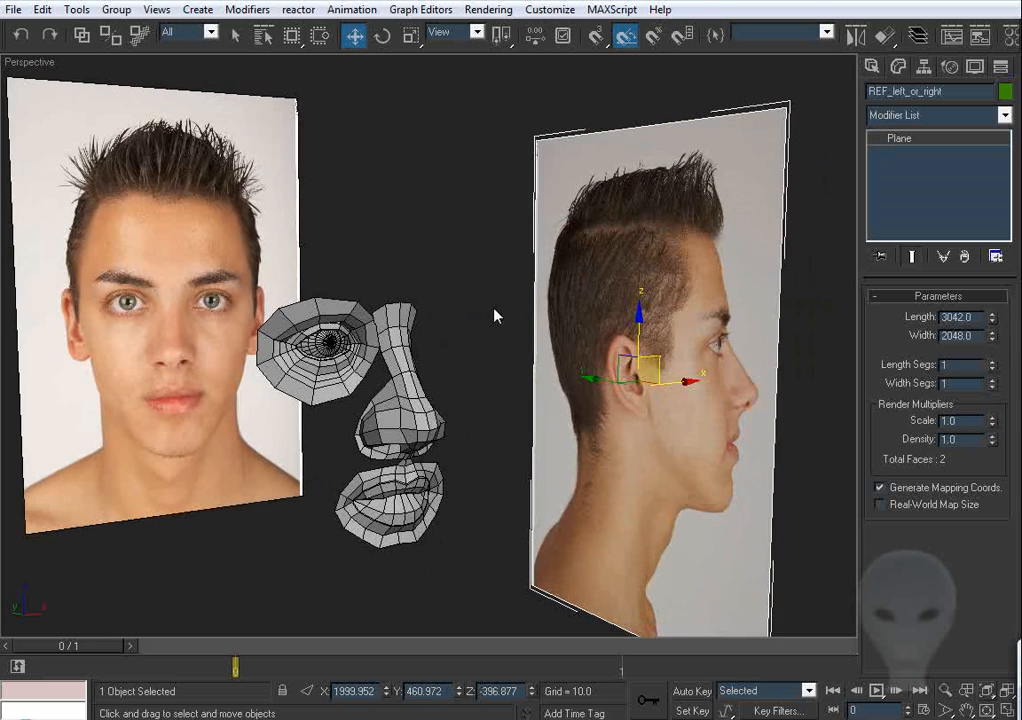
{"action": "key", "text": "l"}
{"action": "scroll", "coordinate": [383, 296], "scroll_direction": "down", "scroll_amount": 4}
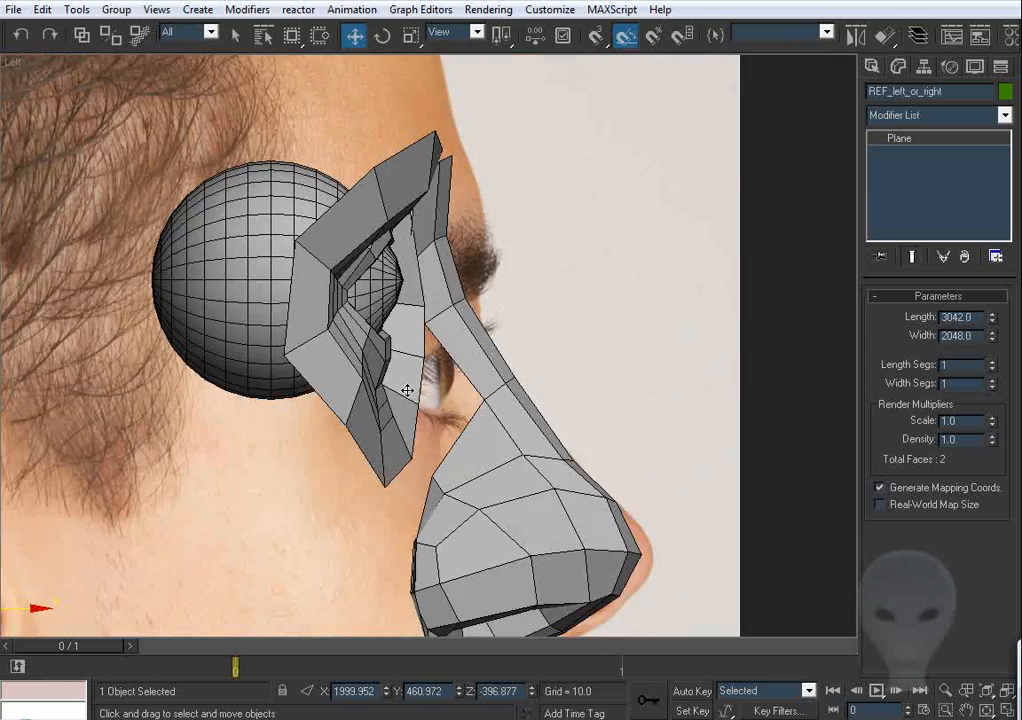
{"action": "scroll", "coordinate": [408, 390], "scroll_direction": "down", "scroll_amount": 3}
{"action": "middle_click_drag", "start_coordinate": [467, 428], "coordinate": [485, 364]}
{"action": "key", "text": "f"}
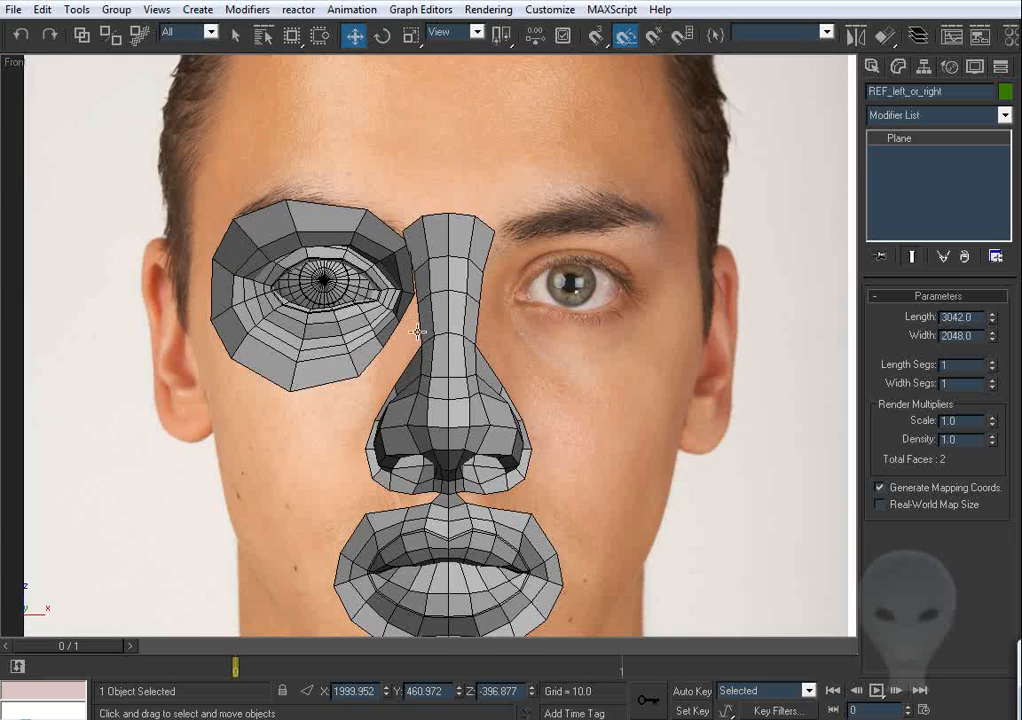
{"action": "middle_click_drag", "start_coordinate": [411, 355], "coordinate": [442, 315]}
{"action": "middle_click_drag", "start_coordinate": [517, 401], "coordinate": [436, 354]}
{"action": "key", "text": "p"}
{"action": "scroll", "coordinate": [473, 306], "scroll_direction": "down", "scroll_amount": 4}
{"action": "key", "text": "w"}
{"action": "middle_click_drag", "start_coordinate": [538, 292], "coordinate": [501, 323]}
Step: Unhide all objects and hide the selected REF_left_or_right plane
{"action": "right_click", "coordinate": [488, 292]}
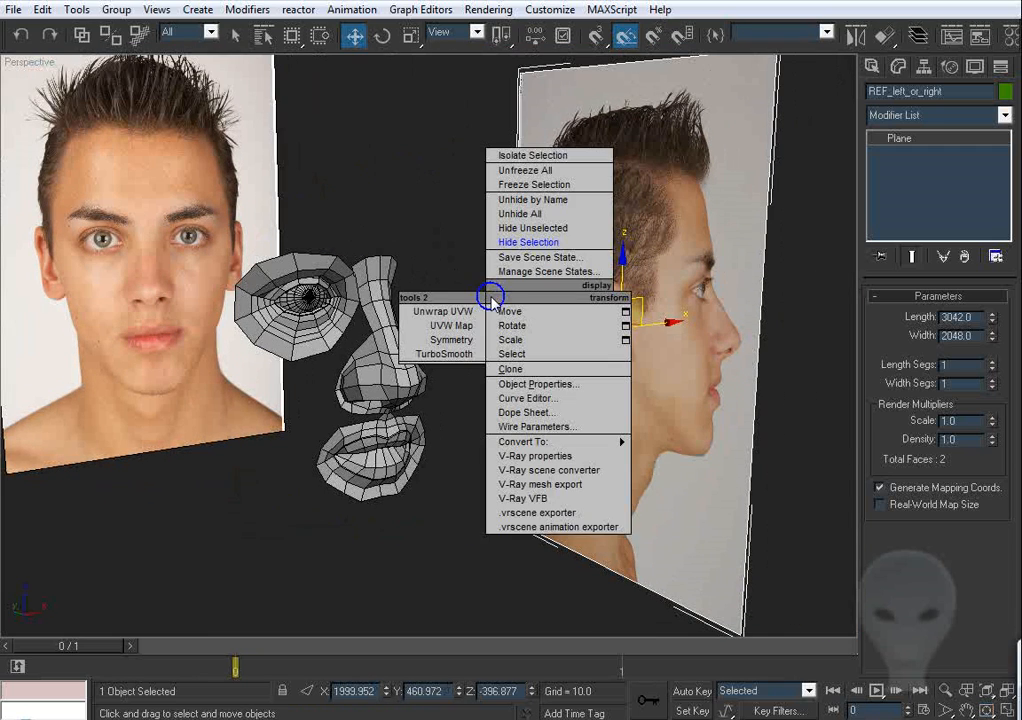
{"action": "left_click", "coordinate": [544, 229]}
{"action": "middle_click_drag", "start_coordinate": [544, 229], "coordinate": [540, 314], "text": "alt"}
{"action": "right_click", "coordinate": [540, 314]}
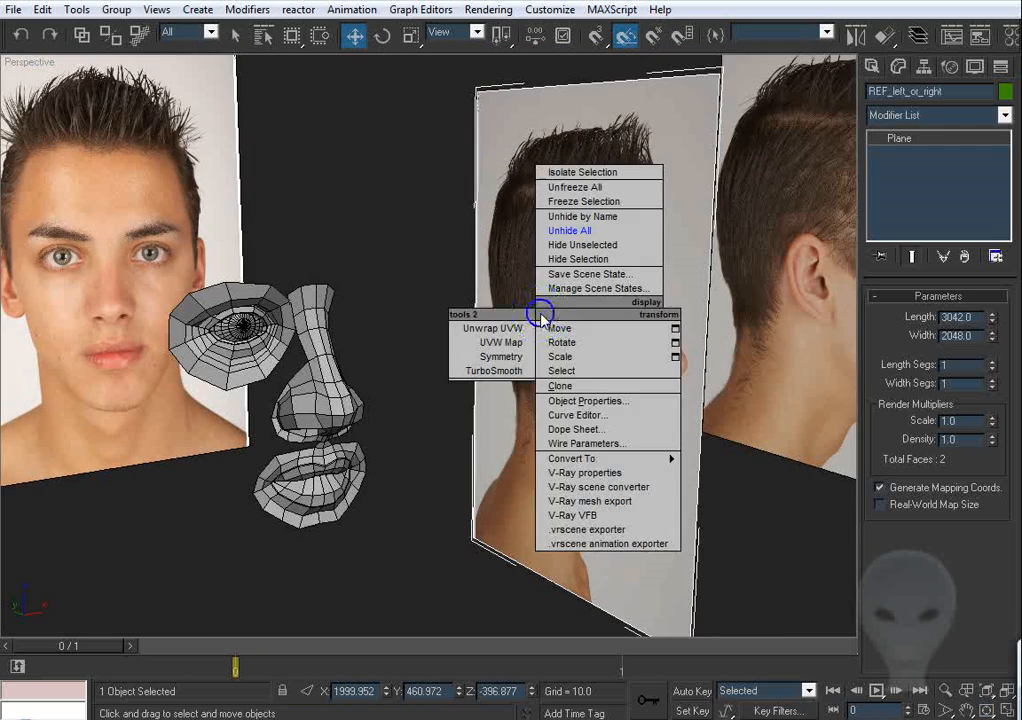
{"action": "left_click", "coordinate": [550, 258]}
Step: Examine how the eye, nose and mouth meshes line up with the reference photos in the left and front views
{"action": "scroll", "coordinate": [524, 335], "scroll_direction": "up", "scroll_amount": 5}
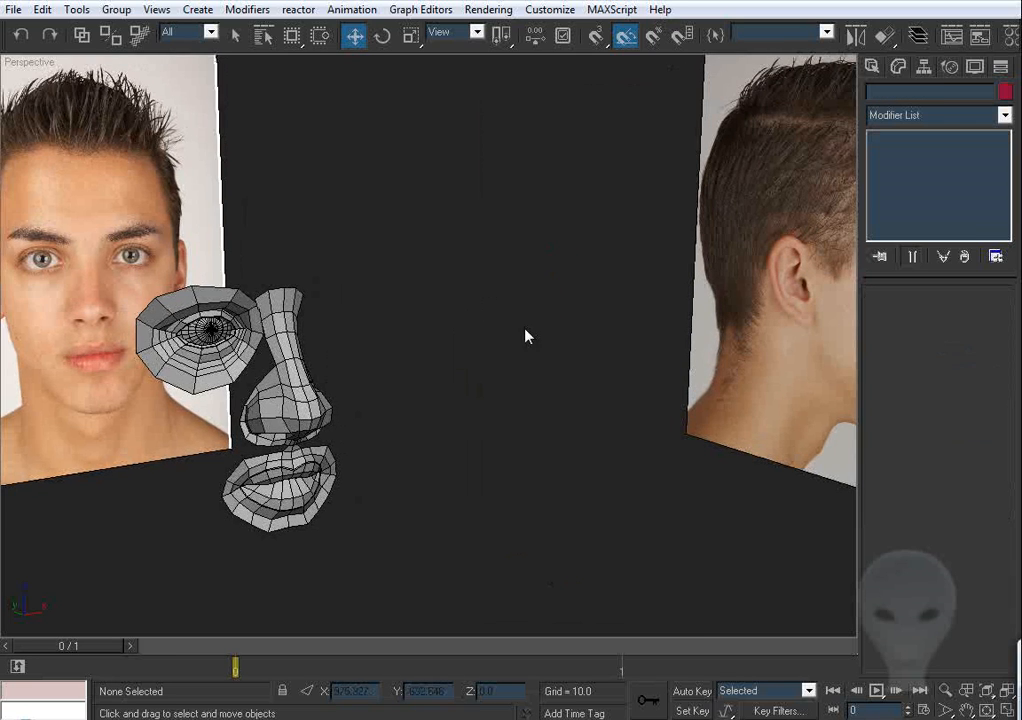
{"action": "scroll", "coordinate": [397, 328], "scroll_direction": "down", "scroll_amount": 5}
{"action": "middle_click_drag", "start_coordinate": [392, 328], "coordinate": [441, 328], "text": "alt"}
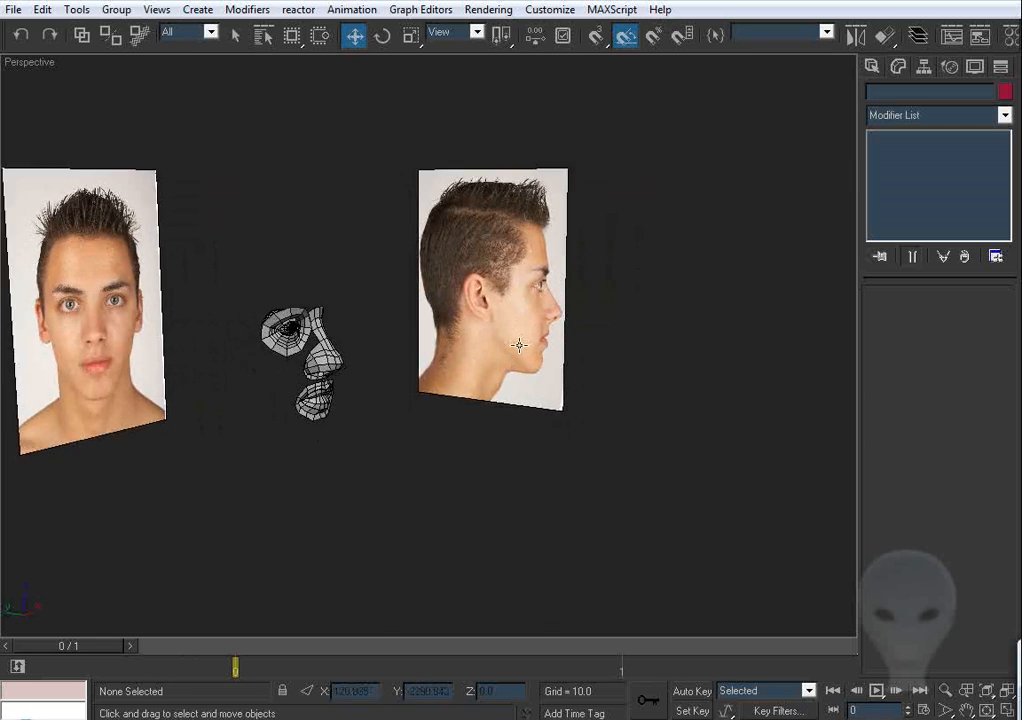
{"action": "key", "text": "l"}
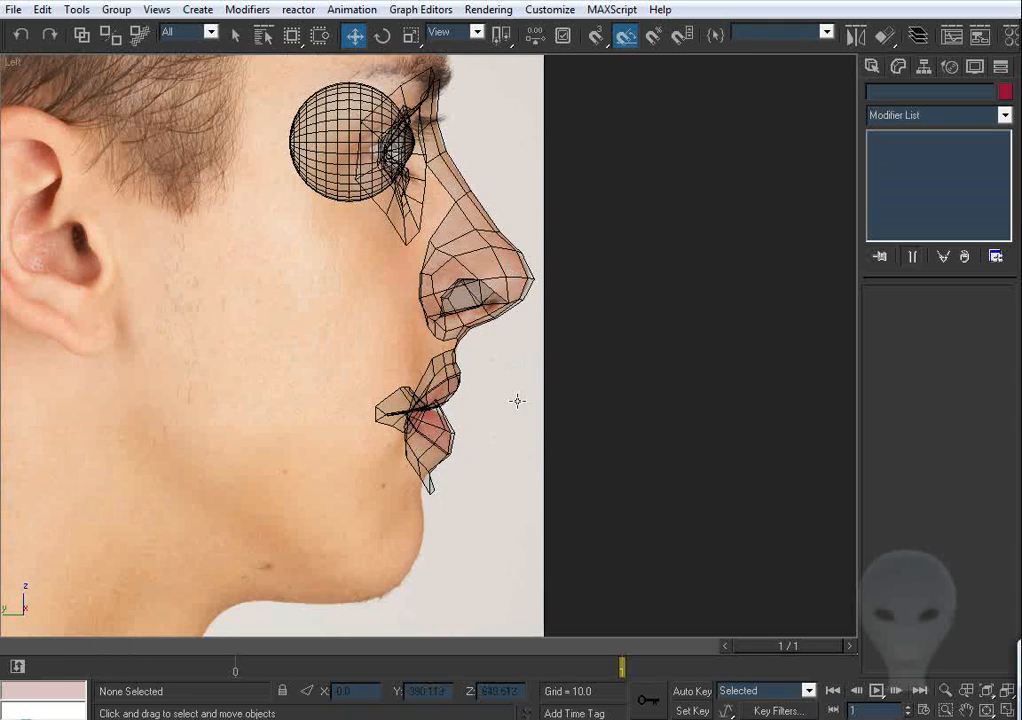
{"action": "middle_click_drag", "start_coordinate": [517, 401], "coordinate": [541, 372]}
{"action": "middle_click_drag", "start_coordinate": [481, 352], "coordinate": [504, 319]}
{"action": "key", "text": "f"}
{"action": "middle_click_drag", "start_coordinate": [520, 600], "coordinate": [526, 428]}
{"action": "middle_click_drag", "start_coordinate": [524, 473], "coordinate": [520, 458]}
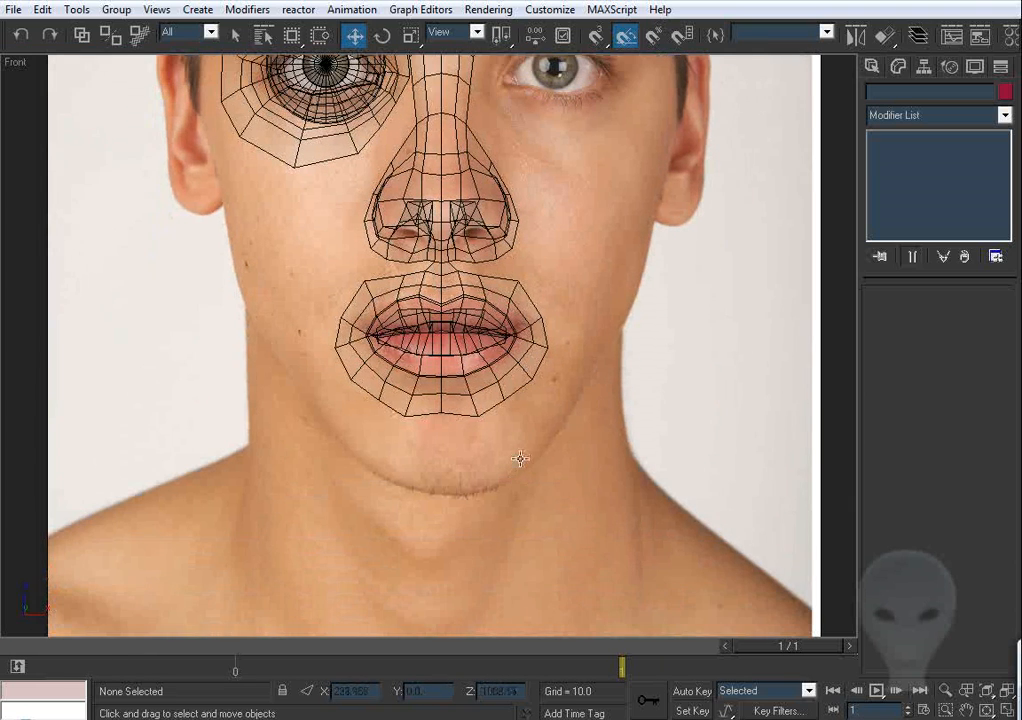
{"action": "middle_click_drag", "start_coordinate": [436, 376], "coordinate": [426, 420]}
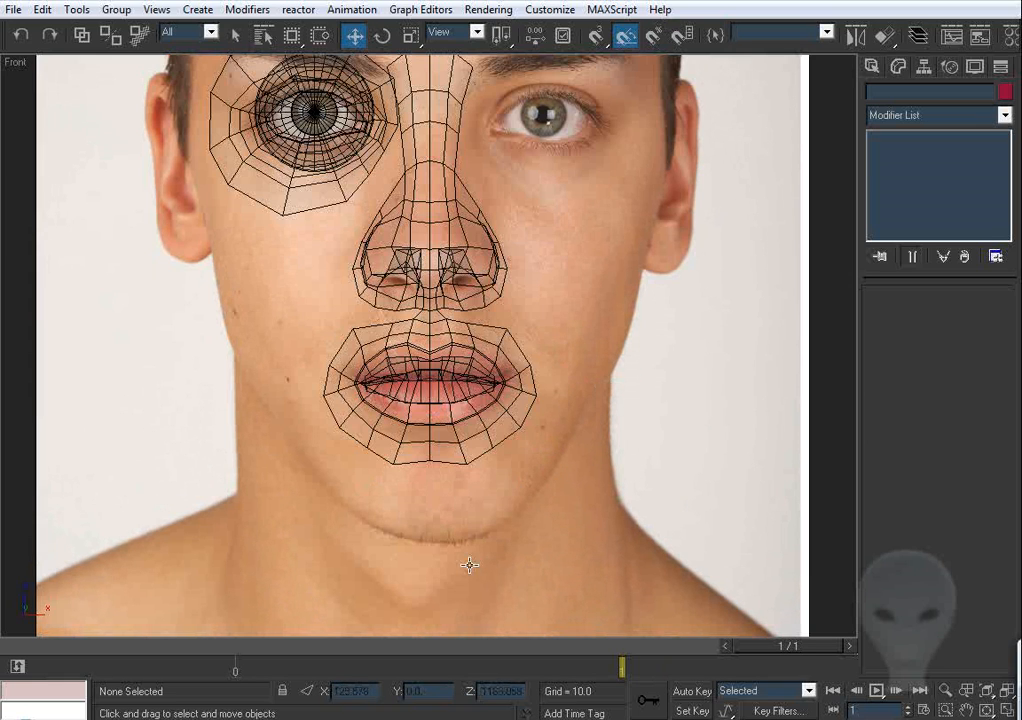
{"action": "middle_click_drag", "start_coordinate": [530, 484], "coordinate": [514, 443]}
Step: Inspect the gaps between the eye, nose and mouth meshes in the perspective view
{"action": "key", "text": "p"}
{"action": "key", "text": "ctrl+r"}
{"action": "mouse_move", "coordinate": [500, 388]}
{"action": "left_mouse_down"}
{"action": "mouse_move", "coordinate": [454, 369]}
{"action": "mouse_move", "coordinate": [403, 367]}
{"action": "mouse_move", "coordinate": [415, 374]}
{"action": "mouse_move", "coordinate": [392, 312]}
{"action": "left_mouse_up"}
{"action": "scroll", "coordinate": [490, 383], "scroll_direction": "up", "scroll_amount": 3}
{"action": "left_click_drag", "start_coordinate": [424, 257], "coordinate": [436, 308]}
{"action": "scroll", "coordinate": [436, 308], "scroll_direction": "up", "scroll_amount": 3}
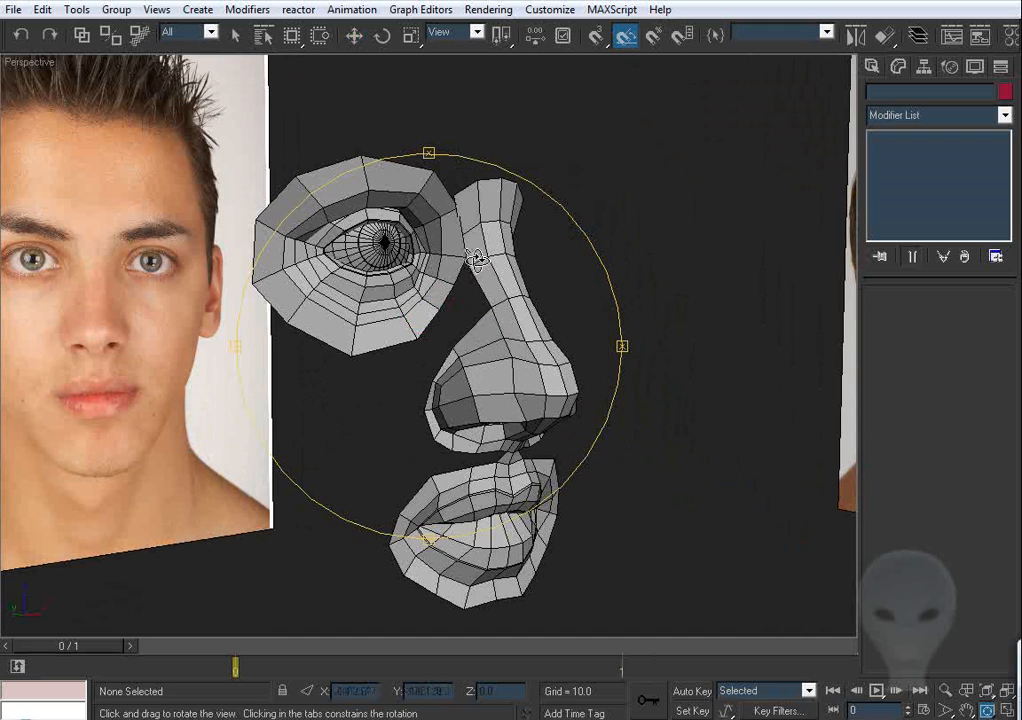
{"action": "scroll", "coordinate": [504, 324], "scroll_direction": "up", "scroll_amount": 3}
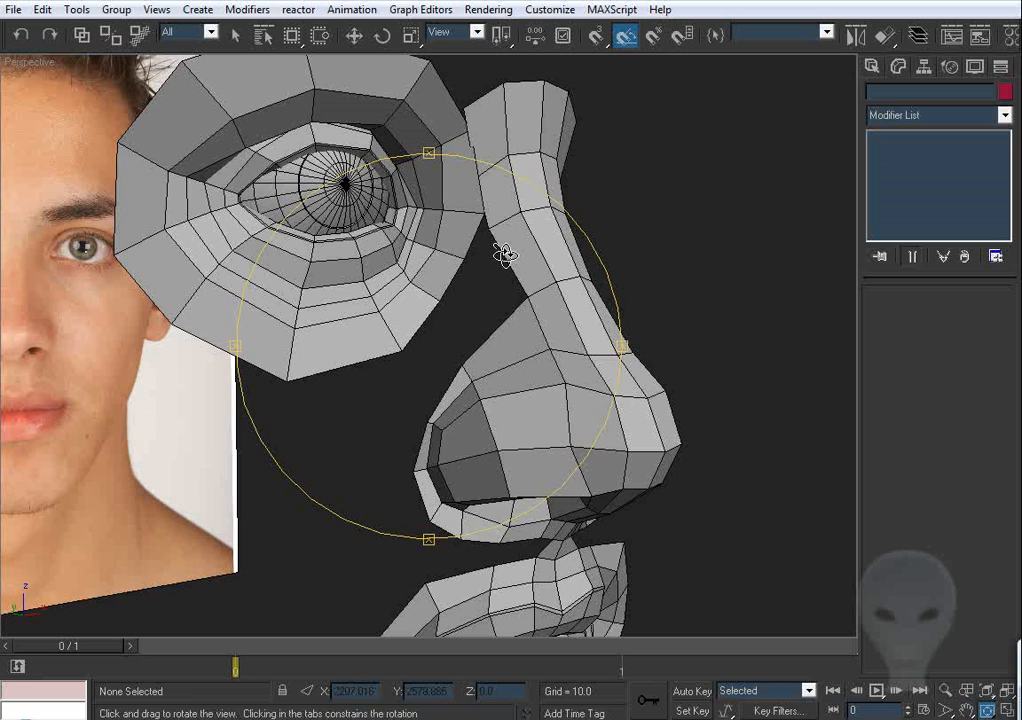
{"action": "scroll", "coordinate": [506, 254], "scroll_direction": "down", "scroll_amount": 3}
{"action": "scroll", "coordinate": [505, 254], "scroll_direction": "down", "scroll_amount": 3}
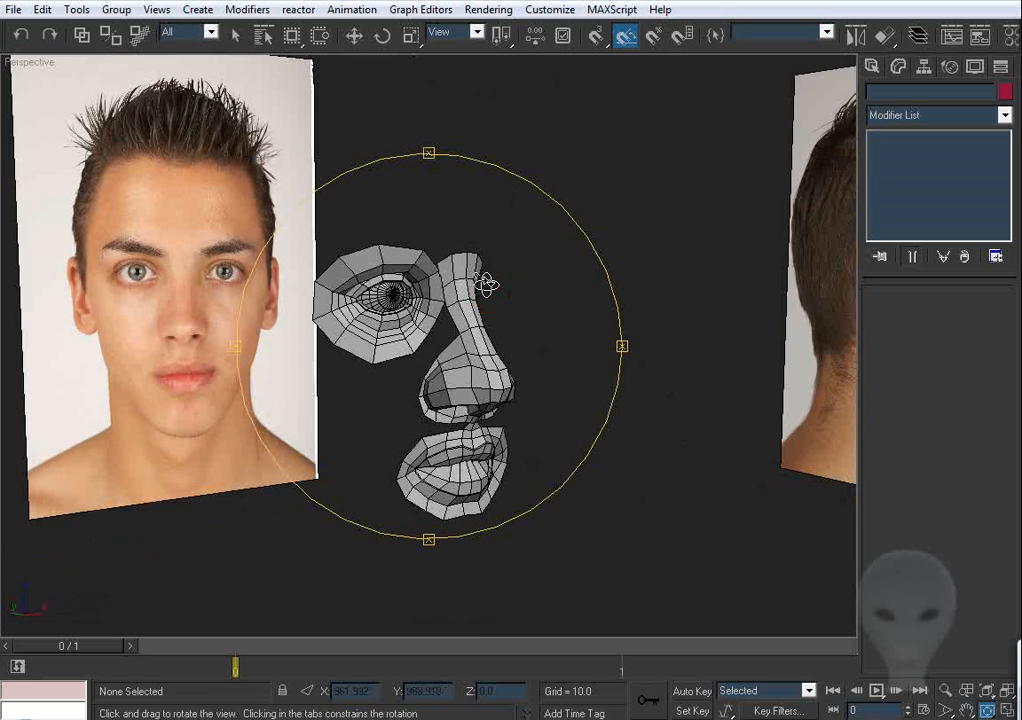
{"action": "middle_click_drag", "start_coordinate": [486, 284], "coordinate": [463, 305]}
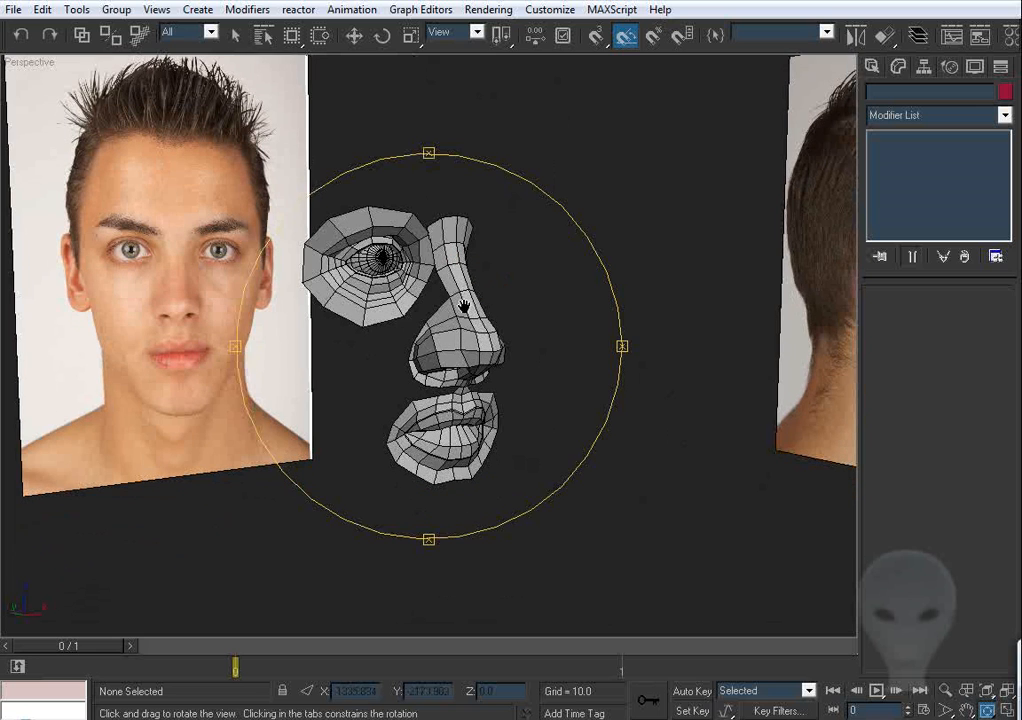
{"action": "left_click_drag", "start_coordinate": [463, 305], "coordinate": [437, 296]}
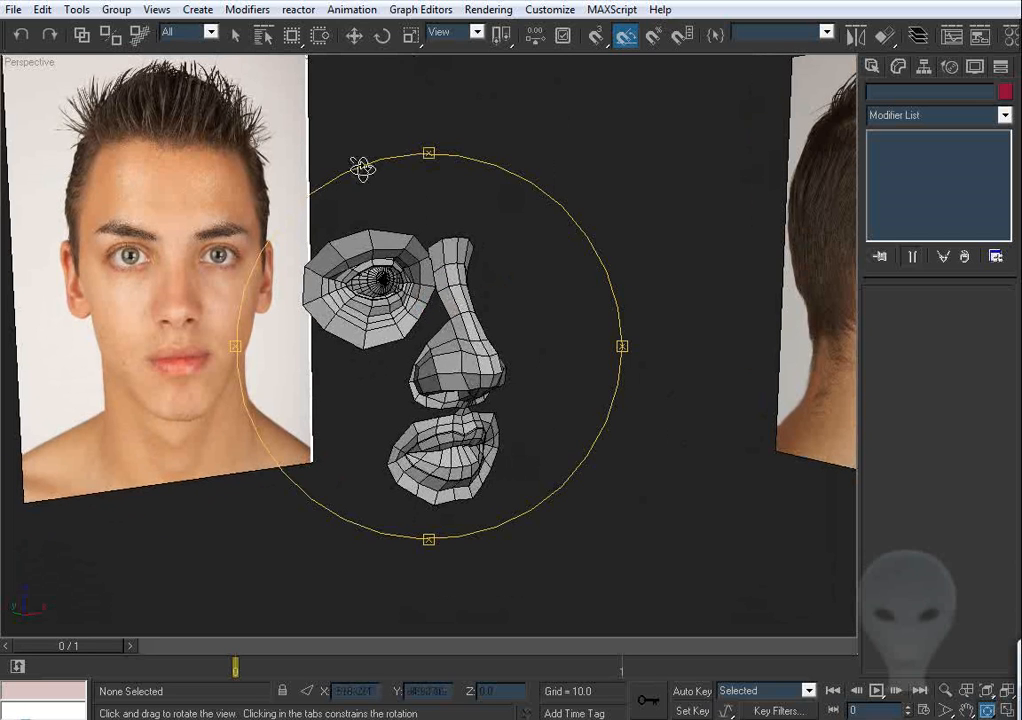
{"action": "left_click_drag", "start_coordinate": [390, 275], "coordinate": [430, 295]}
Step: Delete the four GM_Eye_Lid polygons at the inner corner next to the nose bridge and leave polygon editing
{"action": "left_click", "coordinate": [354, 36]}
{"action": "scroll", "coordinate": [486, 233], "scroll_direction": "up", "scroll_amount": 4}
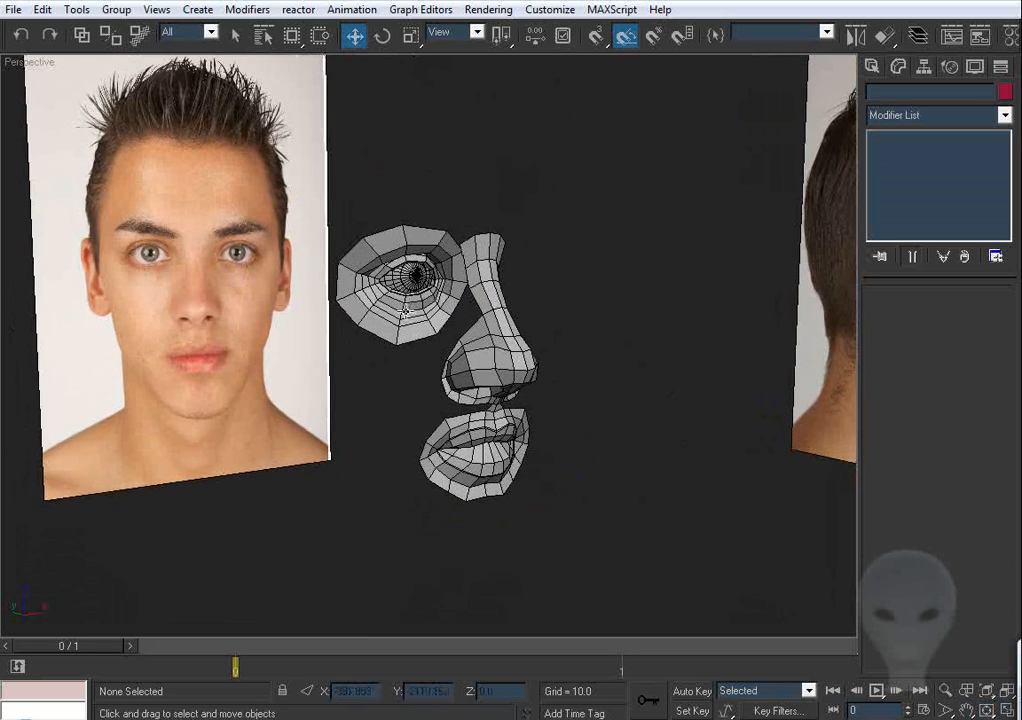
{"action": "middle_click_drag", "start_coordinate": [486, 233], "coordinate": [536, 258]}
{"action": "left_click", "coordinate": [474, 249]}
{"action": "left_click", "coordinate": [957, 316]}
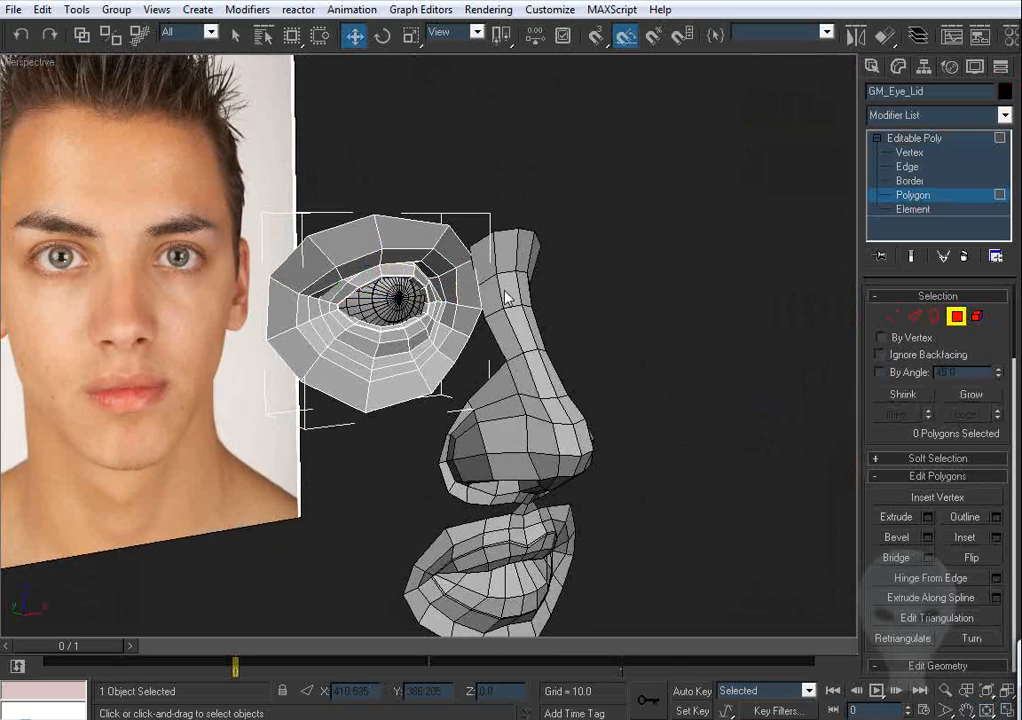
{"action": "scroll", "coordinate": [500, 294], "scroll_direction": "up", "scroll_amount": 5}
{"action": "scroll", "coordinate": [480, 300], "scroll_direction": "down", "scroll_amount": 2}
{"action": "middle_click_drag", "start_coordinate": [461, 304], "coordinate": [461, 257], "text": "alt"}
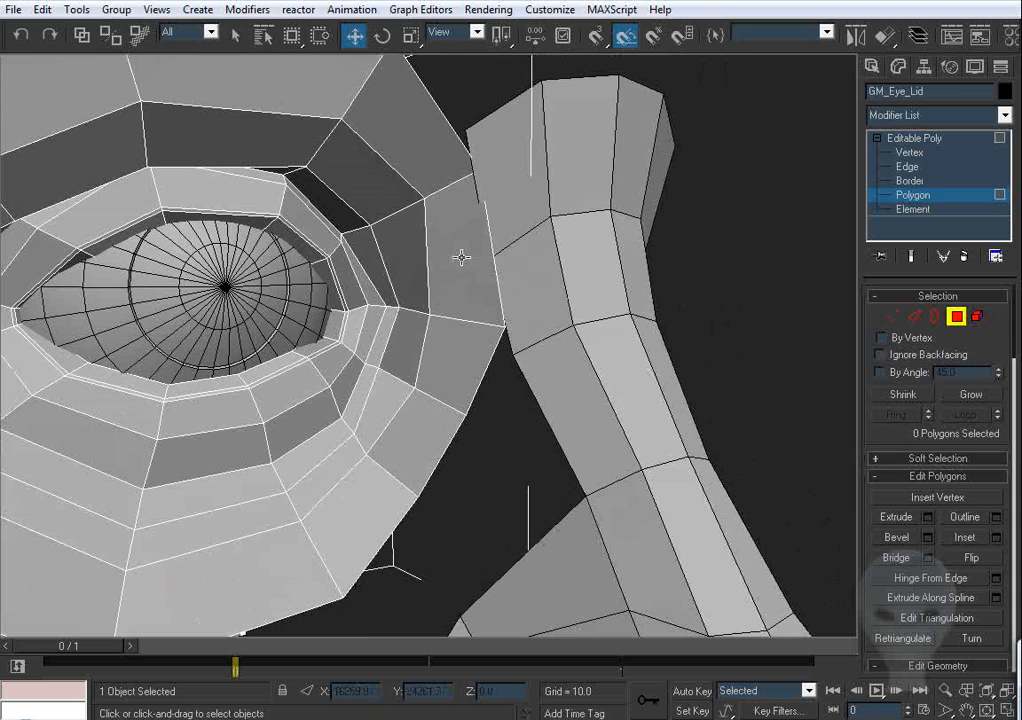
{"action": "left_click", "coordinate": [461, 257]}
{"action": "left_click", "coordinate": [406, 255], "text": "ctrl"}
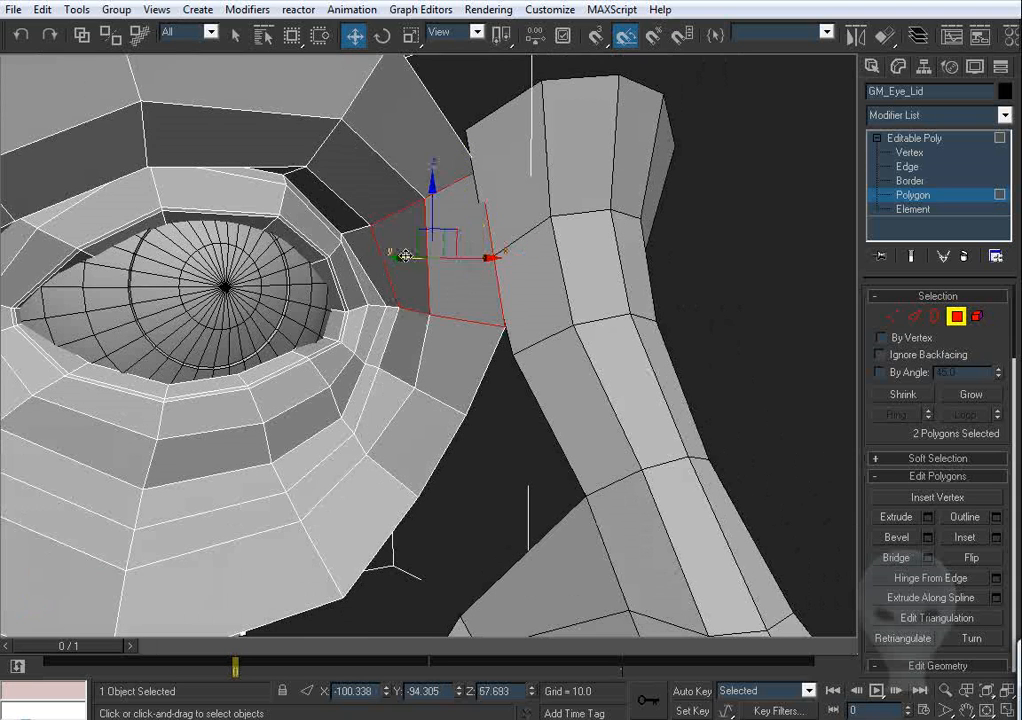
{"action": "left_click", "coordinate": [412, 340], "text": "ctrl"}
{"action": "left_click", "coordinate": [453, 337], "text": "ctrl"}
{"action": "key", "text": "Delete"}
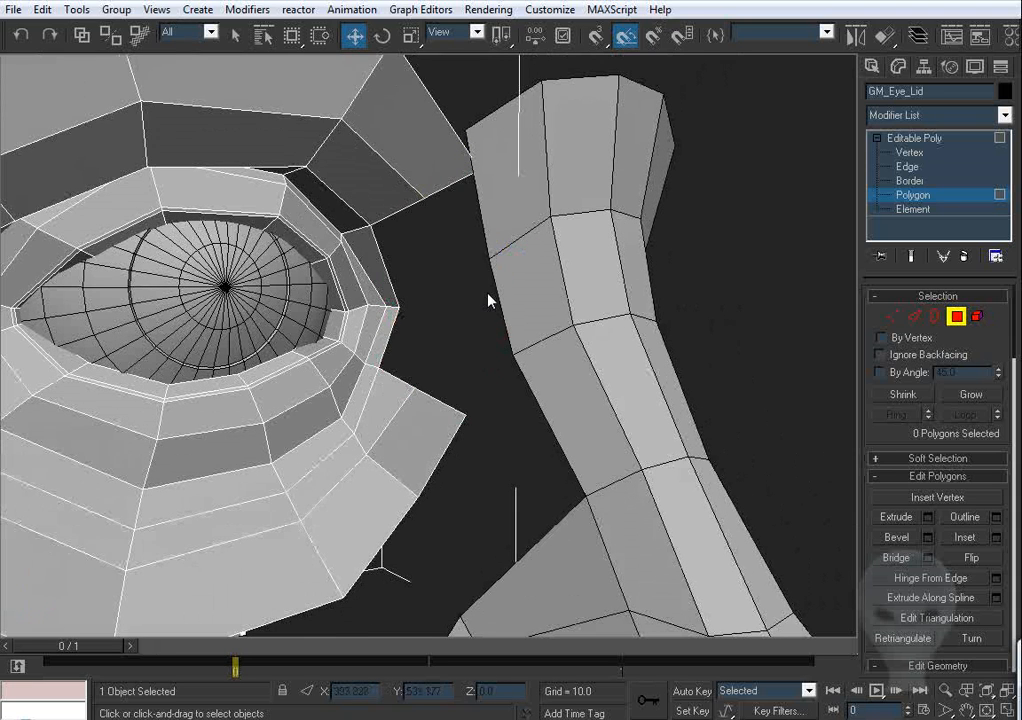
{"action": "scroll", "coordinate": [487, 298], "scroll_direction": "down", "scroll_amount": 6}
{"action": "middle_click_drag", "start_coordinate": [486, 301], "coordinate": [446, 298], "text": "alt"}
{"action": "scroll", "coordinate": [398, 264], "scroll_direction": "up", "scroll_amount": 3}
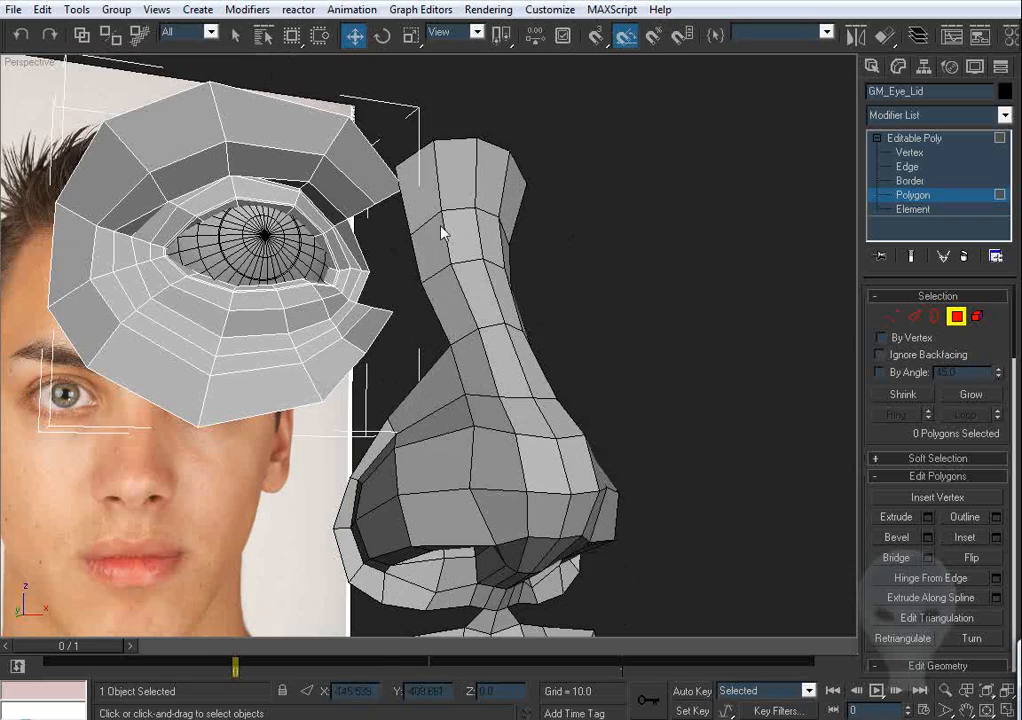
{"action": "left_click", "coordinate": [954, 317]}
Step: In the front view, raise the two eyelid vertices at the inner end of the upper rim beside the nose bridge
{"action": "middle_click_drag", "start_coordinate": [568, 222], "coordinate": [551, 269]}
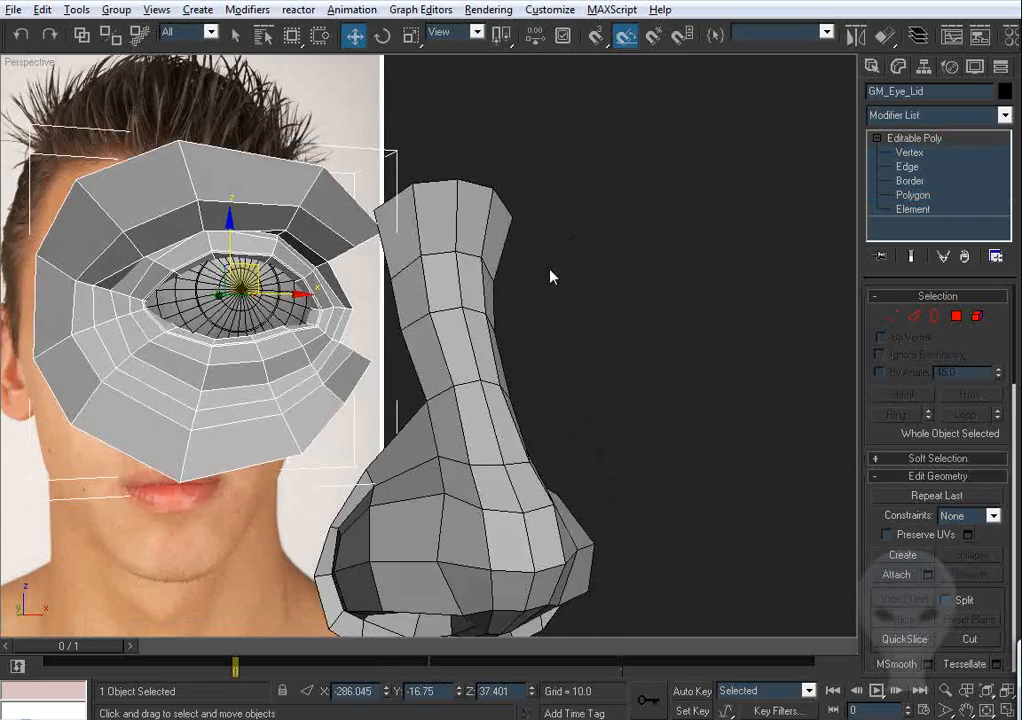
{"action": "key", "text": "f"}
{"action": "key", "text": "z"}
{"action": "middle_click_drag", "start_coordinate": [438, 251], "coordinate": [462, 287]}
{"action": "left_click", "coordinate": [890, 317]}
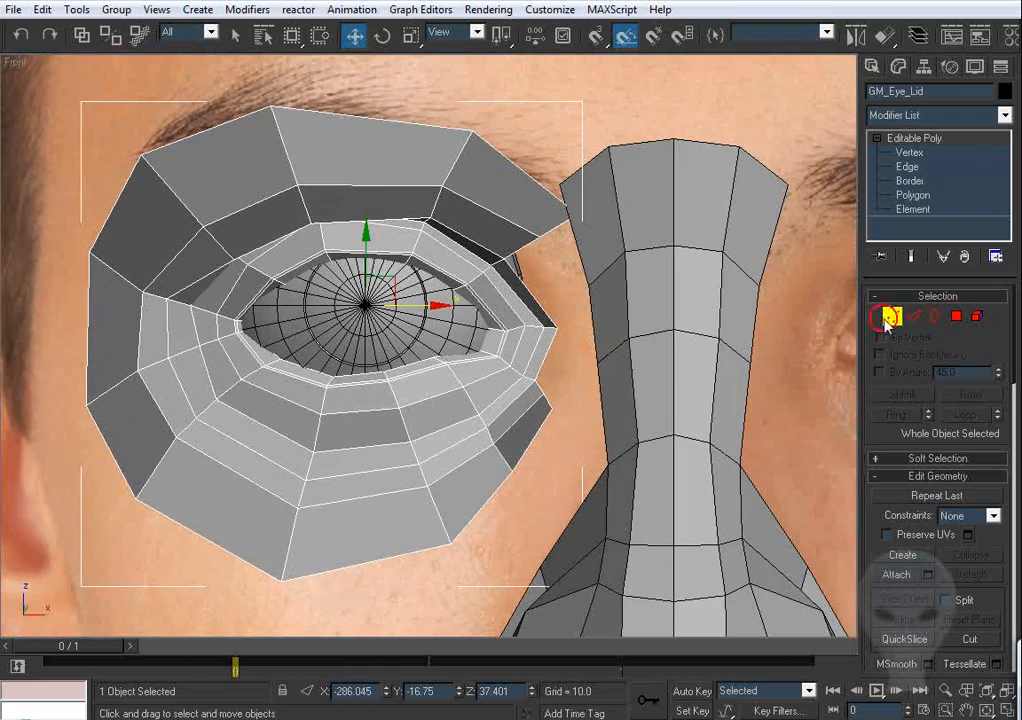
{"action": "middle_click_drag", "start_coordinate": [629, 195], "coordinate": [615, 215]}
{"action": "left_click_drag", "start_coordinate": [617, 205], "coordinate": [524, 259]}
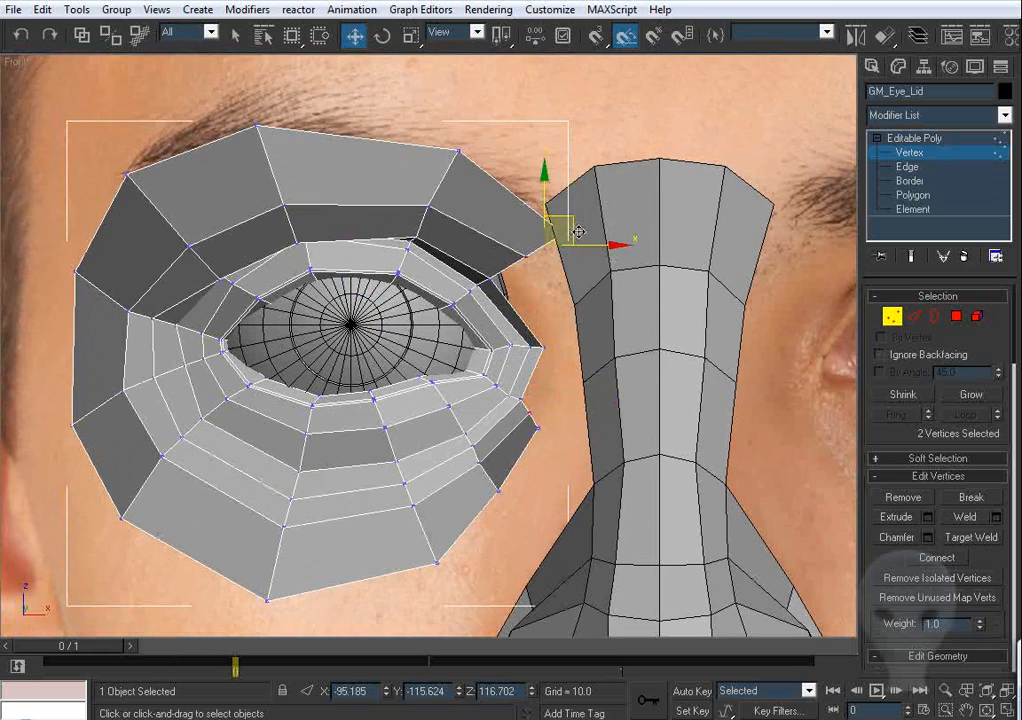
{"action": "middle_click_drag", "start_coordinate": [575, 228], "coordinate": [566, 255]}
Step: Shift the neighbouring column of upper eyelid vertices away from the nose, raising its outermost vertex along the eyebrow
{"action": "left_click", "coordinate": [446, 191]}
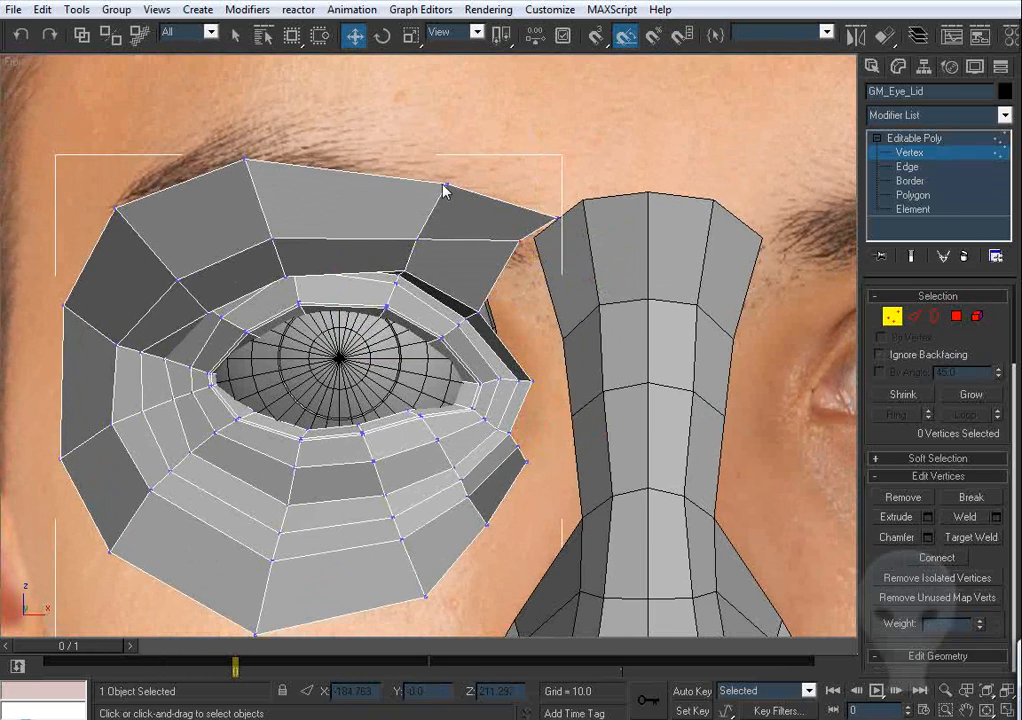
{"action": "left_click", "coordinate": [449, 182]}
{"action": "middle_click_drag", "start_coordinate": [450, 176], "coordinate": [453, 222]}
{"action": "left_click_drag", "start_coordinate": [482, 206], "coordinate": [454, 172]}
{"action": "left_click_drag", "start_coordinate": [421, 288], "coordinate": [407, 280]}
{"action": "left_click", "coordinate": [472, 230]}
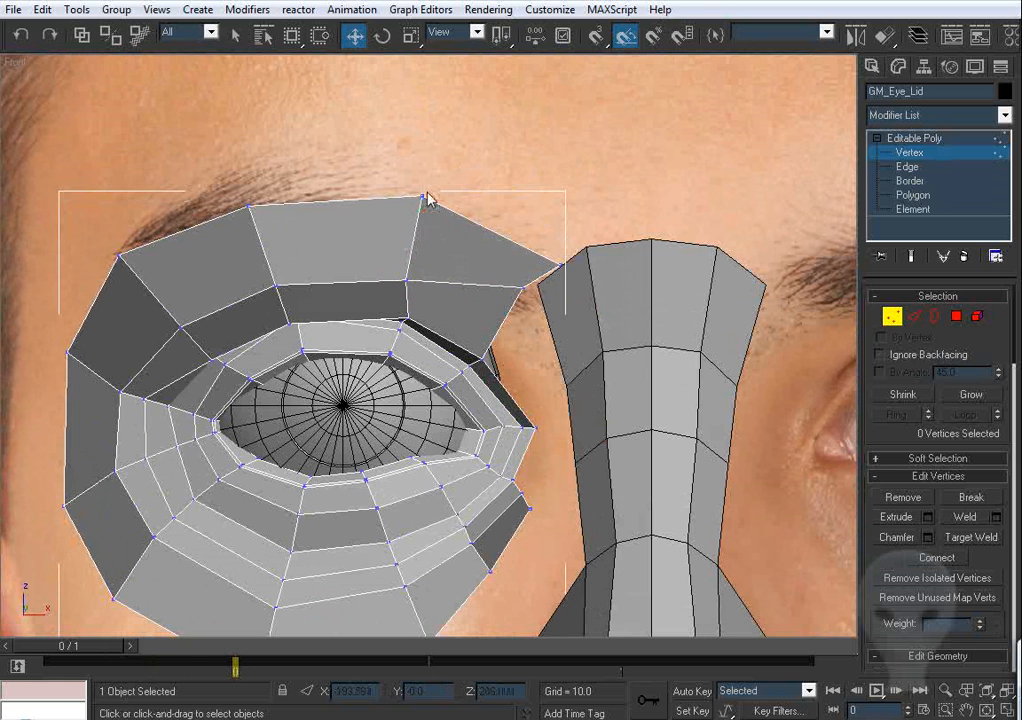
{"action": "left_click_drag", "start_coordinate": [423, 197], "coordinate": [419, 198]}
{"action": "middle_click_drag", "start_coordinate": [418, 306], "coordinate": [424, 249]}
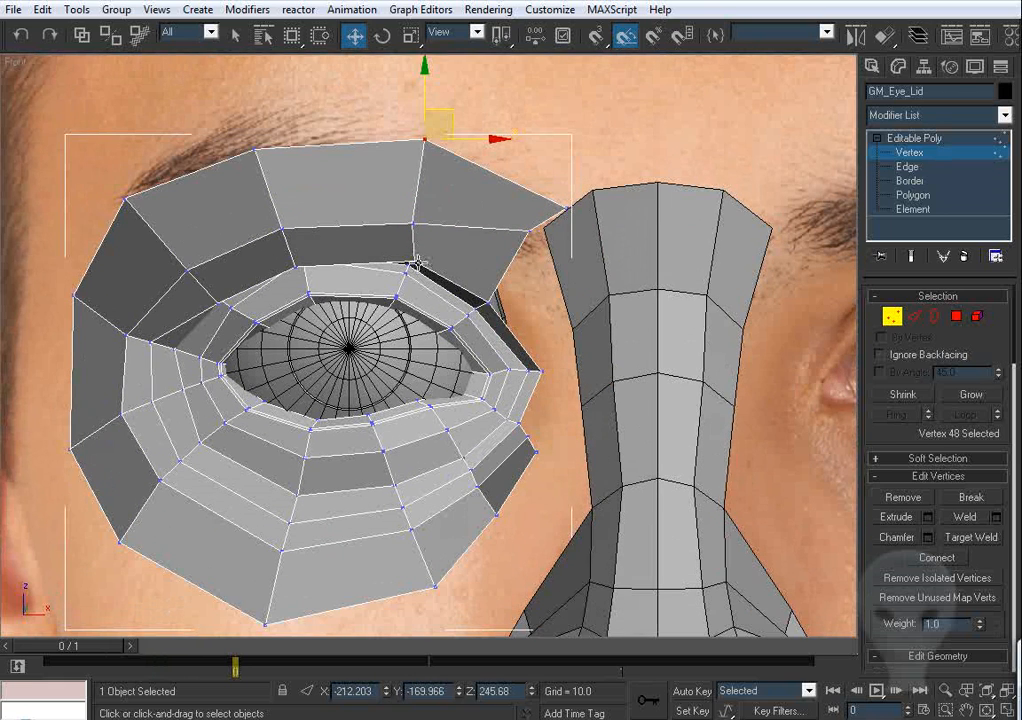
{"action": "left_click_drag", "start_coordinate": [414, 259], "coordinate": [404, 263]}
Step: Raise the eyelid's outermost inner-end vertex, nudge the one below it away from the nose, and leave vertex editing in perspective
{"action": "middle_click_drag", "start_coordinate": [520, 215], "coordinate": [478, 252]}
{"action": "left_click_drag", "start_coordinate": [522, 247], "coordinate": [526, 207]}
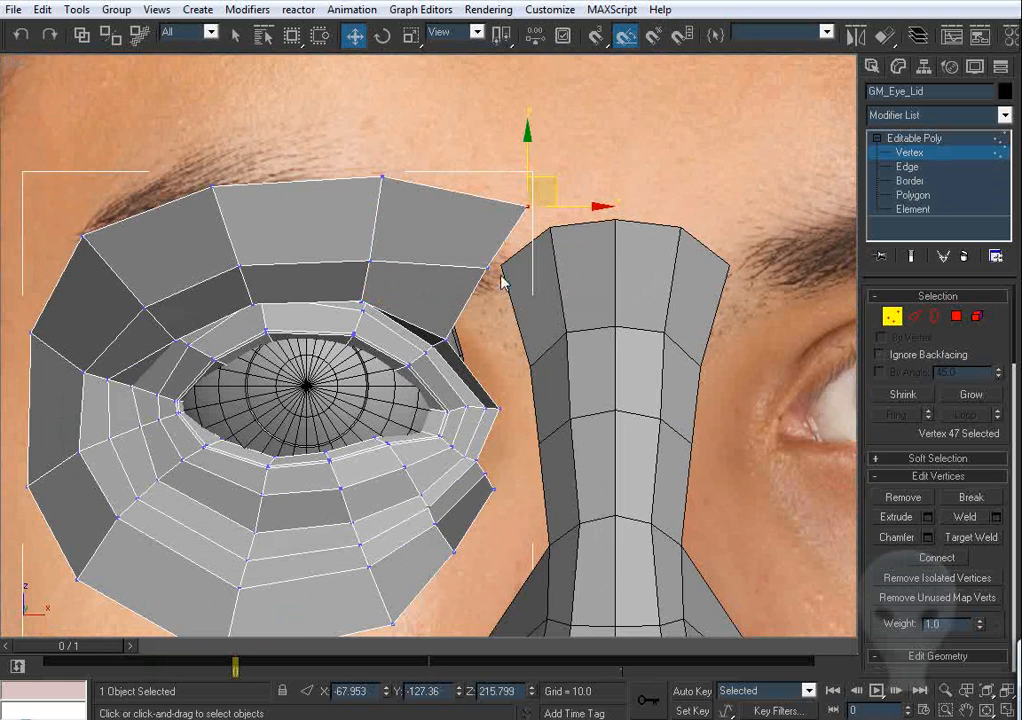
{"action": "left_click_drag", "start_coordinate": [487, 270], "coordinate": [479, 276]}
{"action": "middle_click_drag", "start_coordinate": [543, 281], "coordinate": [540, 267]}
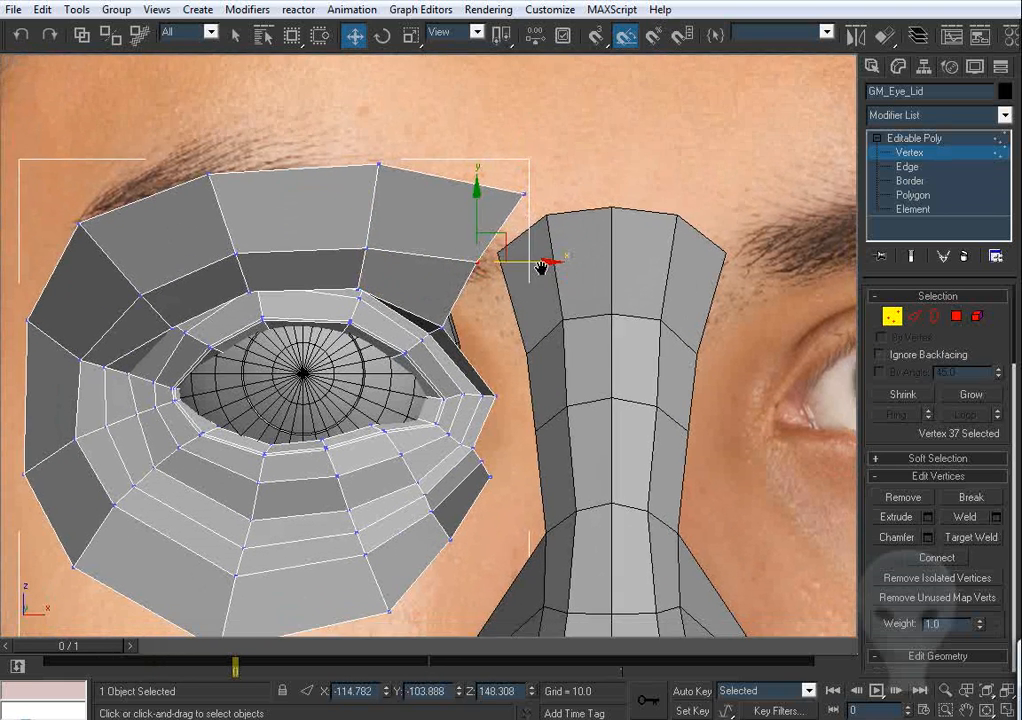
{"action": "key", "text": "p"}
{"action": "key", "text": "ctrl+r"}
{"action": "left_click_drag", "start_coordinate": [462, 282], "coordinate": [430, 292]}
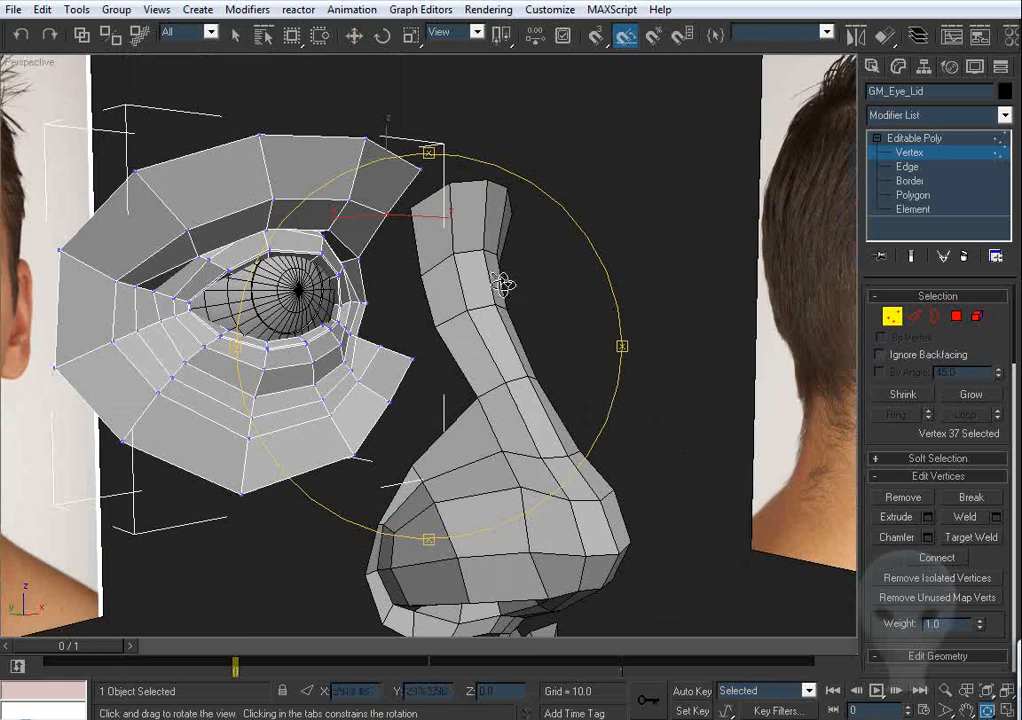
{"action": "left_click", "coordinate": [355, 36]}
{"action": "left_click", "coordinate": [892, 316]}
{"action": "left_click", "coordinate": [566, 242]}
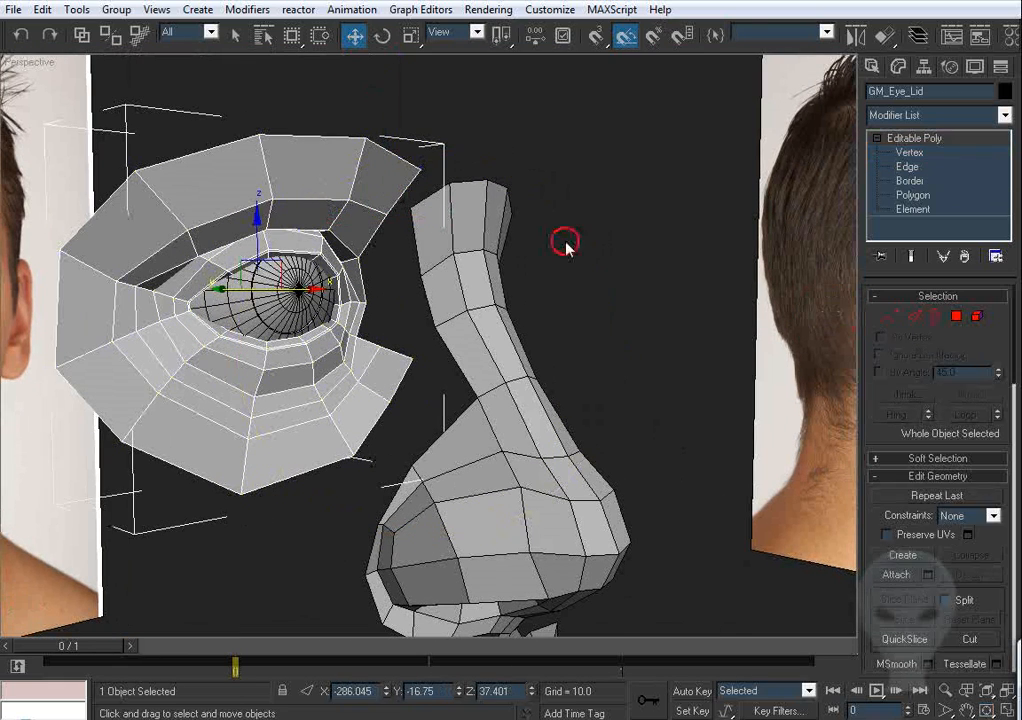
Step: Select the GM_Eye_Lid mesh and attach the nose mesh to it
{"action": "middle_click_drag", "start_coordinate": [457, 159], "coordinate": [466, 212]}
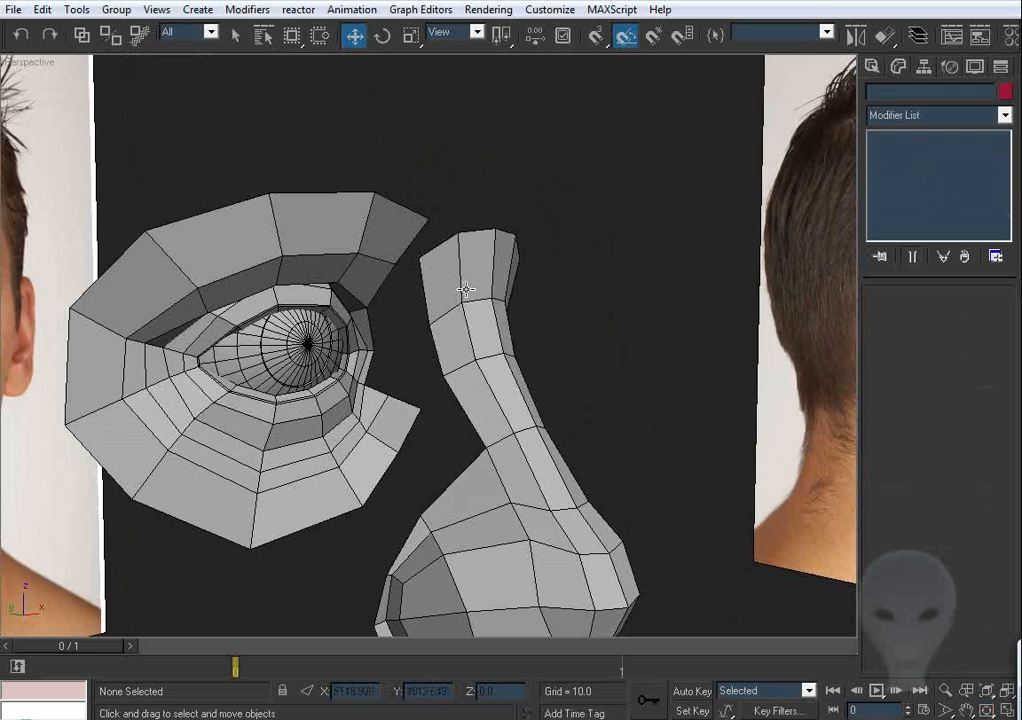
{"action": "left_click", "coordinate": [371, 229]}
{"action": "left_click", "coordinate": [897, 575]}
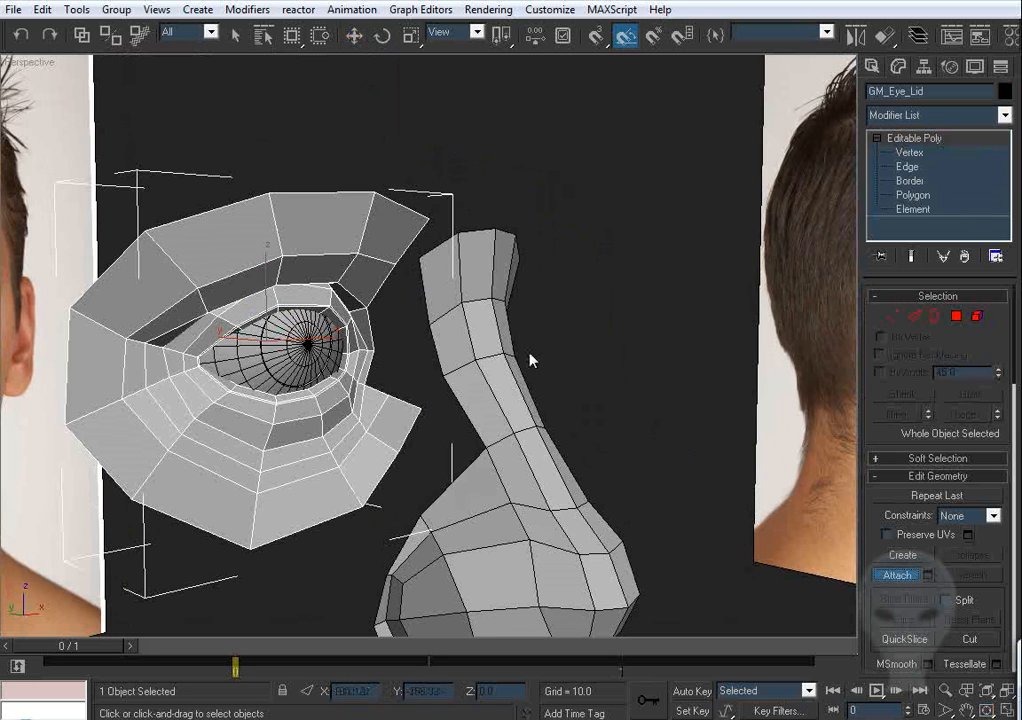
{"action": "left_click", "coordinate": [504, 356]}
{"action": "middle_click_drag", "start_coordinate": [505, 356], "coordinate": [516, 402]}
Step: Target-weld the two vertices at the near end of the nose bridge's upper rim onto the eyelid's inner-end vertices
{"action": "key", "text": "ctrl+r"}
{"action": "left_click_drag", "start_coordinate": [577, 397], "coordinate": [488, 330]}
{"action": "left_click_drag", "start_coordinate": [437, 305], "coordinate": [676, 357]}
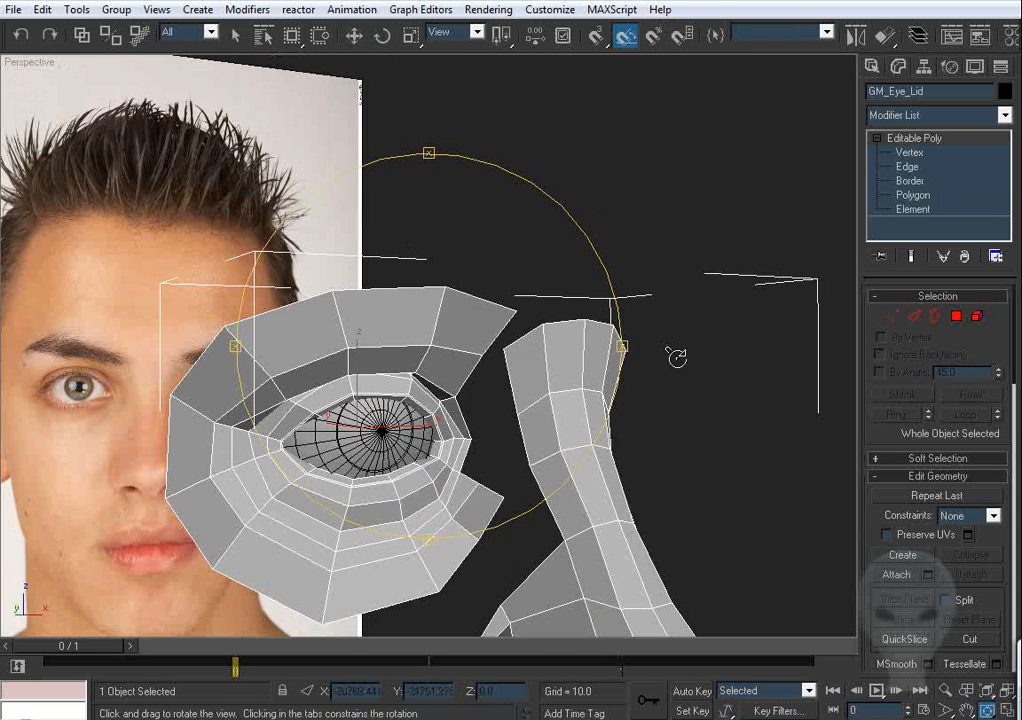
{"action": "left_click", "coordinate": [892, 316]}
{"action": "scroll", "coordinate": [560, 388], "scroll_direction": "up", "scroll_amount": 3}
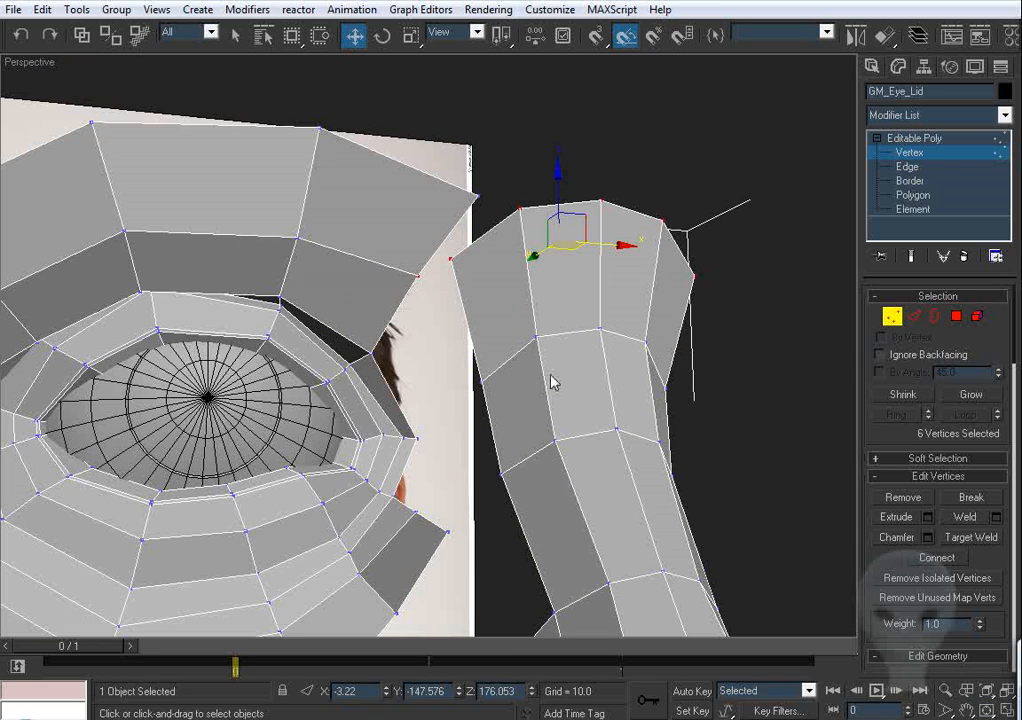
{"action": "left_click", "coordinate": [502, 327]}
{"action": "middle_click_drag", "start_coordinate": [503, 356], "coordinate": [514, 335]}
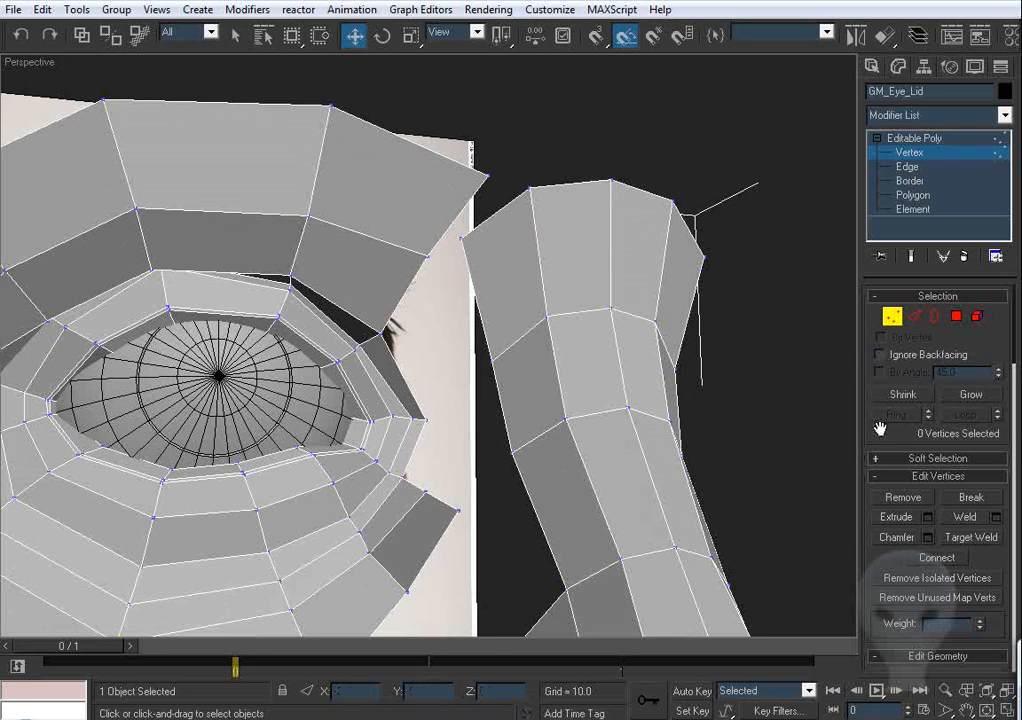
{"action": "left_click", "coordinate": [970, 538]}
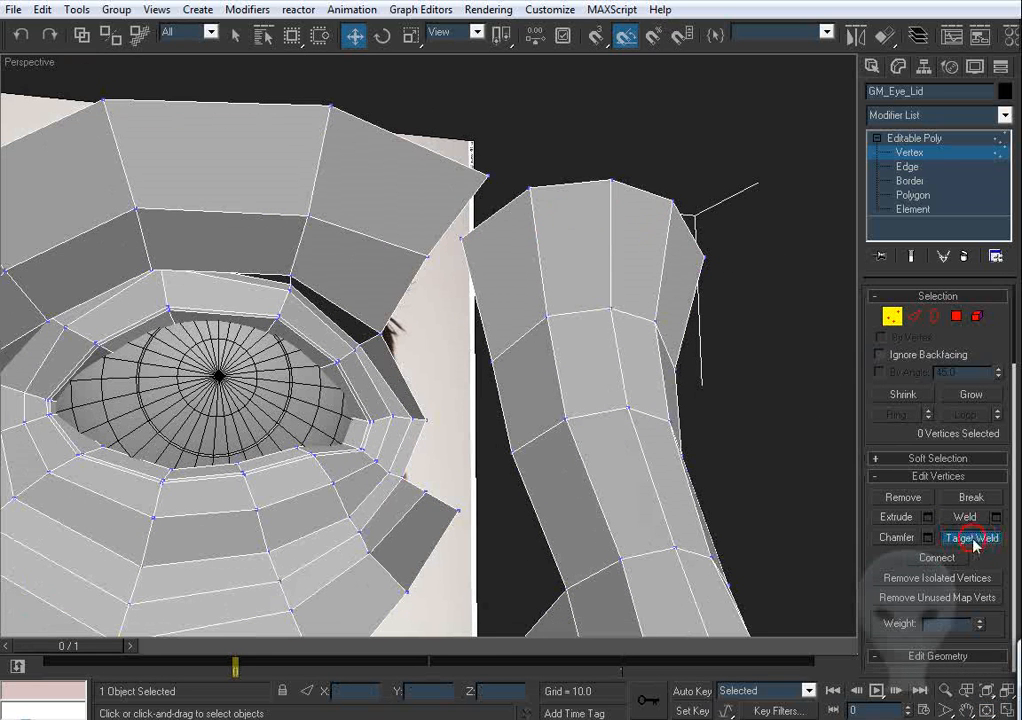
{"action": "left_click", "coordinate": [459, 236]}
{"action": "left_click", "coordinate": [376, 335]}
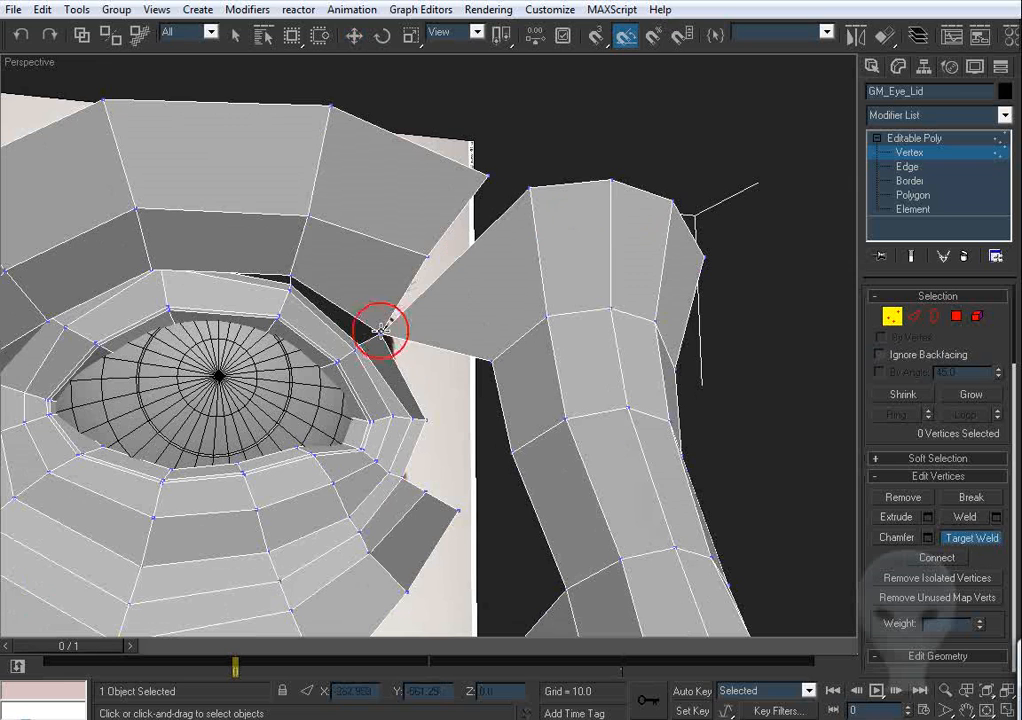
{"action": "left_click", "coordinate": [530, 187]}
{"action": "left_click", "coordinate": [427, 258]}
{"action": "right_click", "coordinate": [603, 211]}
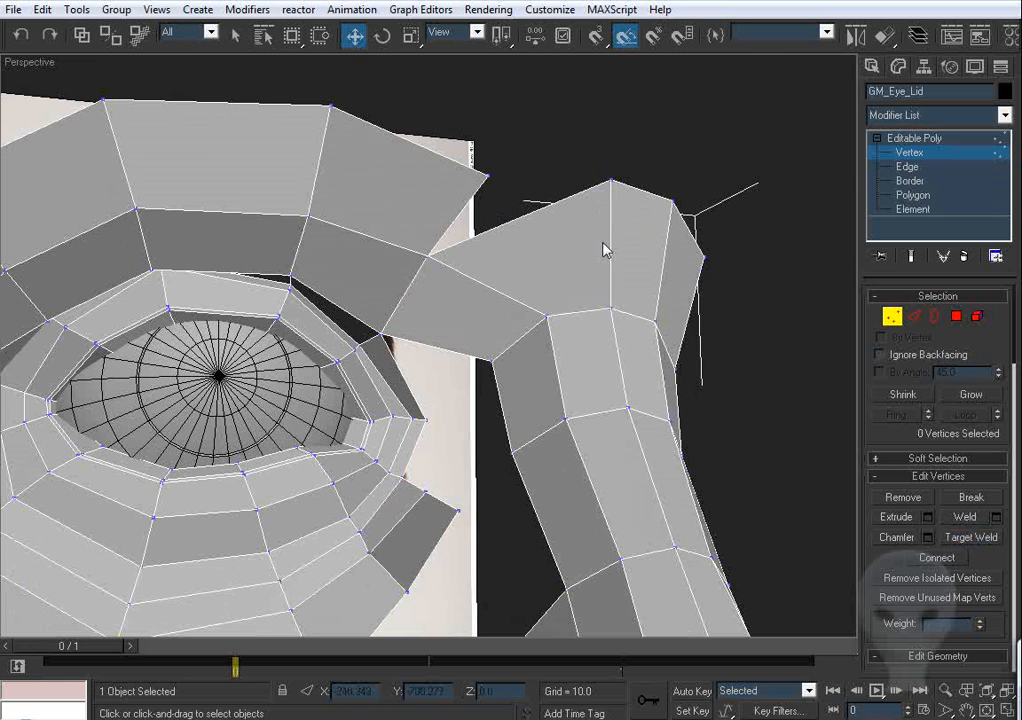
Step: Delete all polygons of the nose half on the far side of the face's centreline and leave polygon editing
{"action": "middle_click_drag", "start_coordinate": [655, 209], "coordinate": [630, 198]}
{"action": "scroll", "coordinate": [600, 215], "scroll_direction": "down", "scroll_amount": 2}
{"action": "scroll", "coordinate": [526, 299], "scroll_direction": "up", "scroll_amount": 1}
{"action": "scroll", "coordinate": [429, 338], "scroll_direction": "up", "scroll_amount": 3}
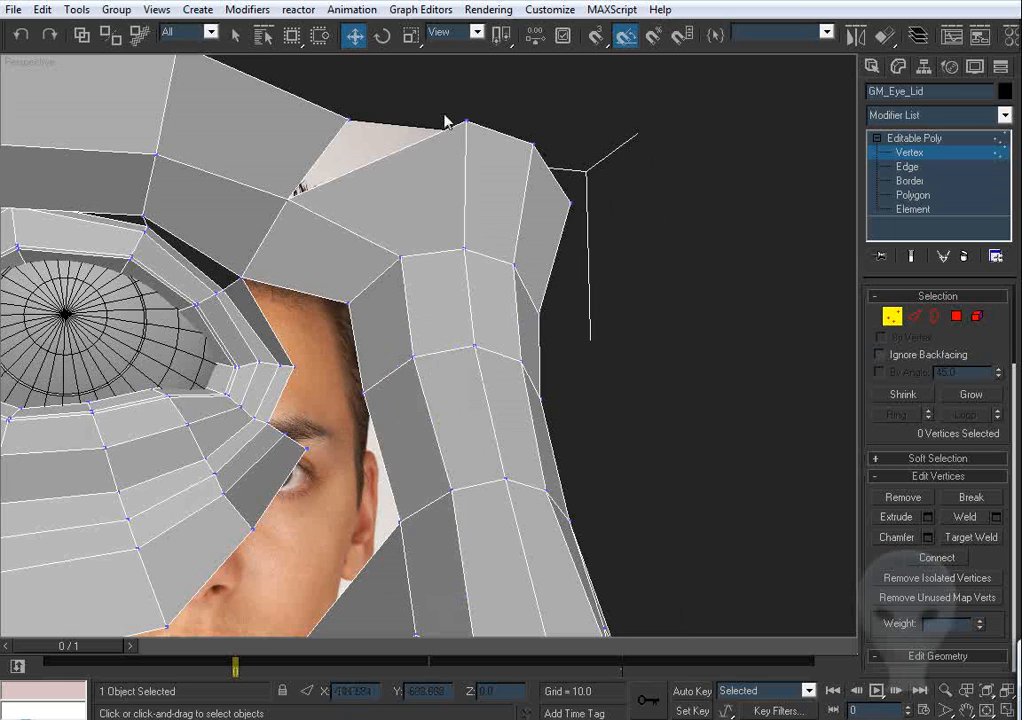
{"action": "middle_click_drag", "start_coordinate": [517, 142], "coordinate": [499, 192]}
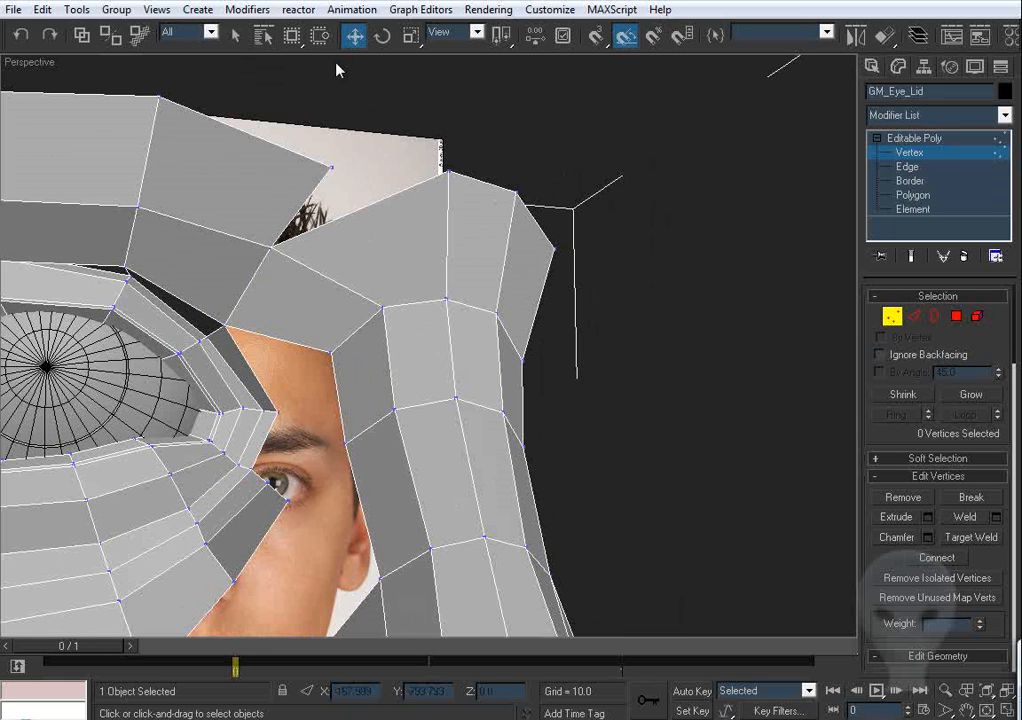
{"action": "left_click", "coordinate": [955, 316]}
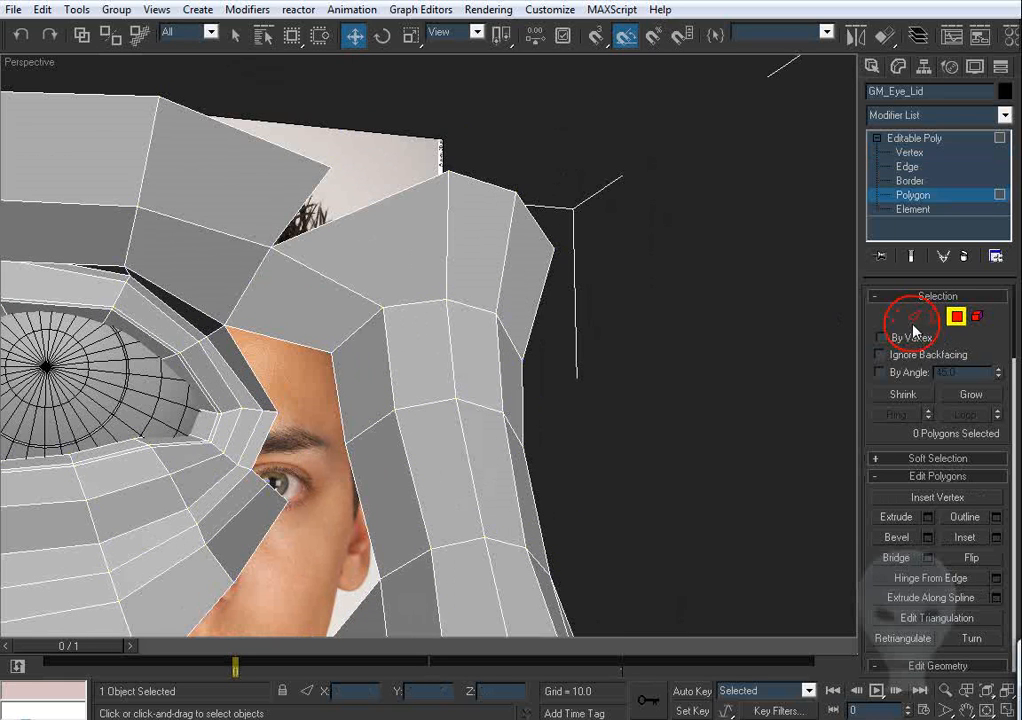
{"action": "middle_click_drag", "start_coordinate": [672, 252], "coordinate": [623, 239]}
{"action": "left_click_drag", "start_coordinate": [580, 164], "coordinate": [444, 272]}
{"action": "key", "text": "f"}
{"action": "scroll", "coordinate": [583, 321], "scroll_direction": "up", "scroll_amount": 2}
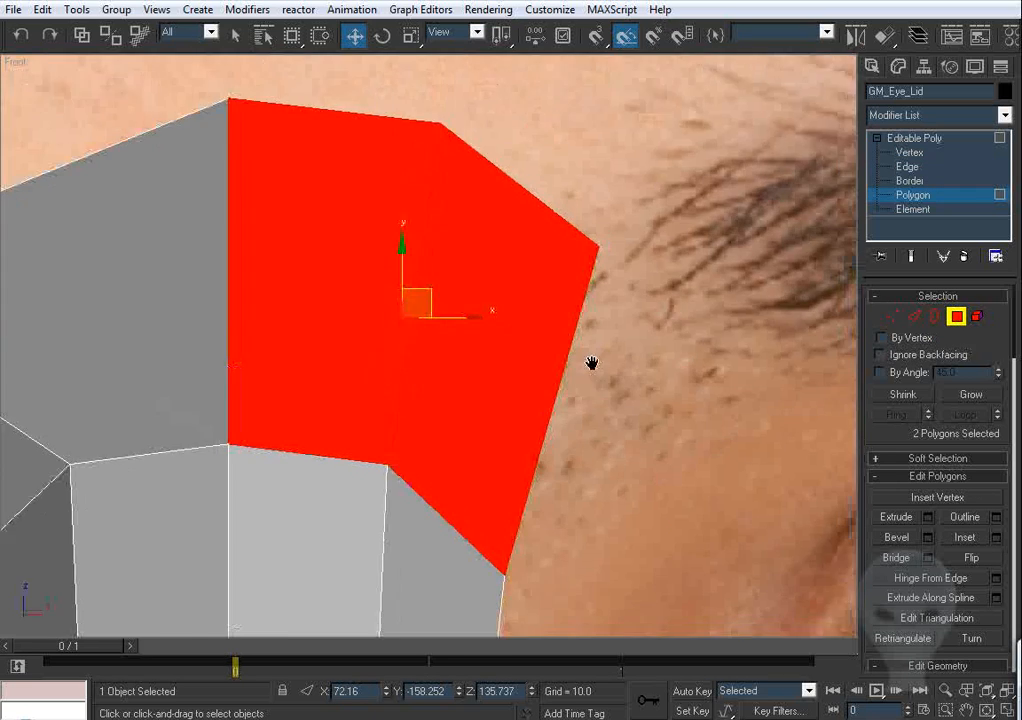
{"action": "scroll", "coordinate": [593, 360], "scroll_direction": "down", "scroll_amount": 10}
{"action": "left_click_drag", "start_coordinate": [519, 318], "coordinate": [414, 467]}
{"action": "scroll", "coordinate": [410, 410], "scroll_direction": "up", "scroll_amount": 4}
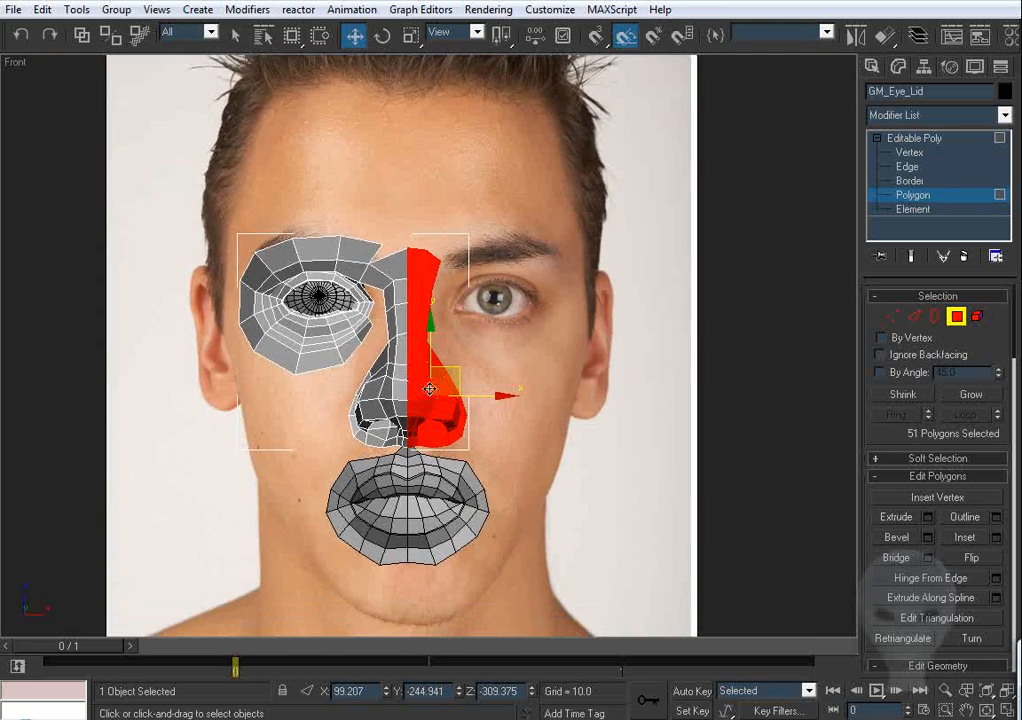
{"action": "key", "text": "Delete"}
{"action": "scroll", "coordinate": [449, 388], "scroll_direction": "up", "scroll_amount": 3}
{"action": "middle_click_drag", "start_coordinate": [425, 351], "coordinate": [464, 356]}
{"action": "left_click", "coordinate": [957, 317]}
Step: Lower the topmost centreline vertex of the nose bridge in the left view to follow the profile photo
{"action": "key", "text": "p"}
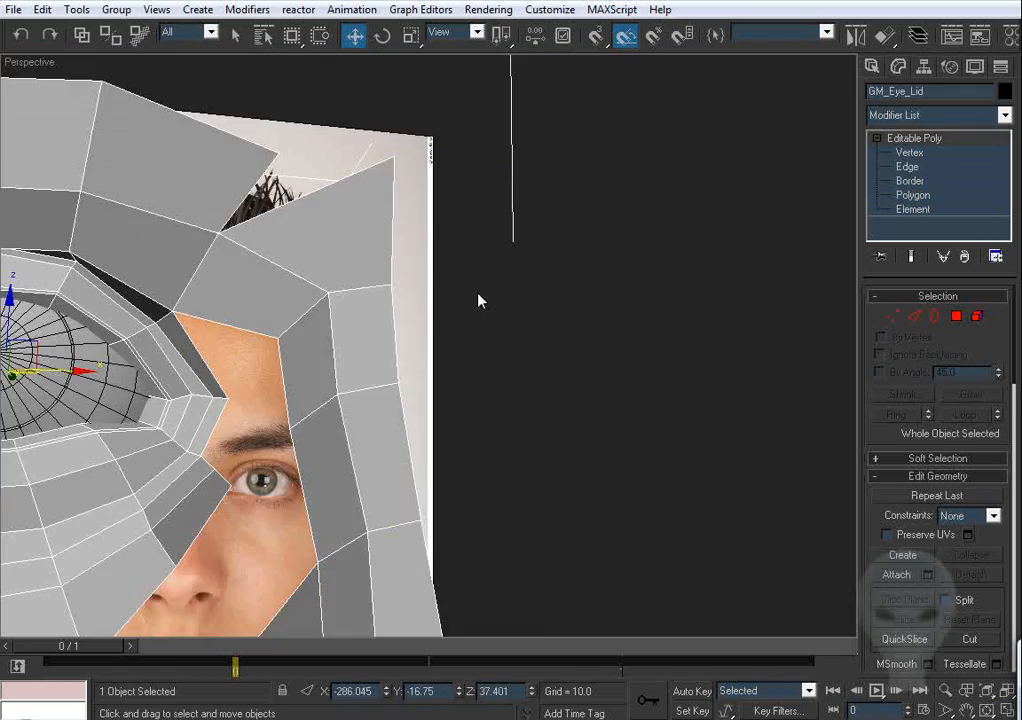
{"action": "middle_click_drag", "start_coordinate": [477, 299], "coordinate": [419, 266], "text": "alt"}
{"action": "left_click", "coordinate": [914, 316]}
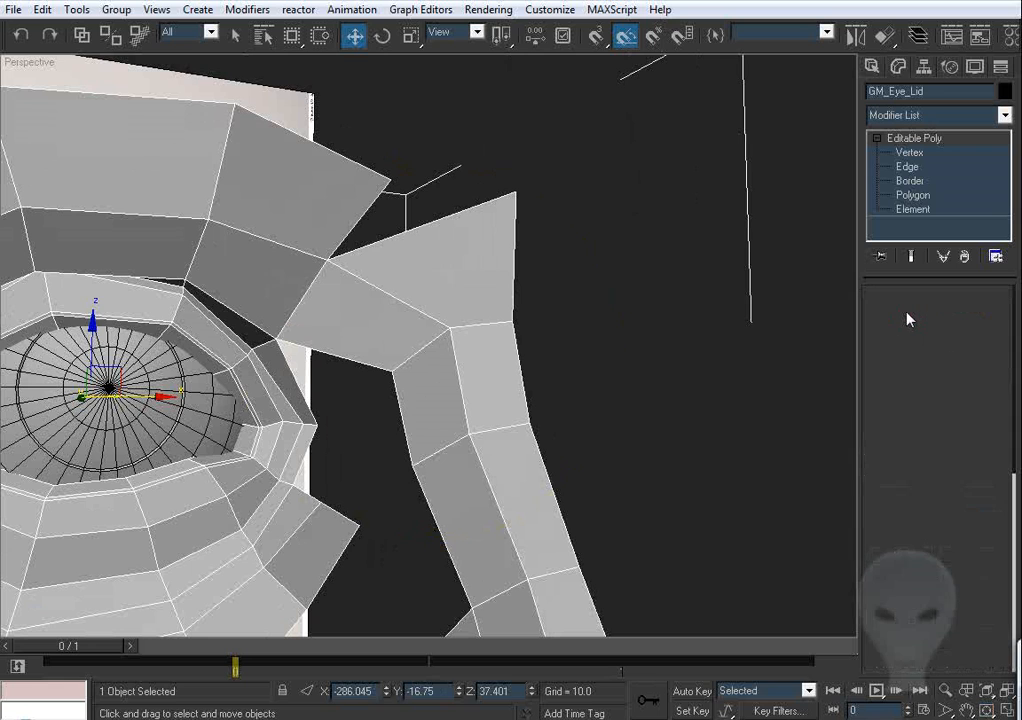
{"action": "left_click", "coordinate": [890, 322]}
{"action": "left_click_drag", "start_coordinate": [586, 126], "coordinate": [474, 217]}
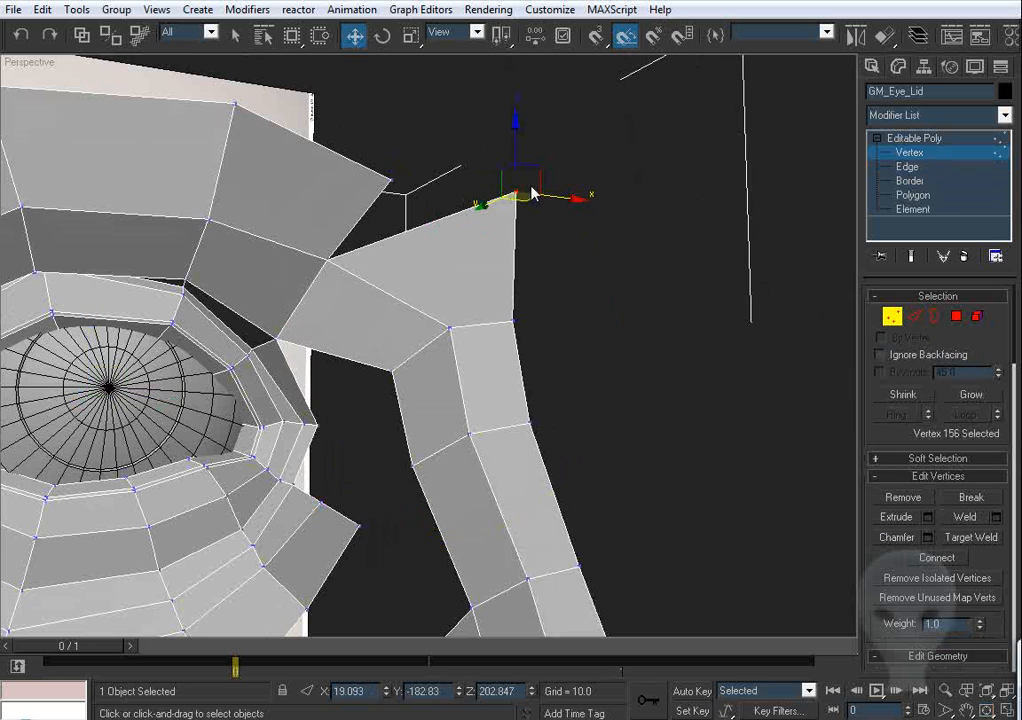
{"action": "key", "text": "l"}
{"action": "key", "text": "z"}
{"action": "middle_click_drag", "start_coordinate": [581, 296], "coordinate": [537, 206]}
{"action": "scroll", "coordinate": [456, 271], "scroll_direction": "down", "scroll_amount": 3}
{"action": "middle_click_drag", "start_coordinate": [456, 271], "coordinate": [450, 164]}
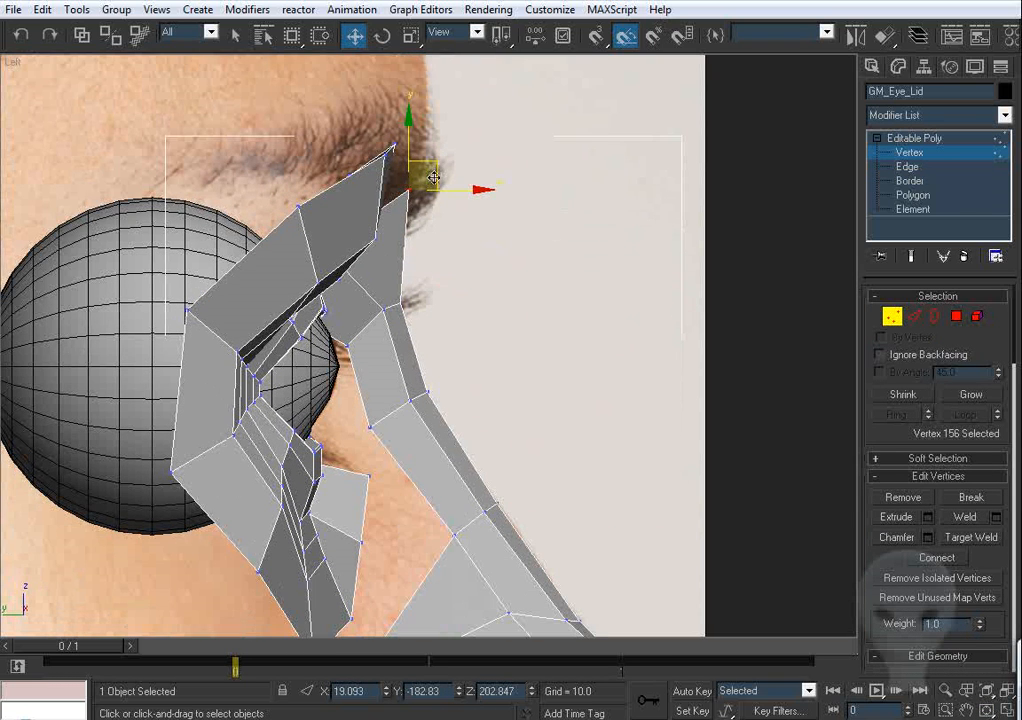
{"action": "left_click_drag", "start_coordinate": [435, 175], "coordinate": [427, 228]}
Step: Lower the next two pairs of vertices down the nose bridge along the profile in the left view
{"action": "middle_click_drag", "start_coordinate": [424, 314], "coordinate": [415, 272]}
{"action": "scroll", "coordinate": [415, 272], "scroll_direction": "up", "scroll_amount": 3}
{"action": "left_click_drag", "start_coordinate": [387, 105], "coordinate": [243, 156]}
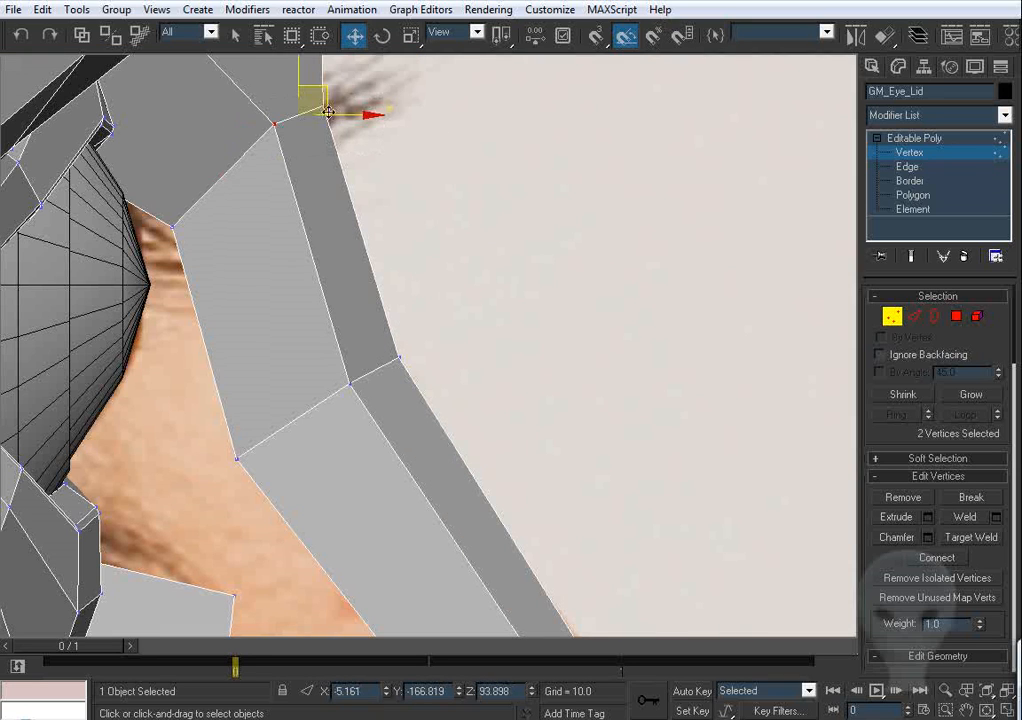
{"action": "left_click_drag", "start_coordinate": [320, 92], "coordinate": [335, 235]}
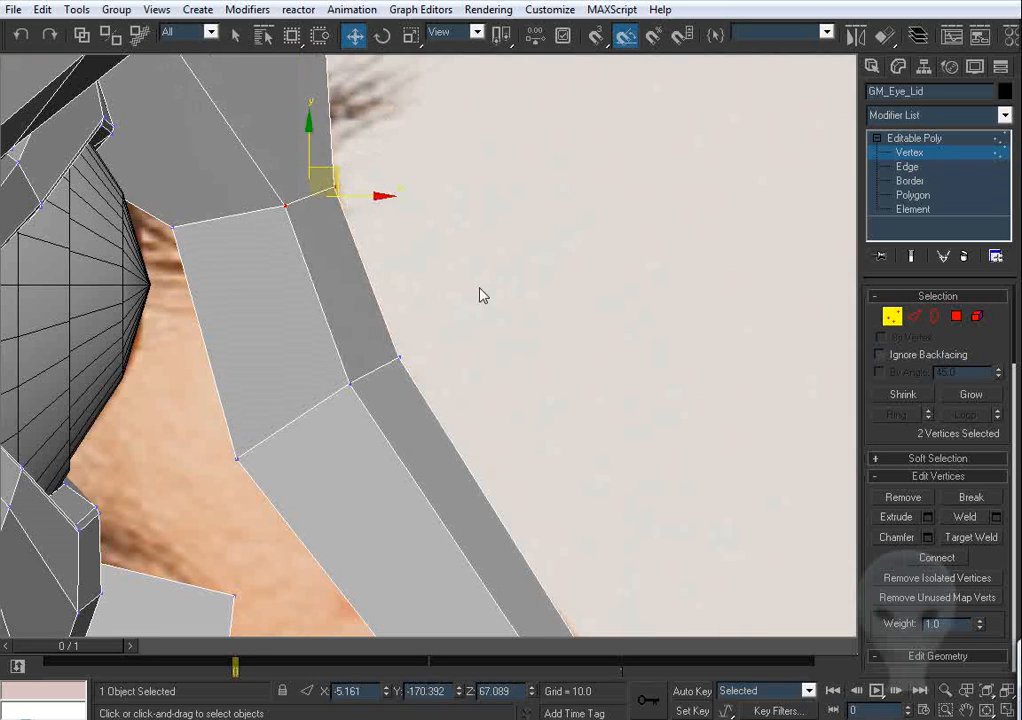
{"action": "scroll", "coordinate": [436, 404], "scroll_direction": "down", "scroll_amount": 3}
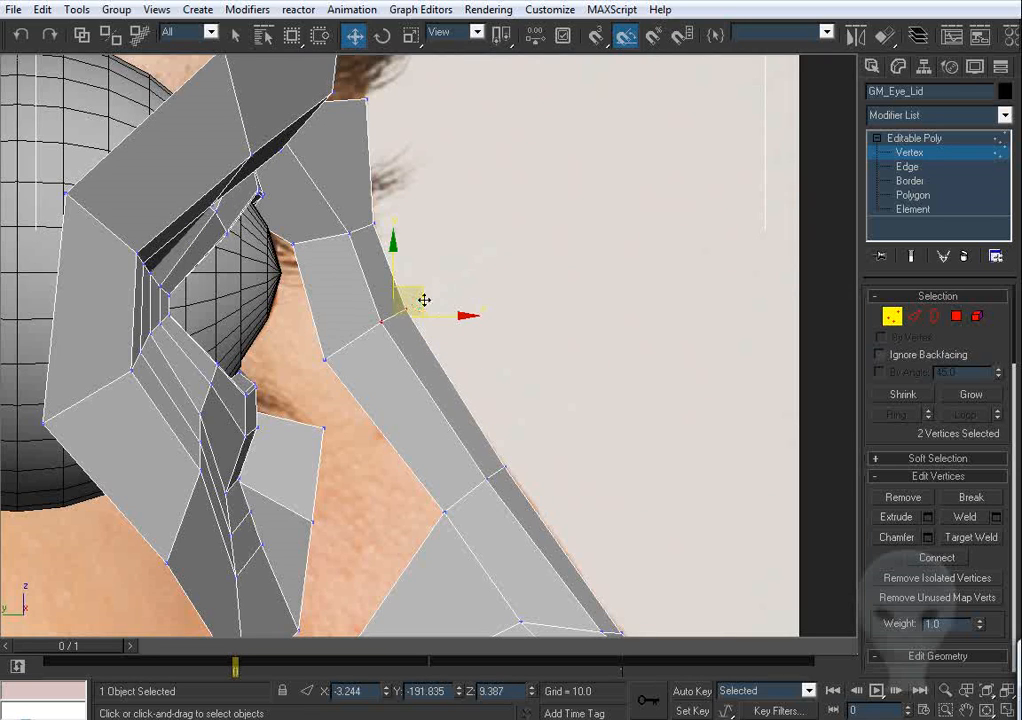
{"action": "mouse_move", "coordinate": [424, 300]}
{"action": "left_mouse_down"}
{"action": "mouse_move", "coordinate": [442, 315]}
{"action": "mouse_move", "coordinate": [432, 321]}
{"action": "left_mouse_up"}
Step: Pull the outer inner-end vertex of the upper eyelid rim forward, above the new connection to the nose bridge
{"action": "middle_click_drag", "start_coordinate": [391, 205], "coordinate": [399, 283]}
{"action": "key", "text": "p"}
{"action": "left_click_drag", "start_coordinate": [386, 208], "coordinate": [346, 246]}
{"action": "middle_click_drag", "start_coordinate": [392, 250], "coordinate": [351, 239], "text": "alt"}
{"action": "left_click_drag", "start_coordinate": [417, 261], "coordinate": [399, 261]}
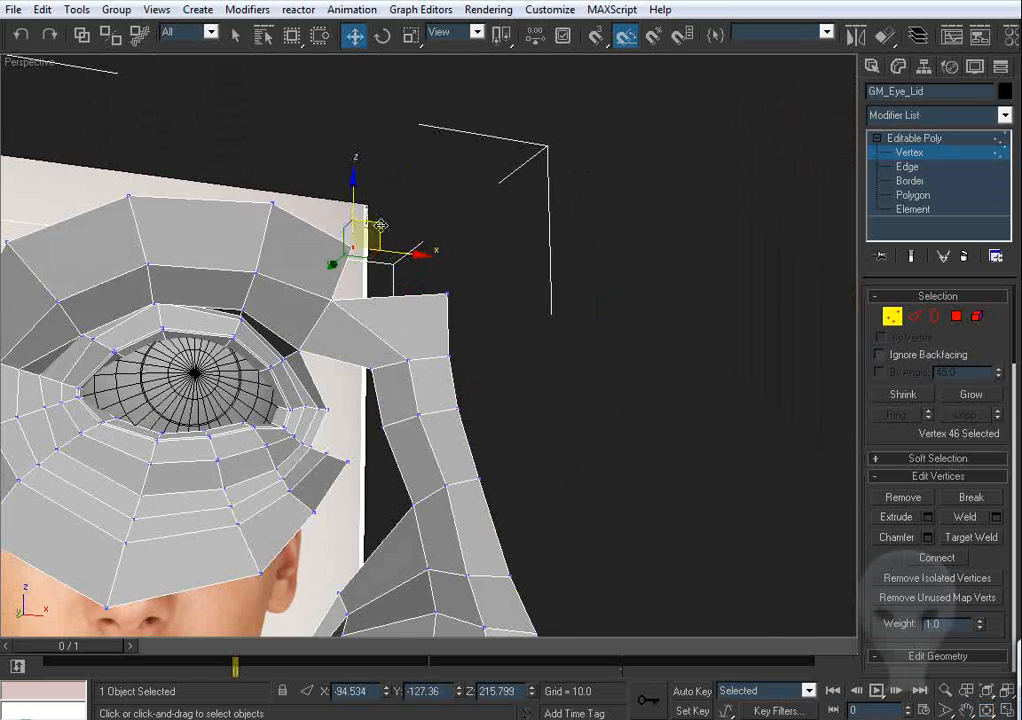
{"action": "middle_click_drag", "start_coordinate": [381, 226], "coordinate": [381, 274], "text": "alt"}
{"action": "left_click_drag", "start_coordinate": [308, 231], "coordinate": [335, 265]}
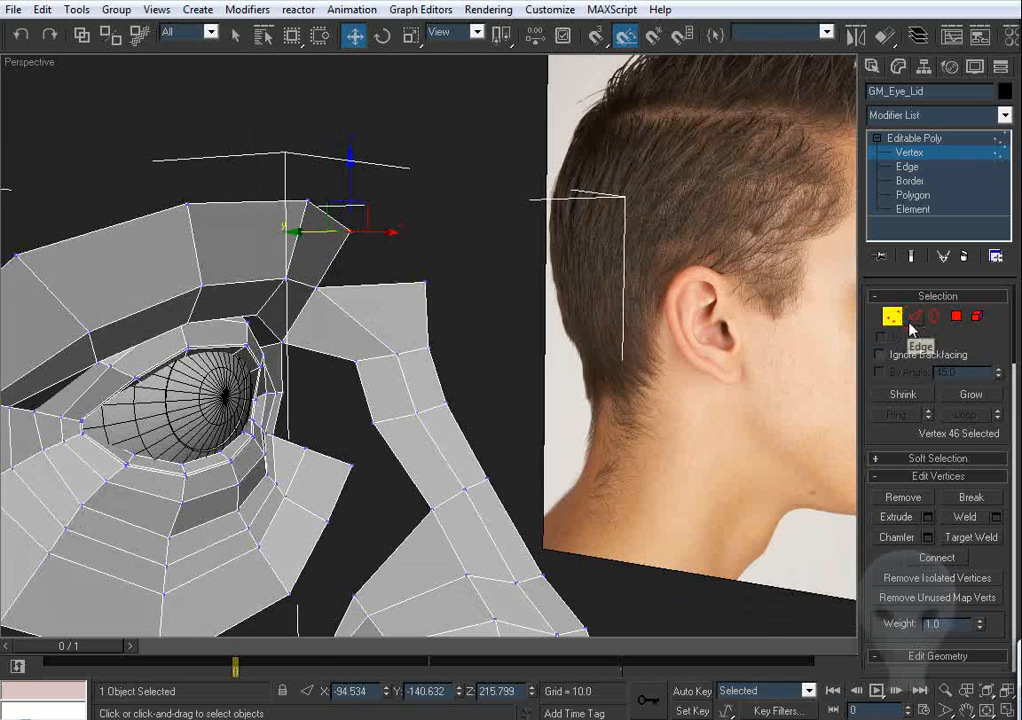
Step: Extend the top edge of the nose bridge upward into a new polygon between the brows
{"action": "left_click", "coordinate": [912, 318]}
{"action": "left_click", "coordinate": [399, 282]}
{"action": "middle_click_drag", "start_coordinate": [394, 278], "coordinate": [364, 258], "text": "alt"}
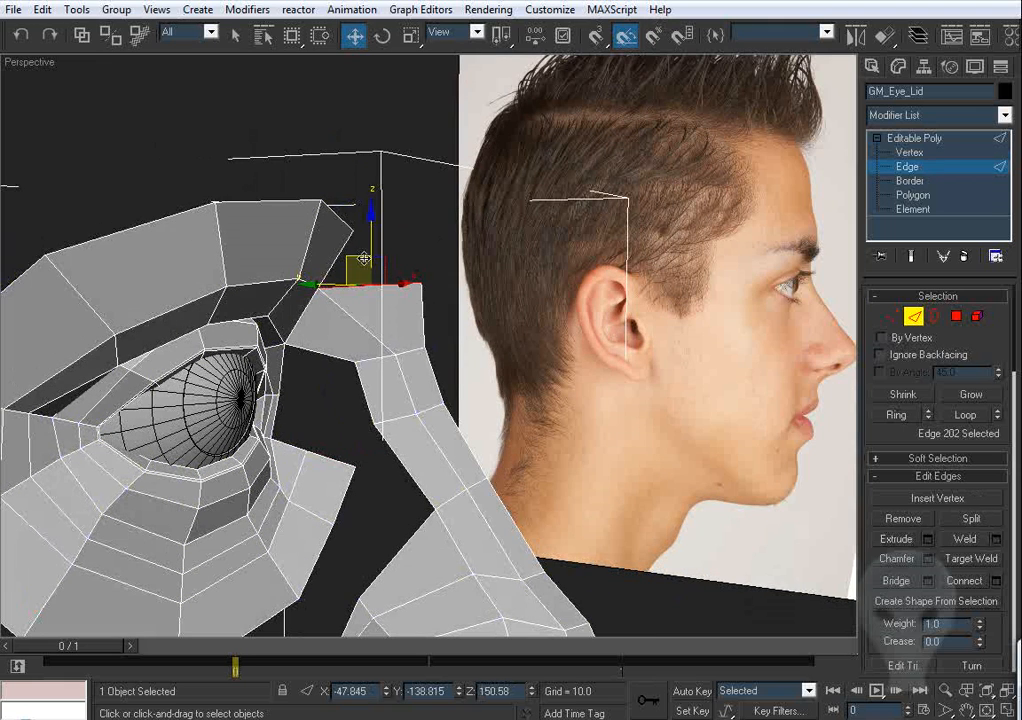
{"action": "left_click_drag", "start_coordinate": [364, 258], "coordinate": [381, 218], "text": "shift"}
Step: Target-weld the new polygon's eye-side corner to the eyelid's outer inner-end vertex
{"action": "left_click", "coordinate": [893, 316]}
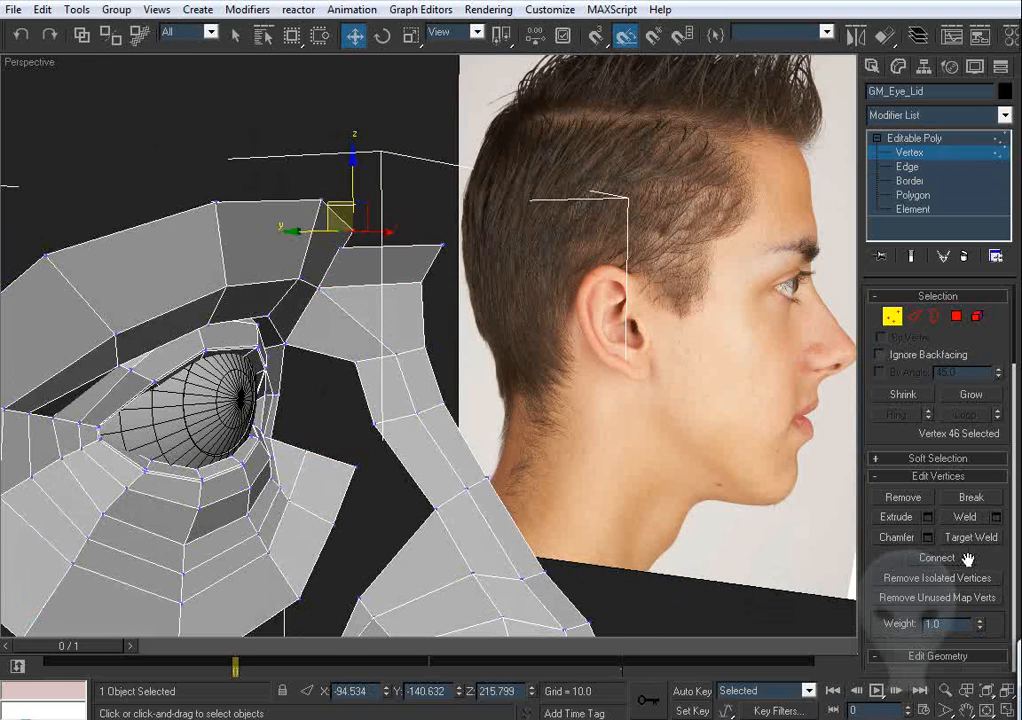
{"action": "left_click", "coordinate": [966, 538]}
{"action": "middle_click_drag", "start_coordinate": [480, 312], "coordinate": [363, 294], "text": "alt"}
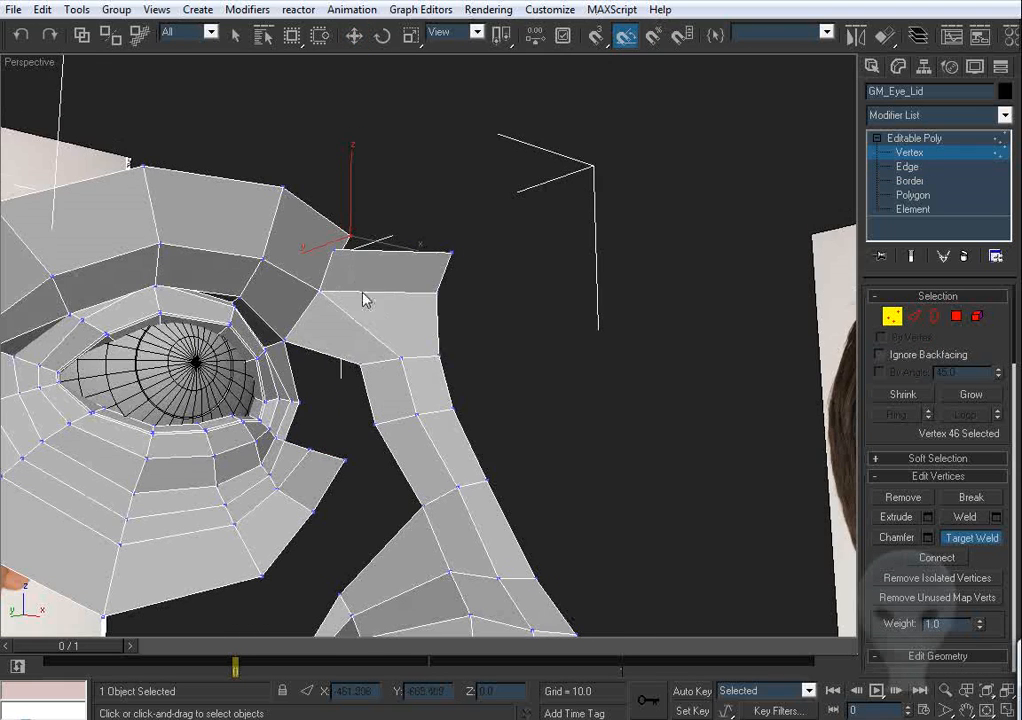
{"action": "left_click", "coordinate": [348, 236]}
{"action": "key", "text": "w"}
Step: Raise the new polygon's top centreline vertex and its neighbour on the eyelid rim in the front view
{"action": "left_click_drag", "start_coordinate": [486, 226], "coordinate": [434, 264]}
{"action": "key", "text": "f"}
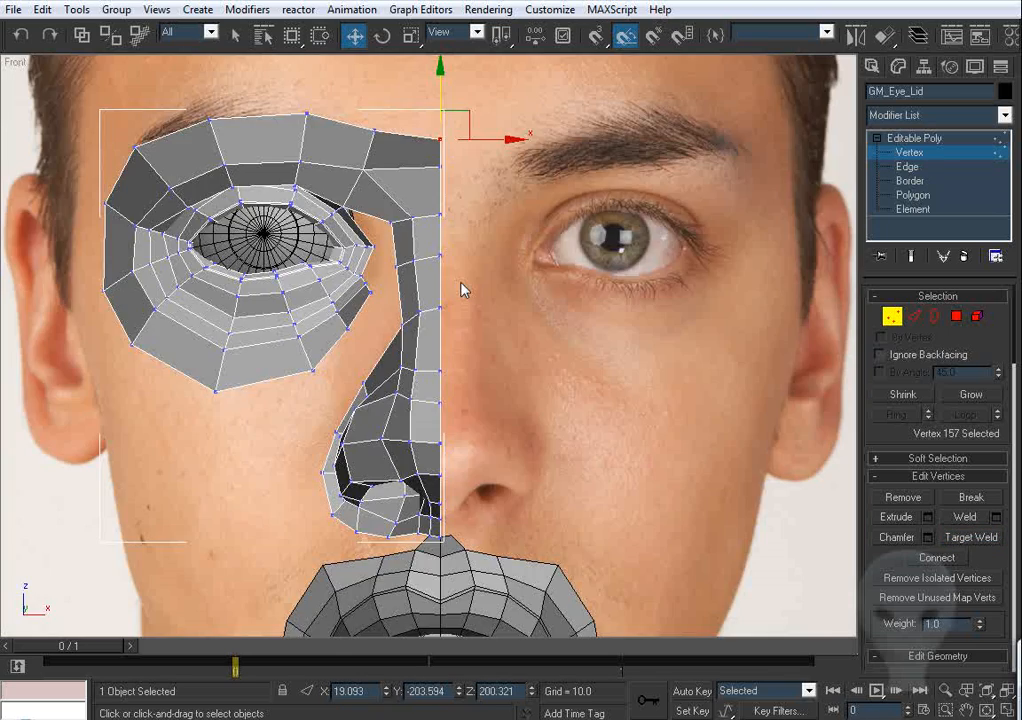
{"action": "scroll", "coordinate": [463, 290], "scroll_direction": "up", "scroll_amount": 5}
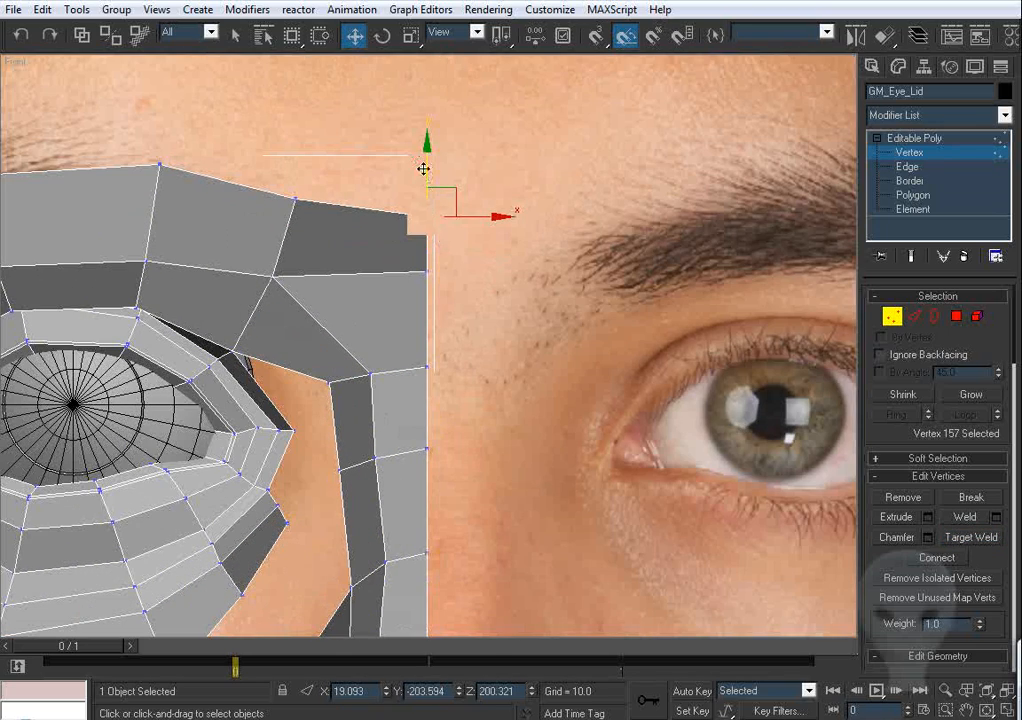
{"action": "middle_click_drag", "start_coordinate": [376, 182], "coordinate": [438, 230]}
{"action": "left_click_drag", "start_coordinate": [438, 230], "coordinate": [347, 276]}
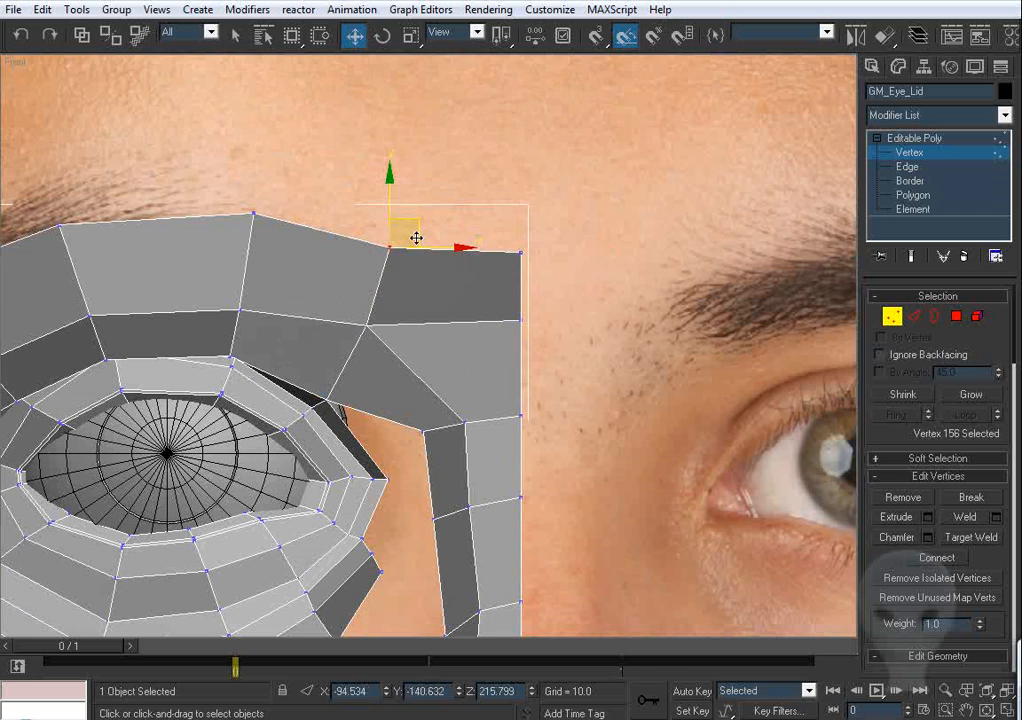
{"action": "left_click_drag", "start_coordinate": [416, 238], "coordinate": [413, 227]}
Step: Lower the second centreline vertex and the neighbouring vertex where the brow joins the nose bridge
{"action": "scroll", "coordinate": [390, 260], "scroll_direction": "down", "scroll_amount": 2}
{"action": "middle_click_drag", "start_coordinate": [367, 285], "coordinate": [389, 229]}
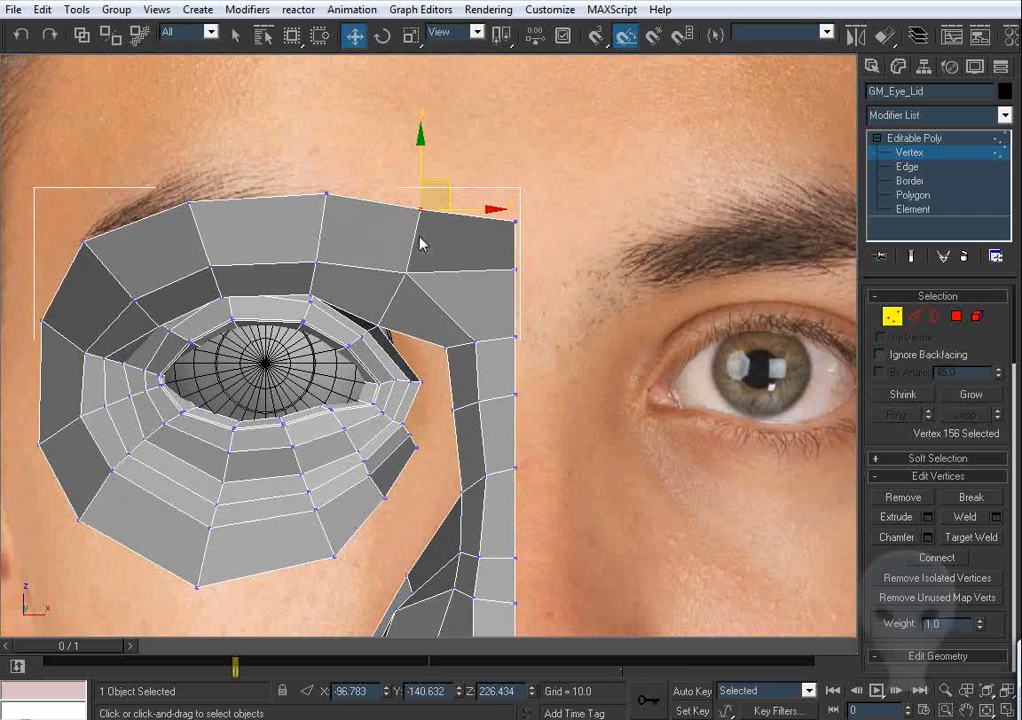
{"action": "left_click", "coordinate": [515, 270]}
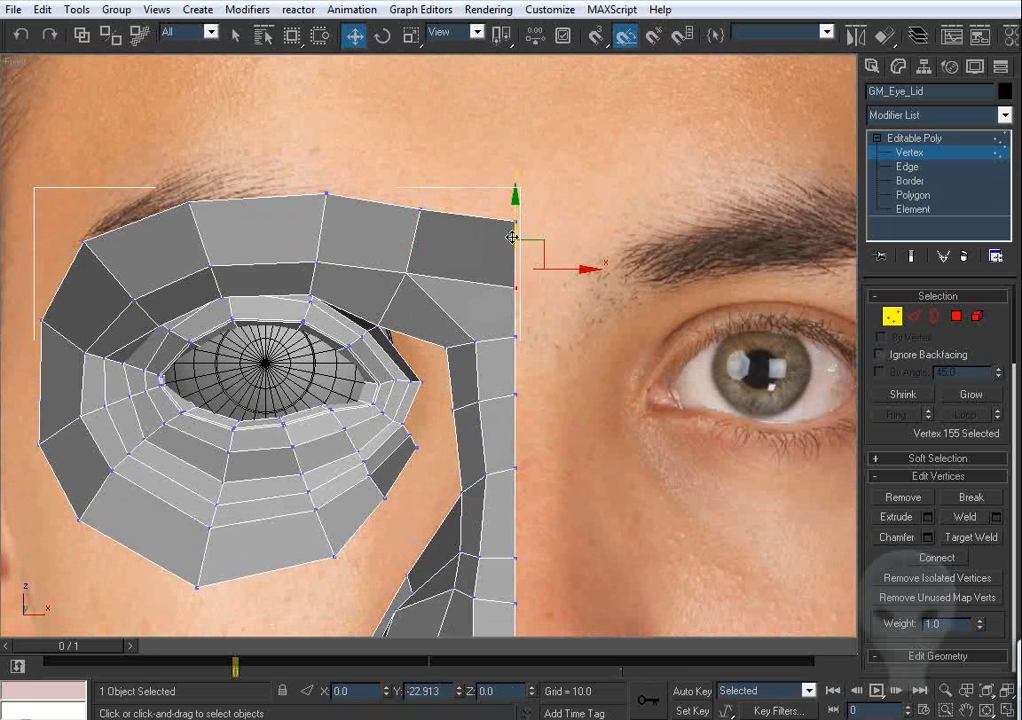
{"action": "middle_click_drag", "start_coordinate": [512, 237], "coordinate": [523, 232]}
{"action": "left_click", "coordinate": [418, 266]}
{"action": "left_click_drag", "start_coordinate": [442, 252], "coordinate": [430, 264]}
Step: Raise the three upper rim vertices along the eyebrow, slightly lower the top centreline vertex, and leave vertex editing
{"action": "middle_click_drag", "start_coordinate": [378, 241], "coordinate": [435, 287]}
{"action": "left_click_drag", "start_coordinate": [394, 233], "coordinate": [392, 221]}
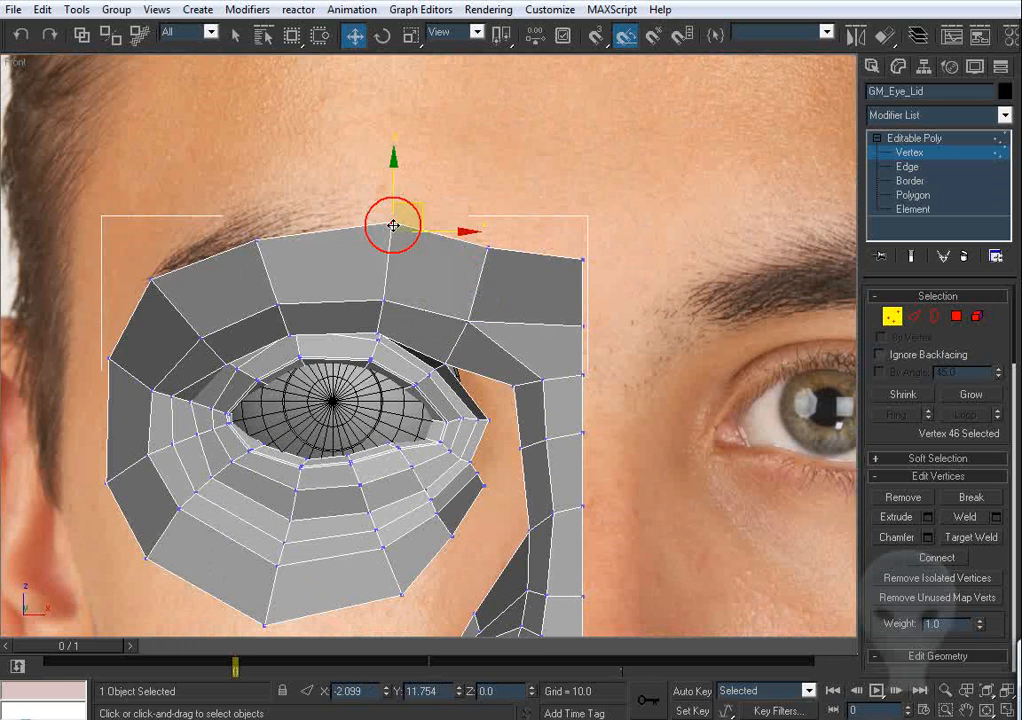
{"action": "left_click_drag", "start_coordinate": [255, 234], "coordinate": [250, 221]}
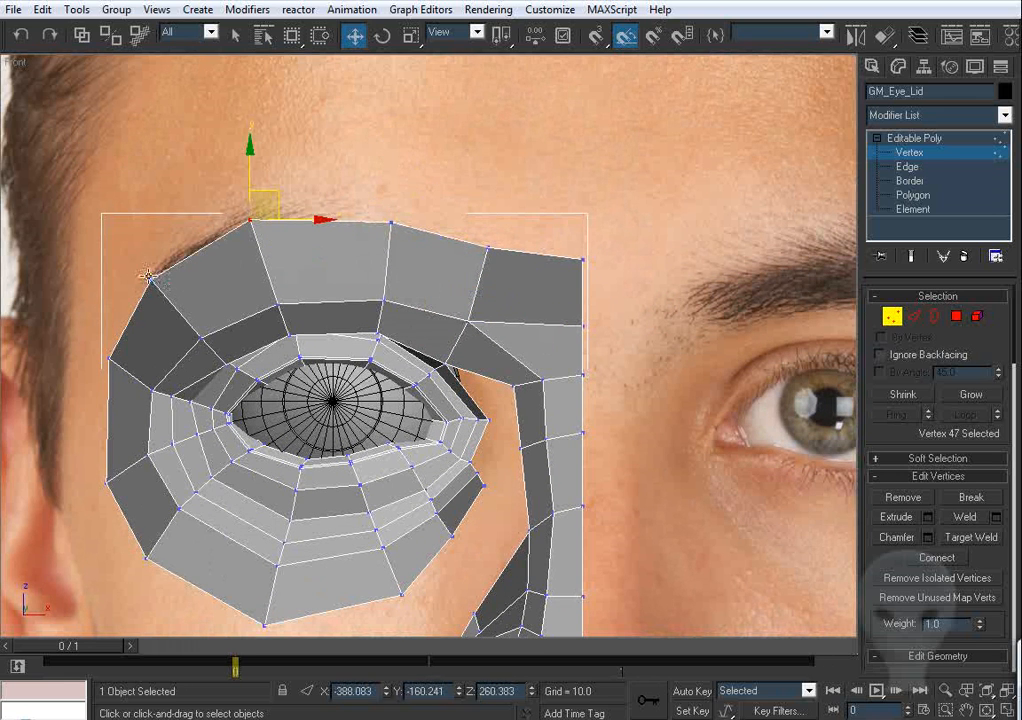
{"action": "left_click", "coordinate": [148, 274]}
{"action": "left_click", "coordinate": [580, 264]}
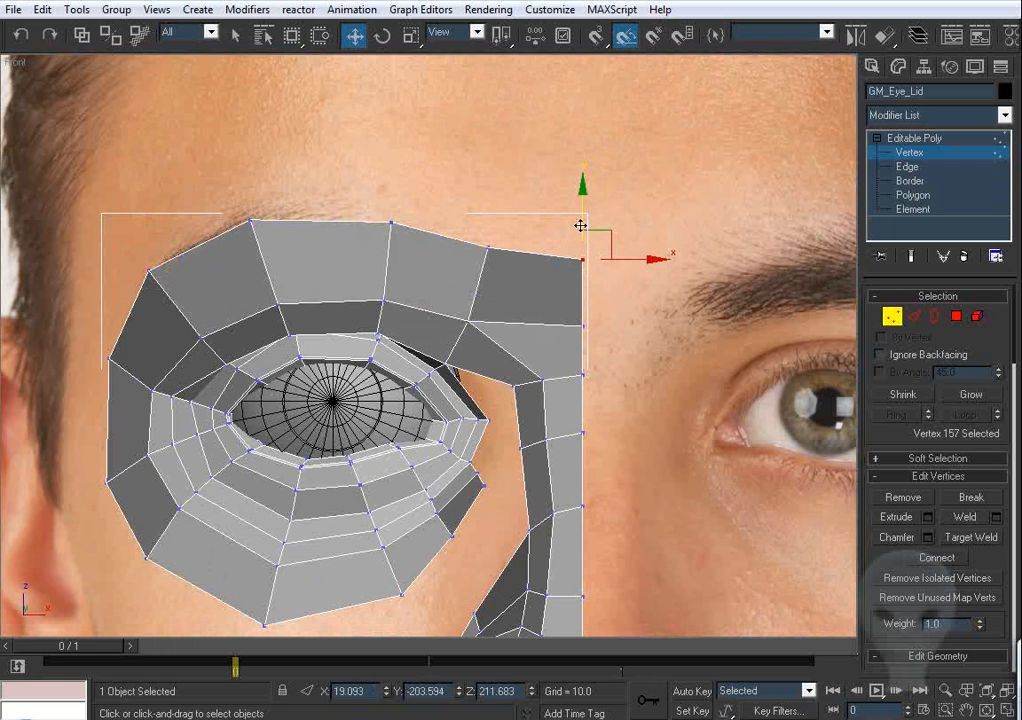
{"action": "left_click_drag", "start_coordinate": [579, 228], "coordinate": [579, 241]}
{"action": "left_click", "coordinate": [891, 320]}
Step: Add a Symmetry modifier to the combined eyelid and nose mesh
{"action": "right_click", "coordinate": [466, 357]}
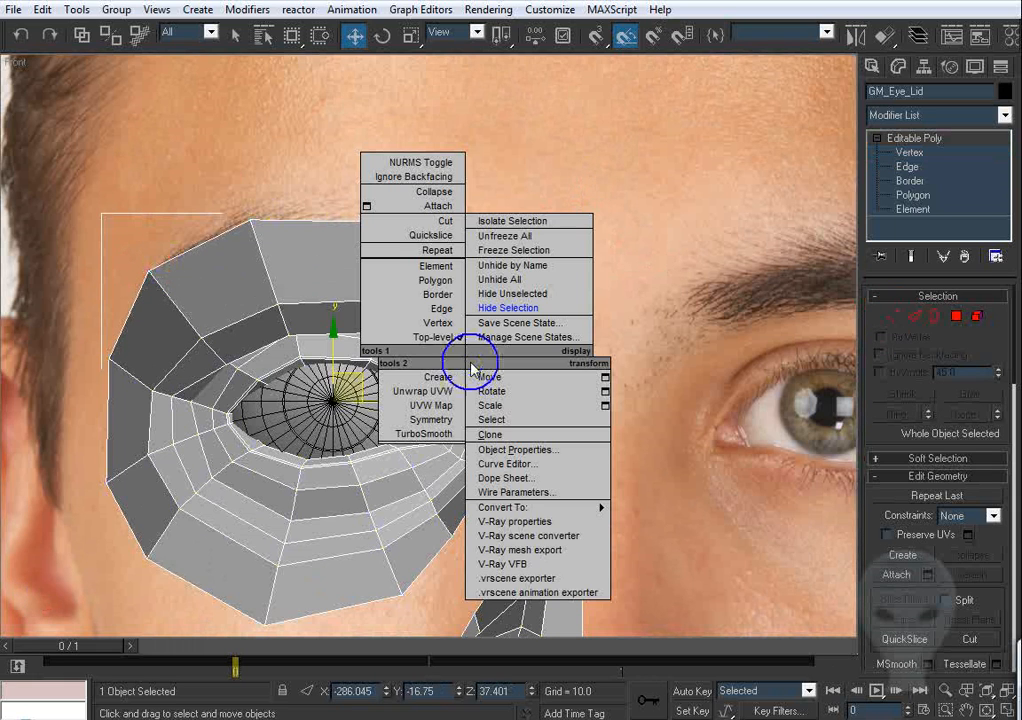
{"action": "left_click", "coordinate": [431, 419]}
{"action": "scroll", "coordinate": [360, 400], "scroll_direction": "down", "scroll_amount": 2}
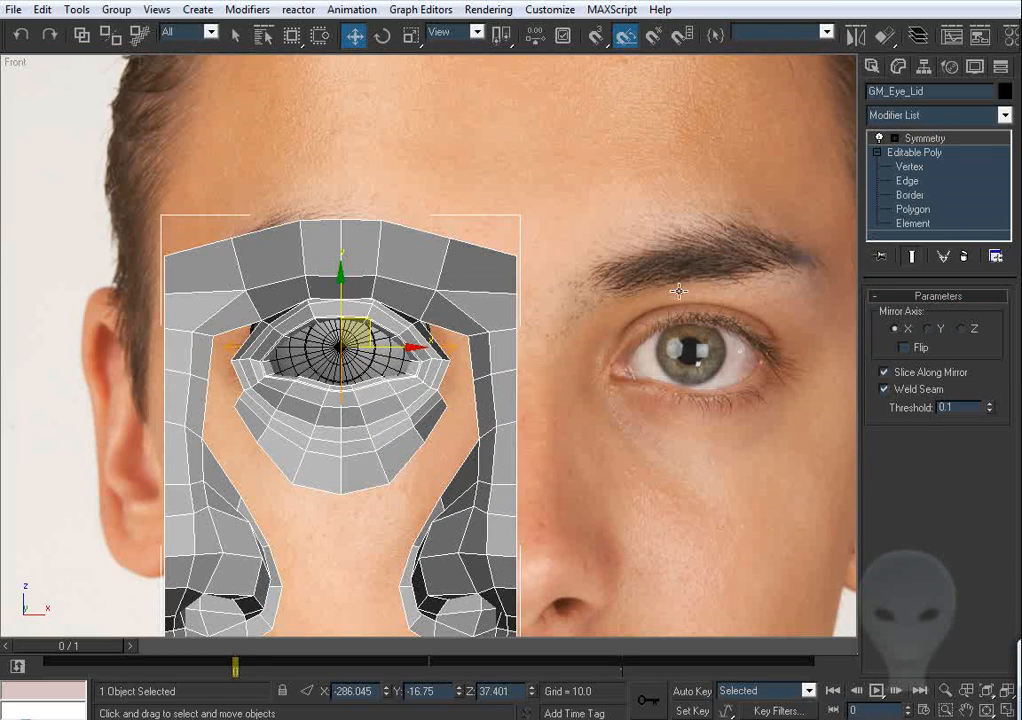
Step: Undo the Symmetry modifier on the combined eyelid and nose mesh
{"action": "middle_click_drag", "start_coordinate": [621, 313], "coordinate": [643, 300]}
{"action": "key", "text": "ctrl+z"}
{"action": "scroll", "coordinate": [706, 318], "scroll_direction": "up", "scroll_amount": 3}
{"action": "middle_click_drag", "start_coordinate": [706, 320], "coordinate": [598, 285]}
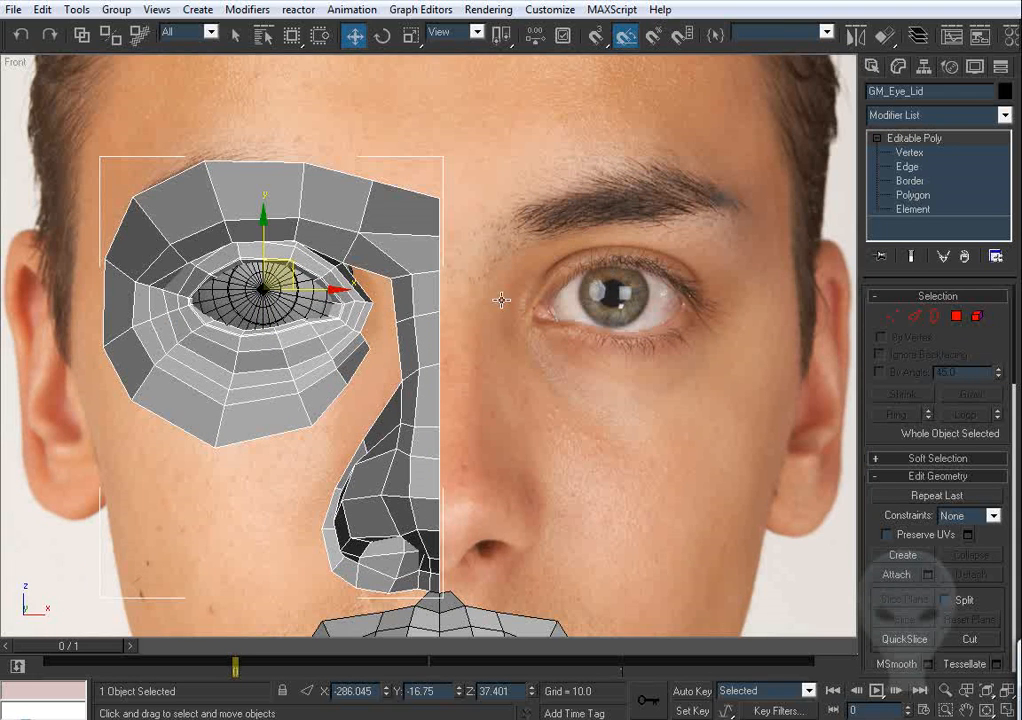
{"action": "middle_click_drag", "start_coordinate": [500, 383], "coordinate": [497, 260]}
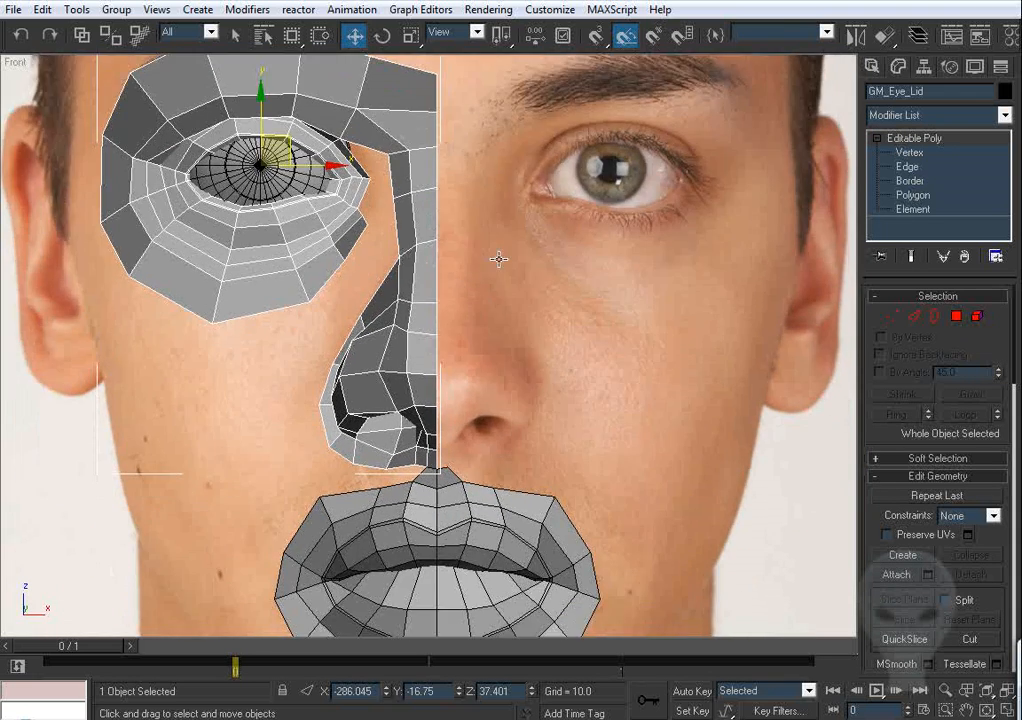
{"action": "scroll", "coordinate": [497, 259], "scroll_direction": "down", "scroll_amount": 2}
{"action": "middle_click_drag", "start_coordinate": [515, 342], "coordinate": [521, 352]}
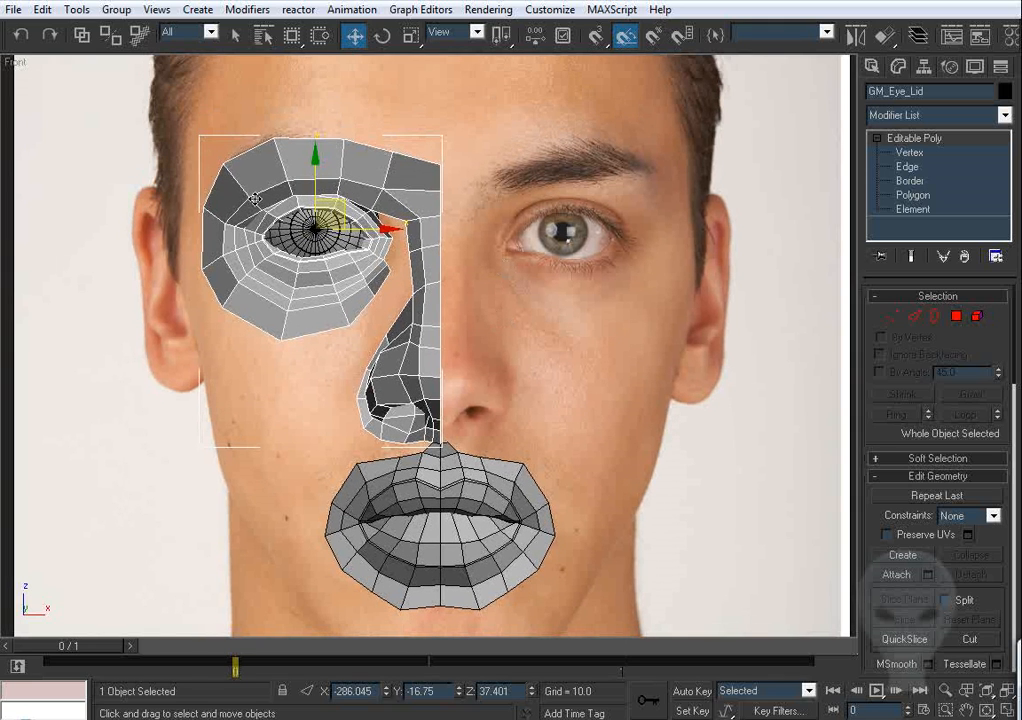
{"action": "right_click", "coordinate": [410, 226]}
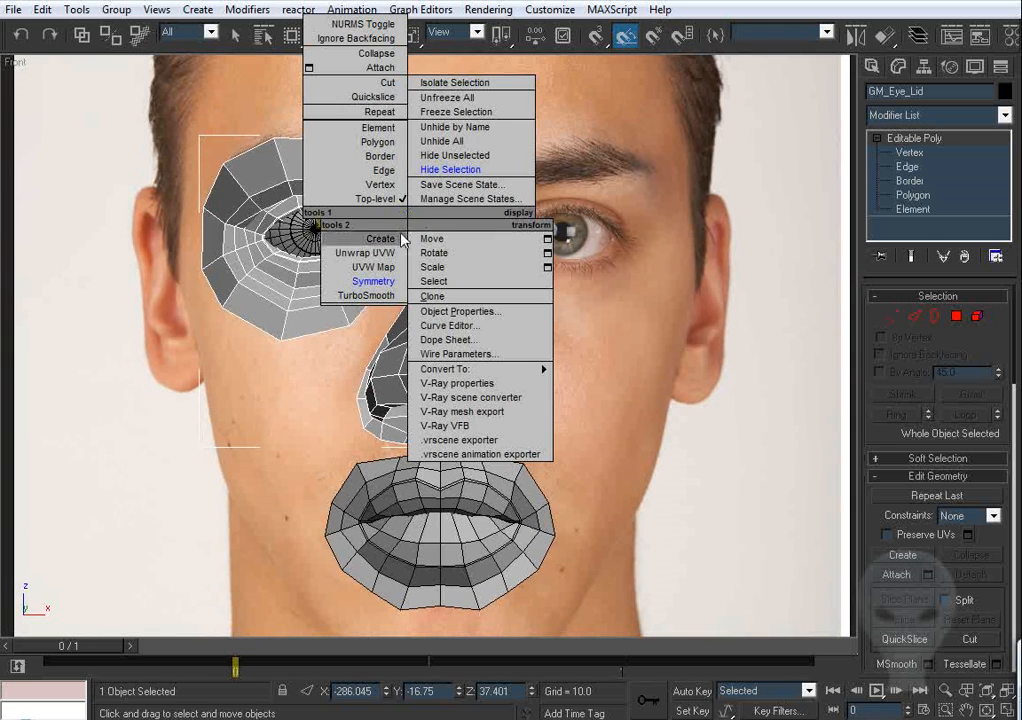
{"action": "left_click", "coordinate": [345, 264]}
{"action": "key", "text": "ctrl+z"}
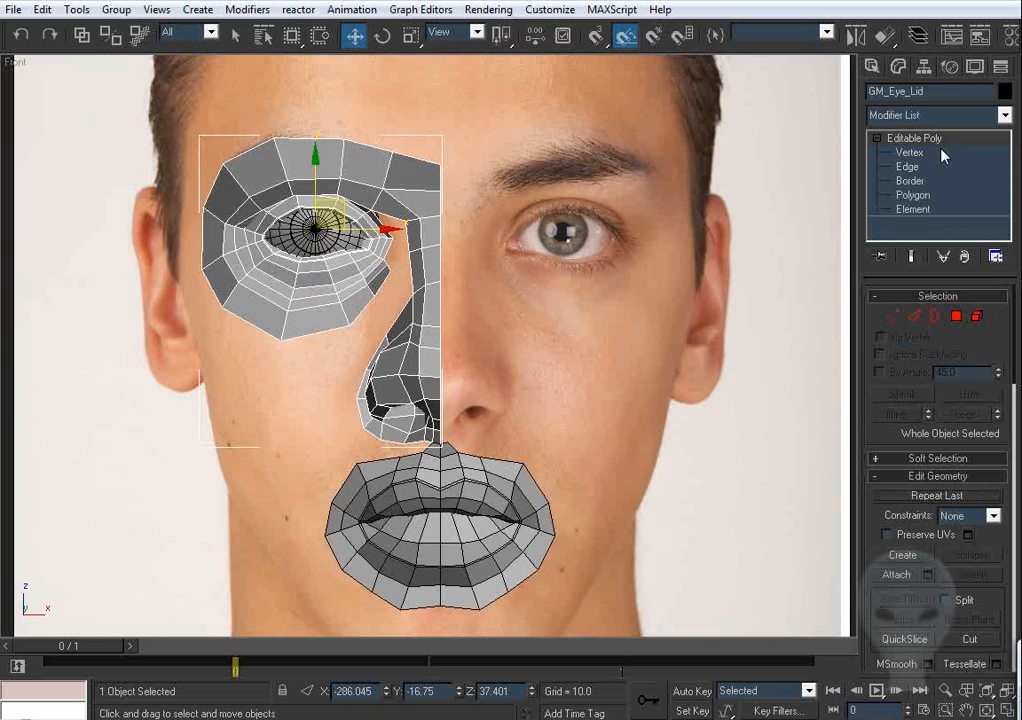
Step: Align only the pivot of the eyelid and nose mesh to the mouth mesh's pivot point in X, Y and Z
{"action": "left_click", "coordinate": [886, 38]}
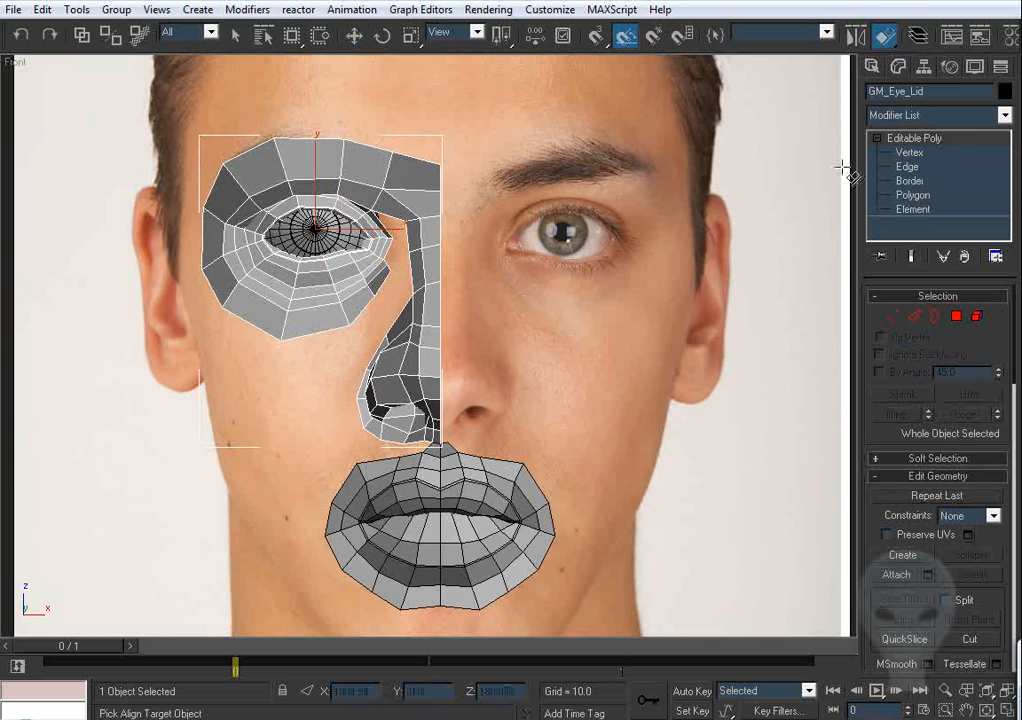
{"action": "left_click", "coordinate": [947, 68]}
{"action": "left_click", "coordinate": [923, 67]}
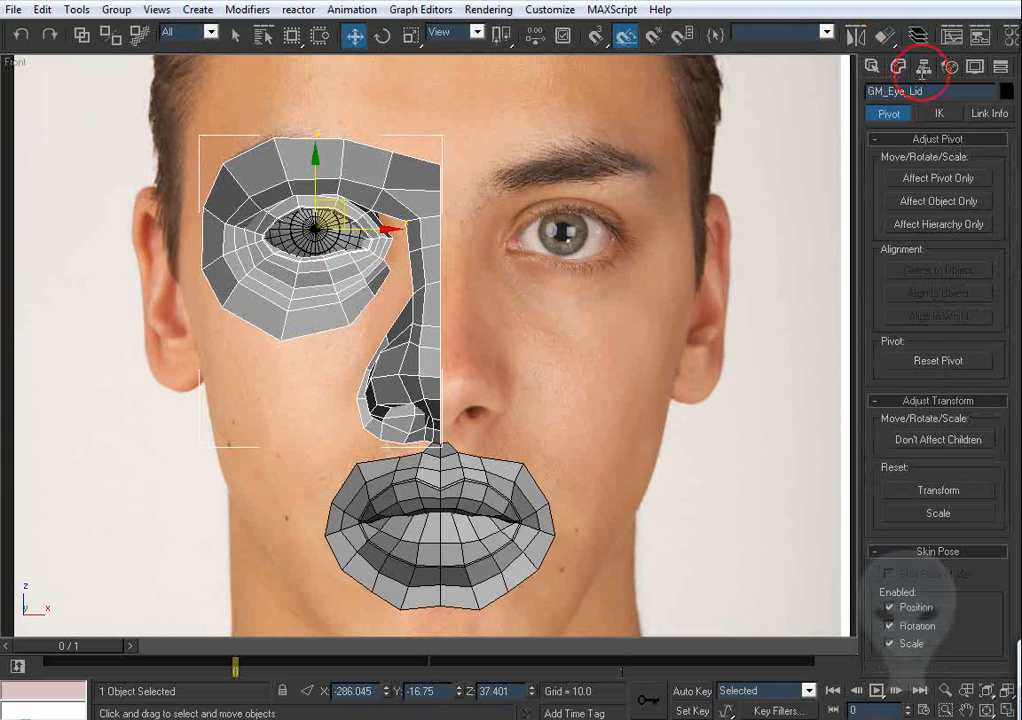
{"action": "left_click", "coordinate": [926, 178]}
{"action": "key", "text": "p"}
{"action": "key", "text": "ctrl+r"}
{"action": "left_click_drag", "start_coordinate": [492, 281], "coordinate": [463, 250]}
{"action": "scroll", "coordinate": [527, 287], "scroll_direction": "down", "scroll_amount": 5}
{"action": "left_click", "coordinate": [884, 37]}
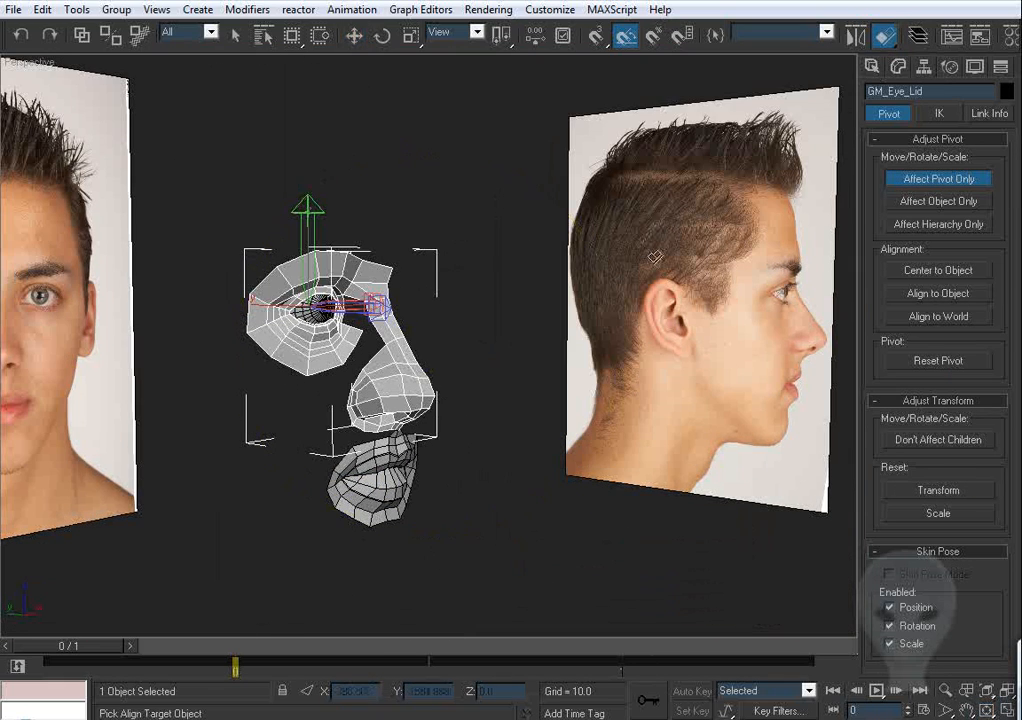
{"action": "left_click", "coordinate": [400, 455]}
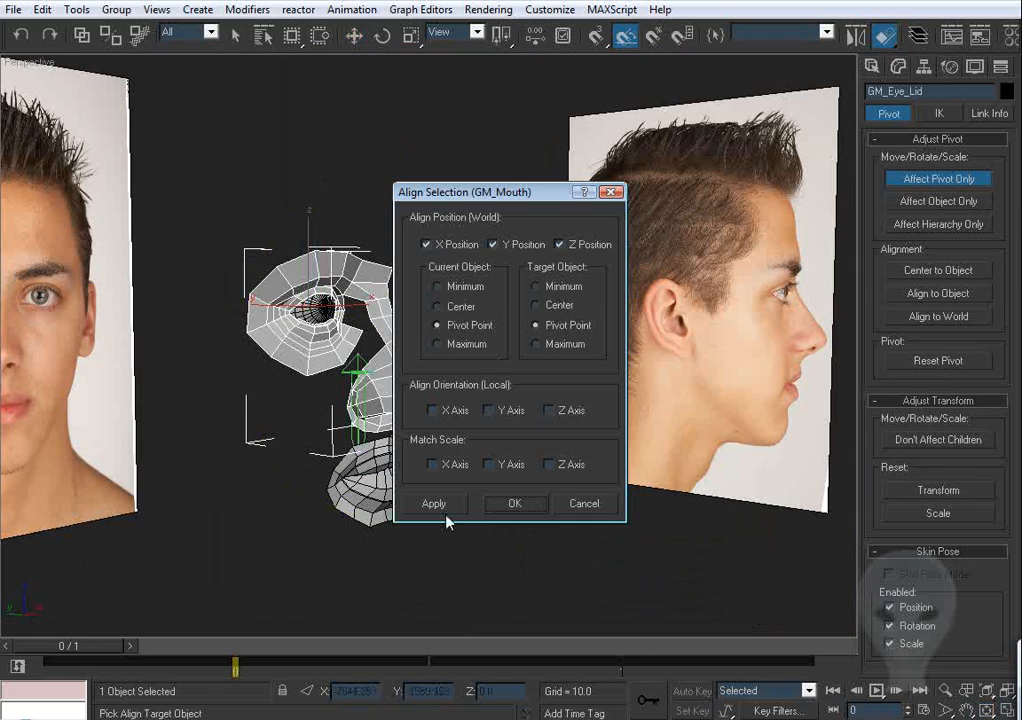
{"action": "left_click", "coordinate": [512, 504]}
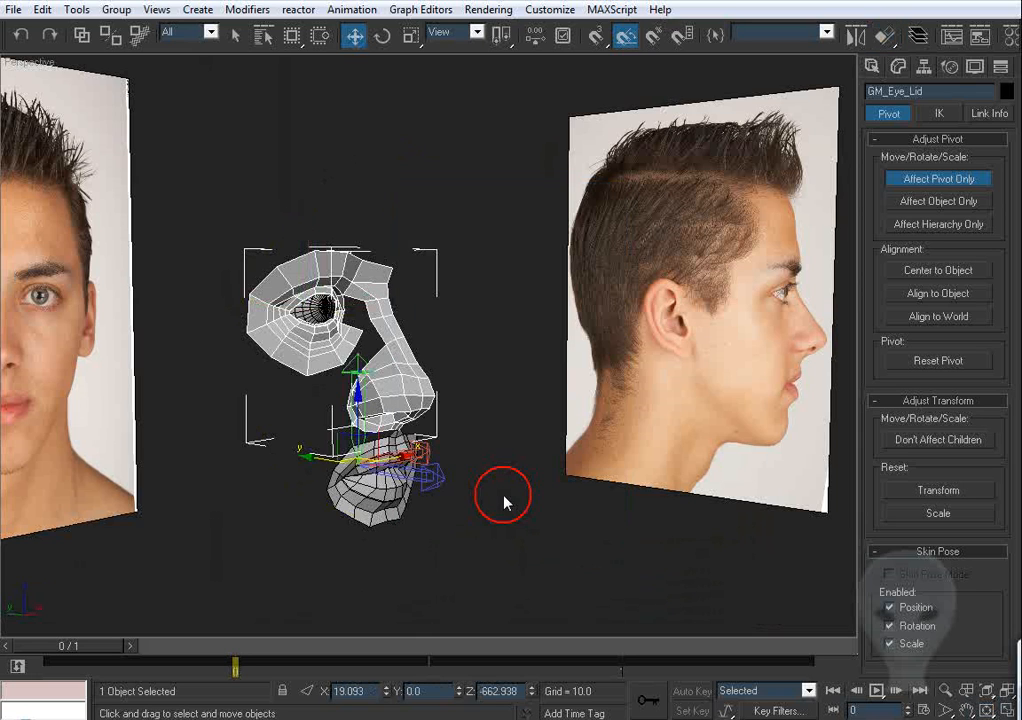
Step: Reset the transform of the eyelid and nose mesh with the Reset XForm utility
{"action": "left_click", "coordinate": [1000, 67]}
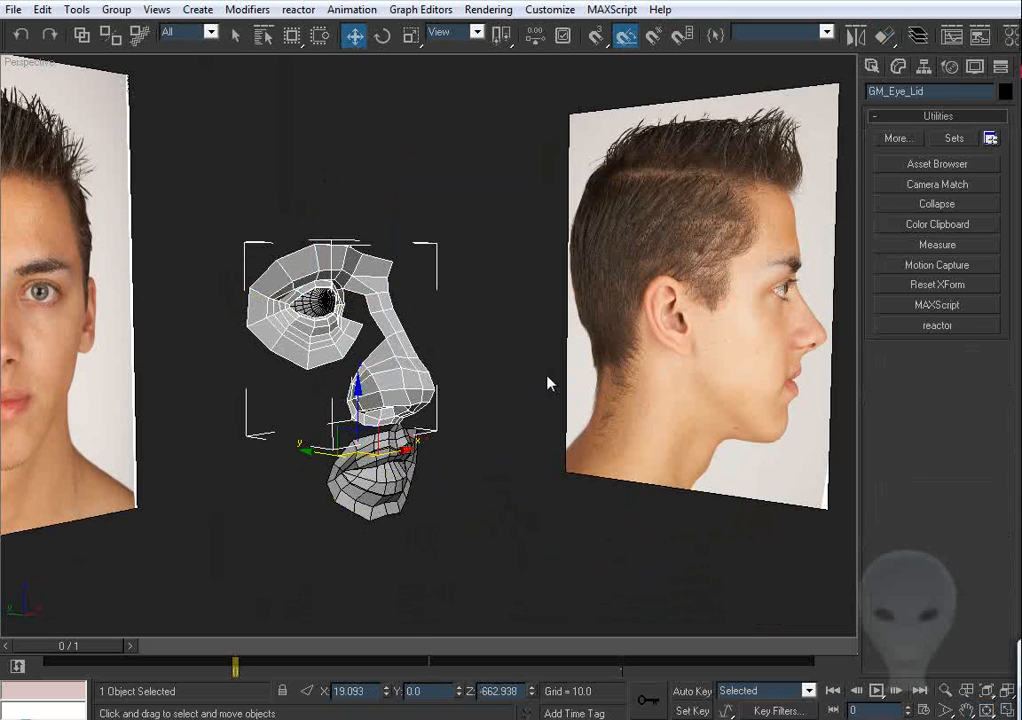
{"action": "key", "text": "ctrl+r"}
{"action": "left_click_drag", "start_coordinate": [497, 347], "coordinate": [458, 347]}
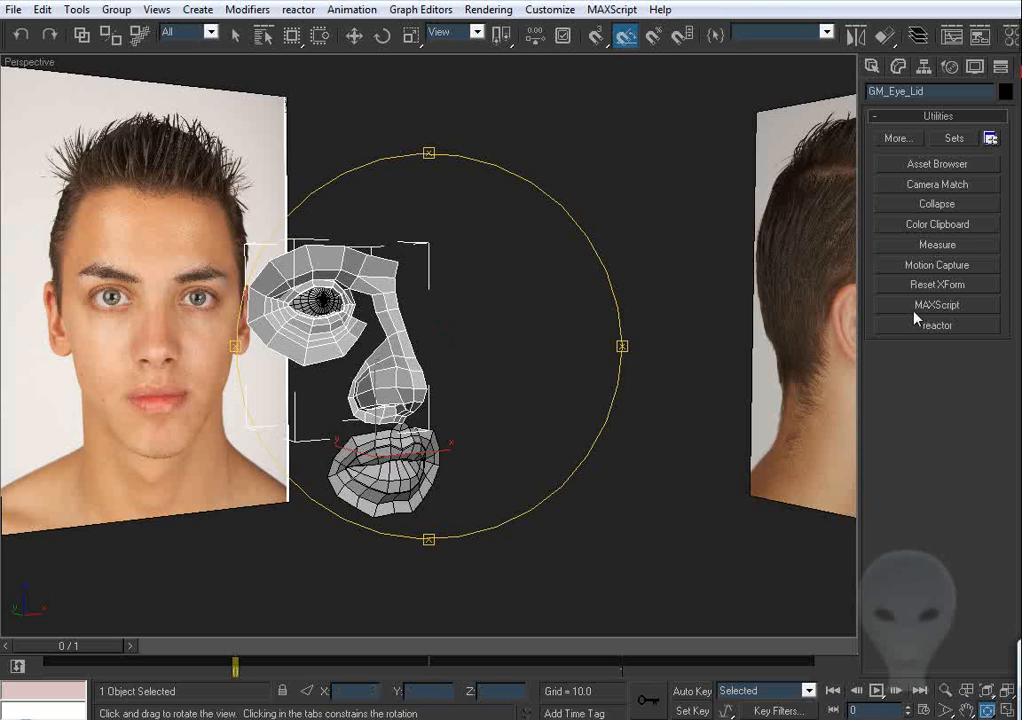
{"action": "left_click", "coordinate": [908, 285]}
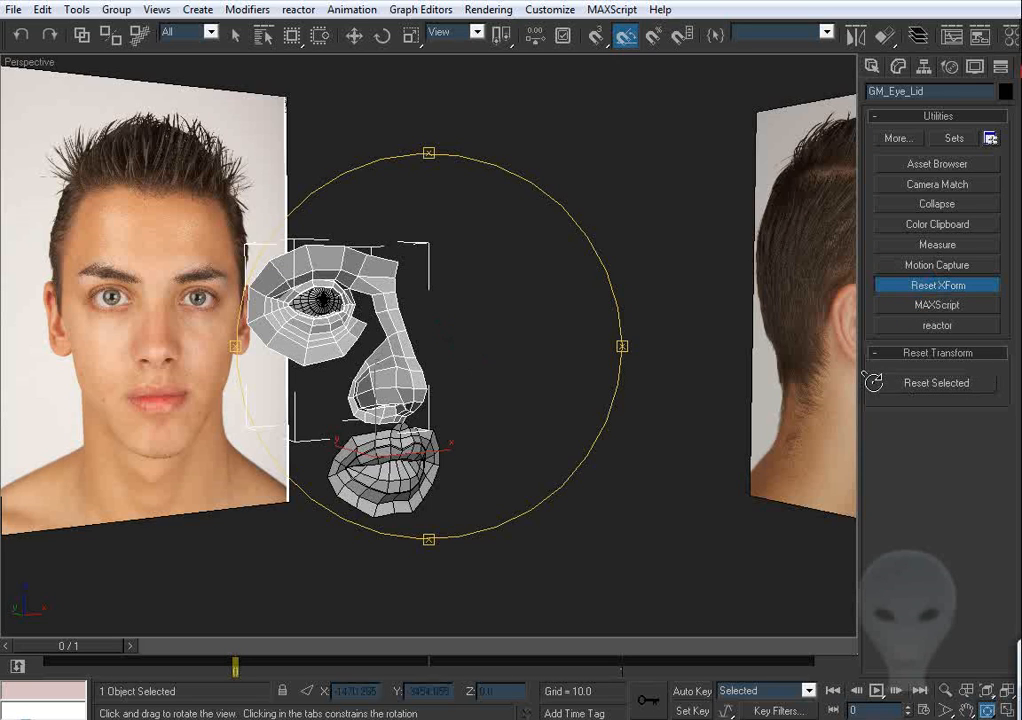
{"action": "left_click", "coordinate": [900, 68]}
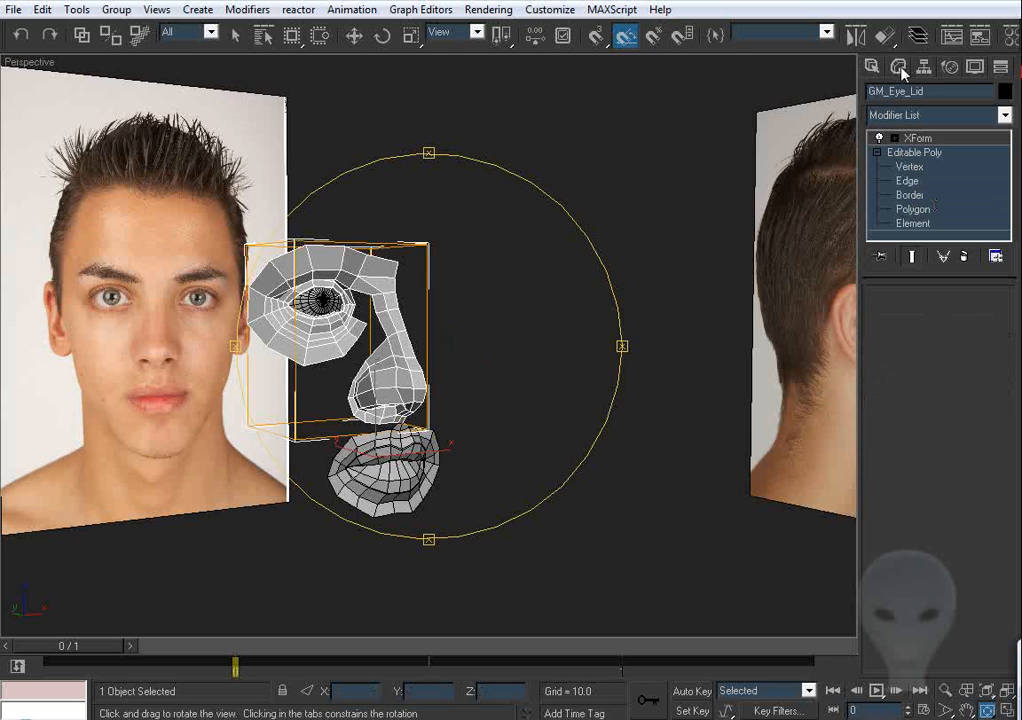
Step: Convert the eyelid and nose mesh to Editable Poly, collapsing the XForm modifier
{"action": "right_click", "coordinate": [509, 331]}
{"action": "right_click", "coordinate": [371, 304]}
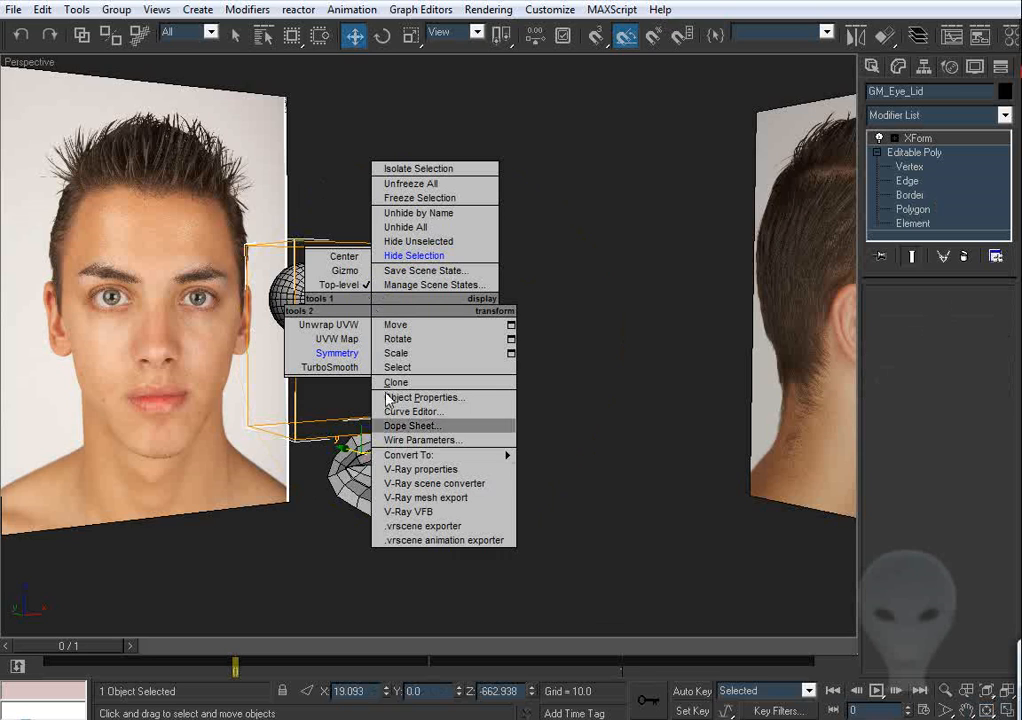
{"action": "mouse_move", "coordinate": [500, 455]}
{"action": "left_click", "coordinate": [575, 472]}
Step: Add a Symmetry modifier on the X axis with Flip enabled to mirror the eyelid and nose mesh
{"action": "scroll", "coordinate": [505, 410], "scroll_direction": "up", "scroll_amount": 2}
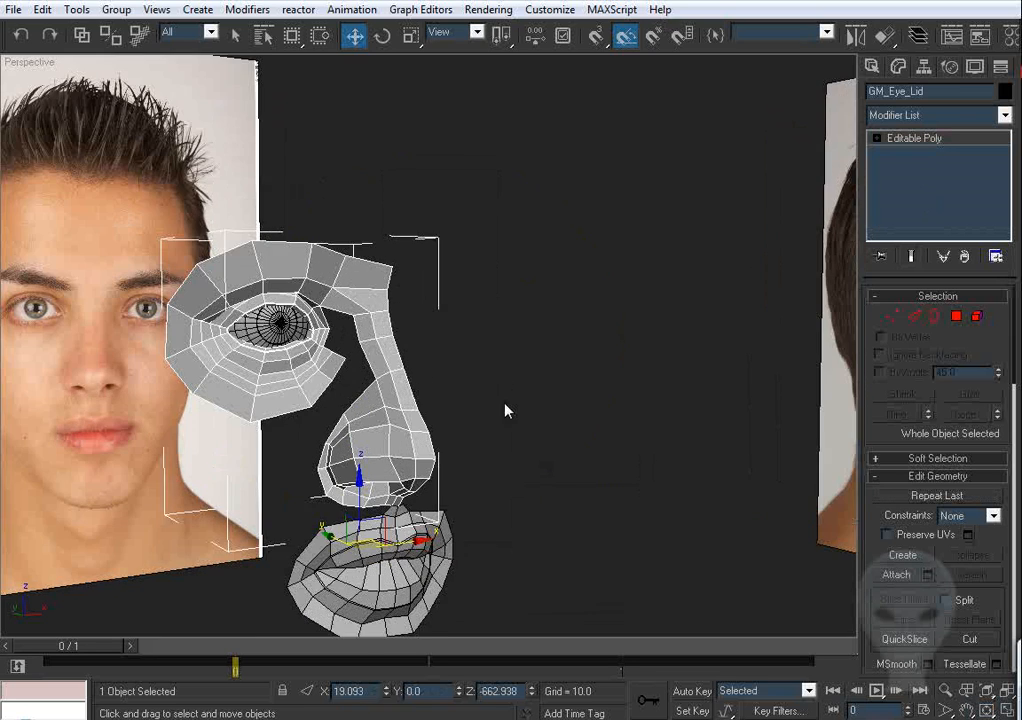
{"action": "middle_click_drag", "start_coordinate": [505, 410], "coordinate": [499, 378]}
{"action": "key", "text": "ctrl+r"}
{"action": "left_click_drag", "start_coordinate": [499, 378], "coordinate": [411, 338]}
{"action": "key", "text": "f"}
{"action": "middle_click_drag", "start_coordinate": [307, 195], "coordinate": [366, 268]}
{"action": "scroll", "coordinate": [366, 268], "scroll_direction": "up", "scroll_amount": 2}
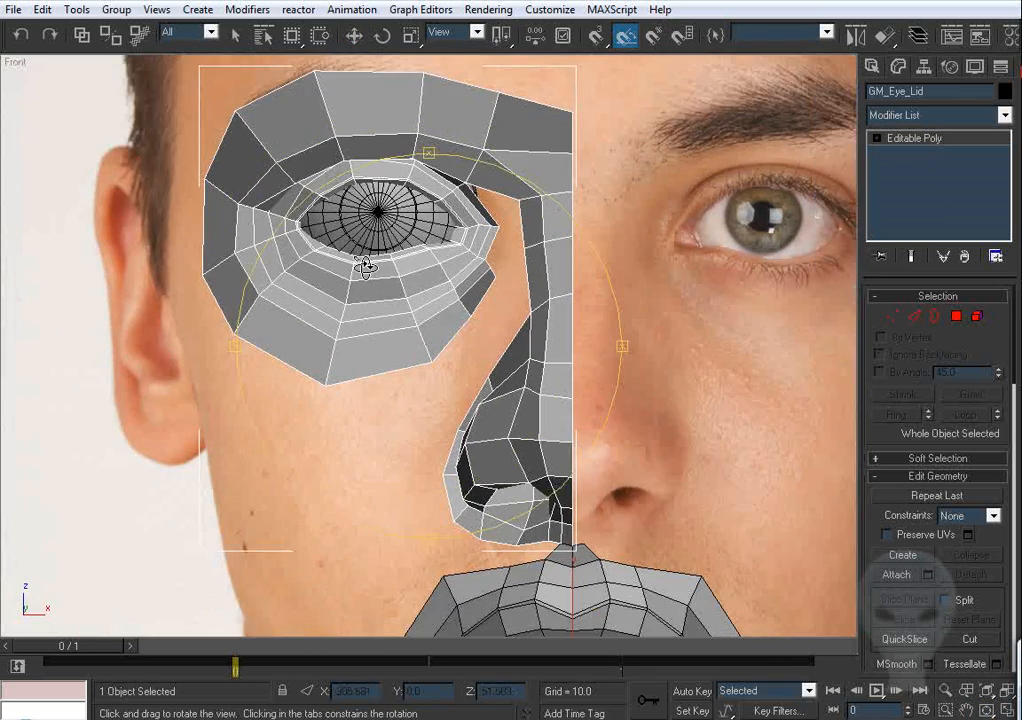
{"action": "scroll", "coordinate": [403, 288], "scroll_direction": "down", "scroll_amount": 3}
{"action": "right_click", "coordinate": [490, 292]}
{"action": "left_click", "coordinate": [445, 348]}
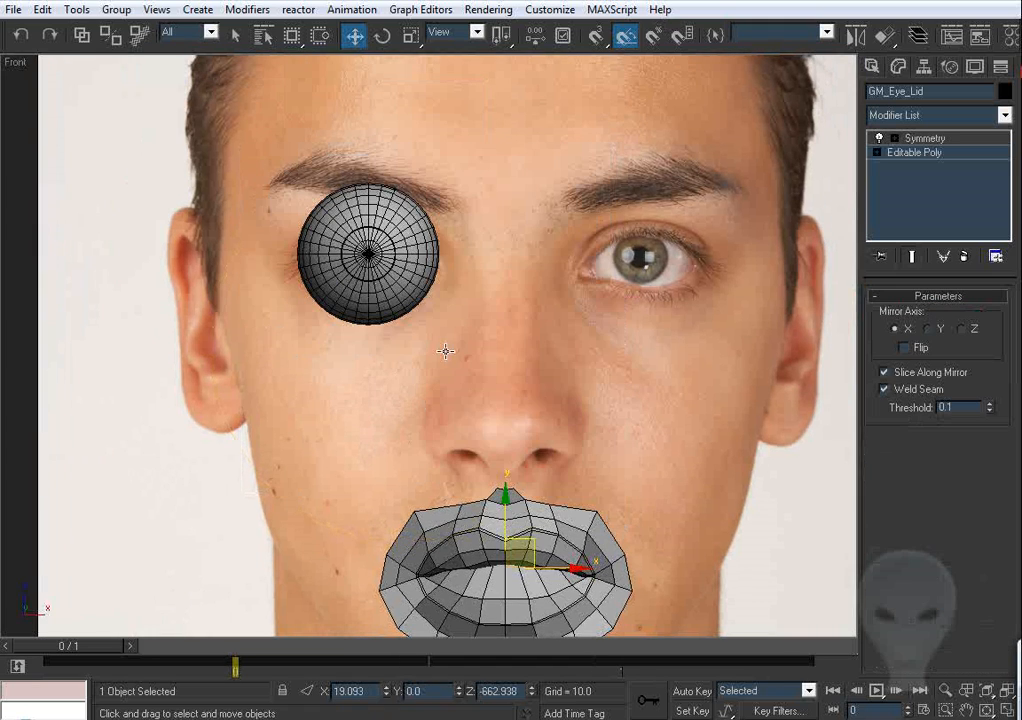
{"action": "left_click", "coordinate": [915, 352]}
Step: Show the mirrored end result while editing the underlying Editable Poly, and switch to edge editing near the inner eye corner
{"action": "middle_click_drag", "start_coordinate": [612, 266], "coordinate": [610, 310]}
{"action": "left_click", "coordinate": [877, 152]}
{"action": "left_click", "coordinate": [909, 166]}
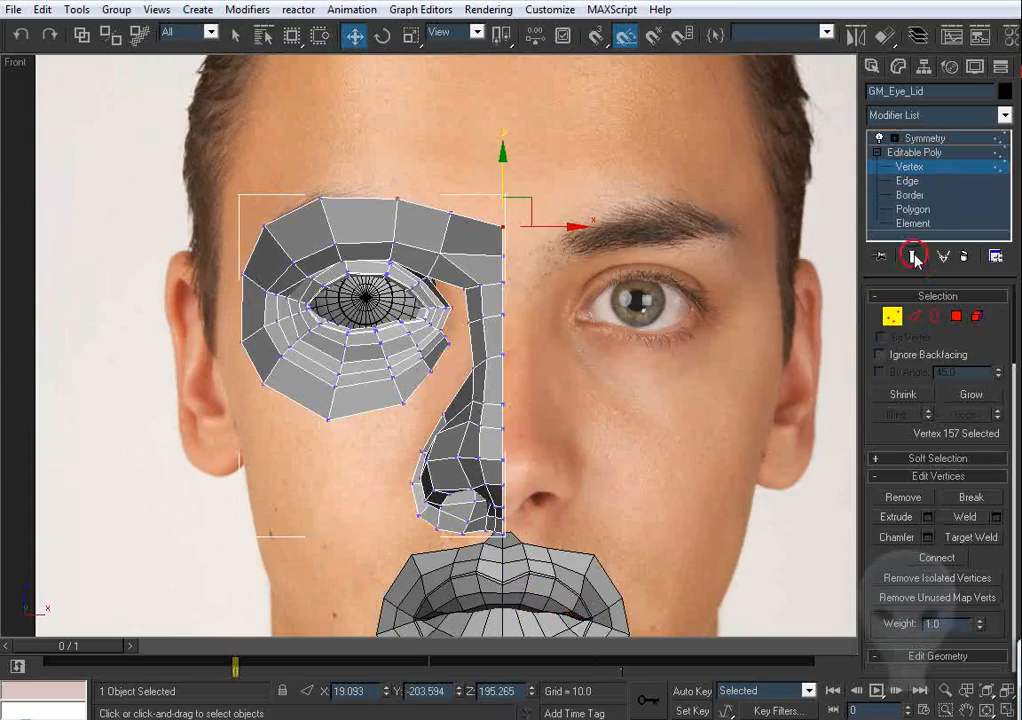
{"action": "left_click", "coordinate": [911, 256]}
{"action": "key", "text": "p"}
{"action": "middle_click_drag", "start_coordinate": [509, 342], "coordinate": [433, 314], "text": "alt"}
{"action": "scroll", "coordinate": [408, 310], "scroll_direction": "up", "scroll_amount": 5}
{"action": "key", "text": "w"}
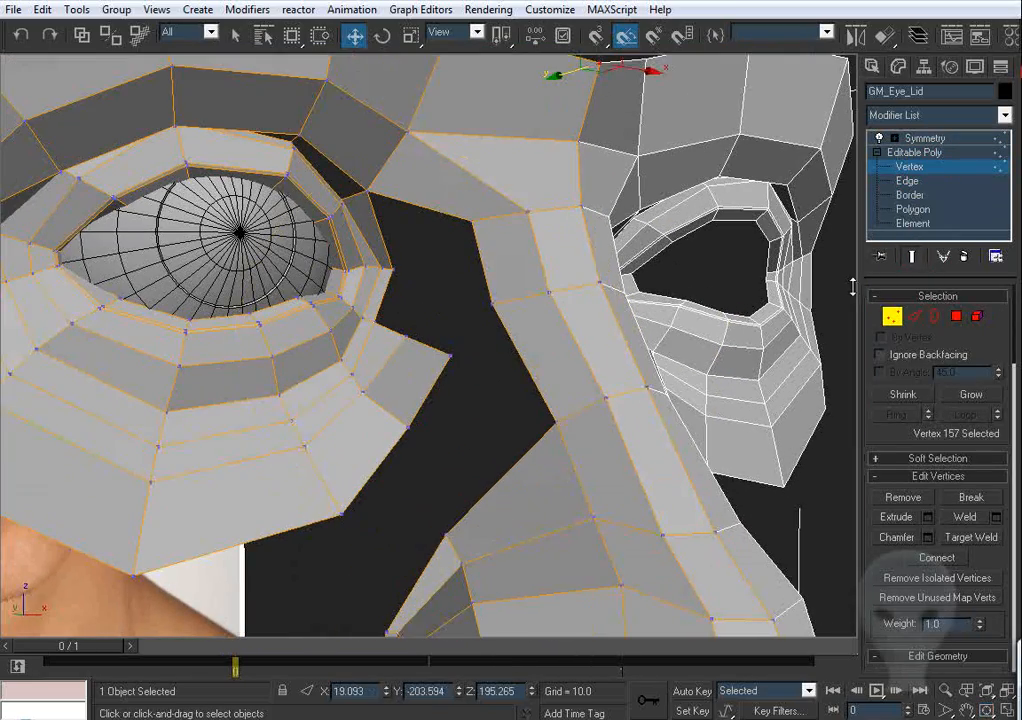
{"action": "key", "text": "2"}
{"action": "scroll", "coordinate": [460, 368], "scroll_direction": "up", "scroll_amount": 3}
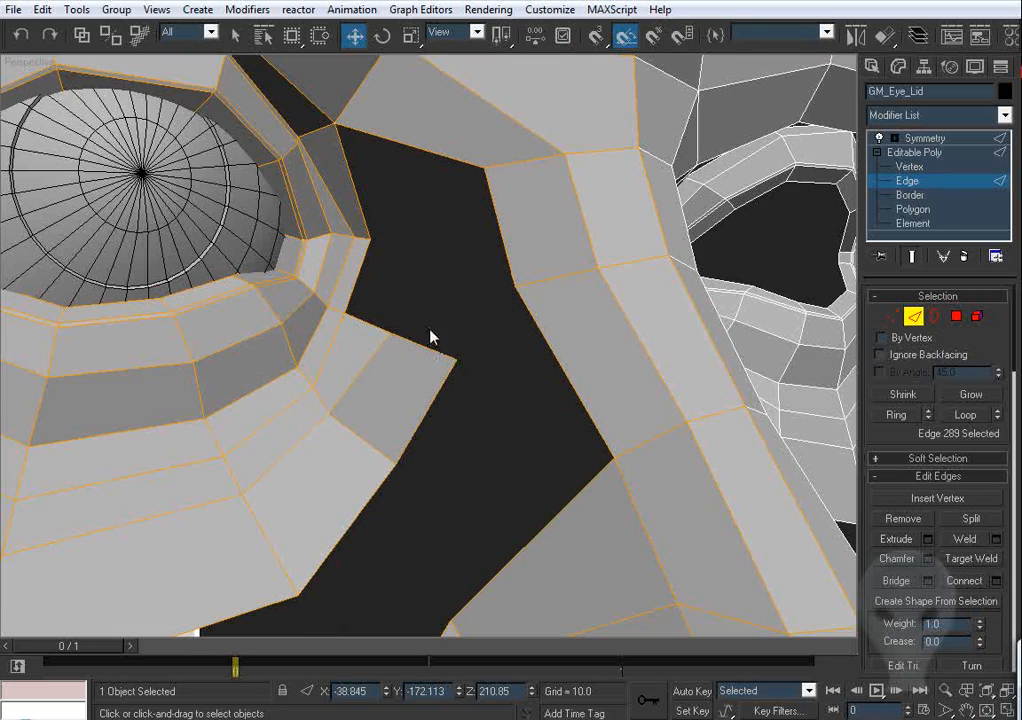
Step: Try to move the two open rim edges below the inner eye corner toward the nose
{"action": "left_click", "coordinate": [428, 342]}
{"action": "middle_click_drag", "start_coordinate": [406, 326], "coordinate": [447, 342], "text": "alt"}
{"action": "left_click", "coordinate": [392, 324]}
{"action": "left_click", "coordinate": [447, 346], "text": "ctrl"}
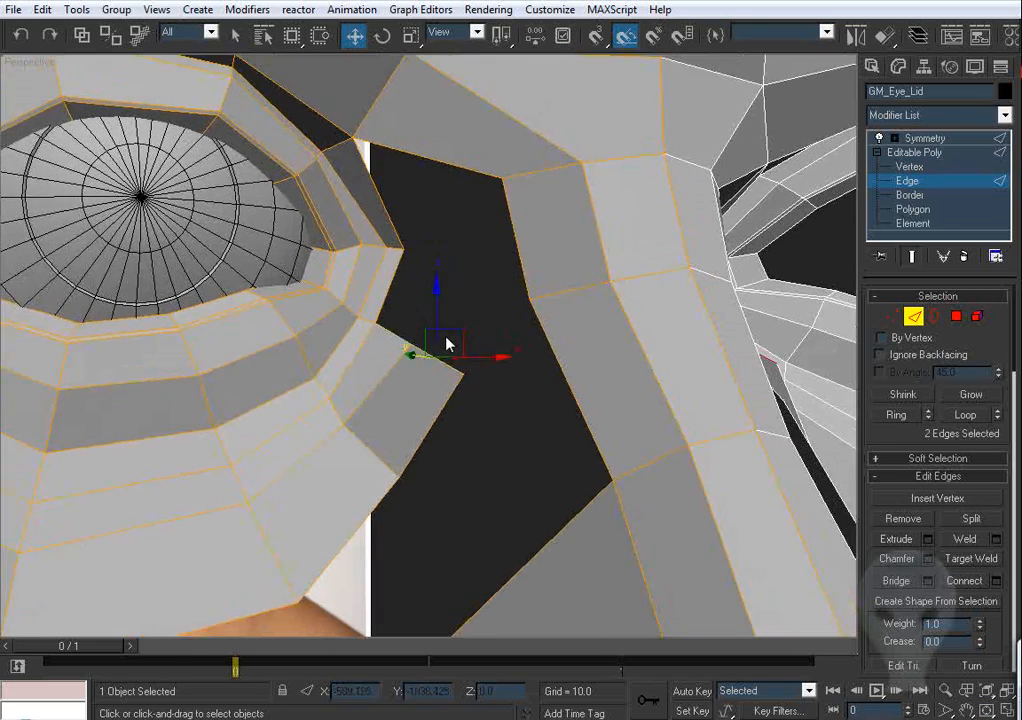
{"action": "mouse_move", "coordinate": [463, 342]}
{"action": "left_mouse_down"}
{"action": "mouse_move", "coordinate": [490, 336]}
{"action": "mouse_move", "coordinate": [479, 338]}
{"action": "left_mouse_up"}
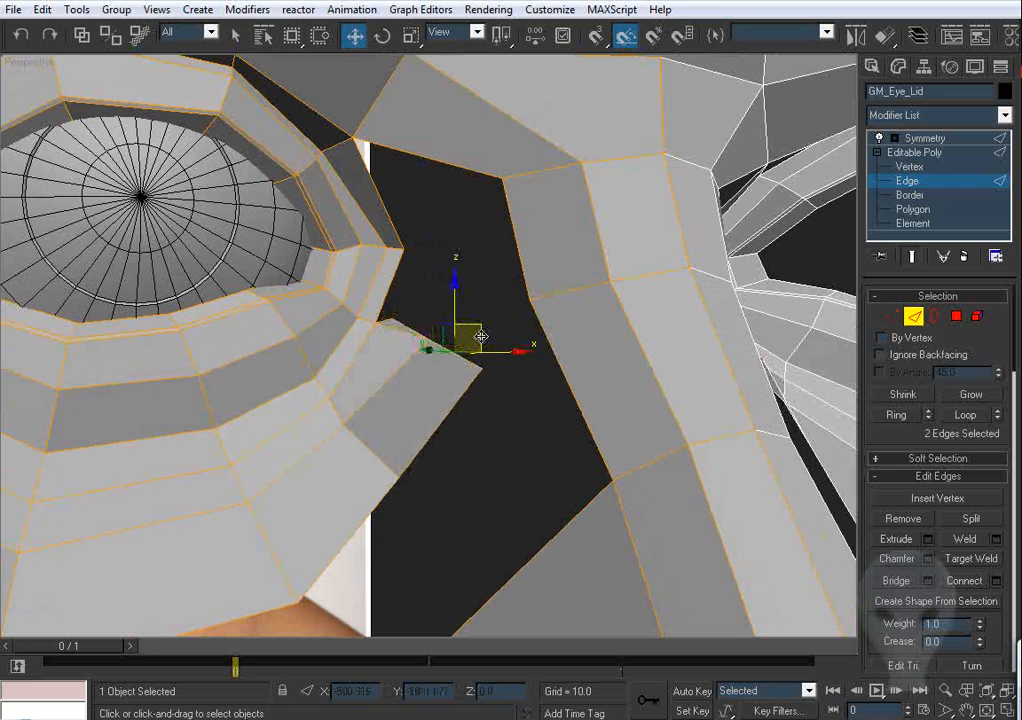
{"action": "key", "text": "ctrl+z"}
{"action": "key", "text": "ctrl+z"}
{"action": "key", "text": "ctrl+z"}
Step: Extrude the open rim edge just below the inner eye corner upward into the gap beside the nose
{"action": "left_click", "coordinate": [422, 336]}
{"action": "left_click", "coordinate": [399, 333]}
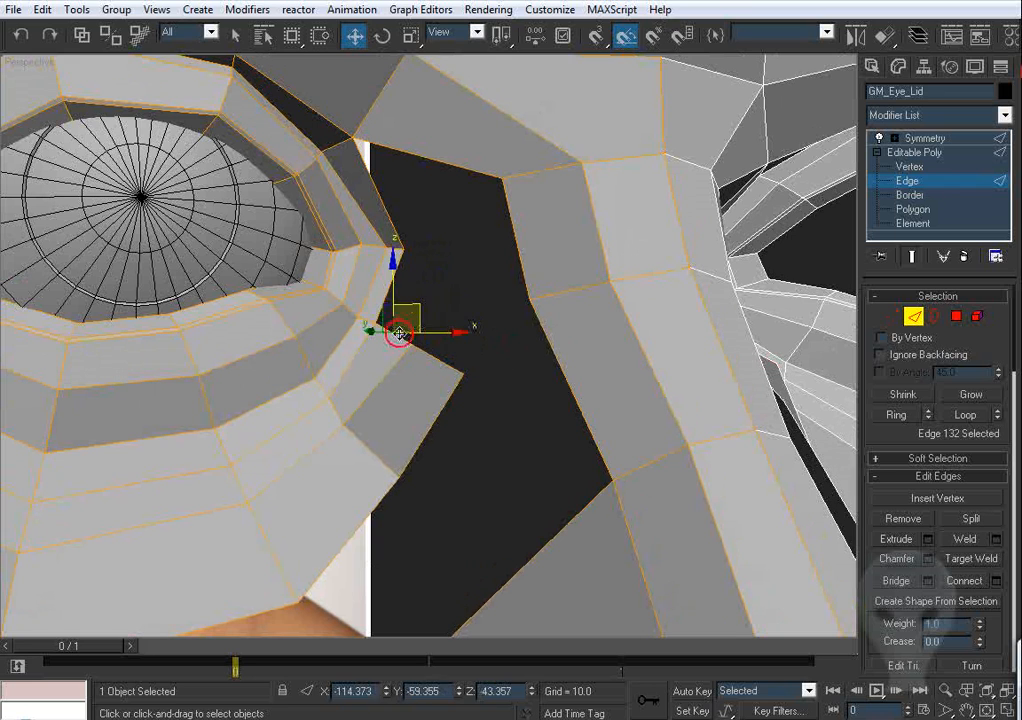
{"action": "left_click", "coordinate": [425, 320]}
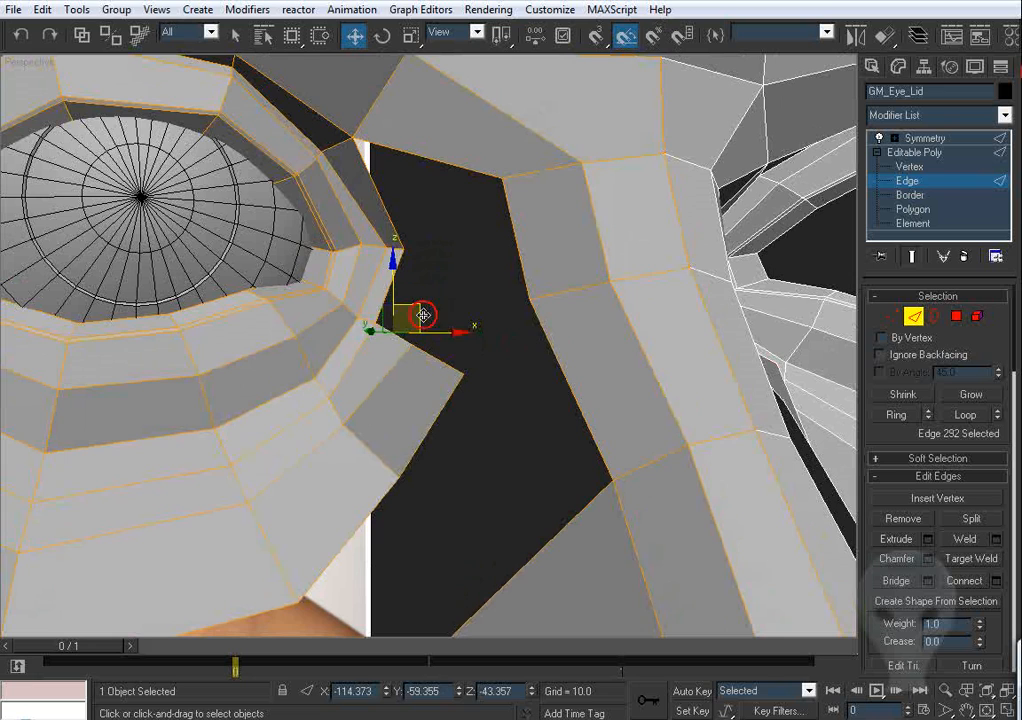
{"action": "left_click_drag", "start_coordinate": [424, 319], "coordinate": [465, 251], "text": "shift"}
{"action": "middle_click_drag", "start_coordinate": [559, 370], "coordinate": [886, 343], "text": "alt"}
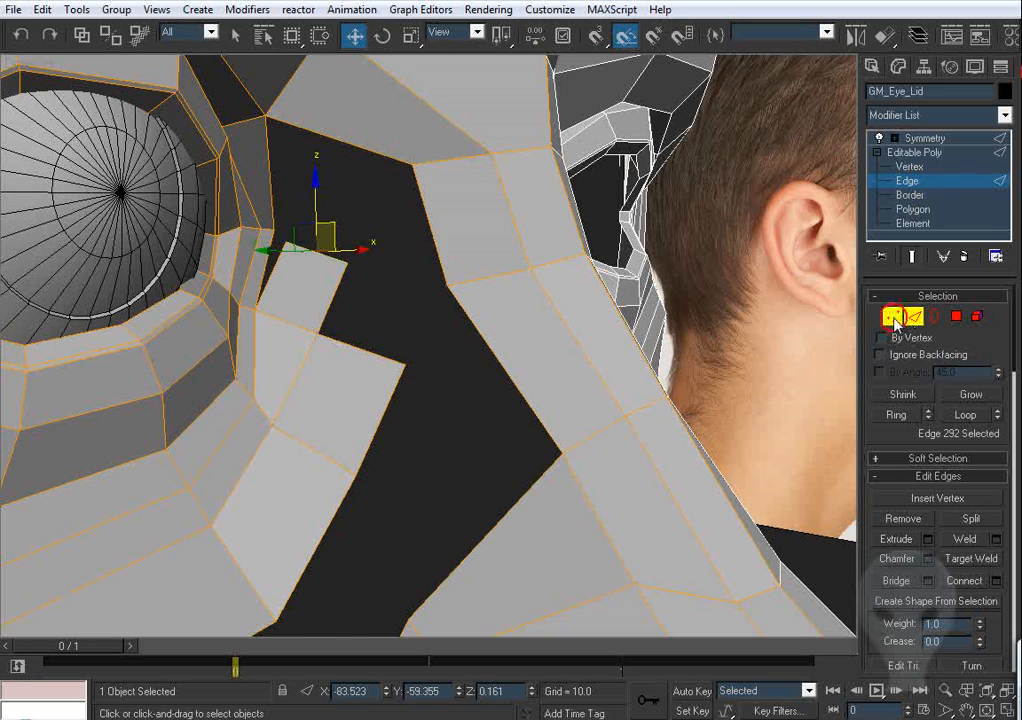
Step: Target-weld the new polygon's loose vertex to the vertex at the inner eye corner
{"action": "left_click", "coordinate": [891, 318]}
{"action": "left_click", "coordinate": [971, 537]}
{"action": "middle_click_drag", "start_coordinate": [744, 470], "coordinate": [360, 314], "text": "alt"}
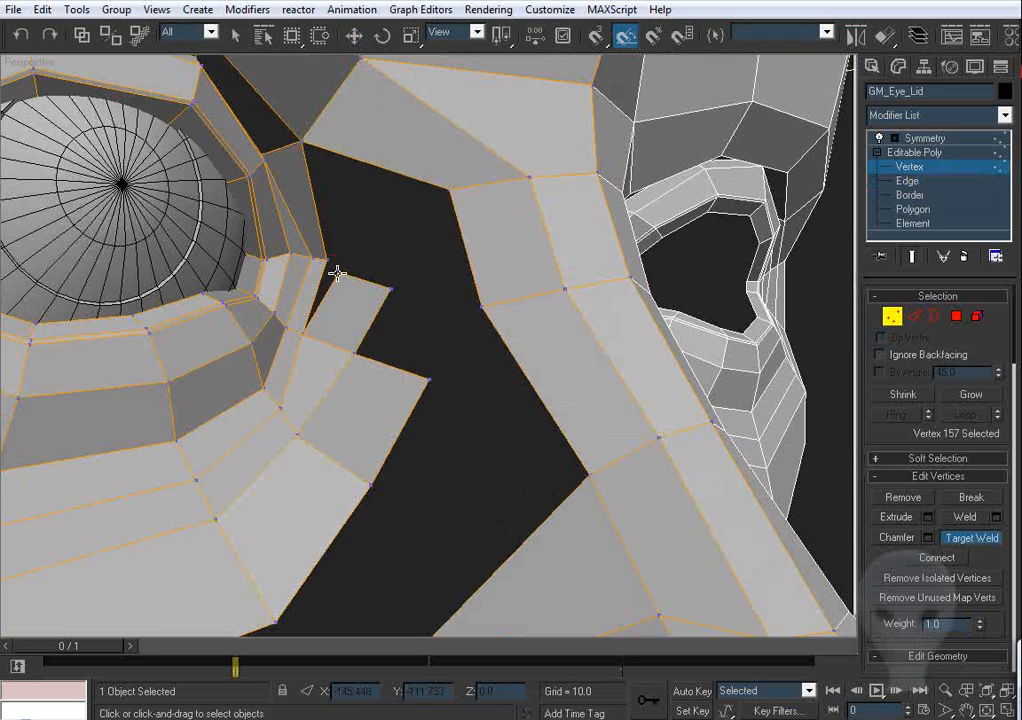
{"action": "left_click", "coordinate": [330, 261]}
{"action": "right_click", "coordinate": [444, 301]}
Step: Extrude the neighbouring open rim edge into the gap toward the nose bridge
{"action": "middle_click_drag", "start_coordinate": [444, 301], "coordinate": [473, 348], "text": "alt"}
{"action": "left_click", "coordinate": [913, 316]}
{"action": "left_click", "coordinate": [405, 358]}
{"action": "left_click_drag", "start_coordinate": [473, 348], "coordinate": [516, 297], "text": "shift"}
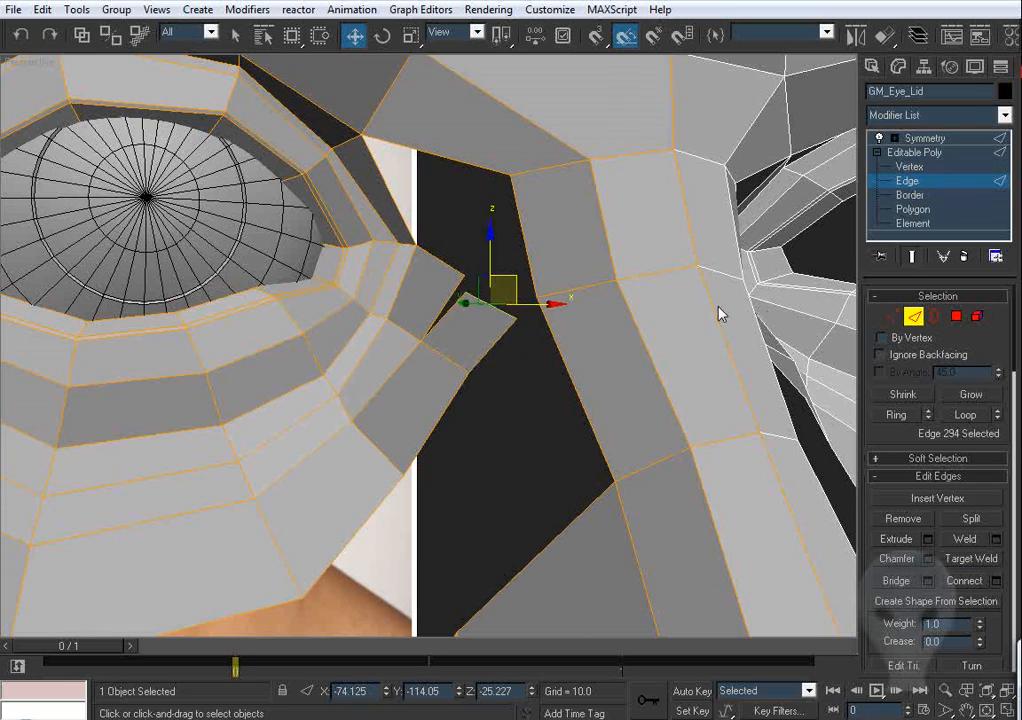
Step: Target-weld the second new polygon's loose vertex to the adjacent corner of the first one
{"action": "left_click", "coordinate": [891, 317]}
{"action": "left_click", "coordinate": [971, 538]}
{"action": "middle_click_drag", "start_coordinate": [707, 429], "coordinate": [518, 328], "text": "alt"}
{"action": "right_click", "coordinate": [469, 272]}
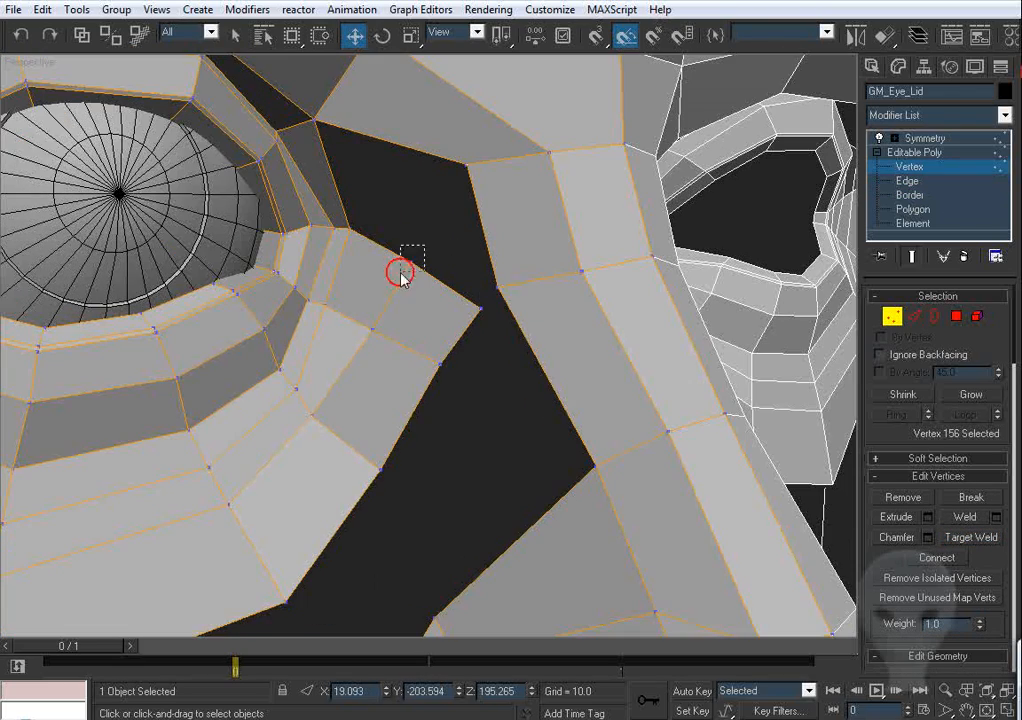
Step: In the side view, lower the outer vertex of the second new polygon and the rim vertex directly beneath it
{"action": "left_click_drag", "start_coordinate": [400, 272], "coordinate": [392, 280]}
{"action": "key", "text": "l"}
{"action": "middle_click_drag", "start_coordinate": [463, 328], "coordinate": [388, 372]}
{"action": "scroll", "coordinate": [388, 372], "scroll_direction": "up", "scroll_amount": 5}
{"action": "middle_click_drag", "start_coordinate": [198, 346], "coordinate": [506, 263]}
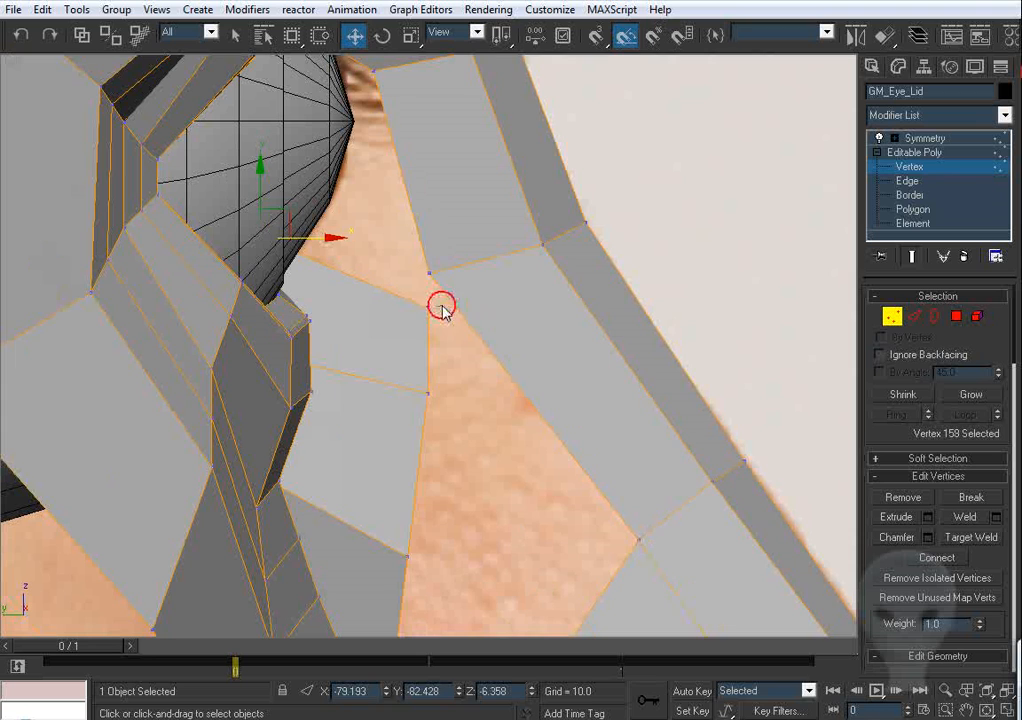
{"action": "left_click_drag", "start_coordinate": [441, 305], "coordinate": [421, 314]}
{"action": "middle_click_drag", "start_coordinate": [459, 322], "coordinate": [435, 227]}
{"action": "scroll", "coordinate": [435, 227], "scroll_direction": "up", "scroll_amount": 2}
{"action": "left_click_drag", "start_coordinate": [428, 198], "coordinate": [408, 281]}
{"action": "left_click_drag", "start_coordinate": [393, 331], "coordinate": [408, 426]}
Step: Pull the two rim vertices below the new polygons back from the nose in the side view
{"action": "middle_click_drag", "start_coordinate": [386, 571], "coordinate": [366, 386]}
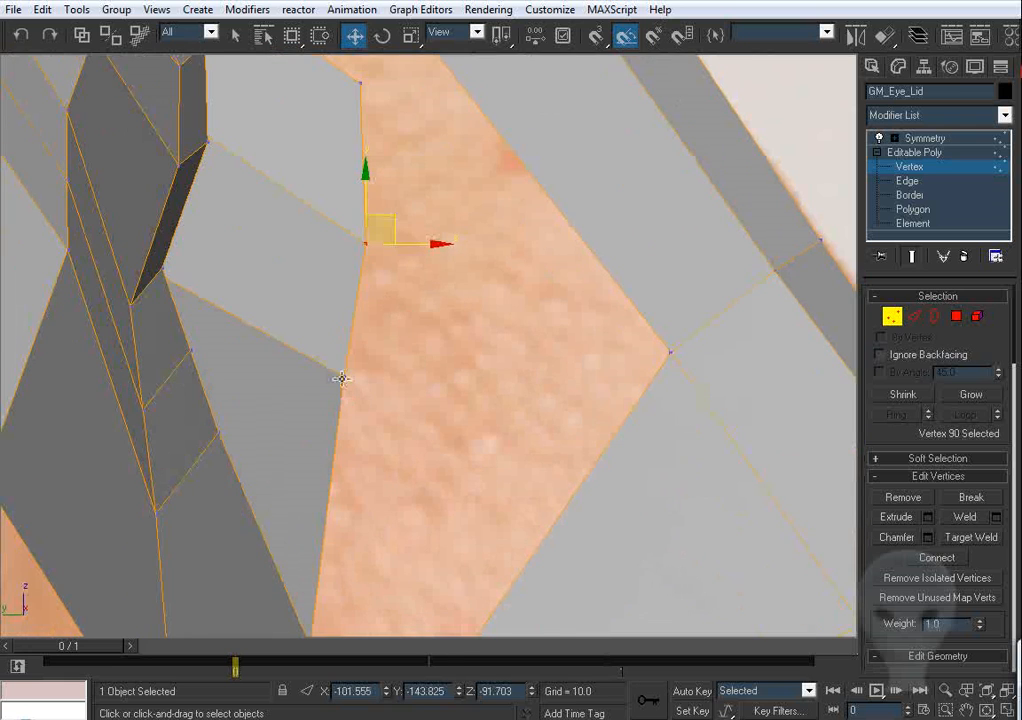
{"action": "left_click_drag", "start_coordinate": [342, 379], "coordinate": [310, 383]}
{"action": "middle_click_drag", "start_coordinate": [401, 233], "coordinate": [397, 315]}
{"action": "left_click", "coordinate": [362, 325]}
{"action": "left_click_drag", "start_coordinate": [394, 308], "coordinate": [352, 294]}
{"action": "middle_click_drag", "start_coordinate": [374, 203], "coordinate": [394, 359]}
{"action": "key", "text": "F3"}
{"action": "key", "text": "F3"}
{"action": "middle_click_drag", "start_coordinate": [240, 227], "coordinate": [255, 259]}
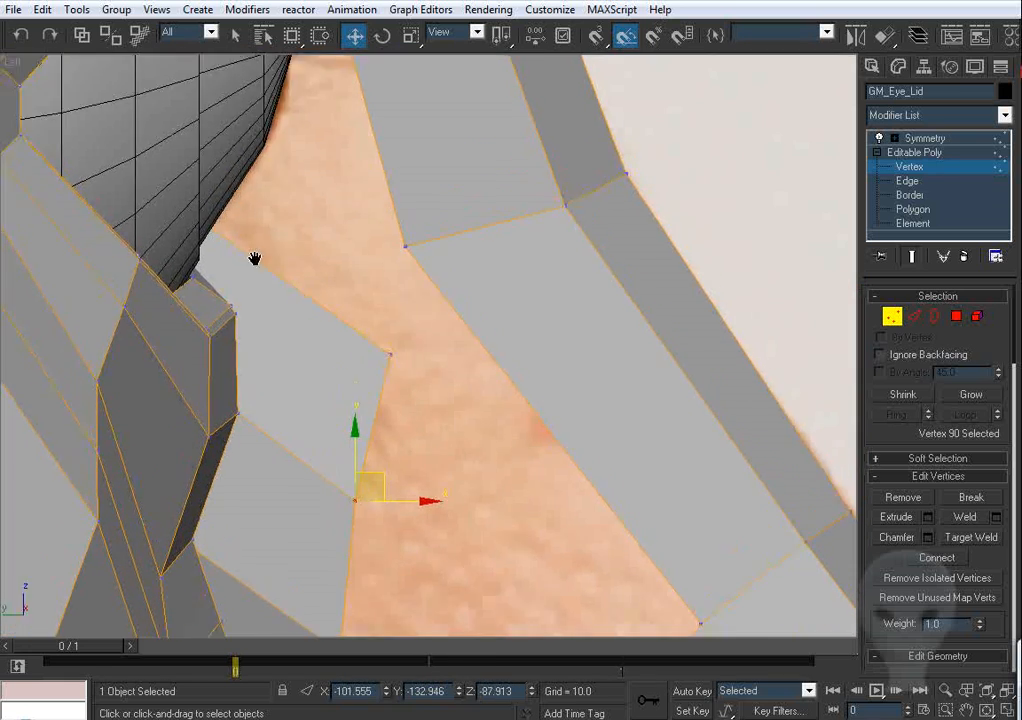
Step: In the side view, move the upper new vertex forward and down, lower the outer one, and return to the front view
{"action": "left_click", "coordinate": [175, 196]}
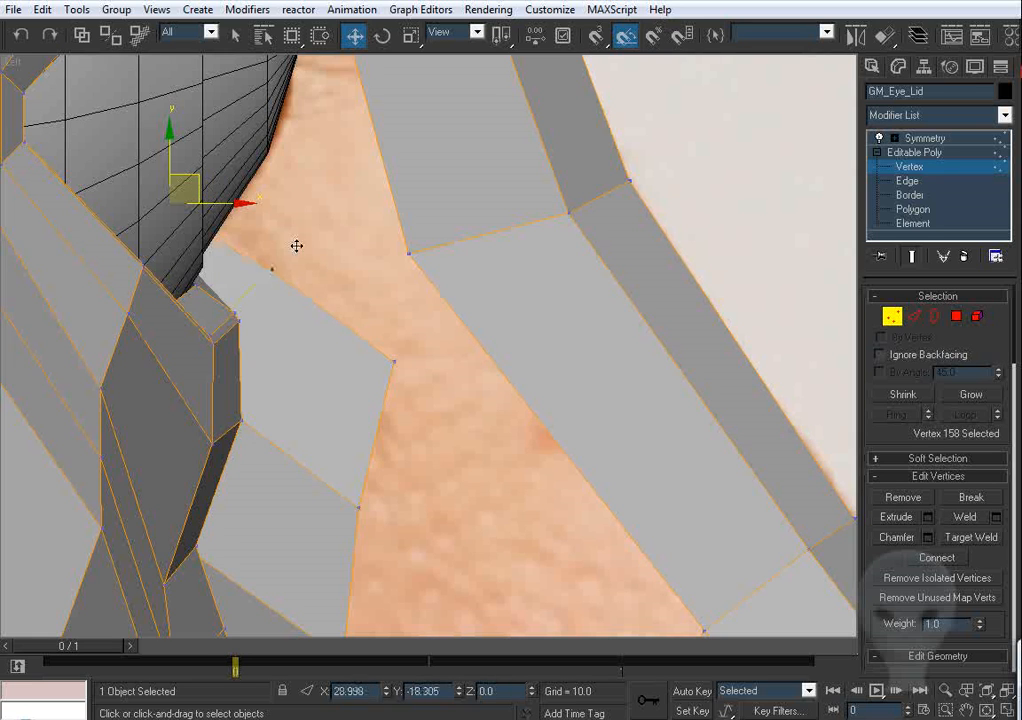
{"action": "left_click_drag", "start_coordinate": [296, 245], "coordinate": [296, 246]}
{"action": "left_click_drag", "start_coordinate": [397, 367], "coordinate": [416, 451]}
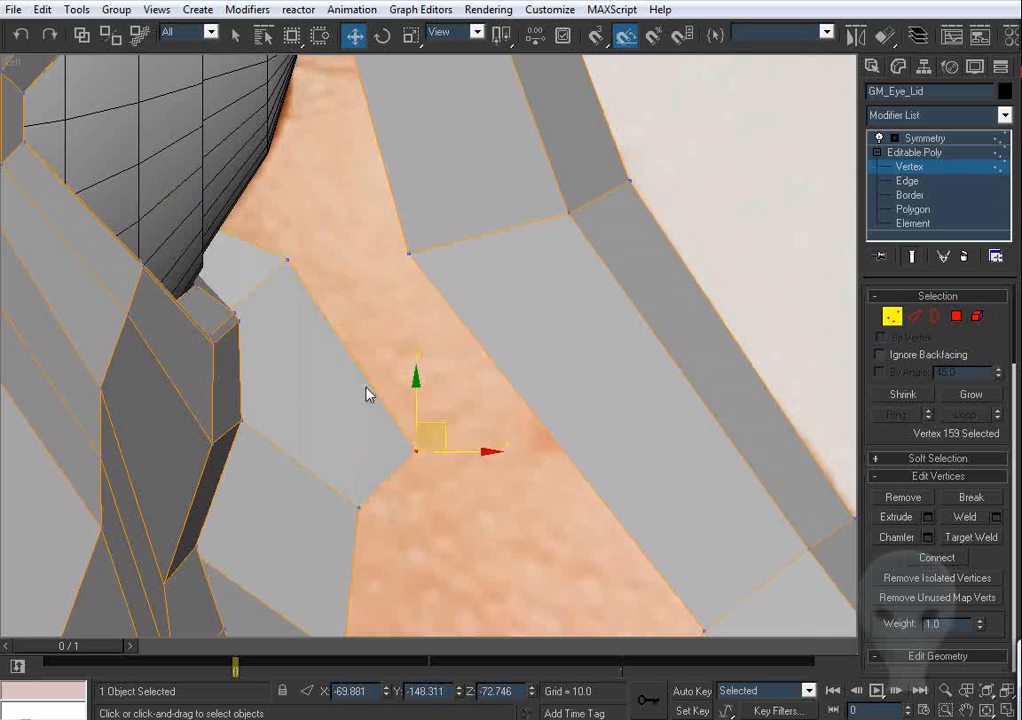
{"action": "middle_click_drag", "start_coordinate": [366, 387], "coordinate": [364, 330]}
{"action": "left_click_drag", "start_coordinate": [283, 202], "coordinate": [286, 206]}
{"action": "key", "text": "f"}
{"action": "middle_click_drag", "start_coordinate": [415, 303], "coordinate": [372, 354]}
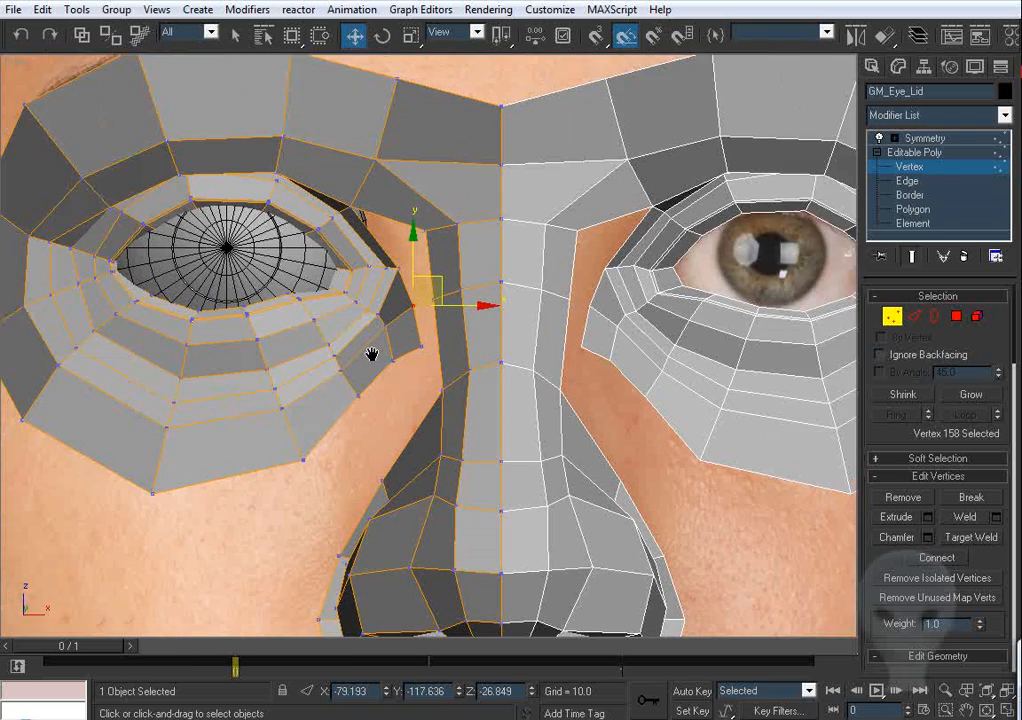
Step: Nudge the inner eye-corner vertex slightly sideways toward the nose in the front view
{"action": "scroll", "coordinate": [404, 353], "scroll_direction": "up", "scroll_amount": 4}
{"action": "left_click", "coordinate": [479, 358]}
{"action": "left_click_drag", "start_coordinate": [479, 358], "coordinate": [477, 358]}
{"action": "middle_click_drag", "start_coordinate": [477, 358], "coordinate": [452, 332], "text": "alt"}
{"action": "left_click", "coordinate": [442, 327]}
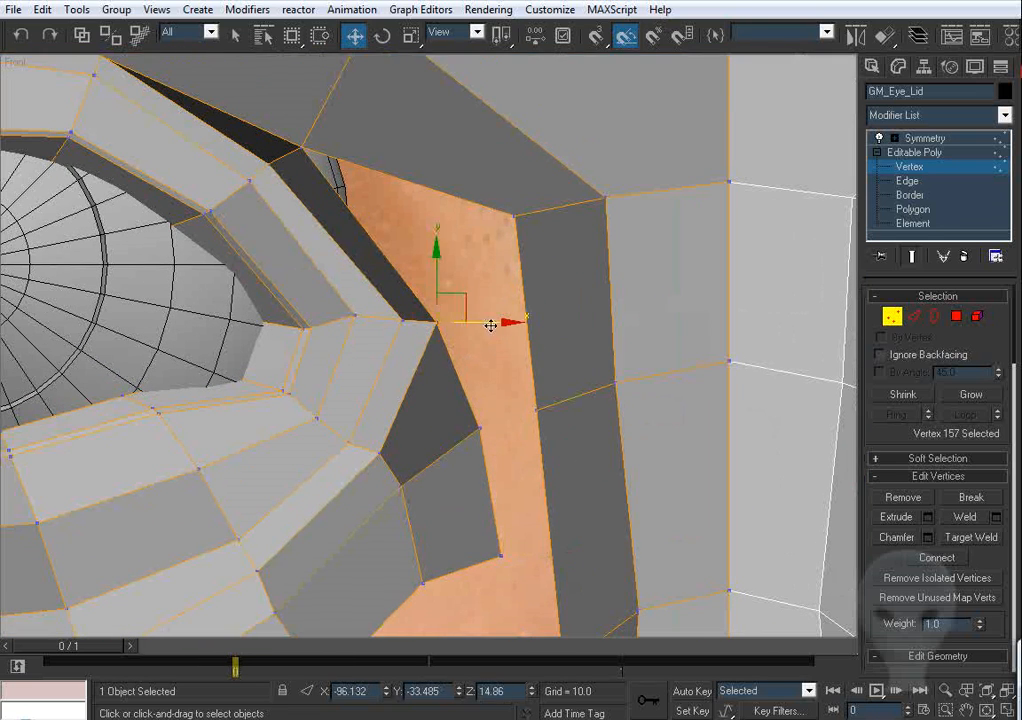
{"action": "left_click_drag", "start_coordinate": [493, 322], "coordinate": [497, 340]}
Step: Extrude the inner brow edge above the gap downward to start a polygon between brow and eye corner
{"action": "left_click", "coordinate": [914, 317]}
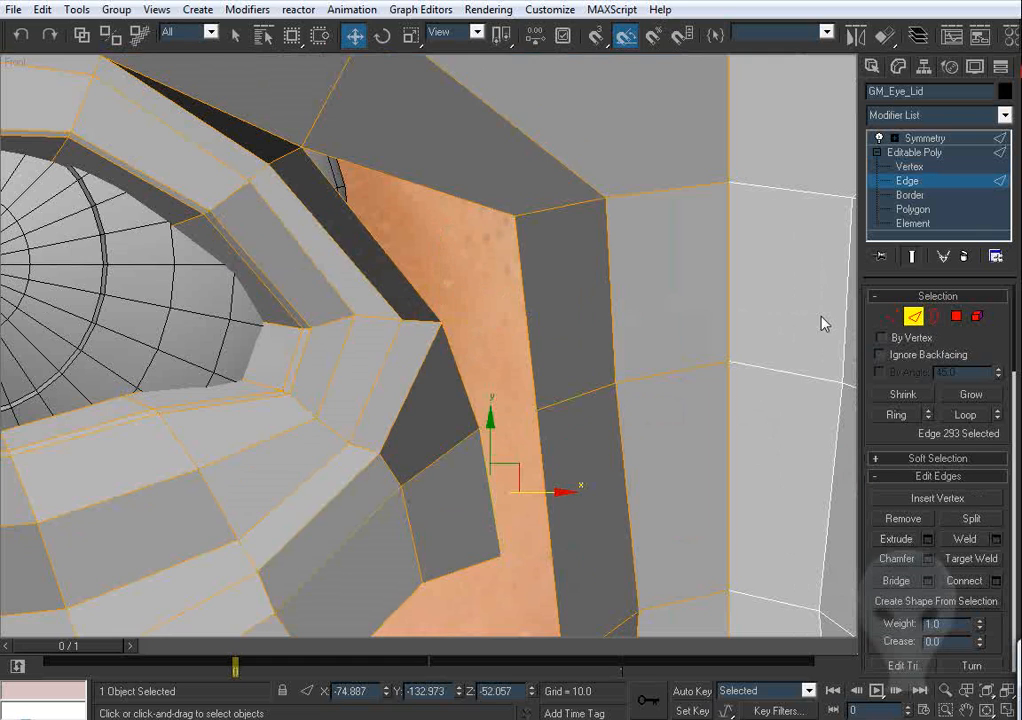
{"action": "left_click", "coordinate": [460, 365]}
{"action": "middle_click_drag", "start_coordinate": [484, 367], "coordinate": [486, 274], "text": "alt"}
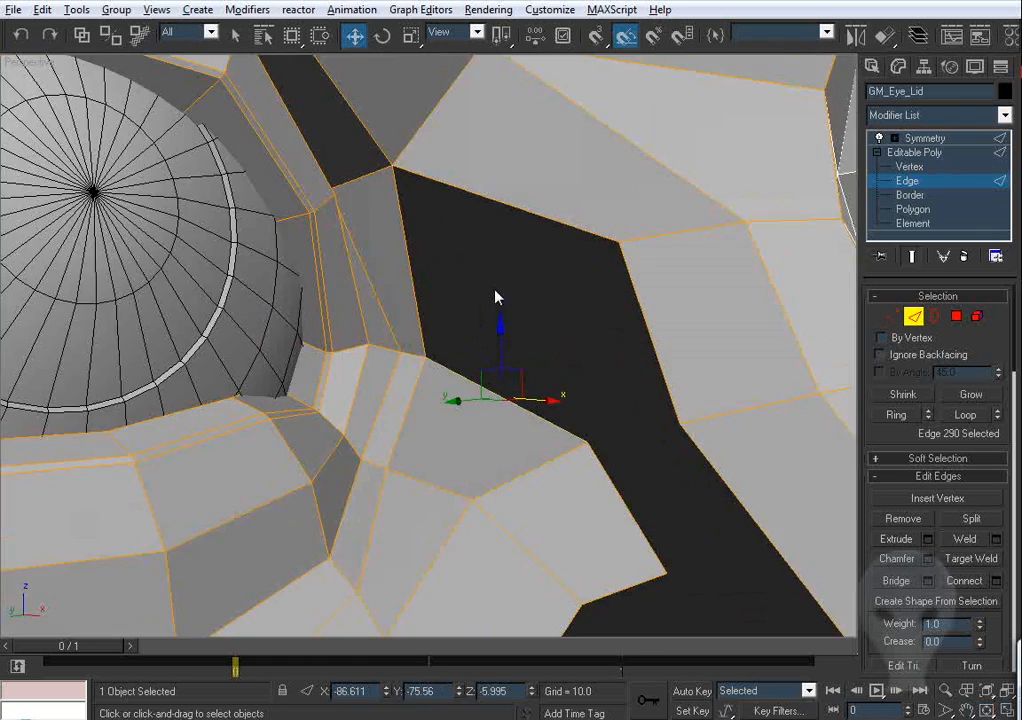
{"action": "middle_click_drag", "start_coordinate": [545, 298], "coordinate": [525, 270]}
{"action": "left_click", "coordinate": [516, 192]}
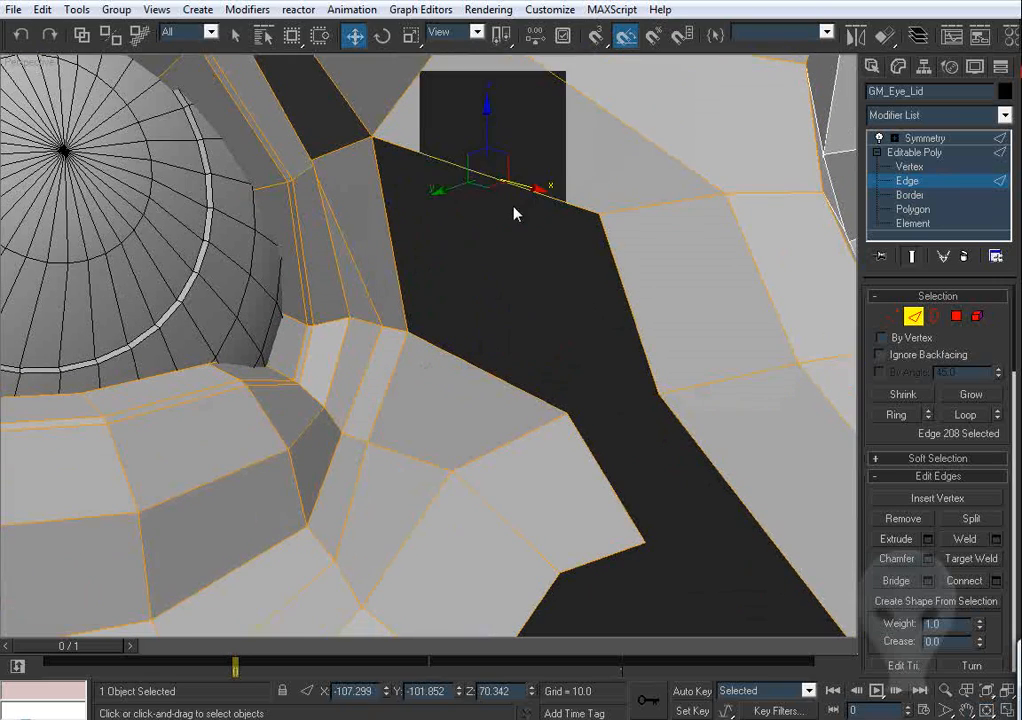
{"action": "scroll", "coordinate": [510, 195], "scroll_direction": "down", "scroll_amount": 8}
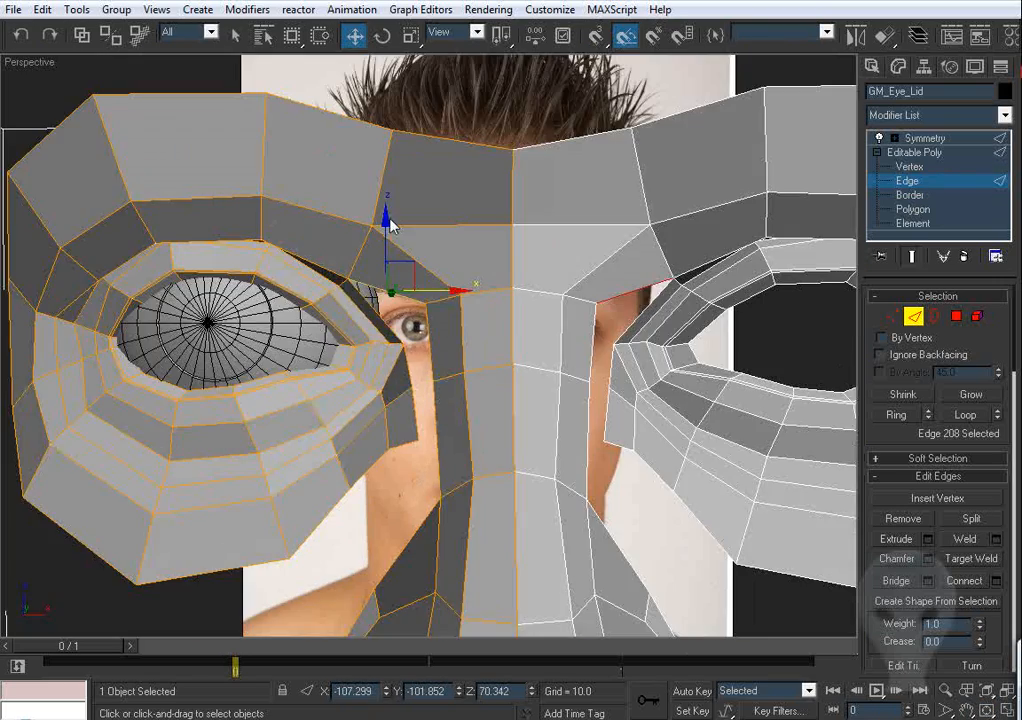
{"action": "scroll", "coordinate": [420, 230], "scroll_direction": "up", "scroll_amount": 2}
{"action": "left_click", "coordinate": [447, 268]}
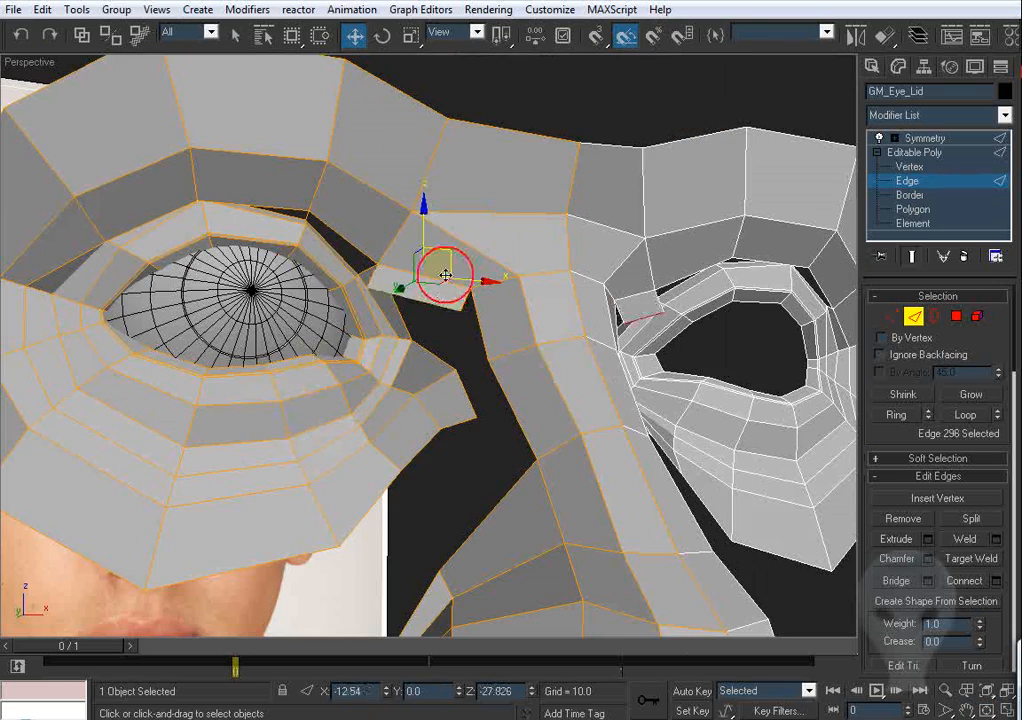
Step: Target-weld the new brow polygon's two loose lower vertices to the neighbouring corners of the eye patch
{"action": "left_click", "coordinate": [892, 316]}
{"action": "left_click", "coordinate": [970, 538]}
{"action": "scroll", "coordinate": [536, 392], "scroll_direction": "up", "scroll_amount": 6}
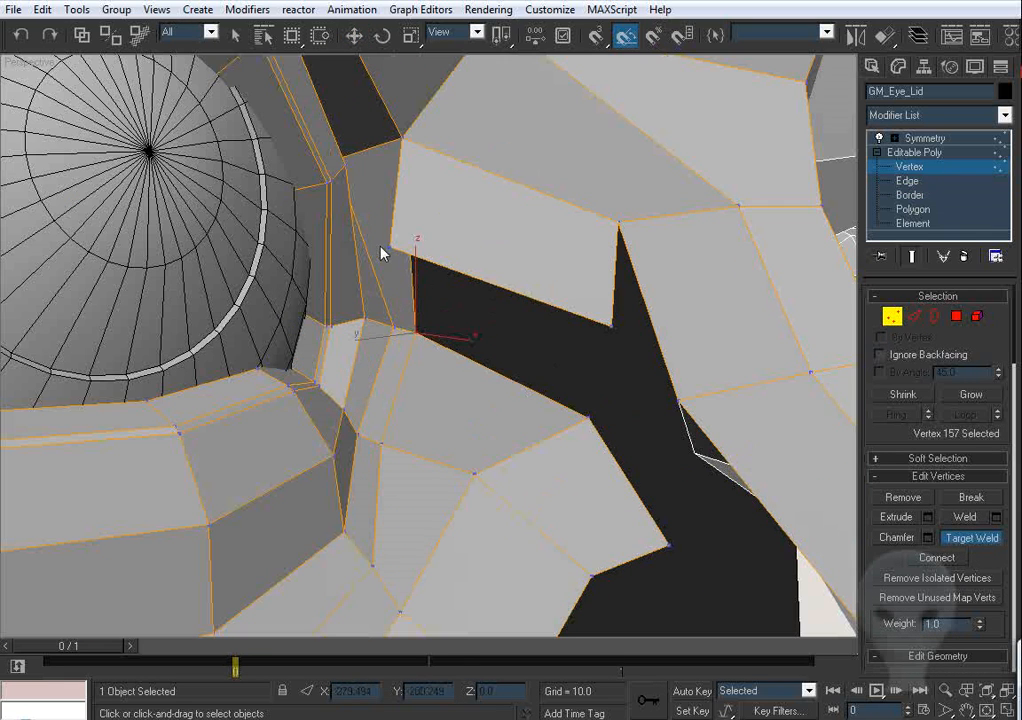
{"action": "left_click", "coordinate": [390, 242]}
{"action": "left_click", "coordinate": [418, 330]}
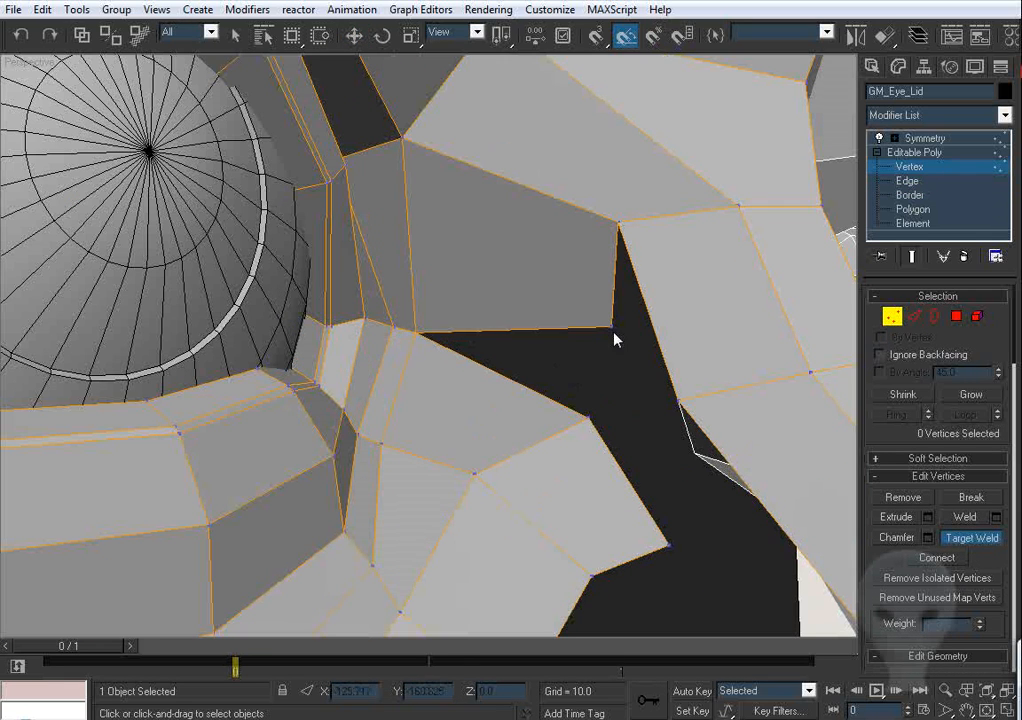
{"action": "left_click", "coordinate": [591, 417]}
{"action": "right_click", "coordinate": [606, 390]}
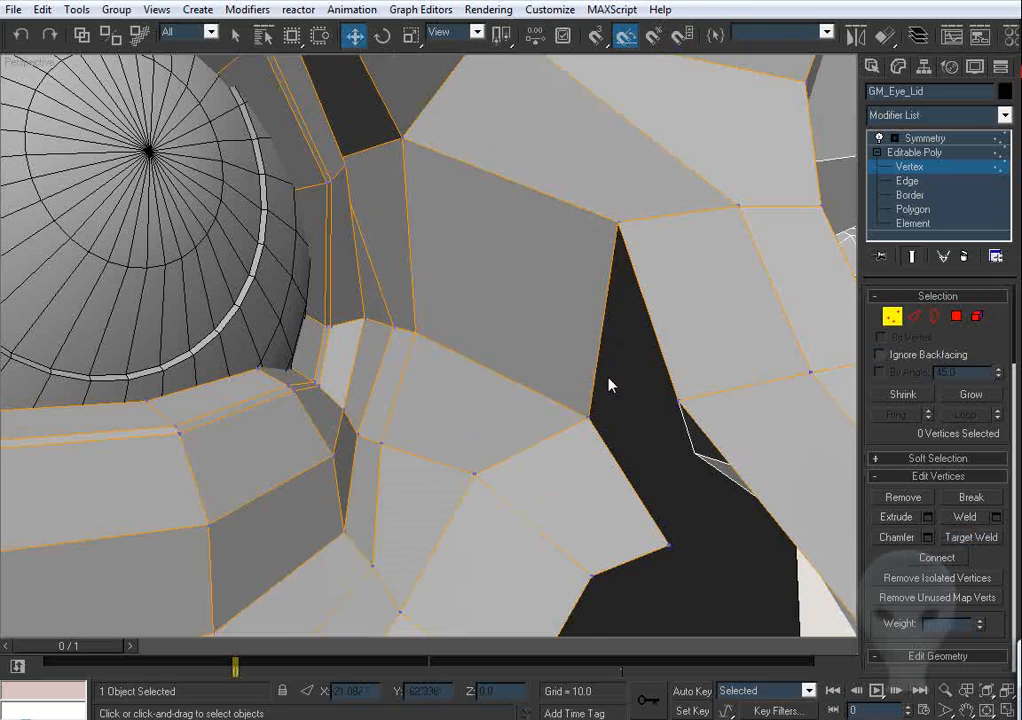
Step: Move the welded vertex at the new polygon's lower nose-side corner back and up
{"action": "middle_click_drag", "start_coordinate": [609, 385], "coordinate": [513, 324], "text": "alt"}
{"action": "left_click", "coordinate": [600, 444]}
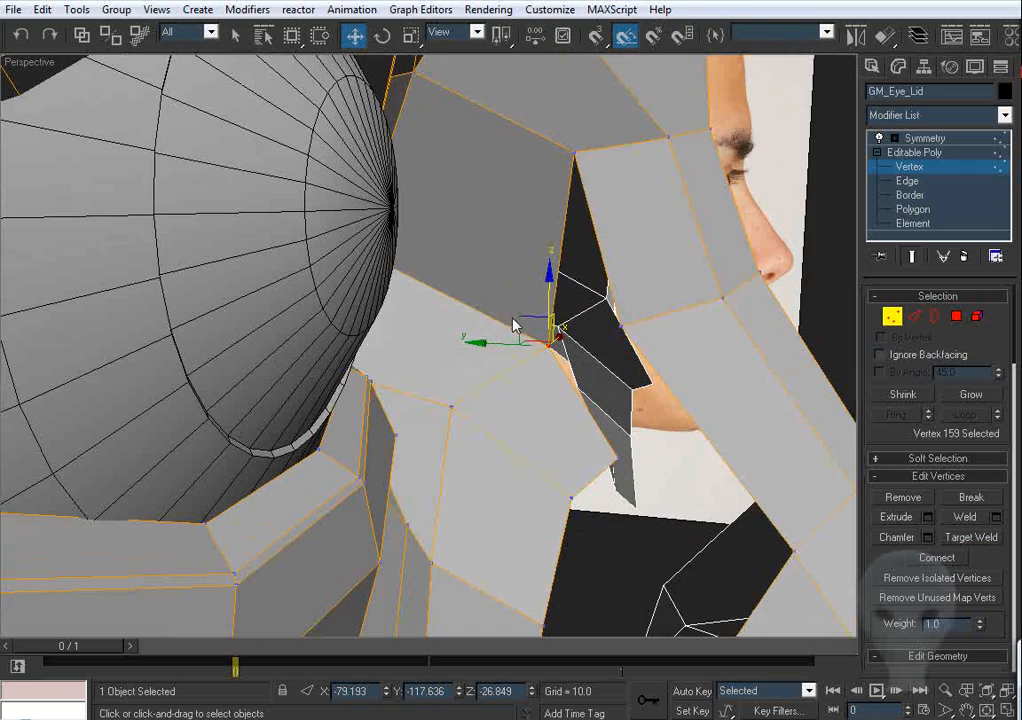
{"action": "left_click", "coordinate": [515, 322]}
{"action": "left_click", "coordinate": [548, 343]}
{"action": "left_click_drag", "start_coordinate": [528, 336], "coordinate": [477, 281]}
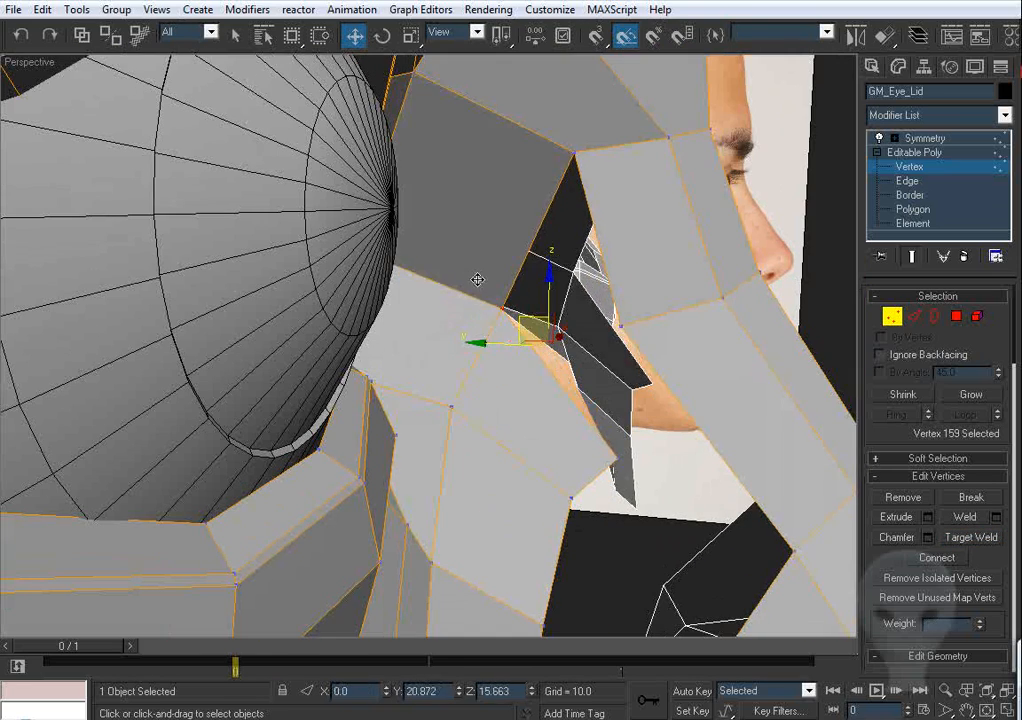
Step: In the front view, lower the vertex where the new brow polygon meets the nose bridge
{"action": "middle_click_drag", "start_coordinate": [540, 305], "coordinate": [413, 269], "text": "alt"}
{"action": "left_click", "coordinate": [400, 201]}
{"action": "key", "text": "f"}
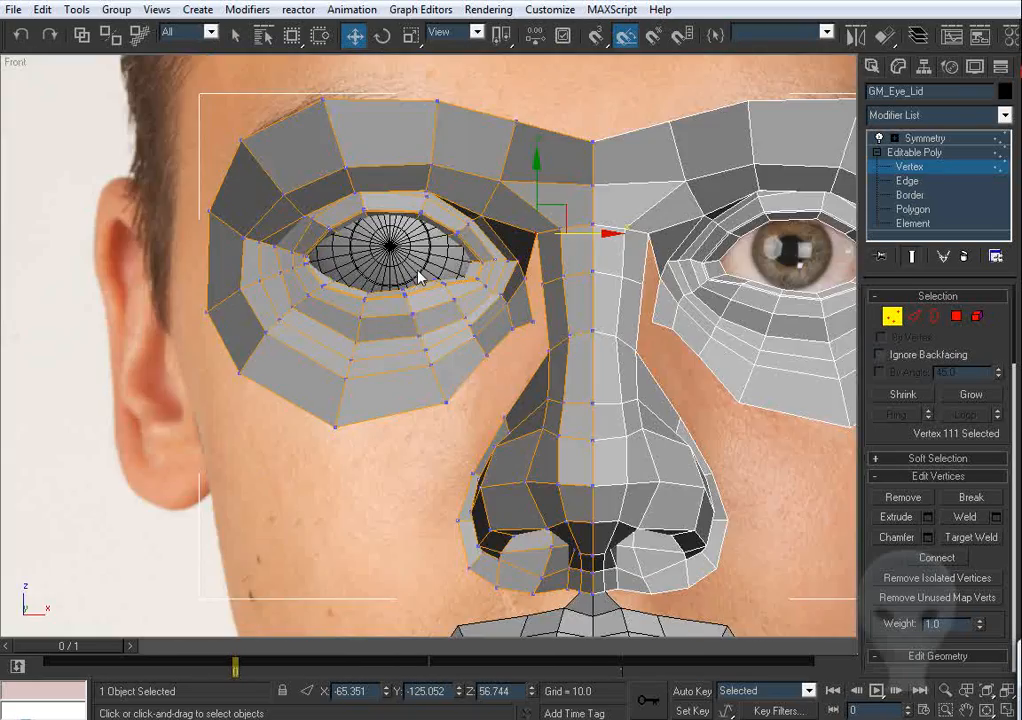
{"action": "scroll", "coordinate": [579, 178], "scroll_direction": "up", "scroll_amount": 3}
{"action": "middle_click_drag", "start_coordinate": [663, 94], "coordinate": [451, 181]}
{"action": "left_click_drag", "start_coordinate": [462, 186], "coordinate": [459, 239]}
Step: In the side view, pull the lowered brow-to-nose vertex back toward the eye
{"action": "key", "text": "l"}
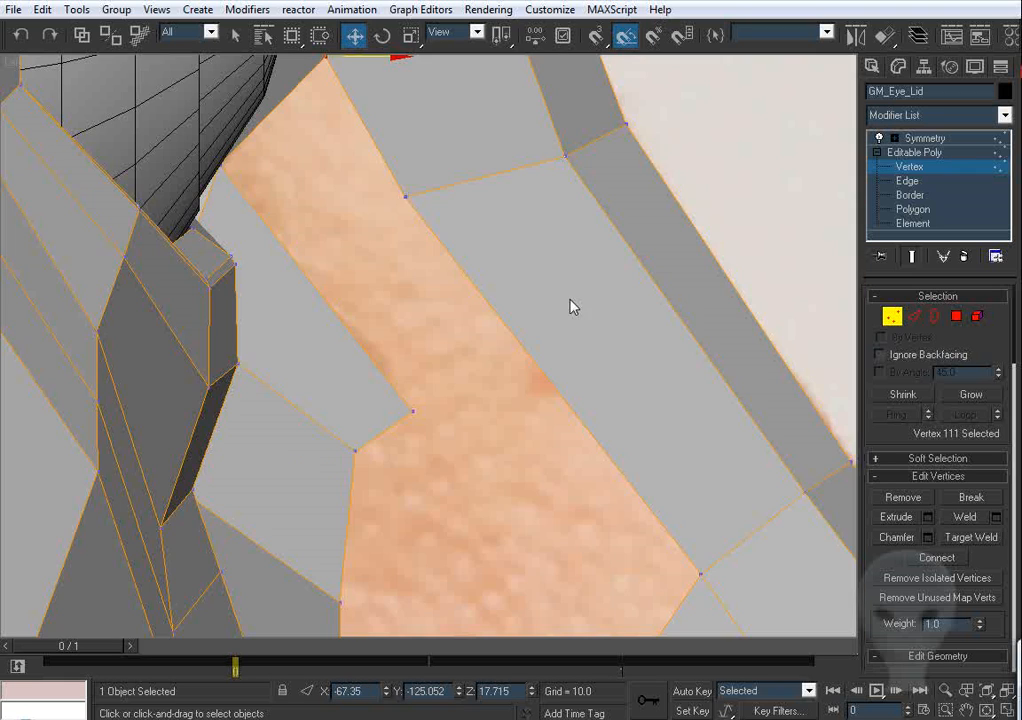
{"action": "key", "text": "z"}
{"action": "middle_click_drag", "start_coordinate": [531, 251], "coordinate": [563, 288]}
{"action": "scroll", "coordinate": [511, 285], "scroll_direction": "up", "scroll_amount": 5}
{"action": "left_click_drag", "start_coordinate": [447, 215], "coordinate": [424, 212]}
Step: Move the upper nose-bridge vertex beside the centre line slightly back and down in the side view
{"action": "middle_click_drag", "start_coordinate": [476, 170], "coordinate": [430, 298]}
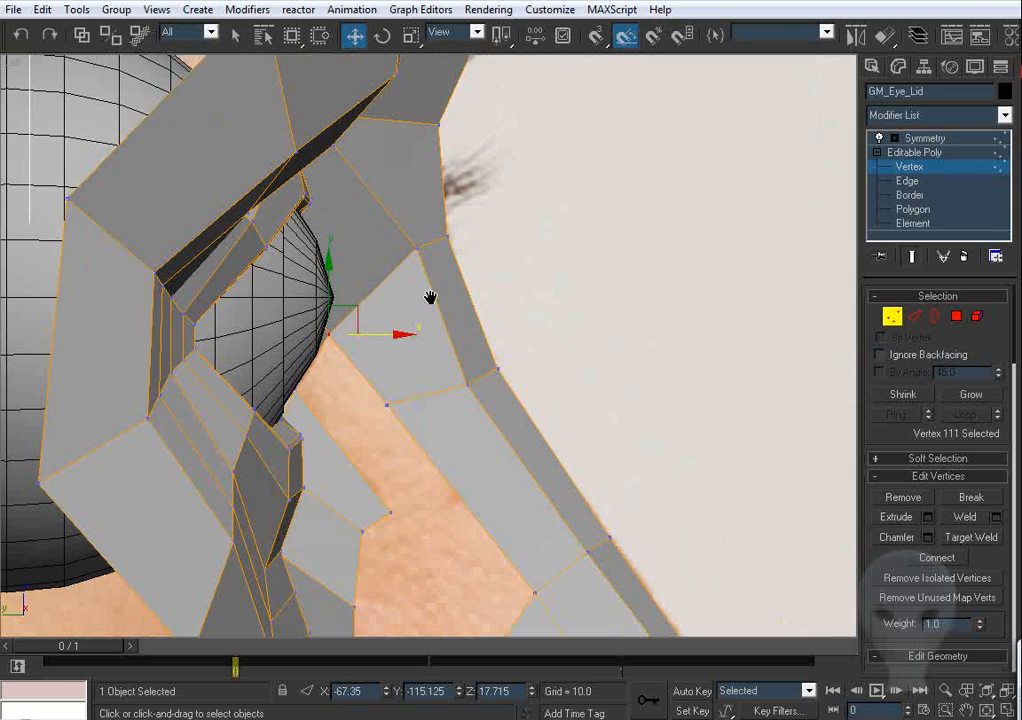
{"action": "left_click", "coordinate": [431, 236]}
{"action": "left_click_drag", "start_coordinate": [432, 241], "coordinate": [432, 241]}
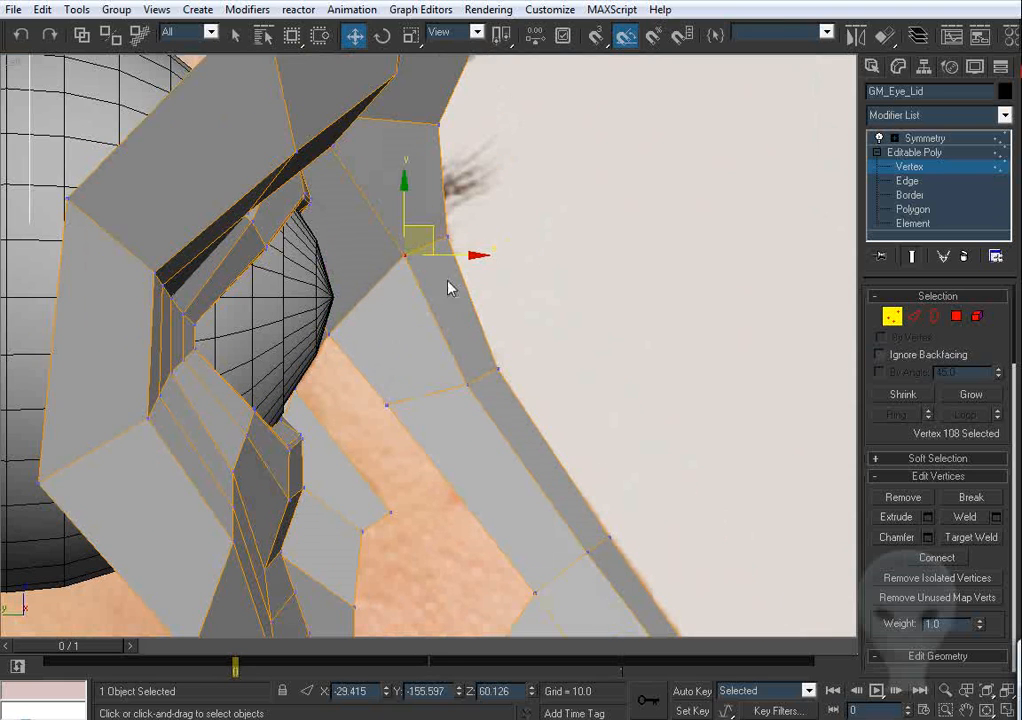
Step: Shift the next nose-side rim vertex forward and down, and nudge the two adjacent nose-bridge vertices forward in the side view
{"action": "middle_click_drag", "start_coordinate": [464, 328], "coordinate": [452, 246]}
{"action": "scroll", "coordinate": [428, 345], "scroll_direction": "up", "scroll_amount": 2}
{"action": "left_click_drag", "start_coordinate": [385, 297], "coordinate": [330, 348]}
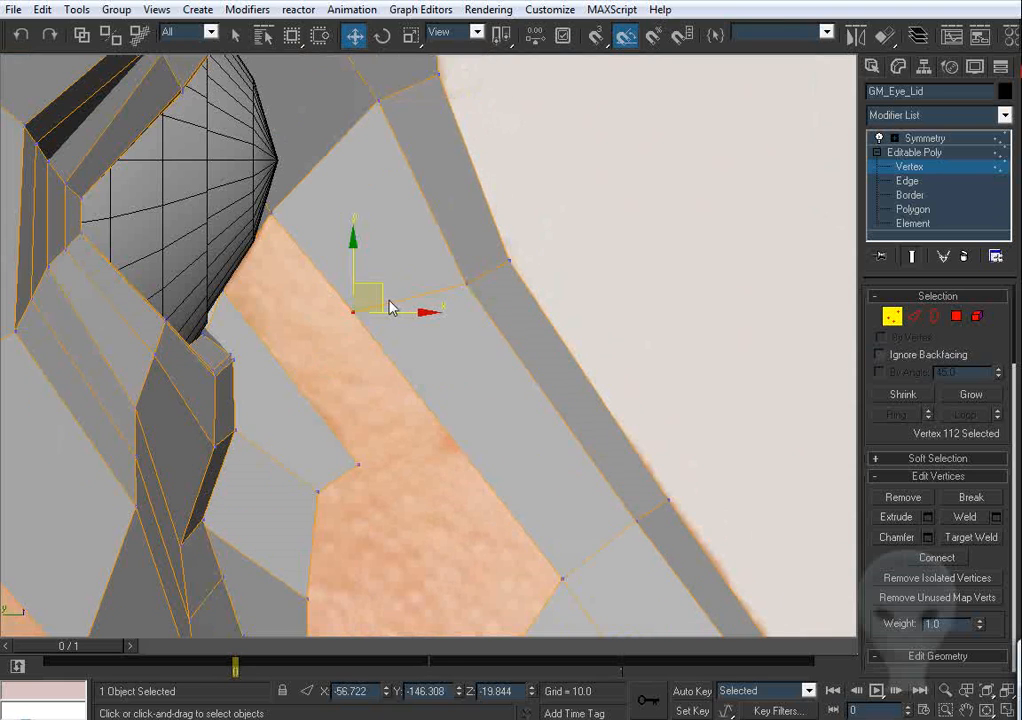
{"action": "left_click_drag", "start_coordinate": [390, 307], "coordinate": [427, 388]}
{"action": "left_click_drag", "start_coordinate": [598, 221], "coordinate": [440, 297]}
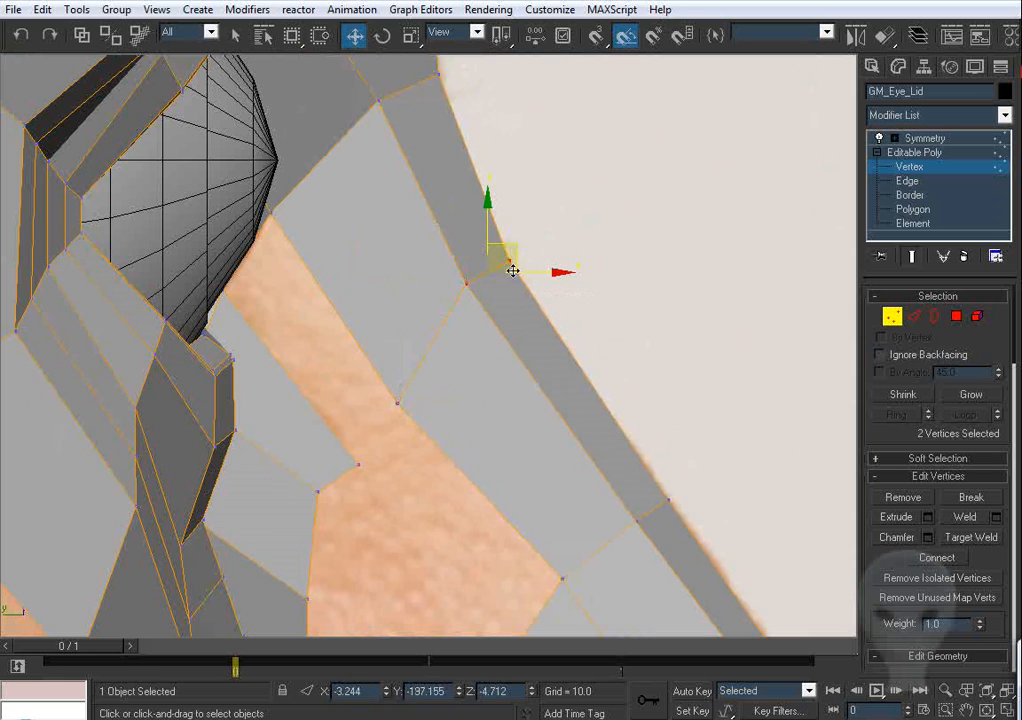
{"action": "left_click_drag", "start_coordinate": [513, 255], "coordinate": [481, 231]}
Step: In the perspective view, push the eye patch's rim vertex facing the nose slightly back
{"action": "key", "text": "p"}
{"action": "key", "text": "ctrl+r"}
{"action": "middle_click_drag", "start_coordinate": [481, 231], "coordinate": [447, 263], "text": "alt"}
{"action": "middle_click_drag", "start_coordinate": [402, 319], "coordinate": [486, 242]}
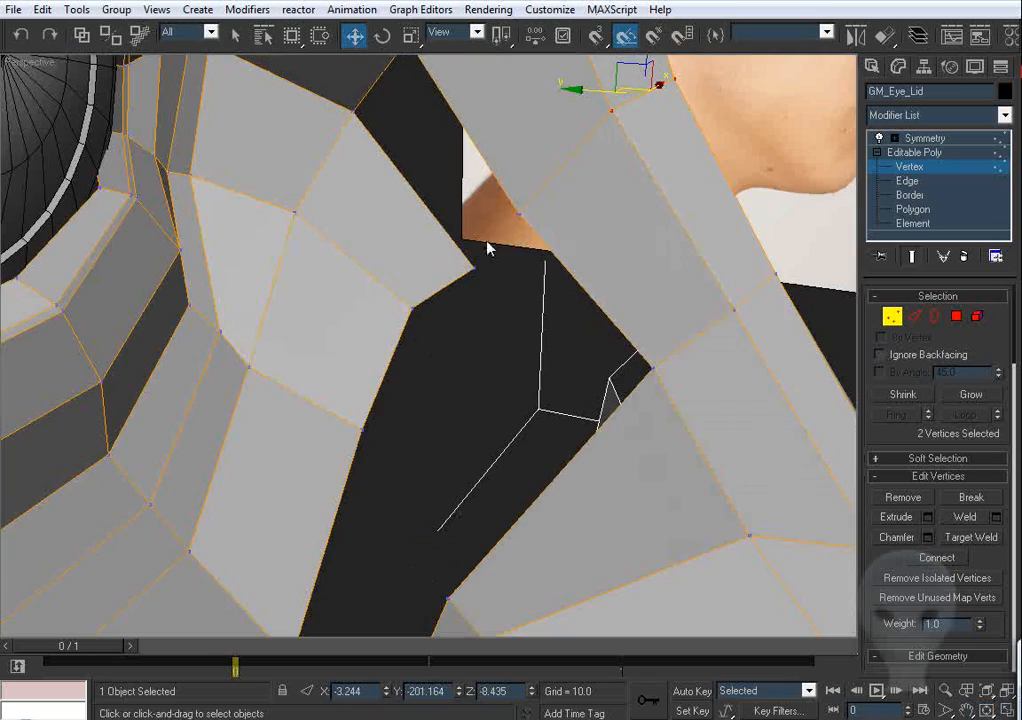
{"action": "left_click_drag", "start_coordinate": [489, 246], "coordinate": [458, 286]}
{"action": "left_click_drag", "start_coordinate": [467, 242], "coordinate": [456, 222]}
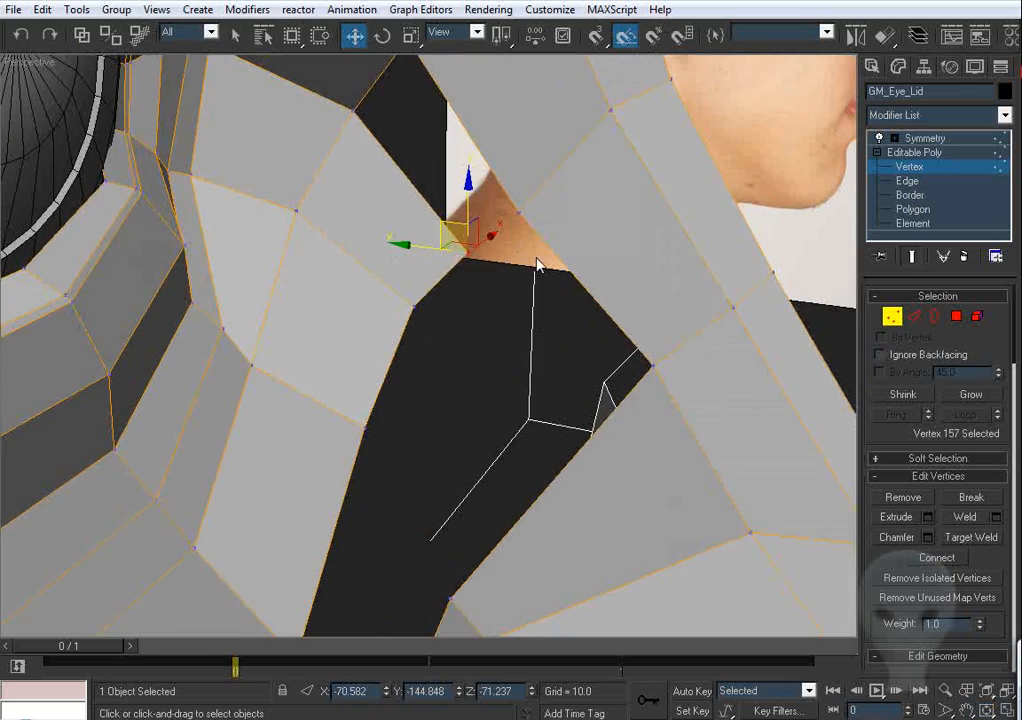
Step: Adjust the depth of the two inner brow vertices and select the neighbouring vertex on the centre line
{"action": "middle_click_drag", "start_coordinate": [537, 259], "coordinate": [483, 255], "text": "alt"}
{"action": "scroll", "coordinate": [480, 245], "scroll_direction": "down", "scroll_amount": 4}
{"action": "scroll", "coordinate": [483, 255], "scroll_direction": "up", "scroll_amount": 3}
{"action": "left_click_drag", "start_coordinate": [420, 348], "coordinate": [420, 348]}
{"action": "middle_click_drag", "start_coordinate": [420, 348], "coordinate": [554, 340], "text": "alt"}
{"action": "left_click_drag", "start_coordinate": [331, 232], "coordinate": [375, 234]}
{"action": "middle_click_drag", "start_coordinate": [556, 134], "coordinate": [517, 163], "text": "alt"}
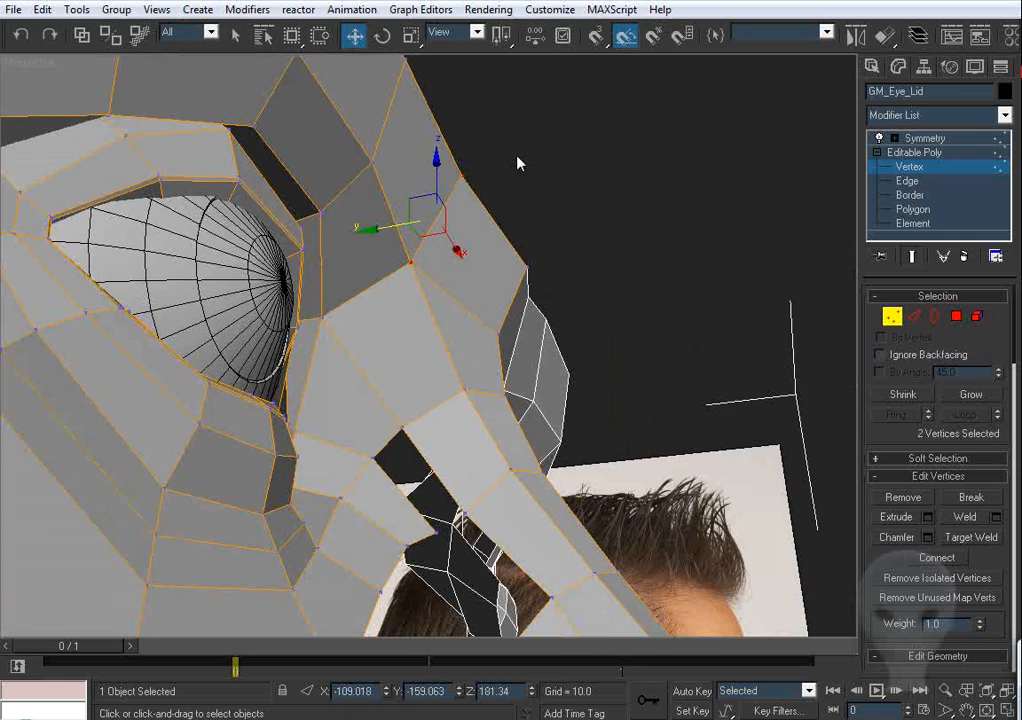
{"action": "left_click", "coordinate": [530, 272]}
{"action": "middle_click_drag", "start_coordinate": [530, 272], "coordinate": [462, 318], "text": "alt"}
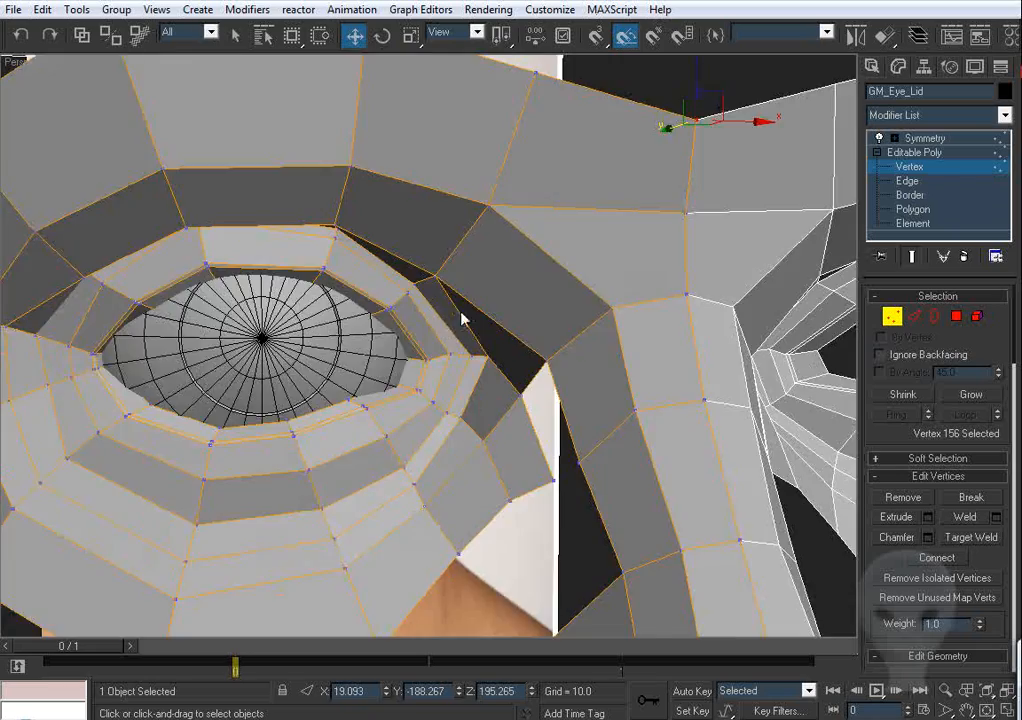
Step: Extrude the upper nose-side border edge toward the eye patch to start a polygon across the gap
{"action": "scroll", "coordinate": [462, 318], "scroll_direction": "down", "scroll_amount": 5}
{"action": "middle_click_drag", "start_coordinate": [468, 232], "coordinate": [522, 299], "text": "alt"}
{"action": "scroll", "coordinate": [522, 299], "scroll_direction": "up", "scroll_amount": 6}
{"action": "left_click", "coordinate": [916, 320]}
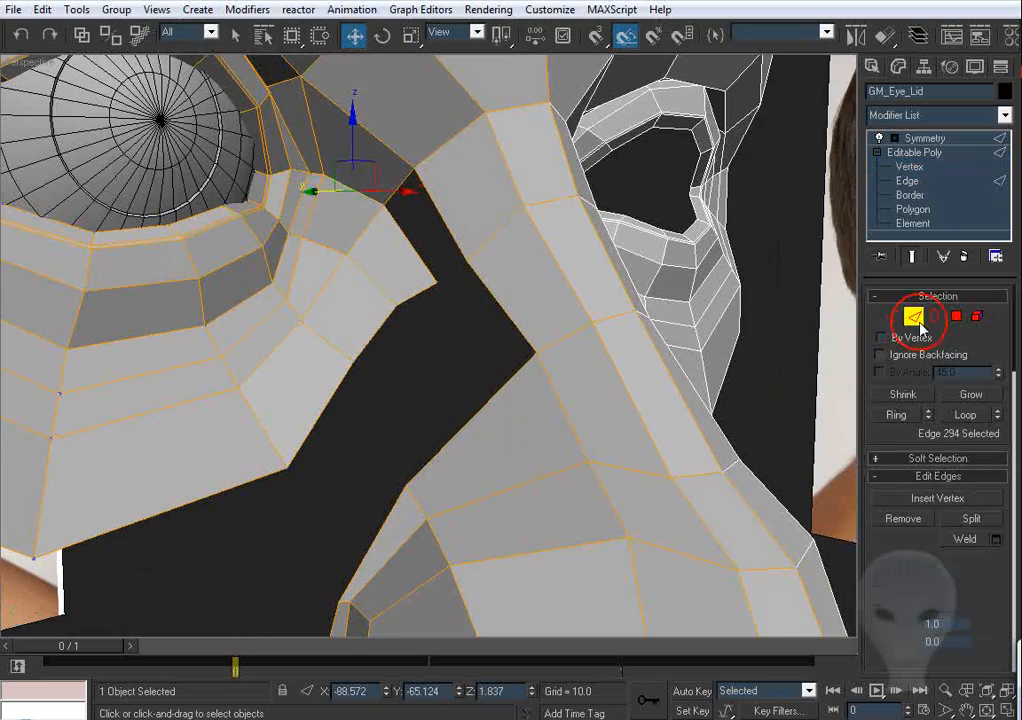
{"action": "left_click", "coordinate": [917, 322]}
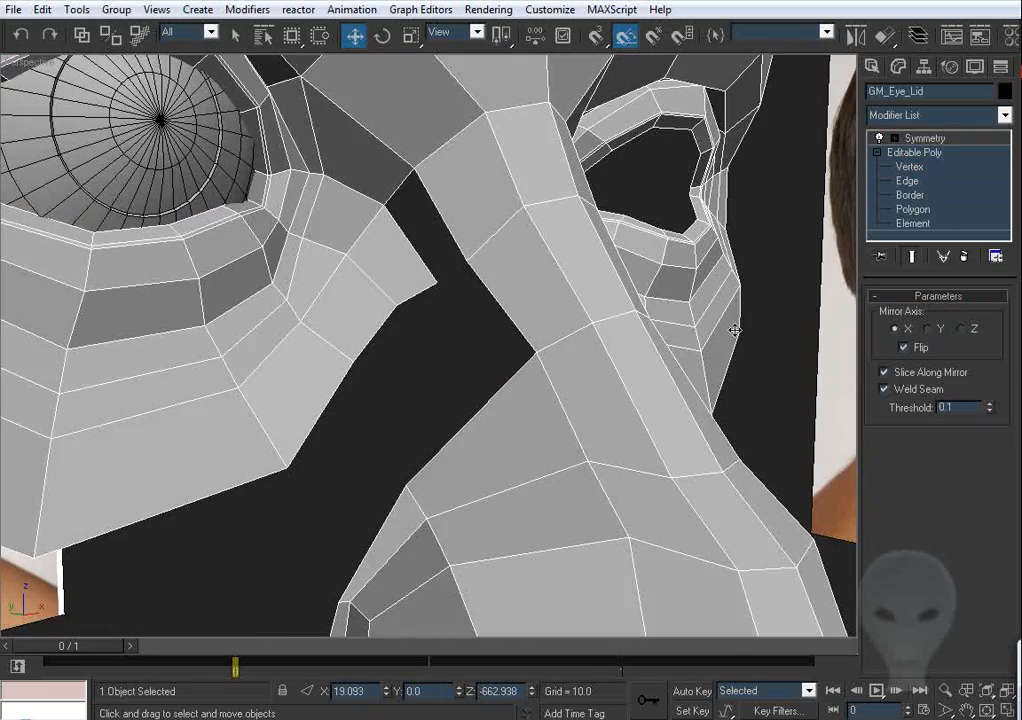
{"action": "middle_click_drag", "start_coordinate": [668, 283], "coordinate": [683, 313], "text": "alt"}
{"action": "left_click", "coordinate": [908, 181]}
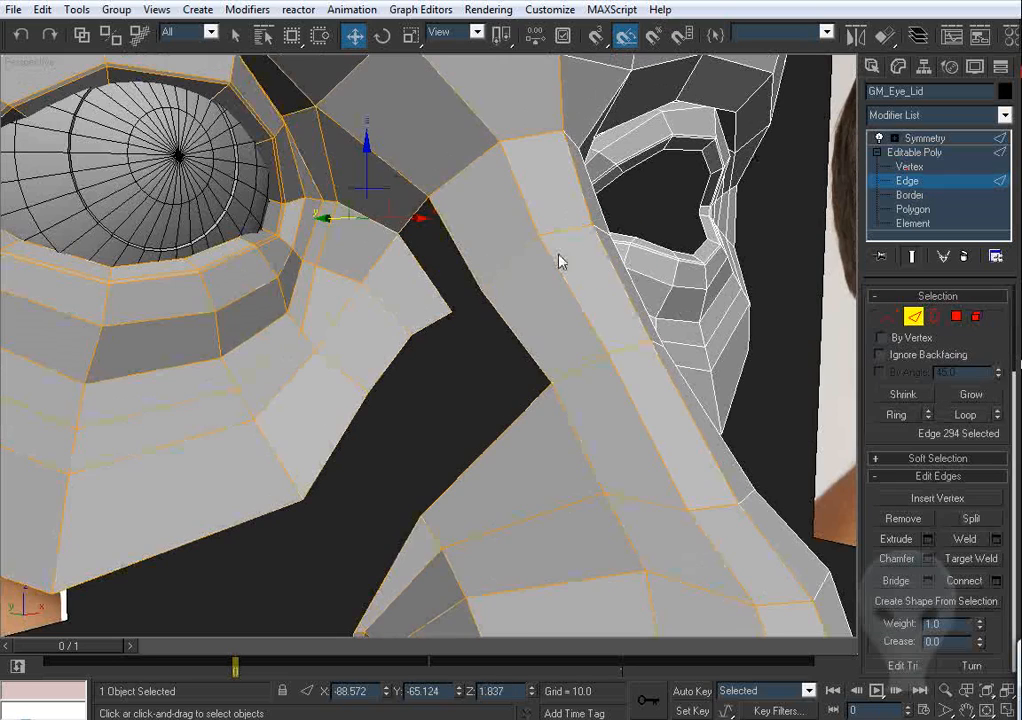
{"action": "left_click", "coordinate": [484, 260]}
{"action": "middle_click_drag", "start_coordinate": [484, 262], "coordinate": [518, 272], "text": "alt"}
{"action": "left_click", "coordinate": [464, 246]}
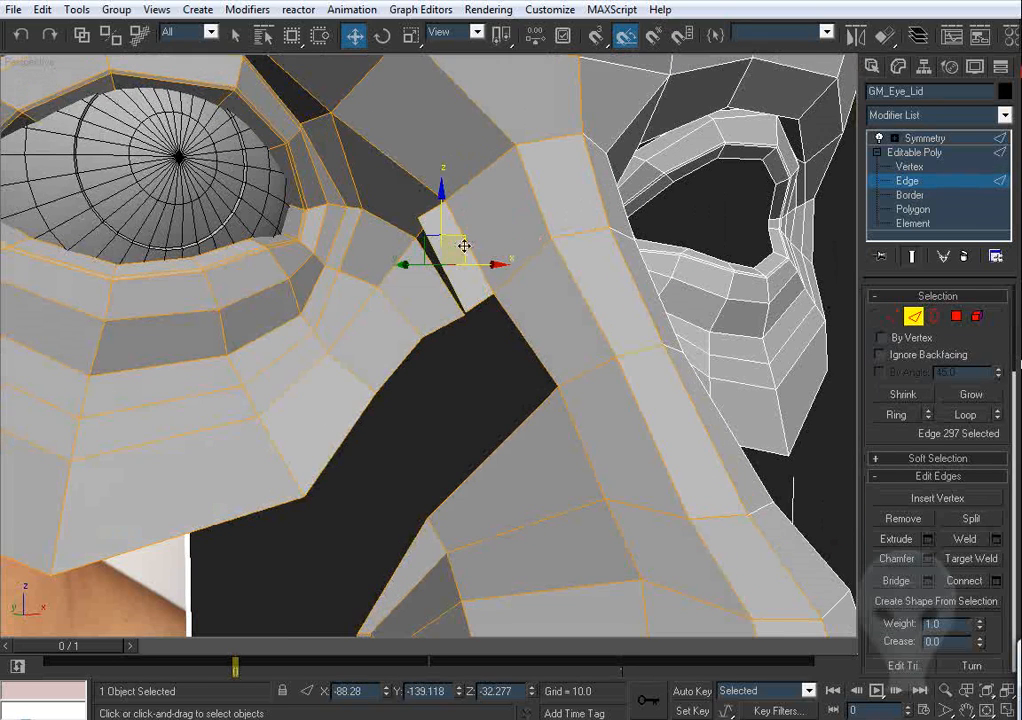
Step: Target-weld the two loose vertices of the new nose-side polygon to the adjacent eye-patch rim vertices
{"action": "left_click", "coordinate": [894, 317]}
{"action": "left_click", "coordinate": [972, 541]}
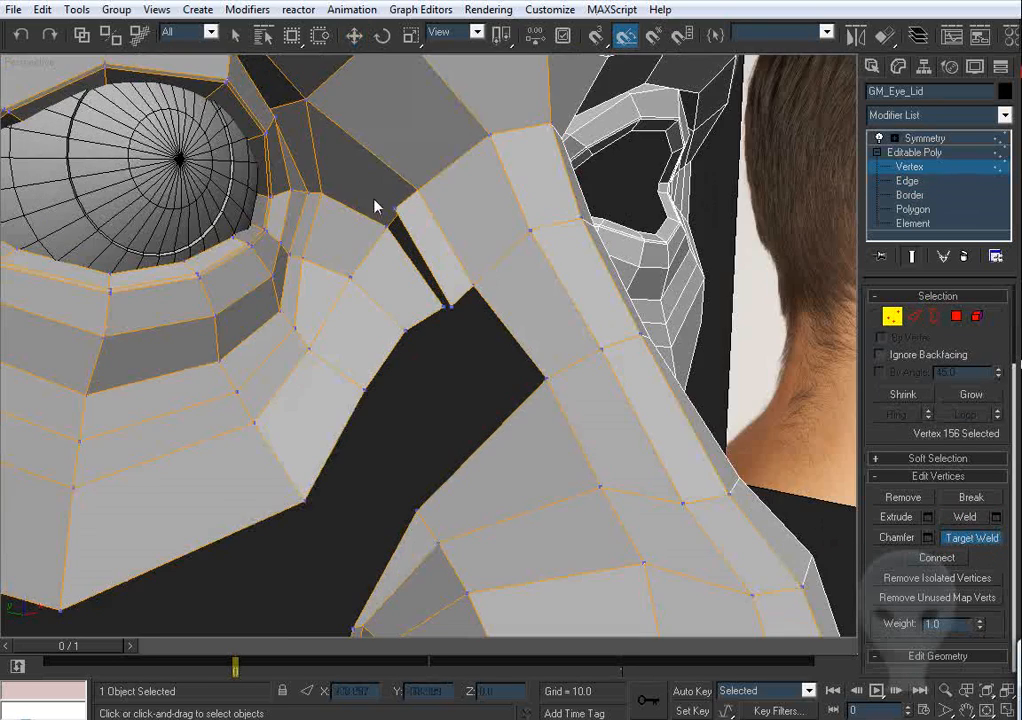
{"action": "left_click", "coordinate": [396, 217]}
{"action": "left_click", "coordinate": [389, 222]}
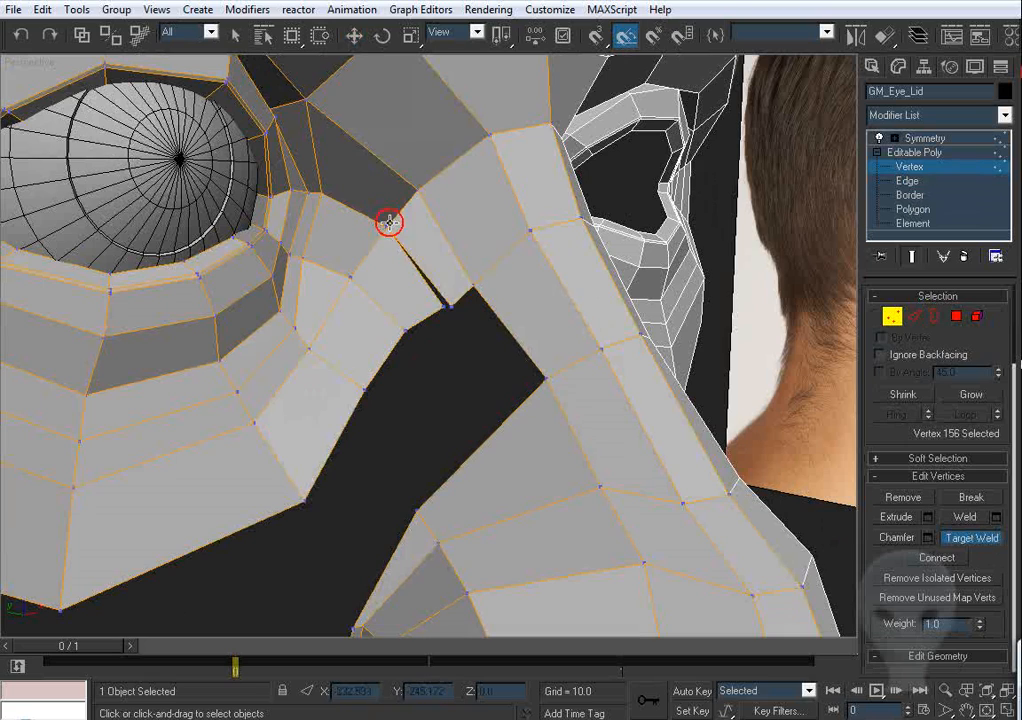
{"action": "left_click", "coordinate": [450, 309]}
{"action": "left_click", "coordinate": [444, 308]}
{"action": "right_click", "coordinate": [452, 312]}
Step: In the front view, move the rim vertex below the inner eye corner toward the nose and lower the two vertices above it
{"action": "middle_click_drag", "start_coordinate": [510, 331], "coordinate": [449, 309], "text": "alt"}
{"action": "key", "text": "f"}
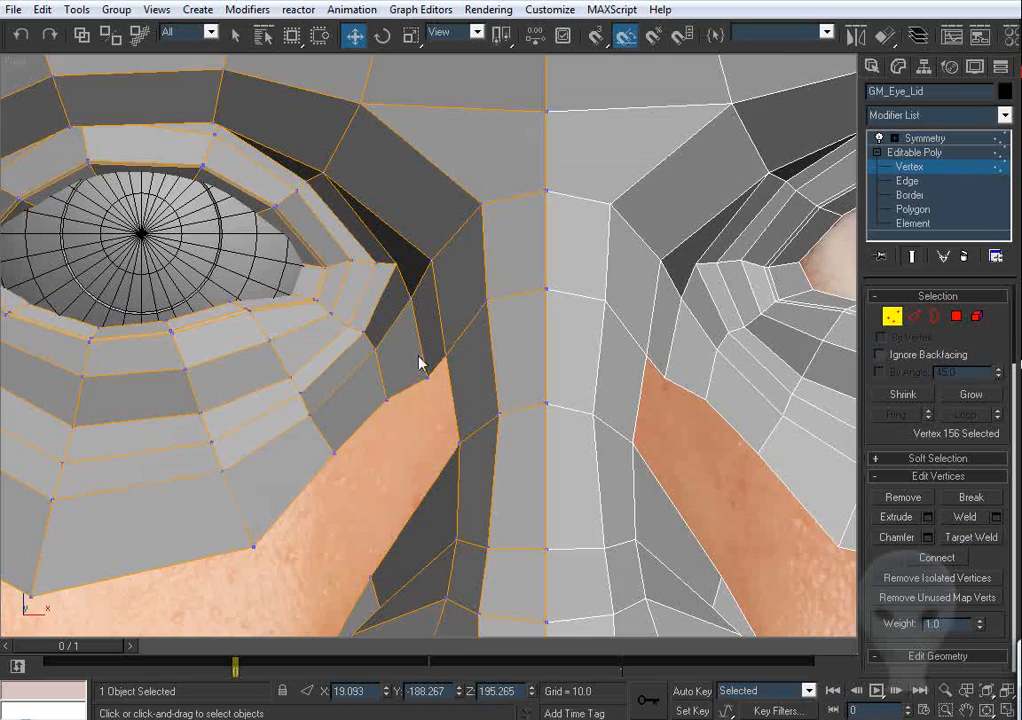
{"action": "middle_click_drag", "start_coordinate": [419, 356], "coordinate": [506, 283]}
{"action": "scroll", "coordinate": [506, 283], "scroll_direction": "up", "scroll_amount": 3}
{"action": "middle_click_drag", "start_coordinate": [506, 236], "coordinate": [506, 293]}
{"action": "left_click_drag", "start_coordinate": [495, 265], "coordinate": [489, 283]}
{"action": "middle_click_drag", "start_coordinate": [549, 334], "coordinate": [550, 260]}
{"action": "scroll", "coordinate": [550, 260], "scroll_direction": "down", "scroll_amount": 5}
{"action": "scroll", "coordinate": [528, 306], "scroll_direction": "up", "scroll_amount": 4}
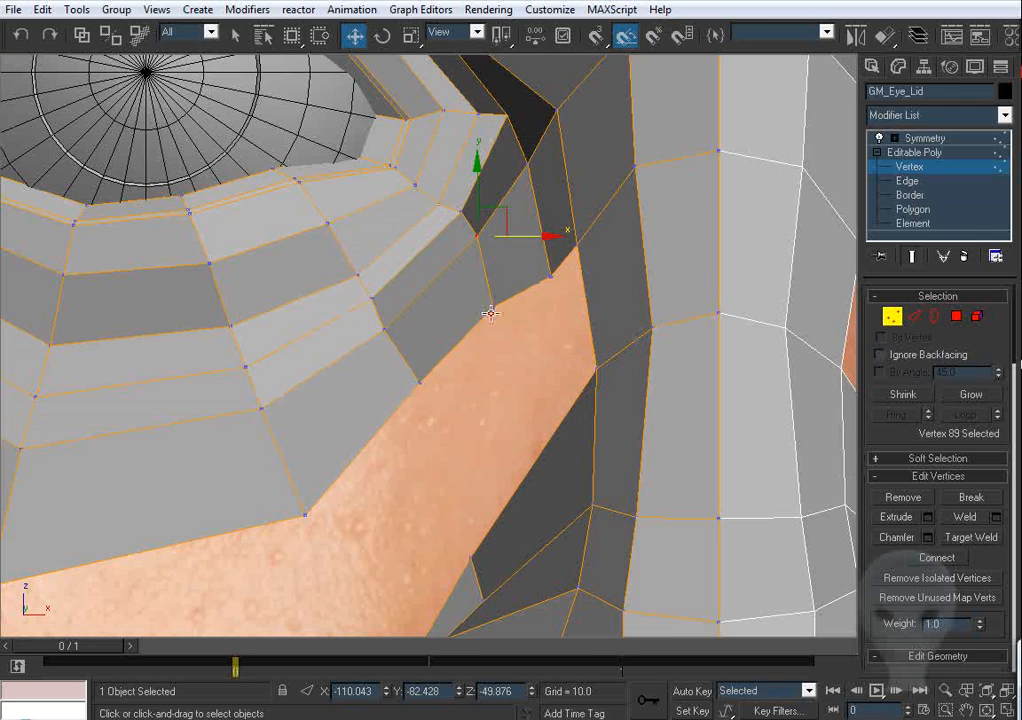
{"action": "left_click_drag", "start_coordinate": [523, 292], "coordinate": [536, 315]}
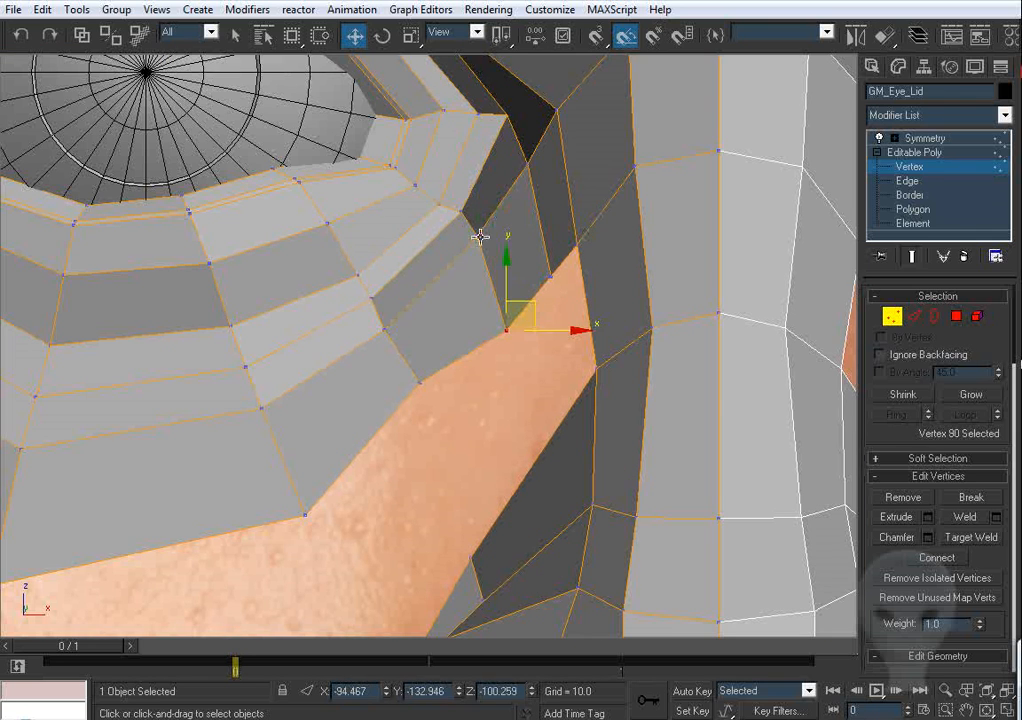
{"action": "left_click_drag", "start_coordinate": [478, 236], "coordinate": [480, 249]}
{"action": "left_click", "coordinate": [450, 222]}
{"action": "left_click", "coordinate": [455, 222]}
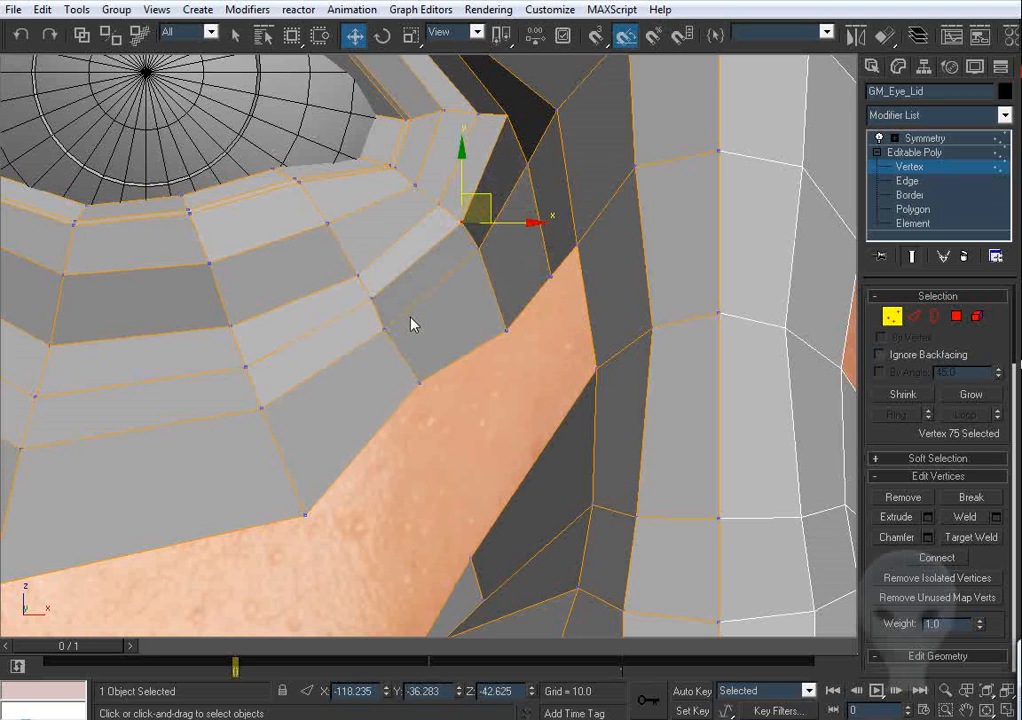
Step: Move the next lower rim vertex and two vertices of the adjoining ring down and toward the nose to even the spacing
{"action": "left_click_drag", "start_coordinate": [420, 381], "coordinate": [442, 412]}
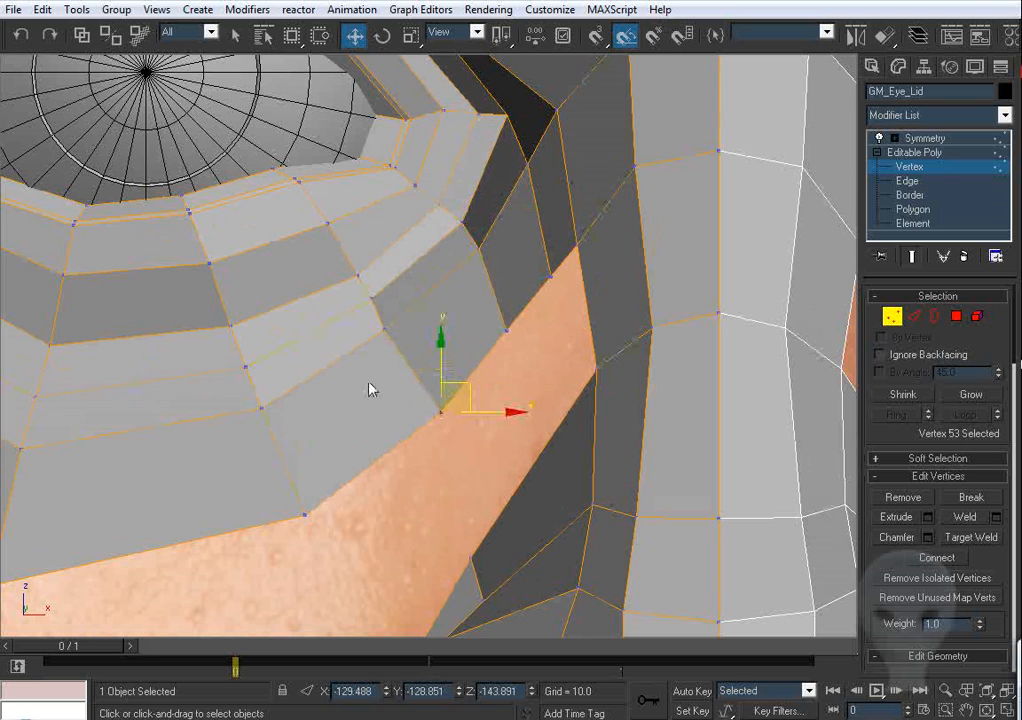
{"action": "middle_click_drag", "start_coordinate": [376, 370], "coordinate": [400, 305]}
{"action": "mouse_move", "coordinate": [408, 265]}
{"action": "left_mouse_down"}
{"action": "mouse_move", "coordinate": [436, 290]}
{"action": "mouse_move", "coordinate": [420, 280]}
{"action": "left_mouse_up"}
{"action": "middle_click_drag", "start_coordinate": [284, 338], "coordinate": [365, 271]}
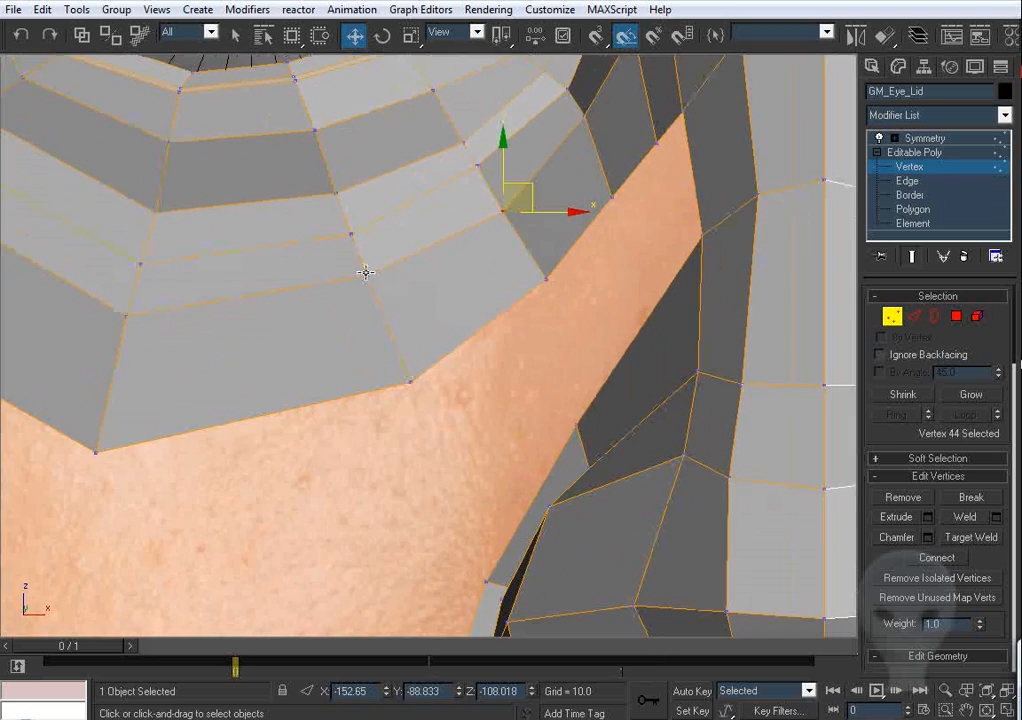
{"action": "left_click_drag", "start_coordinate": [367, 275], "coordinate": [382, 308]}
Step: In the front view, move three vertices of the ring inside the eye patch's lower and outer rim closer to the rim
{"action": "middle_click_drag", "start_coordinate": [184, 328], "coordinate": [447, 269]}
{"action": "scroll", "coordinate": [492, 234], "scroll_direction": "down", "scroll_amount": 3}
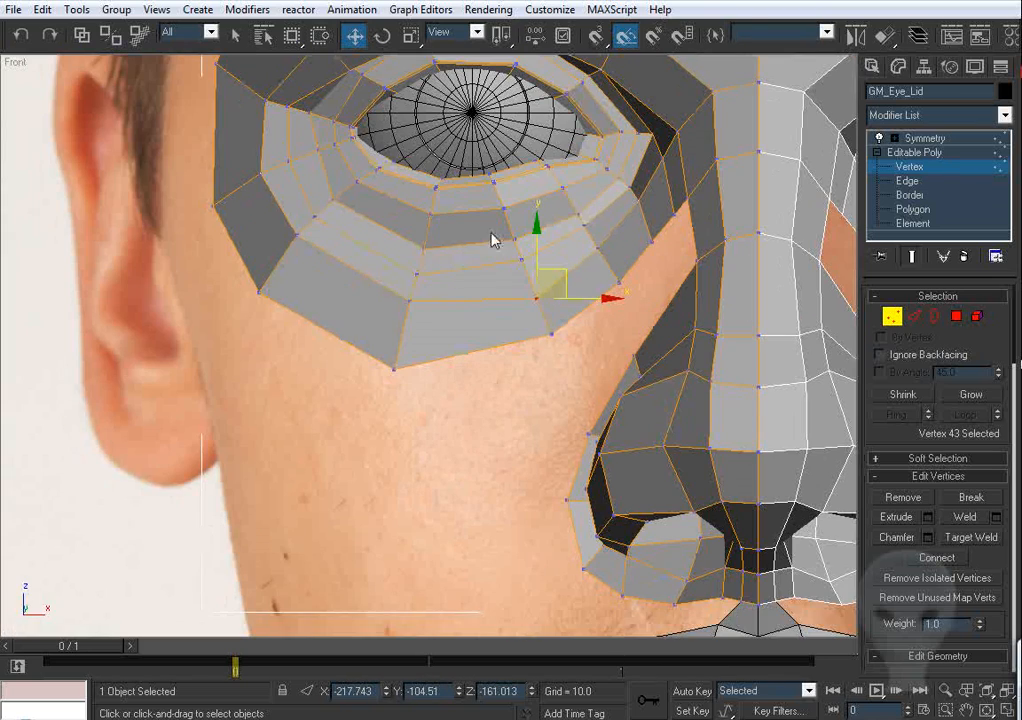
{"action": "middle_click_drag", "start_coordinate": [492, 234], "coordinate": [478, 248]}
{"action": "mouse_move", "coordinate": [329, 261]}
{"action": "middle_mouse_down"}
{"action": "mouse_move", "coordinate": [352, 329]}
{"action": "mouse_move", "coordinate": [342, 266]}
{"action": "middle_mouse_up"}
{"action": "left_click", "coordinate": [394, 332]}
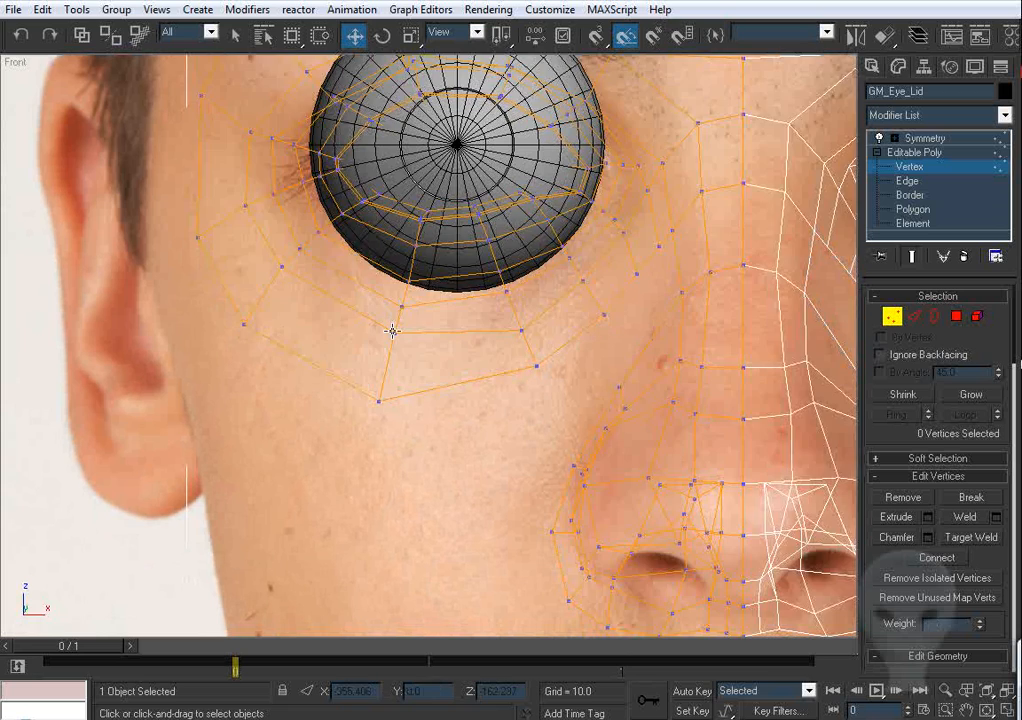
{"action": "left_click_drag", "start_coordinate": [394, 338], "coordinate": [419, 341]}
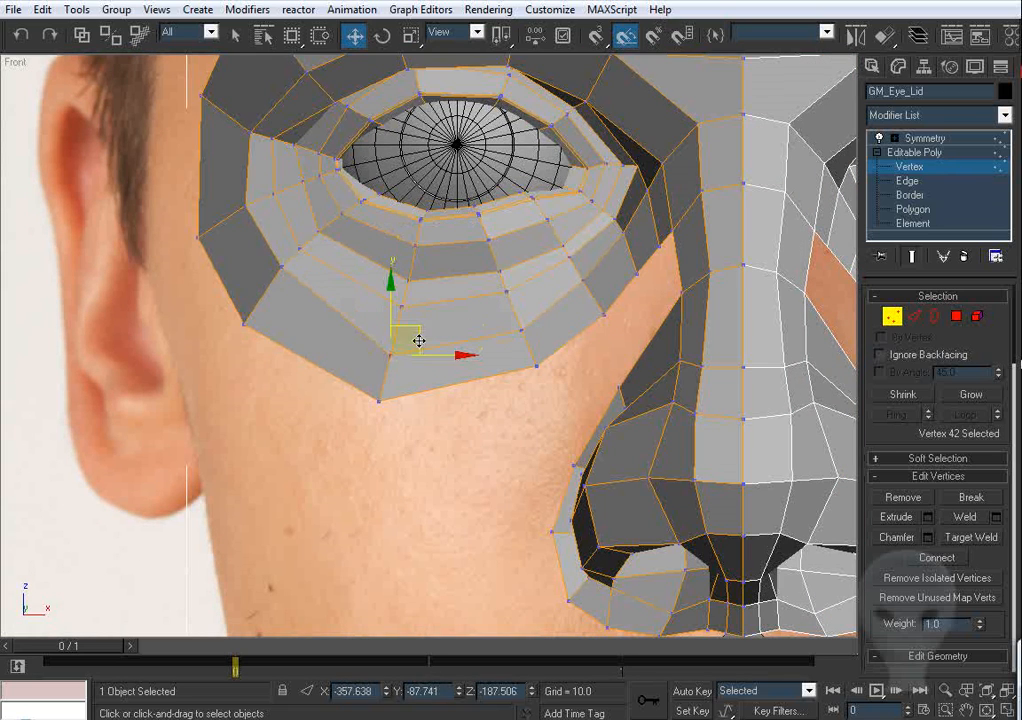
{"action": "left_click", "coordinate": [281, 253]}
{"action": "left_click_drag", "start_coordinate": [246, 207], "coordinate": [226, 217]}
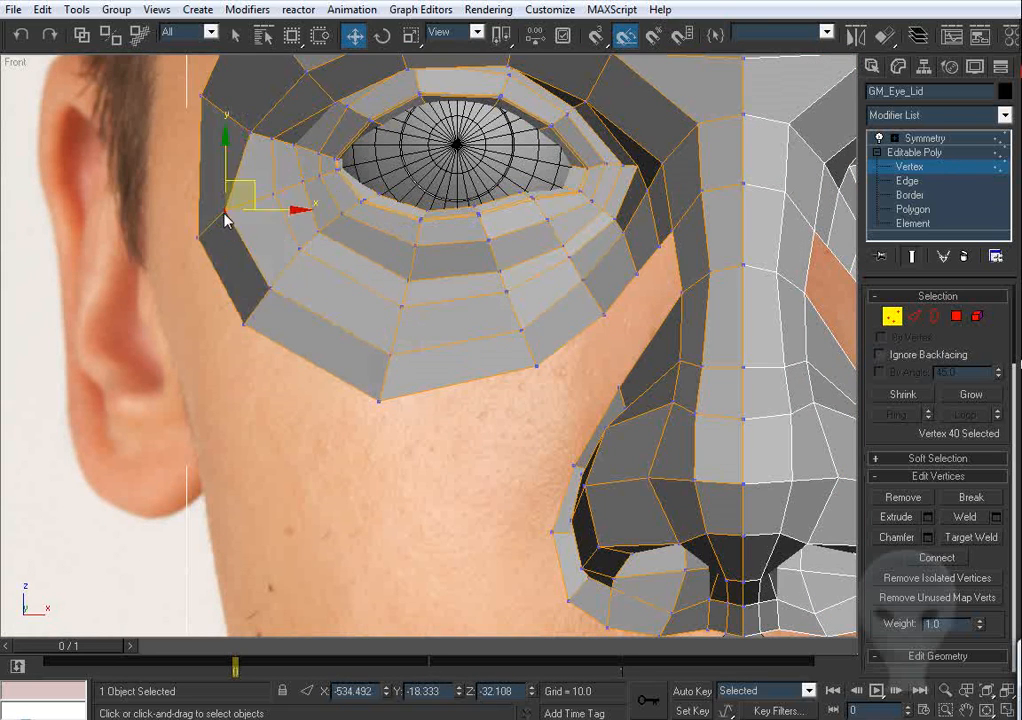
Step: In the left view, move the outer-side ring vertices and the adjacent lower outer rim vertex back and down along the cheek
{"action": "key", "text": "l"}
{"action": "scroll", "coordinate": [378, 330], "scroll_direction": "up", "scroll_amount": 5}
{"action": "middle_click_drag", "start_coordinate": [380, 283], "coordinate": [444, 333], "text": "alt"}
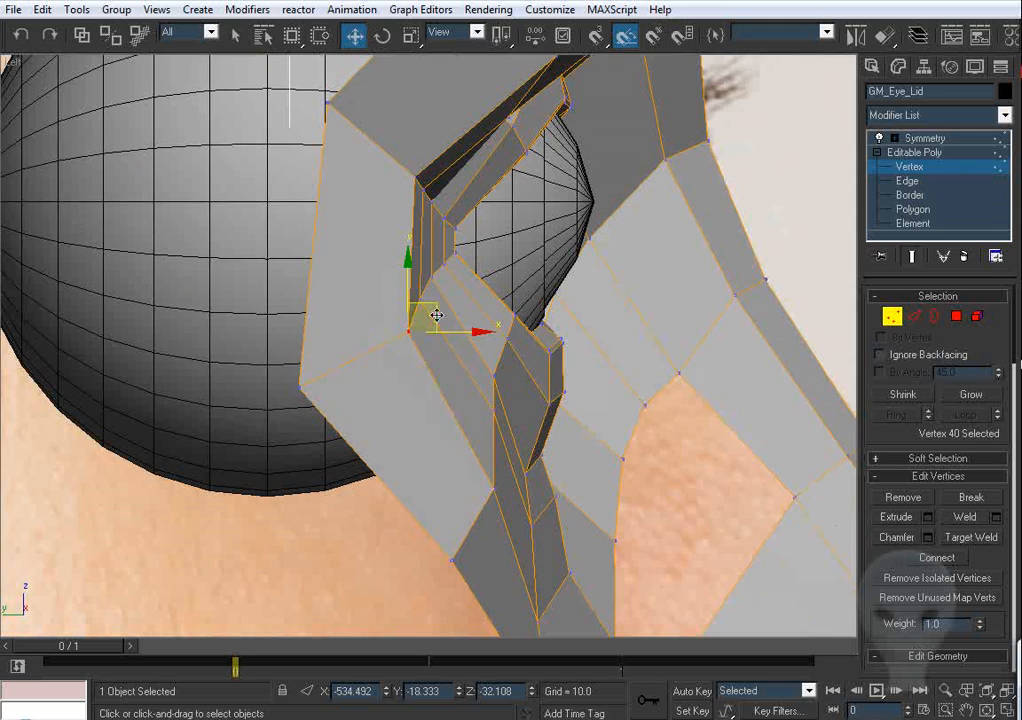
{"action": "left_click_drag", "start_coordinate": [436, 315], "coordinate": [407, 327]}
{"action": "middle_click_drag", "start_coordinate": [506, 454], "coordinate": [471, 323]}
{"action": "left_click_drag", "start_coordinate": [462, 354], "coordinate": [445, 372]}
{"action": "middle_click_drag", "start_coordinate": [419, 448], "coordinate": [429, 354]}
{"action": "left_click_drag", "start_coordinate": [428, 336], "coordinate": [404, 385]}
{"action": "left_click", "coordinate": [404, 385]}
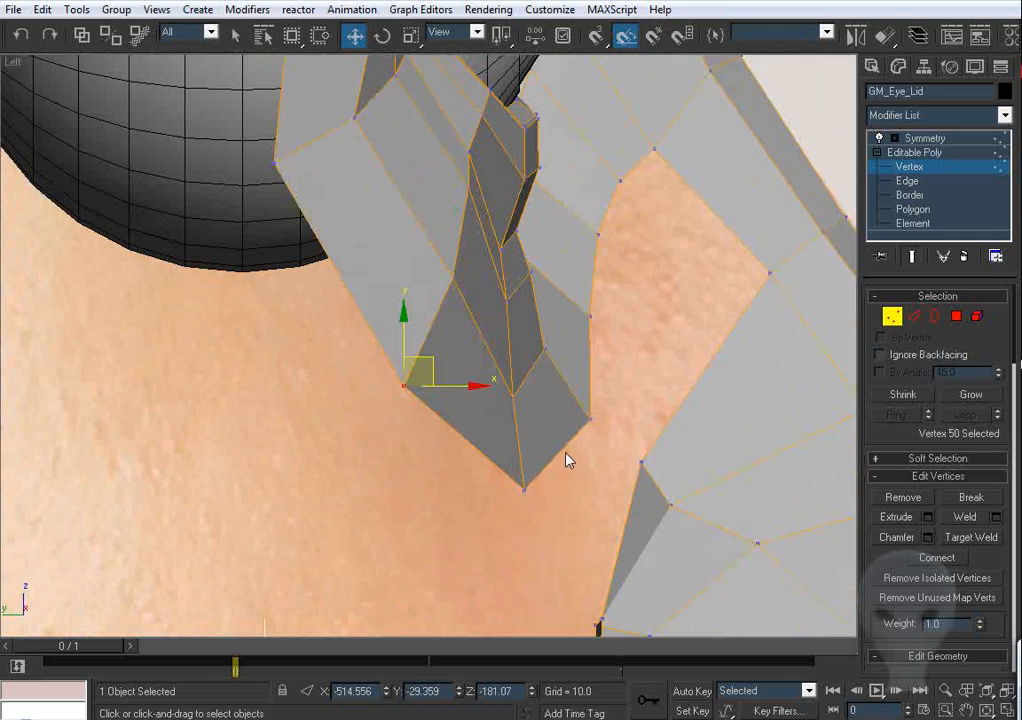
Step: Still in the left view, lower the nose-side rim vertex slightly and adjust two inner ring vertices below the eye
{"action": "left_click", "coordinate": [594, 421]}
{"action": "left_click_drag", "start_coordinate": [590, 419], "coordinate": [586, 434]}
{"action": "left_click_drag", "start_coordinate": [509, 299], "coordinate": [514, 301]}
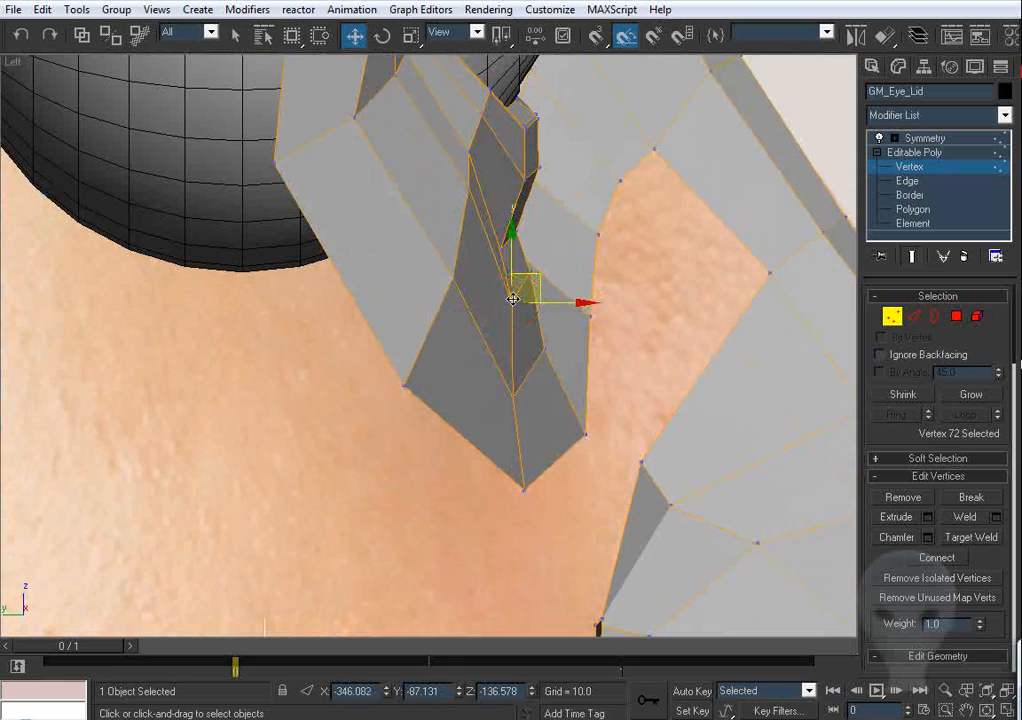
{"action": "middle_click_drag", "start_coordinate": [561, 299], "coordinate": [440, 365]}
{"action": "left_click", "coordinate": [438, 299]}
{"action": "middle_click_drag", "start_coordinate": [394, 271], "coordinate": [439, 388]}
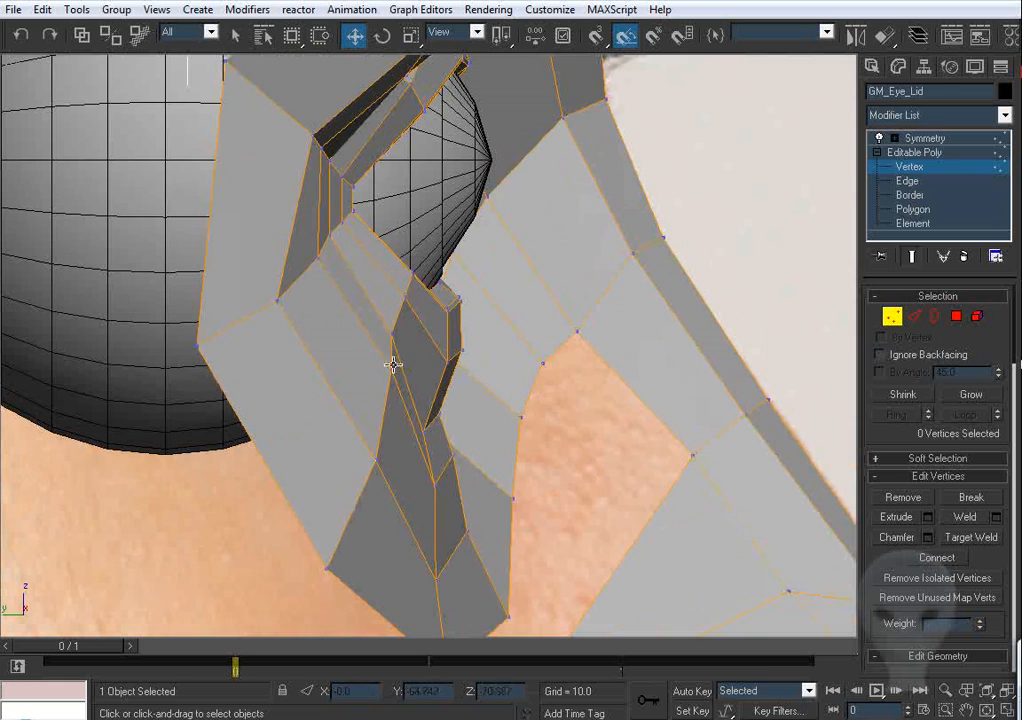
{"action": "left_click", "coordinate": [392, 367]}
{"action": "left_click_drag", "start_coordinate": [386, 351], "coordinate": [388, 360]}
Step: In the front view, move the inner ring vertices around the outer eye corner outward to even out the ring spacing
{"action": "key", "text": "f"}
{"action": "middle_click_drag", "start_coordinate": [202, 400], "coordinate": [512, 297]}
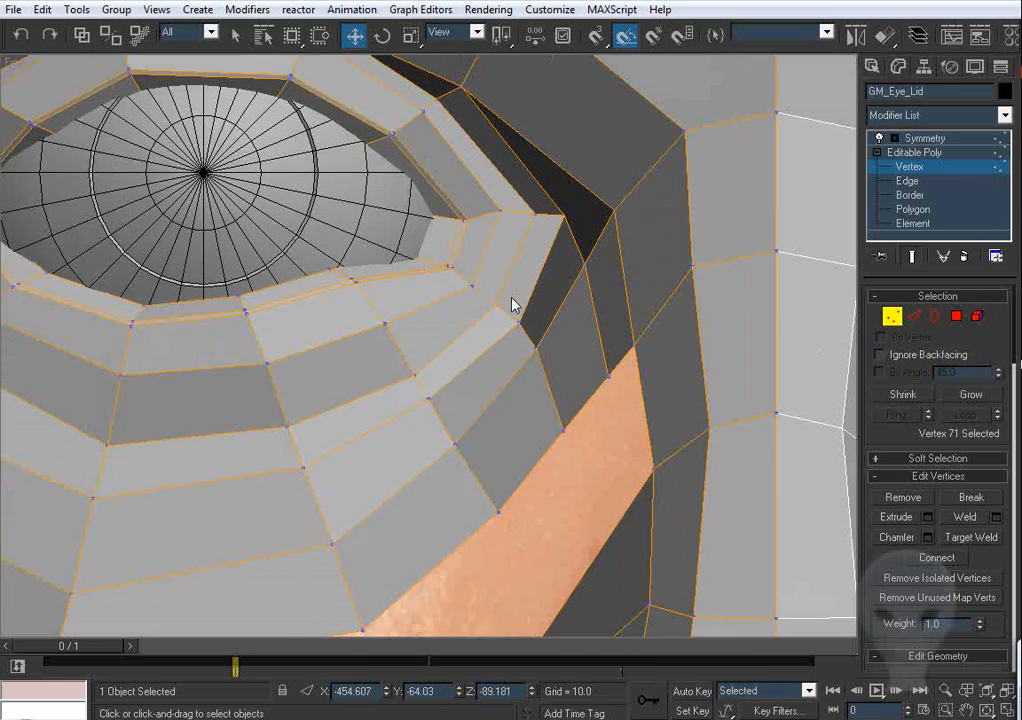
{"action": "middle_click_drag", "start_coordinate": [100, 384], "coordinate": [554, 320]}
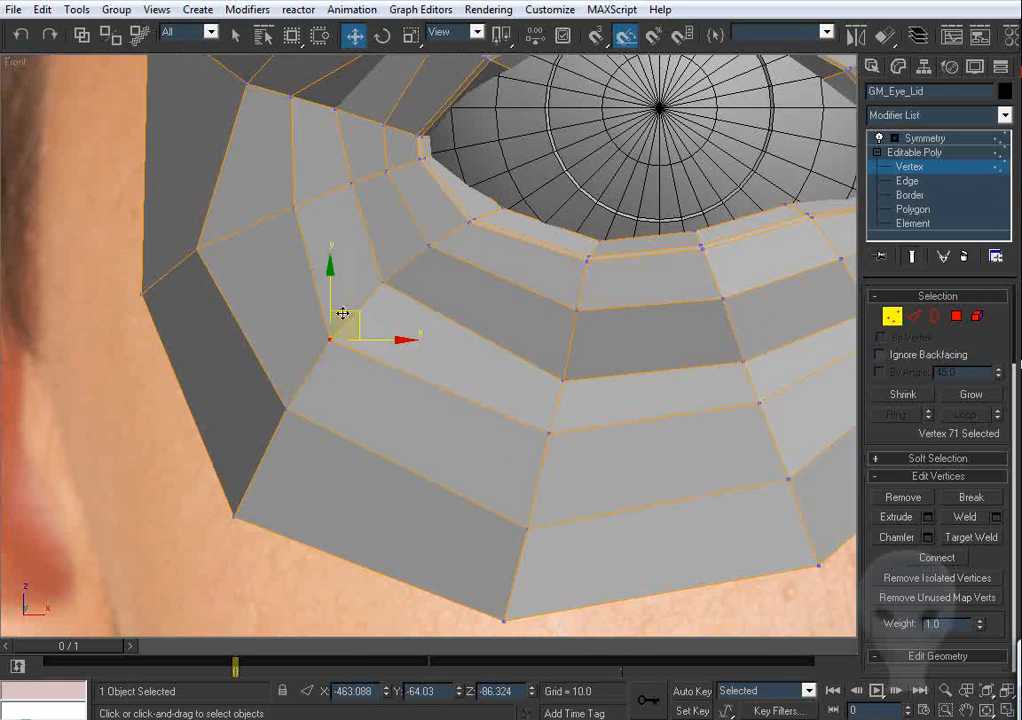
{"action": "middle_click_drag", "start_coordinate": [342, 313], "coordinate": [402, 398]}
{"action": "left_click", "coordinate": [351, 292]}
{"action": "left_click_drag", "start_coordinate": [384, 276], "coordinate": [368, 280]}
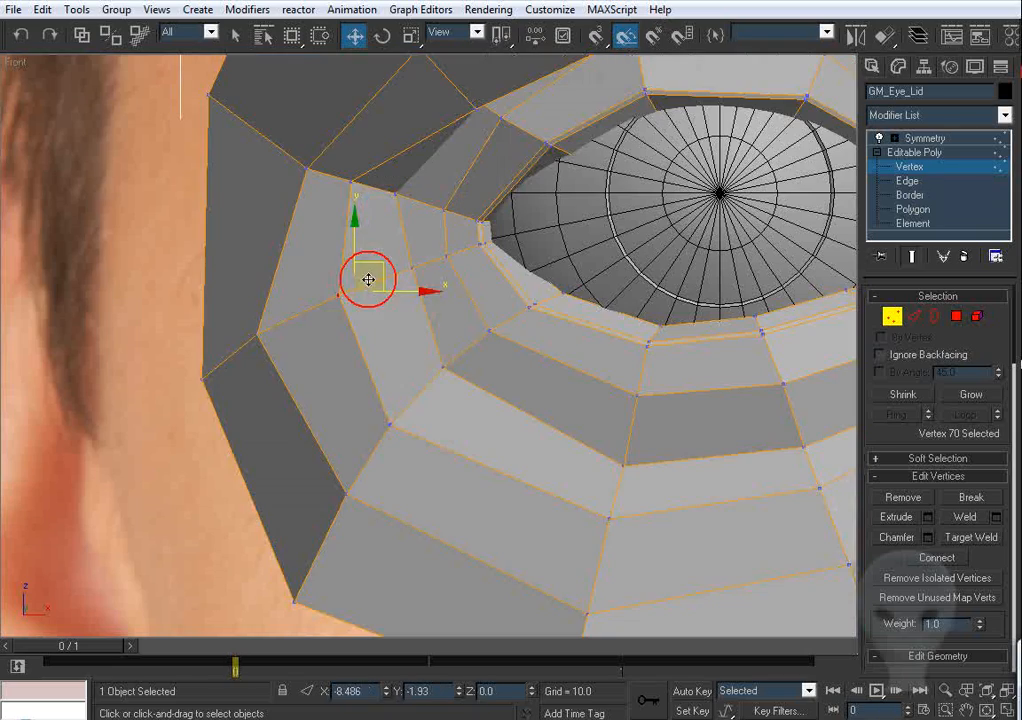
{"action": "middle_click_drag", "start_coordinate": [312, 221], "coordinate": [367, 287]}
{"action": "left_click", "coordinate": [360, 234]}
{"action": "left_click_drag", "start_coordinate": [410, 235], "coordinate": [401, 237]}
Step: Examine the gap between eye patch and nose in perspective with the mesh deselected, and reselect the mesh for vertex editing
{"action": "scroll", "coordinate": [401, 237], "scroll_direction": "down", "scroll_amount": 2}
{"action": "middle_click_drag", "start_coordinate": [406, 274], "coordinate": [478, 302], "text": "alt"}
{"action": "left_click_drag", "start_coordinate": [478, 302], "coordinate": [463, 305]}
{"action": "left_click", "coordinate": [890, 316]}
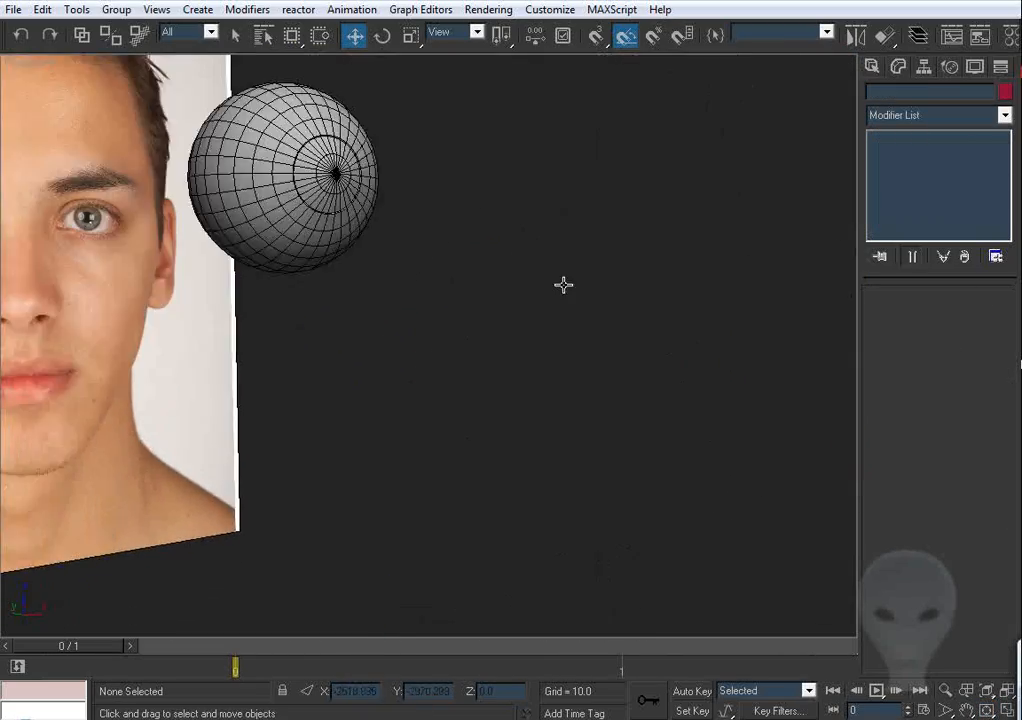
{"action": "middle_click_drag", "start_coordinate": [563, 285], "coordinate": [470, 300], "text": "alt"}
{"action": "scroll", "coordinate": [470, 300], "scroll_direction": "up", "scroll_amount": 5}
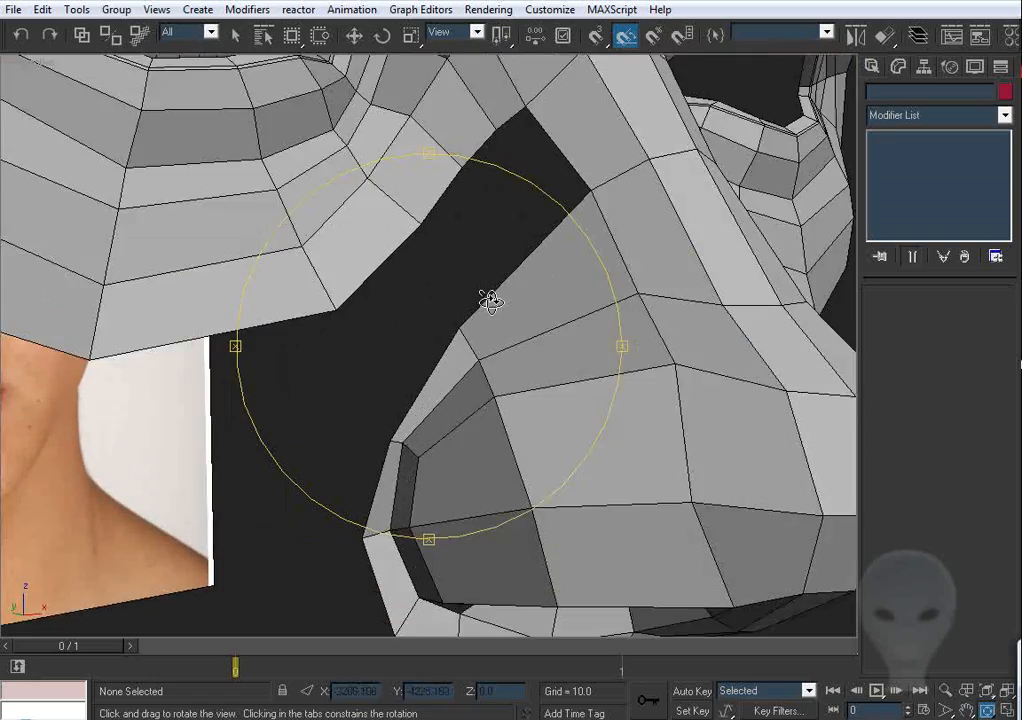
{"action": "middle_click_drag", "start_coordinate": [466, 240], "coordinate": [432, 312]}
{"action": "left_click_drag", "start_coordinate": [432, 312], "coordinate": [417, 270]}
{"action": "middle_click_drag", "start_coordinate": [416, 270], "coordinate": [560, 300], "text": "alt"}
{"action": "key", "text": "w"}
{"action": "left_click", "coordinate": [598, 112]}
{"action": "left_click", "coordinate": [880, 166]}
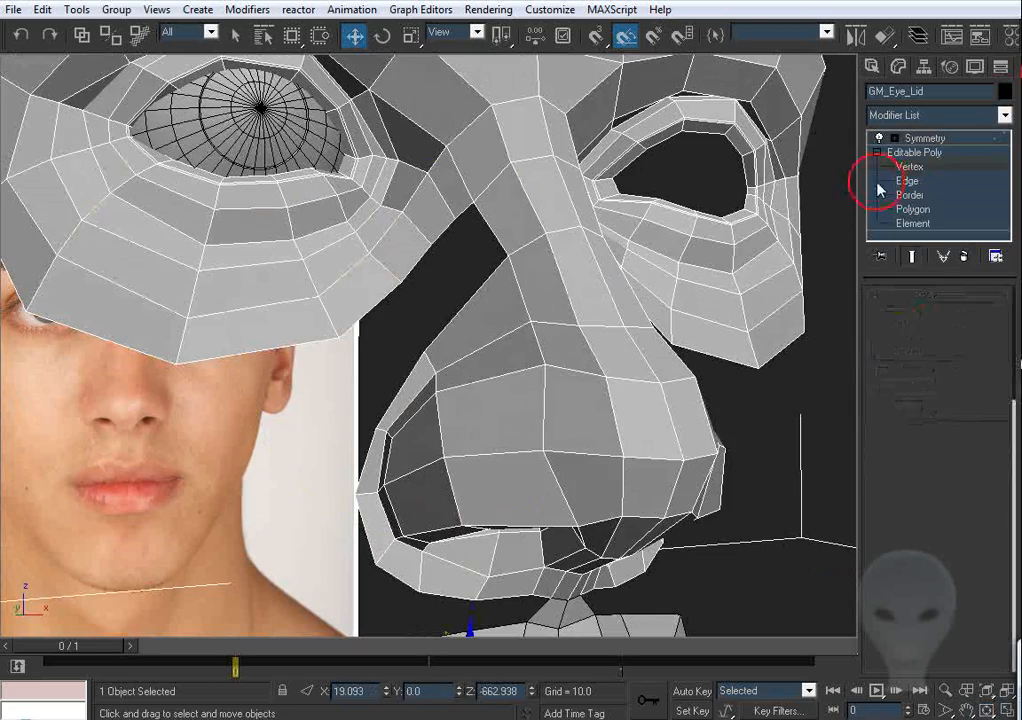
Step: Select the two vertices of the polygon row bridging the inner eye corner to the nose and move them down together
{"action": "scroll", "coordinate": [515, 221], "scroll_direction": "up", "scroll_amount": 10}
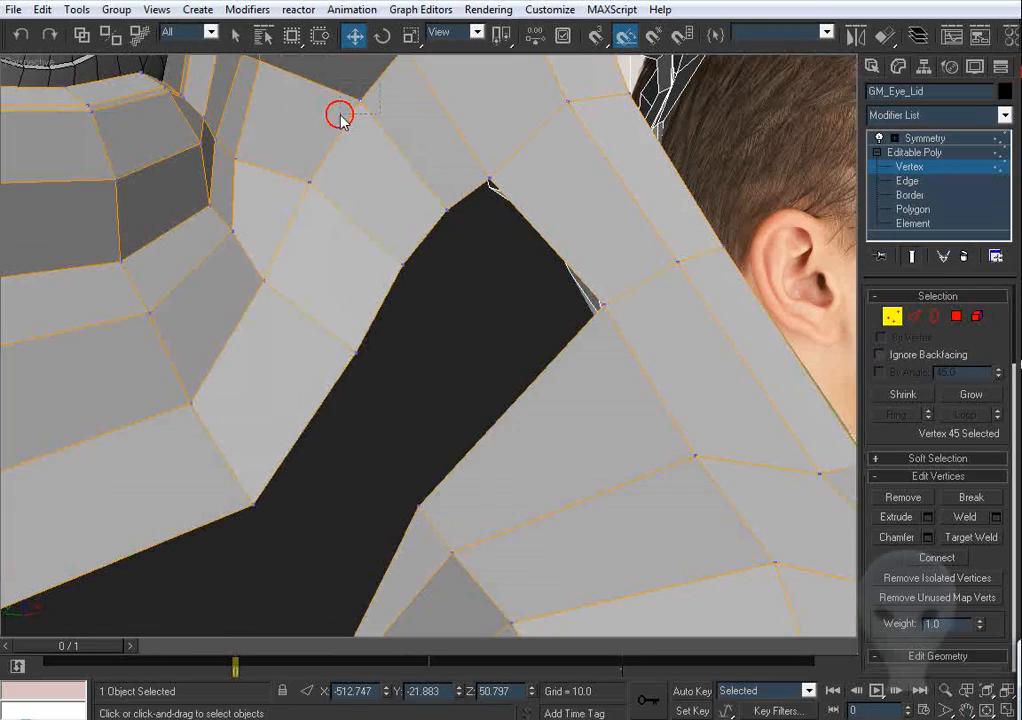
{"action": "left_click_drag", "start_coordinate": [445, 229], "coordinate": [454, 236], "text": "ctrl"}
{"action": "middle_click_drag", "start_coordinate": [458, 221], "coordinate": [414, 205], "text": "alt"}
{"action": "middle_click_drag", "start_coordinate": [495, 171], "coordinate": [448, 179], "text": "alt"}
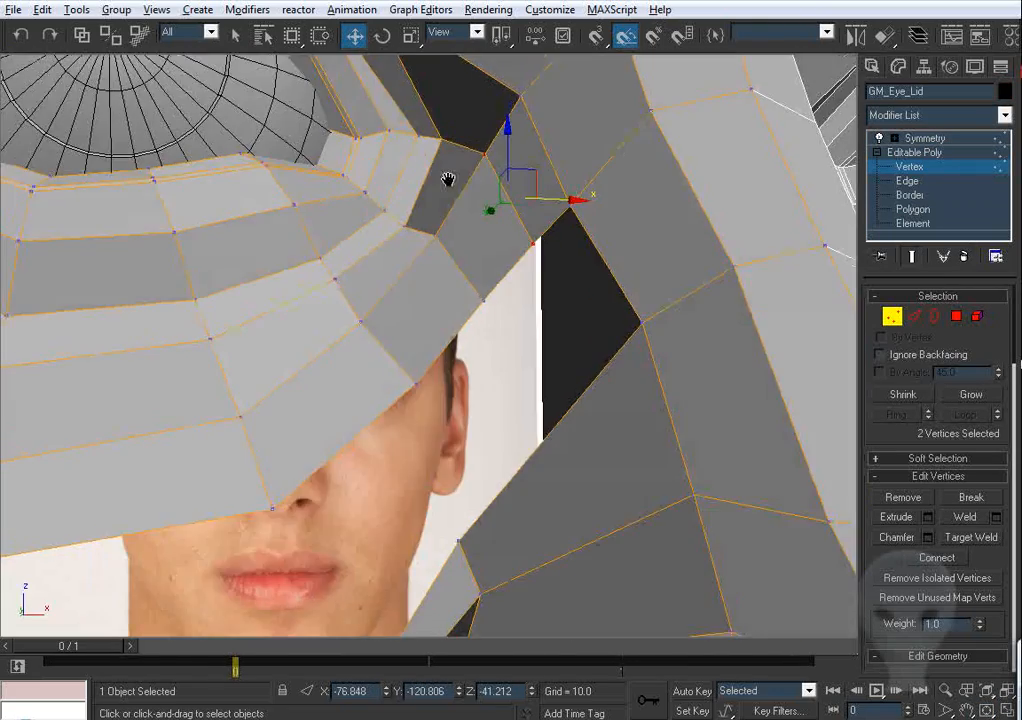
{"action": "left_click_drag", "start_coordinate": [538, 183], "coordinate": [528, 202]}
{"action": "middle_click_drag", "start_coordinate": [528, 202], "coordinate": [432, 287], "text": "alt"}
Step: Adjust the neighbouring ring and rim vertices on the eye side of the gap in perspective to smooth the surface
{"action": "left_click", "coordinate": [456, 294]}
{"action": "left_click_drag", "start_coordinate": [429, 268], "coordinate": [418, 262]}
{"action": "middle_click_drag", "start_coordinate": [418, 262], "coordinate": [481, 307], "text": "alt"}
{"action": "left_click", "coordinate": [457, 287]}
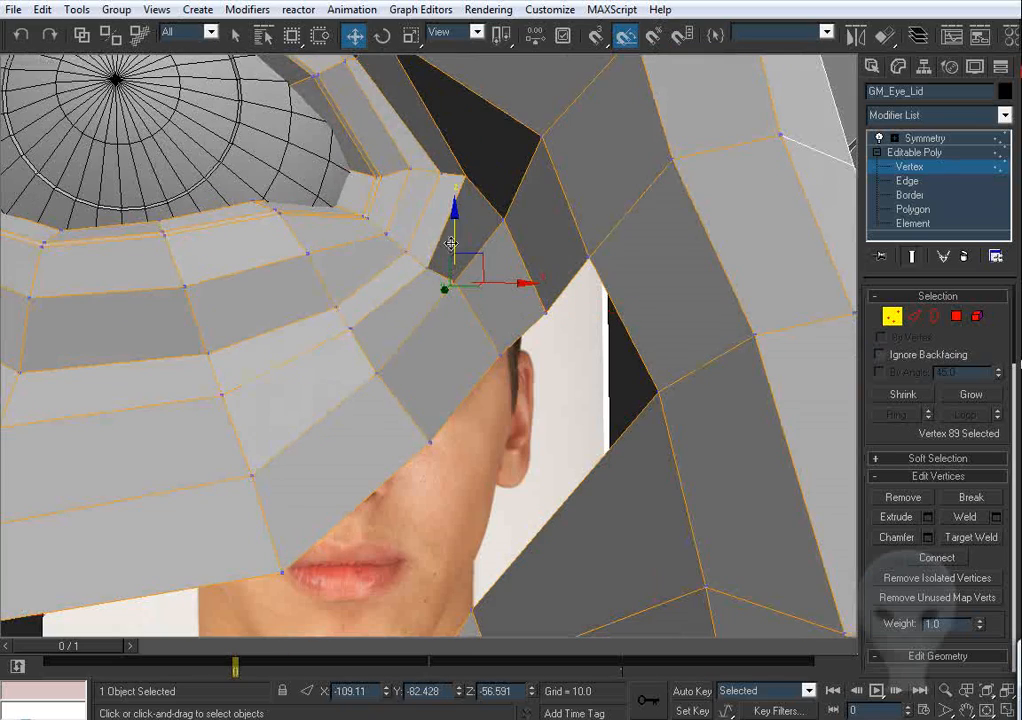
{"action": "left_click_drag", "start_coordinate": [455, 272], "coordinate": [453, 253]}
{"action": "left_click", "coordinate": [498, 351]}
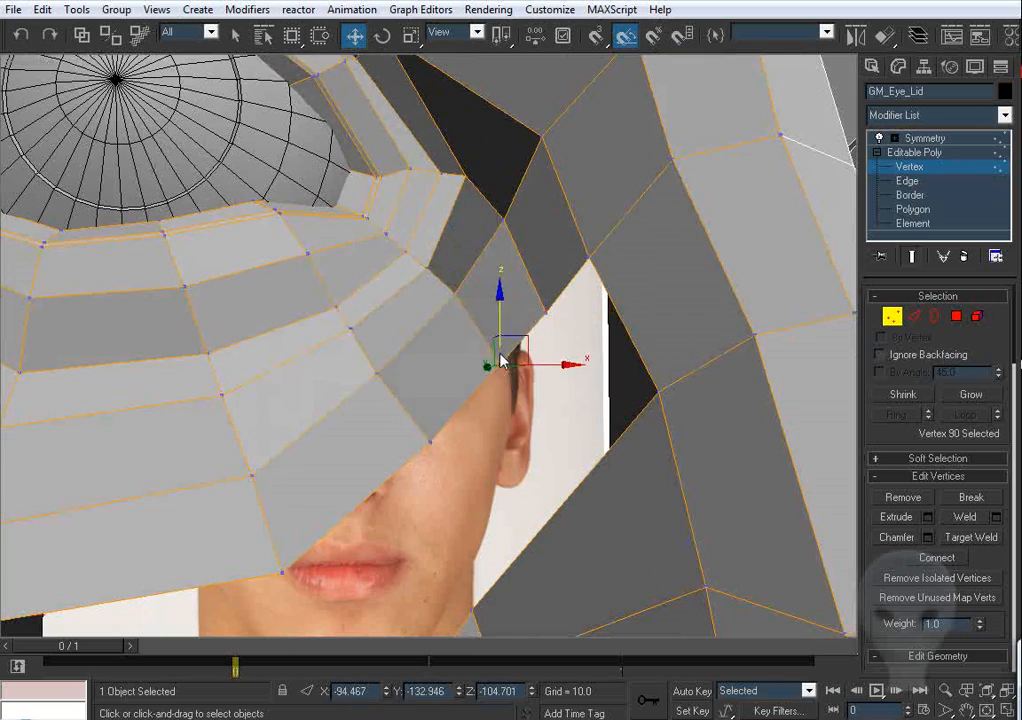
{"action": "middle_click_drag", "start_coordinate": [498, 351], "coordinate": [465, 236], "text": "alt"}
{"action": "left_click", "coordinate": [401, 282]}
Step: Select the long open border edge on the nose side of the gap, and turn off Symmetry and the end-result display
{"action": "scroll", "coordinate": [499, 262], "scroll_direction": "up", "scroll_amount": 4}
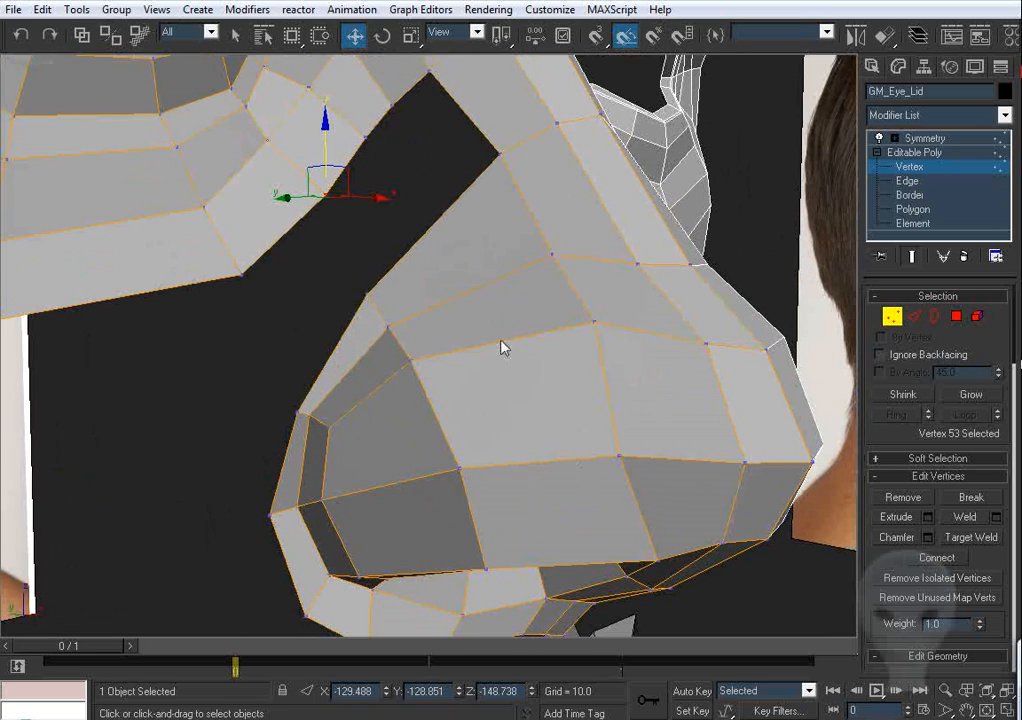
{"action": "key", "text": "2"}
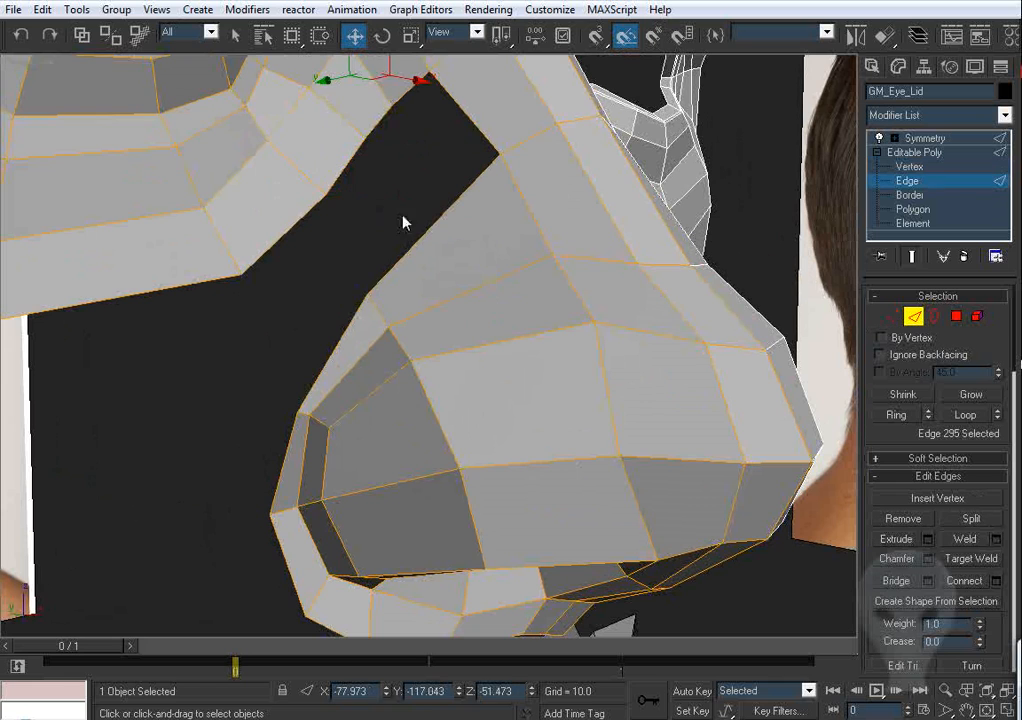
{"action": "left_click", "coordinate": [427, 228]}
{"action": "middle_click_drag", "start_coordinate": [427, 228], "coordinate": [473, 285], "text": "alt"}
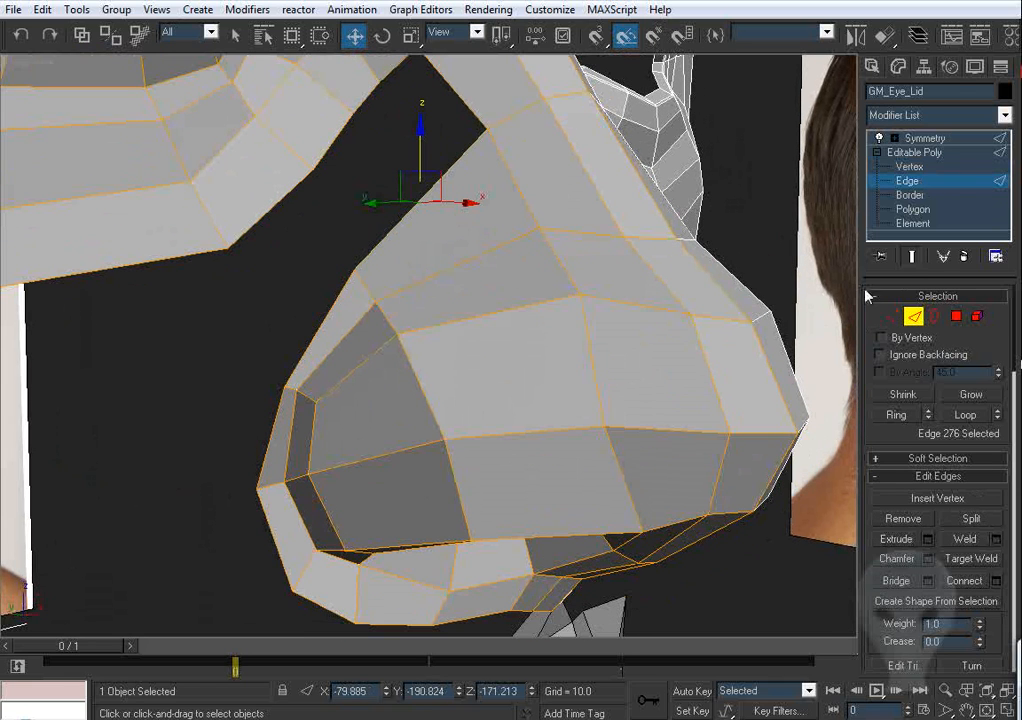
{"action": "left_click", "coordinate": [878, 138]}
{"action": "middle_click_drag", "start_coordinate": [787, 296], "coordinate": [816, 303], "text": "alt"}
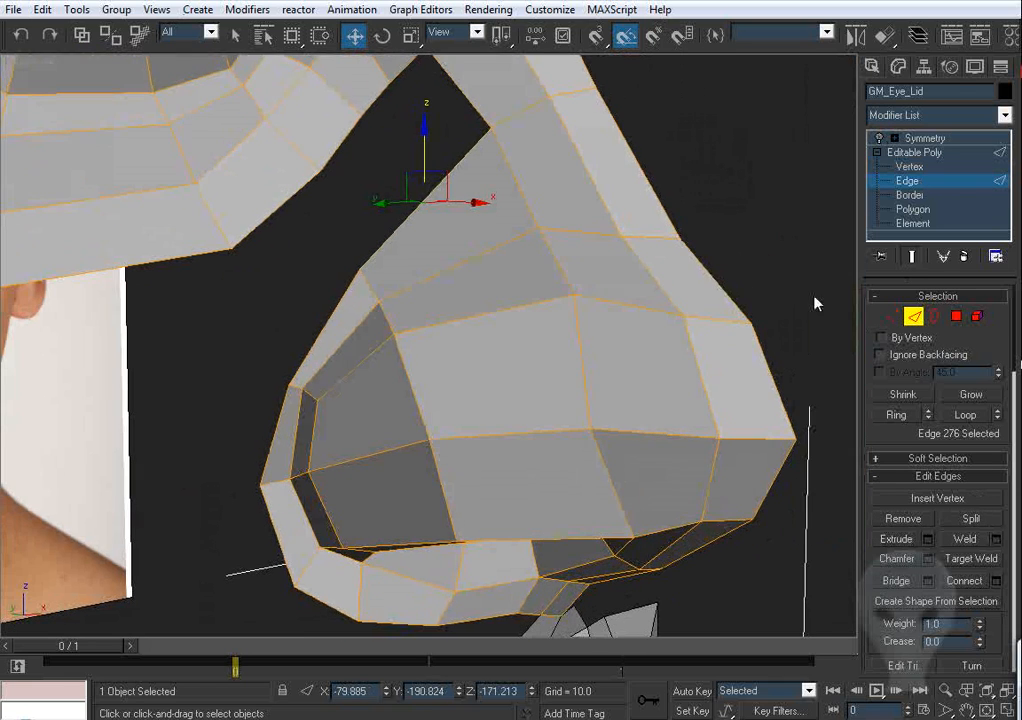
{"action": "left_click", "coordinate": [909, 258]}
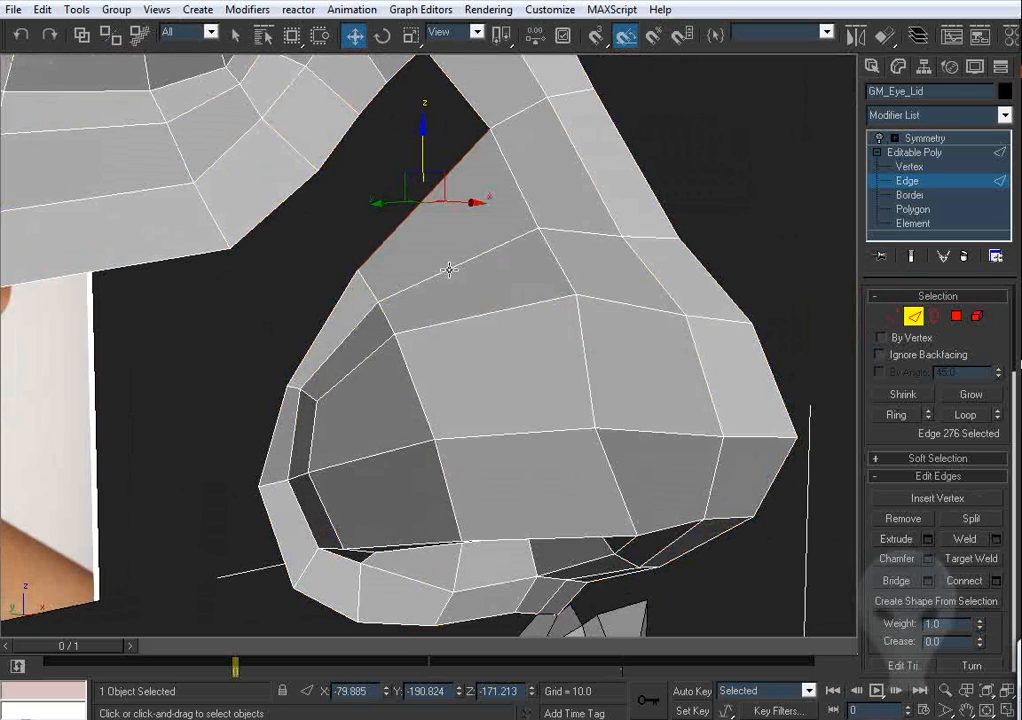
Step: Add the parallel edges across the nose wing, nostril interior and nose underside to the selection, and connect them with a new edge loop
{"action": "left_click", "coordinate": [449, 269], "text": "ctrl"}
{"action": "middle_click_drag", "start_coordinate": [484, 344], "coordinate": [535, 347], "text": "alt"}
{"action": "left_click", "coordinate": [497, 309], "text": "ctrl"}
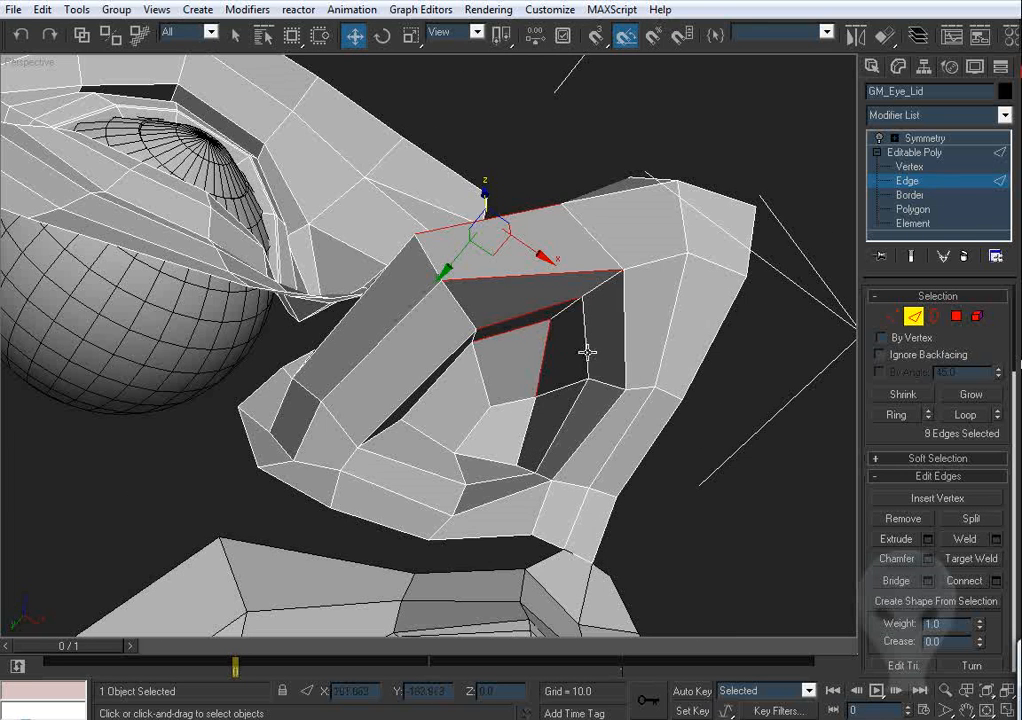
{"action": "left_click", "coordinate": [626, 344], "text": "ctrl"}
{"action": "left_click", "coordinate": [695, 350], "text": "ctrl"}
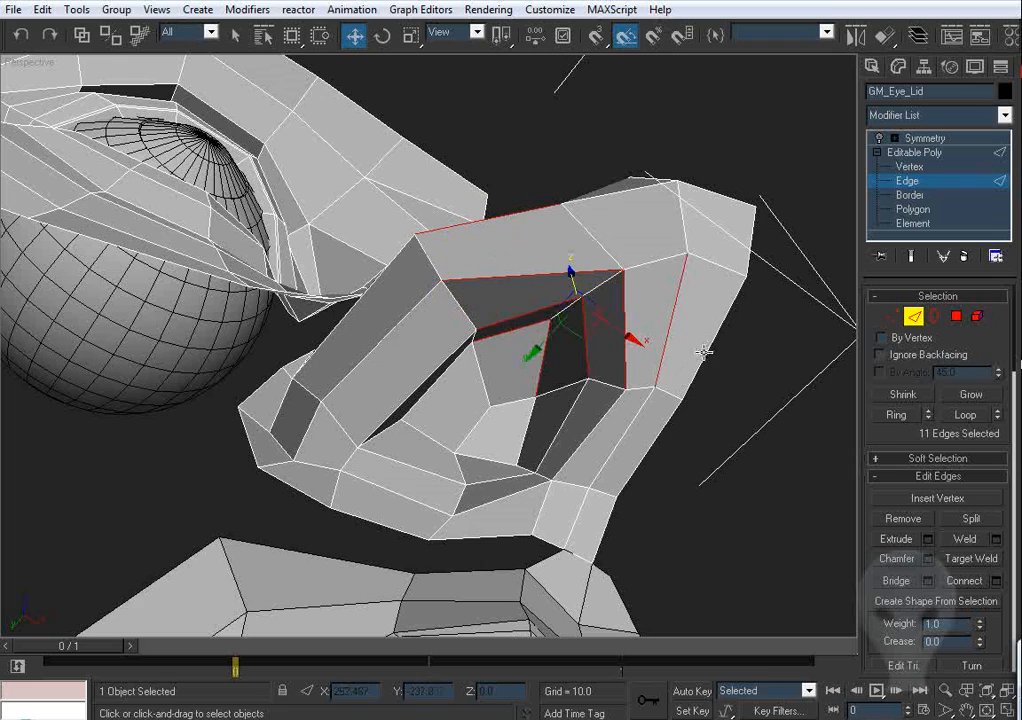
{"action": "left_click", "coordinate": [575, 356], "text": "ctrl"}
{"action": "mouse_move", "coordinate": [575, 356]}
{"action": "middle_mouse_down", "text": "alt"}
{"action": "mouse_move", "coordinate": [561, 358]}
{"action": "mouse_move", "coordinate": [595, 424]}
{"action": "mouse_move", "coordinate": [575, 342]}
{"action": "middle_mouse_up", "text": "alt"}
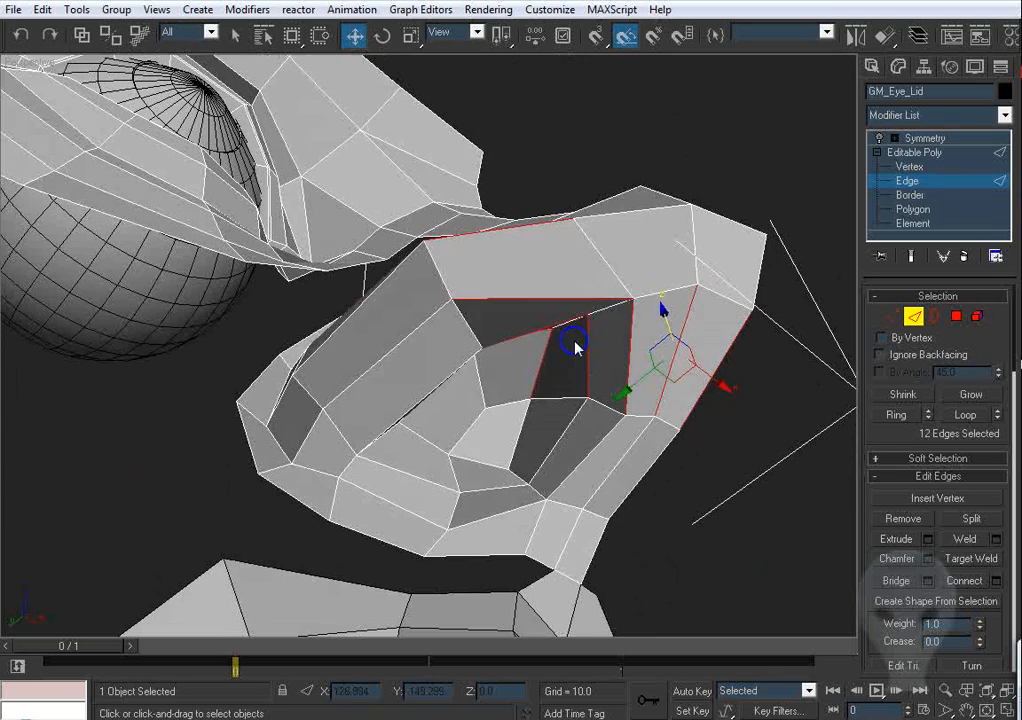
{"action": "right_click", "coordinate": [569, 335]}
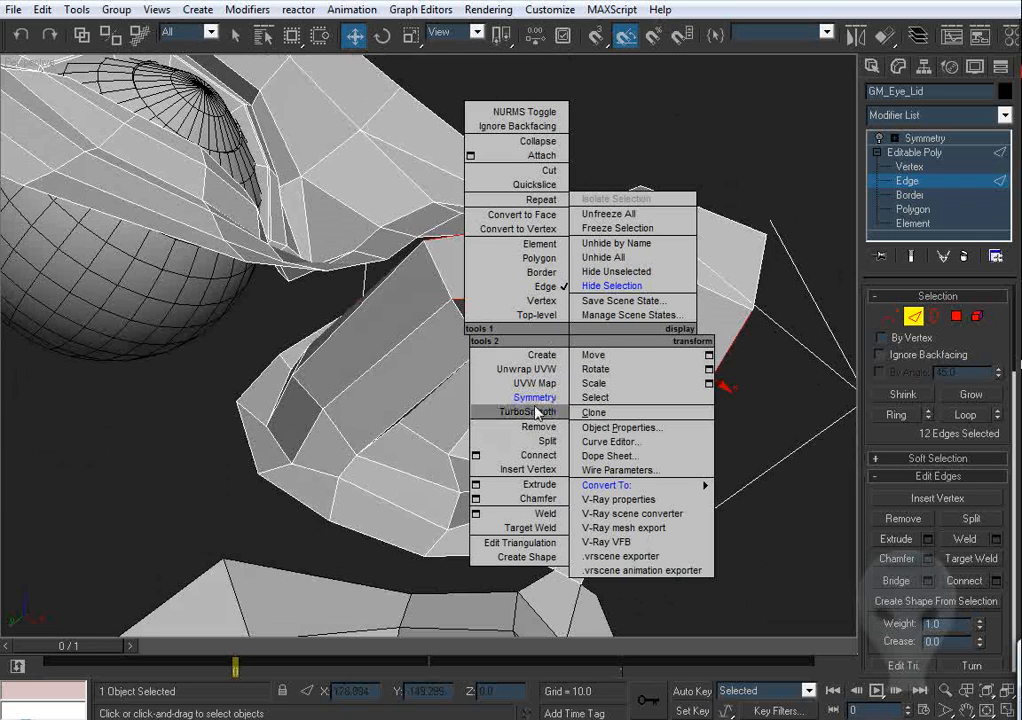
{"action": "left_click", "coordinate": [520, 398]}
Step: Select two opposite edges of the polygon deep inside the nostril and connect them to continue the new loop
{"action": "middle_click_drag", "start_coordinate": [595, 387], "coordinate": [522, 364], "text": "alt"}
{"action": "left_click", "coordinate": [522, 364]}
{"action": "left_click", "coordinate": [512, 407]}
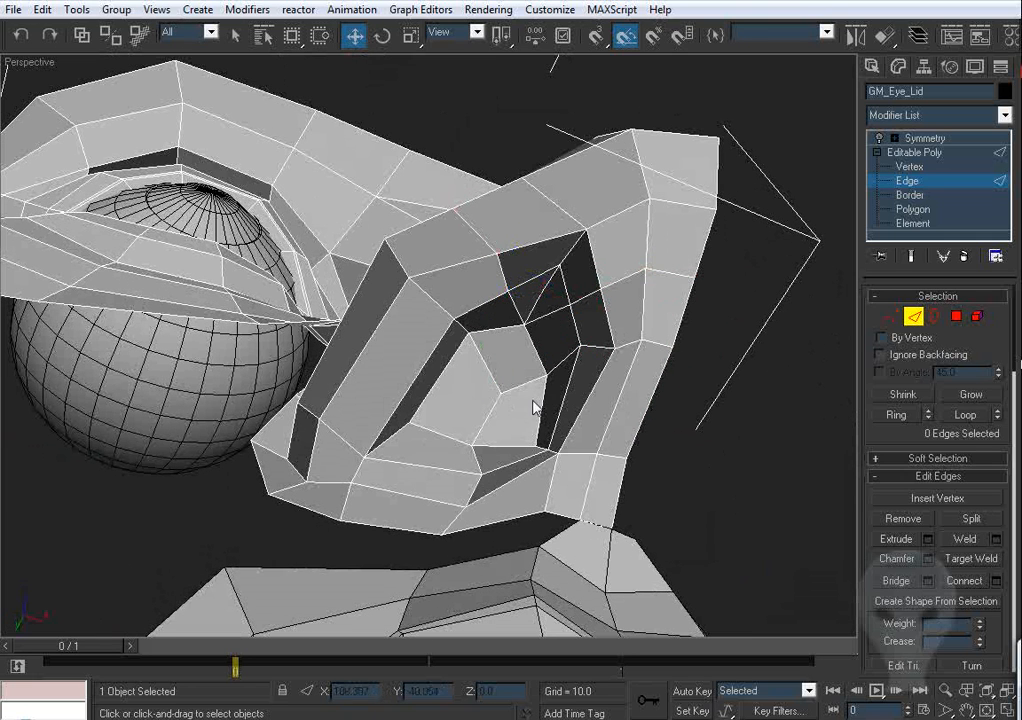
{"action": "middle_click_drag", "start_coordinate": [535, 408], "coordinate": [545, 336], "text": "alt"}
{"action": "left_click", "coordinate": [556, 372]}
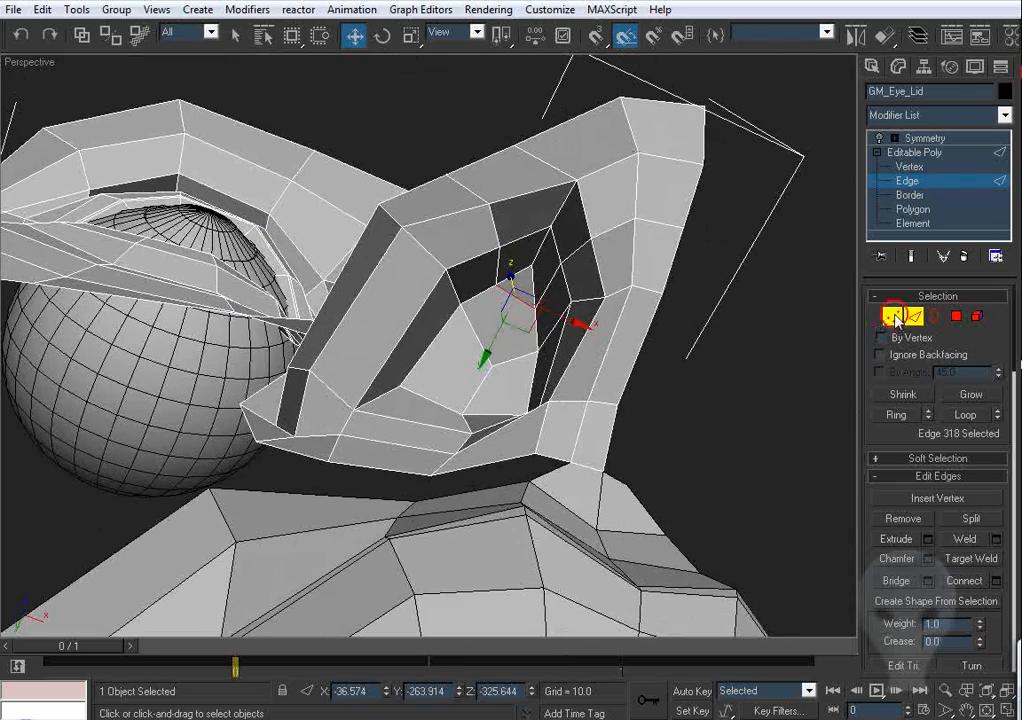
{"action": "left_click", "coordinate": [895, 316]}
{"action": "left_click", "coordinate": [909, 316]}
{"action": "left_click", "coordinate": [512, 359], "text": "ctrl"}
{"action": "right_click", "coordinate": [584, 320]}
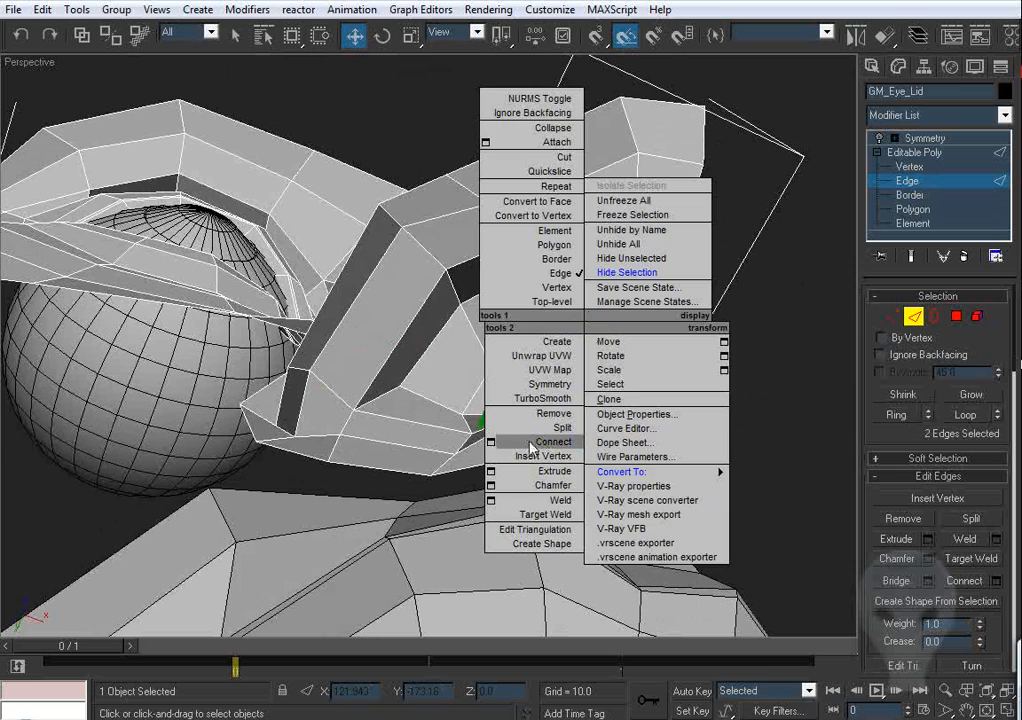
{"action": "left_click", "coordinate": [540, 442]}
Step: Target-weld the far end vertex of the new nostril edge to the neighbouring vertex
{"action": "left_click", "coordinate": [893, 316]}
{"action": "left_click", "coordinate": [968, 538]}
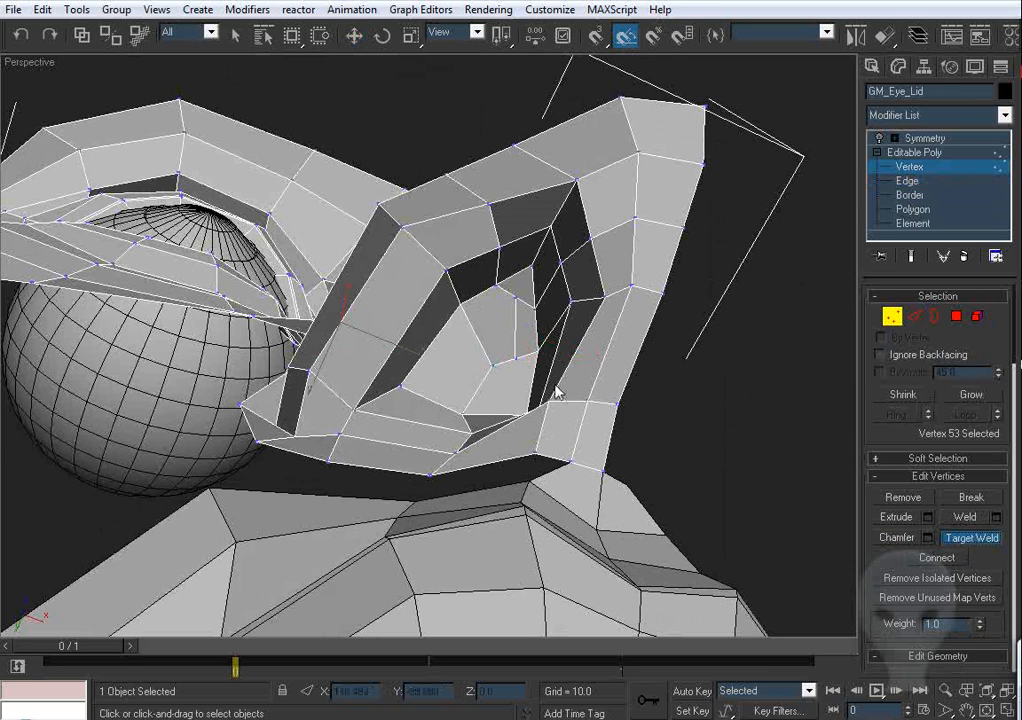
{"action": "key", "text": "w"}
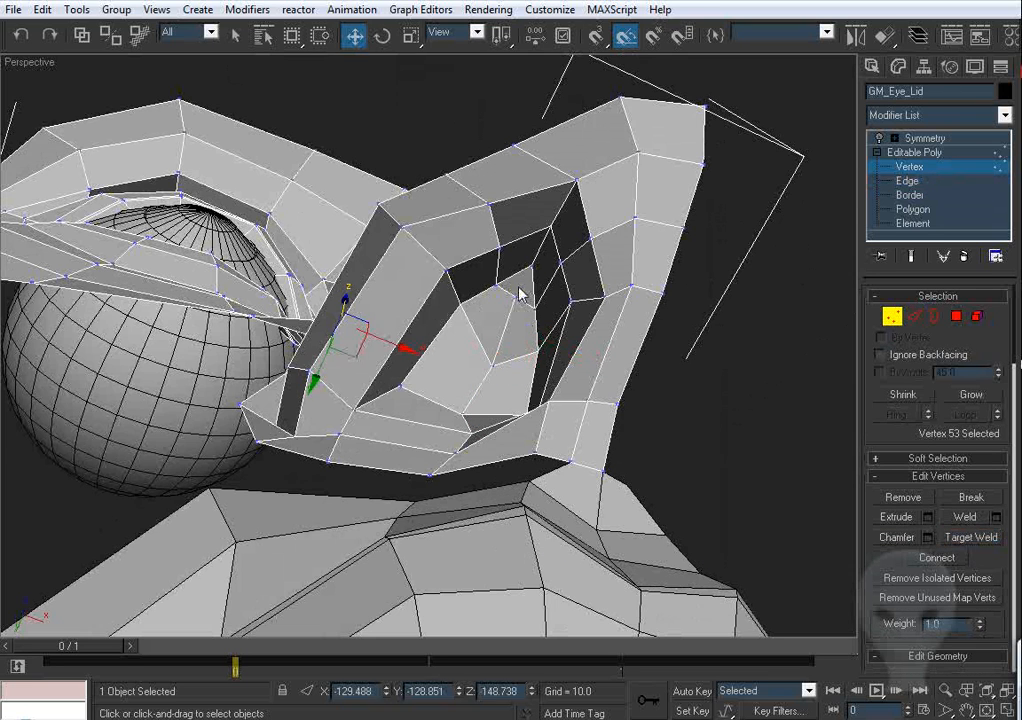
Step: Reposition the new loop vertex and its neighbour deep inside the nostril to even out the polygons
{"action": "left_click", "coordinate": [519, 319]}
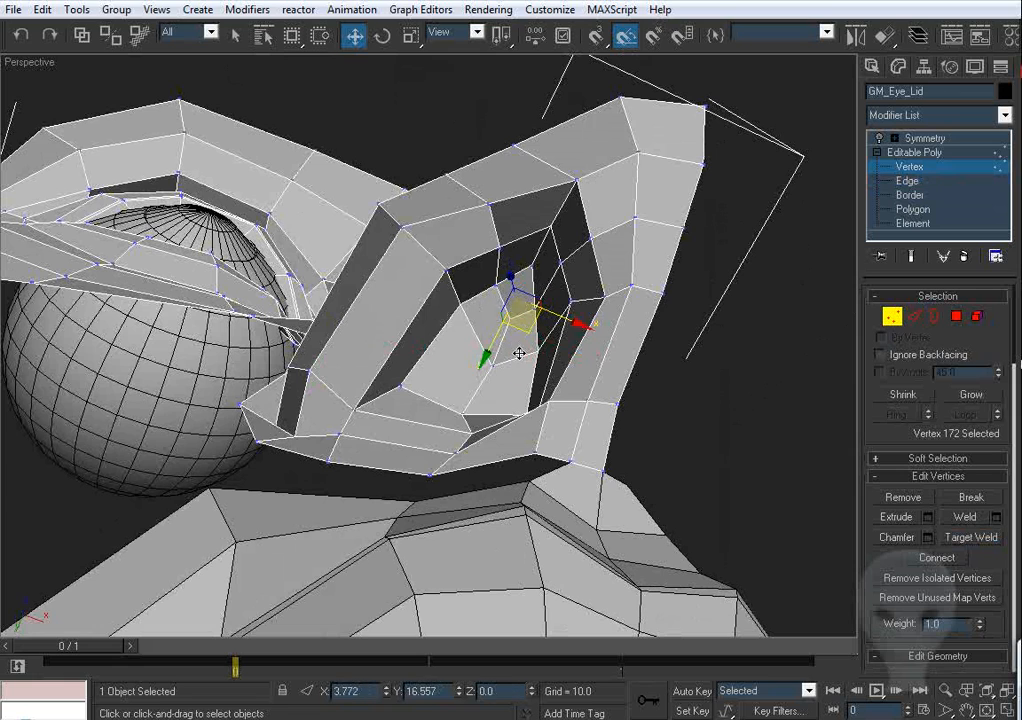
{"action": "left_click_drag", "start_coordinate": [519, 353], "coordinate": [508, 375]}
{"action": "left_click", "coordinate": [594, 288]}
{"action": "left_click", "coordinate": [494, 286]}
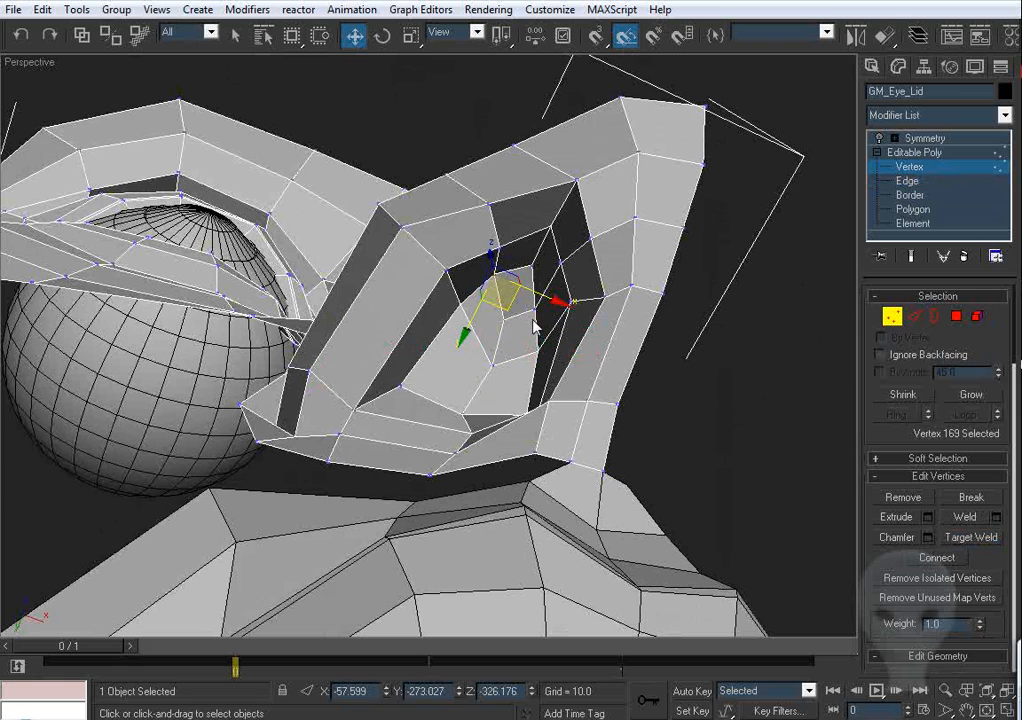
{"action": "left_click", "coordinate": [511, 251]}
Step: Extrude a new polygon from the open border edge on the side of the nose bridge towards the eye mesh
{"action": "middle_click_drag", "start_coordinate": [511, 251], "coordinate": [506, 324], "text": "alt"}
{"action": "scroll", "coordinate": [489, 335], "scroll_direction": "down", "scroll_amount": 5}
{"action": "scroll", "coordinate": [490, 332], "scroll_direction": "up", "scroll_amount": 5}
{"action": "left_click", "coordinate": [913, 316]}
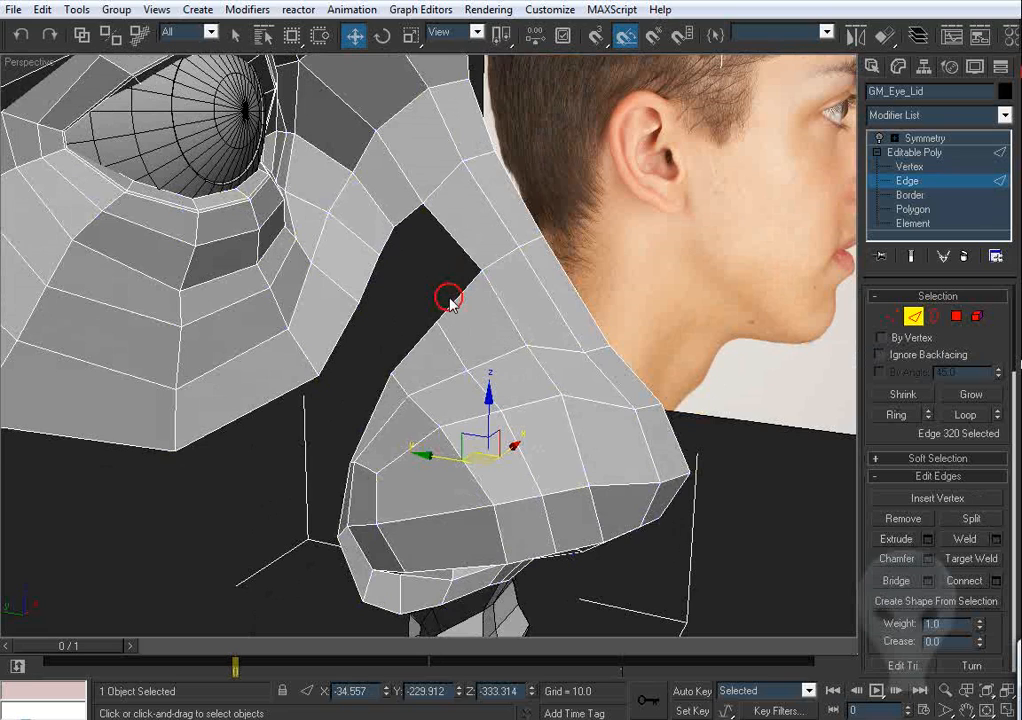
{"action": "left_click", "coordinate": [449, 298]}
{"action": "scroll", "coordinate": [448, 300], "scroll_direction": "up", "scroll_amount": 1}
{"action": "middle_click_drag", "start_coordinate": [445, 303], "coordinate": [468, 275], "text": "alt"}
{"action": "left_click", "coordinate": [449, 304]}
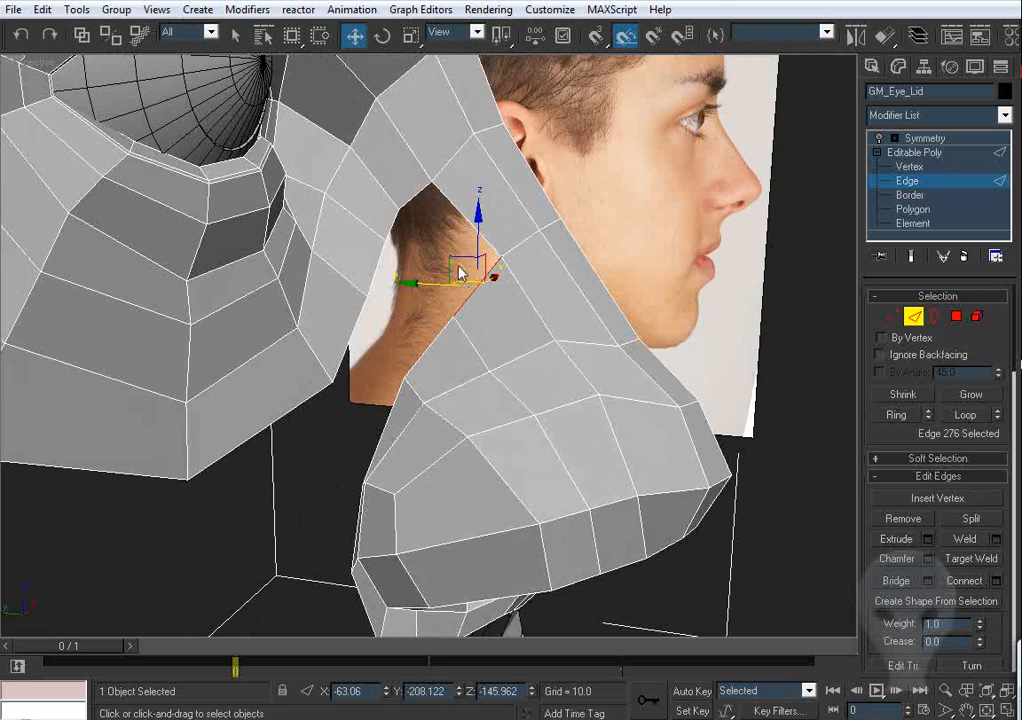
Step: Target-weld the new polygon's two outer corners to the adjacent border vertices at the top of the gap between eye and nose
{"action": "left_click", "coordinate": [891, 316]}
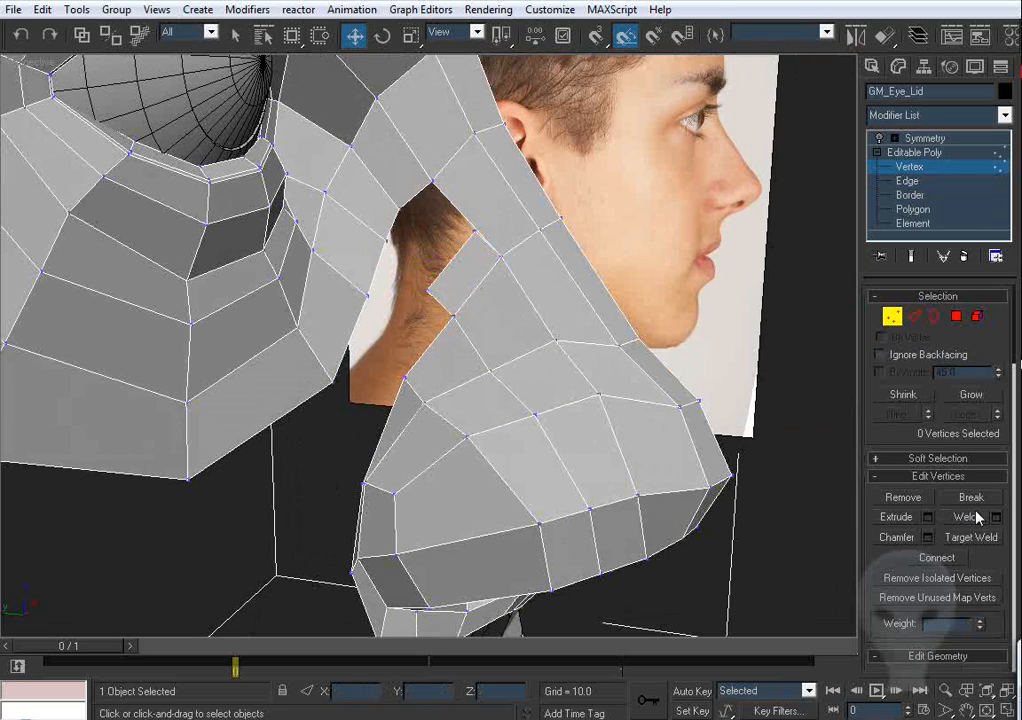
{"action": "left_click", "coordinate": [971, 537]}
{"action": "left_click", "coordinate": [659, 418]}
{"action": "middle_click_drag", "start_coordinate": [659, 418], "coordinate": [477, 289], "text": "alt"}
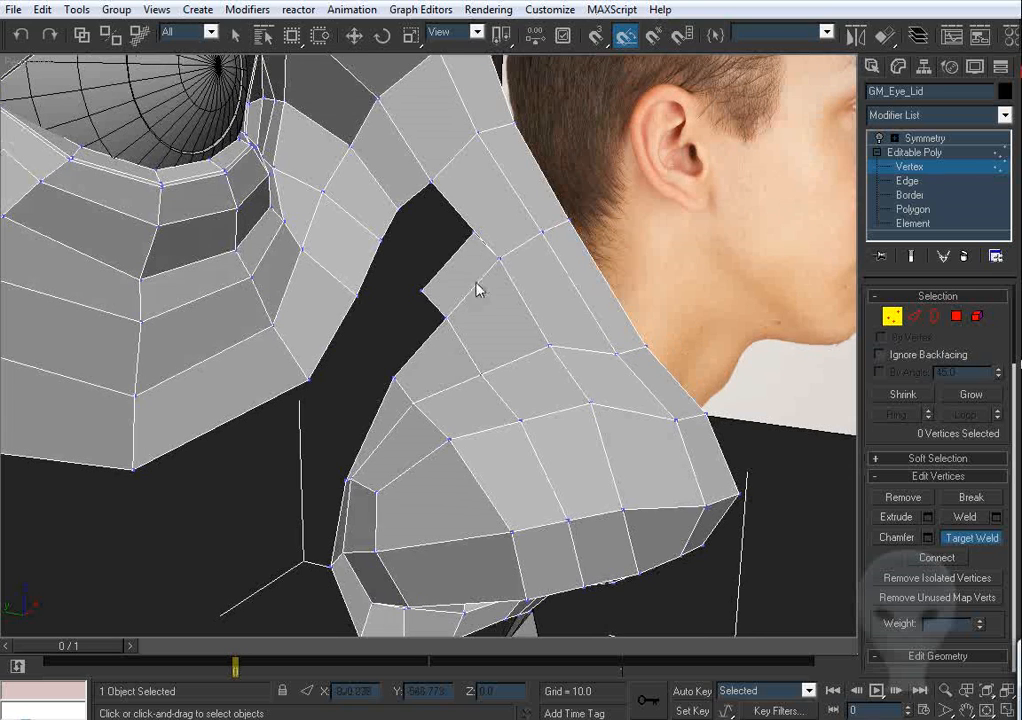
{"action": "left_click", "coordinate": [434, 185]}
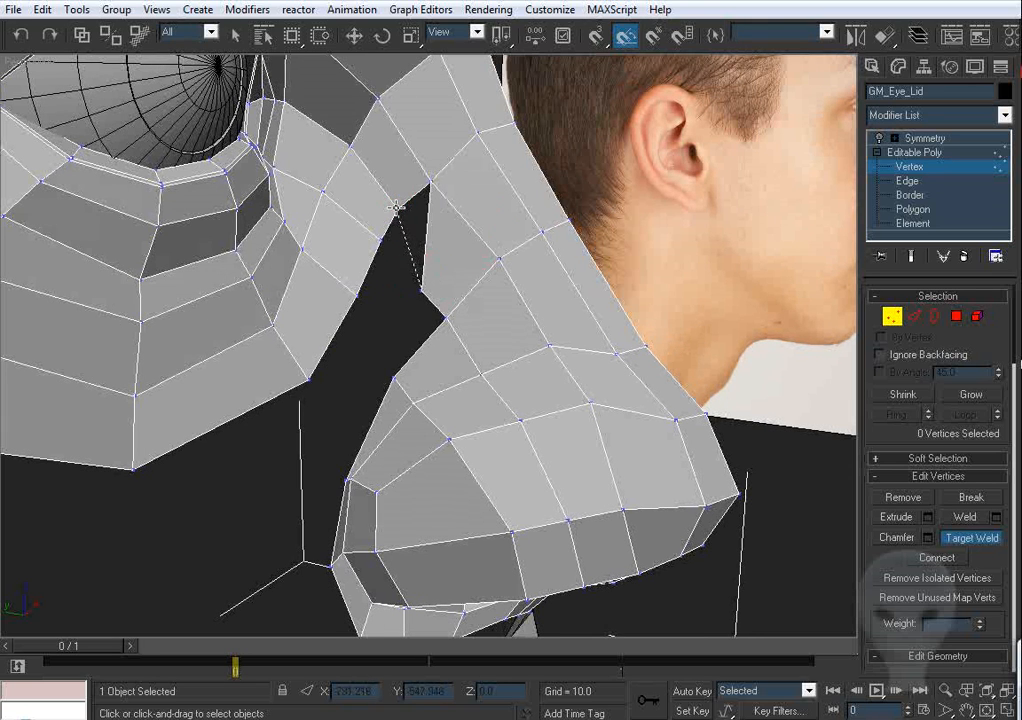
{"action": "left_click", "coordinate": [396, 208]}
{"action": "right_click", "coordinate": [431, 256]}
{"action": "middle_click_drag", "start_coordinate": [431, 256], "coordinate": [392, 182], "text": "alt"}
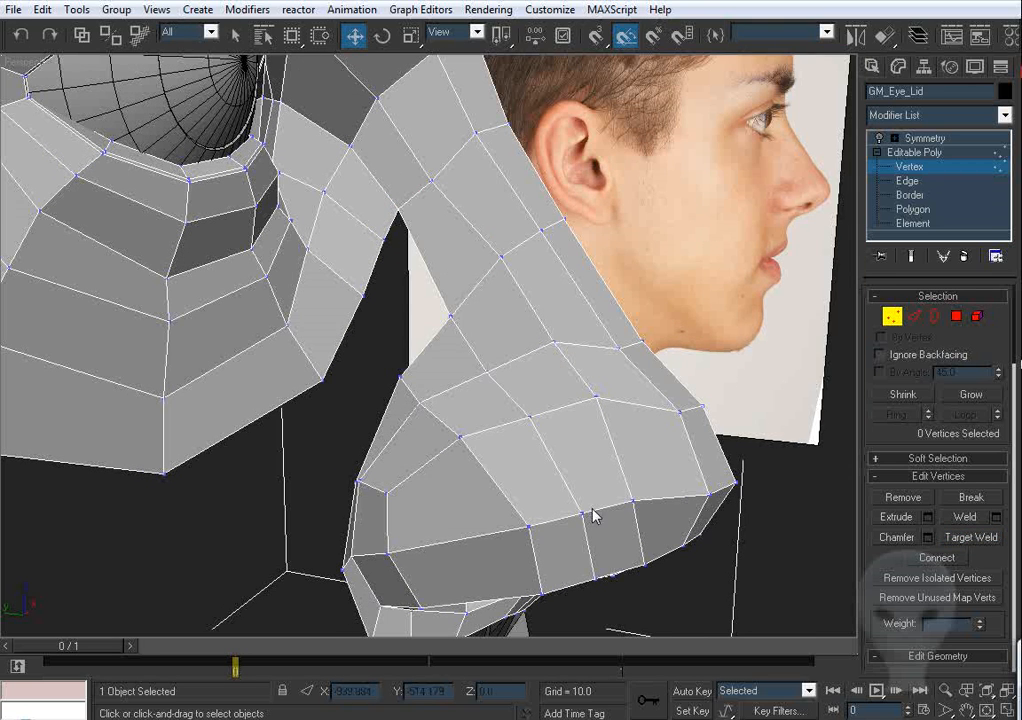
Step: Shift the nose-side vertex at the gap forward and move the adjoining row of bridge vertices down along the profile in side view
{"action": "middle_click_drag", "start_coordinate": [593, 515], "coordinate": [517, 307], "text": "alt"}
{"action": "left_click", "coordinate": [456, 319]}
{"action": "scroll", "coordinate": [458, 321], "scroll_direction": "up", "scroll_amount": 6}
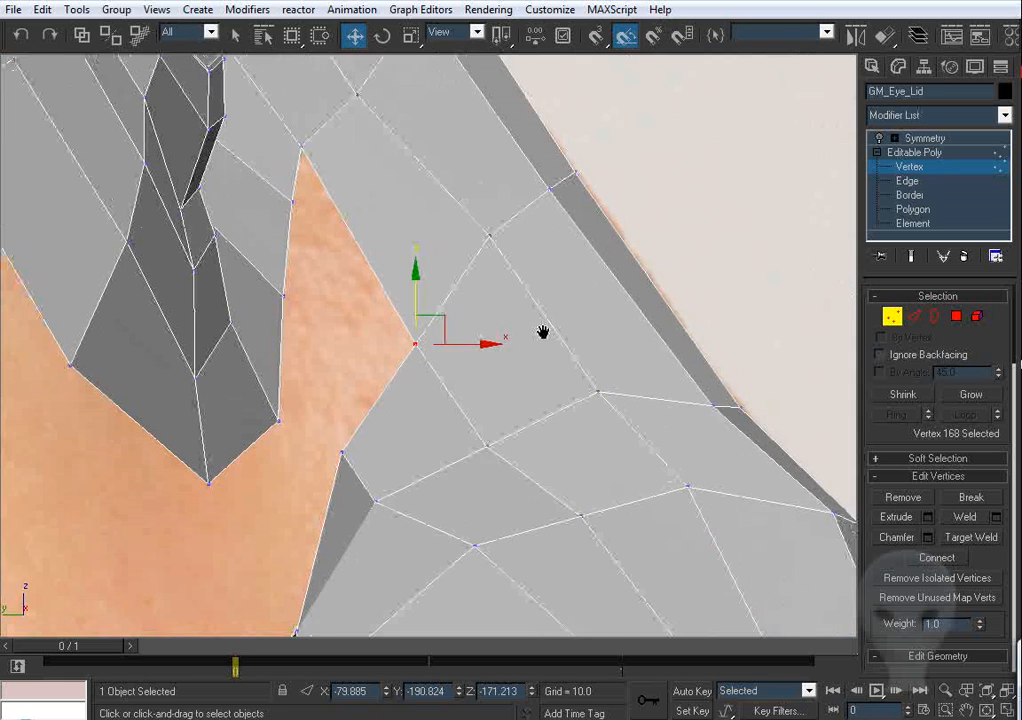
{"action": "left_click_drag", "start_coordinate": [385, 306], "coordinate": [404, 305]}
{"action": "left_click", "coordinate": [447, 232]}
{"action": "middle_click_drag", "start_coordinate": [447, 232], "coordinate": [400, 346]}
{"action": "left_click_drag", "start_coordinate": [515, 247], "coordinate": [528, 239]}
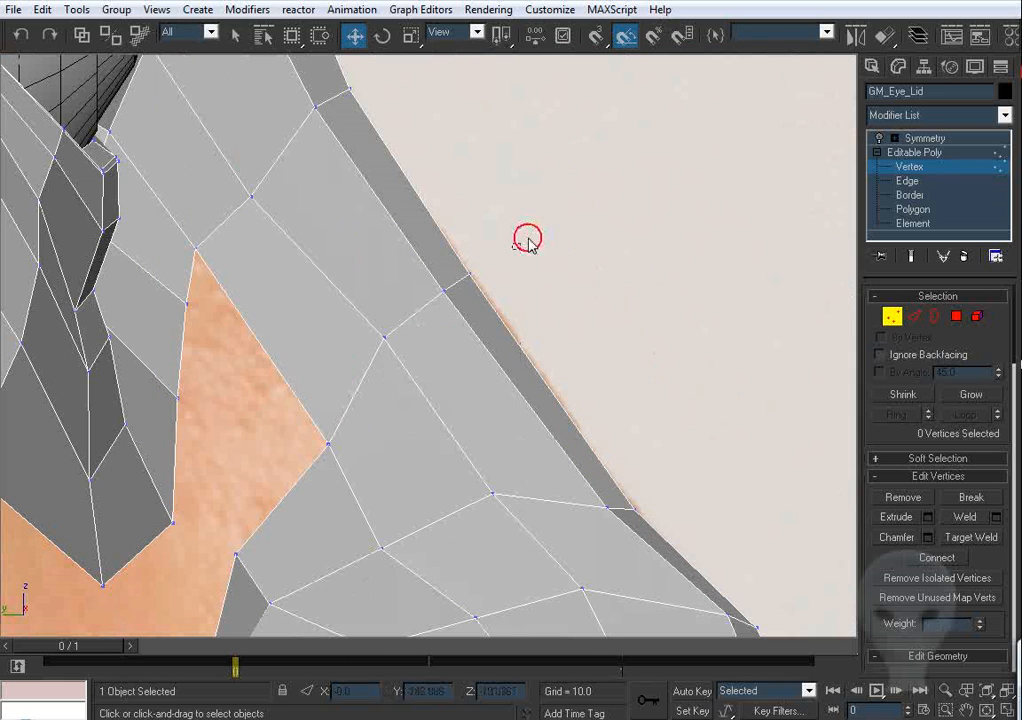
{"action": "left_click_drag", "start_coordinate": [463, 287], "coordinate": [495, 322]}
Step: Nudge the vertices of the next row down on the nose side to even out the polygons in side view
{"action": "middle_click_drag", "start_coordinate": [466, 604], "coordinate": [501, 452]}
{"action": "left_click", "coordinate": [417, 396]}
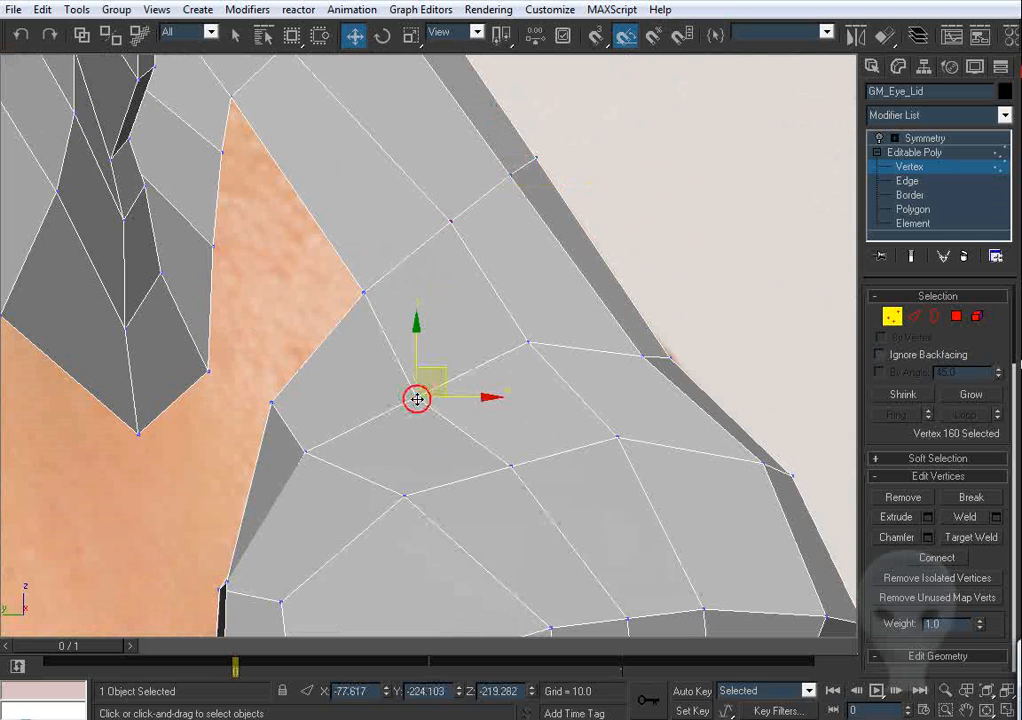
{"action": "left_click_drag", "start_coordinate": [417, 396], "coordinate": [422, 386]}
{"action": "middle_click_drag", "start_coordinate": [712, 386], "coordinate": [598, 381]}
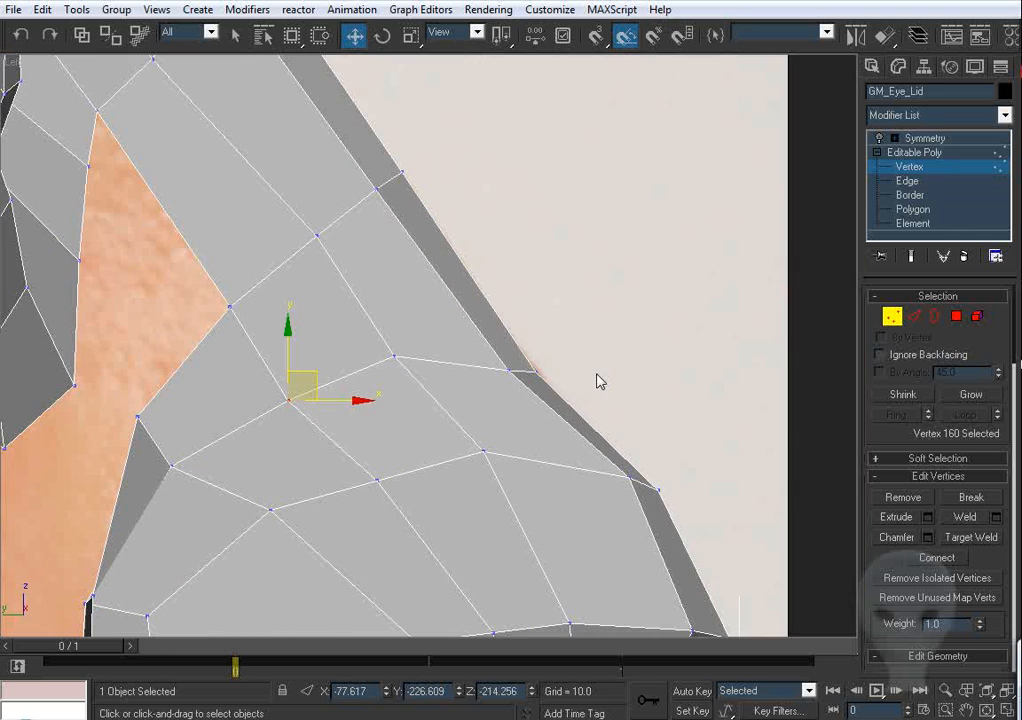
{"action": "left_click_drag", "start_coordinate": [491, 397], "coordinate": [491, 392]}
Step: In front view, move the eye mesh's lower border vertex near the nose and the vertex above it slightly down and outward
{"action": "middle_click_drag", "start_coordinate": [230, 306], "coordinate": [450, 468]}
{"action": "left_click", "coordinate": [403, 377]}
{"action": "key", "text": "f"}
{"action": "key", "text": "z"}
{"action": "left_click", "coordinate": [443, 361]}
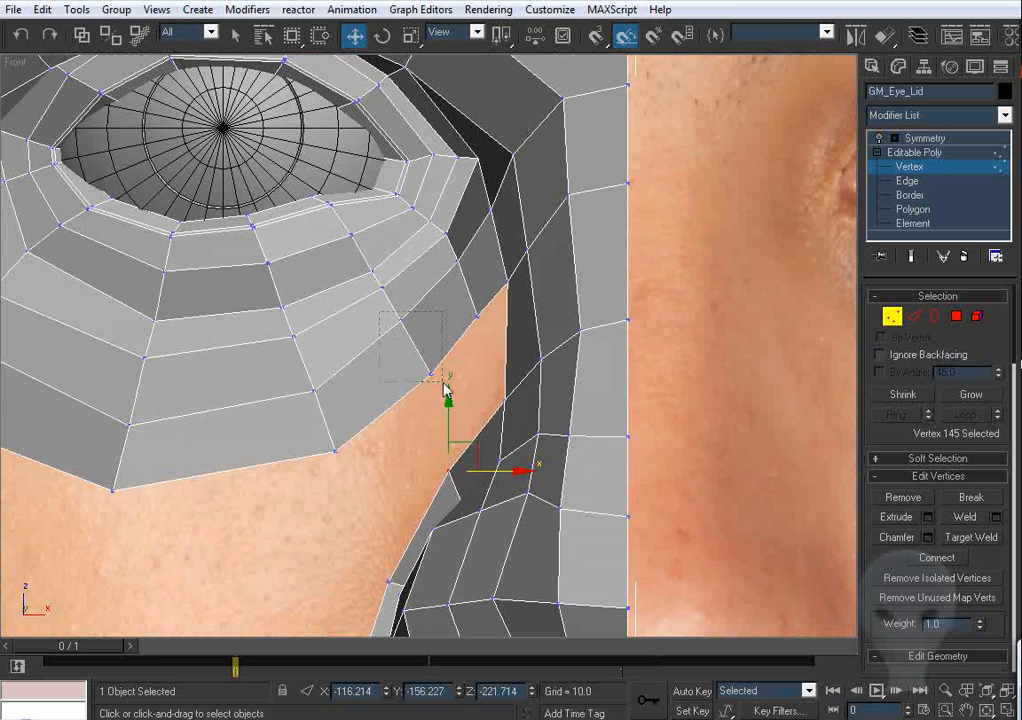
{"action": "left_click_drag", "start_coordinate": [443, 383], "coordinate": [443, 383]}
{"action": "left_click_drag", "start_coordinate": [441, 339], "coordinate": [436, 354]}
{"action": "left_click", "coordinate": [355, 400]}
Step: Lower the next cheek border vertex and the vertex above it, and pull the neighbouring border vertex down and outward
{"action": "middle_click_drag", "start_coordinate": [349, 434], "coordinate": [411, 384]}
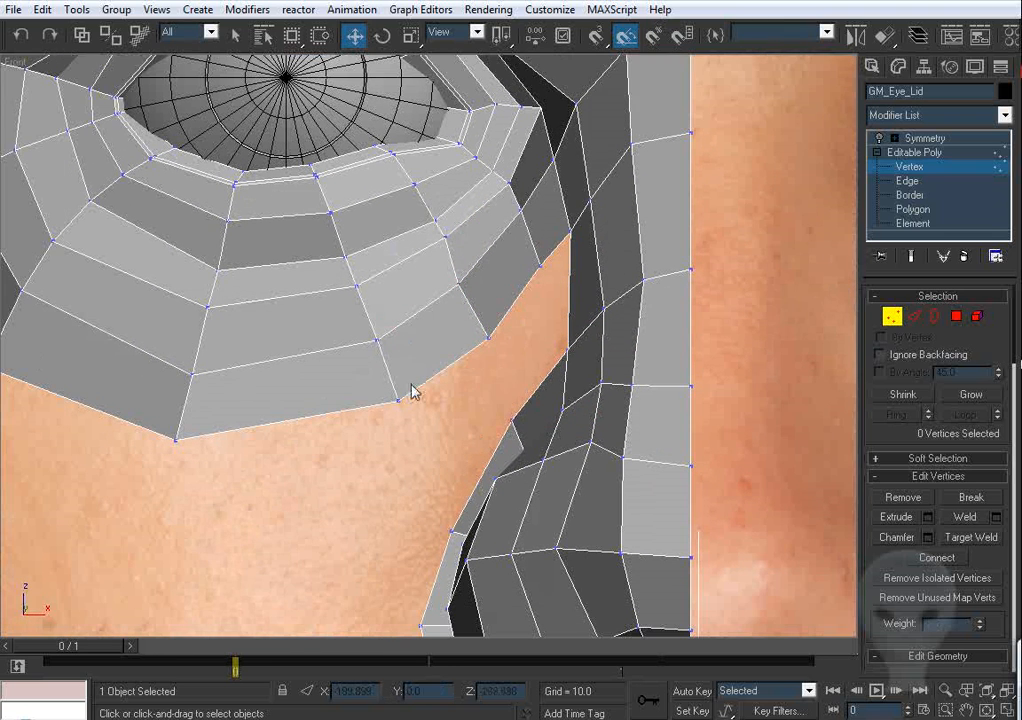
{"action": "left_click_drag", "start_coordinate": [396, 401], "coordinate": [386, 414]}
{"action": "left_click_drag", "start_coordinate": [379, 338], "coordinate": [378, 349]}
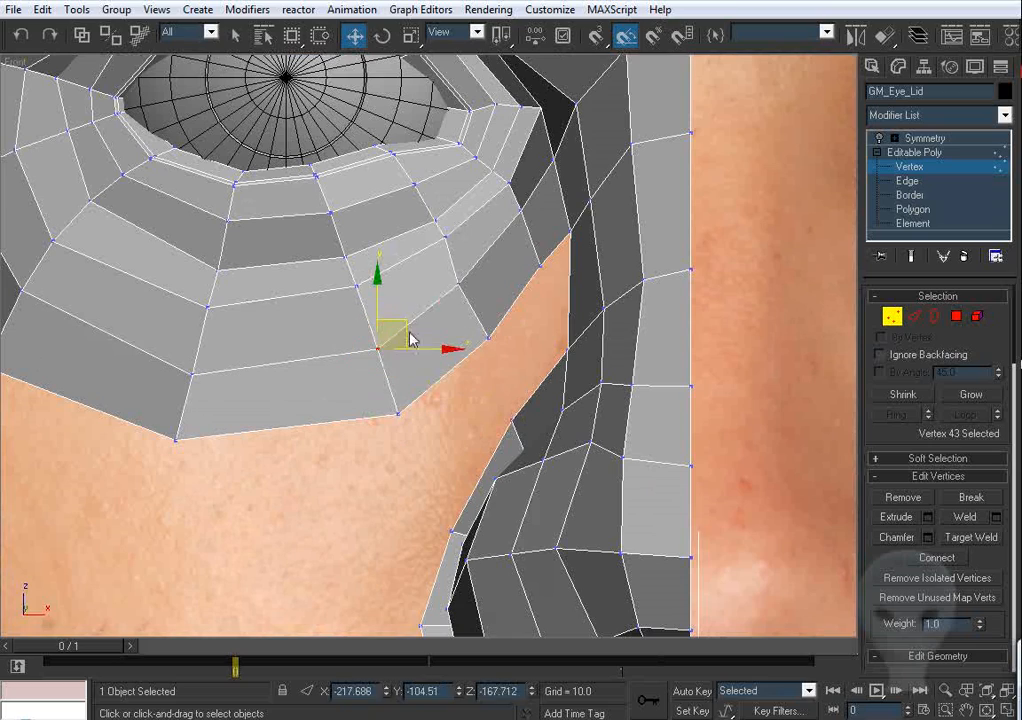
{"action": "left_click", "coordinate": [491, 351]}
{"action": "left_click_drag", "start_coordinate": [488, 338], "coordinate": [478, 350]}
{"action": "left_click", "coordinate": [442, 328]}
Step: In perspective, select the border vertex near the top of the eye-nose gap with the vertex above it, and move both down and outward
{"action": "middle_click_drag", "start_coordinate": [438, 327], "coordinate": [402, 373]}
{"action": "scroll", "coordinate": [411, 374], "scroll_direction": "up", "scroll_amount": 2}
{"action": "key", "text": "p"}
{"action": "key", "text": "ctrl+r"}
{"action": "left_click_drag", "start_coordinate": [445, 305], "coordinate": [404, 306]}
{"action": "right_click", "coordinate": [404, 306]}
{"action": "middle_click_drag", "start_coordinate": [377, 235], "coordinate": [350, 298]}
{"action": "scroll", "coordinate": [398, 312], "scroll_direction": "up", "scroll_amount": 3}
{"action": "left_click_drag", "start_coordinate": [322, 165], "coordinate": [399, 302]}
{"action": "left_click", "coordinate": [317, 150], "text": "ctrl"}
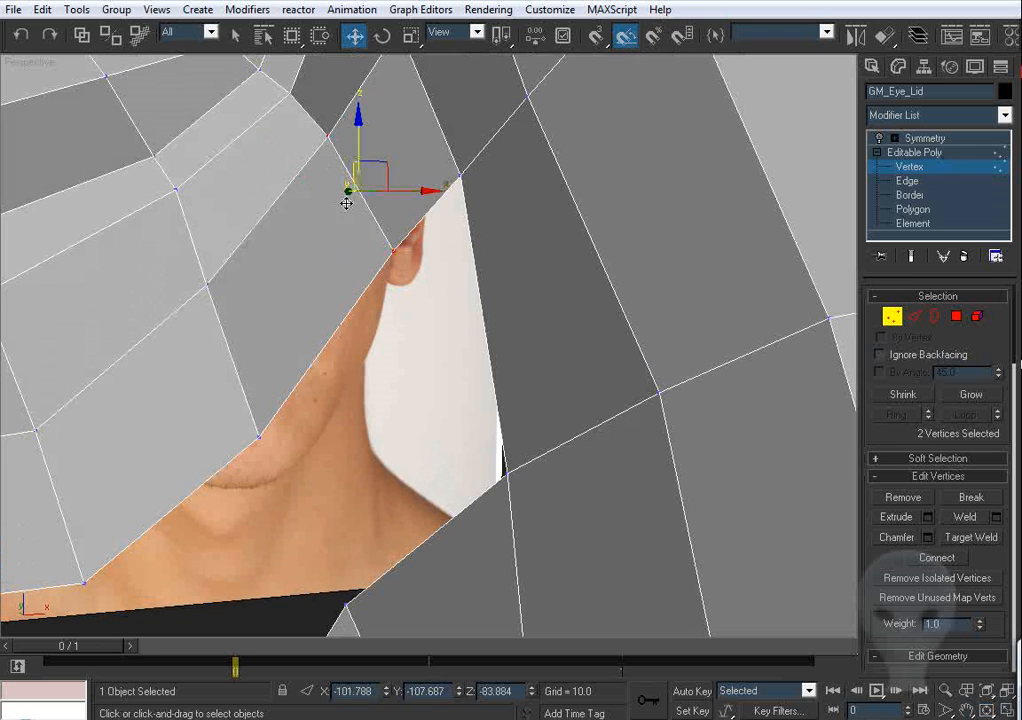
{"action": "left_click_drag", "start_coordinate": [355, 144], "coordinate": [351, 168]}
{"action": "left_click_drag", "start_coordinate": [409, 216], "coordinate": [397, 216]}
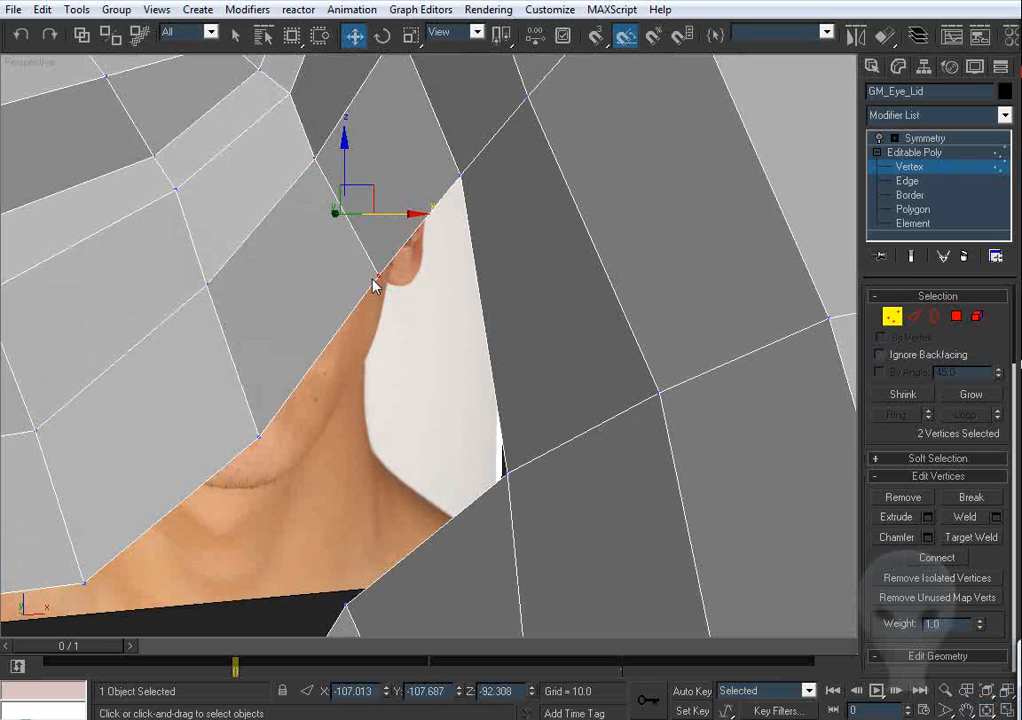
Step: Adjust the height and depth of the single border vertex just below the top of the eye-nose gap
{"action": "middle_click_drag", "start_coordinate": [372, 281], "coordinate": [396, 328], "text": "alt"}
{"action": "left_click", "coordinate": [445, 292]}
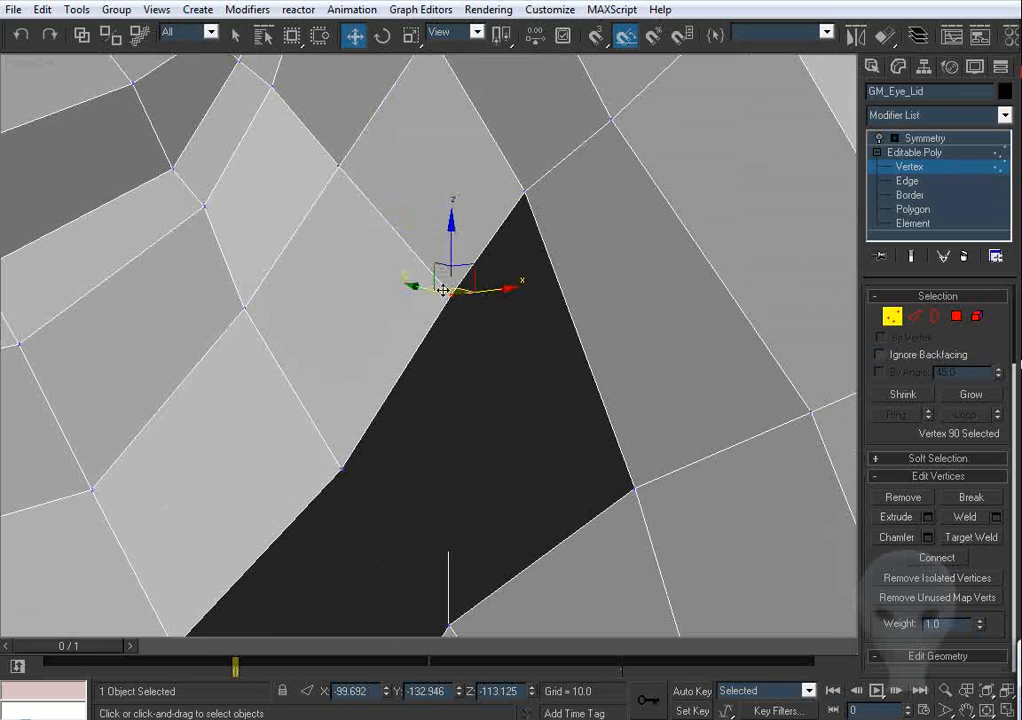
{"action": "left_click_drag", "start_coordinate": [452, 252], "coordinate": [452, 283]}
{"action": "middle_click_drag", "start_coordinate": [474, 319], "coordinate": [422, 330], "text": "alt"}
{"action": "left_click_drag", "start_coordinate": [424, 317], "coordinate": [398, 319]}
Step: Reposition the remaining cheek border vertices beside the nose to smooth the eye mesh's lower inner outline
{"action": "scroll", "coordinate": [416, 326], "scroll_direction": "down", "scroll_amount": 5}
{"action": "middle_click_drag", "start_coordinate": [416, 326], "coordinate": [379, 372], "text": "alt"}
{"action": "scroll", "coordinate": [430, 365], "scroll_direction": "up", "scroll_amount": 5}
{"action": "left_click", "coordinate": [447, 416]}
{"action": "left_click_drag", "start_coordinate": [379, 372], "coordinate": [374, 372]}
{"action": "middle_click_drag", "start_coordinate": [374, 372], "coordinate": [486, 392], "text": "alt"}
{"action": "scroll", "coordinate": [441, 389], "scroll_direction": "down", "scroll_amount": 3}
{"action": "left_click", "coordinate": [463, 333]}
{"action": "middle_click_drag", "start_coordinate": [463, 333], "coordinate": [371, 322], "text": "alt"}
{"action": "left_click", "coordinate": [304, 306]}
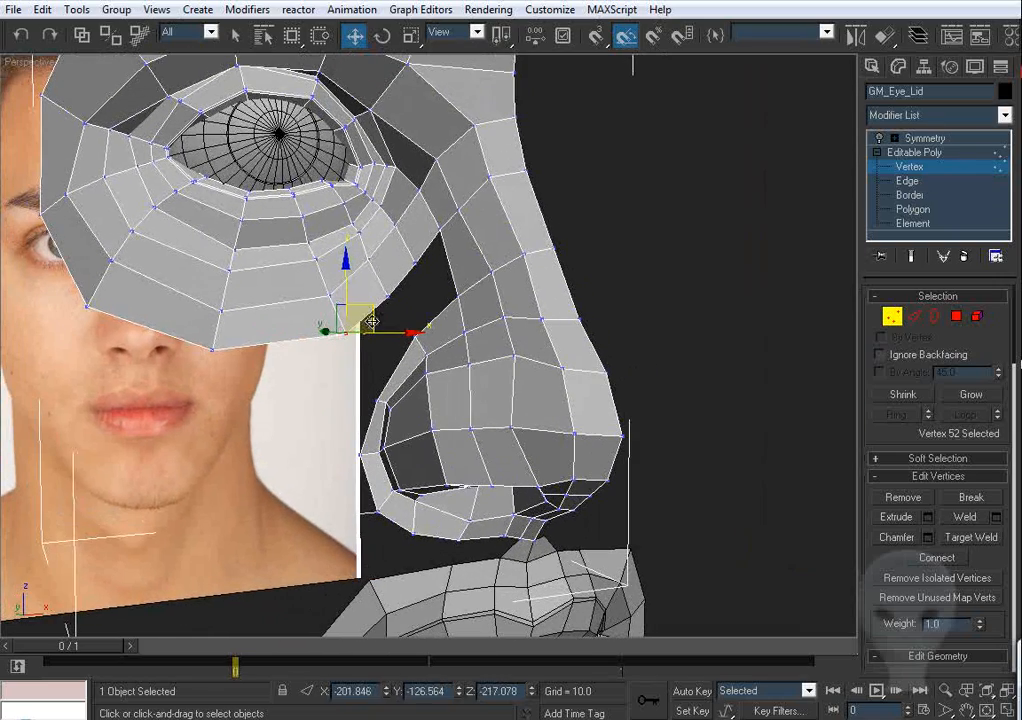
{"action": "left_click_drag", "start_coordinate": [372, 322], "coordinate": [368, 323]}
Step: Delete the polygons of the mouth mesh across the face centre line, keeping the half beneath the half nose
{"action": "middle_click_drag", "start_coordinate": [485, 378], "coordinate": [497, 370], "text": "alt"}
{"action": "middle_click_drag", "start_coordinate": [604, 490], "coordinate": [492, 322]}
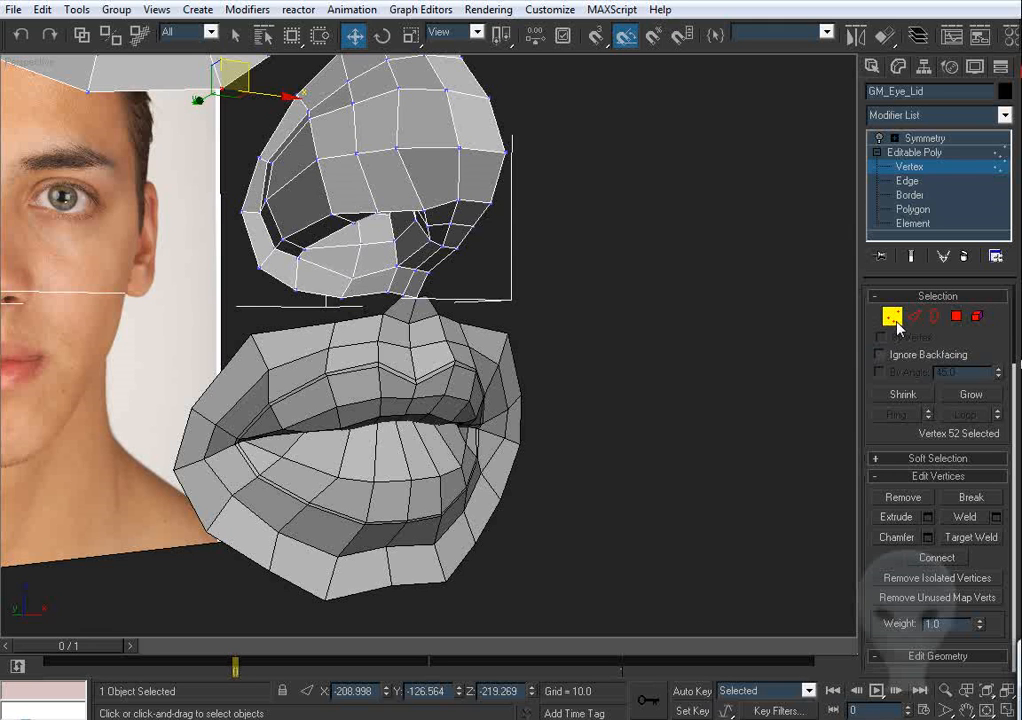
{"action": "left_click", "coordinate": [896, 320]}
{"action": "left_click", "coordinate": [518, 348]}
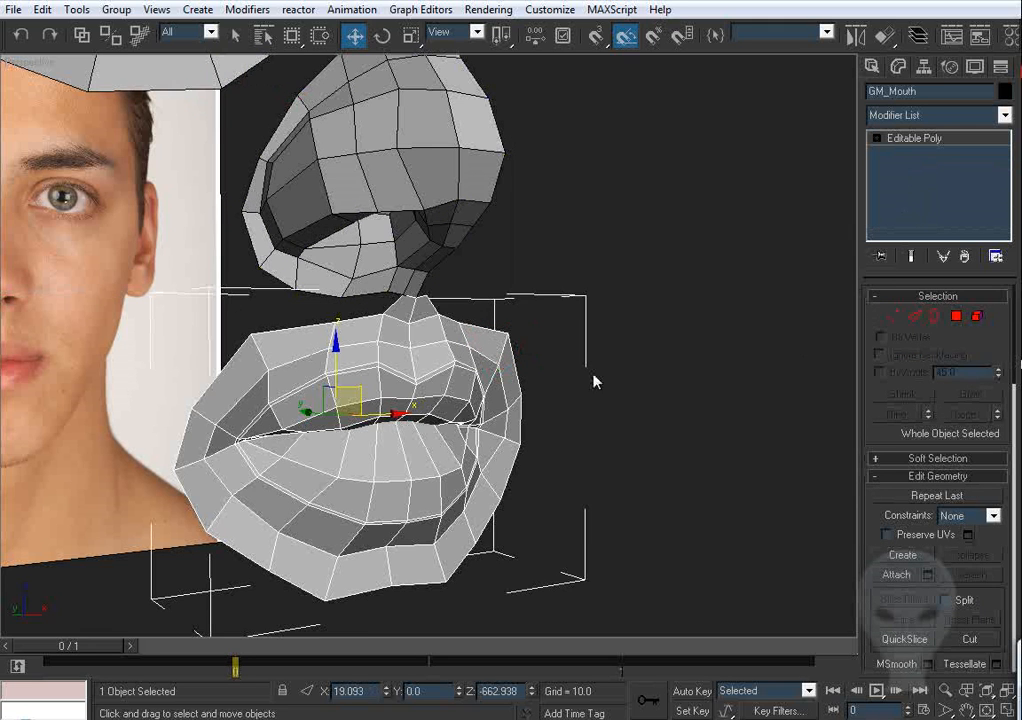
{"action": "middle_click_drag", "start_coordinate": [593, 381], "coordinate": [604, 344]}
{"action": "left_click", "coordinate": [957, 315]}
{"action": "key", "text": "f"}
{"action": "key", "text": "z"}
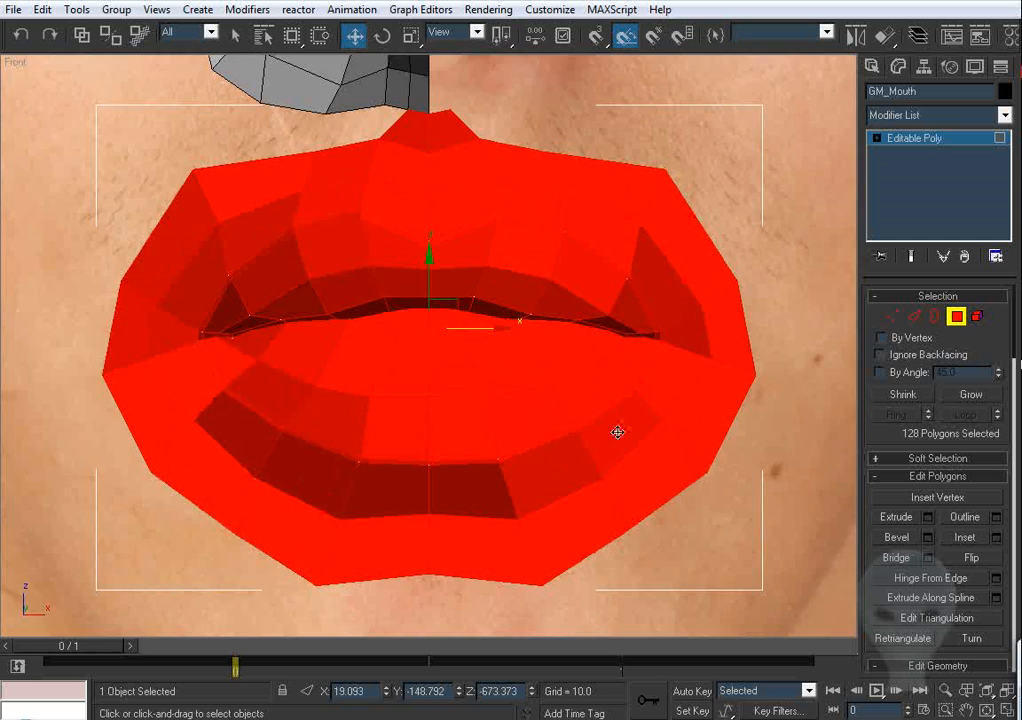
{"action": "scroll", "coordinate": [607, 410], "scroll_direction": "down", "scroll_amount": 6}
{"action": "left_click", "coordinate": [595, 383]}
{"action": "scroll", "coordinate": [578, 310], "scroll_direction": "up", "scroll_amount": 3}
{"action": "middle_click_drag", "start_coordinate": [612, 200], "coordinate": [595, 230]}
{"action": "left_click_drag", "start_coordinate": [655, 165], "coordinate": [510, 410]}
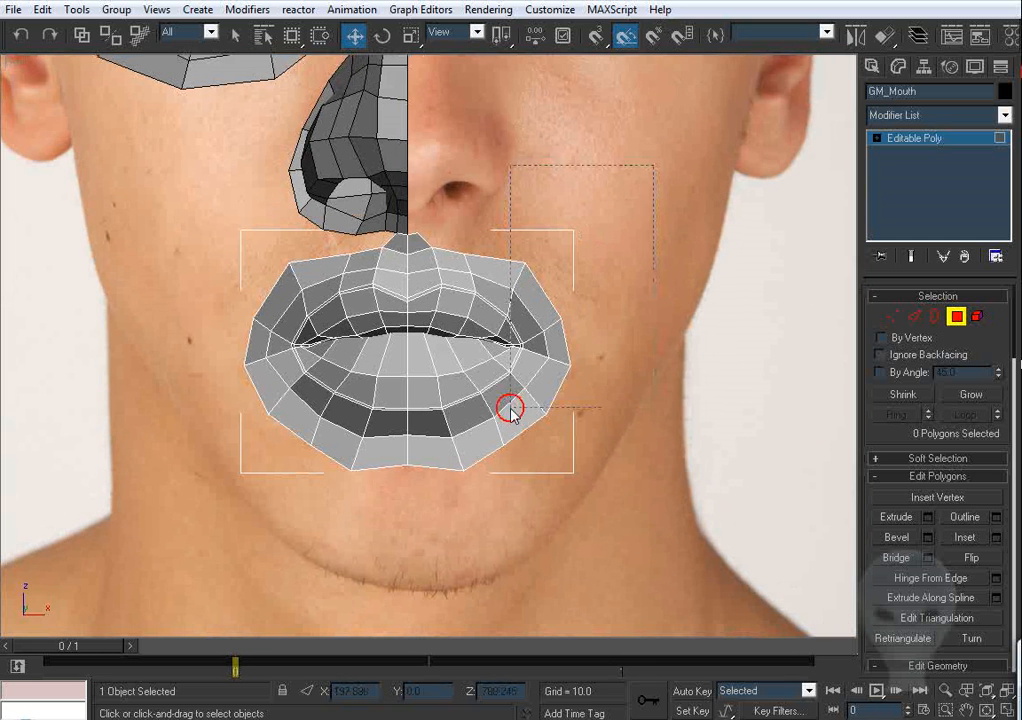
{"action": "left_click_drag", "start_coordinate": [418, 541], "coordinate": [416, 541]}
{"action": "key", "text": "Delete"}
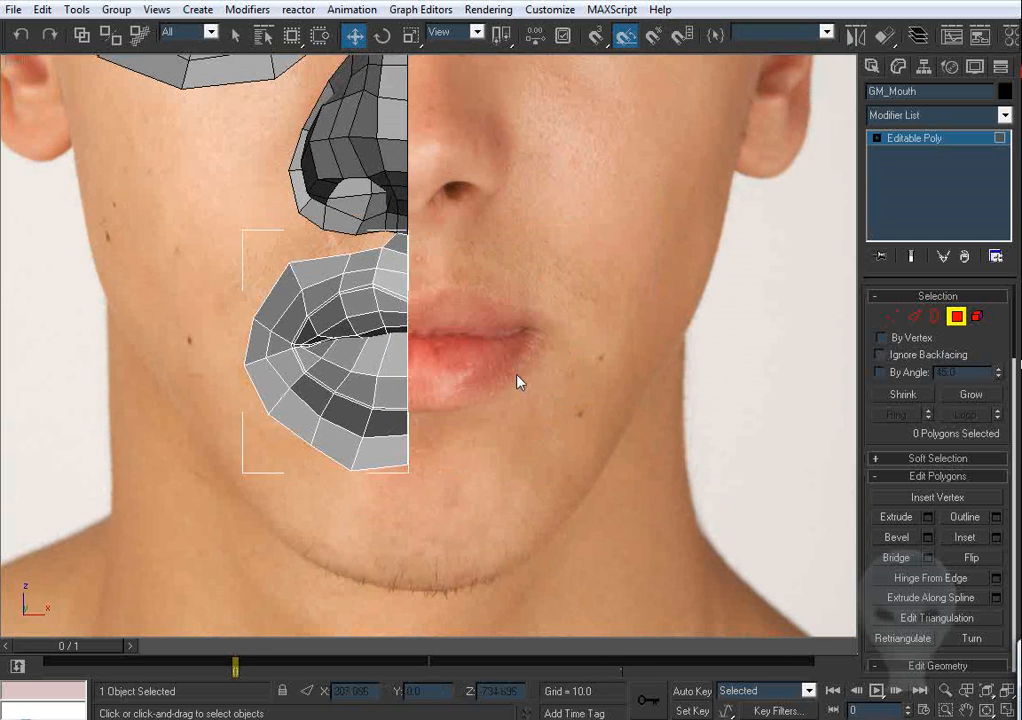
Step: Delete the small polygon at the top centre of the mouth mesh, directly beneath the nose base
{"action": "middle_click_drag", "start_coordinate": [520, 381], "coordinate": [530, 427]}
{"action": "key", "text": "p"}
{"action": "key", "text": "ctrl+r"}
{"action": "left_click_drag", "start_coordinate": [385, 330], "coordinate": [463, 390]}
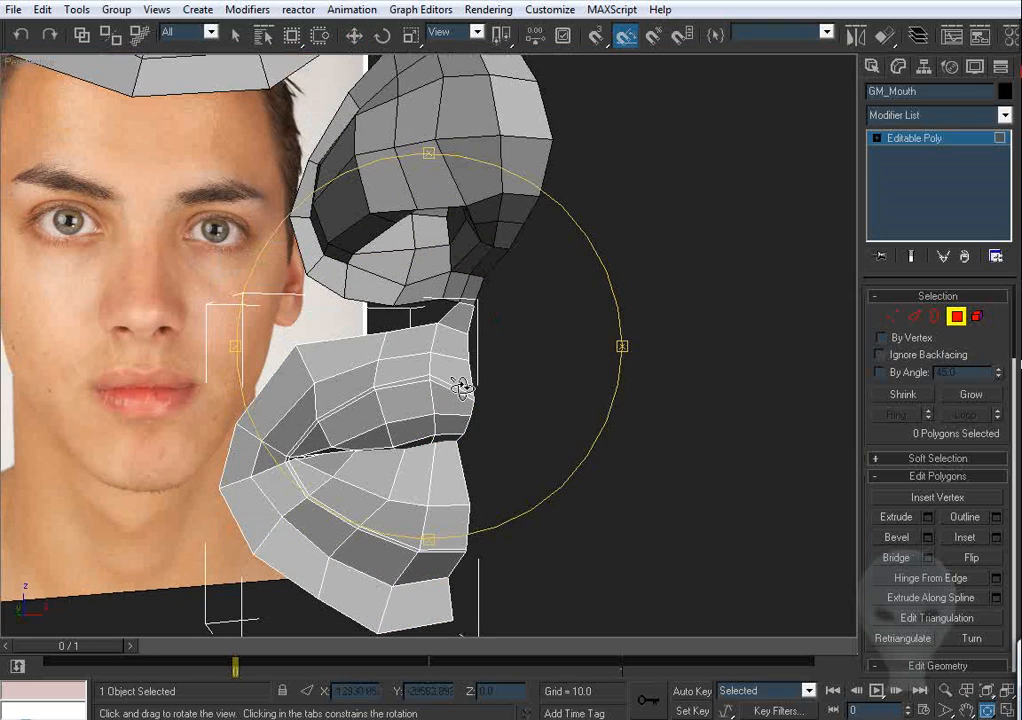
{"action": "right_click", "coordinate": [603, 323]}
{"action": "left_click", "coordinate": [955, 316]}
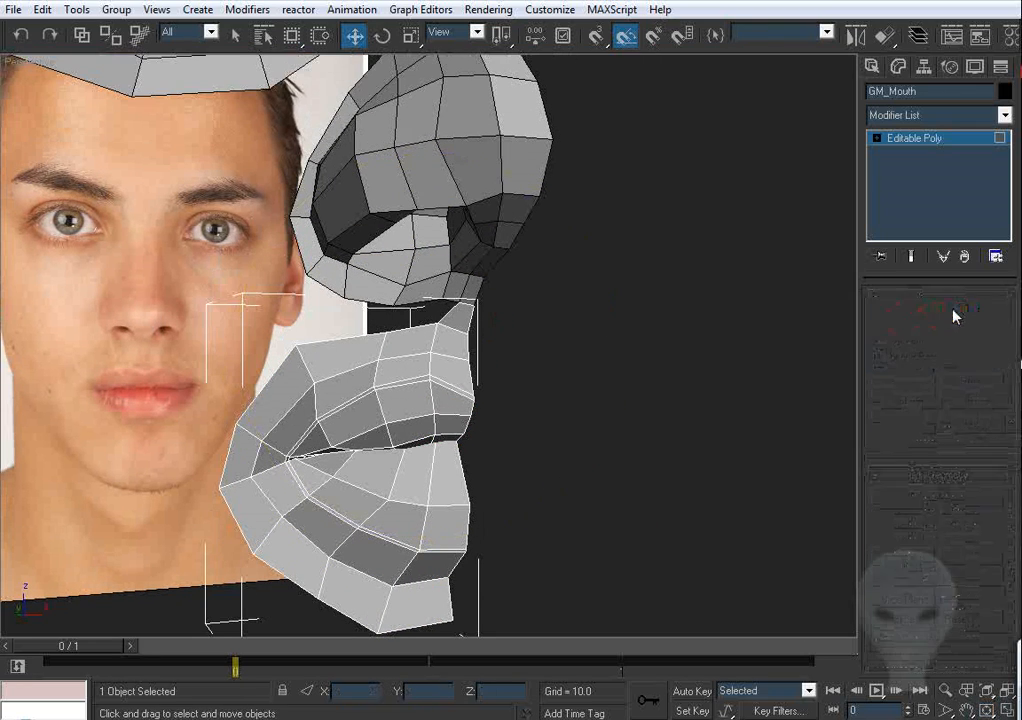
{"action": "left_click", "coordinate": [546, 154]}
{"action": "scroll", "coordinate": [563, 319], "scroll_direction": "up", "scroll_amount": 3}
{"action": "scroll", "coordinate": [561, 326], "scroll_direction": "up", "scroll_amount": 3}
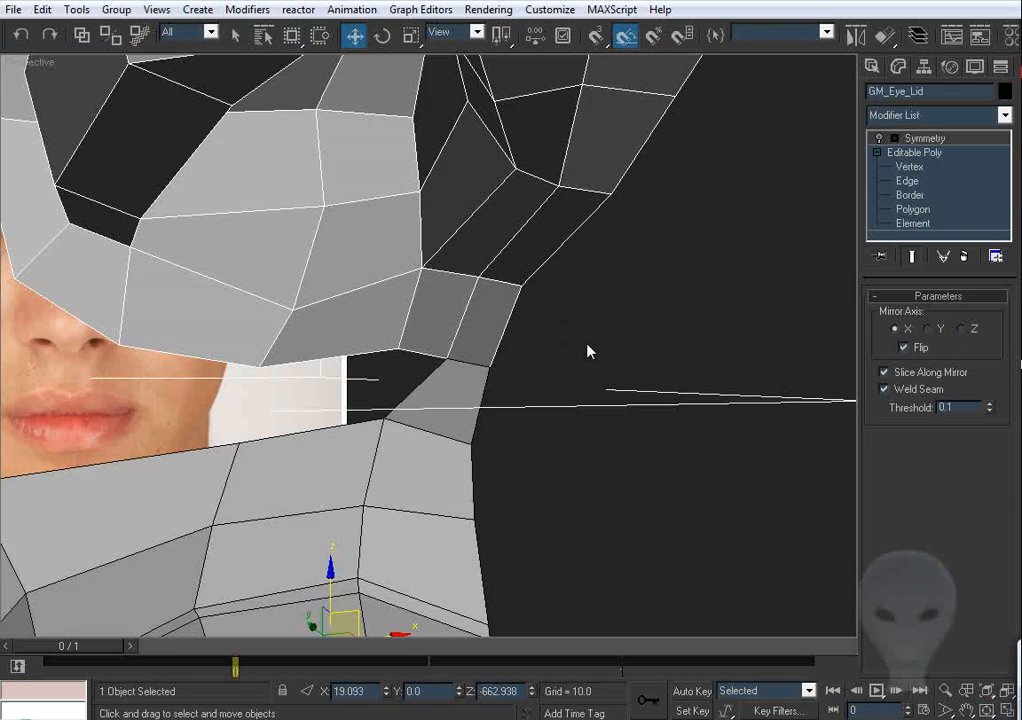
{"action": "middle_click_drag", "start_coordinate": [586, 420], "coordinate": [586, 368]}
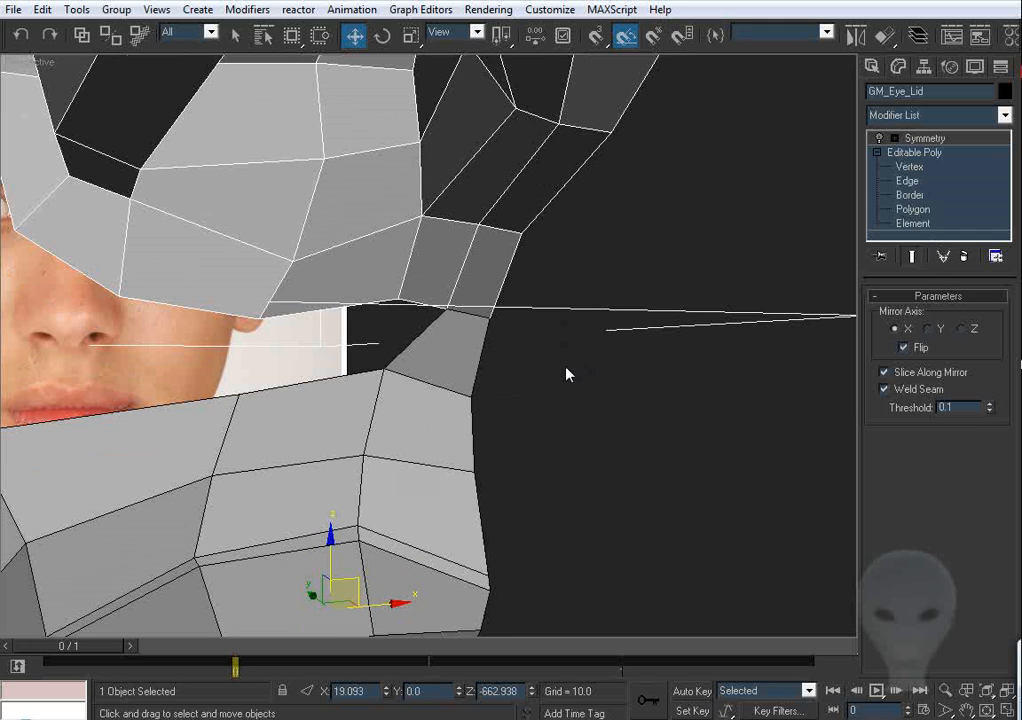
{"action": "left_click", "coordinate": [497, 421]}
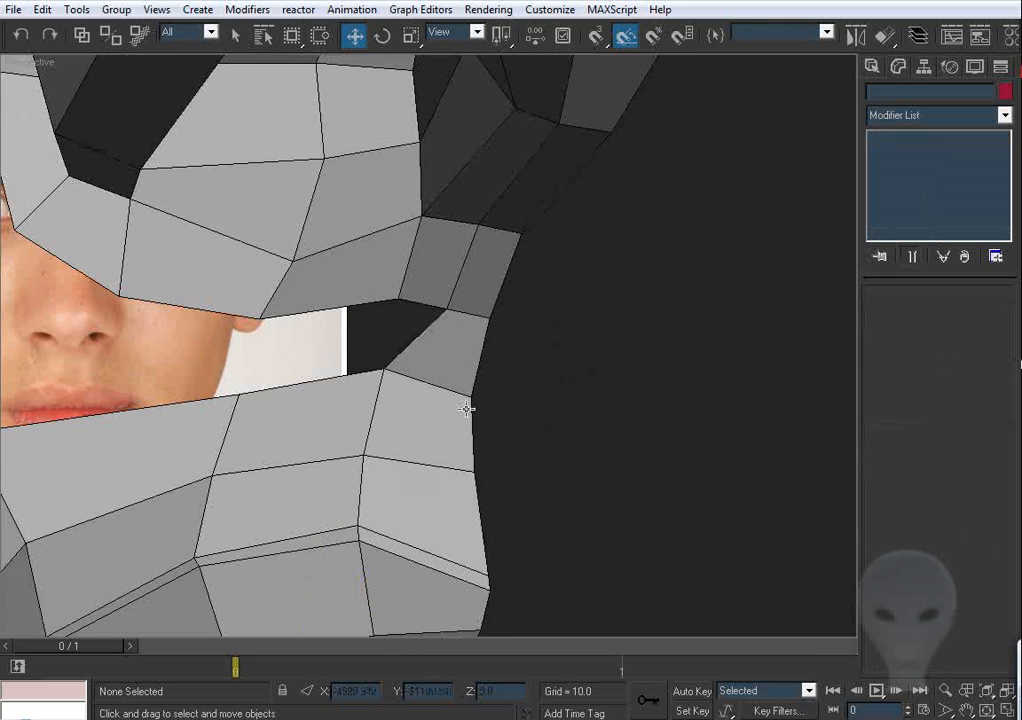
{"action": "left_click", "coordinate": [468, 406]}
{"action": "left_click", "coordinate": [957, 317]}
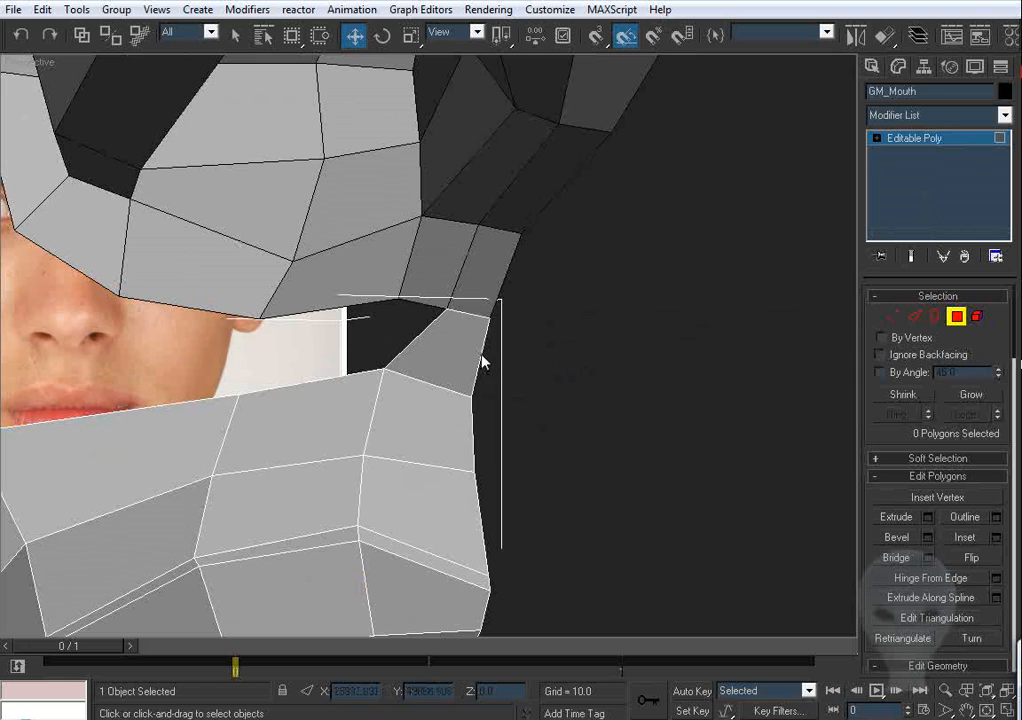
{"action": "left_click", "coordinate": [478, 358]}
{"action": "key", "text": "Delete"}
Step: Attach the half mouth to the eye and nose mesh and turn on its Symmetry modifier
{"action": "middle_click_drag", "start_coordinate": [476, 479], "coordinate": [476, 298]}
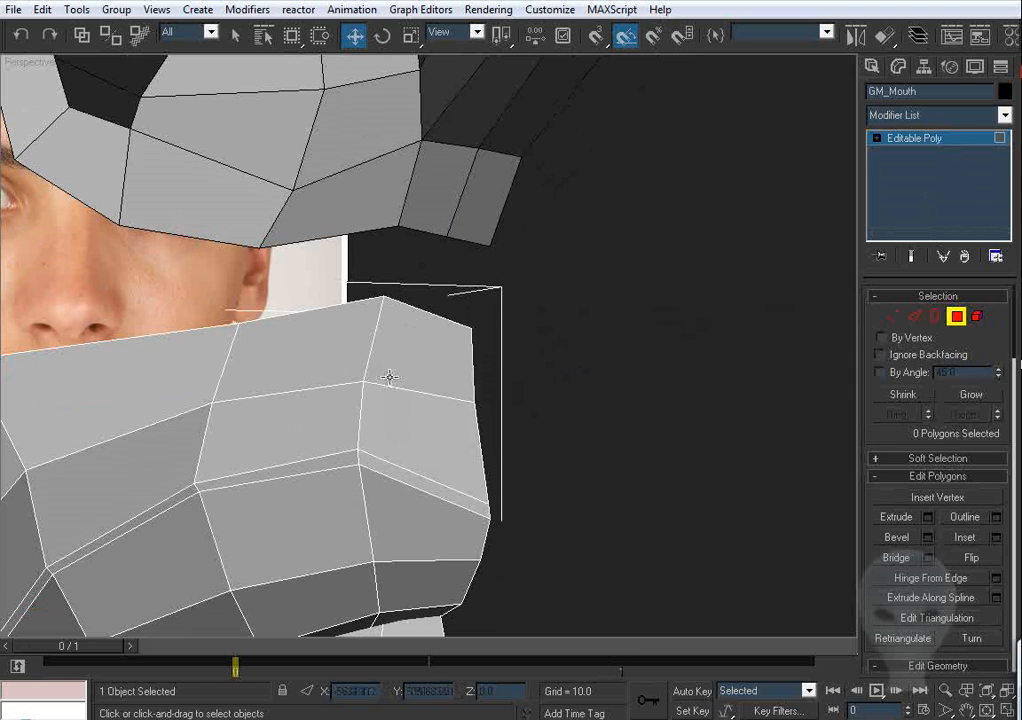
{"action": "middle_click_drag", "start_coordinate": [217, 380], "coordinate": [203, 470]}
{"action": "left_click", "coordinate": [956, 316]}
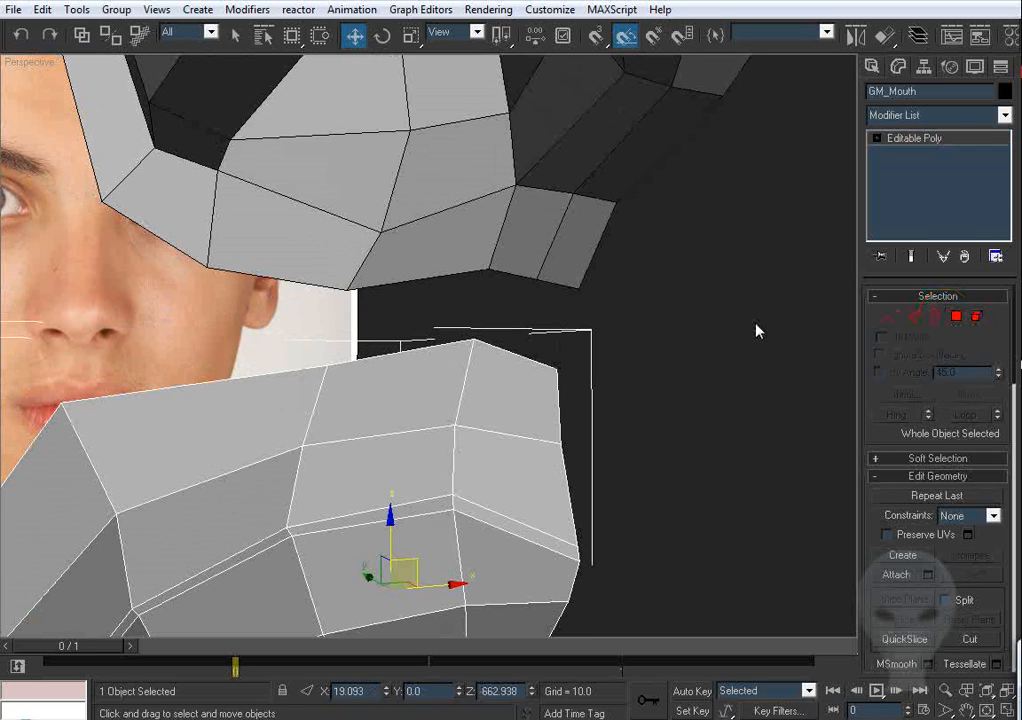
{"action": "left_click", "coordinate": [544, 237]}
{"action": "scroll", "coordinate": [723, 411], "scroll_direction": "down", "scroll_amount": 5}
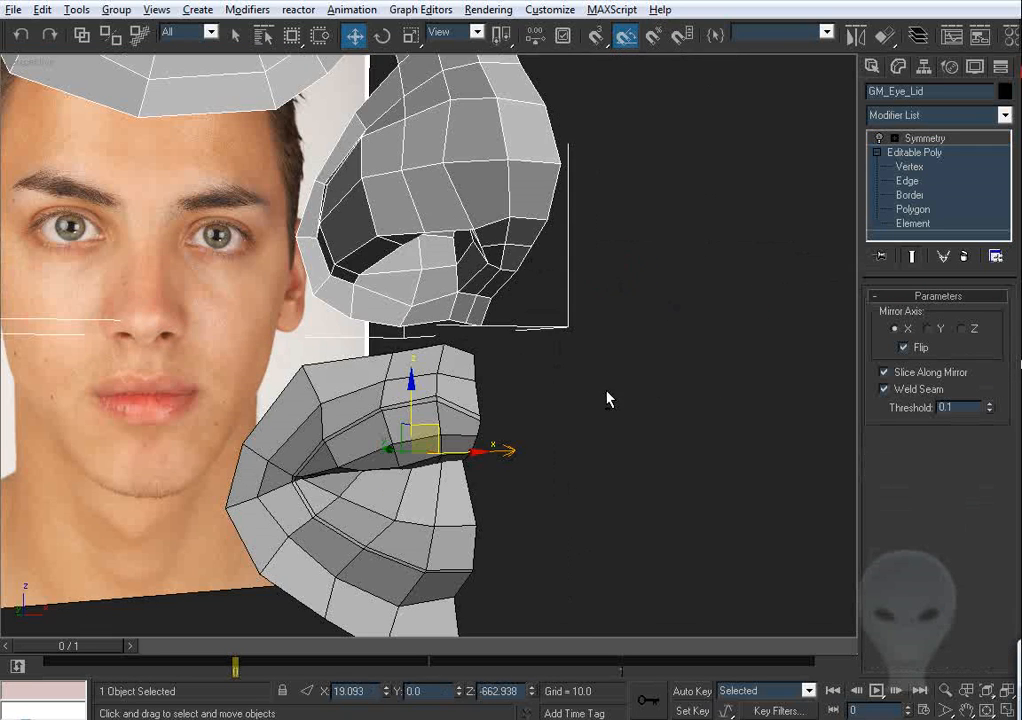
{"action": "mouse_move", "coordinate": [607, 399]}
{"action": "middle_mouse_down", "text": "alt"}
{"action": "mouse_move", "coordinate": [589, 396]}
{"action": "mouse_move", "coordinate": [559, 417]}
{"action": "mouse_move", "coordinate": [615, 406]}
{"action": "middle_mouse_up", "text": "alt"}
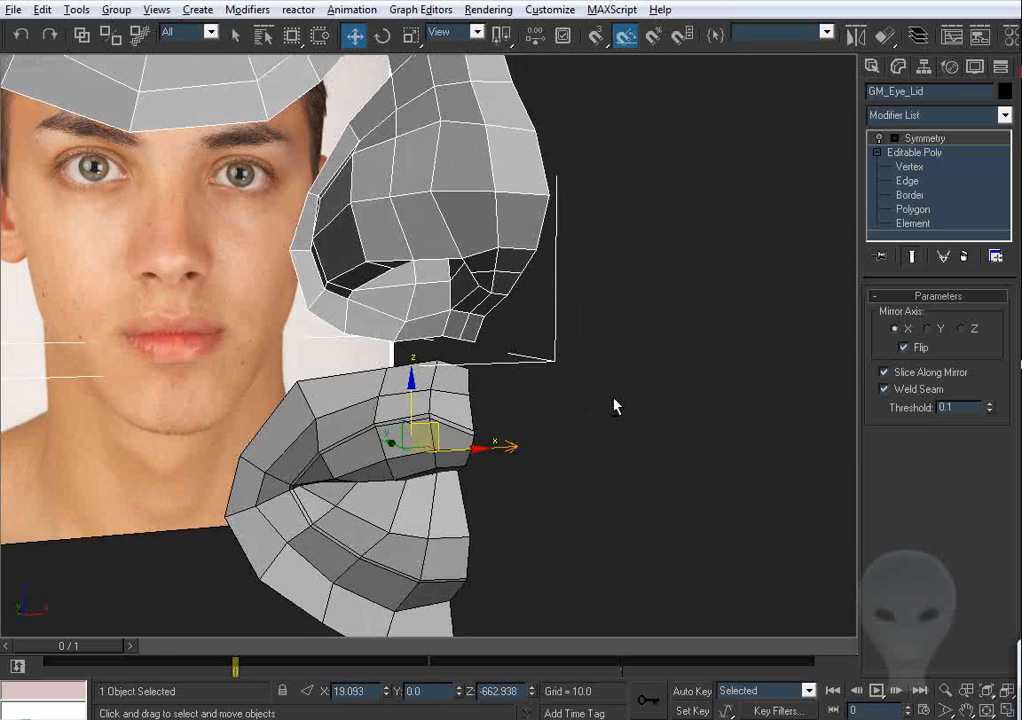
{"action": "left_click", "coordinate": [928, 153]}
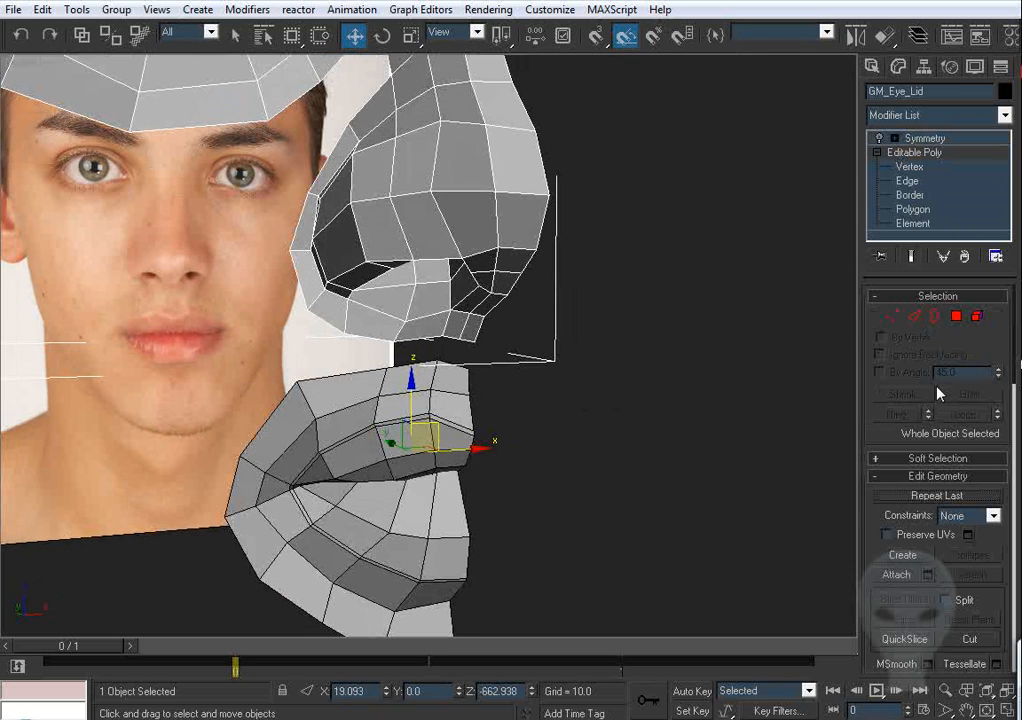
{"action": "left_click", "coordinate": [903, 576]}
{"action": "left_click", "coordinate": [455, 439]}
{"action": "middle_click_drag", "start_coordinate": [690, 392], "coordinate": [718, 389], "text": "alt"}
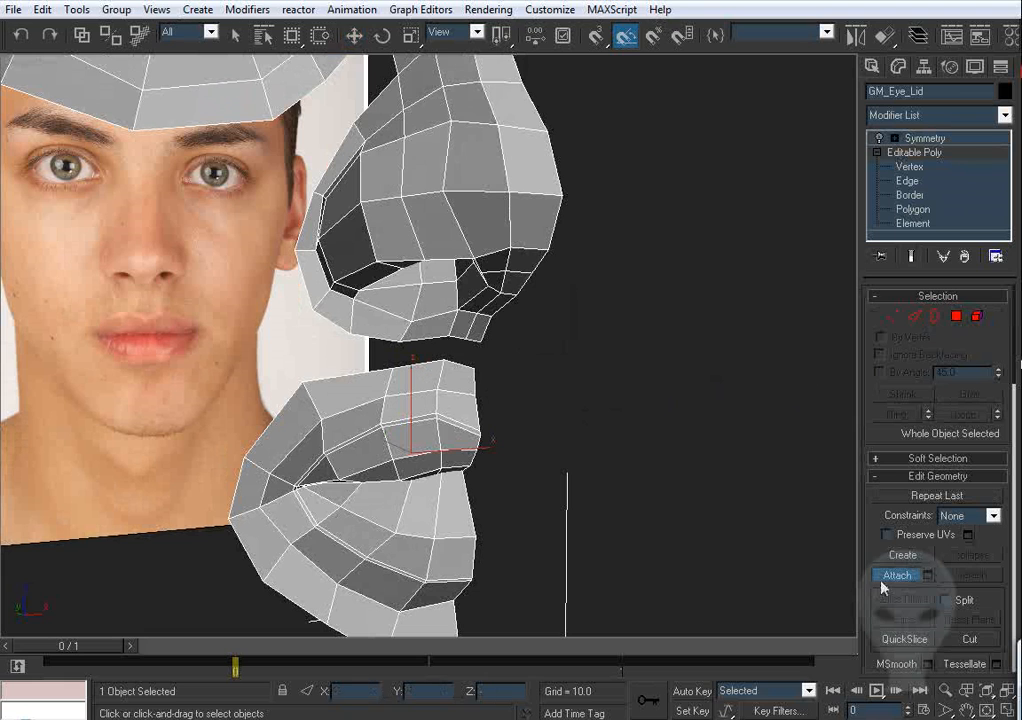
{"action": "key", "text": "w"}
{"action": "left_click", "coordinate": [881, 139]}
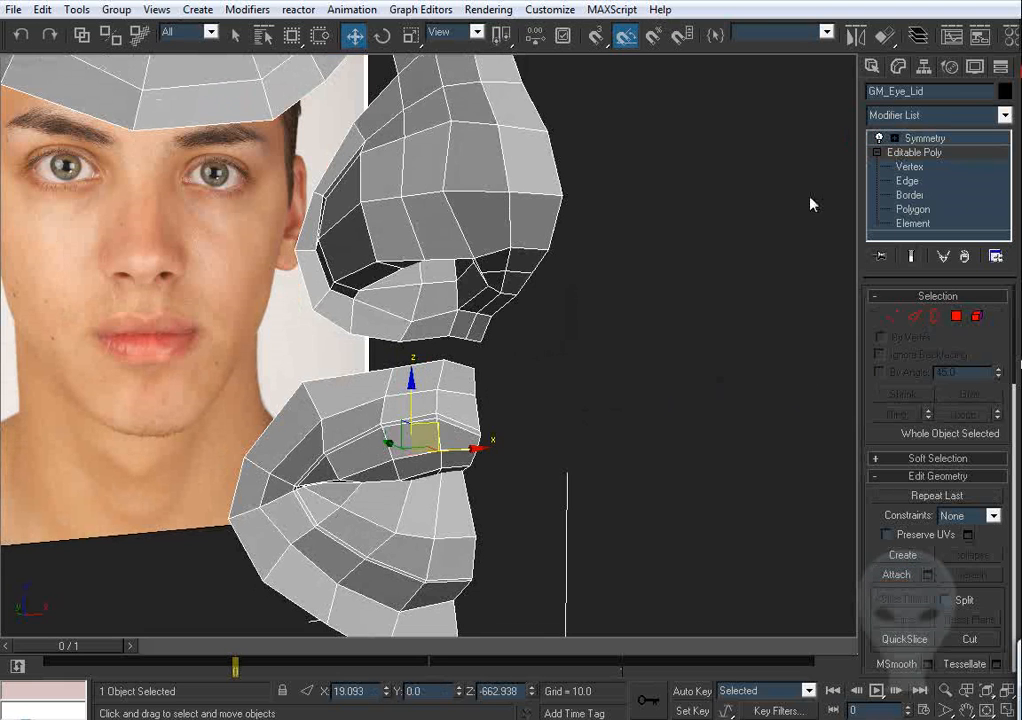
Step: Connect the upper lip's stacked edges between the lip peak and the face centre line with a new edge column
{"action": "left_click", "coordinate": [778, 238]}
{"action": "middle_click_drag", "start_coordinate": [810, 201], "coordinate": [784, 244]}
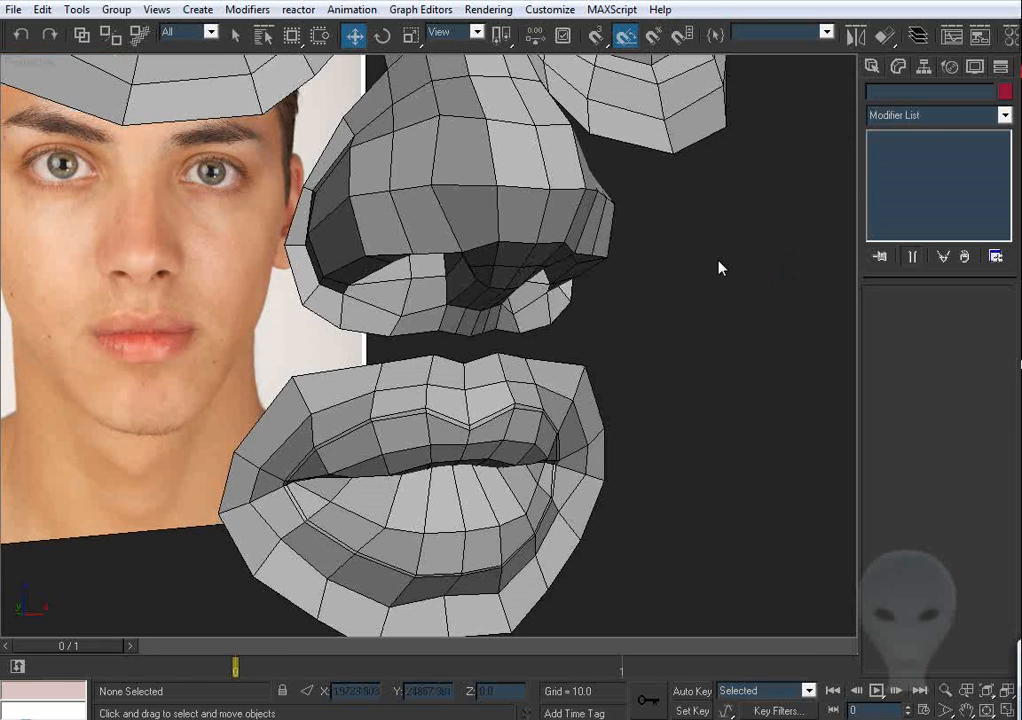
{"action": "left_click", "coordinate": [561, 171]}
{"action": "left_click", "coordinate": [909, 166]}
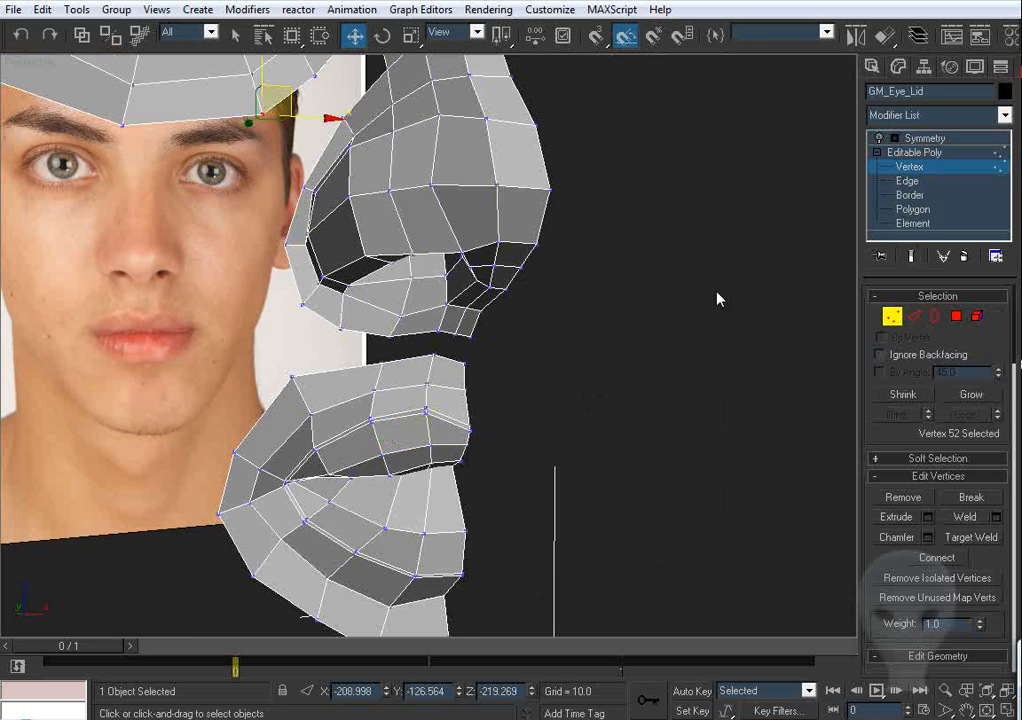
{"action": "scroll", "coordinate": [655, 300], "scroll_direction": "up", "scroll_amount": 5}
{"action": "scroll", "coordinate": [645, 291], "scroll_direction": "down", "scroll_amount": 3}
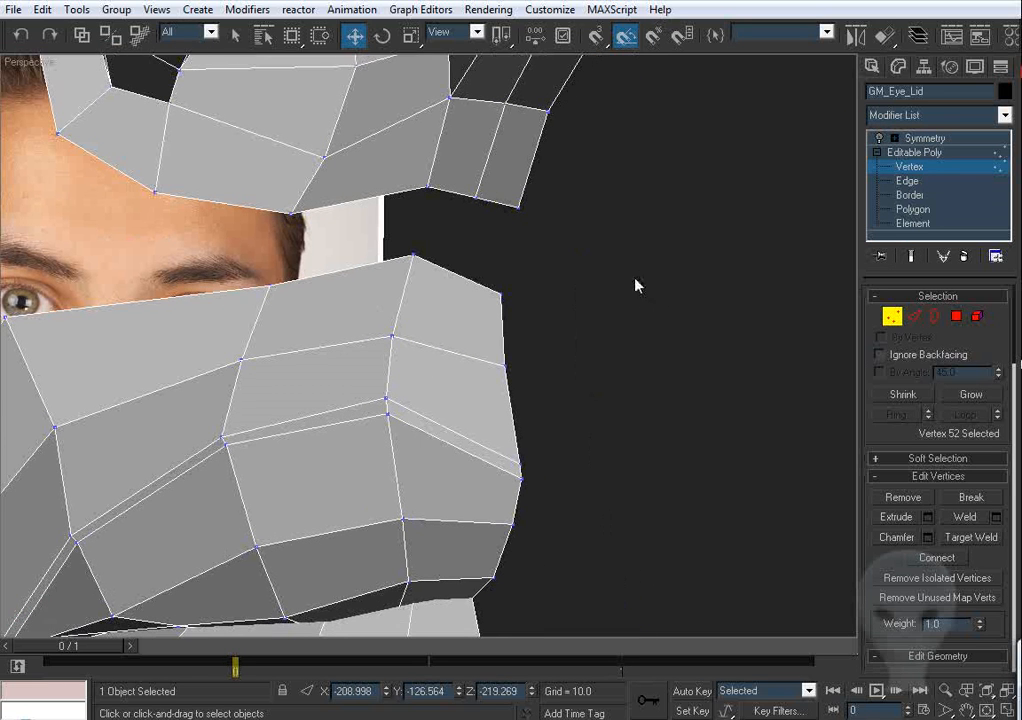
{"action": "left_click", "coordinate": [912, 317]}
{"action": "left_click", "coordinate": [456, 274]}
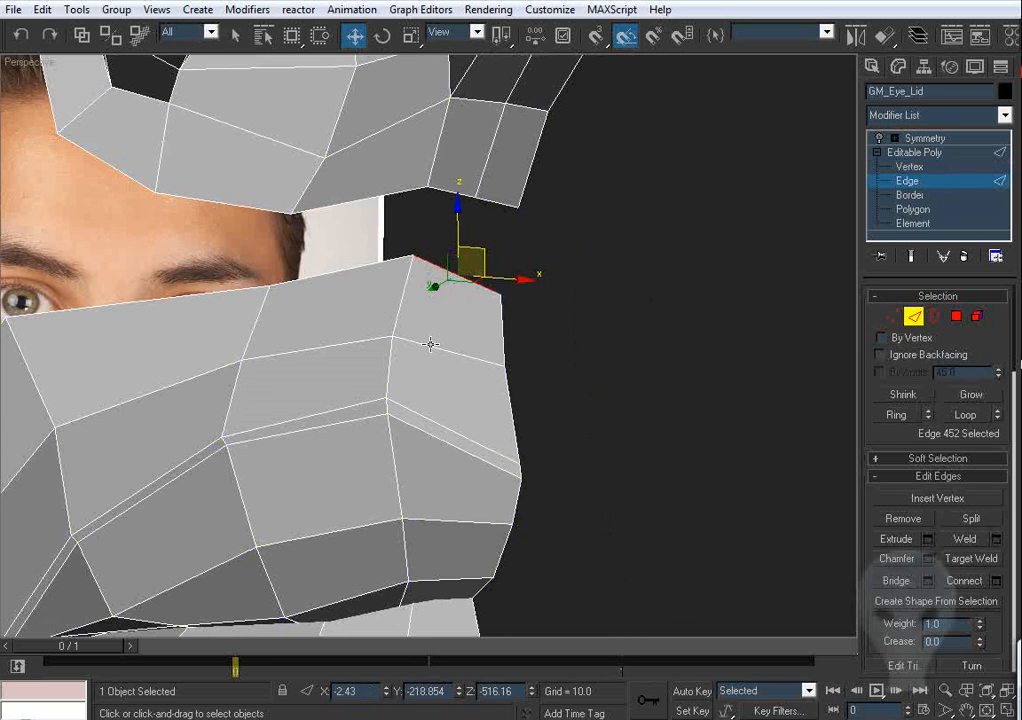
{"action": "left_click", "coordinate": [430, 345], "text": "ctrl"}
{"action": "scroll", "coordinate": [470, 340], "scroll_direction": "up", "scroll_amount": 2}
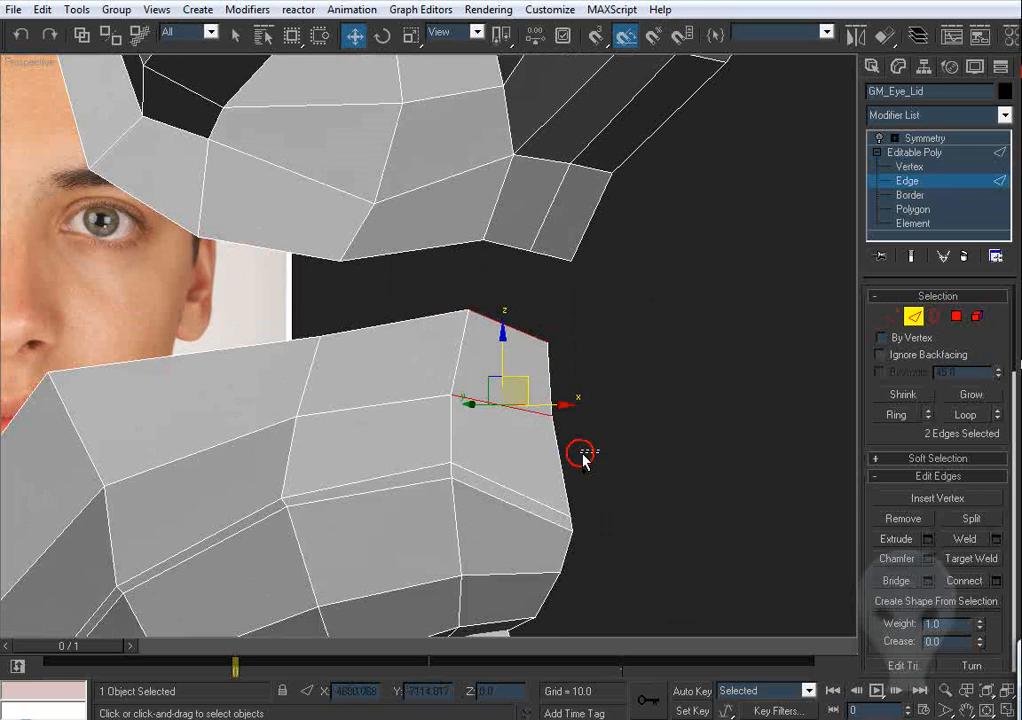
{"action": "left_click", "coordinate": [548, 443], "text": "ctrl"}
{"action": "scroll", "coordinate": [548, 443], "scroll_direction": "down", "scroll_amount": 2}
{"action": "right_click", "coordinate": [390, 304]}
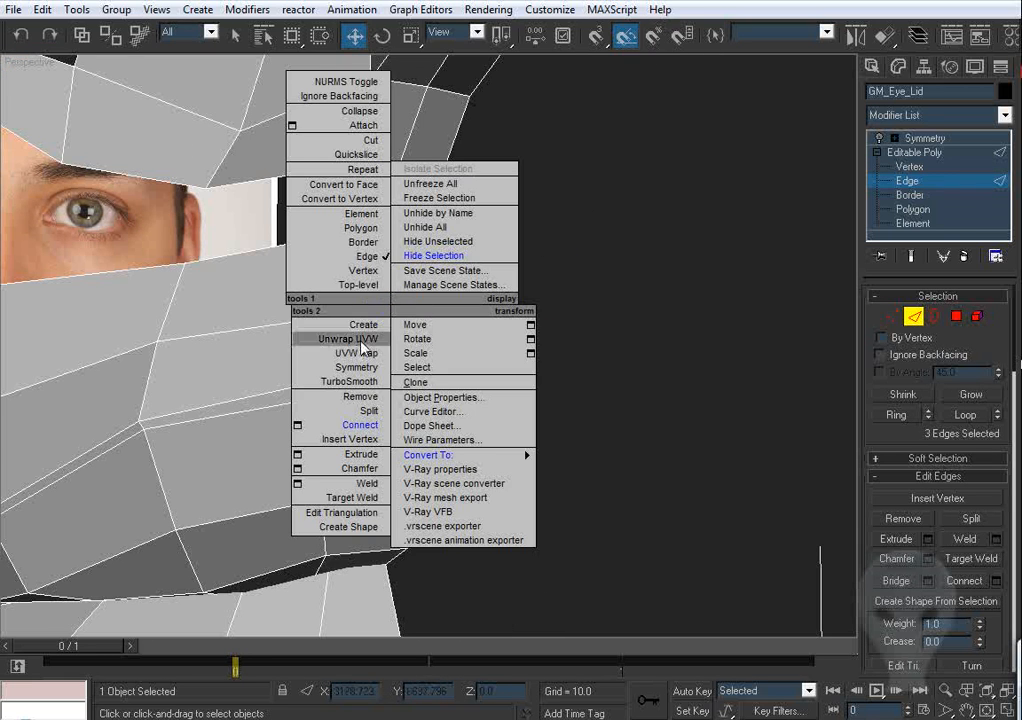
{"action": "left_click", "coordinate": [348, 425]}
Step: Connect the new diagonal edge to the upper lip line and target-weld the added lip-line vertex onto the lip peak vertex
{"action": "scroll", "coordinate": [408, 390], "scroll_direction": "up", "scroll_amount": 2}
{"action": "left_click", "coordinate": [418, 364]}
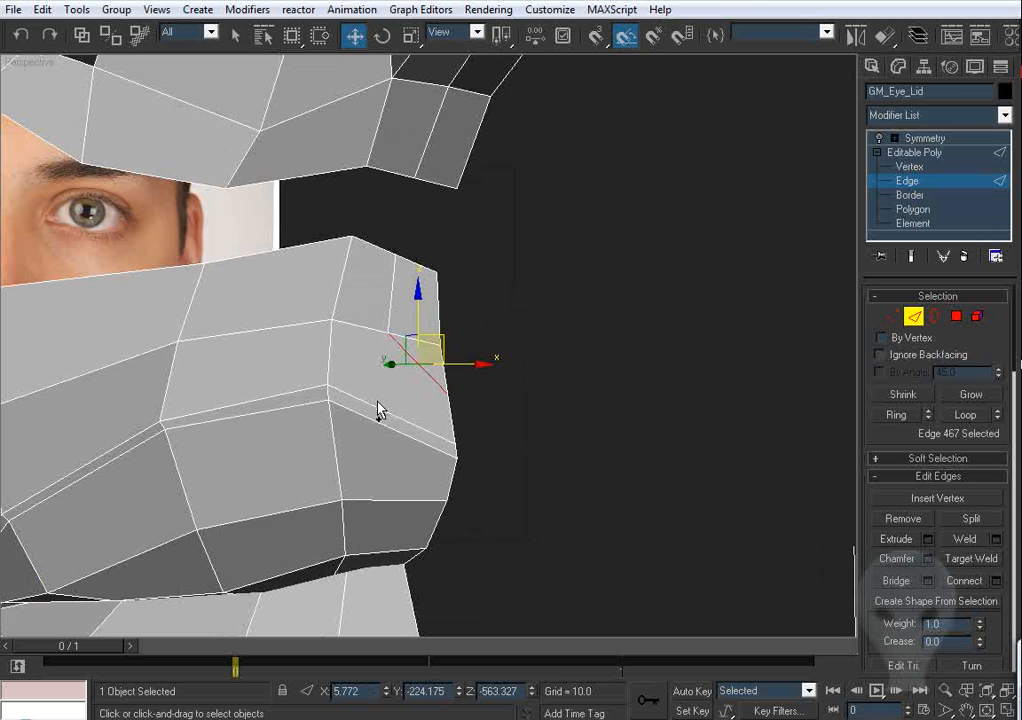
{"action": "left_click", "coordinate": [433, 392], "text": "ctrl"}
{"action": "right_click", "coordinate": [450, 345]}
{"action": "left_click", "coordinate": [420, 472]}
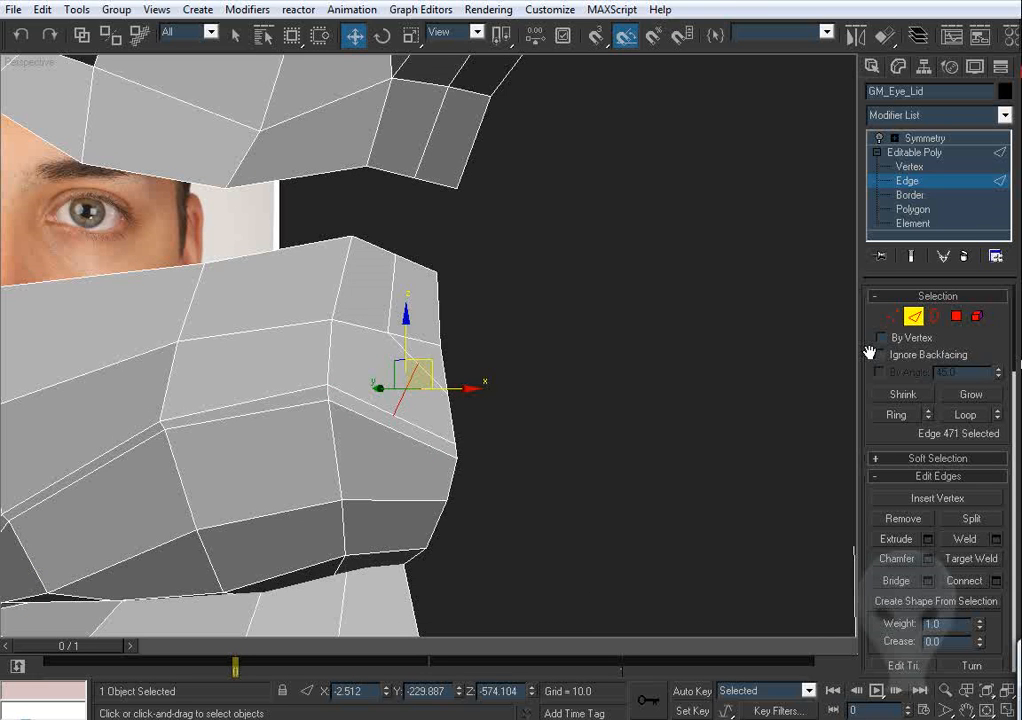
{"action": "key", "text": "1"}
{"action": "left_click", "coordinate": [965, 539]}
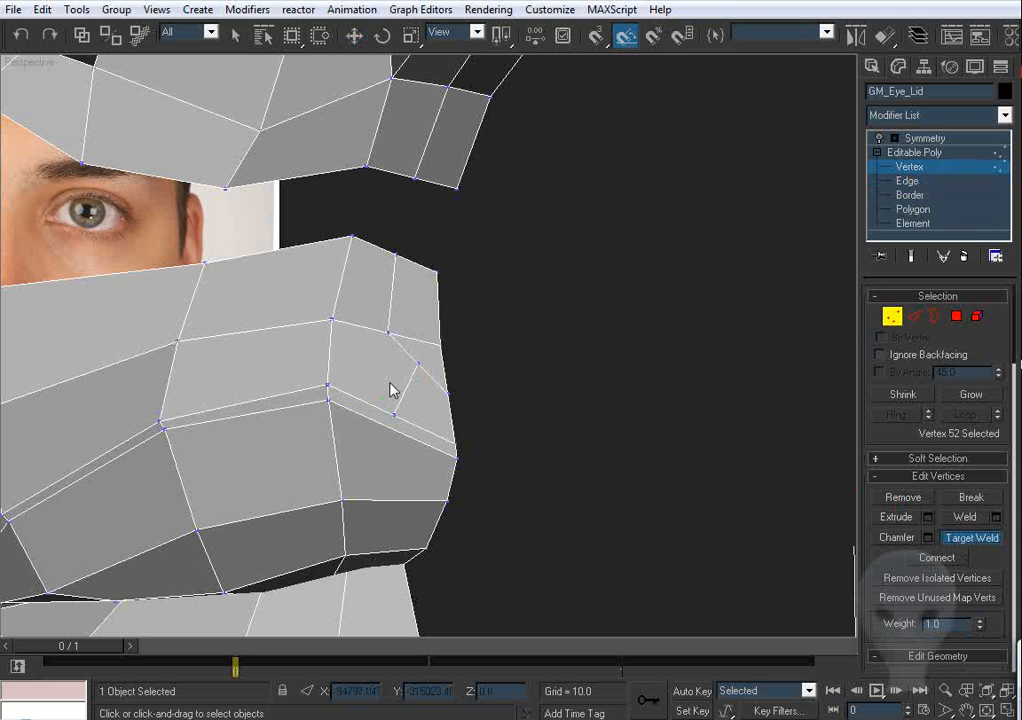
{"action": "key", "text": "w"}
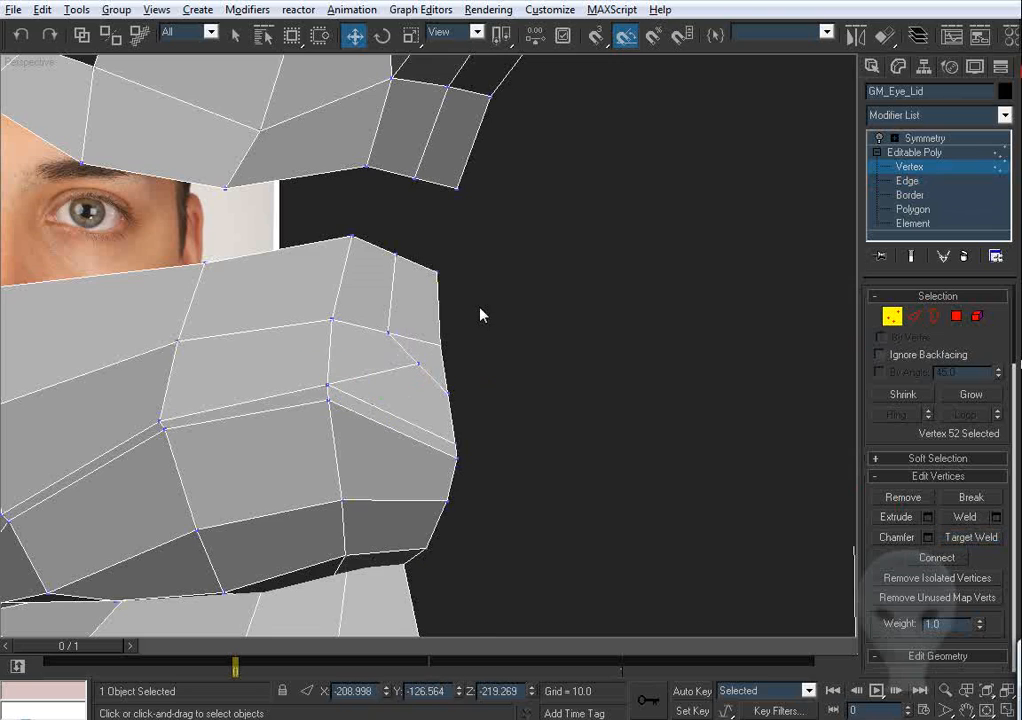
Step: In the front view, move the upper two vertices of the new edge column outward, close to the philtrum ridge
{"action": "middle_click_drag", "start_coordinate": [479, 307], "coordinate": [324, 157], "text": "alt"}
{"action": "key", "text": "f"}
{"action": "key", "text": "z"}
{"action": "scroll", "coordinate": [324, 157], "scroll_direction": "up", "scroll_amount": 2}
{"action": "scroll", "coordinate": [324, 157], "scroll_direction": "down", "scroll_amount": 4}
{"action": "left_click", "coordinate": [303, 344]}
{"action": "middle_click_drag", "start_coordinate": [415, 400], "coordinate": [321, 115]}
{"action": "scroll", "coordinate": [474, 394], "scroll_direction": "up", "scroll_amount": 3}
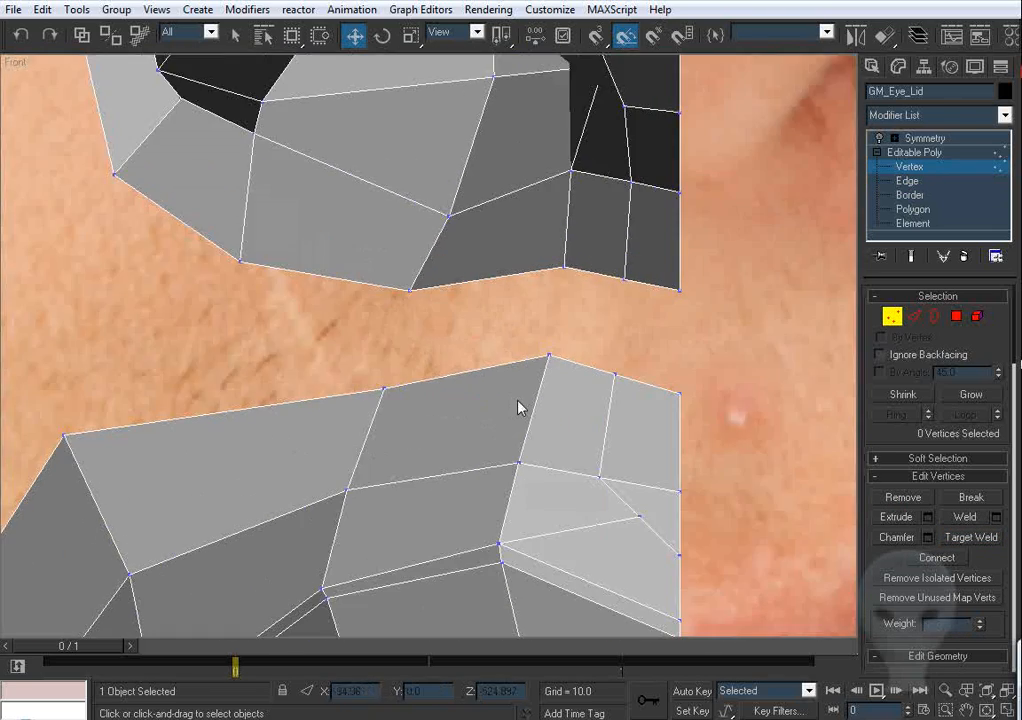
{"action": "middle_click_drag", "start_coordinate": [593, 453], "coordinate": [504, 371]}
{"action": "left_click", "coordinate": [531, 292]}
{"action": "left_click_drag", "start_coordinate": [538, 274], "coordinate": [500, 280]}
{"action": "left_click", "coordinate": [513, 407]}
{"action": "left_click_drag", "start_coordinate": [510, 393], "coordinate": [477, 390]}
Step: Move the lowest vertex of the new column outward and fine-tune the column so it runs parallel to the philtrum ridge
{"action": "left_click", "coordinate": [546, 433]}
{"action": "left_click_drag", "start_coordinate": [546, 433], "coordinate": [484, 452]}
{"action": "middle_click_drag", "start_coordinate": [484, 452], "coordinate": [472, 420]}
{"action": "left_click", "coordinate": [543, 324]}
{"action": "left_click", "coordinate": [463, 358]}
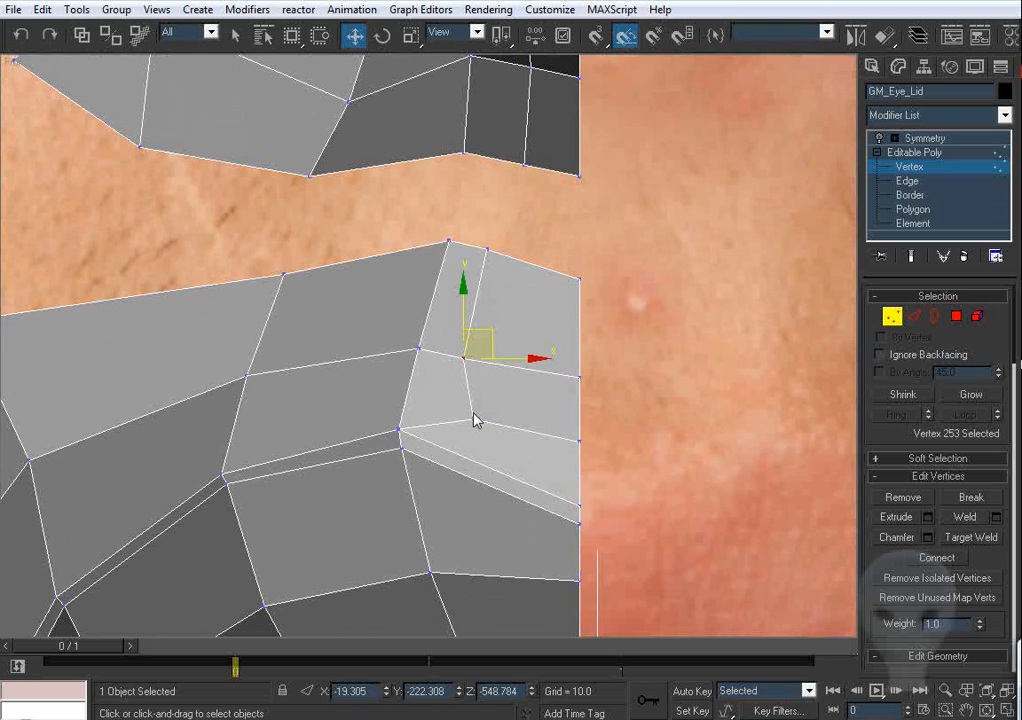
{"action": "left_click_drag", "start_coordinate": [472, 419], "coordinate": [475, 416]}
Step: Reposition the centre-line vertex just above the upper lip in height and depth to shape the base of the philtrum
{"action": "middle_click_drag", "start_coordinate": [597, 386], "coordinate": [581, 365]}
{"action": "left_click_drag", "start_coordinate": [584, 409], "coordinate": [554, 432]}
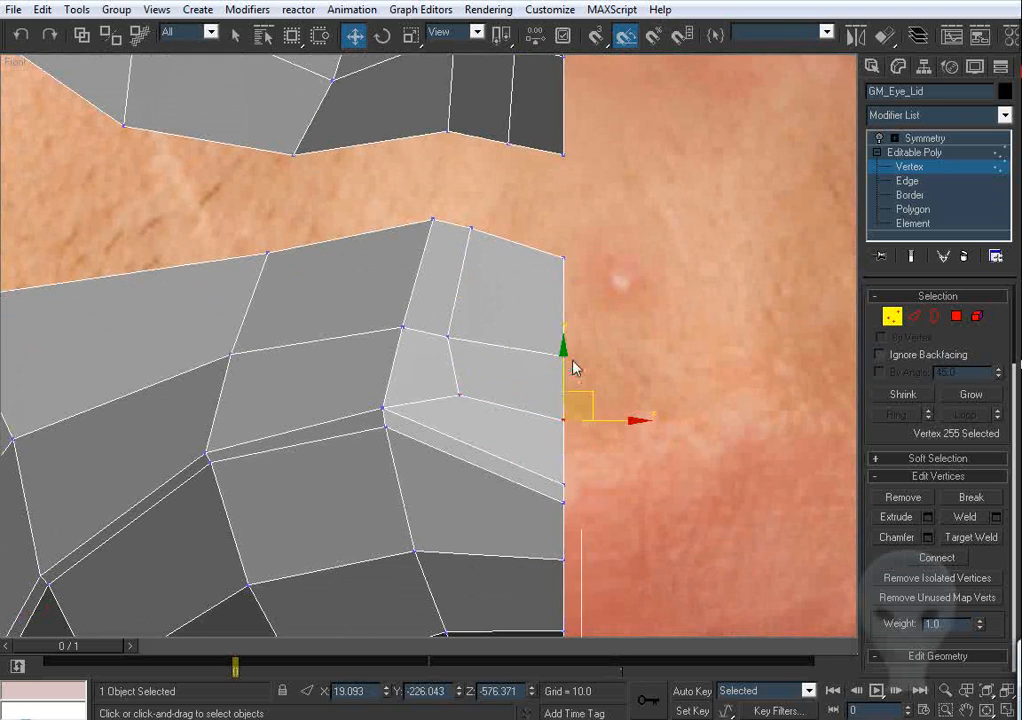
{"action": "middle_click_drag", "start_coordinate": [519, 270], "coordinate": [522, 363]}
{"action": "key", "text": "p"}
{"action": "key", "text": "ctrl+r"}
{"action": "left_click_drag", "start_coordinate": [584, 390], "coordinate": [535, 308]}
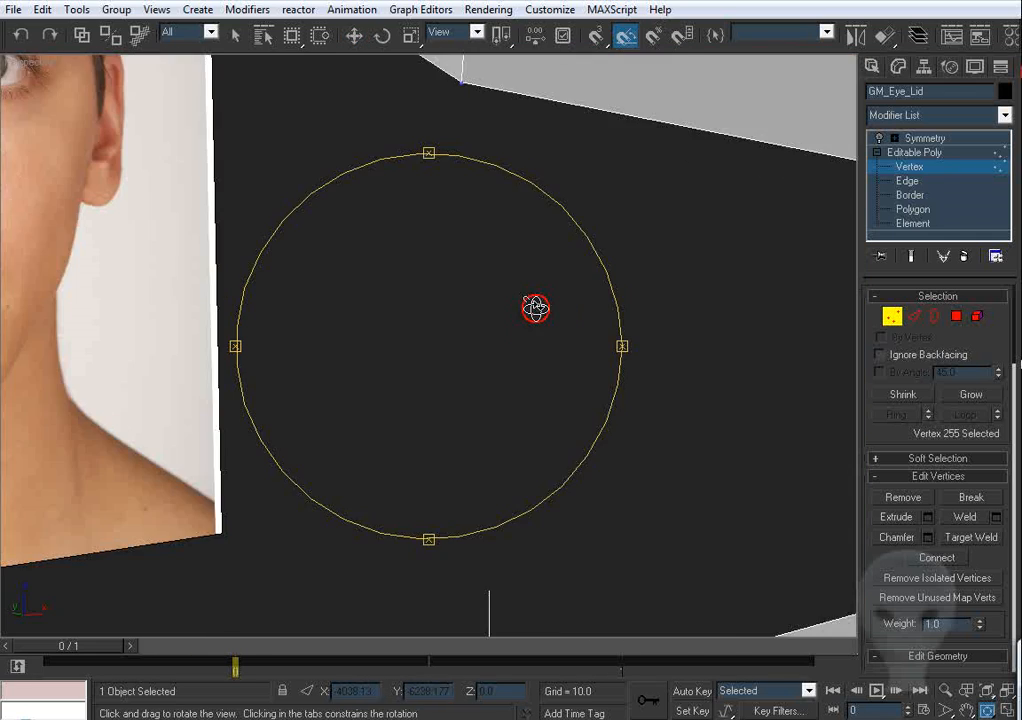
{"action": "middle_click_drag", "start_coordinate": [535, 308], "coordinate": [460, 298], "text": "alt"}
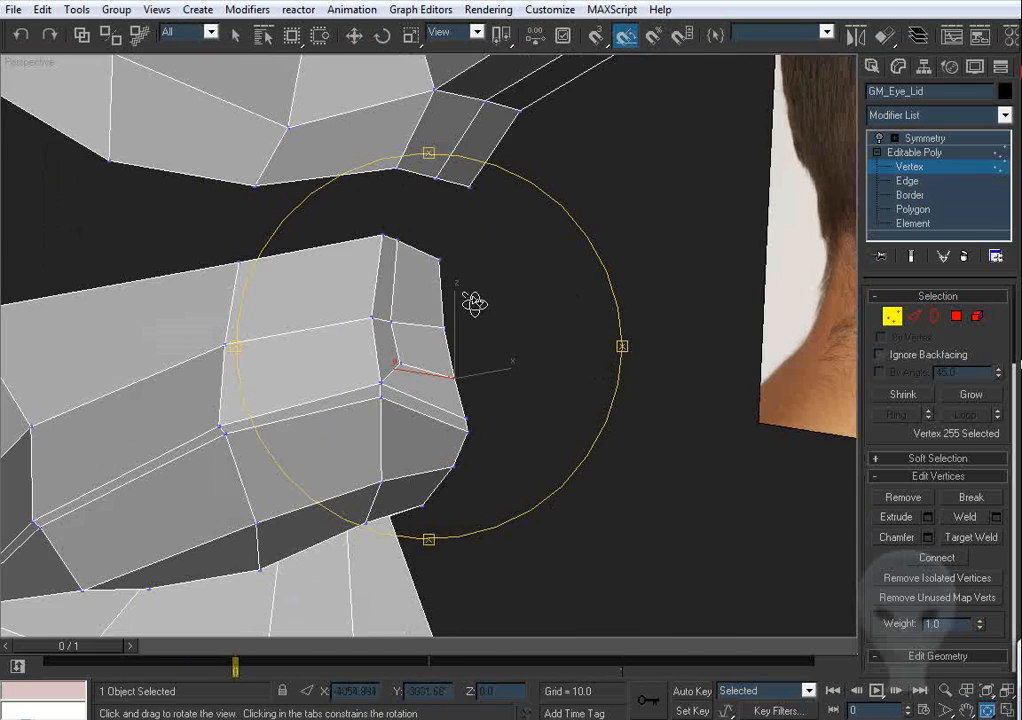
{"action": "scroll", "coordinate": [474, 303], "scroll_direction": "up", "scroll_amount": 3}
{"action": "right_click", "coordinate": [512, 343]}
{"action": "left_click_drag", "start_coordinate": [445, 397], "coordinate": [433, 394]}
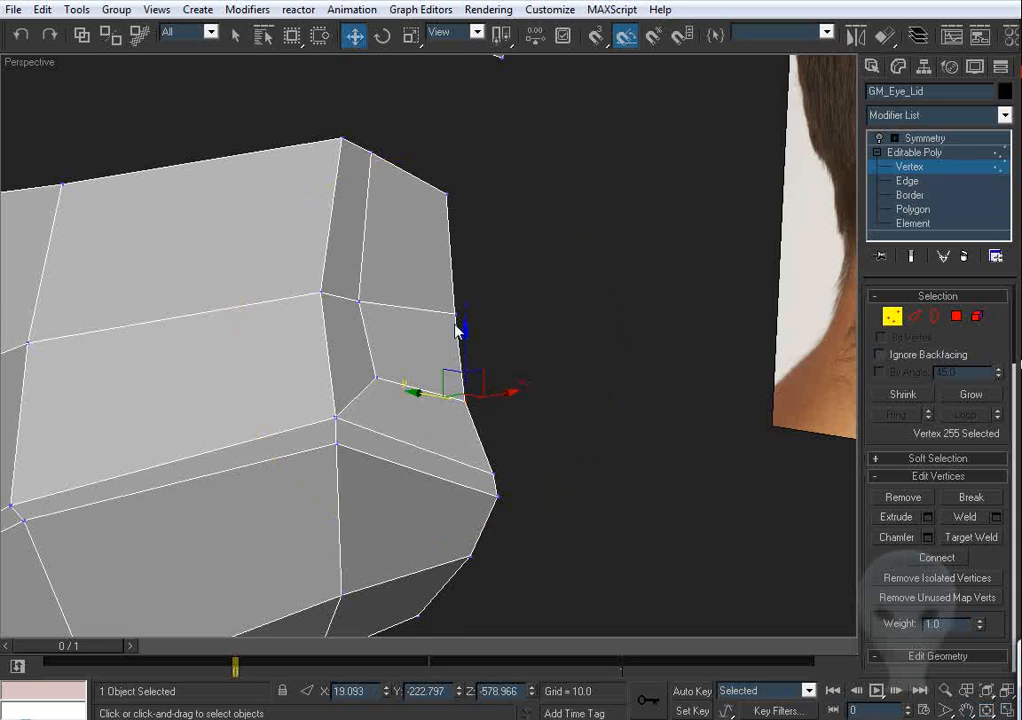
Step: Extrude the two lower edges of the nose base beside the centre line downward toward the upper lip
{"action": "scroll", "coordinate": [476, 324], "scroll_direction": "down", "scroll_amount": 3}
{"action": "middle_click_drag", "start_coordinate": [495, 316], "coordinate": [514, 397]}
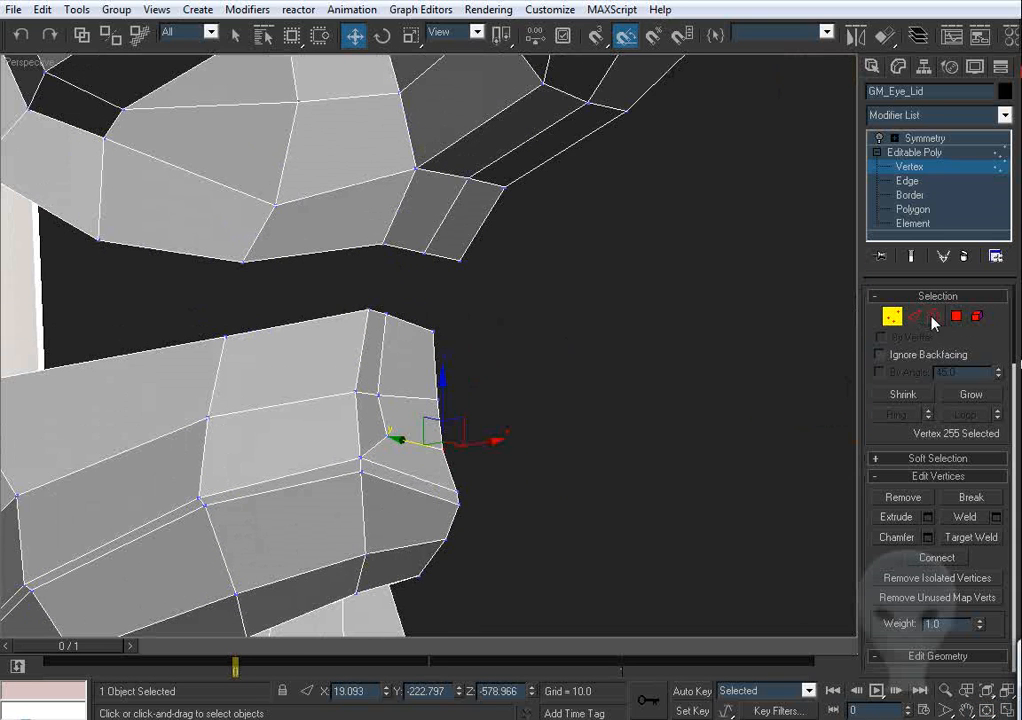
{"action": "left_click", "coordinate": [914, 316]}
{"action": "middle_click_drag", "start_coordinate": [481, 256], "coordinate": [491, 304]}
{"action": "left_click", "coordinate": [466, 304]}
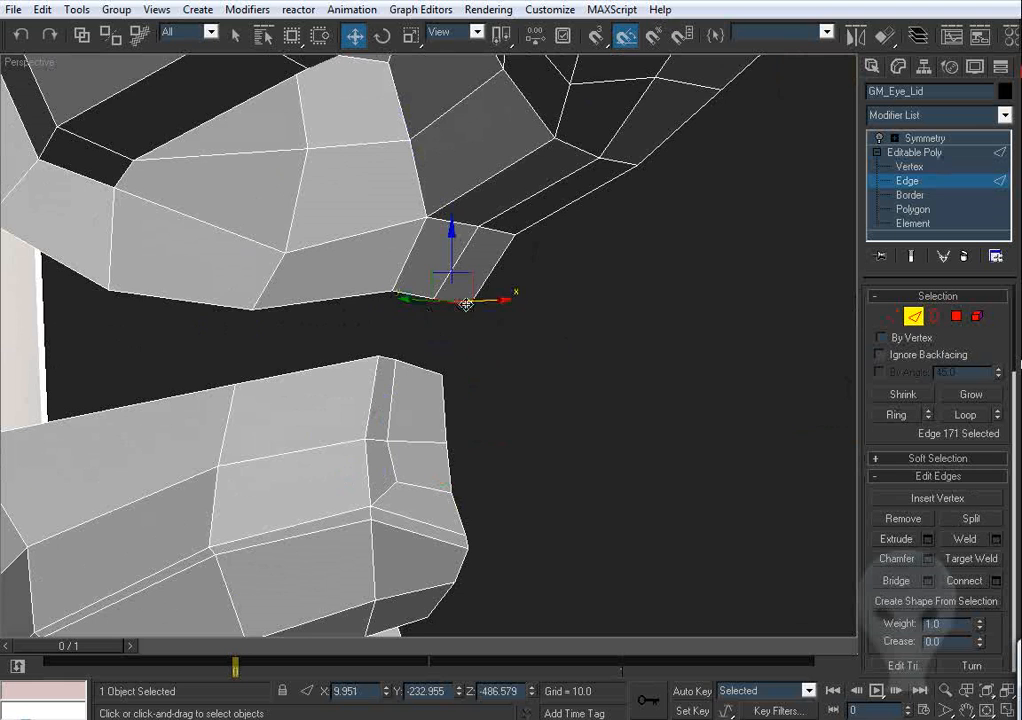
{"action": "left_click", "coordinate": [412, 294], "text": "ctrl"}
{"action": "middle_click_drag", "start_coordinate": [412, 294], "coordinate": [422, 299]}
{"action": "left_click_drag", "start_coordinate": [463, 281], "coordinate": [454, 331], "text": "shift"}
Step: Target-weld the three lower vertices of the extruded strip to the matching vertices on the mouth's top border
{"action": "left_click", "coordinate": [892, 316]}
{"action": "left_click", "coordinate": [970, 538]}
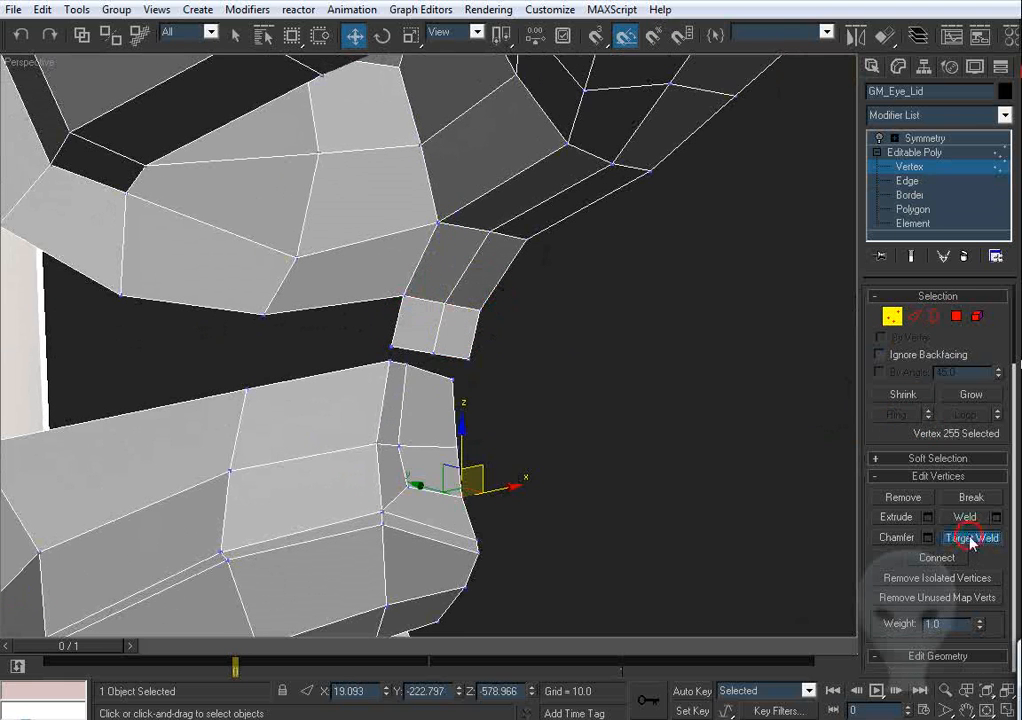
{"action": "middle_click_drag", "start_coordinate": [480, 400], "coordinate": [415, 336], "text": "alt"}
{"action": "left_click_drag", "start_coordinate": [305, 271], "coordinate": [386, 322]}
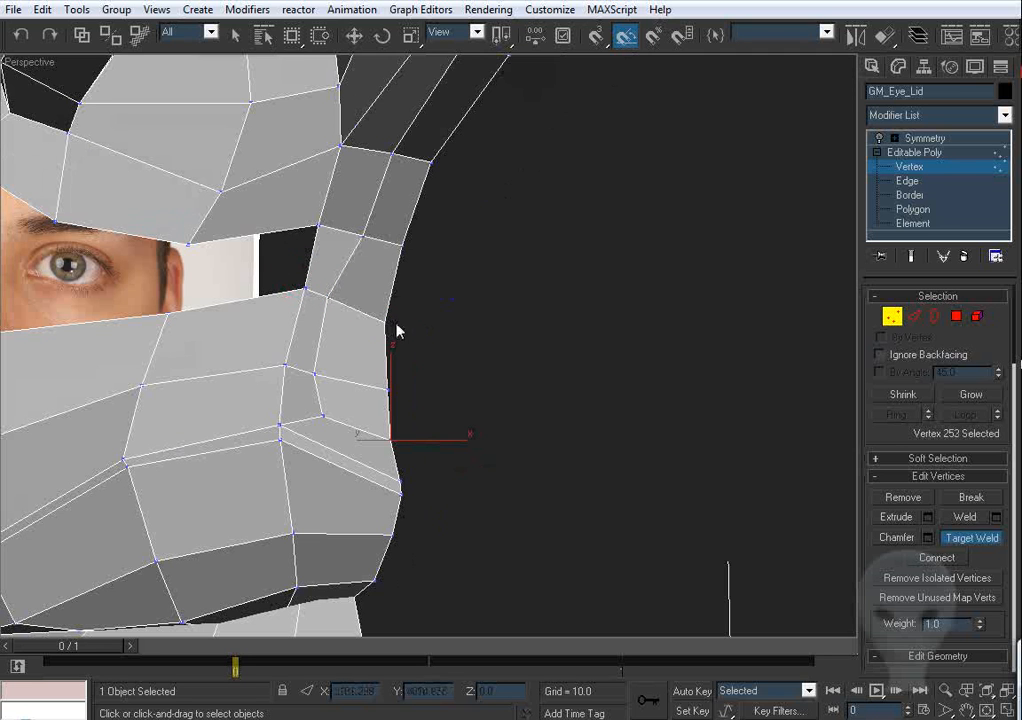
{"action": "key", "text": "w"}
Step: In the front view, shift the inner philtrum column's vertices sideways at the mouth's top border and the row below
{"action": "middle_click_drag", "start_coordinate": [397, 328], "coordinate": [434, 330], "text": "alt"}
{"action": "key", "text": "f"}
{"action": "key", "text": "z"}
{"action": "scroll", "coordinate": [440, 326], "scroll_direction": "down", "scroll_amount": 2}
{"action": "middle_click_drag", "start_coordinate": [356, 208], "coordinate": [382, 300]}
{"action": "scroll", "coordinate": [382, 300], "scroll_direction": "up", "scroll_amount": 2}
{"action": "left_click", "coordinate": [353, 258]}
{"action": "left_click_drag", "start_coordinate": [397, 262], "coordinate": [391, 262]}
{"action": "left_click", "coordinate": [360, 387]}
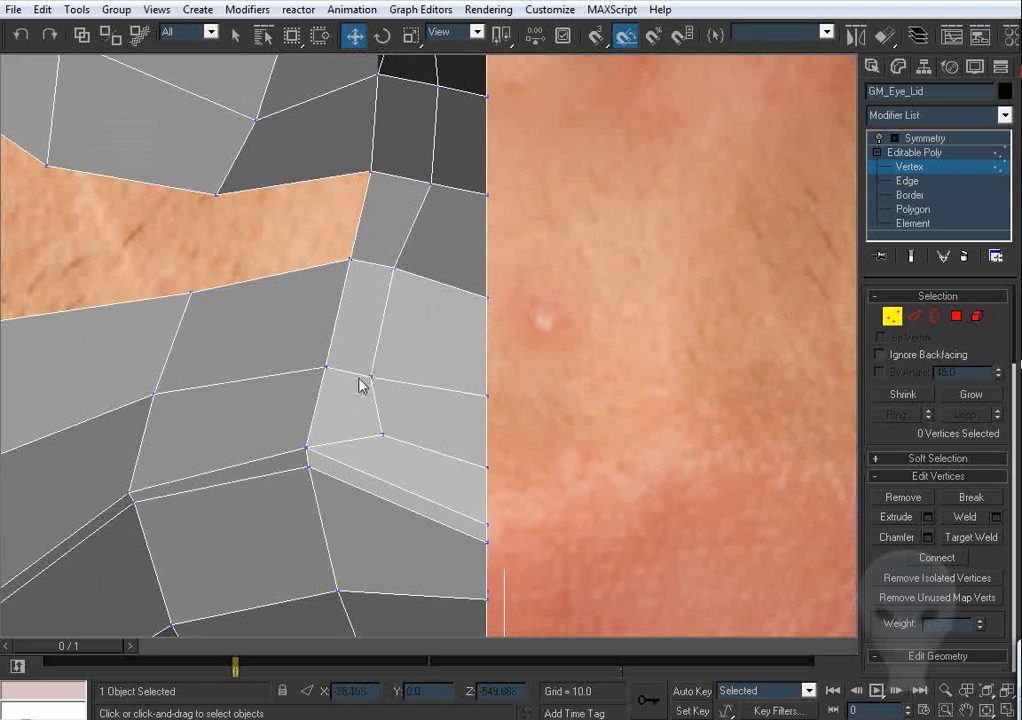
{"action": "left_click", "coordinate": [372, 376]}
{"action": "left_click", "coordinate": [399, 283]}
{"action": "left_click", "coordinate": [394, 267]}
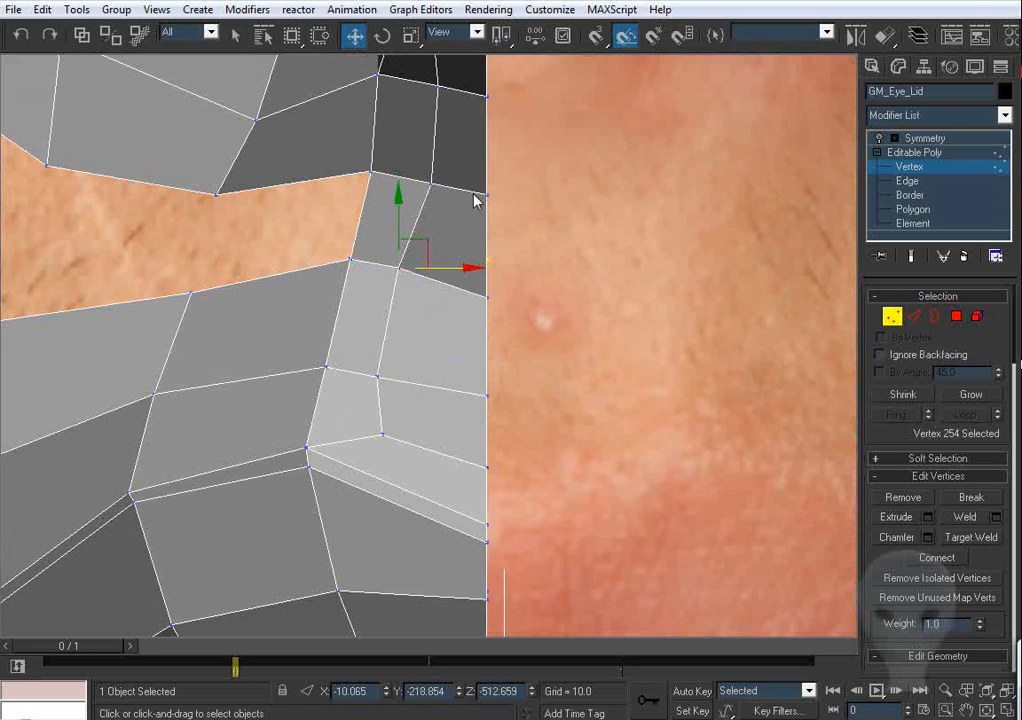
Step: Move the inner vertex of the nose base seam sideways to even out the edge flow into the philtrum
{"action": "middle_click_drag", "start_coordinate": [474, 200], "coordinate": [456, 292]}
{"action": "left_click", "coordinate": [436, 292]}
{"action": "left_click", "coordinate": [428, 287]}
{"action": "left_click", "coordinate": [421, 311]}
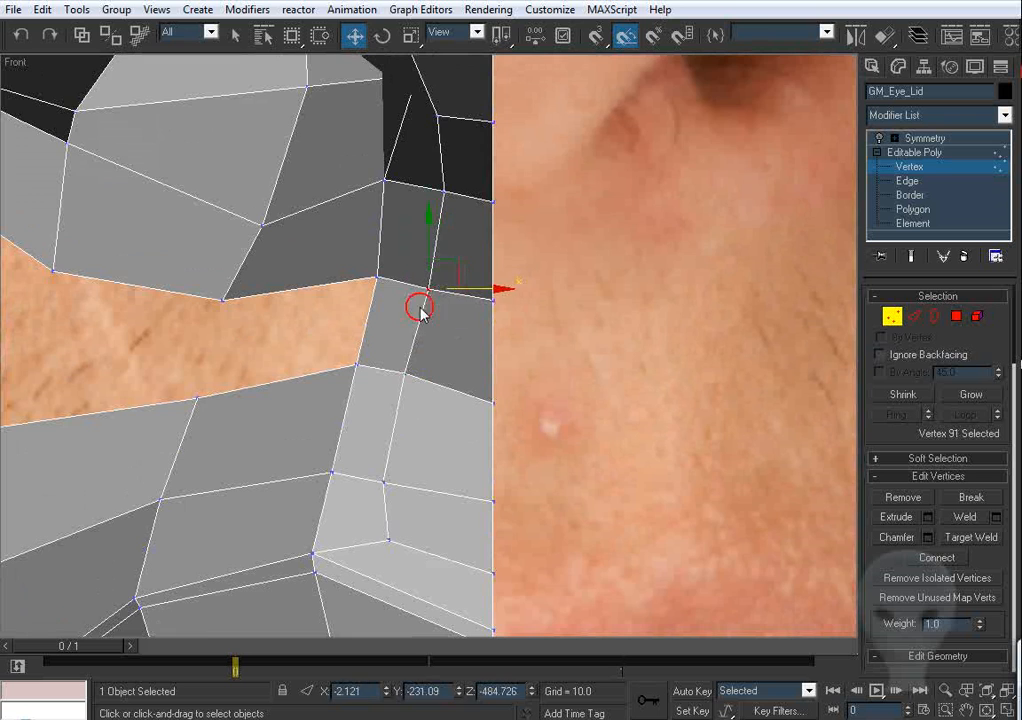
Step: Leave vertex editing and turn on the Symmetry modifier of the joined half face
{"action": "scroll", "coordinate": [423, 314], "scroll_direction": "down", "scroll_amount": 3}
{"action": "left_click", "coordinate": [895, 318]}
{"action": "scroll", "coordinate": [630, 349], "scroll_direction": "down", "scroll_amount": 5}
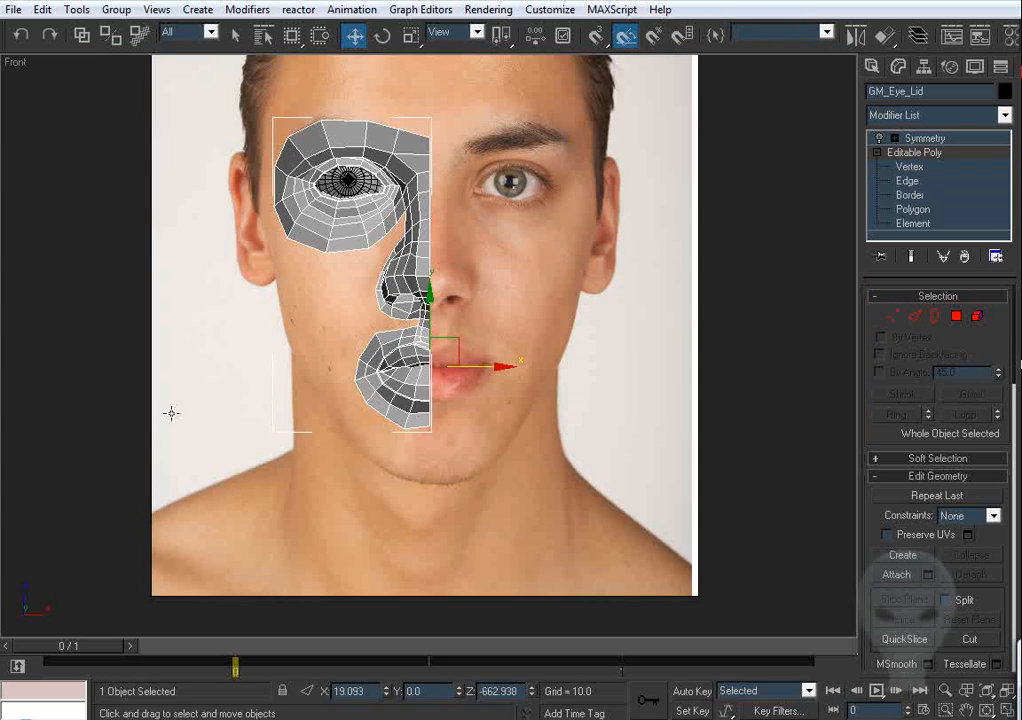
{"action": "left_click", "coordinate": [171, 412]}
{"action": "left_click", "coordinate": [418, 176]}
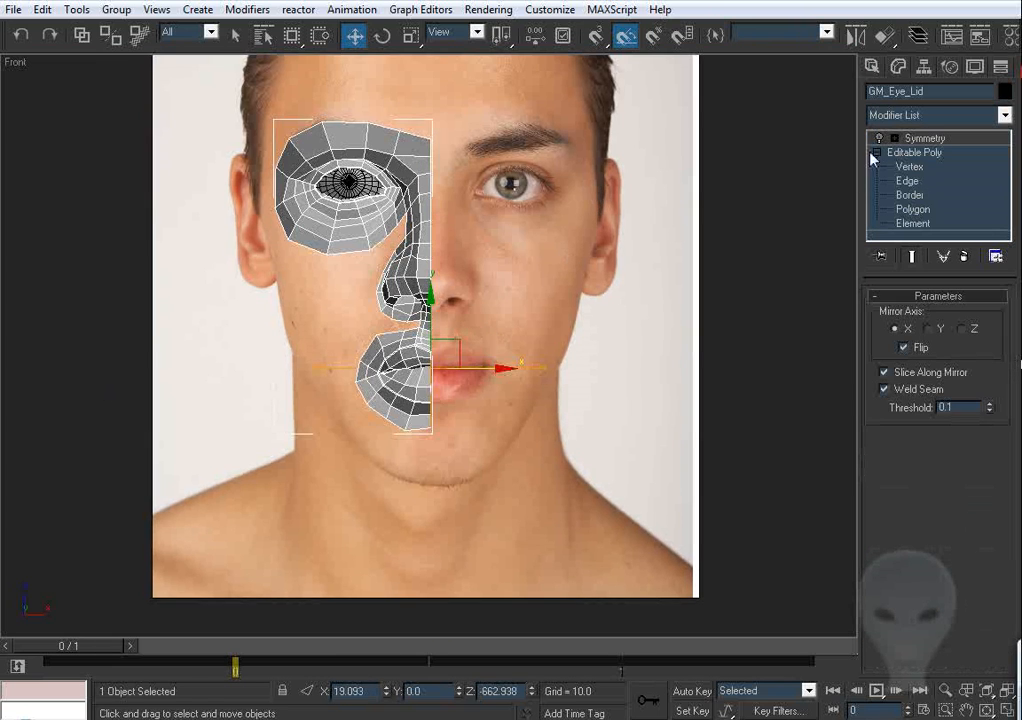
{"action": "left_click", "coordinate": [876, 140]}
Step: Examine the mirrored face from several angles, checking the nose-to-mouth connection and the gaps beside the nose
{"action": "left_click", "coordinate": [723, 281]}
{"action": "key", "text": "p"}
{"action": "middle_click_drag", "start_coordinate": [446, 284], "coordinate": [392, 262], "text": "alt"}
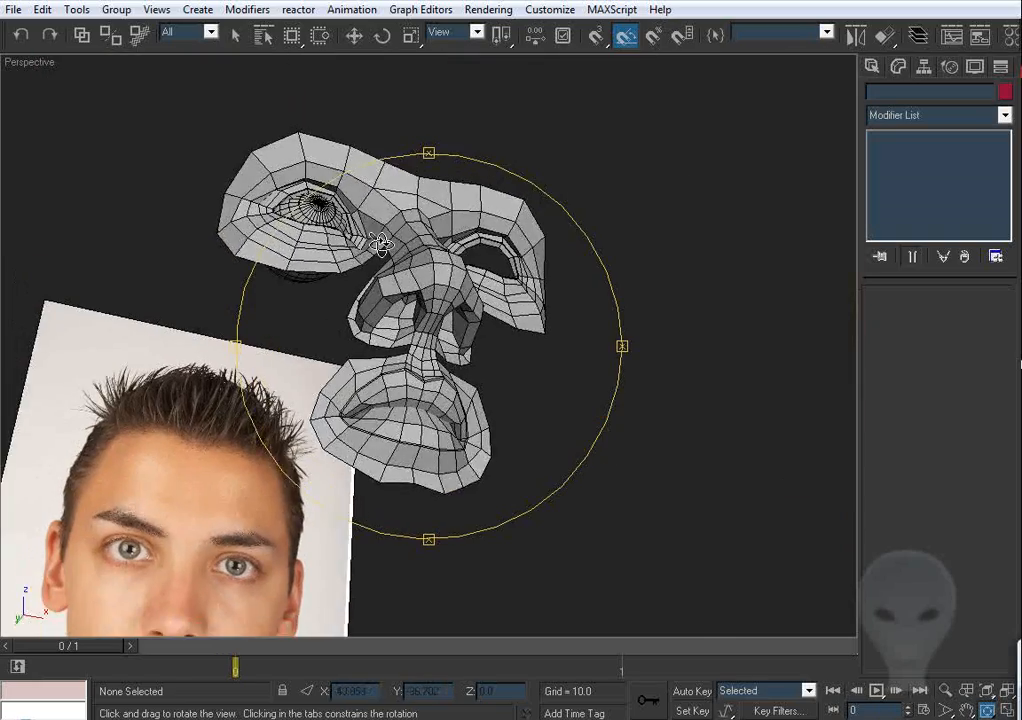
{"action": "scroll", "coordinate": [417, 317], "scroll_direction": "up", "scroll_amount": 6}
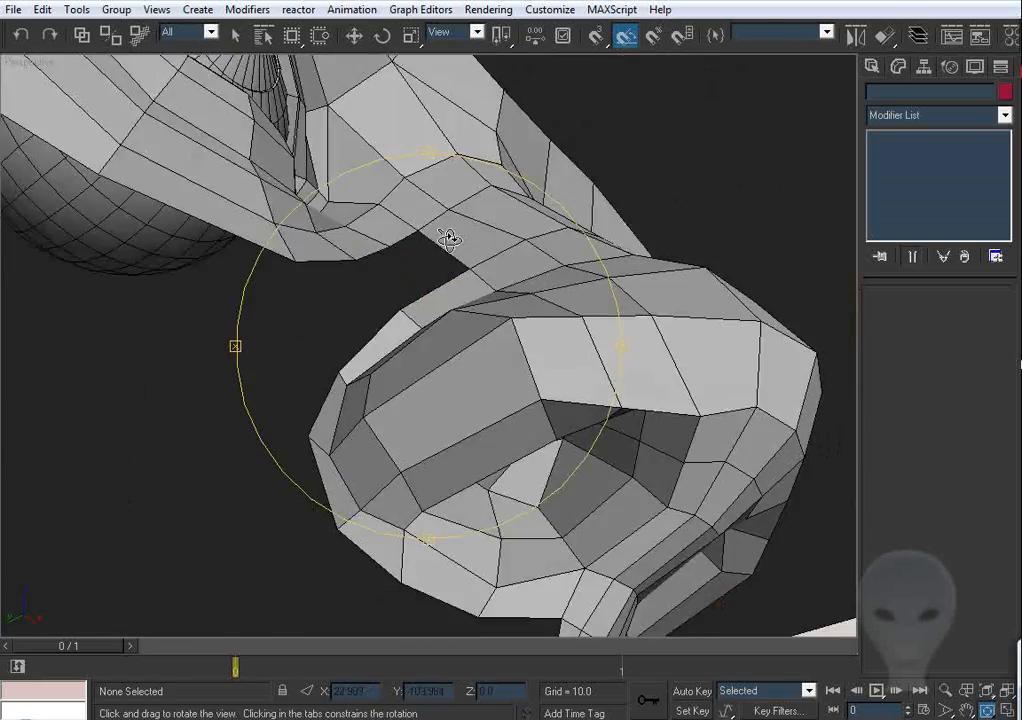
{"action": "middle_click_drag", "start_coordinate": [449, 238], "coordinate": [416, 330], "text": "alt"}
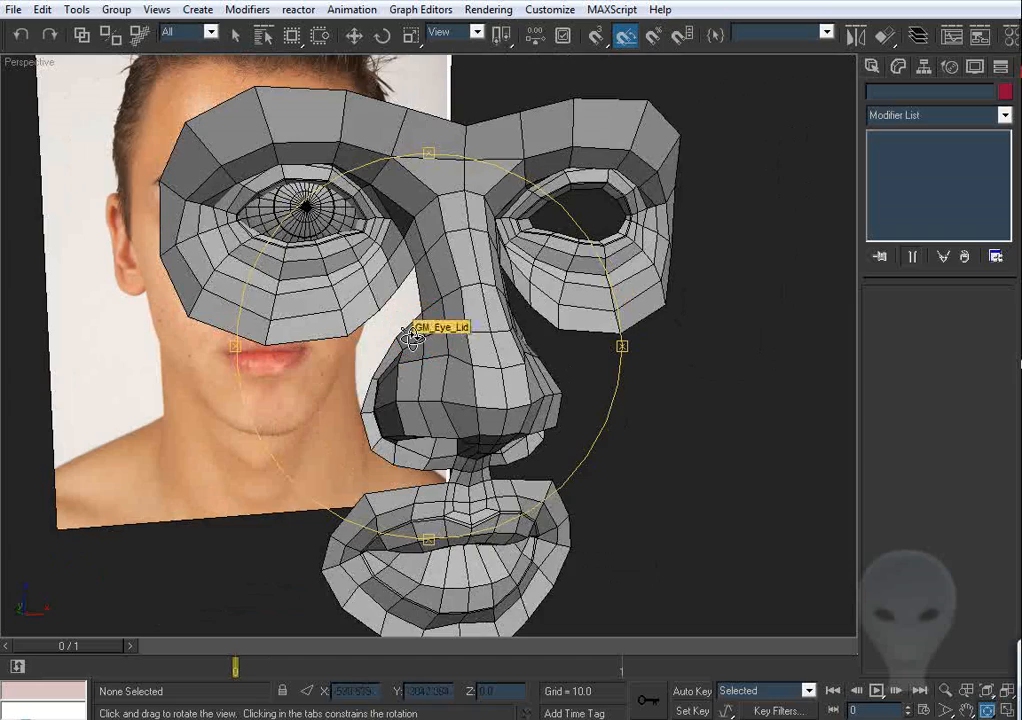
{"action": "scroll", "coordinate": [472, 346], "scroll_direction": "up", "scroll_amount": 5}
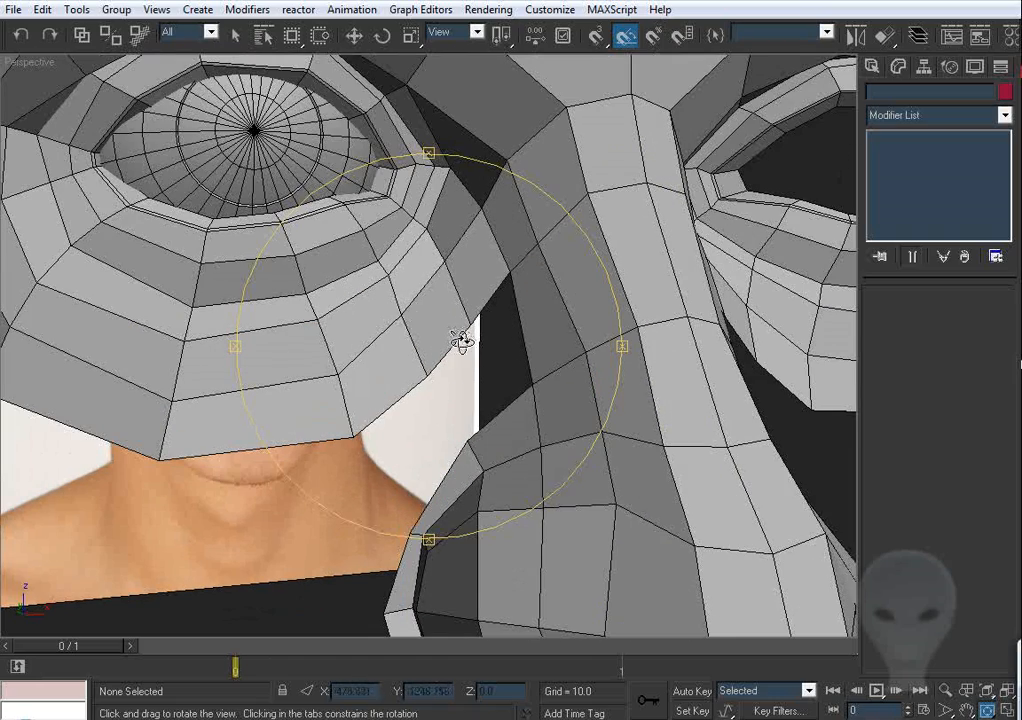
{"action": "middle_click_drag", "start_coordinate": [463, 340], "coordinate": [480, 229], "text": "alt"}
{"action": "key", "text": "w"}
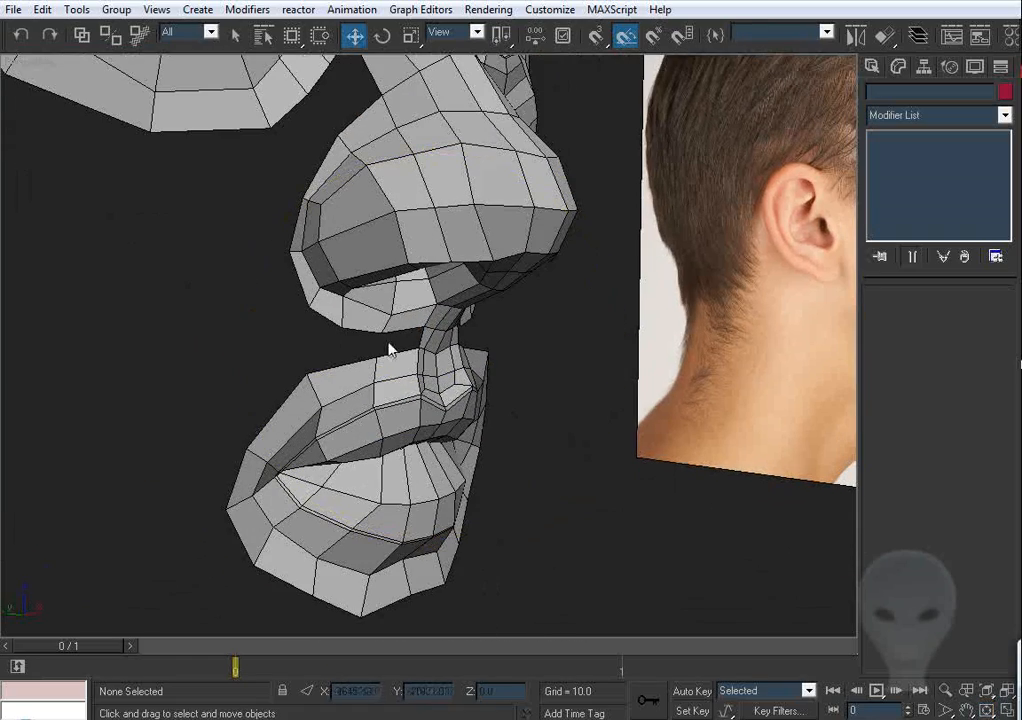
{"action": "middle_click_drag", "start_coordinate": [360, 122], "coordinate": [355, 380], "text": "alt"}
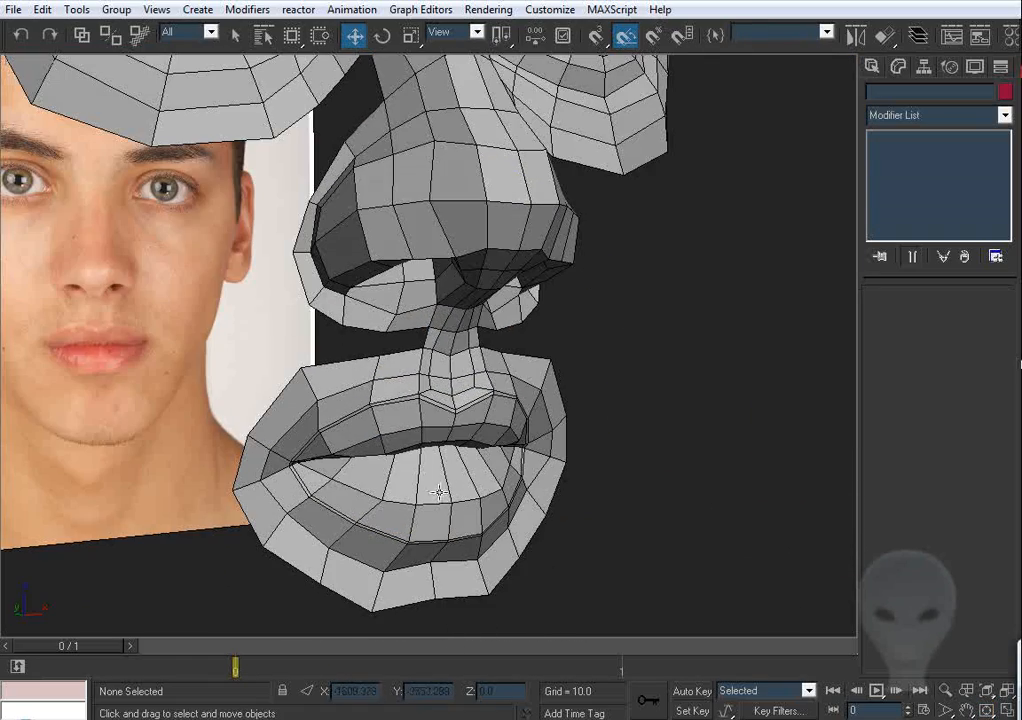
{"action": "middle_click_drag", "start_coordinate": [439, 492], "coordinate": [501, 429], "text": "alt"}
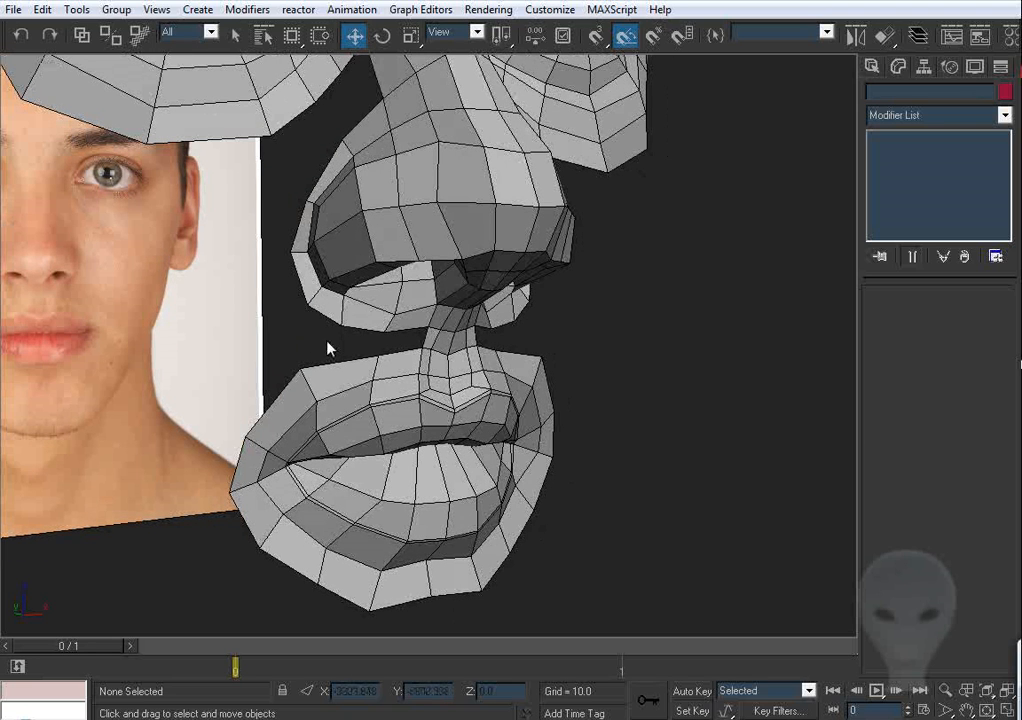
Step: Extend the philtrum strip's outer edge with a new polygon into the gap between the nose base and the mouth border
{"action": "left_click", "coordinate": [436, 364]}
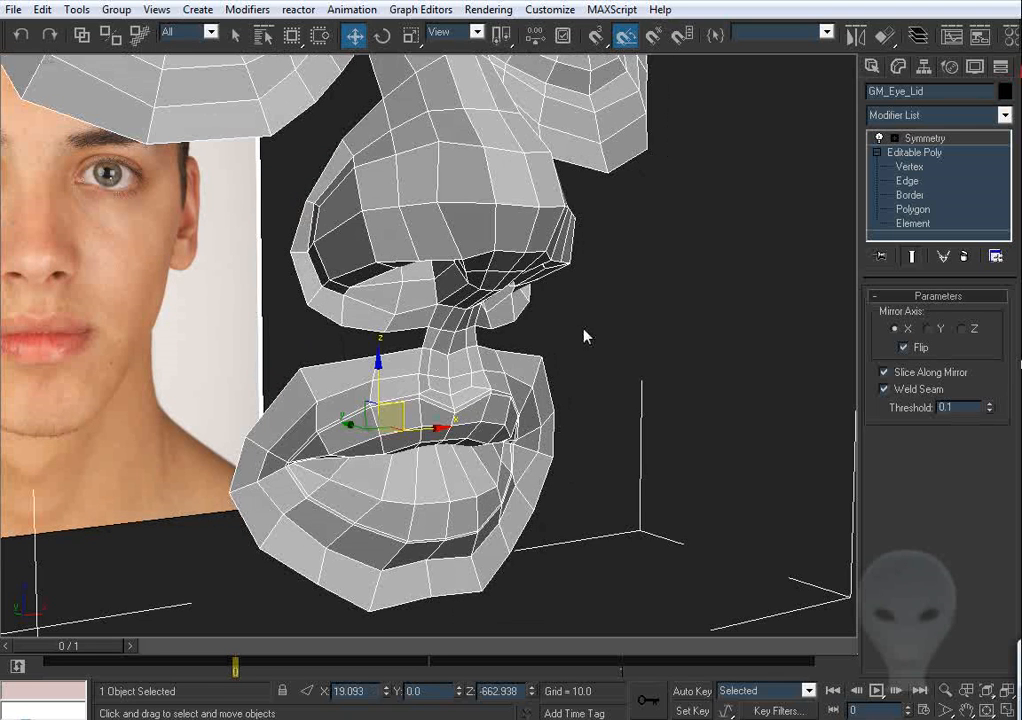
{"action": "left_click", "coordinate": [906, 181]}
{"action": "scroll", "coordinate": [510, 436], "scroll_direction": "up", "scroll_amount": 5}
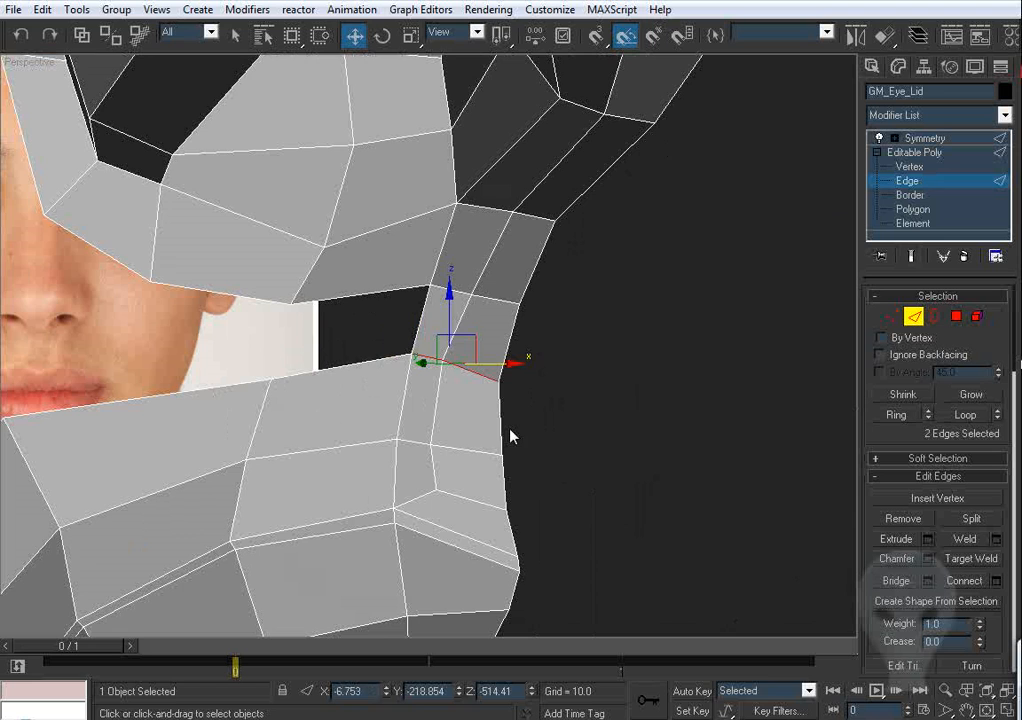
{"action": "left_click", "coordinate": [421, 326]}
{"action": "middle_click_drag", "start_coordinate": [421, 326], "coordinate": [472, 304], "text": "alt"}
{"action": "left_click_drag", "start_coordinate": [472, 304], "coordinate": [344, 328], "text": "shift"}
Step: Target weld the new polygon's two outer vertices to the nose base and the upper mouth border
{"action": "key", "text": "1"}
{"action": "left_click", "coordinate": [971, 537]}
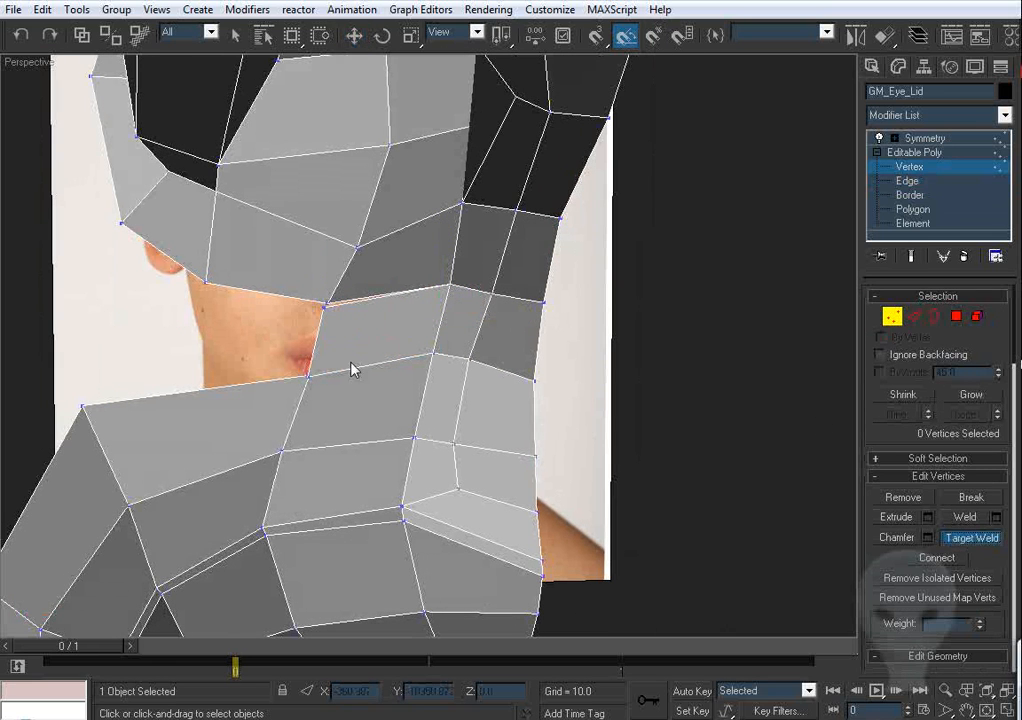
{"action": "left_click", "coordinate": [329, 306]}
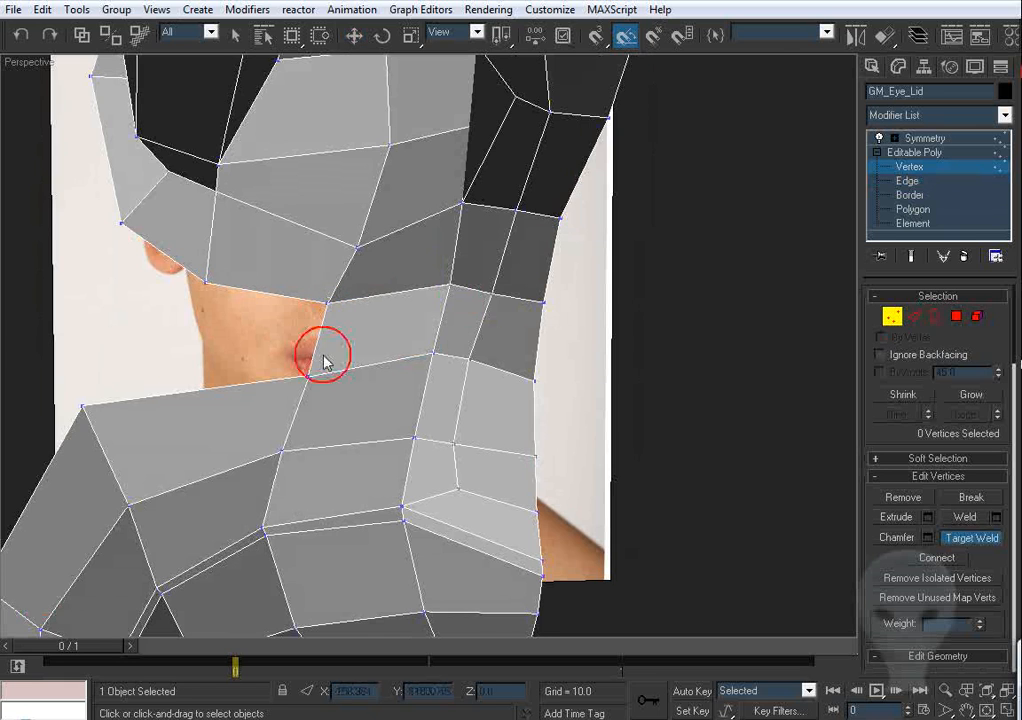
{"action": "middle_click_drag", "start_coordinate": [323, 356], "coordinate": [285, 404], "text": "alt"}
{"action": "left_click", "coordinate": [303, 379]}
{"action": "left_click", "coordinate": [261, 381]}
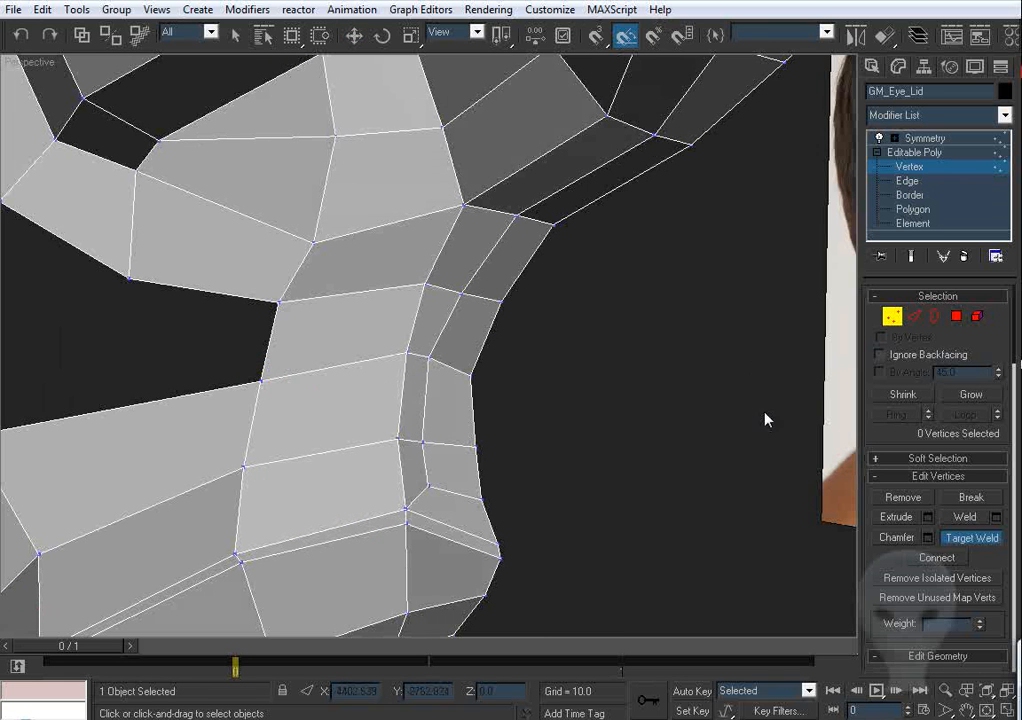
Step: Extend that strip outward with a second polygon and target weld its corners to the nose base and mouth border
{"action": "left_click", "coordinate": [916, 316]}
{"action": "middle_click_drag", "start_coordinate": [440, 408], "coordinate": [511, 393], "text": "alt"}
{"action": "middle_click_drag", "start_coordinate": [376, 382], "coordinate": [526, 414]}
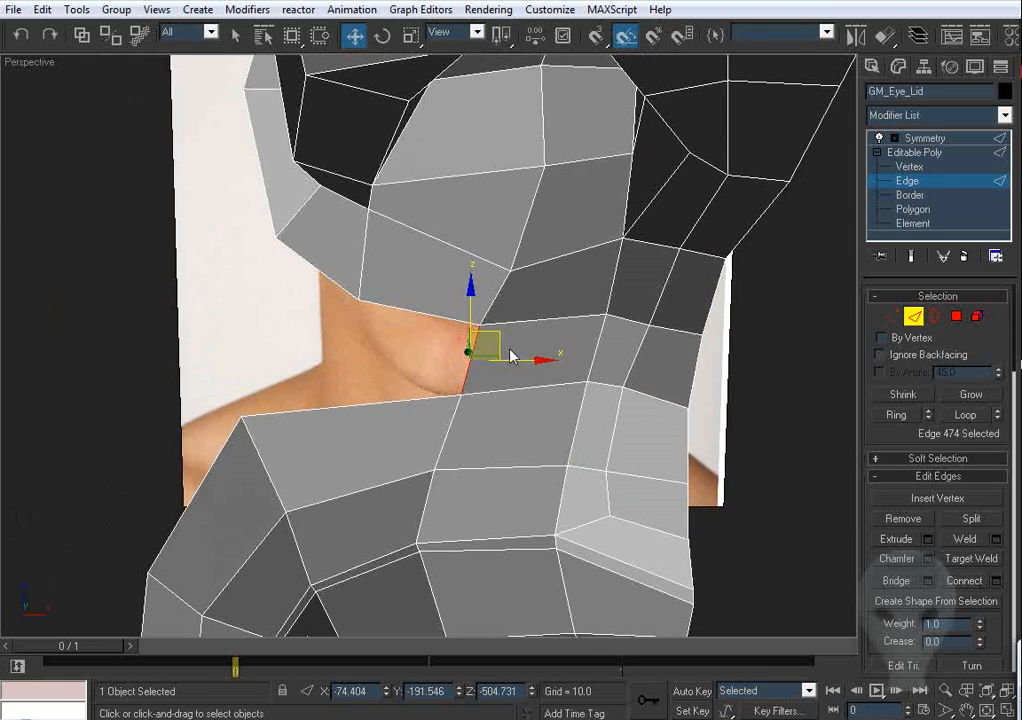
{"action": "left_click_drag", "start_coordinate": [498, 346], "coordinate": [358, 299], "text": "shift"}
{"action": "left_click", "coordinate": [891, 316]}
{"action": "left_click", "coordinate": [969, 539]}
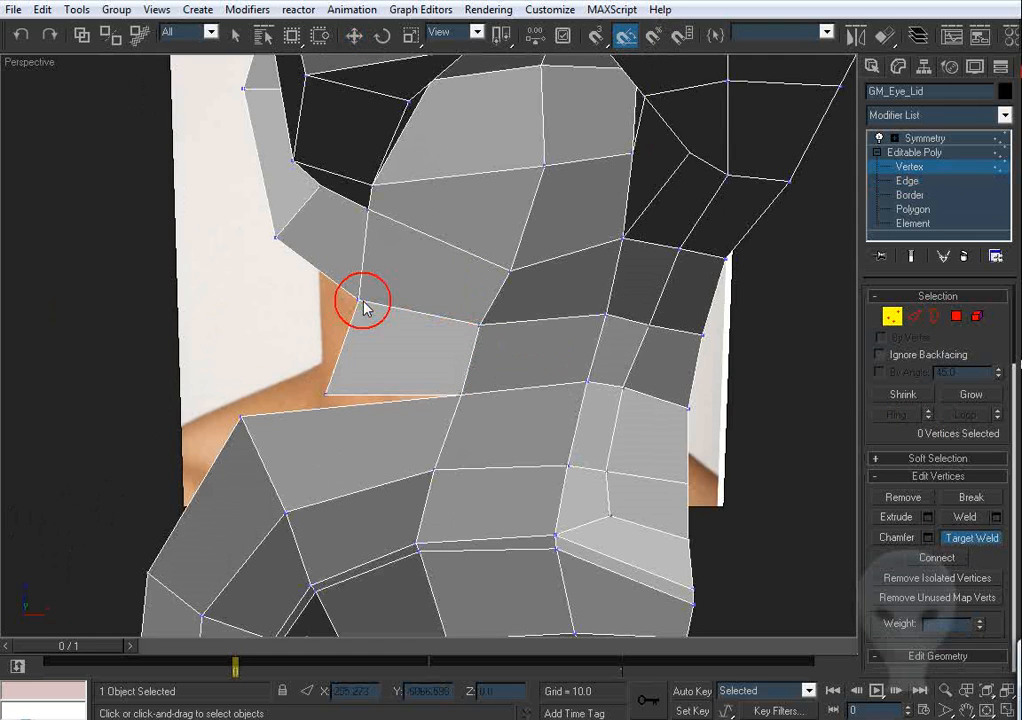
{"action": "middle_click_drag", "start_coordinate": [358, 299], "coordinate": [311, 413], "text": "alt"}
{"action": "left_click", "coordinate": [214, 437]}
Step: In the front view, move the two lower outer border vertices of the nose base outward
{"action": "key", "text": "w"}
{"action": "key", "text": "f"}
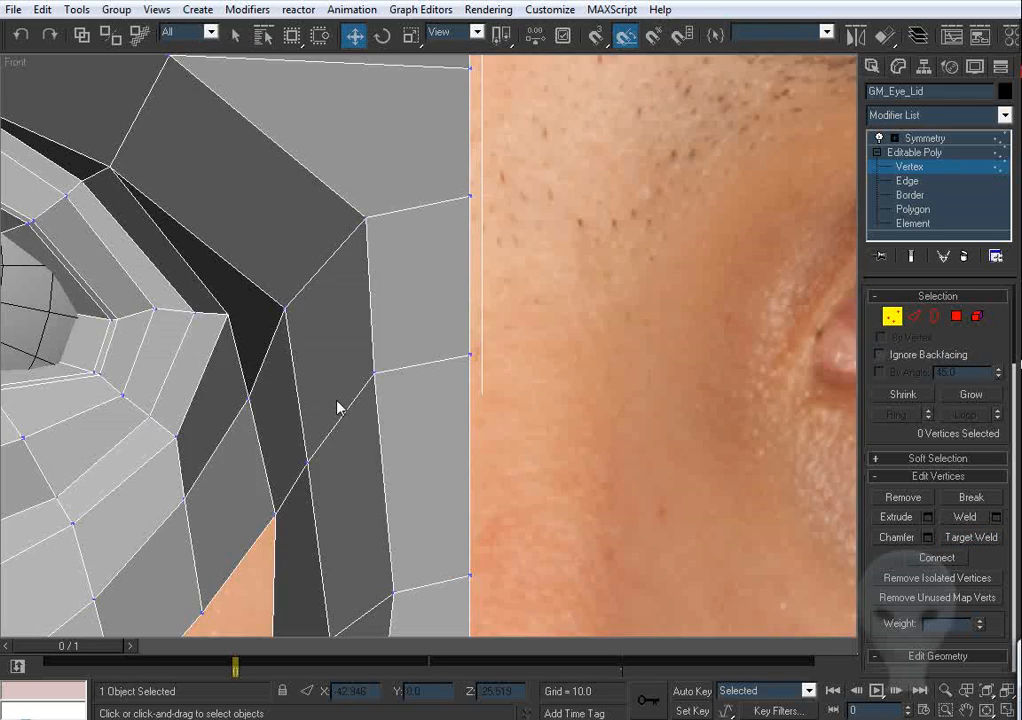
{"action": "key", "text": "z"}
{"action": "scroll", "coordinate": [299, 356], "scroll_direction": "up", "scroll_amount": 4}
{"action": "left_click", "coordinate": [420, 326]}
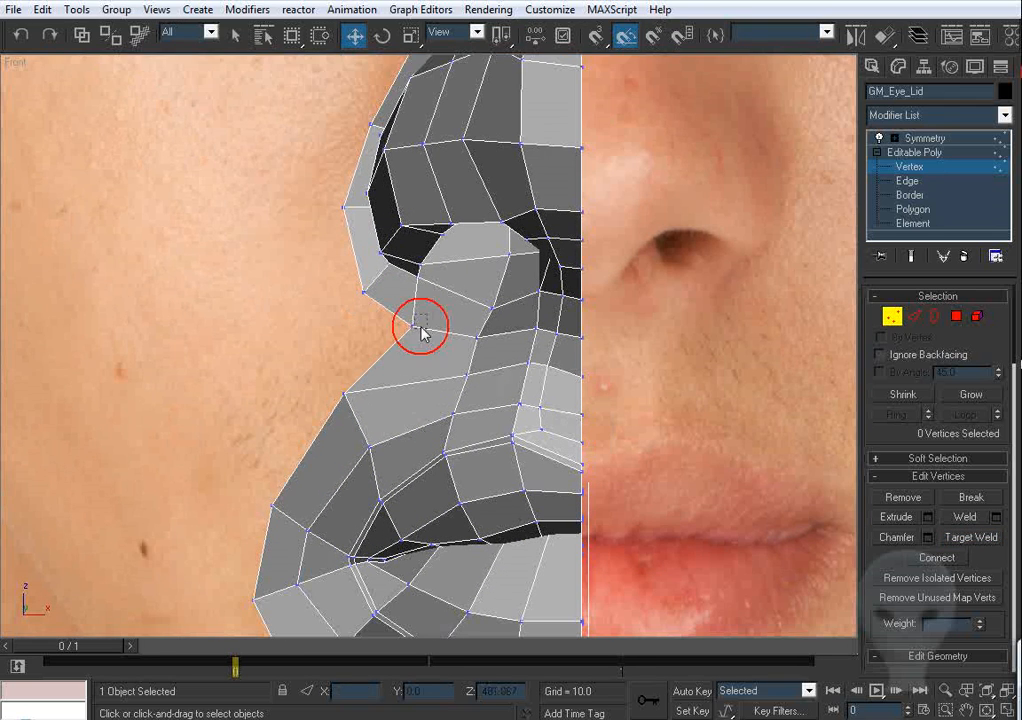
{"action": "left_click_drag", "start_coordinate": [439, 318], "coordinate": [381, 317]}
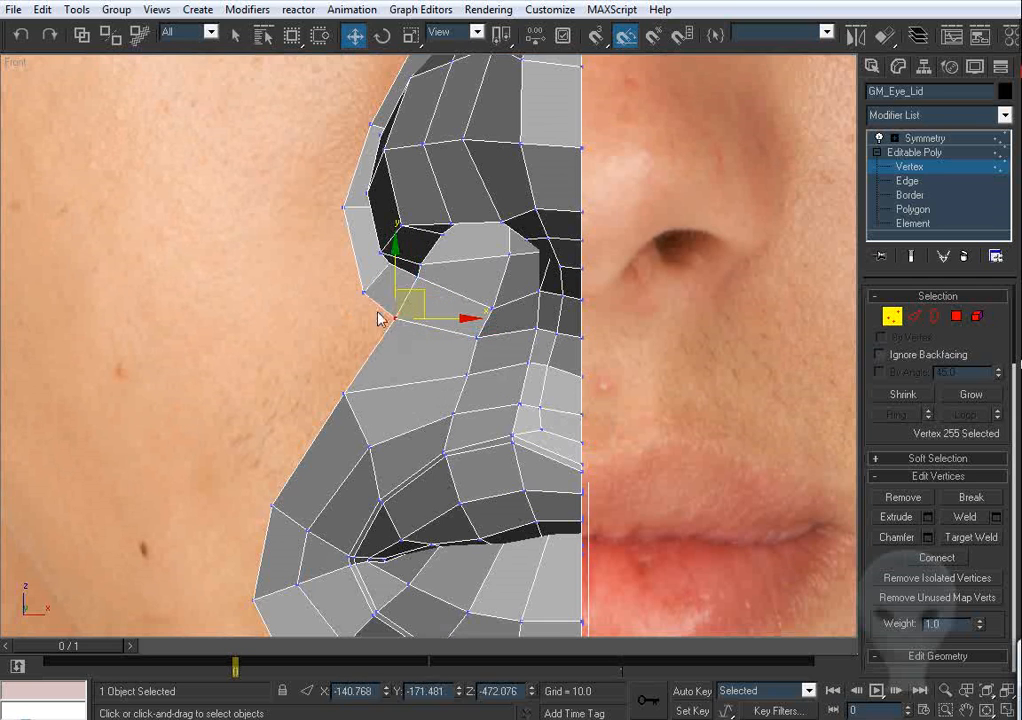
{"action": "left_click", "coordinate": [365, 291]}
{"action": "left_click", "coordinate": [362, 291]}
Step: Make the mesh see-through and shift the vertex just below the nostril rim to match the reference photo
{"action": "key", "text": "alt+x"}
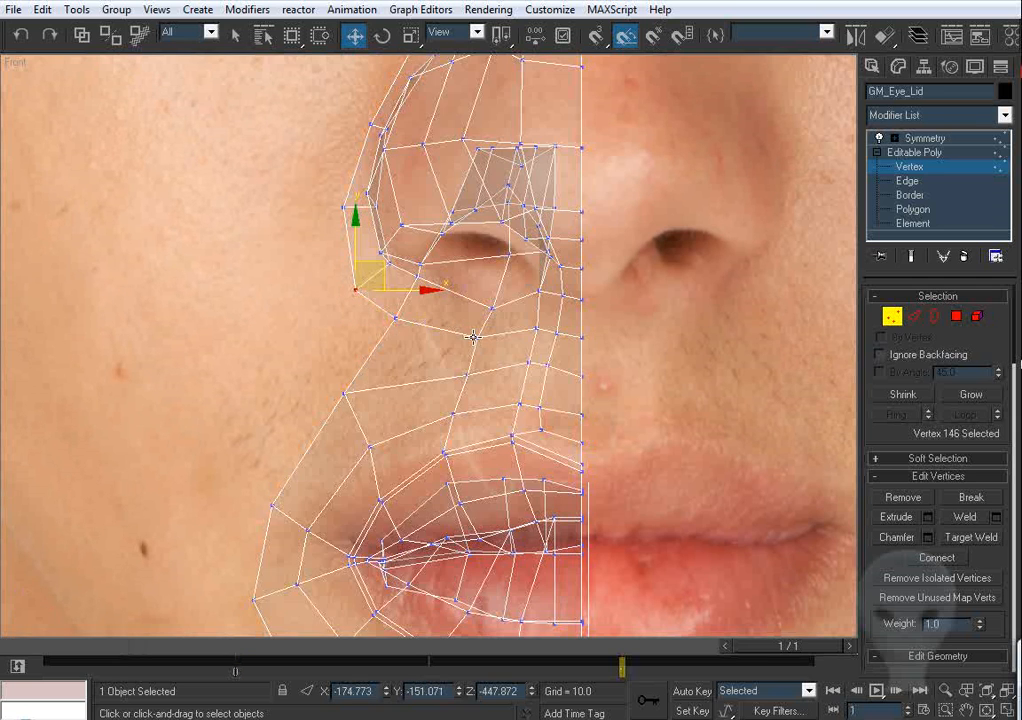
{"action": "middle_click_drag", "start_coordinate": [474, 327], "coordinate": [468, 338]}
{"action": "scroll", "coordinate": [411, 257], "scroll_direction": "up", "scroll_amount": 3}
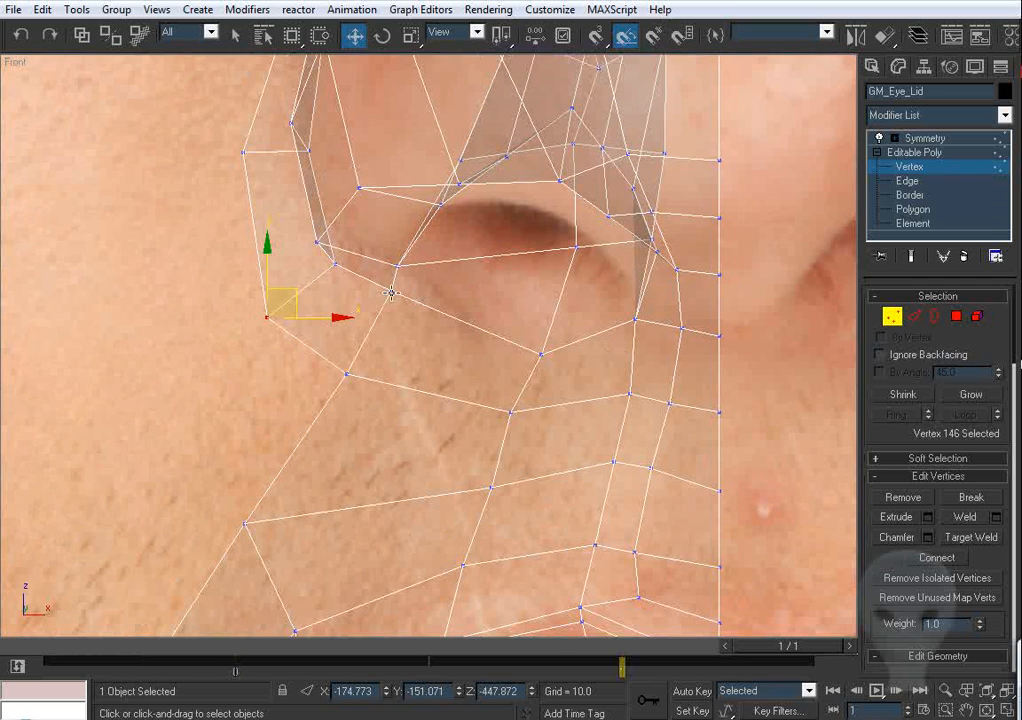
{"action": "left_click", "coordinate": [391, 292]}
{"action": "key", "text": "alt+x"}
{"action": "left_click_drag", "start_coordinate": [446, 294], "coordinate": [452, 294]}
{"action": "key", "text": "alt+x"}
{"action": "scroll", "coordinate": [428, 292], "scroll_direction": "up", "scroll_amount": 2}
{"action": "middle_click_drag", "start_coordinate": [412, 356], "coordinate": [391, 296]}
{"action": "scroll", "coordinate": [425, 298], "scroll_direction": "down", "scroll_amount": 3}
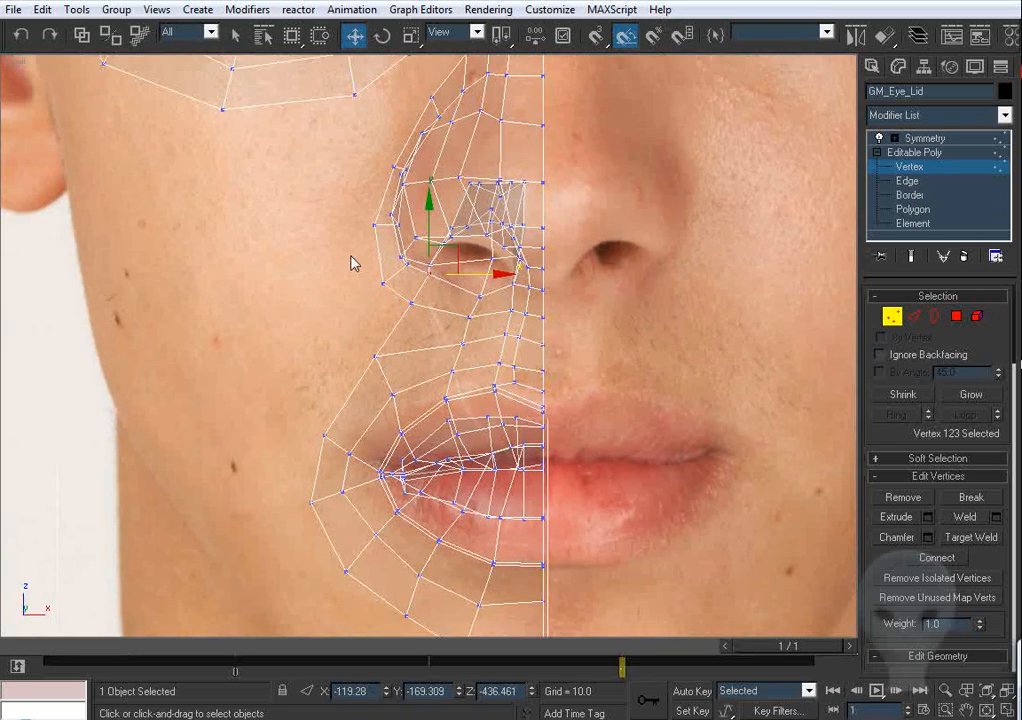
Step: Select the vertices at the outer edge of the nose wing and nudge them slightly to fit the photo
{"action": "scroll", "coordinate": [351, 262], "scroll_direction": "up", "scroll_amount": 3}
{"action": "left_click_drag", "start_coordinate": [292, 188], "coordinate": [366, 265]}
{"action": "middle_click_drag", "start_coordinate": [367, 219], "coordinate": [404, 285]}
{"action": "left_click_drag", "start_coordinate": [410, 279], "coordinate": [407, 271]}
{"action": "left_click", "coordinate": [325, 315]}
Step: In the left view, move the outer nose base border vertex backward and its inner neighbour forward
{"action": "scroll", "coordinate": [358, 334], "scroll_direction": "down", "scroll_amount": 3}
{"action": "middle_click_drag", "start_coordinate": [458, 435], "coordinate": [431, 353]}
{"action": "key", "text": "p"}
{"action": "key", "text": "ctrl+r"}
{"action": "left_click_drag", "start_coordinate": [431, 353], "coordinate": [433, 323]}
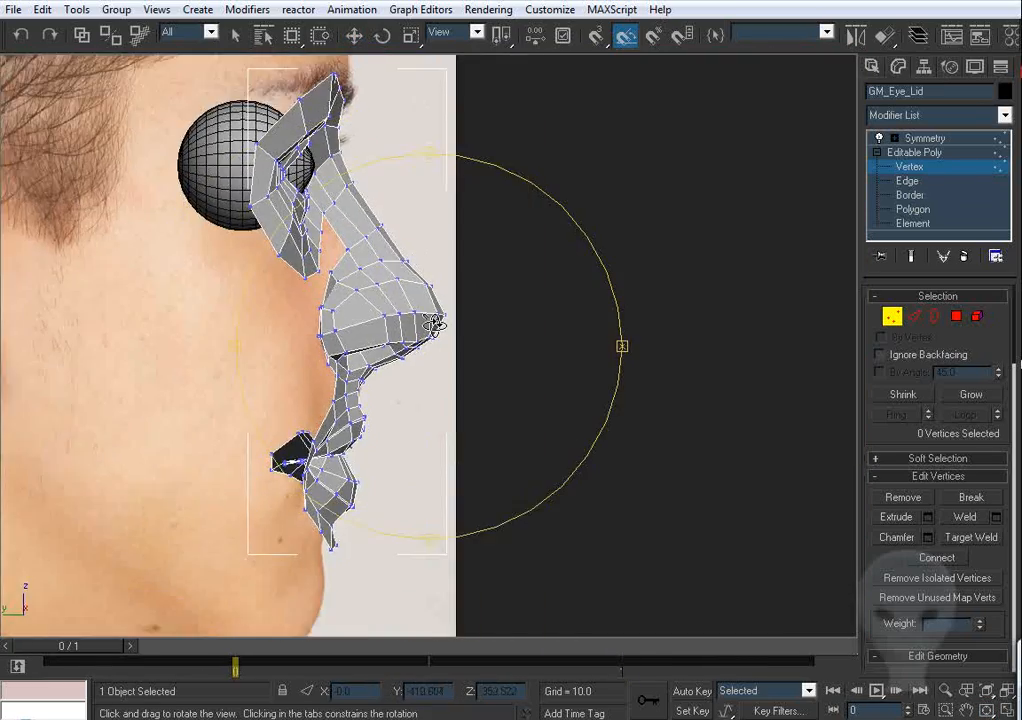
{"action": "scroll", "coordinate": [433, 323], "scroll_direction": "up", "scroll_amount": 4}
{"action": "scroll", "coordinate": [465, 310], "scroll_direction": "up", "scroll_amount": 2}
{"action": "scroll", "coordinate": [440, 295], "scroll_direction": "up", "scroll_amount": 2}
{"action": "key", "text": "w"}
{"action": "left_click", "coordinate": [386, 269]}
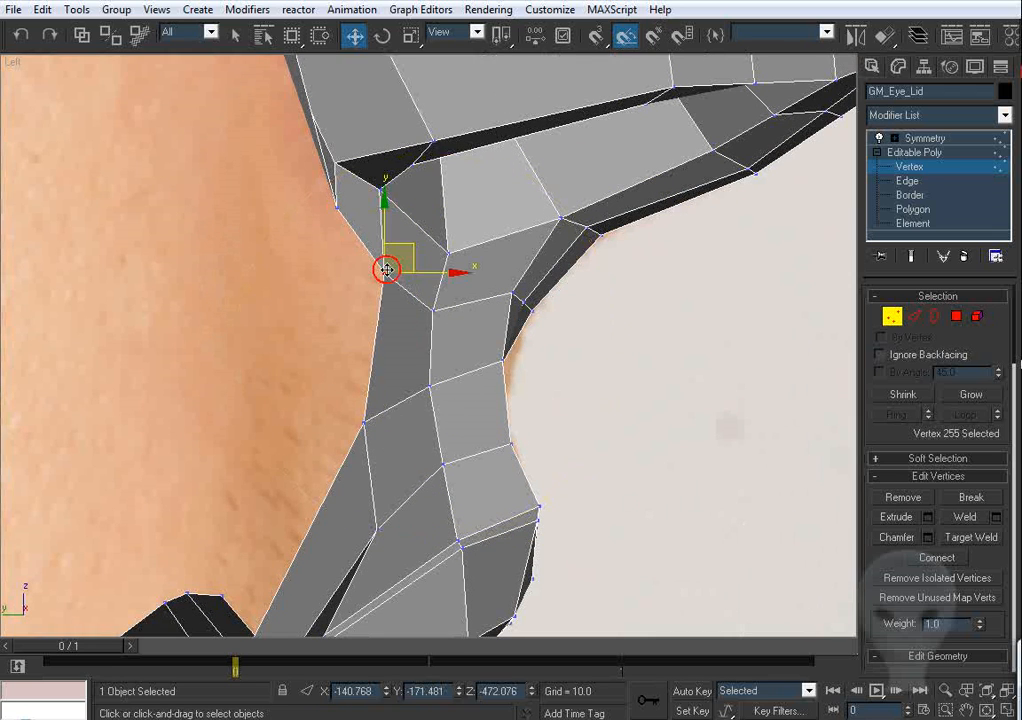
{"action": "left_click_drag", "start_coordinate": [386, 269], "coordinate": [371, 271]}
{"action": "left_click_drag", "start_coordinate": [432, 311], "coordinate": [444, 312]}
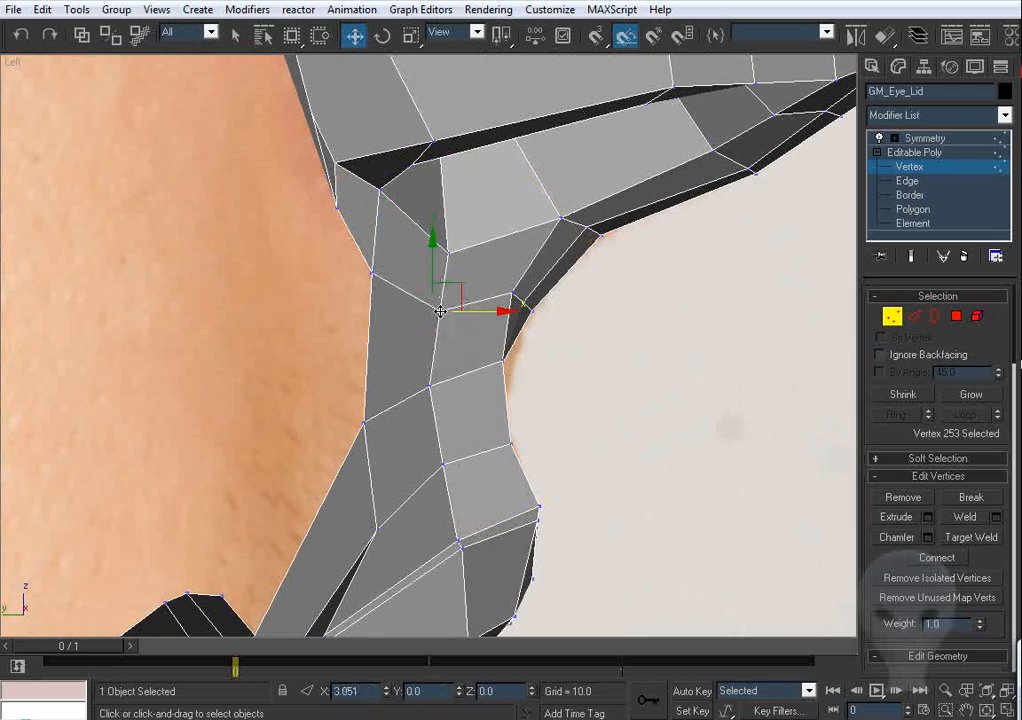
Step: Move the vertices of the column above the upper lip and the adjoining outer mouth border vertex slightly forward
{"action": "left_click_drag", "start_coordinate": [429, 387], "coordinate": [439, 387]}
{"action": "middle_click_drag", "start_coordinate": [461, 455], "coordinate": [438, 322]}
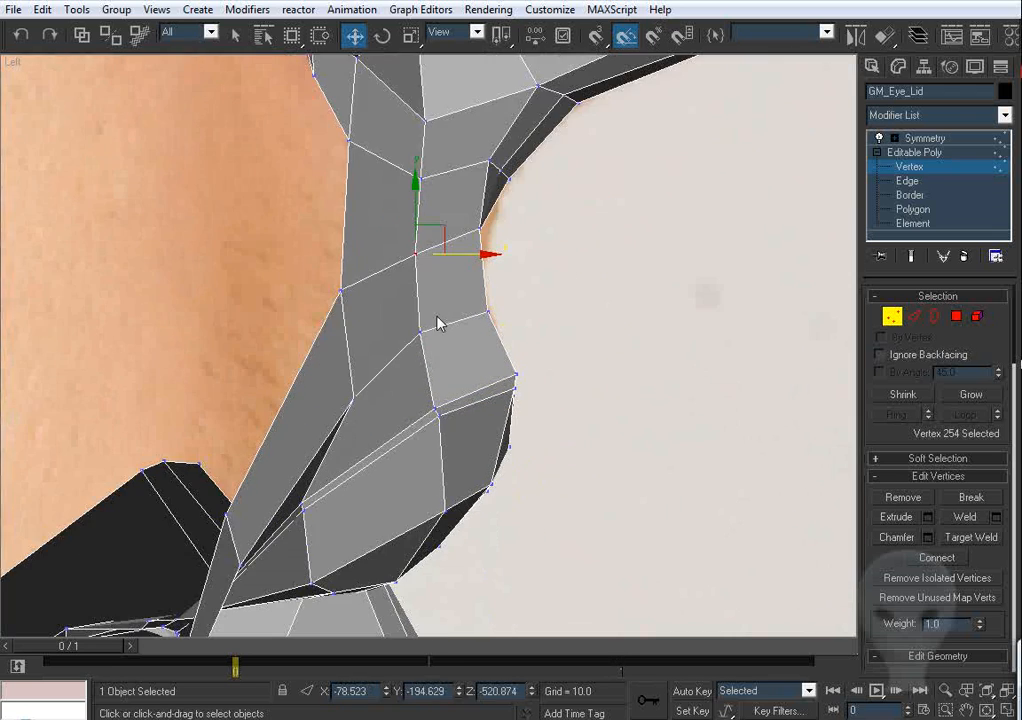
{"action": "left_click_drag", "start_coordinate": [420, 332], "coordinate": [426, 333]}
{"action": "left_click_drag", "start_coordinate": [415, 256], "coordinate": [419, 257]}
{"action": "middle_click_drag", "start_coordinate": [385, 320], "coordinate": [439, 286]}
{"action": "left_click_drag", "start_coordinate": [396, 257], "coordinate": [401, 256]}
{"action": "key", "text": "p"}
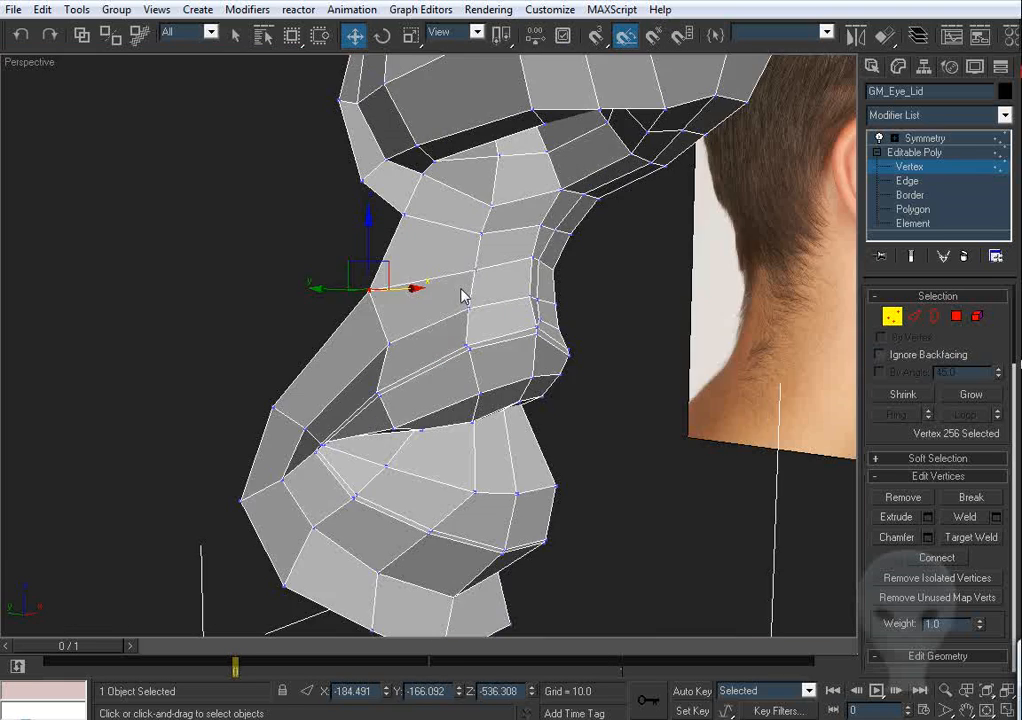
Step: Leave vertex editing and add a TurboSmooth modifier on top of the face's Symmetry modifier
{"action": "key", "text": "ctrl+r"}
{"action": "left_click_drag", "start_coordinate": [520, 290], "coordinate": [330, 262]}
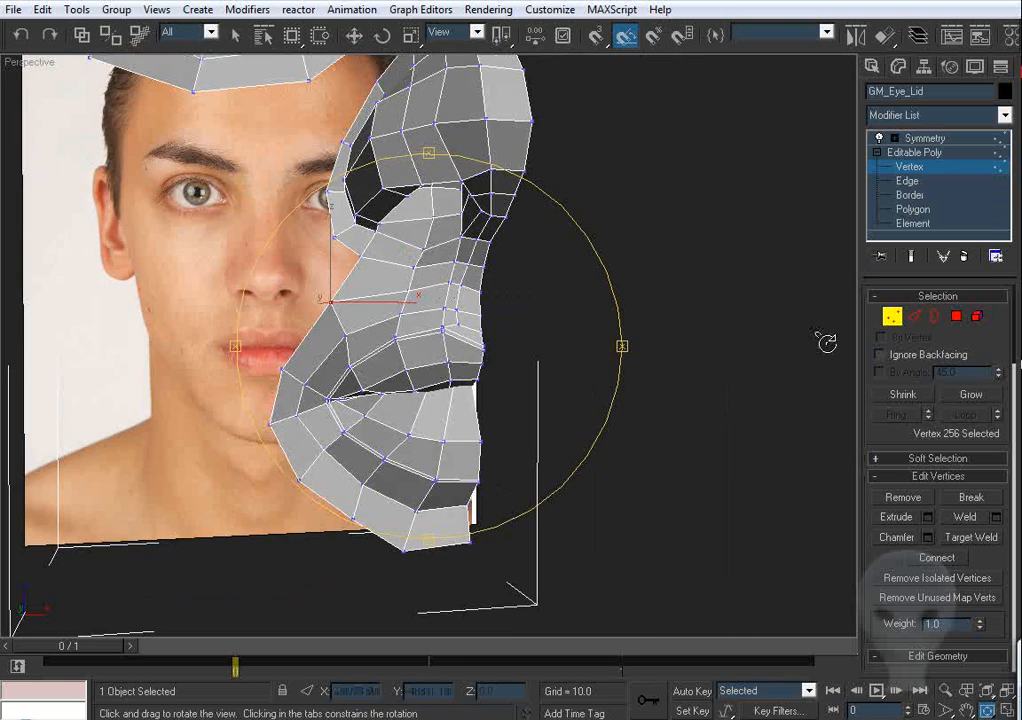
{"action": "left_click", "coordinate": [891, 319]}
{"action": "left_click", "coordinate": [700, 326]}
{"action": "scroll", "coordinate": [661, 329], "scroll_direction": "down", "scroll_amount": 2}
{"action": "middle_click_drag", "start_coordinate": [512, 255], "coordinate": [471, 327]}
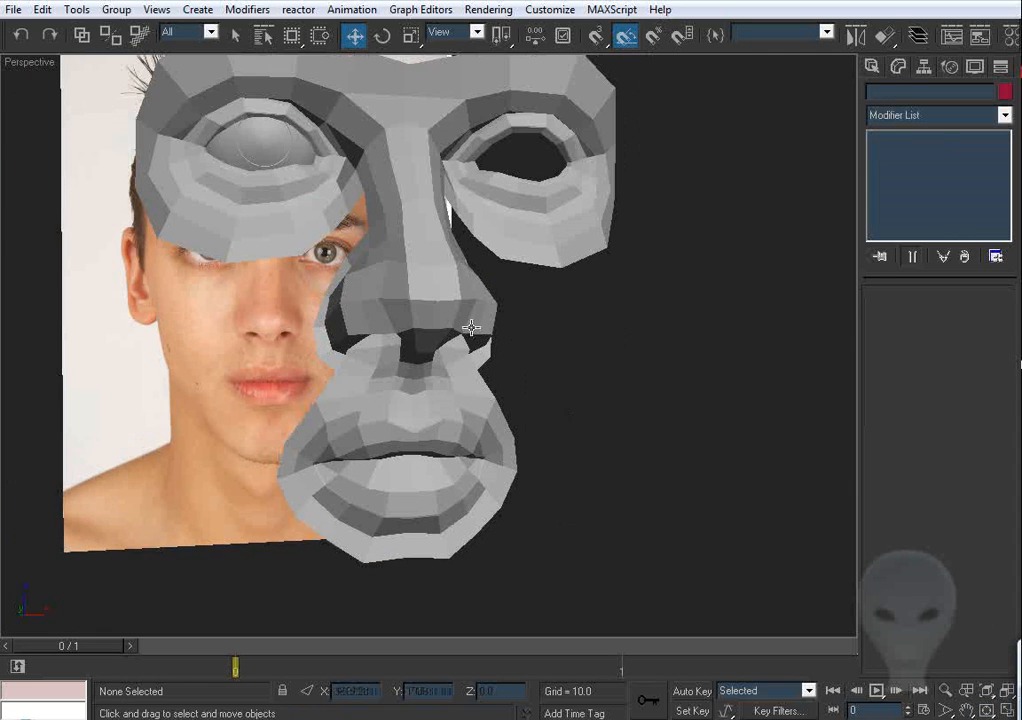
{"action": "left_click", "coordinate": [471, 327]}
{"action": "right_click", "coordinate": [445, 291]}
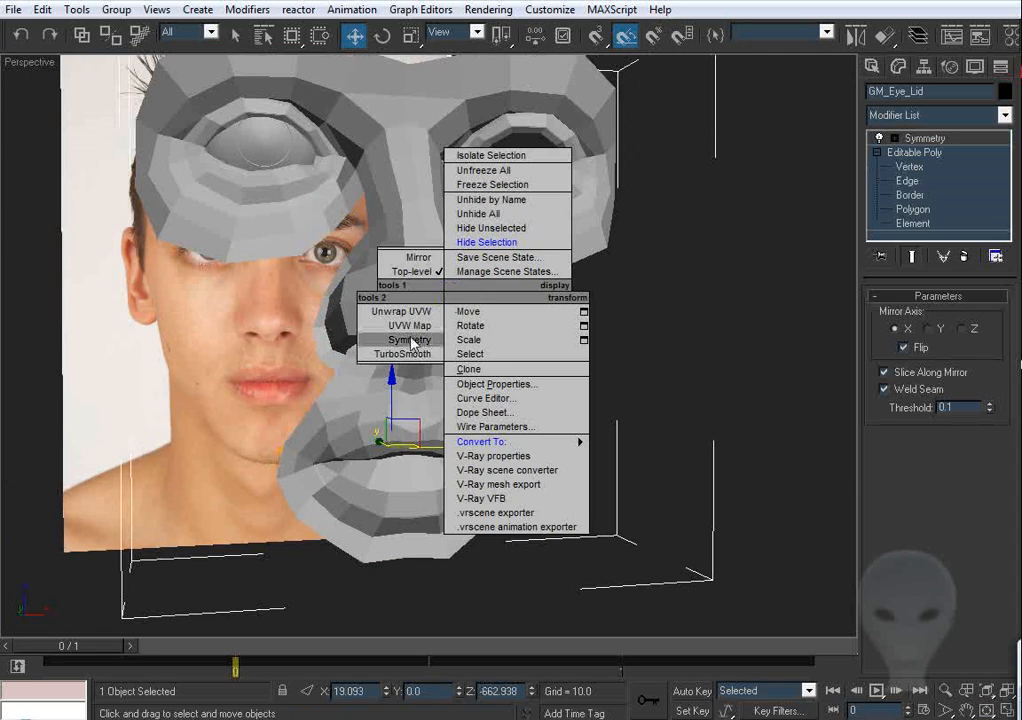
{"action": "left_click", "coordinate": [406, 354]}
{"action": "middle_click_drag", "start_coordinate": [554, 328], "coordinate": [405, 316], "text": "alt"}
Step: Extend the lower outer border edge of the nose base with a new polygon down toward the mouth border
{"action": "left_click", "coordinate": [905, 197]}
{"action": "middle_click_drag", "start_coordinate": [620, 330], "coordinate": [408, 292], "text": "alt"}
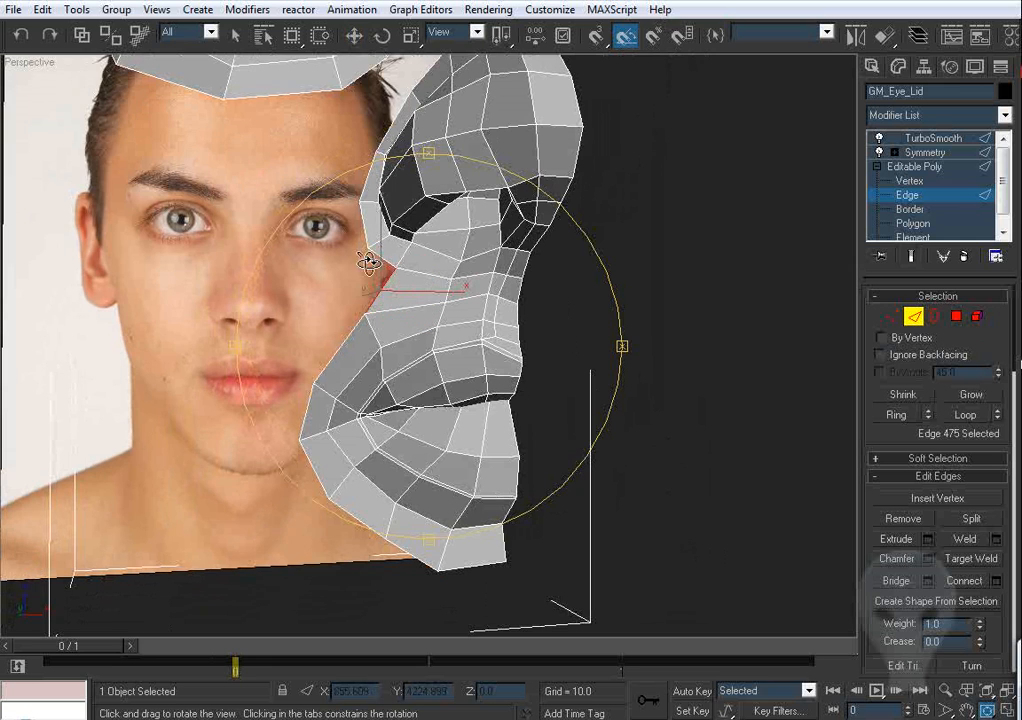
{"action": "middle_click_drag", "start_coordinate": [367, 248], "coordinate": [445, 174], "text": "alt"}
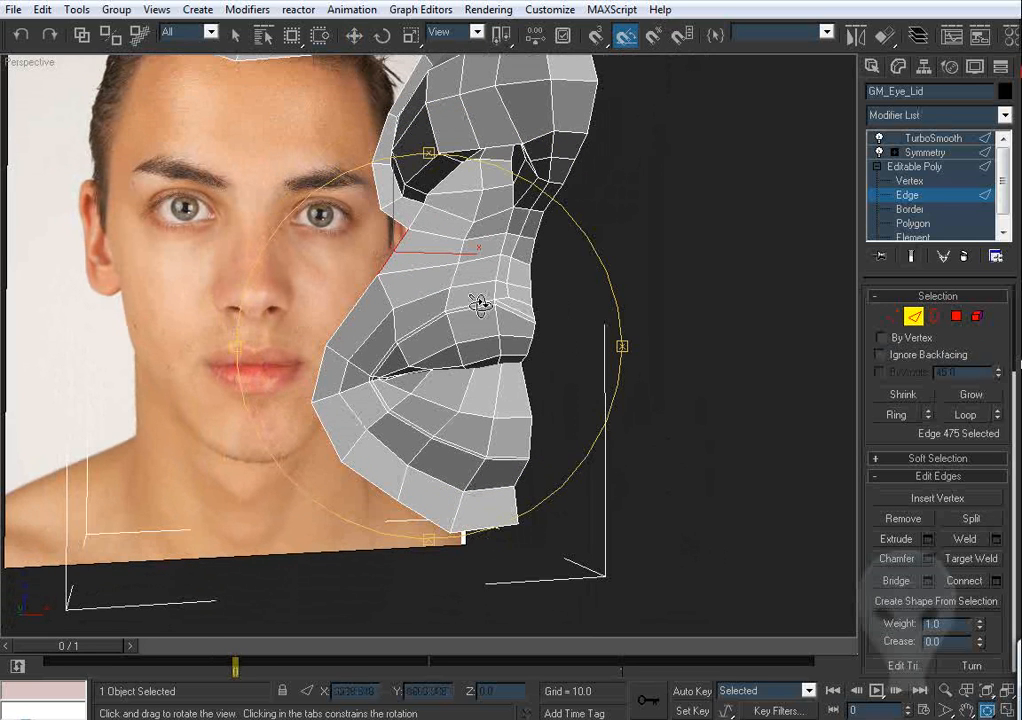
{"action": "middle_click_drag", "start_coordinate": [480, 305], "coordinate": [392, 210], "text": "alt"}
{"action": "key", "text": "w"}
{"action": "left_click", "coordinate": [430, 228]}
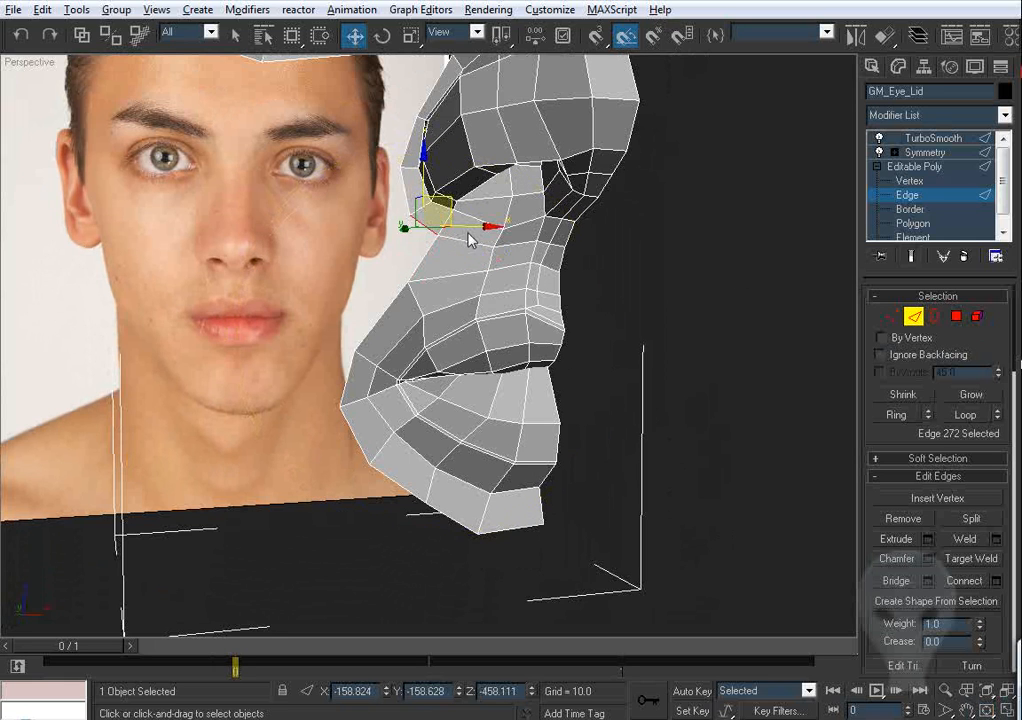
{"action": "middle_click_drag", "start_coordinate": [466, 232], "coordinate": [453, 260], "text": "alt"}
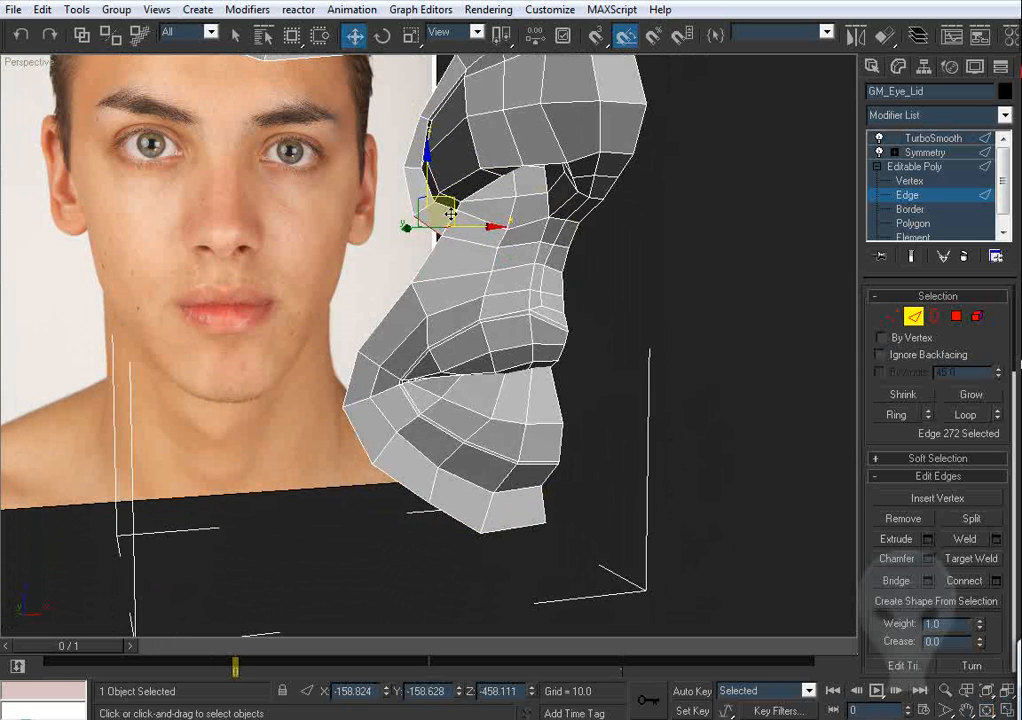
{"action": "left_click", "coordinate": [433, 224]}
Step: Target weld the inner corner of the new polygon to the outer mouth border vertex
{"action": "left_click", "coordinate": [892, 316]}
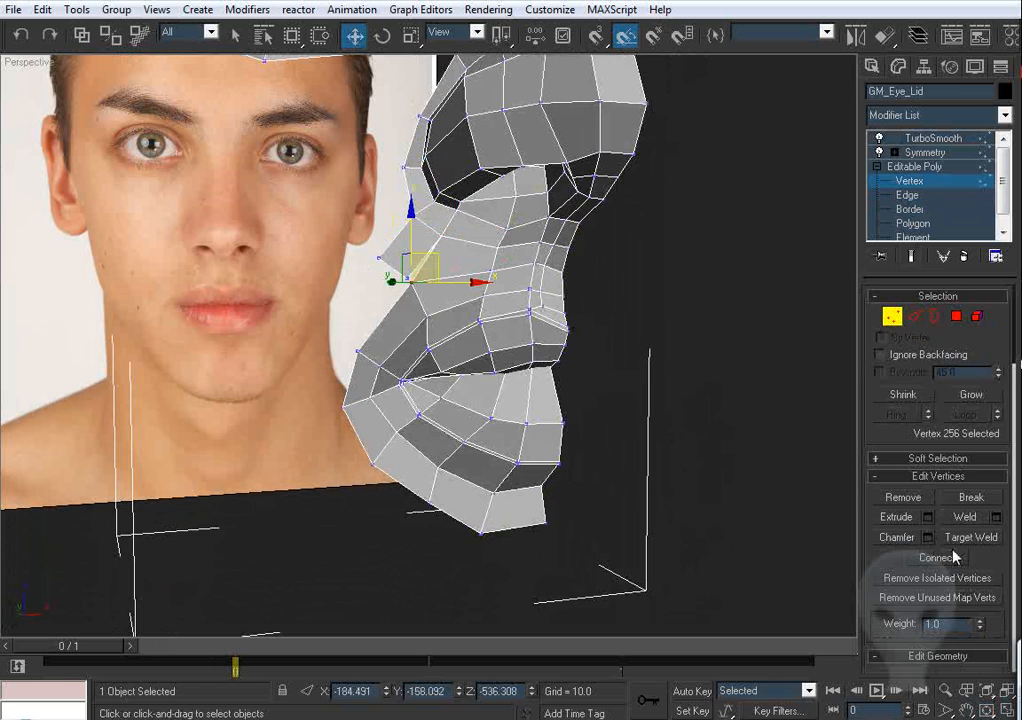
{"action": "left_click", "coordinate": [407, 278]}
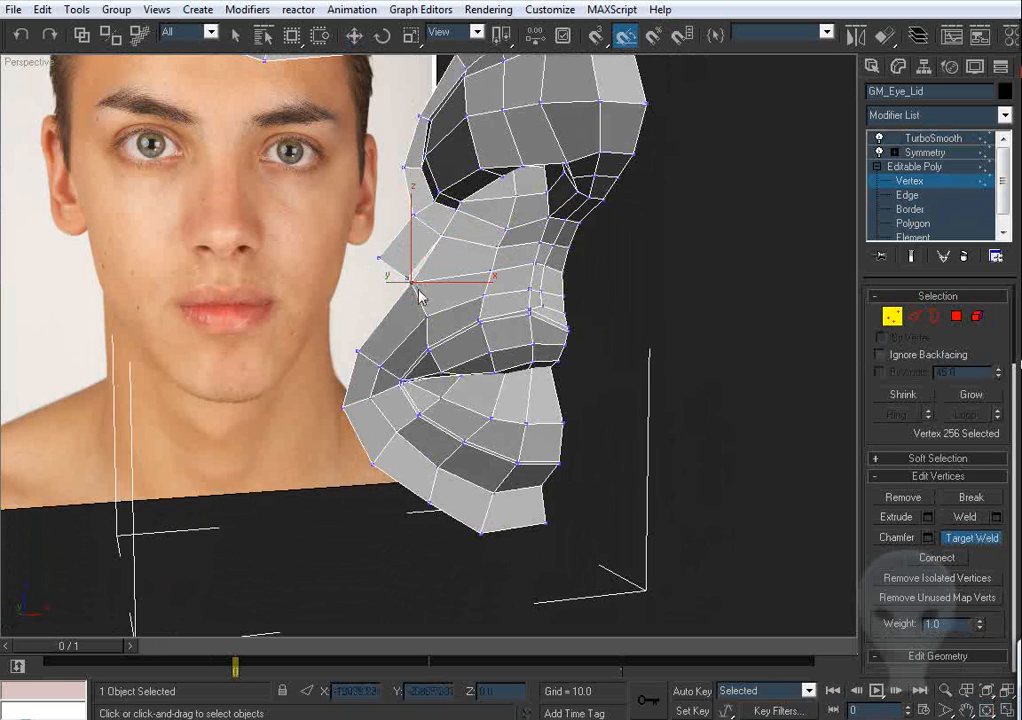
{"action": "left_click", "coordinate": [411, 284]}
{"action": "right_click", "coordinate": [390, 296]}
Step: Pull the polygon's free vertex out onto the cheek and, in the left view, move it backward
{"action": "left_click_drag", "start_coordinate": [399, 247], "coordinate": [362, 280]}
{"action": "key", "text": "l"}
{"action": "middle_click_drag", "start_coordinate": [455, 330], "coordinate": [487, 415]}
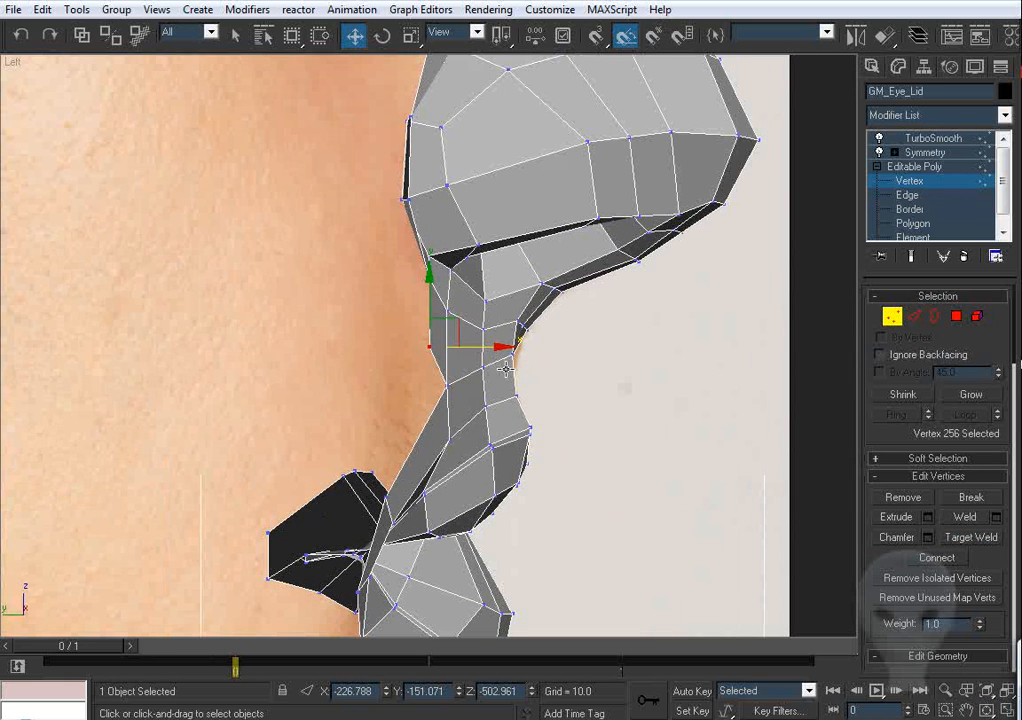
{"action": "left_click_drag", "start_coordinate": [488, 348], "coordinate": [473, 348]}
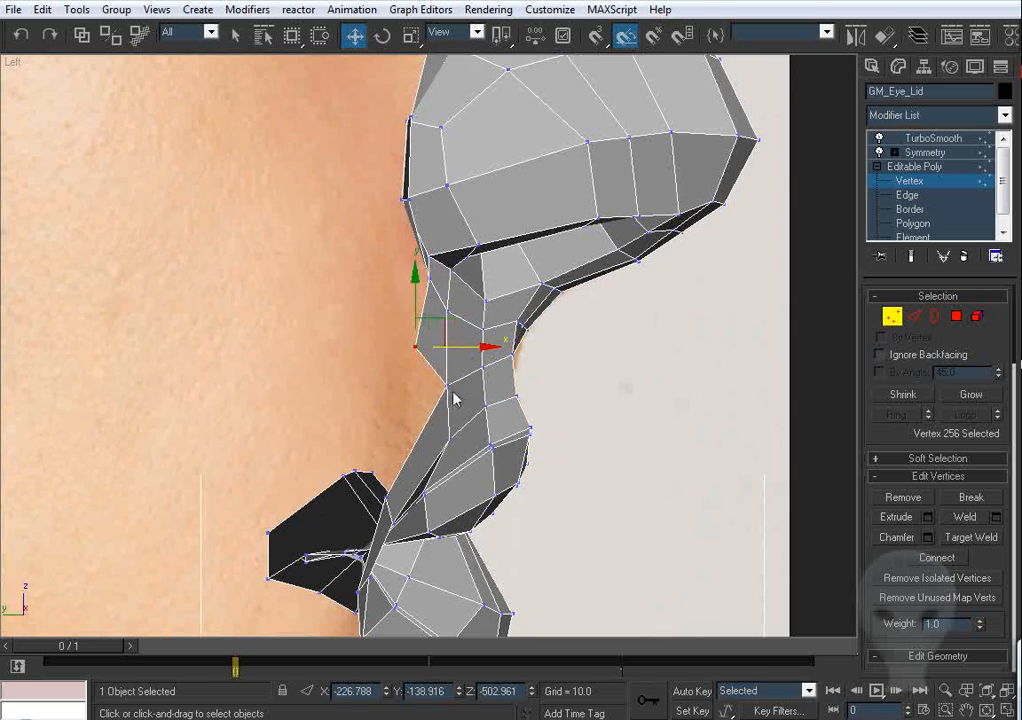
Step: In the front view, nudge the free cheek vertex outward and shift the adjoining mouth border vertex slightly
{"action": "middle_click_drag", "start_coordinate": [471, 400], "coordinate": [436, 332]}
{"action": "key", "text": "f"}
{"action": "middle_click_drag", "start_coordinate": [383, 376], "coordinate": [424, 240]}
{"action": "scroll", "coordinate": [397, 216], "scroll_direction": "down", "scroll_amount": 3}
{"action": "scroll", "coordinate": [424, 240], "scroll_direction": "up", "scroll_amount": 2}
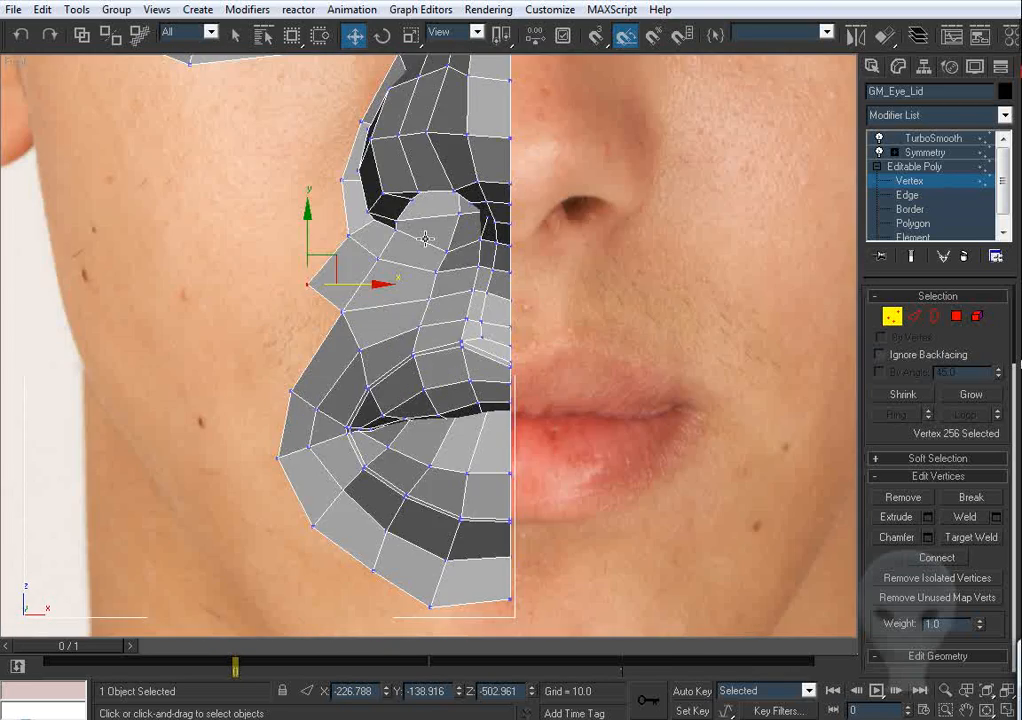
{"action": "scroll", "coordinate": [345, 236], "scroll_direction": "up", "scroll_amount": 2}
{"action": "scroll", "coordinate": [345, 236], "scroll_direction": "up", "scroll_amount": 2}
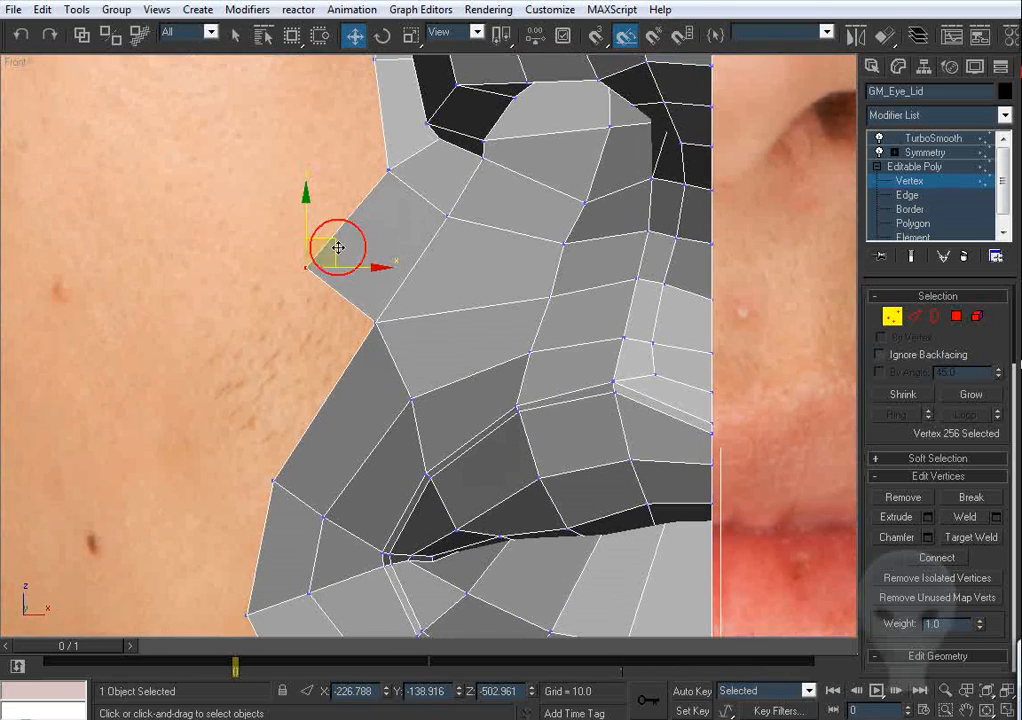
{"action": "left_click_drag", "start_coordinate": [338, 247], "coordinate": [335, 246]}
{"action": "scroll", "coordinate": [381, 219], "scroll_direction": "down", "scroll_amount": 3}
{"action": "middle_click_drag", "start_coordinate": [378, 179], "coordinate": [435, 262]}
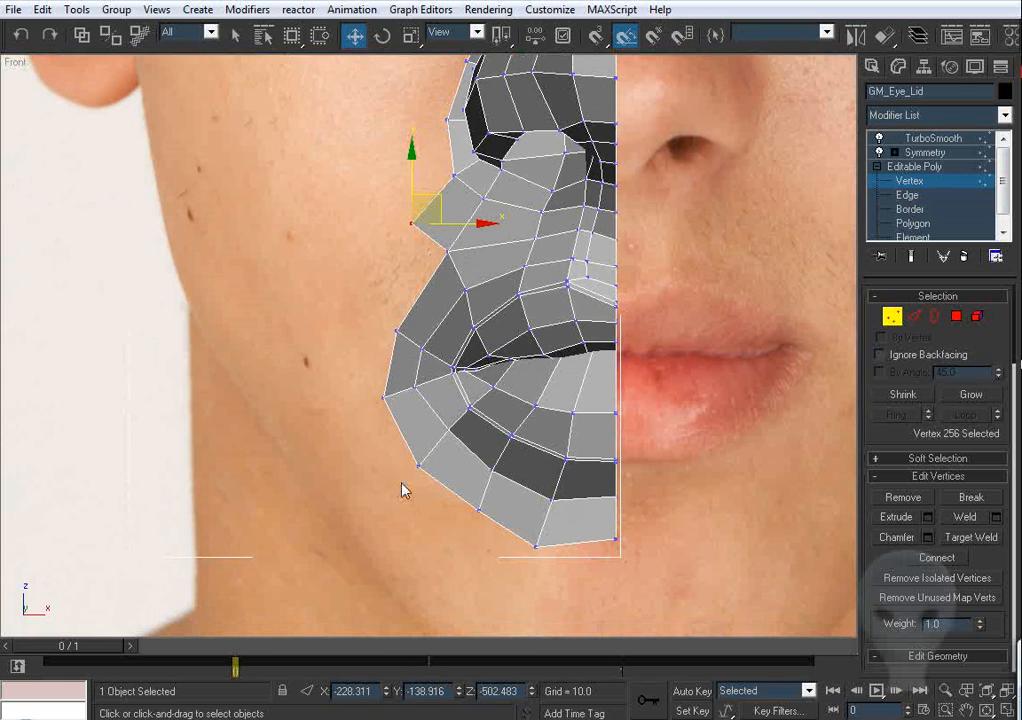
{"action": "middle_click_drag", "start_coordinate": [512, 371], "coordinate": [492, 462]}
{"action": "middle_click_drag", "start_coordinate": [463, 333], "coordinate": [491, 337]}
{"action": "middle_click_drag", "start_coordinate": [476, 214], "coordinate": [478, 275]}
{"action": "left_click_drag", "start_coordinate": [466, 260], "coordinate": [460, 262]}
{"action": "left_click", "coordinate": [465, 300]}
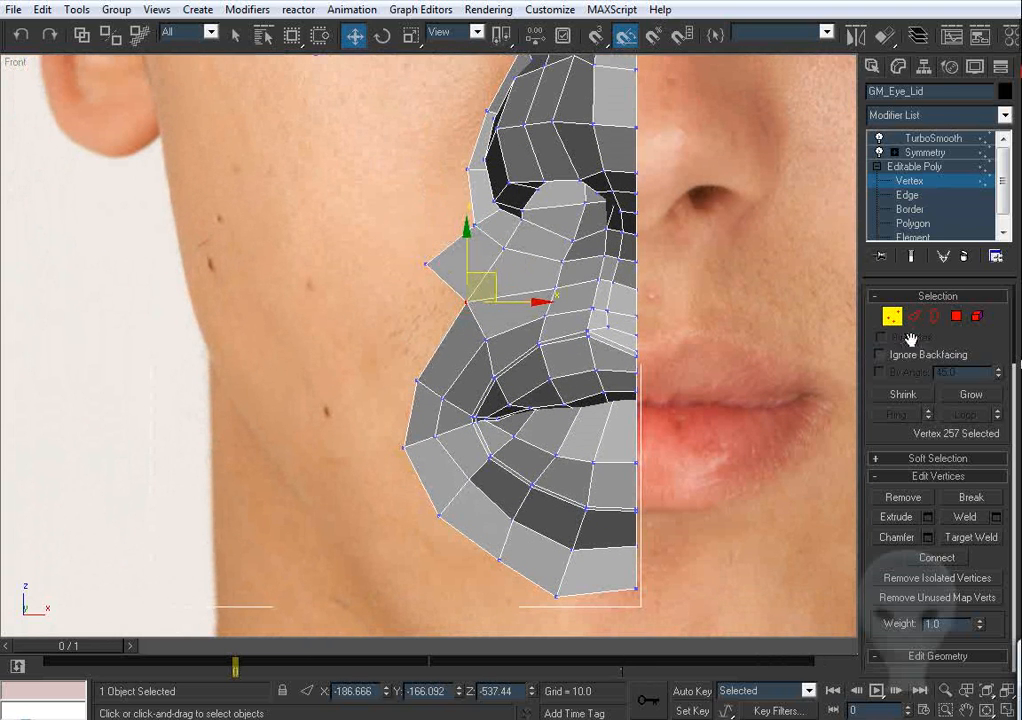
Step: Extend the cheek polygon's lower edge with another polygon along the mouth border and target weld its inner corner to that border
{"action": "left_click", "coordinate": [913, 316]}
{"action": "left_click_drag", "start_coordinate": [473, 265], "coordinate": [410, 345], "text": "shift"}
{"action": "left_click", "coordinate": [891, 317]}
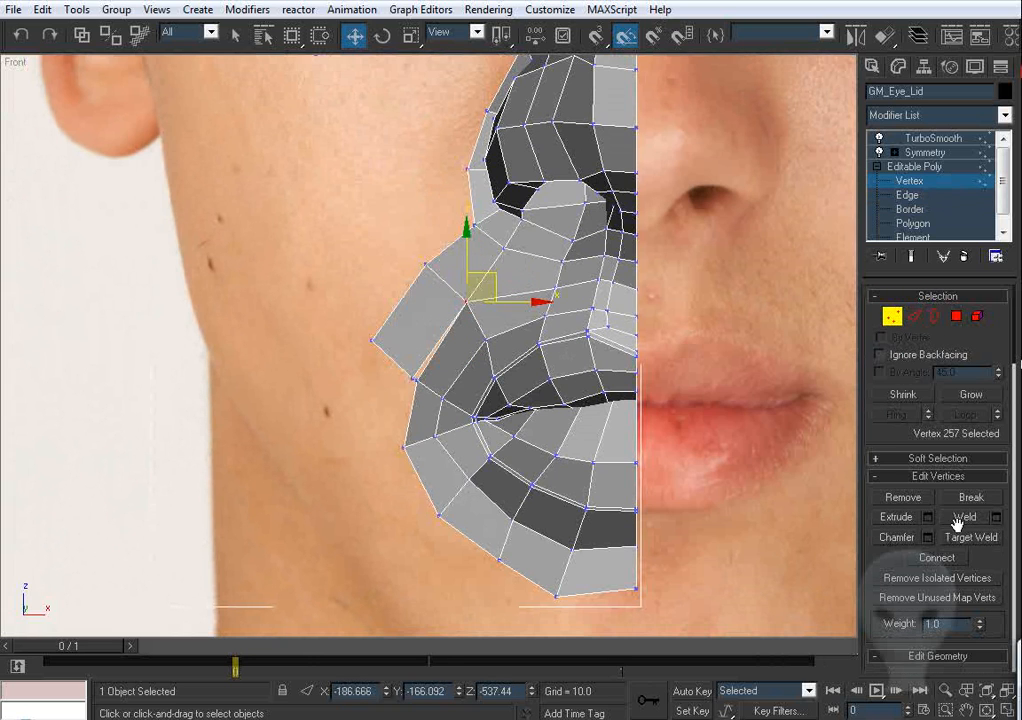
{"action": "left_click", "coordinate": [955, 540]}
{"action": "left_click", "coordinate": [414, 382]}
{"action": "left_click", "coordinate": [420, 383]}
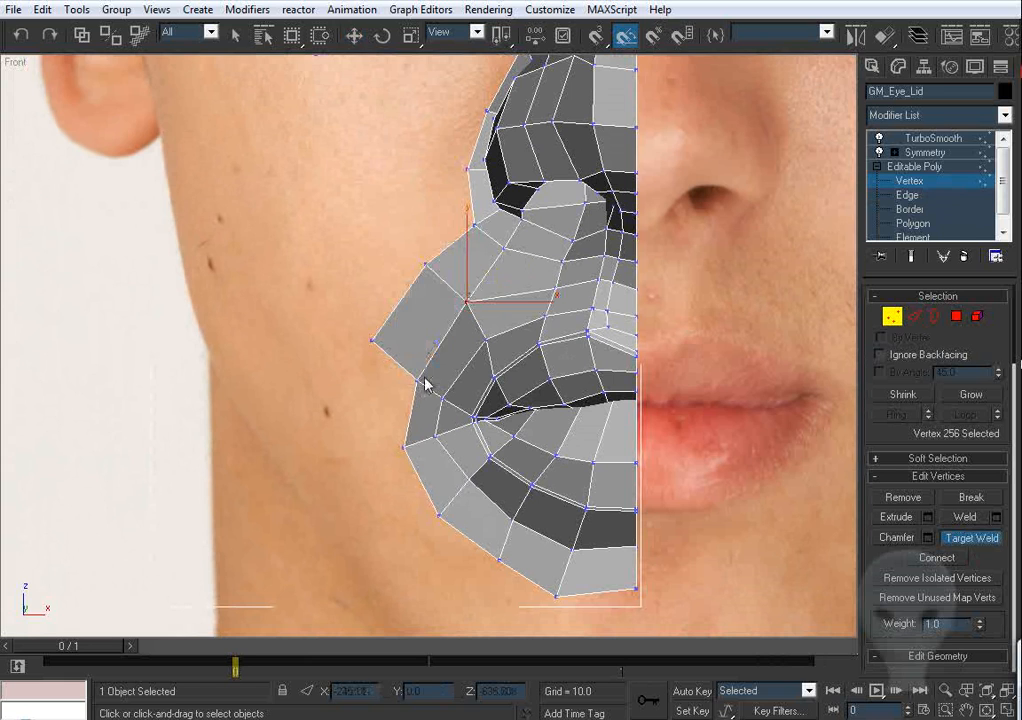
Step: Move the cheek polygon's free vertex down and slightly outward in the front view, and backward in the left view
{"action": "key", "text": "w"}
{"action": "left_click_drag", "start_coordinate": [392, 313], "coordinate": [380, 347]}
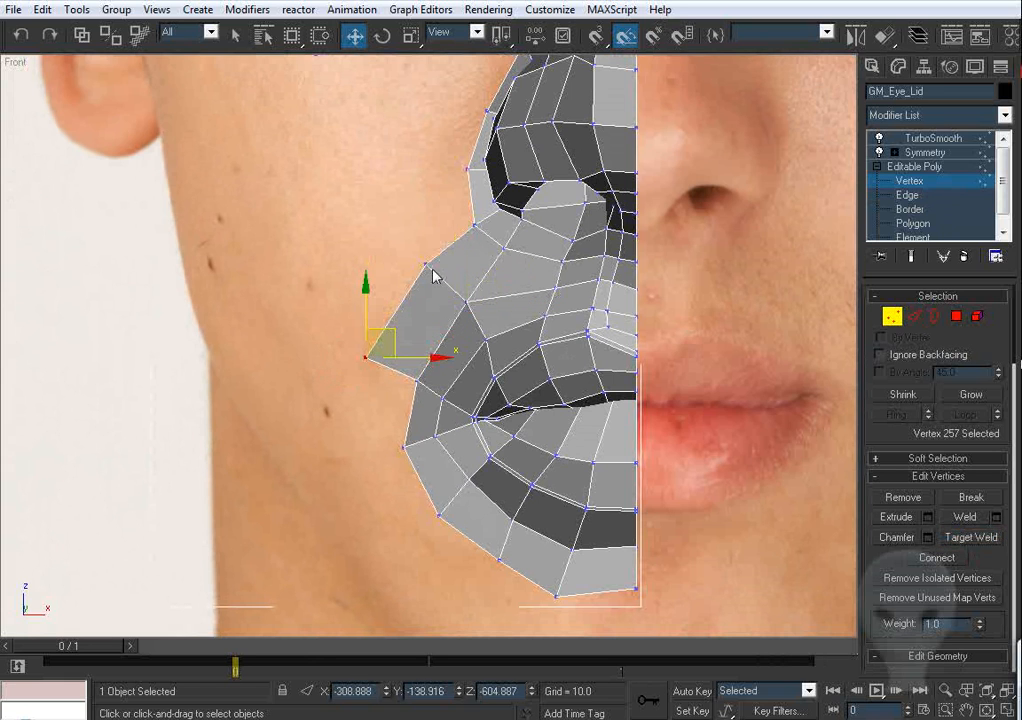
{"action": "left_click", "coordinate": [424, 265]}
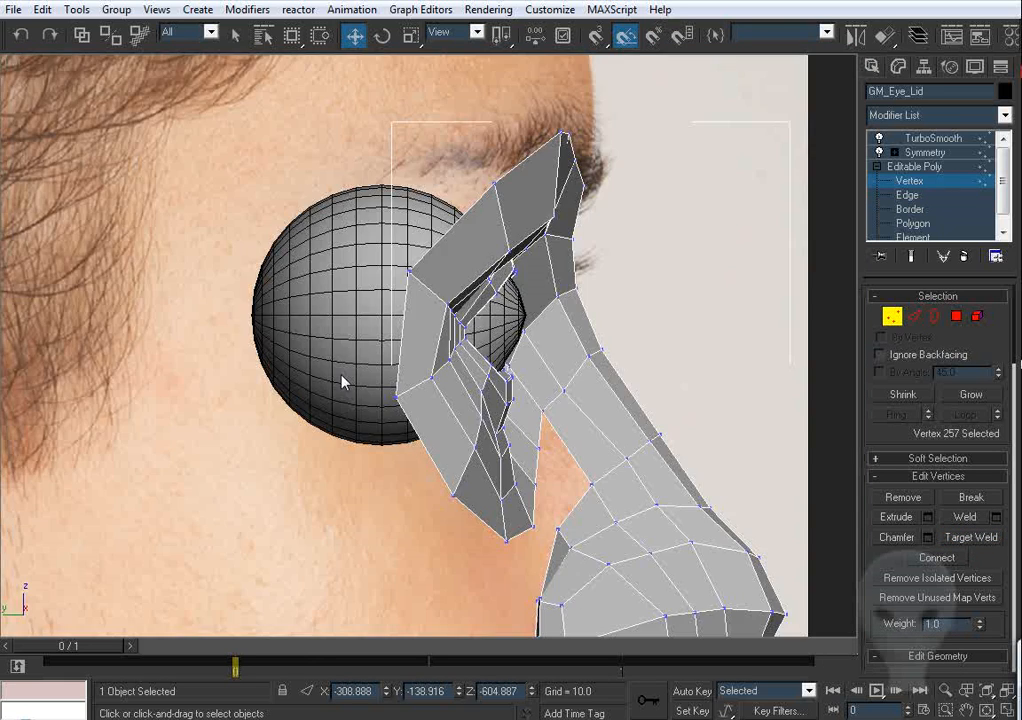
{"action": "middle_click_drag", "start_coordinate": [341, 382], "coordinate": [220, 60]}
{"action": "scroll", "coordinate": [481, 347], "scroll_direction": "up", "scroll_amount": 2}
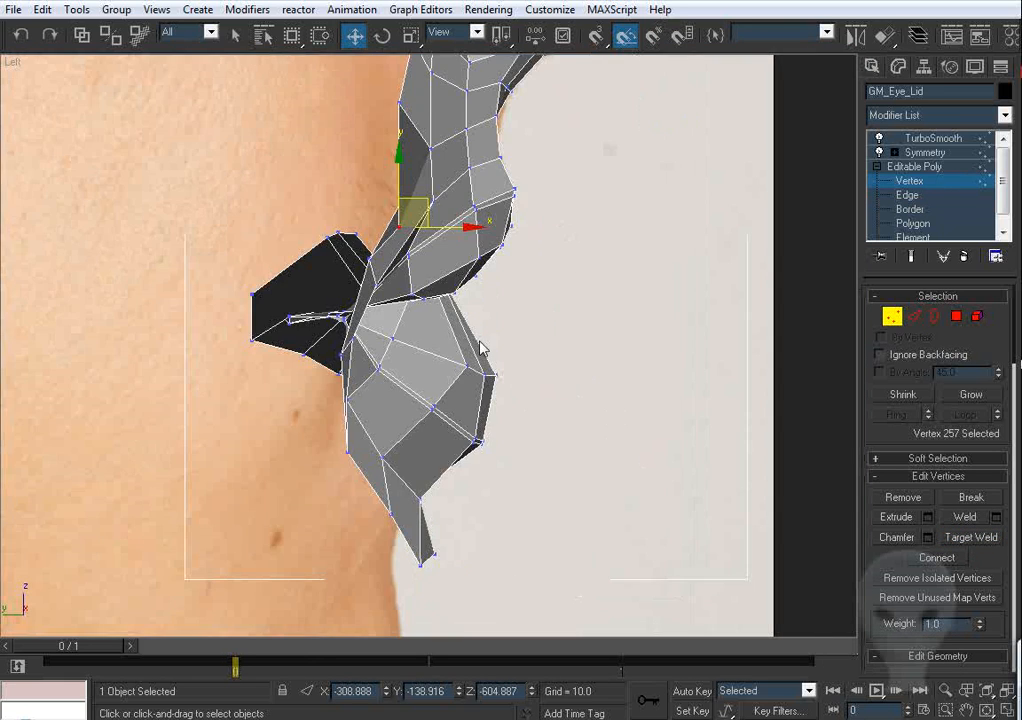
{"action": "middle_click_drag", "start_coordinate": [437, 251], "coordinate": [476, 351]}
{"action": "left_click_drag", "start_coordinate": [485, 327], "coordinate": [433, 327]}
Step: In the left view, nudge the outer cheek vertex and the adjoining mouth border vertex slightly backward
{"action": "middle_click_drag", "start_coordinate": [433, 327], "coordinate": [437, 416]}
{"action": "left_click", "coordinate": [439, 293]}
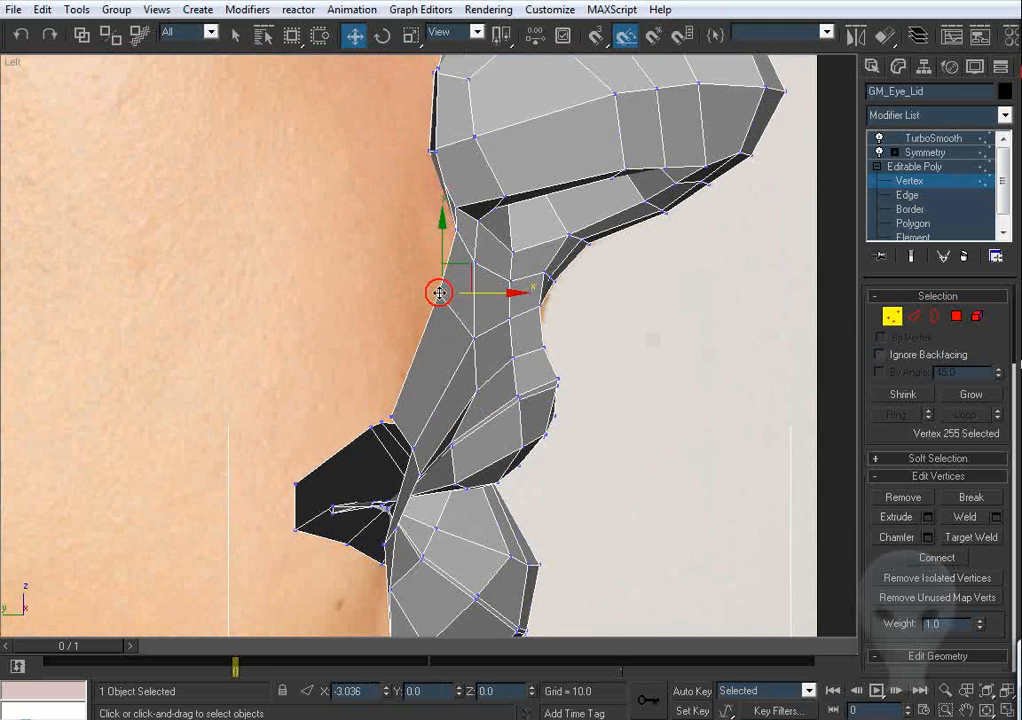
{"action": "left_click", "coordinate": [473, 338]}
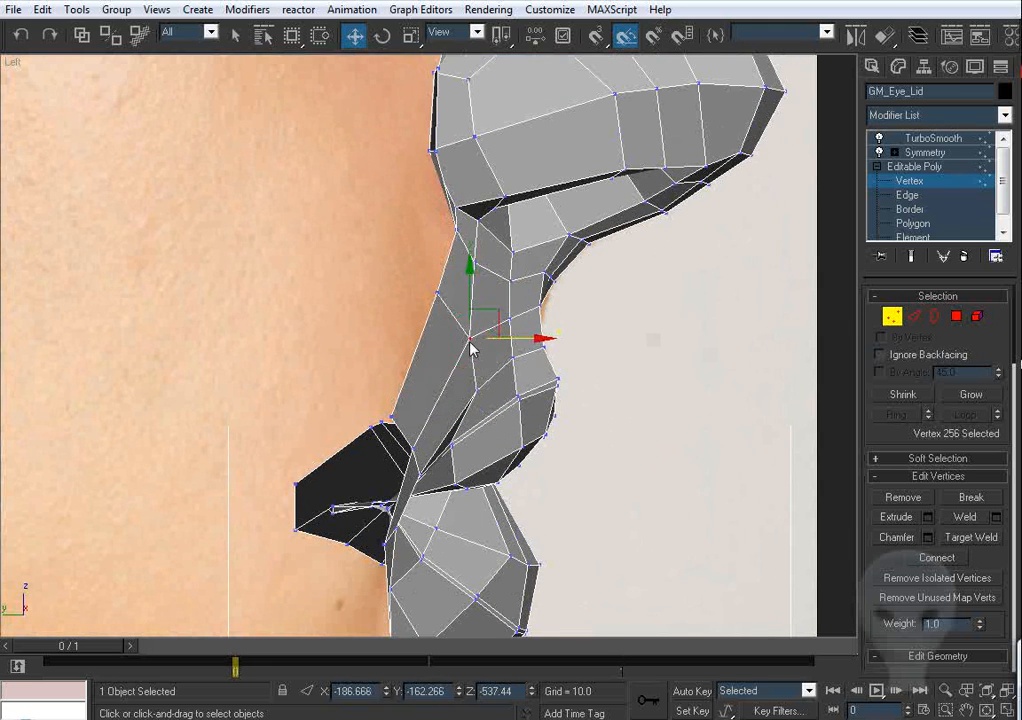
{"action": "middle_click_drag", "start_coordinate": [470, 348], "coordinate": [455, 342]}
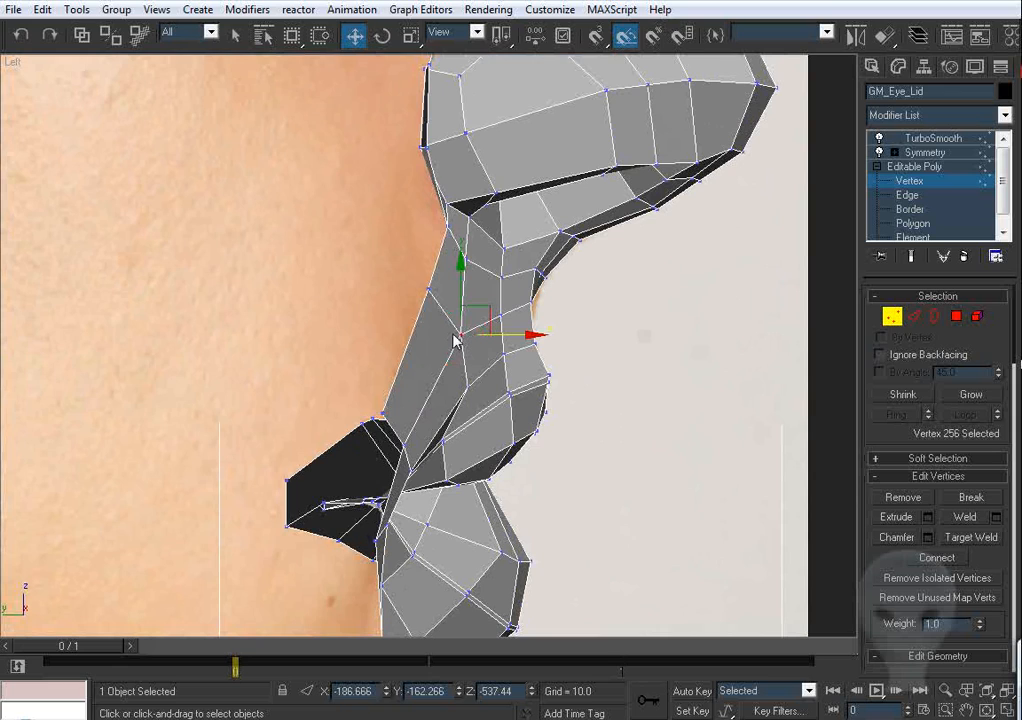
{"action": "middle_click_drag", "start_coordinate": [483, 409], "coordinate": [488, 363]}
Step: Extend the cheek strip's lower edge with another polygon running down beside the mouth corner
{"action": "key", "text": "p"}
{"action": "key", "text": "ctrl+r"}
{"action": "left_click_drag", "start_coordinate": [370, 308], "coordinate": [415, 308]}
{"action": "left_click_drag", "start_coordinate": [335, 344], "coordinate": [441, 340]}
{"action": "left_click", "coordinate": [914, 317]}
{"action": "key", "text": "f"}
{"action": "key", "text": "w"}
{"action": "scroll", "coordinate": [395, 396], "scroll_direction": "up", "scroll_amount": 10}
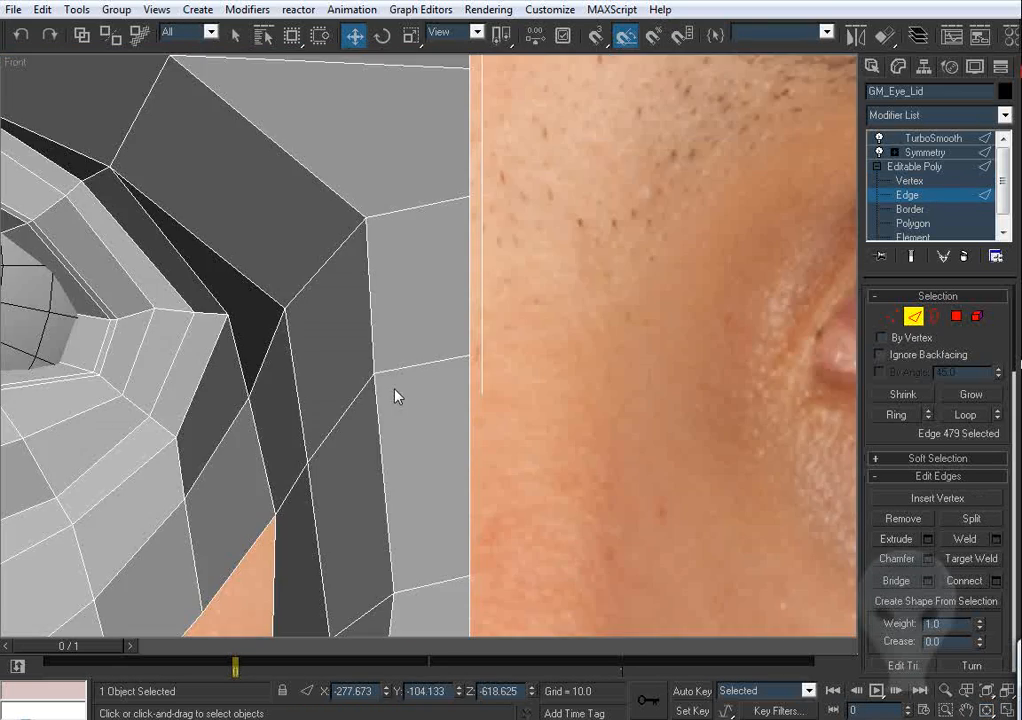
{"action": "scroll", "coordinate": [426, 342], "scroll_direction": "down", "scroll_amount": 5}
{"action": "left_click_drag", "start_coordinate": [472, 297], "coordinate": [395, 488], "text": "shift"}
{"action": "middle_click_drag", "start_coordinate": [395, 488], "coordinate": [345, 370]}
Step: Target weld the new polygon's inner corner to the mouth border vertex beside the mouth corner
{"action": "left_click", "coordinate": [891, 316]}
{"action": "left_click", "coordinate": [971, 537]}
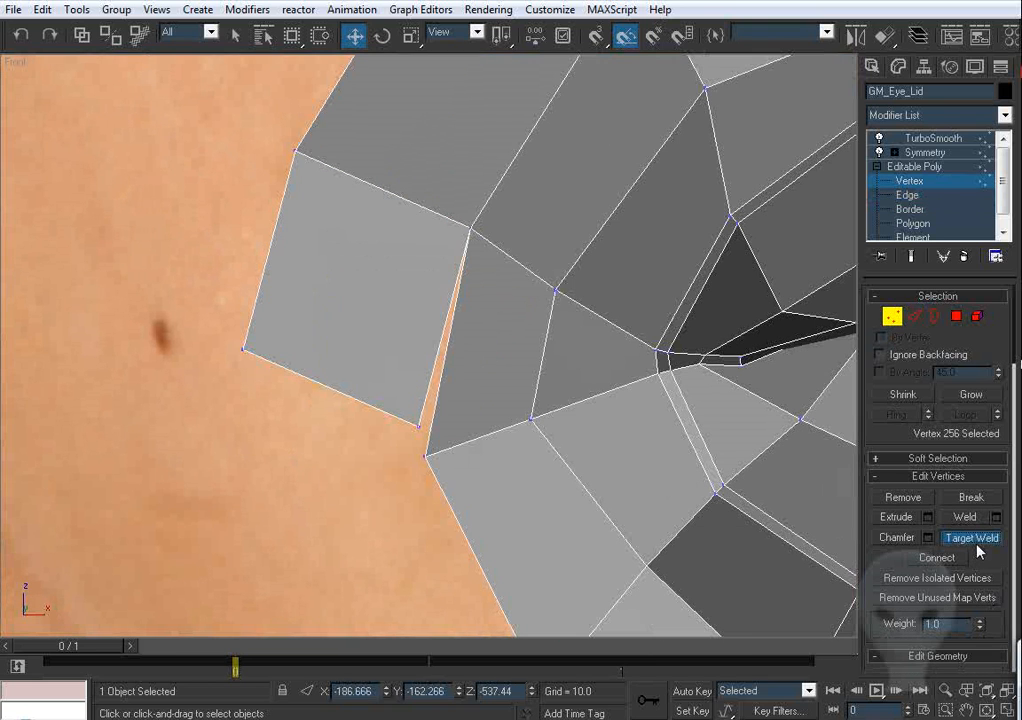
{"action": "left_click", "coordinate": [418, 426]}
{"action": "left_click", "coordinate": [425, 455]}
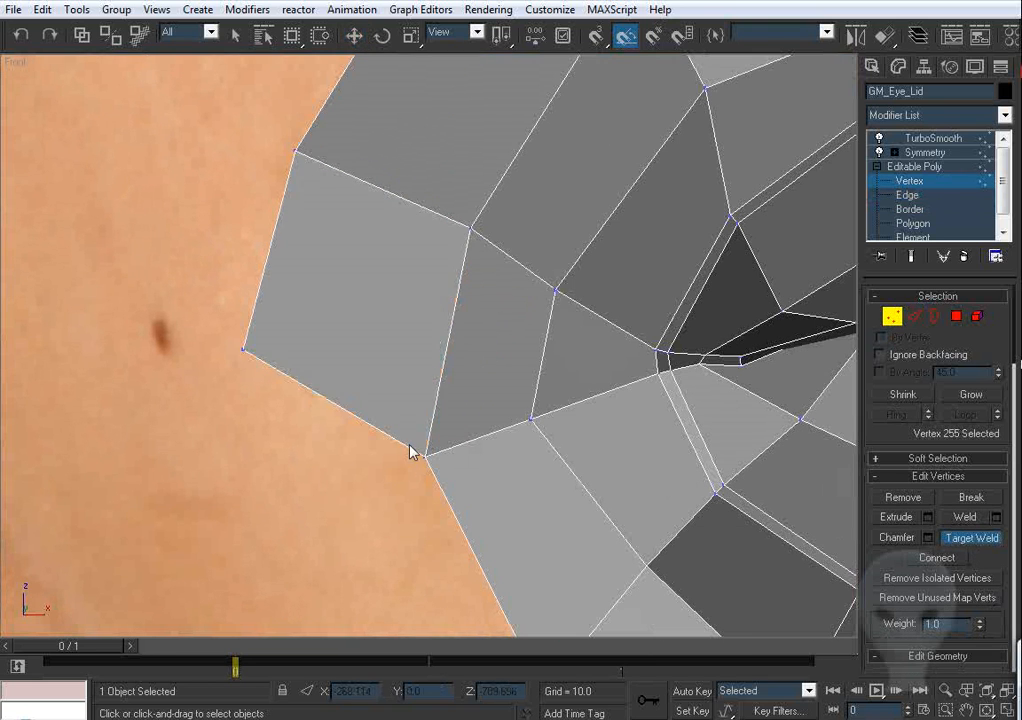
Step: In the front view, lower the polygon's free vertex level with the welded corner and align it under the vertex above
{"action": "key", "text": "w"}
{"action": "left_click_drag", "start_coordinate": [283, 297], "coordinate": [249, 447]}
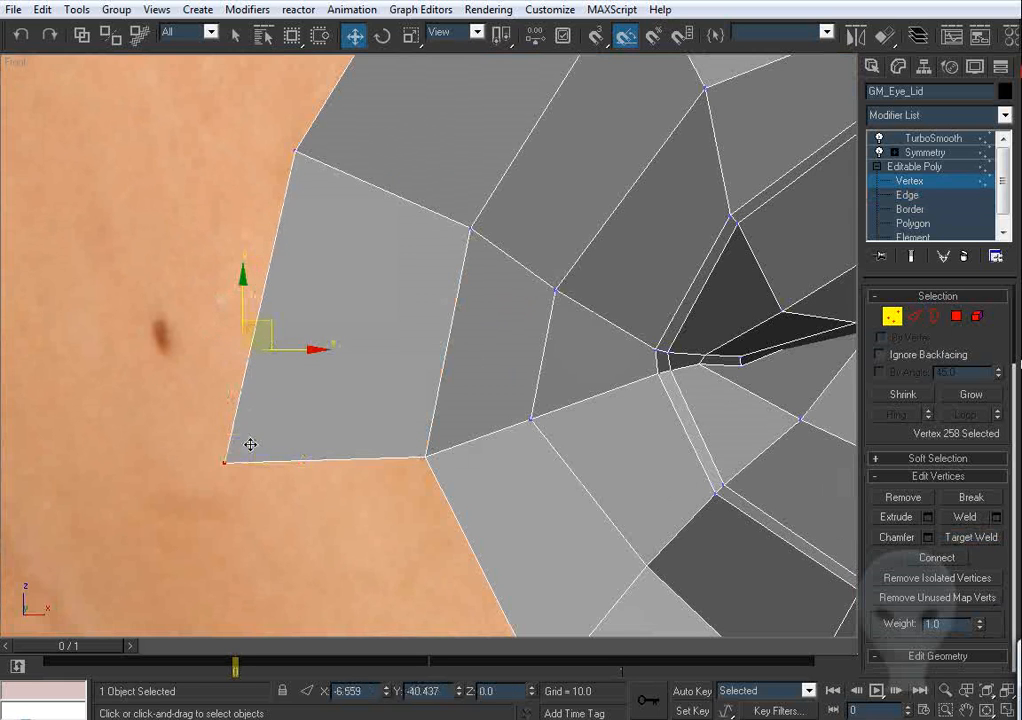
{"action": "scroll", "coordinate": [326, 360], "scroll_direction": "down", "scroll_amount": 2}
{"action": "scroll", "coordinate": [335, 422], "scroll_direction": "down", "scroll_amount": 2}
{"action": "scroll", "coordinate": [350, 395], "scroll_direction": "down", "scroll_amount": 2}
{"action": "left_click_drag", "start_coordinate": [385, 313], "coordinate": [421, 312]}
Step: In the left view, move the free vertex backward and adjust the two cheek strip vertices above it
{"action": "key", "text": "l"}
{"action": "left_click_drag", "start_coordinate": [490, 347], "coordinate": [445, 357]}
{"action": "scroll", "coordinate": [440, 335], "scroll_direction": "up", "scroll_amount": 2}
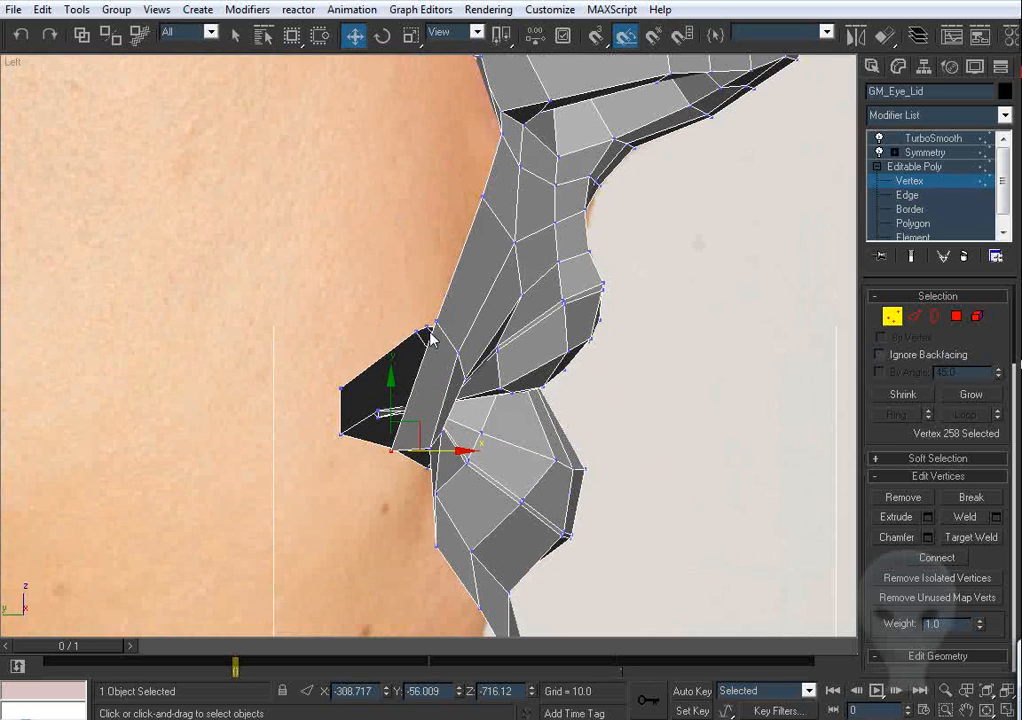
{"action": "left_click", "coordinate": [427, 320]}
{"action": "left_click", "coordinate": [460, 352]}
Step: Extend the strip's lower edge with another polygon below the mouth corner and target weld its inner corner to the mouth border
{"action": "key", "text": "p"}
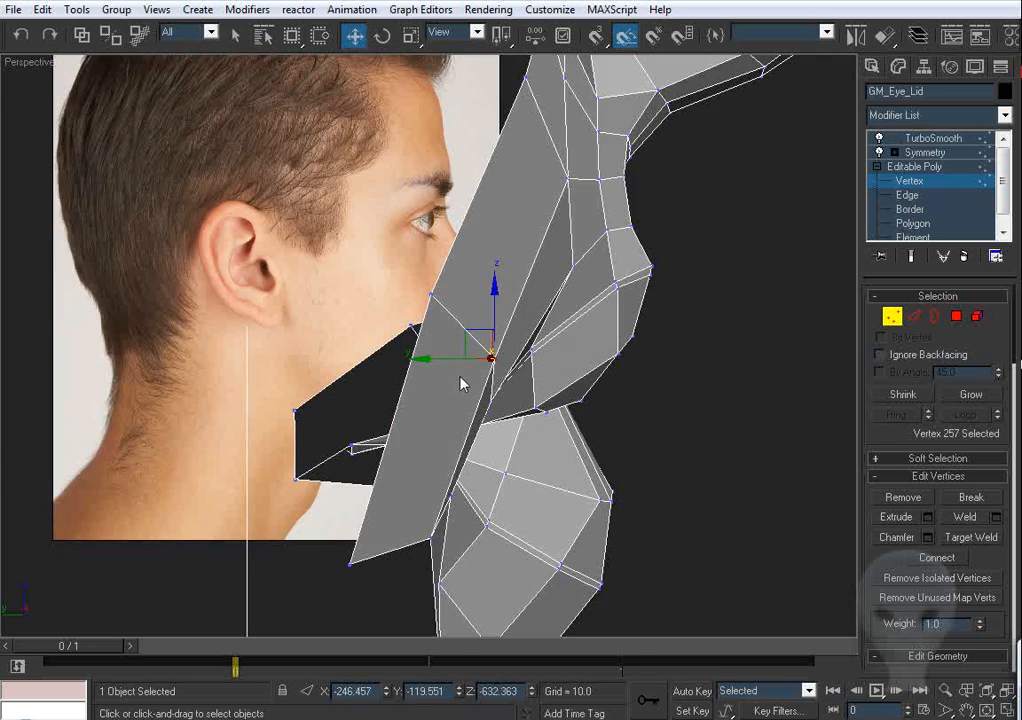
{"action": "key", "text": "ctrl+r"}
{"action": "left_click_drag", "start_coordinate": [452, 360], "coordinate": [410, 338]}
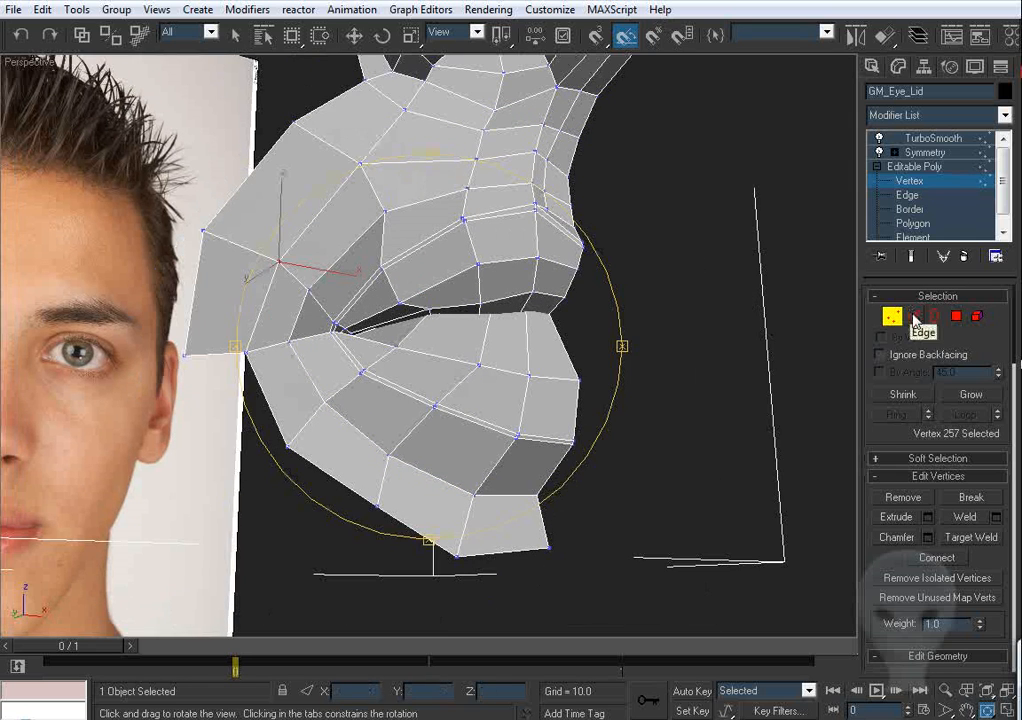
{"action": "left_click", "coordinate": [915, 318]}
{"action": "key", "text": "w"}
{"action": "left_click_drag", "start_coordinate": [240, 342], "coordinate": [263, 455], "text": "shift"}
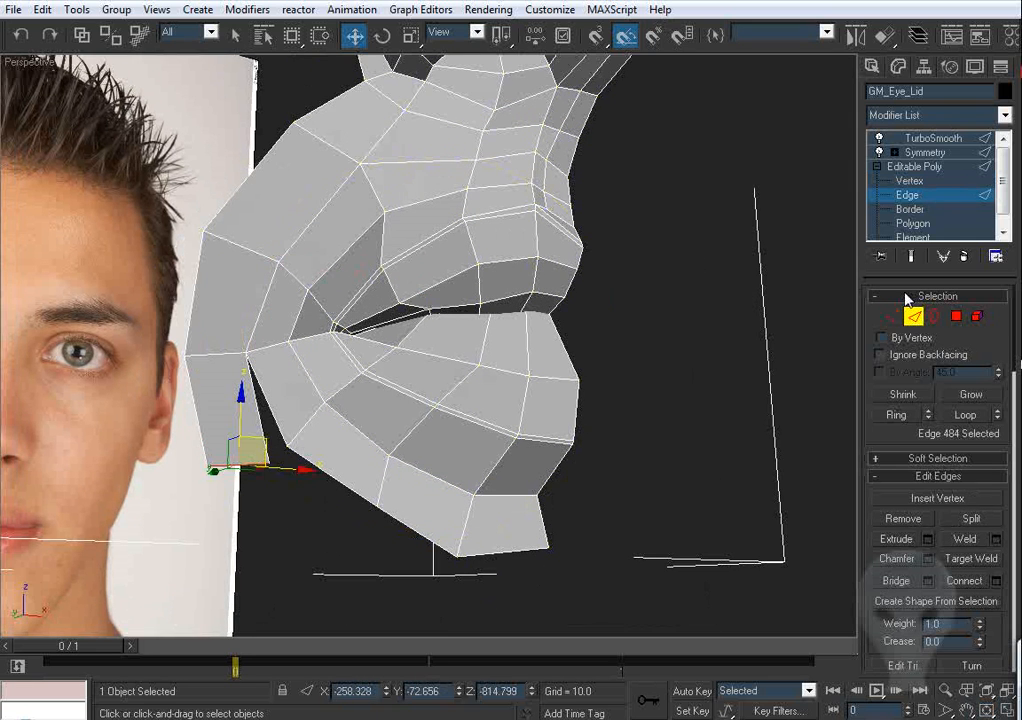
{"action": "left_click", "coordinate": [891, 318]}
{"action": "left_click", "coordinate": [953, 539]}
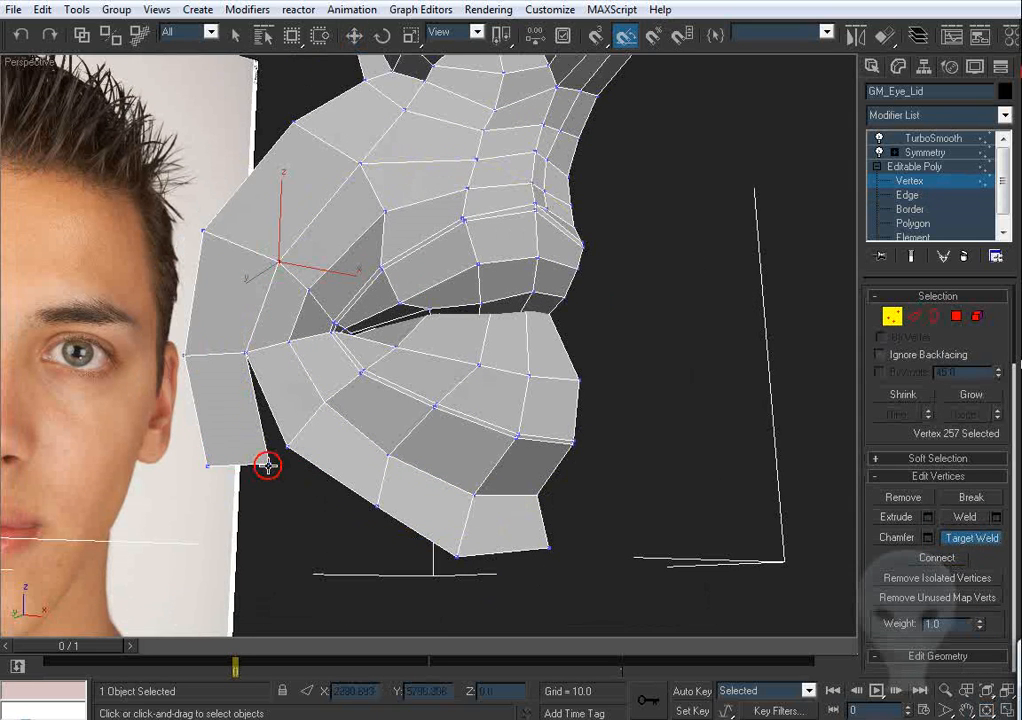
{"action": "left_click", "coordinate": [288, 446]}
Step: In the front view, move the new polygon's free vertex down and inward to follow the mouth border's curve
{"action": "key", "text": "w"}
{"action": "left_click", "coordinate": [208, 465]}
{"action": "key", "text": "f"}
{"action": "key", "text": "z"}
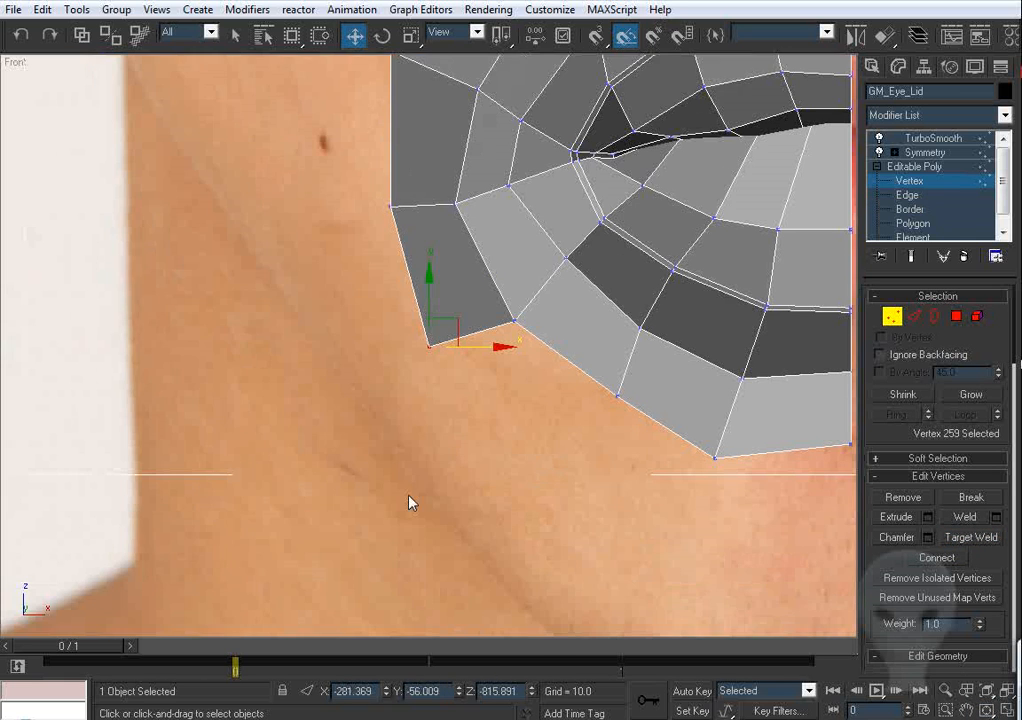
{"action": "middle_click_drag", "start_coordinate": [488, 349], "coordinate": [450, 311]}
{"action": "left_click_drag", "start_coordinate": [422, 301], "coordinate": [452, 341]}
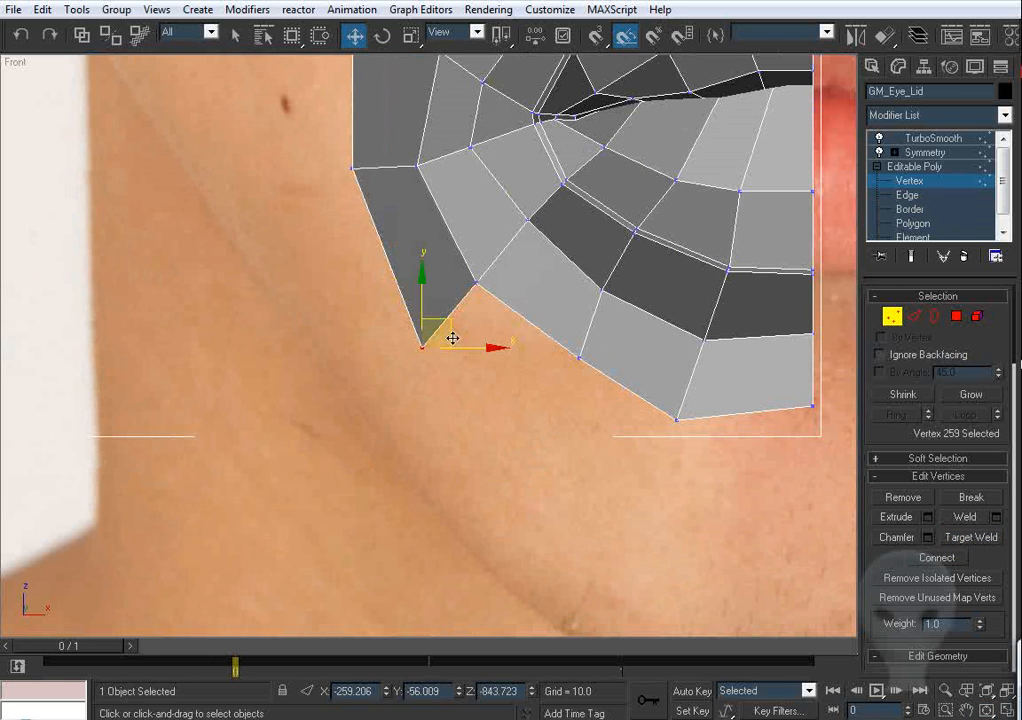
Step: Even out the lower polygon by nudging its welded corner, upper outer vertex and free vertex in the front view
{"action": "left_click_drag", "start_coordinate": [476, 285], "coordinate": [481, 281]}
{"action": "middle_click_drag", "start_coordinate": [390, 219], "coordinate": [386, 291]}
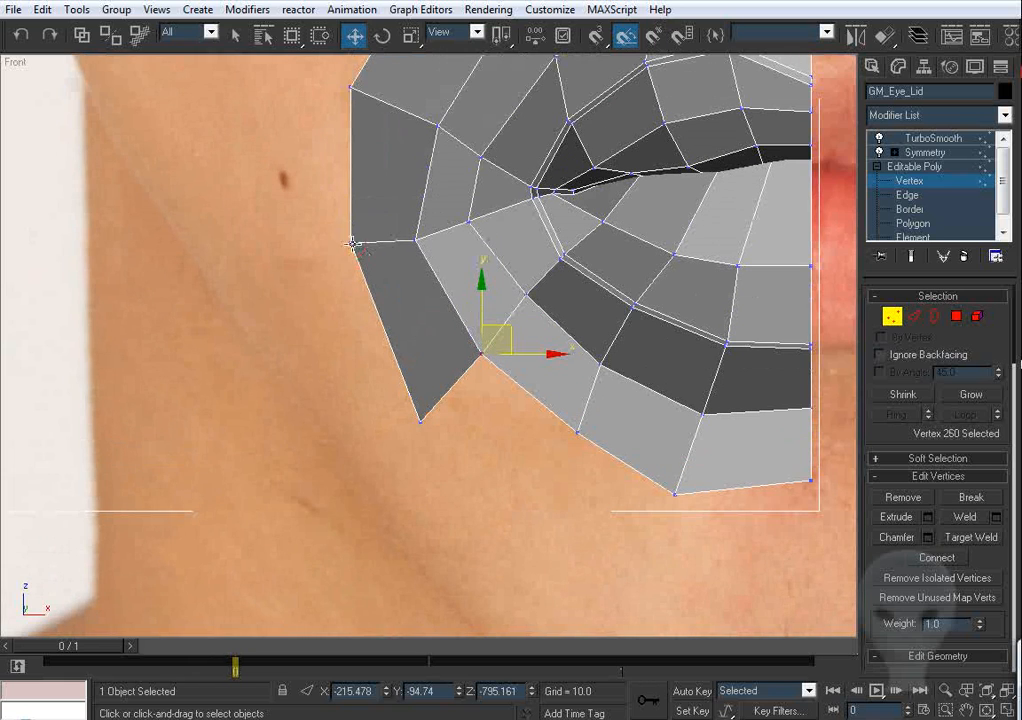
{"action": "left_click_drag", "start_coordinate": [352, 243], "coordinate": [359, 261]}
{"action": "left_click_drag", "start_coordinate": [419, 420], "coordinate": [445, 413]}
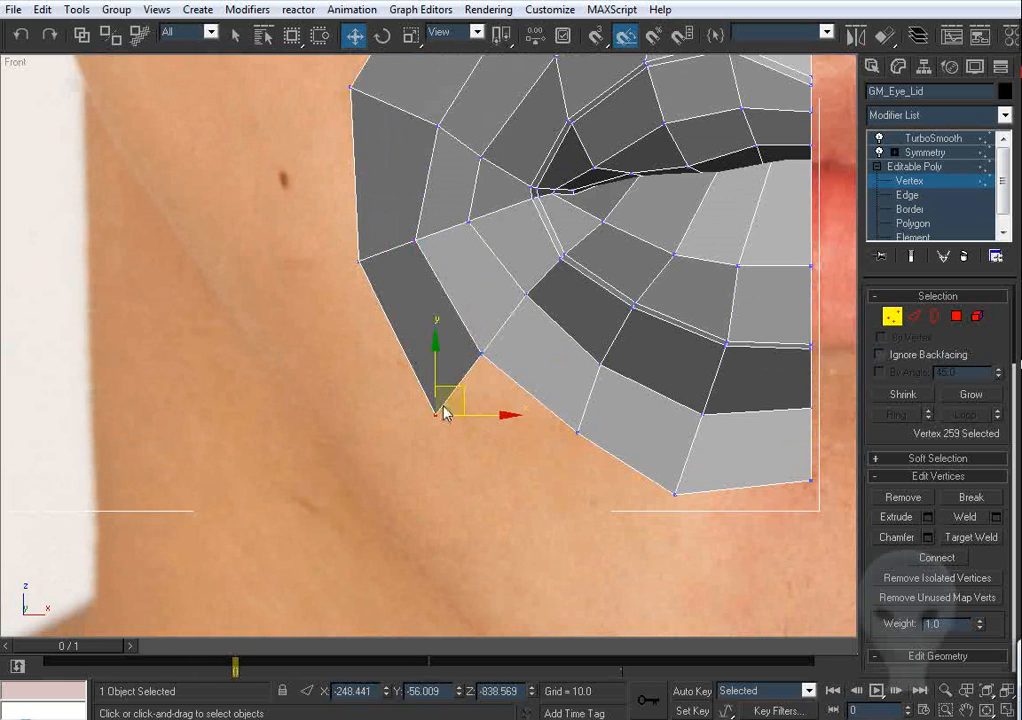
{"action": "left_click", "coordinate": [483, 350]}
{"action": "middle_click_drag", "start_coordinate": [389, 256], "coordinate": [391, 342]}
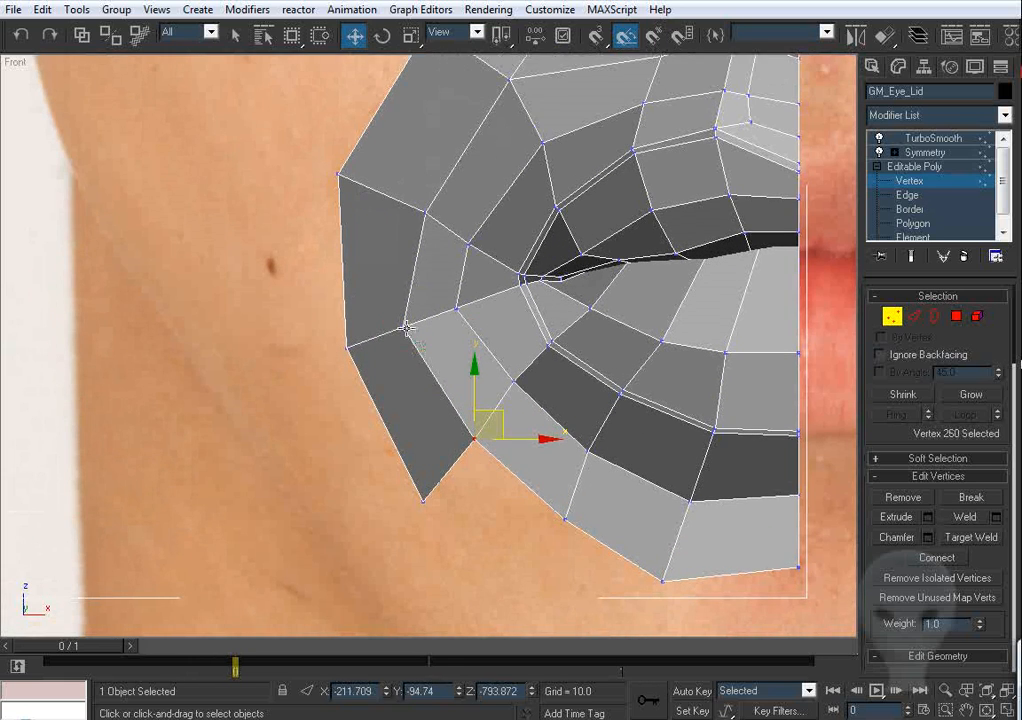
Step: Adjust the mouth border vertices beside the mouth corner and pull the two outer cheek vertices above inward for even spacing
{"action": "left_click", "coordinate": [406, 328]}
{"action": "middle_click_drag", "start_coordinate": [396, 204], "coordinate": [377, 327]}
{"action": "left_click", "coordinate": [420, 358]}
{"action": "left_click", "coordinate": [405, 336]}
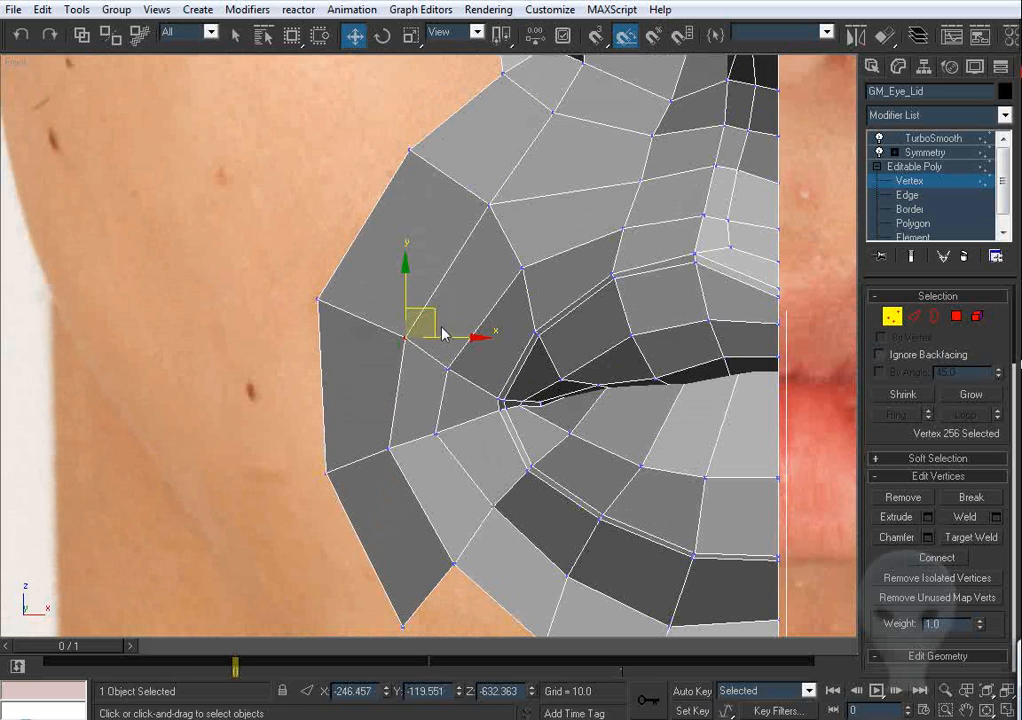
{"action": "left_click_drag", "start_coordinate": [320, 299], "coordinate": [350, 311]}
{"action": "middle_click_drag", "start_coordinate": [440, 208], "coordinate": [424, 306]}
{"action": "left_click_drag", "start_coordinate": [395, 247], "coordinate": [421, 268]}
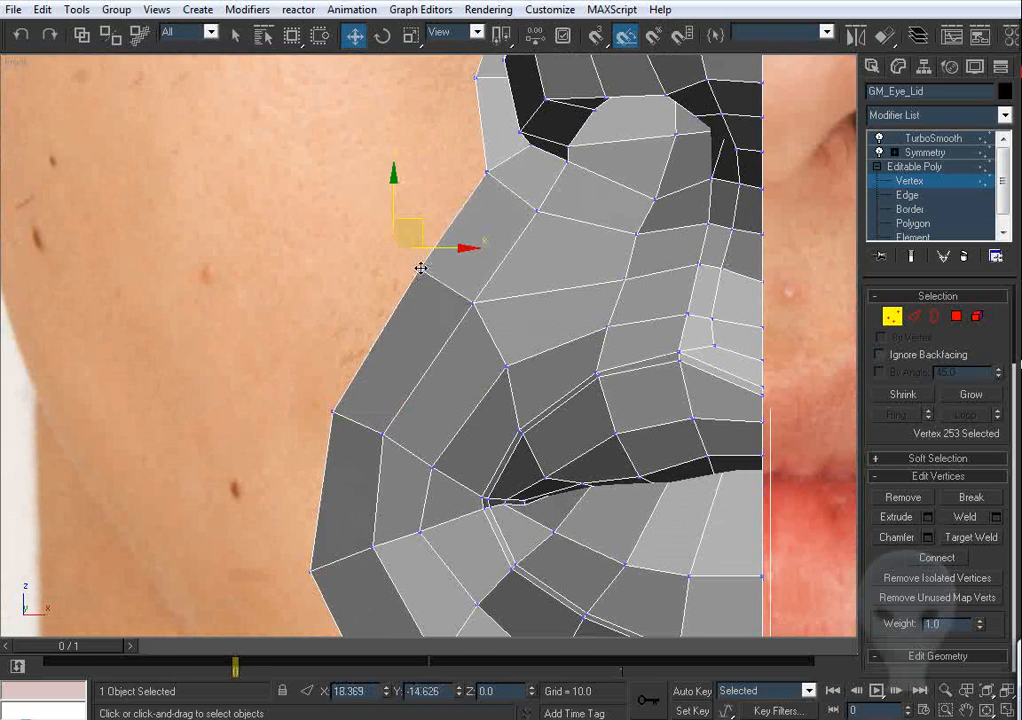
{"action": "scroll", "coordinate": [421, 268], "scroll_direction": "down", "scroll_amount": 5}
Step: Extend the strip's end edge with another polygon running under the lower lip border toward the chin
{"action": "left_click", "coordinate": [914, 318]}
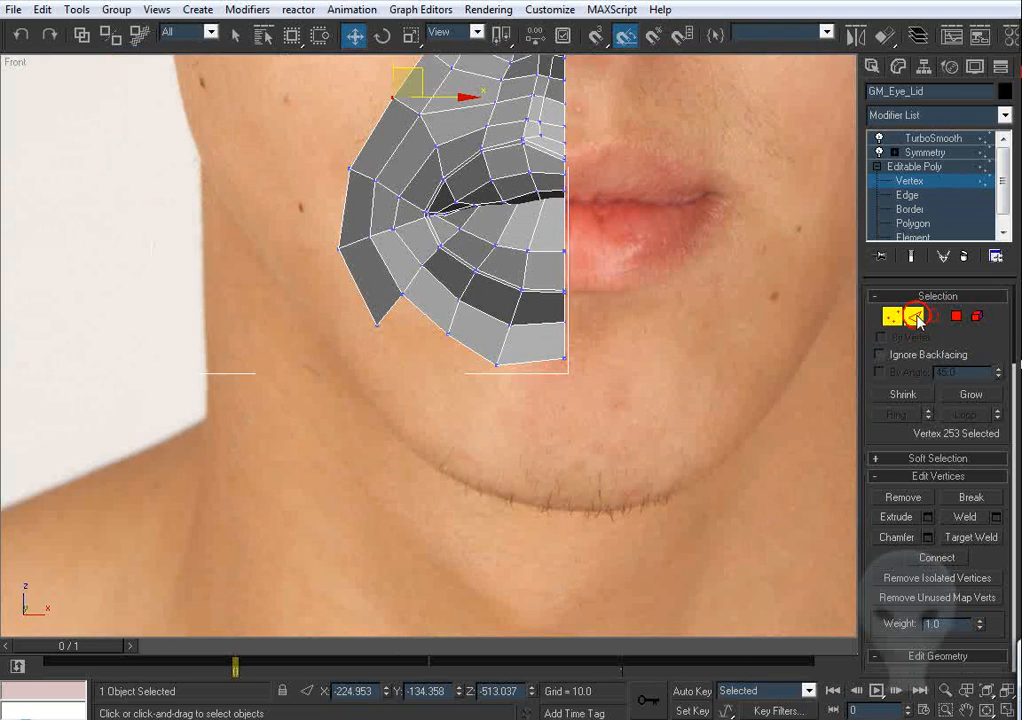
{"action": "key", "text": "p"}
{"action": "middle_click_drag", "start_coordinate": [452, 337], "coordinate": [437, 271], "text": "alt"}
{"action": "key", "text": "shift+z"}
{"action": "key", "text": "shift+z"}
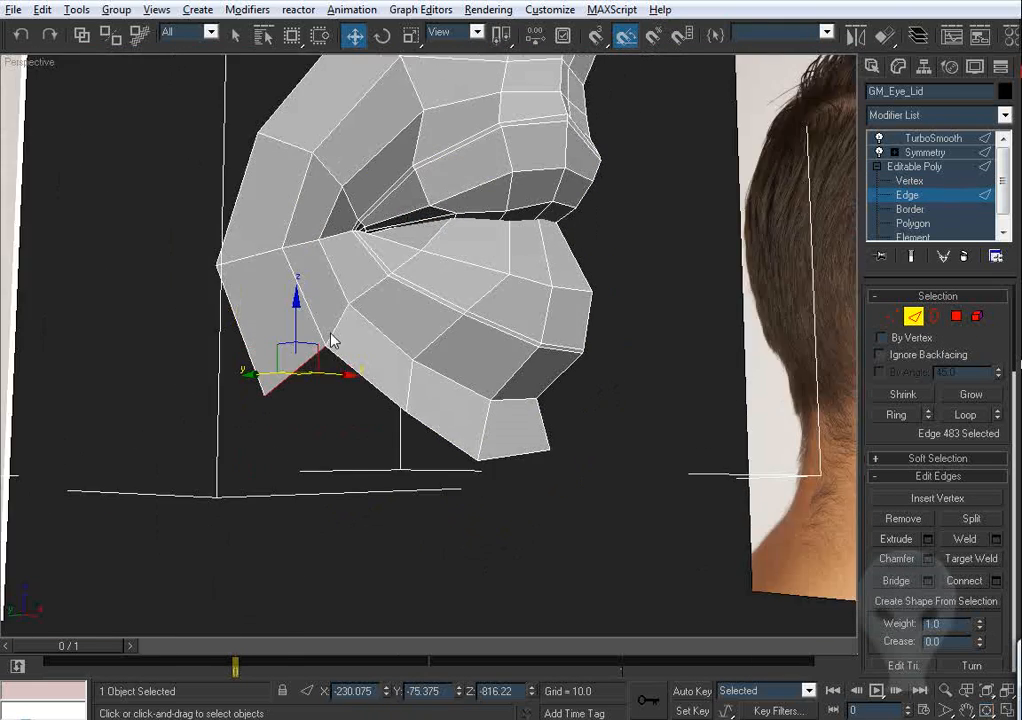
{"action": "left_click_drag", "start_coordinate": [310, 372], "coordinate": [393, 450], "text": "shift"}
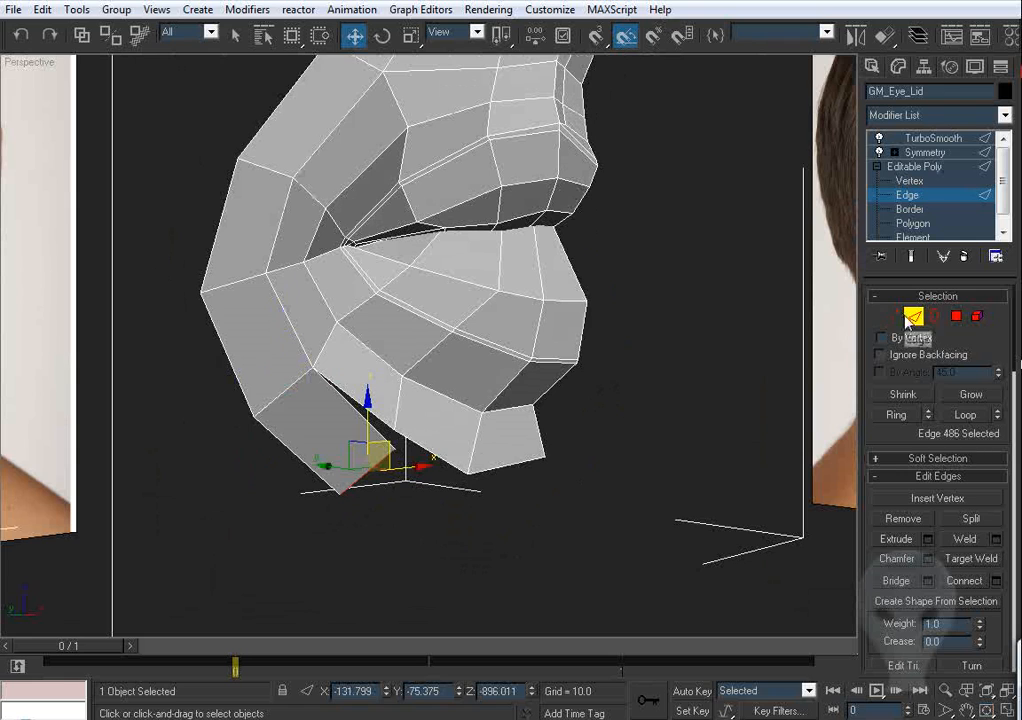
Step: Target weld the inner corner of the polygon under the lower lip to the nearest mouth border vertex
{"action": "key", "text": "1"}
{"action": "left_click", "coordinate": [985, 542]}
{"action": "middle_click_drag", "start_coordinate": [413, 415], "coordinate": [392, 447], "text": "alt"}
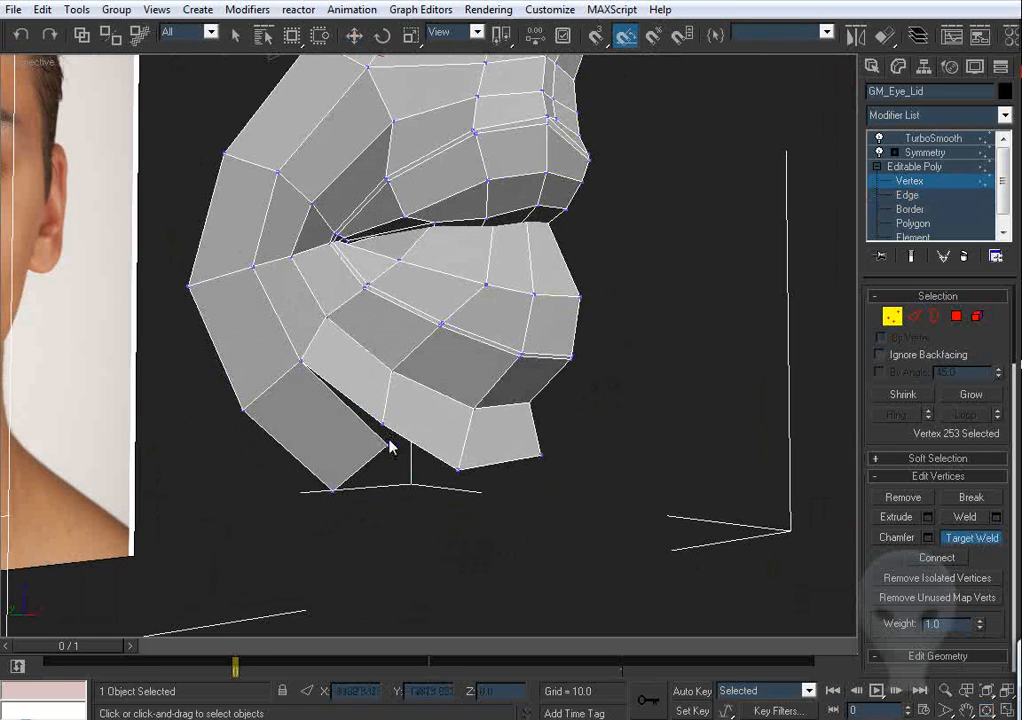
{"action": "left_click", "coordinate": [385, 433]}
{"action": "left_click", "coordinate": [398, 432]}
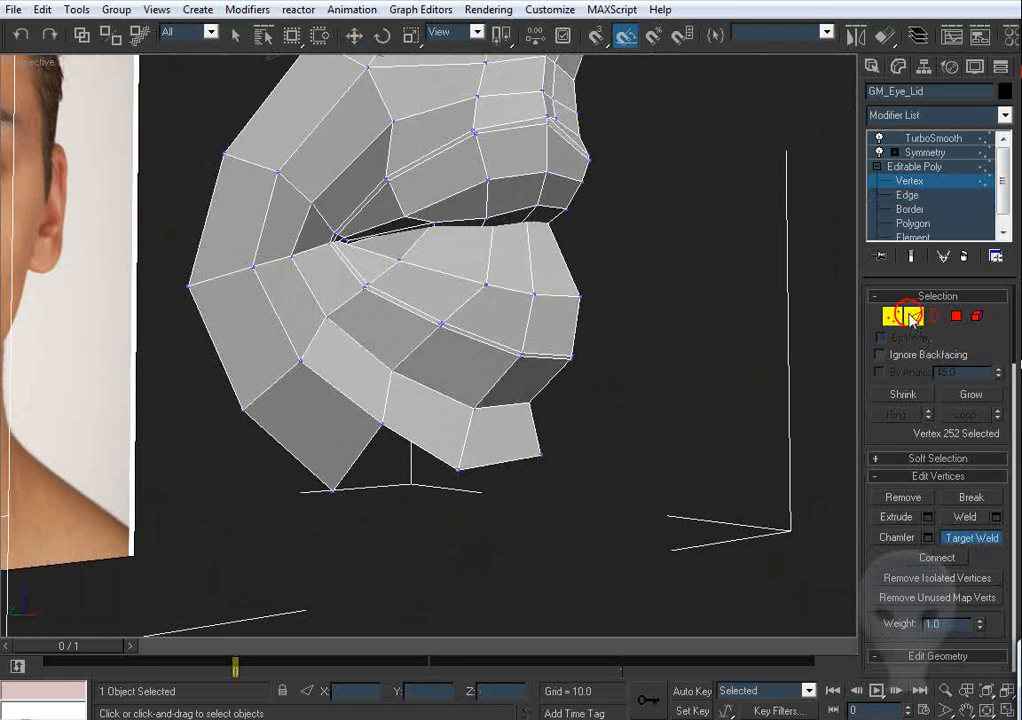
Step: Extend the two mouth border edges nearest the centre line straight down into two chin polygons
{"action": "middle_click_drag", "start_coordinate": [721, 421], "coordinate": [721, 312]}
{"action": "left_click", "coordinate": [484, 359]}
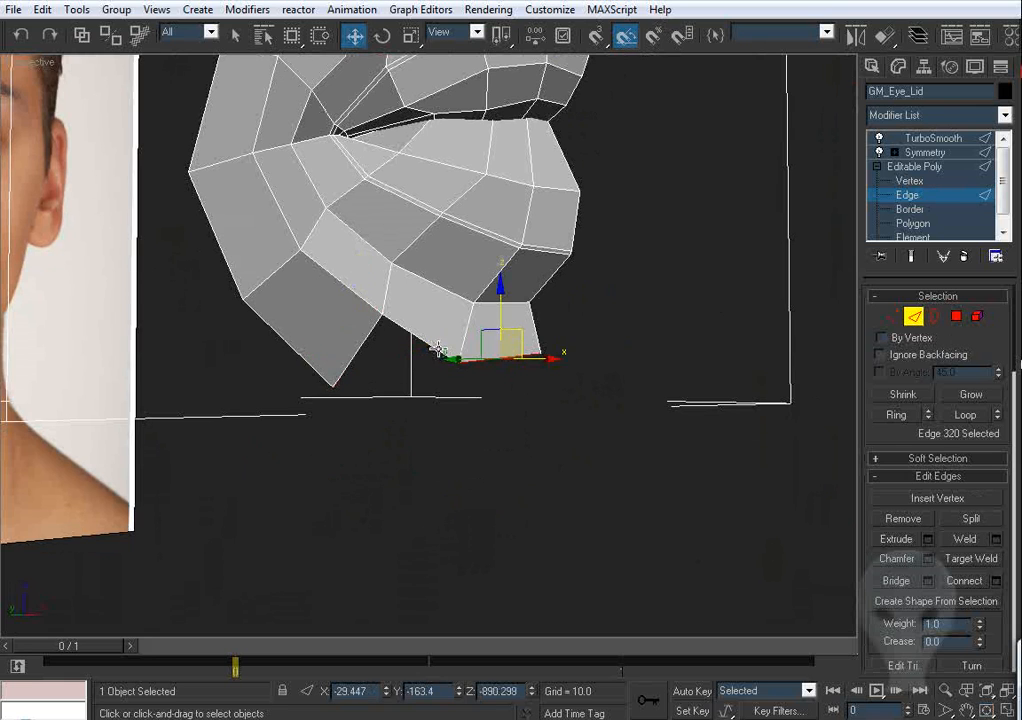
{"action": "left_click", "coordinate": [438, 348], "text": "ctrl"}
{"action": "middle_click_drag", "start_coordinate": [440, 350], "coordinate": [492, 380], "text": "alt"}
{"action": "left_click_drag", "start_coordinate": [442, 322], "coordinate": [442, 397], "text": "shift"}
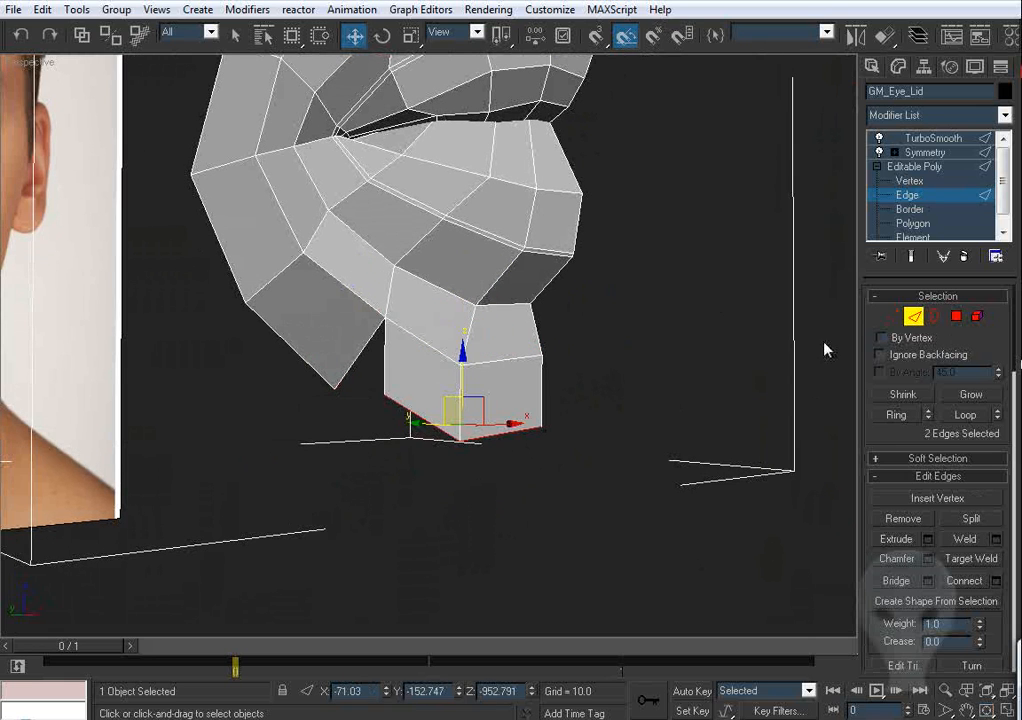
Step: Target weld the strip's free vertex to the outer lower corner of the new chin polygons
{"action": "left_click", "coordinate": [891, 316]}
{"action": "left_click_drag", "start_coordinate": [324, 437], "coordinate": [383, 433]}
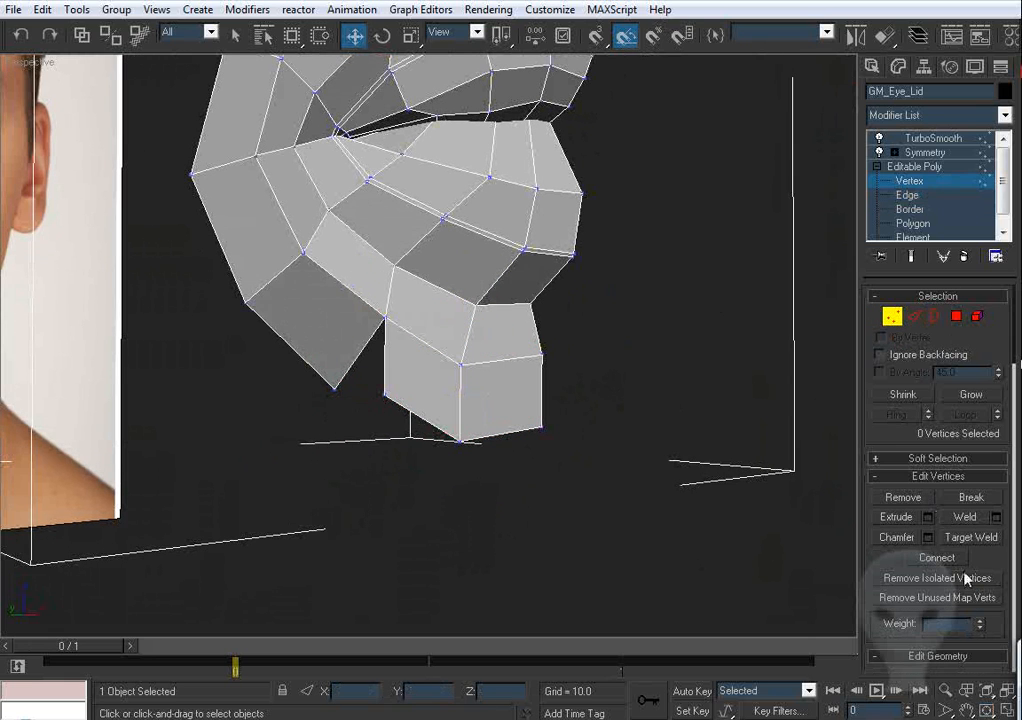
{"action": "left_click", "coordinate": [972, 539]}
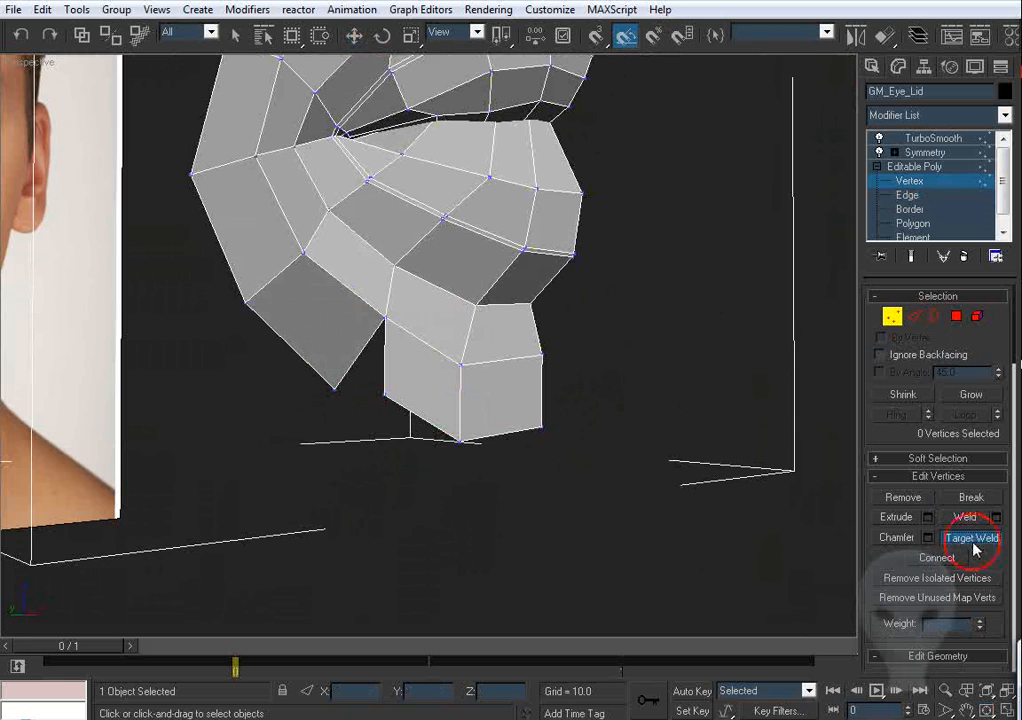
{"action": "left_click", "coordinate": [335, 392]}
Step: In the front view, move the welded chin vertex up and outward, and nudge the neighbouring outer strip vertex for even spacing
{"action": "key", "text": "w"}
{"action": "left_click_drag", "start_coordinate": [297, 438], "coordinate": [352, 382]}
{"action": "key", "text": "f"}
{"action": "scroll", "coordinate": [354, 397], "scroll_direction": "up", "scroll_amount": 6}
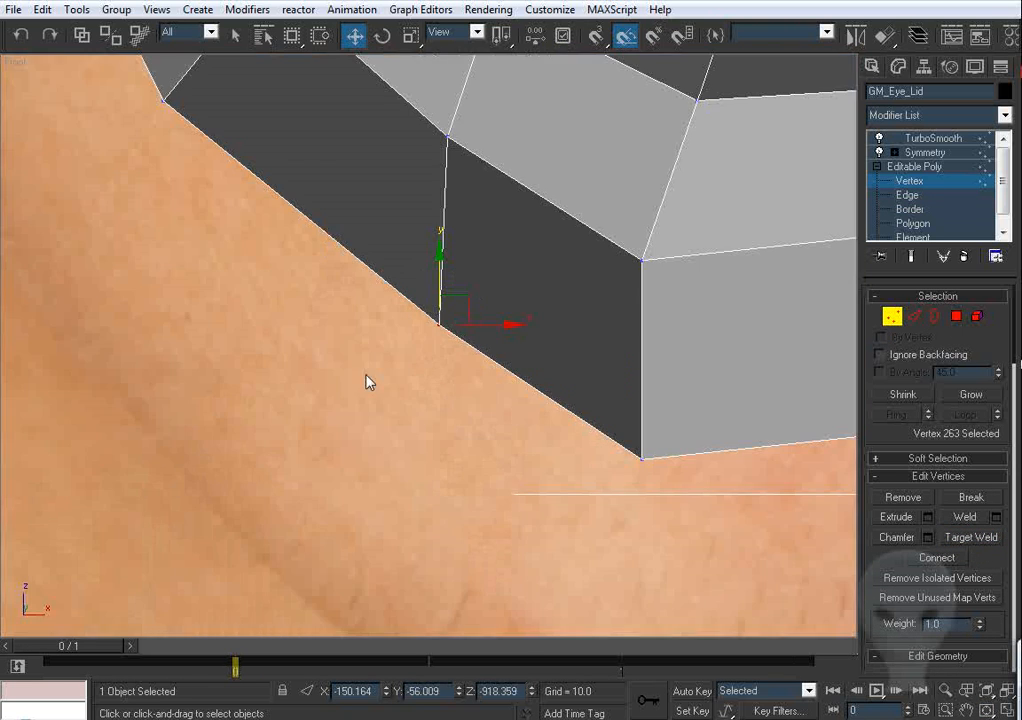
{"action": "middle_click_drag", "start_coordinate": [490, 287], "coordinate": [482, 318]}
{"action": "scroll", "coordinate": [482, 318], "scroll_direction": "up", "scroll_amount": 1}
{"action": "left_click_drag", "start_coordinate": [447, 349], "coordinate": [365, 271]}
{"action": "scroll", "coordinate": [365, 271], "scroll_direction": "down", "scroll_amount": 2}
{"action": "middle_click_drag", "start_coordinate": [372, 268], "coordinate": [453, 366]}
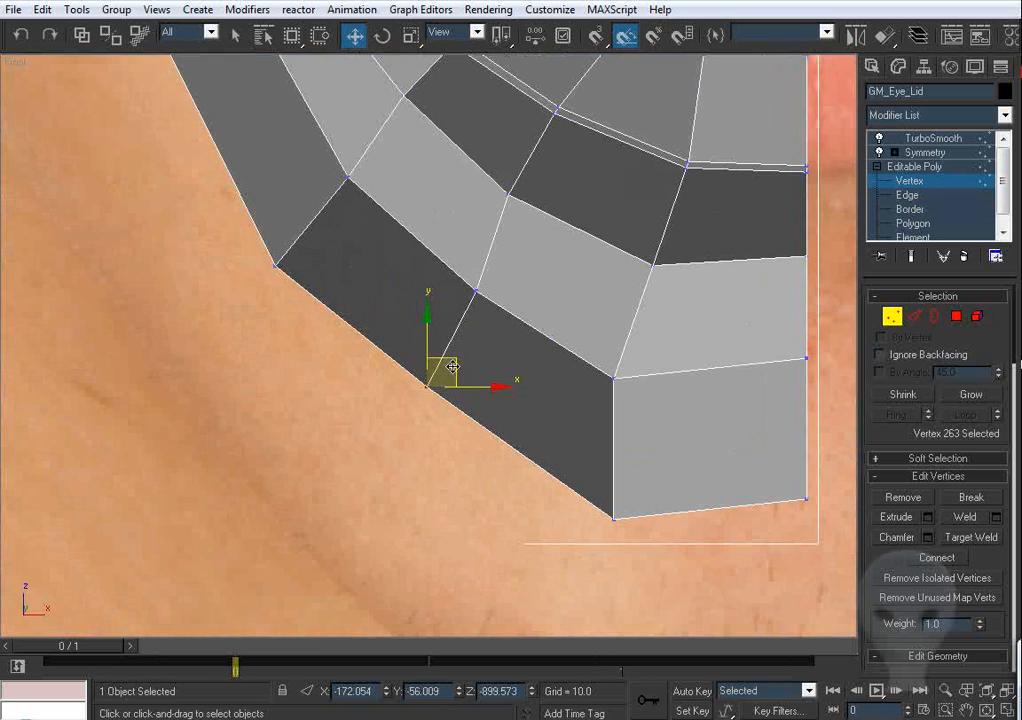
{"action": "left_click_drag", "start_coordinate": [455, 362], "coordinate": [449, 368]}
{"action": "left_click_drag", "start_coordinate": [276, 266], "coordinate": [283, 264]}
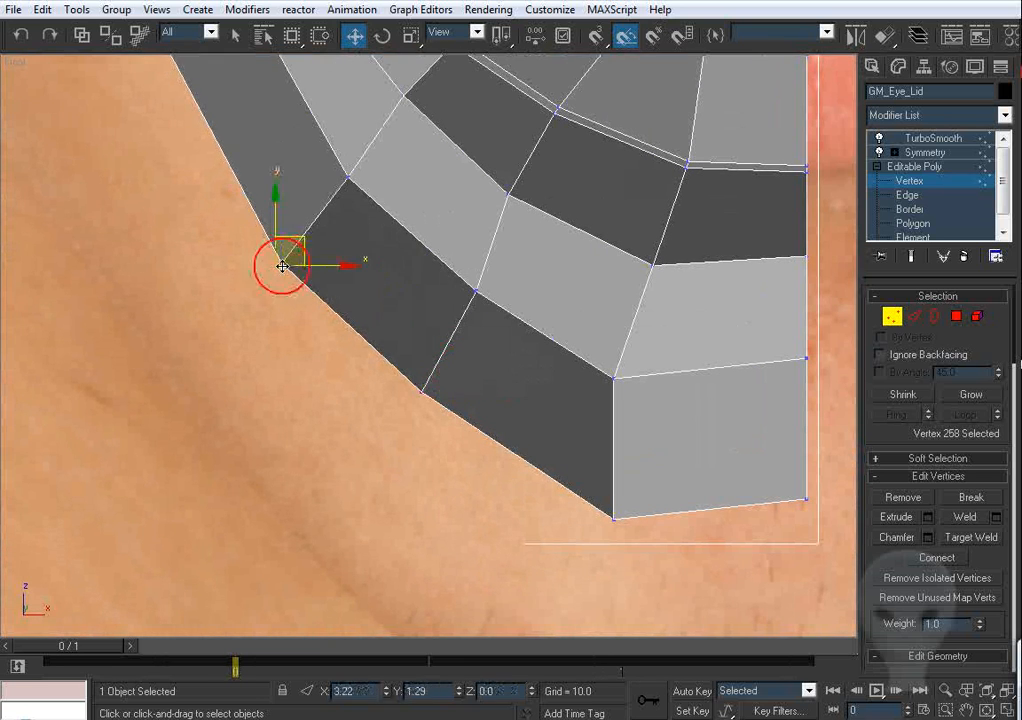
Step: In the front view, move the outer bottom vertex of the chin polygons outward to even the strip spacing
{"action": "scroll", "coordinate": [538, 374], "scroll_direction": "down", "scroll_amount": 2}
{"action": "middle_click_drag", "start_coordinate": [603, 443], "coordinate": [566, 405]}
{"action": "left_click_drag", "start_coordinate": [566, 405], "coordinate": [516, 402]}
Step: In the left view, show the mesh as wireframe over the profile photo and move the middle-row vertex below the mouth corner back
{"action": "key", "text": "l"}
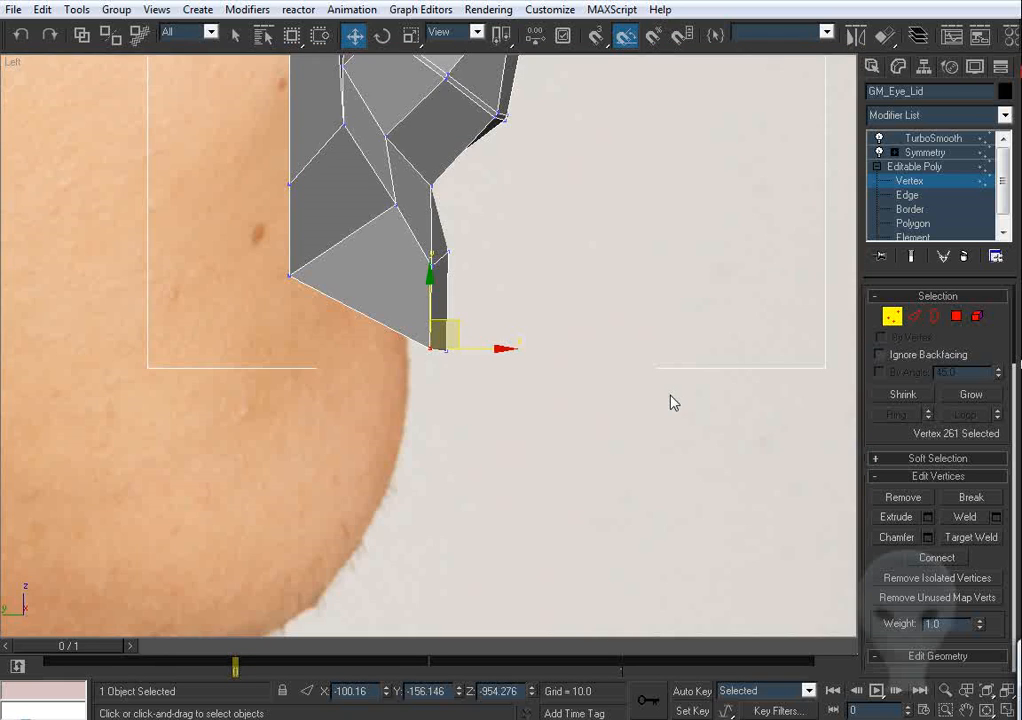
{"action": "middle_click_drag", "start_coordinate": [617, 410], "coordinate": [560, 259]}
{"action": "middle_click_drag", "start_coordinate": [466, 223], "coordinate": [546, 382]}
{"action": "middle_click_drag", "start_coordinate": [549, 264], "coordinate": [557, 314]}
{"action": "key", "text": "period"}
{"action": "left_click_drag", "start_coordinate": [550, 273], "coordinate": [401, 438]}
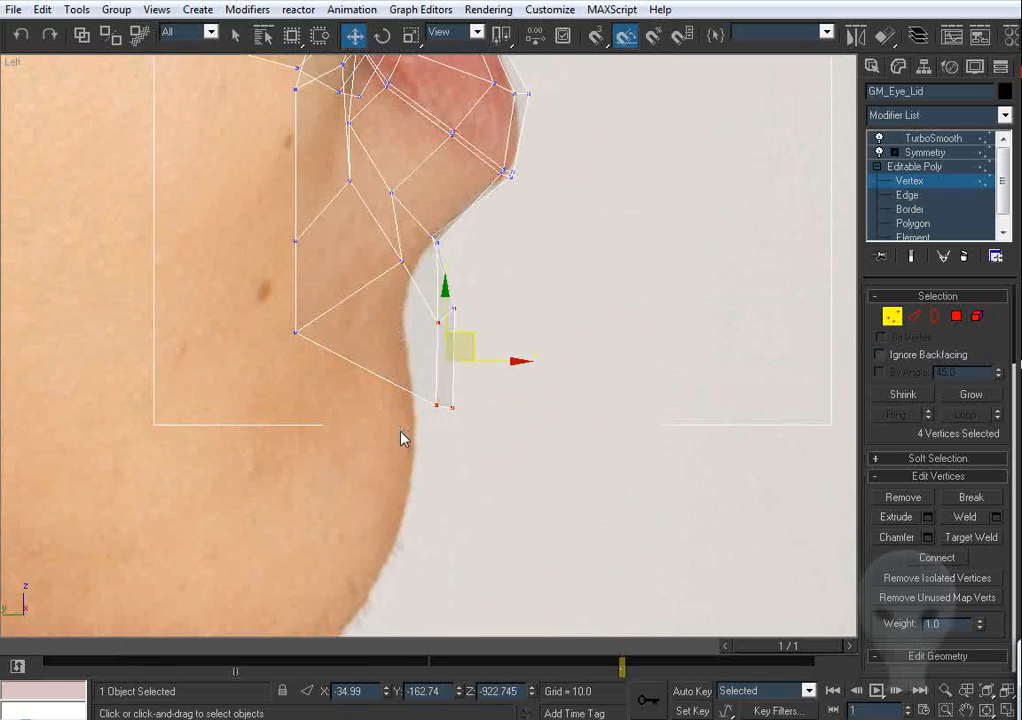
{"action": "middle_click_drag", "start_coordinate": [418, 239], "coordinate": [433, 299]}
{"action": "left_click_drag", "start_coordinate": [356, 303], "coordinate": [401, 338]}
{"action": "left_click", "coordinate": [335, 257]}
{"action": "left_click_drag", "start_coordinate": [364, 246], "coordinate": [346, 245]}
Step: Move the upper and lower chin vertex pairs back in depth onto the chin contour of the profile photo
{"action": "left_click_drag", "start_coordinate": [502, 366], "coordinate": [458, 383]}
{"action": "left_click_drag", "start_coordinate": [488, 428], "coordinate": [443, 485]}
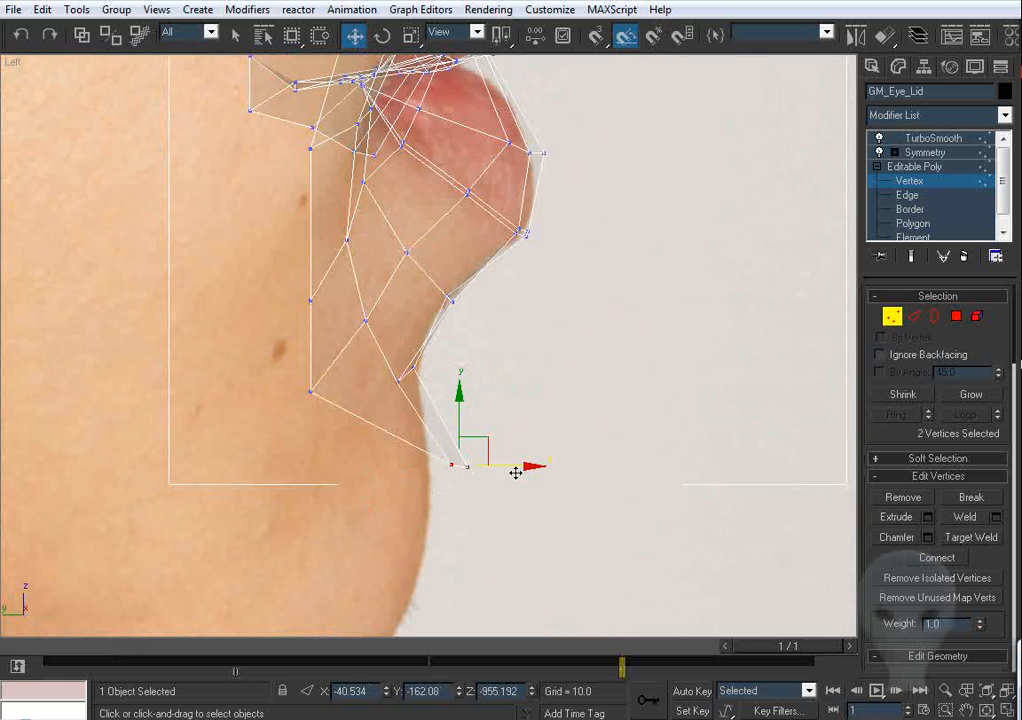
{"action": "left_click_drag", "start_coordinate": [515, 472], "coordinate": [478, 473]}
Step: Shift the lower outer strip vertex forward and its upper neighbour slightly back so the outer edge curves
{"action": "scroll", "coordinate": [438, 250], "scroll_direction": "up", "scroll_amount": 3}
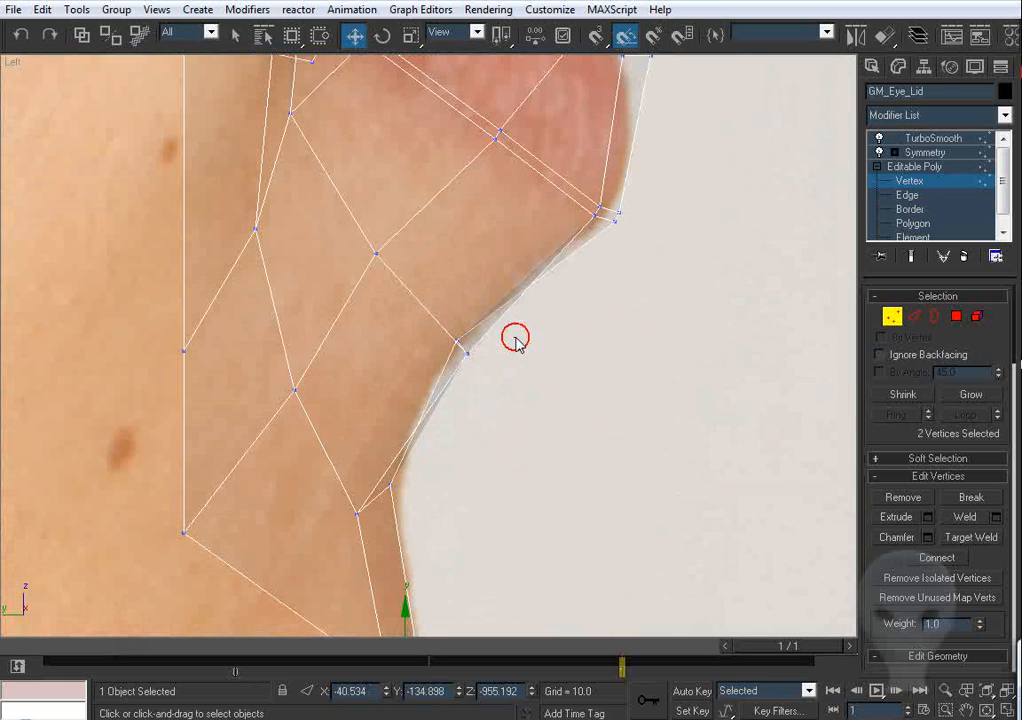
{"action": "mouse_move", "coordinate": [516, 338]}
{"action": "left_mouse_down"}
{"action": "mouse_move", "coordinate": [440, 370]}
{"action": "mouse_move", "coordinate": [515, 347]}
{"action": "left_mouse_up"}
{"action": "middle_click_drag", "start_coordinate": [267, 407], "coordinate": [333, 342]}
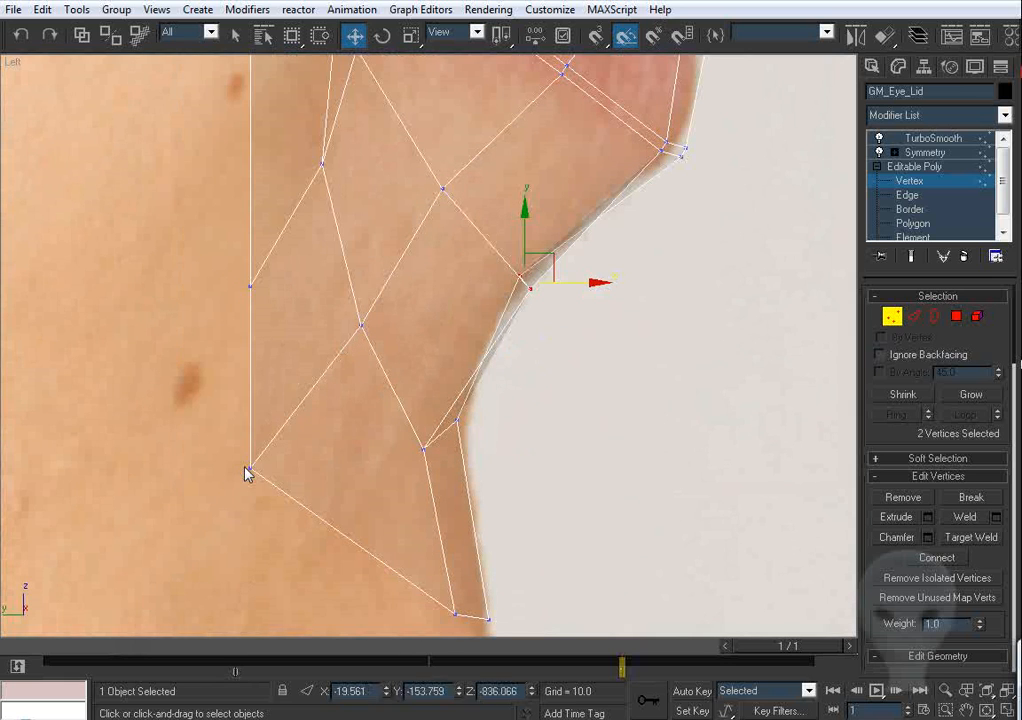
{"action": "left_click_drag", "start_coordinate": [248, 474], "coordinate": [278, 468]}
{"action": "left_click_drag", "start_coordinate": [246, 289], "coordinate": [237, 287]}
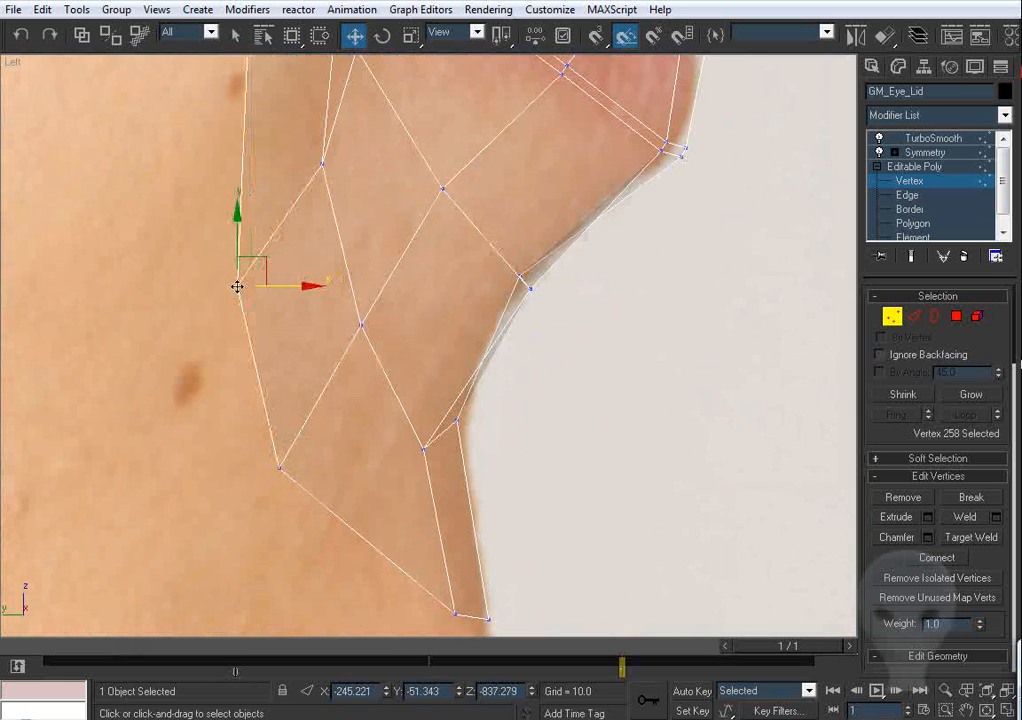
Step: In the front view, nudge the outer strip vertex below the mouth corner and its inner neighbour slightly outward
{"action": "scroll", "coordinate": [237, 287], "scroll_direction": "down", "scroll_amount": 2}
{"action": "middle_click_drag", "start_coordinate": [296, 270], "coordinate": [484, 117]}
{"action": "key", "text": "f"}
{"action": "scroll", "coordinate": [422, 304], "scroll_direction": "down", "scroll_amount": 3}
{"action": "middle_click_drag", "start_coordinate": [275, 625], "coordinate": [349, 226]}
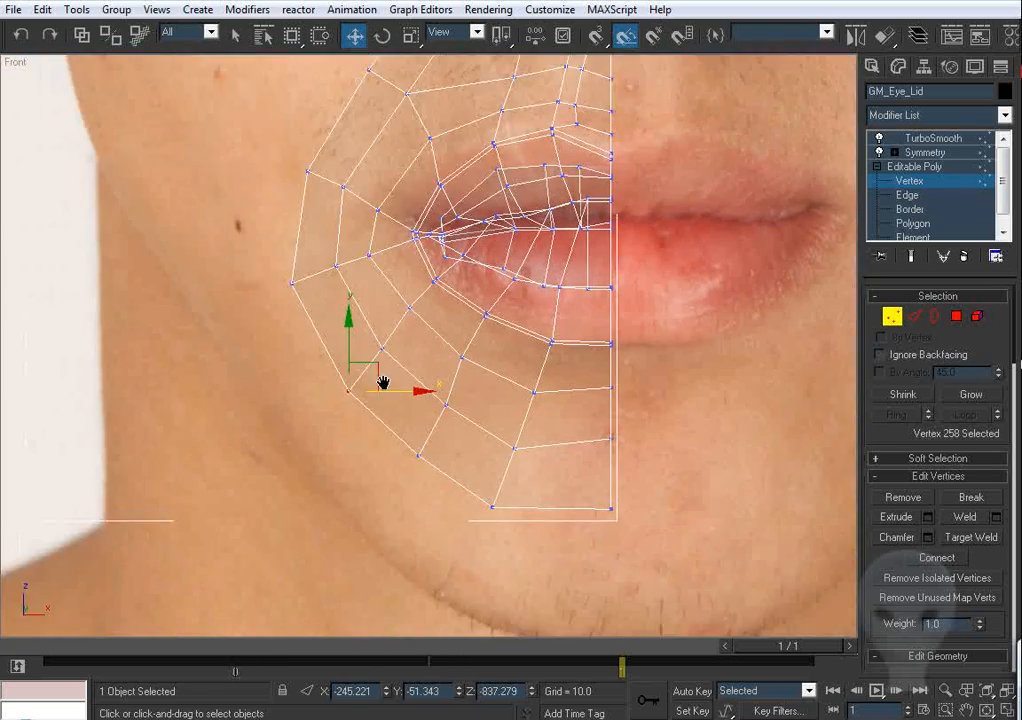
{"action": "scroll", "coordinate": [383, 383], "scroll_direction": "up", "scroll_amount": 2}
{"action": "left_click_drag", "start_coordinate": [297, 365], "coordinate": [283, 367]}
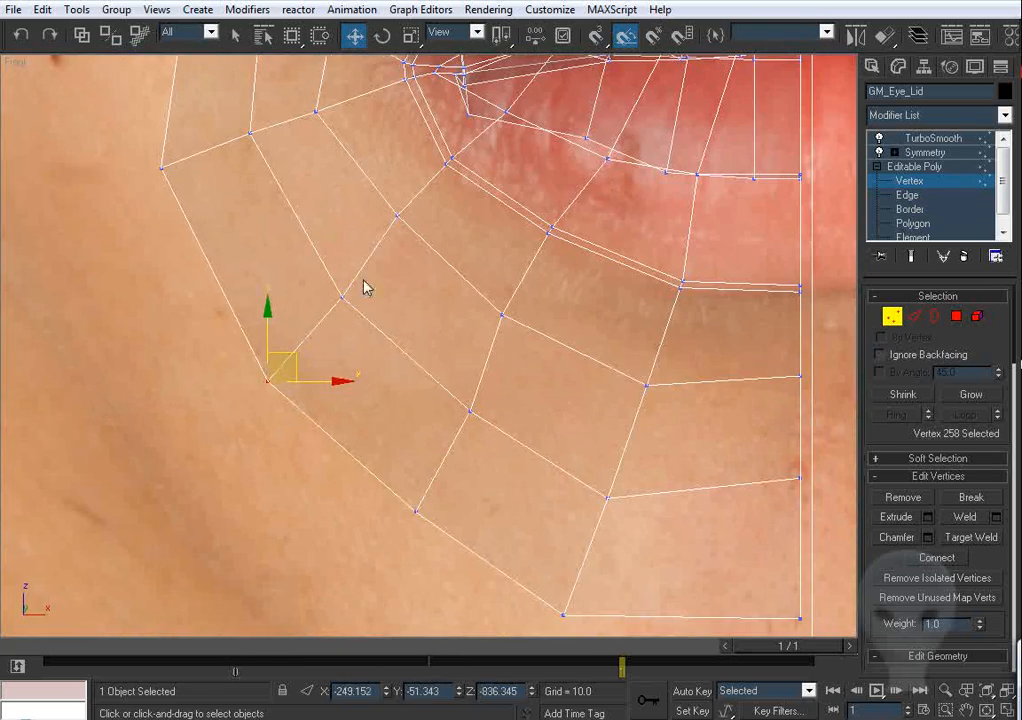
{"action": "middle_click_drag", "start_coordinate": [364, 288], "coordinate": [388, 340]}
{"action": "left_click_drag", "start_coordinate": [366, 349], "coordinate": [358, 346]}
Step: Raise the inner-row chin vertex directly above the outer bottom chin vertex slightly to even out the rows
{"action": "scroll", "coordinate": [485, 447], "scroll_direction": "down", "scroll_amount": 2}
{"action": "middle_click_drag", "start_coordinate": [485, 447], "coordinate": [454, 381]}
{"action": "left_click", "coordinate": [453, 383]}
{"action": "middle_click_drag", "start_coordinate": [516, 456], "coordinate": [528, 404]}
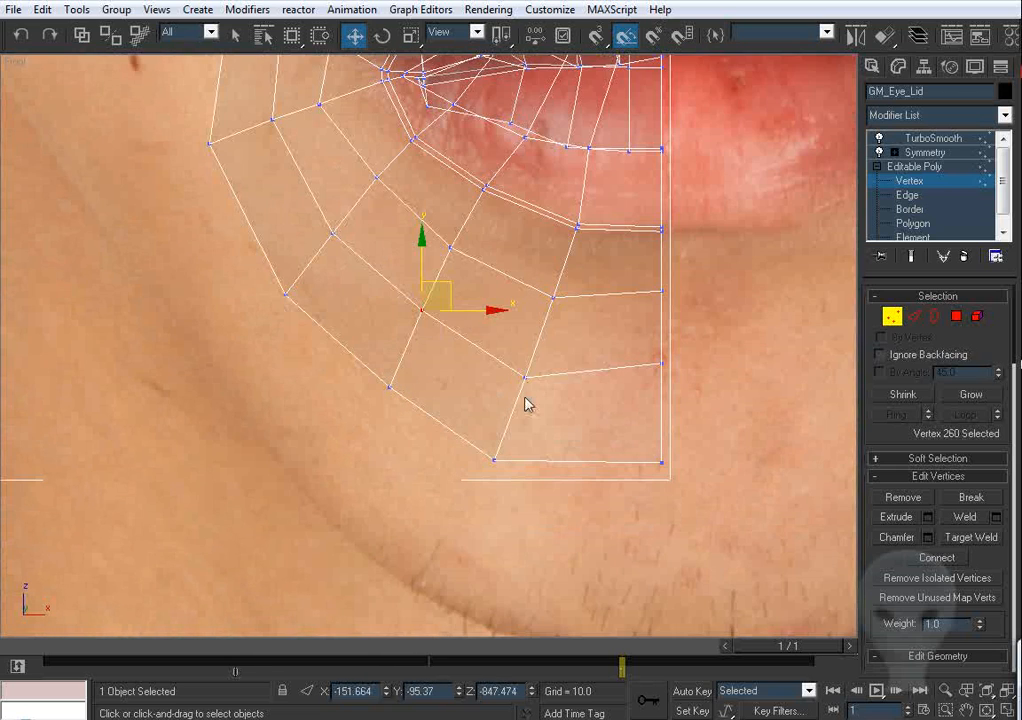
{"action": "left_click_drag", "start_coordinate": [525, 377], "coordinate": [525, 368]}
{"action": "left_click", "coordinate": [508, 374]}
Step: Extend the outer strip's top edge beside the nostril upward into a new cheek polygon
{"action": "scroll", "coordinate": [474, 378], "scroll_direction": "down", "scroll_amount": 3}
{"action": "middle_click_drag", "start_coordinate": [476, 380], "coordinate": [488, 480]}
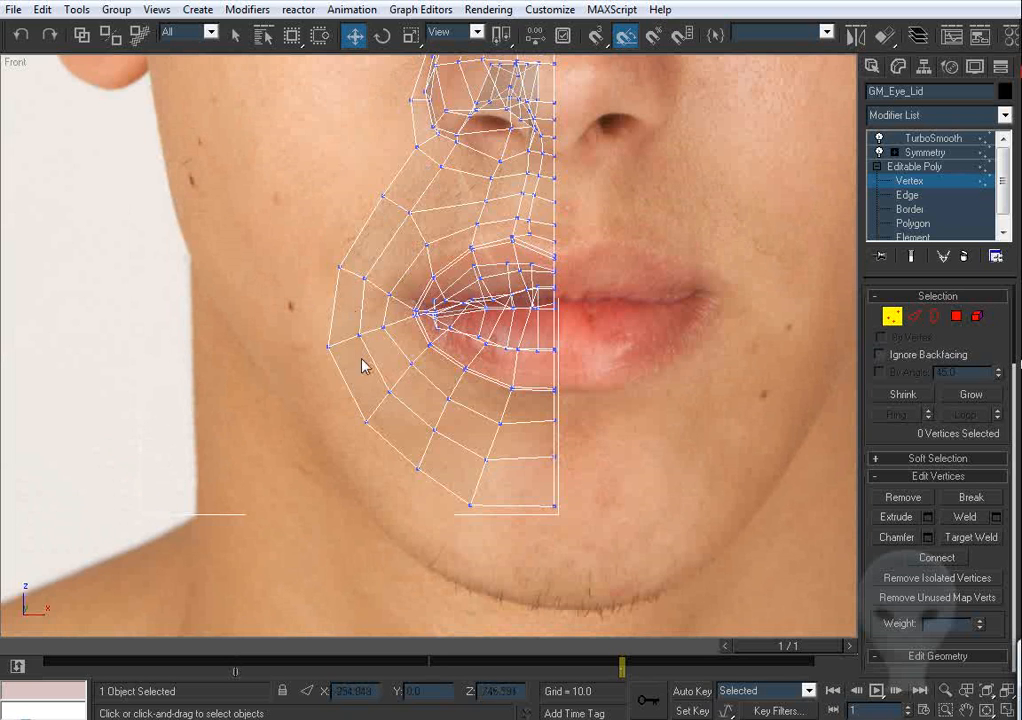
{"action": "middle_click_drag", "start_coordinate": [436, 297], "coordinate": [490, 392]}
{"action": "middle_click_drag", "start_coordinate": [470, 303], "coordinate": [505, 372]}
{"action": "middle_click_drag", "start_coordinate": [526, 183], "coordinate": [481, 290]}
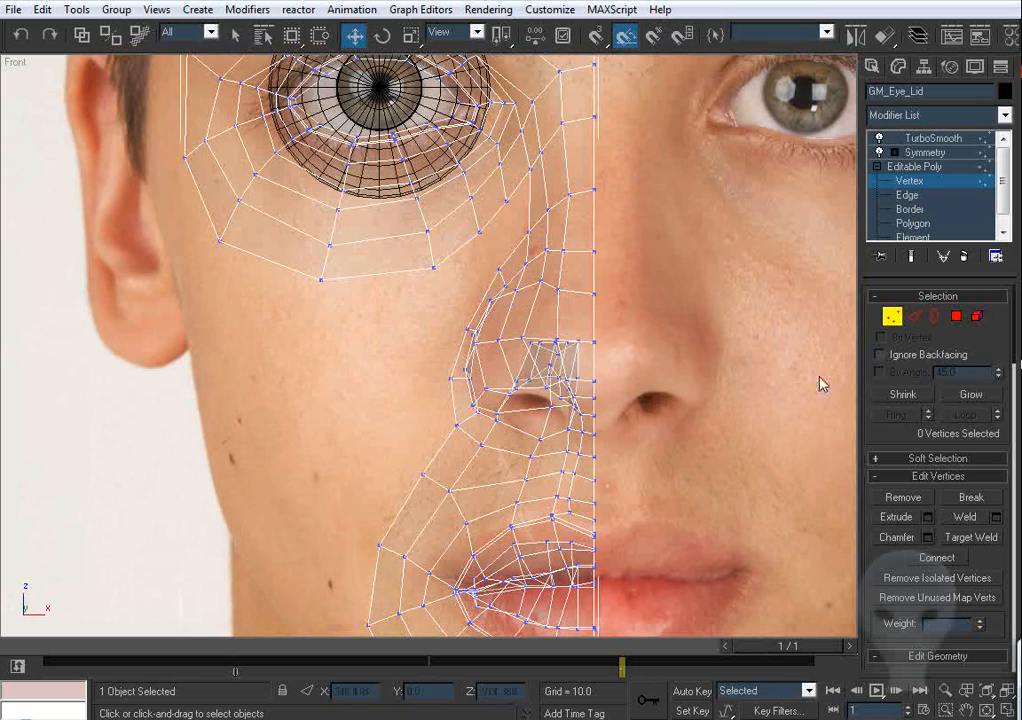
{"action": "left_click", "coordinate": [912, 316]}
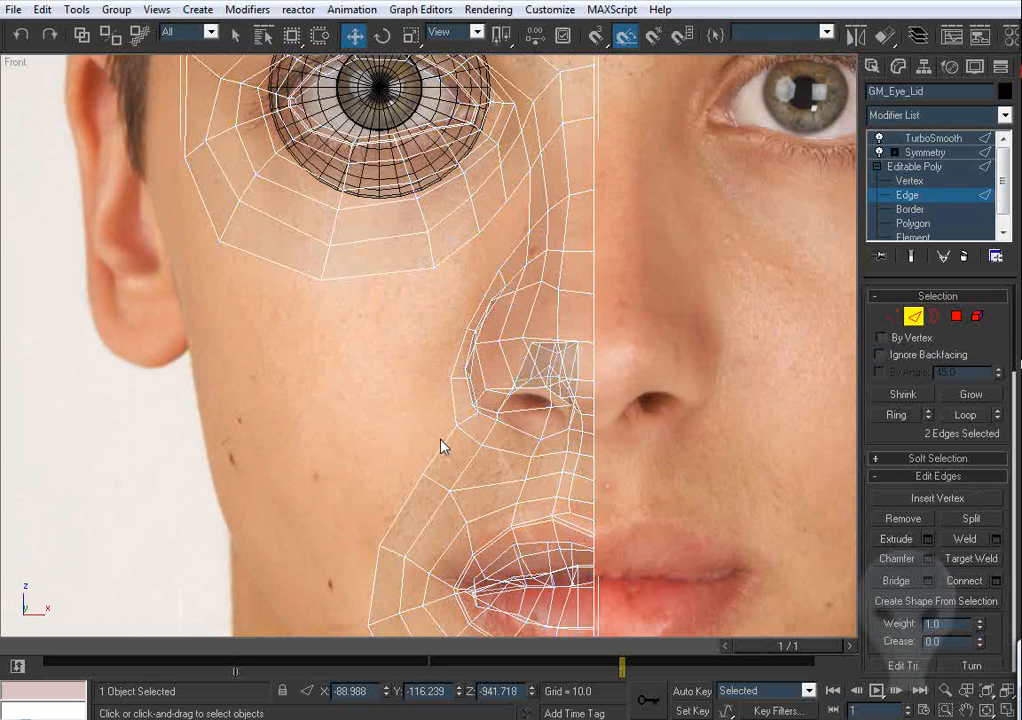
{"action": "left_click", "coordinate": [443, 447]}
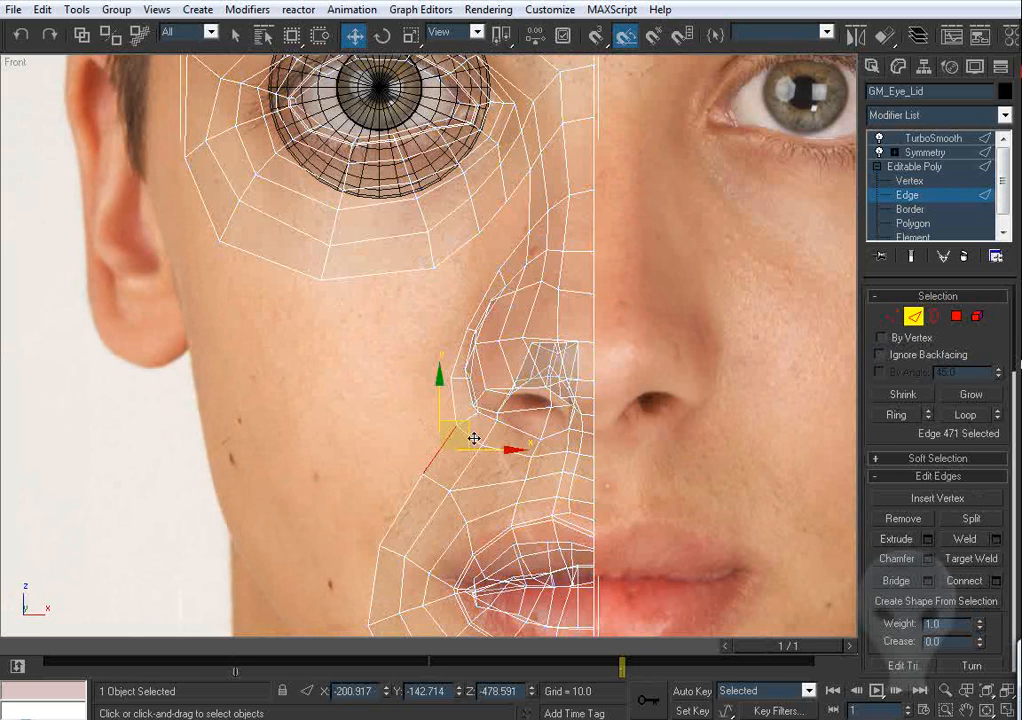
{"action": "left_click", "coordinate": [425, 395]}
Step: Target weld the inner top vertex of the new cheek polygon to the nearest outer border vertex of the nose wing
{"action": "left_click", "coordinate": [888, 316]}
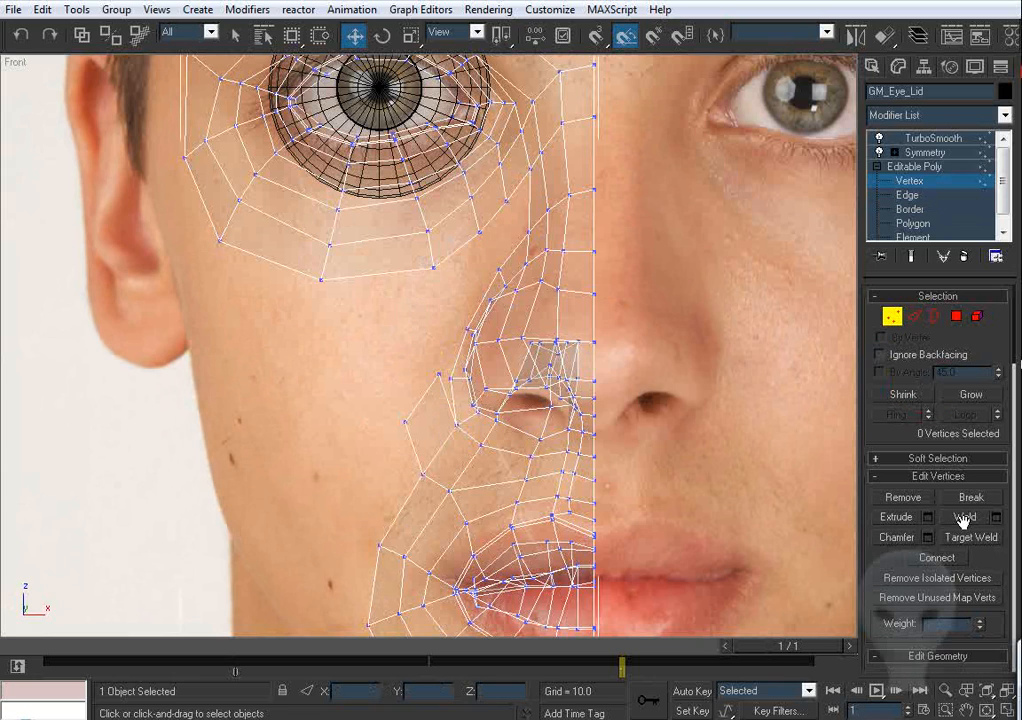
{"action": "left_click", "coordinate": [970, 537]}
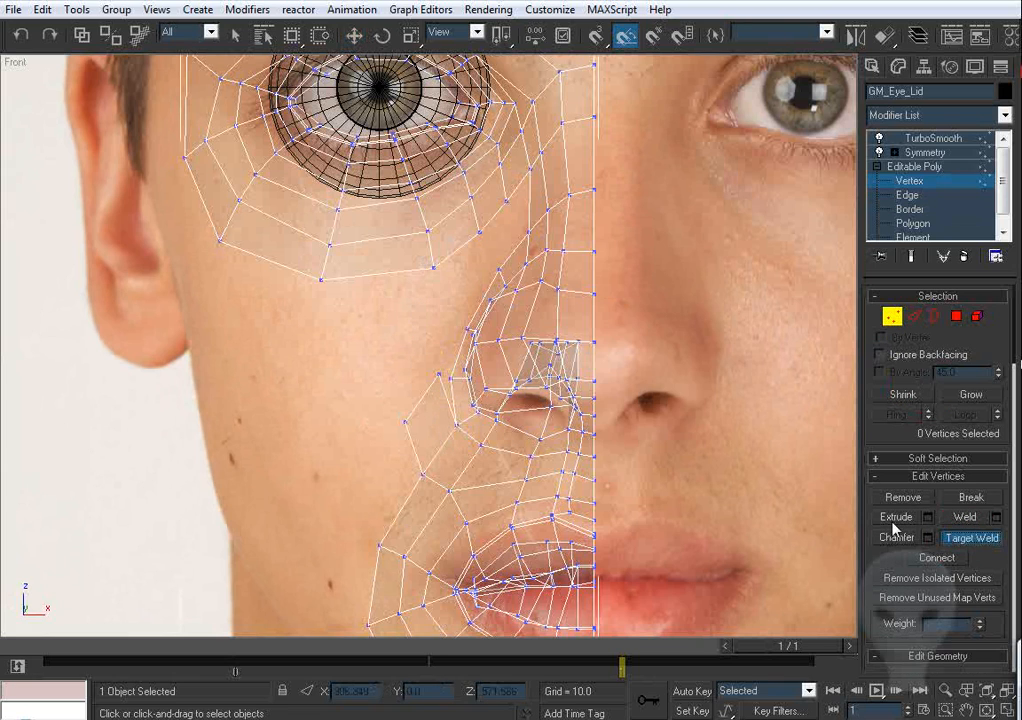
{"action": "left_click", "coordinate": [451, 380]}
{"action": "right_click", "coordinate": [398, 390]}
Step: Raise the cheek polygon's free outer vertex level with the nose wing and push it back in the left view
{"action": "left_click_drag", "start_coordinate": [386, 407], "coordinate": [443, 397]}
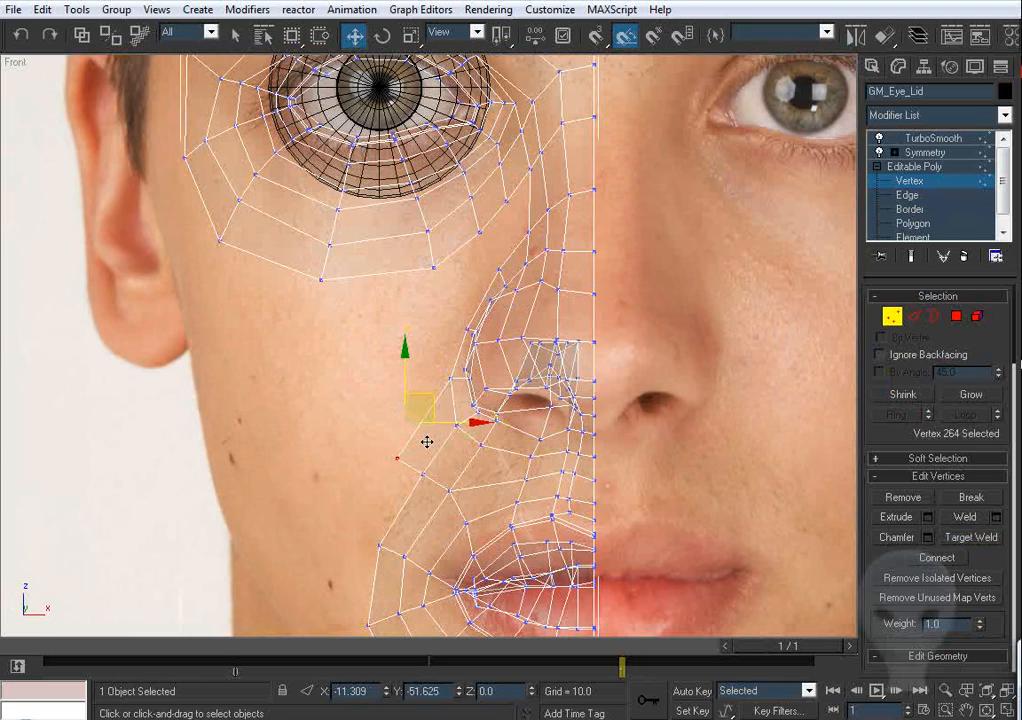
{"action": "left_click_drag", "start_coordinate": [427, 442], "coordinate": [449, 358]}
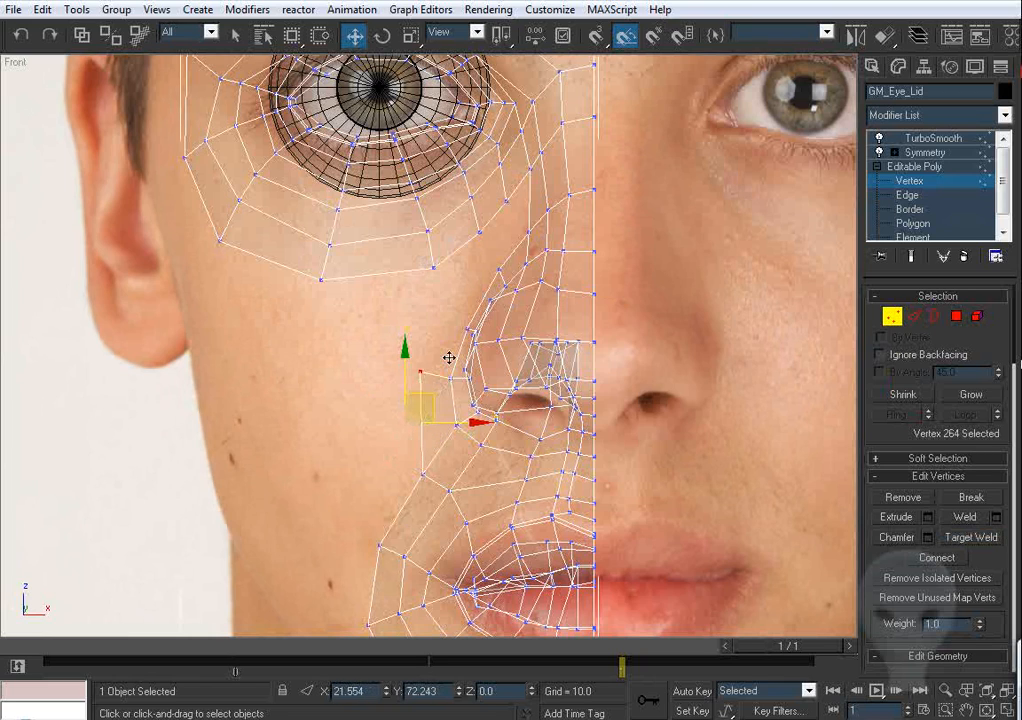
{"action": "key", "text": "l"}
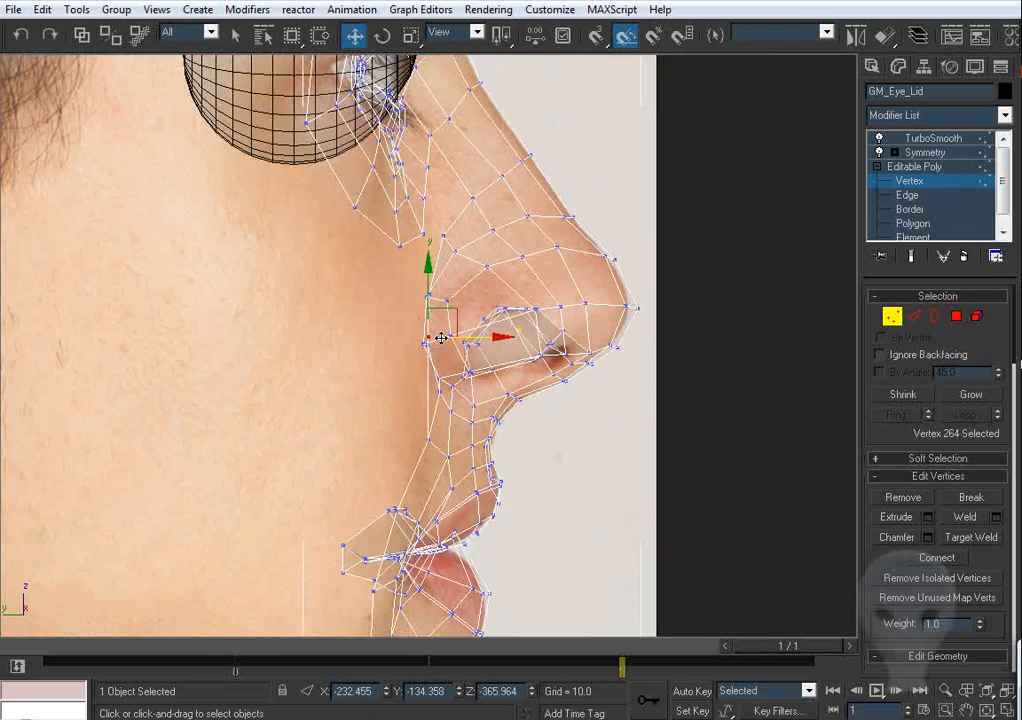
{"action": "scroll", "coordinate": [502, 354], "scroll_direction": "up", "scroll_amount": 3}
{"action": "left_click_drag", "start_coordinate": [494, 329], "coordinate": [477, 330]}
Step: In the front view, extend the top edge of the cheek polygon upward alongside the nose wing
{"action": "key", "text": "f"}
{"action": "scroll", "coordinate": [496, 383], "scroll_direction": "down", "scroll_amount": 2}
{"action": "middle_click_drag", "start_coordinate": [420, 413], "coordinate": [457, 261]}
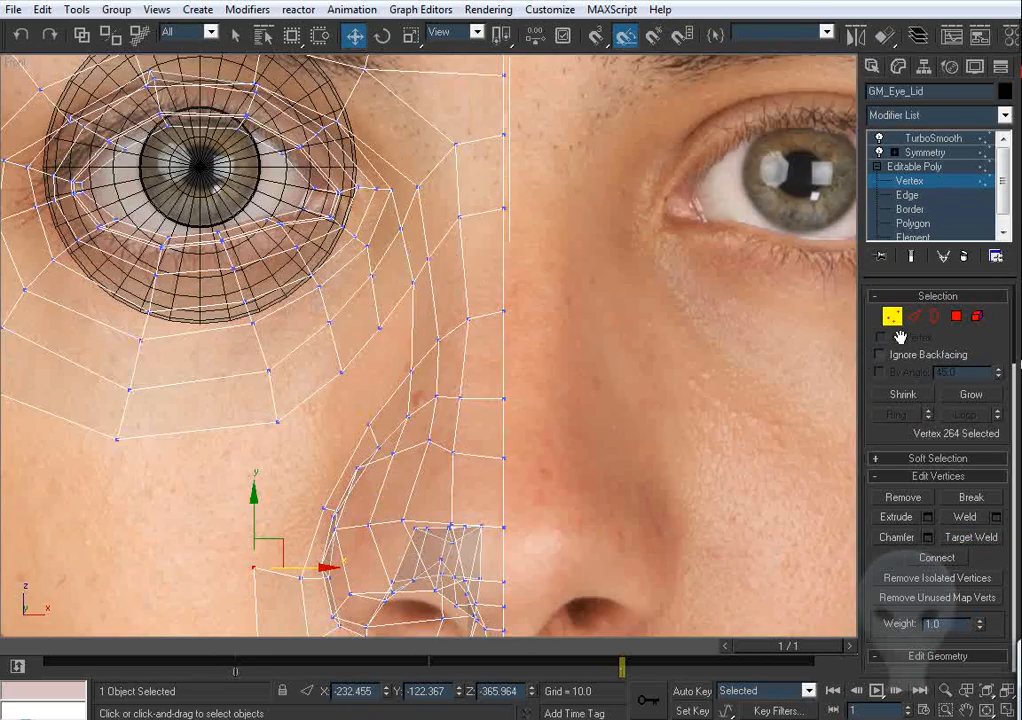
{"action": "left_click", "coordinate": [913, 316]}
{"action": "scroll", "coordinate": [507, 327], "scroll_direction": "up", "scroll_amount": 2}
{"action": "left_click_drag", "start_coordinate": [360, 445], "coordinate": [375, 371], "text": "shift"}
Step: Target weld the inner top vertex of the second cheek polygon to the adjacent nose border vertex
{"action": "left_click", "coordinate": [892, 316]}
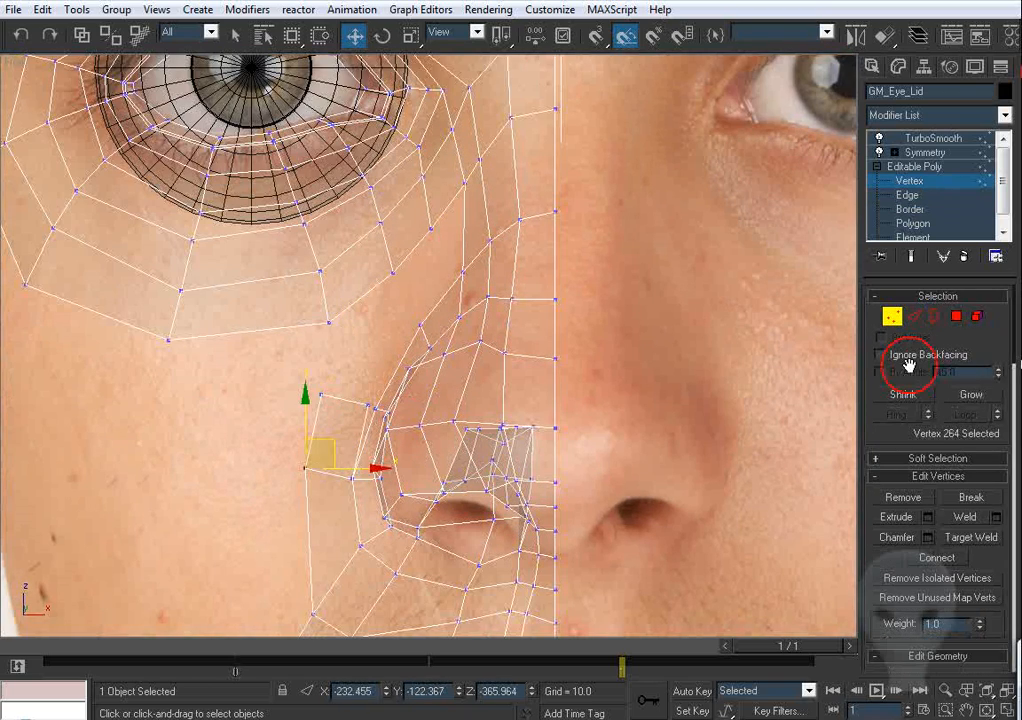
{"action": "left_click", "coordinate": [971, 537]}
{"action": "scroll", "coordinate": [379, 392], "scroll_direction": "up", "scroll_amount": 4}
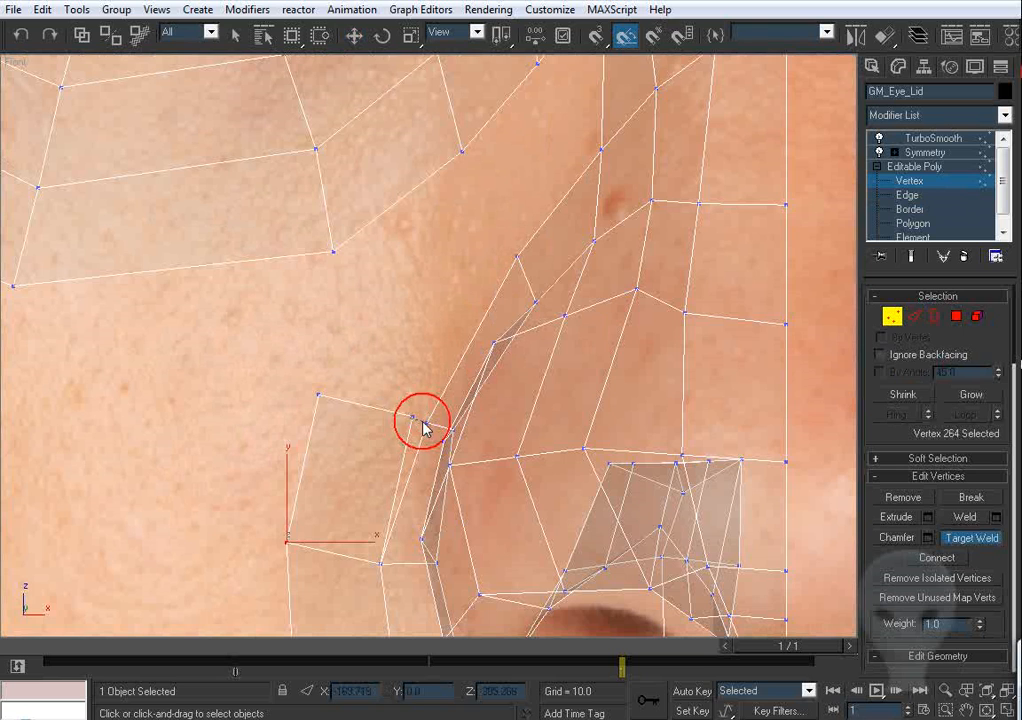
{"action": "left_click", "coordinate": [425, 422]}
Step: Move the second cheek polygon's free top vertex up and inward toward the eye mesh
{"action": "key", "text": "w"}
{"action": "left_click_drag", "start_coordinate": [342, 376], "coordinate": [290, 410]}
{"action": "left_click_drag", "start_coordinate": [342, 376], "coordinate": [380, 346]}
Step: Adjust the eye mesh's lower border vertex facing the cheek strip and nudge the vertex above it up and outward
{"action": "middle_click_drag", "start_coordinate": [330, 270], "coordinate": [365, 355]}
{"action": "left_click", "coordinate": [370, 344]}
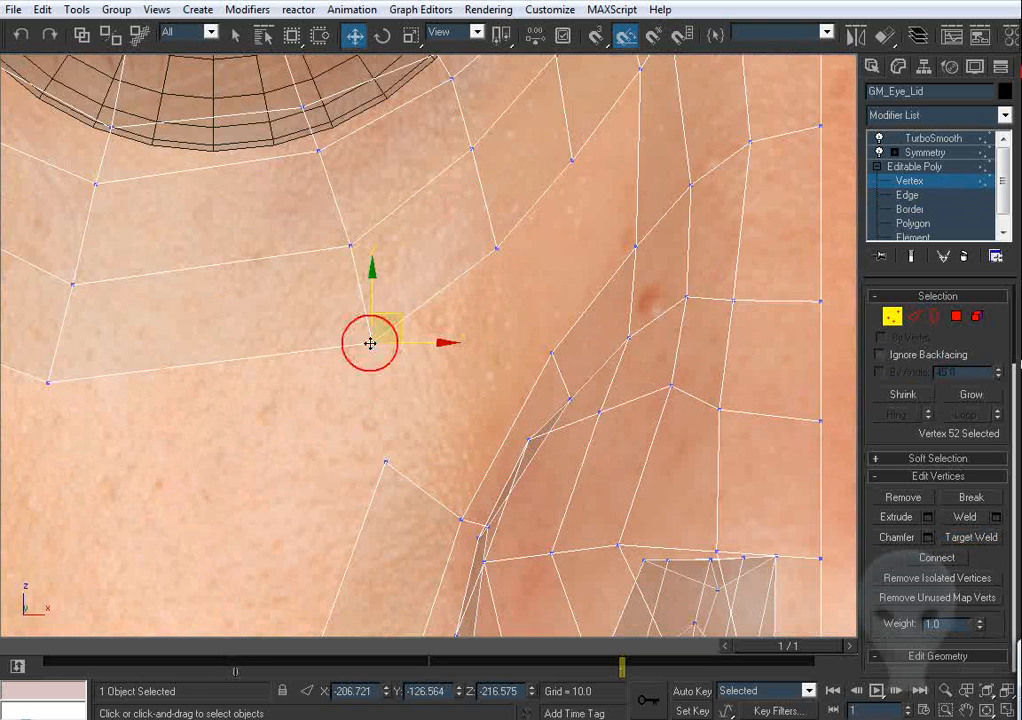
{"action": "left_click", "coordinate": [349, 246]}
{"action": "left_click", "coordinate": [342, 253]}
{"action": "left_click_drag", "start_coordinate": [350, 247], "coordinate": [344, 239]}
Step: In a shaded perspective view, extend the cheek strip's top edge up between the eye mesh and the nose
{"action": "scroll", "coordinate": [380, 318], "scroll_direction": "down", "scroll_amount": 5}
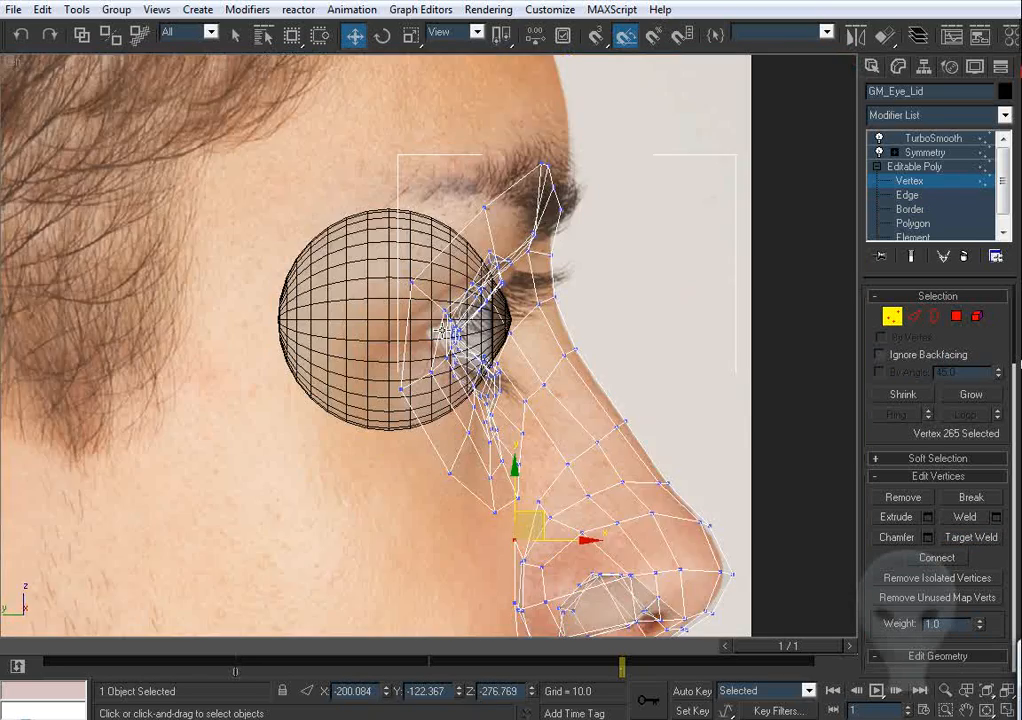
{"action": "scroll", "coordinate": [470, 365], "scroll_direction": "up", "scroll_amount": 4}
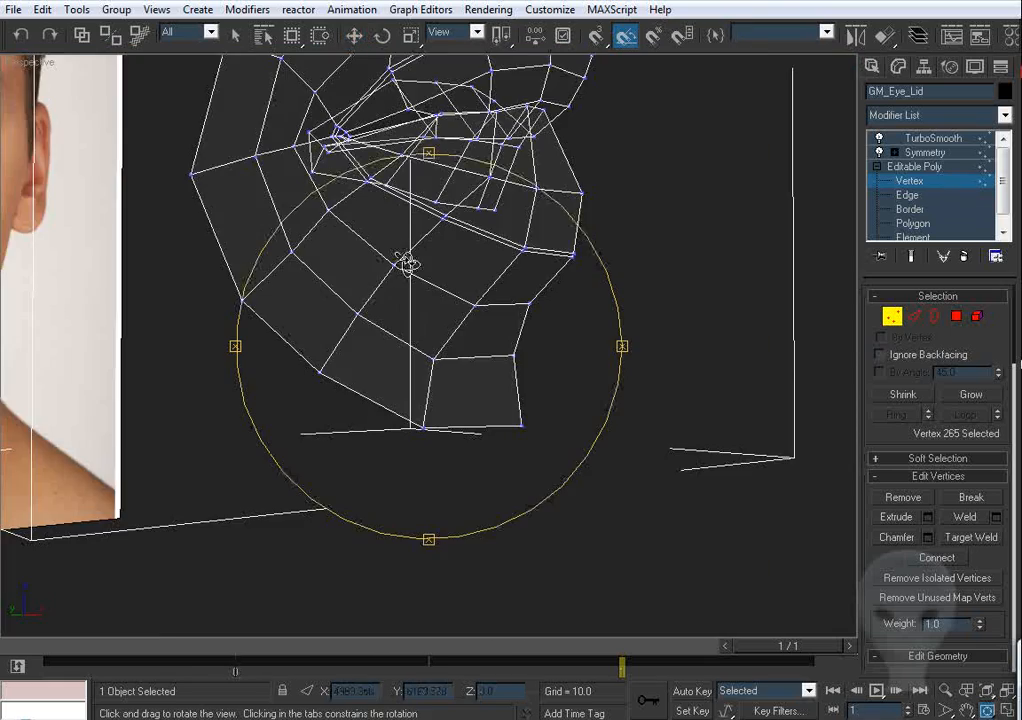
{"action": "left_click_drag", "start_coordinate": [406, 265], "coordinate": [402, 280]}
{"action": "left_click_drag", "start_coordinate": [423, 363], "coordinate": [463, 305]}
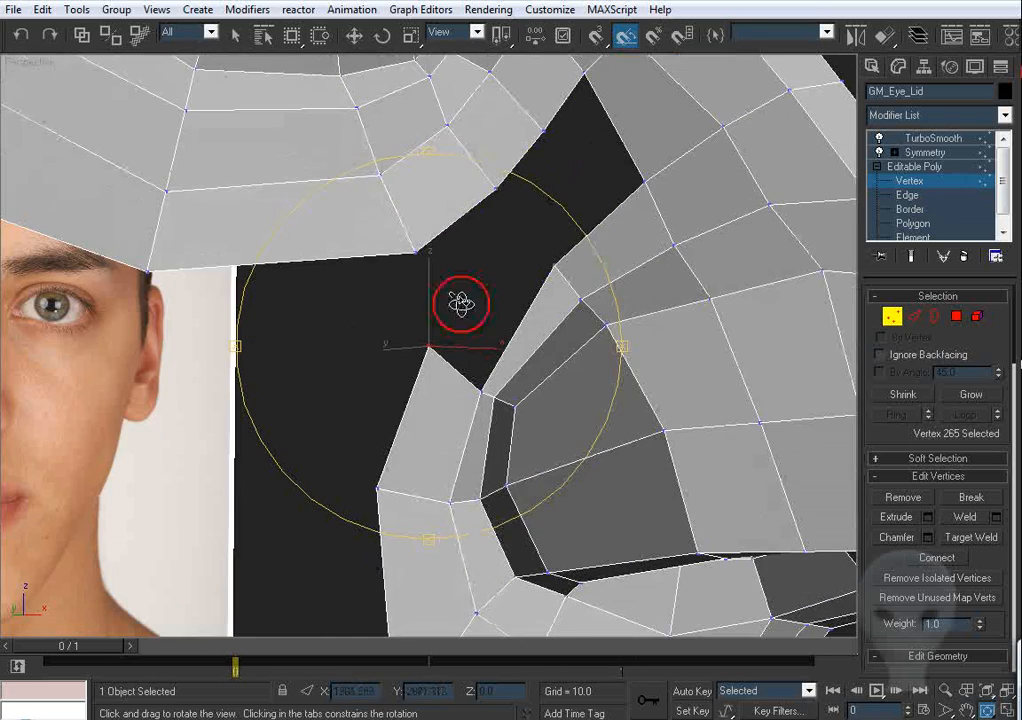
{"action": "left_click", "coordinate": [914, 317]}
{"action": "middle_click_drag", "start_coordinate": [547, 308], "coordinate": [419, 391], "text": "alt"}
{"action": "left_click_drag", "start_coordinate": [407, 383], "coordinate": [463, 276]}
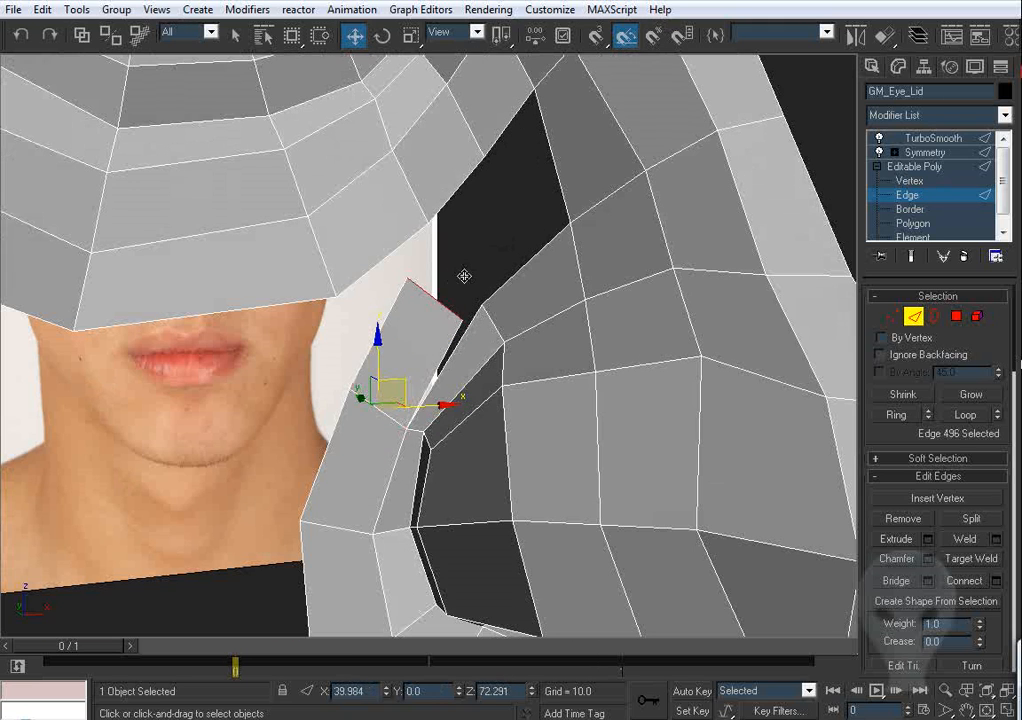
Step: Target weld the inner top vertex of the newest cheek polygon to the upper nose border vertex
{"action": "left_click", "coordinate": [892, 317]}
{"action": "left_click", "coordinate": [971, 537]}
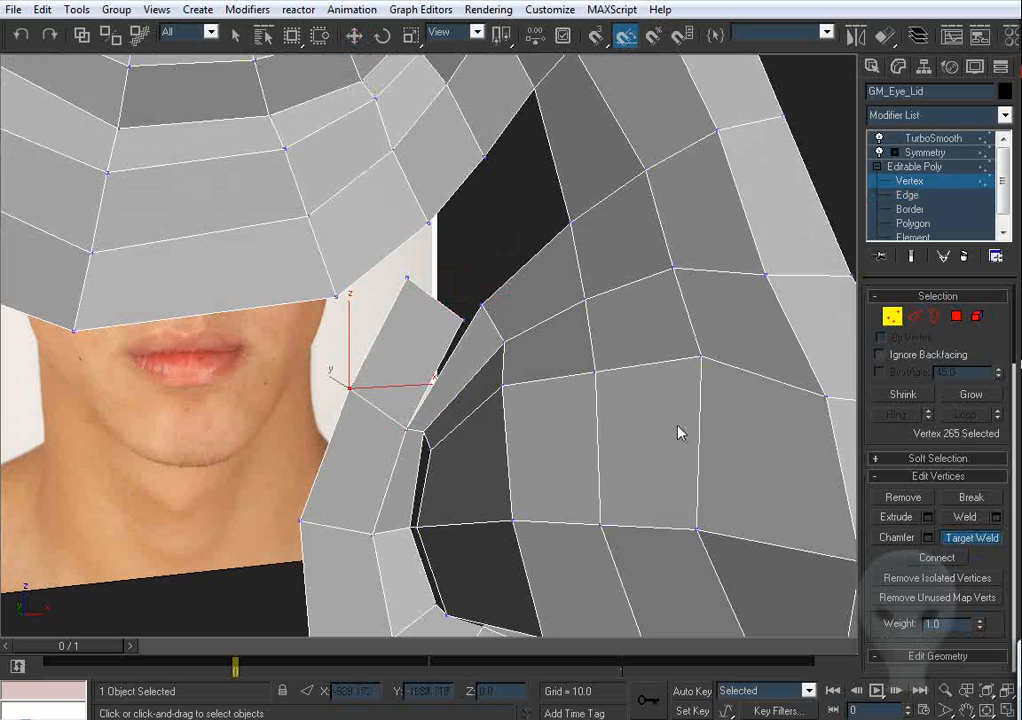
{"action": "left_click", "coordinate": [482, 305]}
{"action": "key", "text": "w"}
Step: Move the cheek strip's free top vertex inward toward the nose in perspective, and fine-tune its position in the front view
{"action": "left_click", "coordinate": [405, 278]}
{"action": "middle_click_drag", "start_coordinate": [398, 268], "coordinate": [426, 273], "text": "alt"}
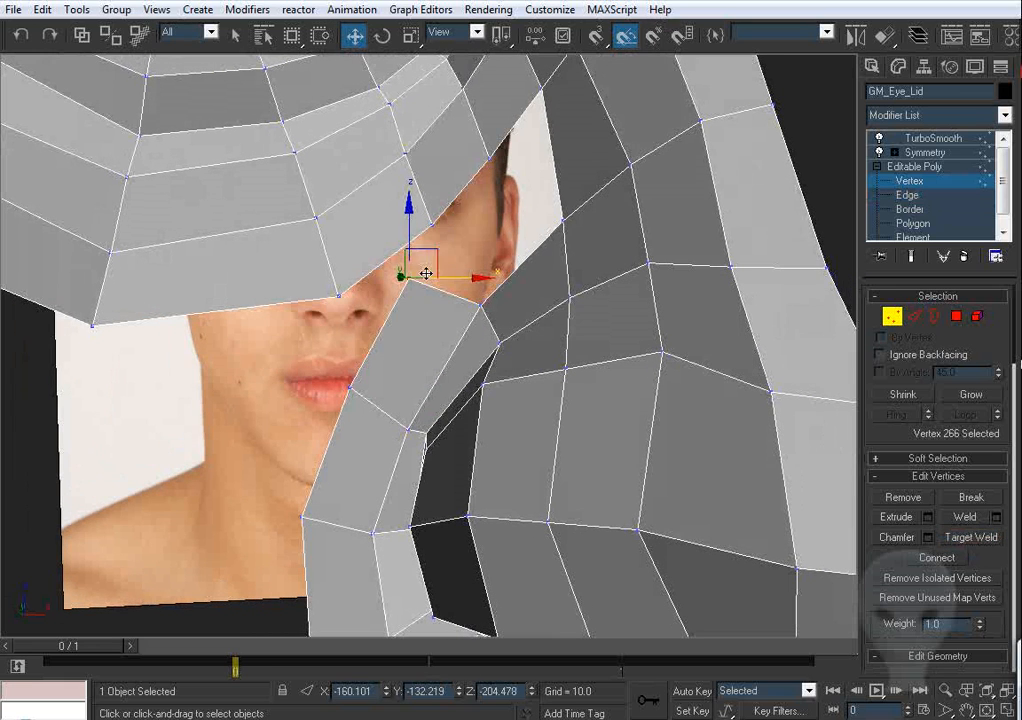
{"action": "left_click_drag", "start_coordinate": [439, 264], "coordinate": [479, 253]}
{"action": "key", "text": "f"}
{"action": "key", "text": "z"}
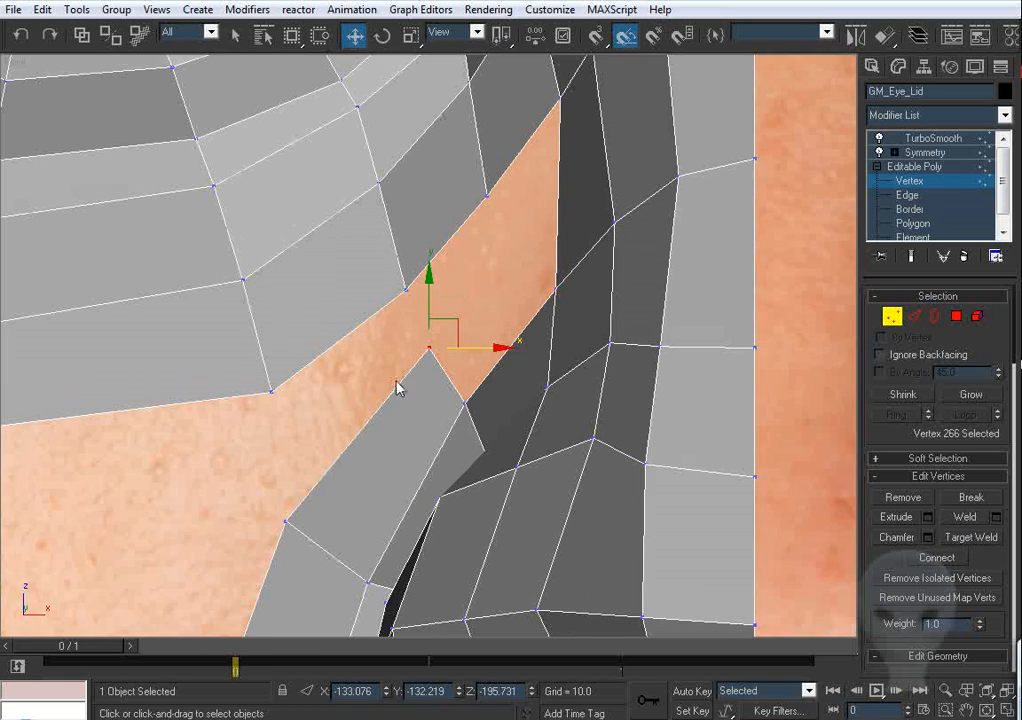
{"action": "middle_click_drag", "start_coordinate": [397, 380], "coordinate": [404, 320]}
{"action": "left_click_drag", "start_coordinate": [459, 282], "coordinate": [466, 279]}
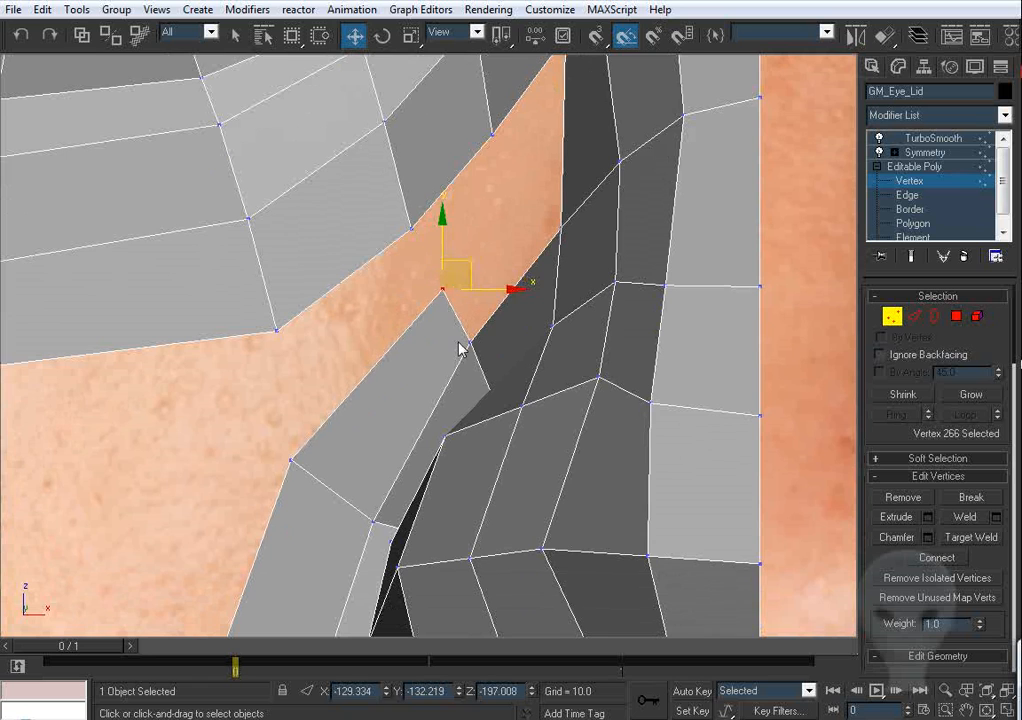
{"action": "middle_click_drag", "start_coordinate": [459, 349], "coordinate": [446, 306]}
{"action": "left_click", "coordinate": [456, 300]}
{"action": "middle_click_drag", "start_coordinate": [515, 263], "coordinate": [511, 306]}
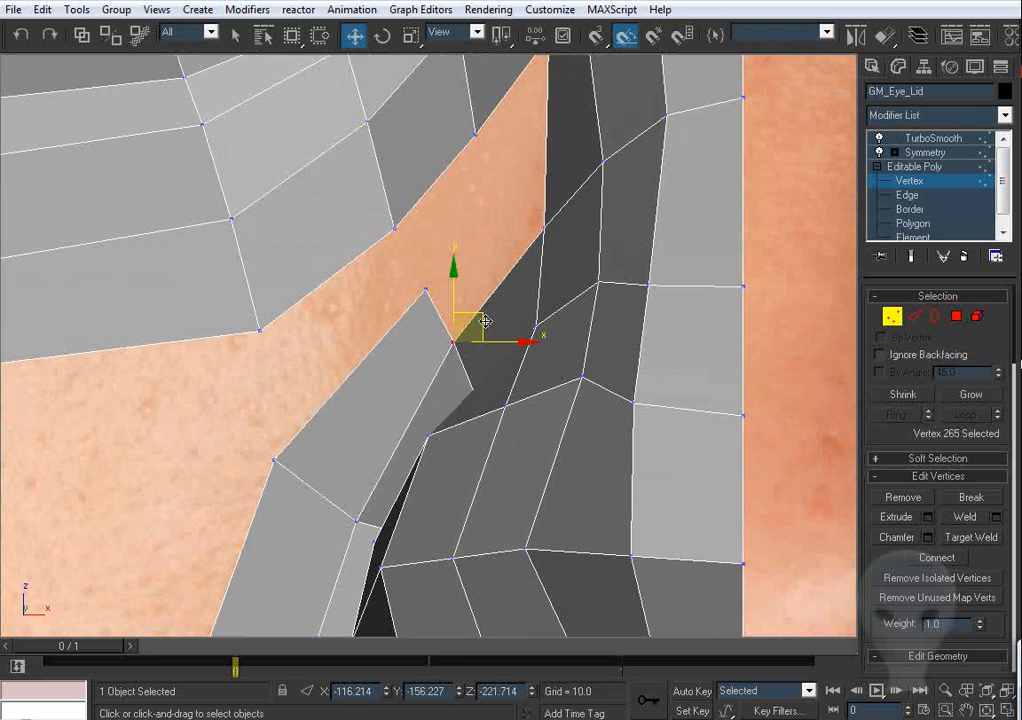
Step: Select the ring of edges across the side of the nose beside the gap and connect them with a new edge row
{"action": "middle_click_drag", "start_coordinate": [616, 188], "coordinate": [567, 346]}
{"action": "left_click", "coordinate": [914, 318]}
{"action": "left_click", "coordinate": [707, 155]}
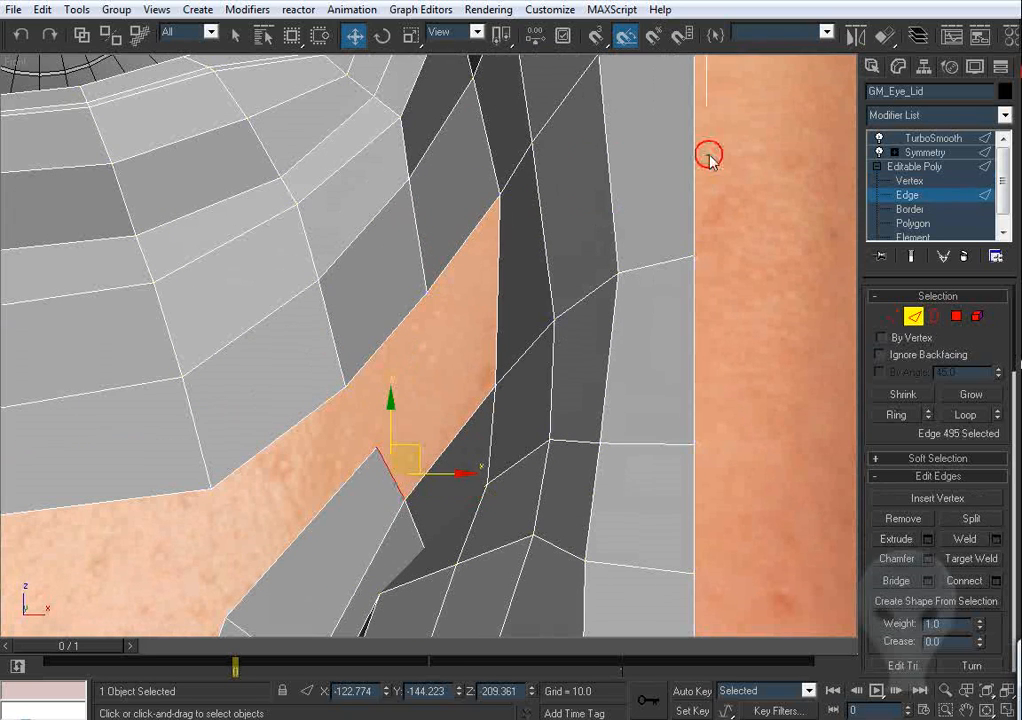
{"action": "key", "text": "alt+r"}
{"action": "right_click", "coordinate": [621, 217]}
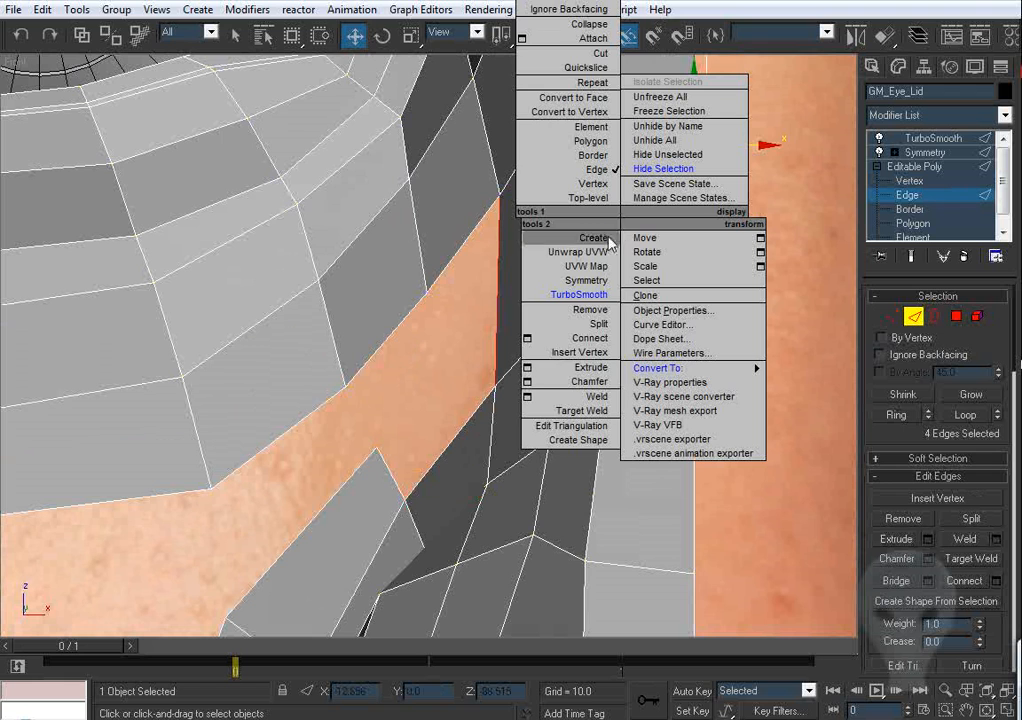
{"action": "left_click", "coordinate": [590, 338]}
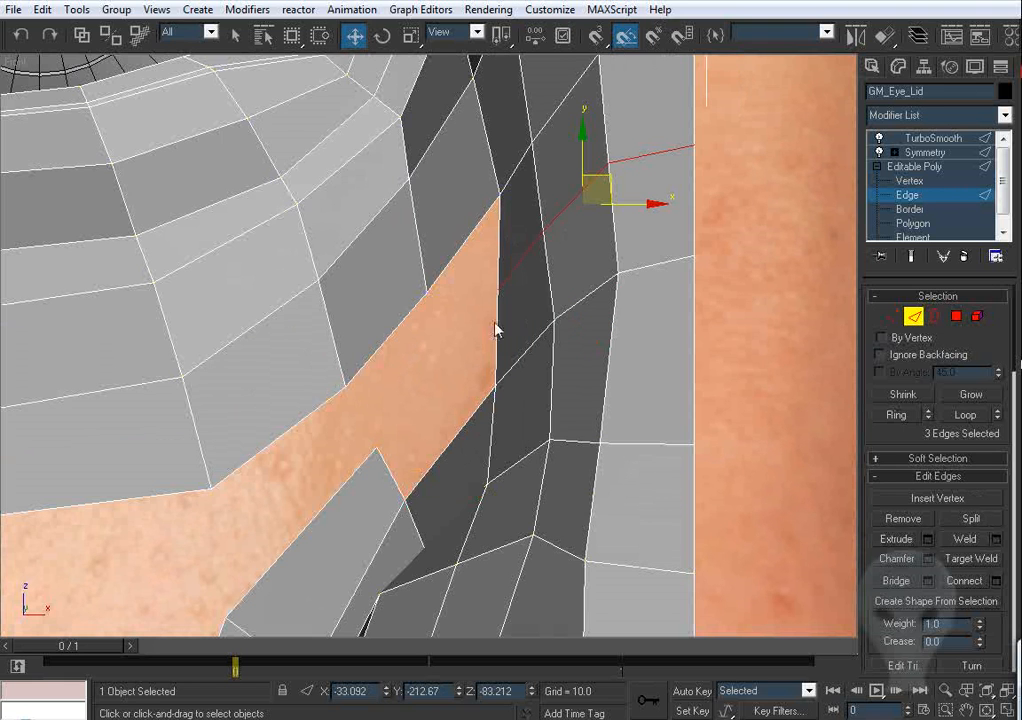
Step: Select the cheek strip's top edge in perspective and extend it up into the gap beside the nose
{"action": "middle_click_drag", "start_coordinate": [458, 427], "coordinate": [479, 333], "text": "alt"}
{"action": "left_click", "coordinate": [540, 337]}
{"action": "left_click", "coordinate": [518, 332]}
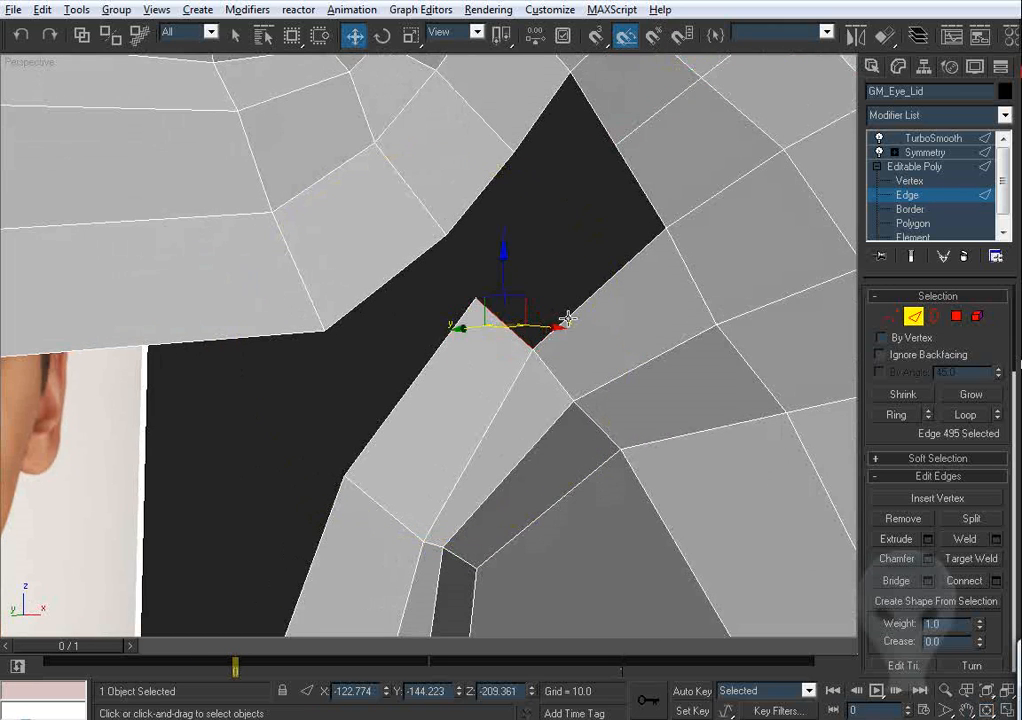
{"action": "middle_click_drag", "start_coordinate": [570, 322], "coordinate": [484, 318], "text": "alt"}
{"action": "left_click_drag", "start_coordinate": [440, 305], "coordinate": [534, 188], "text": "shift"}
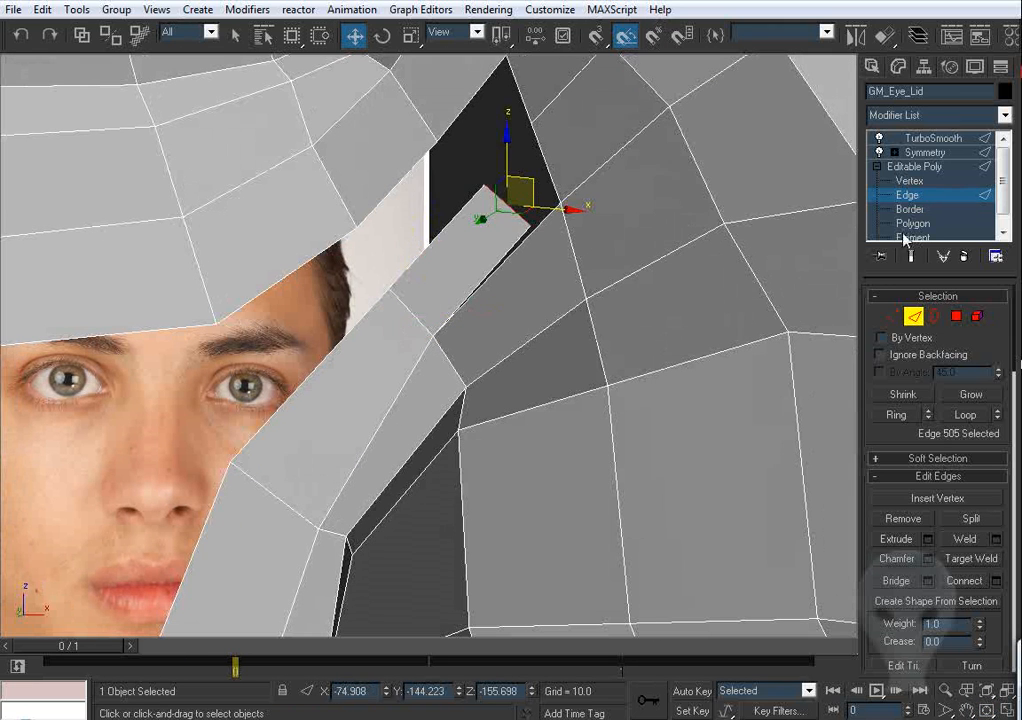
Step: Target weld the new cheek polygon's two top vertices to the neighbouring vertices on the nose border
{"action": "left_click", "coordinate": [895, 316]}
{"action": "left_click", "coordinate": [945, 538]}
{"action": "scroll", "coordinate": [570, 300], "scroll_direction": "up", "scroll_amount": 3}
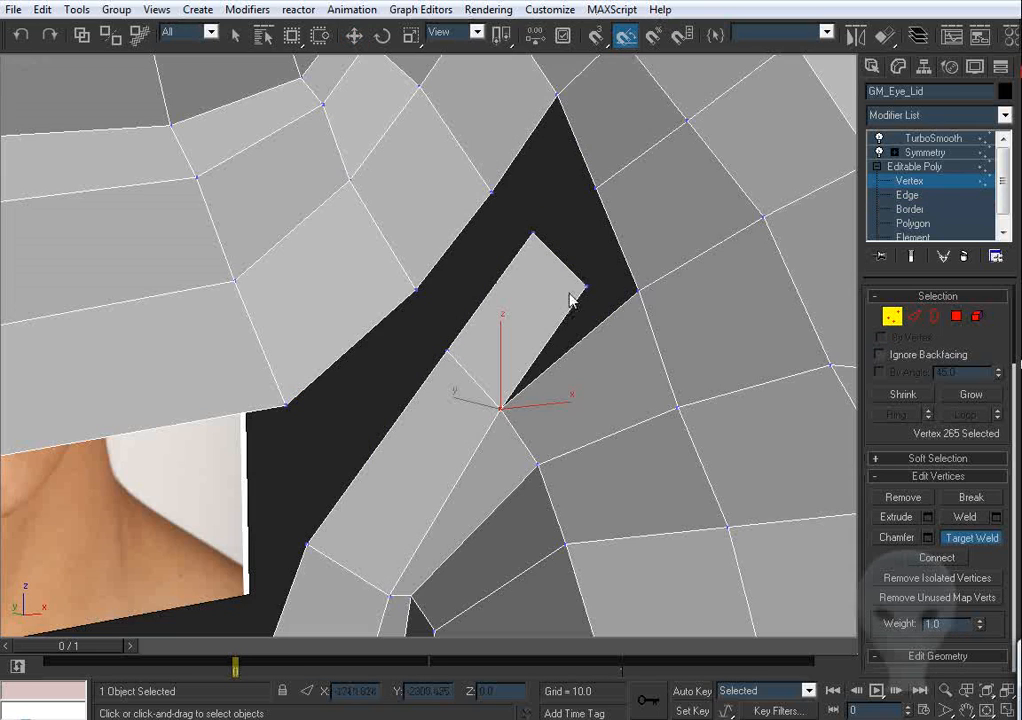
{"action": "left_click", "coordinate": [637, 290]}
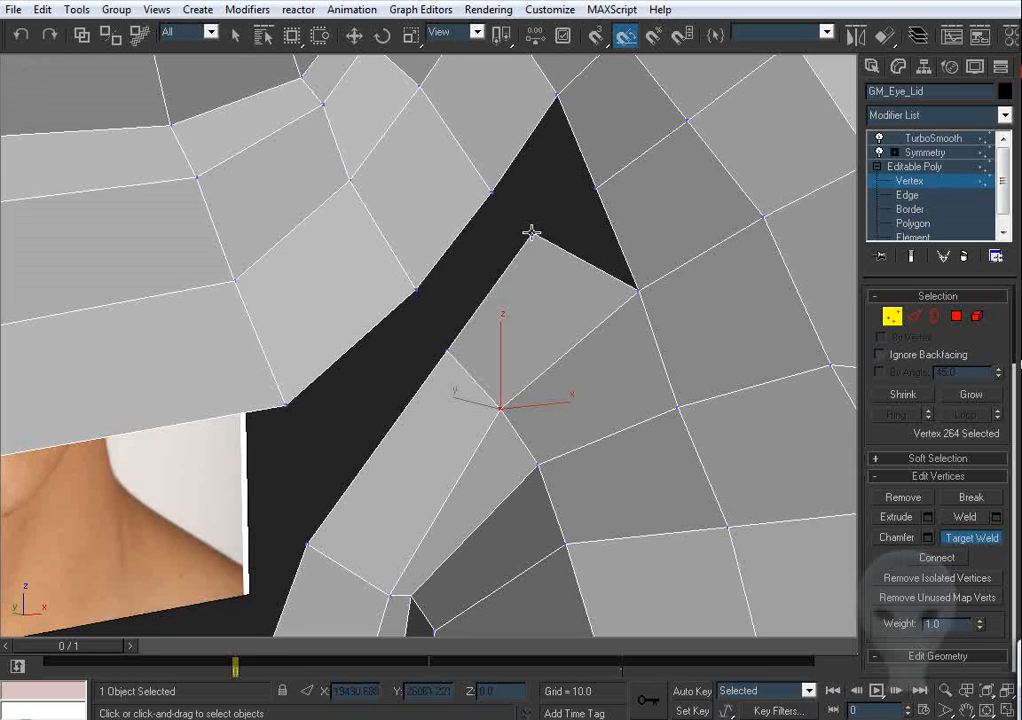
{"action": "left_click", "coordinate": [596, 191]}
Step: In the side view over the profile photo, move a pair of nose bridge vertices and their adjacent side vertex down
{"action": "key", "text": "w"}
{"action": "key", "text": "l"}
{"action": "scroll", "coordinate": [591, 324], "scroll_direction": "up", "scroll_amount": 3}
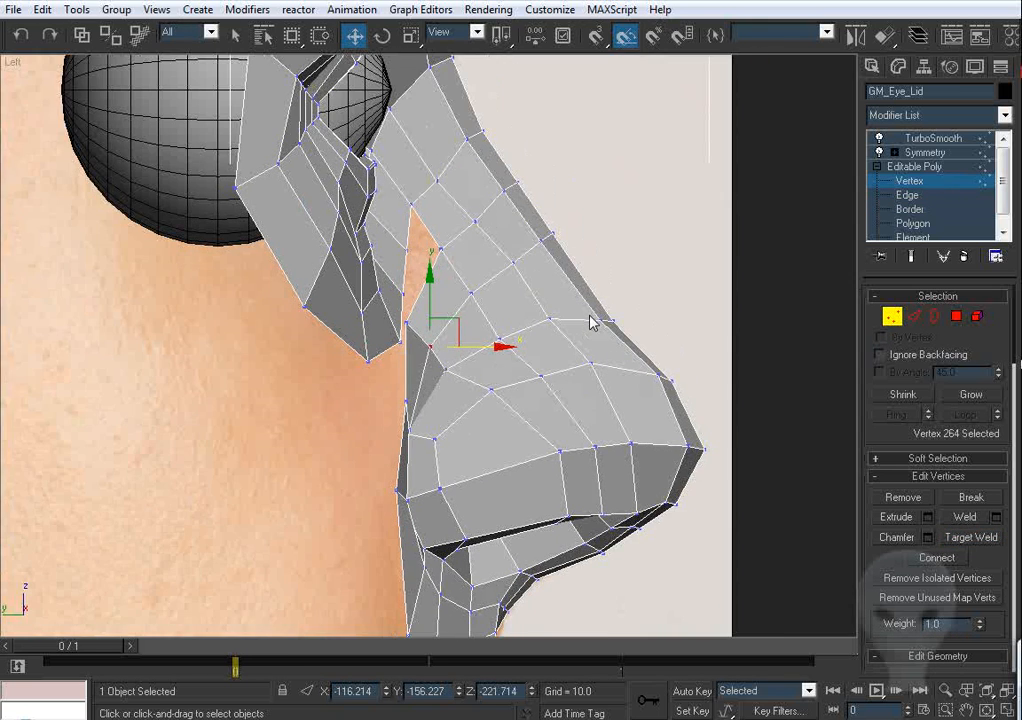
{"action": "middle_click_drag", "start_coordinate": [553, 229], "coordinate": [572, 474]}
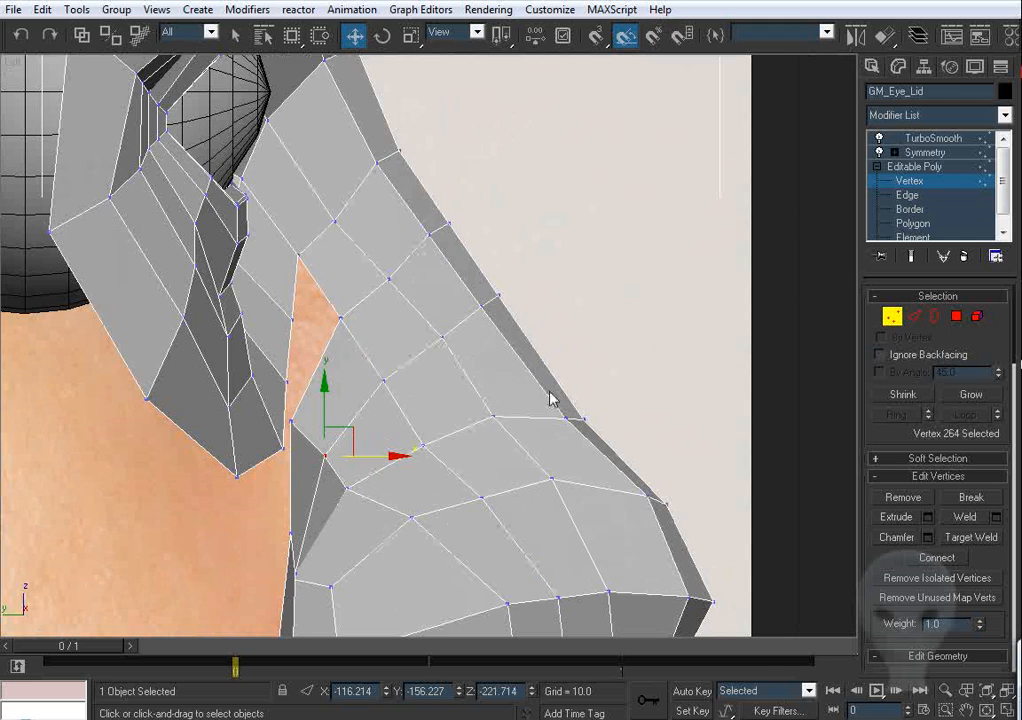
{"action": "middle_click_drag", "start_coordinate": [550, 399], "coordinate": [543, 365]}
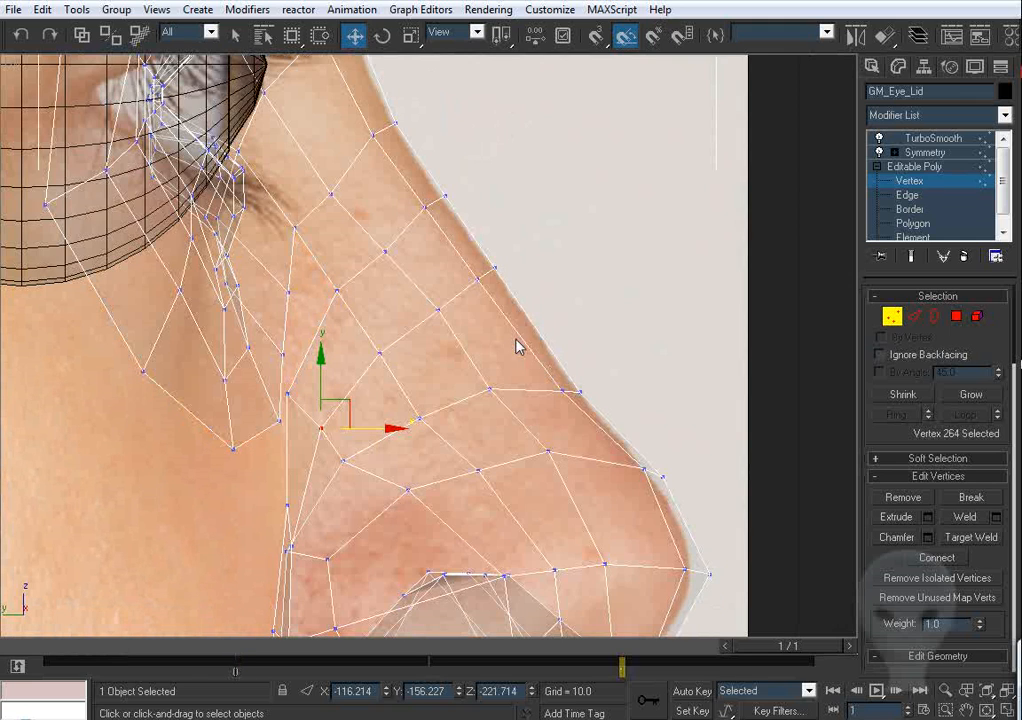
{"action": "left_click_drag", "start_coordinate": [479, 305], "coordinate": [475, 305]}
{"action": "left_click_drag", "start_coordinate": [511, 260], "coordinate": [538, 299]}
{"action": "left_click", "coordinate": [452, 320]}
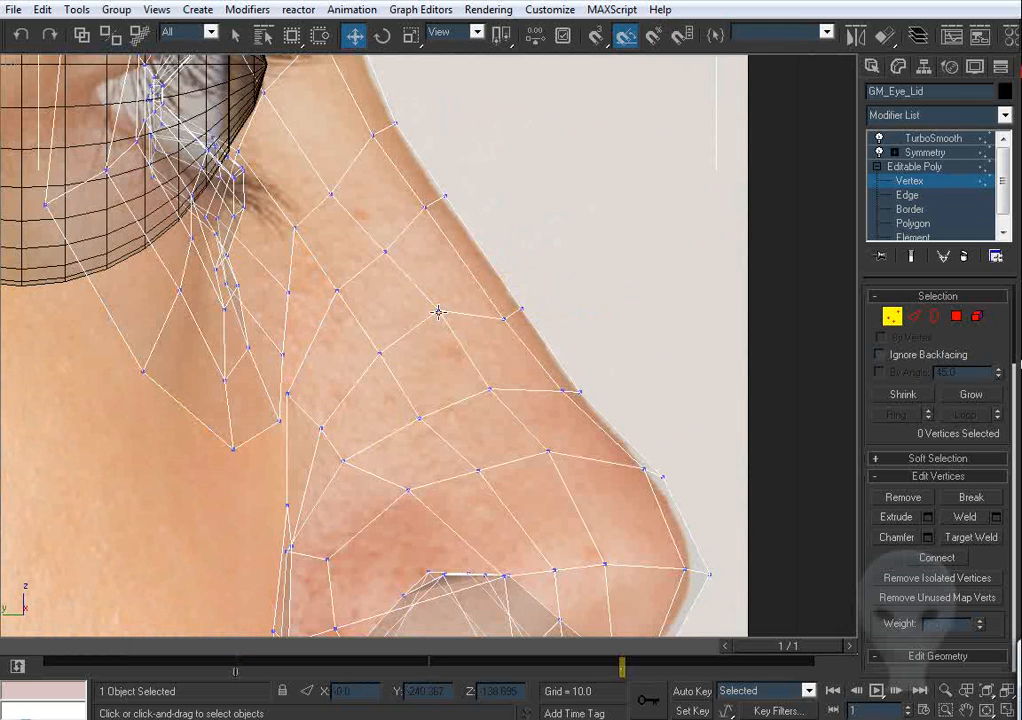
{"action": "left_click_drag", "start_coordinate": [439, 310], "coordinate": [455, 336]}
Step: Fine-tune the vertices of that same nose row one by one from the profile inward for even spacing
{"action": "left_click", "coordinate": [582, 308]}
{"action": "left_click_drag", "start_coordinate": [521, 309], "coordinate": [525, 308]}
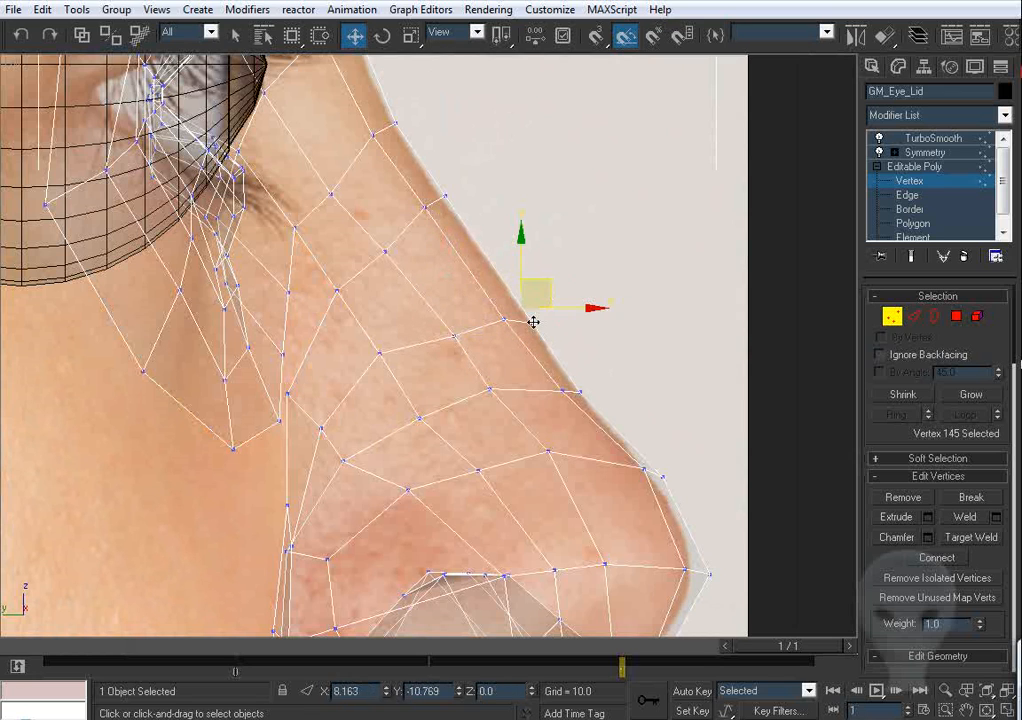
{"action": "left_click", "coordinate": [505, 320]}
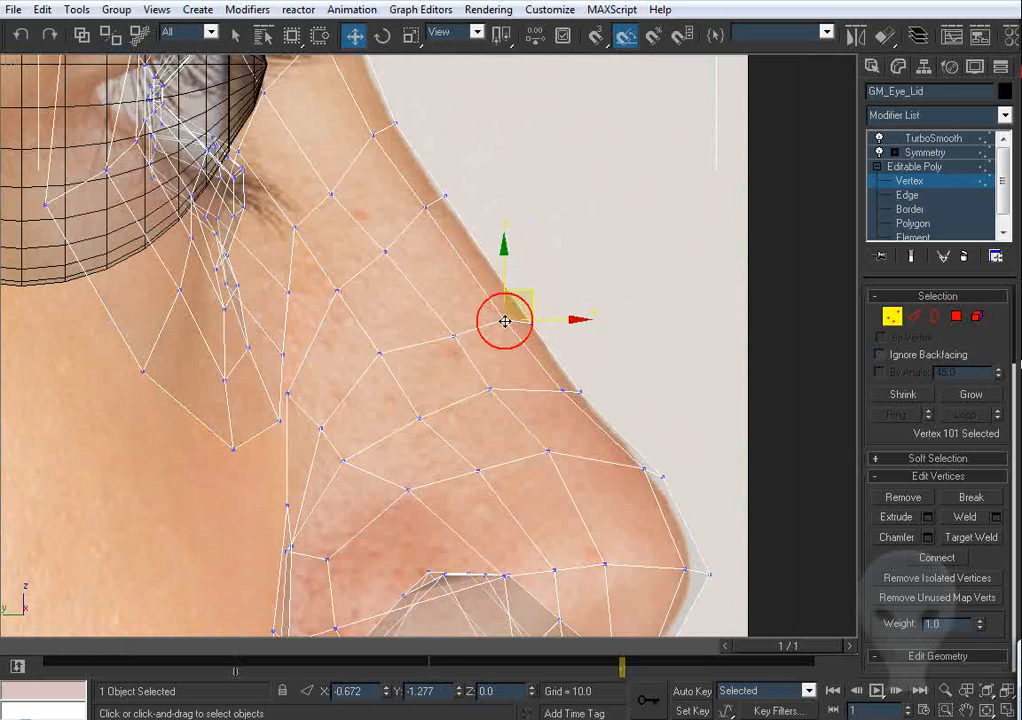
{"action": "left_click", "coordinate": [447, 336]}
{"action": "left_click", "coordinate": [379, 354]}
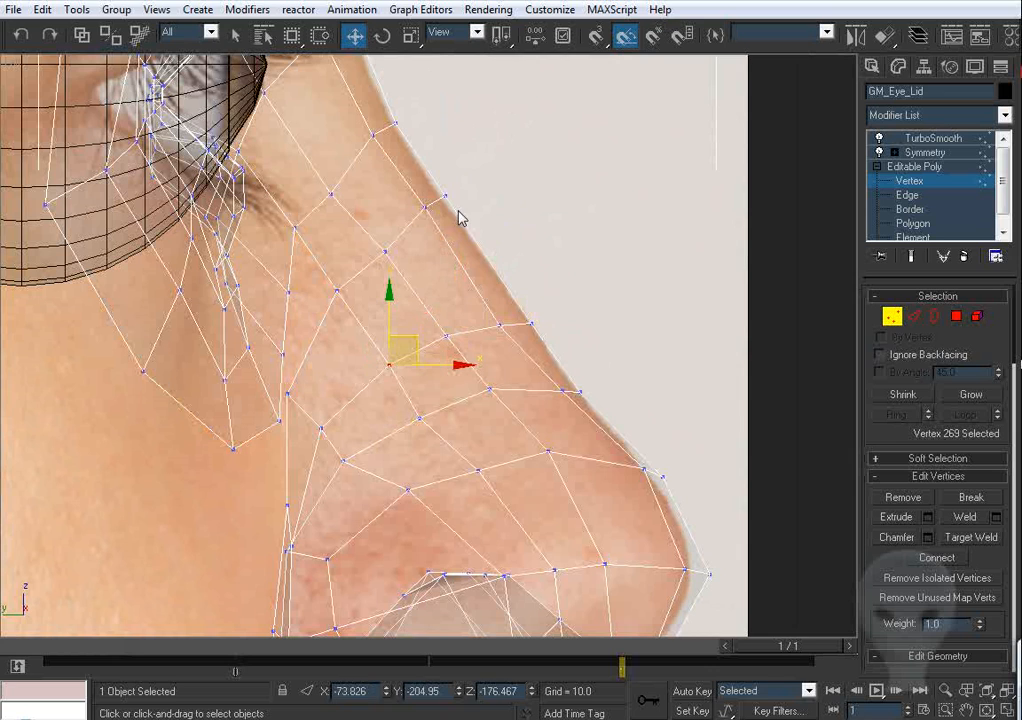
Step: Move the next higher row of nose bridge and side vertices down along the profile to space it evenly
{"action": "left_click_drag", "start_coordinate": [474, 172], "coordinate": [418, 215]}
{"action": "left_click_drag", "start_coordinate": [470, 184], "coordinate": [493, 233]}
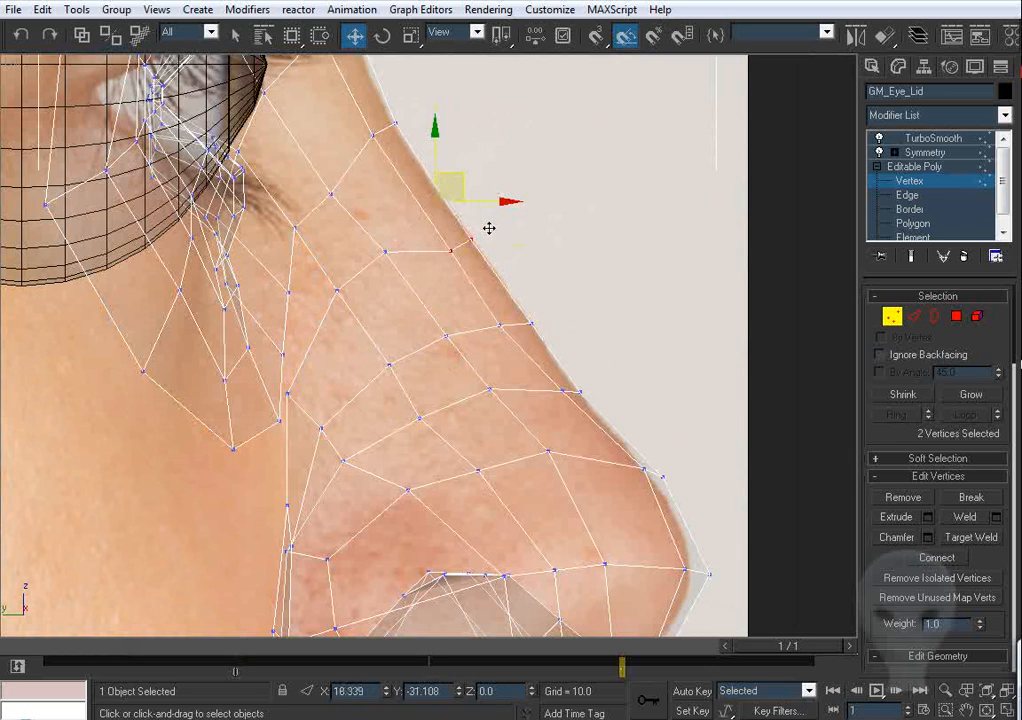
{"action": "left_click", "coordinate": [386, 252]}
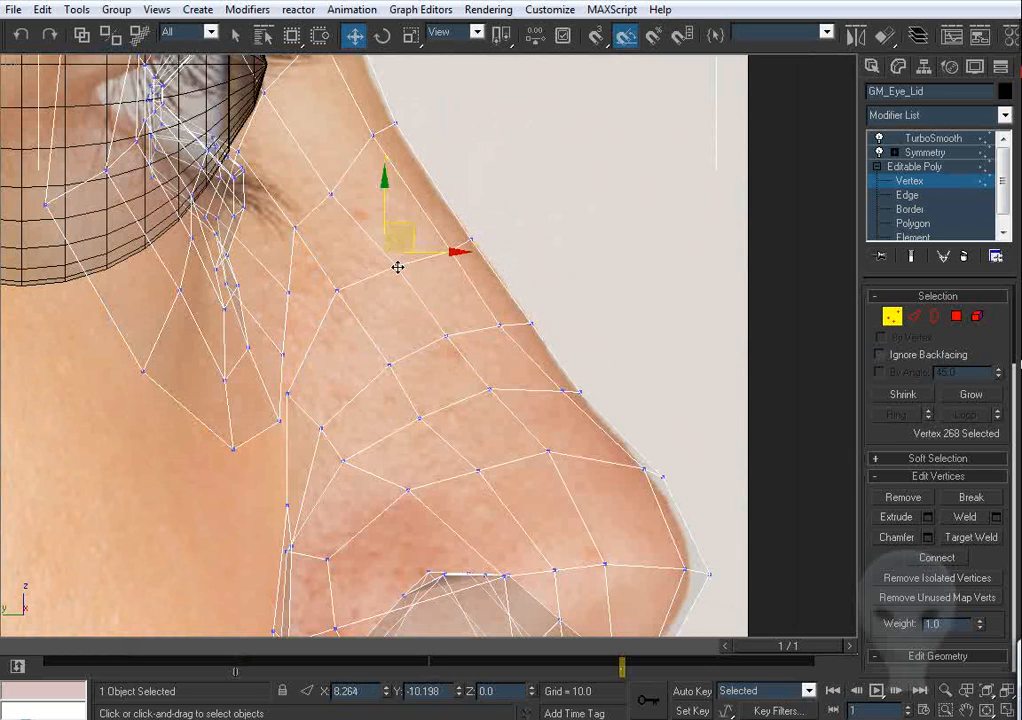
{"action": "left_click", "coordinate": [341, 298]}
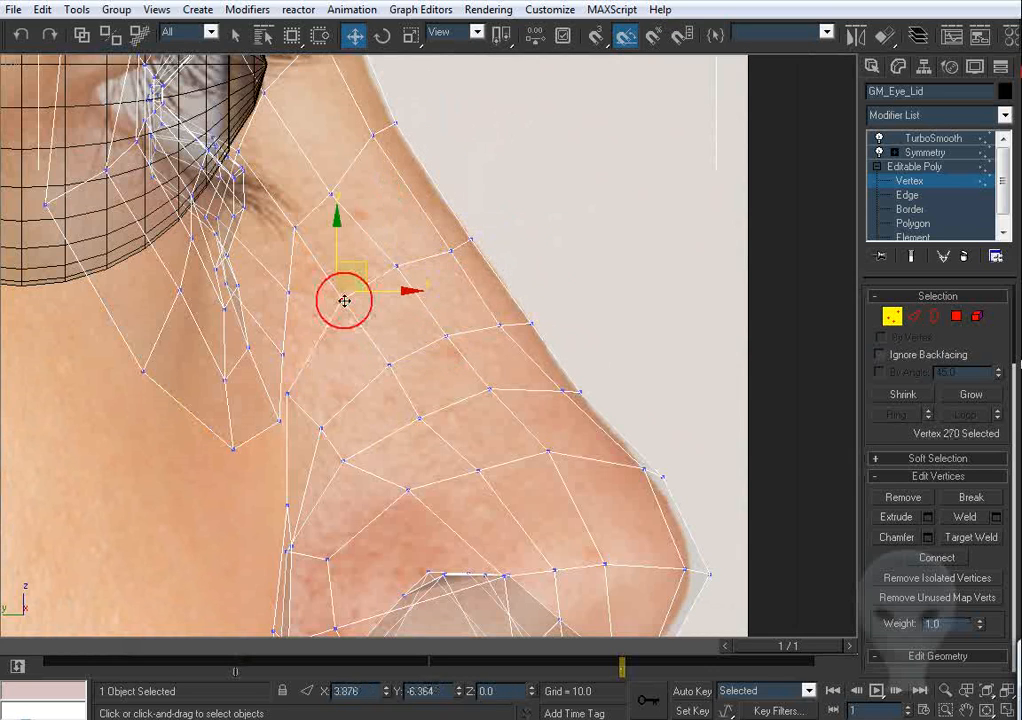
{"action": "left_click", "coordinate": [471, 238]}
{"action": "left_click", "coordinate": [395, 268]}
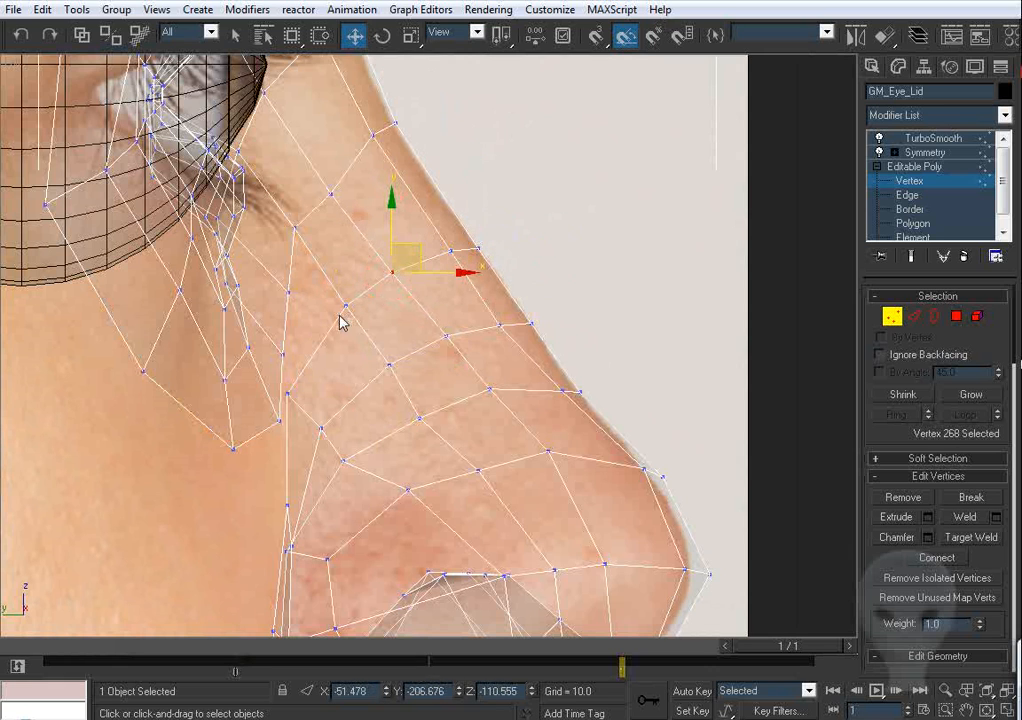
Step: Nudge the cheek strip's upper outer vertex outward in the front view and forward in the side view
{"action": "key", "text": "f"}
{"action": "middle_click_drag", "start_coordinate": [356, 356], "coordinate": [433, 98]}
{"action": "middle_click_drag", "start_coordinate": [470, 375], "coordinate": [581, 329]}
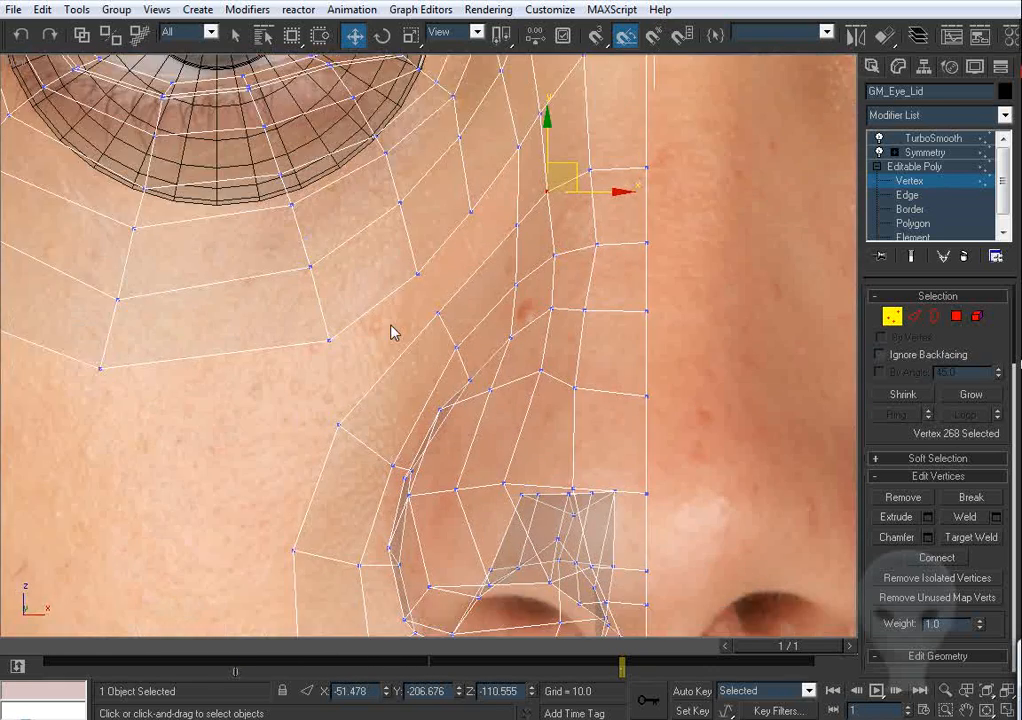
{"action": "left_click_drag", "start_coordinate": [432, 312], "coordinate": [424, 318]}
{"action": "key", "text": "l"}
{"action": "middle_click_drag", "start_coordinate": [530, 362], "coordinate": [440, 323]}
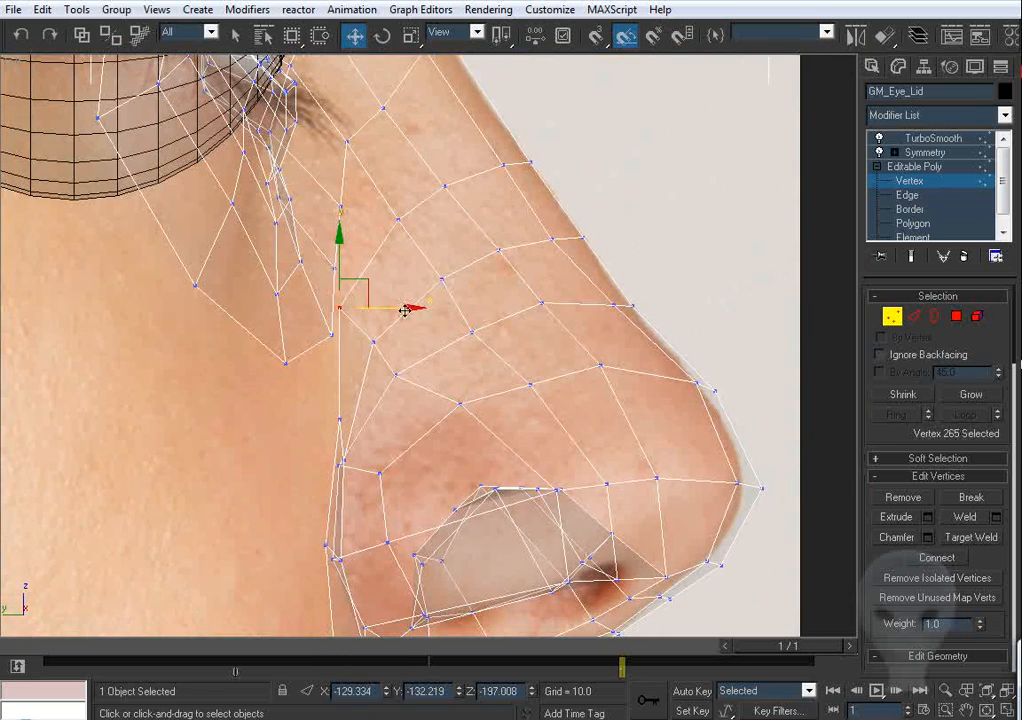
{"action": "left_click_drag", "start_coordinate": [405, 311], "coordinate": [421, 311]}
Step: Nudge the next lower outer vertex of the cheek strip slightly up and toward the nose in perspective
{"action": "mouse_move", "coordinate": [421, 311]}
{"action": "middle_mouse_down", "text": "alt"}
{"action": "mouse_move", "coordinate": [476, 286]}
{"action": "mouse_move", "coordinate": [438, 318]}
{"action": "mouse_move", "coordinate": [469, 305]}
{"action": "mouse_move", "coordinate": [415, 303]}
{"action": "middle_mouse_up", "text": "alt"}
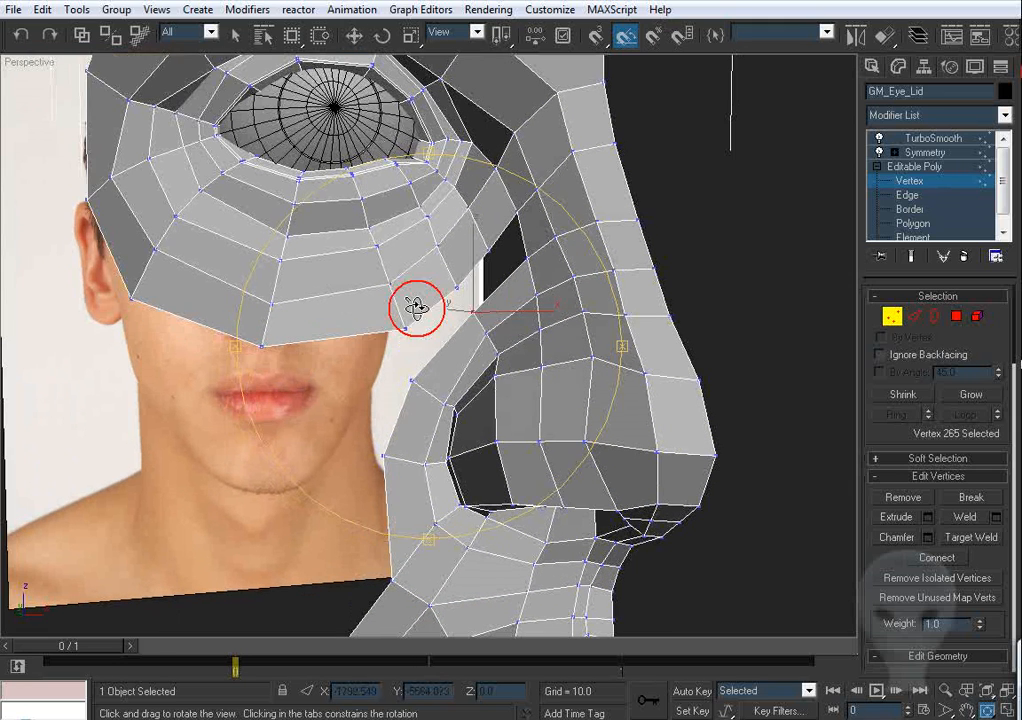
{"action": "key", "text": "w"}
{"action": "left_click", "coordinate": [410, 384]}
{"action": "middle_click_drag", "start_coordinate": [412, 386], "coordinate": [498, 339], "text": "alt"}
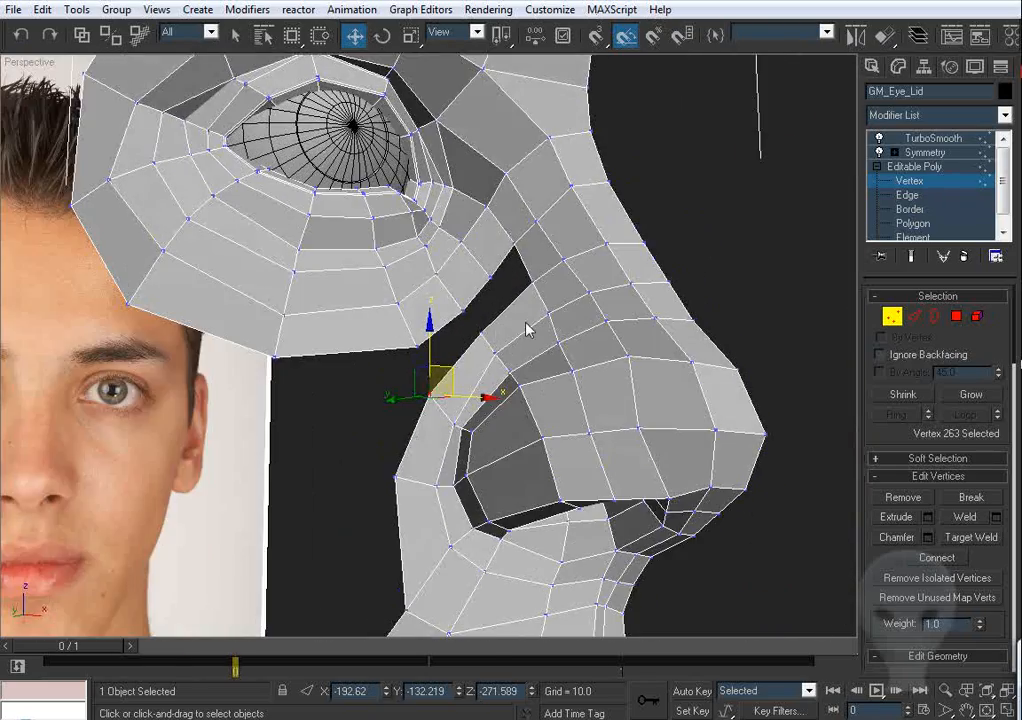
{"action": "middle_click_drag", "start_coordinate": [588, 428], "coordinate": [526, 361]}
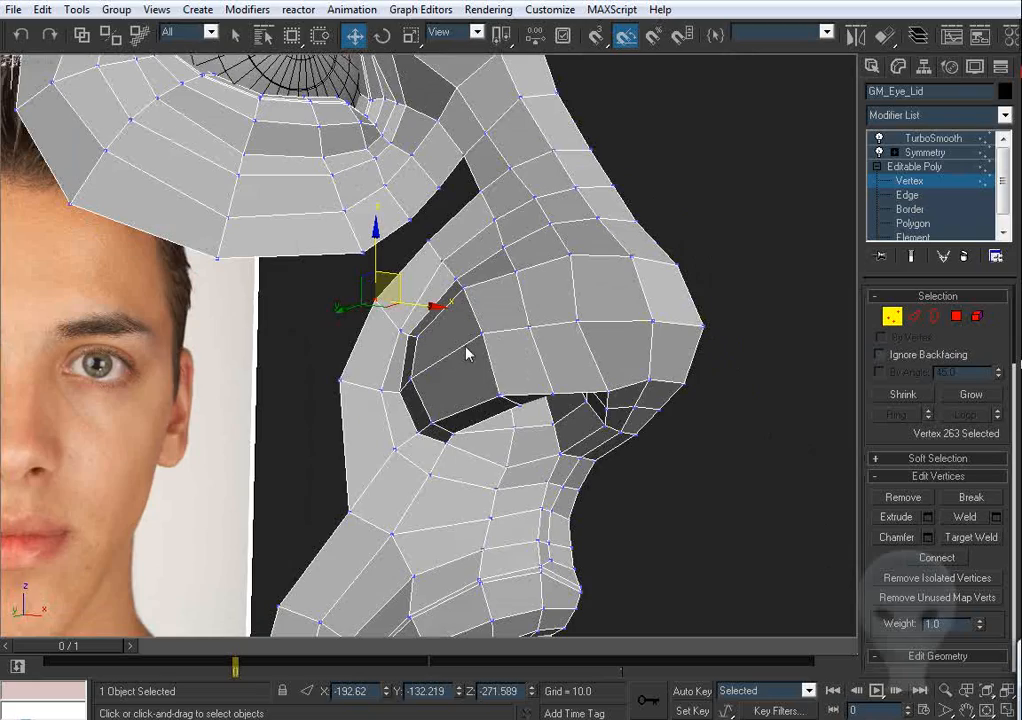
Step: In the side view, move two vertices on the nostril wing down and back toward the cheek
{"action": "middle_click_drag", "start_coordinate": [413, 378], "coordinate": [392, 235], "text": "alt"}
{"action": "left_click", "coordinate": [418, 234]}
{"action": "scroll", "coordinate": [395, 240], "scroll_direction": "up", "scroll_amount": 6}
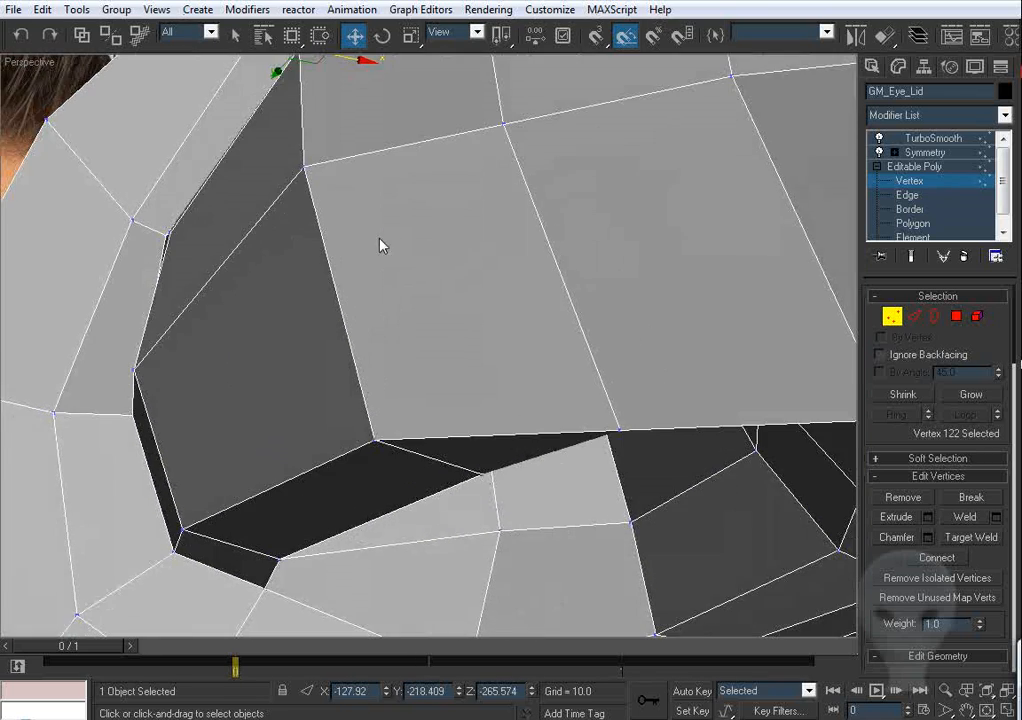
{"action": "scroll", "coordinate": [440, 323], "scroll_direction": "down", "scroll_amount": 3}
{"action": "key", "text": "l"}
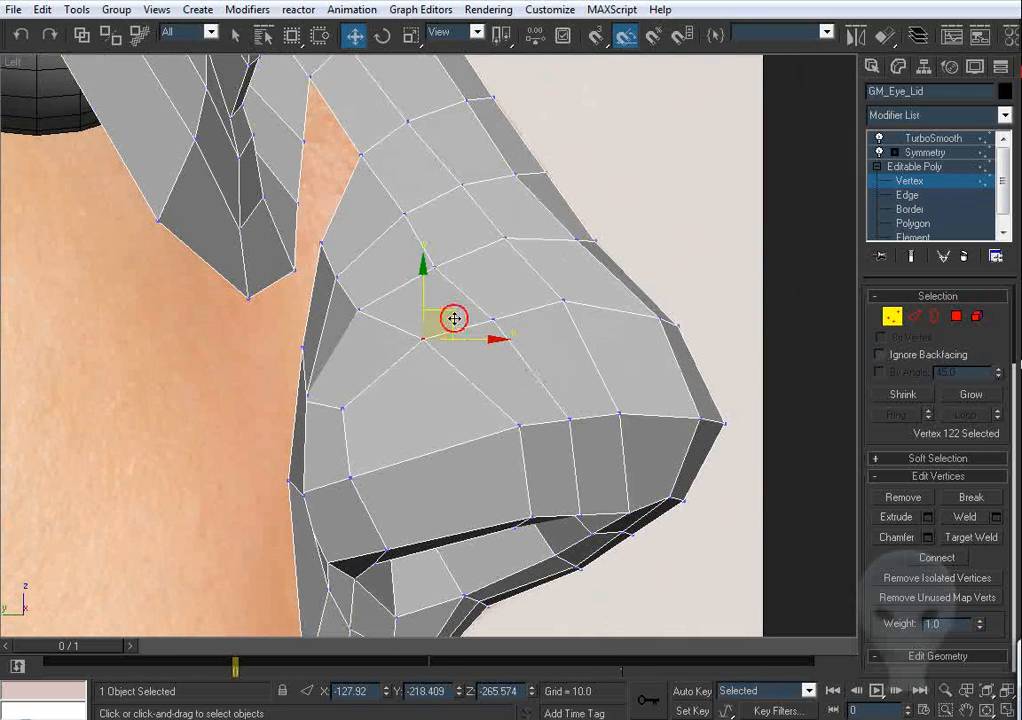
{"action": "left_click_drag", "start_coordinate": [454, 318], "coordinate": [405, 359]}
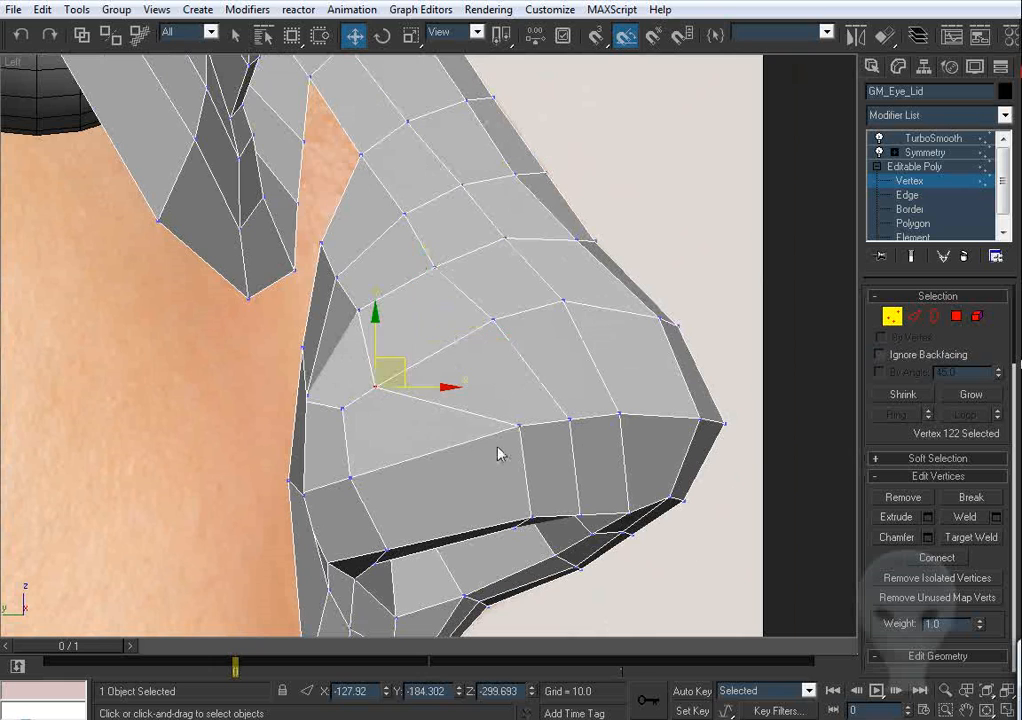
{"action": "left_click", "coordinate": [519, 425]}
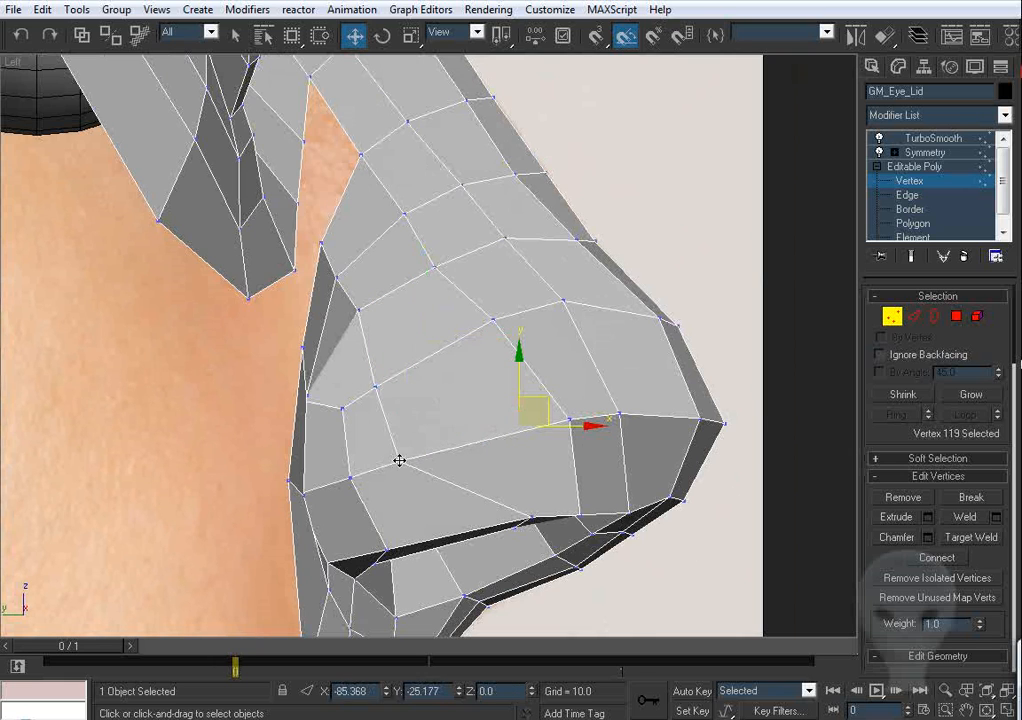
{"action": "left_click", "coordinate": [377, 387]}
Step: Move the two nostril rim vertices below the wing back toward the cheek in the side view
{"action": "middle_click_drag", "start_coordinate": [541, 551], "coordinate": [521, 430]}
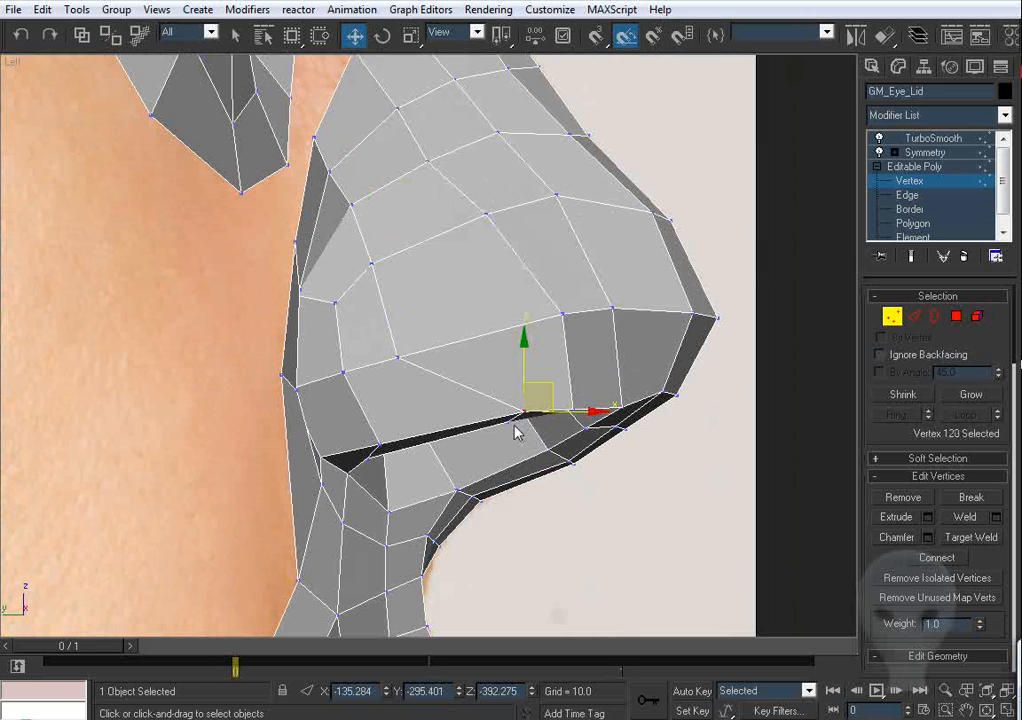
{"action": "left_click", "coordinate": [506, 420], "text": "ctrl"}
{"action": "left_click_drag", "start_coordinate": [546, 401], "coordinate": [445, 422]}
Step: View the nostril from below in perspective and shift the two selected rim vertices sideways to round the opening
{"action": "key", "text": "f"}
{"action": "middle_click_drag", "start_coordinate": [388, 436], "coordinate": [398, 186]}
{"action": "scroll", "coordinate": [367, 335], "scroll_direction": "down", "scroll_amount": 2}
{"action": "middle_click_drag", "start_coordinate": [360, 450], "coordinate": [390, 289]}
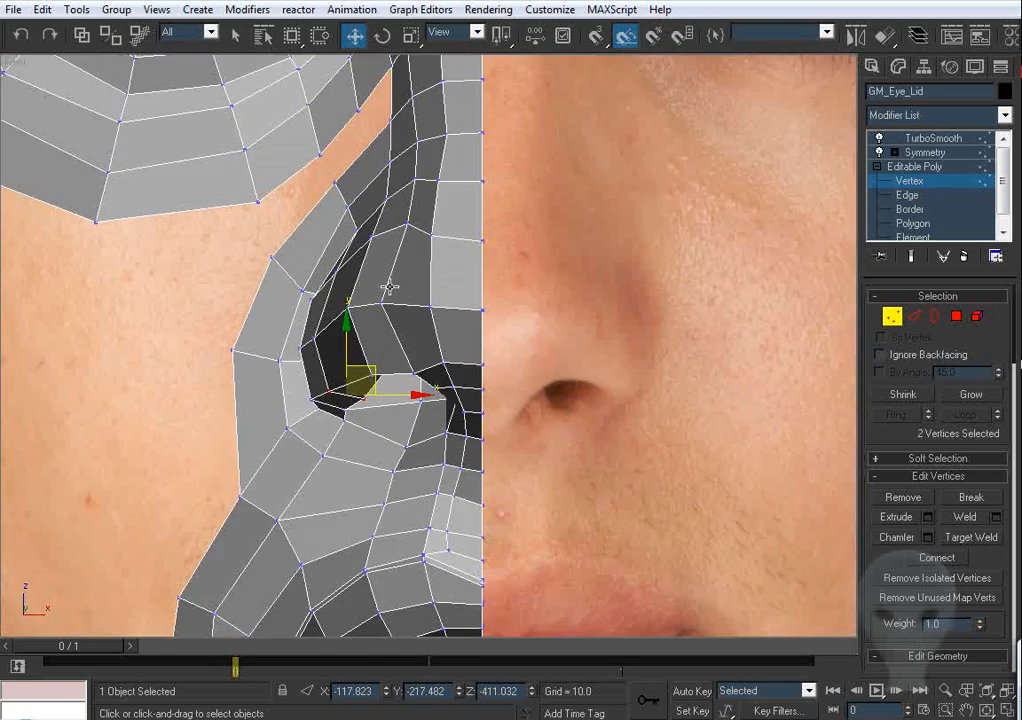
{"action": "middle_click_drag", "start_coordinate": [372, 365], "coordinate": [431, 308]}
{"action": "key", "text": "p"}
{"action": "key", "text": "ctrl+r"}
{"action": "left_click_drag", "start_coordinate": [373, 307], "coordinate": [406, 292]}
{"action": "right_click", "coordinate": [487, 362]}
{"action": "left_click_drag", "start_coordinate": [455, 387], "coordinate": [424, 355]}
{"action": "middle_click_drag", "start_coordinate": [424, 355], "coordinate": [433, 312], "text": "alt"}
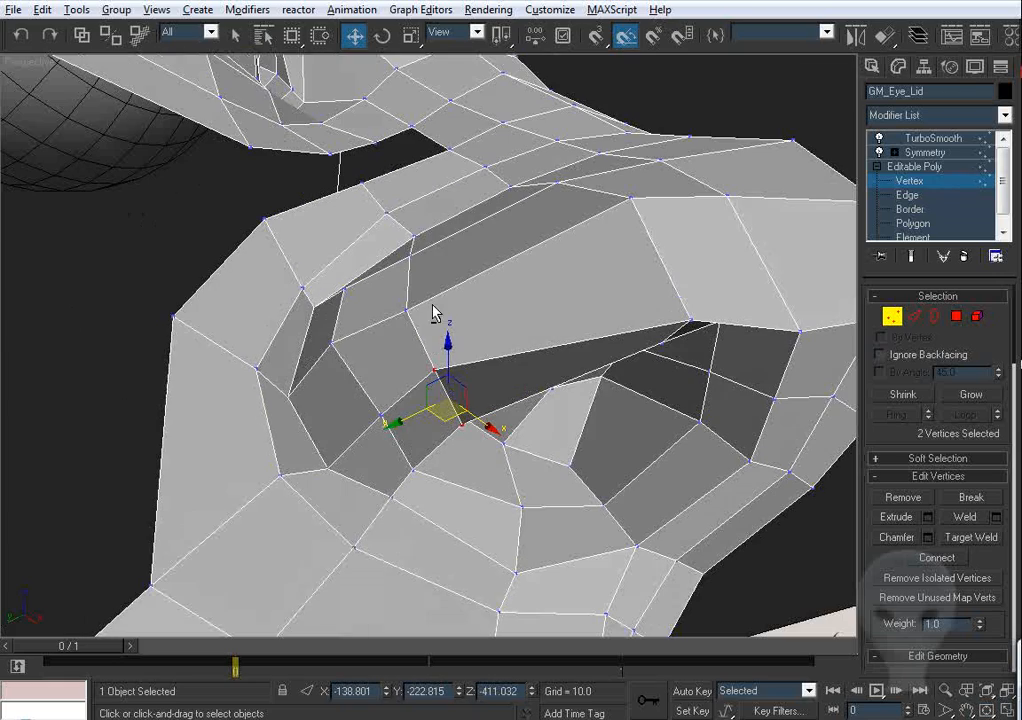
Step: Select the two wing vertices above the nostril rim and move them outward in perspective to round the wing
{"action": "left_click", "coordinate": [405, 311]}
{"action": "left_click", "coordinate": [410, 242], "text": "ctrl"}
{"action": "middle_click_drag", "start_coordinate": [410, 255], "coordinate": [437, 298], "text": "alt"}
{"action": "left_click_drag", "start_coordinate": [437, 298], "coordinate": [417, 292]}
{"action": "middle_click_drag", "start_coordinate": [417, 292], "coordinate": [395, 328], "text": "alt"}
{"action": "left_click_drag", "start_coordinate": [405, 295], "coordinate": [392, 292]}
{"action": "middle_click_drag", "start_coordinate": [392, 292], "coordinate": [411, 306], "text": "alt"}
Step: In the side view, move the vertex at the top of the nostril wing down and back, and fine-tune it over the photo
{"action": "key", "text": "l"}
{"action": "key", "text": "z"}
{"action": "middle_click_drag", "start_coordinate": [567, 368], "coordinate": [563, 246]}
{"action": "scroll", "coordinate": [495, 333], "scroll_direction": "down", "scroll_amount": 6}
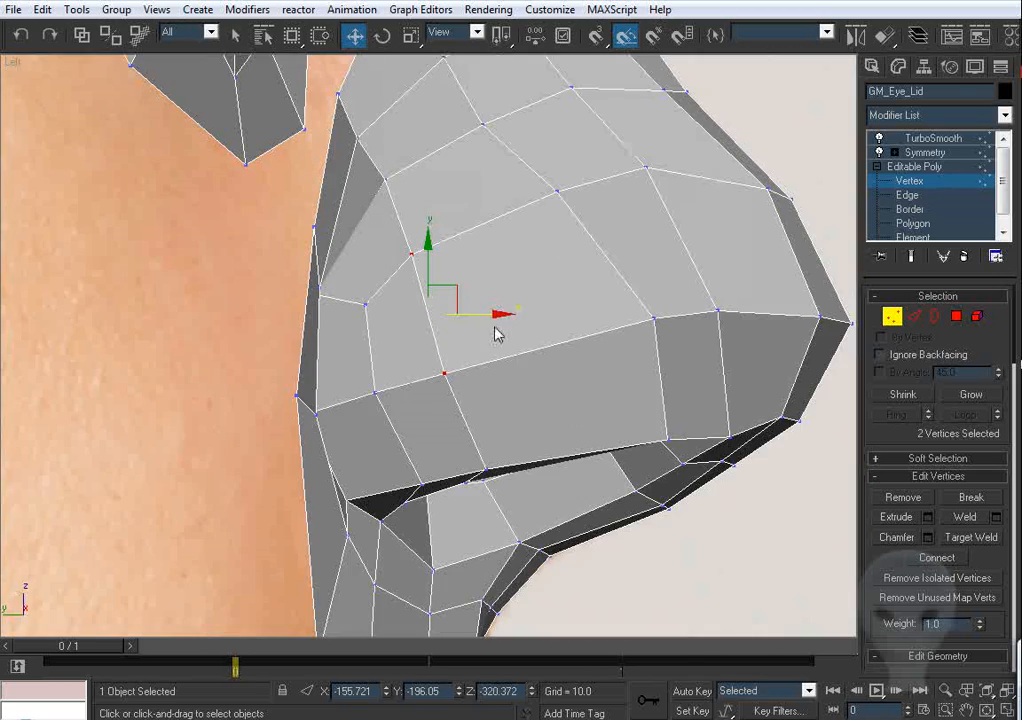
{"action": "middle_click_drag", "start_coordinate": [383, 207], "coordinate": [404, 304]}
{"action": "left_click", "coordinate": [422, 269]}
{"action": "left_click_drag", "start_coordinate": [427, 267], "coordinate": [411, 298]}
{"action": "key", "text": "."}
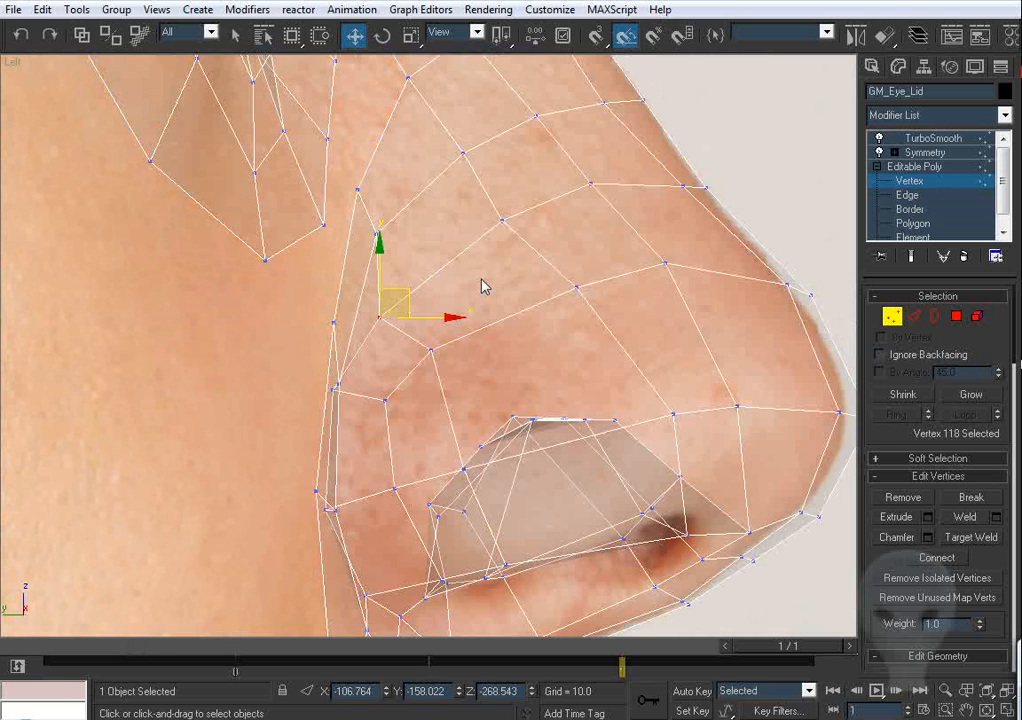
{"action": "middle_click_drag", "start_coordinate": [441, 300], "coordinate": [447, 328]}
{"action": "left_click", "coordinate": [411, 319]}
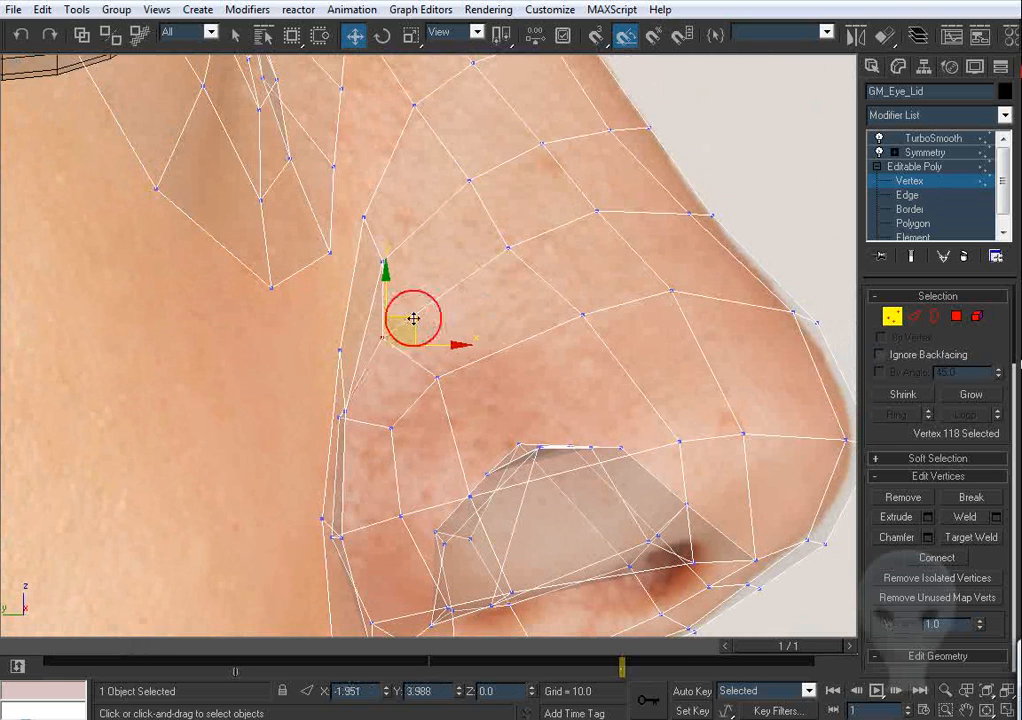
Step: Reposition the vertices at the upper rear of the nostril wing to follow the crease in the side reference photo
{"action": "left_click", "coordinate": [427, 375]}
{"action": "key", "text": "comma"}
{"action": "left_click_drag", "start_coordinate": [358, 207], "coordinate": [406, 292]}
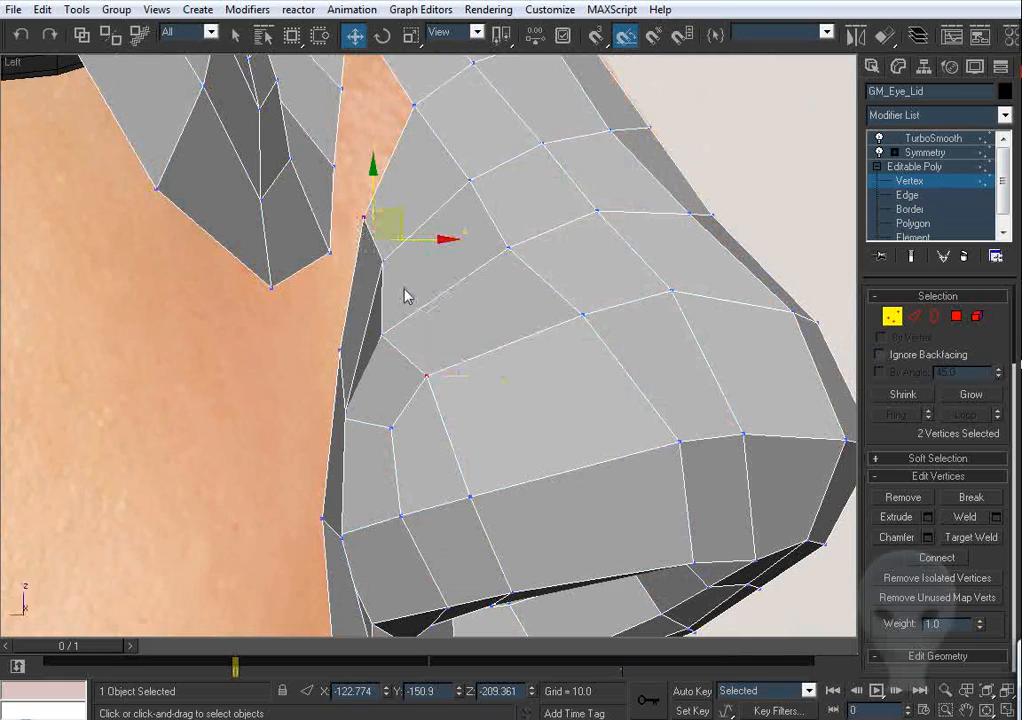
{"action": "key", "text": "."}
{"action": "left_click_drag", "start_coordinate": [405, 222], "coordinate": [402, 246]}
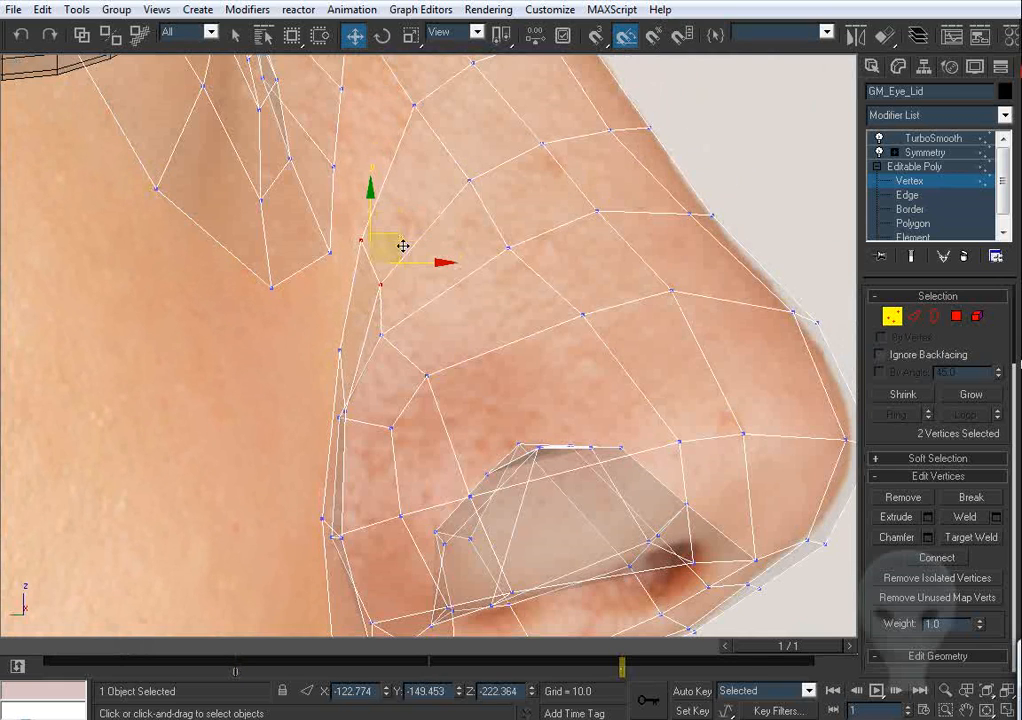
Step: In the perspective view, move two vertices of the inner nostril wall down toward the nostril floor to even out its polygons
{"action": "middle_click_drag", "start_coordinate": [458, 340], "coordinate": [441, 310]}
{"action": "key", "text": "p"}
{"action": "key", "text": "comma"}
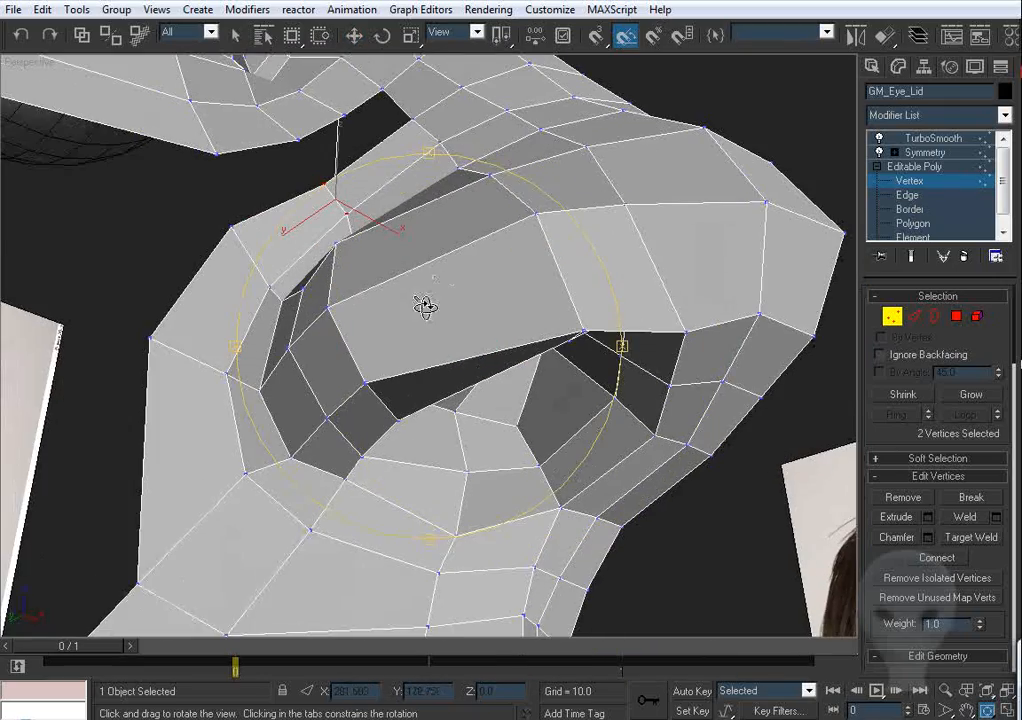
{"action": "left_click_drag", "start_coordinate": [425, 307], "coordinate": [342, 237]}
{"action": "right_click", "coordinate": [350, 252]}
{"action": "middle_click_drag", "start_coordinate": [398, 280], "coordinate": [457, 305], "text": "alt"}
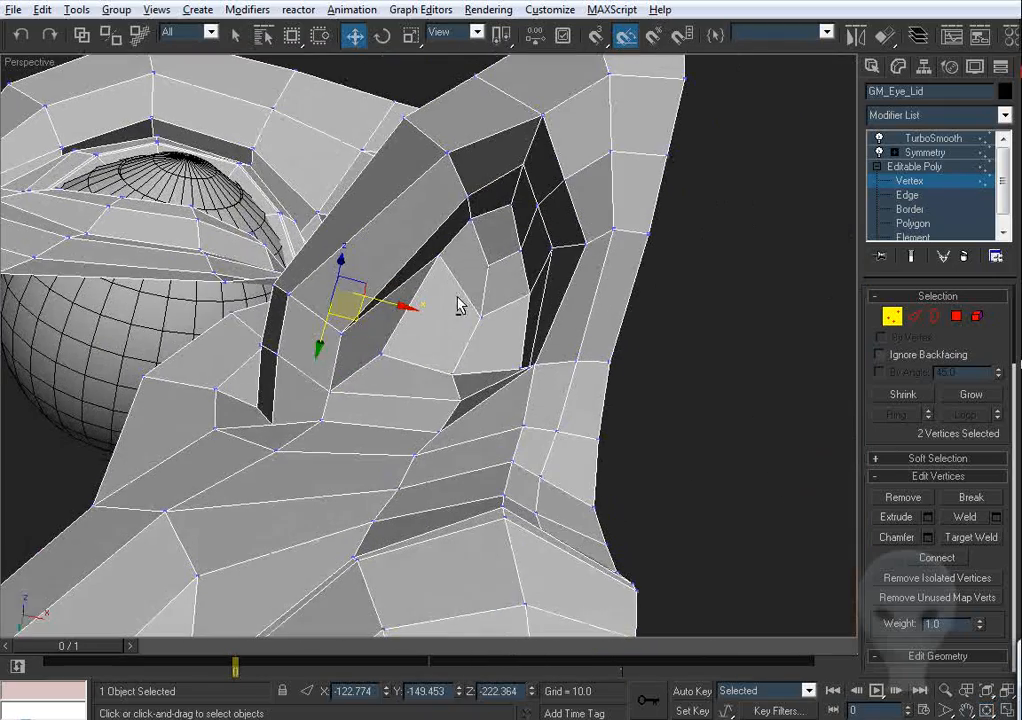
{"action": "left_click", "coordinate": [442, 257]}
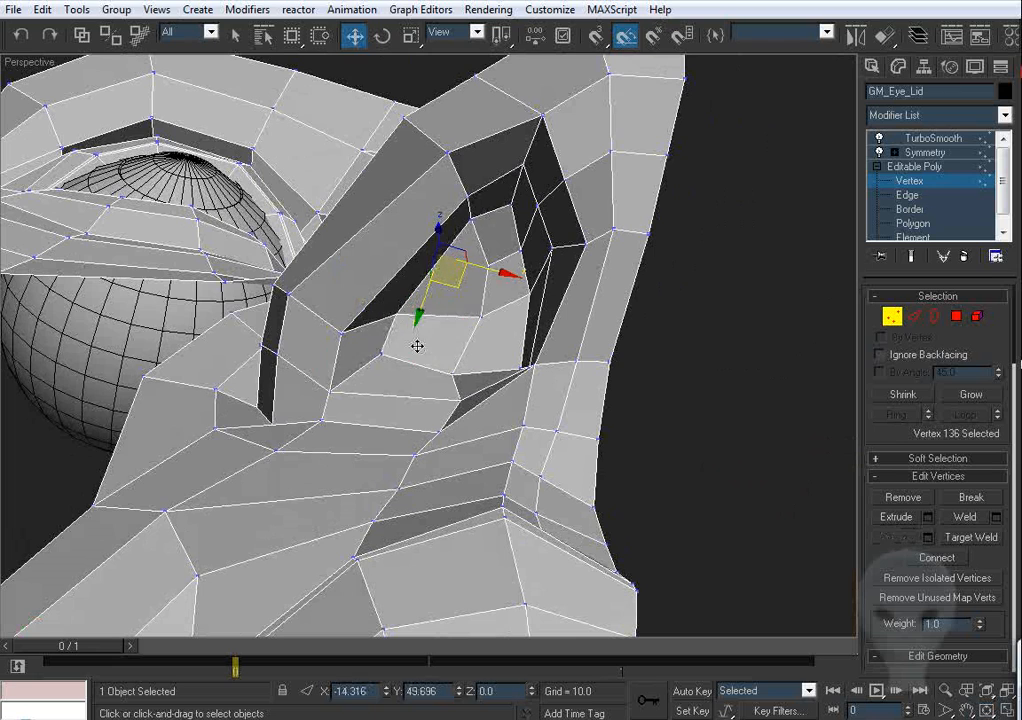
{"action": "left_click_drag", "start_coordinate": [406, 349], "coordinate": [404, 351]}
{"action": "left_click_drag", "start_coordinate": [480, 315], "coordinate": [461, 347]}
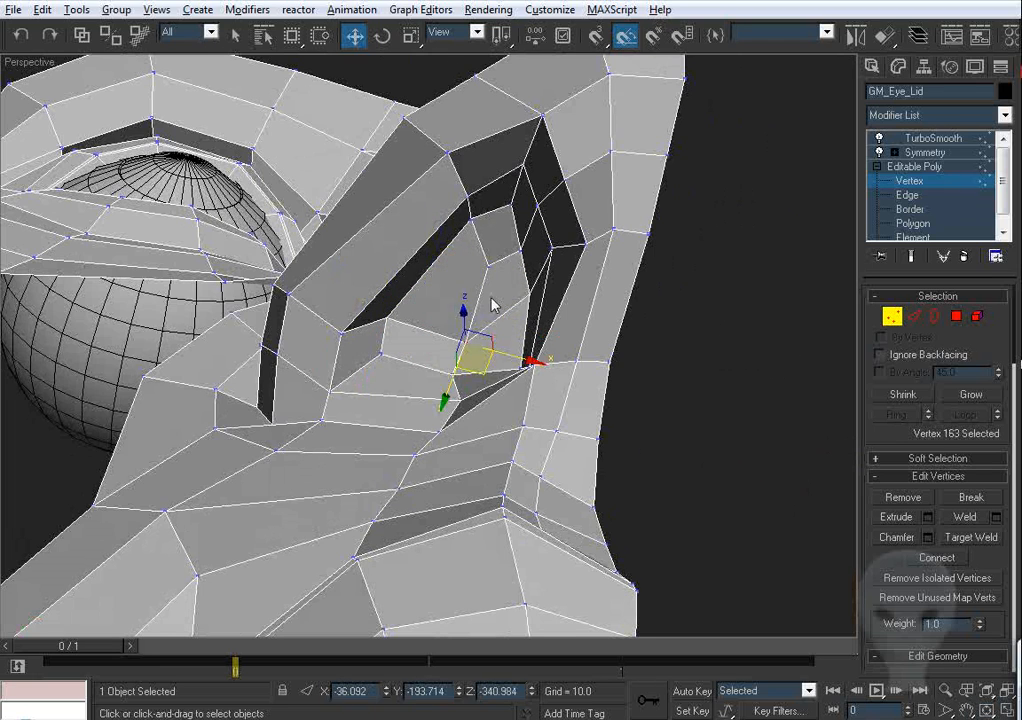
Step: Adjust the three selected vertices along the underside of the nose in the left view
{"action": "middle_click_drag", "start_coordinate": [493, 302], "coordinate": [557, 318], "text": "alt"}
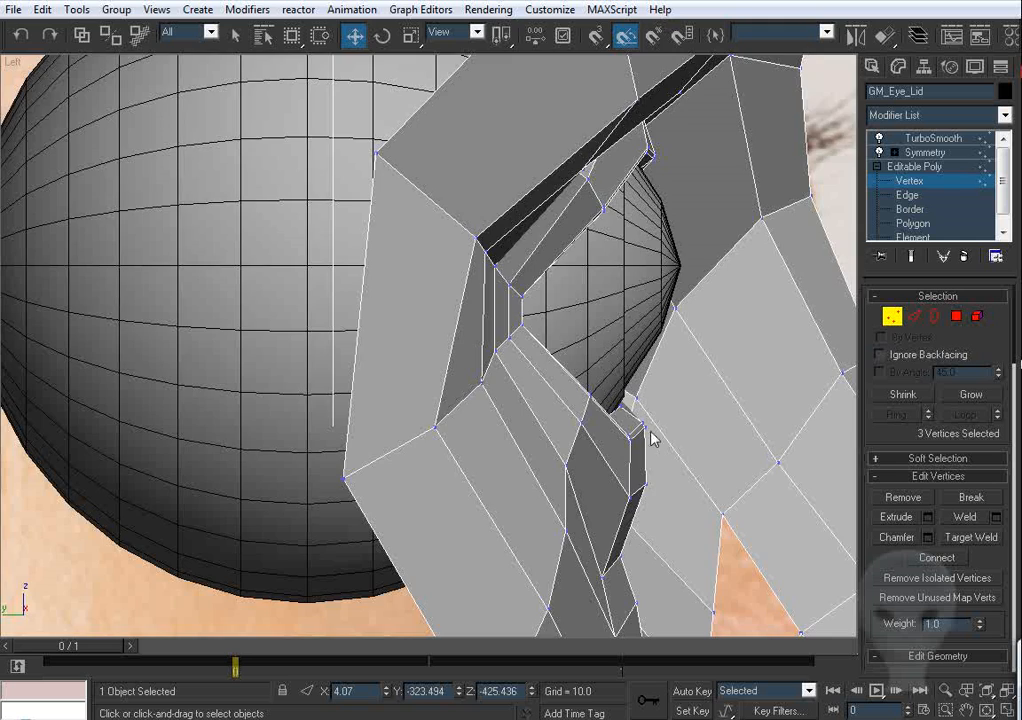
{"action": "scroll", "coordinate": [376, 228], "scroll_direction": "up", "scroll_amount": 5}
{"action": "scroll", "coordinate": [440, 296], "scroll_direction": "down", "scroll_amount": 5}
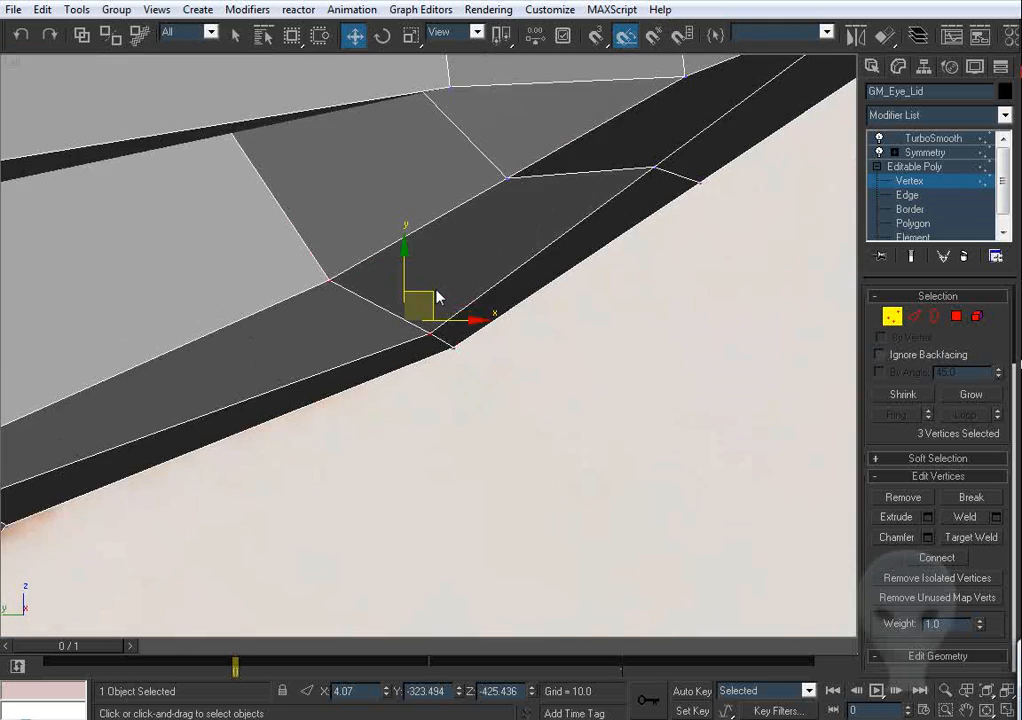
{"action": "scroll", "coordinate": [491, 263], "scroll_direction": "up", "scroll_amount": 3}
{"action": "left_click_drag", "start_coordinate": [559, 257], "coordinate": [474, 281]}
Step: Move the inner nostril vertex beside the septum backward and down, and nudge it sideways
{"action": "middle_click_drag", "start_coordinate": [474, 281], "coordinate": [418, 237], "text": "alt"}
{"action": "left_click", "coordinate": [447, 167]}
{"action": "middle_click_drag", "start_coordinate": [447, 167], "coordinate": [472, 185], "text": "alt"}
{"action": "left_click_drag", "start_coordinate": [472, 185], "coordinate": [376, 217]}
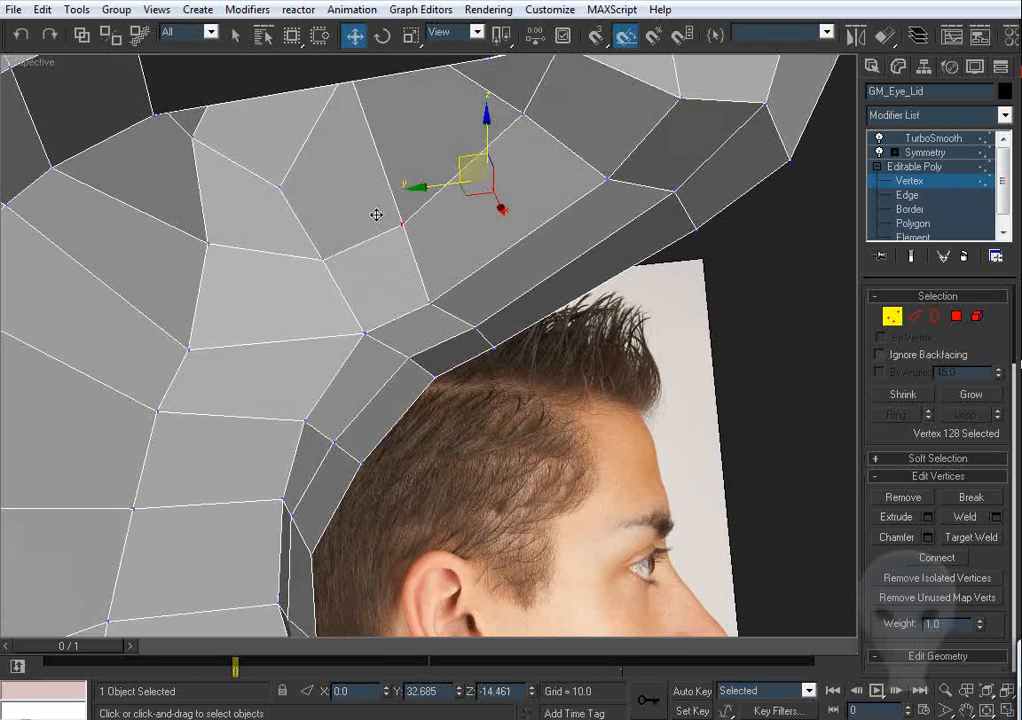
{"action": "middle_click_drag", "start_coordinate": [376, 217], "coordinate": [407, 248], "text": "alt"}
{"action": "left_click_drag", "start_coordinate": [486, 324], "coordinate": [499, 329]}
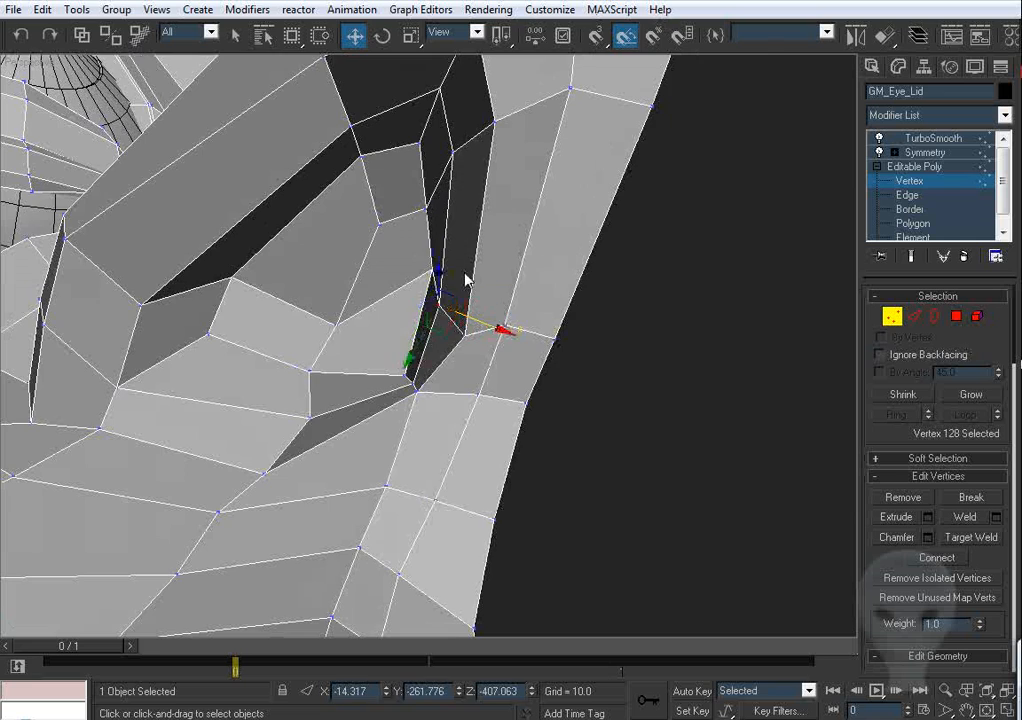
Step: Reposition the two neighbouring vertices on the columella edge below the nostril to smooth the contour
{"action": "middle_click_drag", "start_coordinate": [465, 279], "coordinate": [468, 363], "text": "alt"}
{"action": "left_click_drag", "start_coordinate": [468, 363], "coordinate": [424, 290]}
{"action": "middle_click_drag", "start_coordinate": [424, 290], "coordinate": [467, 313], "text": "alt"}
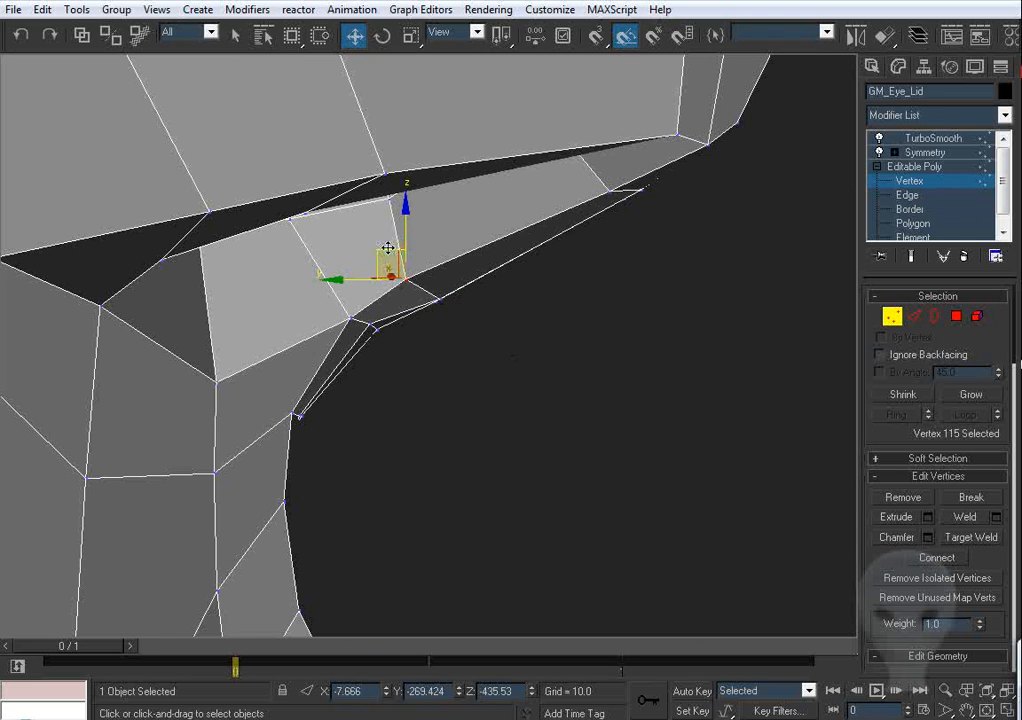
{"action": "mouse_move", "coordinate": [387, 248]}
{"action": "left_mouse_down"}
{"action": "mouse_move", "coordinate": [390, 233]}
{"action": "mouse_move", "coordinate": [395, 242]}
{"action": "left_mouse_up"}
{"action": "middle_click_drag", "start_coordinate": [395, 242], "coordinate": [447, 281], "text": "alt"}
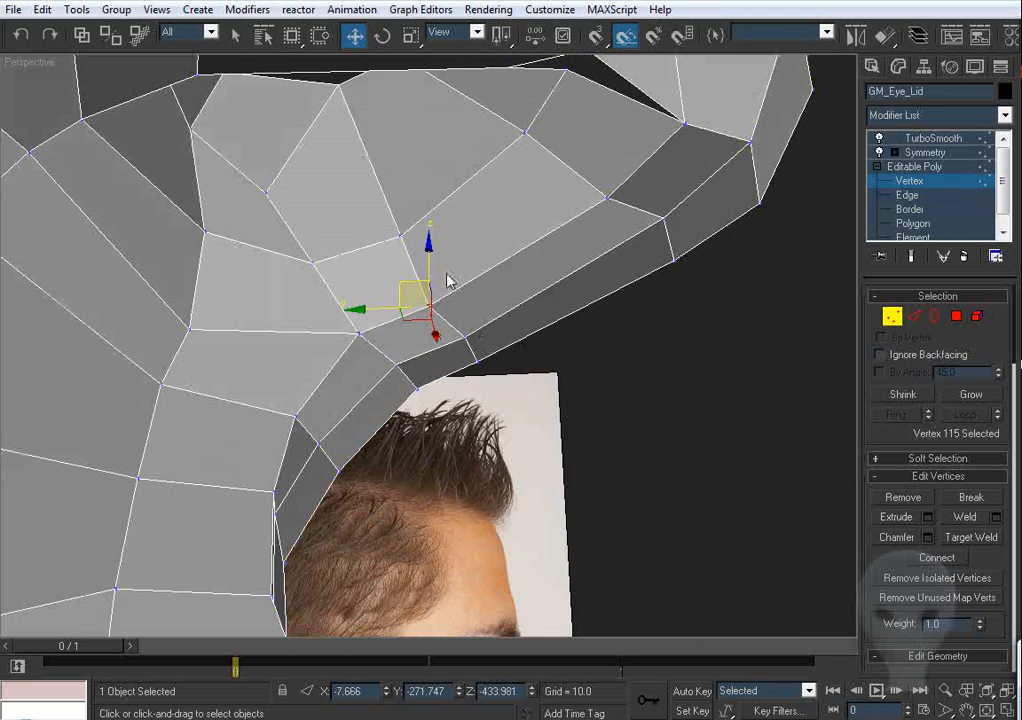
{"action": "left_click", "coordinate": [465, 335]}
{"action": "middle_click_drag", "start_coordinate": [527, 333], "coordinate": [432, 279], "text": "alt"}
{"action": "left_click_drag", "start_coordinate": [555, 356], "coordinate": [497, 319]}
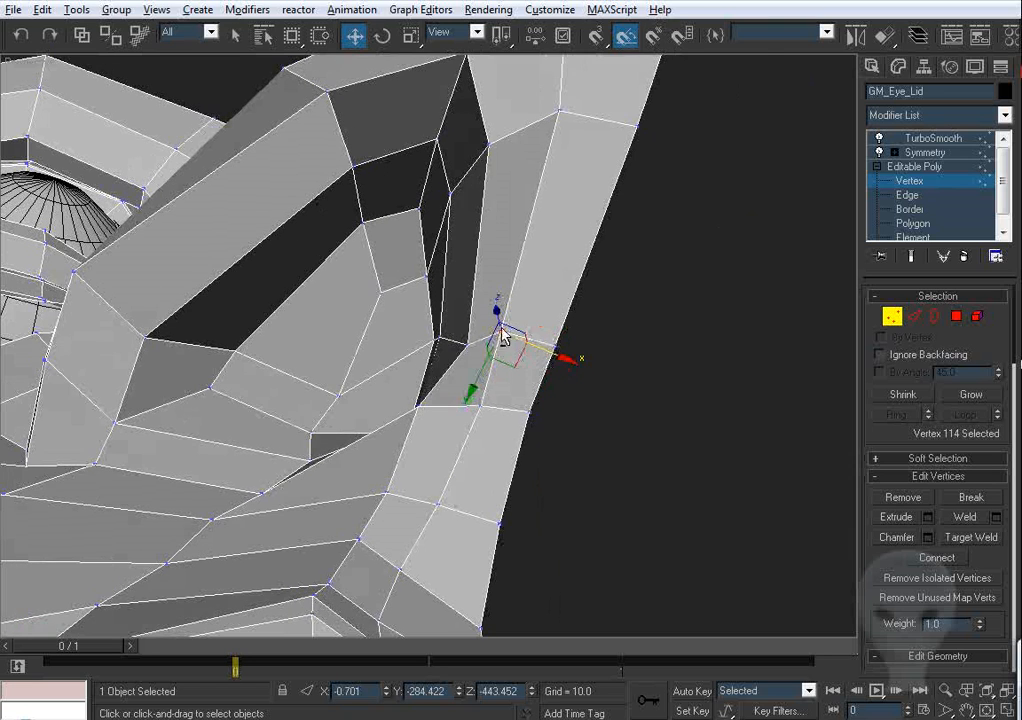
{"action": "middle_click_drag", "start_coordinate": [497, 319], "coordinate": [446, 311], "text": "alt"}
Step: Move the vertex on the septum side of the inner nostril back toward the nostril floor, undoing the first attempt
{"action": "left_click", "coordinate": [401, 200]}
{"action": "middle_click_drag", "start_coordinate": [401, 200], "coordinate": [431, 354], "text": "alt"}
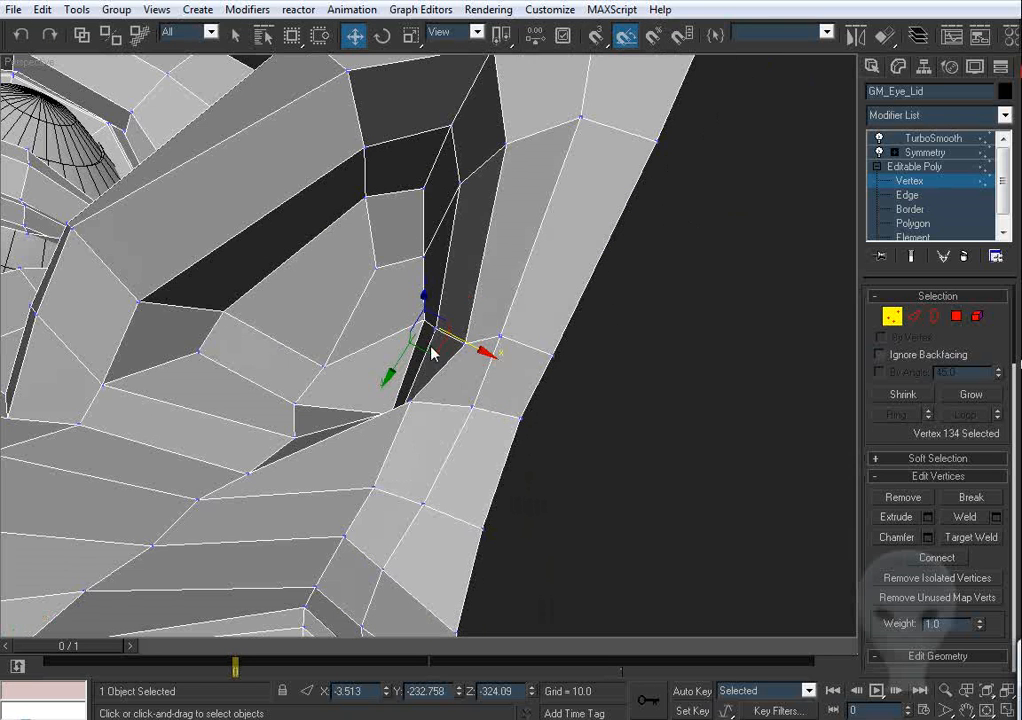
{"action": "left_click", "coordinate": [431, 364]}
{"action": "key", "text": "ctrl+z"}
{"action": "left_click_drag", "start_coordinate": [436, 356], "coordinate": [427, 399]}
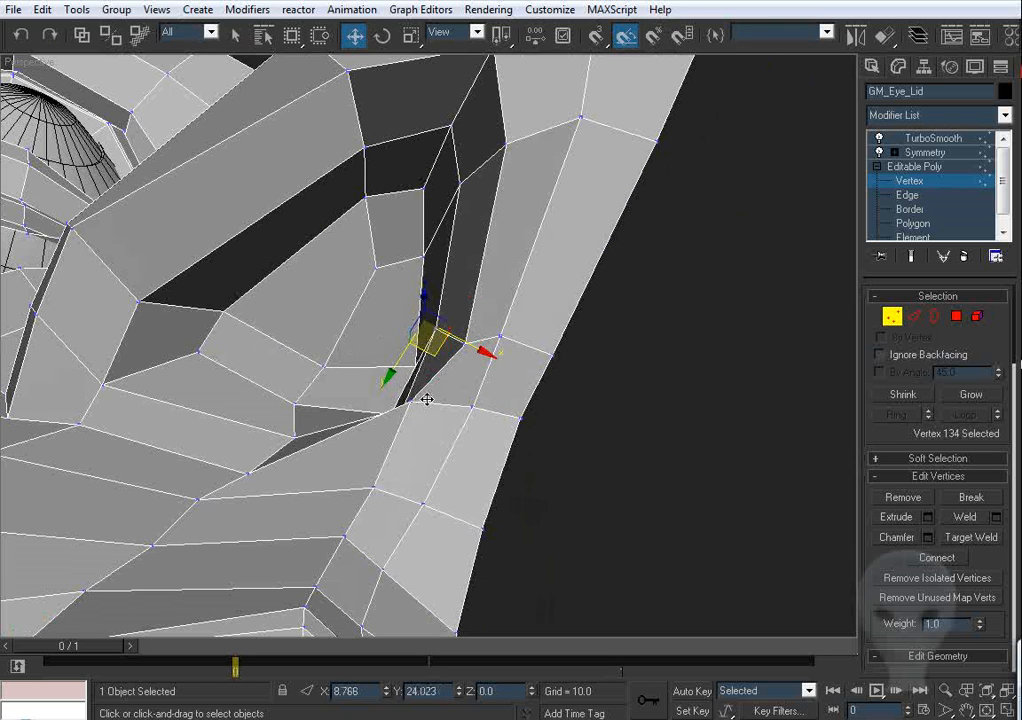
Step: Shift the inner septum vertex near the nostril's lower edge to even the spacing with its neighbours
{"action": "middle_click_drag", "start_coordinate": [424, 403], "coordinate": [434, 297], "text": "alt"}
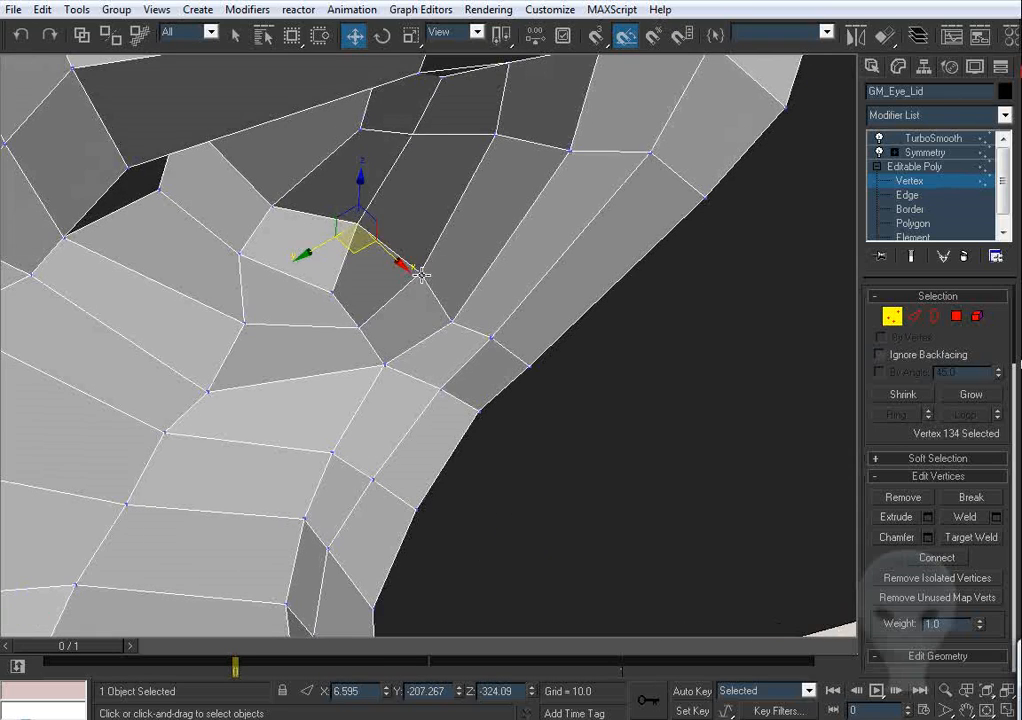
{"action": "left_click", "coordinate": [421, 275]}
{"action": "mouse_move", "coordinate": [423, 305]}
{"action": "left_mouse_down"}
{"action": "mouse_move", "coordinate": [399, 306]}
{"action": "mouse_move", "coordinate": [421, 314]}
{"action": "left_mouse_up"}
{"action": "scroll", "coordinate": [427, 302], "scroll_direction": "down", "scroll_amount": 2}
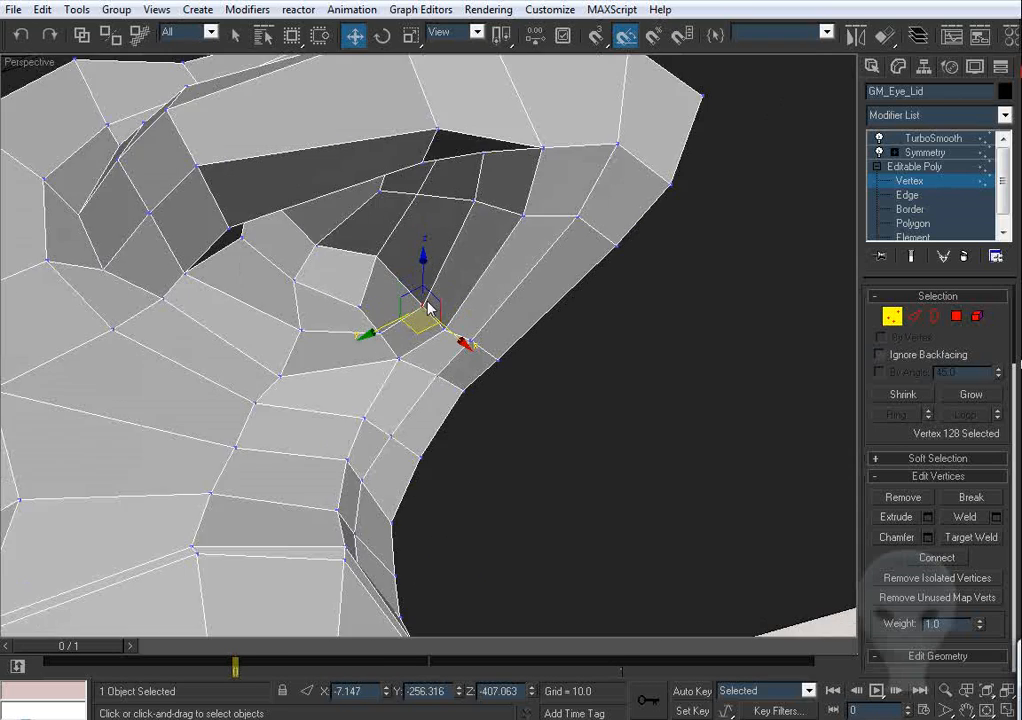
{"action": "middle_click_drag", "start_coordinate": [428, 308], "coordinate": [440, 270], "text": "alt"}
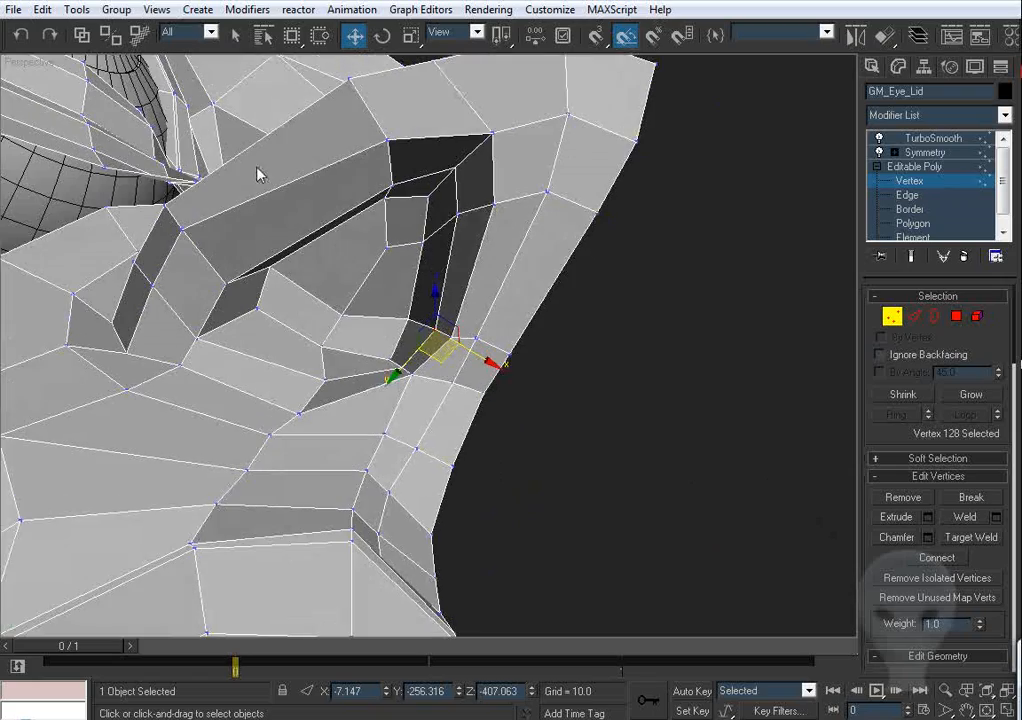
Step: Select the ring of edges crossing the nostril wing and underside of the nose, and connect them with a new edge loop
{"action": "middle_click_drag", "start_coordinate": [257, 174], "coordinate": [430, 314], "text": "alt"}
{"action": "left_click", "coordinate": [910, 317]}
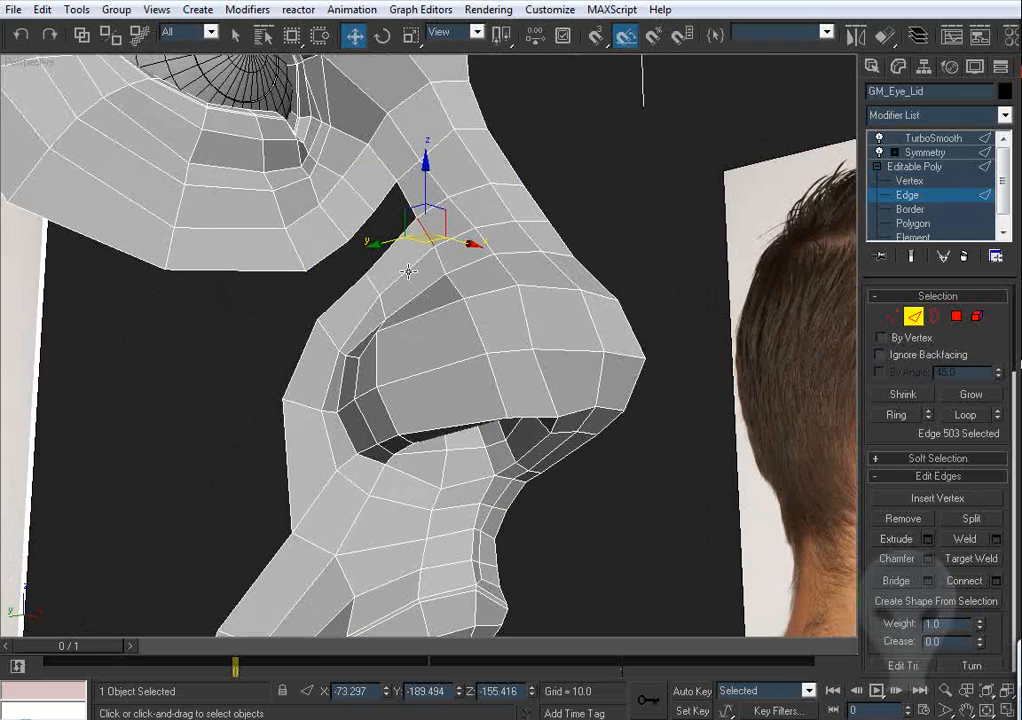
{"action": "left_click", "coordinate": [408, 271]}
{"action": "left_click", "coordinate": [897, 415]}
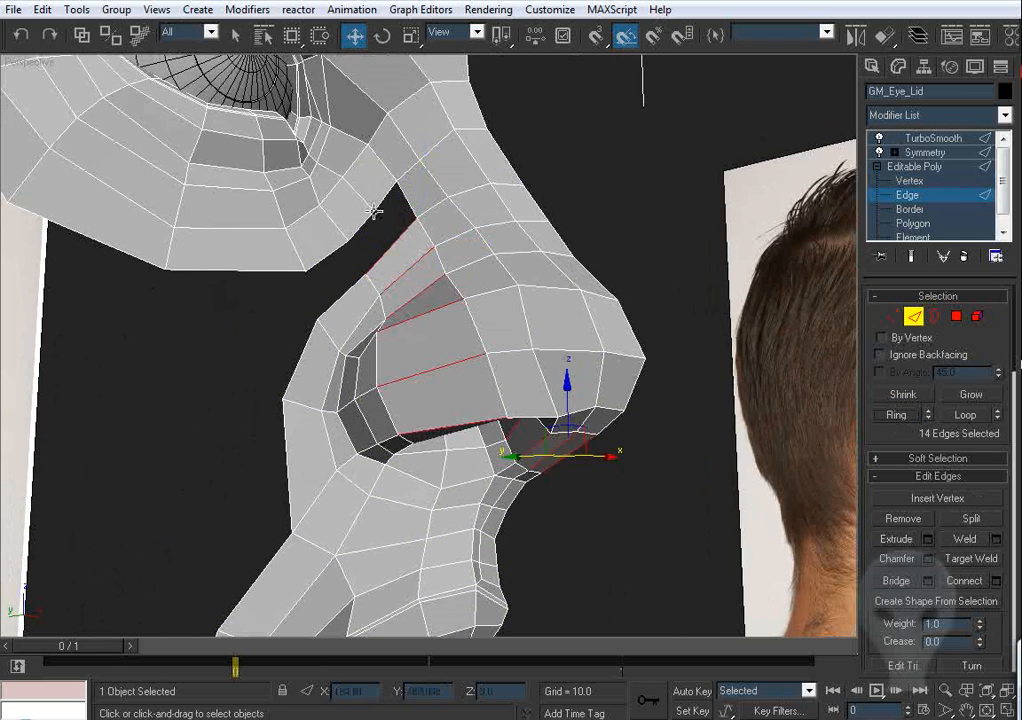
{"action": "middle_click_drag", "start_coordinate": [373, 212], "coordinate": [483, 318], "text": "alt"}
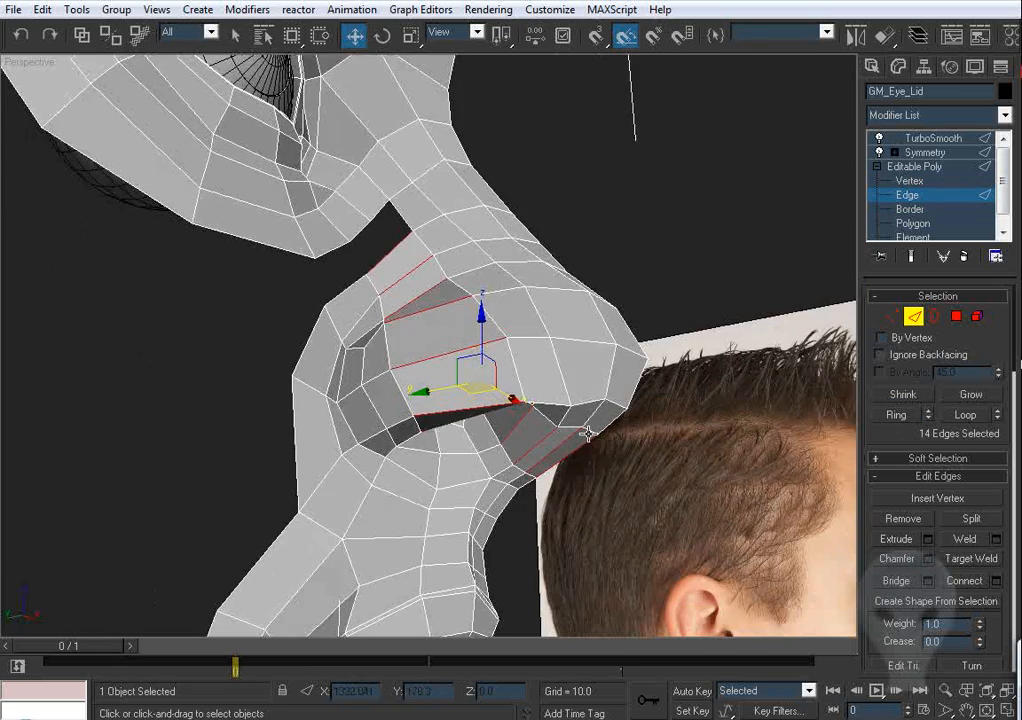
{"action": "right_click", "coordinate": [483, 318]}
{"action": "left_click", "coordinate": [460, 419]}
Step: Select the new loop's two vertices on the lower nose profile and move them outward in the left view
{"action": "middle_click_drag", "start_coordinate": [456, 429], "coordinate": [398, 299], "text": "alt"}
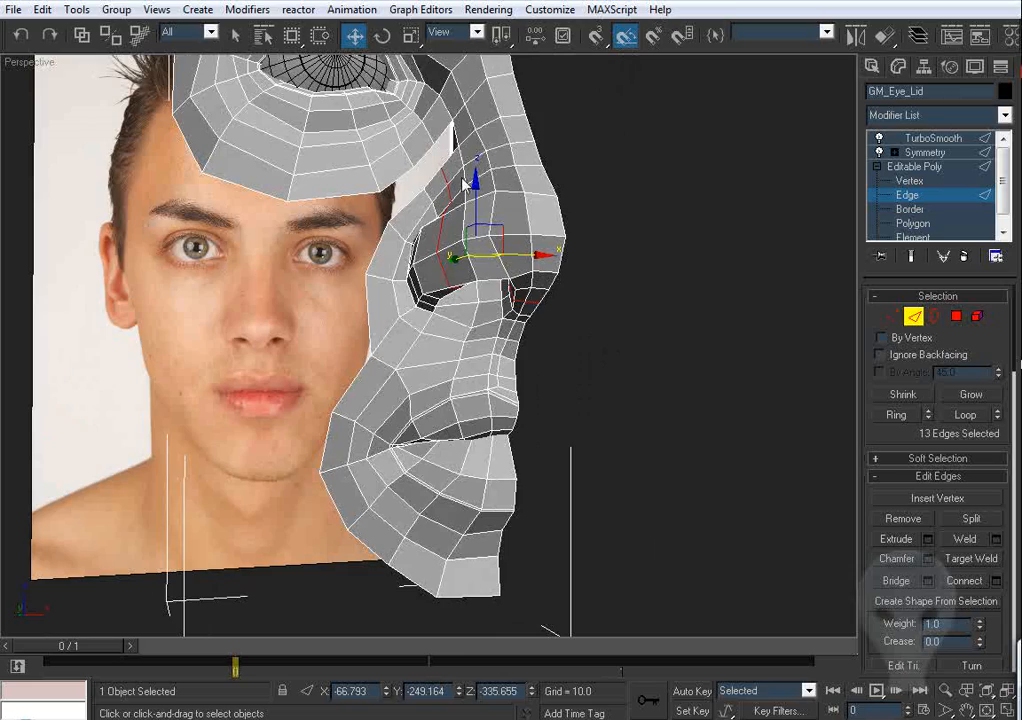
{"action": "middle_click_drag", "start_coordinate": [462, 179], "coordinate": [515, 289]}
{"action": "scroll", "coordinate": [472, 276], "scroll_direction": "up", "scroll_amount": 2}
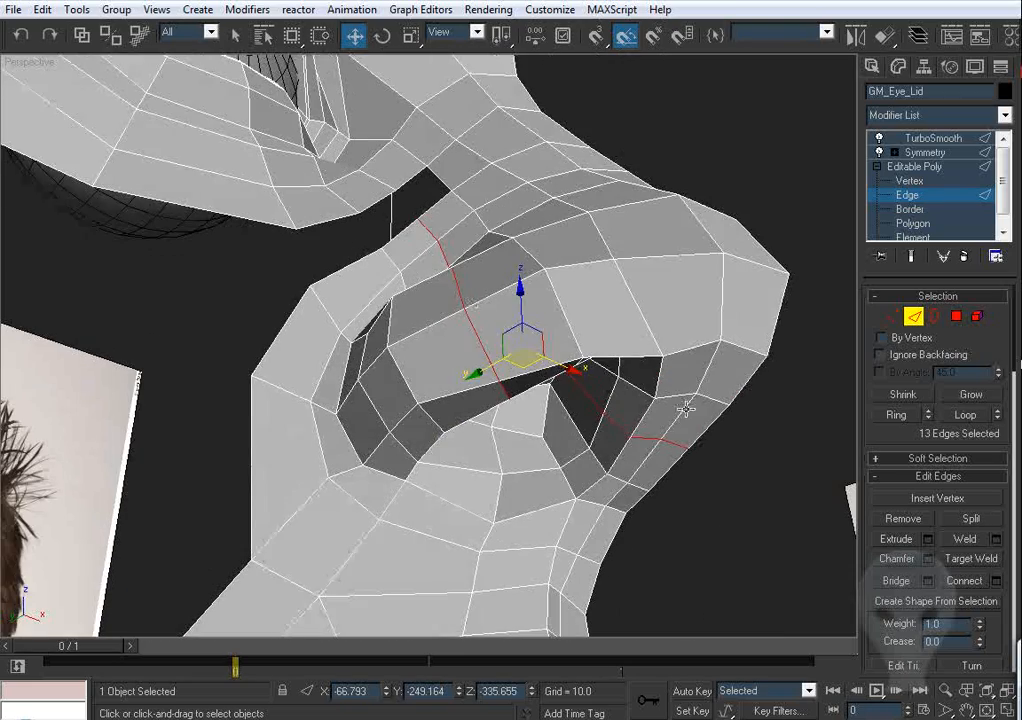
{"action": "middle_click_drag", "start_coordinate": [685, 408], "coordinate": [620, 333], "text": "alt"}
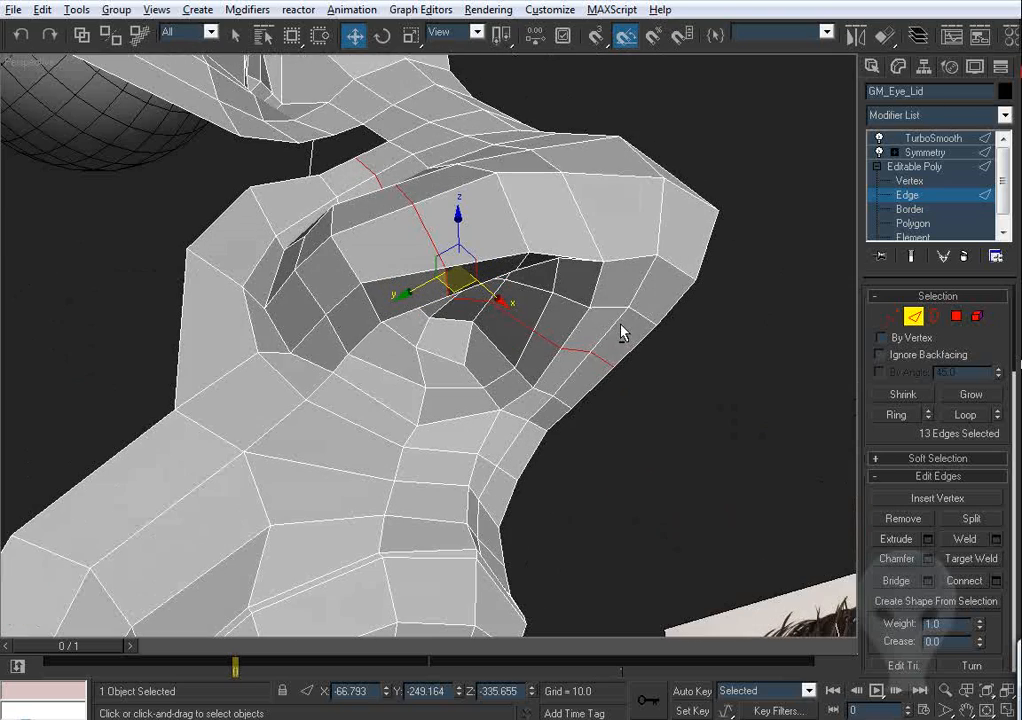
{"action": "left_click", "coordinate": [898, 320]}
{"action": "middle_click_drag", "start_coordinate": [725, 410], "coordinate": [628, 382], "text": "alt"}
{"action": "left_click", "coordinate": [628, 382]}
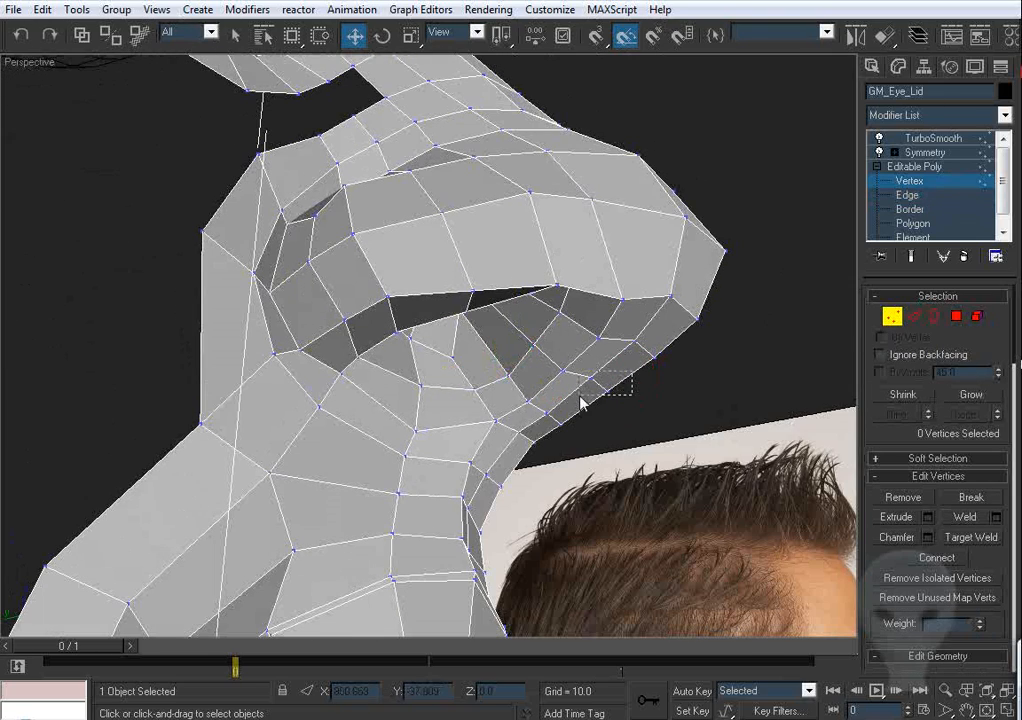
{"action": "left_click_drag", "start_coordinate": [557, 403], "coordinate": [556, 404]}
{"action": "middle_click_drag", "start_coordinate": [556, 404], "coordinate": [475, 298], "text": "alt"}
{"action": "key", "text": "z"}
{"action": "left_click_drag", "start_coordinate": [475, 298], "coordinate": [490, 327]}
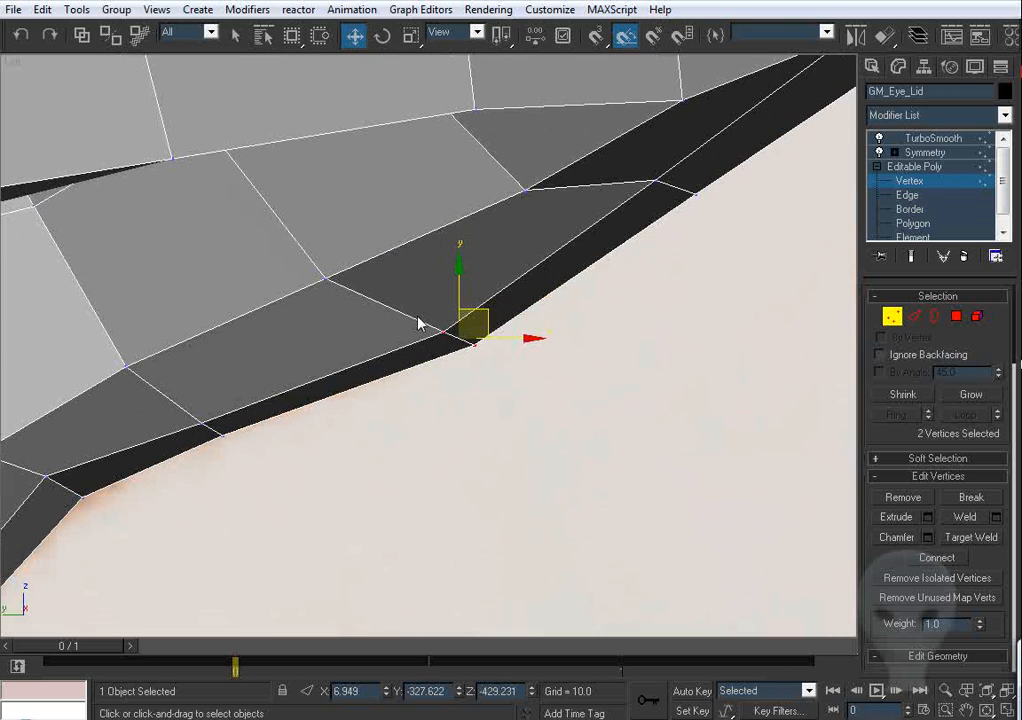
Step: Nudge the vertices around the new loop's lower end to match the nose silhouette, with the smoothed end result shown
{"action": "left_click_drag", "start_coordinate": [326, 278], "coordinate": [339, 283]}
{"action": "left_click", "coordinate": [910, 258]}
{"action": "middle_click_drag", "start_coordinate": [459, 335], "coordinate": [530, 299]}
{"action": "left_click_drag", "start_coordinate": [576, 274], "coordinate": [475, 341]}
{"action": "left_click_drag", "start_coordinate": [563, 285], "coordinate": [562, 284]}
{"action": "key", "text": "period"}
{"action": "middle_click_drag", "start_coordinate": [535, 280], "coordinate": [545, 295]}
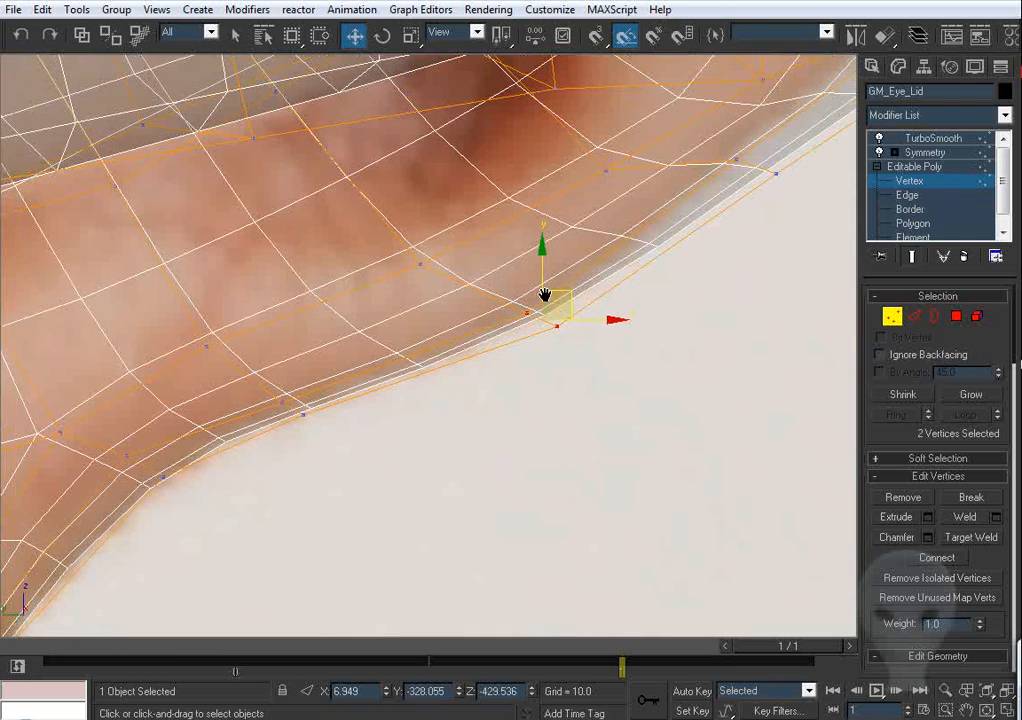
Step: Check the smoothed nostril and nose underside against the side and front reference photos
{"action": "left_click", "coordinate": [420, 262]}
{"action": "middle_click_drag", "start_coordinate": [543, 210], "coordinate": [548, 285]}
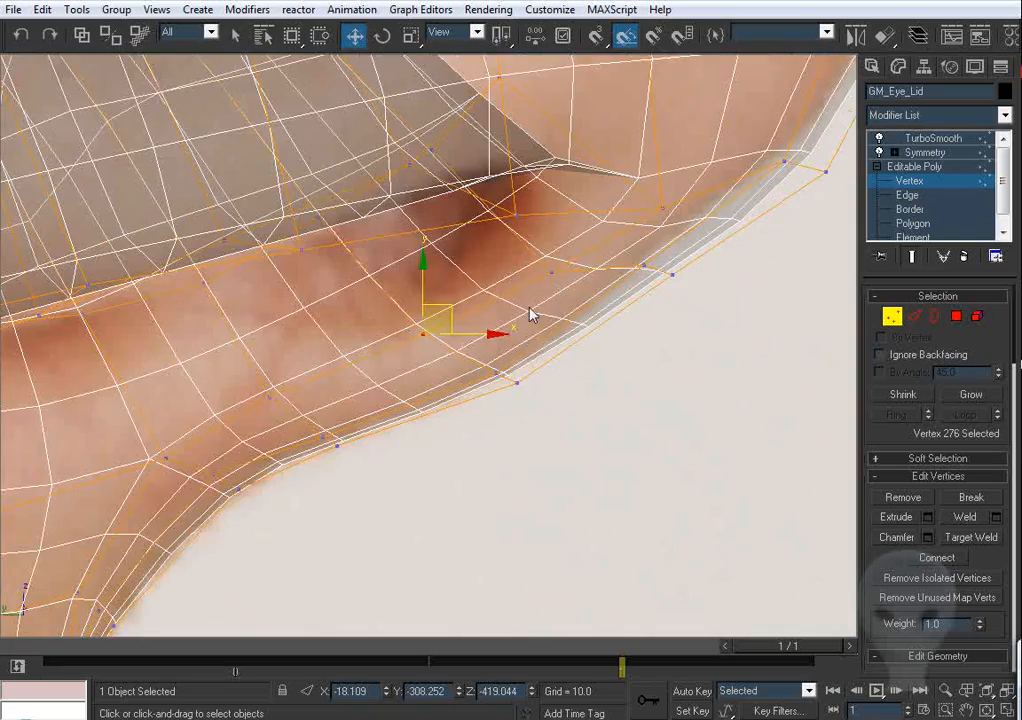
{"action": "scroll", "coordinate": [530, 315], "scroll_direction": "down", "scroll_amount": 5}
{"action": "scroll", "coordinate": [504, 358], "scroll_direction": "up", "scroll_amount": 7}
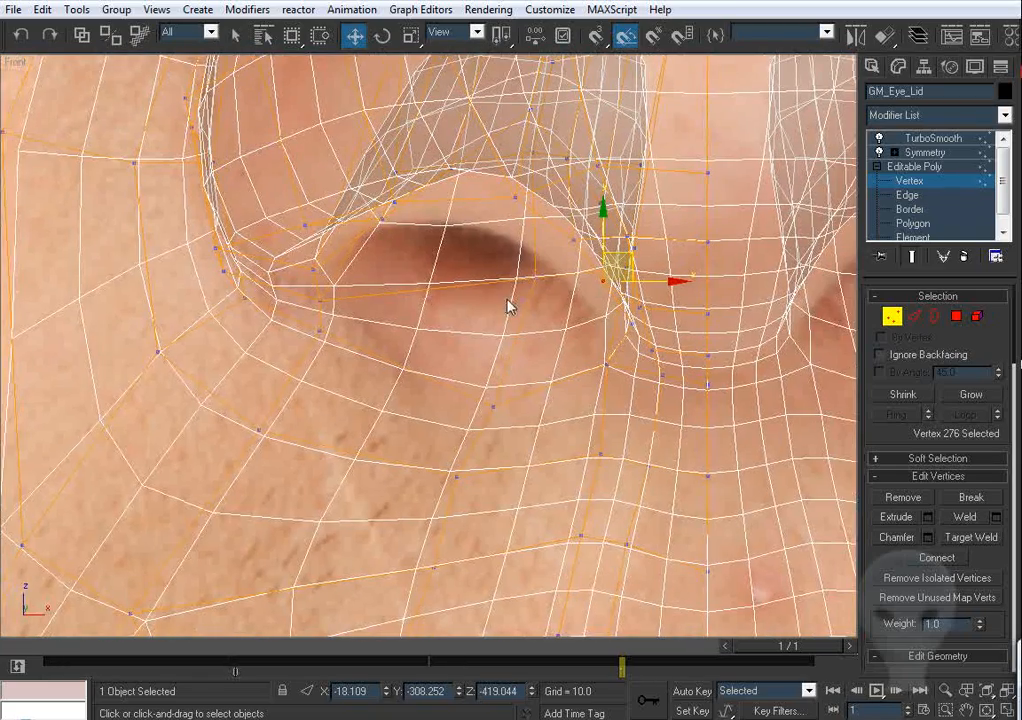
{"action": "middle_click_drag", "start_coordinate": [513, 231], "coordinate": [541, 323]}
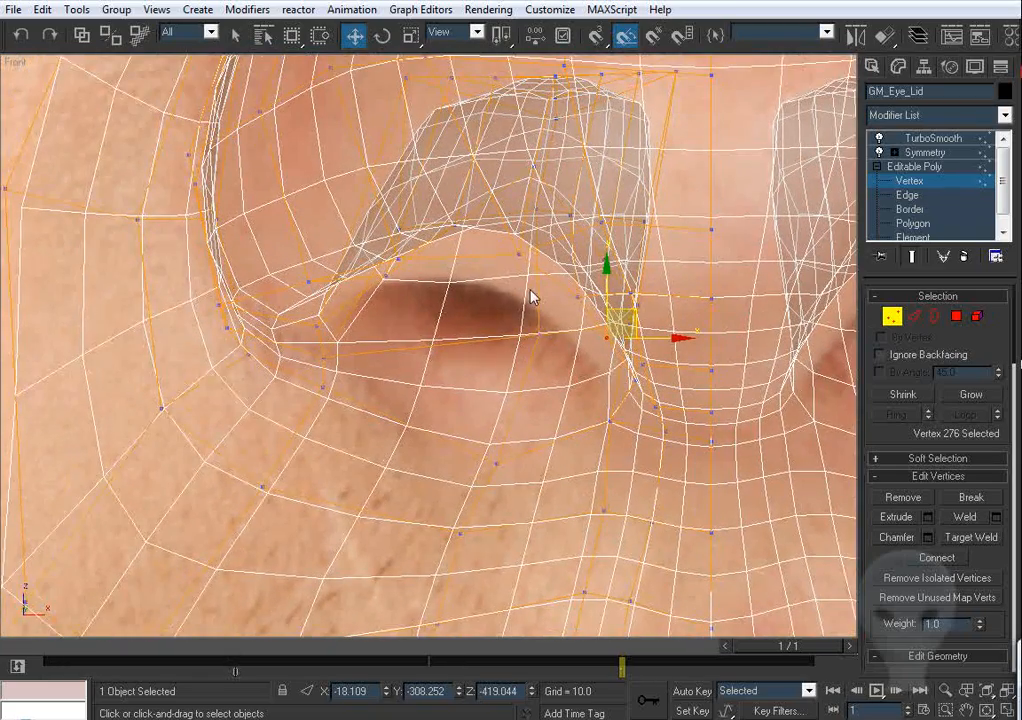
{"action": "left_click", "coordinate": [520, 257]}
{"action": "key", "text": "p"}
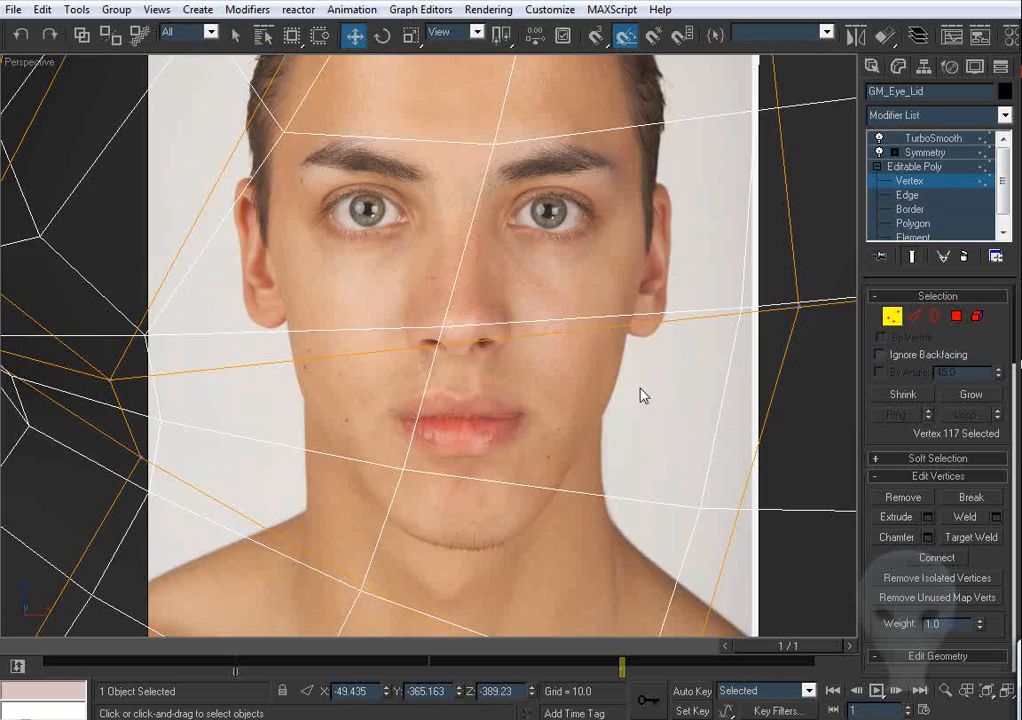
Step: Select four of the new loop's vertices across the nostril wing and move them outward along the X axis
{"action": "key", "text": "ctrl+r"}
{"action": "left_click_drag", "start_coordinate": [543, 355], "coordinate": [500, 305]}
{"action": "middle_click_drag", "start_coordinate": [500, 305], "coordinate": [480, 347]}
{"action": "scroll", "coordinate": [480, 347], "scroll_direction": "up", "scroll_amount": 3}
{"action": "left_click_drag", "start_coordinate": [463, 319], "coordinate": [478, 297]}
{"action": "right_click", "coordinate": [478, 297]}
{"action": "left_click", "coordinate": [487, 275]}
{"action": "left_click", "coordinate": [462, 271], "text": "ctrl"}
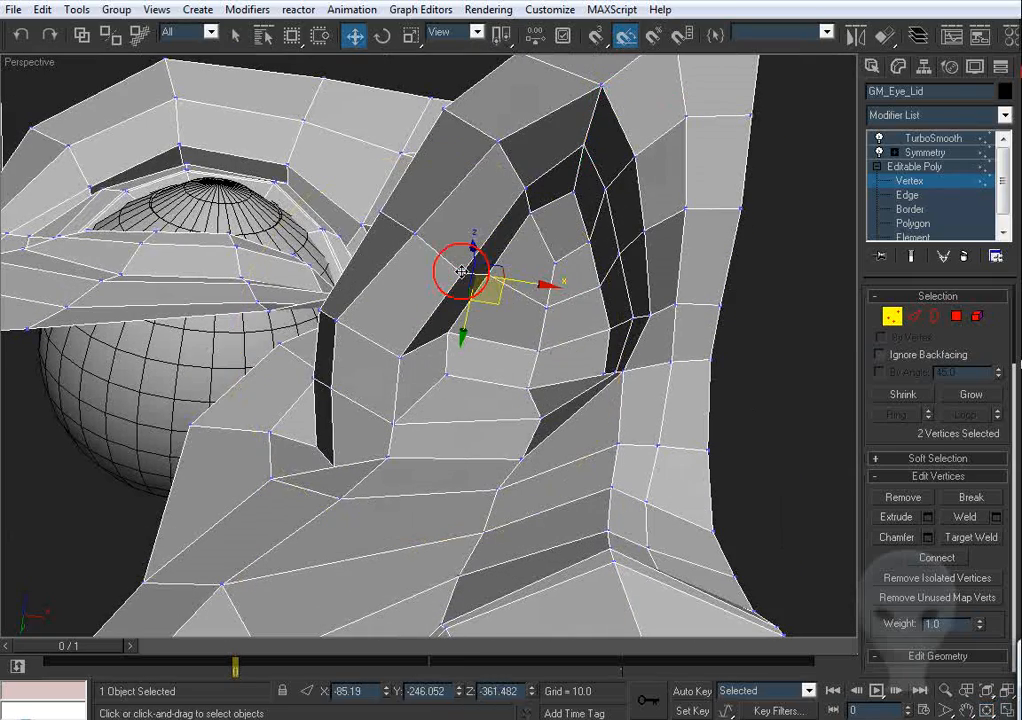
{"action": "left_click", "coordinate": [419, 237], "text": "ctrl"}
{"action": "middle_click_drag", "start_coordinate": [419, 237], "coordinate": [460, 302], "text": "alt"}
{"action": "left_click", "coordinate": [411, 286], "text": "ctrl"}
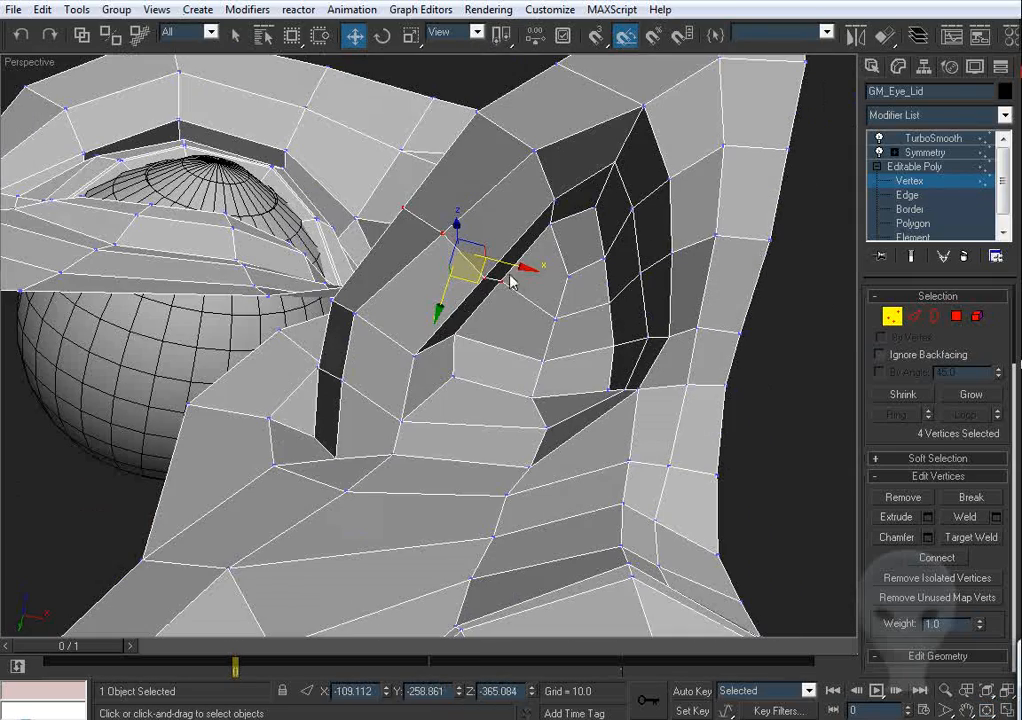
{"action": "left_click_drag", "start_coordinate": [521, 264], "coordinate": [498, 266]}
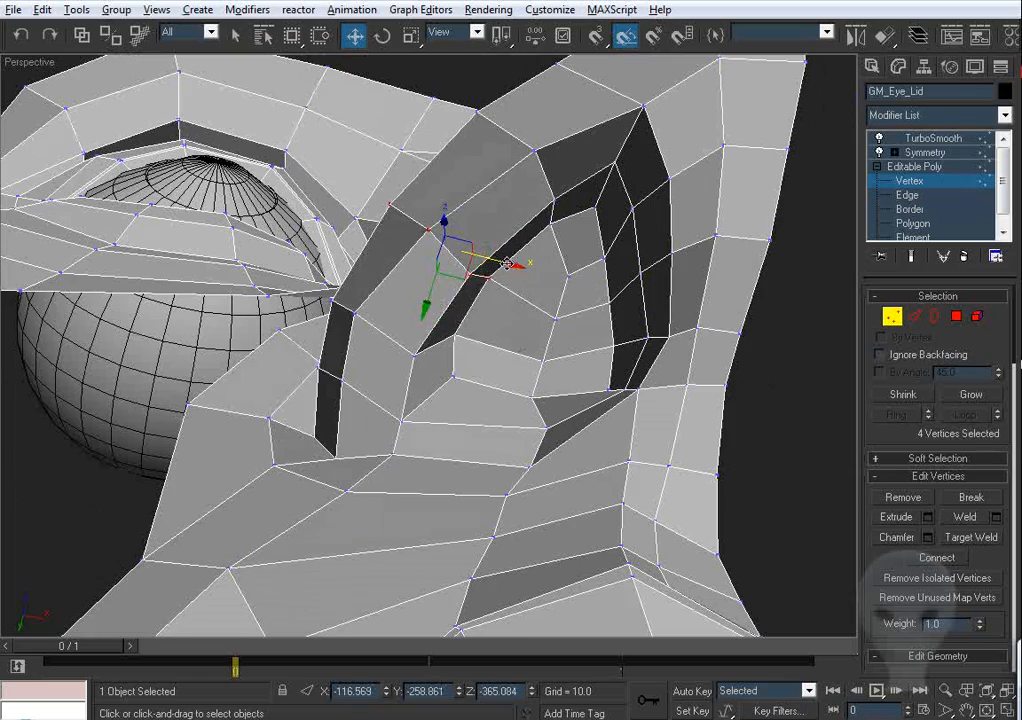
{"action": "middle_click_drag", "start_coordinate": [498, 266], "coordinate": [487, 321], "text": "alt"}
{"action": "left_click", "coordinate": [514, 310]}
{"action": "middle_click_drag", "start_coordinate": [440, 240], "coordinate": [613, 513], "text": "alt"}
{"action": "scroll", "coordinate": [448, 410], "scroll_direction": "down", "scroll_amount": 5}
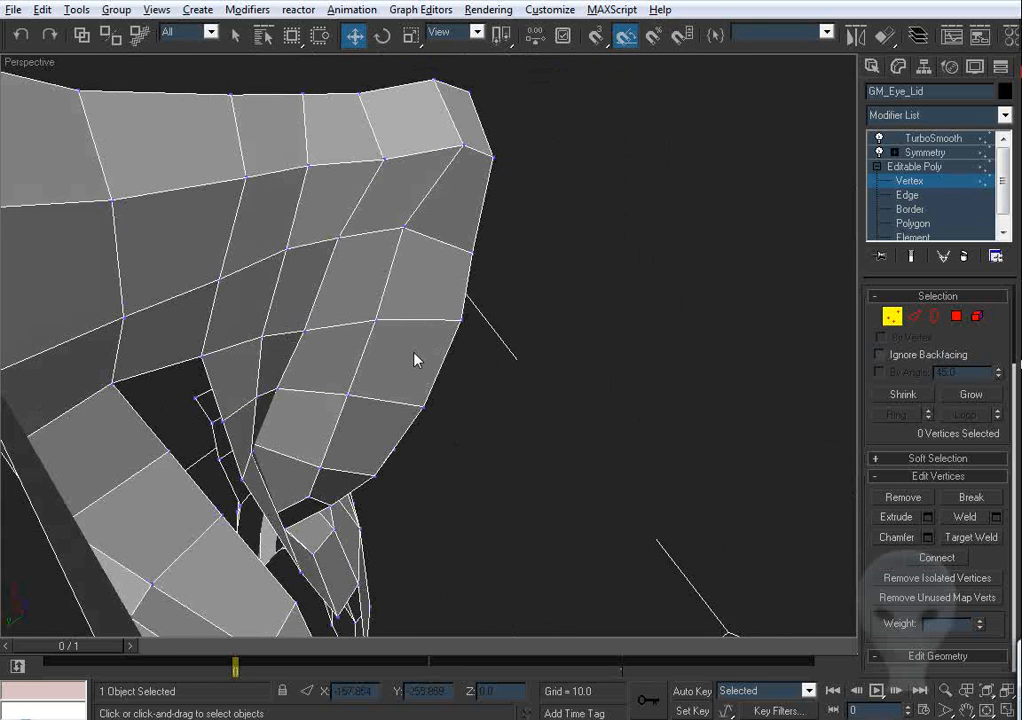
Step: Reposition two of the new loop's vertices on the underside of the nostril wing to even out the edge flow
{"action": "left_click", "coordinate": [349, 396]}
{"action": "left_click_drag", "start_coordinate": [320, 394], "coordinate": [327, 398]}
{"action": "middle_click_drag", "start_coordinate": [413, 419], "coordinate": [376, 334], "text": "alt"}
{"action": "left_click", "coordinate": [379, 321]}
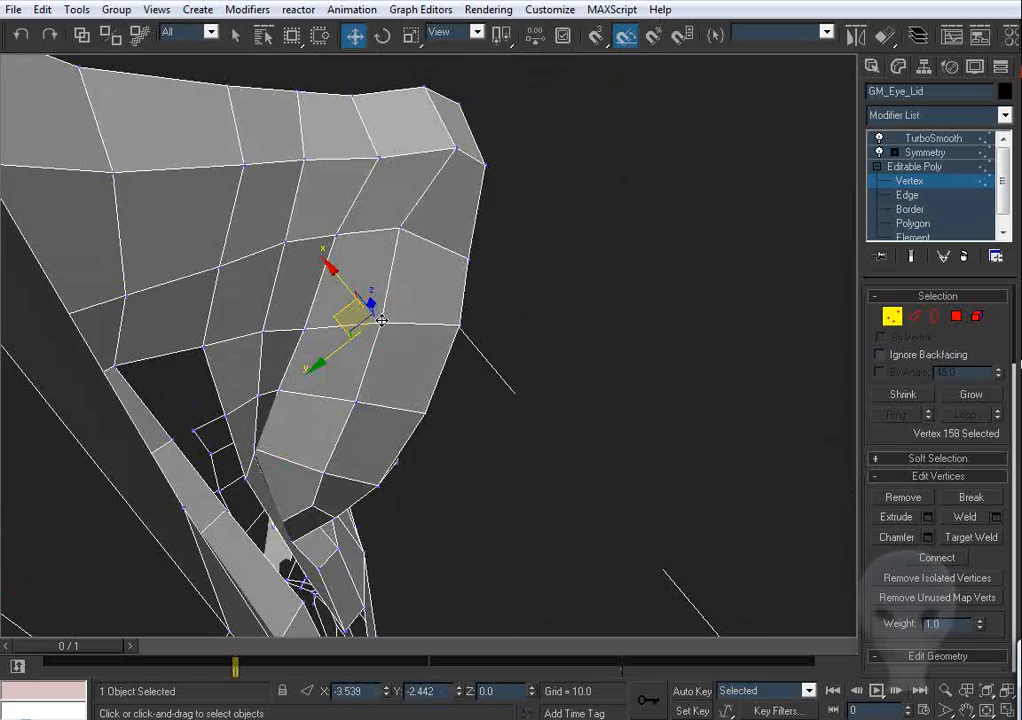
{"action": "left_click_drag", "start_coordinate": [381, 320], "coordinate": [387, 323]}
{"action": "middle_click_drag", "start_coordinate": [550, 422], "coordinate": [479, 343], "text": "alt"}
{"action": "middle_click_drag", "start_coordinate": [397, 325], "coordinate": [497, 399], "text": "alt"}
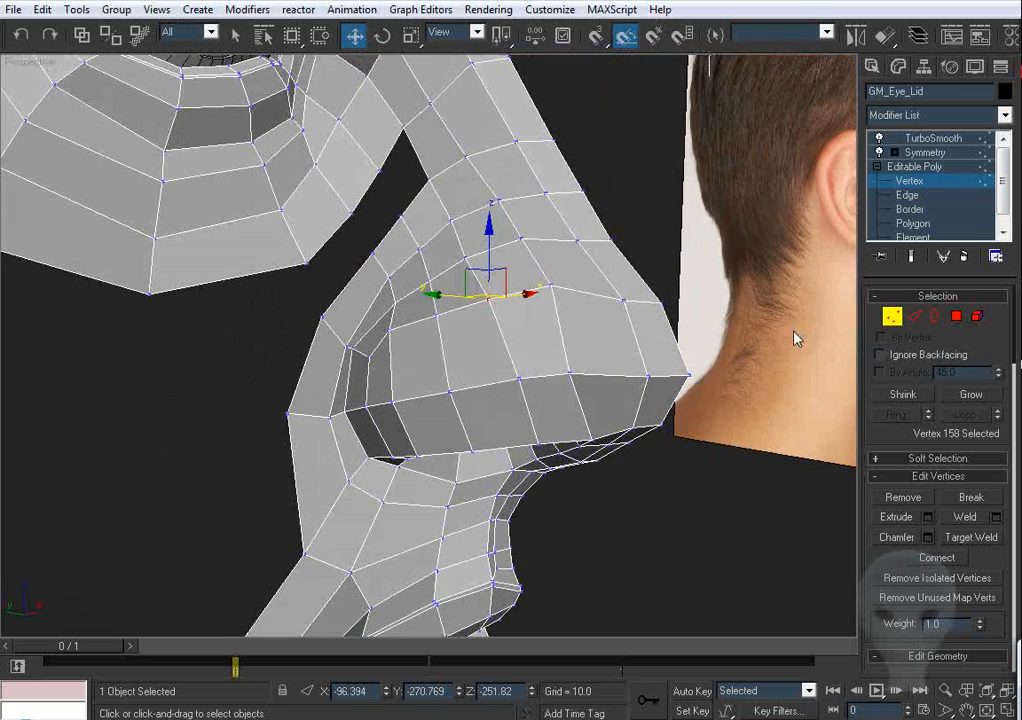
Step: Leave vertex editing, deselect the head, and examine the smoothed nose and nostrils from the front and below
{"action": "left_click", "coordinate": [893, 317]}
{"action": "left_click", "coordinate": [685, 494]}
{"action": "scroll", "coordinate": [660, 494], "scroll_direction": "down", "scroll_amount": 5}
{"action": "middle_click_drag", "start_coordinate": [645, 494], "coordinate": [413, 320], "text": "alt"}
{"action": "scroll", "coordinate": [430, 360], "scroll_direction": "up", "scroll_amount": 3}
{"action": "left_click_drag", "start_coordinate": [413, 320], "coordinate": [473, 369]}
{"action": "scroll", "coordinate": [497, 347], "scroll_direction": "up", "scroll_amount": 3}
{"action": "middle_click_drag", "start_coordinate": [474, 369], "coordinate": [498, 406], "text": "alt"}
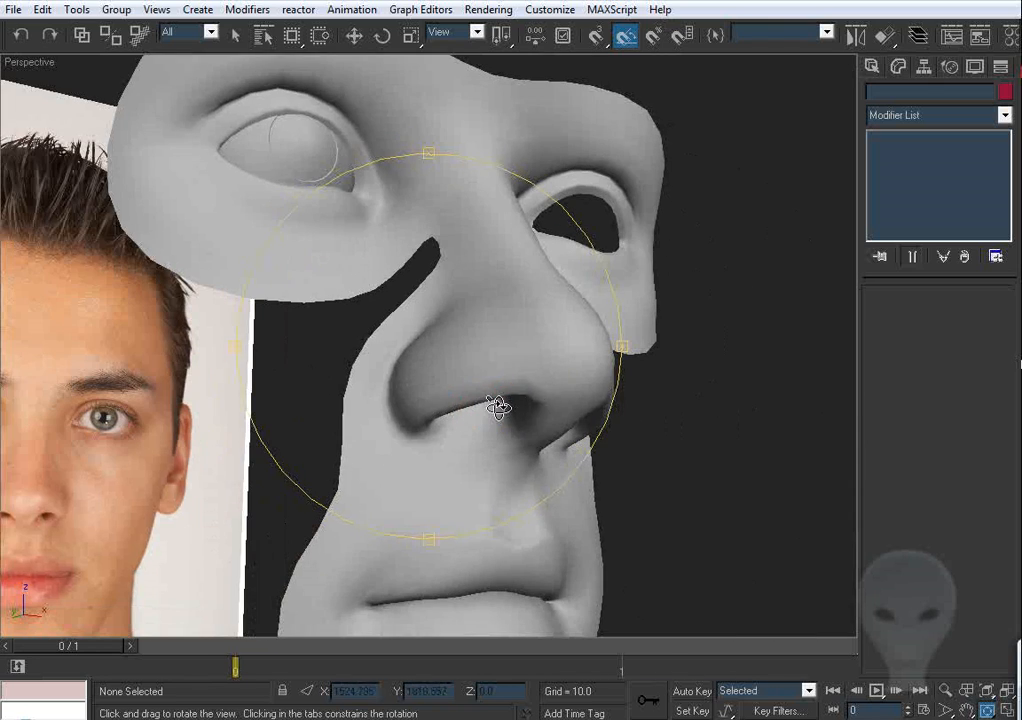
{"action": "left_click_drag", "start_coordinate": [517, 418], "coordinate": [502, 303]}
Step: Reselect the head model and nudge one vertex inside the nostril opening slightly along the Z axis
{"action": "right_click", "coordinate": [502, 303]}
{"action": "left_click", "coordinate": [502, 303]}
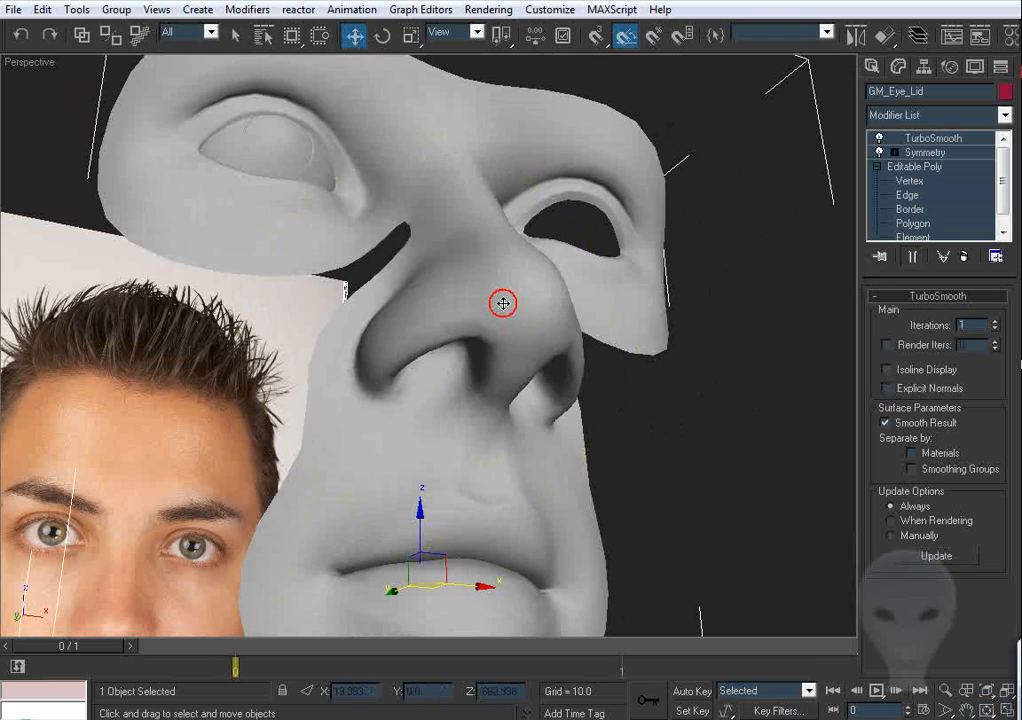
{"action": "left_click", "coordinate": [906, 182]}
{"action": "middle_click_drag", "start_coordinate": [637, 356], "coordinate": [580, 305], "text": "alt"}
{"action": "scroll", "coordinate": [604, 353], "scroll_direction": "up", "scroll_amount": 3}
{"action": "left_click_drag", "start_coordinate": [553, 291], "coordinate": [556, 303]}
{"action": "middle_click_drag", "start_coordinate": [598, 308], "coordinate": [476, 341], "text": "alt"}
{"action": "left_click", "coordinate": [452, 317]}
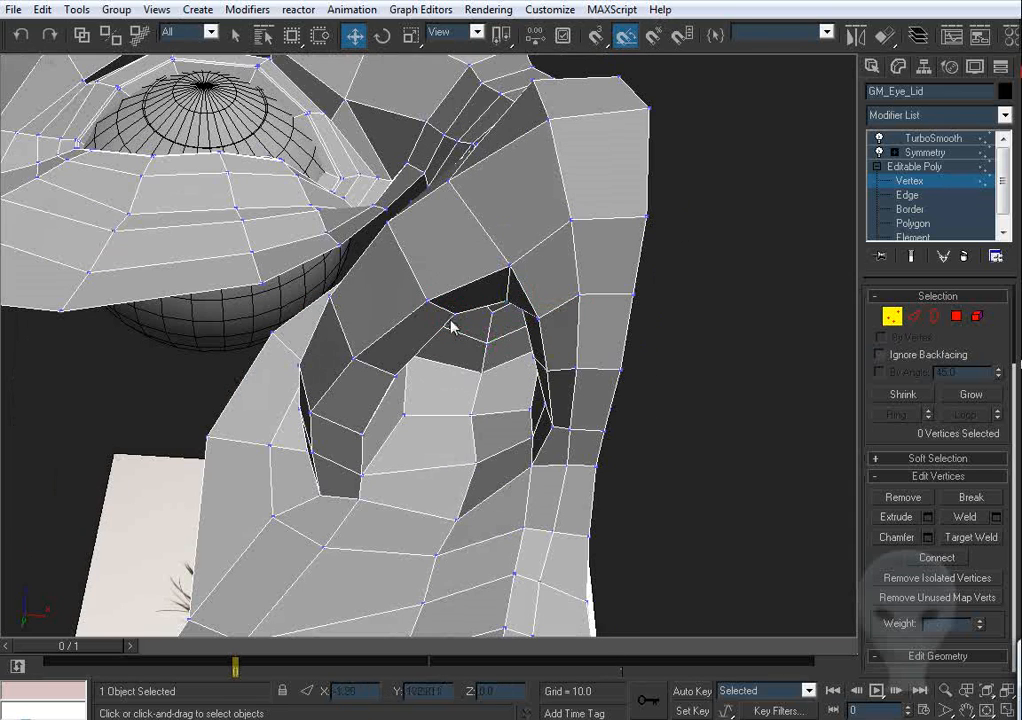
{"action": "left_click", "coordinate": [452, 317]}
{"action": "left_click_drag", "start_coordinate": [453, 274], "coordinate": [454, 281]}
{"action": "middle_click_drag", "start_coordinate": [454, 281], "coordinate": [516, 385], "text": "alt"}
{"action": "scroll", "coordinate": [463, 349], "scroll_direction": "down", "scroll_amount": 5}
{"action": "scroll", "coordinate": [501, 368], "scroll_direction": "up", "scroll_amount": 3}
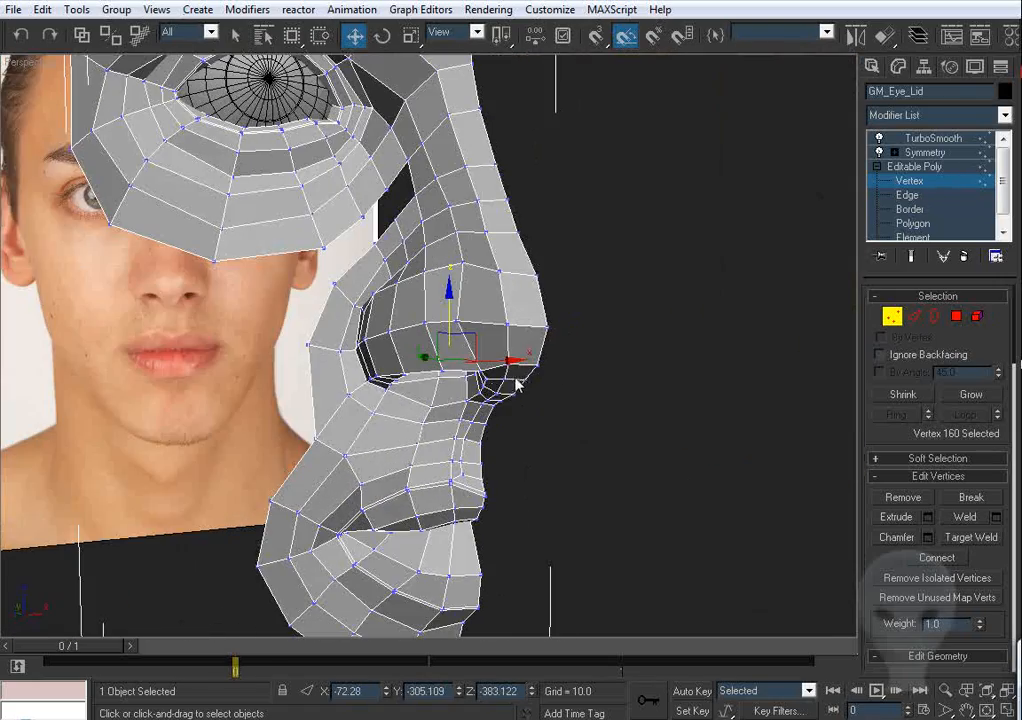
{"action": "mouse_move", "coordinate": [466, 345]}
{"action": "middle_mouse_down", "text": "alt"}
{"action": "mouse_move", "coordinate": [422, 303]}
{"action": "mouse_move", "coordinate": [453, 352]}
{"action": "middle_mouse_up", "text": "alt"}
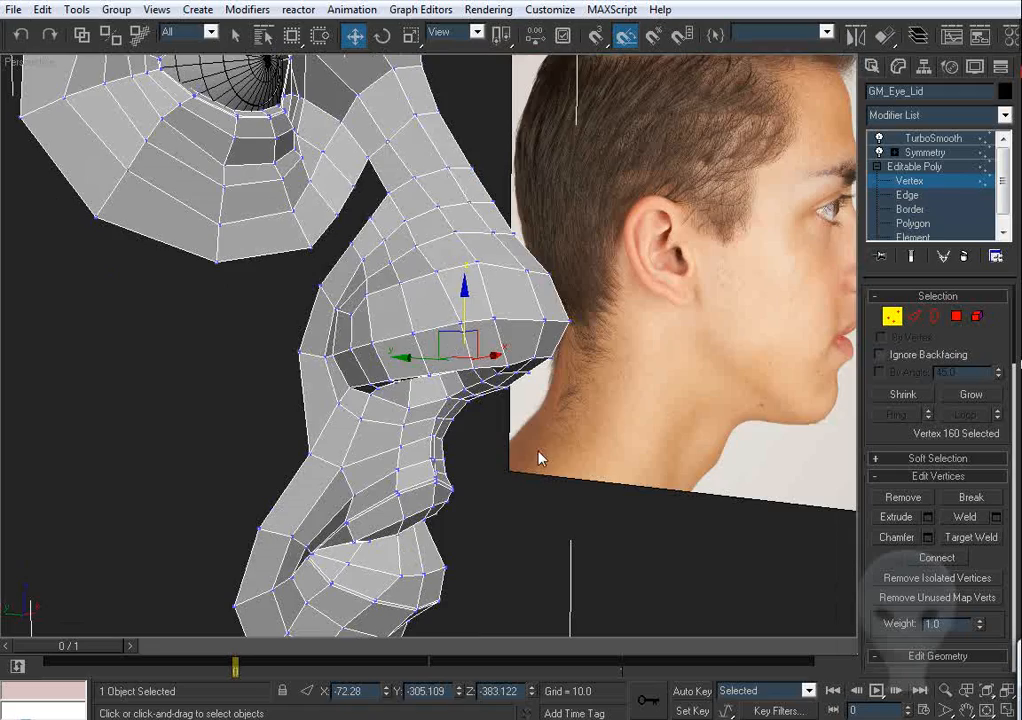
{"action": "middle_click_drag", "start_coordinate": [538, 458], "coordinate": [430, 430], "text": "alt"}
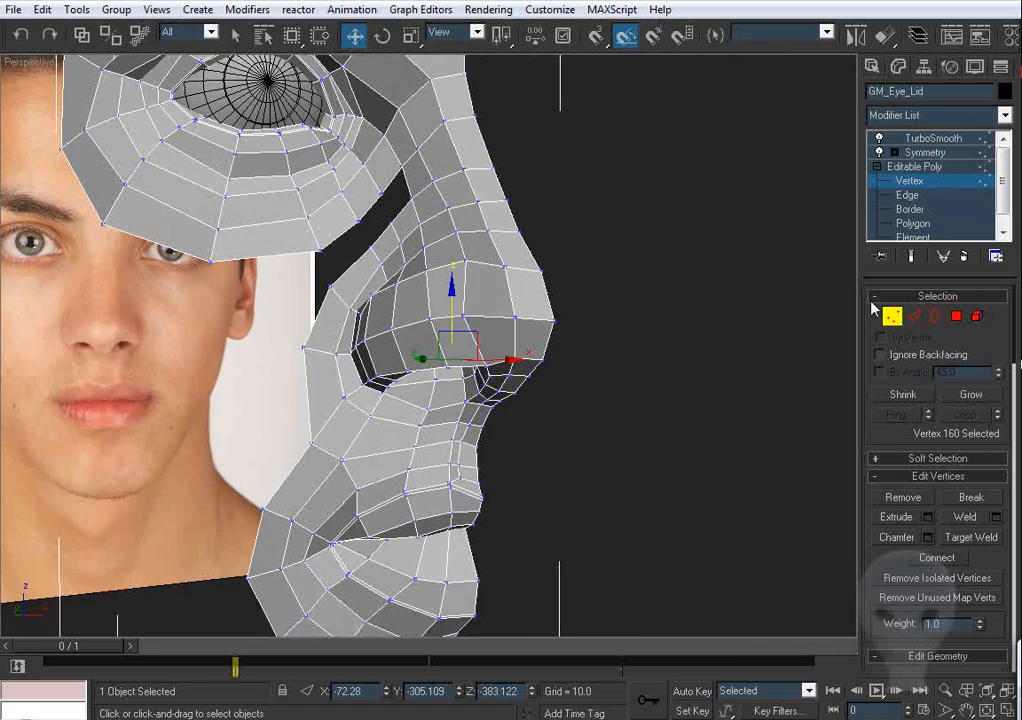
Step: Extrude the open border edge at the top of the gap between the eye and nose patches into a new polygon
{"action": "key", "text": "2"}
{"action": "scroll", "coordinate": [415, 276], "scroll_direction": "up", "scroll_amount": 6}
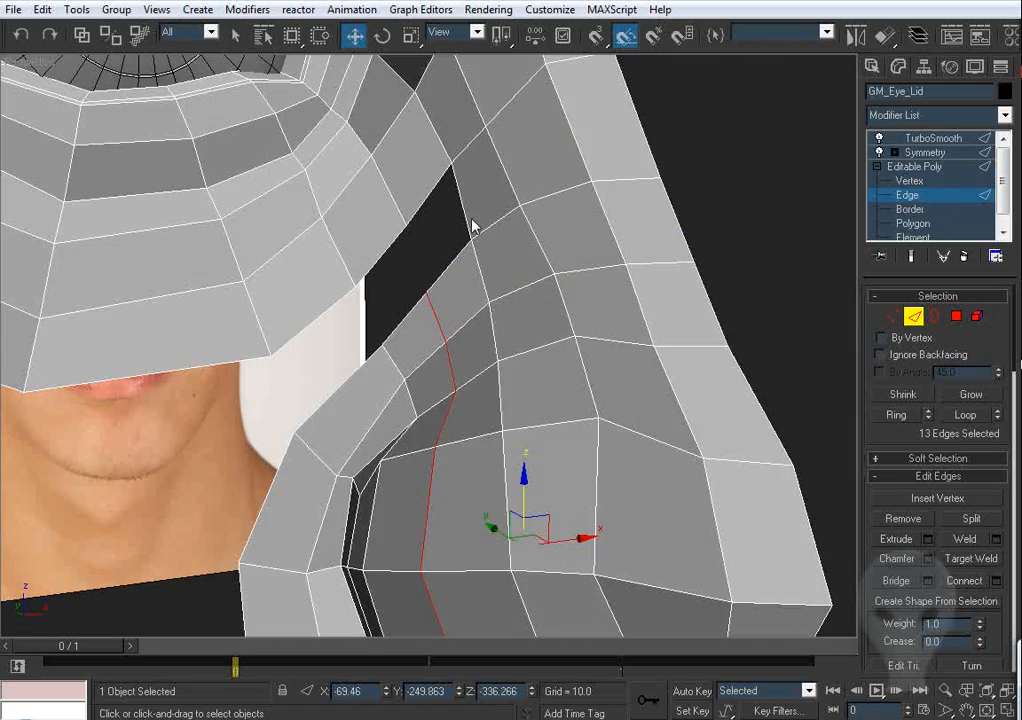
{"action": "left_click", "coordinate": [467, 215]}
{"action": "middle_click_drag", "start_coordinate": [467, 215], "coordinate": [498, 208], "text": "alt"}
{"action": "left_click", "coordinate": [467, 261]}
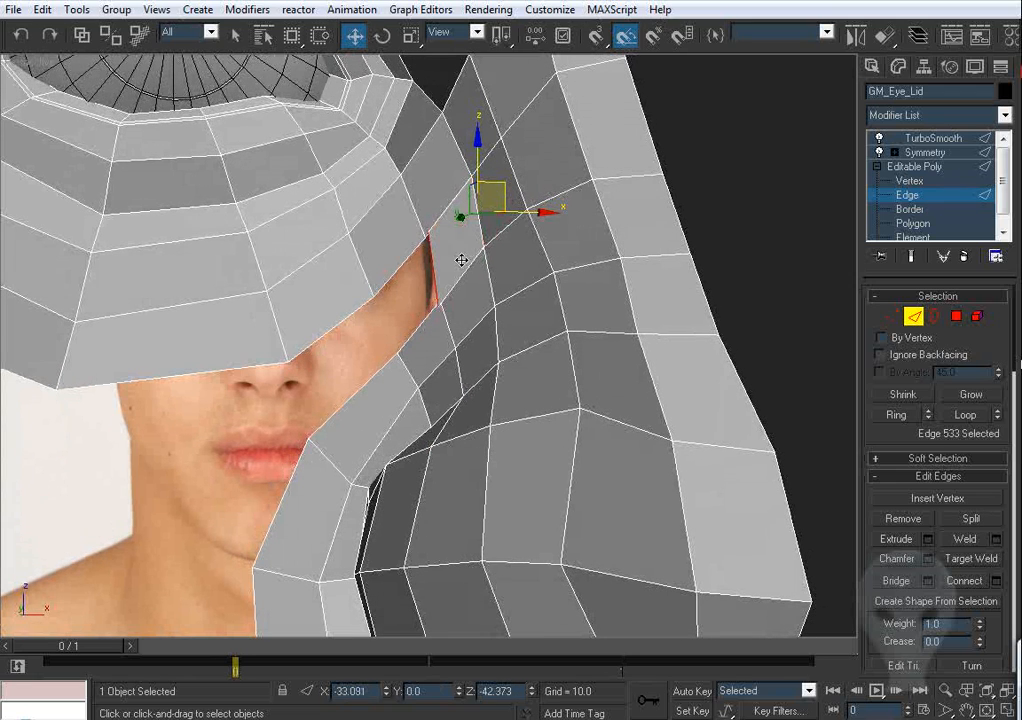
{"action": "key", "text": "ctrl+z"}
{"action": "middle_click_drag", "start_coordinate": [563, 308], "coordinate": [522, 246]}
{"action": "scroll", "coordinate": [522, 246], "scroll_direction": "down", "scroll_amount": 4}
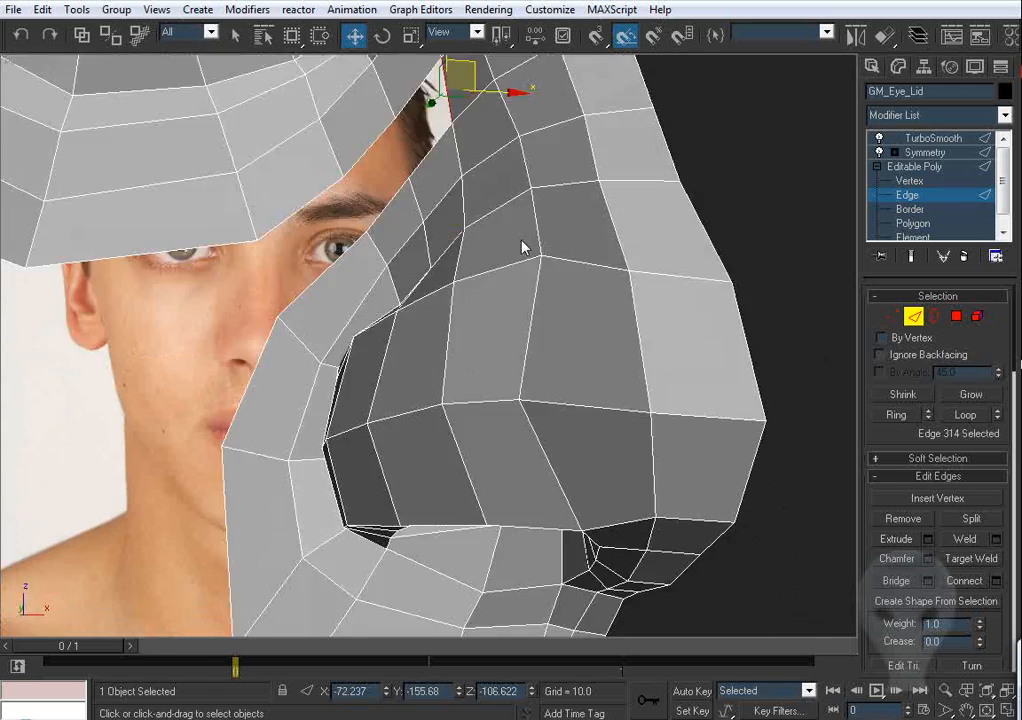
{"action": "mouse_move", "coordinate": [545, 310]}
{"action": "middle_mouse_down", "text": "alt"}
{"action": "mouse_move", "coordinate": [474, 326]}
{"action": "mouse_move", "coordinate": [477, 308]}
{"action": "mouse_move", "coordinate": [530, 312]}
{"action": "middle_mouse_up", "text": "alt"}
{"action": "scroll", "coordinate": [518, 120], "scroll_direction": "up", "scroll_amount": 4}
{"action": "middle_click_drag", "start_coordinate": [462, 347], "coordinate": [422, 332], "text": "alt"}
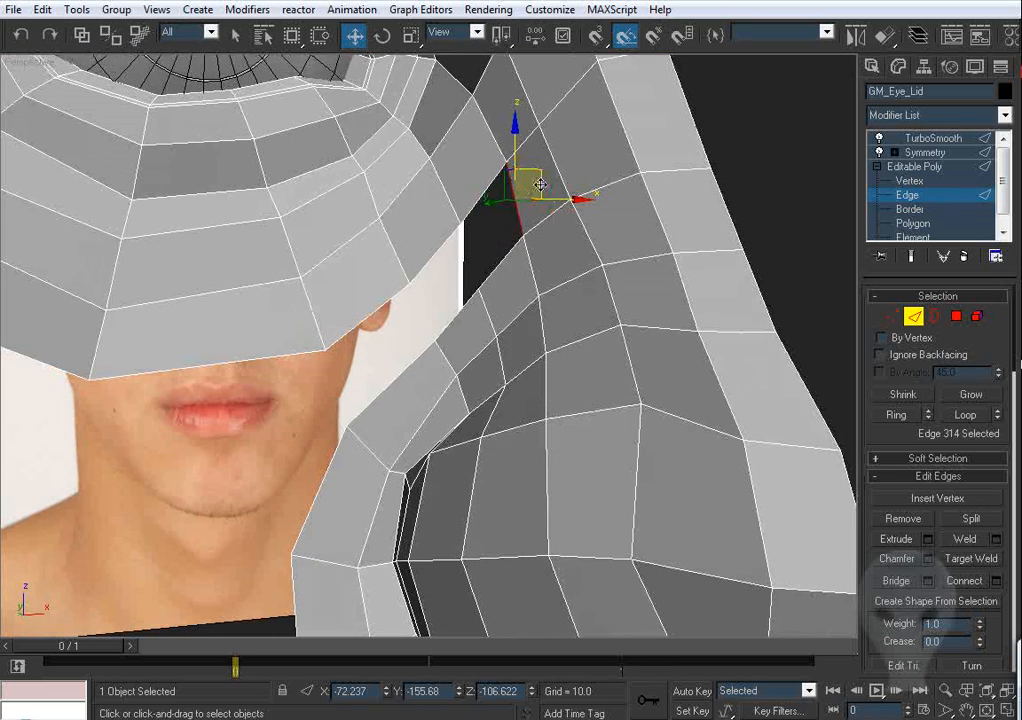
{"action": "key", "text": "ctrl+y"}
Step: Target-weld the new polygon's free corners to the neighbouring border vertices of the eye and nose patches
{"action": "left_click", "coordinate": [893, 318]}
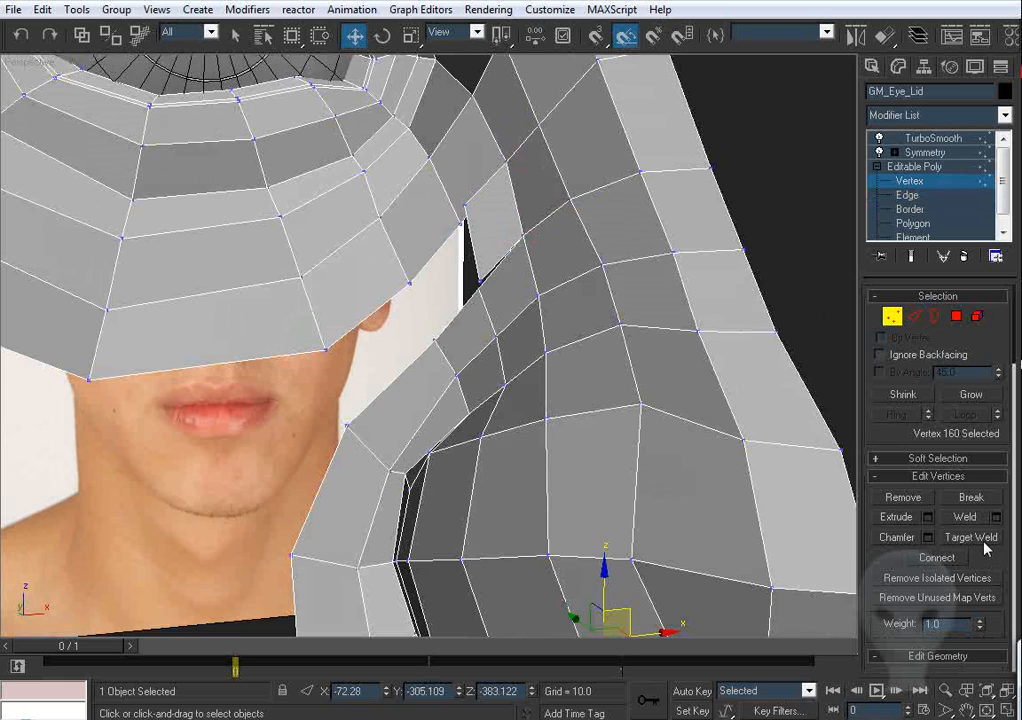
{"action": "left_click", "coordinate": [971, 537]}
{"action": "middle_click_drag", "start_coordinate": [490, 285], "coordinate": [585, 276], "text": "alt"}
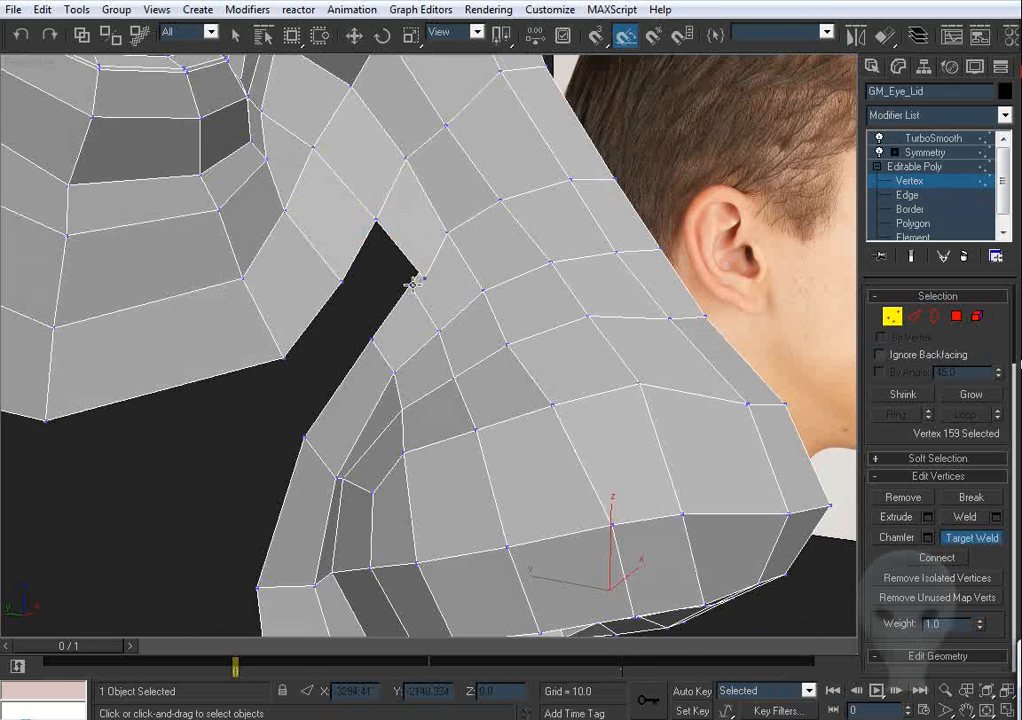
{"action": "middle_click_drag", "start_coordinate": [411, 284], "coordinate": [437, 316], "text": "alt"}
Step: Extrude the bridging polygon's lower edge further down the gap and target-weld its corners to both patches
{"action": "left_click", "coordinate": [914, 316]}
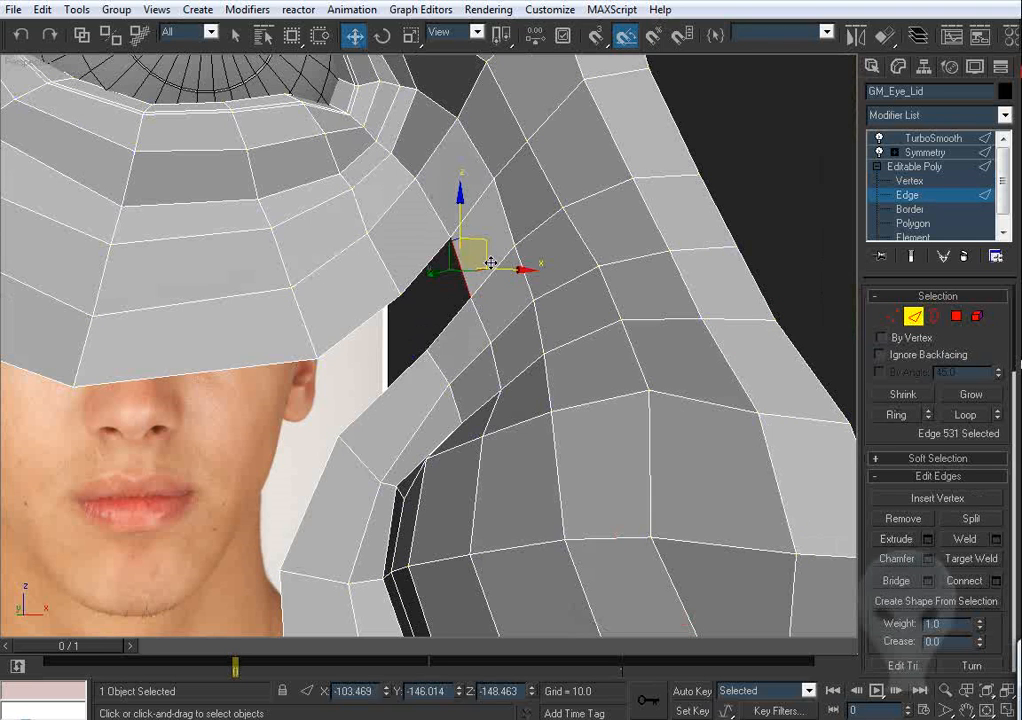
{"action": "left_click", "coordinate": [438, 283]}
{"action": "left_click", "coordinate": [890, 317]}
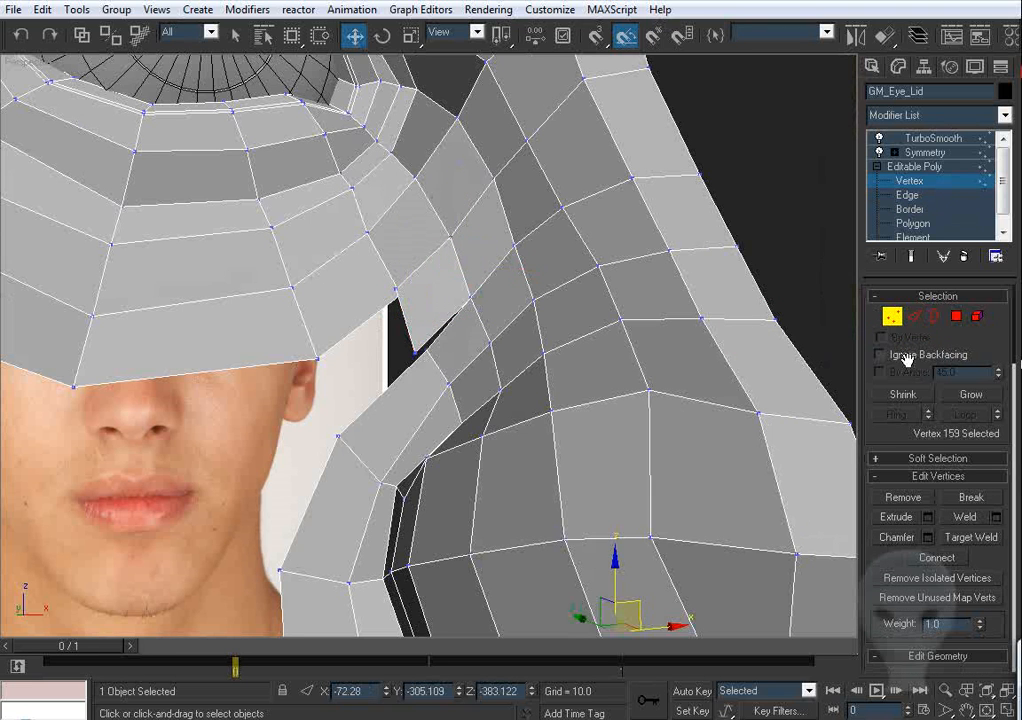
{"action": "left_click", "coordinate": [972, 537]}
{"action": "middle_click_drag", "start_coordinate": [600, 400], "coordinate": [351, 319], "text": "alt"}
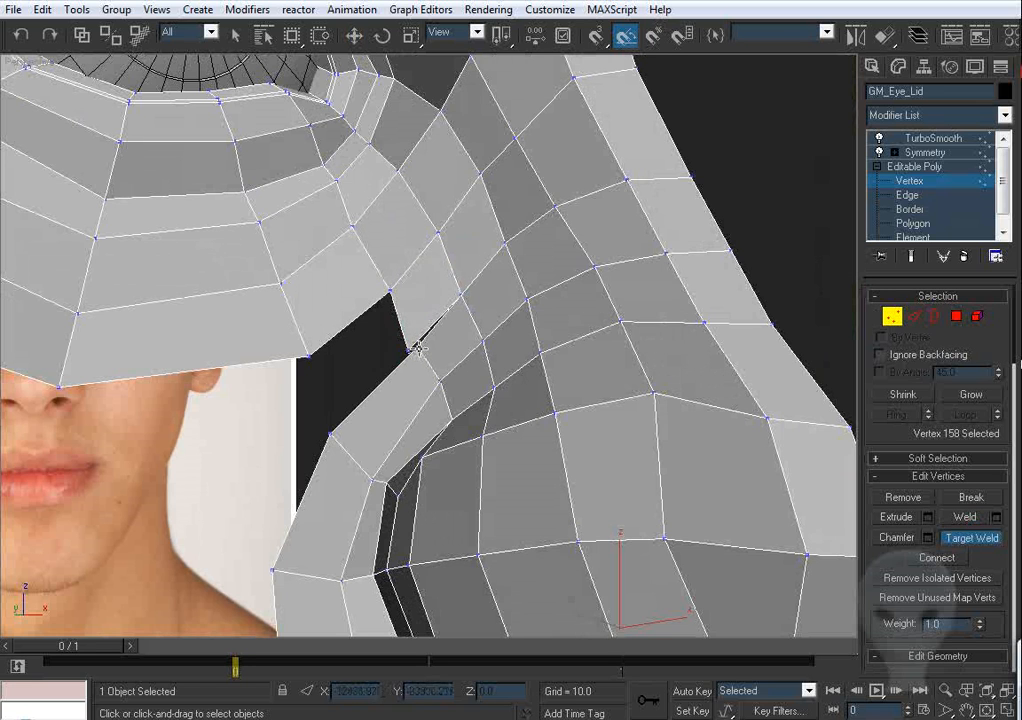
{"action": "middle_click_drag", "start_coordinate": [416, 347], "coordinate": [476, 306], "text": "alt"}
Step: Extrude the last bridging edge to the lower end of the gap and weld it to the adjacent patch corners
{"action": "left_click", "coordinate": [914, 316]}
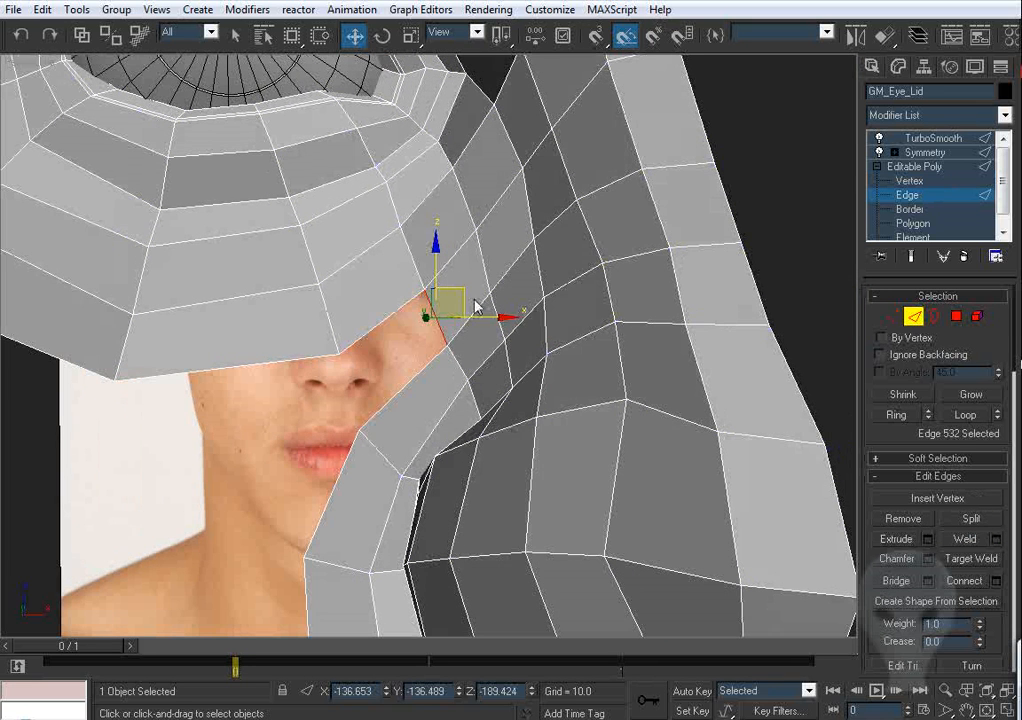
{"action": "left_click_drag", "start_coordinate": [464, 296], "coordinate": [378, 374], "text": "shift"}
{"action": "left_click", "coordinate": [890, 316]}
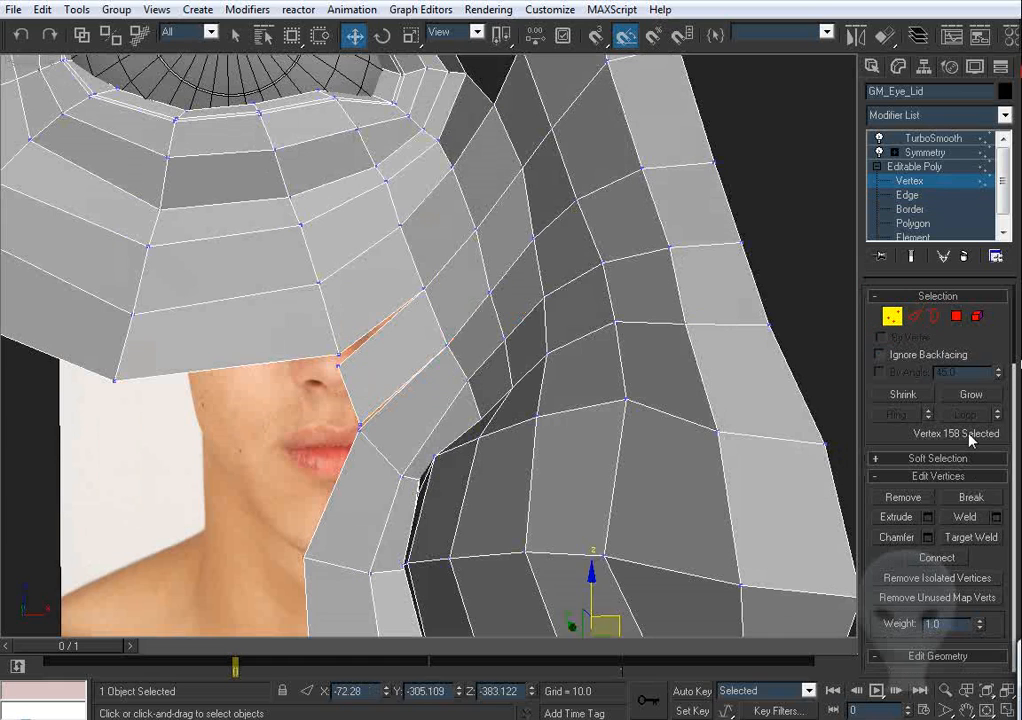
{"action": "left_click", "coordinate": [966, 538]}
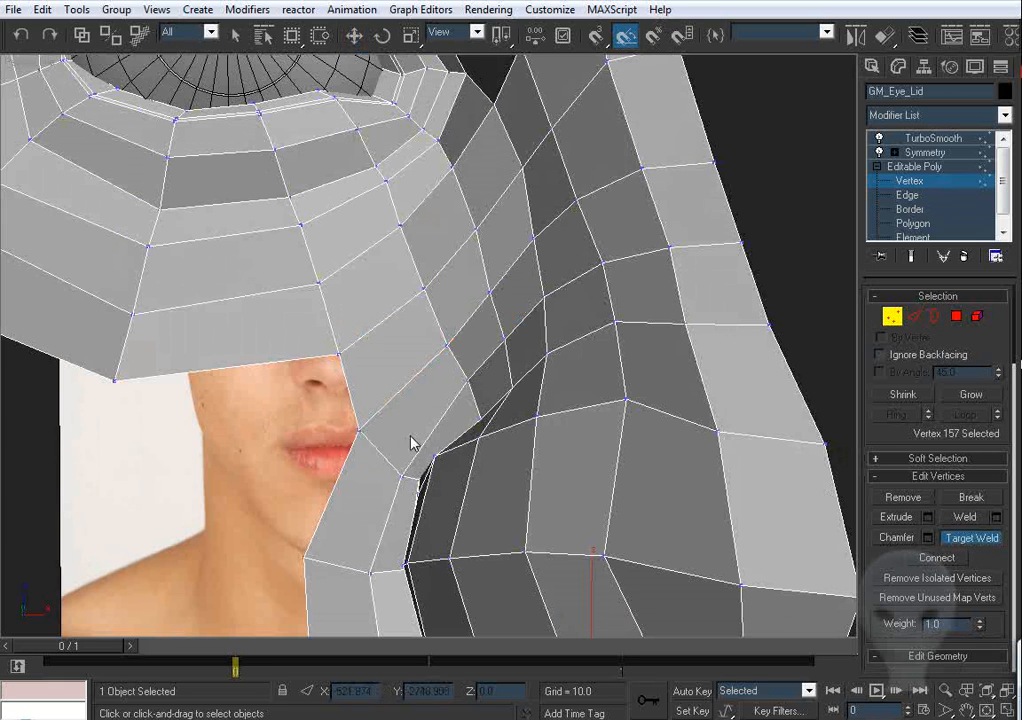
Step: Examine the bridged mesh and its smoothed result in the front view against the reference photo
{"action": "scroll", "coordinate": [476, 348], "scroll_direction": "down", "scroll_amount": 4}
{"action": "middle_click_drag", "start_coordinate": [560, 432], "coordinate": [514, 397], "text": "alt"}
{"action": "middle_click_drag", "start_coordinate": [440, 441], "coordinate": [484, 333]}
{"action": "key", "text": "f"}
{"action": "scroll", "coordinate": [478, 316], "scroll_direction": "down", "scroll_amount": 5}
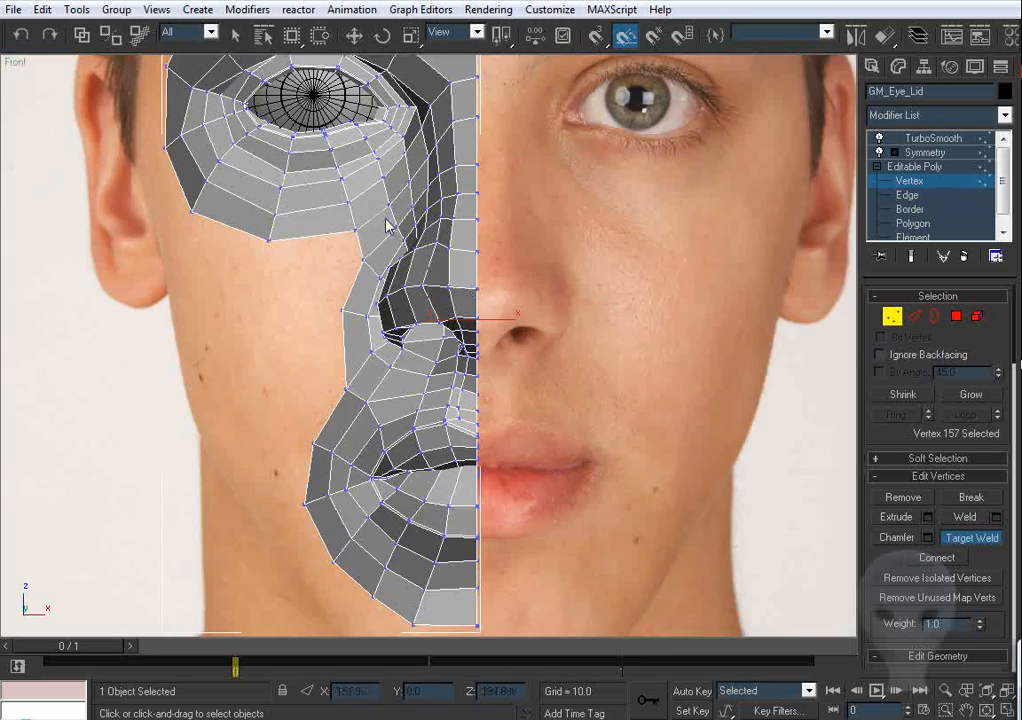
{"action": "middle_click_drag", "start_coordinate": [388, 226], "coordinate": [490, 282]}
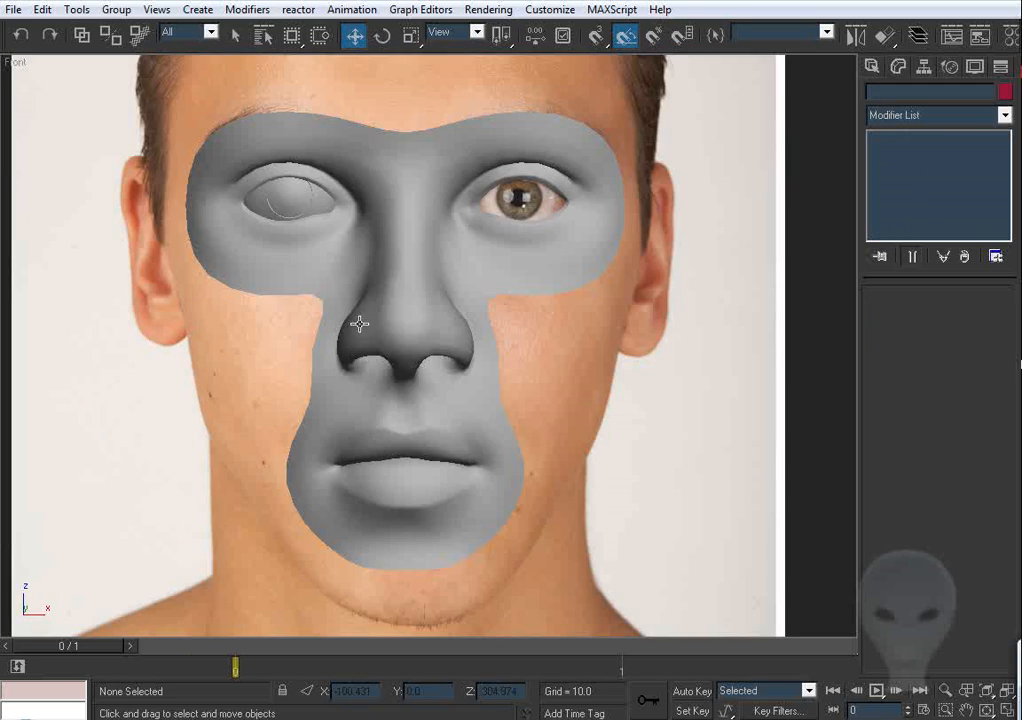
{"action": "scroll", "coordinate": [410, 303], "scroll_direction": "down", "scroll_amount": 2}
{"action": "middle_click_drag", "start_coordinate": [365, 320], "coordinate": [366, 320]}
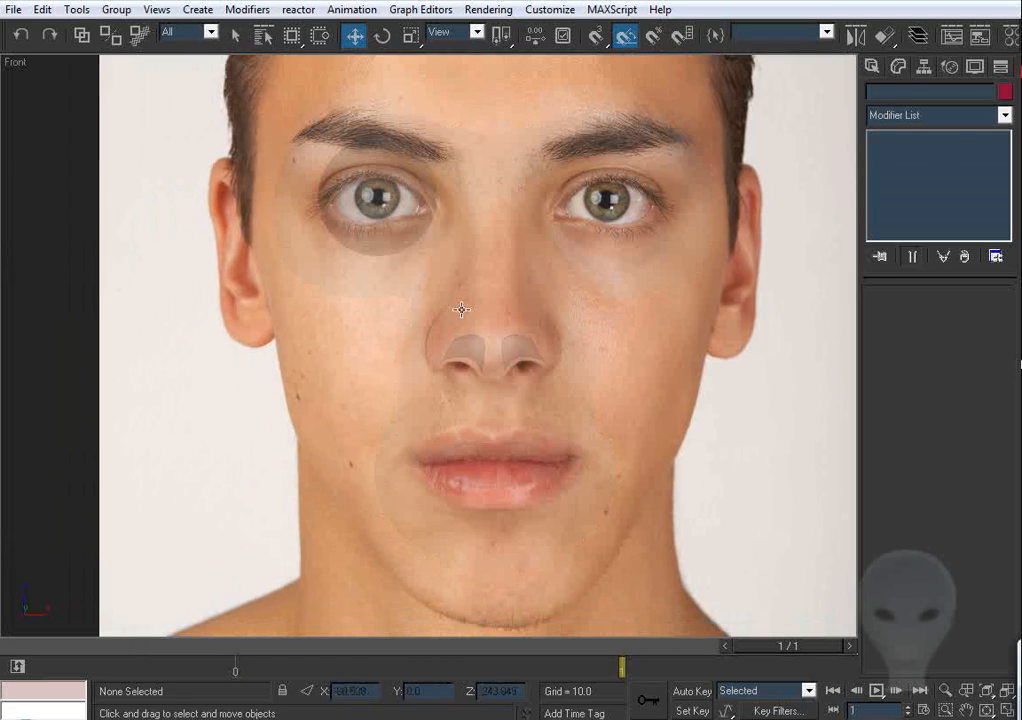
Step: Select the head model, display it as wireframe over the front reference, and enter vertex editing
{"action": "left_click", "coordinate": [461, 295]}
{"action": "key", "text": "F3"}
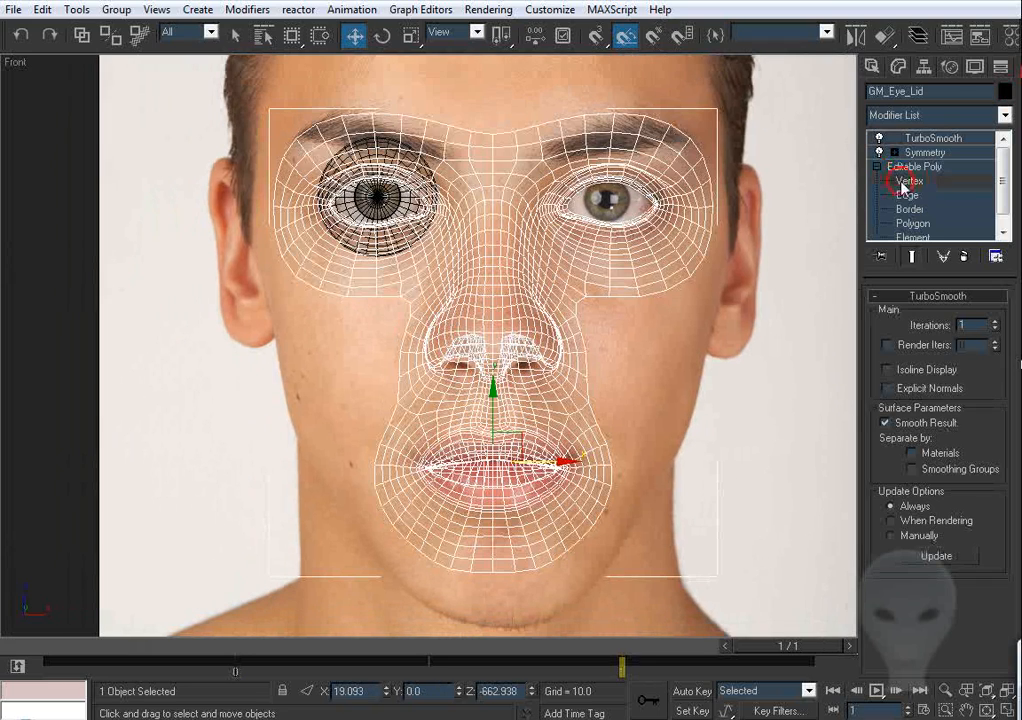
{"action": "left_click", "coordinate": [903, 182]}
{"action": "left_click", "coordinate": [907, 196]}
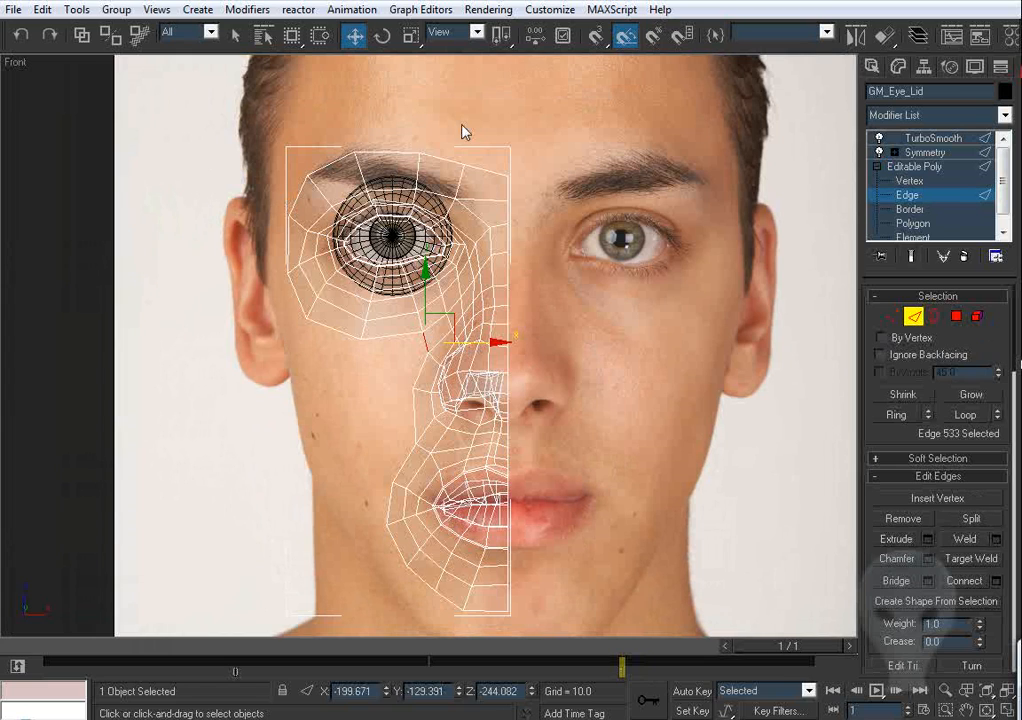
{"action": "middle_click_drag", "start_coordinate": [421, 337], "coordinate": [450, 354]}
{"action": "scroll", "coordinate": [450, 355], "scroll_direction": "up", "scroll_amount": 4}
{"action": "middle_click_drag", "start_coordinate": [488, 315], "coordinate": [417, 367]}
{"action": "scroll", "coordinate": [446, 371], "scroll_direction": "up", "scroll_amount": 2}
{"action": "scroll", "coordinate": [418, 367], "scroll_direction": "down", "scroll_amount": 5}
{"action": "scroll", "coordinate": [419, 367], "scroll_direction": "up", "scroll_amount": 2}
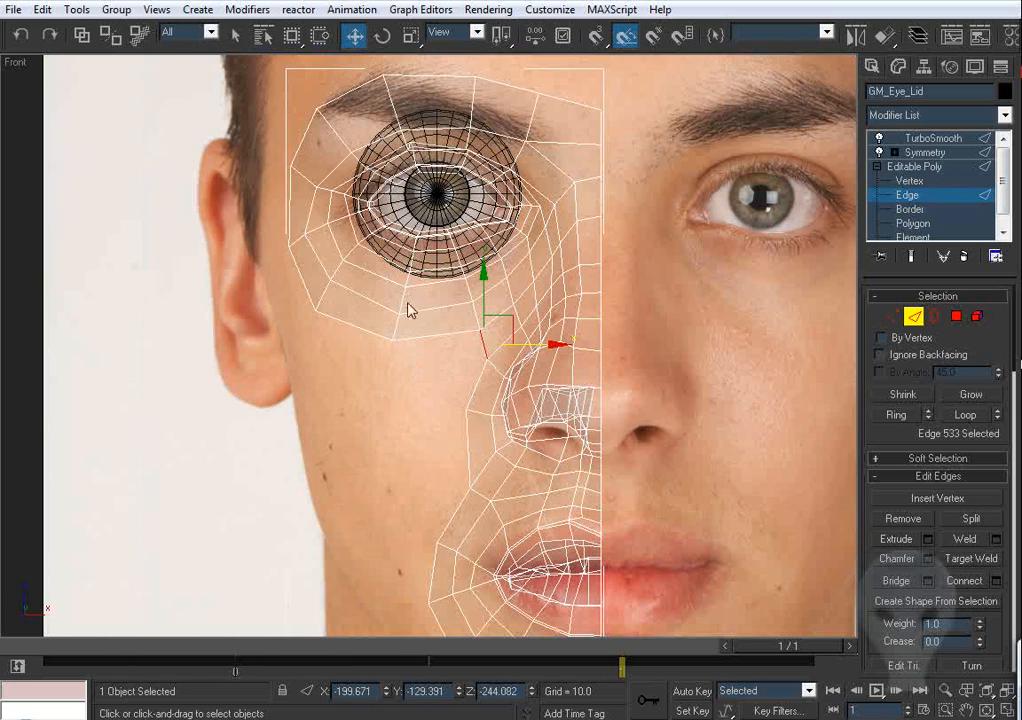
{"action": "middle_click_drag", "start_coordinate": [408, 310], "coordinate": [403, 260]}
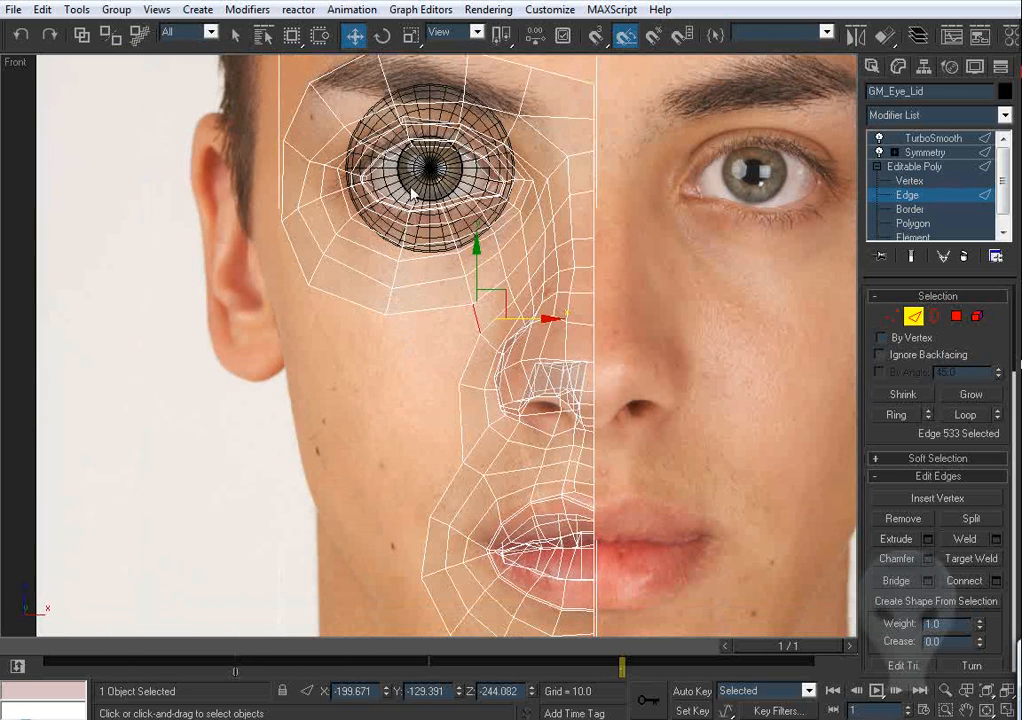
{"action": "left_click", "coordinate": [884, 317]}
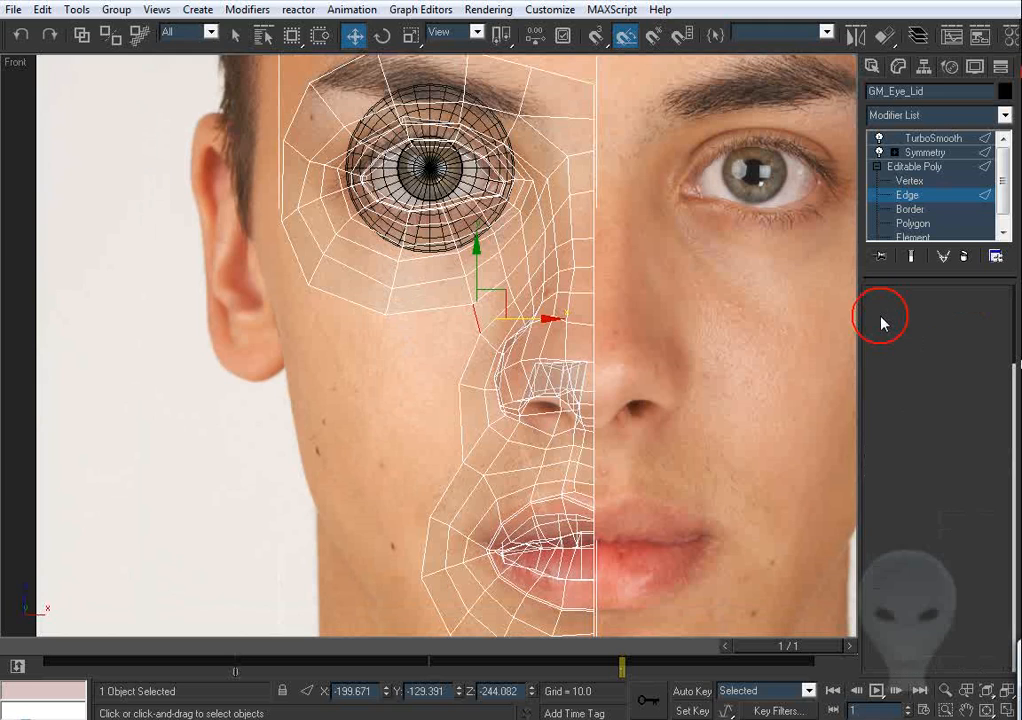
Step: Move the two lowest vertices of the column beneath the eye down onto the cheek
{"action": "scroll", "coordinate": [377, 324], "scroll_direction": "up", "scroll_amount": 4}
{"action": "scroll", "coordinate": [378, 325], "scroll_direction": "down", "scroll_amount": 1}
{"action": "left_click", "coordinate": [342, 283]}
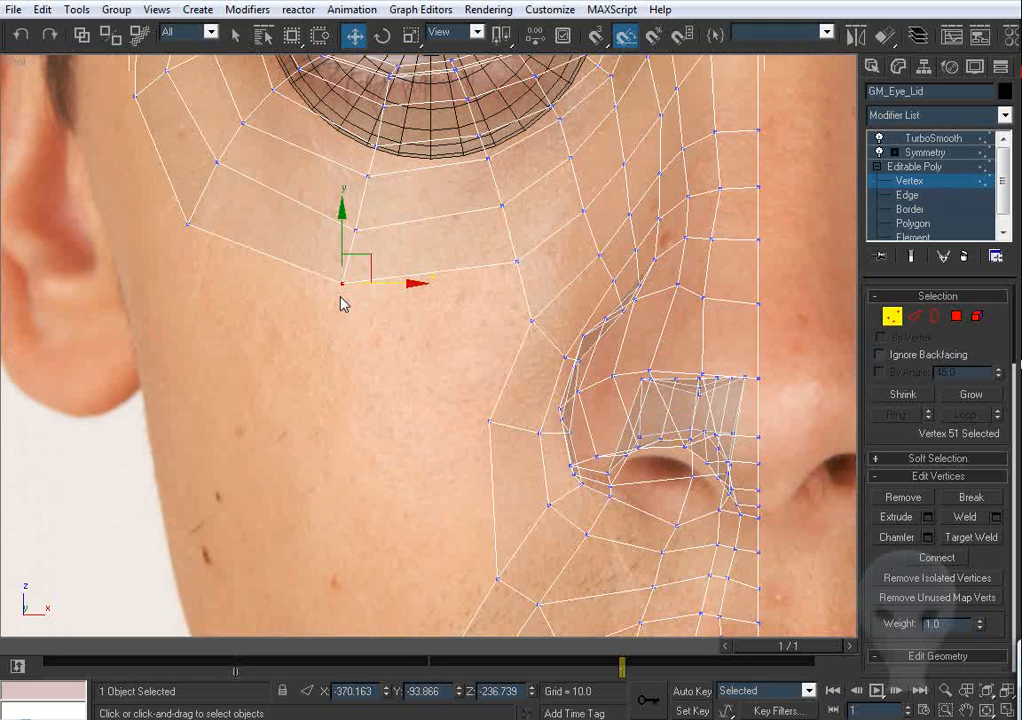
{"action": "left_click_drag", "start_coordinate": [372, 267], "coordinate": [398, 353]}
{"action": "left_click", "coordinate": [425, 266]}
{"action": "middle_click_drag", "start_coordinate": [497, 336], "coordinate": [502, 283]}
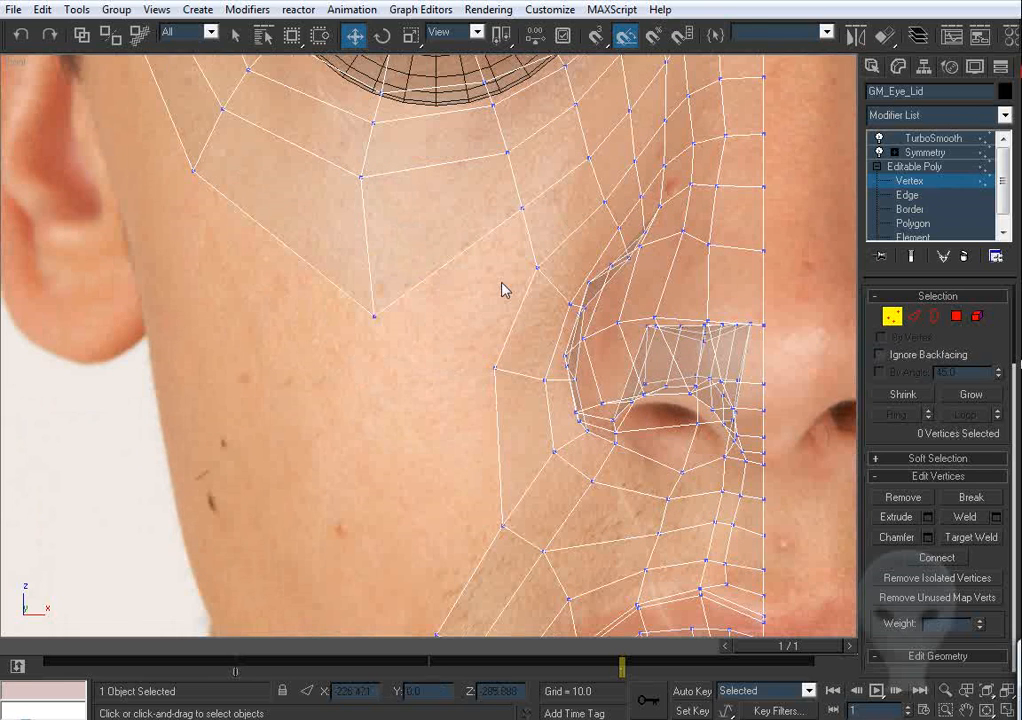
{"action": "left_click_drag", "start_coordinate": [362, 174], "coordinate": [370, 221]}
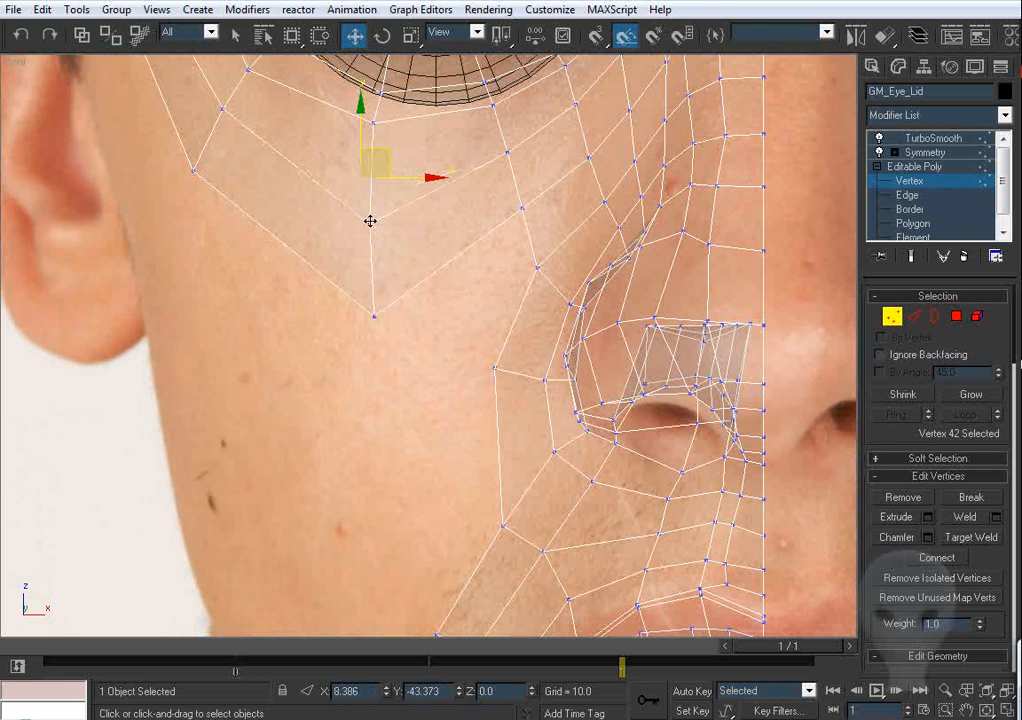
Step: Shift the outer border vertices beside the nostril wing slightly inward toward the nose
{"action": "left_click_drag", "start_coordinate": [494, 366], "coordinate": [501, 367]}
{"action": "left_click", "coordinate": [554, 285]}
{"action": "middle_click_drag", "start_coordinate": [555, 287], "coordinate": [503, 356]}
{"action": "left_click_drag", "start_coordinate": [485, 336], "coordinate": [497, 349]}
{"action": "left_click_drag", "start_coordinate": [450, 437], "coordinate": [464, 440]}
{"action": "left_click", "coordinate": [424, 338]}
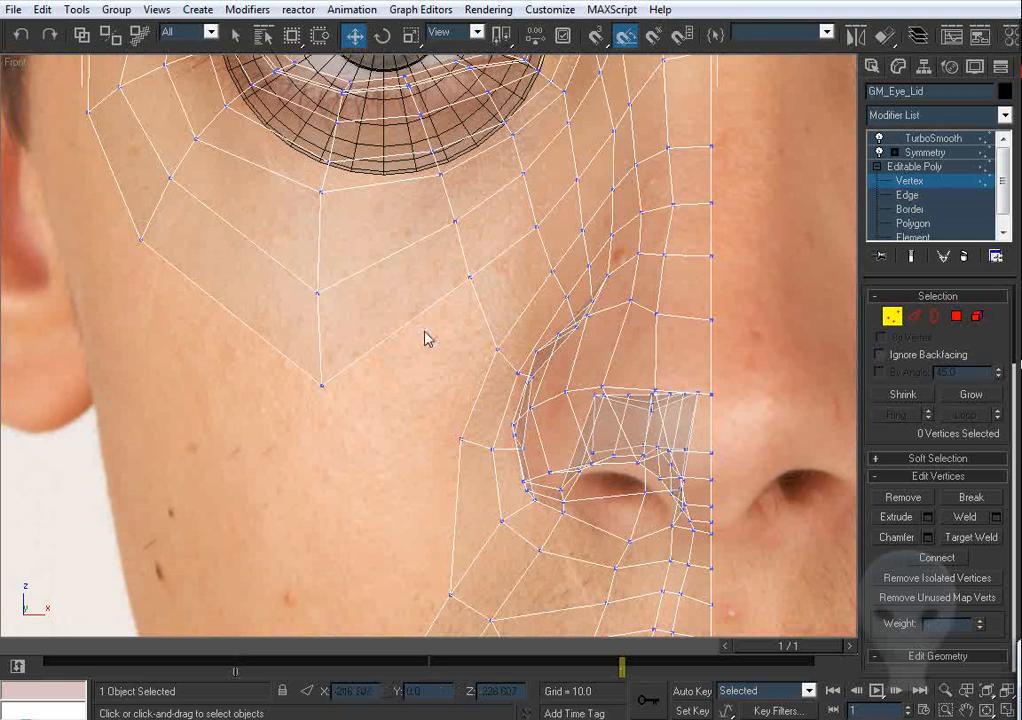
Step: Move two vertices of the inner cheek column down toward the nostril wing to even out the spacing
{"action": "left_click_drag", "start_coordinate": [467, 278], "coordinate": [472, 306]}
{"action": "middle_click_drag", "start_coordinate": [426, 260], "coordinate": [410, 334]}
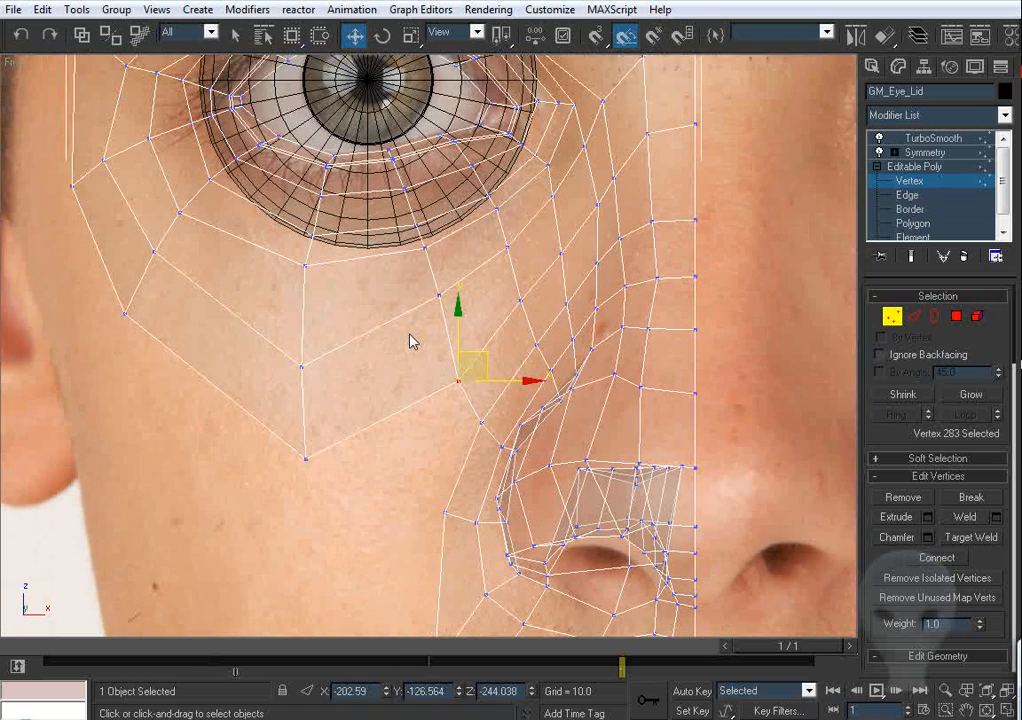
{"action": "left_click", "coordinate": [410, 334]}
{"action": "left_click_drag", "start_coordinate": [438, 297], "coordinate": [447, 312]}
Step: Move the two lower vertices beneath the outer eye corner down and outward across the cheek
{"action": "middle_click_drag", "start_coordinate": [415, 342], "coordinate": [297, 333]}
{"action": "left_click_drag", "start_coordinate": [262, 301], "coordinate": [254, 377]}
{"action": "middle_click_drag", "start_coordinate": [494, 201], "coordinate": [483, 288]}
{"action": "middle_click_drag", "start_coordinate": [343, 374], "coordinate": [346, 309]}
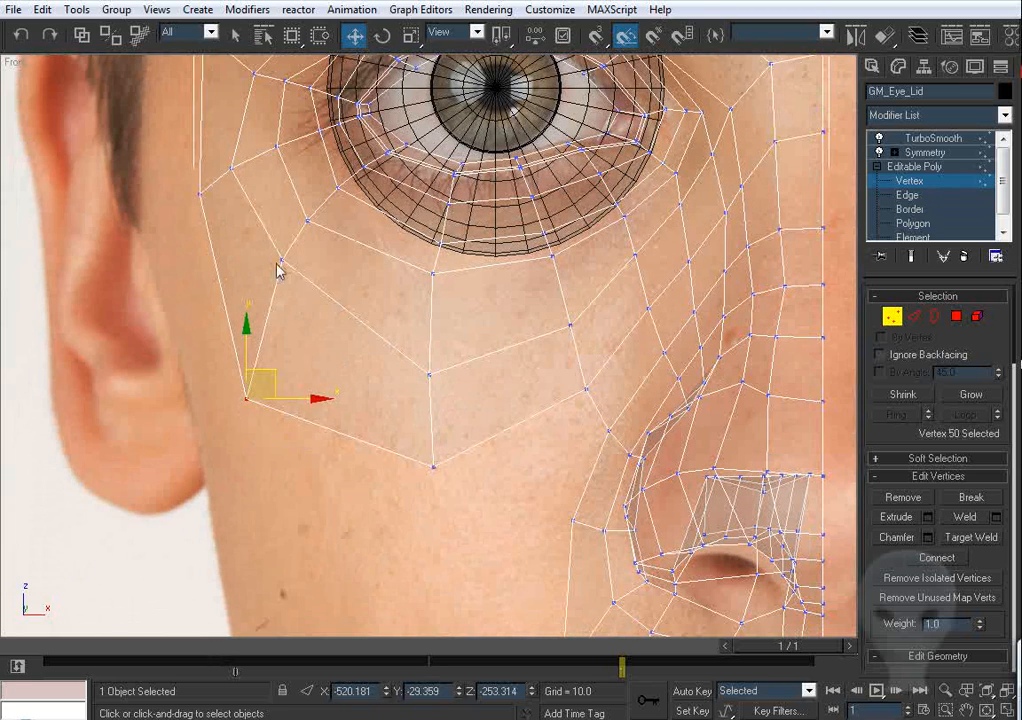
{"action": "left_click", "coordinate": [281, 260]}
{"action": "left_click_drag", "start_coordinate": [312, 236], "coordinate": [297, 281]}
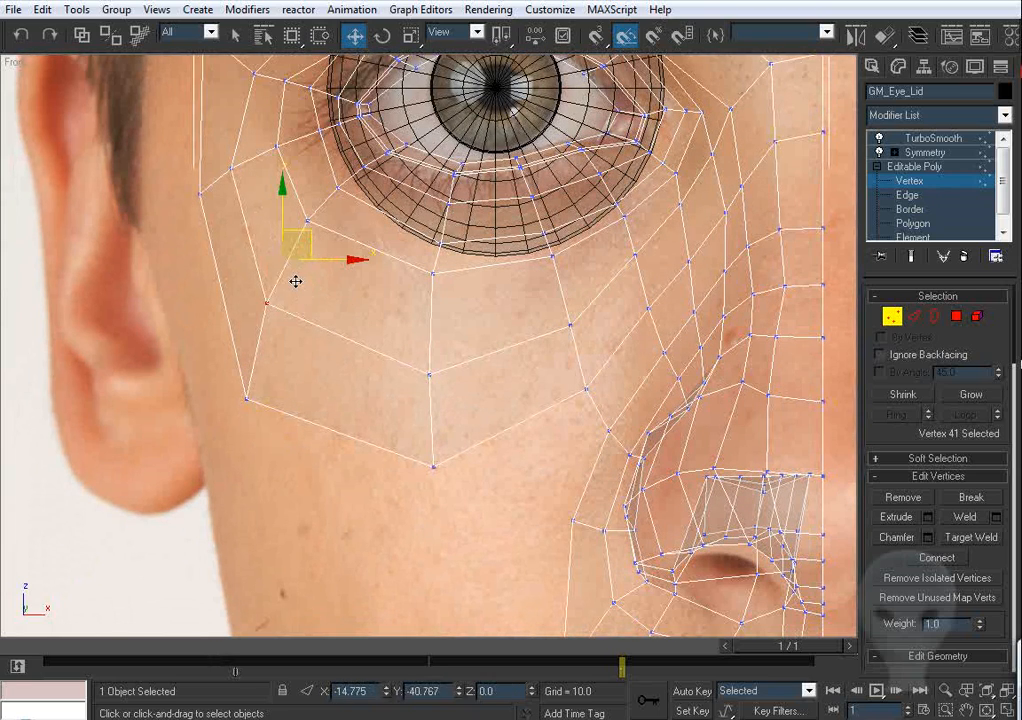
Step: Move two outer border vertices beside the eye slightly outward toward the temple
{"action": "middle_click_drag", "start_coordinate": [281, 285], "coordinate": [349, 387]}
{"action": "left_click", "coordinate": [272, 300]}
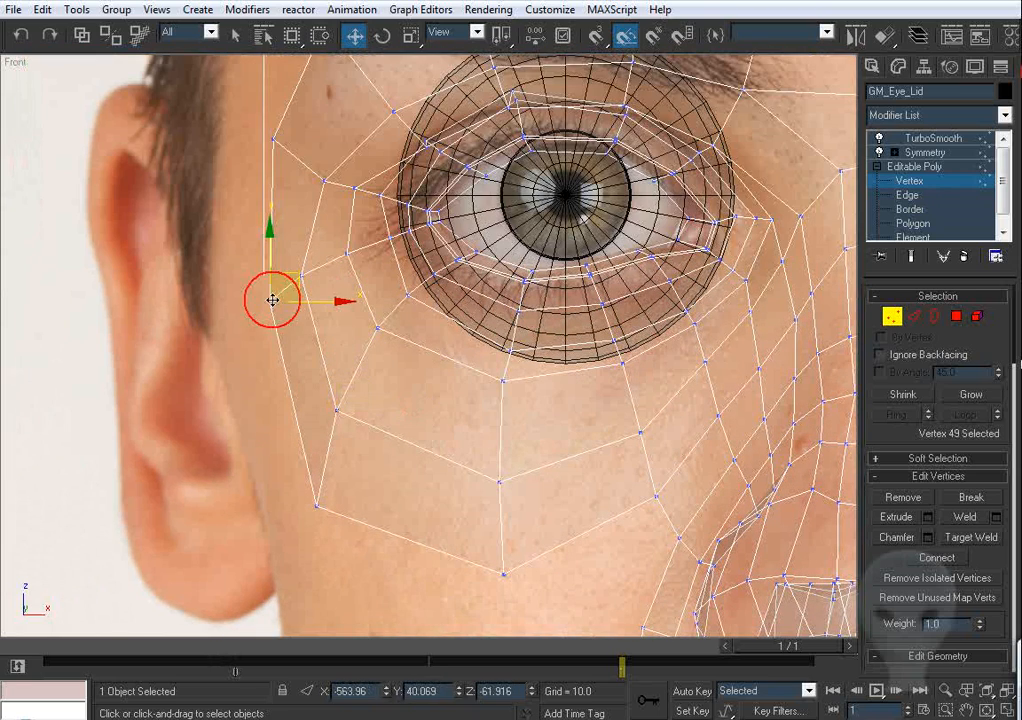
{"action": "middle_click_drag", "start_coordinate": [302, 203], "coordinate": [319, 294]}
{"action": "left_click", "coordinate": [319, 273]}
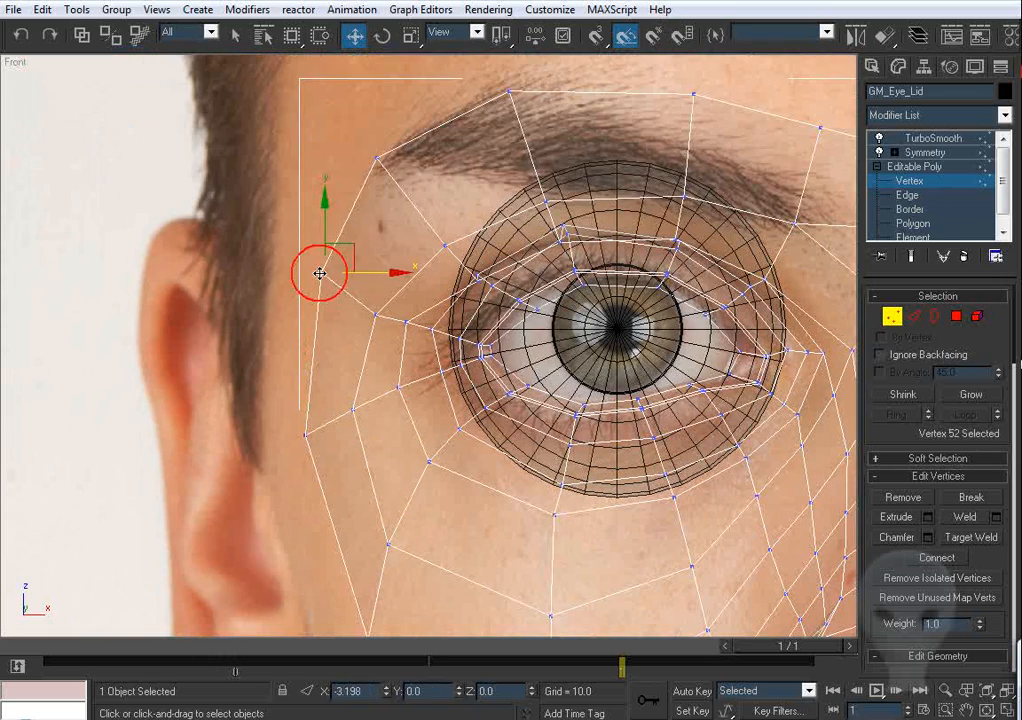
{"action": "left_click_drag", "start_coordinate": [320, 273], "coordinate": [319, 273]}
Step: Lower the cheek vertex under the eye and move the one below the outer eye corner down and outward
{"action": "middle_click_drag", "start_coordinate": [545, 630], "coordinate": [463, 459]}
{"action": "middle_click_drag", "start_coordinate": [401, 349], "coordinate": [457, 300]}
{"action": "left_click", "coordinate": [460, 293]}
{"action": "left_click_drag", "start_coordinate": [449, 271], "coordinate": [452, 305]}
{"action": "left_click", "coordinate": [334, 254]}
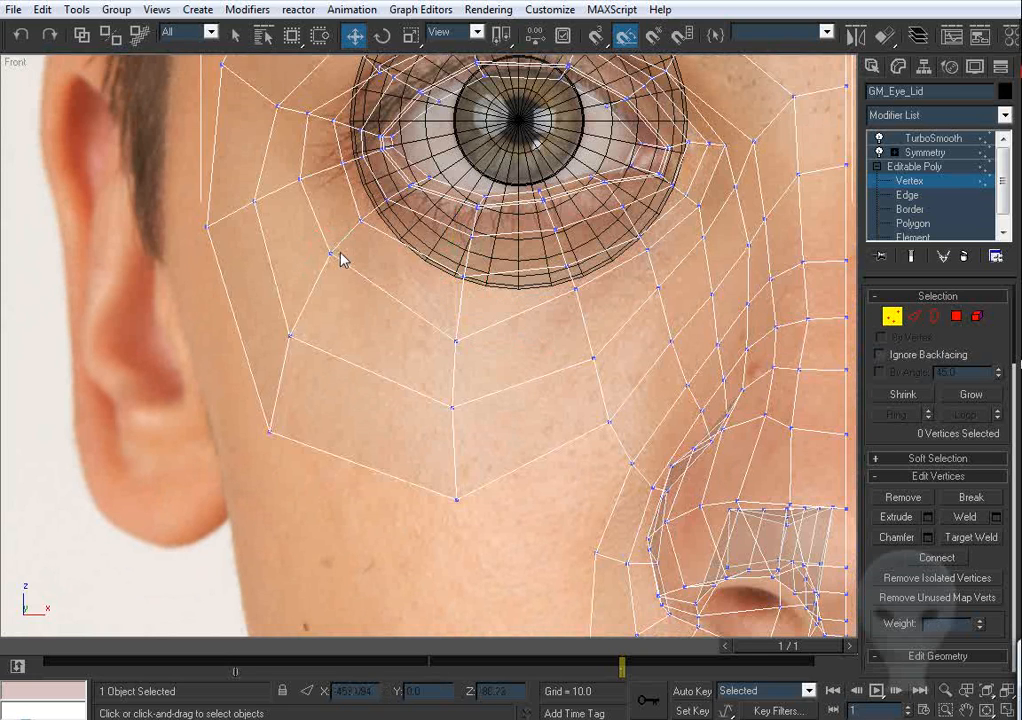
{"action": "left_click", "coordinate": [333, 254]}
{"action": "left_click_drag", "start_coordinate": [365, 242], "coordinate": [356, 266]}
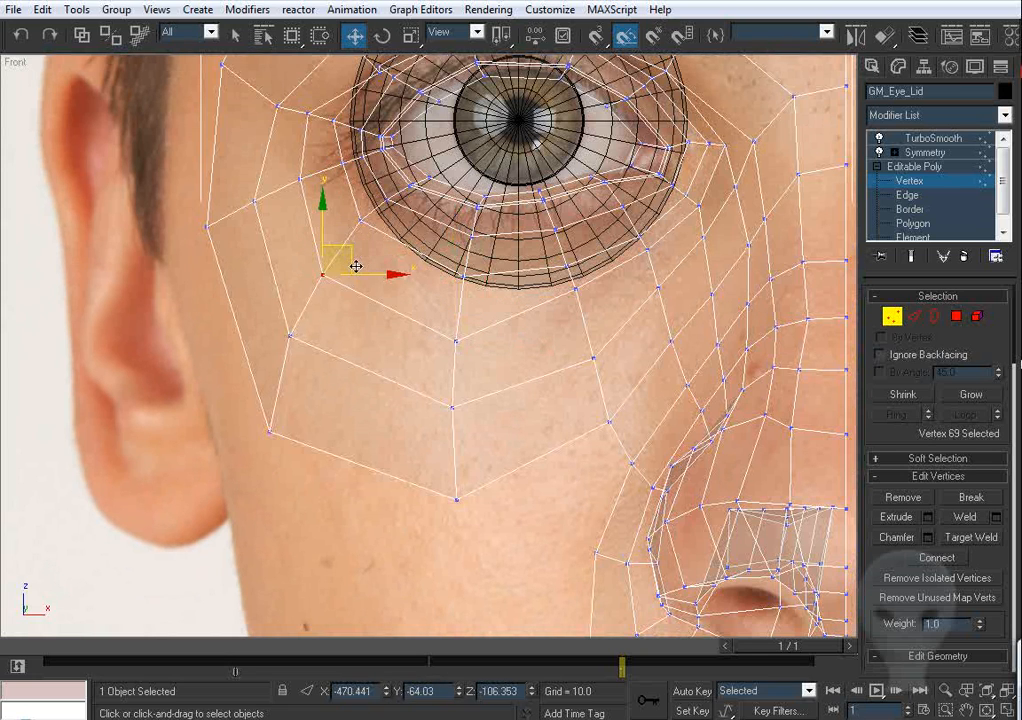
Step: Lower the outer cheek vertex in the second row slightly and raise the inner cheek vertex of the same row
{"action": "left_click", "coordinate": [291, 333]}
{"action": "middle_click_drag", "start_coordinate": [578, 399], "coordinate": [535, 352]}
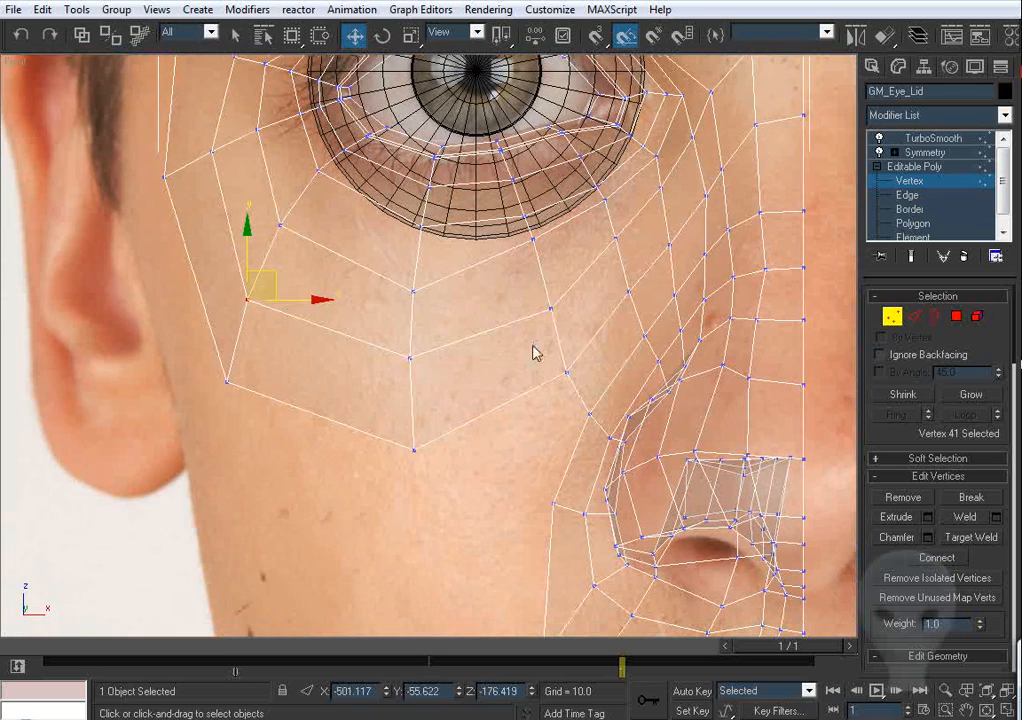
{"action": "left_click", "coordinate": [548, 312]}
{"action": "left_click", "coordinate": [551, 309]}
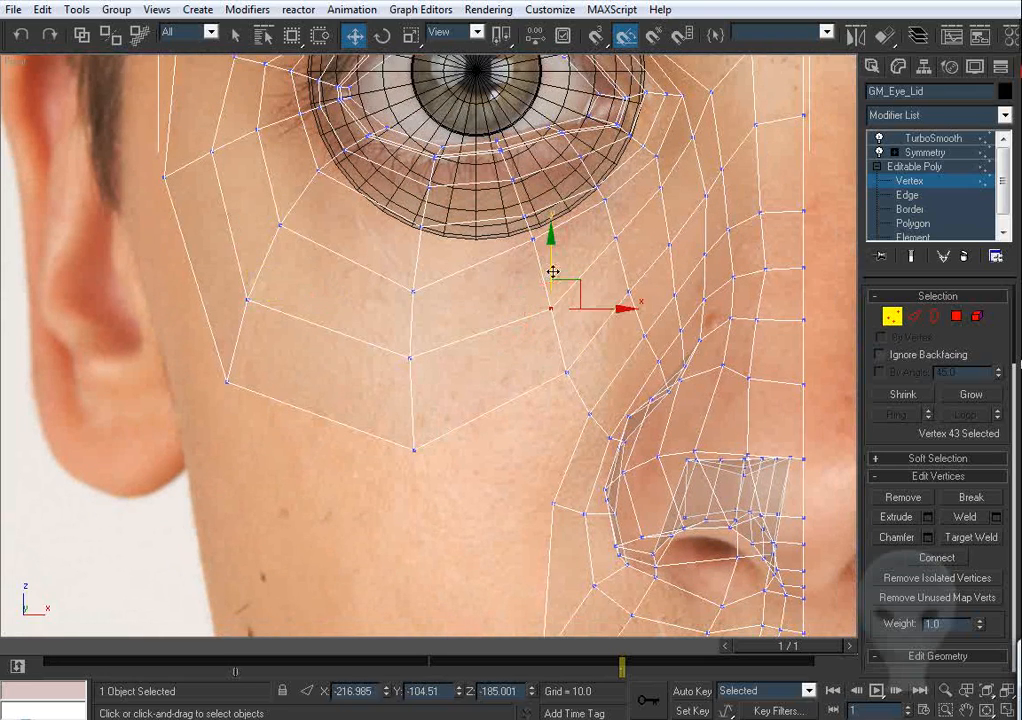
{"action": "left_click_drag", "start_coordinate": [552, 271], "coordinate": [552, 262]}
Step: Move the lowest inner cheek vertex down and outward, and shift the vertex above it slightly outward
{"action": "middle_click_drag", "start_coordinate": [574, 371], "coordinate": [549, 288]}
{"action": "scroll", "coordinate": [430, 383], "scroll_direction": "down", "scroll_amount": 3}
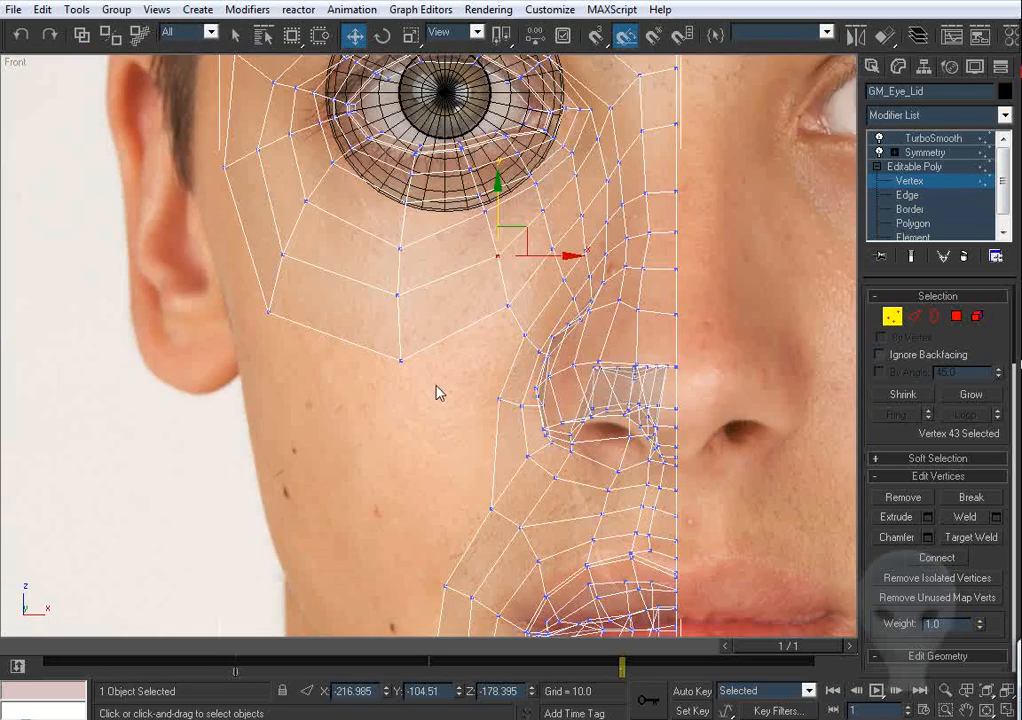
{"action": "scroll", "coordinate": [436, 392], "scroll_direction": "up", "scroll_amount": 2}
{"action": "middle_click_drag", "start_coordinate": [436, 392], "coordinate": [427, 390]}
{"action": "left_click", "coordinate": [494, 299]}
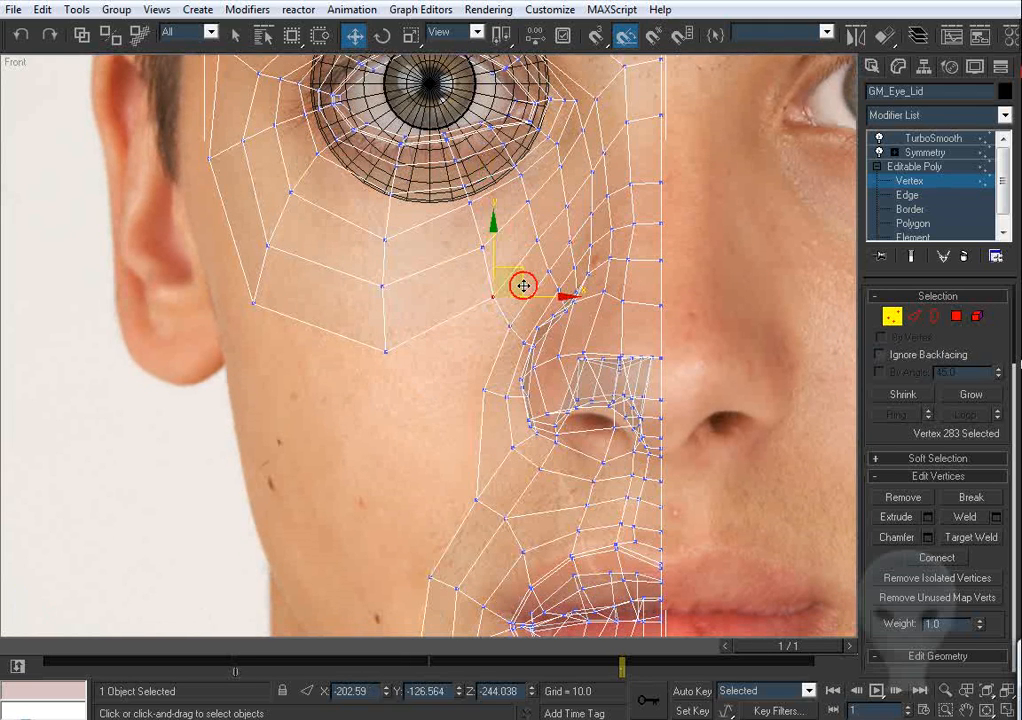
{"action": "left_click_drag", "start_coordinate": [523, 286], "coordinate": [508, 297]}
{"action": "left_click", "coordinate": [420, 295]}
{"action": "left_click_drag", "start_coordinate": [484, 247], "coordinate": [475, 251]}
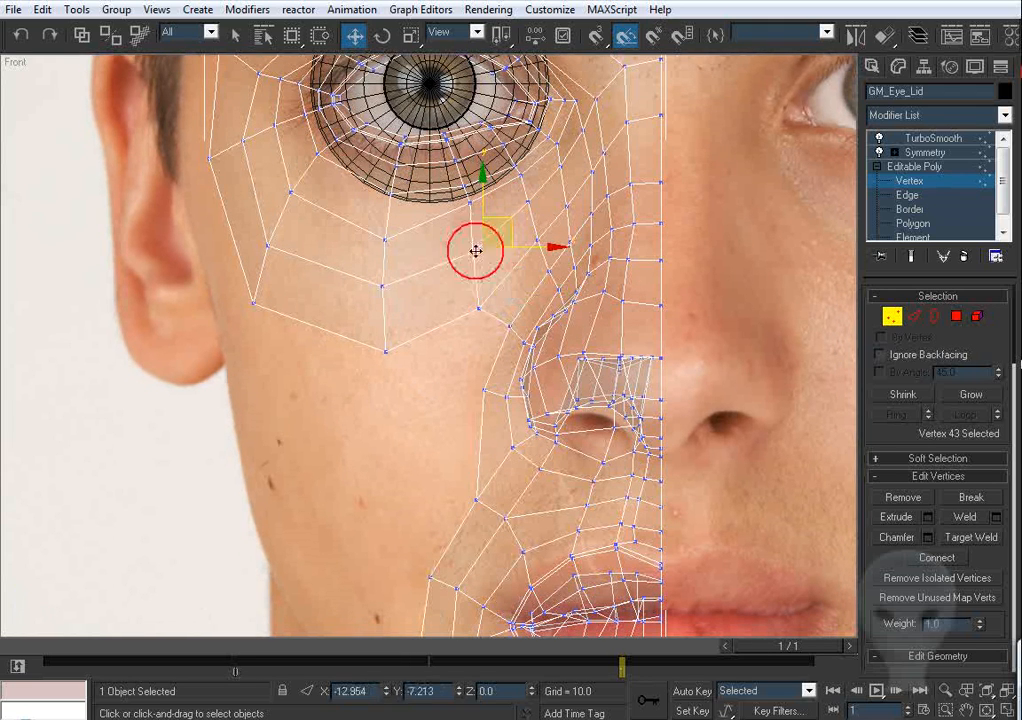
Step: Shift the two upper vertices of the inner cheek column beneath the eyeball outward, away from the nose
{"action": "left_click", "coordinate": [452, 232]}
{"action": "middle_click_drag", "start_coordinate": [452, 230], "coordinate": [463, 276]}
{"action": "left_click", "coordinate": [462, 264]}
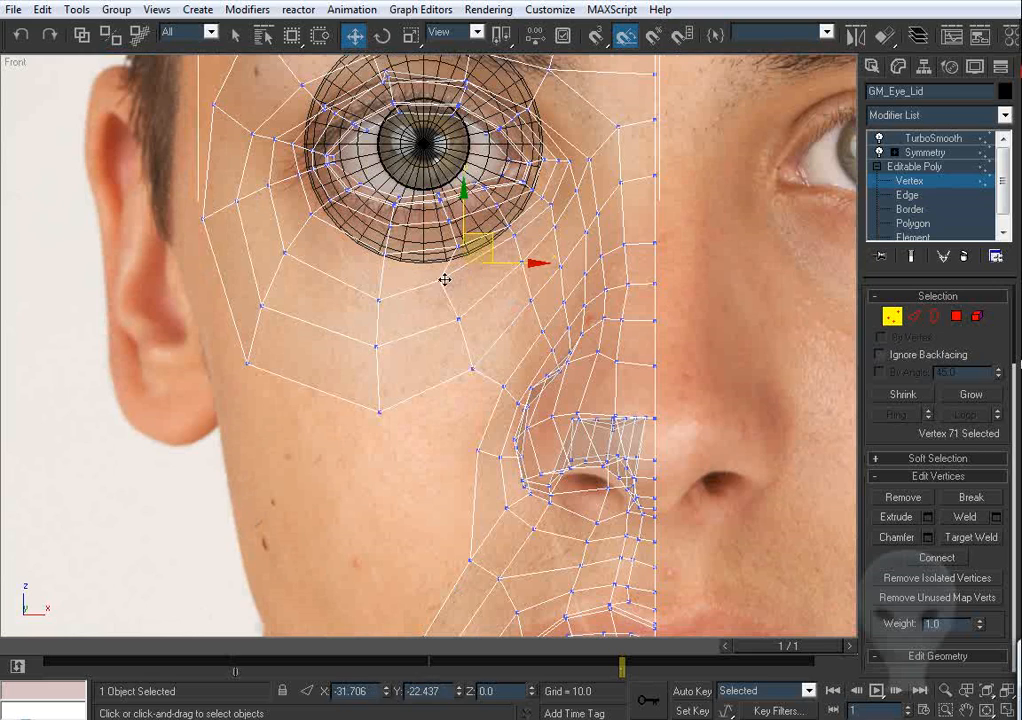
{"action": "left_click", "coordinate": [424, 315]}
{"action": "scroll", "coordinate": [434, 337], "scroll_direction": "up", "scroll_amount": 4}
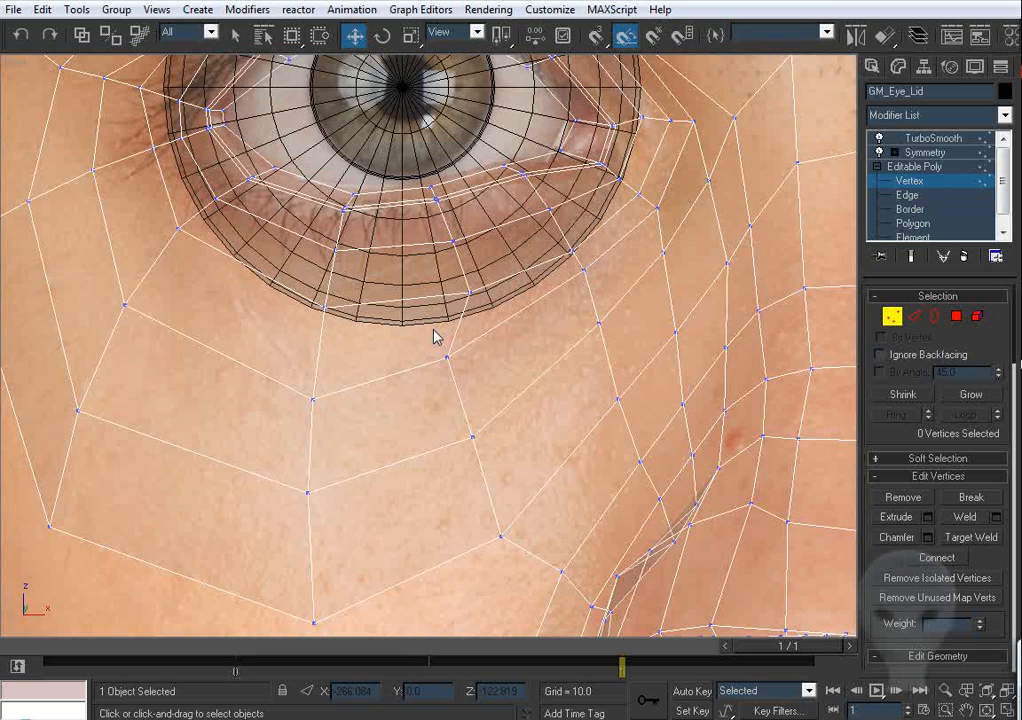
{"action": "left_click", "coordinate": [470, 291]}
{"action": "middle_click_drag", "start_coordinate": [529, 344], "coordinate": [481, 346]}
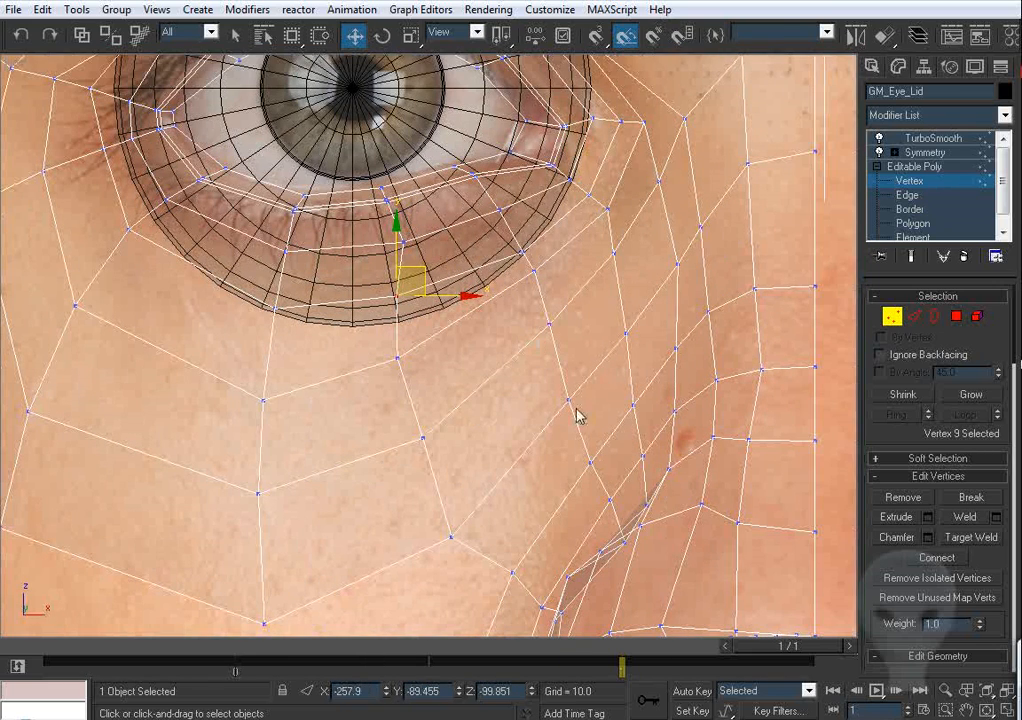
Step: Move three vertices of the column below the inner eye corner slightly down and toward the nose
{"action": "left_click", "coordinate": [569, 402]}
{"action": "left_click", "coordinate": [547, 372]}
{"action": "left_click", "coordinate": [548, 323]}
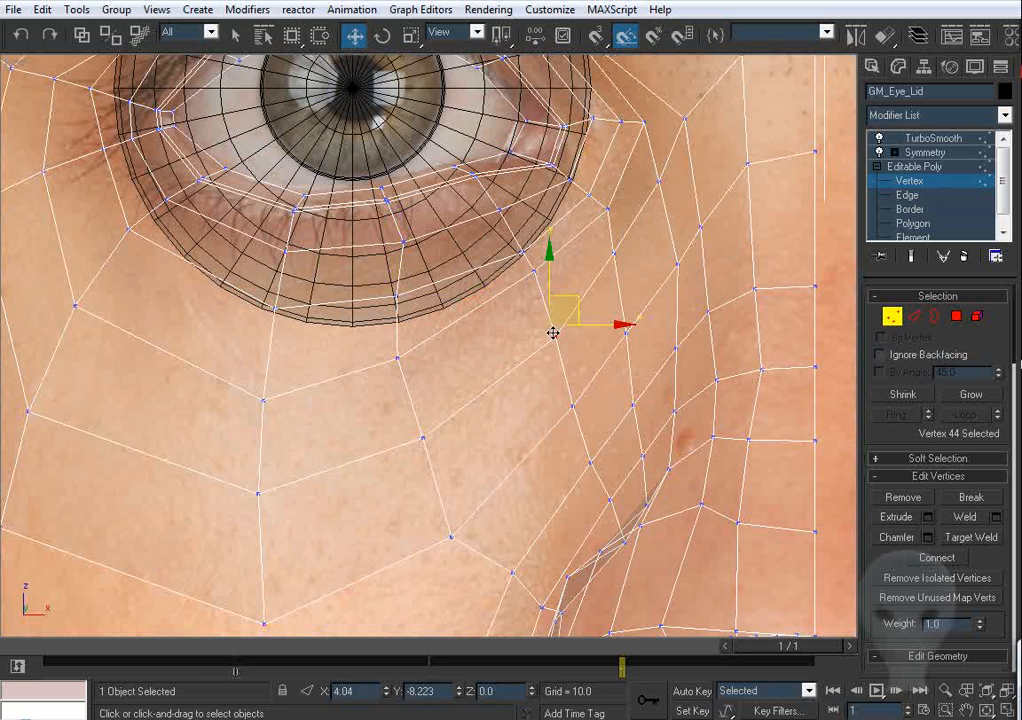
{"action": "left_click", "coordinate": [536, 274]}
{"action": "left_click", "coordinate": [540, 295]}
{"action": "scroll", "coordinate": [513, 290], "scroll_direction": "up", "scroll_amount": 2}
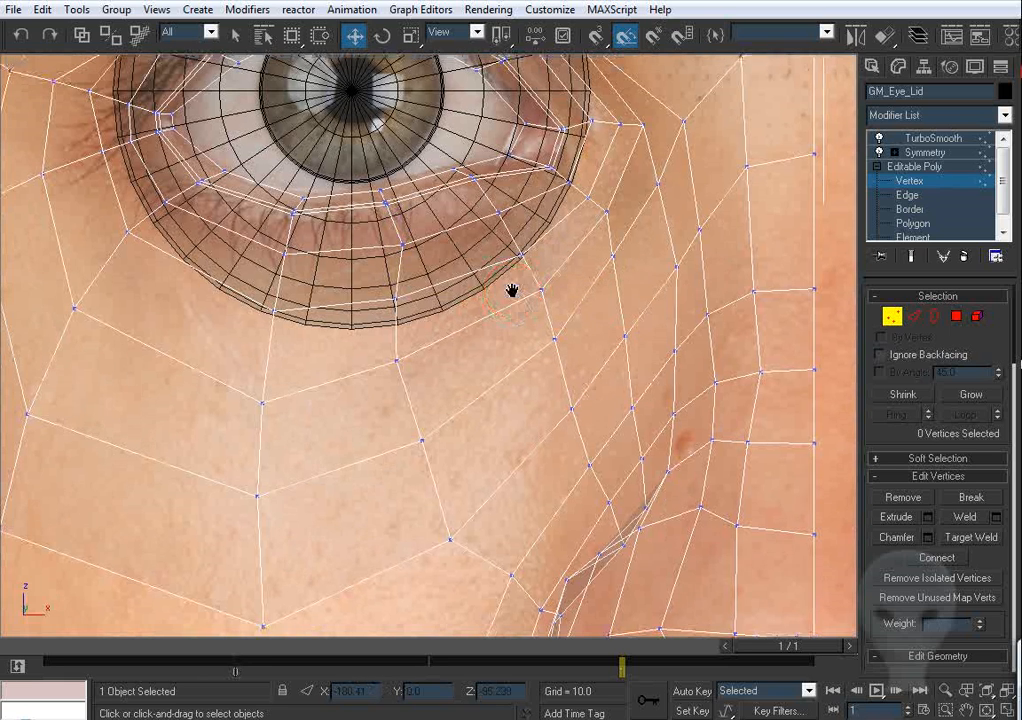
{"action": "left_click", "coordinate": [508, 307]}
Step: Lower the vertices along the eyeball's lower rim and the inner cheek vertices beneath them to even out the rows
{"action": "left_click_drag", "start_coordinate": [390, 328], "coordinate": [399, 412]}
{"action": "middle_click_drag", "start_coordinate": [231, 461], "coordinate": [426, 357]}
{"action": "left_click", "coordinate": [465, 237]}
{"action": "left_click_drag", "start_coordinate": [465, 237], "coordinate": [461, 247]}
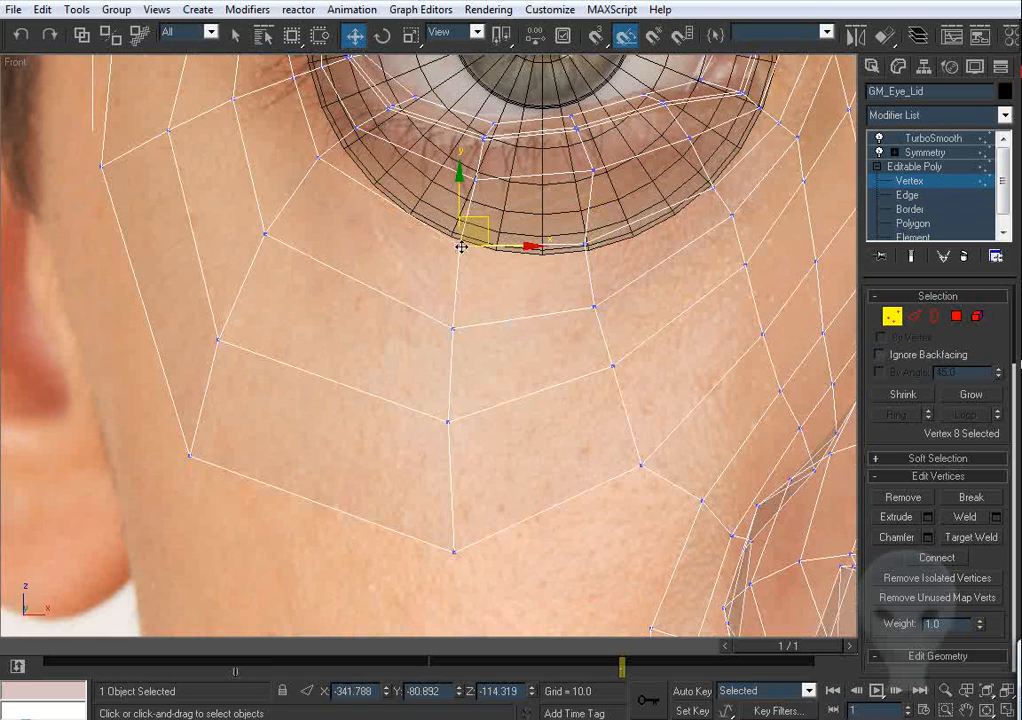
{"action": "middle_click_drag", "start_coordinate": [573, 345], "coordinate": [491, 243]}
{"action": "left_click_drag", "start_coordinate": [527, 248], "coordinate": [534, 257]}
Step: Adjust the lowest outer cheek corner vertex and lower the mid-cheek vertex in the second-lowest row
{"action": "middle_click_drag", "start_coordinate": [388, 311], "coordinate": [495, 278]}
{"action": "scroll", "coordinate": [495, 278], "scroll_direction": "down", "scroll_amount": 2}
{"action": "middle_click_drag", "start_coordinate": [376, 256], "coordinate": [419, 311]}
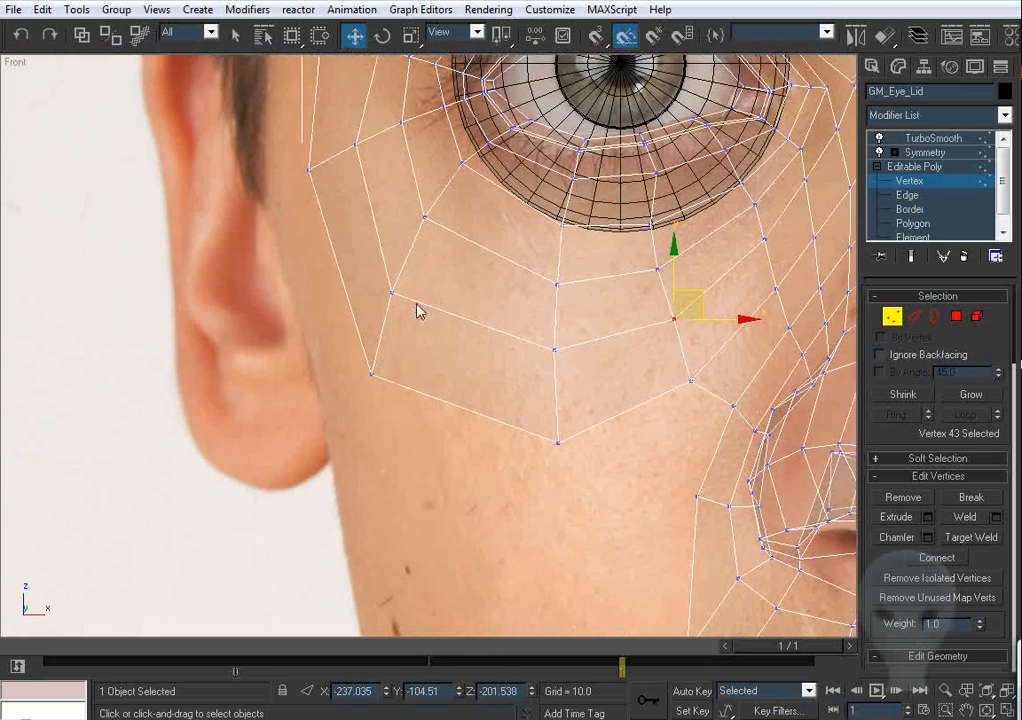
{"action": "left_click", "coordinate": [372, 376]}
{"action": "middle_click_drag", "start_coordinate": [529, 360], "coordinate": [437, 325]}
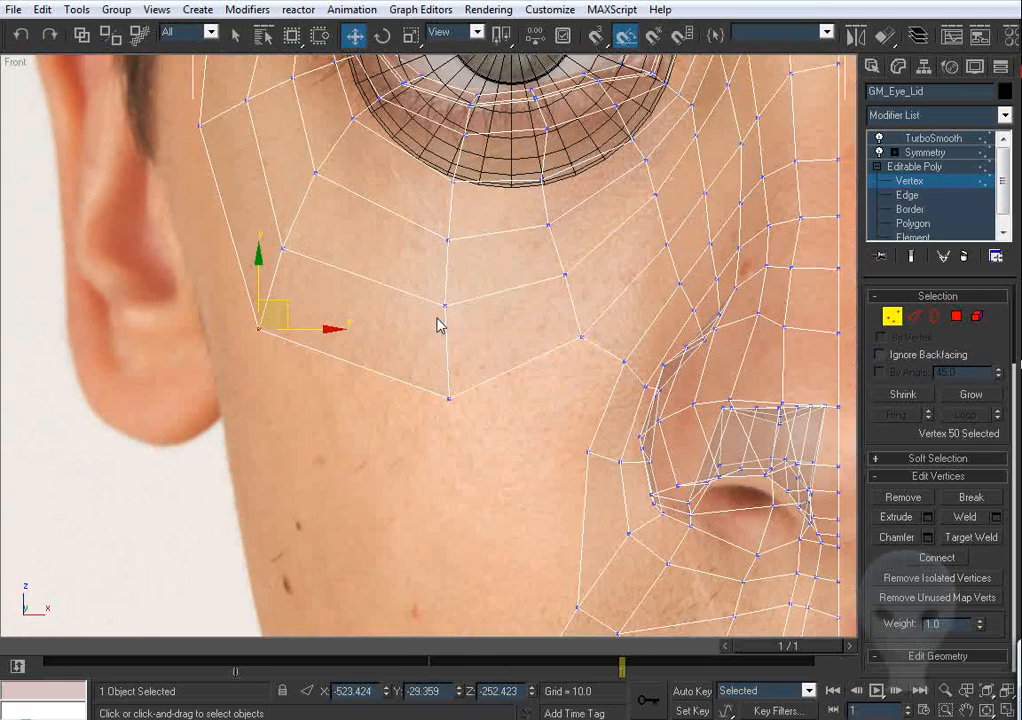
{"action": "left_click_drag", "start_coordinate": [444, 306], "coordinate": [445, 322]}
Step: Nudge the border vertex beside the nostril wing and move the lowest mid-cheek vertex down toward the nose
{"action": "middle_click_drag", "start_coordinate": [581, 340], "coordinate": [461, 330]}
{"action": "scroll", "coordinate": [458, 278], "scroll_direction": "down", "scroll_amount": 2}
{"action": "scroll", "coordinate": [462, 340], "scroll_direction": "up", "scroll_amount": 1}
{"action": "middle_click_drag", "start_coordinate": [477, 411], "coordinate": [447, 315]}
{"action": "scroll", "coordinate": [447, 315], "scroll_direction": "up", "scroll_amount": 3}
{"action": "left_click", "coordinate": [461, 297]}
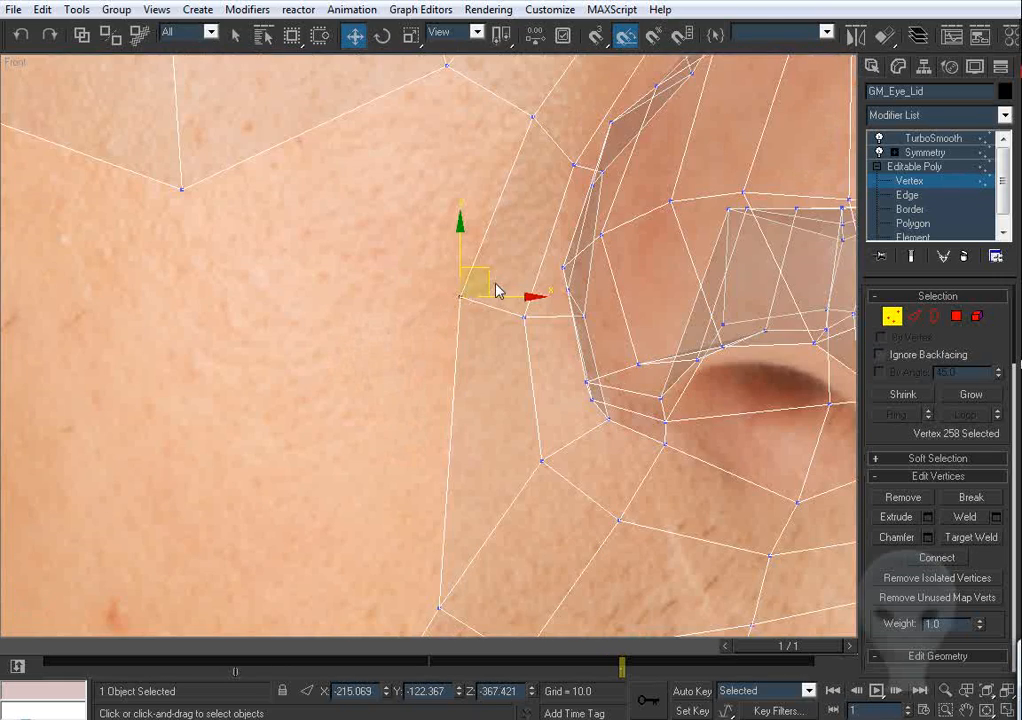
{"action": "left_click_drag", "start_coordinate": [487, 280], "coordinate": [494, 288]}
{"action": "left_click_drag", "start_coordinate": [183, 190], "coordinate": [224, 230]}
Step: Move the inner cheek border vertex toward the nose and adjust the vertex directly above it
{"action": "middle_click_drag", "start_coordinate": [547, 68], "coordinate": [477, 240]}
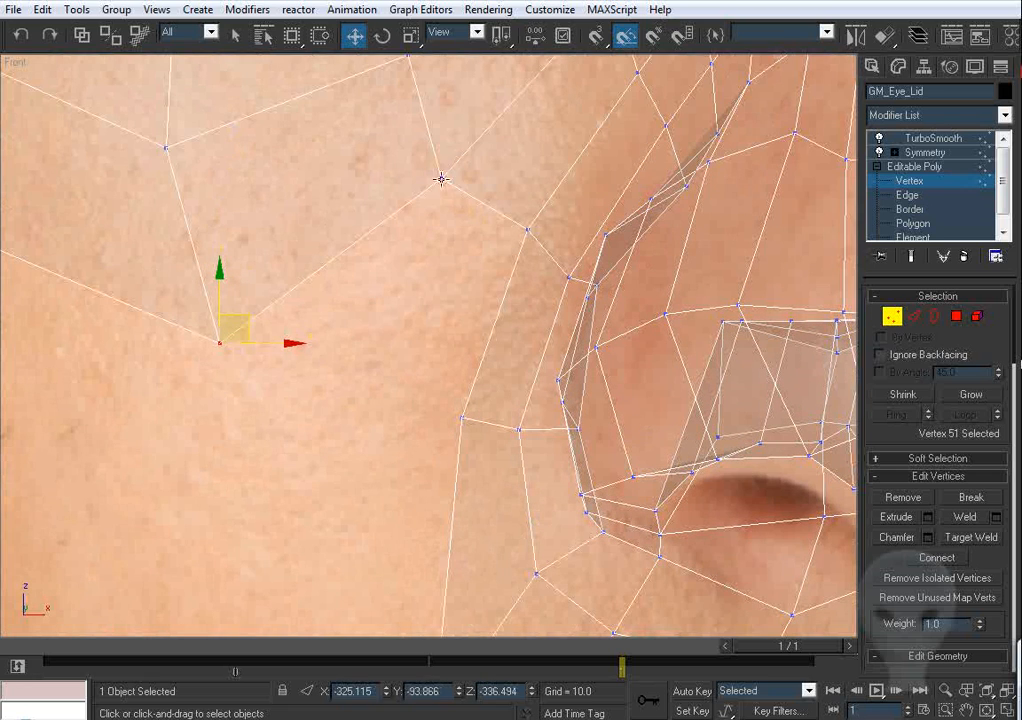
{"action": "left_click_drag", "start_coordinate": [441, 179], "coordinate": [463, 167]}
{"action": "middle_click_drag", "start_coordinate": [360, 135], "coordinate": [434, 199]}
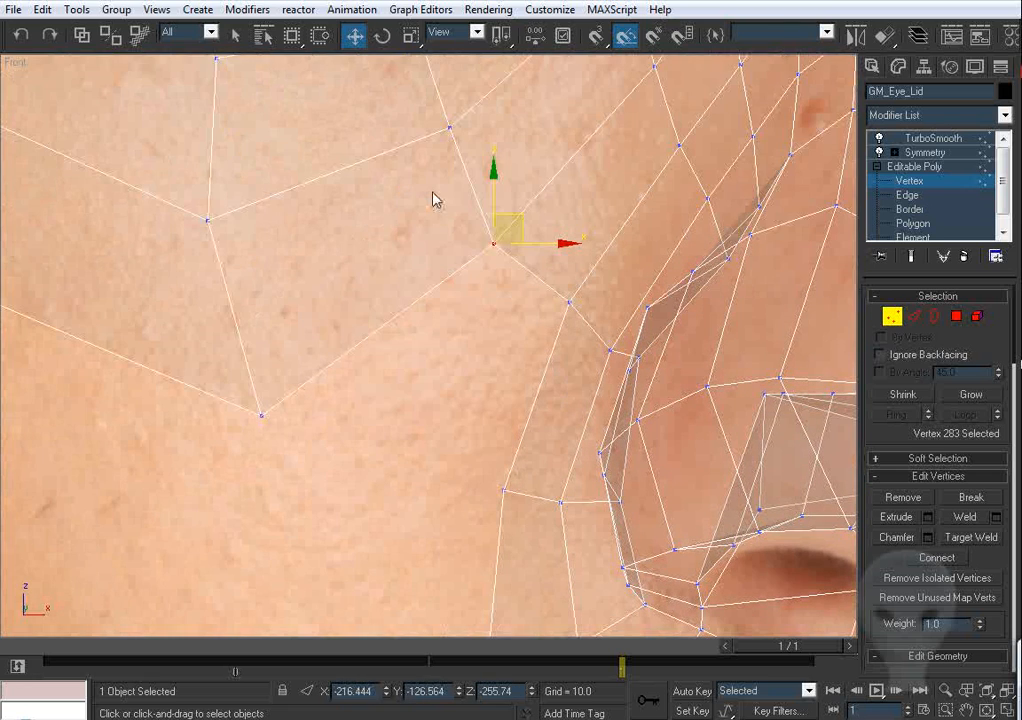
{"action": "left_click", "coordinate": [449, 131]}
Step: Move the lowest mid-cheek border vertex further down and lower the vertex above it to follow
{"action": "scroll", "coordinate": [425, 295], "scroll_direction": "down", "scroll_amount": 3}
{"action": "scroll", "coordinate": [410, 230], "scroll_direction": "up", "scroll_amount": 1}
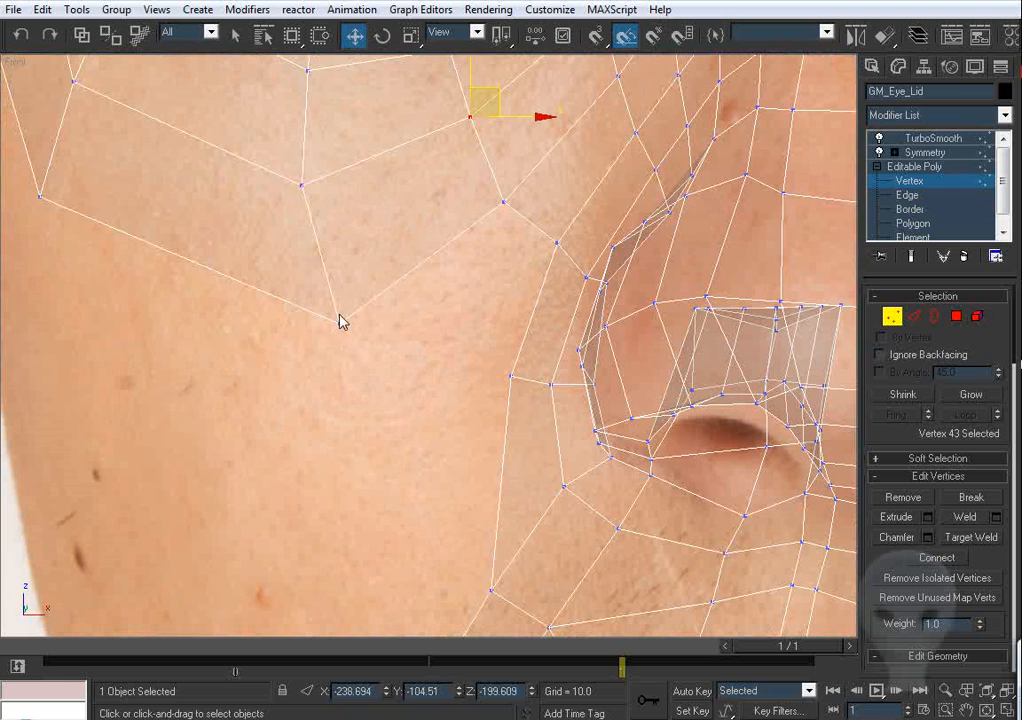
{"action": "mouse_move", "coordinate": [341, 323]}
{"action": "left_mouse_down"}
{"action": "mouse_move", "coordinate": [326, 335]}
{"action": "mouse_move", "coordinate": [333, 345]}
{"action": "left_mouse_up"}
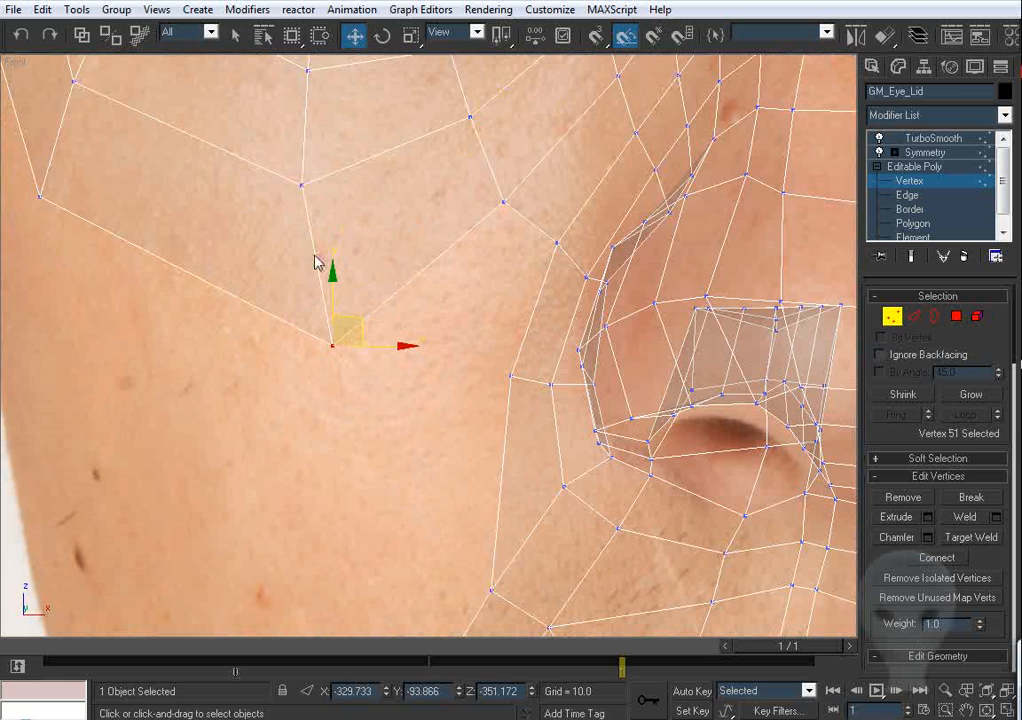
{"action": "left_click", "coordinate": [303, 187]}
Step: Lower the outer cheek corner vertex and the vertex above it to even out the outer column
{"action": "scroll", "coordinate": [424, 340], "scroll_direction": "down", "scroll_amount": 3}
{"action": "middle_click_drag", "start_coordinate": [331, 258], "coordinate": [447, 270]}
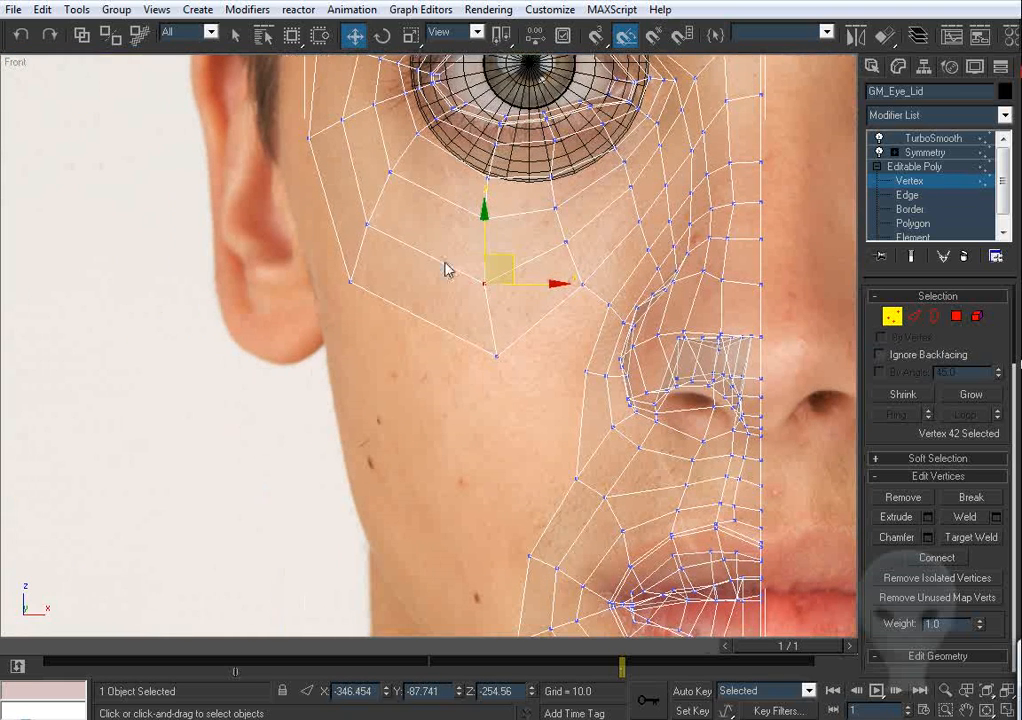
{"action": "left_click_drag", "start_coordinate": [350, 277], "coordinate": [351, 300]}
{"action": "middle_click_drag", "start_coordinate": [393, 222], "coordinate": [386, 241]}
{"action": "left_click", "coordinate": [386, 241]}
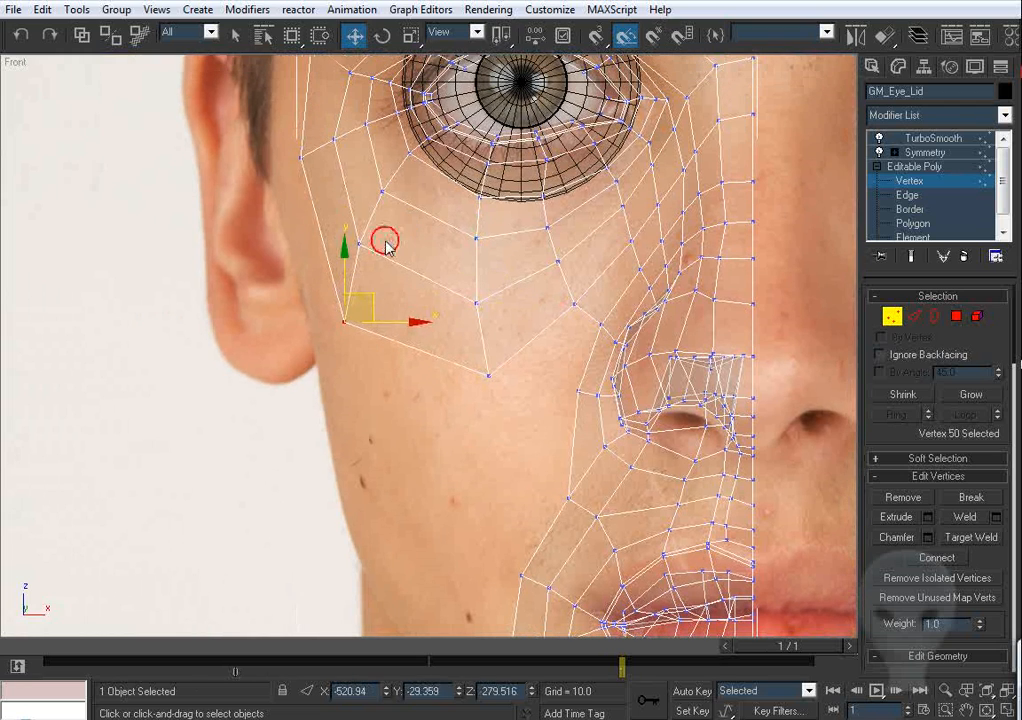
{"action": "left_click_drag", "start_coordinate": [360, 243], "coordinate": [361, 251]}
Step: Examine the smoothed face mesh against the reference photos from the front, the side and in perspective
{"action": "middle_click_drag", "start_coordinate": [554, 299], "coordinate": [491, 253]}
{"action": "scroll", "coordinate": [491, 253], "scroll_direction": "down", "scroll_amount": 2}
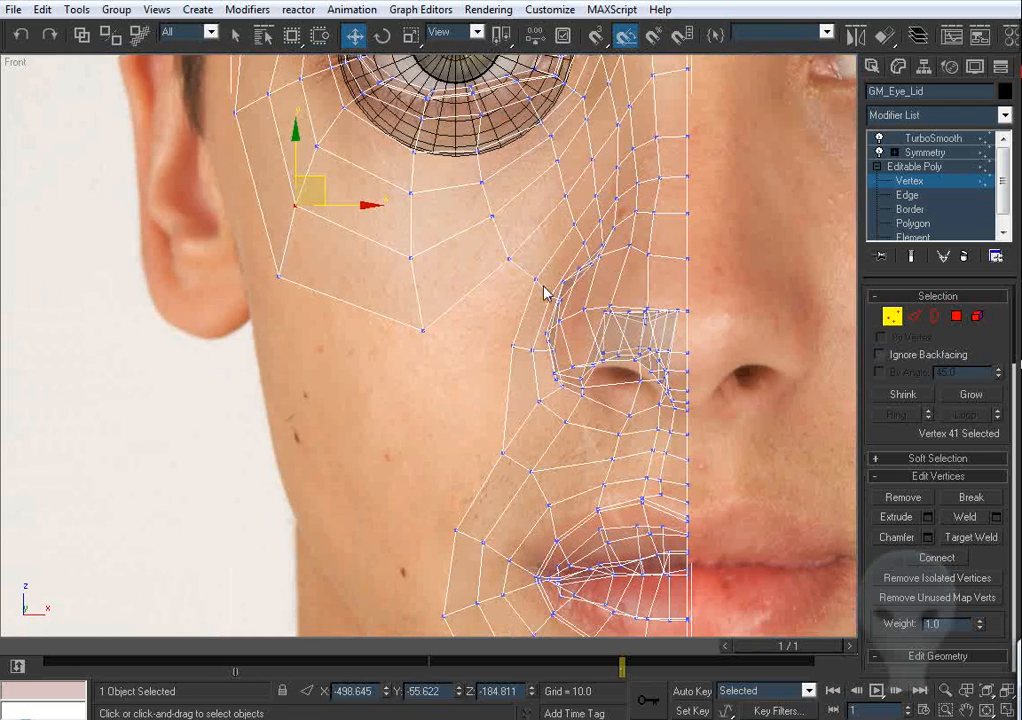
{"action": "key", "text": "z"}
{"action": "left_click", "coordinate": [889, 317]}
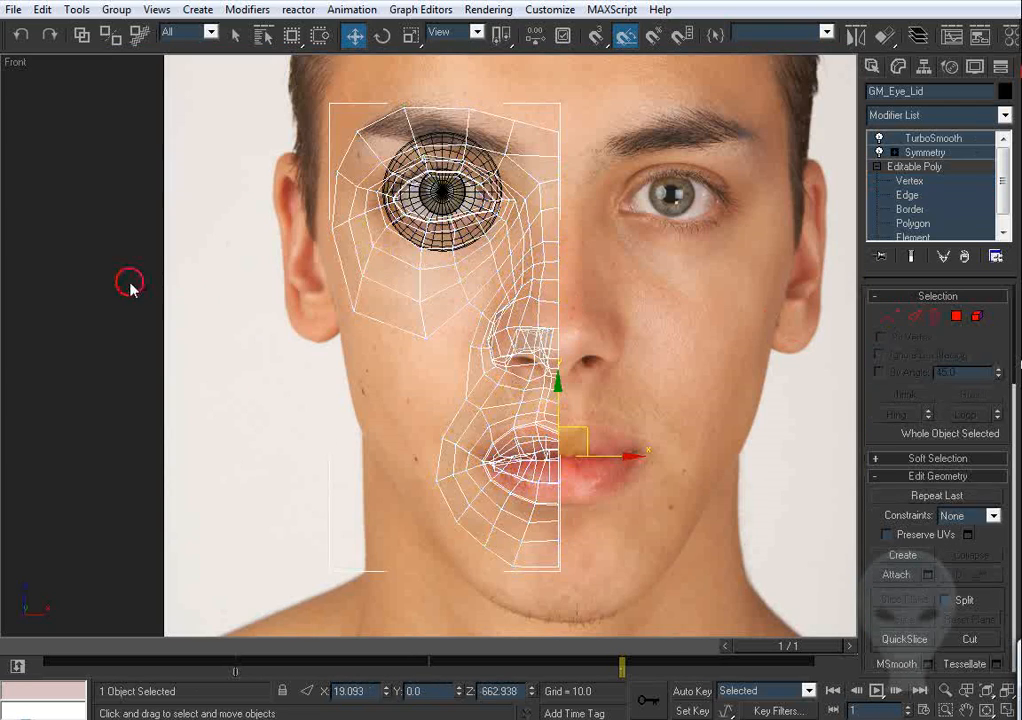
{"action": "left_click", "coordinate": [130, 285]}
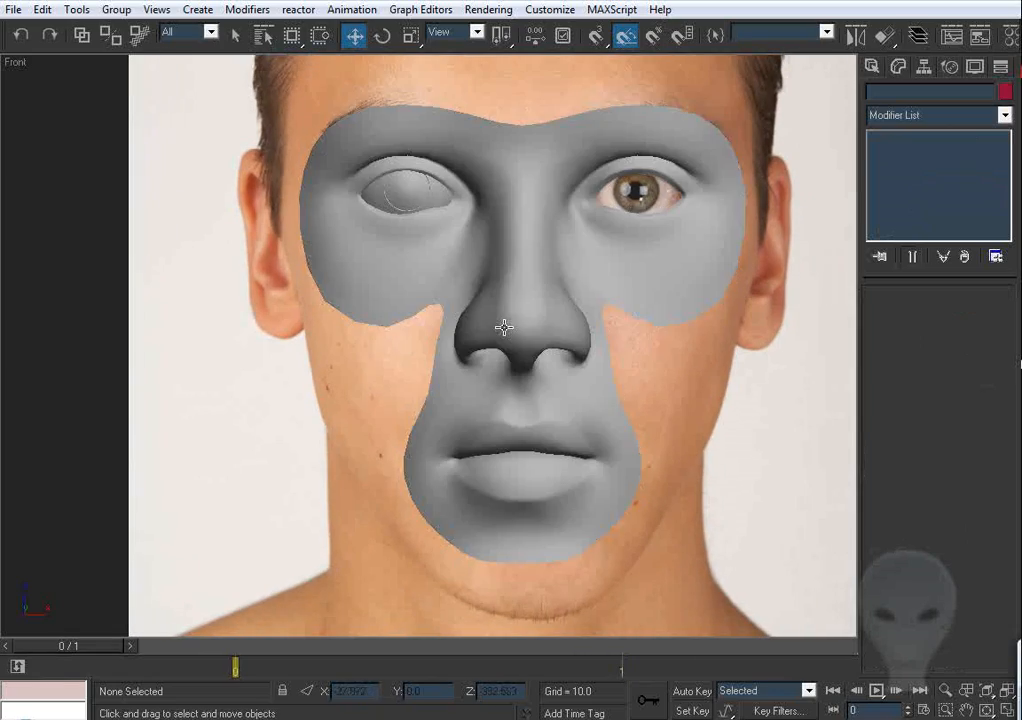
{"action": "middle_click_drag", "start_coordinate": [473, 281], "coordinate": [454, 305]}
{"action": "key", "text": "l"}
{"action": "middle_click_drag", "start_coordinate": [584, 321], "coordinate": [487, 260]}
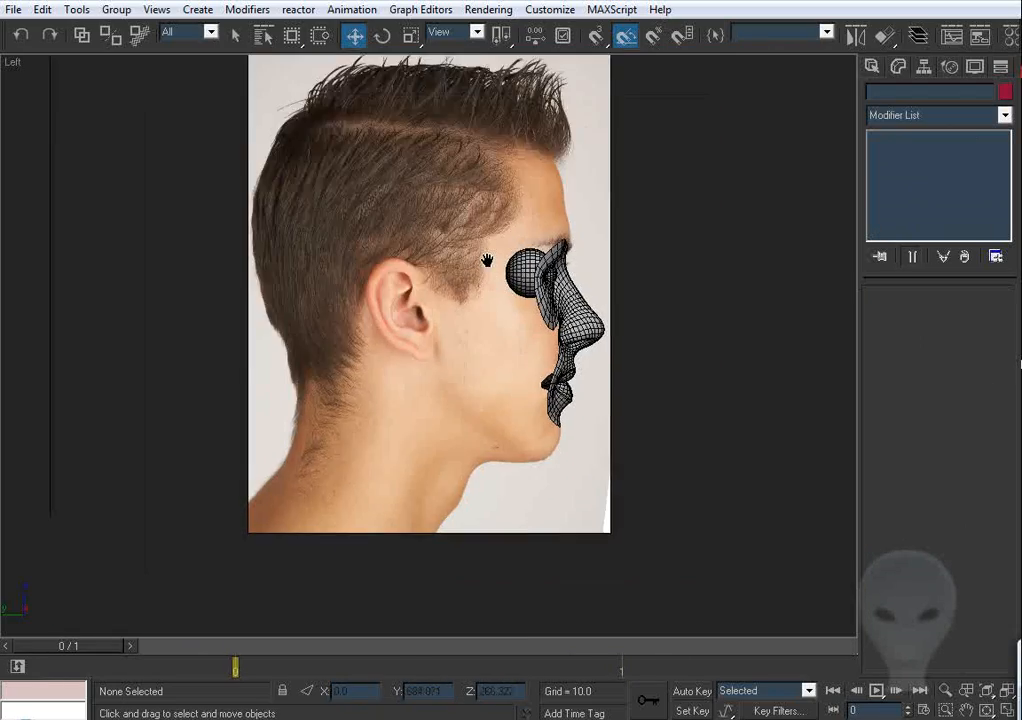
{"action": "scroll", "coordinate": [548, 388], "scroll_direction": "up", "scroll_amount": 5}
{"action": "middle_click_drag", "start_coordinate": [534, 310], "coordinate": [422, 398]}
{"action": "key", "text": "p"}
{"action": "key", "text": "ctrl+r"}
{"action": "mouse_move", "coordinate": [424, 322]}
{"action": "left_mouse_down"}
{"action": "mouse_move", "coordinate": [397, 267]}
{"action": "mouse_move", "coordinate": [356, 262]}
{"action": "mouse_move", "coordinate": [404, 299]}
{"action": "mouse_move", "coordinate": [516, 315]}
{"action": "mouse_move", "coordinate": [383, 303]}
{"action": "mouse_move", "coordinate": [446, 306]}
{"action": "left_mouse_up"}
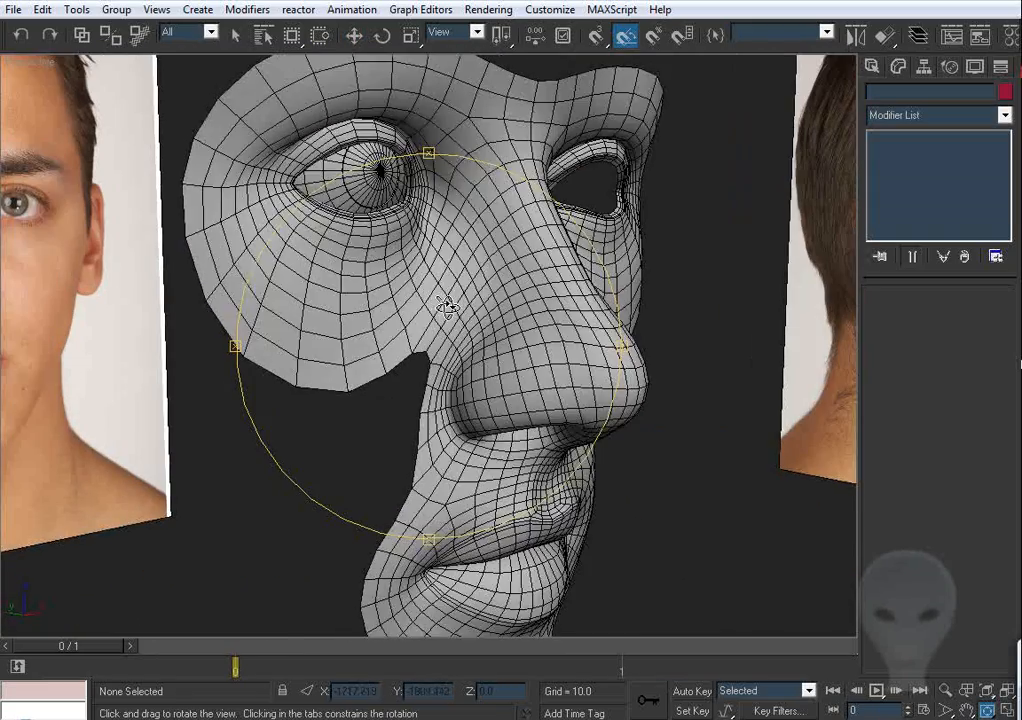
{"action": "key", "text": "F4"}
Step: Extrude the short open edge between the cheek and nose patches down toward the nostril wing as a new polygon
{"action": "right_click", "coordinate": [474, 297]}
{"action": "left_click", "coordinate": [474, 297]}
{"action": "left_click", "coordinate": [905, 196]}
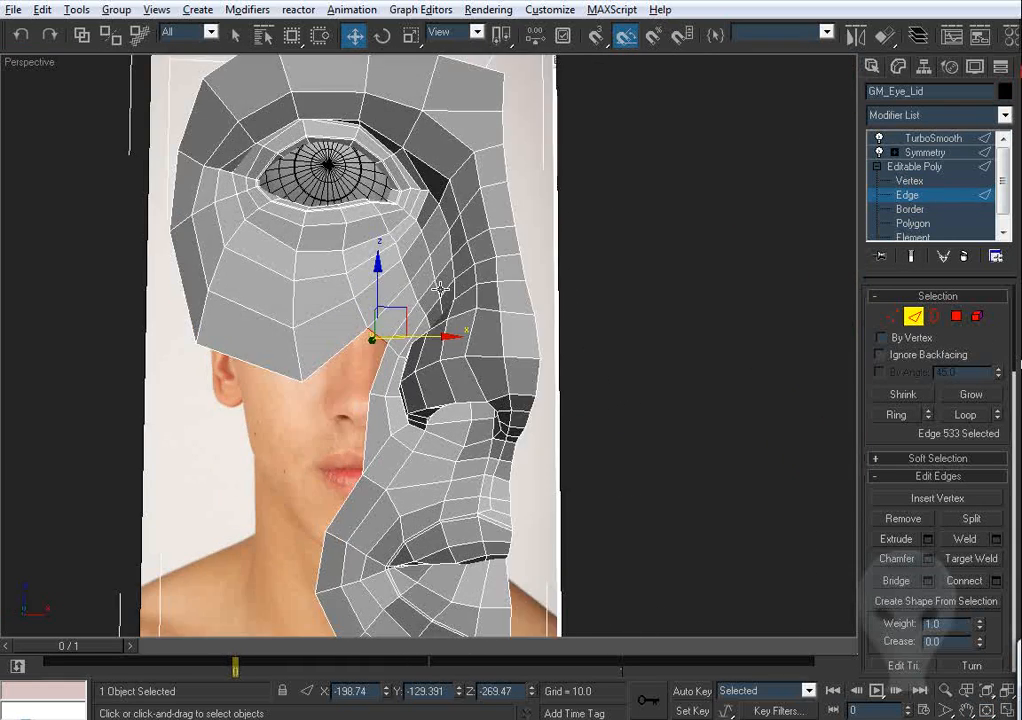
{"action": "key", "text": "z"}
{"action": "scroll", "coordinate": [460, 350], "scroll_direction": "down", "scroll_amount": 10}
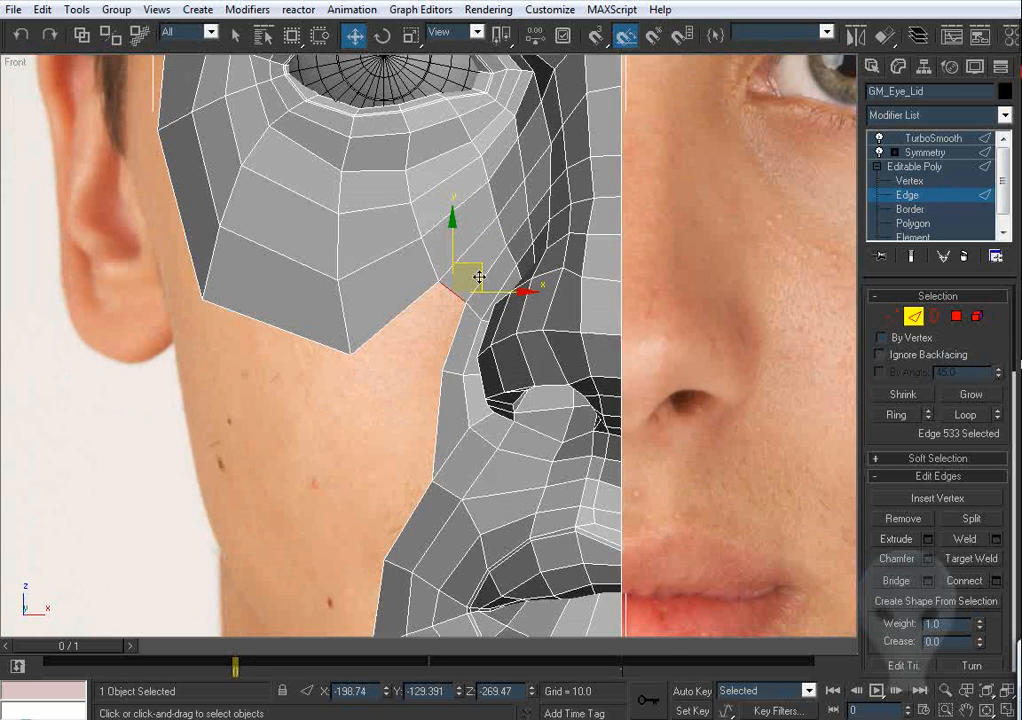
{"action": "left_click_drag", "start_coordinate": [482, 276], "coordinate": [454, 357], "text": "shift"}
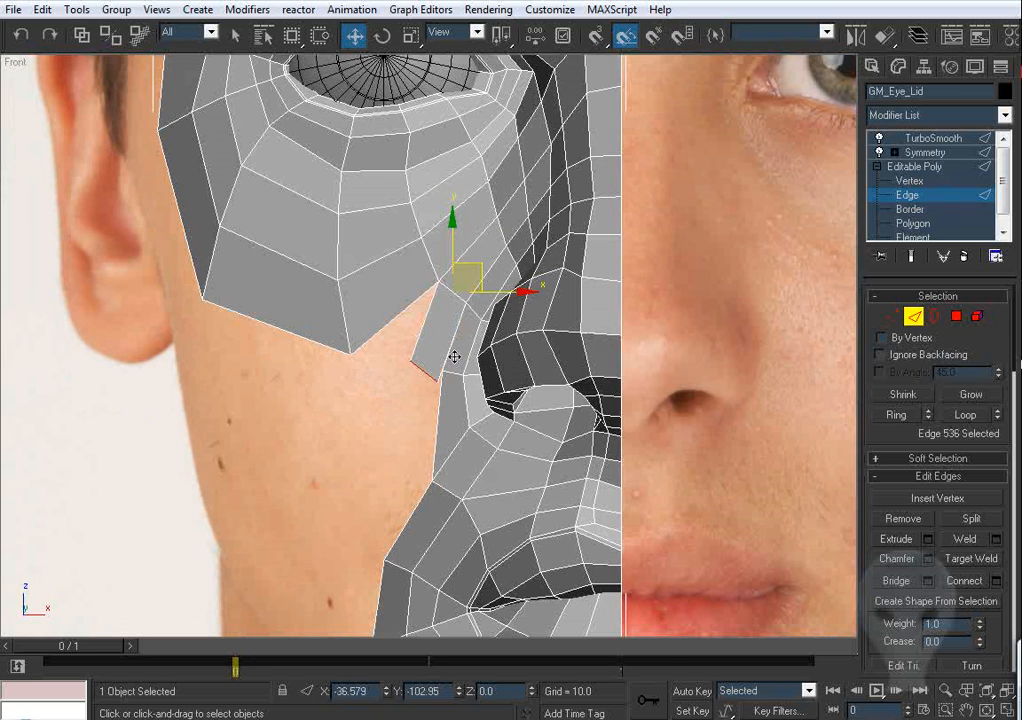
Step: Target-weld the new polygon's lower vertices to the nostril-side border vertex and the lowest mid-cheek vertex
{"action": "left_click", "coordinate": [892, 317]}
{"action": "left_click", "coordinate": [946, 538]}
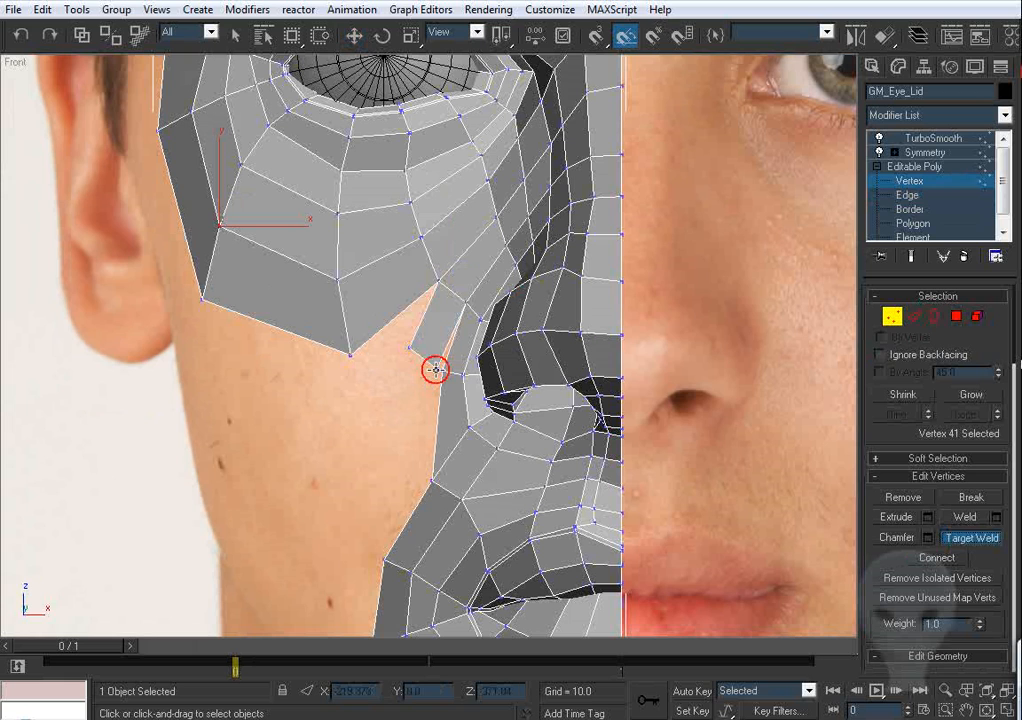
{"action": "left_click", "coordinate": [351, 355]}
{"action": "right_click", "coordinate": [375, 387]}
Step: Lower the welded mid-cheek vertex level with the nostril wing and shift the welded nostril-side vertex outward
{"action": "left_click_drag", "start_coordinate": [327, 371], "coordinate": [327, 371]}
{"action": "middle_click_drag", "start_coordinate": [357, 356], "coordinate": [365, 340]}
{"action": "left_click_drag", "start_coordinate": [385, 324], "coordinate": [392, 343]}
{"action": "left_click", "coordinate": [454, 303]}
{"action": "middle_click_drag", "start_coordinate": [454, 303], "coordinate": [451, 330]}
{"action": "left_click", "coordinate": [447, 382]}
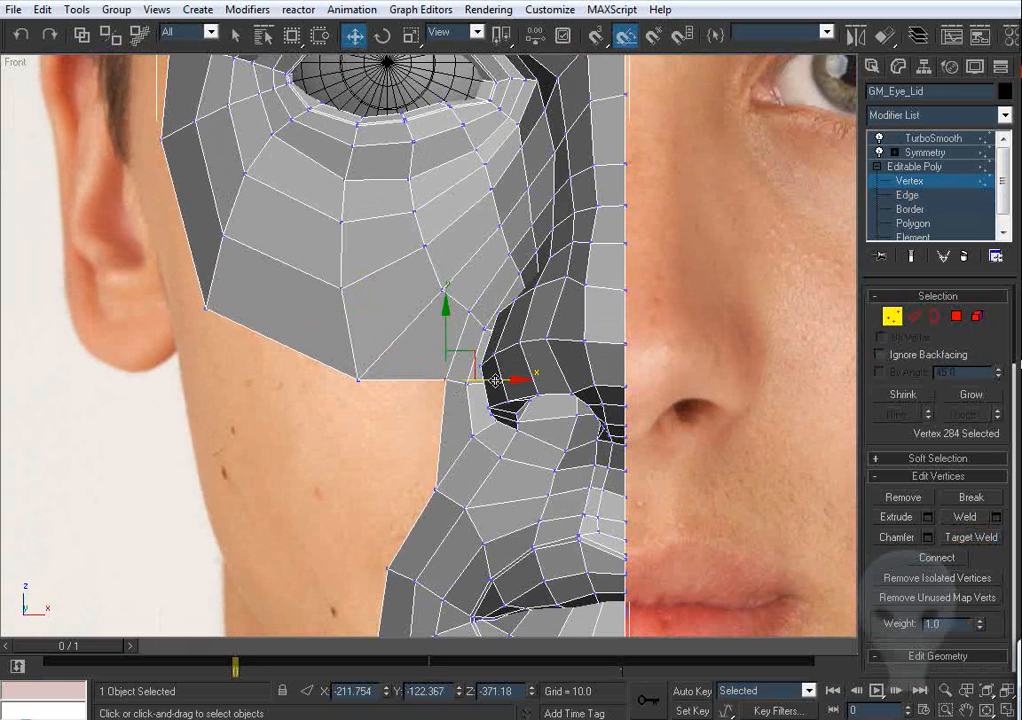
{"action": "left_click_drag", "start_coordinate": [495, 380], "coordinate": [473, 384]}
{"action": "left_click", "coordinate": [462, 368]}
{"action": "left_click", "coordinate": [453, 351]}
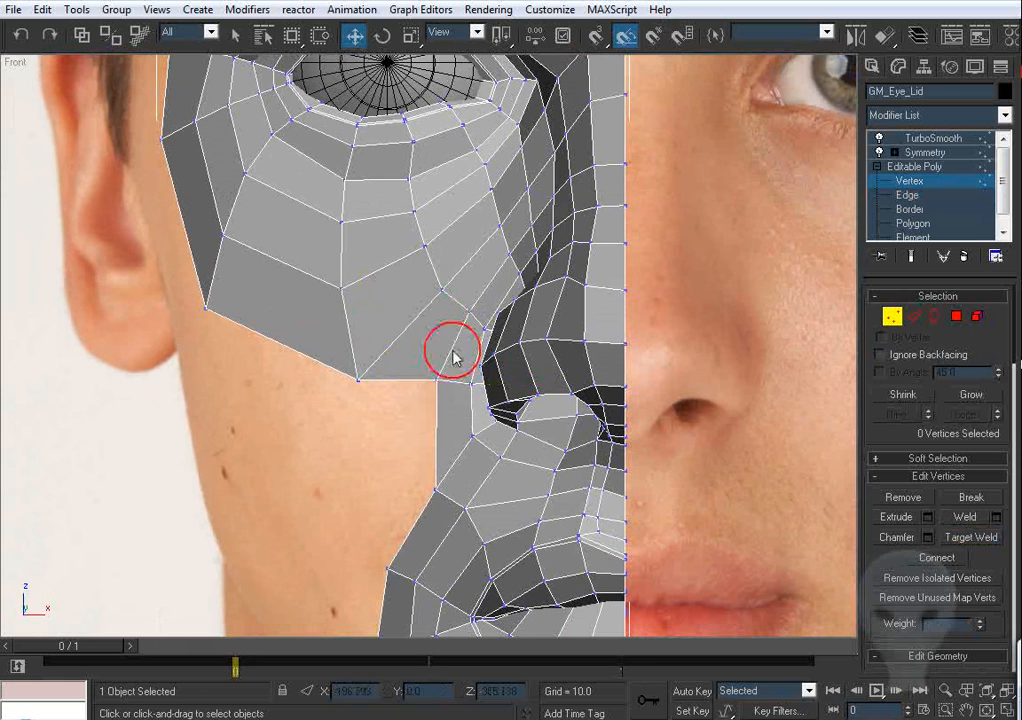
Step: Reposition the two inner cheek vertices above the nostril wing in the front view
{"action": "left_click", "coordinate": [490, 298]}
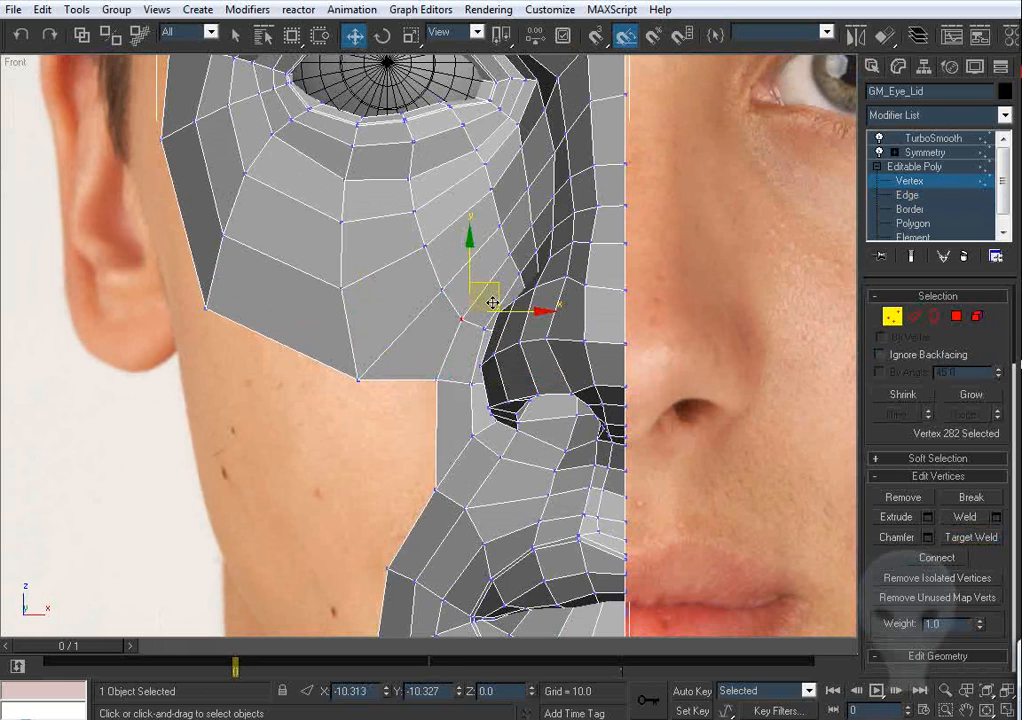
{"action": "left_click", "coordinate": [450, 300]}
{"action": "left_click_drag", "start_coordinate": [492, 302], "coordinate": [441, 292]}
{"action": "middle_click_drag", "start_coordinate": [441, 426], "coordinate": [469, 364]}
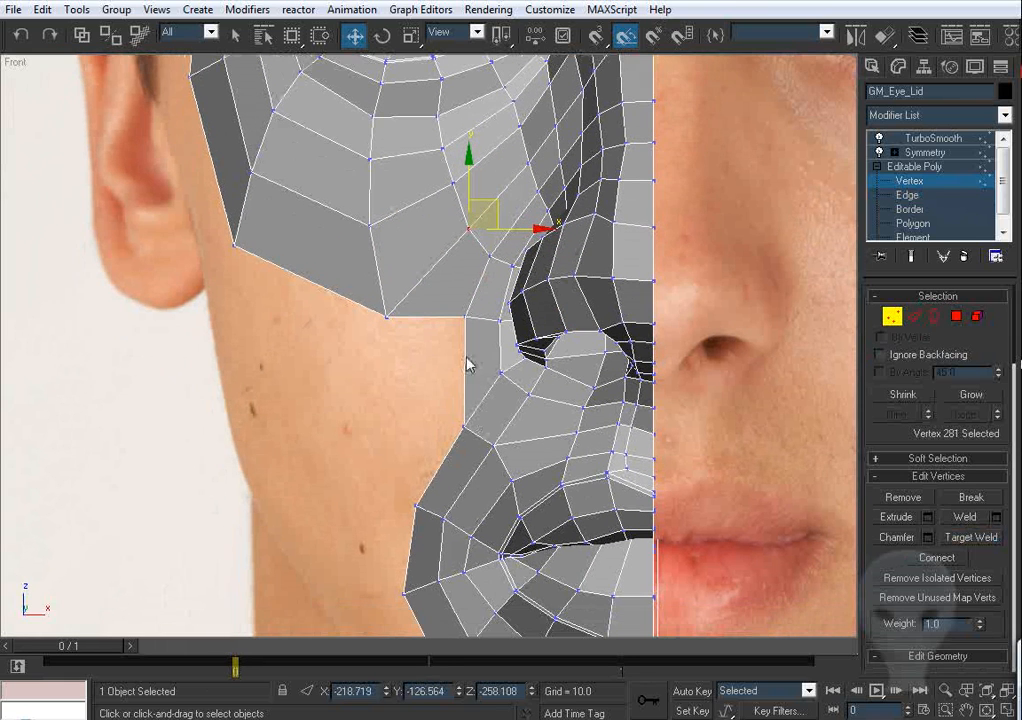
Step: Nudge the mouth patch's upper corner vertex outward and lower the two bottom border vertices of the cheek in the front view
{"action": "left_click", "coordinate": [463, 427]}
{"action": "left_click_drag", "start_coordinate": [497, 411], "coordinate": [493, 413]}
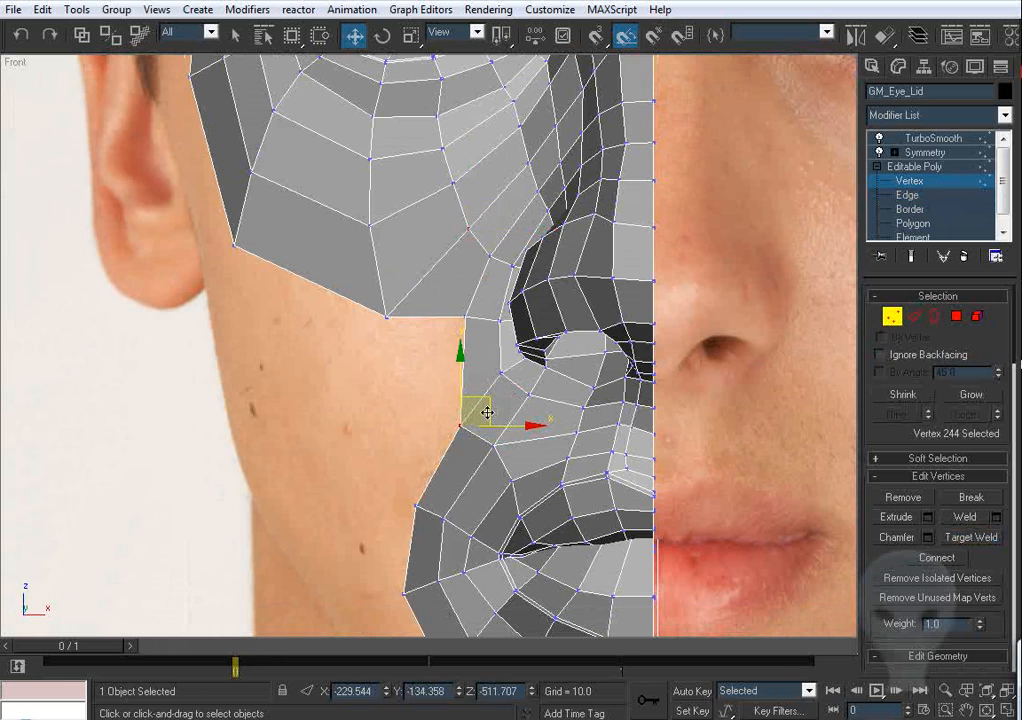
{"action": "left_click", "coordinate": [464, 312]}
{"action": "left_click_drag", "start_coordinate": [466, 313], "coordinate": [467, 318]}
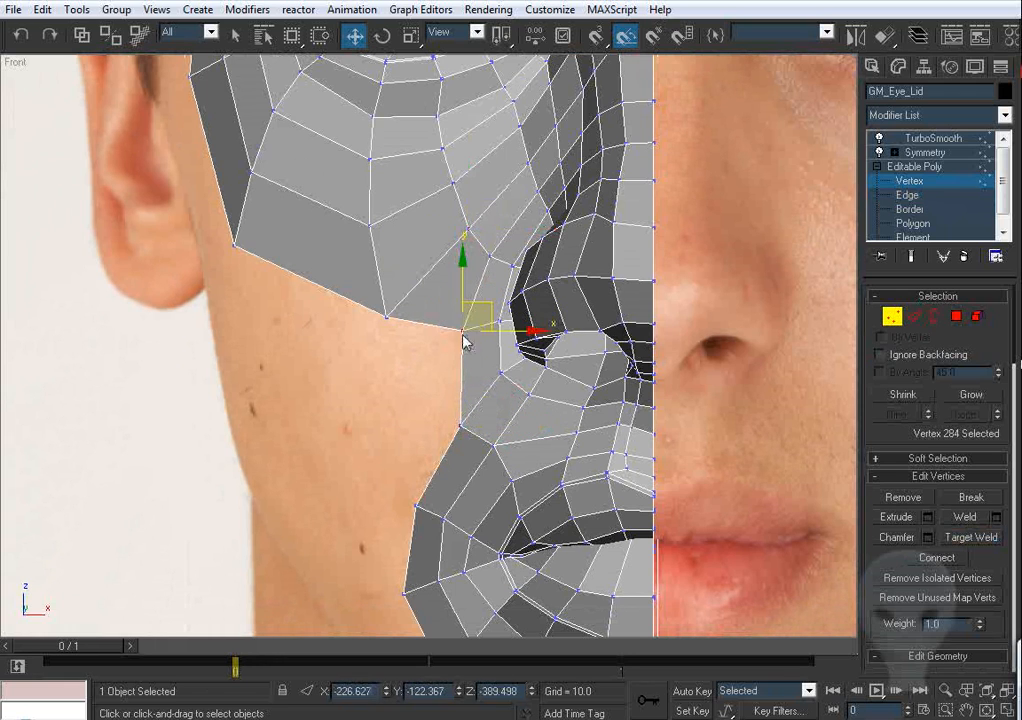
{"action": "left_click", "coordinate": [494, 318]}
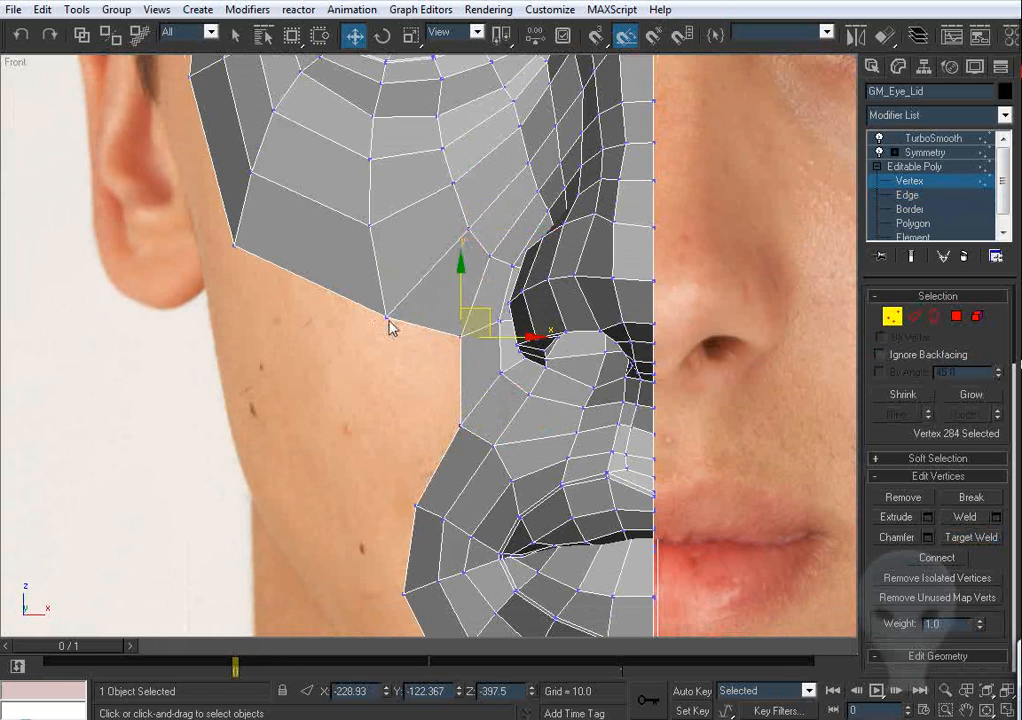
{"action": "left_click_drag", "start_coordinate": [388, 321], "coordinate": [384, 326]}
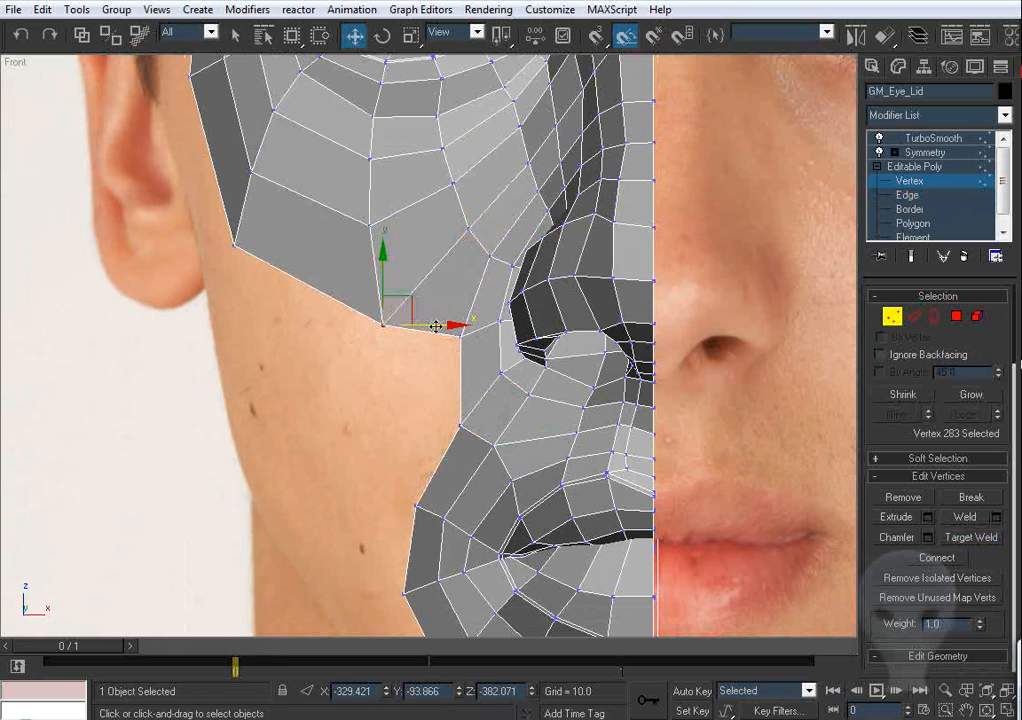
Step: Raise the mouth patch's upper corner vertex and nudge the lowest mid-cheek border vertex up and outward
{"action": "middle_click_drag", "start_coordinate": [464, 372], "coordinate": [476, 401]}
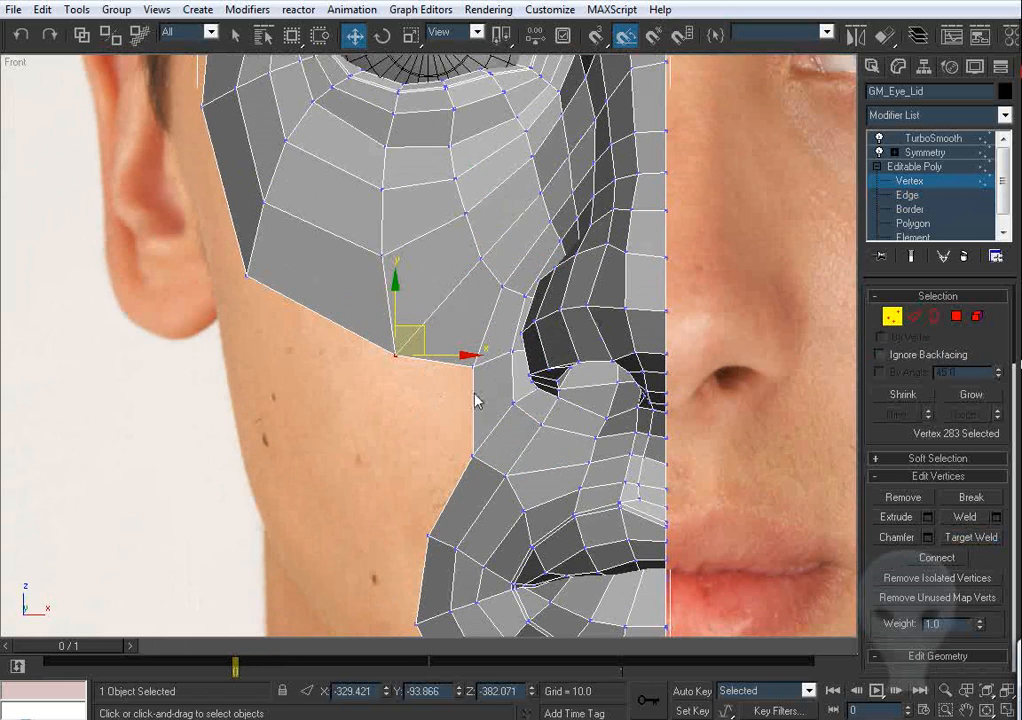
{"action": "left_click", "coordinate": [469, 464]}
{"action": "left_click_drag", "start_coordinate": [488, 444], "coordinate": [494, 410]}
{"action": "left_click", "coordinate": [394, 438]}
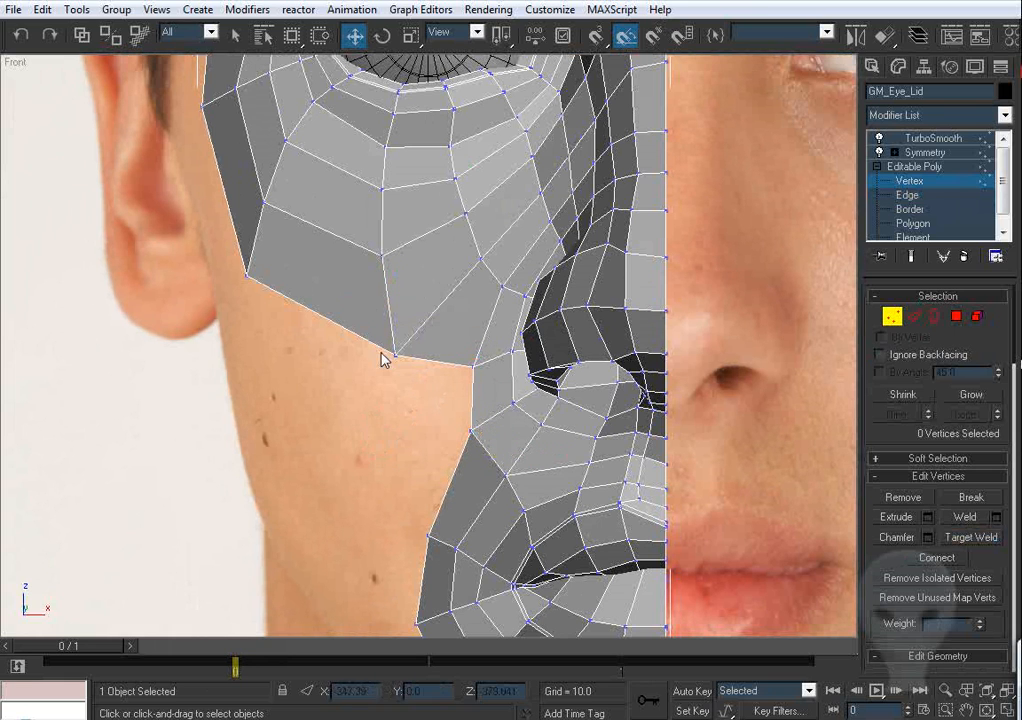
{"action": "left_click_drag", "start_coordinate": [394, 354], "coordinate": [389, 344]}
Step: Lower the two mid-cheek vertices beneath the eye slightly to even out the polygon rows
{"action": "middle_click_drag", "start_coordinate": [344, 306], "coordinate": [342, 414]}
{"action": "left_click", "coordinate": [475, 351]}
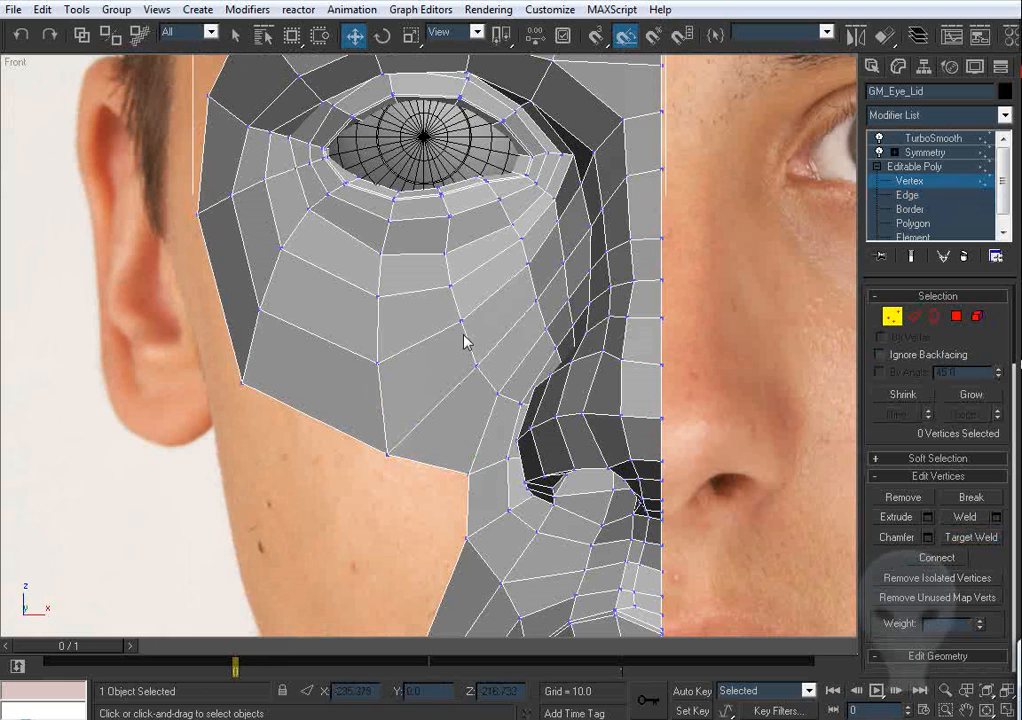
{"action": "left_click_drag", "start_coordinate": [458, 322], "coordinate": [463, 332]}
{"action": "left_click_drag", "start_coordinate": [376, 362], "coordinate": [380, 367]}
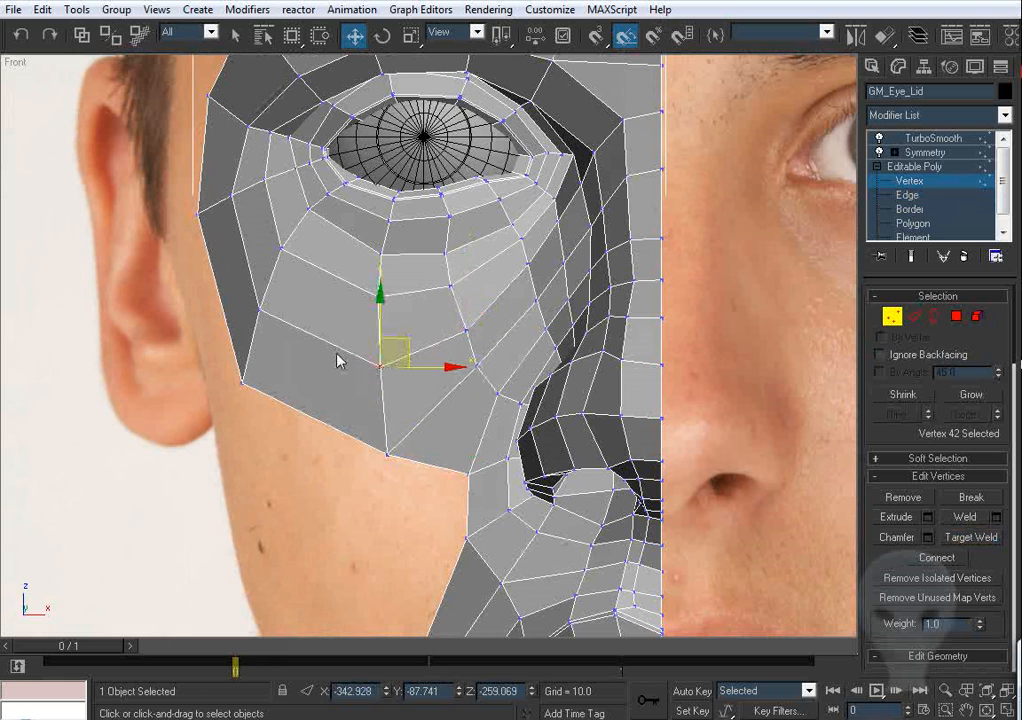
Step: Adjust the outer border vertices at the lower cheek corner and beside the outer eye in the front view
{"action": "middle_click_drag", "start_coordinate": [244, 378], "coordinate": [324, 448]}
{"action": "left_click", "coordinate": [321, 448]}
{"action": "middle_click_drag", "start_coordinate": [372, 354], "coordinate": [433, 468]}
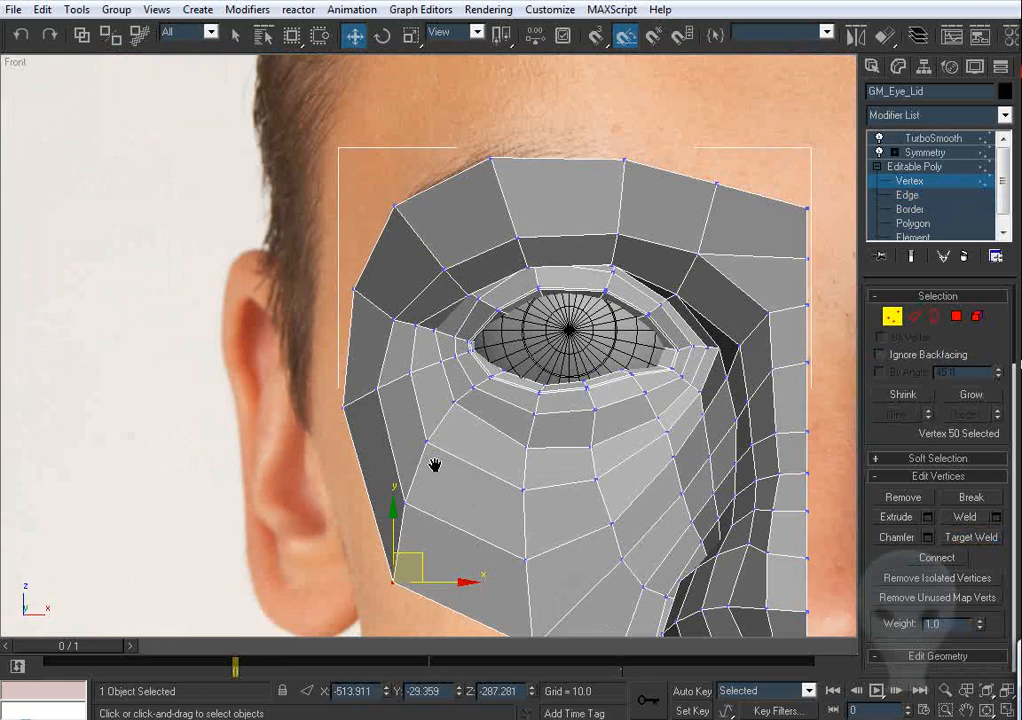
{"action": "left_click", "coordinate": [379, 396]}
{"action": "left_click", "coordinate": [342, 407]}
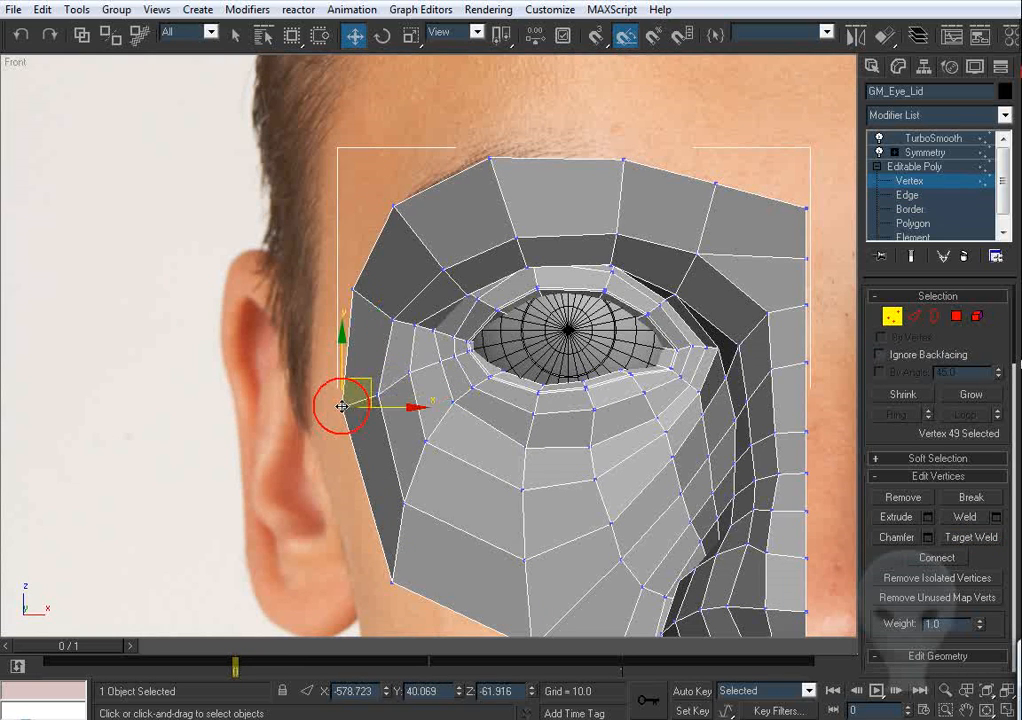
{"action": "left_click_drag", "start_coordinate": [388, 408], "coordinate": [393, 408]}
Step: Raise the top brow vertex on the centre line and the neighbouring top border vertex slightly
{"action": "middle_click_drag", "start_coordinate": [545, 405], "coordinate": [449, 394]}
{"action": "middle_click_drag", "start_coordinate": [667, 267], "coordinate": [561, 316]}
{"action": "left_click_drag", "start_coordinate": [571, 265], "coordinate": [570, 265]}
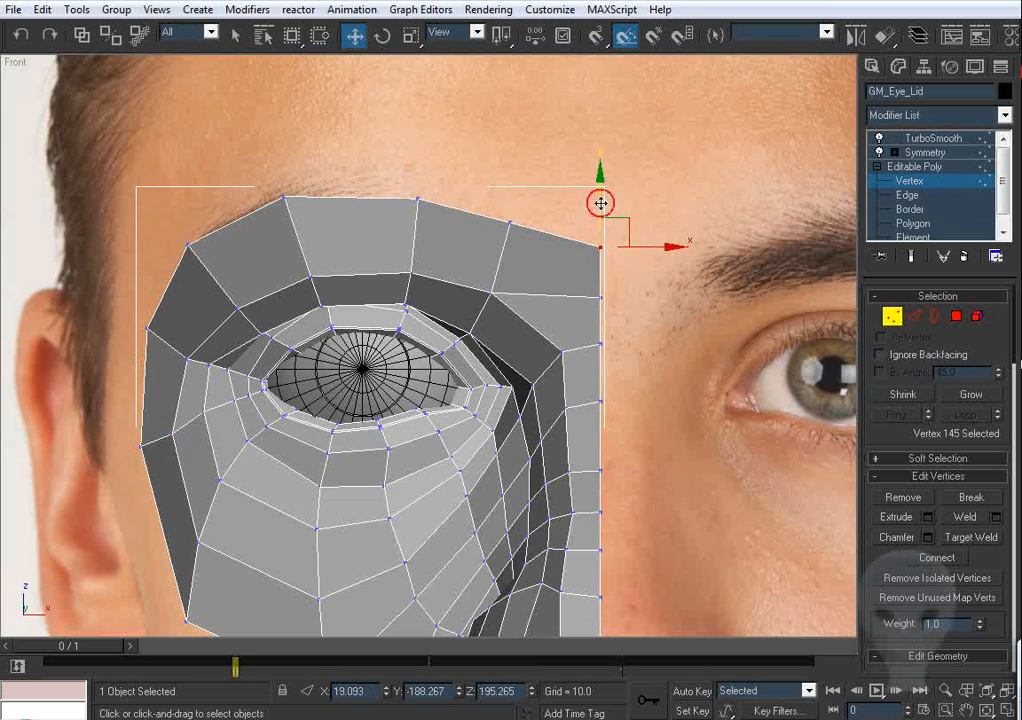
{"action": "left_click_drag", "start_coordinate": [600, 203], "coordinate": [600, 193]}
{"action": "left_click_drag", "start_coordinate": [512, 223], "coordinate": [514, 218]}
Step: Extrude the short open edge between the cheek and mouth patches outward across the cheek as a new polygon
{"action": "scroll", "coordinate": [515, 220], "scroll_direction": "down", "scroll_amount": 4}
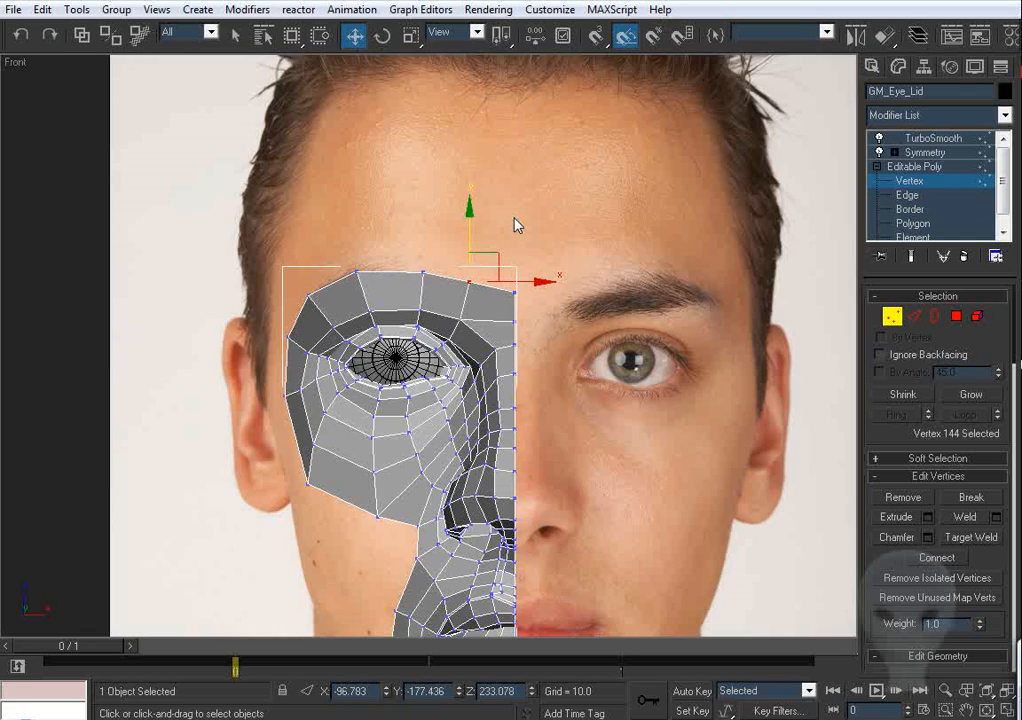
{"action": "middle_click_drag", "start_coordinate": [550, 434], "coordinate": [584, 240]}
{"action": "scroll", "coordinate": [528, 340], "scroll_direction": "up", "scroll_amount": 2}
{"action": "middle_click_drag", "start_coordinate": [621, 342], "coordinate": [630, 327]}
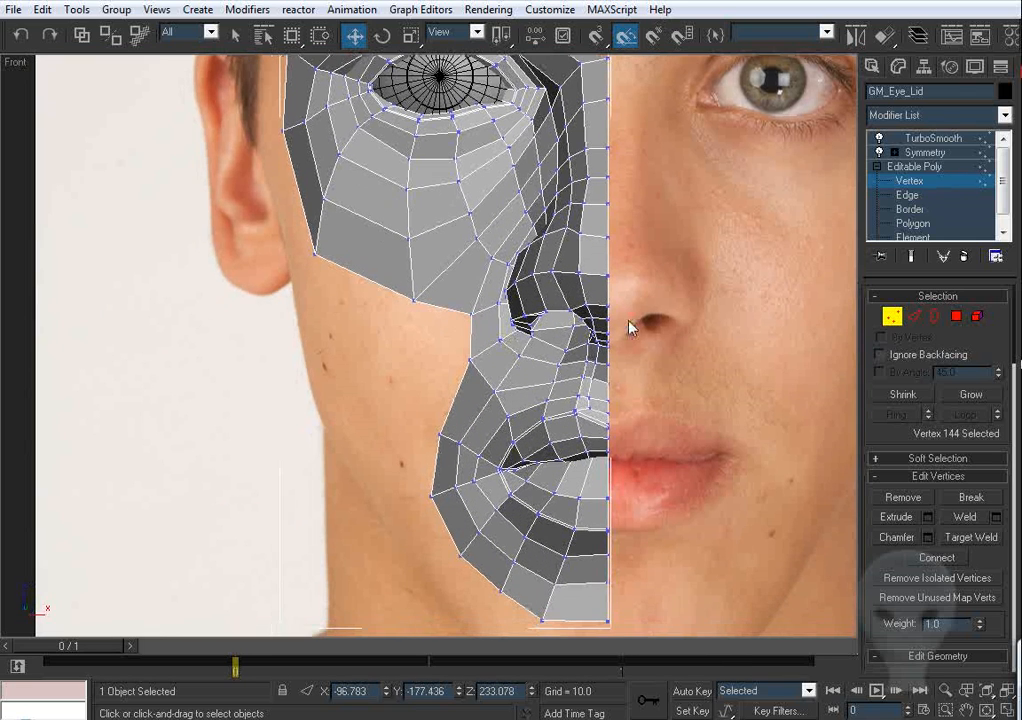
{"action": "key", "text": "2"}
{"action": "left_click", "coordinate": [469, 339]}
{"action": "middle_click_drag", "start_coordinate": [500, 325], "coordinate": [527, 336]}
{"action": "left_click_drag", "start_coordinate": [528, 335], "coordinate": [475, 335], "text": "shift"}
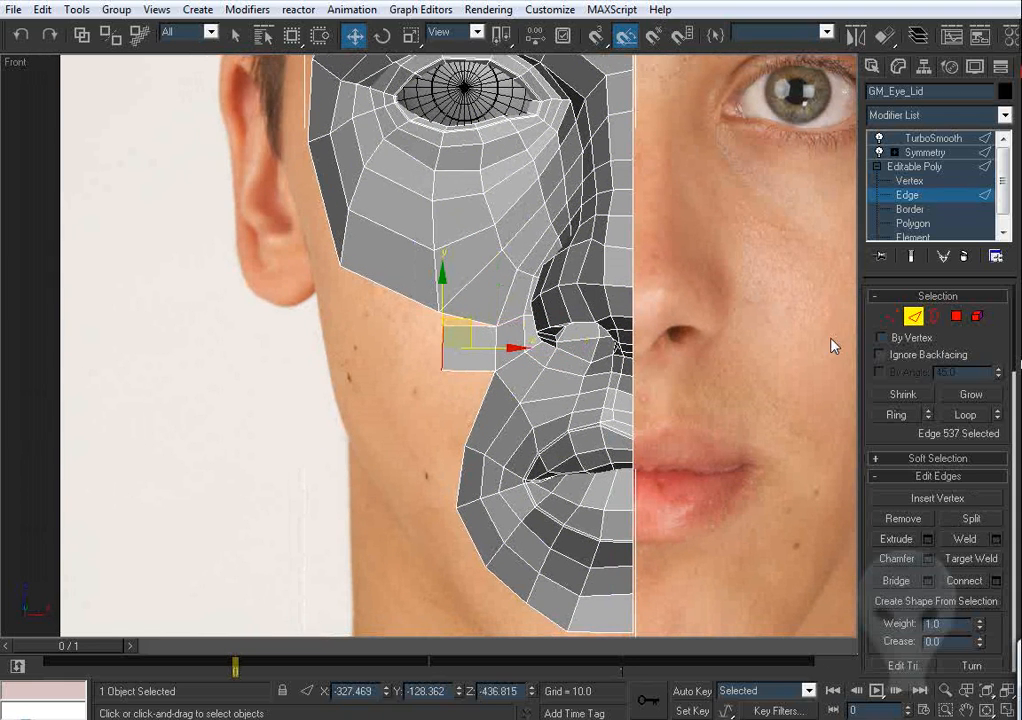
Step: Target-weld the new polygon's upper vertex to the lowest mid-cheek border vertex and move its free lower vertex outward
{"action": "left_click", "coordinate": [891, 316]}
{"action": "left_click", "coordinate": [971, 537]}
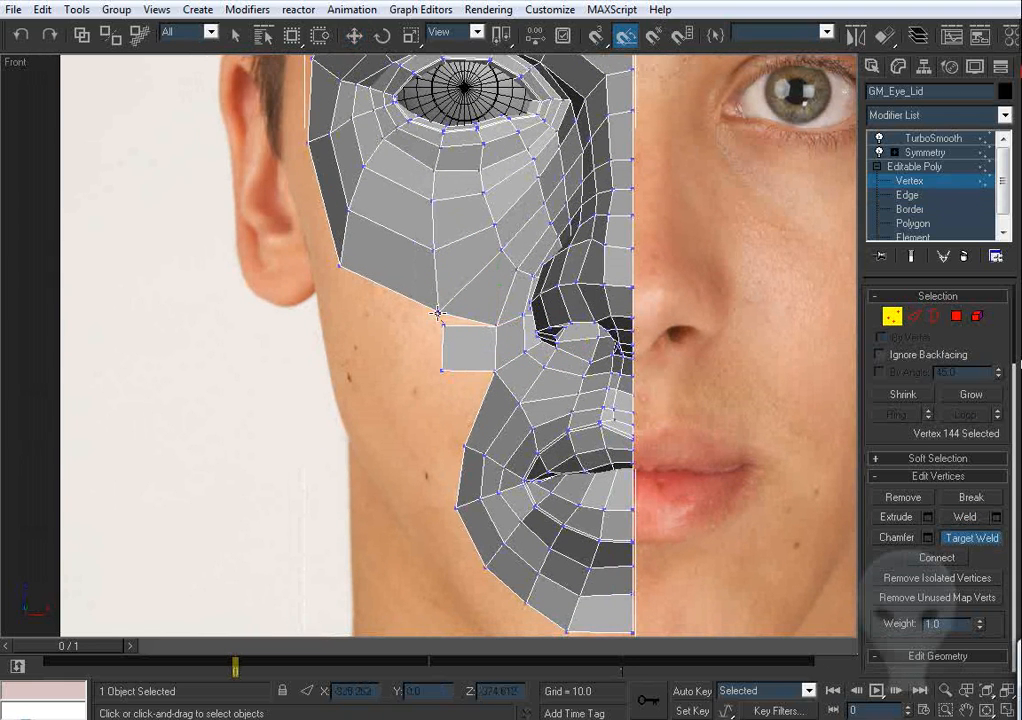
{"action": "left_click", "coordinate": [438, 313]}
{"action": "right_click", "coordinate": [449, 353]}
{"action": "mouse_move", "coordinate": [451, 355]}
{"action": "left_mouse_down"}
{"action": "mouse_move", "coordinate": [428, 382]}
{"action": "mouse_move", "coordinate": [464, 355]}
{"action": "left_mouse_up"}
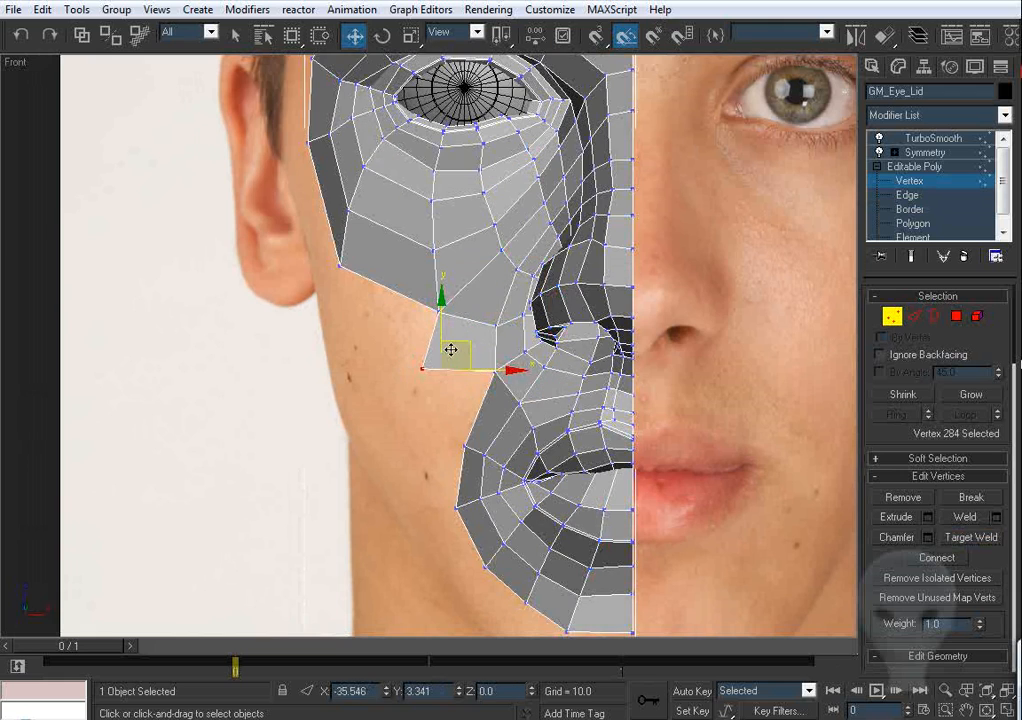
Step: Push the new polygon's free lower vertex back along the cheek in the side view
{"action": "key", "text": "l"}
{"action": "left_click_drag", "start_coordinate": [480, 292], "coordinate": [458, 290]}
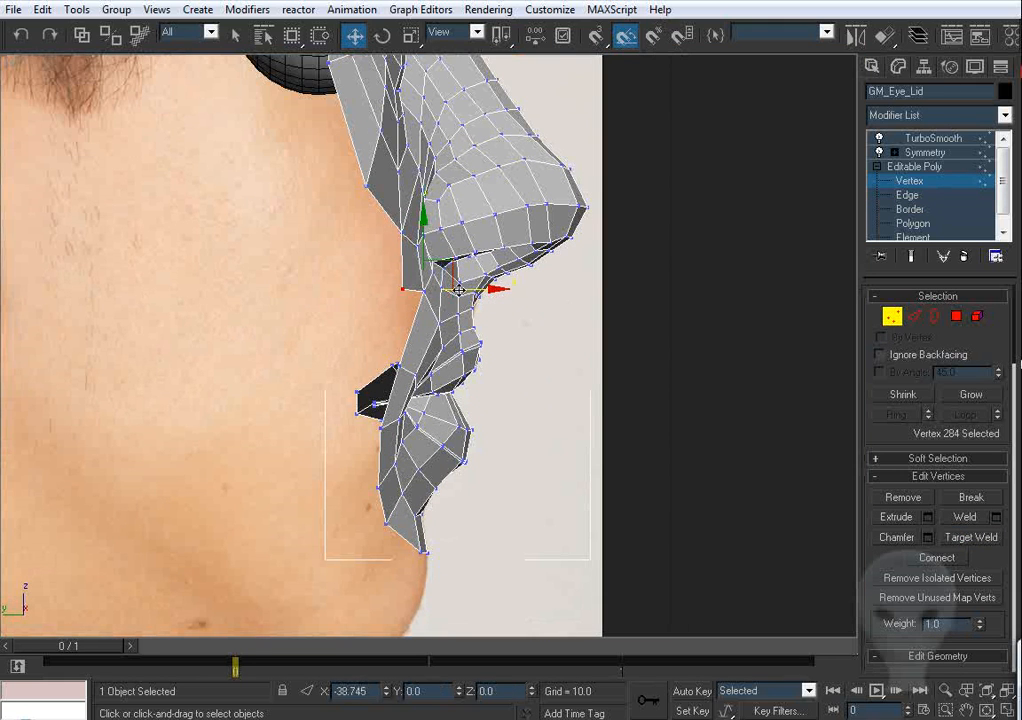
{"action": "left_click", "coordinate": [411, 312]}
{"action": "scroll", "coordinate": [422, 313], "scroll_direction": "up", "scroll_amount": 5}
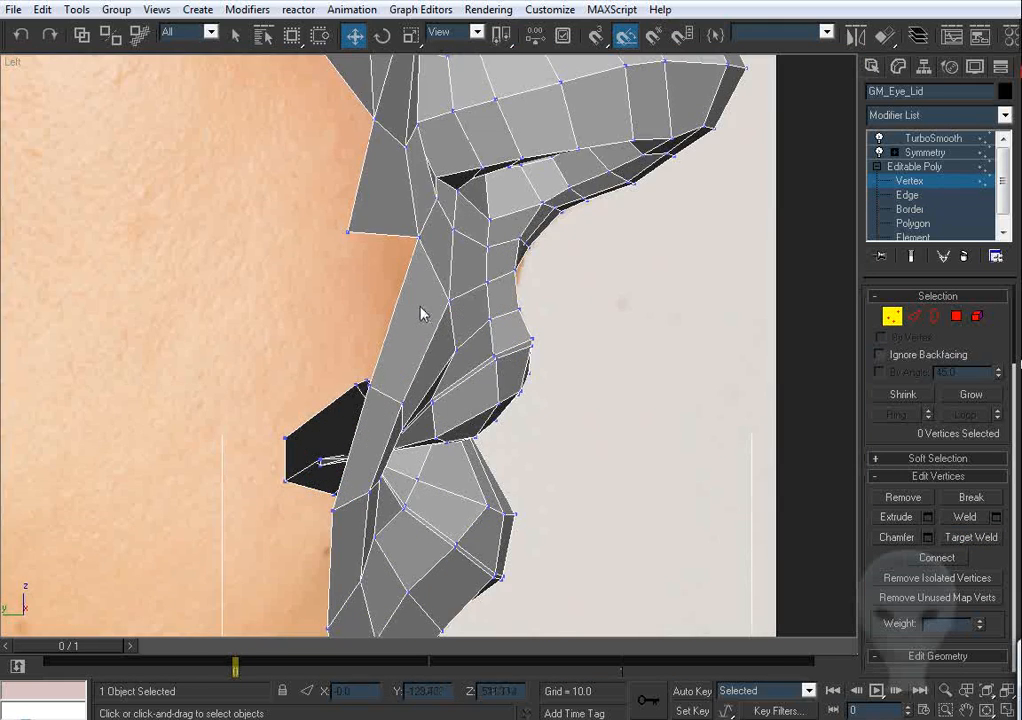
{"action": "left_click", "coordinate": [478, 357]}
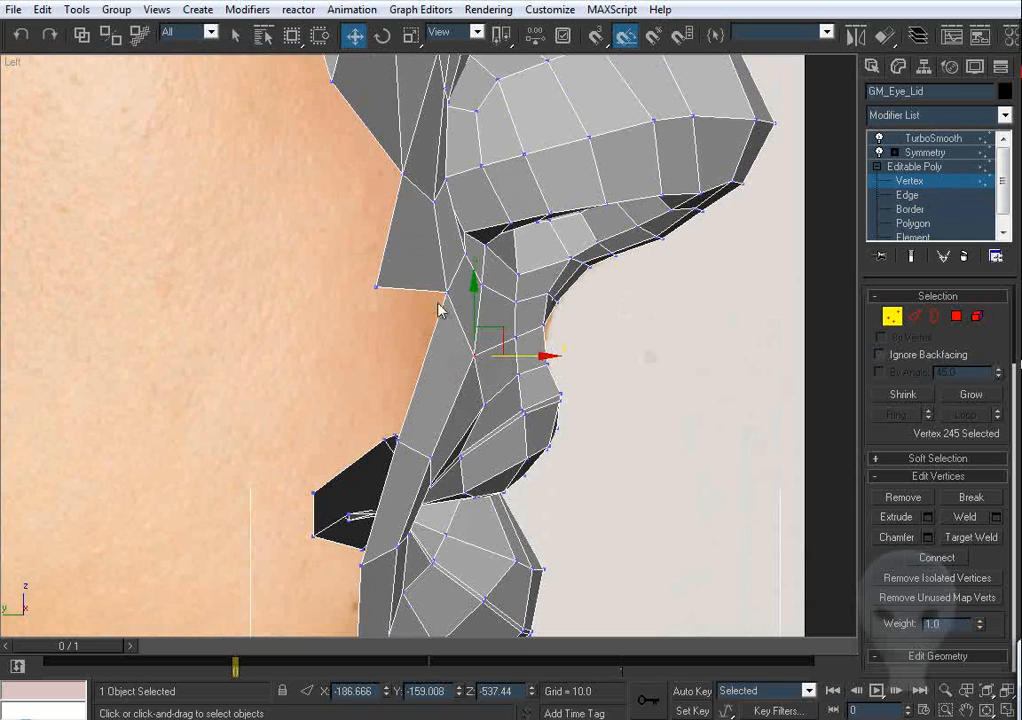
{"action": "left_click", "coordinate": [444, 290]}
Step: Raise the new polygon's free lower vertex slightly in the front view
{"action": "key", "text": "f"}
{"action": "middle_click_drag", "start_coordinate": [459, 354], "coordinate": [536, 352]}
{"action": "left_click_drag", "start_coordinate": [423, 293], "coordinate": [318, 374]}
{"action": "left_click_drag", "start_coordinate": [394, 324], "coordinate": [405, 291]}
Step: Extrude the polygon's outer edge toward the ear and target-weld the new upper vertex to the outer lower cheek corner
{"action": "left_click", "coordinate": [907, 318]}
{"action": "middle_click_drag", "start_coordinate": [434, 276], "coordinate": [474, 363]}
{"action": "left_click_drag", "start_coordinate": [452, 324], "coordinate": [250, 241], "text": "shift"}
{"action": "left_click", "coordinate": [892, 317]}
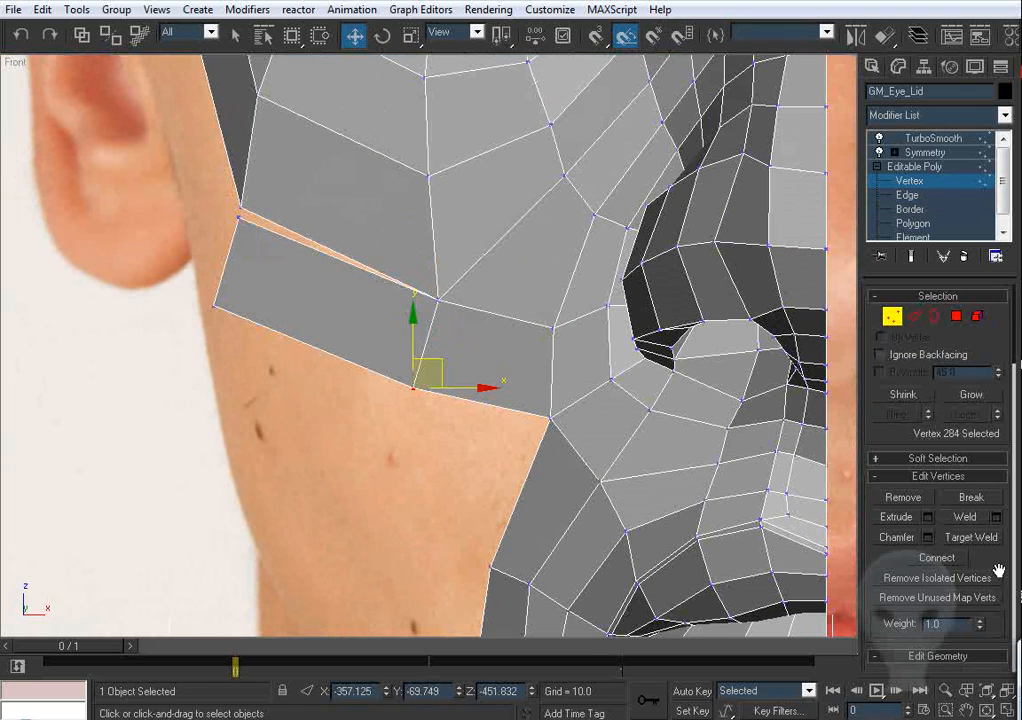
{"action": "left_click", "coordinate": [972, 538]}
{"action": "scroll", "coordinate": [449, 421], "scroll_direction": "up", "scroll_amount": 2}
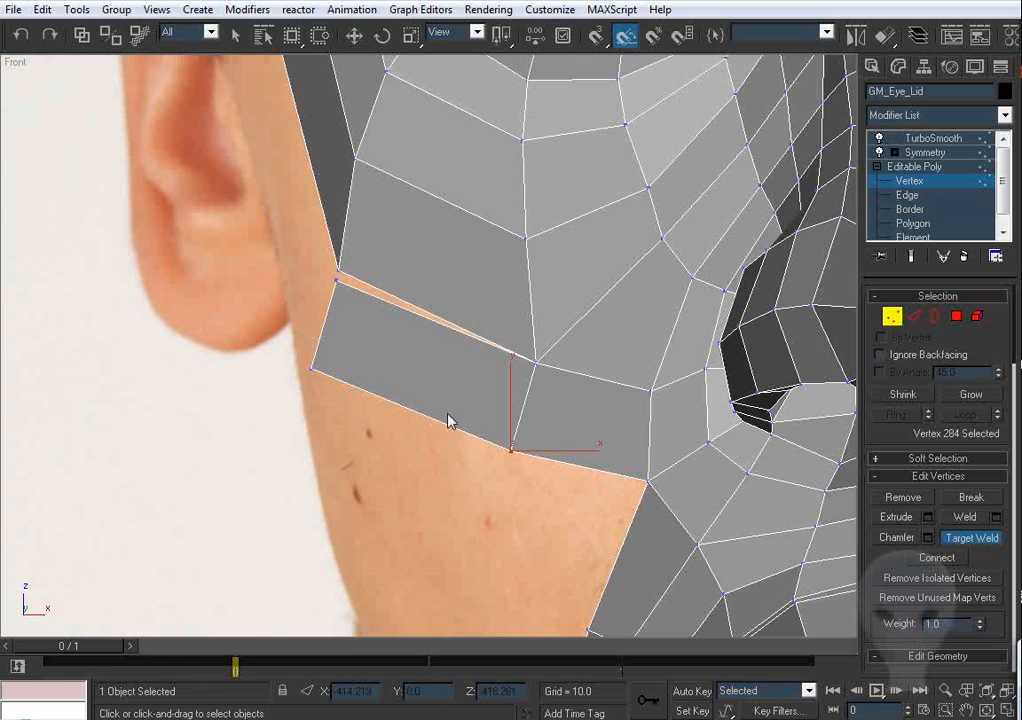
{"action": "left_click", "coordinate": [338, 273]}
Step: Shift the free outer corner vertex inward in the front view and push it back toward the ear in the side view
{"action": "right_click", "coordinate": [354, 320]}
{"action": "left_click", "coordinate": [311, 368]}
{"action": "left_click", "coordinate": [379, 363]}
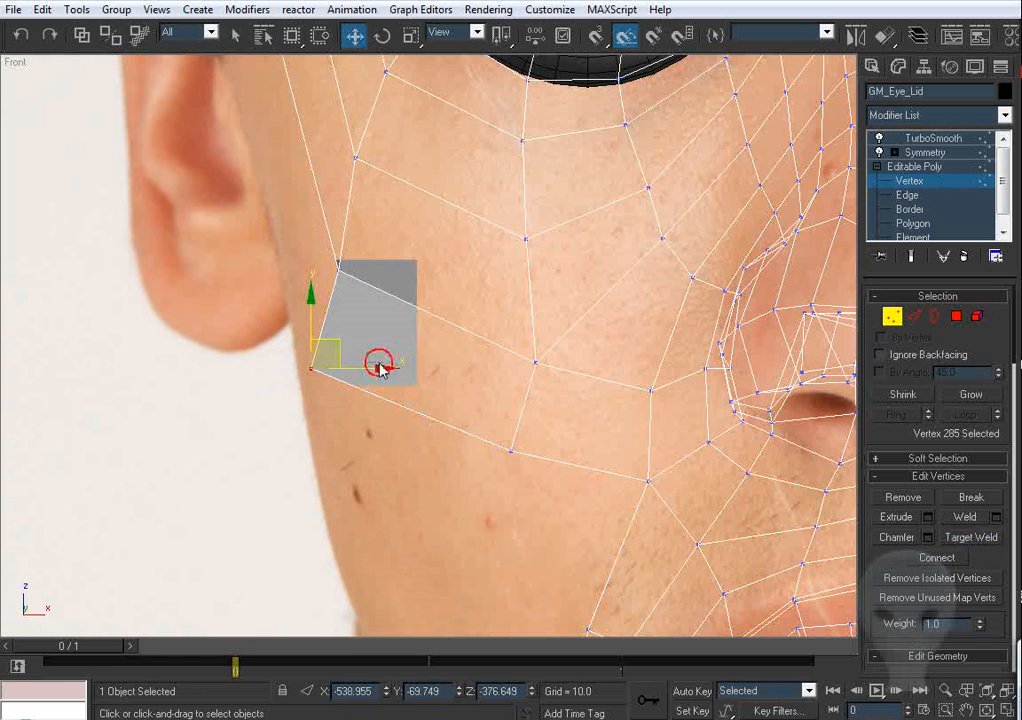
{"action": "left_click", "coordinate": [312, 368]}
{"action": "key", "text": "l"}
{"action": "scroll", "coordinate": [460, 320], "scroll_direction": "up", "scroll_amount": 4}
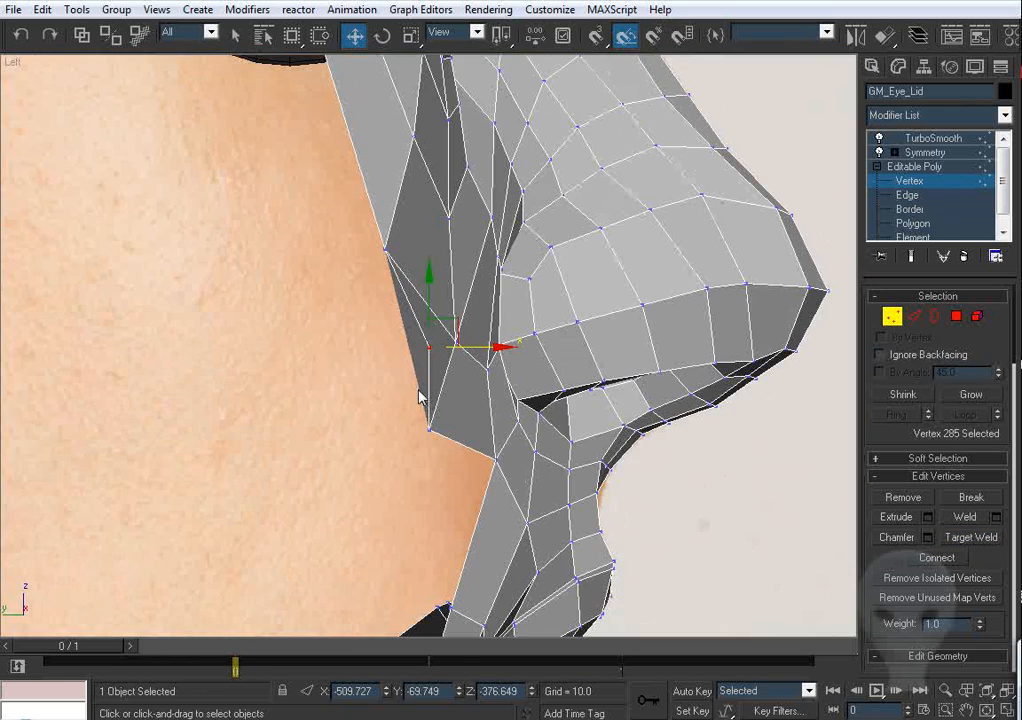
{"action": "left_click_drag", "start_coordinate": [500, 313], "coordinate": [367, 342]}
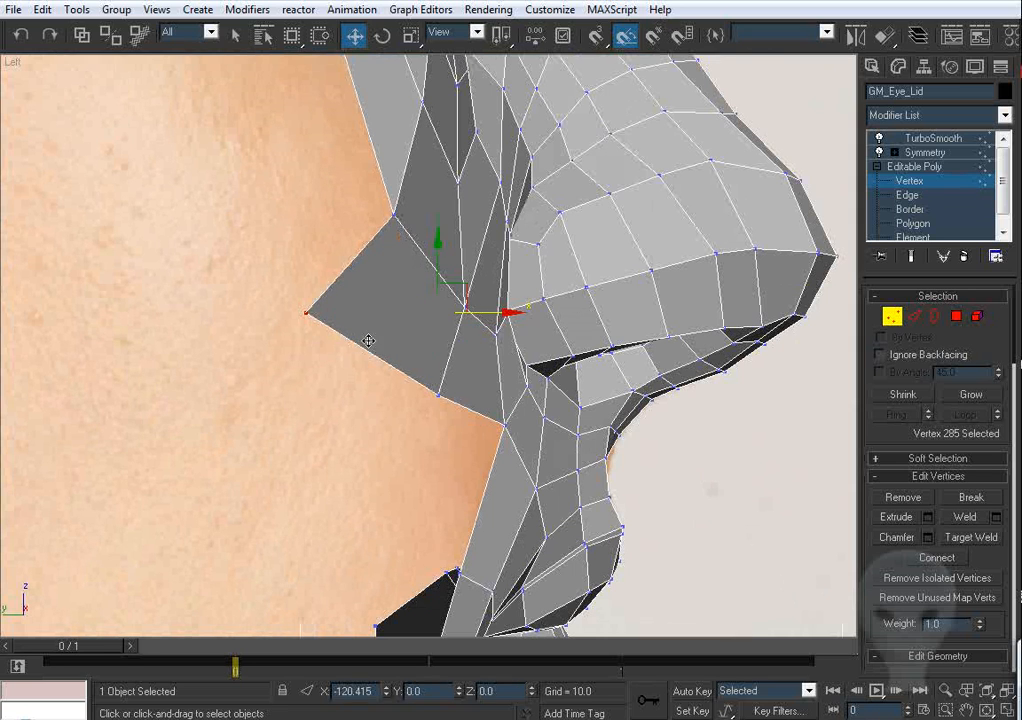
Step: Lower the middle vertex of the new bottom cheek border and push the outer cheek corner above it back
{"action": "left_click", "coordinate": [439, 394]}
{"action": "left_click_drag", "start_coordinate": [439, 354], "coordinate": [436, 381]}
{"action": "middle_click_drag", "start_coordinate": [431, 354], "coordinate": [426, 446]}
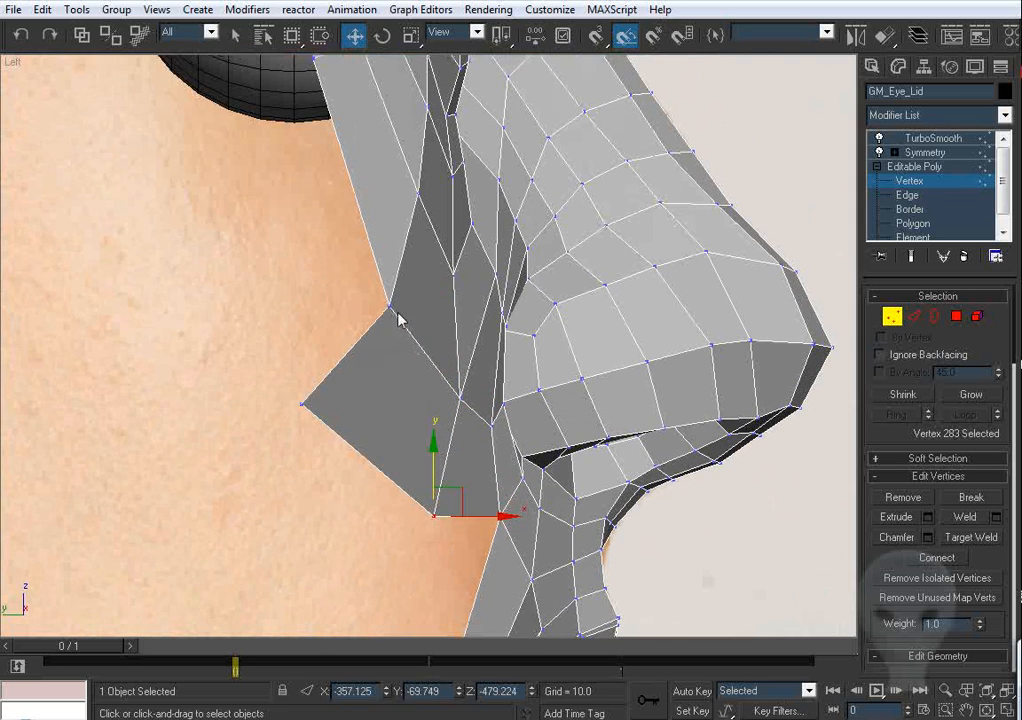
{"action": "left_click", "coordinate": [392, 308]}
{"action": "left_click_drag", "start_coordinate": [406, 312], "coordinate": [357, 310]}
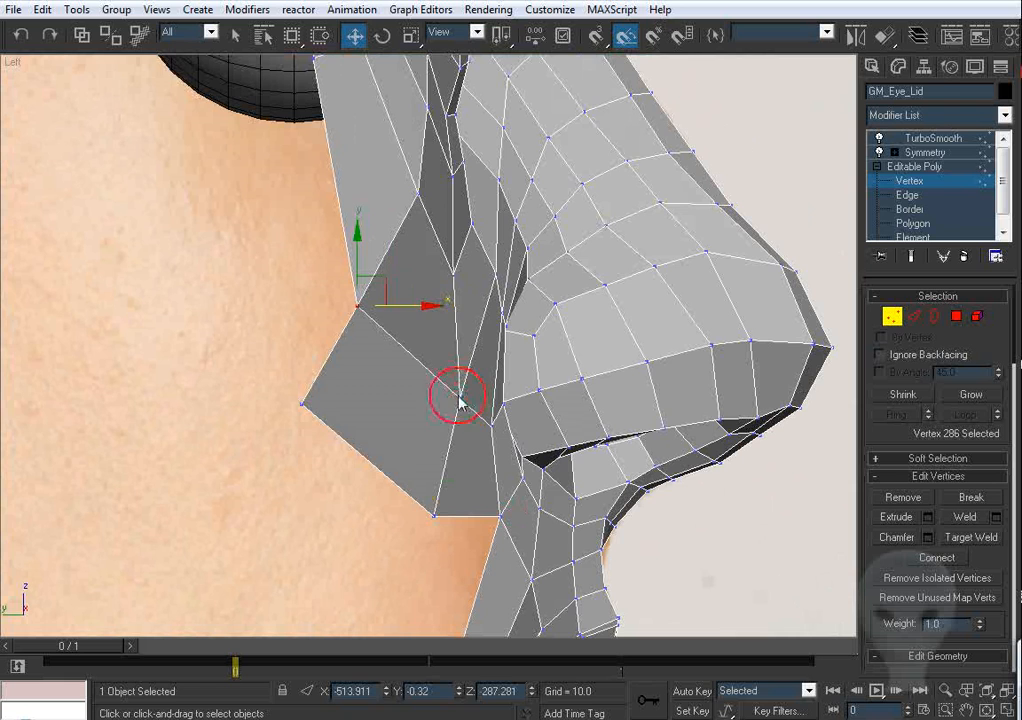
Step: Adjust the depth of the mid-cheek vertex above the new row and push a cheek vertex beside the nose back
{"action": "left_click_drag", "start_coordinate": [460, 398], "coordinate": [451, 400]}
{"action": "middle_click_drag", "start_coordinate": [530, 303], "coordinate": [490, 341]}
{"action": "left_click_drag", "start_coordinate": [456, 312], "coordinate": [449, 311]}
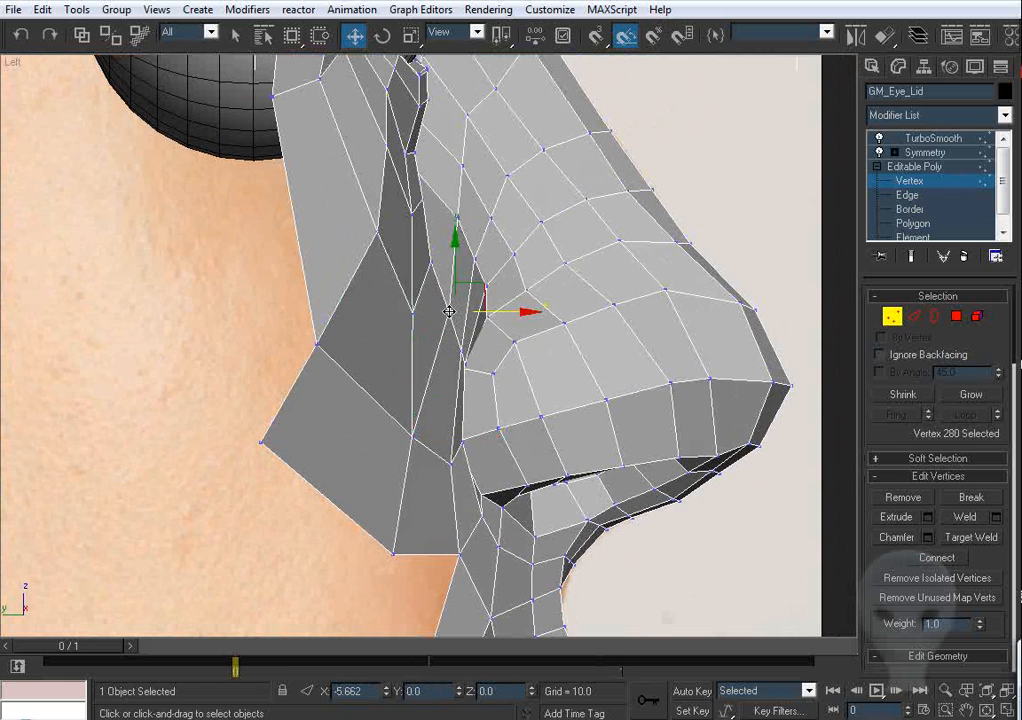
{"action": "left_click_drag", "start_coordinate": [414, 436], "coordinate": [425, 436]}
Step: Adjust the vertices along the seam between cheek and nose in the side view, pulling the upper one forward
{"action": "left_click", "coordinate": [477, 376]}
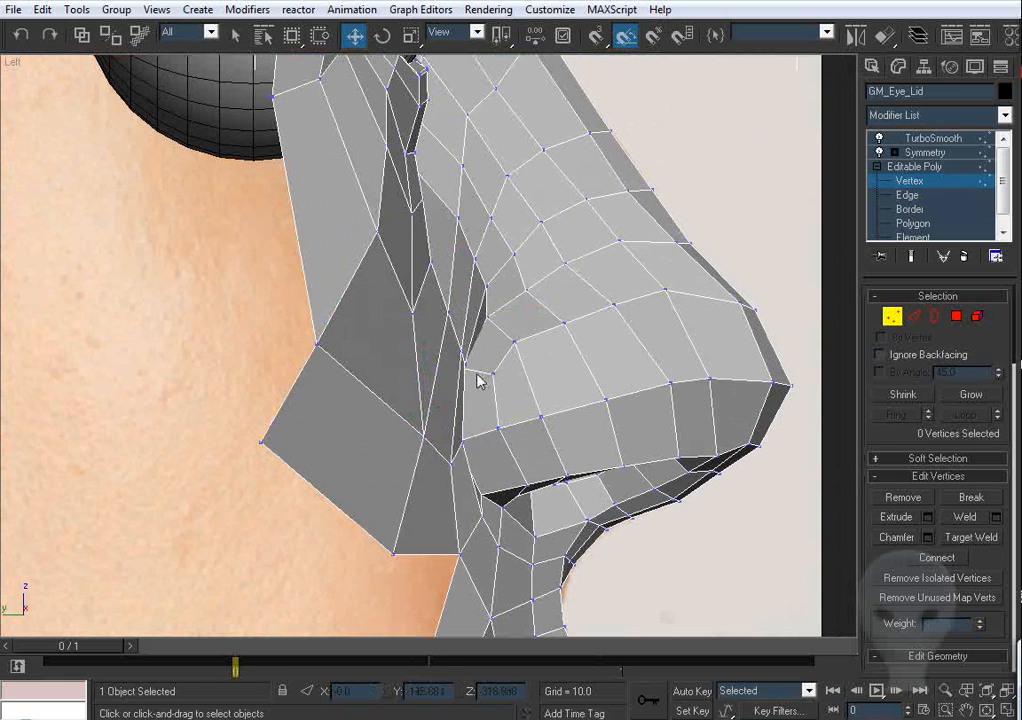
{"action": "middle_click_drag", "start_coordinate": [477, 374], "coordinate": [471, 357]}
{"action": "left_click_drag", "start_coordinate": [457, 334], "coordinate": [457, 285]}
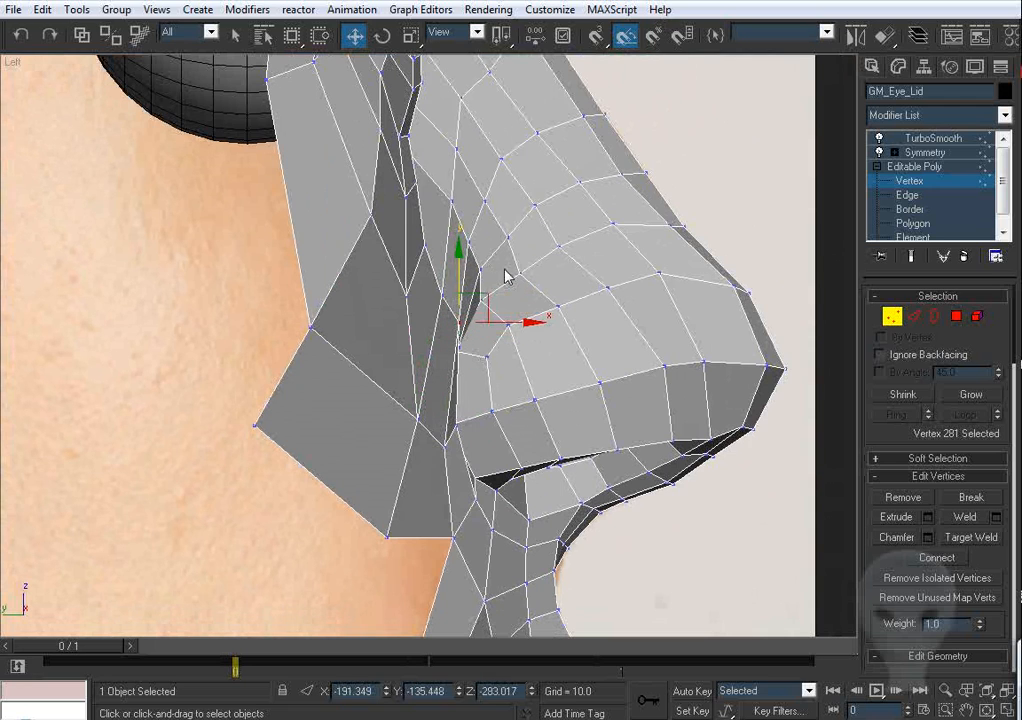
{"action": "left_click", "coordinate": [507, 277]}
{"action": "left_click", "coordinate": [471, 240]}
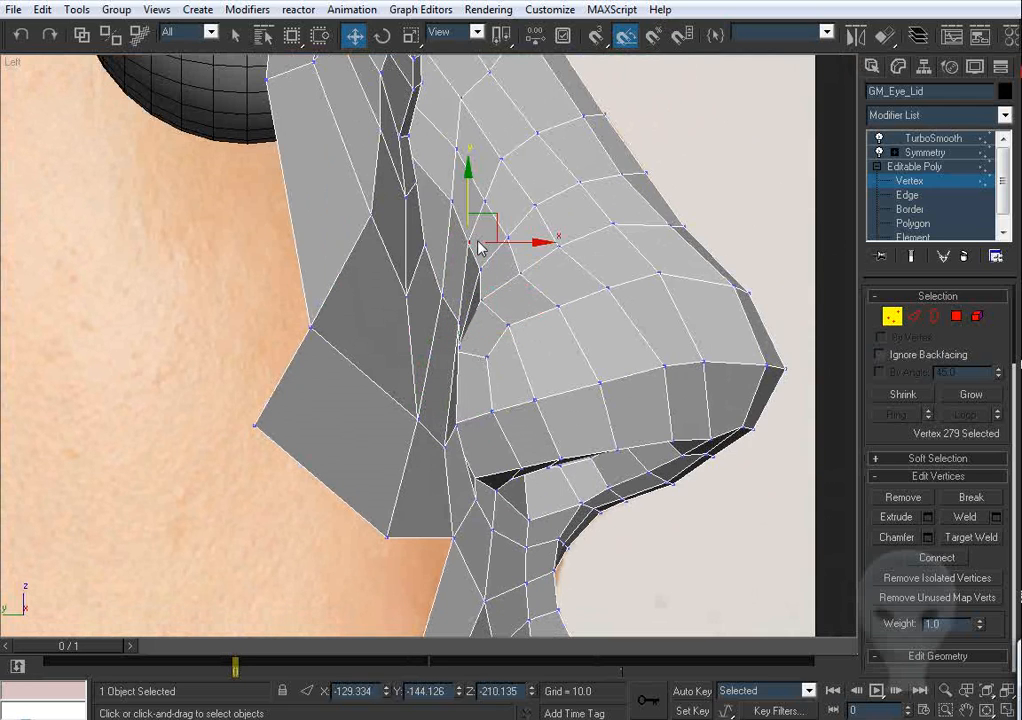
{"action": "left_click_drag", "start_coordinate": [516, 243], "coordinate": [521, 252]}
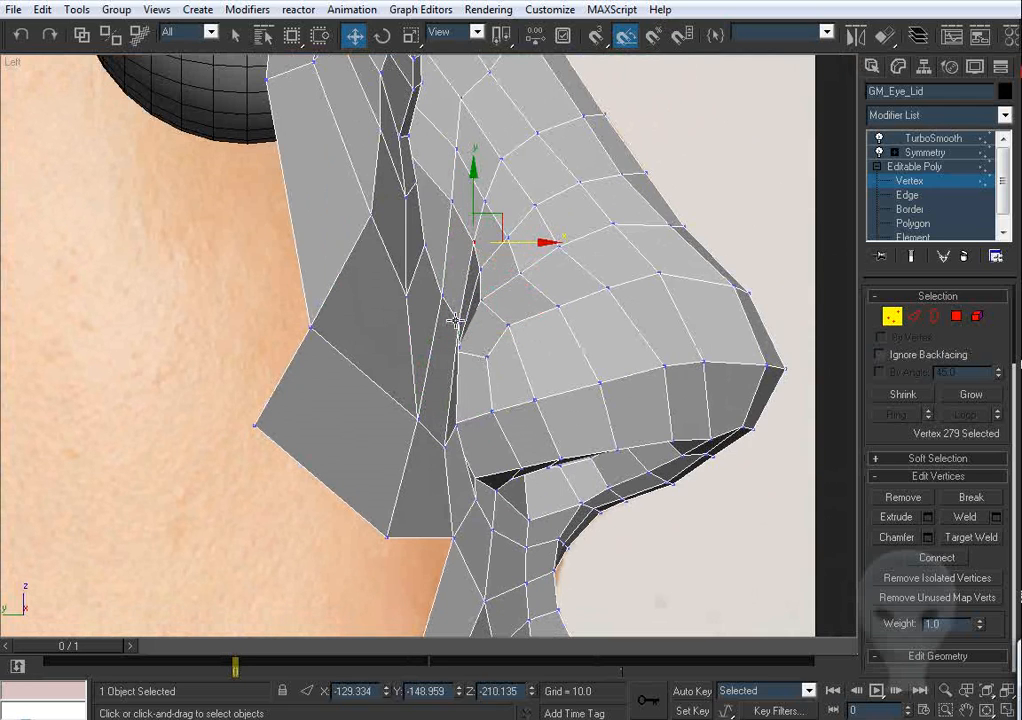
Step: Pull the vertex in the nostril wing crease forward and push the outer cheek vertex below the eye back in the side view
{"action": "scroll", "coordinate": [455, 320], "scroll_direction": "up", "scroll_amount": 5}
{"action": "left_click_drag", "start_coordinate": [289, 283], "coordinate": [297, 283]}
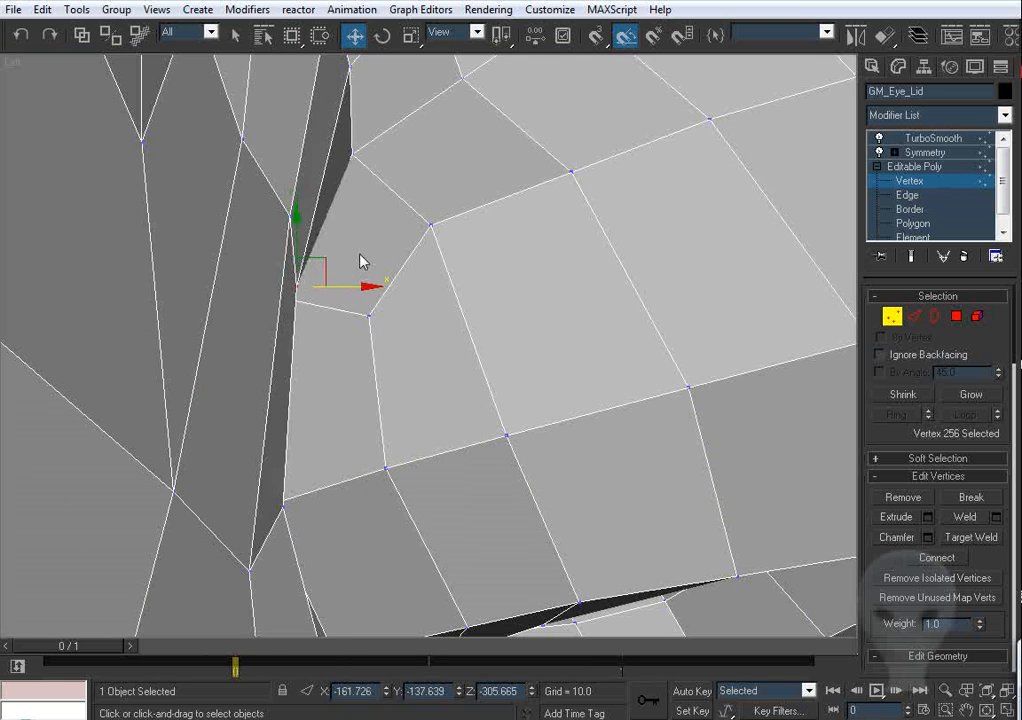
{"action": "scroll", "coordinate": [362, 262], "scroll_direction": "down", "scroll_amount": 5}
{"action": "left_click", "coordinate": [342, 239]}
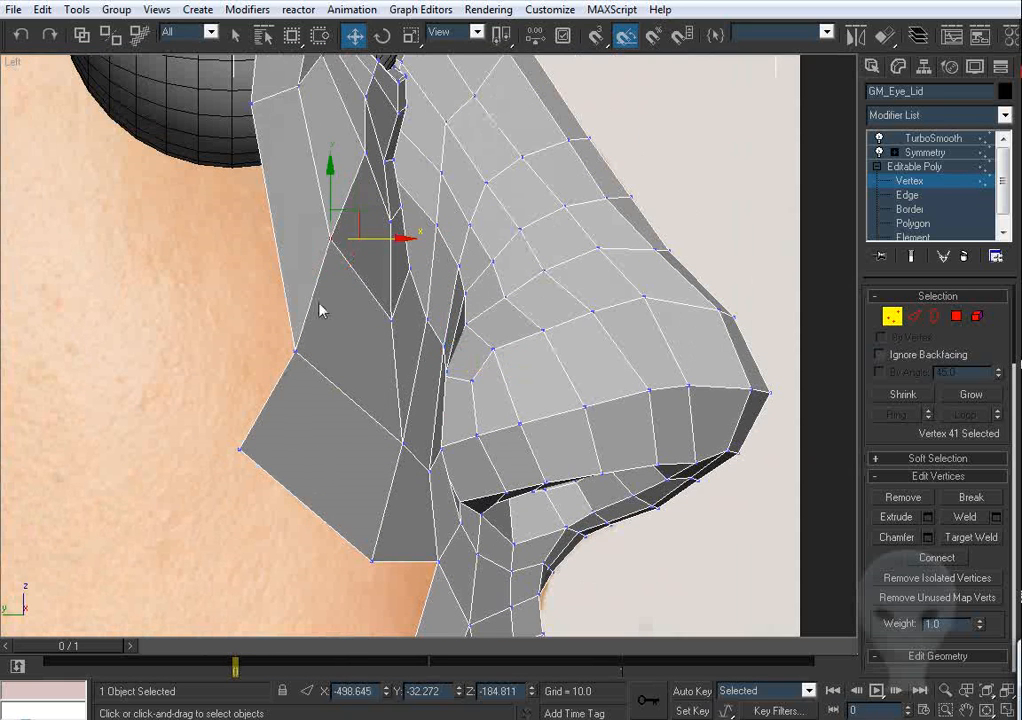
Step: Push the outer cheek border vertices back in the side view and slightly lower the bottom cheek vertex
{"action": "left_click_drag", "start_coordinate": [297, 351], "coordinate": [281, 351]}
{"action": "middle_click_drag", "start_coordinate": [237, 387], "coordinate": [324, 294]}
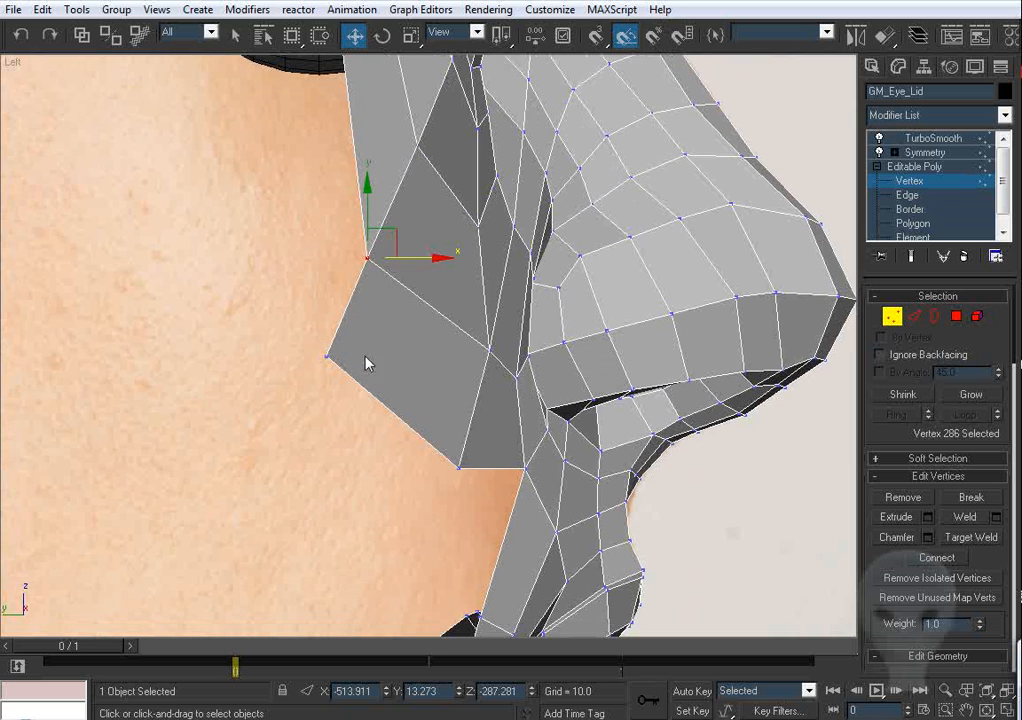
{"action": "left_click_drag", "start_coordinate": [364, 354], "coordinate": [303, 375]}
{"action": "left_click", "coordinate": [354, 346]}
{"action": "left_click", "coordinate": [331, 358]}
{"action": "left_click_drag", "start_coordinate": [459, 469], "coordinate": [457, 476]}
Step: Push the outer border vertex beside the eye back toward the ear in the side view
{"action": "scroll", "coordinate": [426, 310], "scroll_direction": "down", "scroll_amount": 2}
{"action": "middle_click_drag", "start_coordinate": [423, 295], "coordinate": [442, 436]}
{"action": "left_click", "coordinate": [382, 242]}
{"action": "left_click", "coordinate": [383, 244]}
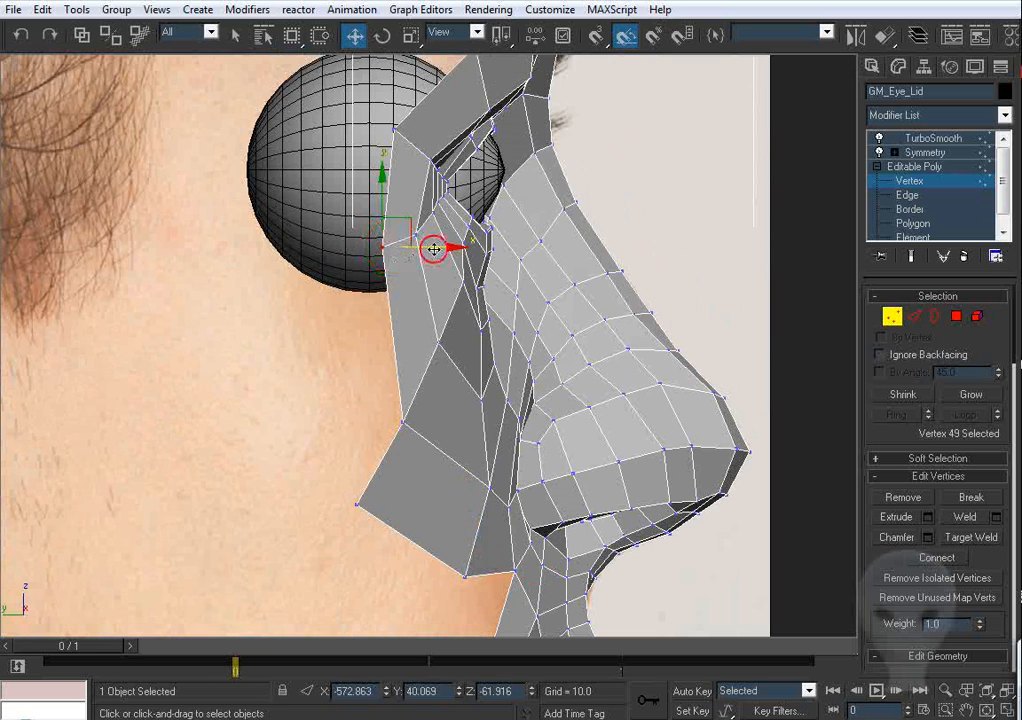
{"action": "left_click_drag", "start_coordinate": [433, 248], "coordinate": [351, 265]}
{"action": "middle_click_drag", "start_coordinate": [408, 224], "coordinate": [463, 362]}
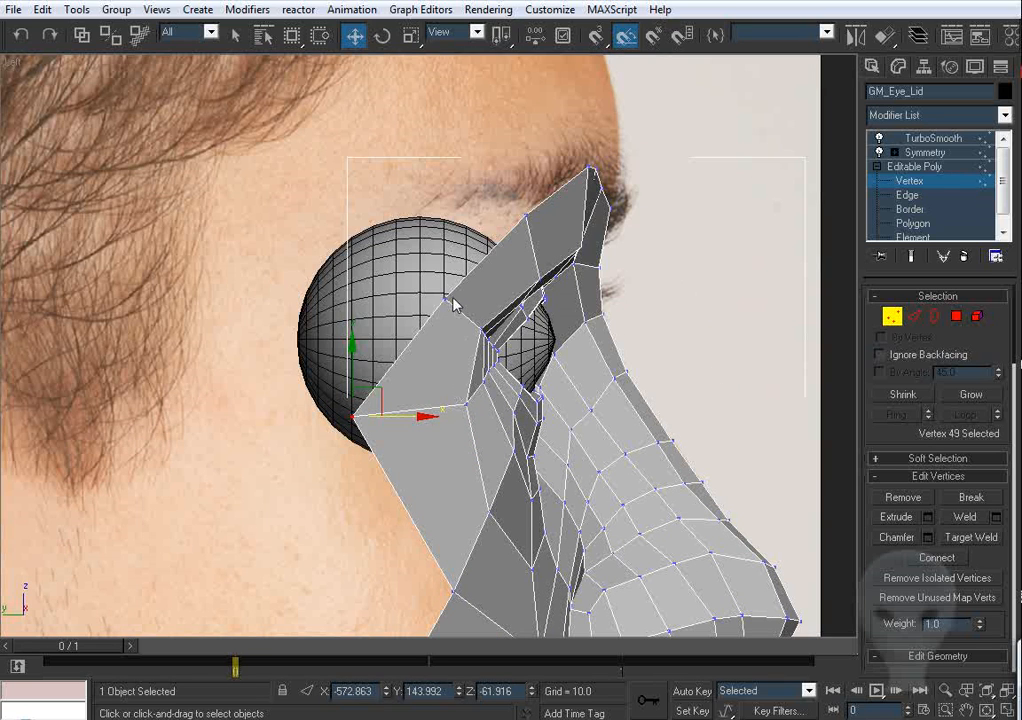
Step: Move the two border vertices at the temple and outer brow up and back in the side view
{"action": "left_click", "coordinate": [446, 299]}
{"action": "left_click_drag", "start_coordinate": [467, 291], "coordinate": [423, 262]}
{"action": "middle_click_drag", "start_coordinate": [423, 262], "coordinate": [403, 322]}
{"action": "left_click_drag", "start_coordinate": [508, 275], "coordinate": [464, 223]}
{"action": "middle_click_drag", "start_coordinate": [425, 355], "coordinate": [461, 272]}
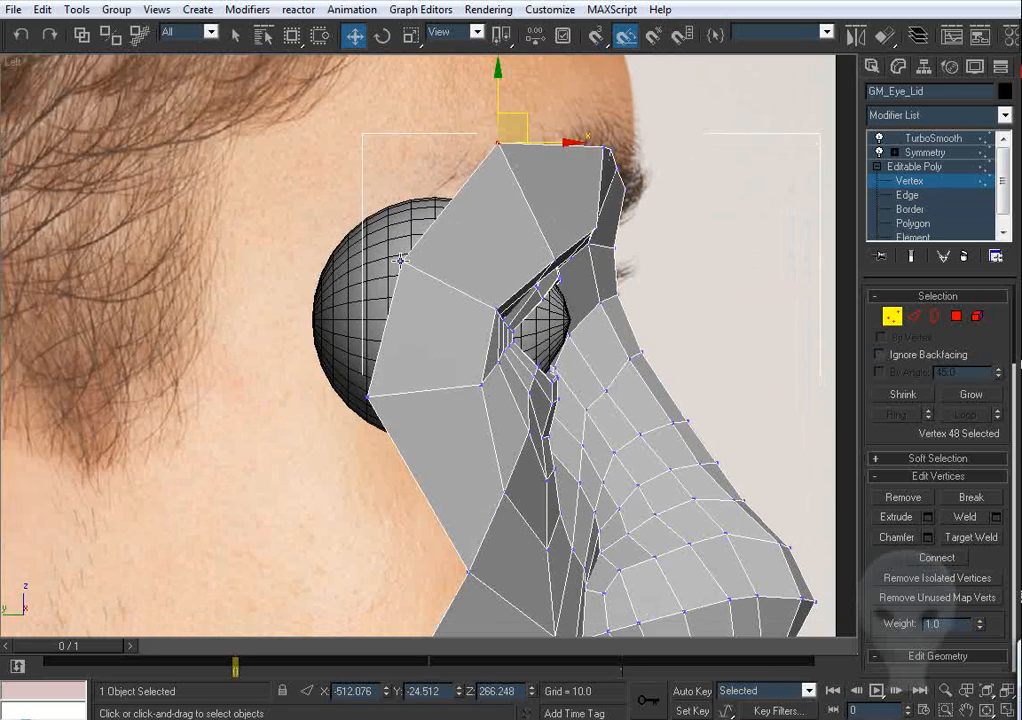
{"action": "left_click_drag", "start_coordinate": [403, 260], "coordinate": [398, 251]}
Step: Shift the two outermost border vertices beside the eye outward in the front view to match the face's width
{"action": "middle_click_drag", "start_coordinate": [408, 365], "coordinate": [426, 260]}
{"action": "left_click", "coordinate": [385, 296]}
{"action": "key", "text": "f"}
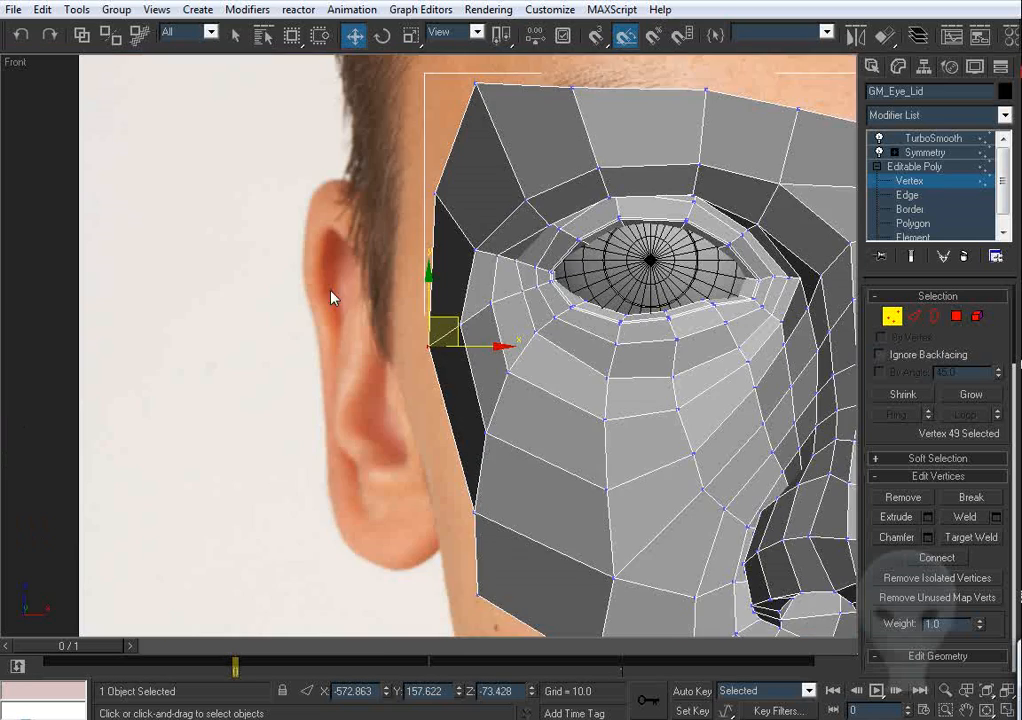
{"action": "middle_click_drag", "start_coordinate": [333, 296], "coordinate": [336, 323]}
{"action": "left_click", "coordinate": [486, 386]}
{"action": "key", "text": "ctrl+z"}
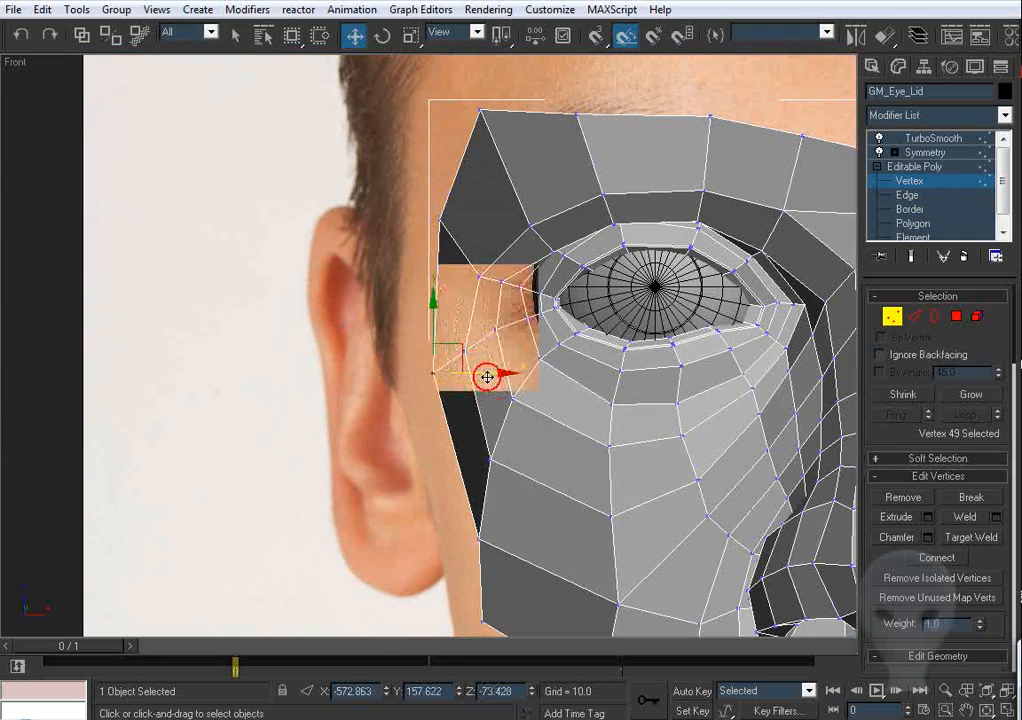
{"action": "left_click_drag", "start_coordinate": [486, 375], "coordinate": [476, 373]}
{"action": "left_click_drag", "start_coordinate": [438, 217], "coordinate": [433, 219]}
Step: Raise the two middle vertices of the upper brow border onto the forehead in the front view
{"action": "middle_click_drag", "start_coordinate": [506, 185], "coordinate": [466, 277]}
{"action": "left_click", "coordinate": [536, 207]}
{"action": "left_click_drag", "start_coordinate": [540, 160], "coordinate": [541, 118]}
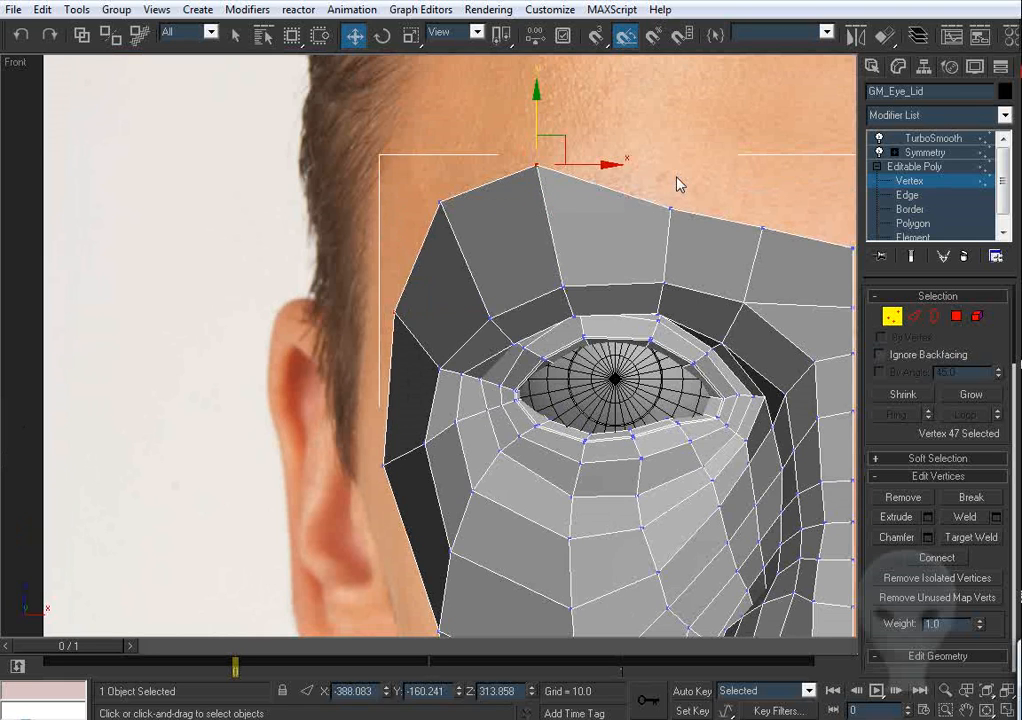
{"action": "left_click", "coordinate": [669, 210]}
{"action": "middle_click_drag", "start_coordinate": [646, 233], "coordinate": [585, 260]}
{"action": "left_click_drag", "start_coordinate": [601, 237], "coordinate": [607, 205]}
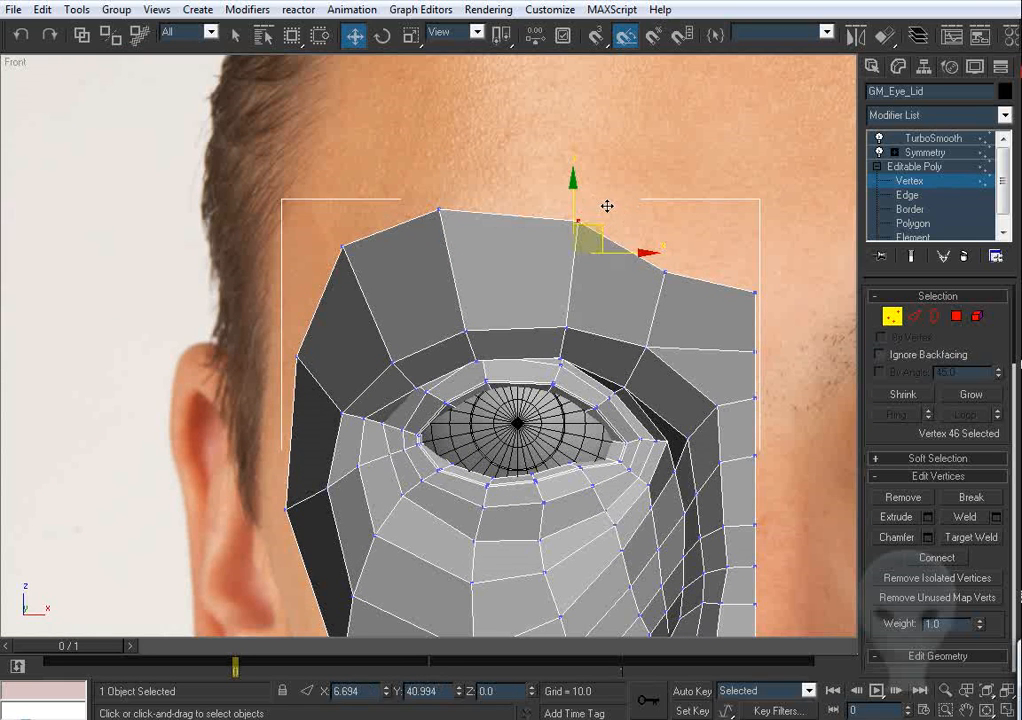
{"action": "middle_click_drag", "start_coordinate": [515, 269], "coordinate": [520, 274]}
{"action": "left_click", "coordinate": [448, 216]}
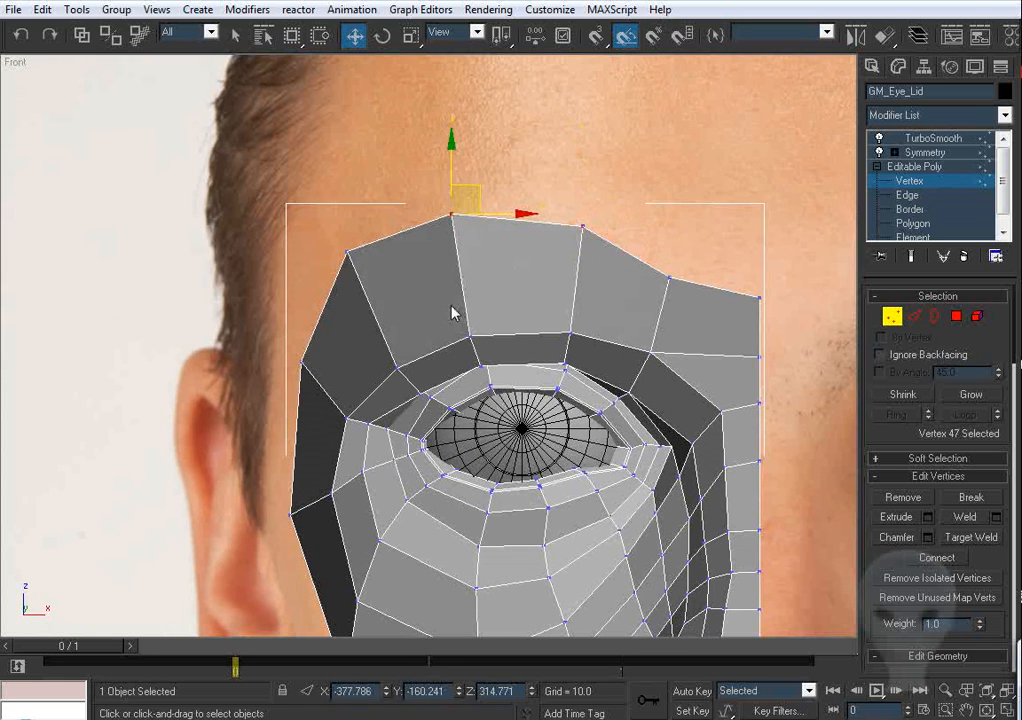
Step: Extrude the outer cheek border edge toward the temple and target weld its inner corner to the border vertex beside the eye
{"action": "key", "text": "l"}
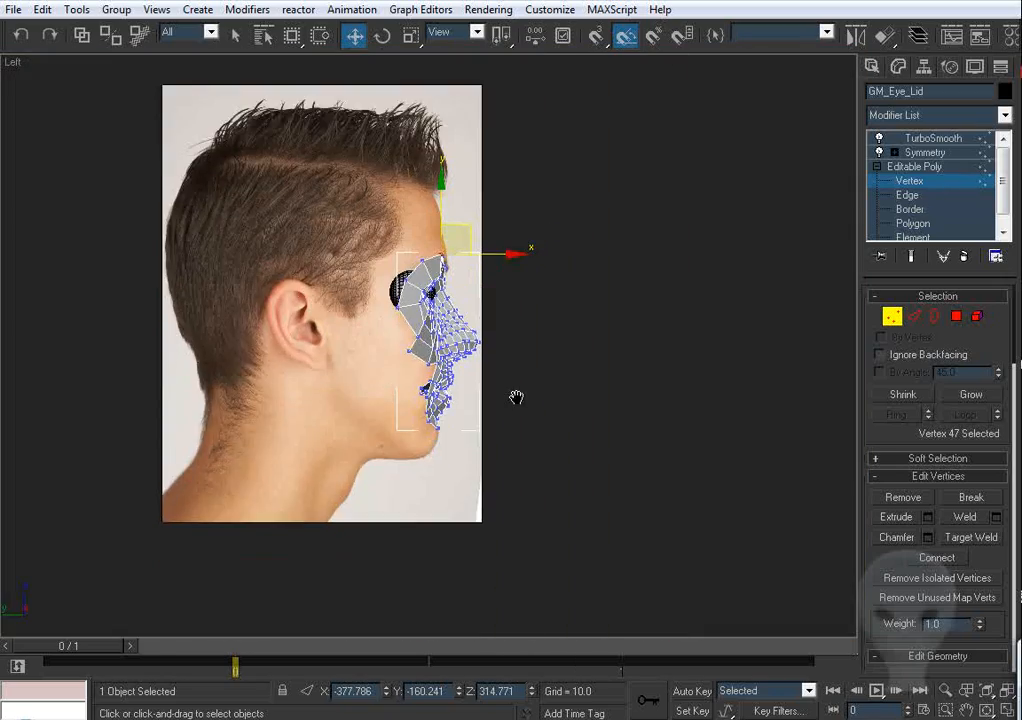
{"action": "middle_click_drag", "start_coordinate": [516, 397], "coordinate": [518, 362]}
{"action": "scroll", "coordinate": [519, 358], "scroll_direction": "up", "scroll_amount": 5}
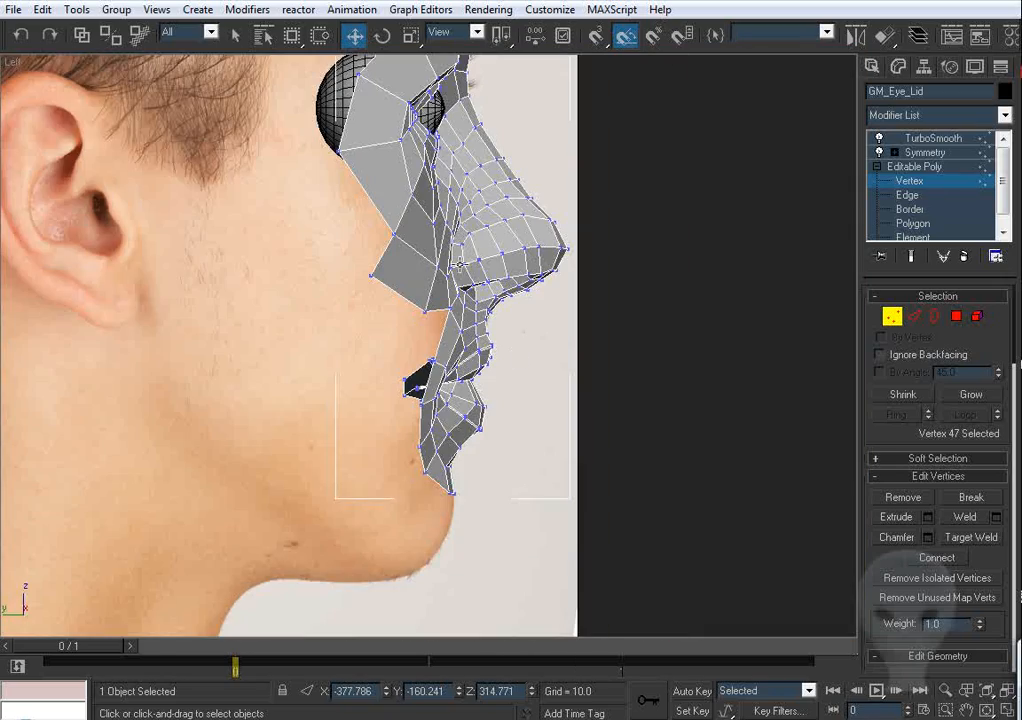
{"action": "middle_click_drag", "start_coordinate": [426, 222], "coordinate": [425, 312]}
{"action": "scroll", "coordinate": [425, 312], "scroll_direction": "up", "scroll_amount": 2}
{"action": "scroll", "coordinate": [435, 302], "scroll_direction": "up", "scroll_amount": 3}
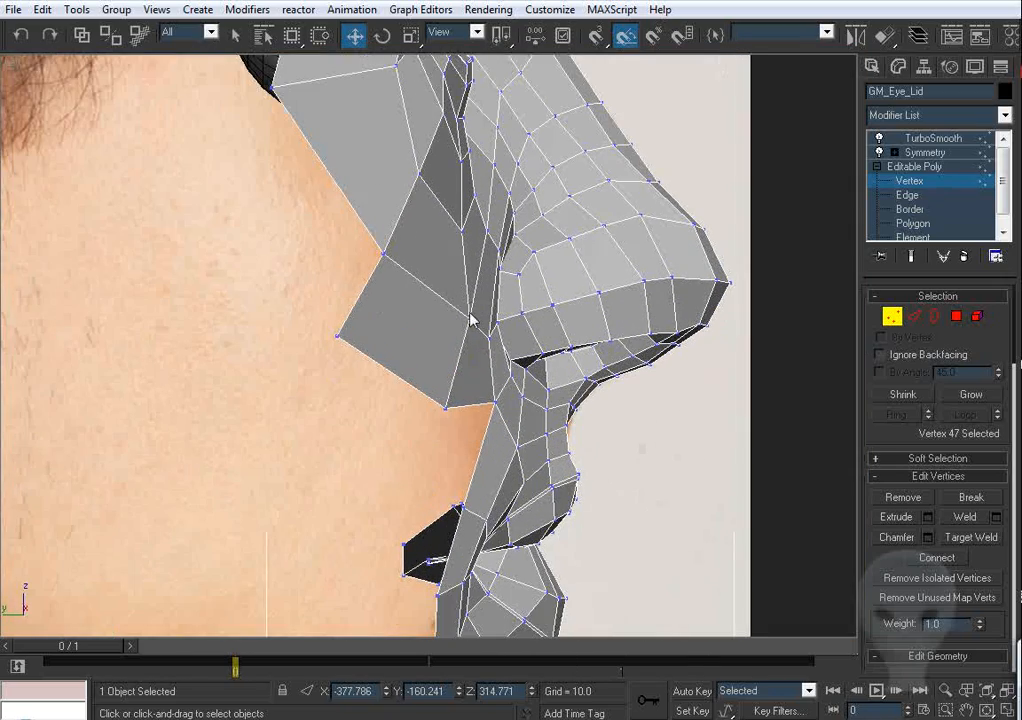
{"action": "left_click", "coordinate": [913, 318]}
{"action": "scroll", "coordinate": [433, 256], "scroll_direction": "down", "scroll_amount": 2}
{"action": "left_click_drag", "start_coordinate": [422, 345], "coordinate": [312, 181], "text": "shift"}
{"action": "left_click", "coordinate": [889, 318]}
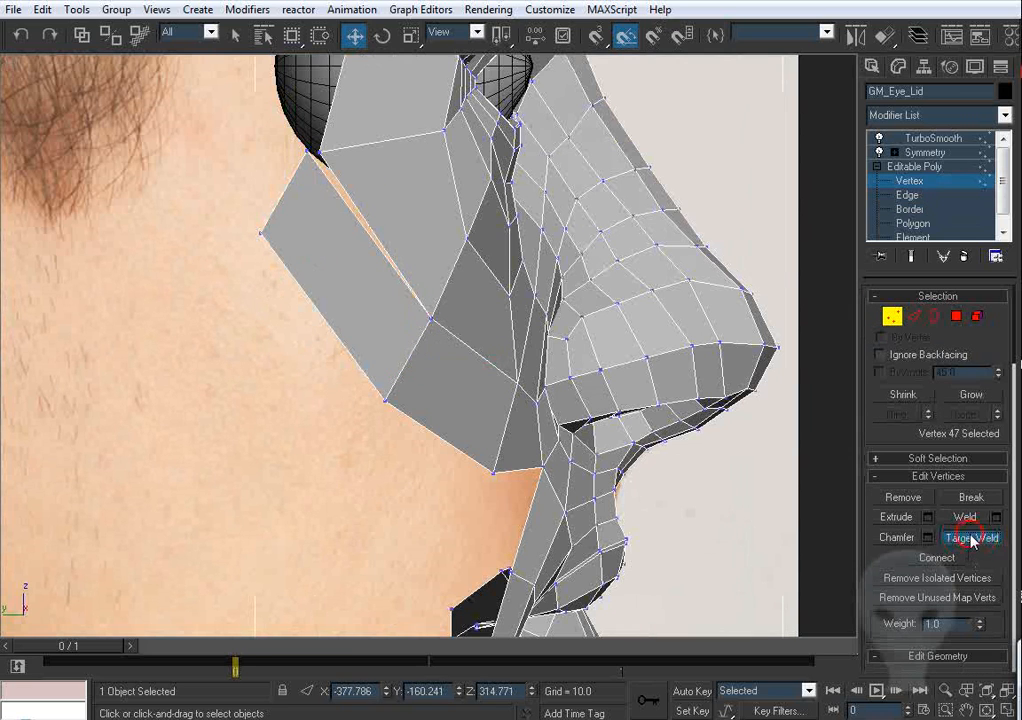
{"action": "left_click", "coordinate": [319, 153]}
{"action": "right_click", "coordinate": [342, 205]}
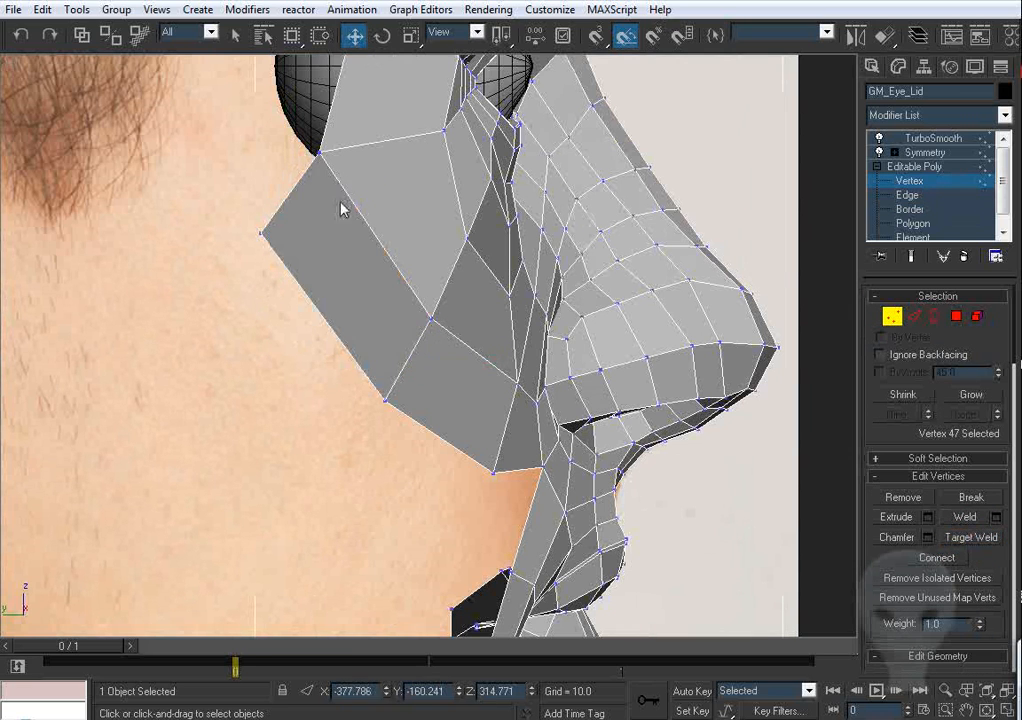
Step: Place the new polygon's outer corner back toward the ear and outward, and move the cheek corner below it down and back
{"action": "left_click", "coordinate": [261, 233]}
{"action": "left_click_drag", "start_coordinate": [289, 217], "coordinate": [224, 176]}
{"action": "key", "text": "f"}
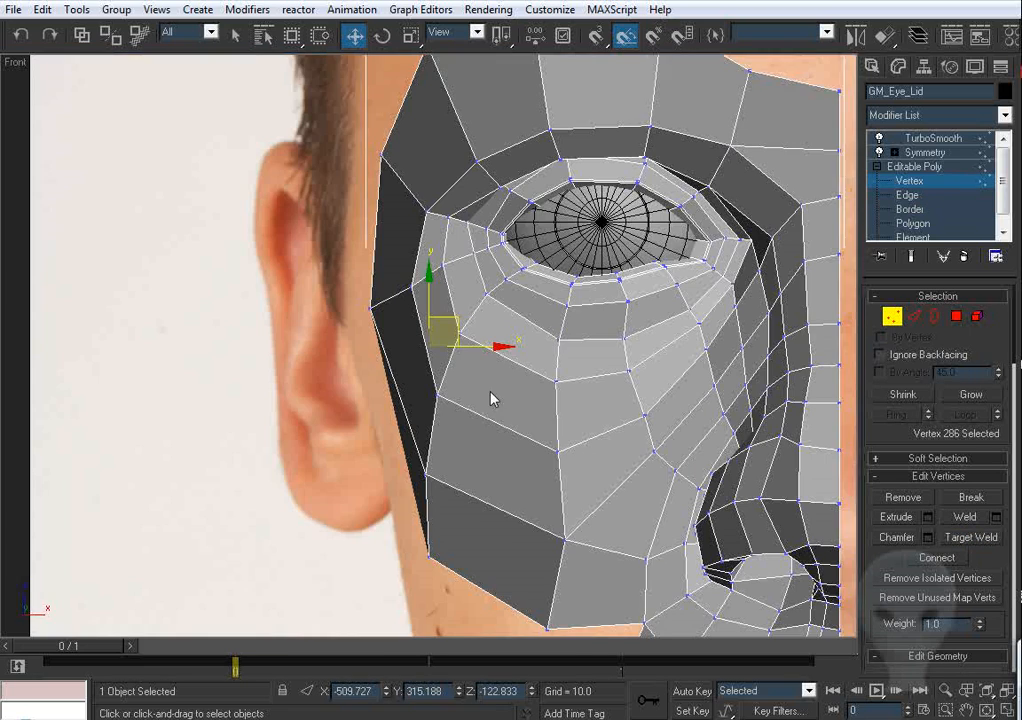
{"action": "middle_click_drag", "start_coordinate": [463, 391], "coordinate": [477, 370]}
{"action": "left_click_drag", "start_coordinate": [457, 325], "coordinate": [440, 328]}
{"action": "key", "text": "l"}
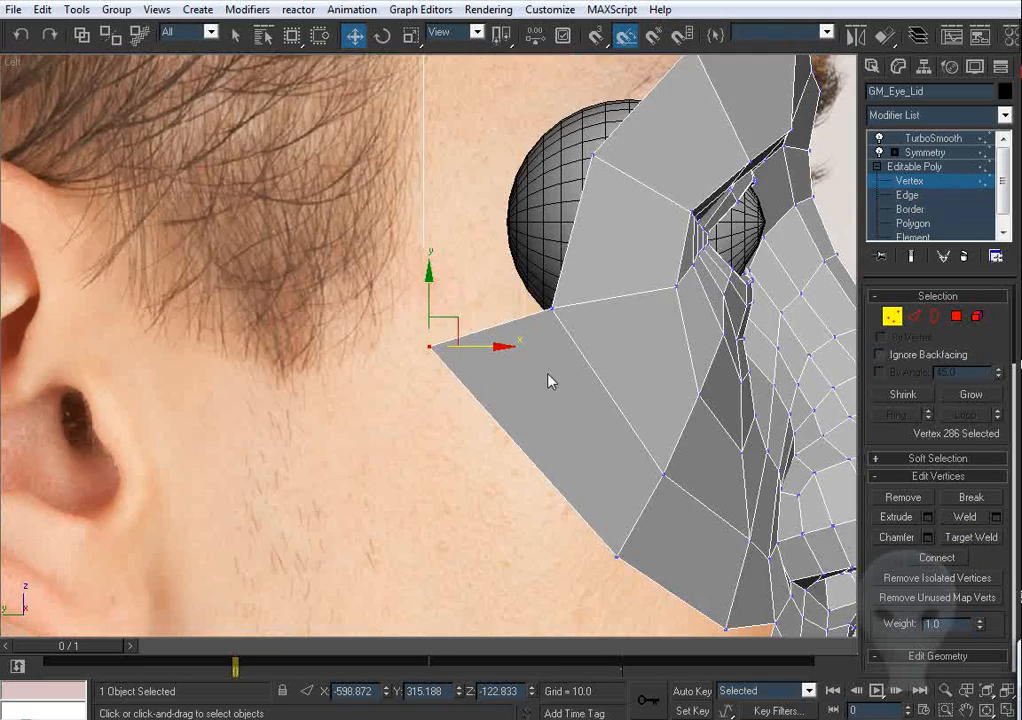
{"action": "middle_click_drag", "start_coordinate": [550, 380], "coordinate": [456, 259]}
{"action": "left_click_drag", "start_coordinate": [515, 416], "coordinate": [488, 451]}
Step: Extrude the new polygon's upper edge upward and target weld its inner corner to the temple border vertex
{"action": "middle_click_drag", "start_coordinate": [390, 266], "coordinate": [403, 373]}
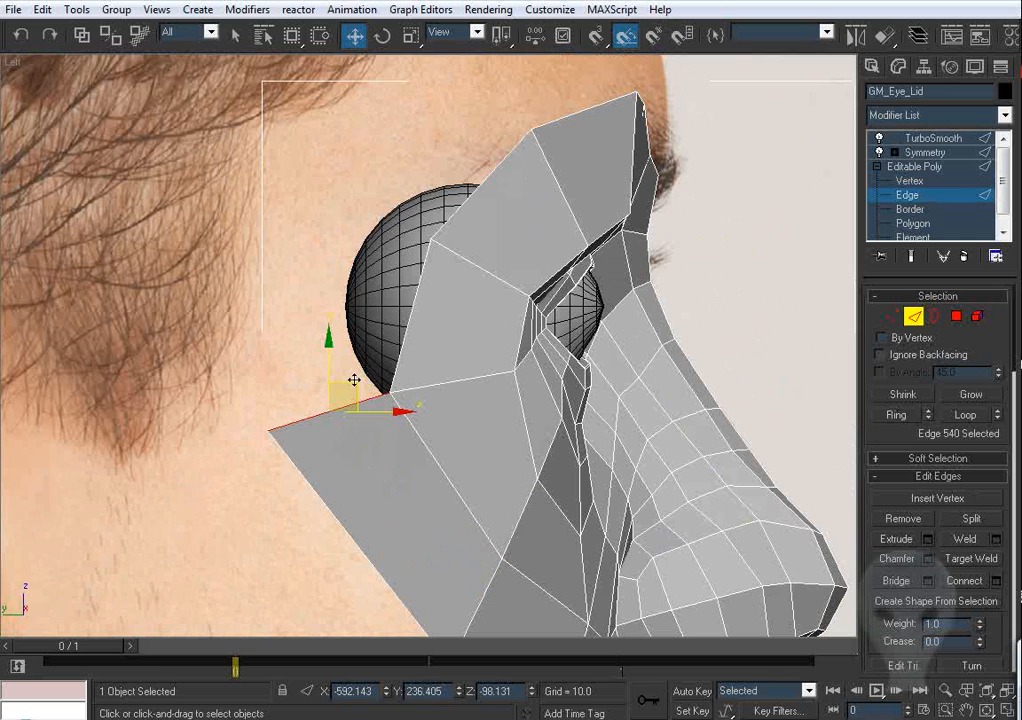
{"action": "left_click_drag", "start_coordinate": [354, 380], "coordinate": [358, 207], "text": "shift"}
{"action": "key", "text": "1"}
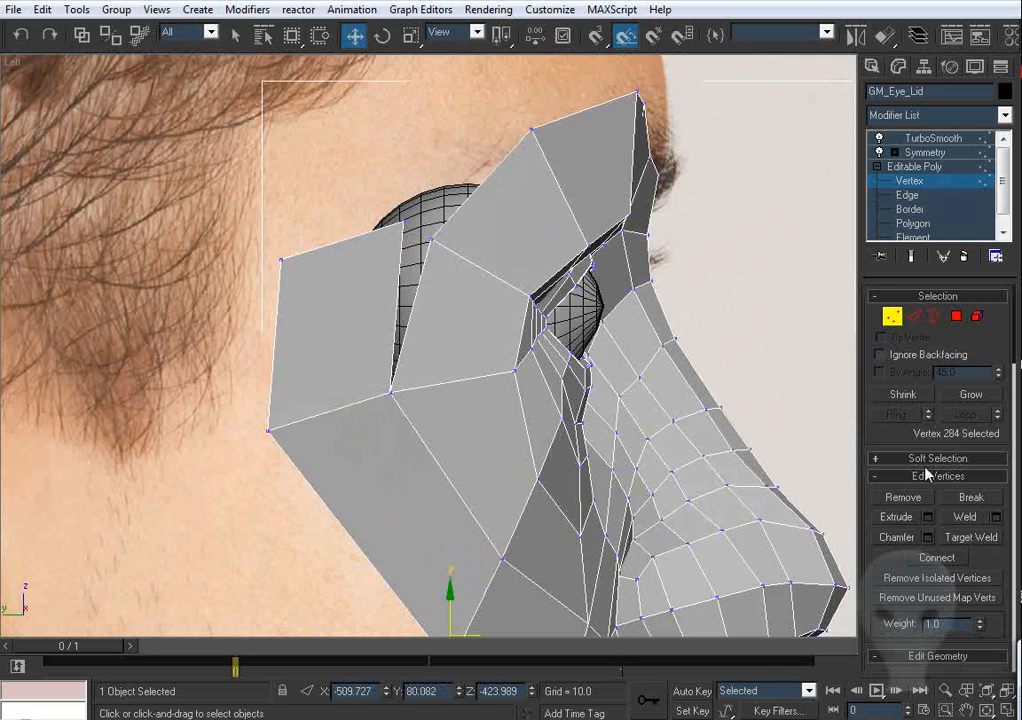
{"action": "left_click", "coordinate": [431, 240]}
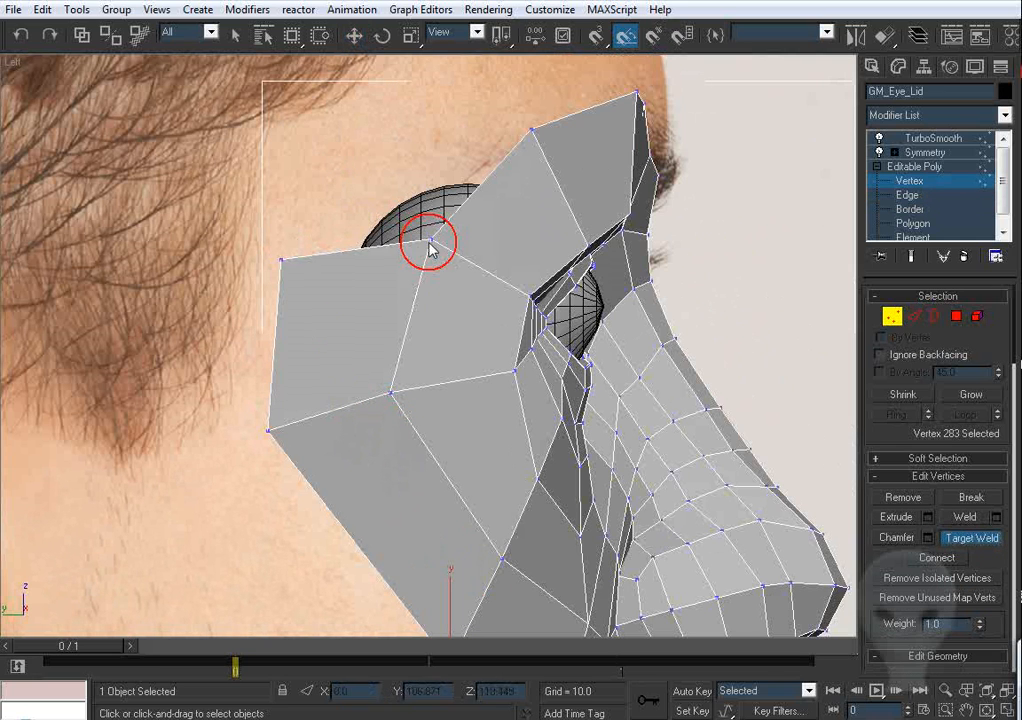
{"action": "key", "text": "w"}
Step: Move the new temple corner back toward the hairline in the side view and adjust its position in the front view
{"action": "left_click_drag", "start_coordinate": [312, 219], "coordinate": [231, 277]}
{"action": "key", "text": "f"}
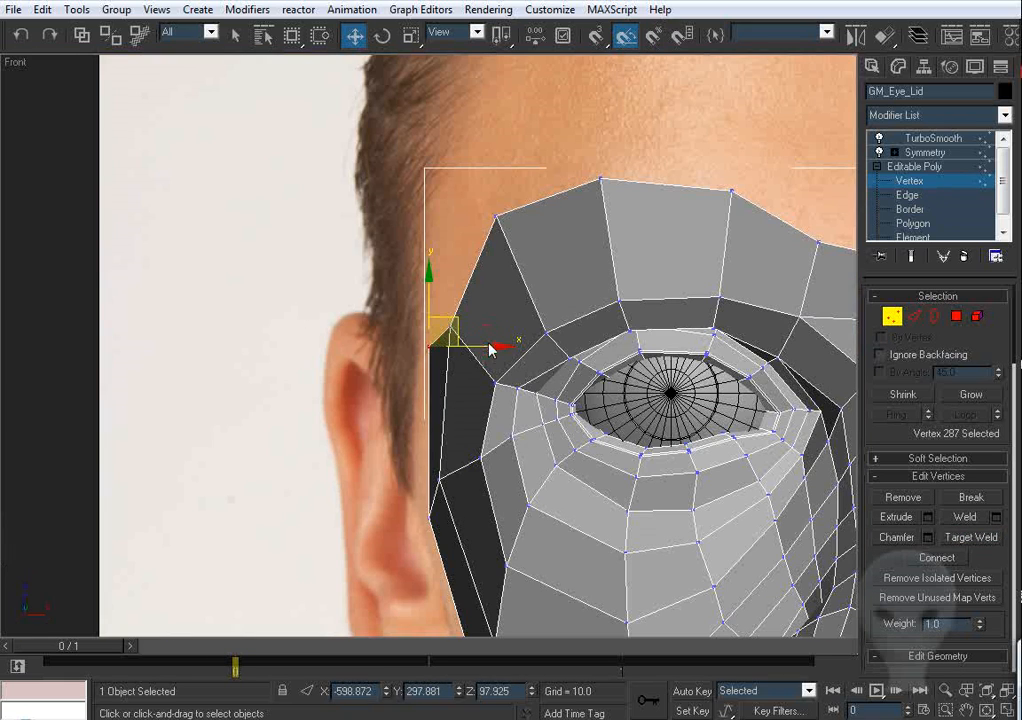
{"action": "left_click", "coordinate": [495, 350]}
{"action": "key", "text": "ctrl+z"}
{"action": "left_click_drag", "start_coordinate": [459, 327], "coordinate": [452, 279]}
Step: Even out the vertices beside the outer eye corner and down the outer cheek in the front view
{"action": "middle_click_drag", "start_coordinate": [448, 512], "coordinate": [466, 365]}
{"action": "left_click_drag", "start_coordinate": [447, 370], "coordinate": [532, 289]}
{"action": "left_click", "coordinate": [504, 333]}
{"action": "left_click", "coordinate": [510, 376]}
{"action": "left_click", "coordinate": [530, 354]}
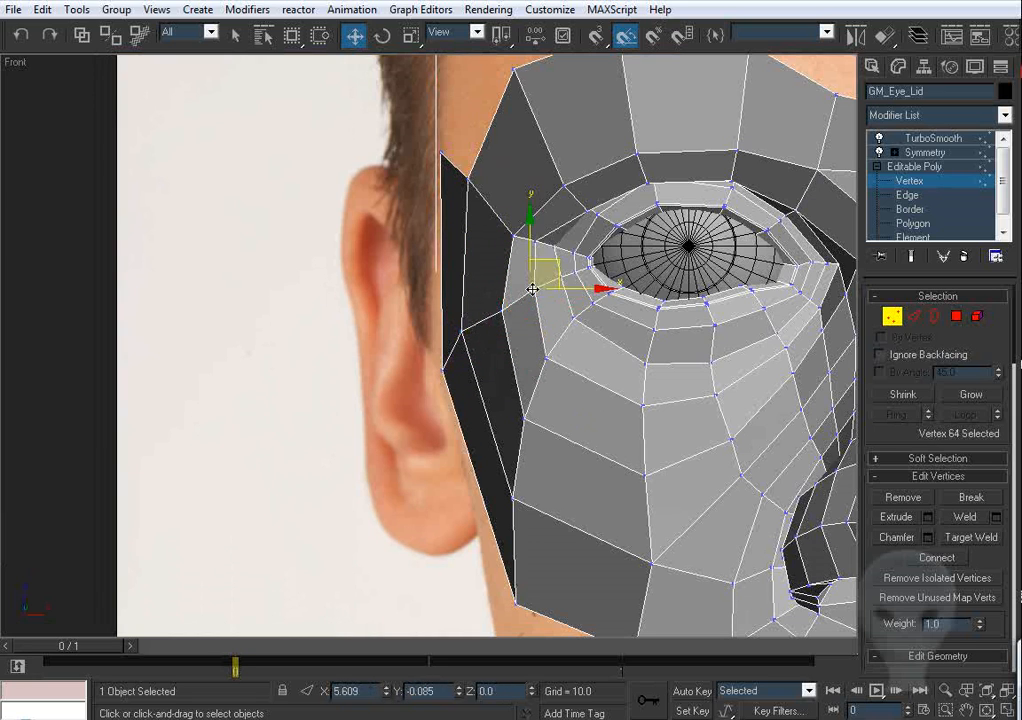
{"action": "left_click", "coordinate": [554, 356]}
{"action": "left_click", "coordinate": [527, 418]}
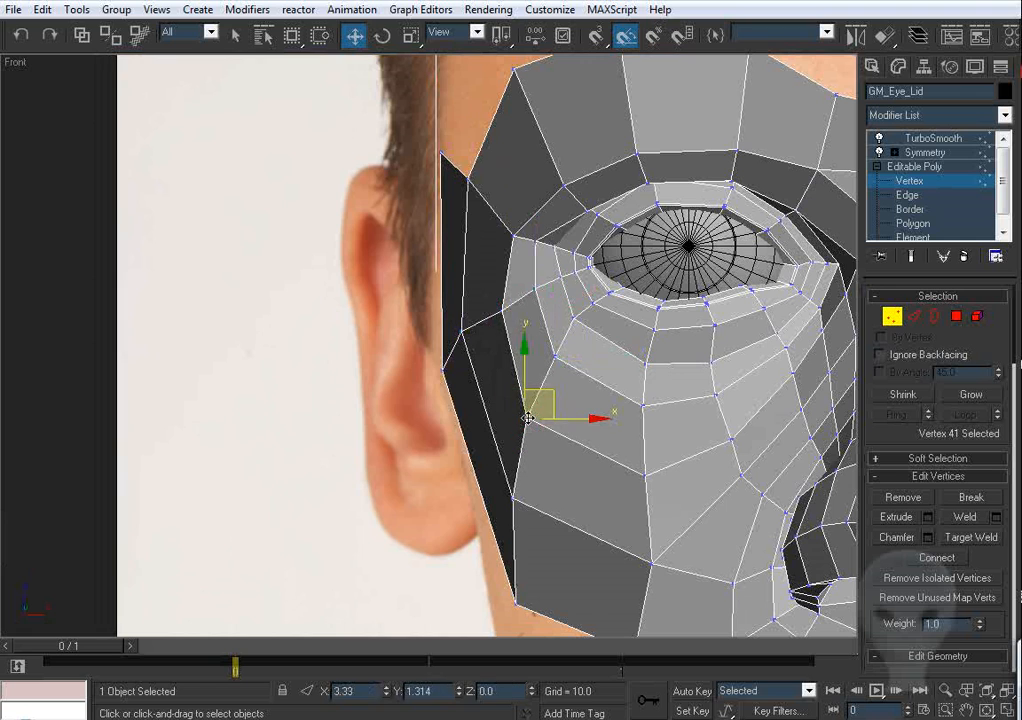
{"action": "left_click_drag", "start_coordinate": [515, 499], "coordinate": [509, 497]}
Step: Move the two outer vertices of the upper brow border inward in the front view
{"action": "middle_click_drag", "start_coordinate": [468, 228], "coordinate": [482, 330]}
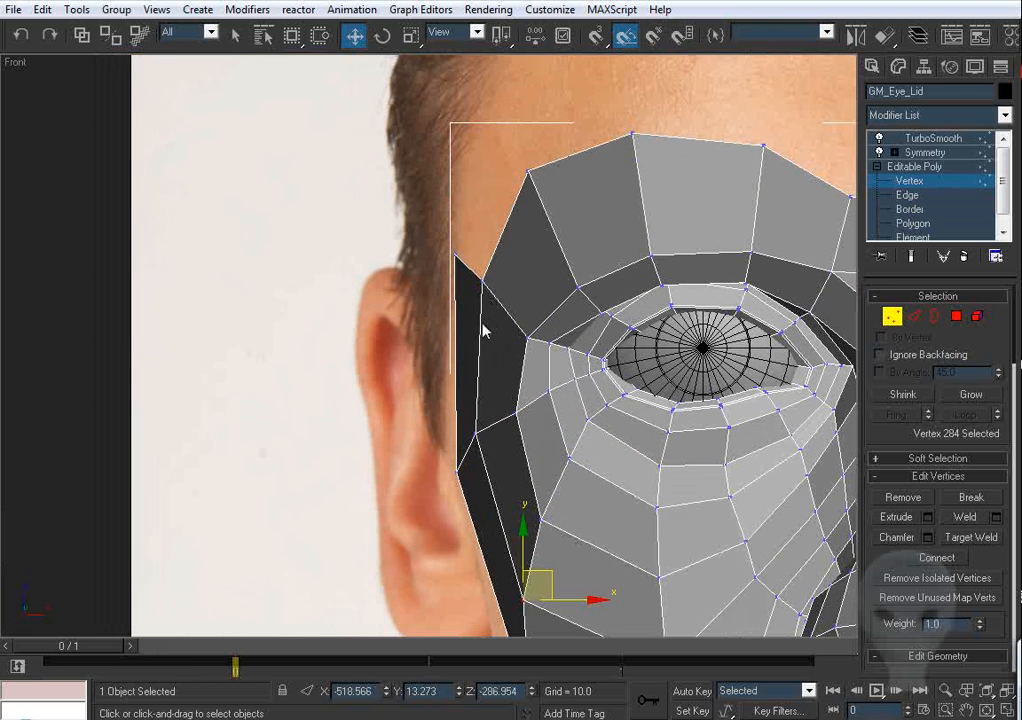
{"action": "left_click", "coordinate": [529, 175]}
{"action": "left_click_drag", "start_coordinate": [529, 173], "coordinate": [549, 172]}
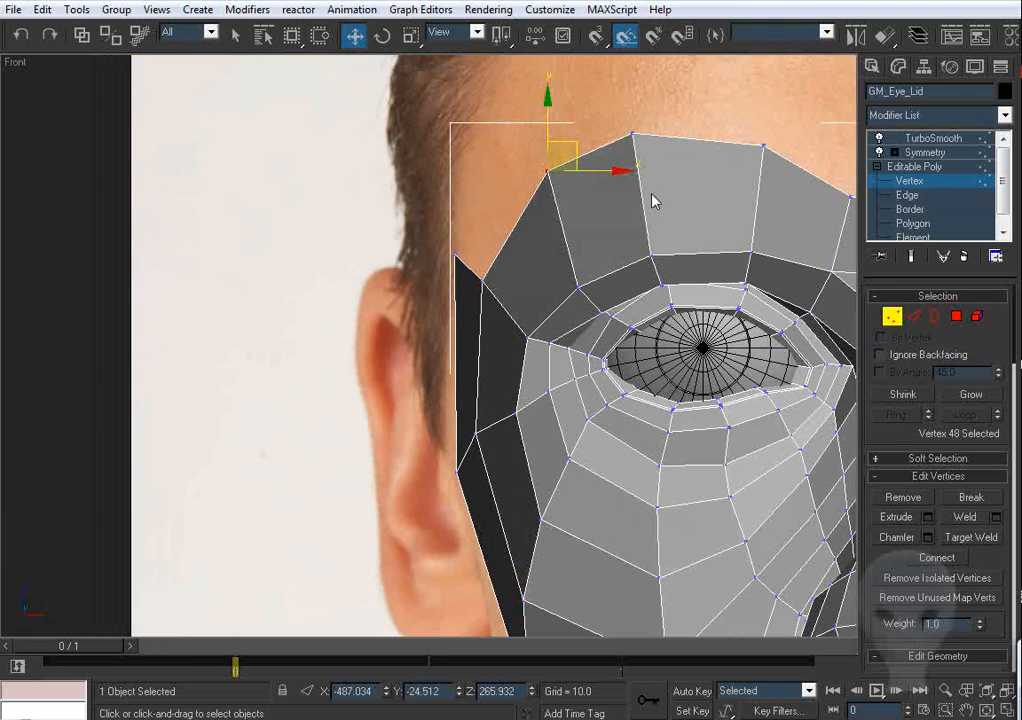
{"action": "middle_click_drag", "start_coordinate": [672, 156], "coordinate": [537, 213]}
{"action": "left_click", "coordinate": [503, 200]}
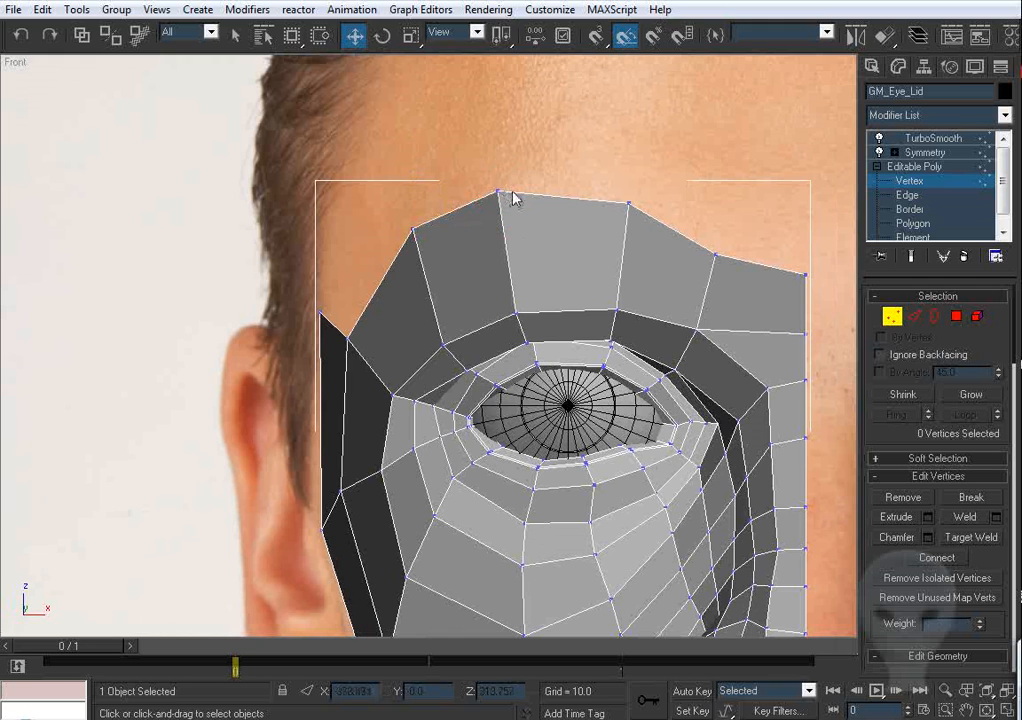
{"action": "left_click_drag", "start_coordinate": [495, 192], "coordinate": [513, 195]}
Step: Nudge the outer brow corner vertex and the temple border vertex below it slightly inward in the front view
{"action": "left_click", "coordinate": [611, 262]}
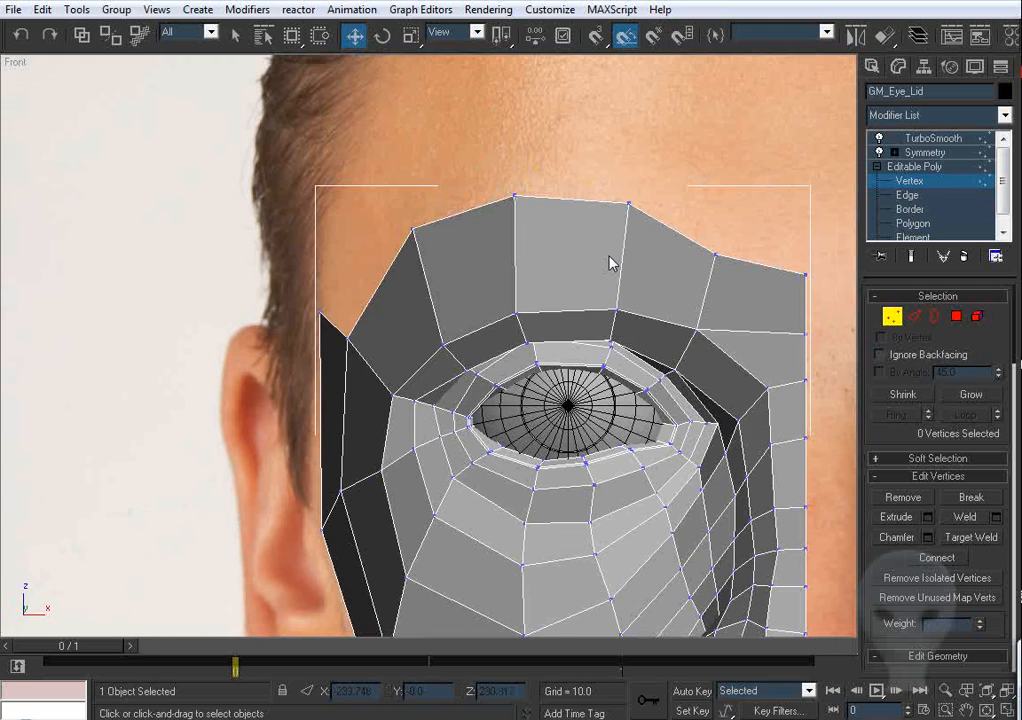
{"action": "middle_click_drag", "start_coordinate": [611, 262], "coordinate": [554, 245]}
{"action": "left_click_drag", "start_coordinate": [357, 210], "coordinate": [363, 211]}
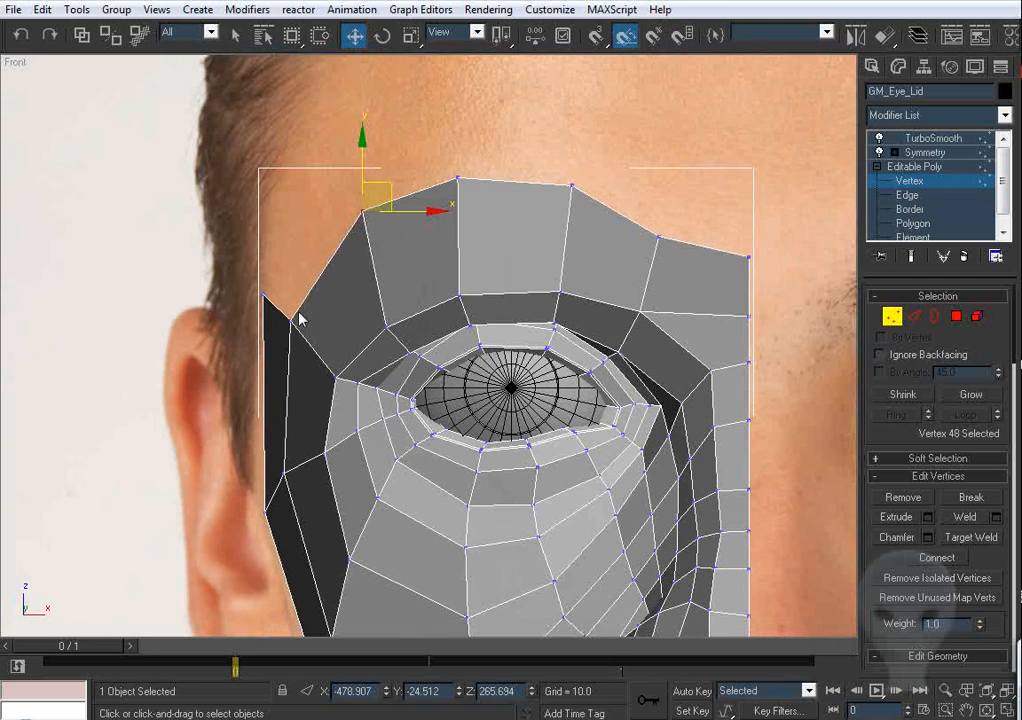
{"action": "left_click_drag", "start_coordinate": [291, 320], "coordinate": [300, 316]}
Step: Push the outer eye loop vertex and the vertex below it back in the side view
{"action": "left_click", "coordinate": [336, 377]}
{"action": "key", "text": "l"}
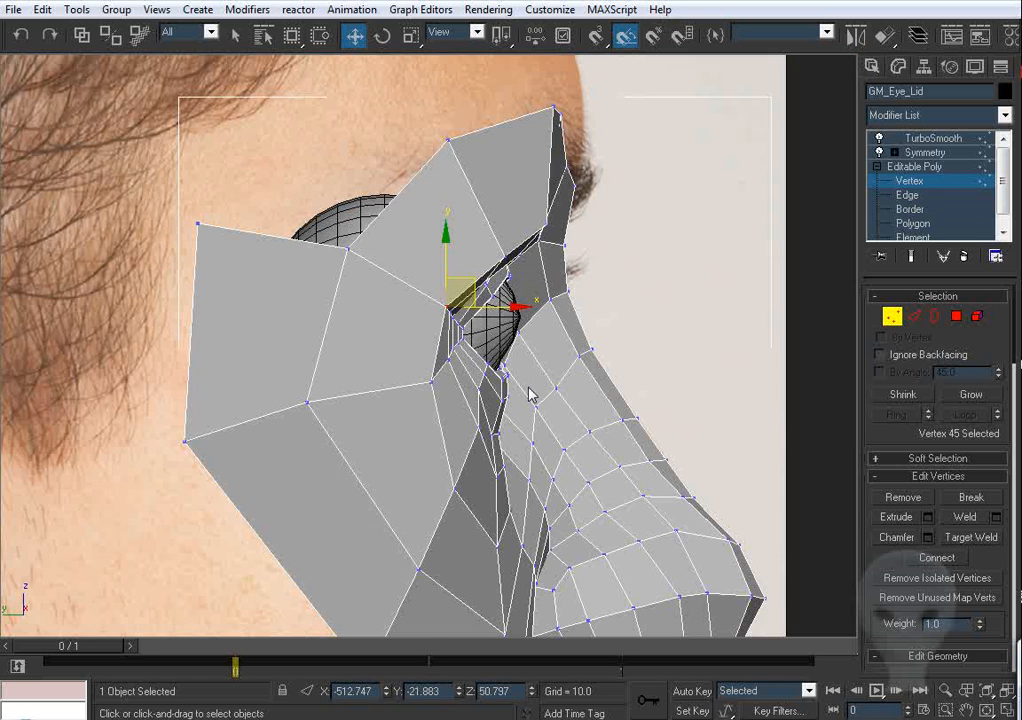
{"action": "key", "text": "z"}
{"action": "left_click_drag", "start_coordinate": [464, 327], "coordinate": [447, 310]}
{"action": "left_click", "coordinate": [405, 416]}
{"action": "left_click_drag", "start_coordinate": [405, 416], "coordinate": [384, 422]}
Step: Raise the two outer brow loop vertices above the eye in the side view and fine-tune the inner one in the front view
{"action": "middle_click_drag", "start_coordinate": [489, 291], "coordinate": [488, 316]}
{"action": "scroll", "coordinate": [490, 318], "scroll_direction": "up", "scroll_amount": 2}
{"action": "left_click", "coordinate": [491, 323]}
{"action": "left_click_drag", "start_coordinate": [516, 310], "coordinate": [493, 250]}
{"action": "left_click_drag", "start_coordinate": [551, 278], "coordinate": [540, 238]}
{"action": "key", "text": "f"}
{"action": "key", "text": "z"}
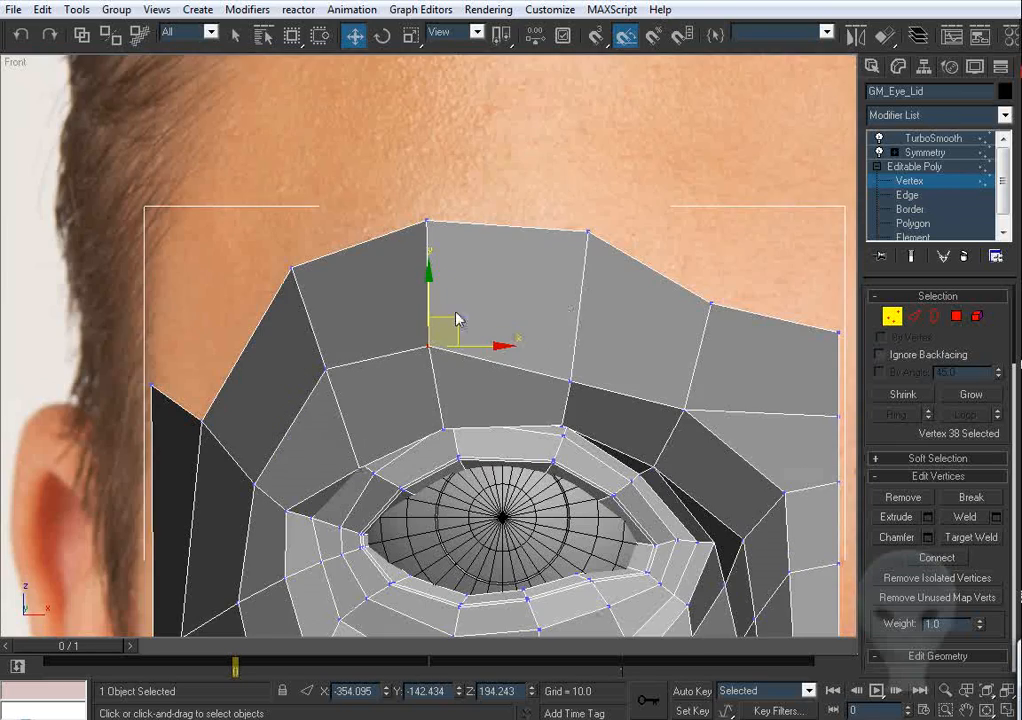
{"action": "middle_click_drag", "start_coordinate": [454, 334], "coordinate": [447, 293]}
{"action": "left_click_drag", "start_coordinate": [449, 287], "coordinate": [452, 280]}
Step: Raise the inner brow loop vertex above the eye in the front view and pull it forward in the side view
{"action": "middle_click_drag", "start_coordinate": [619, 353], "coordinate": [565, 342]}
{"action": "left_click", "coordinate": [517, 329]}
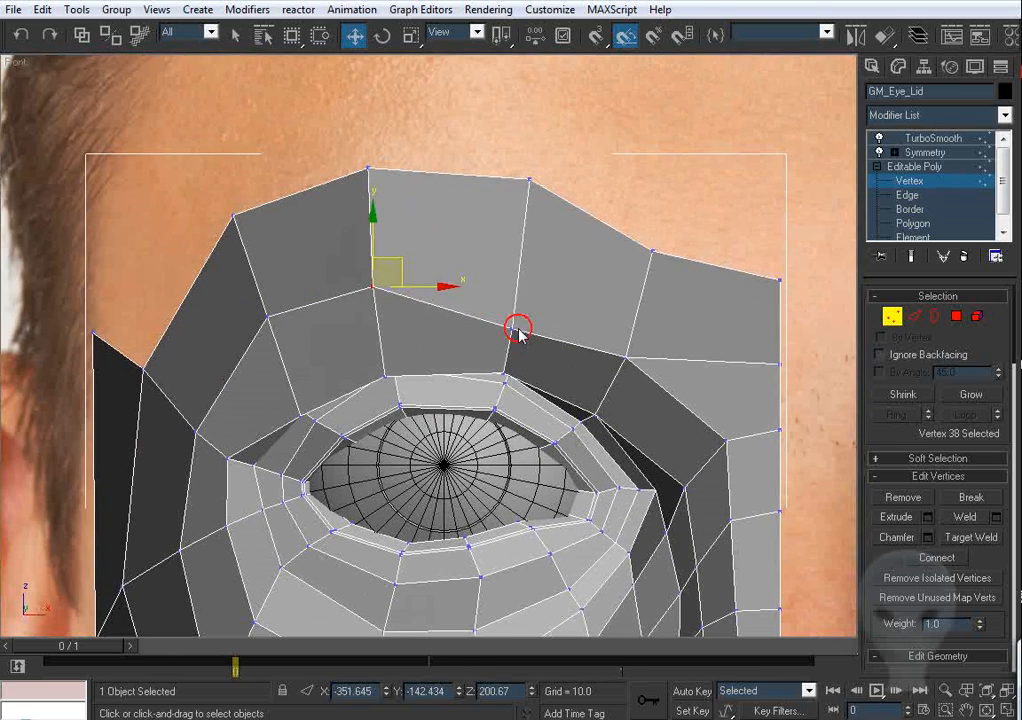
{"action": "left_click_drag", "start_coordinate": [540, 310], "coordinate": [550, 272]}
{"action": "key", "text": "l"}
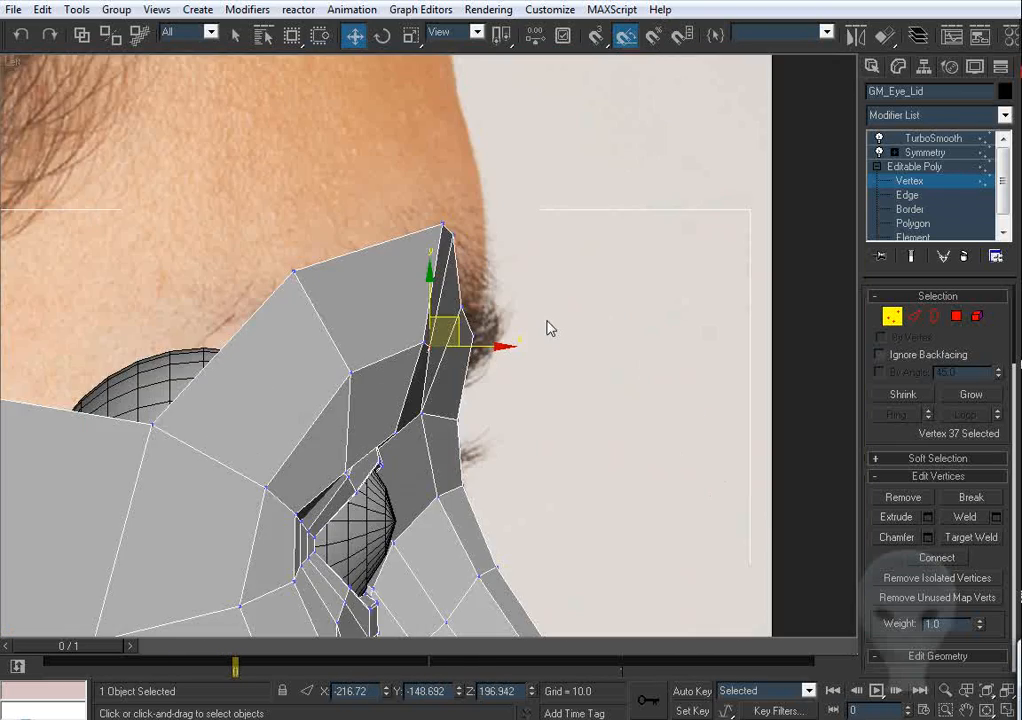
{"action": "left_click_drag", "start_coordinate": [489, 347], "coordinate": [508, 347]}
Step: Pull the brow vertex between the inner eye and the nose bridge forward in the side view
{"action": "key", "text": "f"}
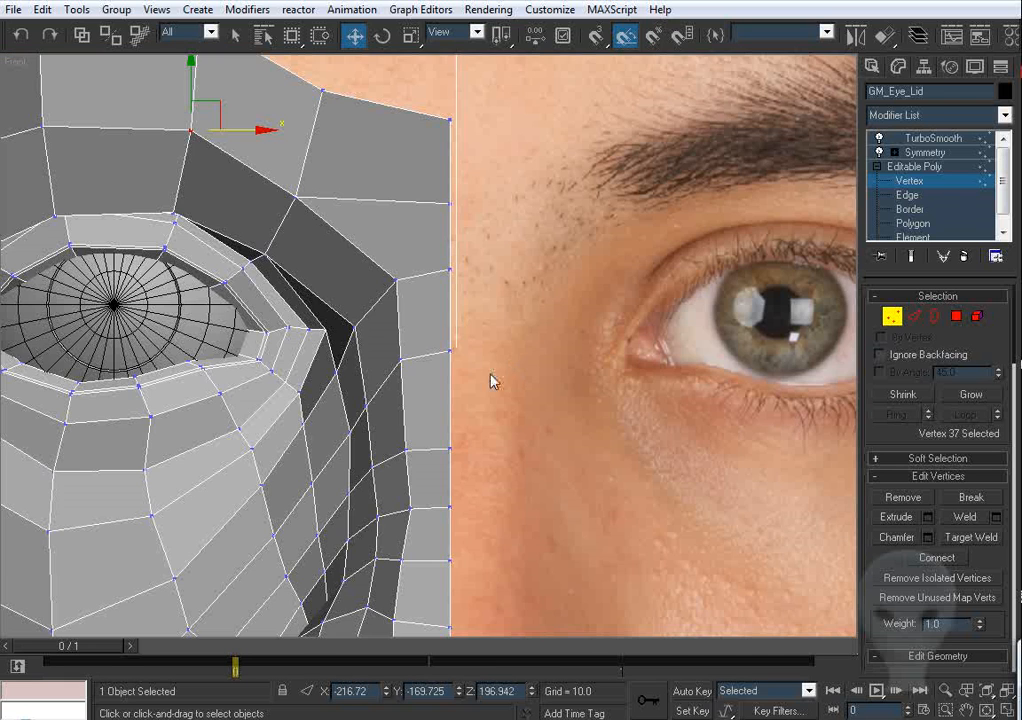
{"action": "middle_click_drag", "start_coordinate": [307, 241], "coordinate": [397, 350]}
{"action": "left_click", "coordinate": [385, 321]}
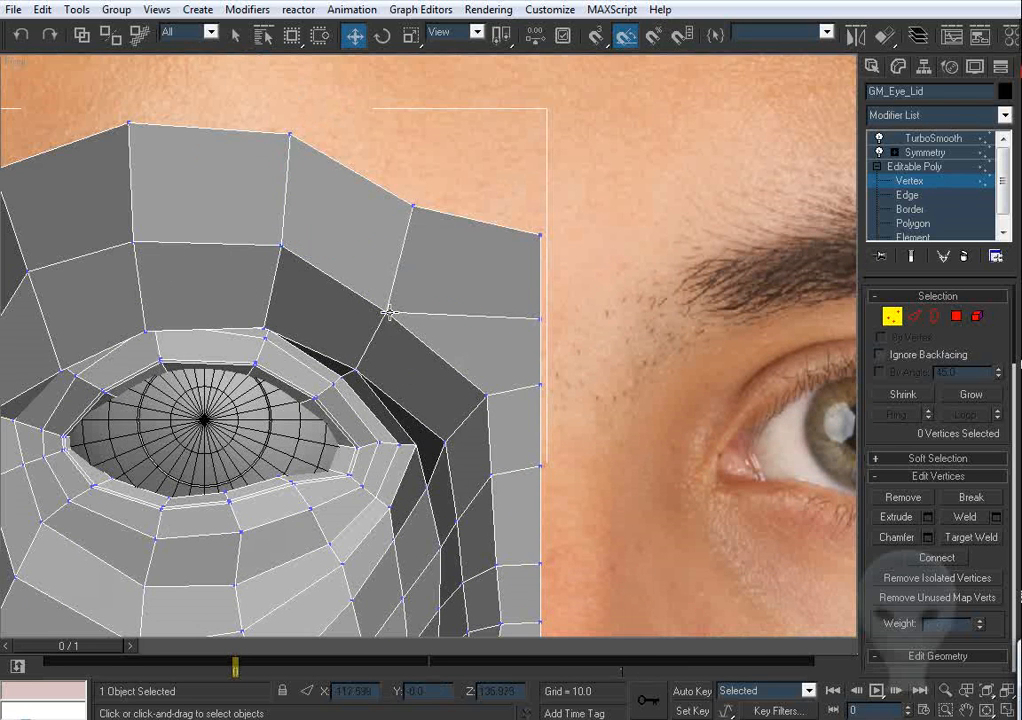
{"action": "left_click", "coordinate": [389, 312]}
{"action": "key", "text": "l"}
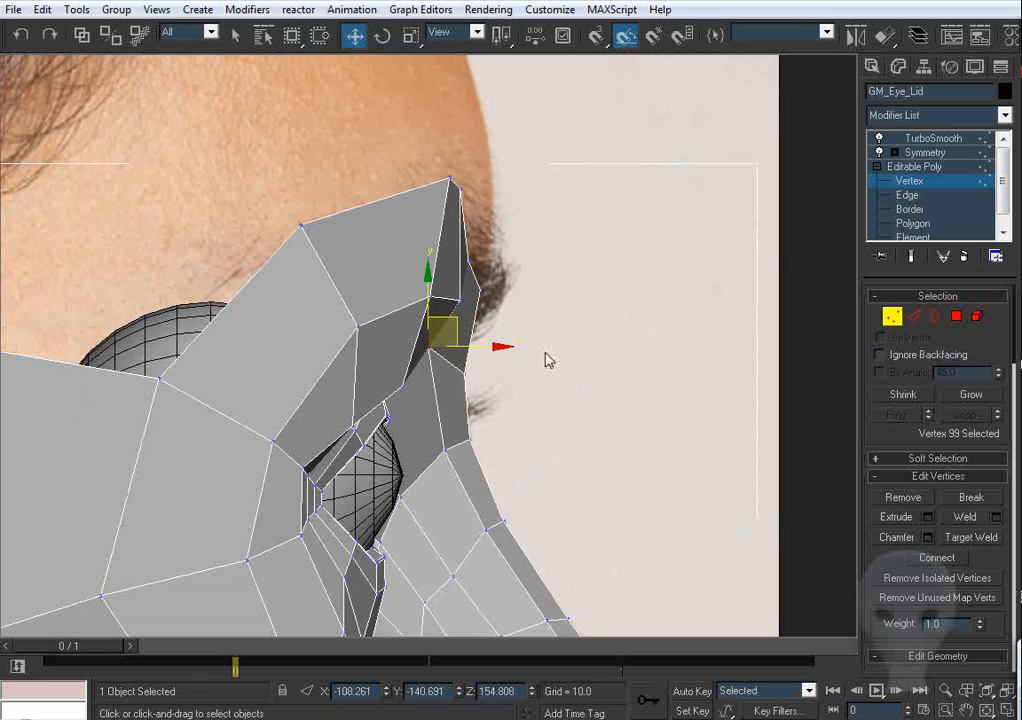
{"action": "left_click_drag", "start_coordinate": [494, 347], "coordinate": [518, 347]}
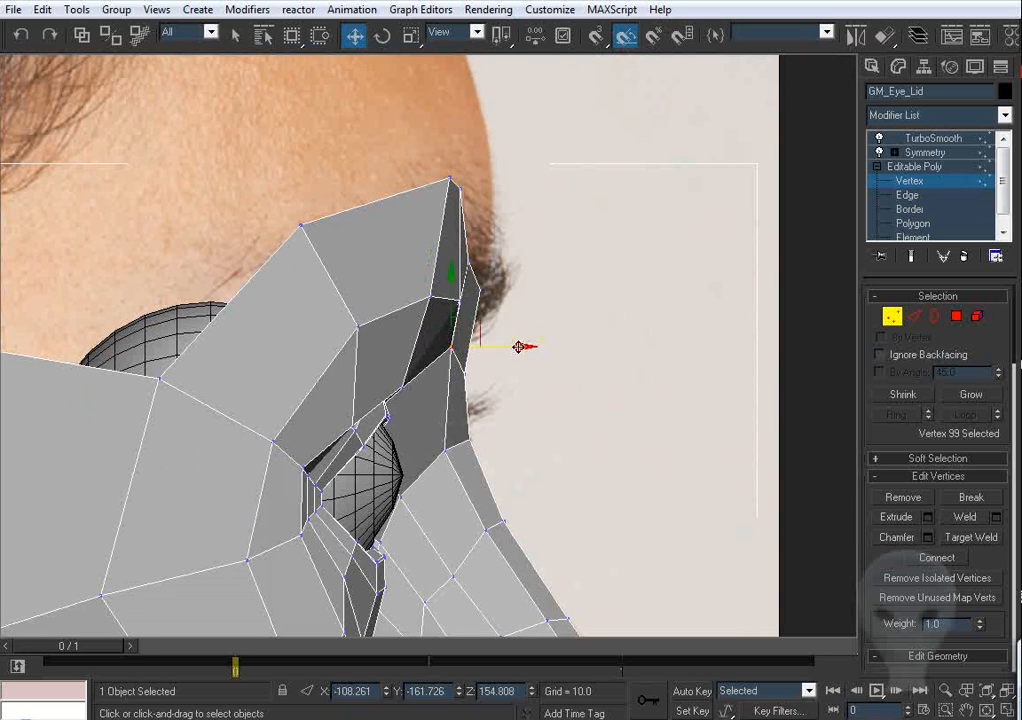
Step: Move the two topmost brow vertices above the eye slightly back and up in the side view
{"action": "middle_click_drag", "start_coordinate": [524, 302], "coordinate": [510, 323]}
{"action": "scroll", "coordinate": [510, 323], "scroll_direction": "down", "scroll_amount": 2}
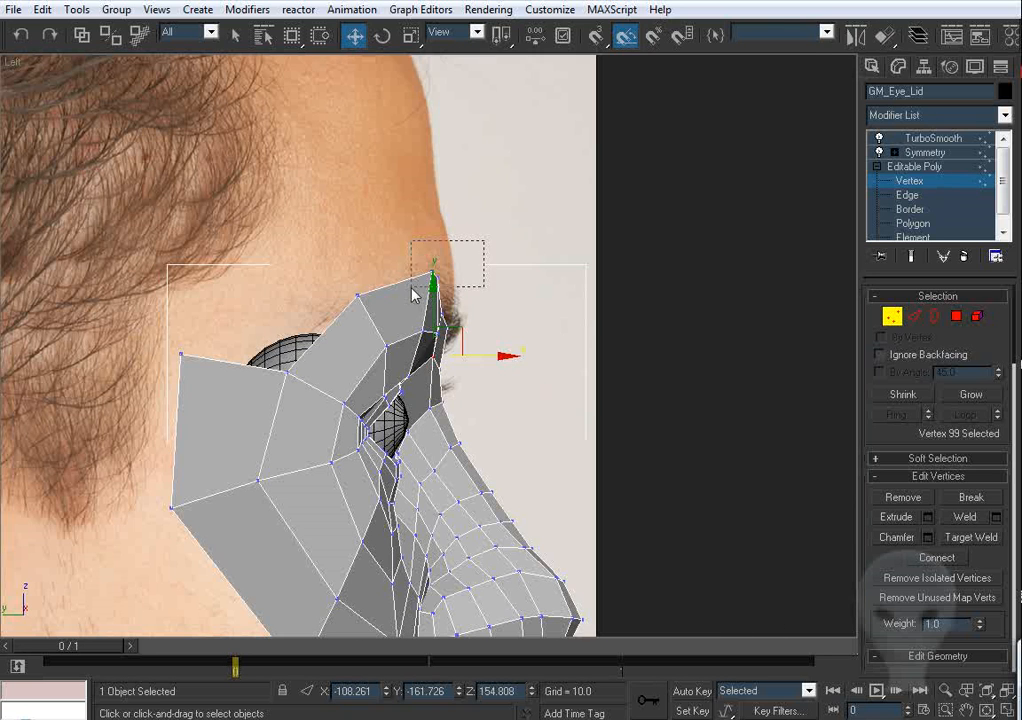
{"action": "left_click_drag", "start_coordinate": [411, 287], "coordinate": [414, 282]}
{"action": "scroll", "coordinate": [443, 276], "scroll_direction": "up", "scroll_amount": 2}
{"action": "middle_click_drag", "start_coordinate": [443, 276], "coordinate": [430, 315]}
{"action": "left_click_drag", "start_coordinate": [445, 297], "coordinate": [439, 293]}
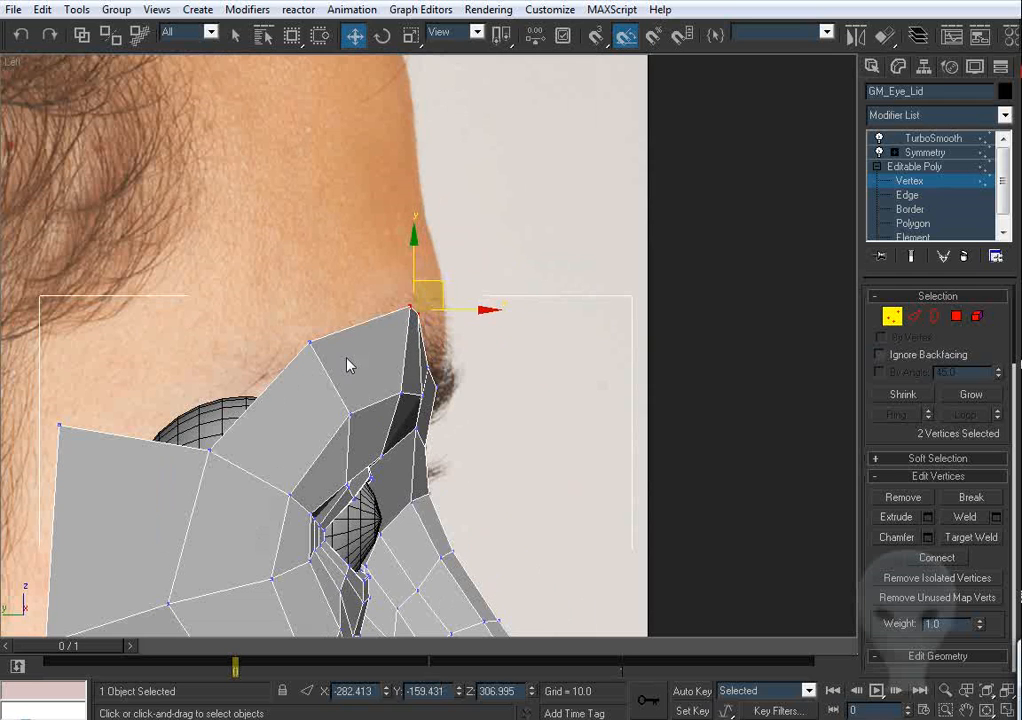
Step: Extrude the temple patch's top edge upward in the front view and target-weld its inner corner to the outer brow corner vertex
{"action": "left_click", "coordinate": [310, 343]}
{"action": "key", "text": "f"}
{"action": "middle_click_drag", "start_coordinate": [476, 404], "coordinate": [798, 587]}
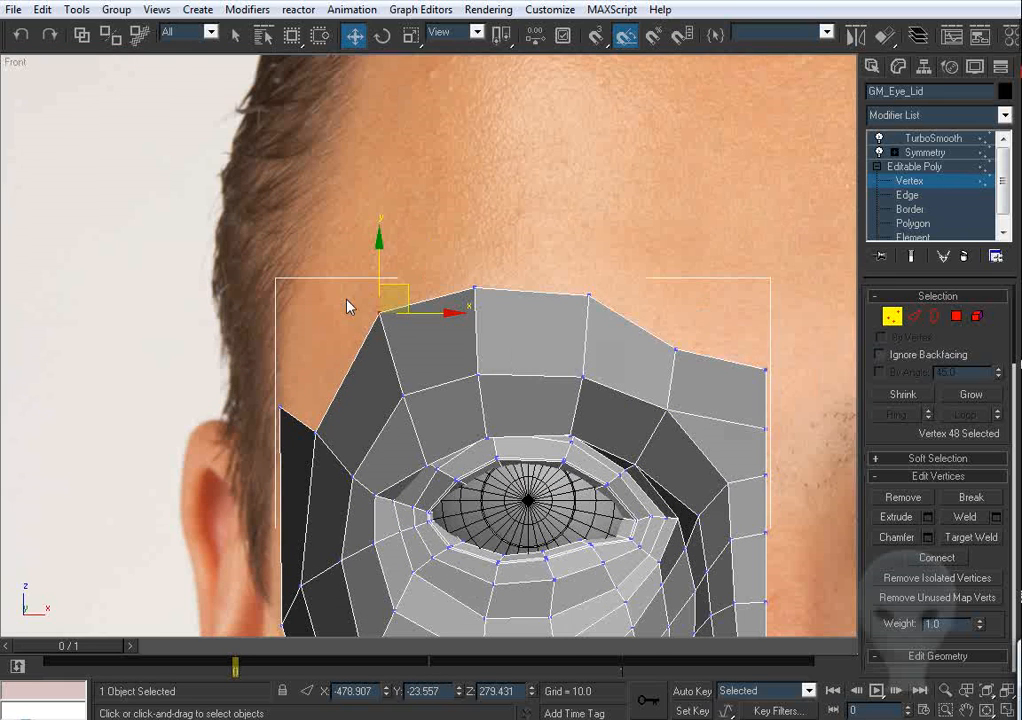
{"action": "left_click", "coordinate": [911, 316]}
{"action": "left_click", "coordinate": [408, 474]}
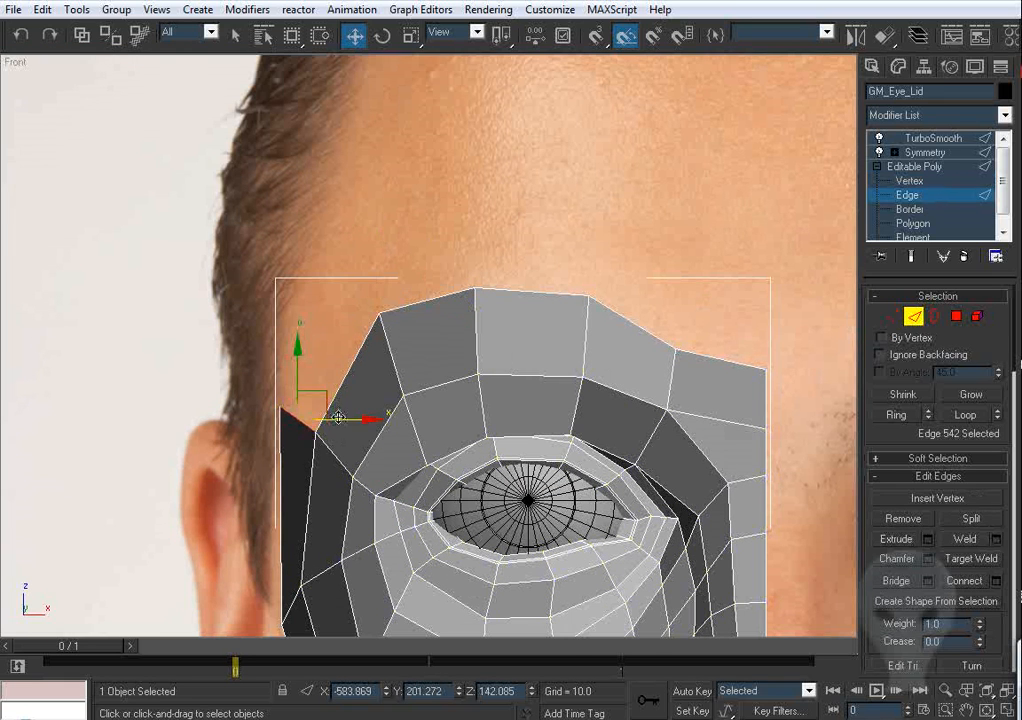
{"action": "left_click_drag", "start_coordinate": [327, 401], "coordinate": [381, 290], "text": "shift"}
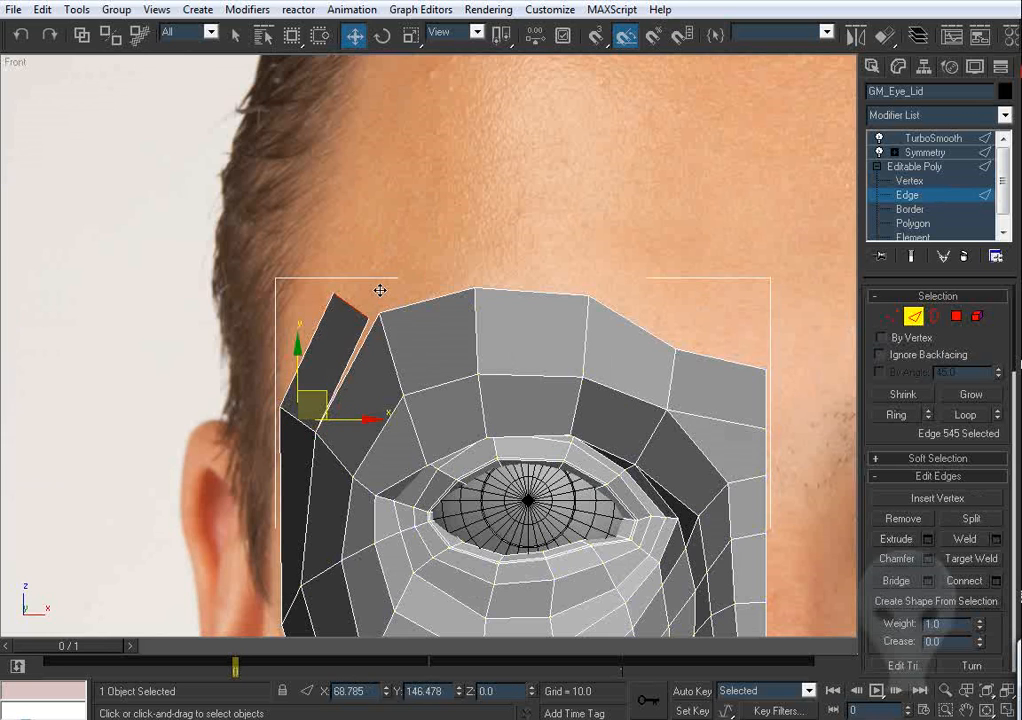
{"action": "left_click", "coordinate": [891, 316]}
{"action": "left_click", "coordinate": [962, 538]}
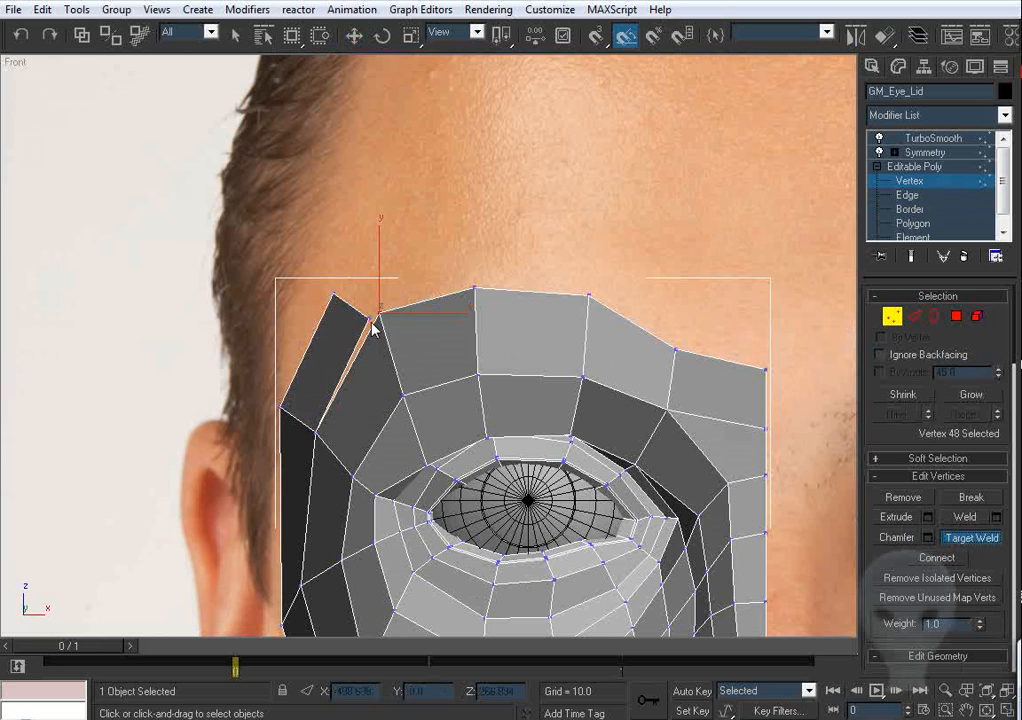
{"action": "left_click", "coordinate": [370, 318]}
{"action": "left_click", "coordinate": [379, 313]}
{"action": "right_click", "coordinate": [365, 269]}
Step: Raise the new temple polygon's free upper corner in the front view, and pull it forward and up in the side view
{"action": "left_click", "coordinate": [332, 297]}
{"action": "left_click_drag", "start_coordinate": [359, 271], "coordinate": [379, 245]}
{"action": "key", "text": "l"}
{"action": "scroll", "coordinate": [487, 318], "scroll_direction": "down", "scroll_amount": 5}
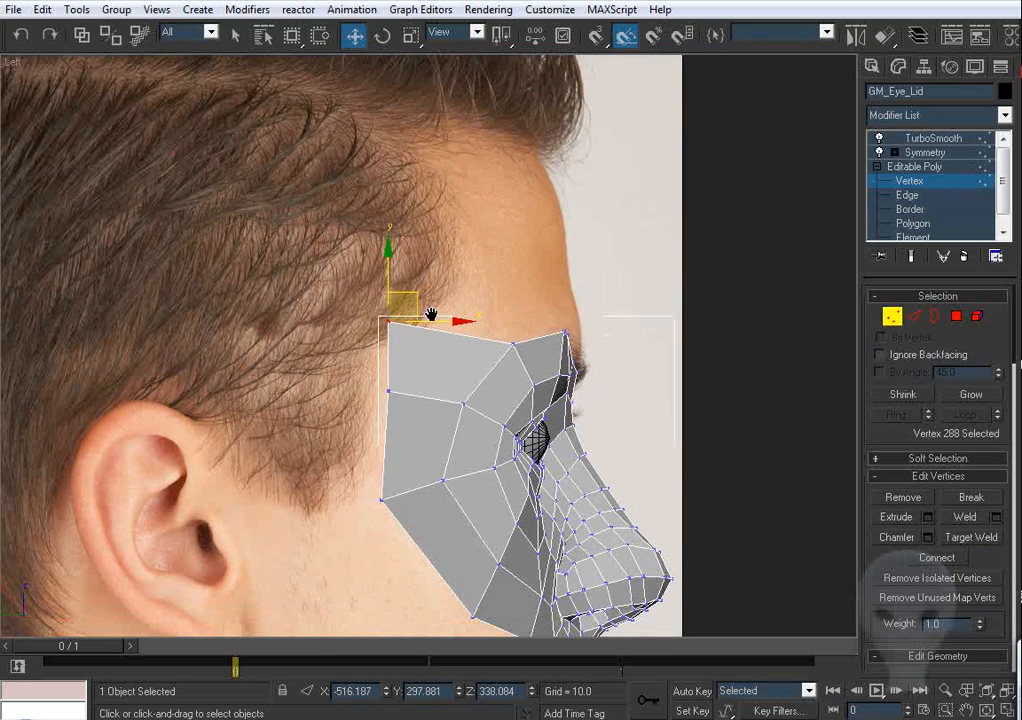
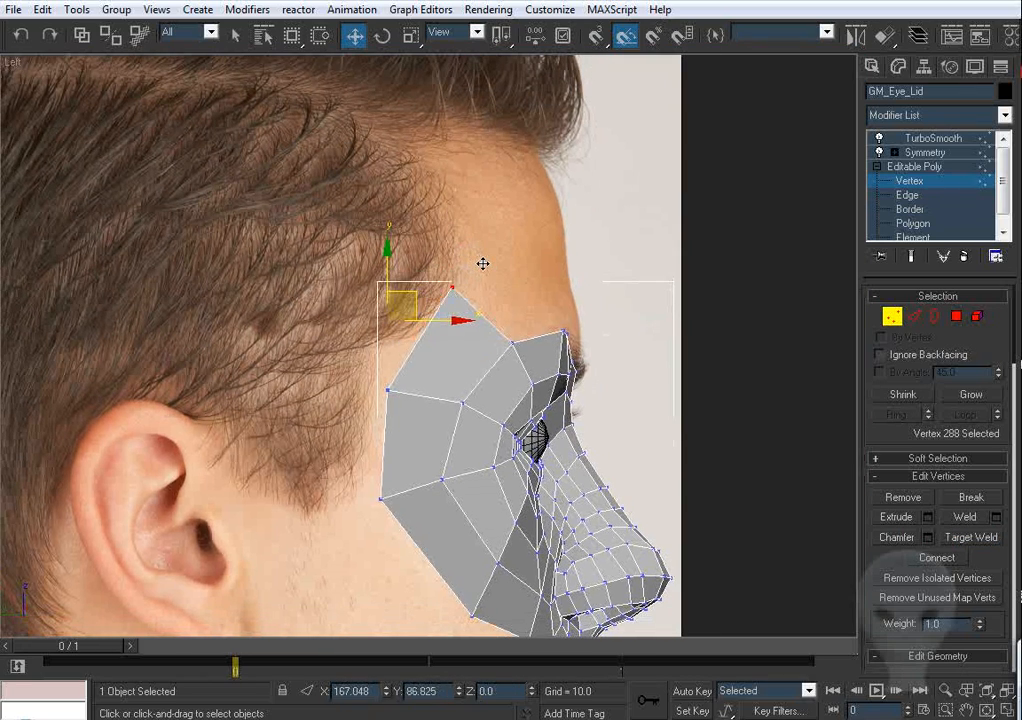
Step: Push the three temple vertices behind the outer eye slightly back in the side view to even out the patch
{"action": "left_click", "coordinate": [455, 398]}
{"action": "left_click_drag", "start_coordinate": [451, 398], "coordinate": [451, 400]}
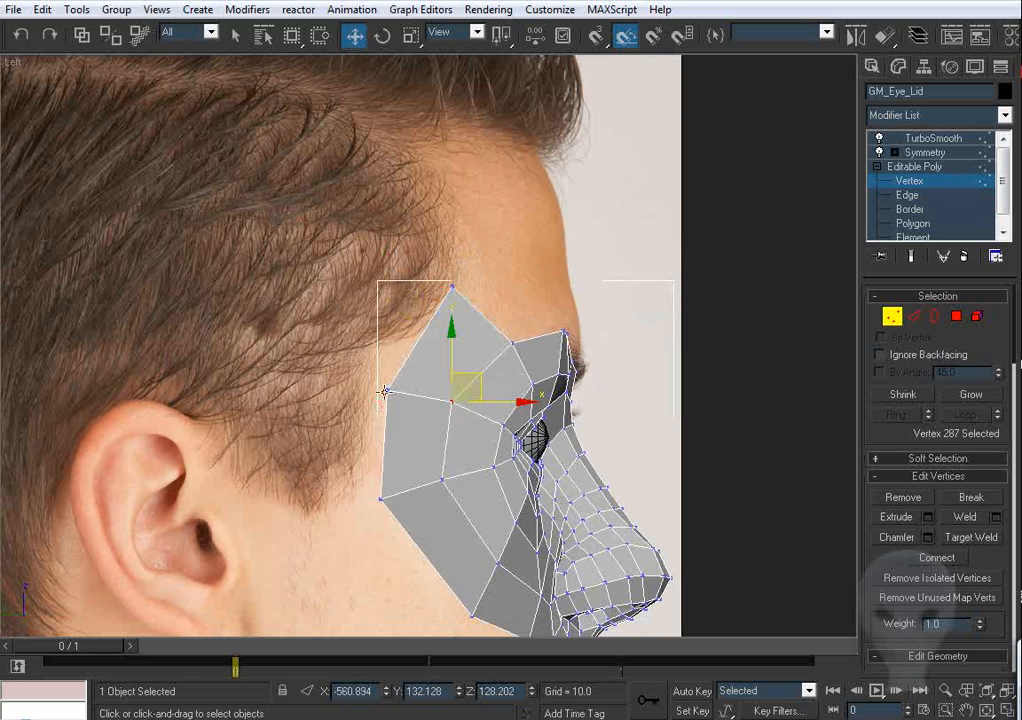
{"action": "left_click_drag", "start_coordinate": [389, 390], "coordinate": [381, 385]}
{"action": "middle_click_drag", "start_coordinate": [396, 475], "coordinate": [407, 390]}
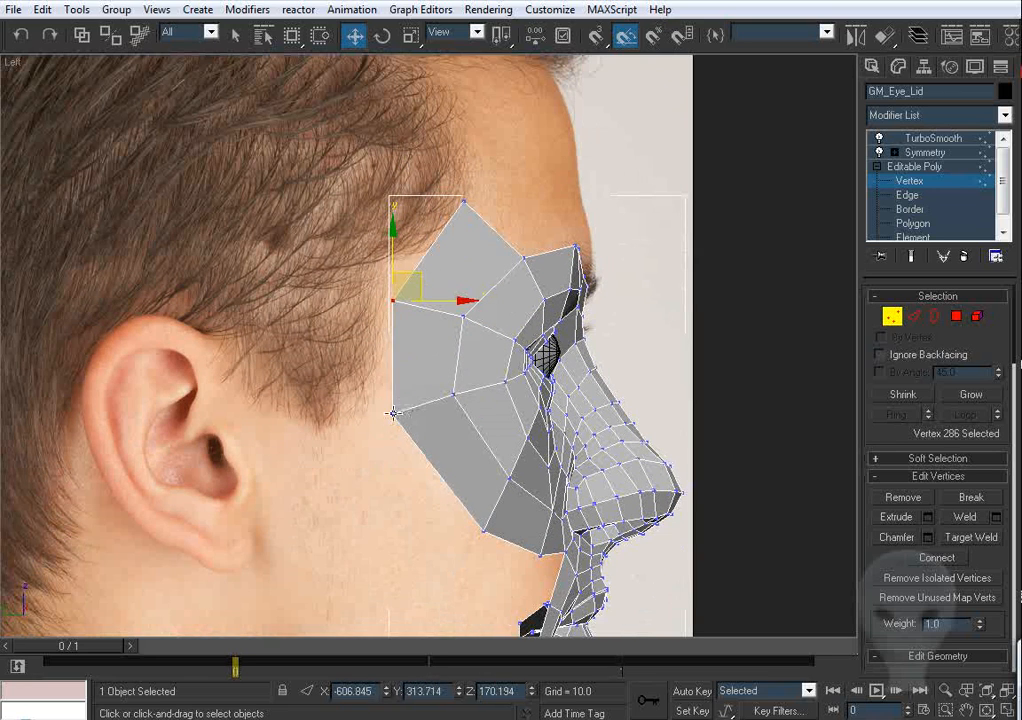
{"action": "left_click_drag", "start_coordinate": [392, 413], "coordinate": [388, 419]}
Step: Fine-tune the topmost temple vertex in the side and front views and shift the outer brow corner vertex slightly inward
{"action": "middle_click_drag", "start_coordinate": [437, 330], "coordinate": [401, 351]}
{"action": "left_click", "coordinate": [400, 268]}
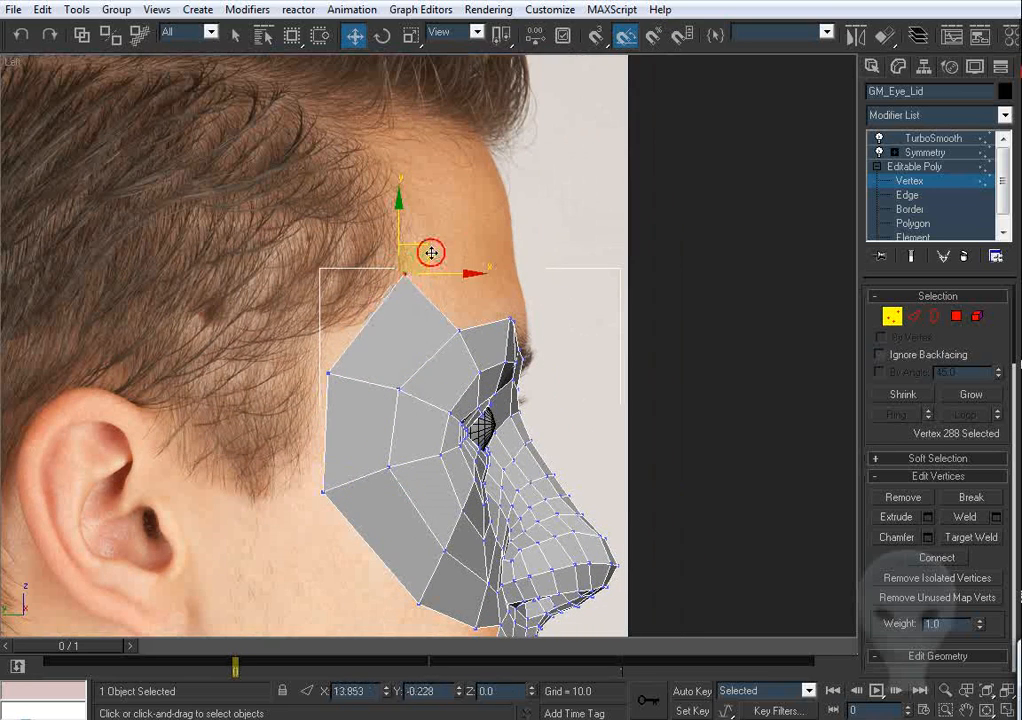
{"action": "key", "text": "f"}
{"action": "middle_click_drag", "start_coordinate": [188, 127], "coordinate": [388, 297]}
{"action": "left_click_drag", "start_coordinate": [481, 351], "coordinate": [489, 351]}
{"action": "middle_click_drag", "start_coordinate": [489, 351], "coordinate": [474, 279]}
{"action": "left_click", "coordinate": [432, 339]}
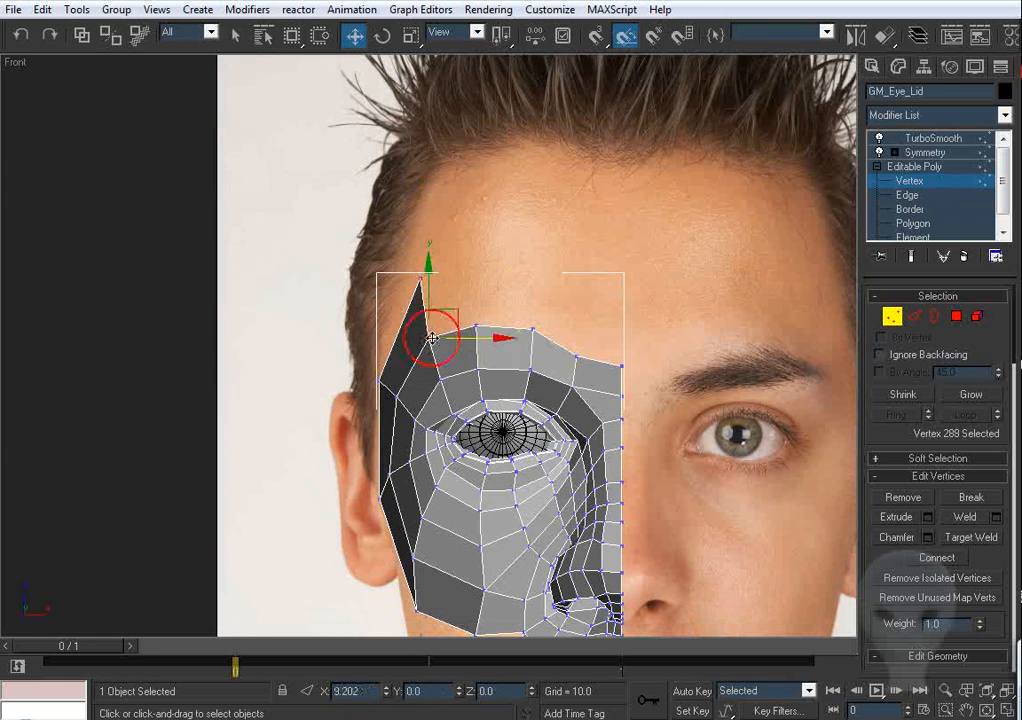
Step: Extrude the temple polygon's inner edge across the forehead in the front view and target-weld its lower corner to the adjacent brow vertex
{"action": "left_click", "coordinate": [913, 316]}
{"action": "key", "text": "z"}
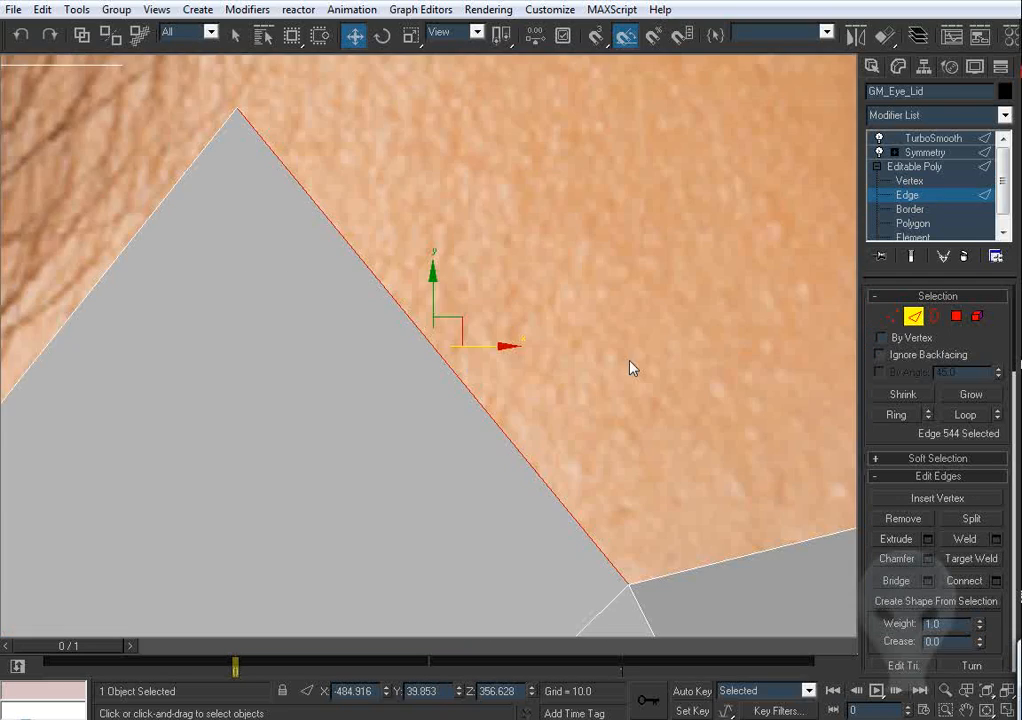
{"action": "scroll", "coordinate": [537, 316], "scroll_direction": "down", "scroll_amount": 4}
{"action": "key", "text": "f"}
{"action": "key", "text": "z"}
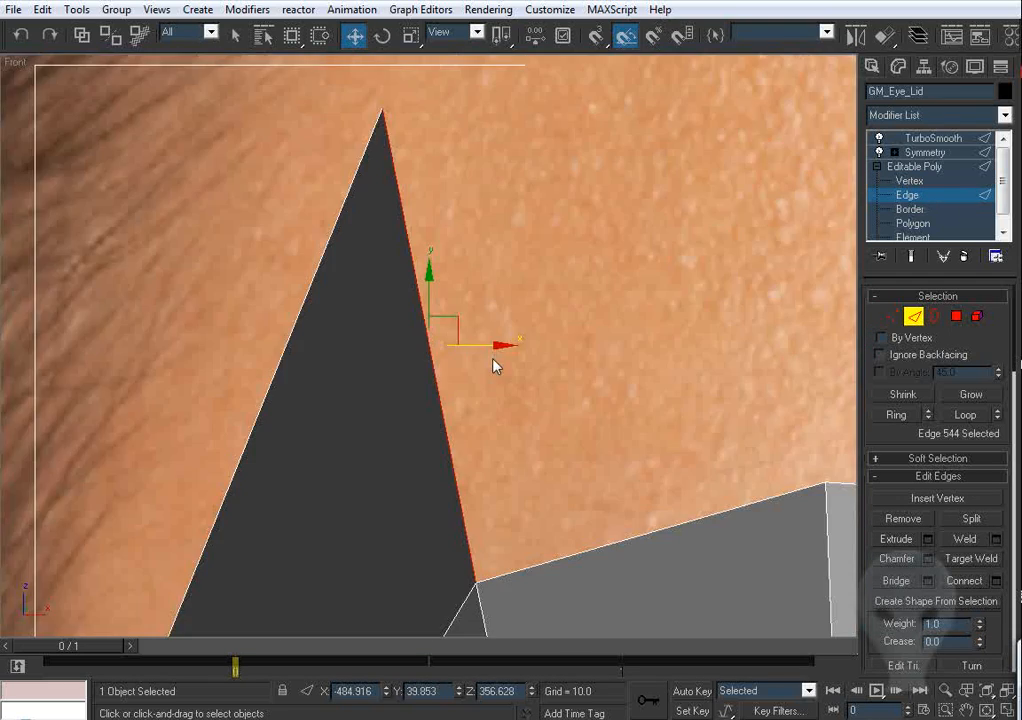
{"action": "scroll", "coordinate": [472, 305], "scroll_direction": "down", "scroll_amount": 5}
{"action": "left_click_drag", "start_coordinate": [453, 315], "coordinate": [520, 290], "text": "shift"}
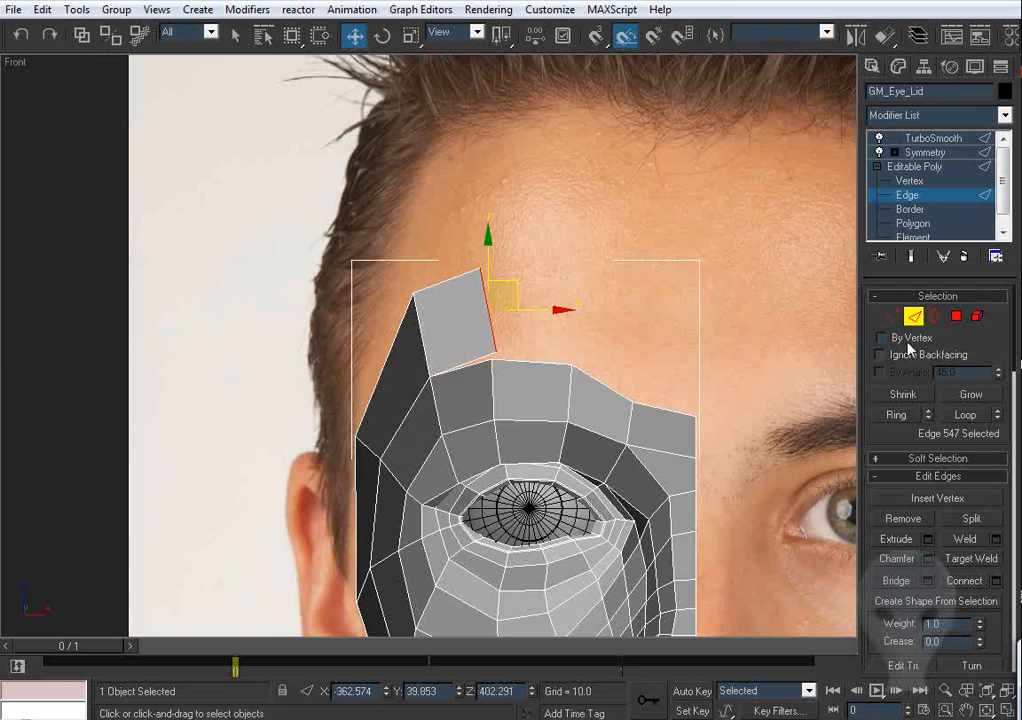
{"action": "left_click", "coordinate": [891, 317]}
{"action": "left_click", "coordinate": [963, 539]}
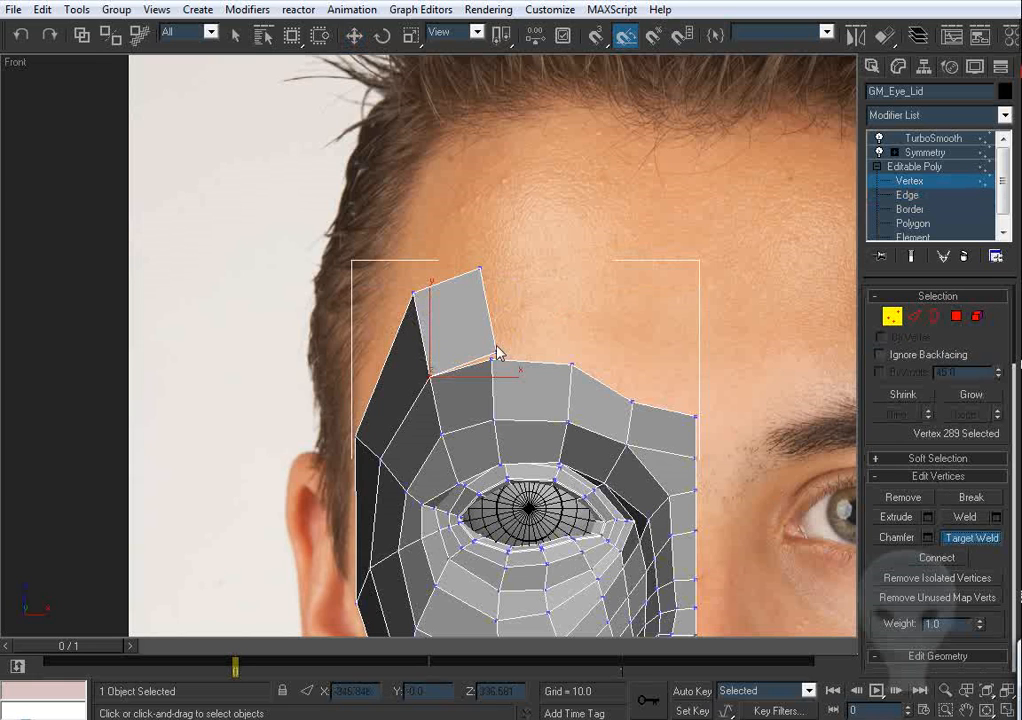
{"action": "left_click", "coordinate": [493, 360]}
{"action": "right_click", "coordinate": [511, 329]}
Step: Shift the new forehead polygon's upper corners inward and its outer lower corner outward in the front view
{"action": "left_click", "coordinate": [480, 269]}
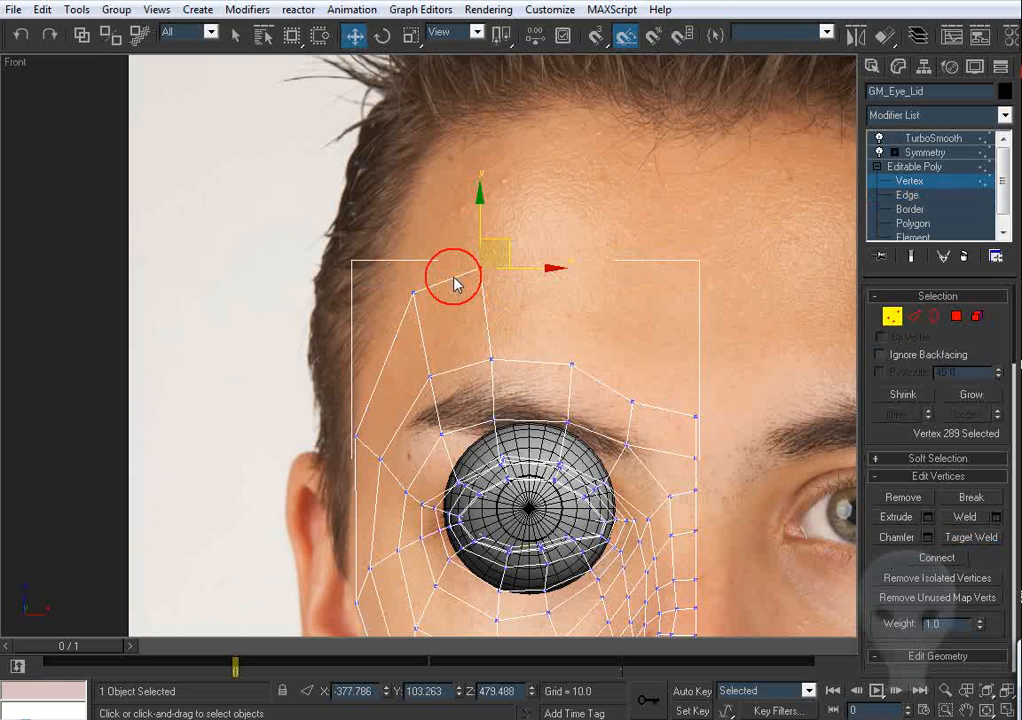
{"action": "left_click_drag", "start_coordinate": [526, 268], "coordinate": [551, 267]}
{"action": "left_click", "coordinate": [410, 295]}
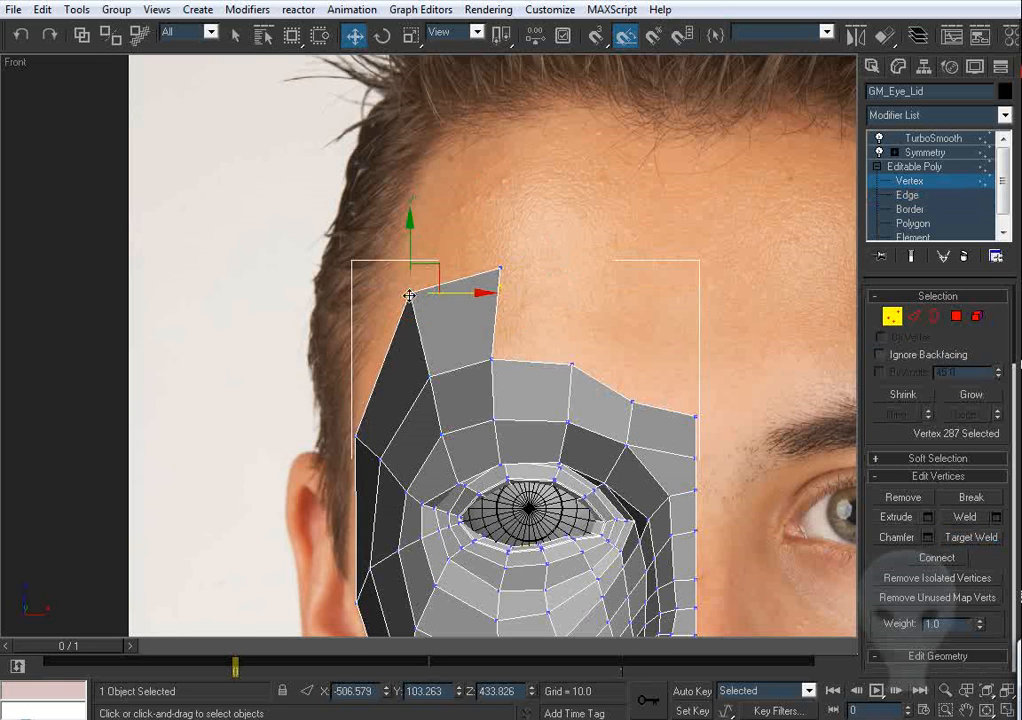
{"action": "left_click", "coordinate": [431, 377]}
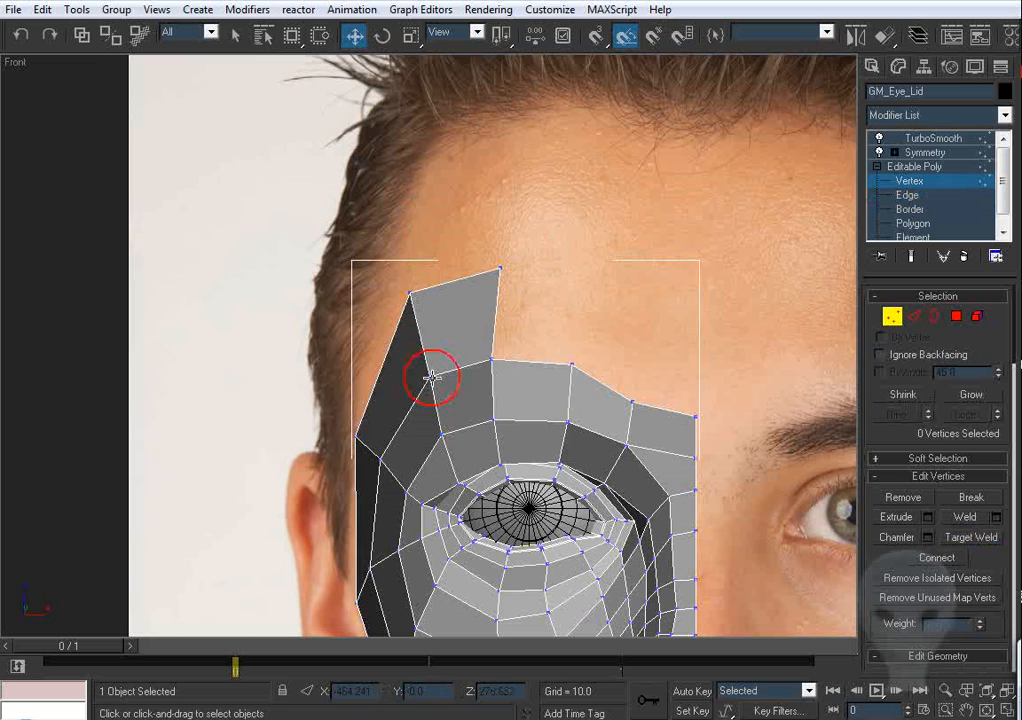
{"action": "left_click", "coordinate": [410, 294]}
{"action": "middle_click_drag", "start_coordinate": [416, 374], "coordinate": [416, 296]}
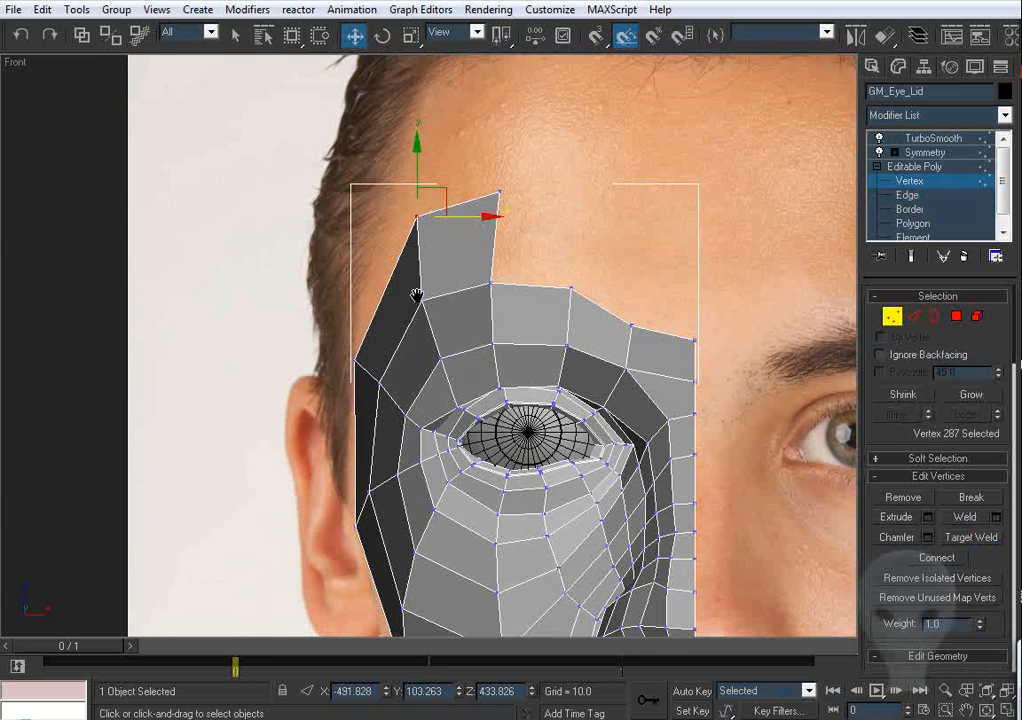
Step: Adjust the two temple vertices beside the outer eye sideways and shift the forehead polygon's inner lower corner inward
{"action": "left_click_drag", "start_coordinate": [355, 361], "coordinate": [378, 384]}
{"action": "left_click", "coordinate": [377, 380]}
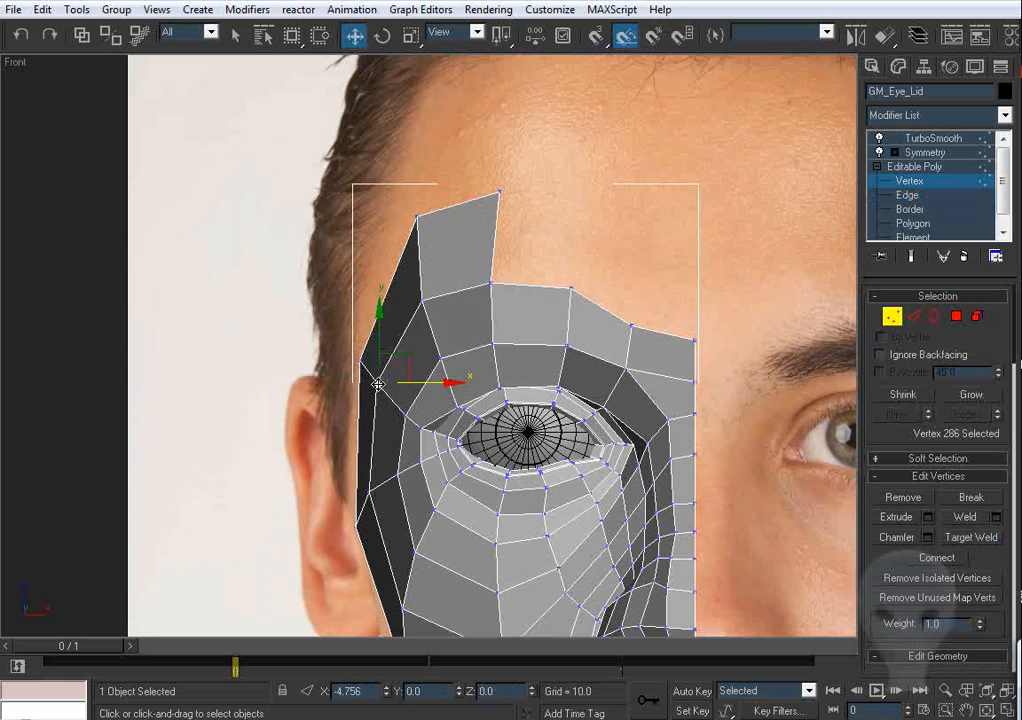
{"action": "middle_click_drag", "start_coordinate": [484, 301], "coordinate": [422, 317]}
{"action": "left_click_drag", "start_coordinate": [479, 196], "coordinate": [428, 266]}
{"action": "left_click", "coordinate": [416, 318]}
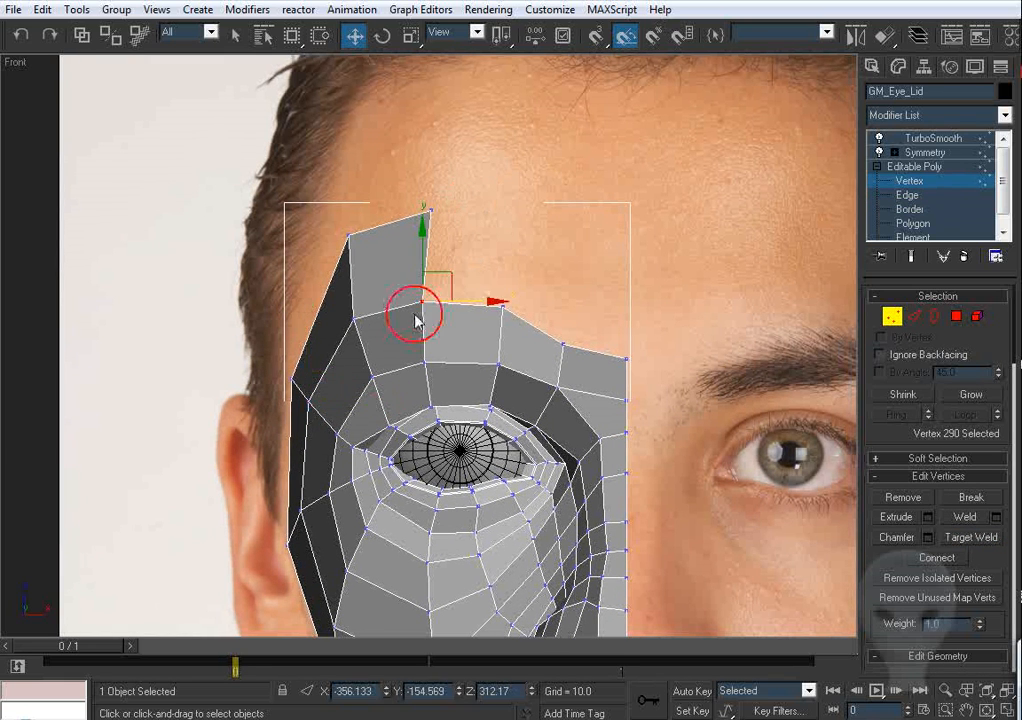
{"action": "left_click", "coordinate": [482, 298]}
{"action": "left_click", "coordinate": [488, 303]}
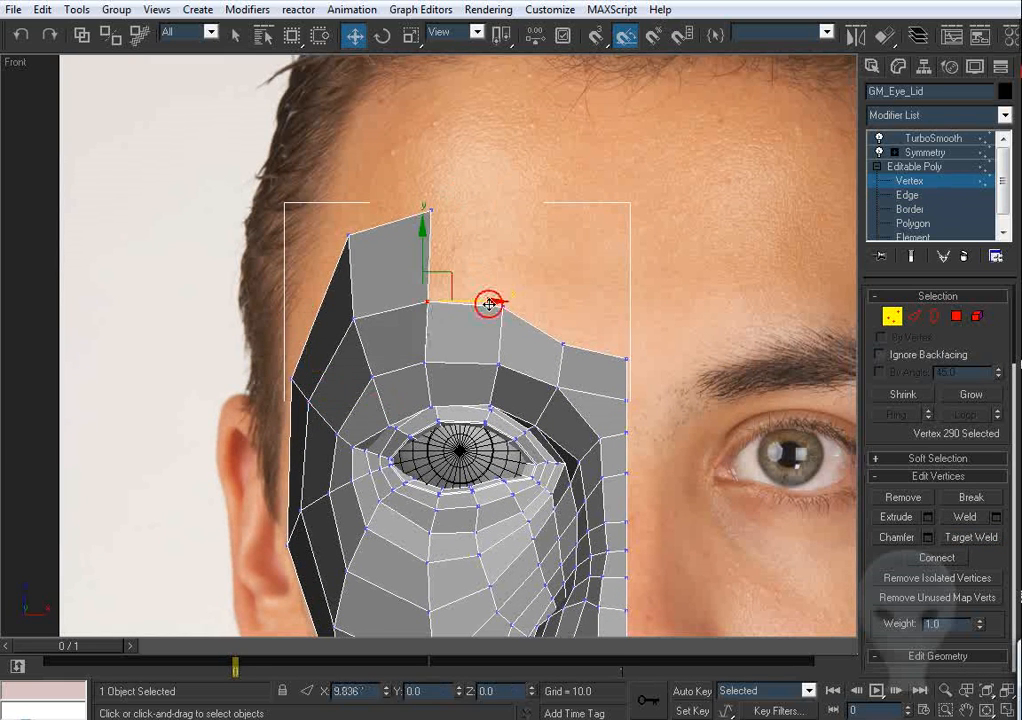
Step: Extrude the forehead strip's inner edge above the eye and target-weld its lower corner to the next brow vertex
{"action": "left_click", "coordinate": [915, 317]}
{"action": "middle_click_drag", "start_coordinate": [457, 232], "coordinate": [397, 217]}
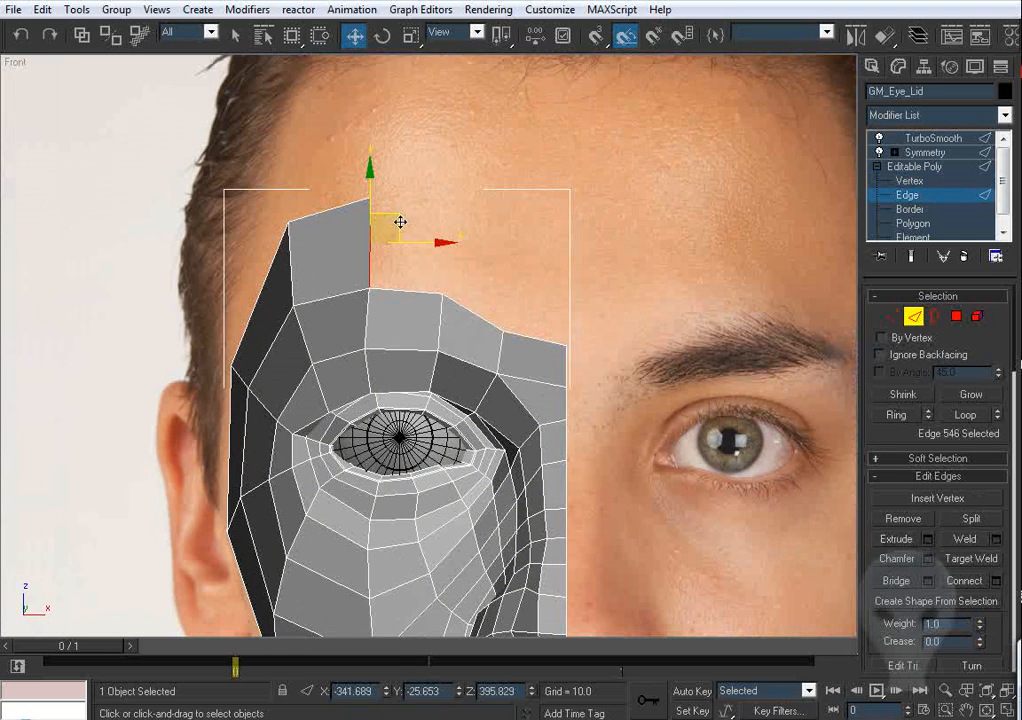
{"action": "left_click_drag", "start_coordinate": [400, 222], "coordinate": [484, 228], "text": "shift"}
{"action": "left_click", "coordinate": [892, 316]}
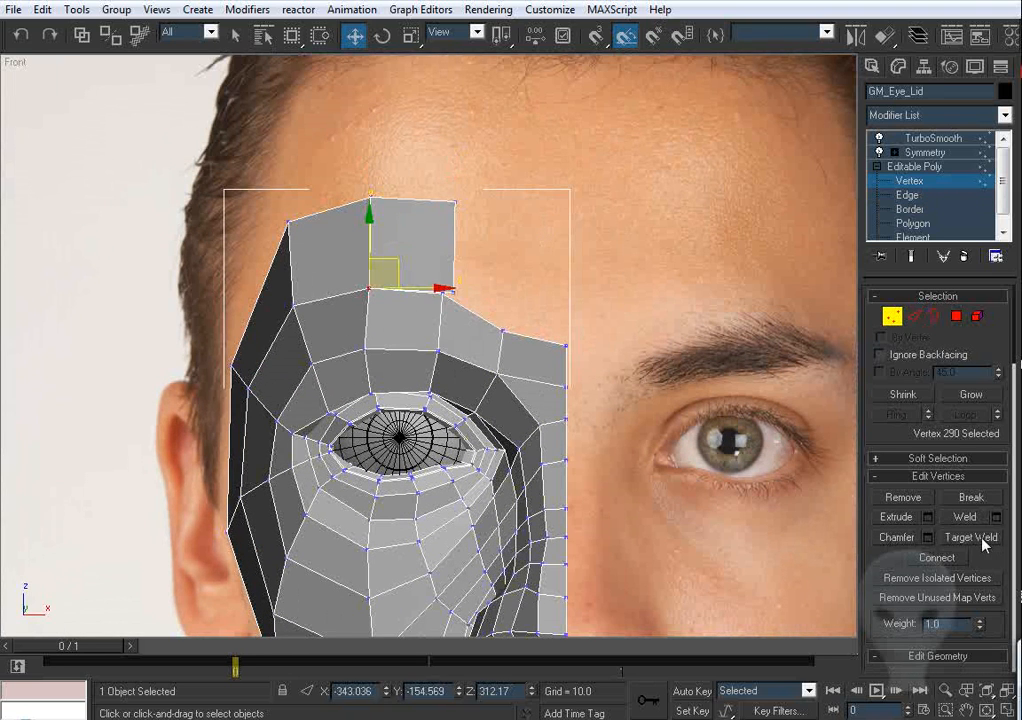
{"action": "left_click", "coordinate": [982, 540]}
{"action": "scroll", "coordinate": [434, 310], "scroll_direction": "up", "scroll_amount": 5}
{"action": "left_click", "coordinate": [461, 265]}
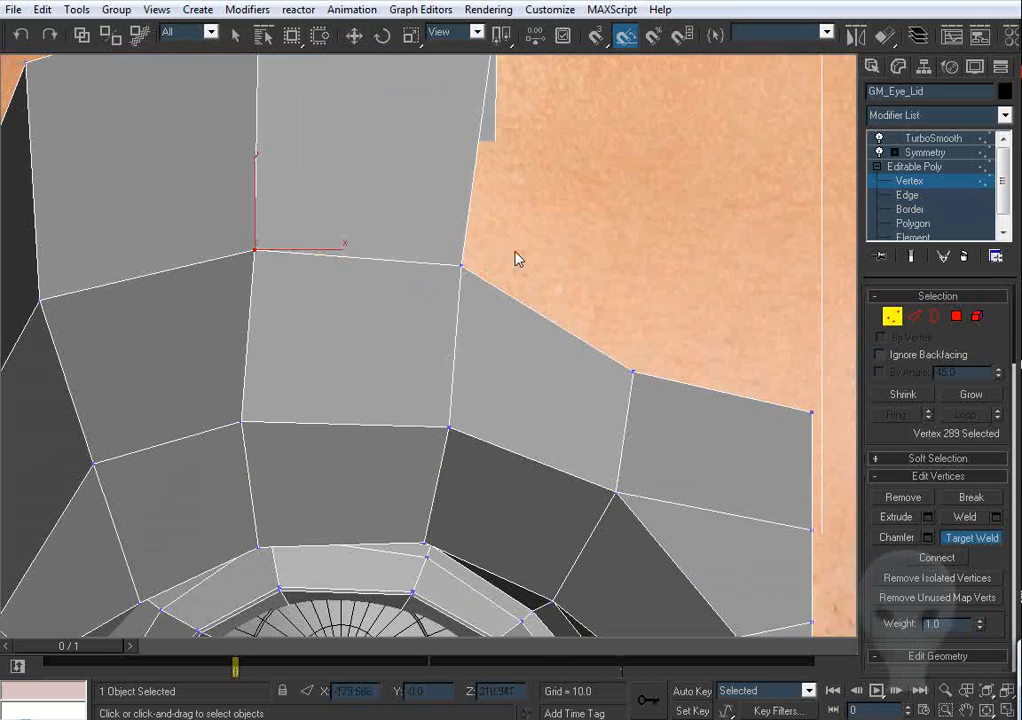
{"action": "right_click", "coordinate": [518, 241]}
Step: Move the new upper forehead corner inward and down, lower the upper vertex beside it, and raise the brow vertex below that one
{"action": "scroll", "coordinate": [518, 239], "scroll_direction": "down", "scroll_amount": 4}
{"action": "middle_click_drag", "start_coordinate": [518, 239], "coordinate": [513, 267]}
{"action": "left_click_drag", "start_coordinate": [516, 200], "coordinate": [437, 236]}
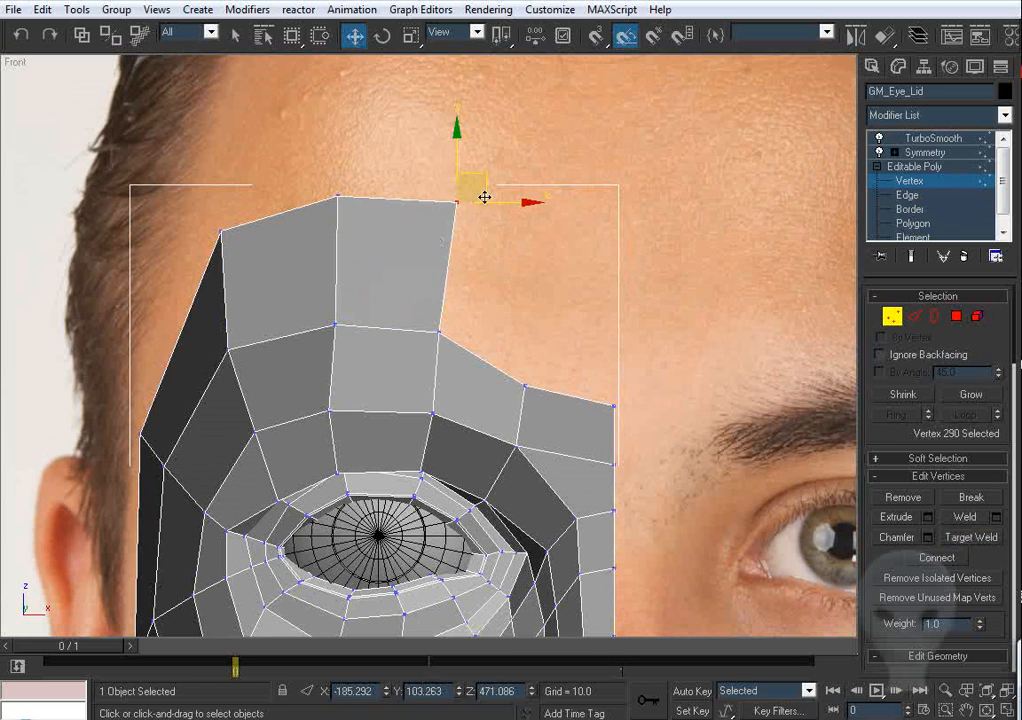
{"action": "left_click_drag", "start_coordinate": [484, 196], "coordinate": [508, 202]}
{"action": "left_click_drag", "start_coordinate": [365, 178], "coordinate": [325, 216]}
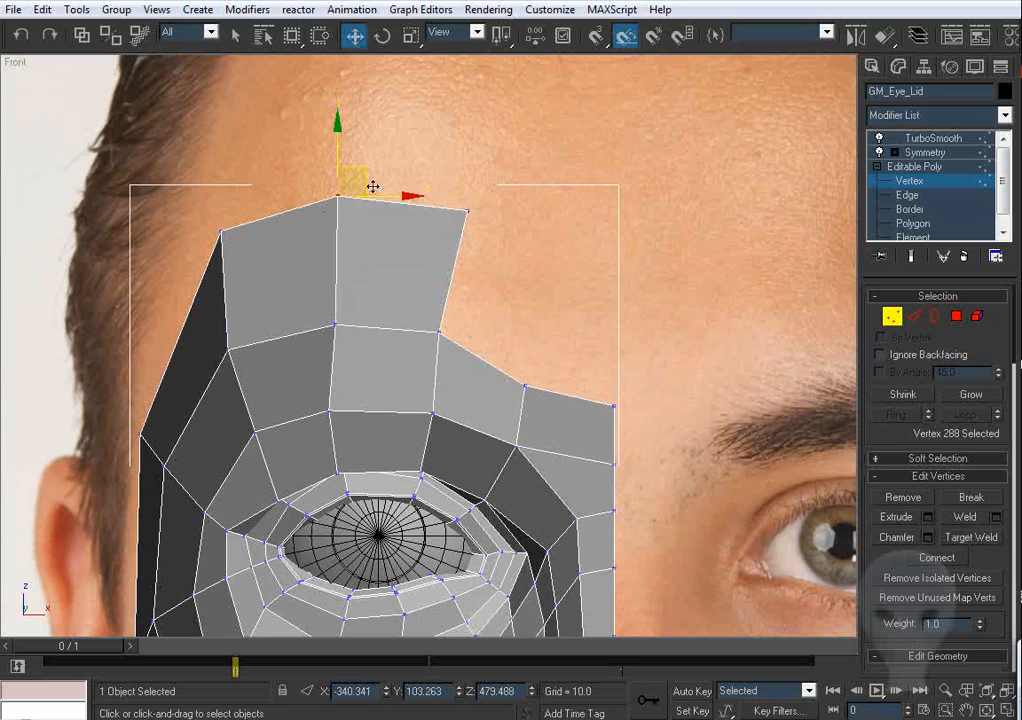
{"action": "left_click_drag", "start_coordinate": [336, 155], "coordinate": [336, 161]}
{"action": "left_click", "coordinate": [332, 319]}
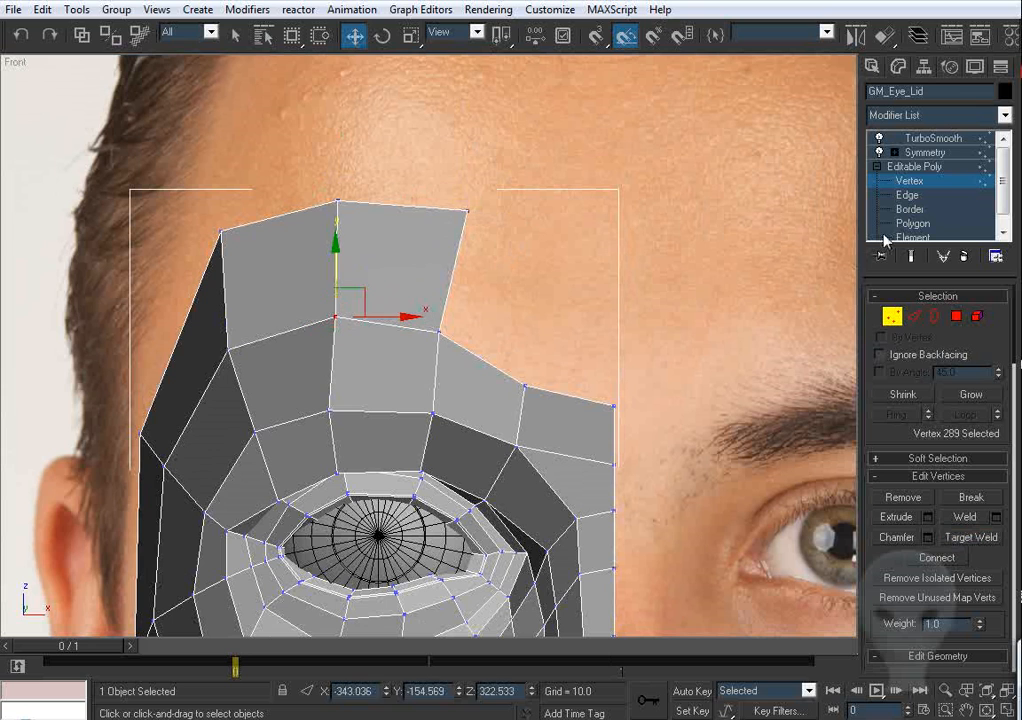
Step: Show the mirrored half with TurboSmooth off and extrude the forehead strip's inner edge toward the center line
{"action": "left_click", "coordinate": [910, 255]}
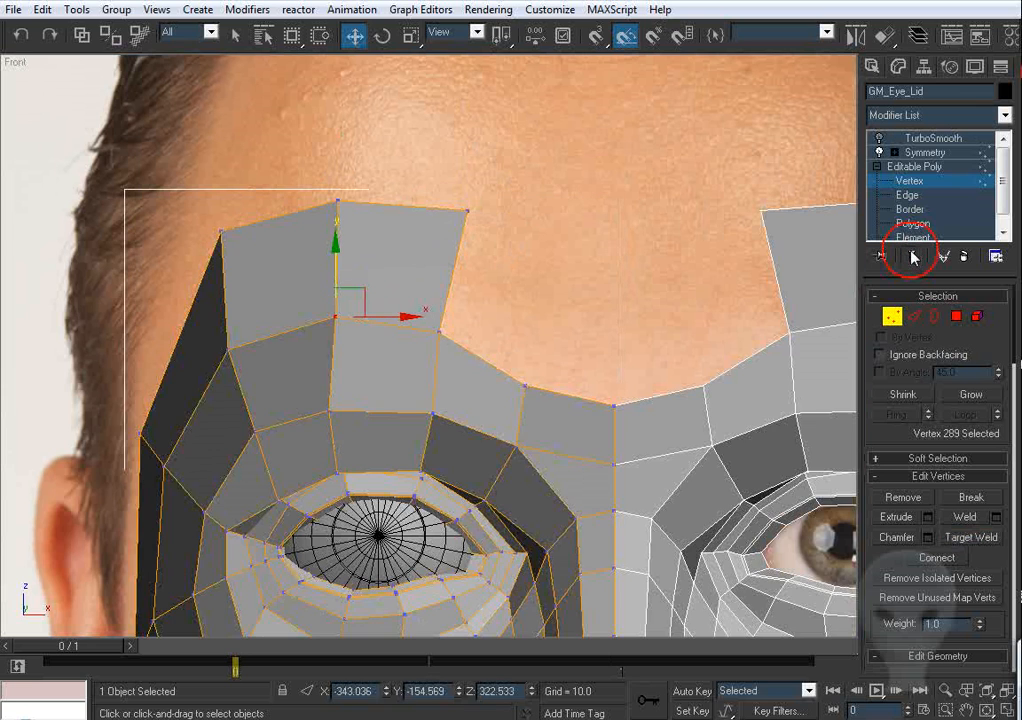
{"action": "middle_click_drag", "start_coordinate": [672, 365], "coordinate": [481, 292]}
{"action": "left_click", "coordinate": [916, 316]}
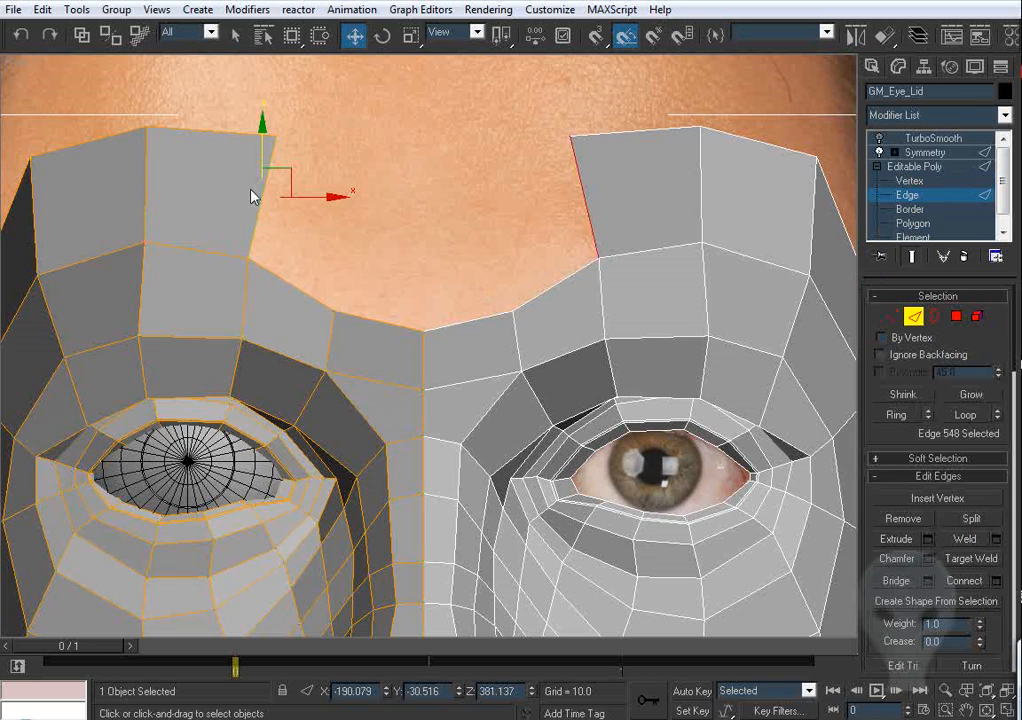
{"action": "left_click_drag", "start_coordinate": [287, 179], "coordinate": [370, 212]}
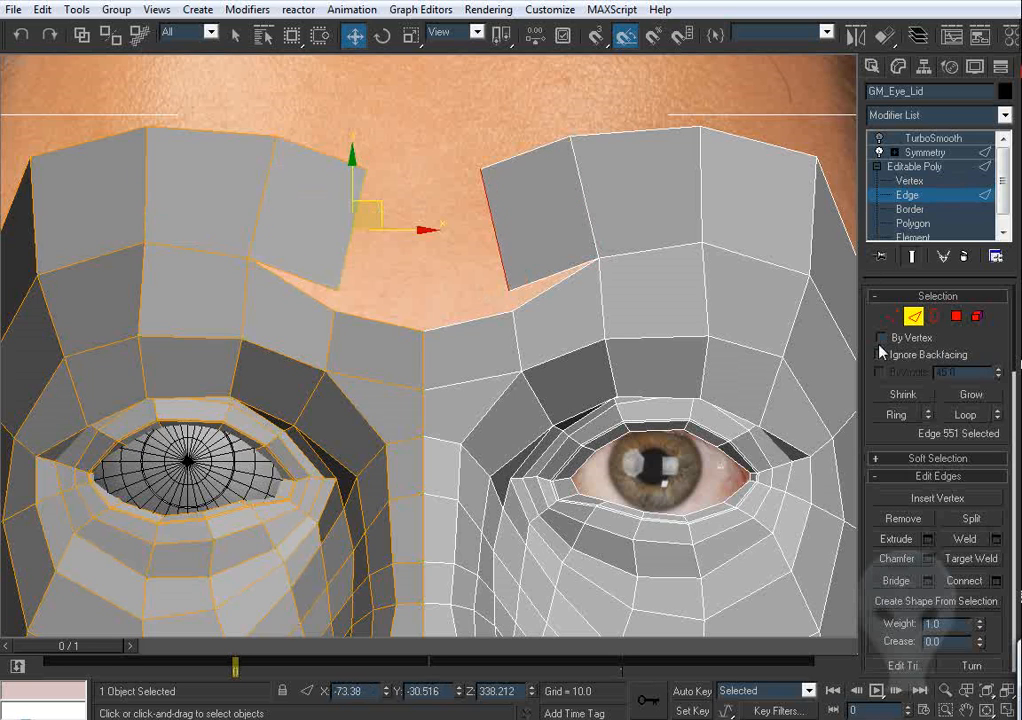
Step: Target-weld the newest forehead polygon's lower corner to the inner brow vertex beside the nose bridge
{"action": "left_click", "coordinate": [892, 316]}
{"action": "left_click", "coordinate": [964, 539]}
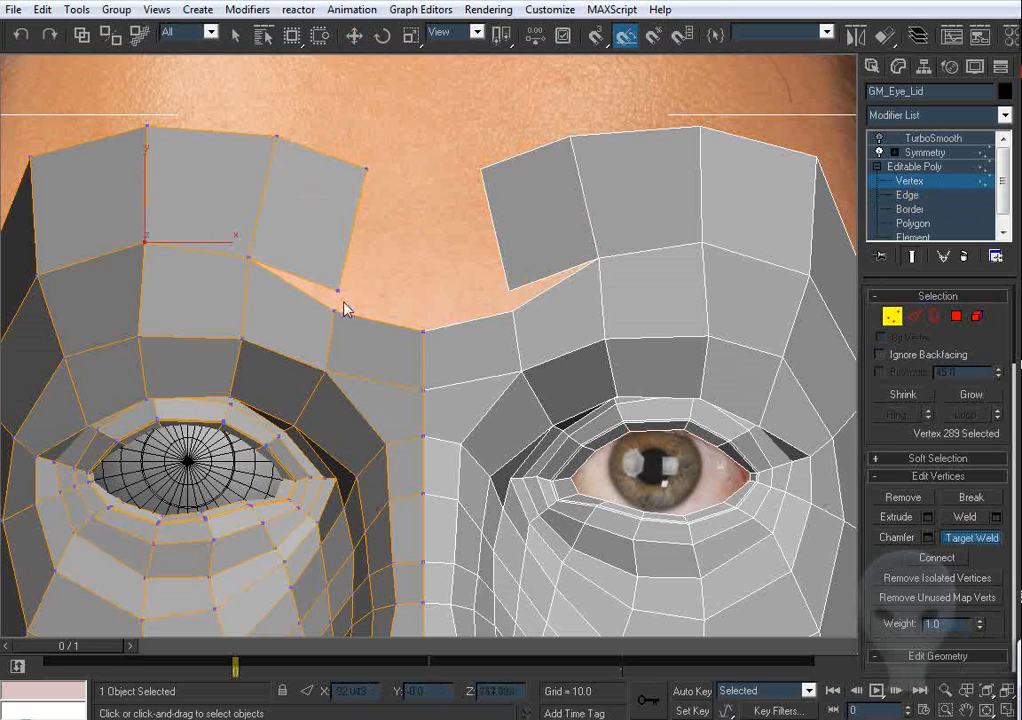
{"action": "left_click", "coordinate": [334, 311]}
{"action": "right_click", "coordinate": [404, 243]}
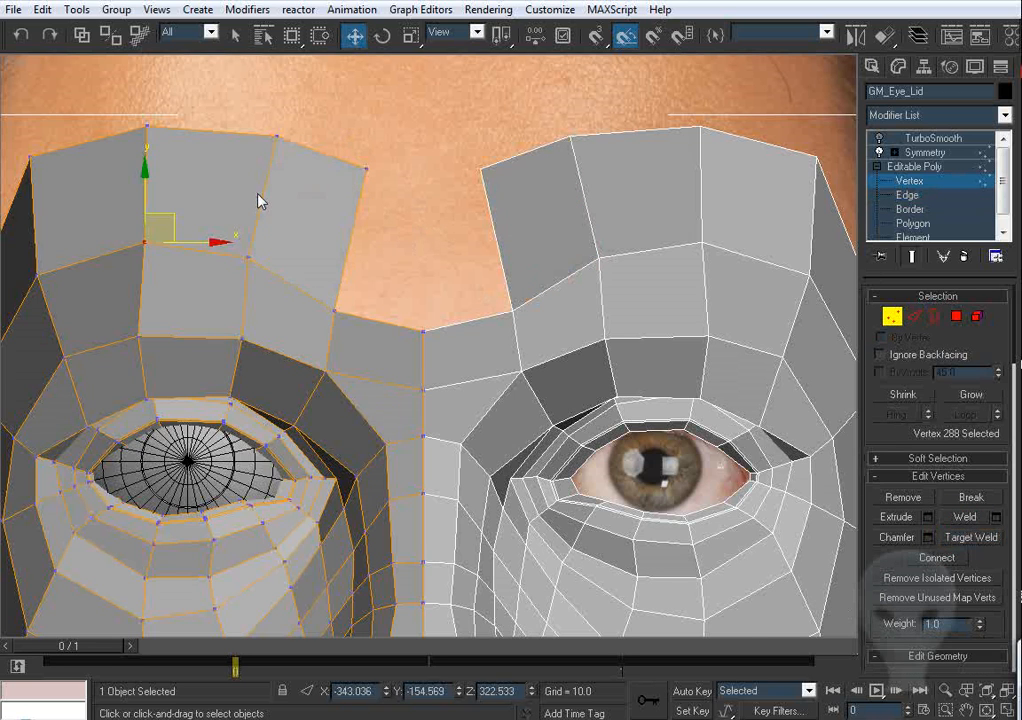
Step: Move the upper forehead vertex above the inner half of the eye slightly outward
{"action": "middle_click_drag", "start_coordinate": [259, 199], "coordinate": [319, 320]}
{"action": "left_click_drag", "start_coordinate": [350, 237], "coordinate": [269, 297]}
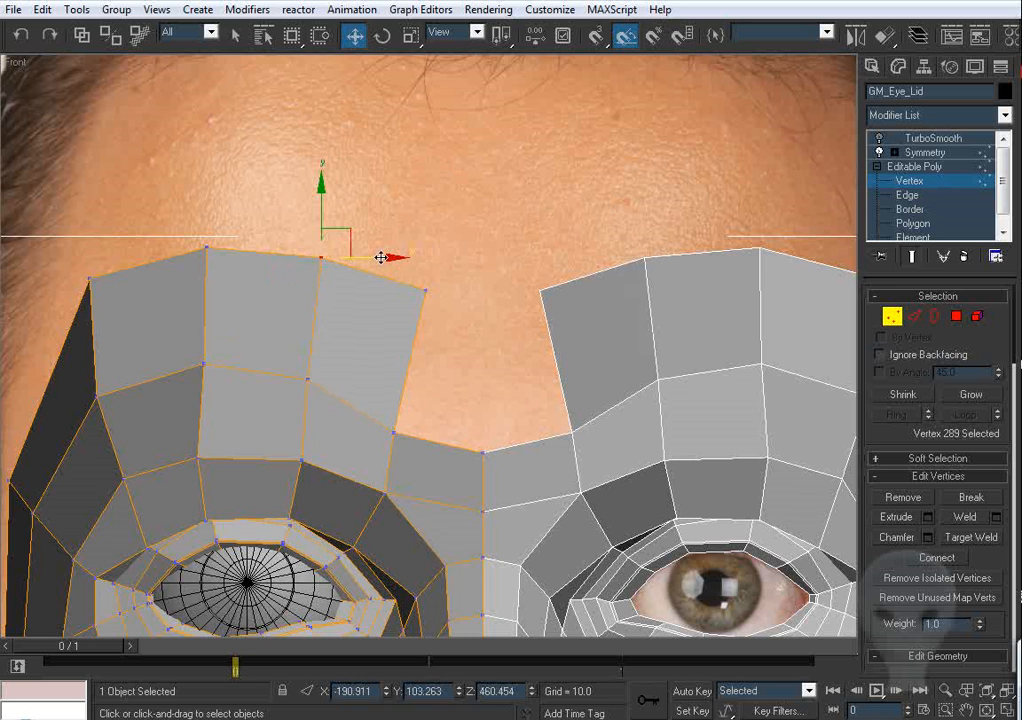
{"action": "middle_click_drag", "start_coordinate": [380, 339], "coordinate": [312, 284]}
Step: Extrude the edge between brow and center line upward and target-weld its outer corner to the forehead strip's inner top corner
{"action": "key", "text": "2"}
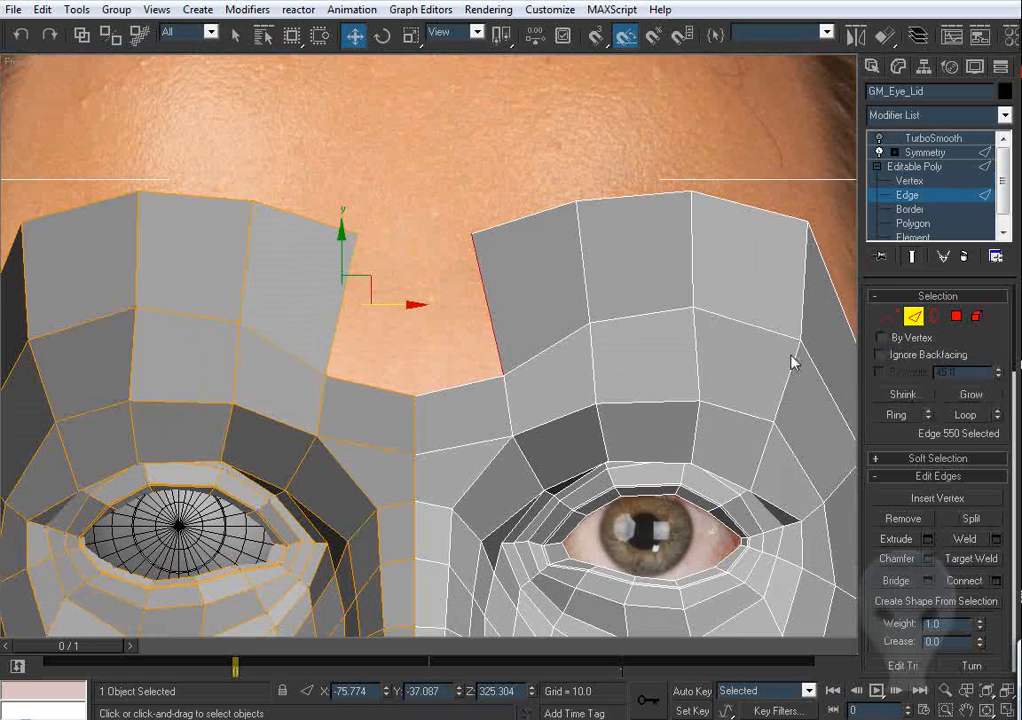
{"action": "left_click", "coordinate": [401, 389]}
{"action": "left_click_drag", "start_coordinate": [371, 340], "coordinate": [372, 205], "text": "shift"}
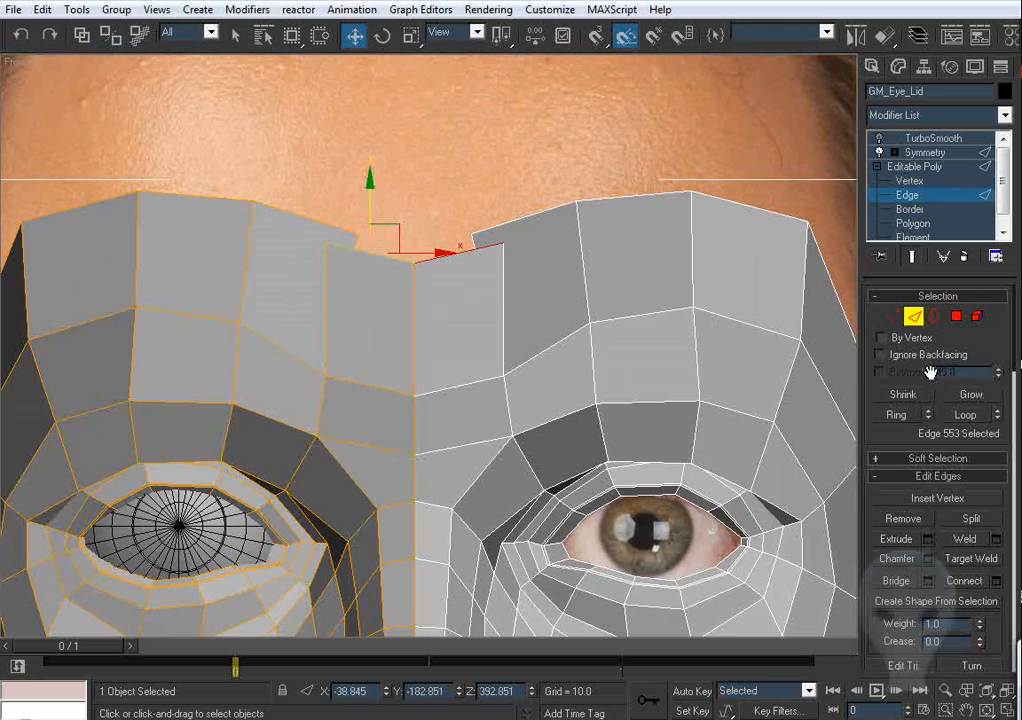
{"action": "left_click", "coordinate": [892, 316]}
{"action": "left_click", "coordinate": [972, 540]}
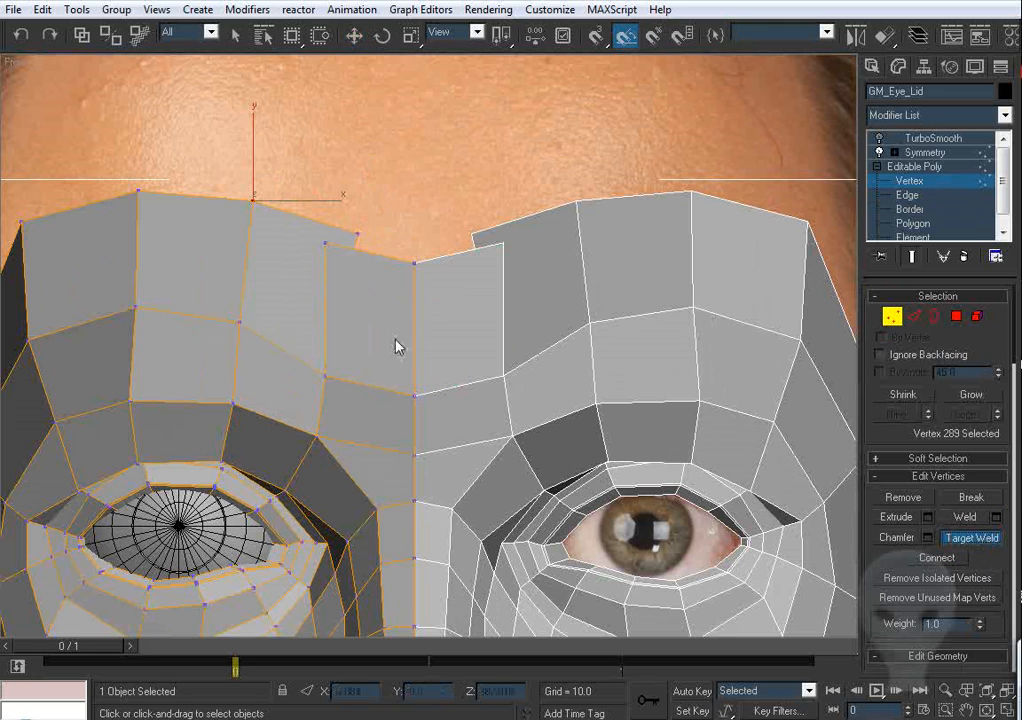
{"action": "left_click", "coordinate": [356, 236]}
{"action": "right_click", "coordinate": [358, 238]}
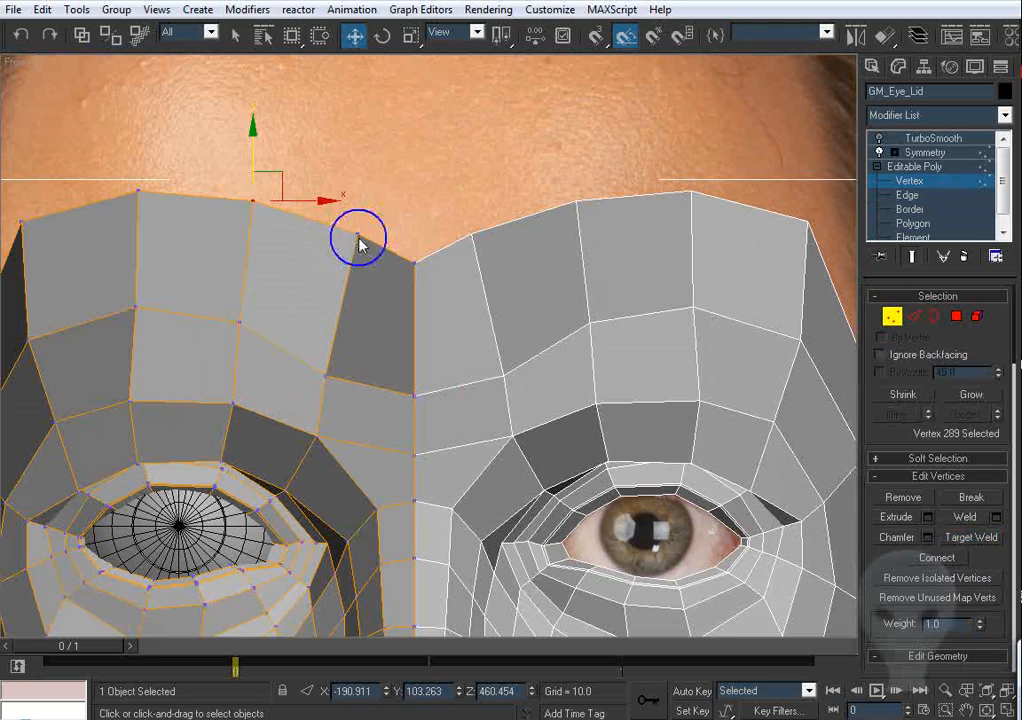
Step: Shift the upper forehead vertex beside the center line outward and move the neighbouring upper vertex forward toward the side-view forehead profile
{"action": "left_click_drag", "start_coordinate": [388, 204], "coordinate": [334, 251]}
{"action": "middle_click_drag", "start_coordinate": [407, 290], "coordinate": [446, 342]}
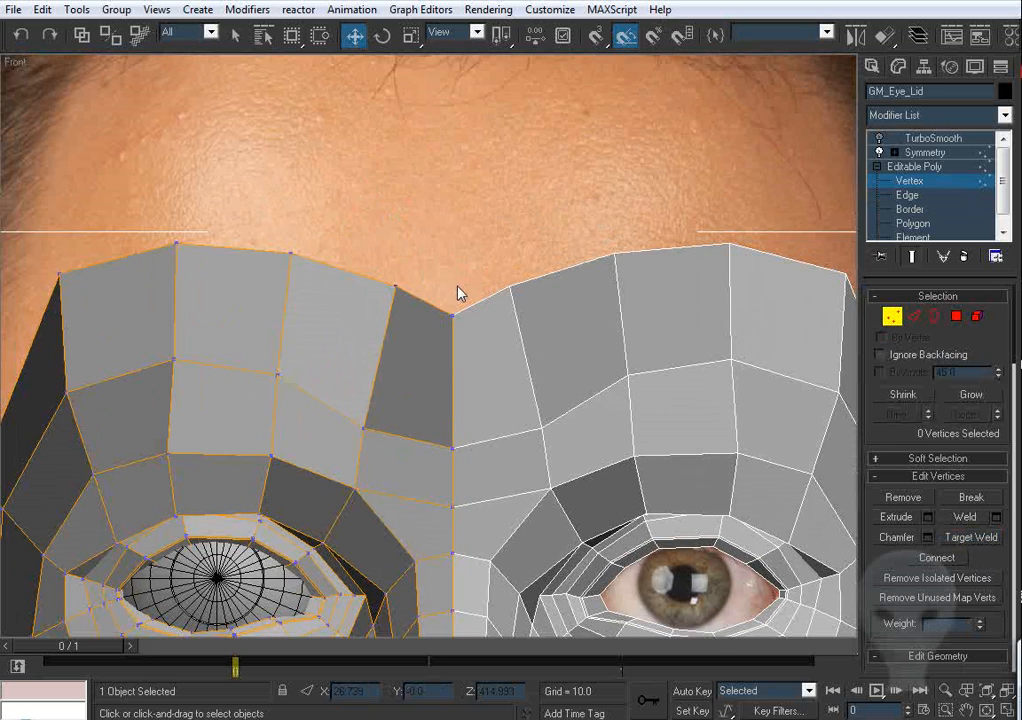
{"action": "left_click", "coordinate": [453, 318]}
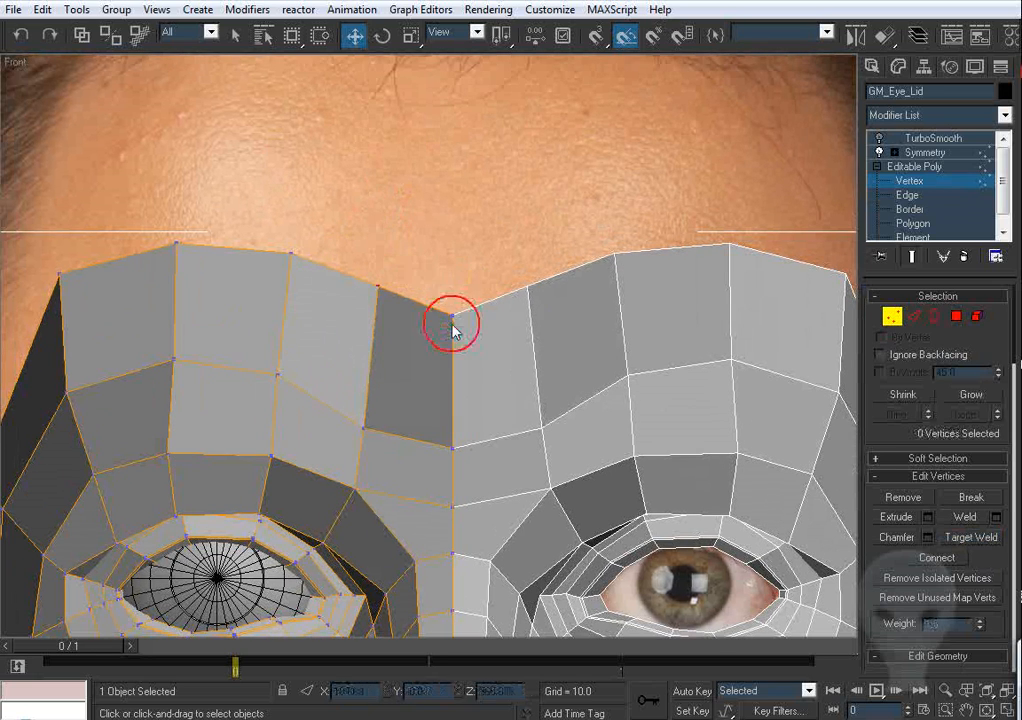
{"action": "key", "text": "l"}
{"action": "scroll", "coordinate": [543, 320], "scroll_direction": "up", "scroll_amount": 5}
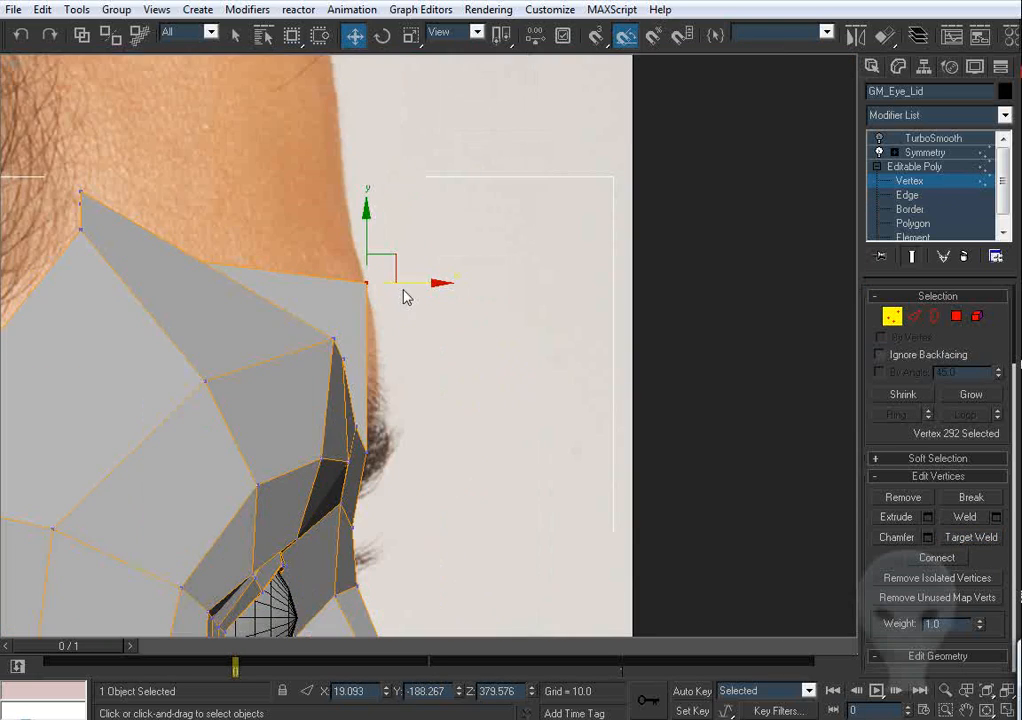
{"action": "middle_click_drag", "start_coordinate": [311, 327], "coordinate": [353, 370]}
{"action": "key", "text": "F3"}
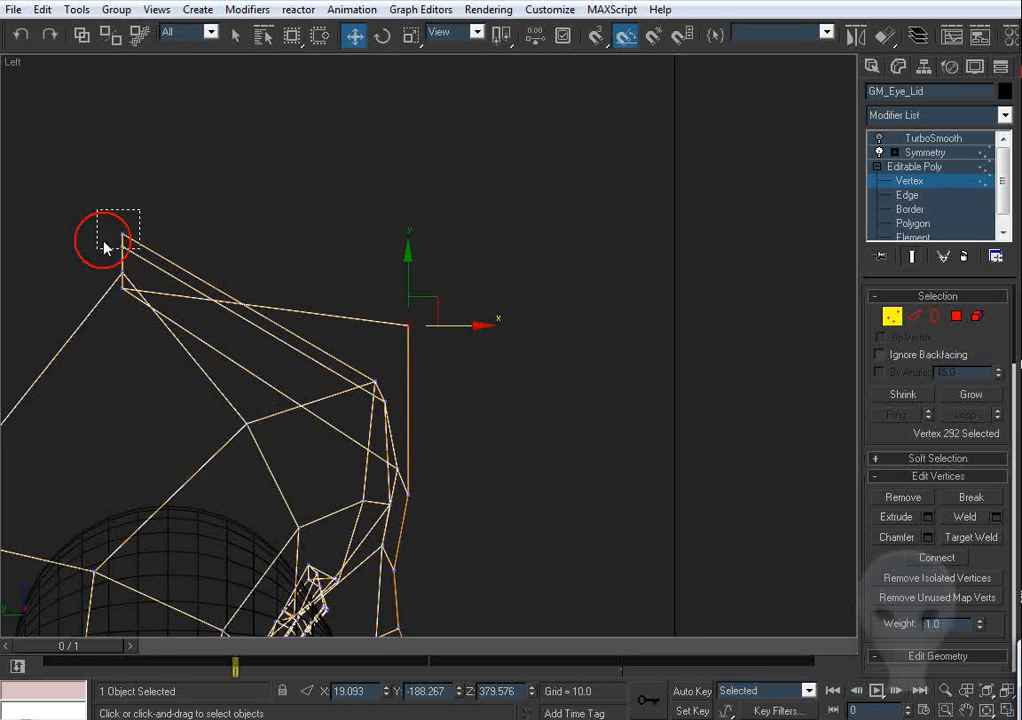
{"action": "left_click_drag", "start_coordinate": [104, 245], "coordinate": [104, 246]}
{"action": "key", "text": "F3"}
{"action": "left_click_drag", "start_coordinate": [178, 245], "coordinate": [415, 300]}
Step: Move the upper forehead vertex beside the center line forward in the side view to meet the forehead profile
{"action": "key", "text": "p"}
{"action": "key", "text": "ctrl+r"}
{"action": "key", "text": "f"}
{"action": "middle_click_drag", "start_coordinate": [399, 285], "coordinate": [400, 398]}
{"action": "scroll", "coordinate": [379, 296], "scroll_direction": "down", "scroll_amount": 5}
{"action": "scroll", "coordinate": [379, 296], "scroll_direction": "up", "scroll_amount": 3}
{"action": "key", "text": "w"}
{"action": "left_click_drag", "start_coordinate": [433, 257], "coordinate": [399, 297]}
{"action": "key", "text": "l"}
{"action": "scroll", "coordinate": [434, 334], "scroll_direction": "down", "scroll_amount": 4}
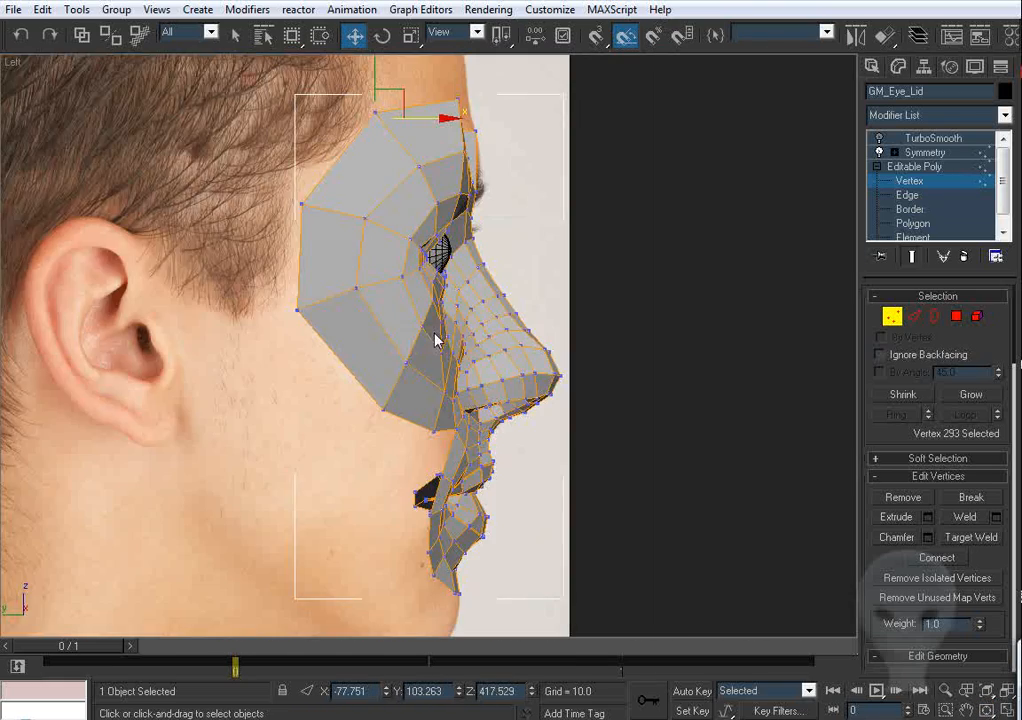
{"action": "middle_click_drag", "start_coordinate": [434, 334], "coordinate": [353, 492]}
{"action": "left_click_drag", "start_coordinate": [335, 272], "coordinate": [378, 267]}
Step: Fine-tune the depth of the inner upper forehead vertices in perspective so the top edge curves evenly
{"action": "key", "text": "p"}
{"action": "key", "text": "ctrl+r"}
{"action": "scroll", "coordinate": [402, 288], "scroll_direction": "up", "scroll_amount": 3}
{"action": "right_click", "coordinate": [378, 267]}
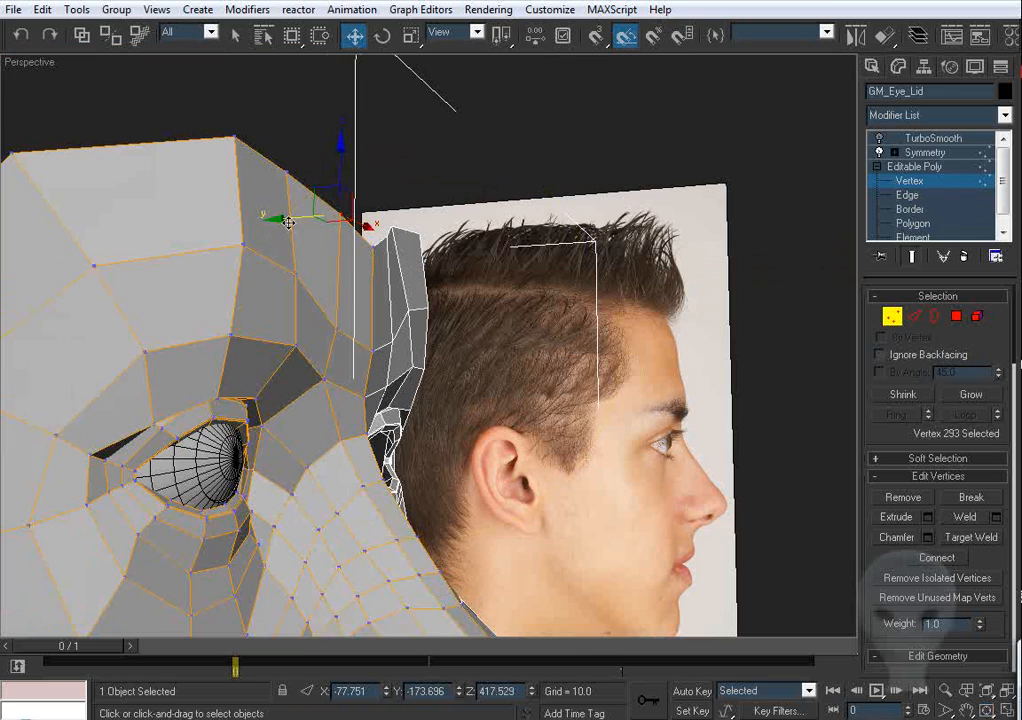
{"action": "left_click_drag", "start_coordinate": [288, 222], "coordinate": [293, 222]}
{"action": "middle_click_drag", "start_coordinate": [290, 223], "coordinate": [342, 267]}
{"action": "left_click_drag", "start_coordinate": [303, 239], "coordinate": [323, 252]}
{"action": "middle_click_drag", "start_coordinate": [323, 252], "coordinate": [347, 277], "text": "alt"}
Step: Move the inner brow vertex forward and adjust the depth of the center-line brow vertex beside it
{"action": "left_click_drag", "start_coordinate": [336, 341], "coordinate": [355, 342]}
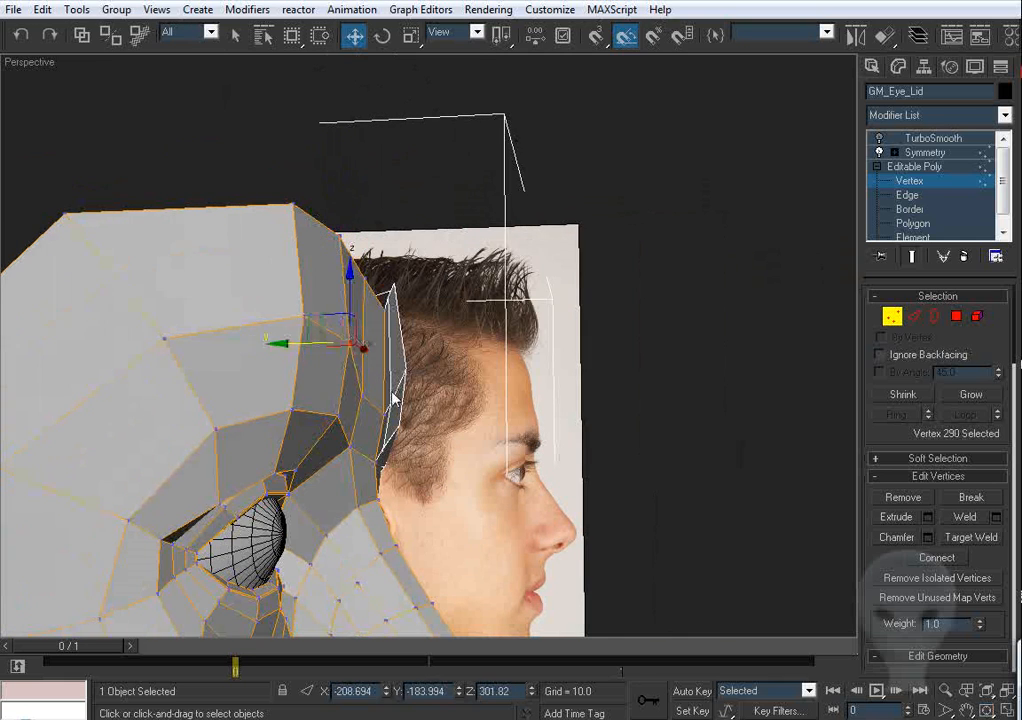
{"action": "middle_click_drag", "start_coordinate": [392, 397], "coordinate": [331, 322], "text": "alt"}
{"action": "left_click_drag", "start_coordinate": [329, 308], "coordinate": [338, 308]}
{"action": "left_click", "coordinate": [357, 334]}
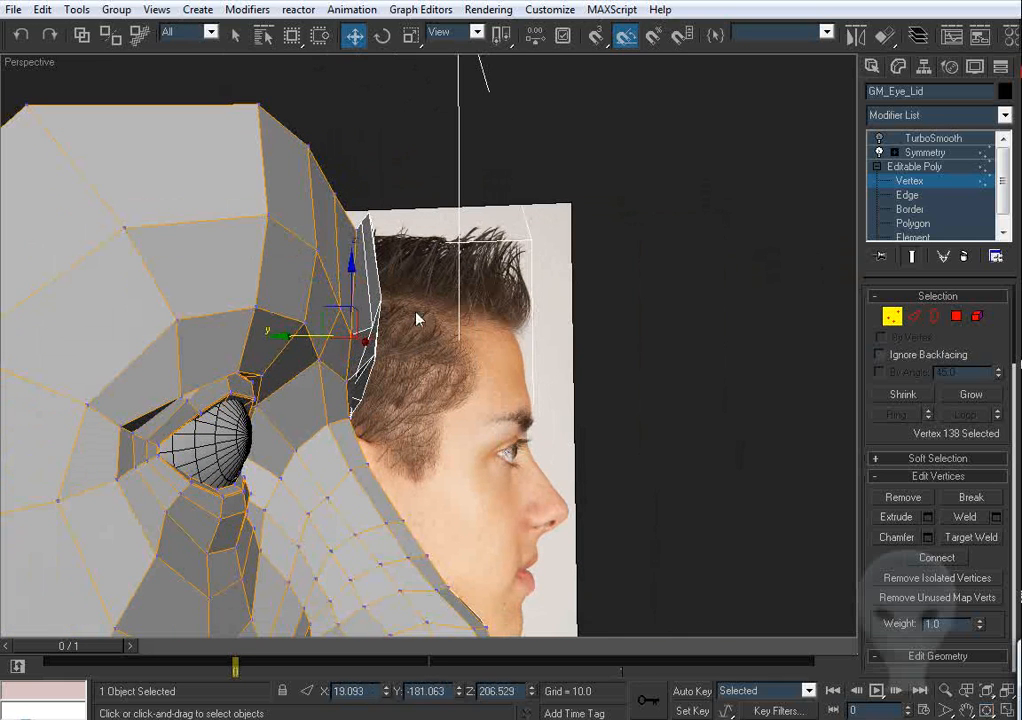
{"action": "middle_click_drag", "start_coordinate": [417, 319], "coordinate": [483, 296], "text": "alt"}
{"action": "left_click", "coordinate": [483, 296]}
{"action": "left_click_drag", "start_coordinate": [345, 305], "coordinate": [349, 303]}
Step: Move the two vertices above the eye, in the row below the forehead's top edge, slightly forward
{"action": "left_click", "coordinate": [534, 260]}
{"action": "left_click", "coordinate": [322, 242]}
{"action": "left_click_drag", "start_coordinate": [323, 242], "coordinate": [335, 245]}
{"action": "left_click", "coordinate": [280, 203]}
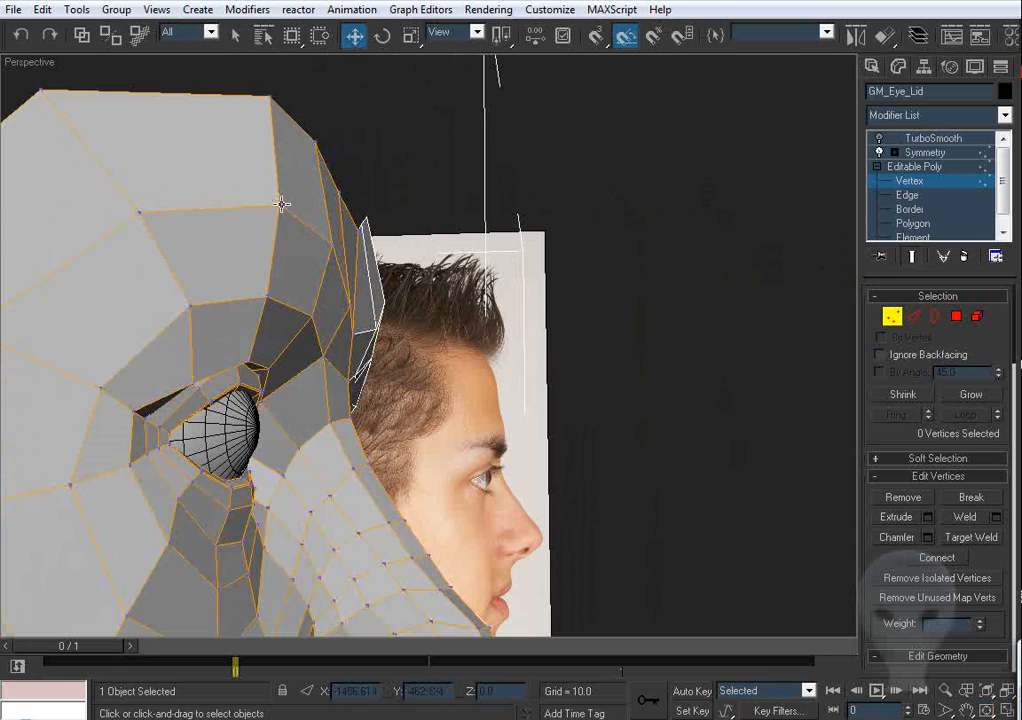
{"action": "left_click", "coordinate": [281, 201]}
{"action": "middle_click_drag", "start_coordinate": [281, 201], "coordinate": [322, 259], "text": "alt"}
Step: Shift the two vertices above the eye, in the row below the forehead's top edge, slightly outward in the front view
{"action": "key", "text": "f"}
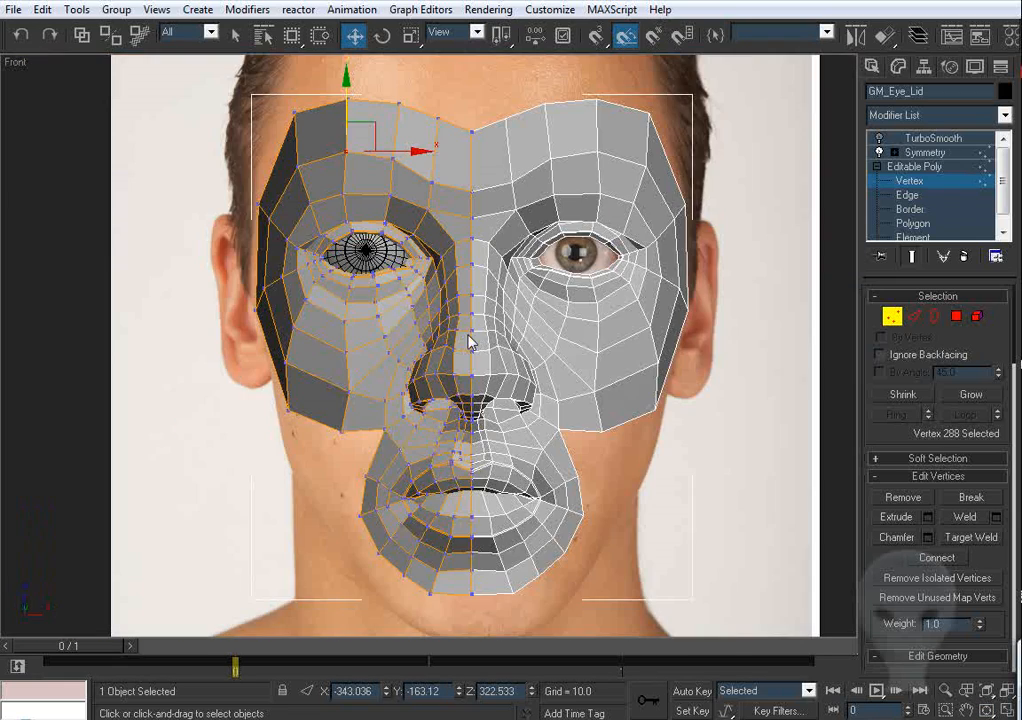
{"action": "scroll", "coordinate": [364, 307], "scroll_direction": "up", "scroll_amount": 1}
{"action": "scroll", "coordinate": [401, 212], "scroll_direction": "up", "scroll_amount": 5}
{"action": "left_click", "coordinate": [438, 275]}
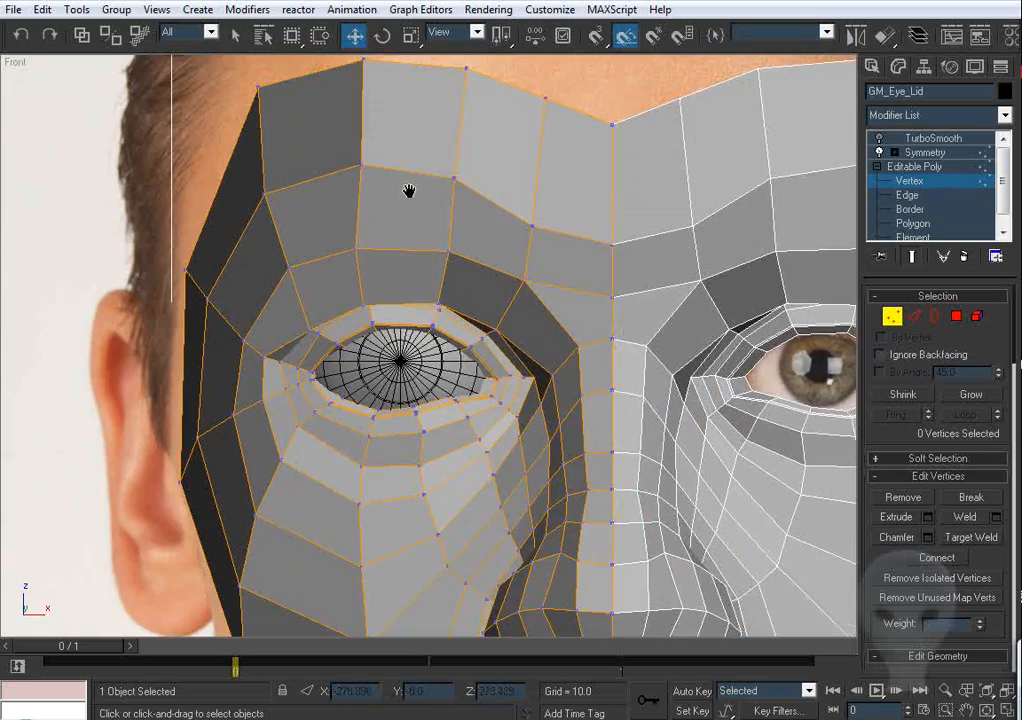
{"action": "middle_click_drag", "start_coordinate": [408, 191], "coordinate": [403, 255]}
{"action": "left_click", "coordinate": [355, 232]}
{"action": "left_click_drag", "start_coordinate": [421, 229], "coordinate": [414, 229]}
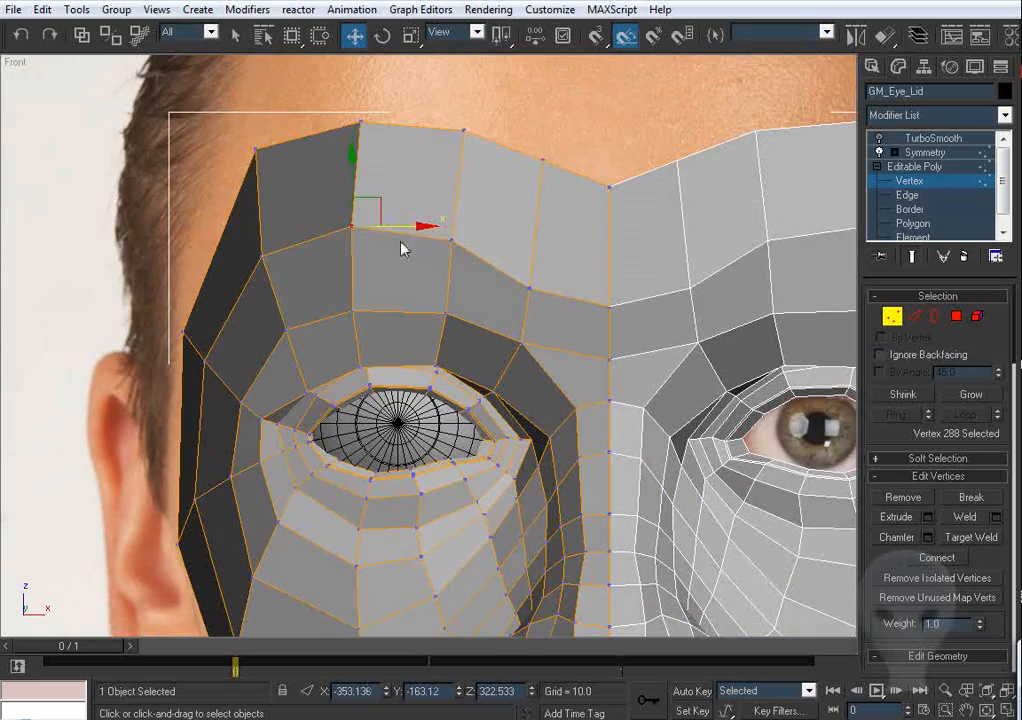
{"action": "middle_click_drag", "start_coordinate": [457, 239], "coordinate": [423, 257]}
{"action": "left_click_drag", "start_coordinate": [421, 257], "coordinate": [416, 257]}
{"action": "middle_click_drag", "start_coordinate": [551, 306], "coordinate": [464, 294]}
Step: Raise the inner brow vertex and the adjacent center-line vertex in the front view
{"action": "left_click", "coordinate": [438, 286]}
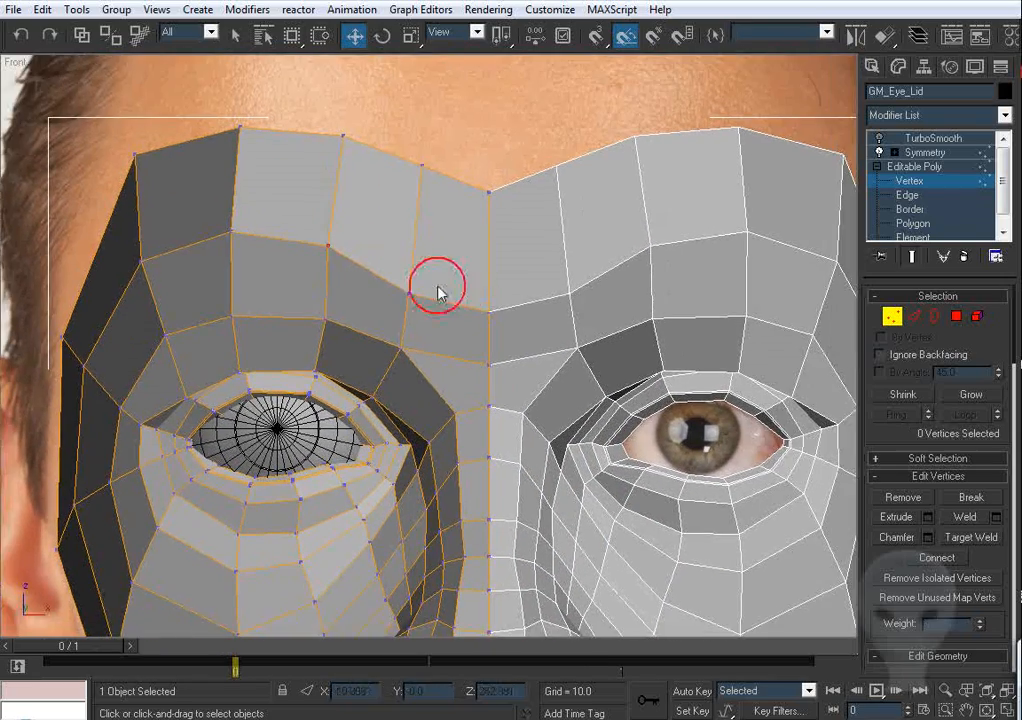
{"action": "left_click_drag", "start_coordinate": [510, 330], "coordinate": [510, 328]}
{"action": "left_click_drag", "start_coordinate": [455, 258], "coordinate": [459, 213]}
Step: Move the three top forehead vertices between the center line and the eye's middle inward and down to smooth the upper edge
{"action": "left_click", "coordinate": [390, 246]}
{"action": "scroll", "coordinate": [388, 248], "scroll_direction": "down", "scroll_amount": 2}
{"action": "left_click", "coordinate": [424, 218]}
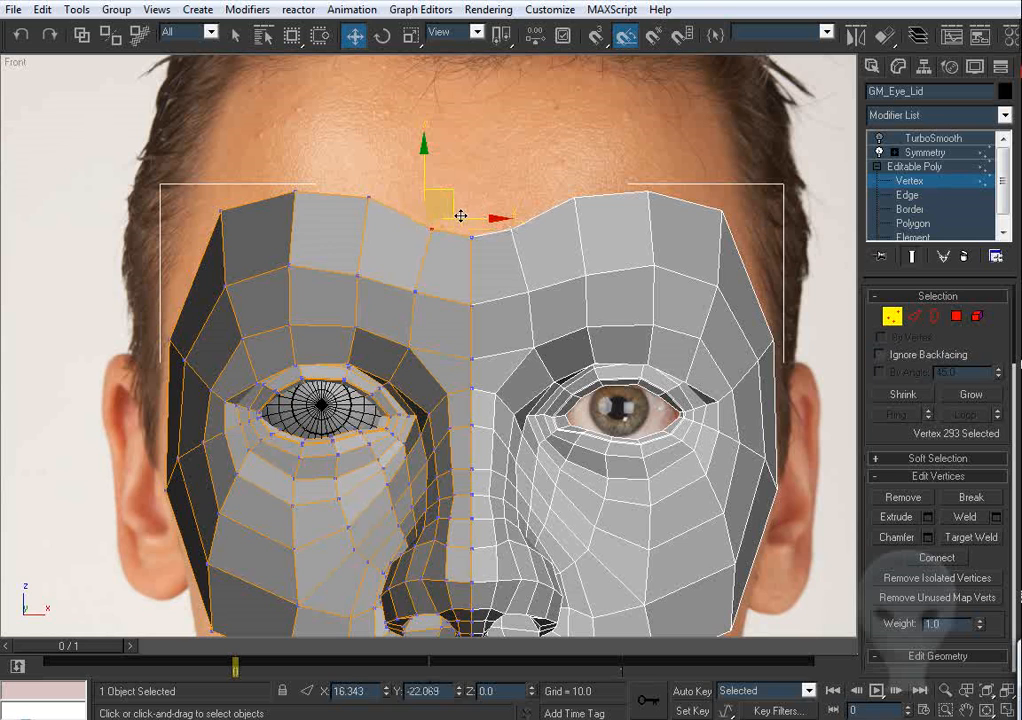
{"action": "left_click", "coordinate": [376, 200]}
{"action": "left_click_drag", "start_coordinate": [397, 177], "coordinate": [404, 190]}
{"action": "left_click_drag", "start_coordinate": [296, 190], "coordinate": [302, 195]}
Step: Move the top forehead vertex above the eye's middle slightly up and back in the side view
{"action": "middle_click_drag", "start_coordinate": [221, 236], "coordinate": [284, 130]}
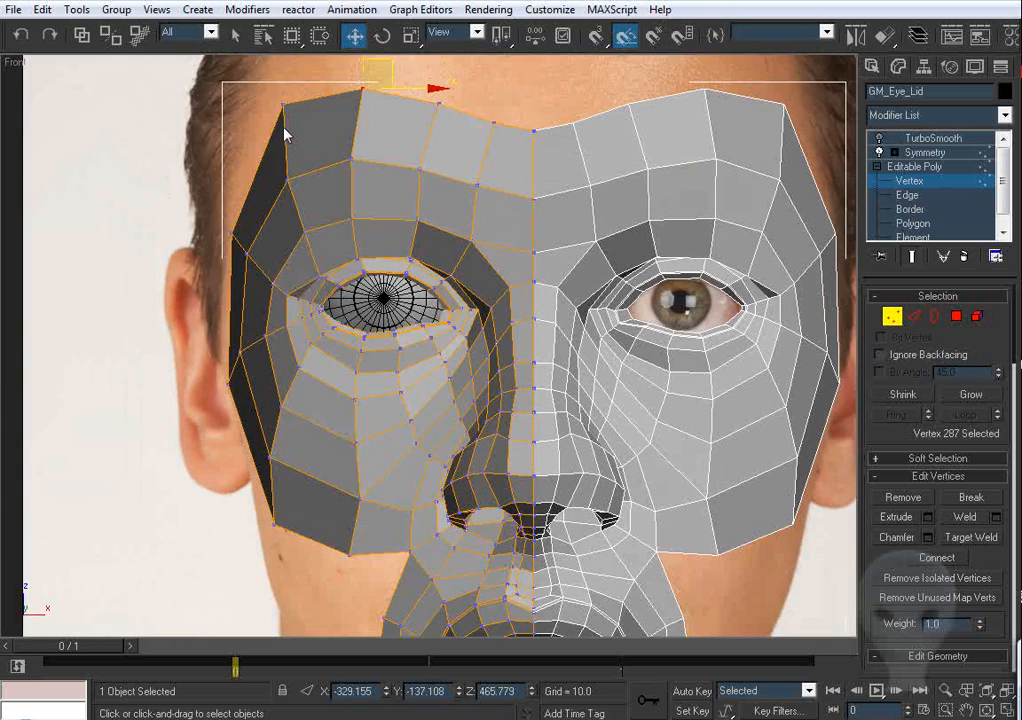
{"action": "key", "text": "l"}
{"action": "middle_click_drag", "start_coordinate": [547, 392], "coordinate": [542, 467]}
{"action": "middle_click_drag", "start_coordinate": [491, 205], "coordinate": [461, 265]}
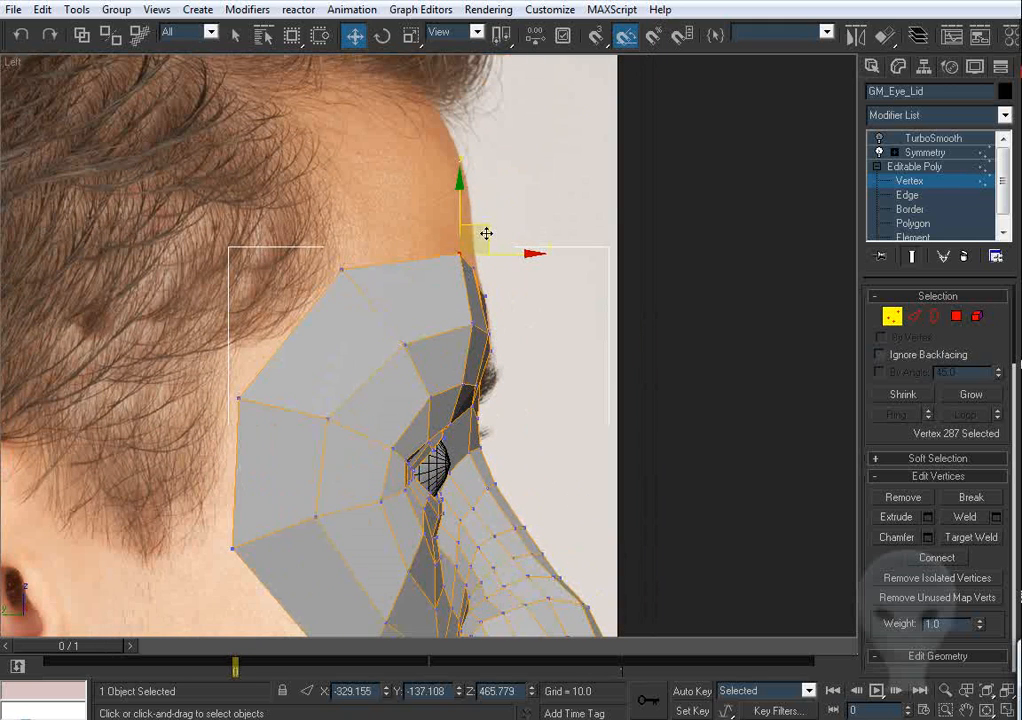
{"action": "left_click_drag", "start_coordinate": [486, 233], "coordinate": [481, 226]}
Step: Select the three innermost top forehead vertices and move them forward toward the photo's forehead profile in the side view
{"action": "middle_click_drag", "start_coordinate": [504, 255], "coordinate": [342, 303]}
{"action": "scroll", "coordinate": [342, 303], "scroll_direction": "up", "scroll_amount": 5}
{"action": "middle_click_drag", "start_coordinate": [158, 328], "coordinate": [520, 328]}
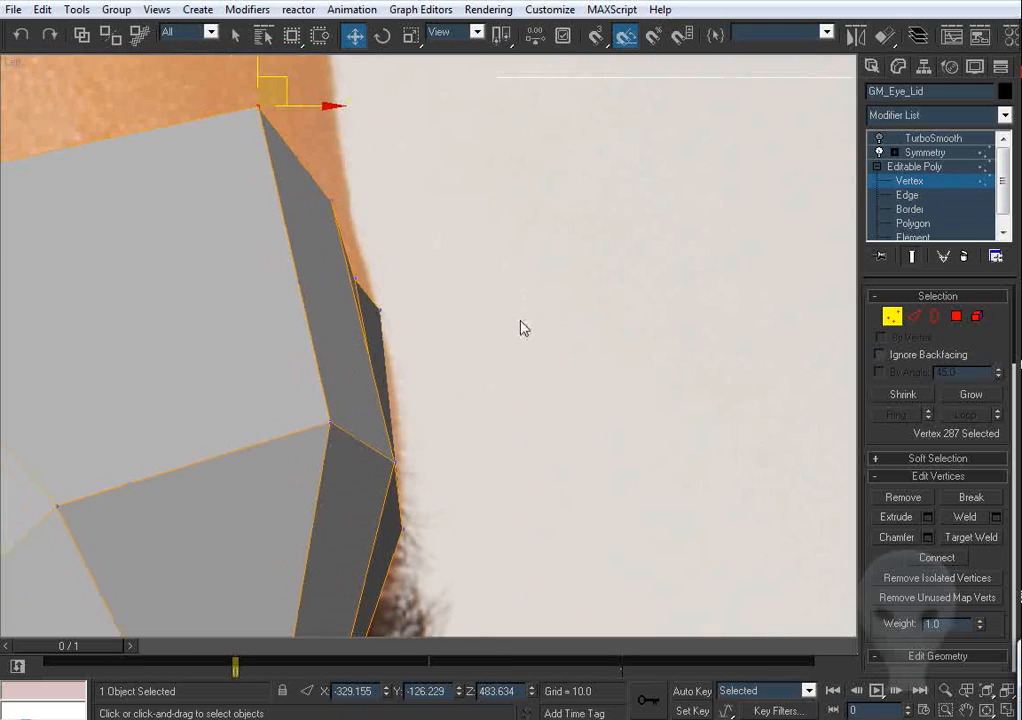
{"action": "key", "text": "F3"}
{"action": "left_click_drag", "start_coordinate": [319, 330], "coordinate": [320, 329]}
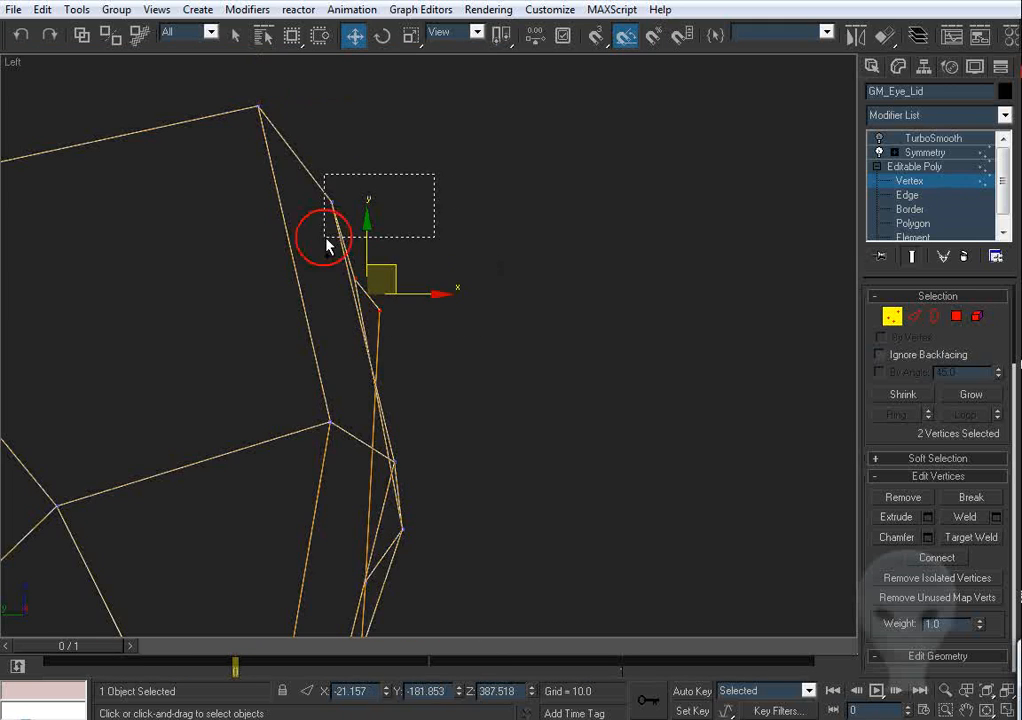
{"action": "left_click_drag", "start_coordinate": [326, 240], "coordinate": [366, 205], "text": "ctrl"}
{"action": "key", "text": "F3"}
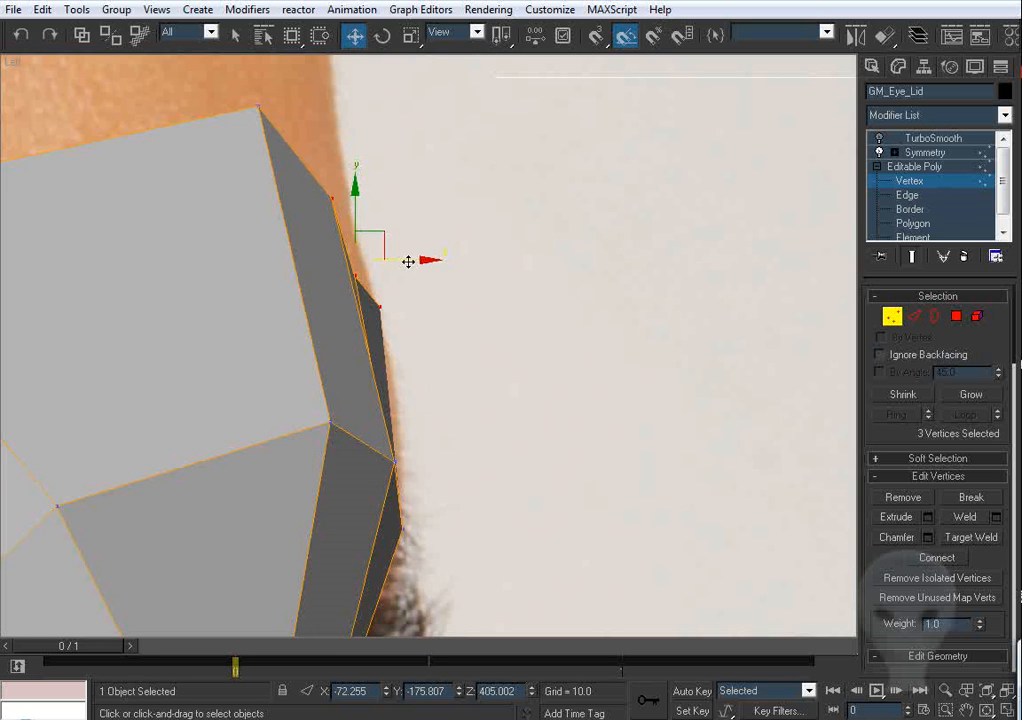
{"action": "left_click_drag", "start_coordinate": [408, 262], "coordinate": [415, 262]}
{"action": "scroll", "coordinate": [413, 263], "scroll_direction": "down", "scroll_amount": 5}
{"action": "middle_click_drag", "start_coordinate": [450, 414], "coordinate": [436, 289]}
{"action": "scroll", "coordinate": [436, 290], "scroll_direction": "down", "scroll_amount": 4}
{"action": "middle_click_drag", "start_coordinate": [472, 363], "coordinate": [459, 240]}
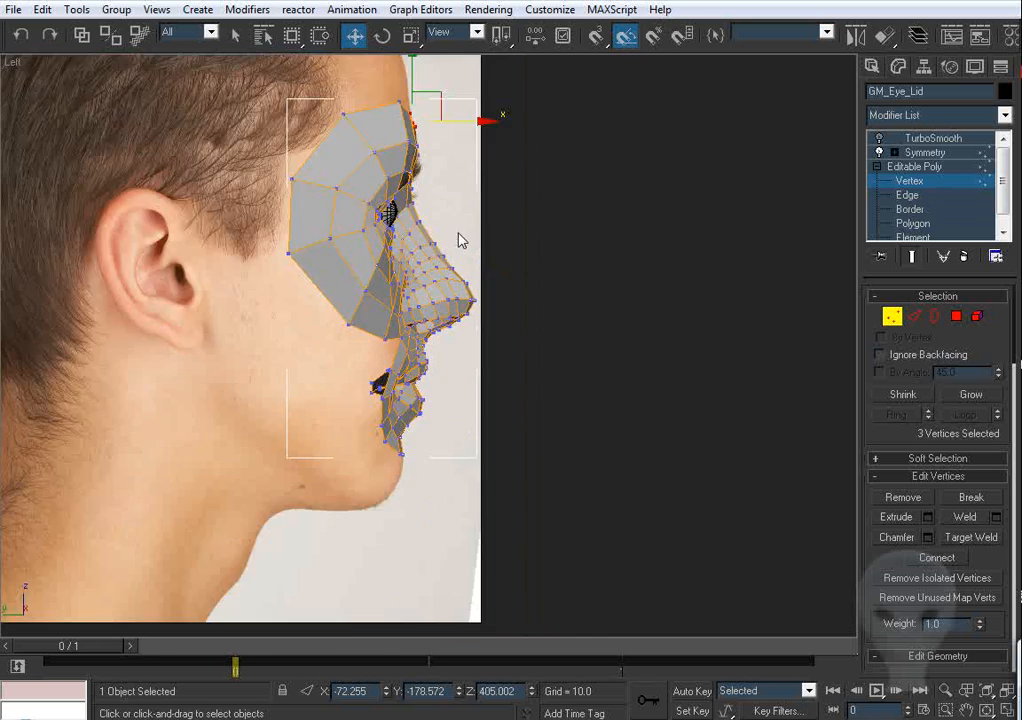
Step: Leave vertex editing, turn TurboSmooth on, and deselect the face to review the smoothed forehead in perspective
{"action": "key", "text": "p"}
{"action": "key", "text": "ctrl+r"}
{"action": "left_click", "coordinate": [892, 317]}
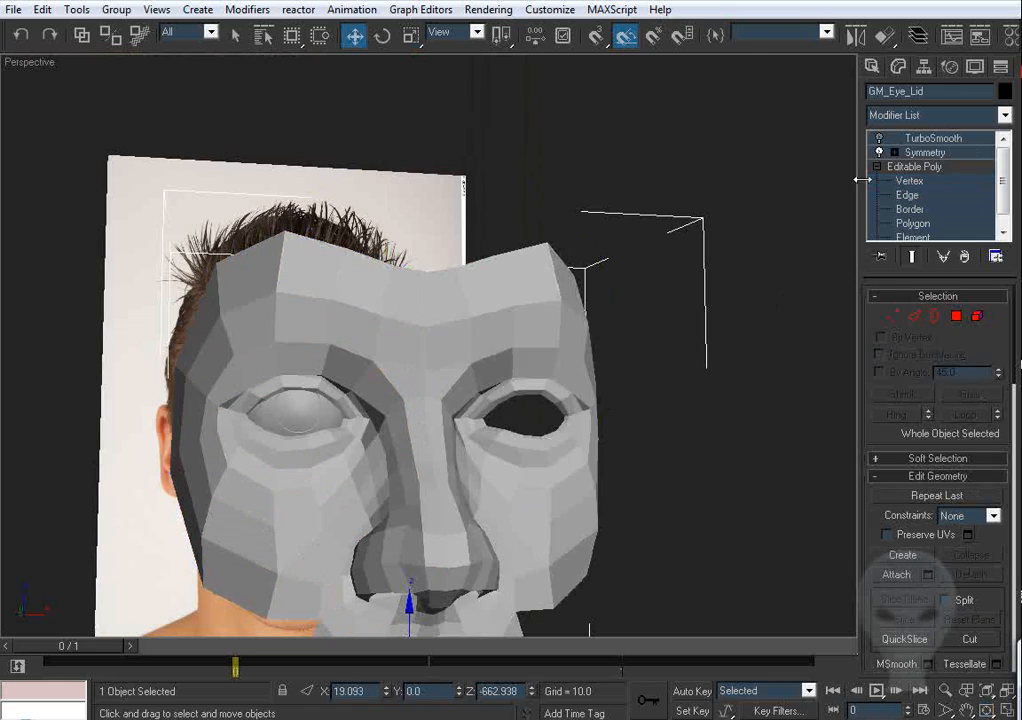
{"action": "left_click", "coordinate": [879, 139]}
{"action": "left_click", "coordinate": [605, 372]}
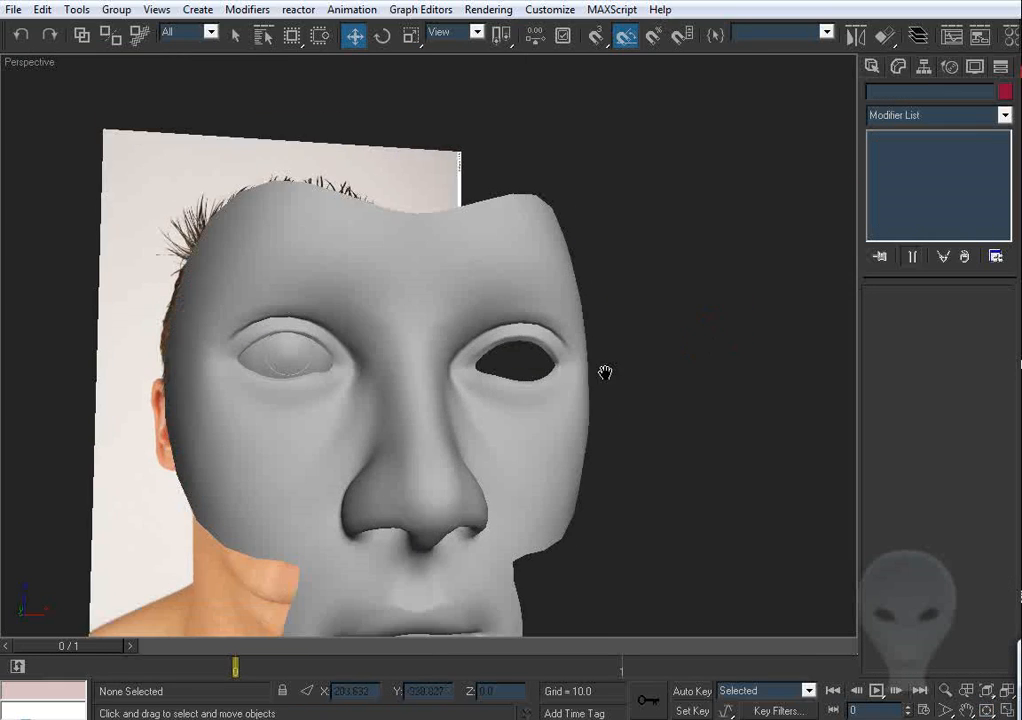
{"action": "key", "text": "ctrl+r"}
{"action": "left_click_drag", "start_coordinate": [445, 331], "coordinate": [594, 353]}
Step: Compare the smoothed eye area with the side reference at frames 0 and 1, then examine the face in perspective
{"action": "key", "text": "l"}
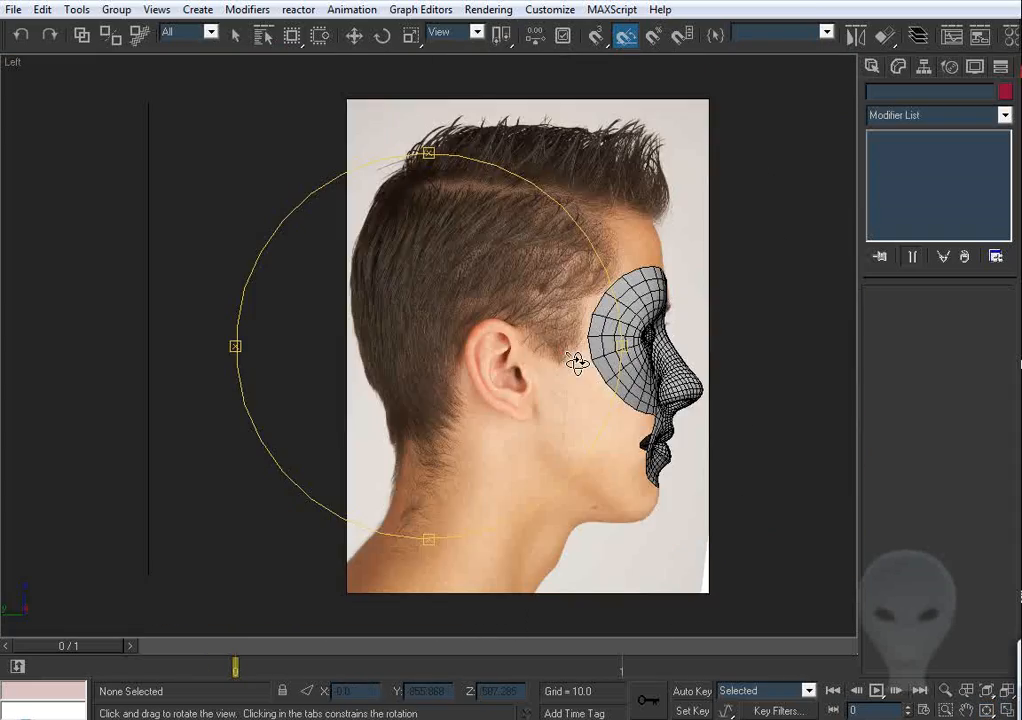
{"action": "middle_click_drag", "start_coordinate": [555, 333], "coordinate": [365, 294]}
{"action": "scroll", "coordinate": [394, 308], "scroll_direction": "up", "scroll_amount": 5}
{"action": "middle_click_drag", "start_coordinate": [470, 274], "coordinate": [452, 330]}
{"action": "left_click_drag", "start_coordinate": [452, 330], "coordinate": [433, 318]}
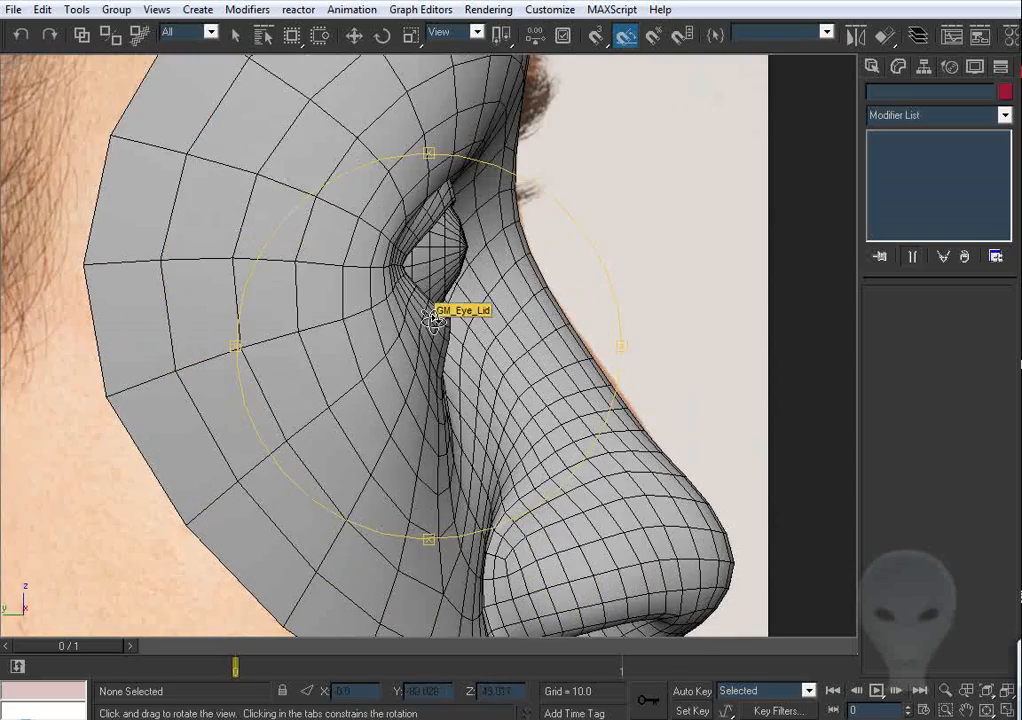
{"action": "key", "text": "period"}
{"action": "scroll", "coordinate": [433, 318], "scroll_direction": "up", "scroll_amount": 3}
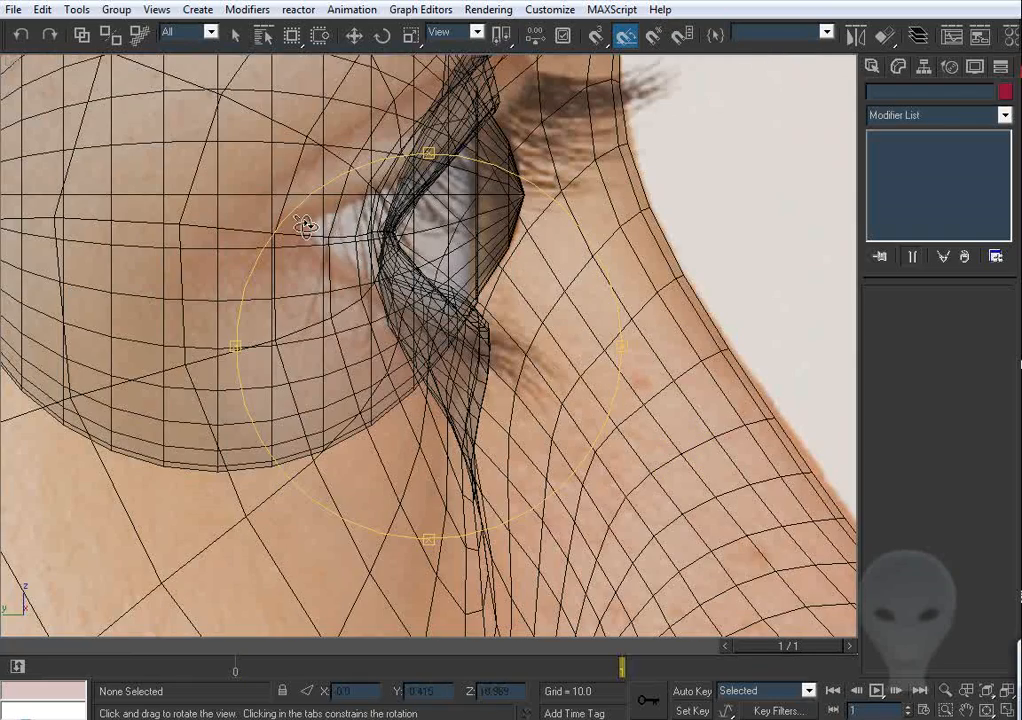
{"action": "middle_click_drag", "start_coordinate": [408, 258], "coordinate": [401, 303]}
{"action": "key", "text": "comma"}
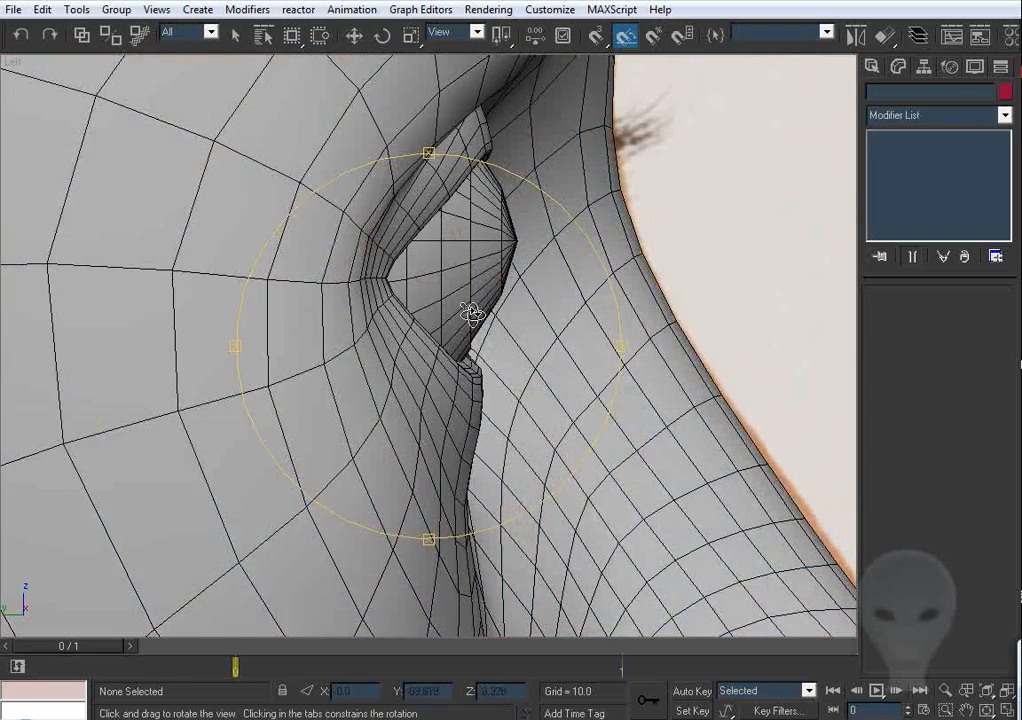
{"action": "key", "text": "period"}
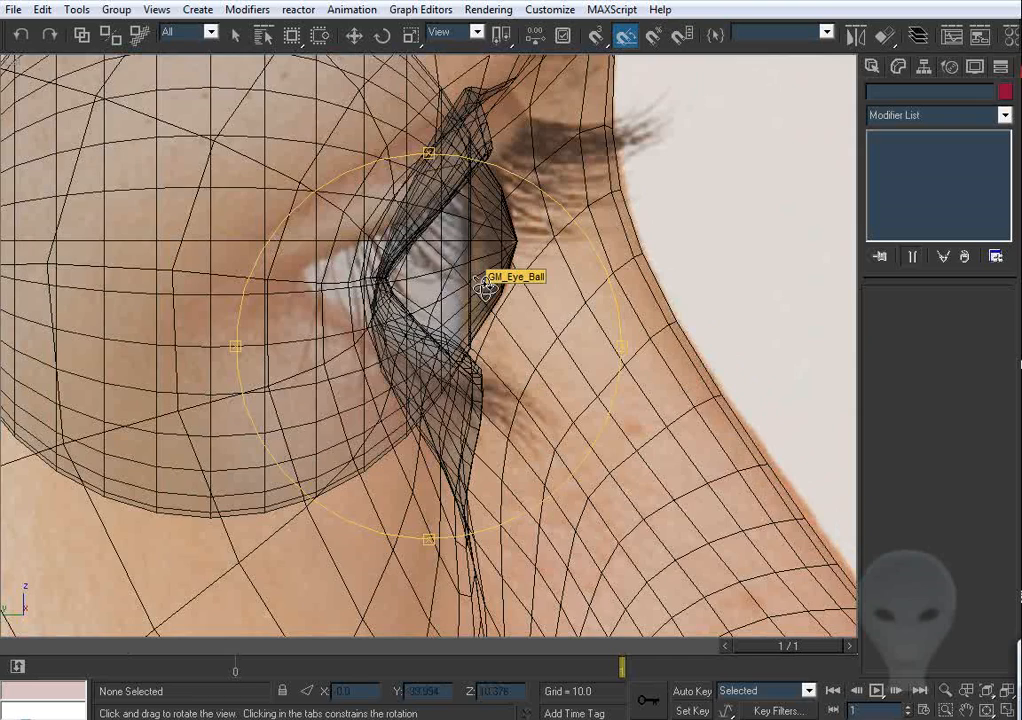
{"action": "key", "text": "comma"}
{"action": "mouse_move", "coordinate": [484, 287]}
{"action": "middle_mouse_down"}
{"action": "mouse_move", "coordinate": [454, 272]}
{"action": "mouse_move", "coordinate": [475, 280]}
{"action": "middle_mouse_up"}
{"action": "scroll", "coordinate": [454, 272], "scroll_direction": "down", "scroll_amount": 5}
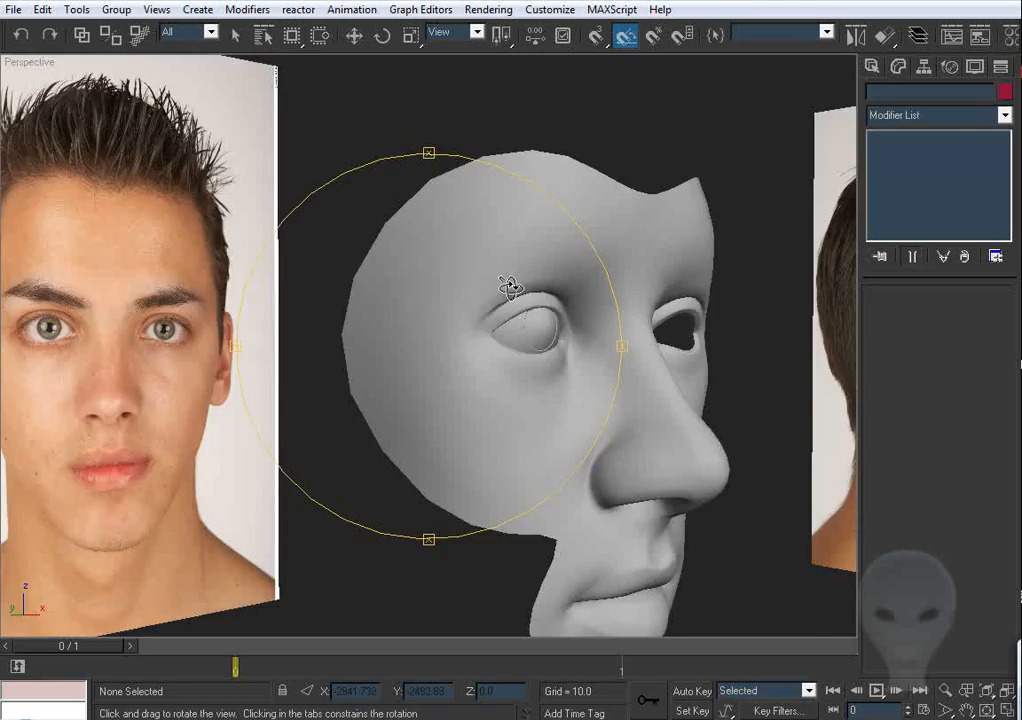
{"action": "left_click_drag", "start_coordinate": [510, 287], "coordinate": [428, 248]}
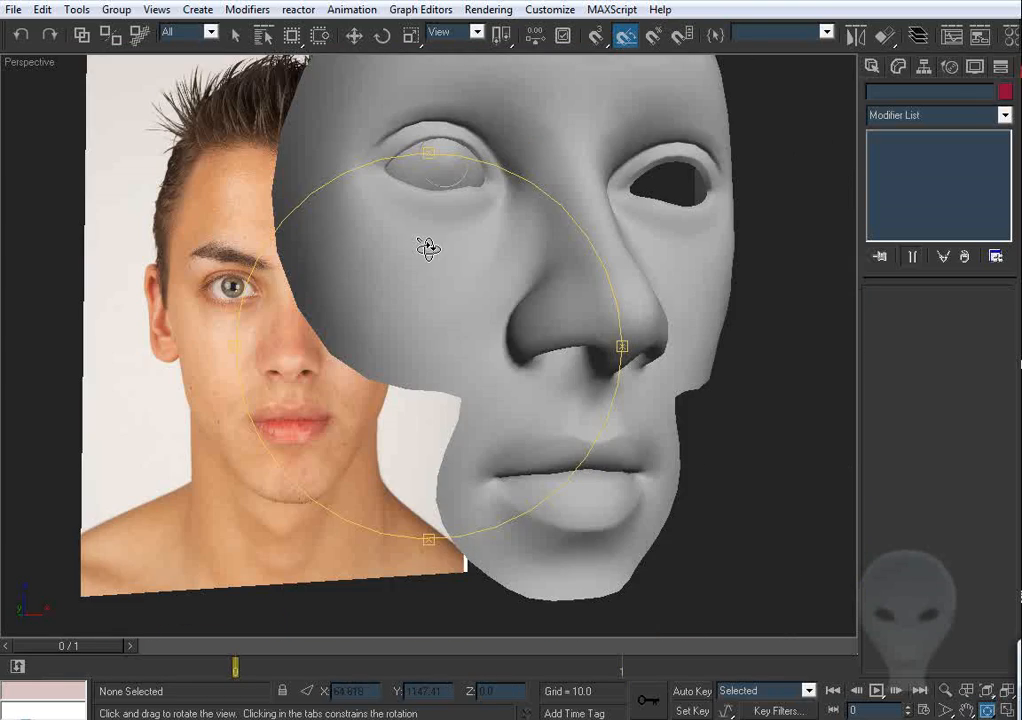
Step: Activate the Move tool and reselect the smoothed face mesh, keeping its wireframe edges hidden
{"action": "left_click", "coordinate": [353, 36]}
{"action": "middle_click_drag", "start_coordinate": [640, 348], "coordinate": [572, 273]}
{"action": "key", "text": "F4"}
{"action": "left_click", "coordinate": [619, 256]}
{"action": "key", "text": "F4"}
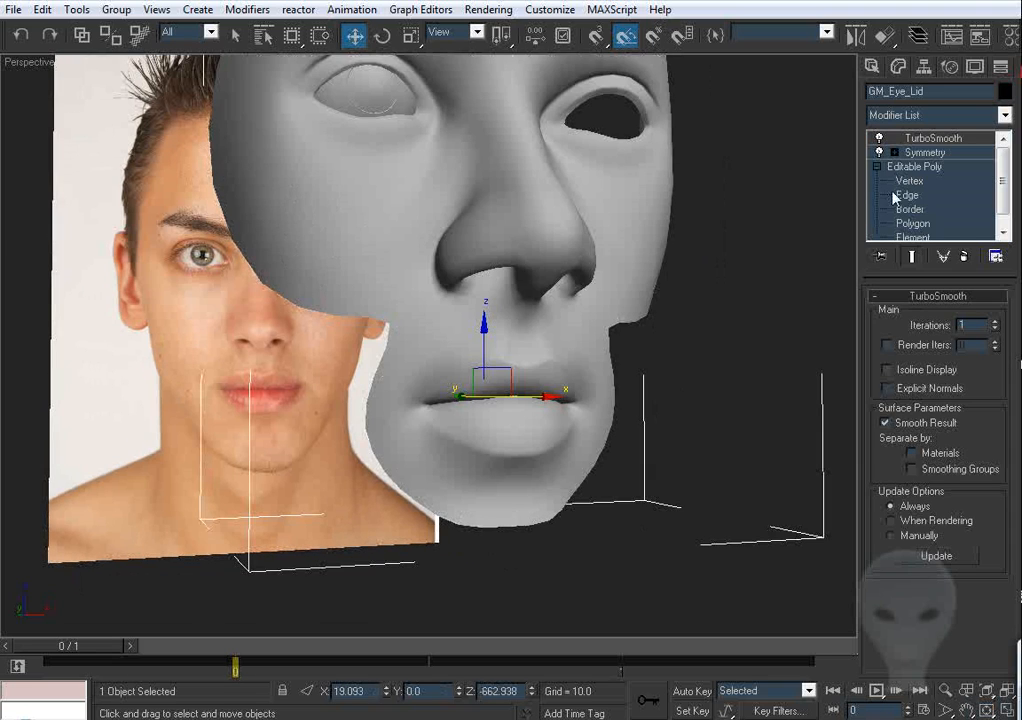
Step: Switch the face to edge editing, show its unsmoothed base mesh with wireframe edges, and frame the lower cheek in the front view with no edges selected
{"action": "left_click", "coordinate": [905, 195]}
{"action": "middle_click_drag", "start_coordinate": [568, 226], "coordinate": [554, 251]}
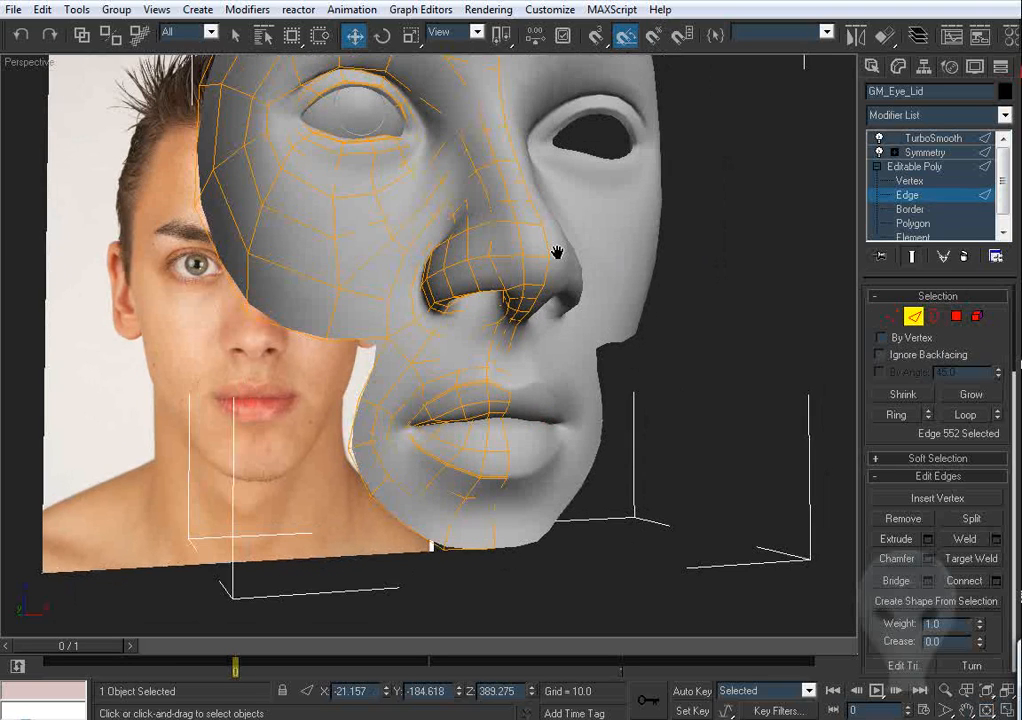
{"action": "left_click", "coordinate": [911, 256]}
{"action": "middle_click_drag", "start_coordinate": [483, 353], "coordinate": [483, 333]}
{"action": "key", "text": "F4"}
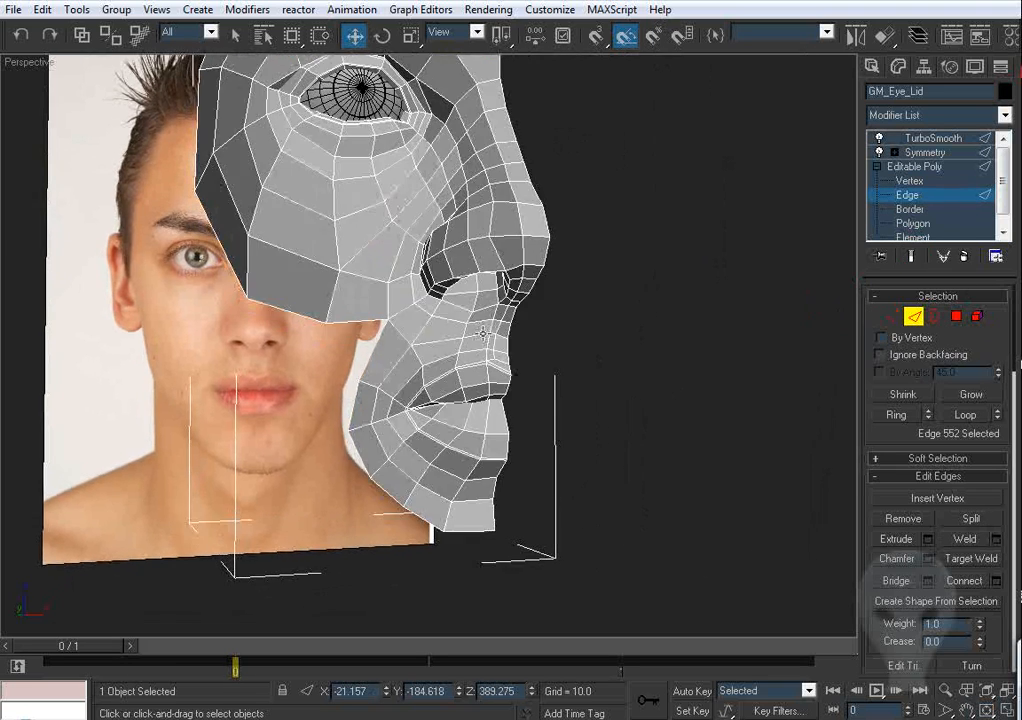
{"action": "key", "text": "f"}
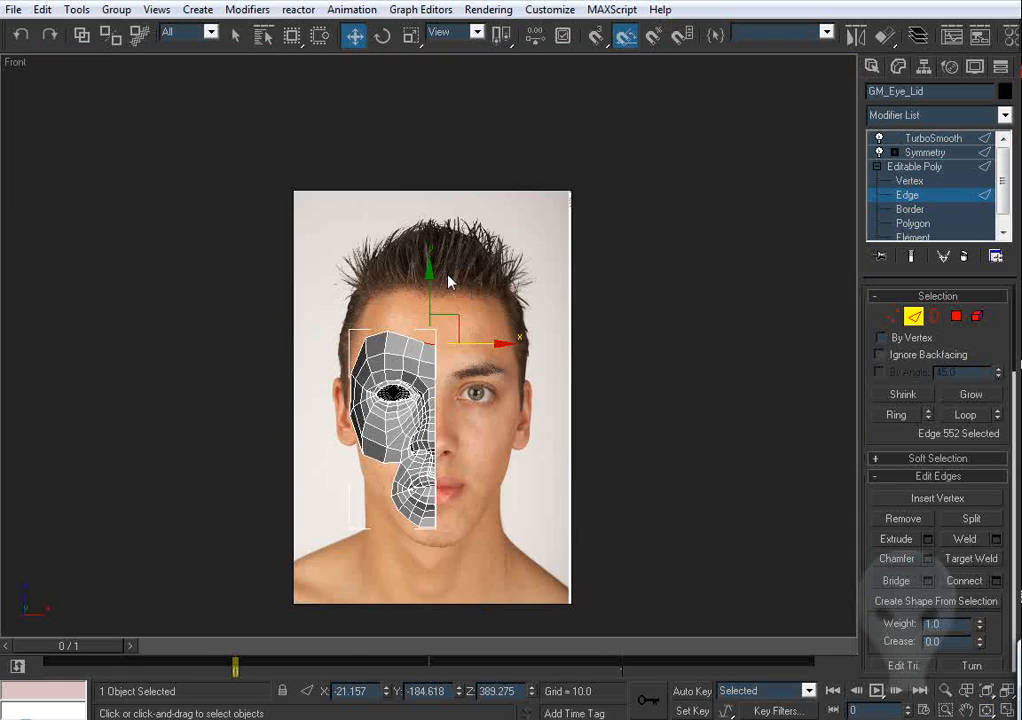
{"action": "left_click", "coordinate": [677, 284]}
{"action": "scroll", "coordinate": [440, 319], "scroll_direction": "up", "scroll_amount": 8}
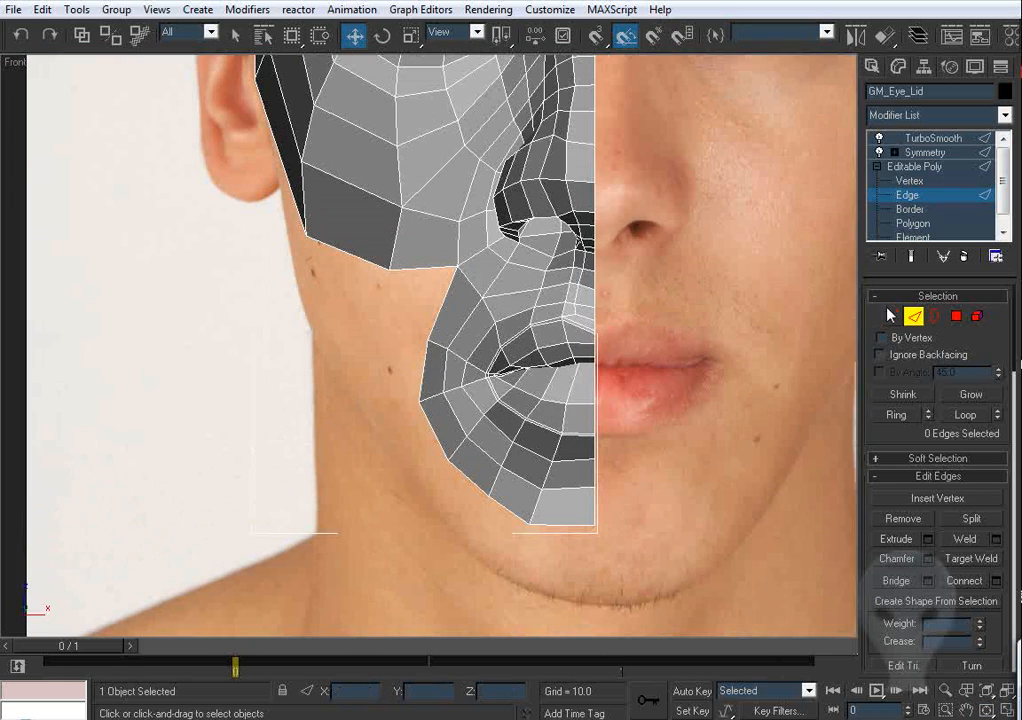
Step: Move the cheek vertex where the diagonal edge ends up and outward, and nudge the inner bottom cheek vertex slightly down in the front view
{"action": "key", "text": "1"}
{"action": "scroll", "coordinate": [465, 244], "scroll_direction": "up", "scroll_amount": 10}
{"action": "left_click", "coordinate": [340, 202]}
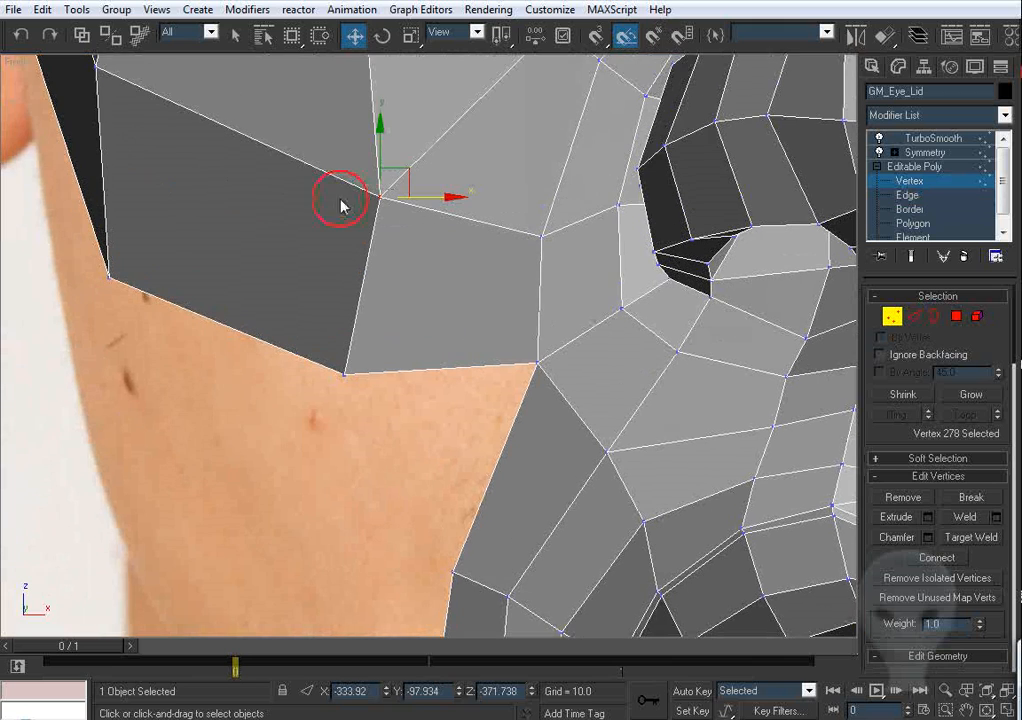
{"action": "scroll", "coordinate": [381, 219], "scroll_direction": "down", "scroll_amount": 2}
{"action": "left_click_drag", "start_coordinate": [427, 231], "coordinate": [417, 223]}
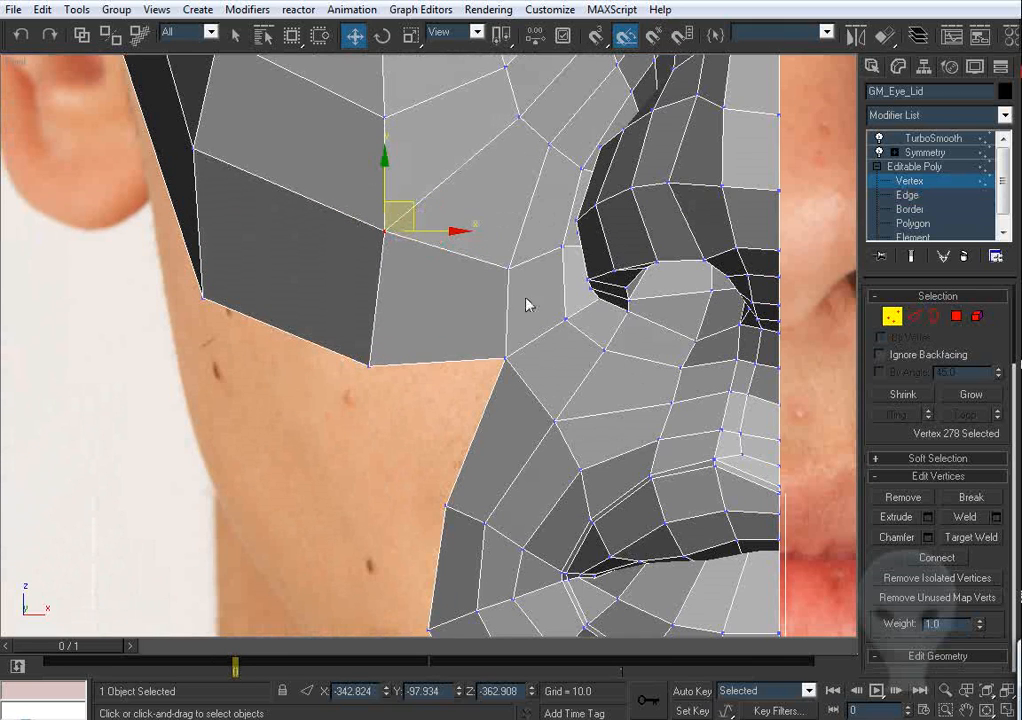
{"action": "left_click", "coordinate": [505, 362]}
{"action": "middle_click_drag", "start_coordinate": [415, 361], "coordinate": [434, 312]}
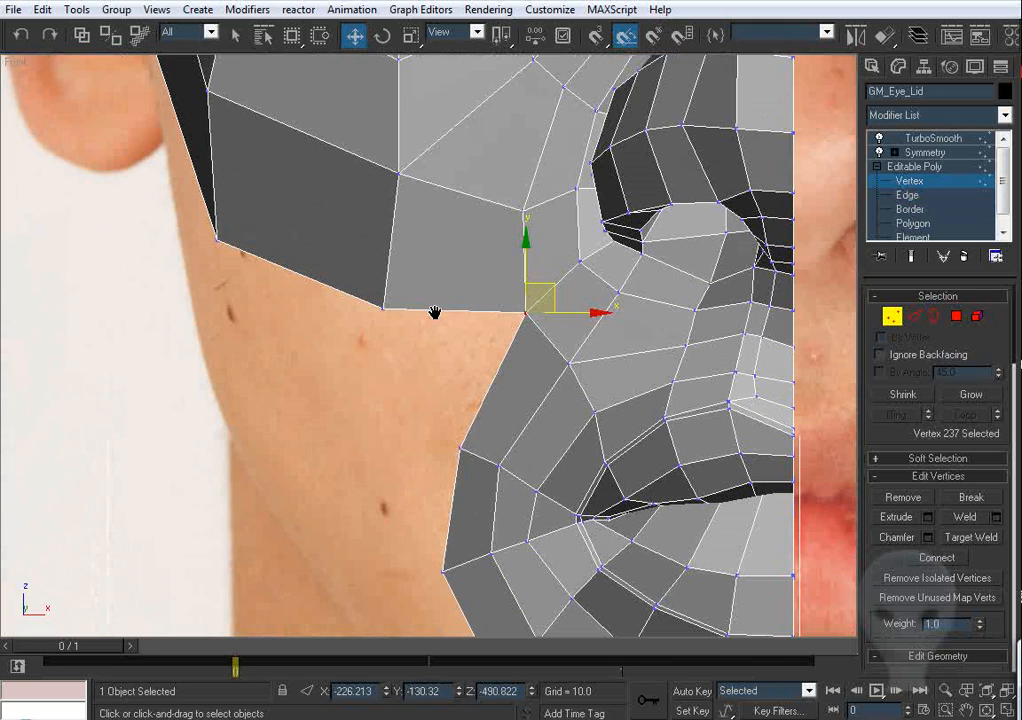
Step: Raise the middle vertex of the cheek's lower border, and even out the two vertices in the row above it
{"action": "left_click_drag", "start_coordinate": [381, 310], "coordinate": [391, 295]}
{"action": "middle_click_drag", "start_coordinate": [479, 200], "coordinate": [475, 285]}
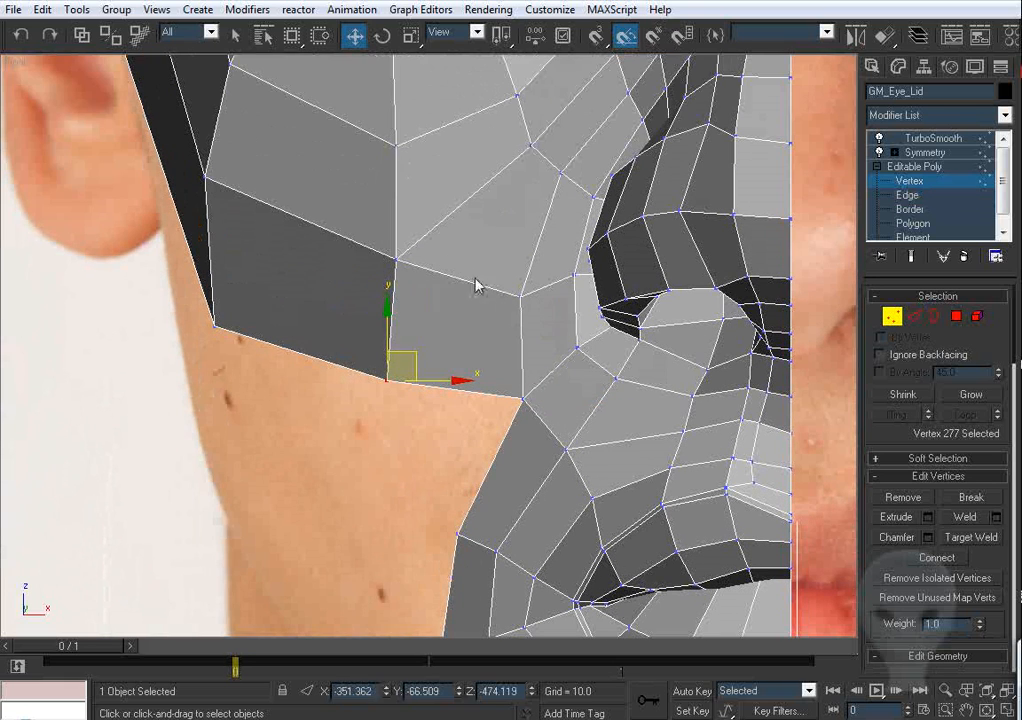
{"action": "left_click_drag", "start_coordinate": [399, 259], "coordinate": [400, 265]}
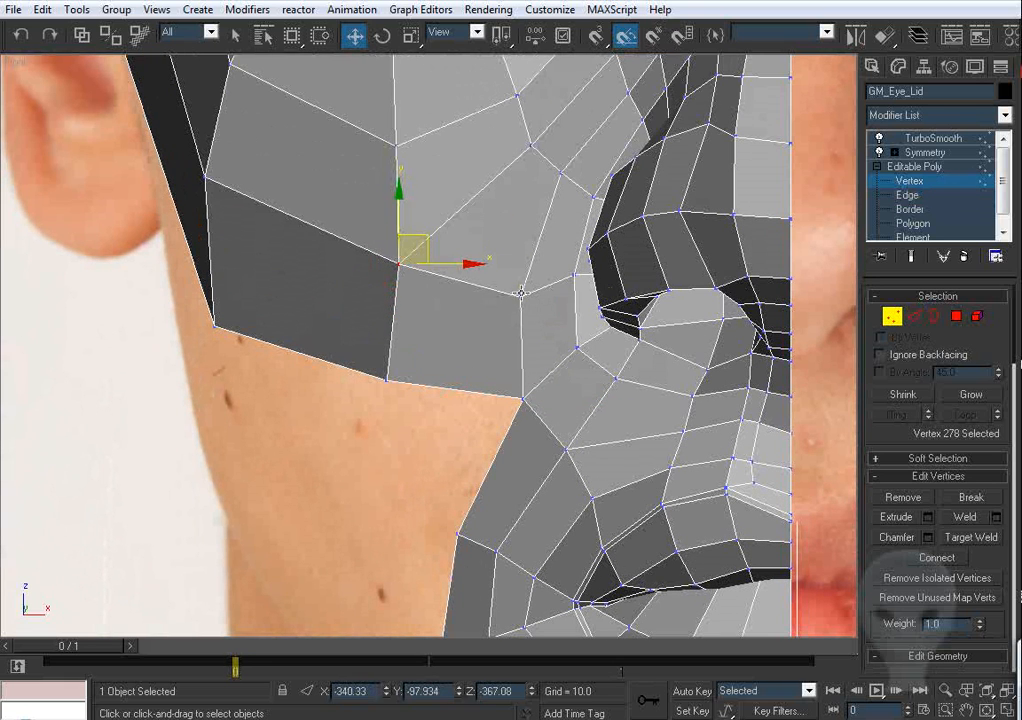
{"action": "left_click_drag", "start_coordinate": [521, 294], "coordinate": [527, 292]}
{"action": "left_click", "coordinate": [500, 331]}
Step: Extrude the cheek's inner lower border edge down and outward, and target-weld the new polygon's inner corner to the mouth patch's outer border
{"action": "left_click", "coordinate": [913, 316]}
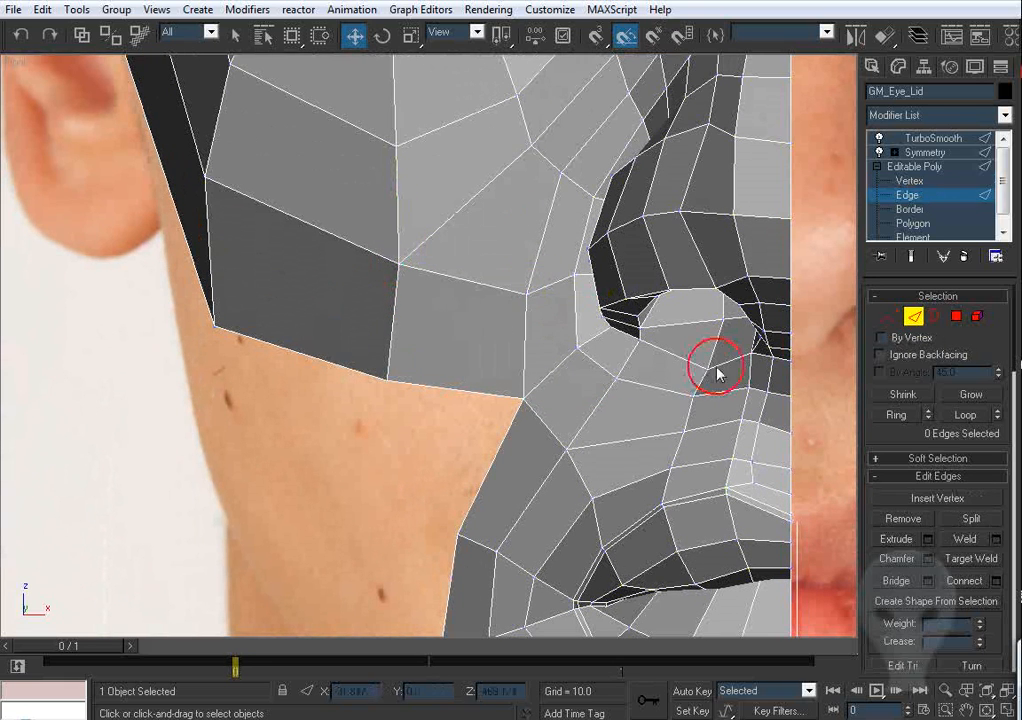
{"action": "left_click", "coordinate": [461, 391]}
{"action": "middle_click_drag", "start_coordinate": [458, 388], "coordinate": [458, 292]}
{"action": "left_click_drag", "start_coordinate": [458, 292], "coordinate": [400, 416], "text": "shift"}
{"action": "left_click", "coordinate": [891, 317]}
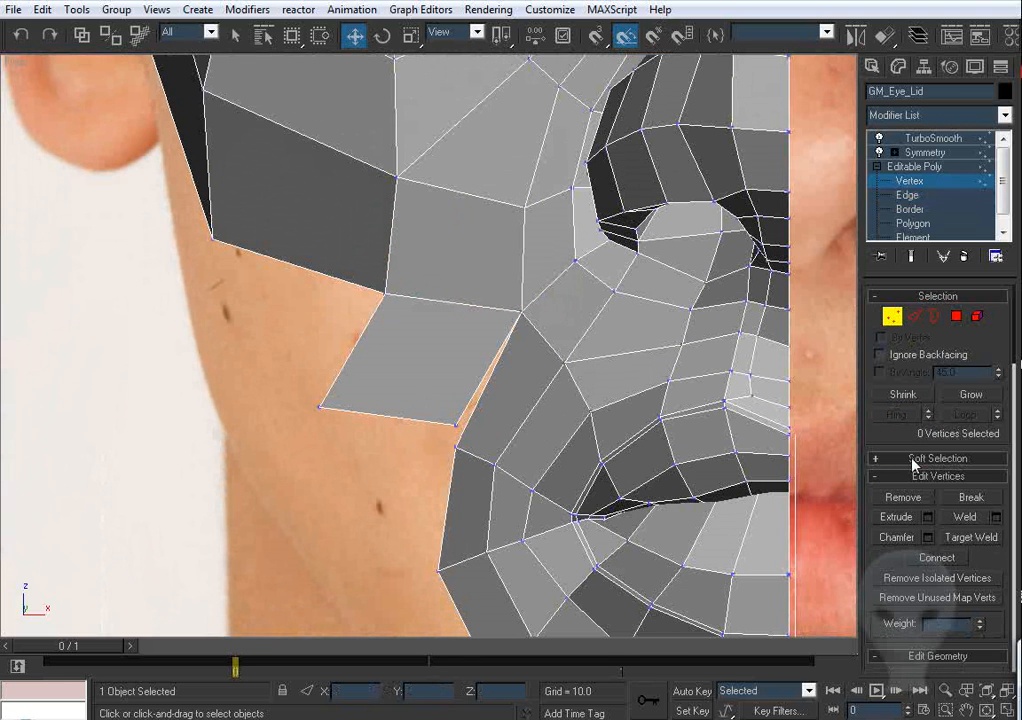
{"action": "left_click", "coordinate": [966, 538]}
{"action": "left_click_drag", "start_coordinate": [456, 425], "coordinate": [456, 447]}
{"action": "right_click", "coordinate": [376, 392]}
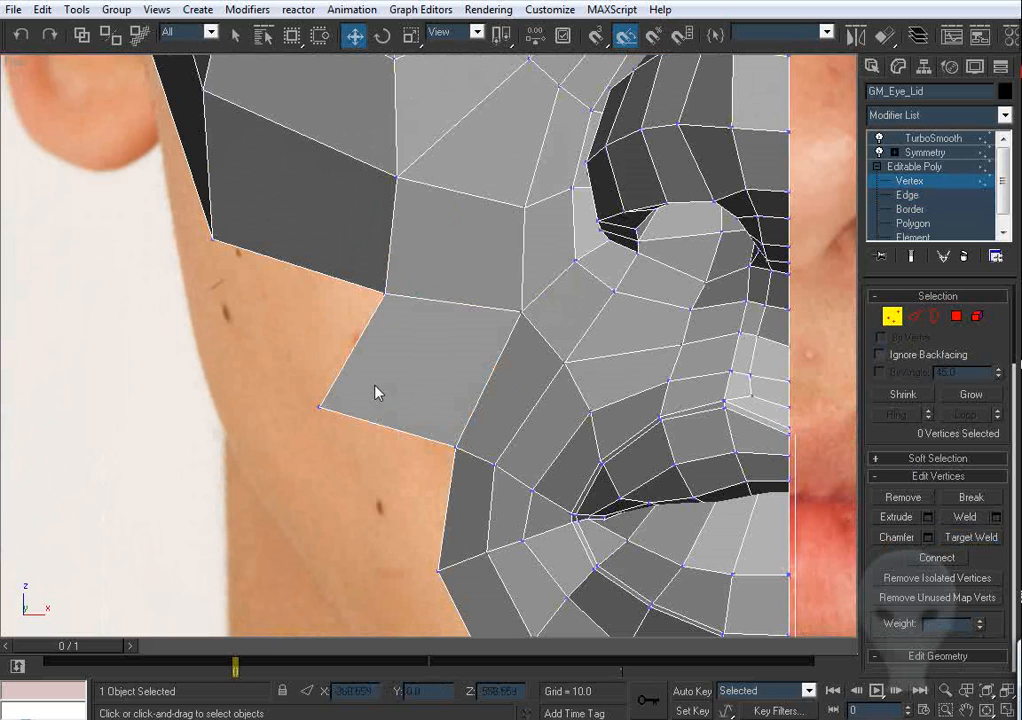
Step: Move the new polygon's free corner inward in the front view and back along the cheek in the side view
{"action": "left_click_drag", "start_coordinate": [310, 423], "coordinate": [393, 399]}
{"action": "key", "text": "l"}
{"action": "scroll", "coordinate": [446, 320], "scroll_direction": "up", "scroll_amount": 5}
{"action": "left_click_drag", "start_coordinate": [443, 428], "coordinate": [424, 428]}
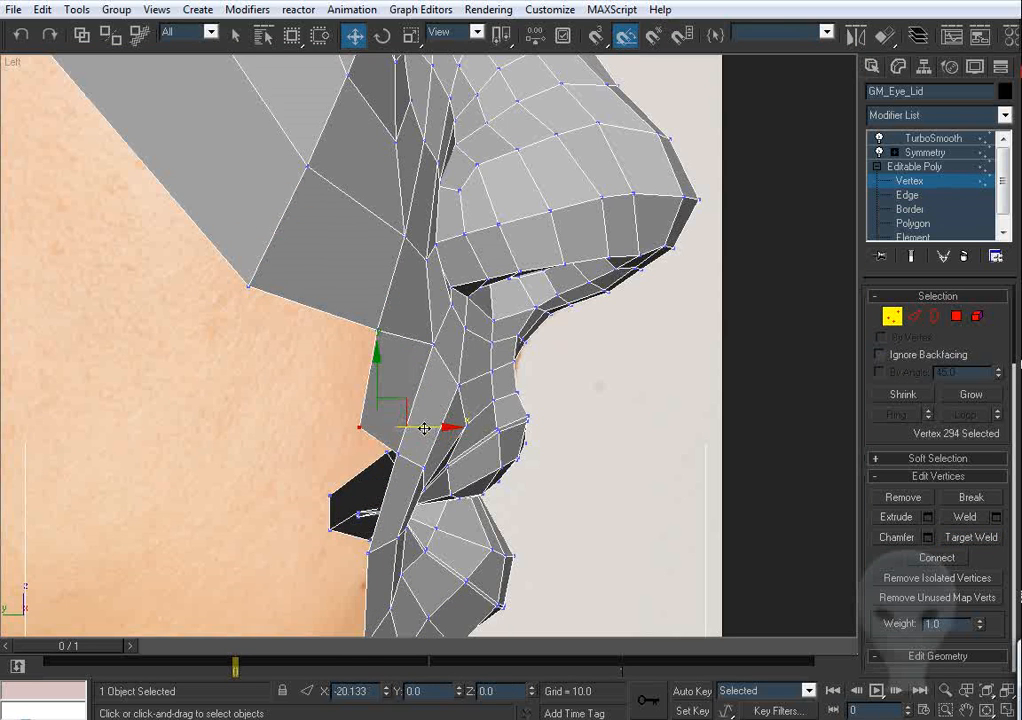
Step: Adjust the depth of the lower cheek vertices in the side view, moving the outer ones forward and the two nearer the nostril back
{"action": "left_click", "coordinate": [406, 338]}
{"action": "left_click", "coordinate": [388, 328]}
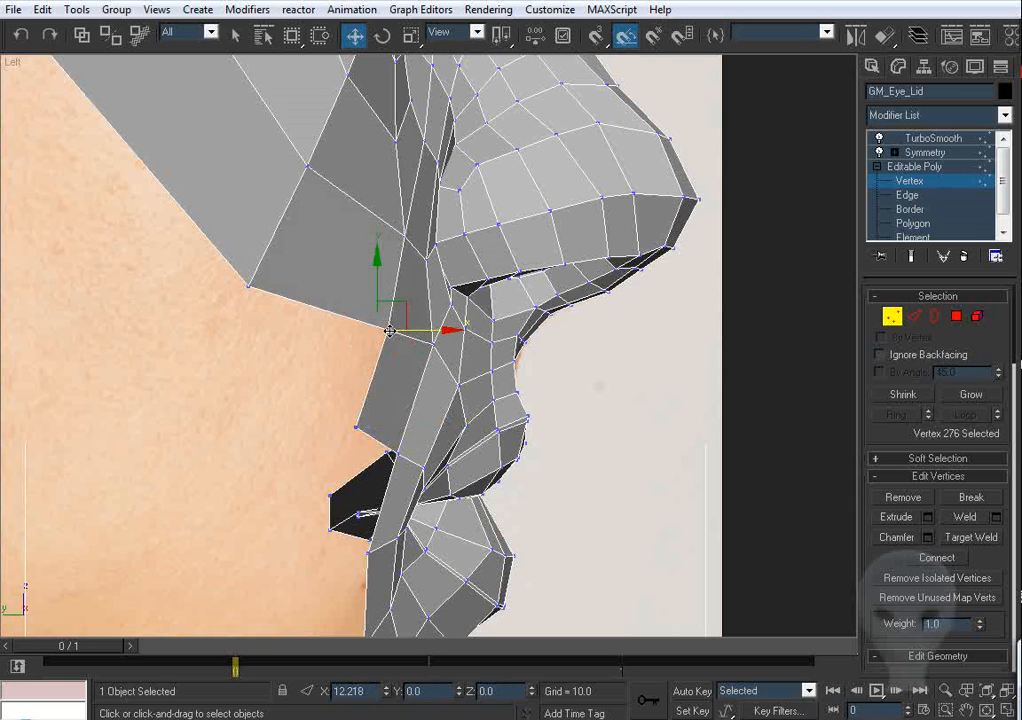
{"action": "left_click", "coordinate": [420, 256]}
{"action": "left_click", "coordinate": [404, 232]}
{"action": "left_click_drag", "start_coordinate": [405, 233], "coordinate": [406, 232]}
{"action": "left_click", "coordinate": [390, 327]}
{"action": "left_click", "coordinate": [432, 343]}
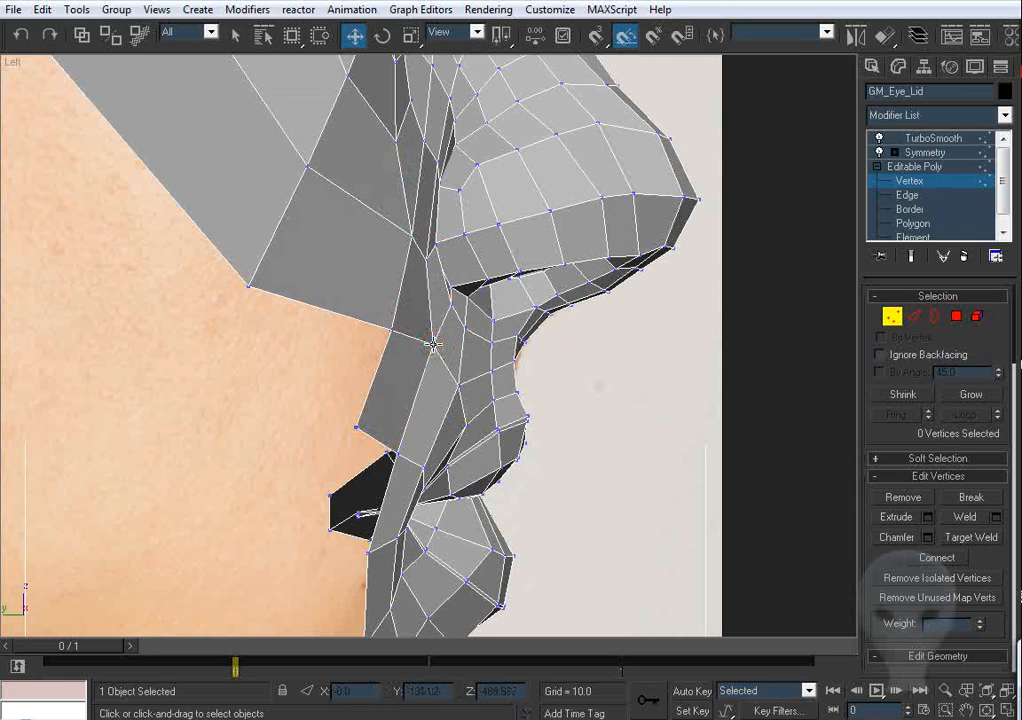
{"action": "left_click_drag", "start_coordinate": [433, 344], "coordinate": [426, 344]}
{"action": "left_click_drag", "start_coordinate": [459, 385], "coordinate": [453, 385]}
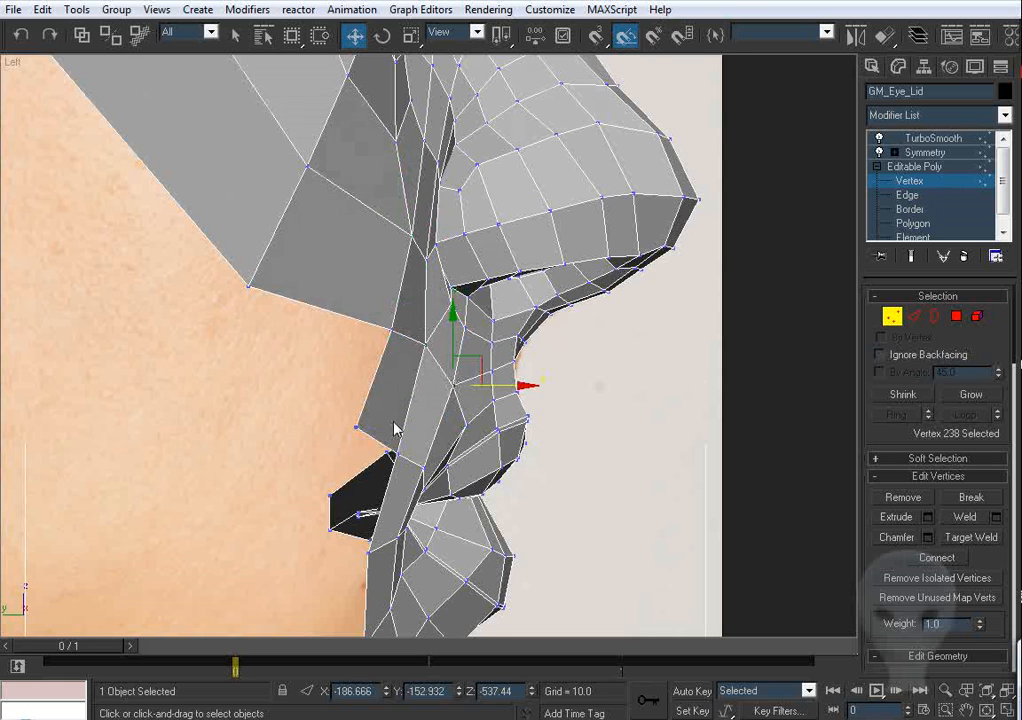
Step: Move the new polygon's free corner slightly forward in the side view and inward beneath the cheek border in the front view
{"action": "middle_click_drag", "start_coordinate": [395, 428], "coordinate": [389, 372]}
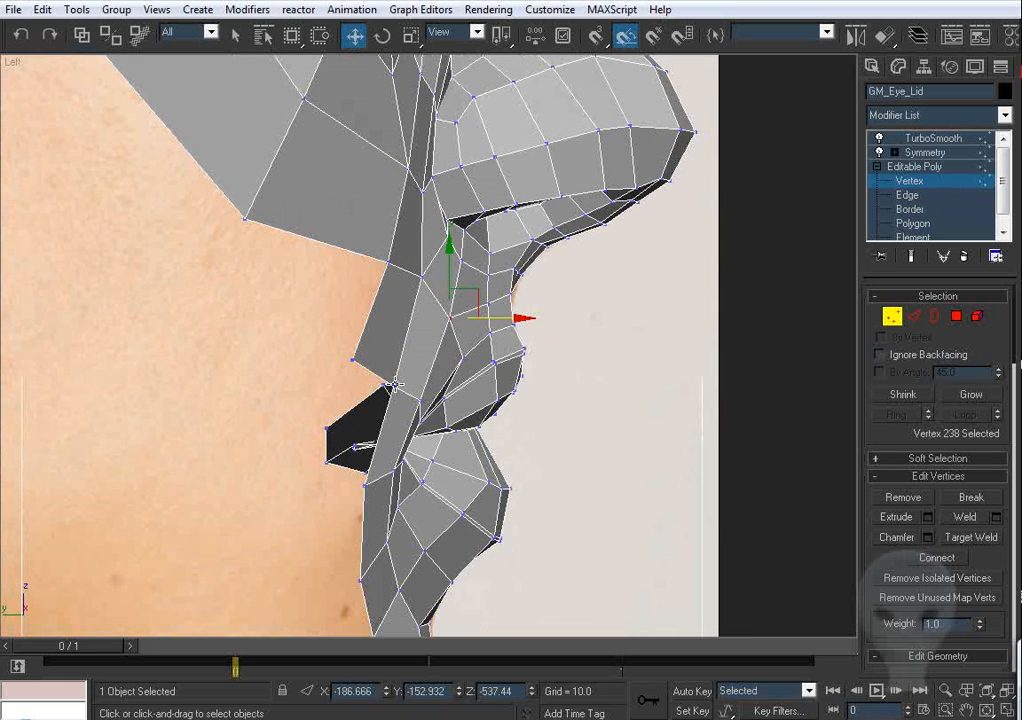
{"action": "left_click", "coordinate": [393, 388]}
{"action": "left_click", "coordinate": [354, 358]}
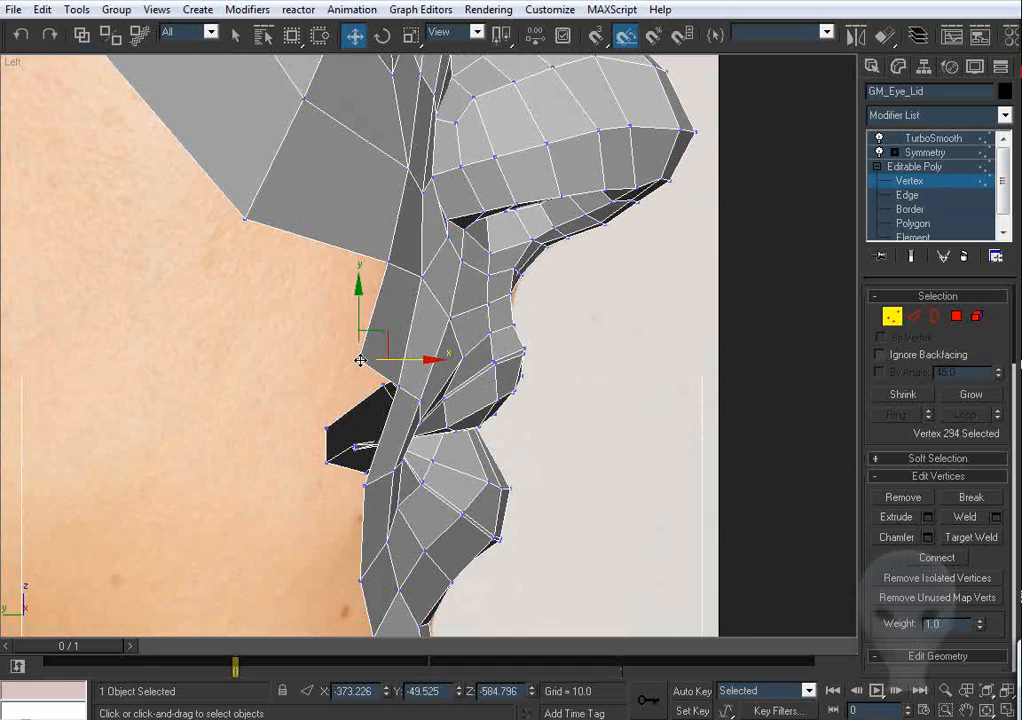
{"action": "key", "text": "f"}
{"action": "left_click_drag", "start_coordinate": [468, 347], "coordinate": [487, 348]}
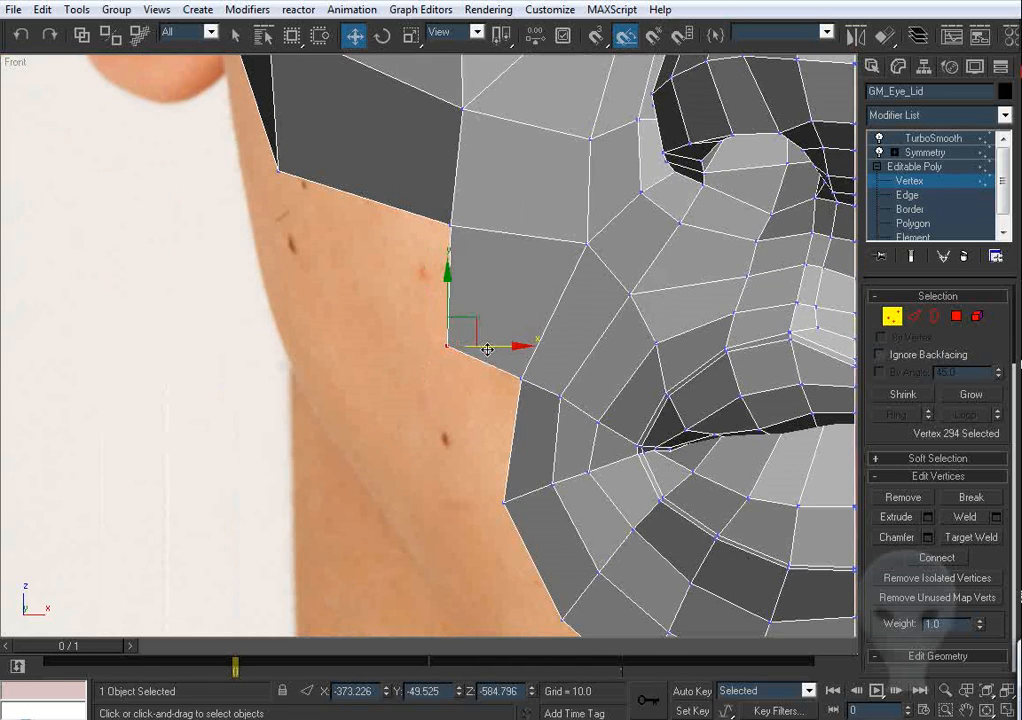
Step: Shift the welded vertex above the mouth corner slightly outward and up in the front view, and fine-tune its depth in the side view
{"action": "scroll", "coordinate": [492, 304], "scroll_direction": "down", "scroll_amount": 3}
{"action": "scroll", "coordinate": [459, 331], "scroll_direction": "up", "scroll_amount": 4}
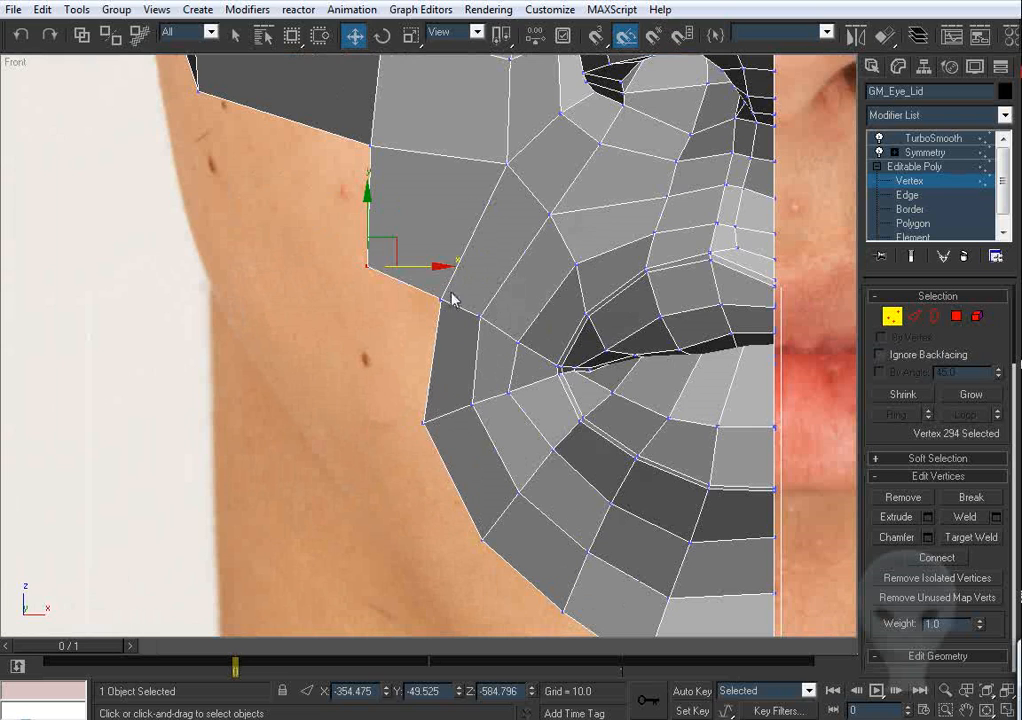
{"action": "left_click", "coordinate": [459, 283]}
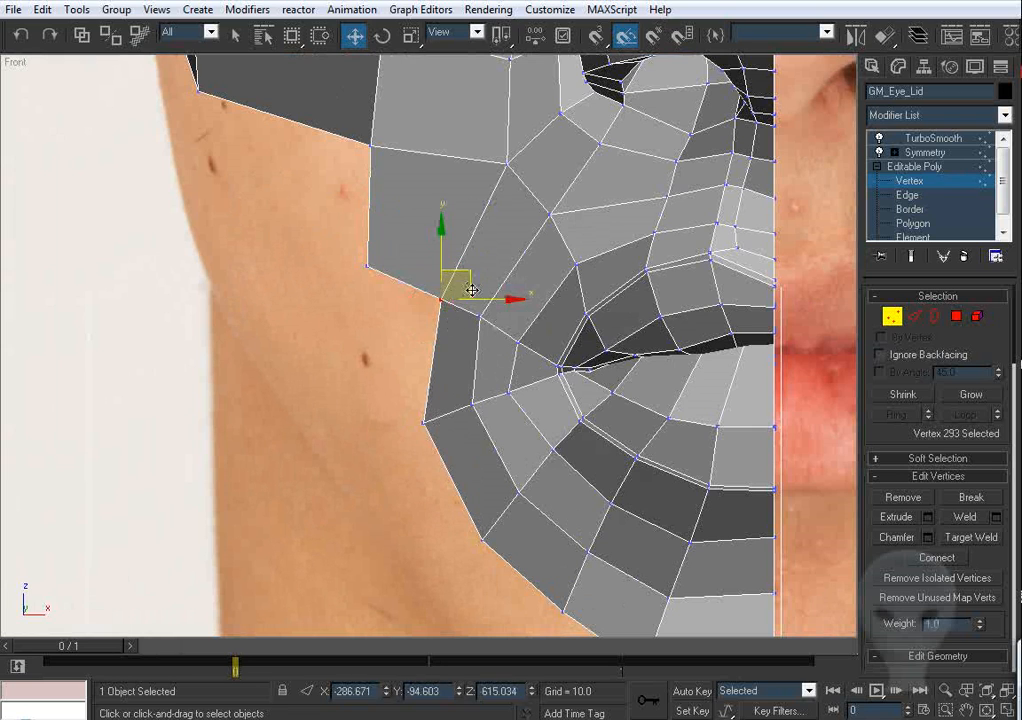
{"action": "key", "text": "l"}
{"action": "scroll", "coordinate": [531, 332], "scroll_direction": "up", "scroll_amount": 5}
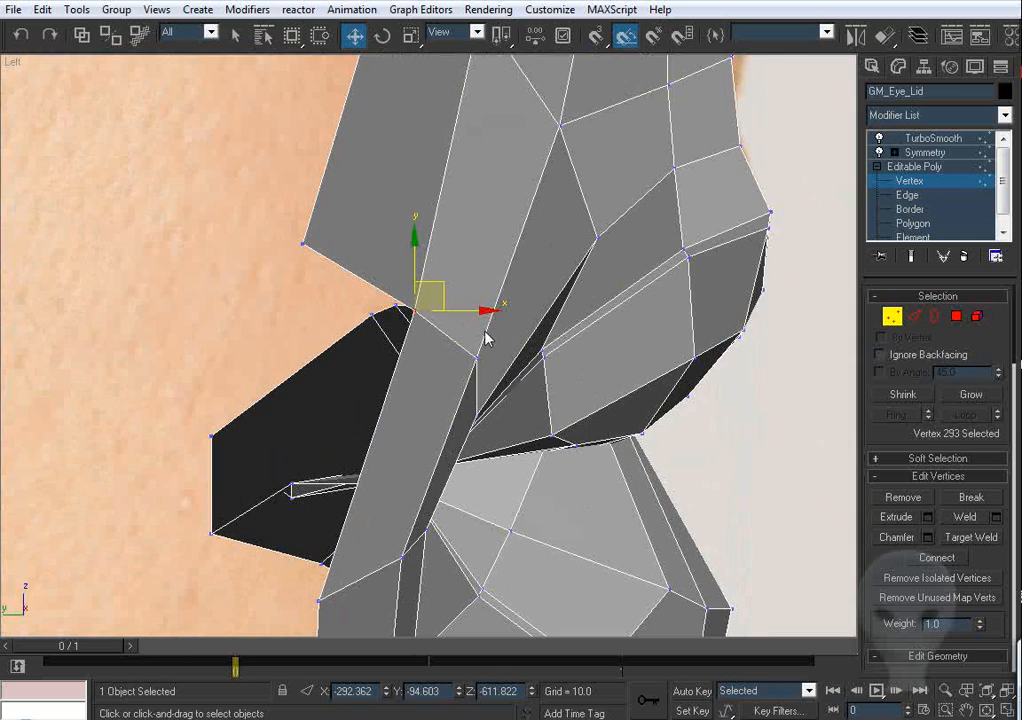
{"action": "key", "text": "f"}
{"action": "scroll", "coordinate": [477, 381], "scroll_direction": "down", "scroll_amount": 2}
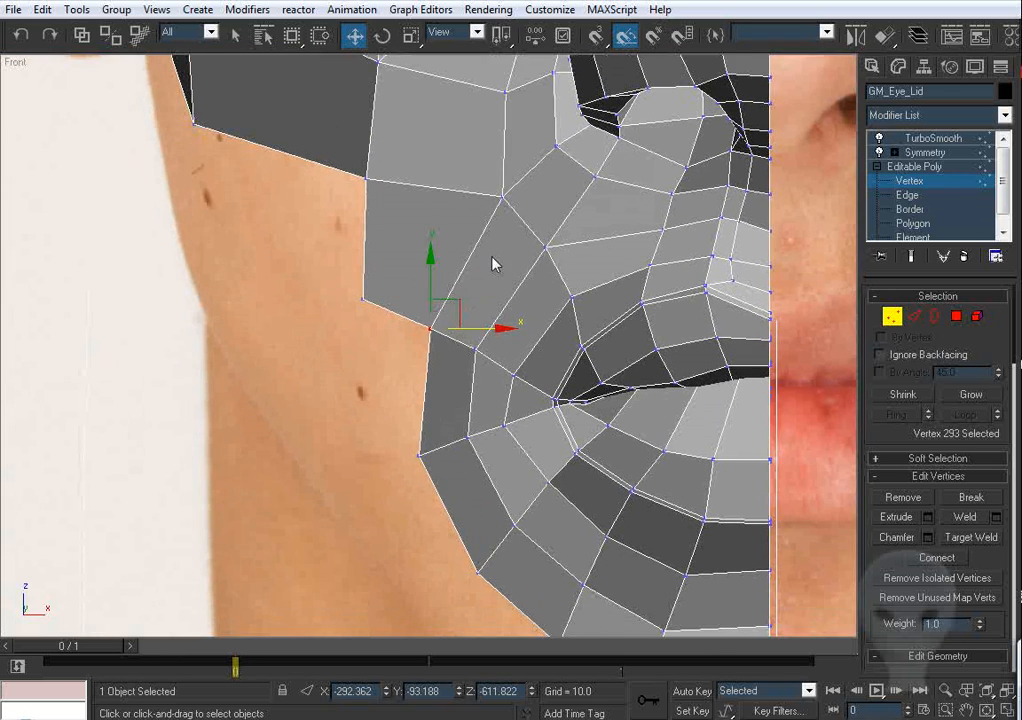
Step: Extrude the new polygon's lower edge down beside the mouth, and target-weld its inner corner to the next vertex on the mouth patch's border
{"action": "left_click", "coordinate": [914, 316]}
{"action": "left_click_drag", "start_coordinate": [436, 292], "coordinate": [416, 424], "text": "shift"}
{"action": "left_click", "coordinate": [892, 318]}
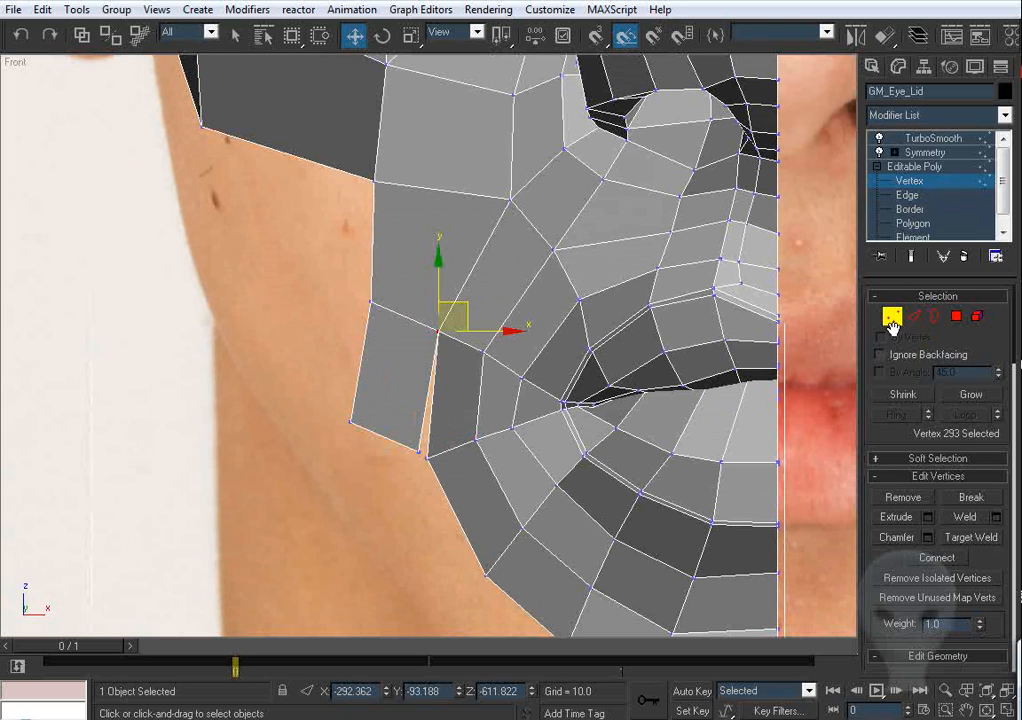
{"action": "left_click", "coordinate": [967, 540]}
{"action": "middle_click_drag", "start_coordinate": [460, 366], "coordinate": [470, 311]}
{"action": "left_click", "coordinate": [429, 395]}
{"action": "left_click", "coordinate": [437, 402]}
{"action": "key", "text": "w"}
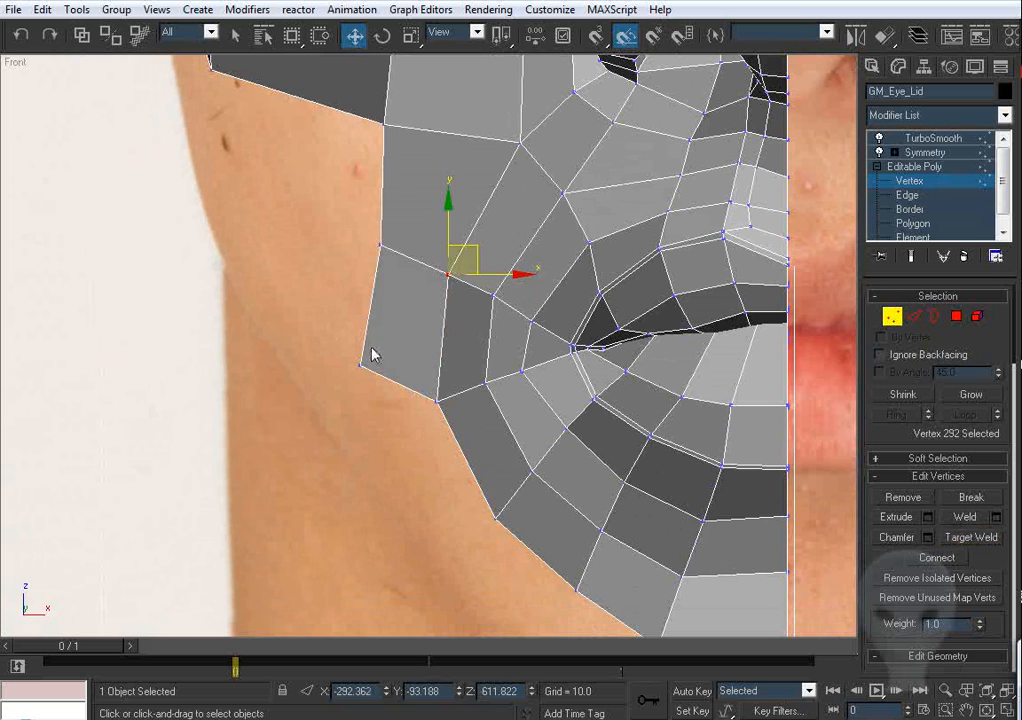
Step: Move the second polygon's free corner down and inward in the front view, and push it back along the cheek in the side view
{"action": "left_click", "coordinate": [360, 365]}
{"action": "left_click_drag", "start_coordinate": [388, 351], "coordinate": [430, 419]}
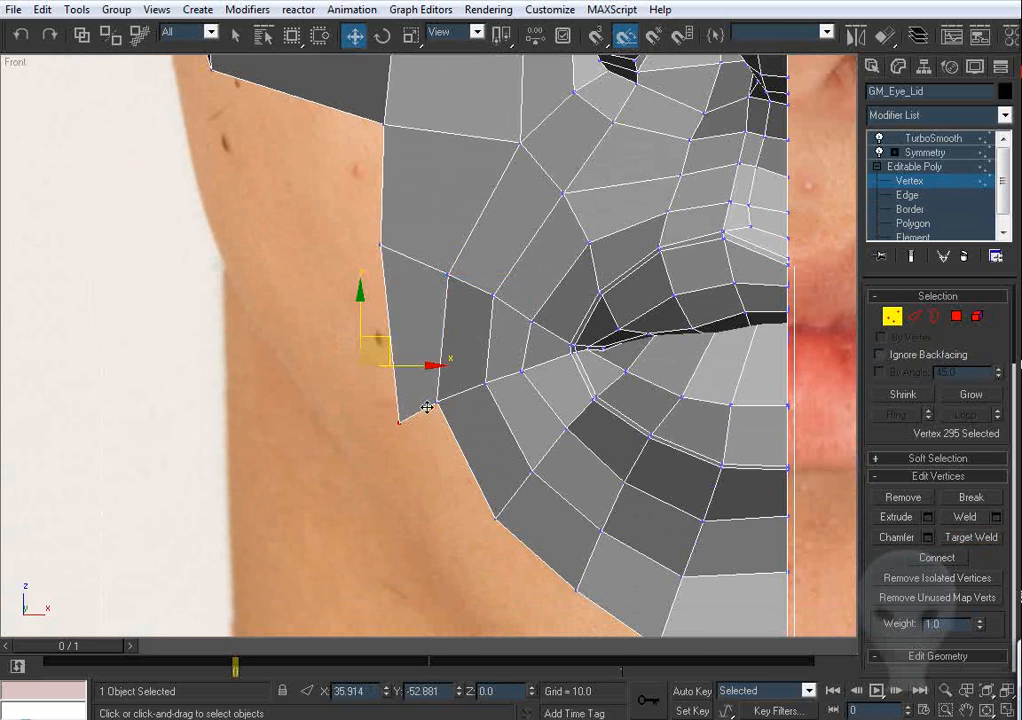
{"action": "key", "text": "l"}
{"action": "scroll", "coordinate": [449, 267], "scroll_direction": "up", "scroll_amount": 2}
{"action": "left_click", "coordinate": [406, 265]}
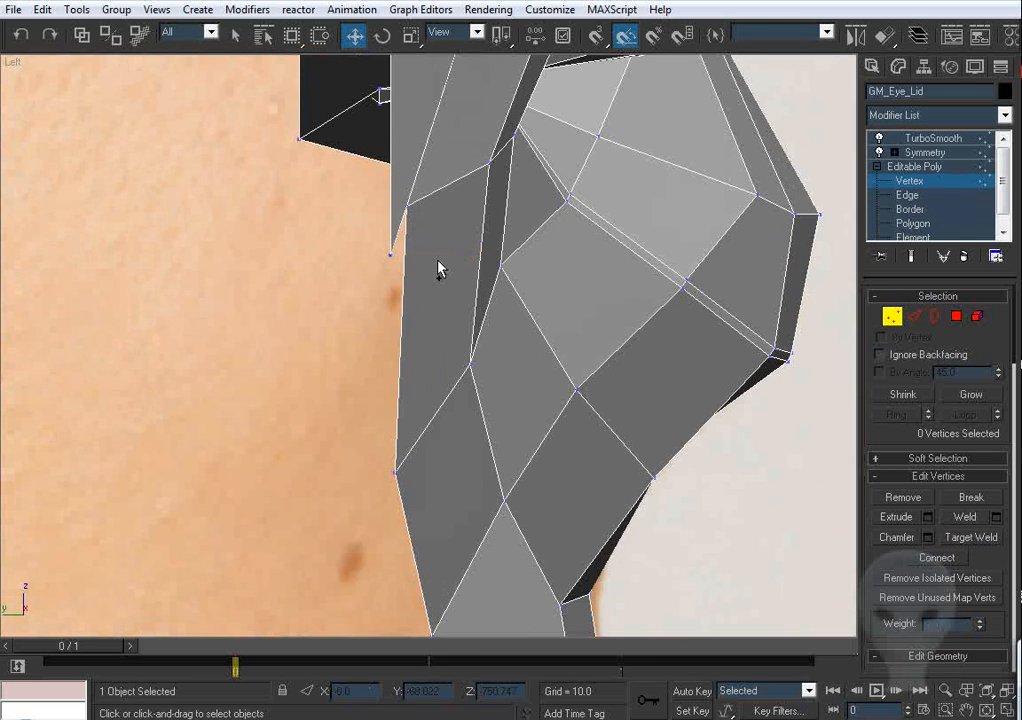
{"action": "left_click_drag", "start_coordinate": [440, 268], "coordinate": [347, 266]}
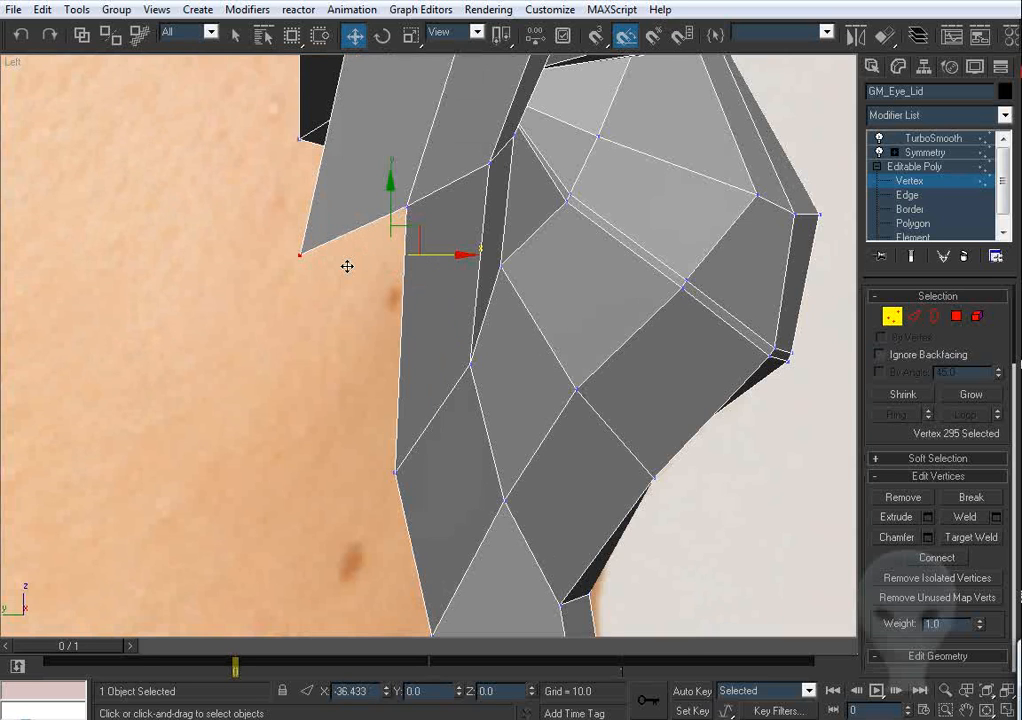
Step: Fine-tune the depth of the vertices joining the cheek to the mouth patch in the side view for an even surface
{"action": "scroll", "coordinate": [379, 267], "scroll_direction": "down", "scroll_amount": 2}
{"action": "middle_click_drag", "start_coordinate": [381, 269], "coordinate": [385, 440]}
{"action": "left_click", "coordinate": [406, 167]}
{"action": "left_click_drag", "start_coordinate": [432, 168], "coordinate": [429, 168]}
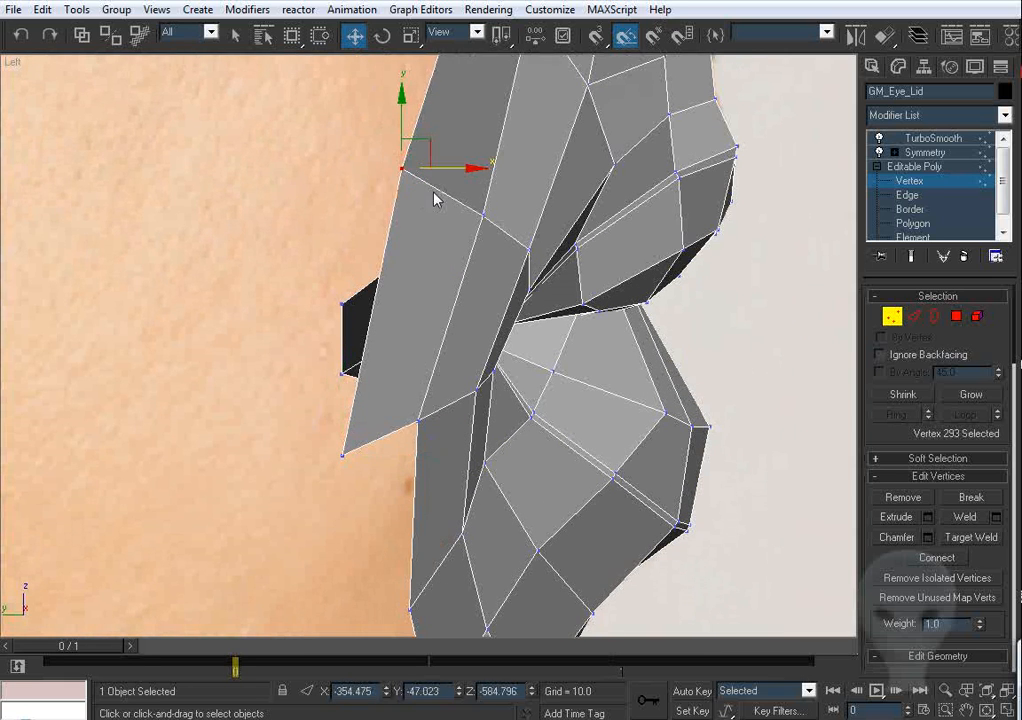
{"action": "scroll", "coordinate": [422, 268], "scroll_direction": "down", "scroll_amount": 2}
{"action": "left_click", "coordinate": [424, 230]}
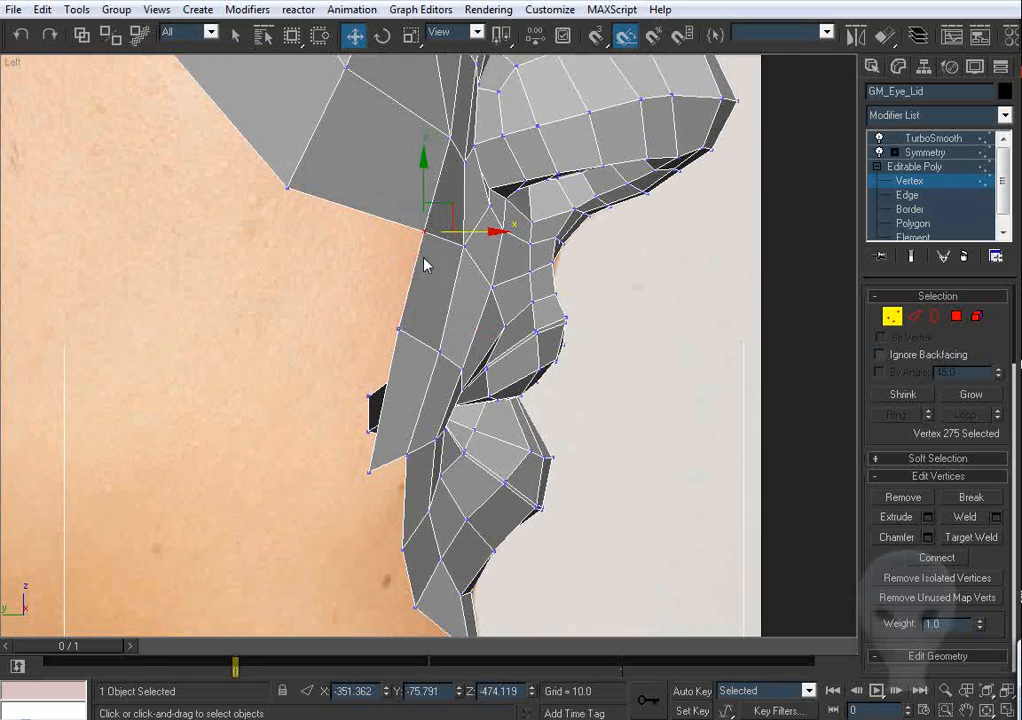
{"action": "left_click", "coordinate": [424, 265]}
{"action": "left_click", "coordinate": [458, 244]}
{"action": "left_click", "coordinate": [437, 350]}
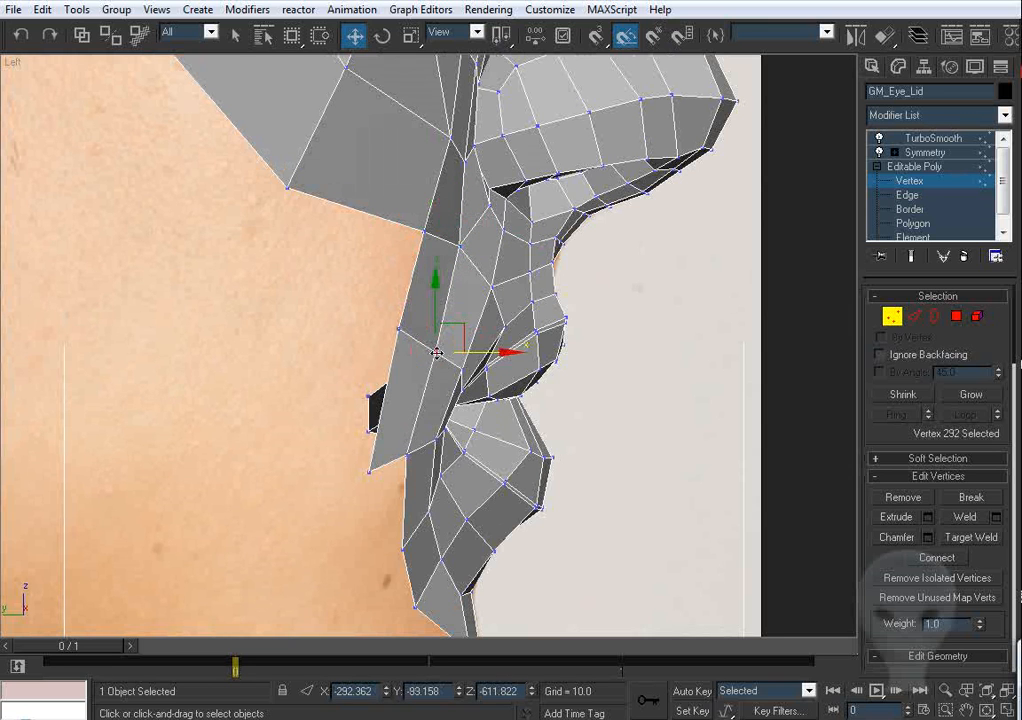
Step: Move the cheek's lower border vertex above the new strip down and inward in the front view, and clear the vertex selection
{"action": "middle_click_drag", "start_coordinate": [466, 330], "coordinate": [457, 204]}
{"action": "key", "text": "f"}
{"action": "middle_click_drag", "start_coordinate": [497, 342], "coordinate": [458, 233]}
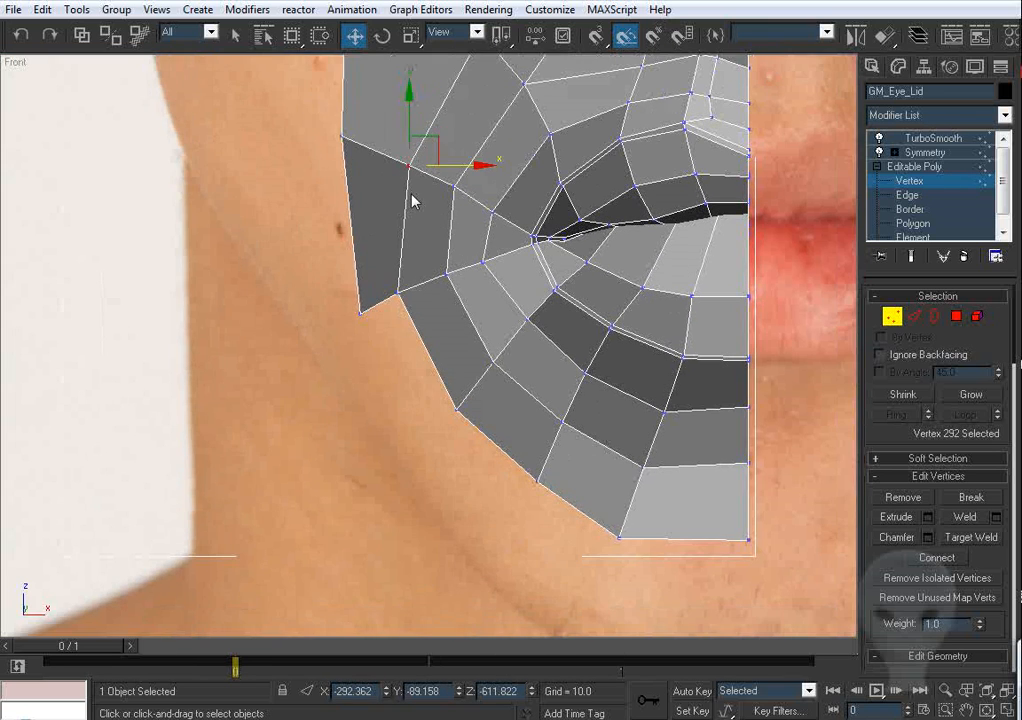
{"action": "left_click", "coordinate": [411, 197]}
{"action": "middle_click_drag", "start_coordinate": [438, 173], "coordinate": [465, 301]}
{"action": "scroll", "coordinate": [408, 200], "scroll_direction": "up", "scroll_amount": 1}
{"action": "left_click", "coordinate": [406, 233]}
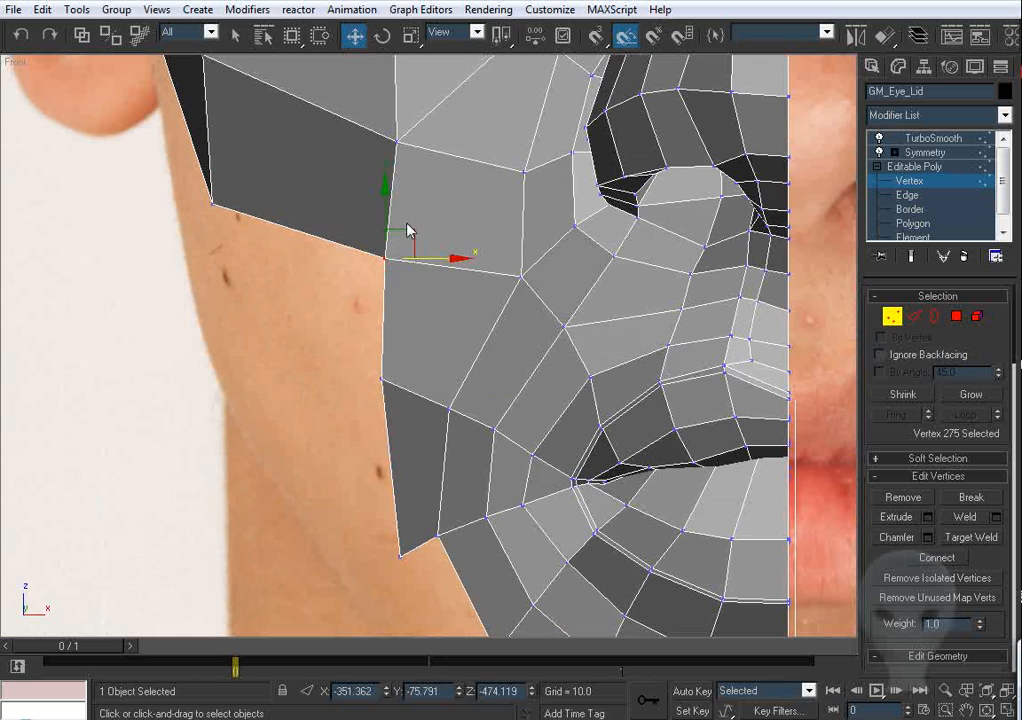
{"action": "left_click_drag", "start_coordinate": [388, 215], "coordinate": [422, 258]}
{"action": "scroll", "coordinate": [465, 232], "scroll_direction": "down", "scroll_amount": 3}
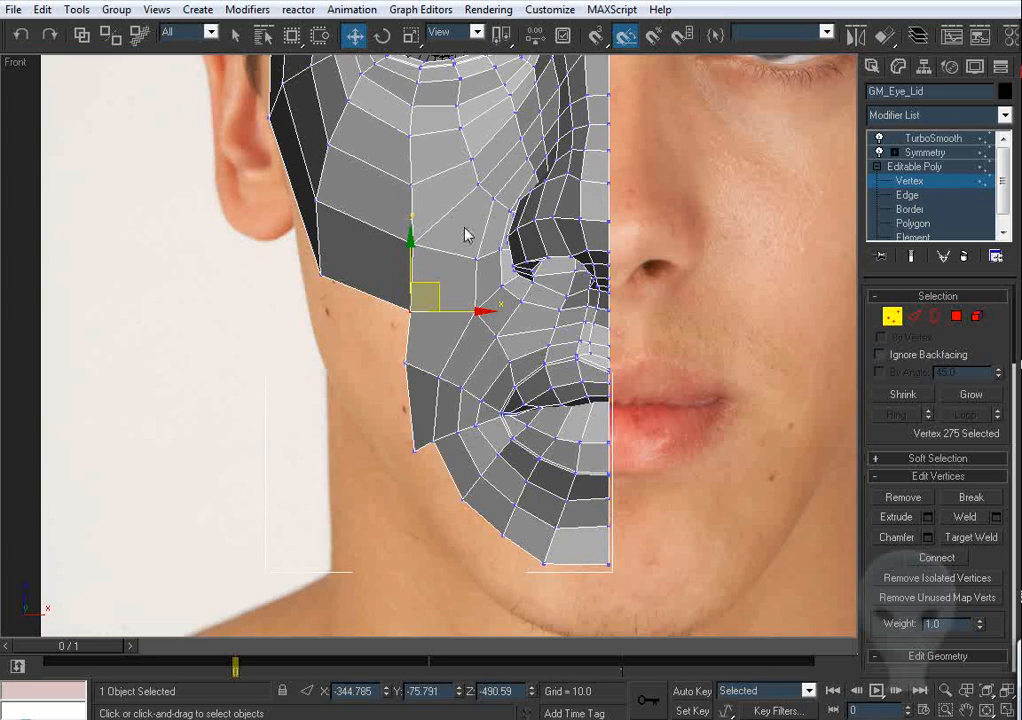
{"action": "middle_click_drag", "start_coordinate": [463, 241], "coordinate": [456, 292]}
{"action": "left_click", "coordinate": [456, 298]}
{"action": "scroll", "coordinate": [428, 315], "scroll_direction": "up", "scroll_amount": 1}
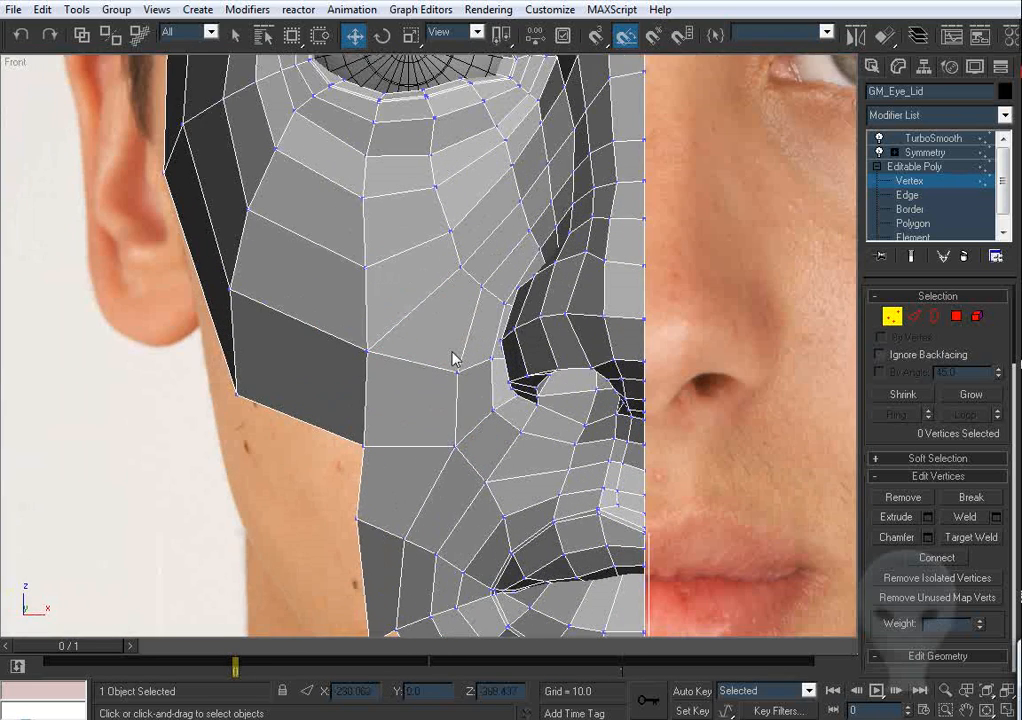
Step: Extrude the lower edge of the strip beside the mouth further down, and target-weld its inner corner to the next vertex on the mouth patch's border
{"action": "scroll", "coordinate": [455, 358], "scroll_direction": "down", "scroll_amount": 2}
{"action": "middle_click_drag", "start_coordinate": [484, 390], "coordinate": [484, 305]}
{"action": "left_click", "coordinate": [910, 316]}
{"action": "middle_click_drag", "start_coordinate": [524, 473], "coordinate": [550, 331]}
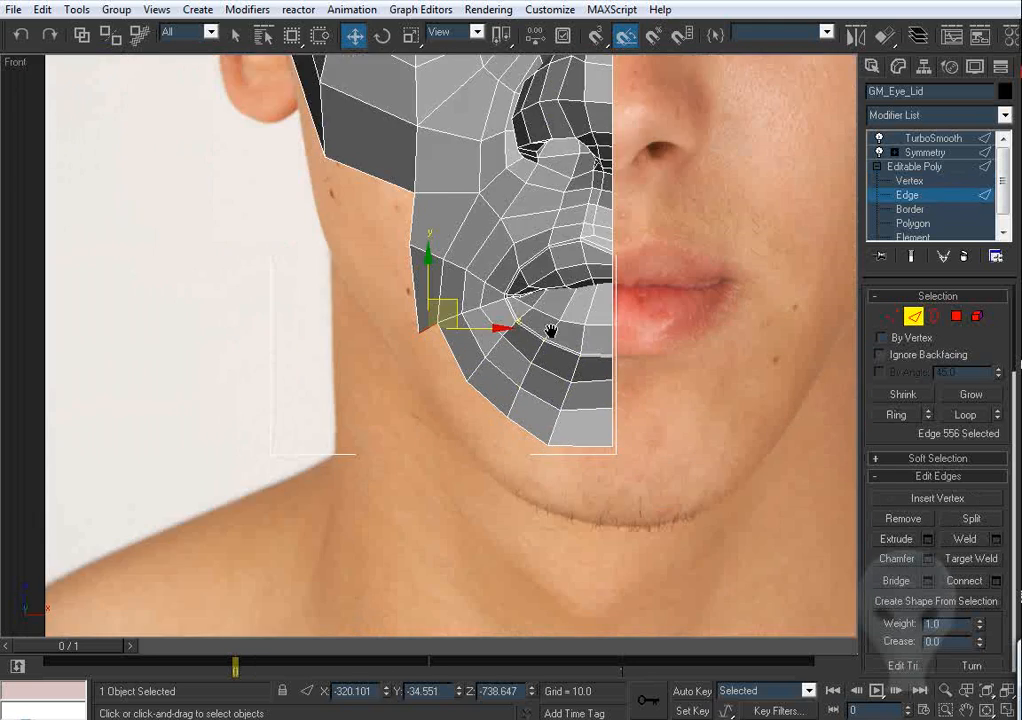
{"action": "scroll", "coordinate": [550, 331], "scroll_direction": "up", "scroll_amount": 3}
{"action": "left_click_drag", "start_coordinate": [455, 293], "coordinate": [493, 423], "text": "shift"}
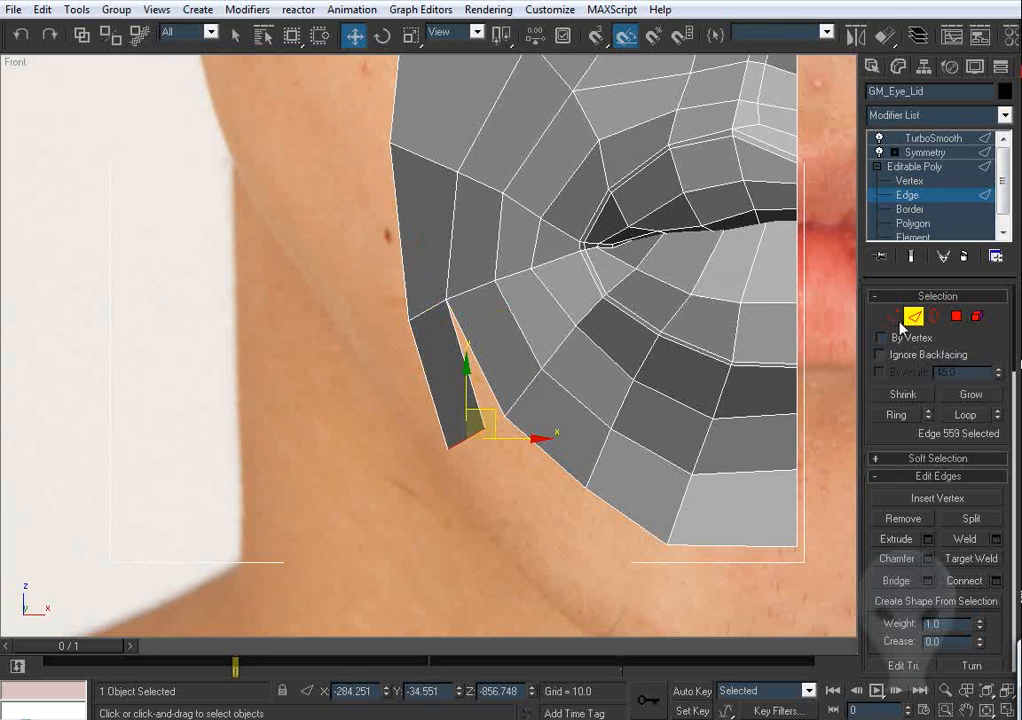
{"action": "key", "text": "1"}
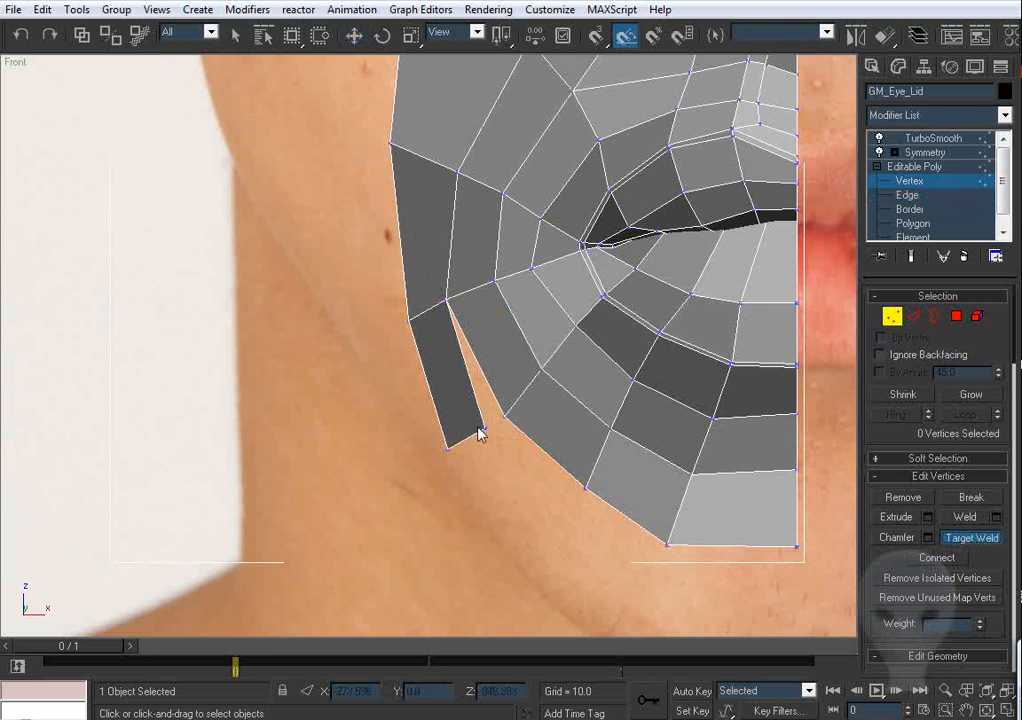
{"action": "left_click", "coordinate": [505, 416]}
{"action": "right_click", "coordinate": [405, 489]}
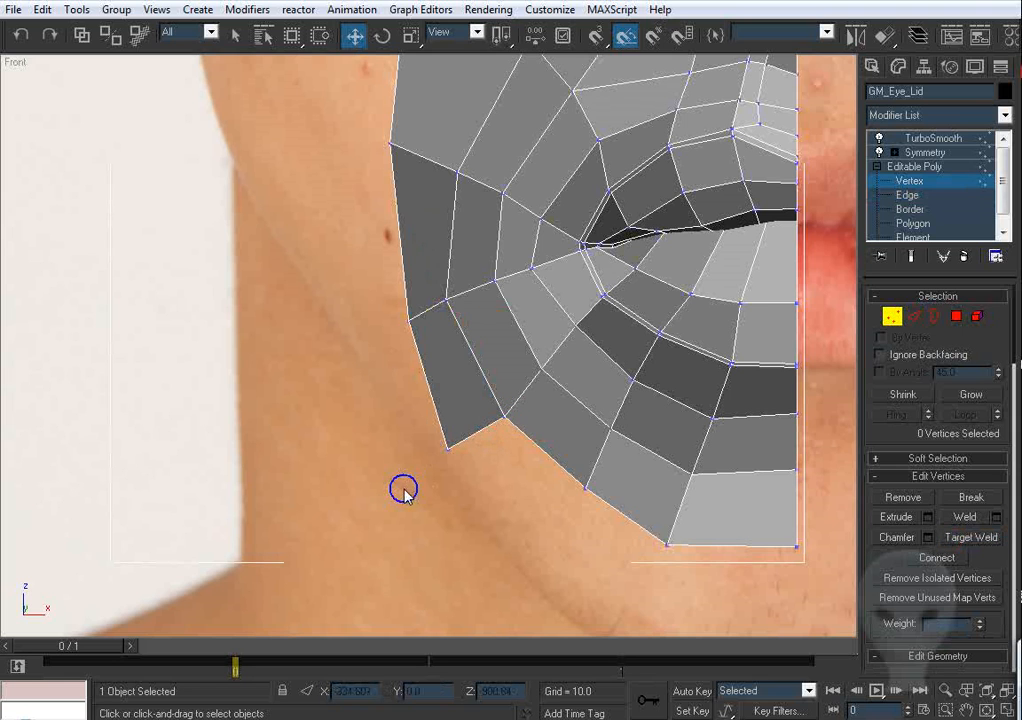
Step: Move the new polygon's free corner inward and down in the front view, and adjust the depth of the strip's outer vertices in the side view
{"action": "left_click_drag", "start_coordinate": [406, 483], "coordinate": [508, 449]}
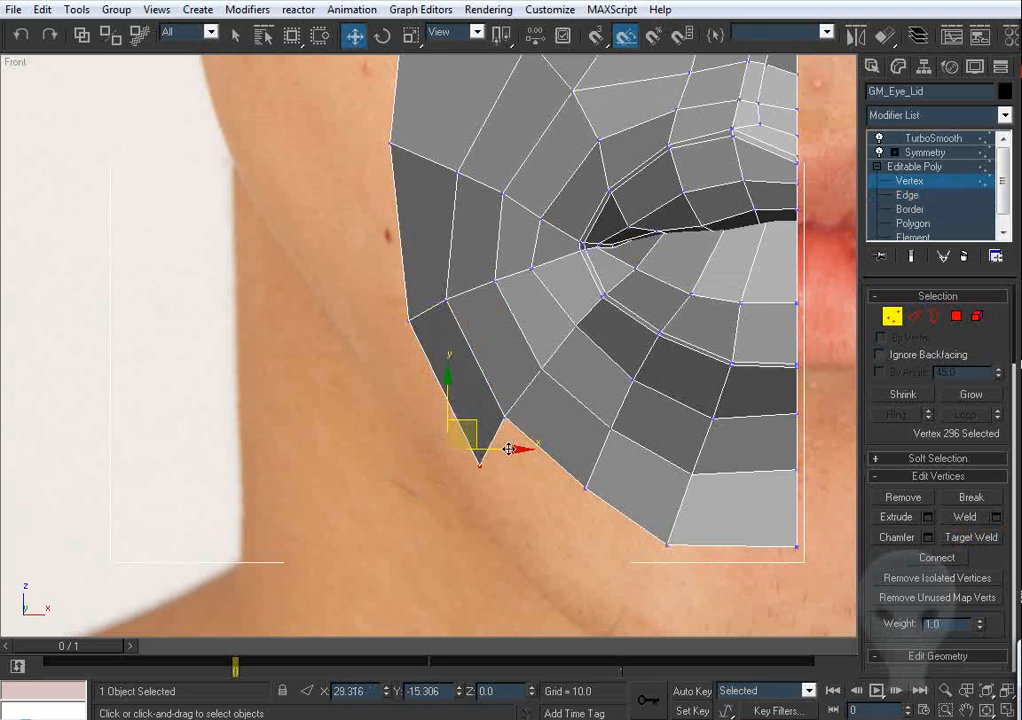
{"action": "key", "text": "l"}
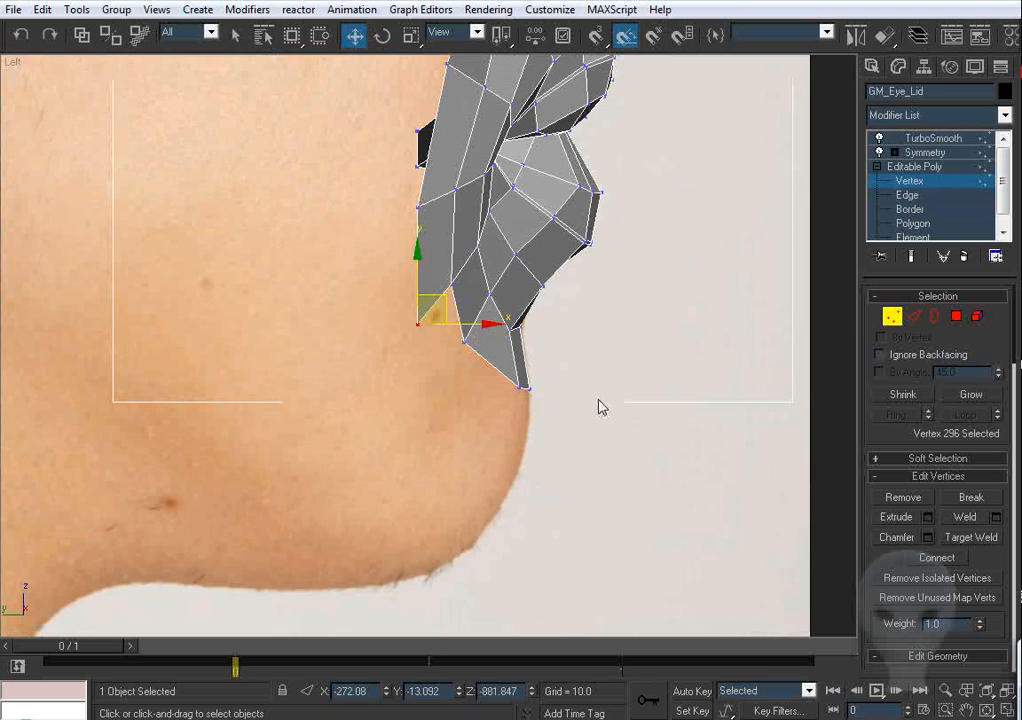
{"action": "middle_click_drag", "start_coordinate": [438, 194], "coordinate": [429, 294]}
{"action": "left_click", "coordinate": [404, 310]}
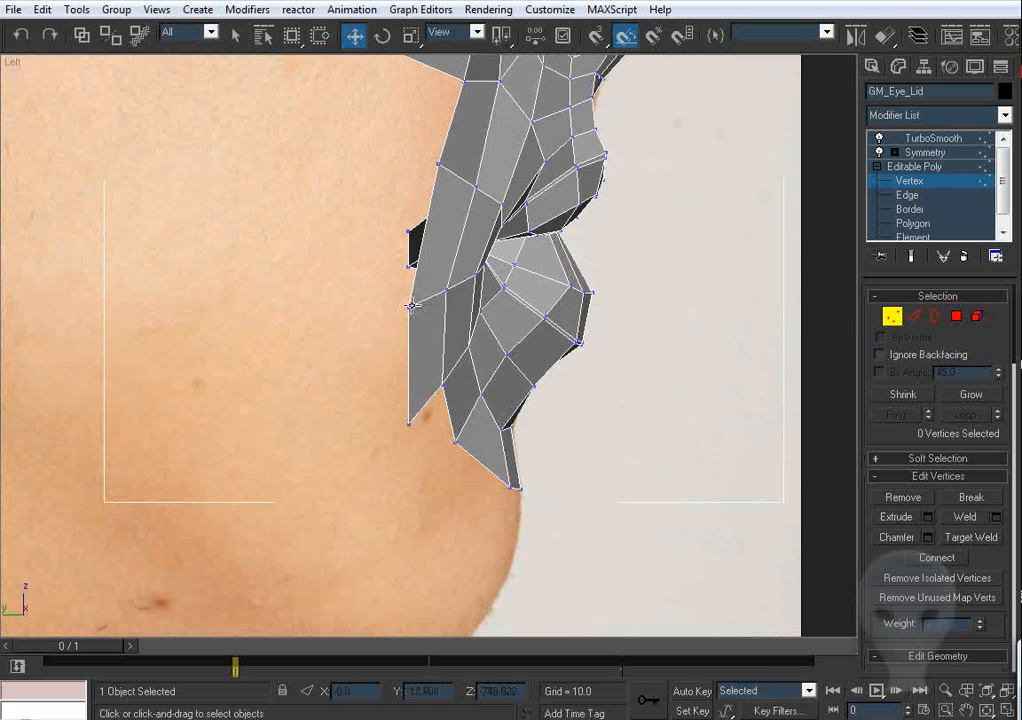
{"action": "left_click", "coordinate": [409, 306]}
{"action": "left_click_drag", "start_coordinate": [453, 320], "coordinate": [443, 312]}
{"action": "middle_click_drag", "start_coordinate": [439, 222], "coordinate": [433, 304]}
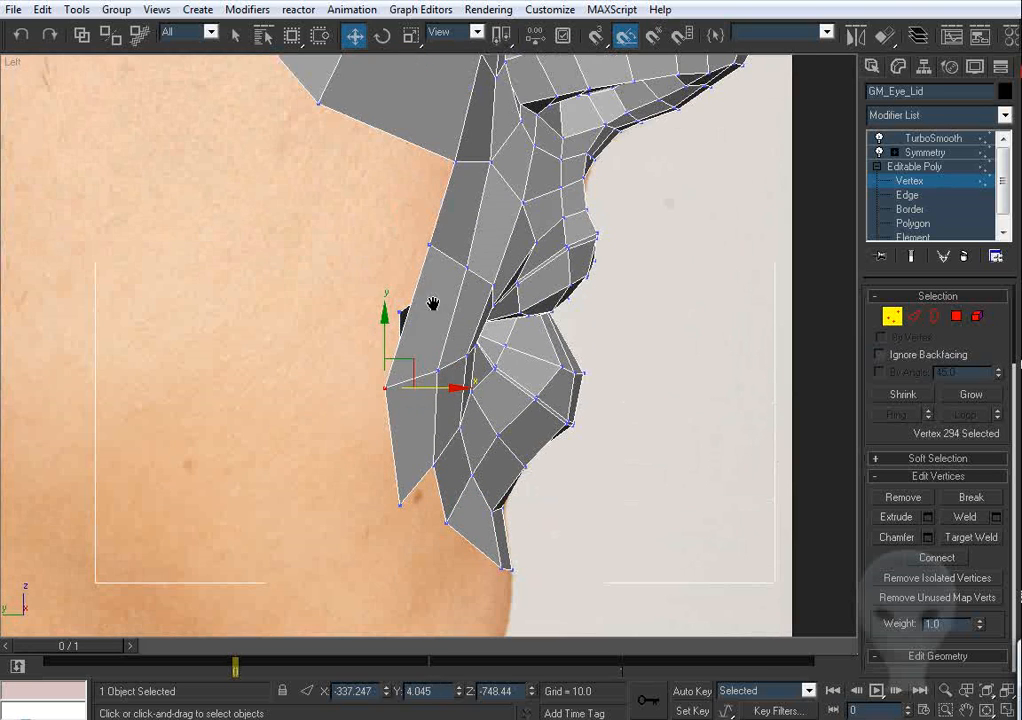
{"action": "left_click", "coordinate": [430, 245]}
{"action": "left_click", "coordinate": [388, 389]}
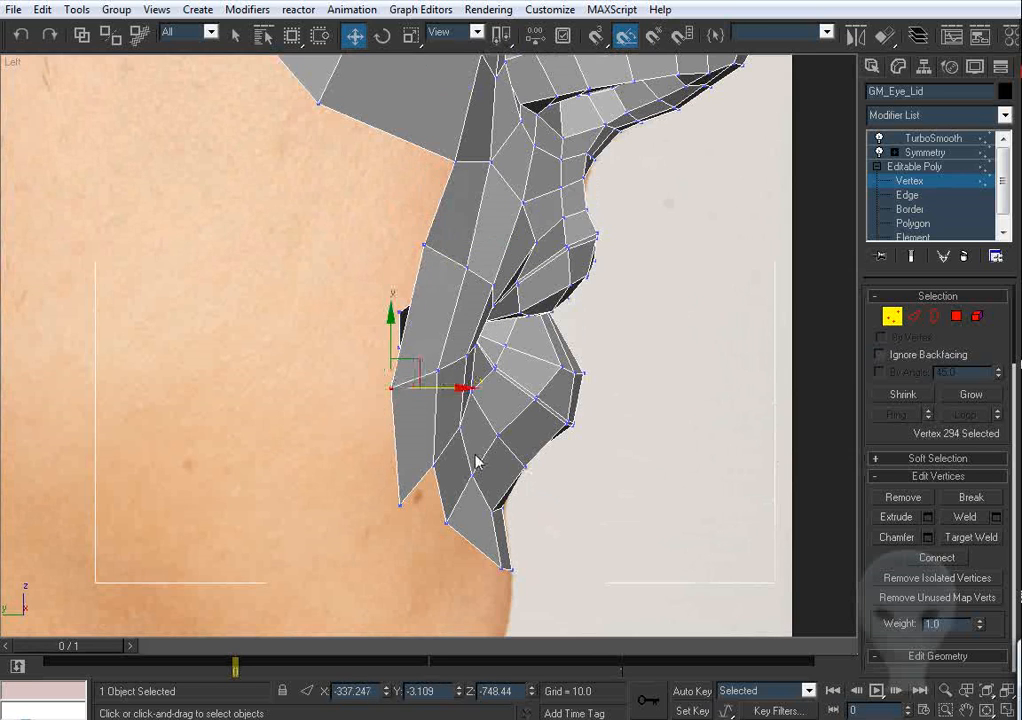
Step: Extrude the strip's end edge diagonally toward the chin in the front view, and target-weld its inner corner to the mouth patch's border
{"action": "middle_click_drag", "start_coordinate": [479, 463], "coordinate": [438, 244]}
{"action": "left_click", "coordinate": [911, 318]}
{"action": "key", "text": "f"}
{"action": "middle_click_drag", "start_coordinate": [527, 406], "coordinate": [477, 290]}
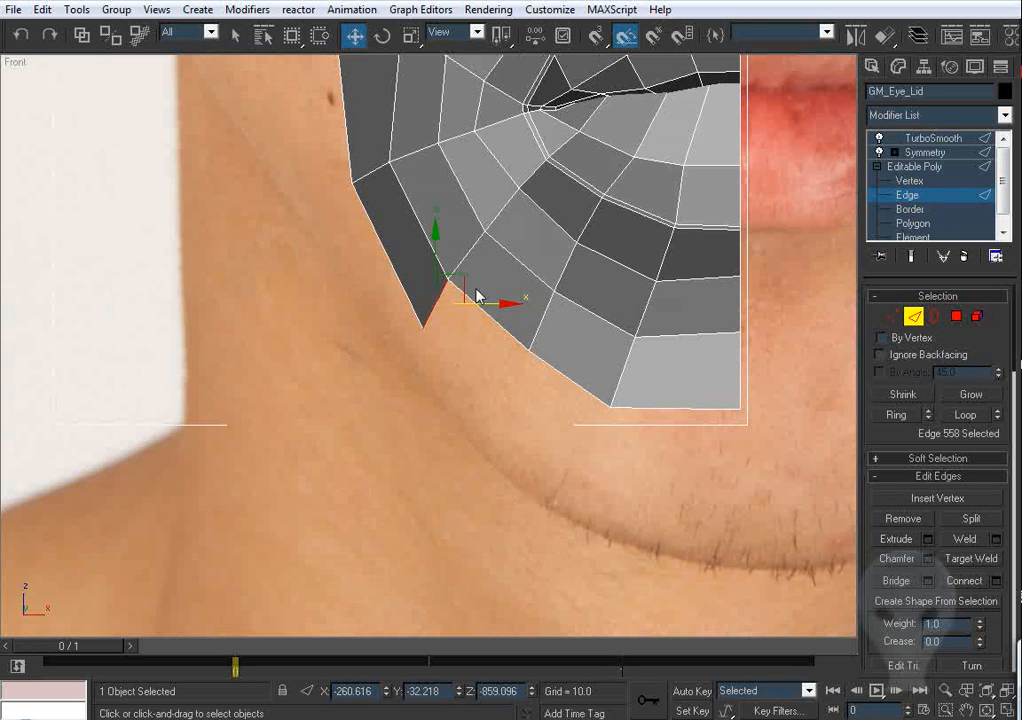
{"action": "left_click_drag", "start_coordinate": [465, 289], "coordinate": [541, 367], "text": "shift"}
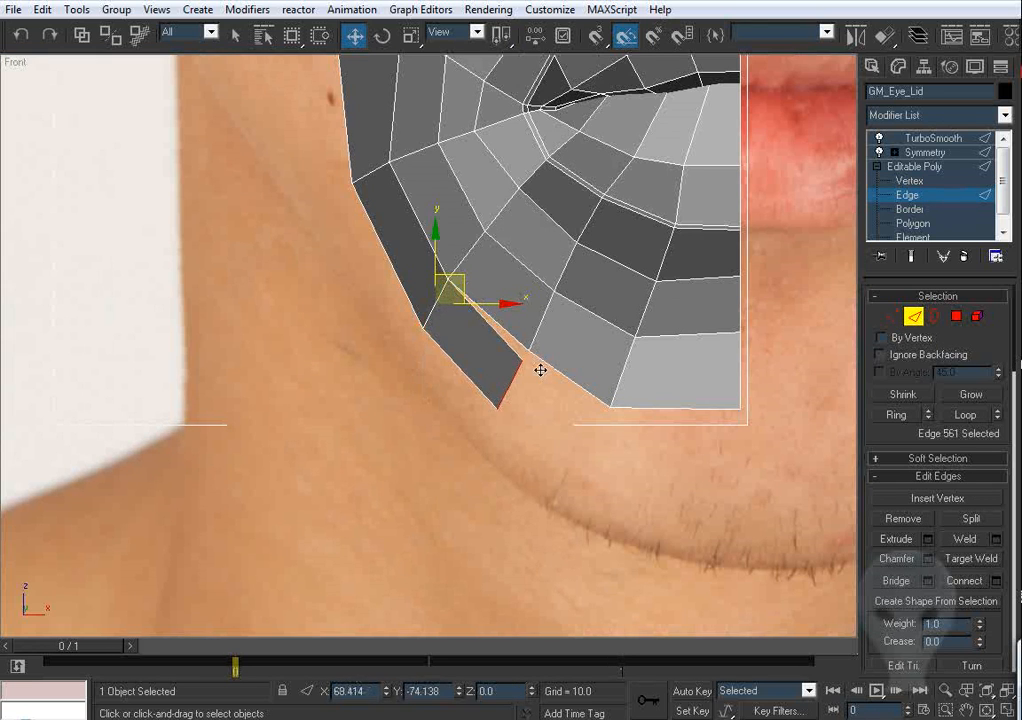
{"action": "left_click", "coordinate": [893, 317]}
{"action": "left_click", "coordinate": [970, 540]}
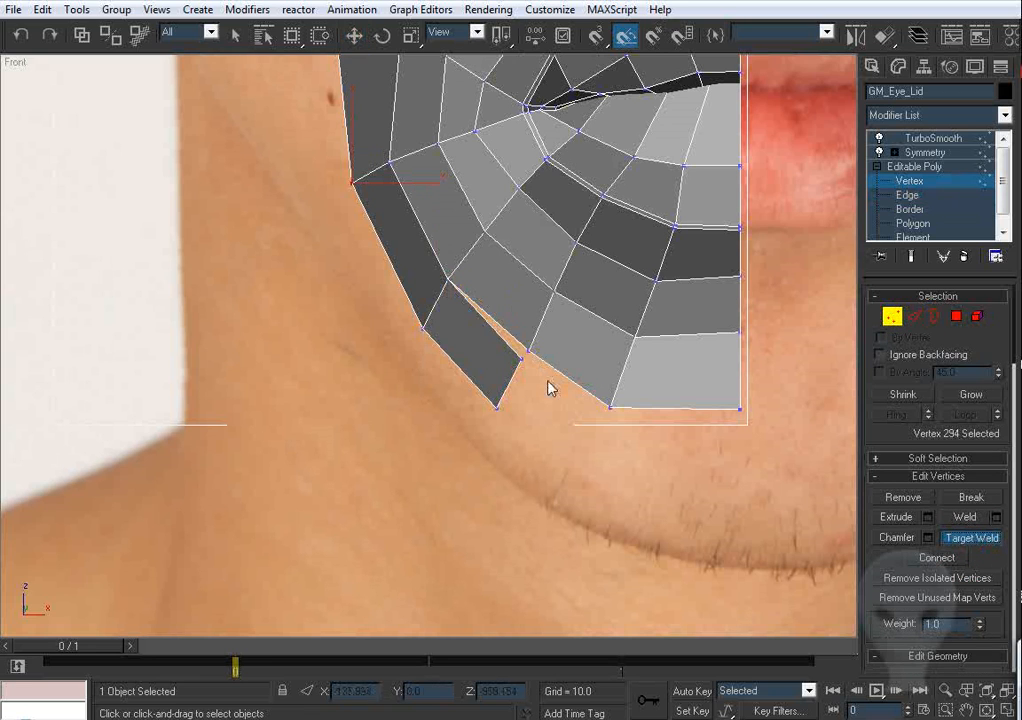
{"action": "left_click", "coordinate": [528, 353]}
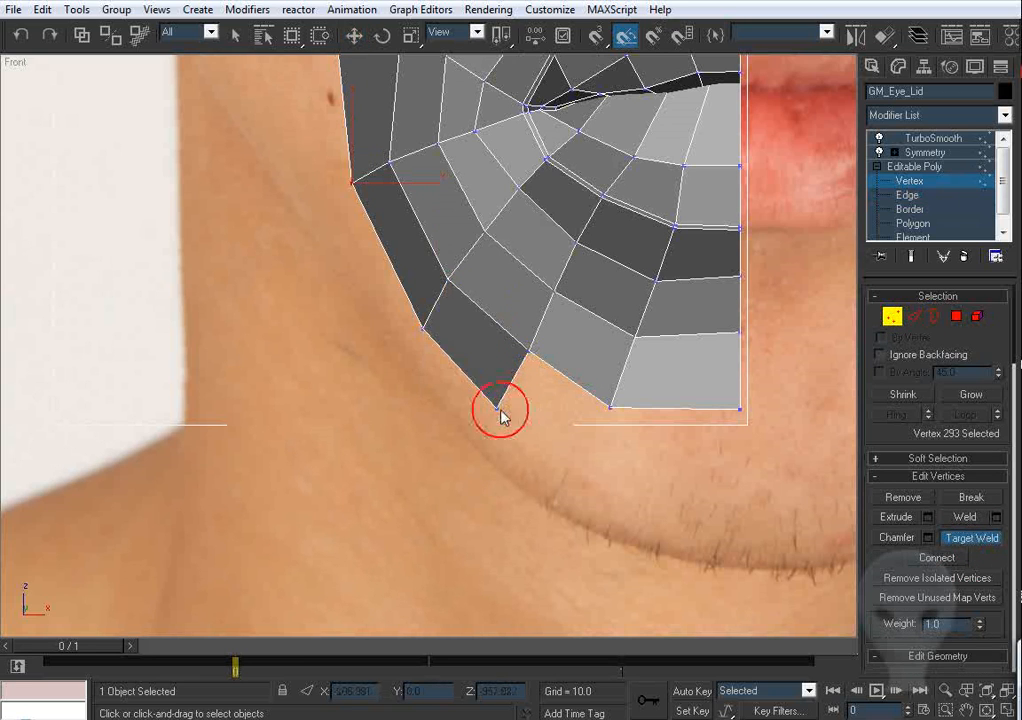
{"action": "right_click", "coordinate": [508, 430]}
Step: Reposition the strip's lower outer vertices and the mouth patch's lower corner vertex in the front view for an even curve
{"action": "mouse_move", "coordinate": [527, 402]}
{"action": "left_mouse_down"}
{"action": "mouse_move", "coordinate": [517, 401]}
{"action": "mouse_move", "coordinate": [532, 403]}
{"action": "left_mouse_up"}
{"action": "middle_click_drag", "start_coordinate": [530, 356], "coordinate": [540, 419]}
{"action": "left_click_drag", "start_coordinate": [433, 391], "coordinate": [429, 394]}
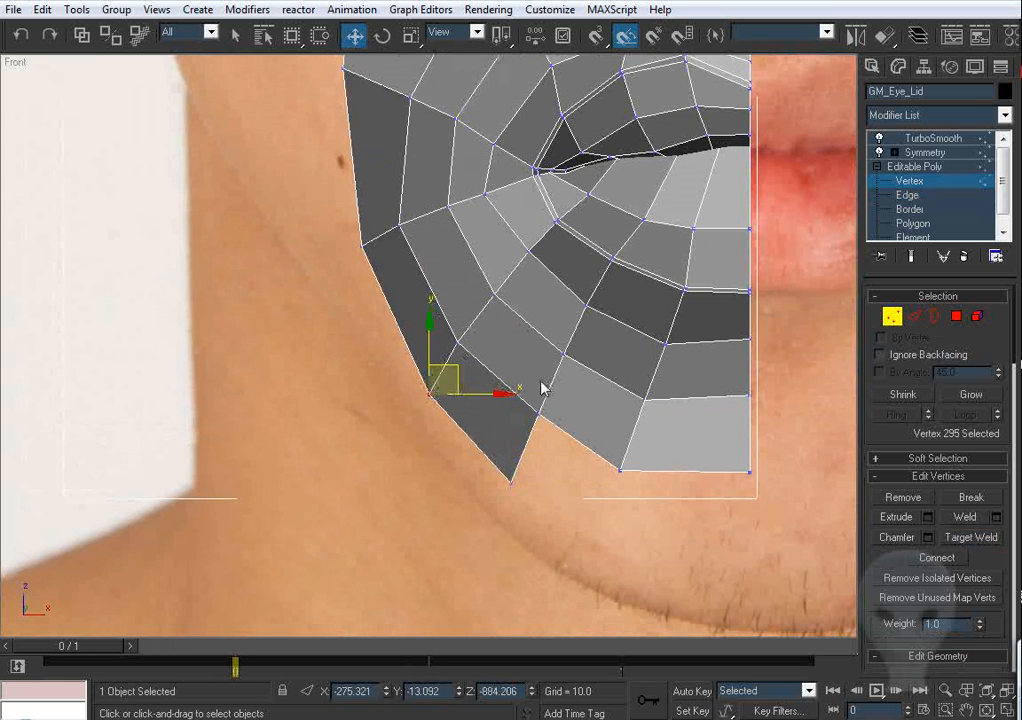
{"action": "middle_click_drag", "start_coordinate": [607, 469], "coordinate": [541, 456]}
{"action": "middle_click_drag", "start_coordinate": [598, 501], "coordinate": [575, 467]}
{"action": "left_click", "coordinate": [539, 421]}
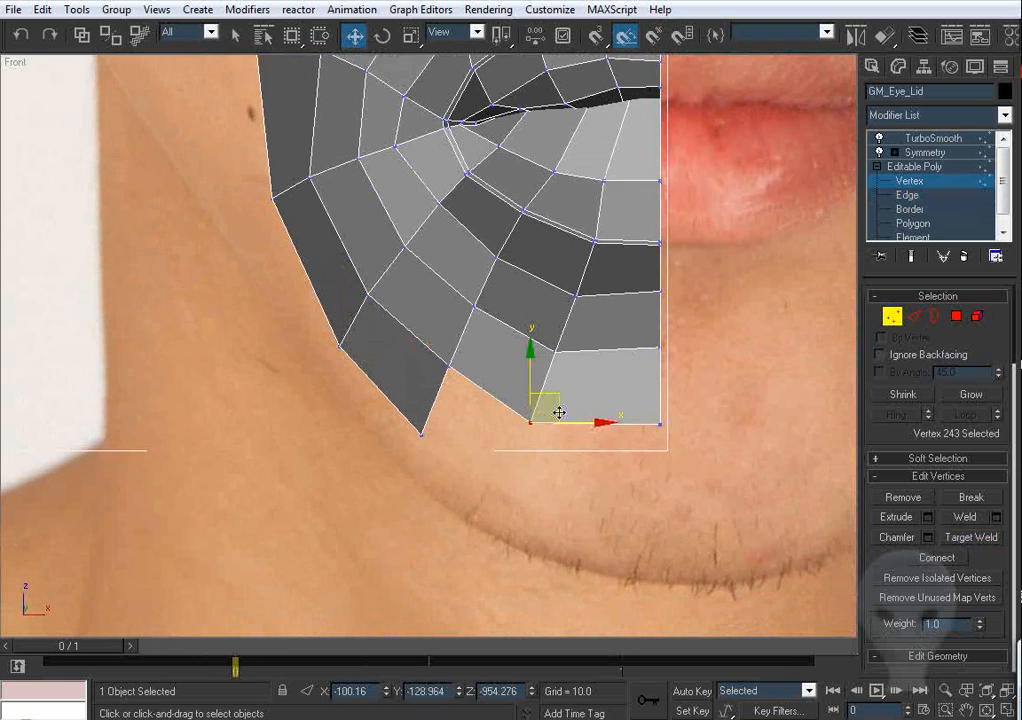
{"action": "left_click_drag", "start_coordinate": [559, 412], "coordinate": [562, 410]}
Step: Extrude the strip's end edge once more toward the chin, and target-weld its inner corner to the mouth patch's lower corner vertex
{"action": "left_click", "coordinate": [892, 317]}
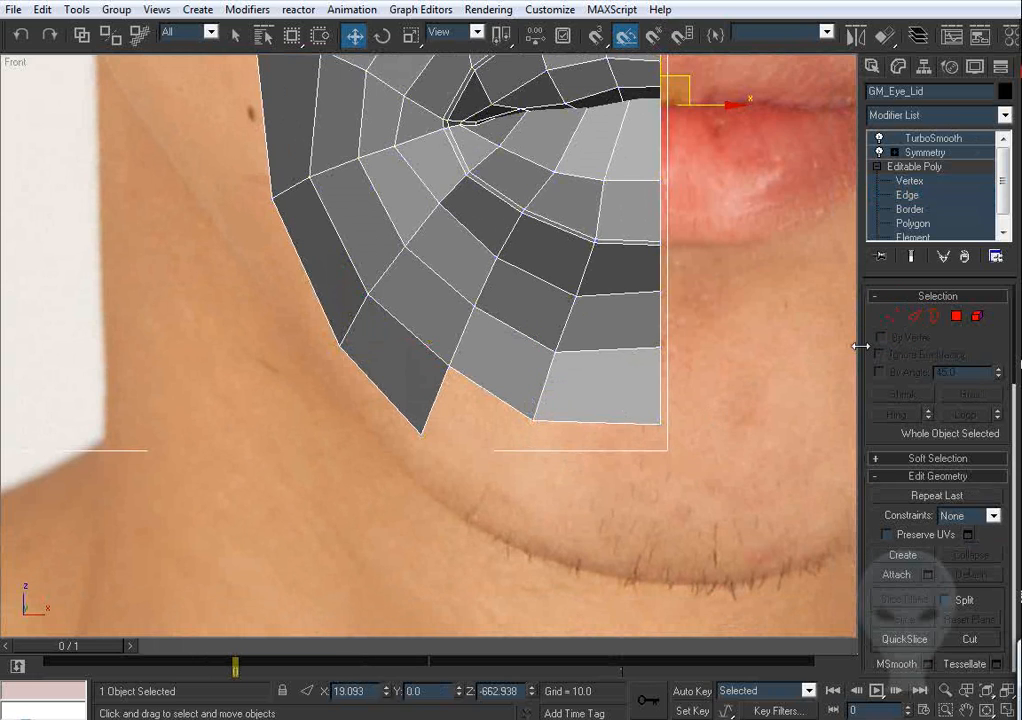
{"action": "left_click", "coordinate": [913, 317]}
{"action": "left_click_drag", "start_coordinate": [469, 385], "coordinate": [550, 462]}
{"action": "left_click", "coordinate": [897, 328]}
{"action": "key", "text": "1"}
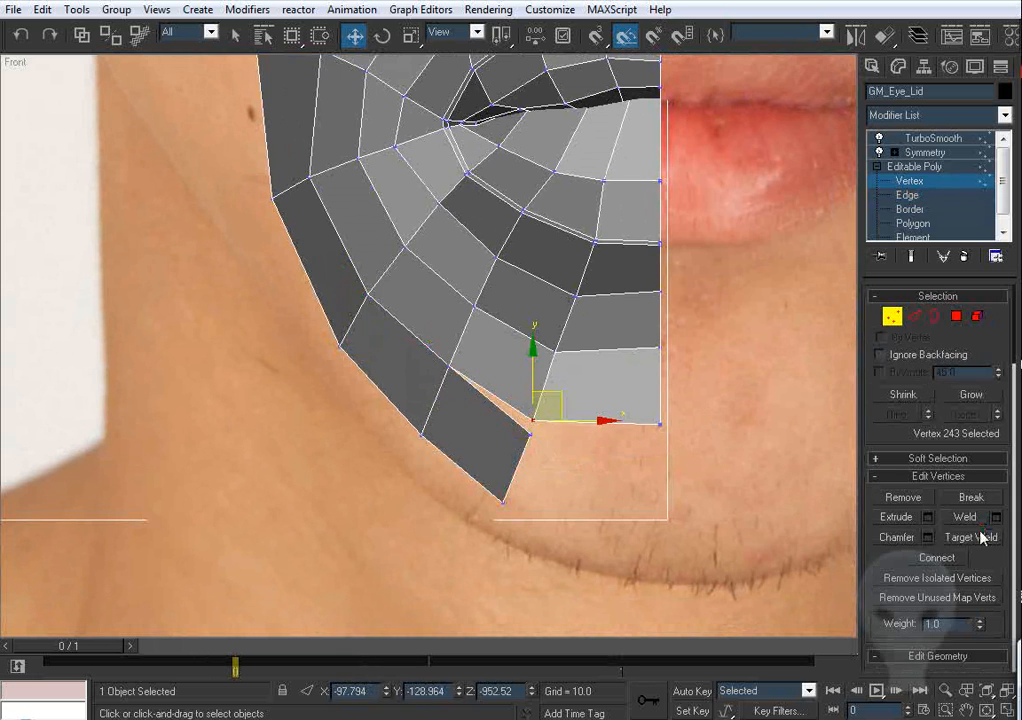
{"action": "left_click", "coordinate": [971, 537]}
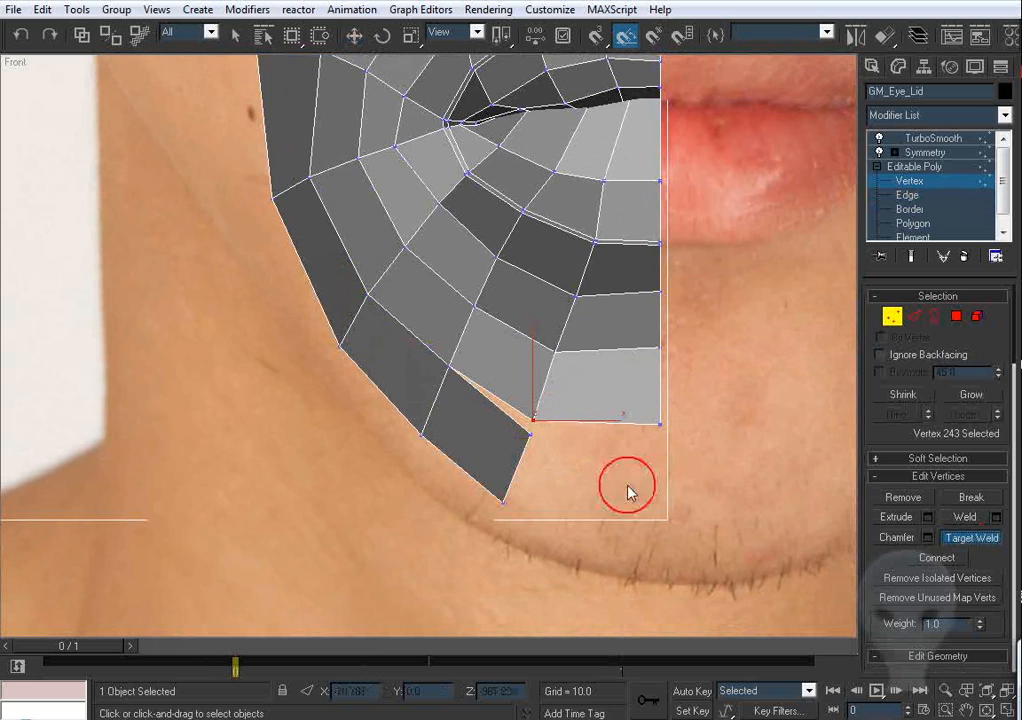
{"action": "left_click", "coordinate": [533, 420]}
{"action": "key", "text": "w"}
Step: Raise the new free chin corner slightly in the front view, and adjust the depth of the lower strip's vertices in the side view
{"action": "left_click", "coordinate": [502, 500]}
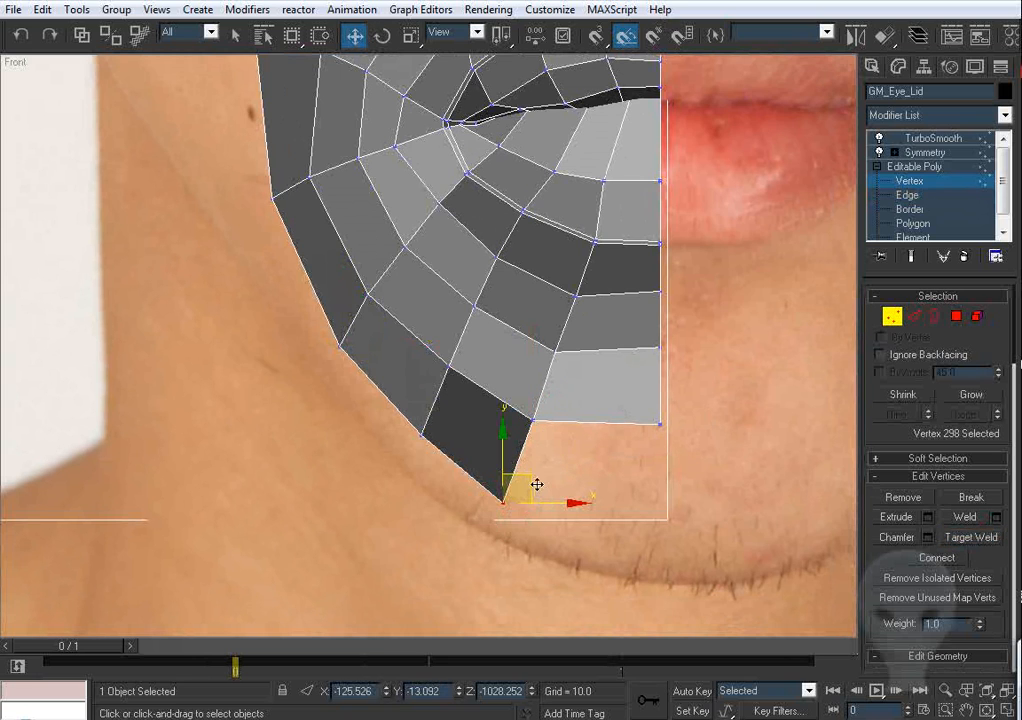
{"action": "left_click_drag", "start_coordinate": [537, 484], "coordinate": [539, 473]}
{"action": "key", "text": "l"}
{"action": "left_click_drag", "start_coordinate": [476, 349], "coordinate": [561, 358]}
{"action": "left_click", "coordinate": [432, 301]}
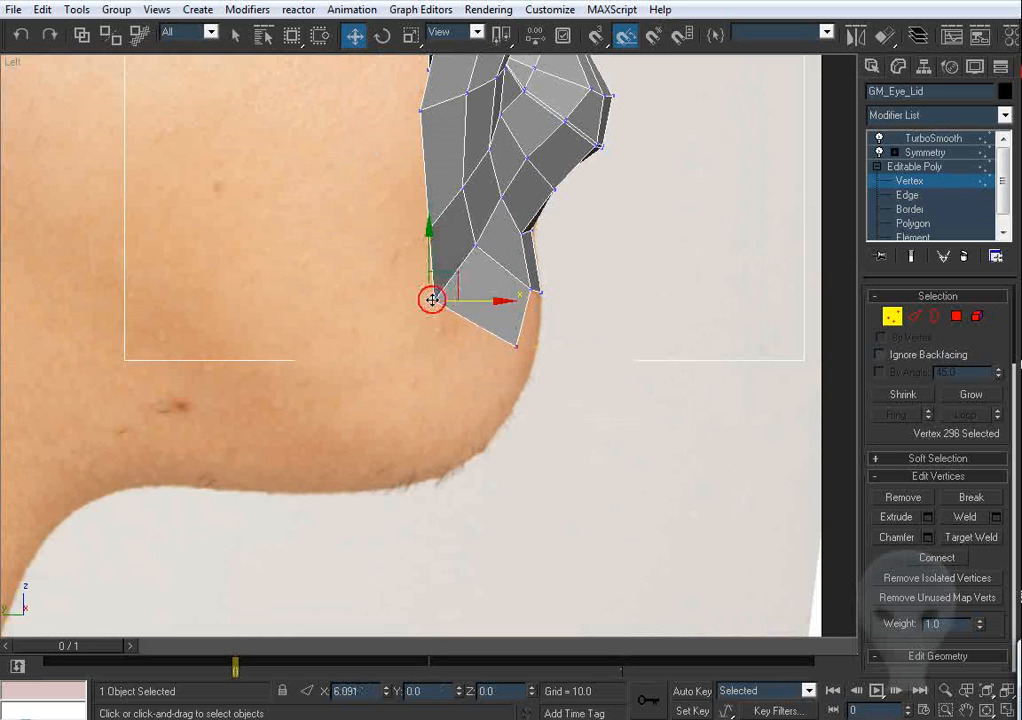
{"action": "middle_click_drag", "start_coordinate": [454, 299], "coordinate": [430, 435]}
{"action": "left_click", "coordinate": [408, 362]}
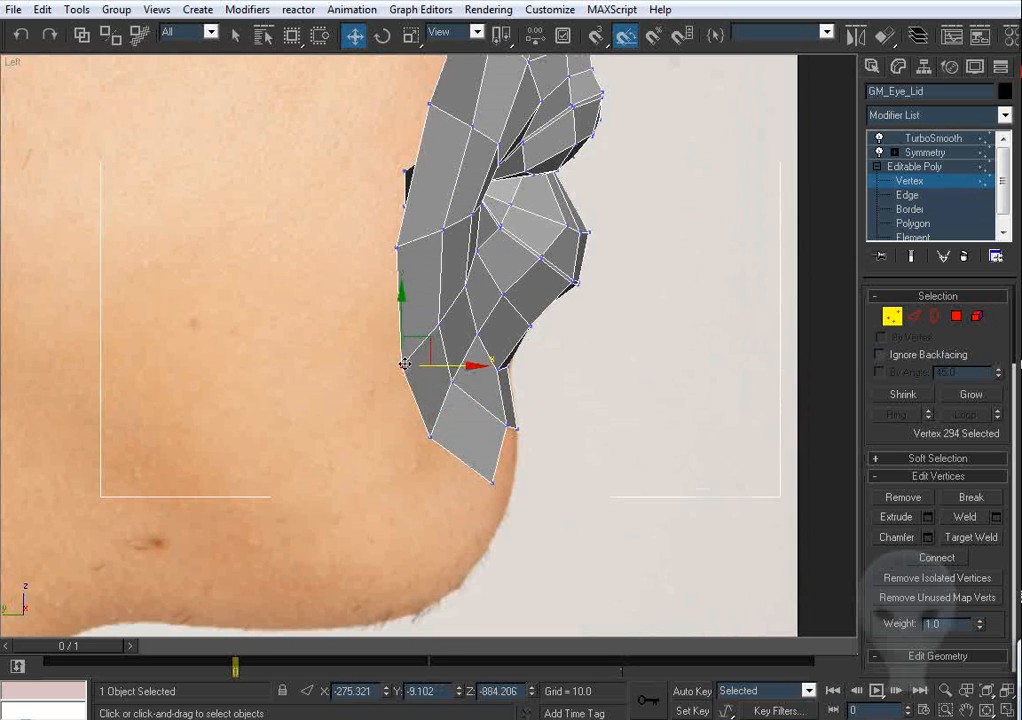
{"action": "middle_click_drag", "start_coordinate": [406, 358], "coordinate": [388, 328]}
{"action": "left_click", "coordinate": [486, 393]}
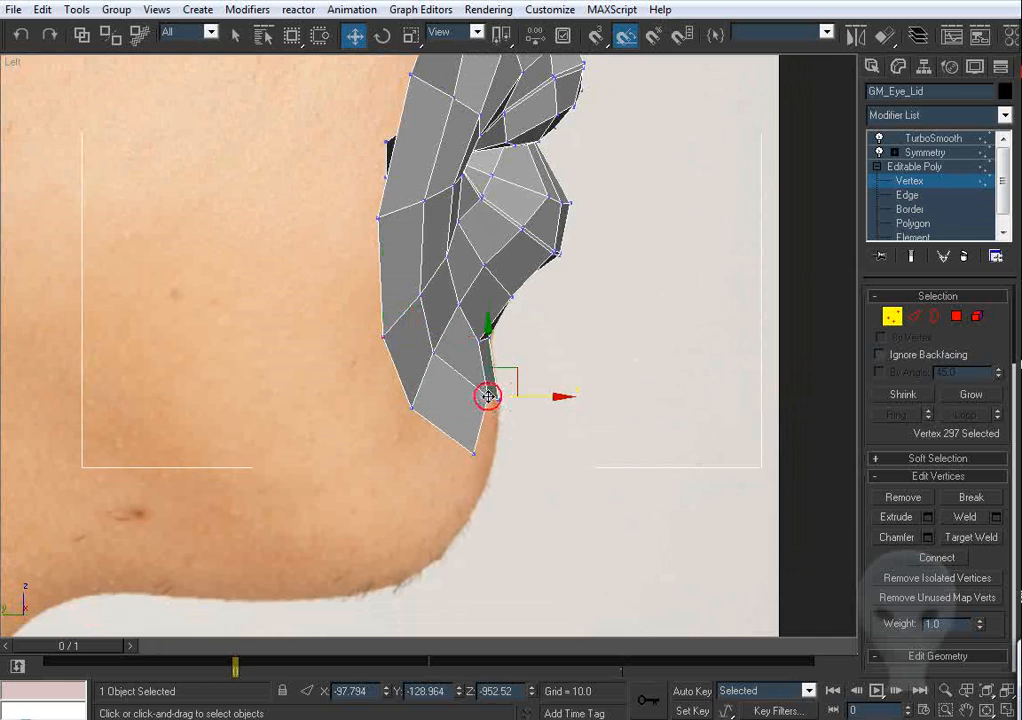
{"action": "left_click", "coordinate": [435, 356]}
Step: Extrude the mouth patch's bottom edge at the centre line straight down, and target-weld its outer corner to the strip's end vertex
{"action": "key", "text": "f"}
{"action": "middle_click_drag", "start_coordinate": [525, 478], "coordinate": [446, 411]}
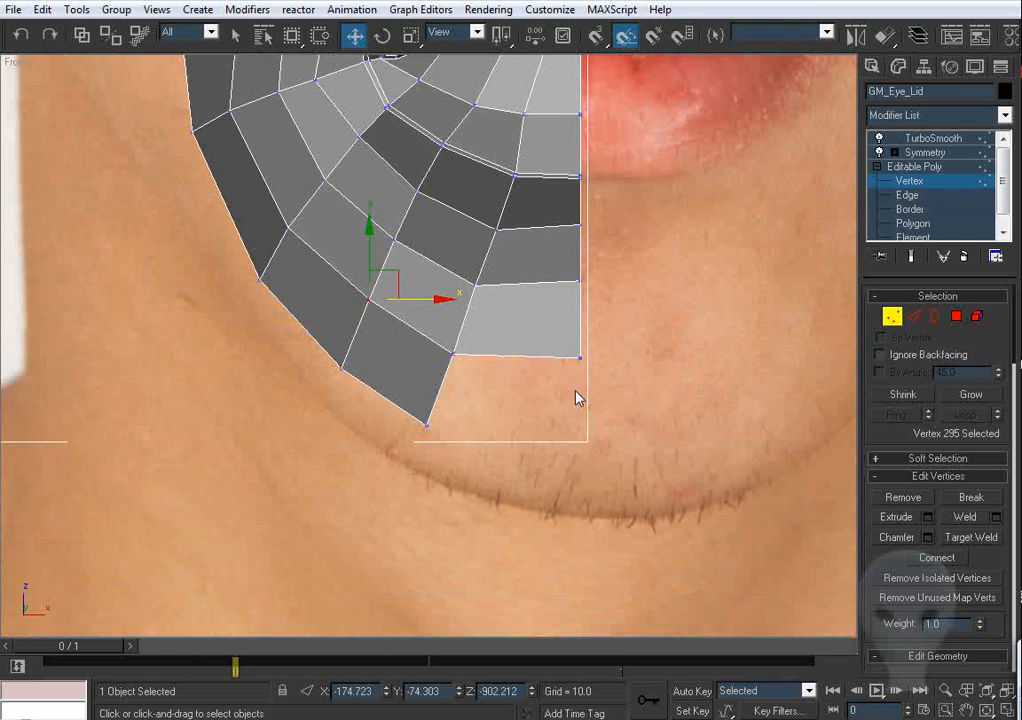
{"action": "left_click", "coordinate": [916, 318]}
{"action": "left_click", "coordinate": [532, 358]}
{"action": "left_click_drag", "start_coordinate": [516, 305], "coordinate": [500, 388], "text": "shift"}
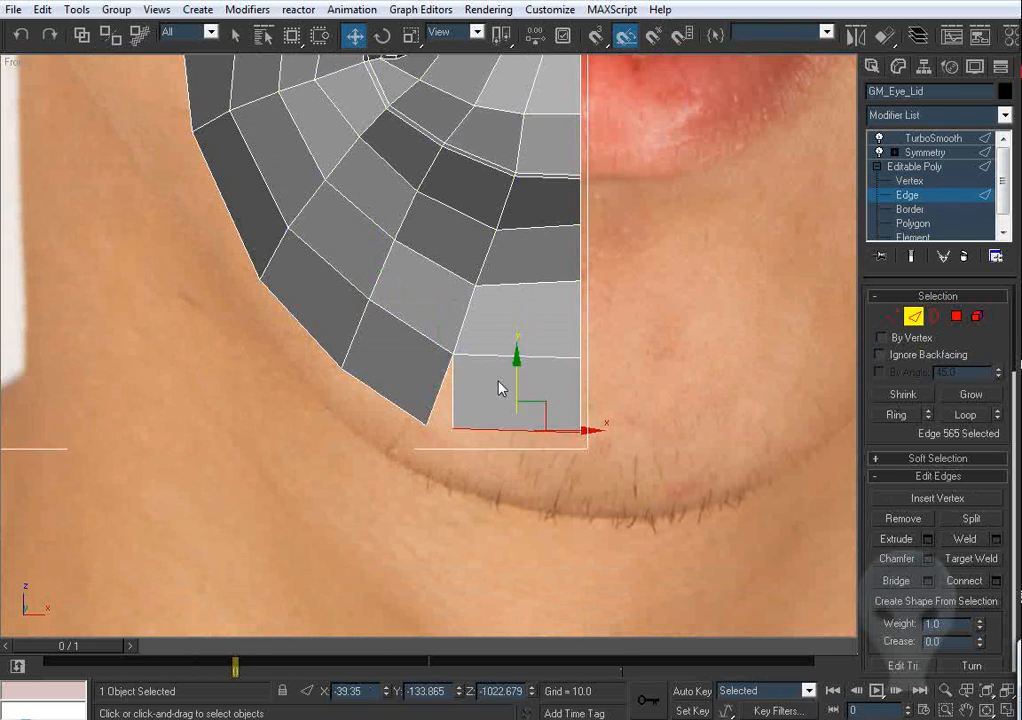
{"action": "left_click", "coordinate": [888, 318]}
{"action": "left_click", "coordinate": [960, 540]}
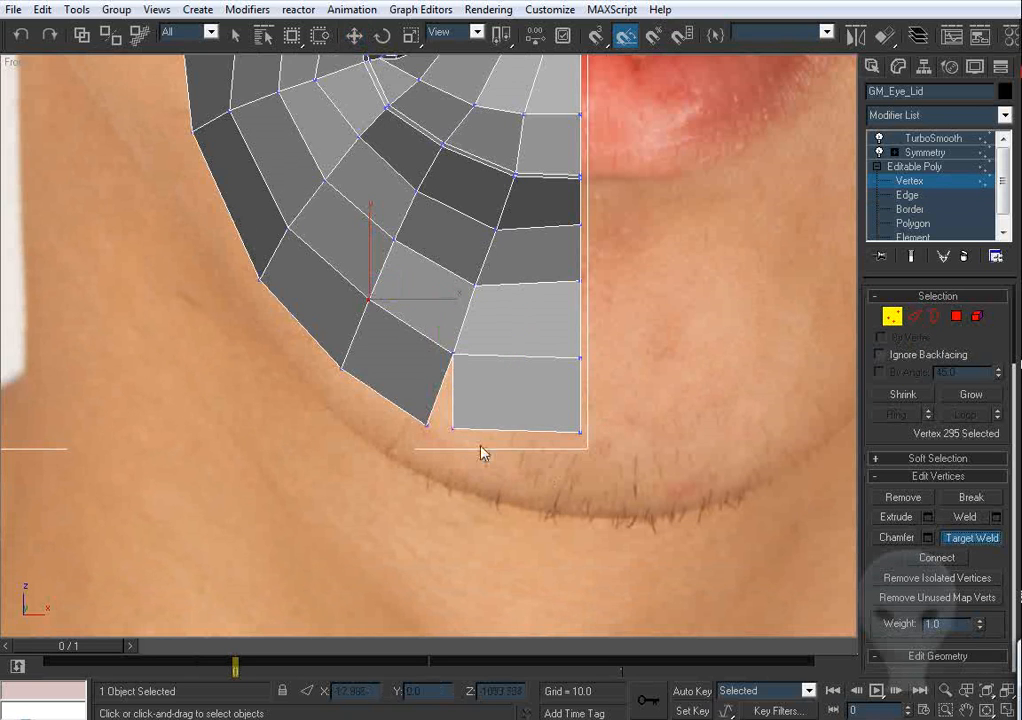
{"action": "left_click", "coordinate": [427, 422]}
{"action": "key", "text": "w"}
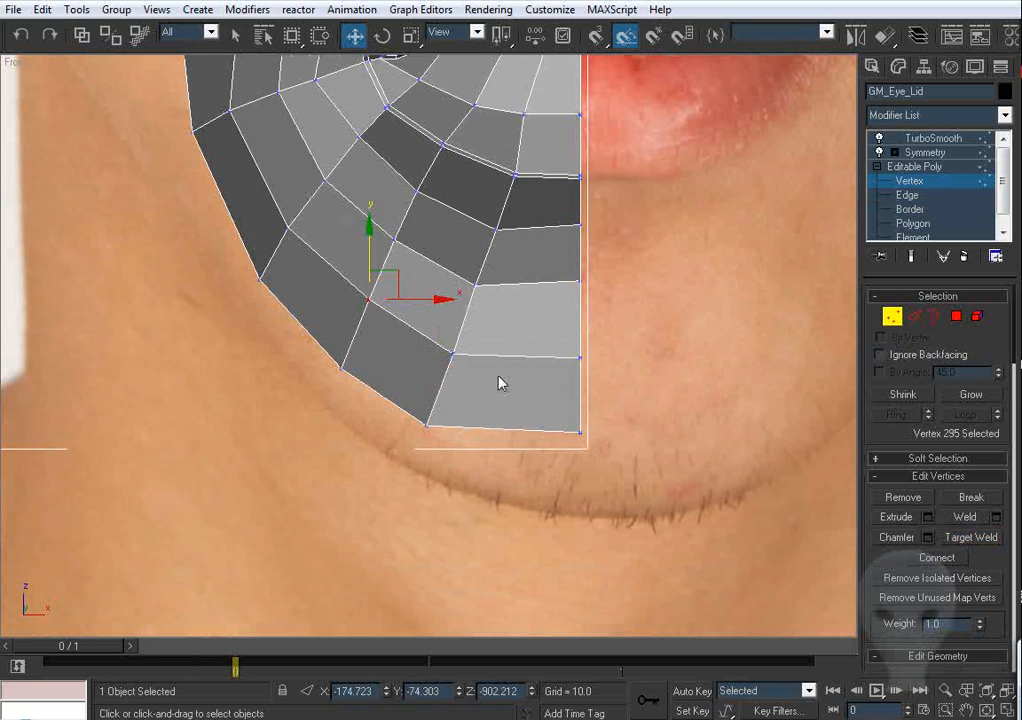
Step: Shift the upper outer vertex of the new chin polygon slightly toward the centre line, and select the vertex below it
{"action": "middle_click_drag", "start_coordinate": [500, 383], "coordinate": [506, 423]}
{"action": "mouse_move", "coordinate": [497, 380]}
{"action": "left_mouse_down"}
{"action": "mouse_move", "coordinate": [438, 415]}
{"action": "mouse_move", "coordinate": [500, 383]}
{"action": "left_mouse_up"}
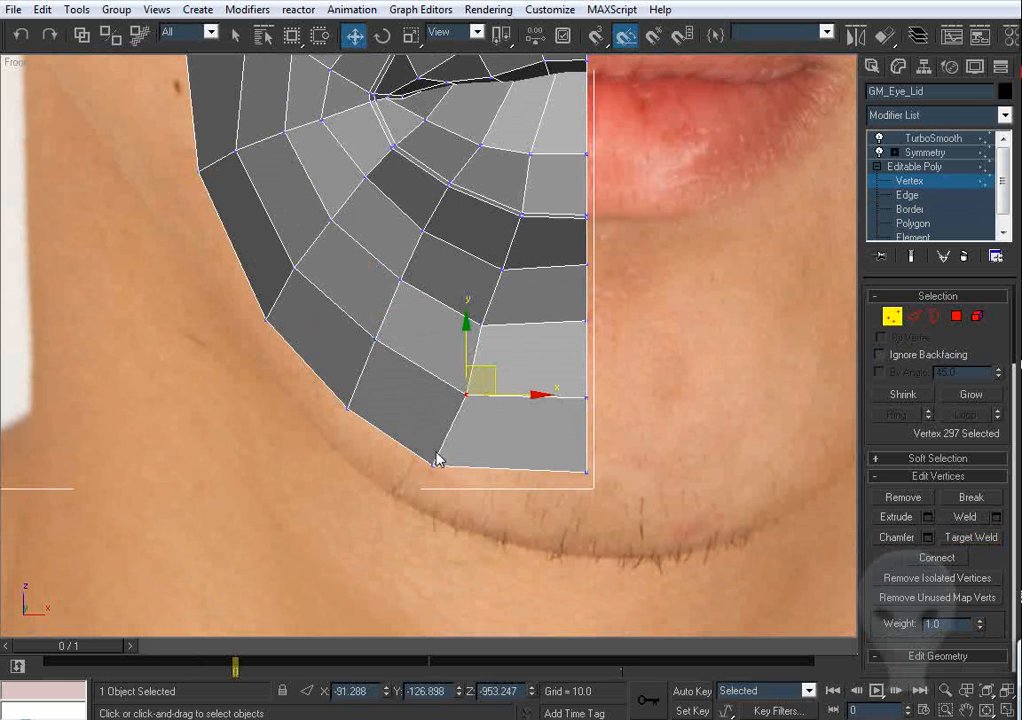
{"action": "left_click", "coordinate": [434, 461]}
Step: Examine the new strip around the mouth and chin against the reference photos in the side, front and perspective views
{"action": "key", "text": "l"}
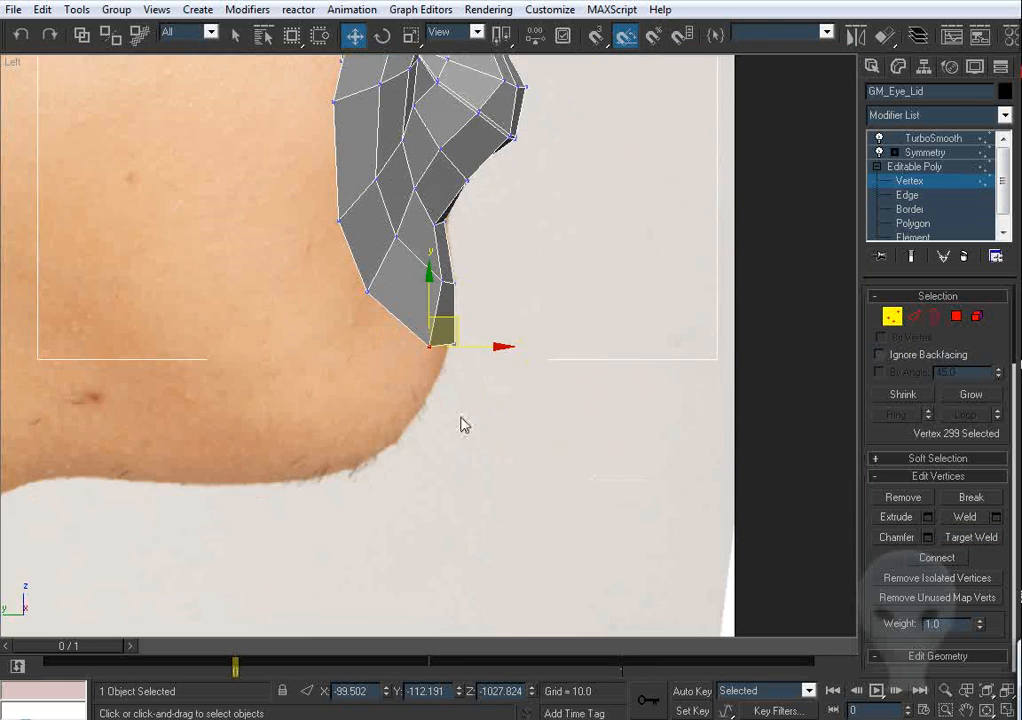
{"action": "scroll", "coordinate": [461, 425], "scroll_direction": "down", "scroll_amount": 5}
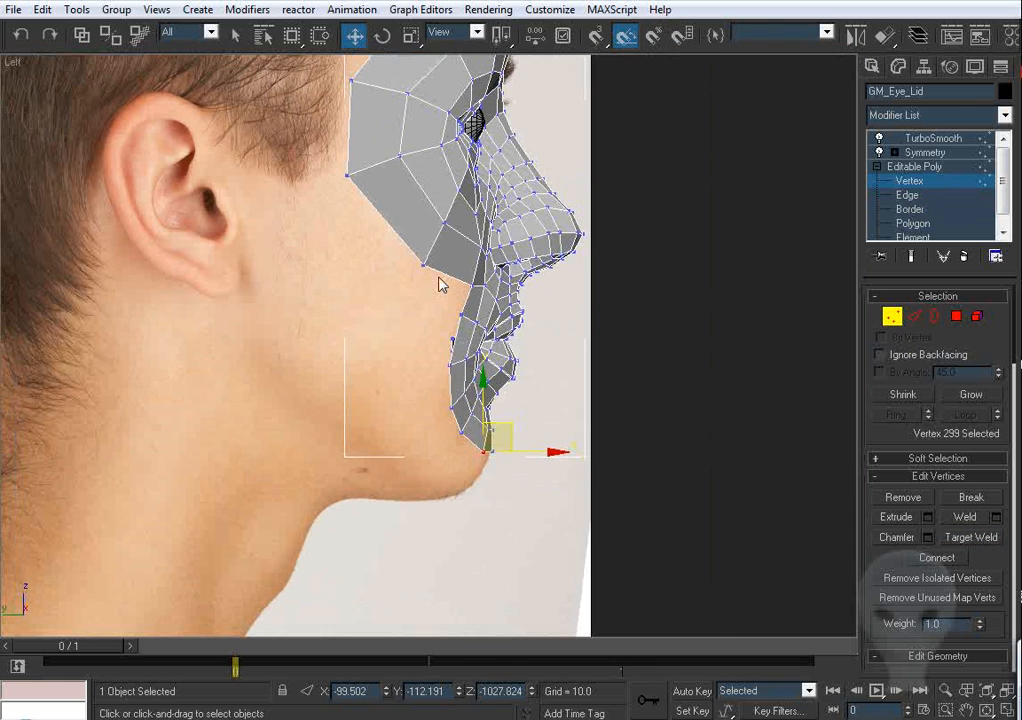
{"action": "middle_click_drag", "start_coordinate": [442, 306], "coordinate": [454, 302]}
{"action": "key", "text": "p"}
{"action": "key", "text": "ctrl+r"}
{"action": "left_click_drag", "start_coordinate": [454, 298], "coordinate": [368, 291]}
{"action": "middle_click_drag", "start_coordinate": [368, 291], "coordinate": [488, 337]}
{"action": "scroll", "coordinate": [488, 337], "scroll_direction": "up", "scroll_amount": 8}
{"action": "left_click", "coordinate": [488, 337]}
{"action": "key", "text": "l"}
{"action": "scroll", "coordinate": [465, 326], "scroll_direction": "down", "scroll_amount": 10}
{"action": "scroll", "coordinate": [424, 298], "scroll_direction": "up", "scroll_amount": 5}
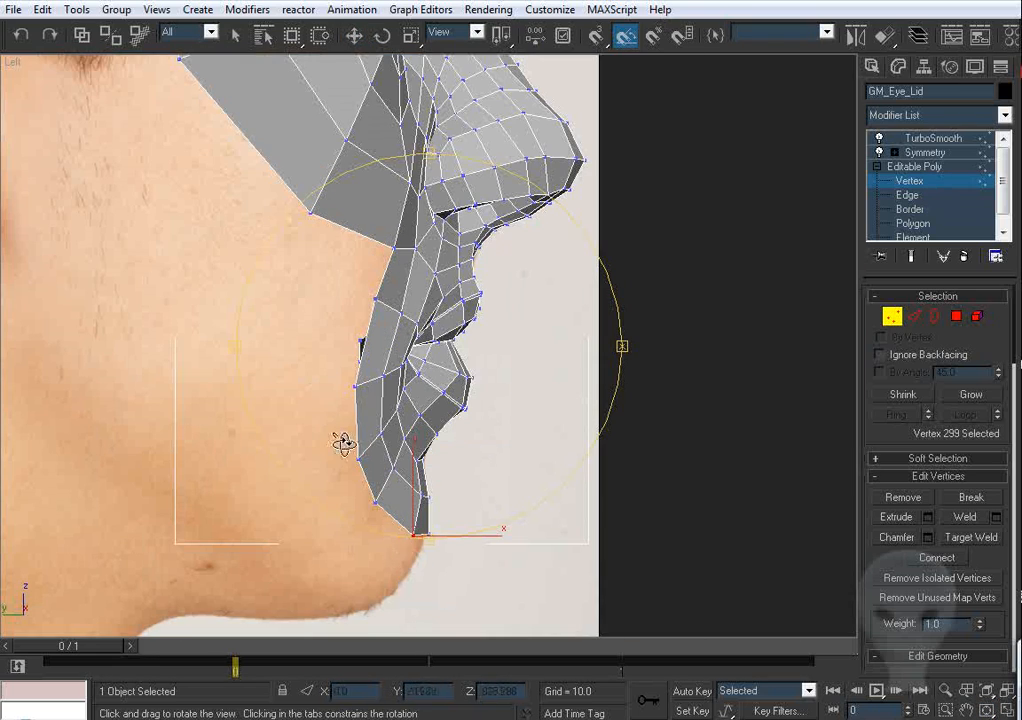
{"action": "scroll", "coordinate": [424, 396], "scroll_direction": "down", "scroll_amount": 1}
{"action": "scroll", "coordinate": [390, 197], "scroll_direction": "down", "scroll_amount": 2}
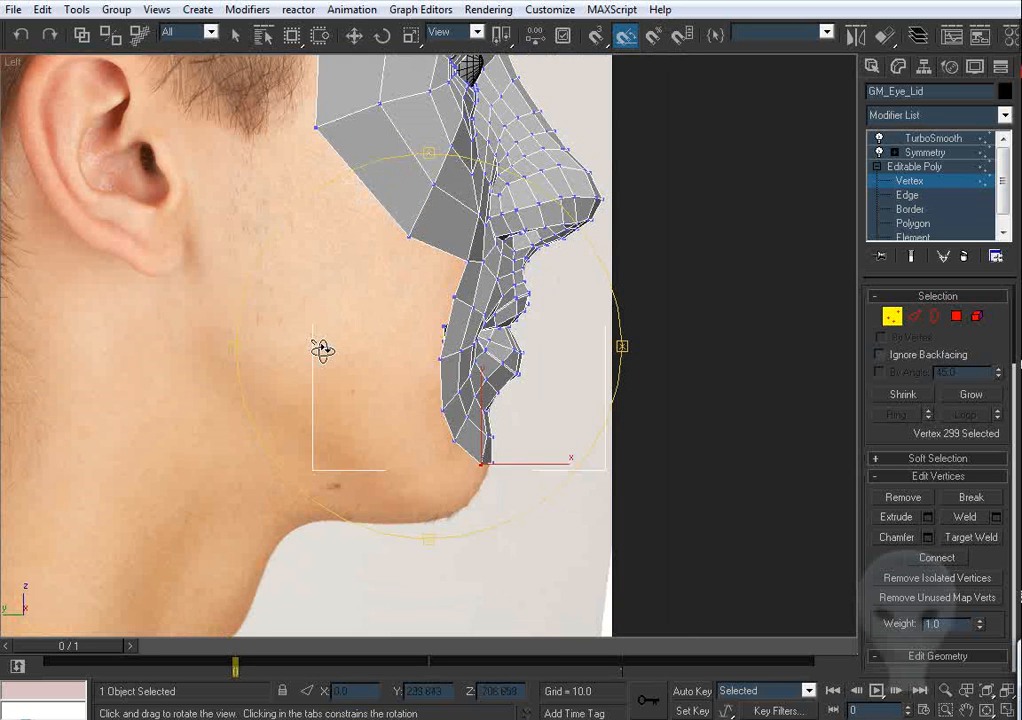
{"action": "scroll", "coordinate": [350, 440], "scroll_direction": "up", "scroll_amount": 3}
{"action": "scroll", "coordinate": [380, 300], "scroll_direction": "down", "scroll_amount": 3}
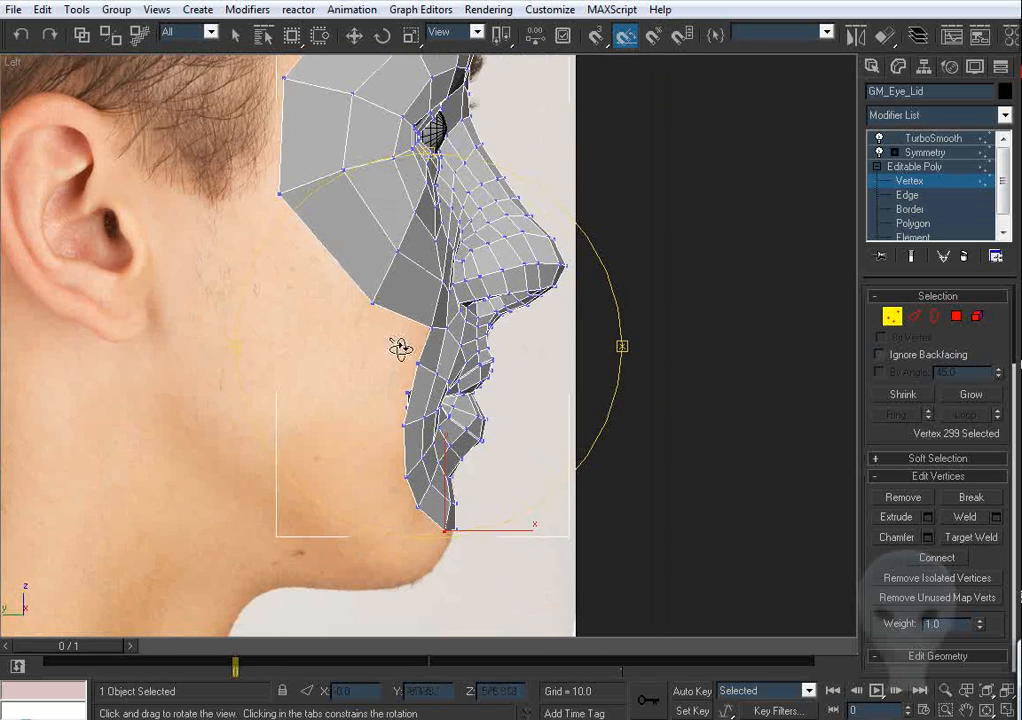
{"action": "key", "text": "p"}
{"action": "left_click_drag", "start_coordinate": [462, 378], "coordinate": [404, 339]}
{"action": "key", "text": "f"}
{"action": "middle_click_drag", "start_coordinate": [403, 340], "coordinate": [381, 291]}
{"action": "scroll", "coordinate": [381, 291], "scroll_direction": "down", "scroll_amount": 2}
{"action": "key", "text": "p"}
{"action": "left_click_drag", "start_coordinate": [381, 291], "coordinate": [465, 286]}
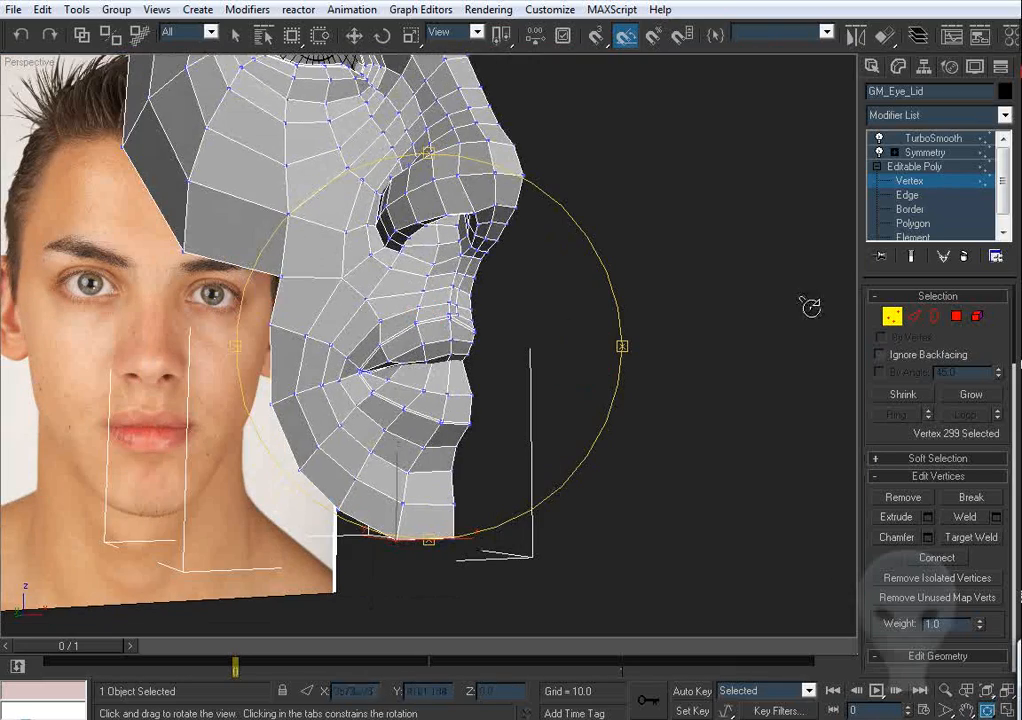
Step: Leave vertex editing, deselect the head, and inspect the smoothed mouth and chin surface in perspective
{"action": "left_click", "coordinate": [888, 318]}
{"action": "key", "text": "w"}
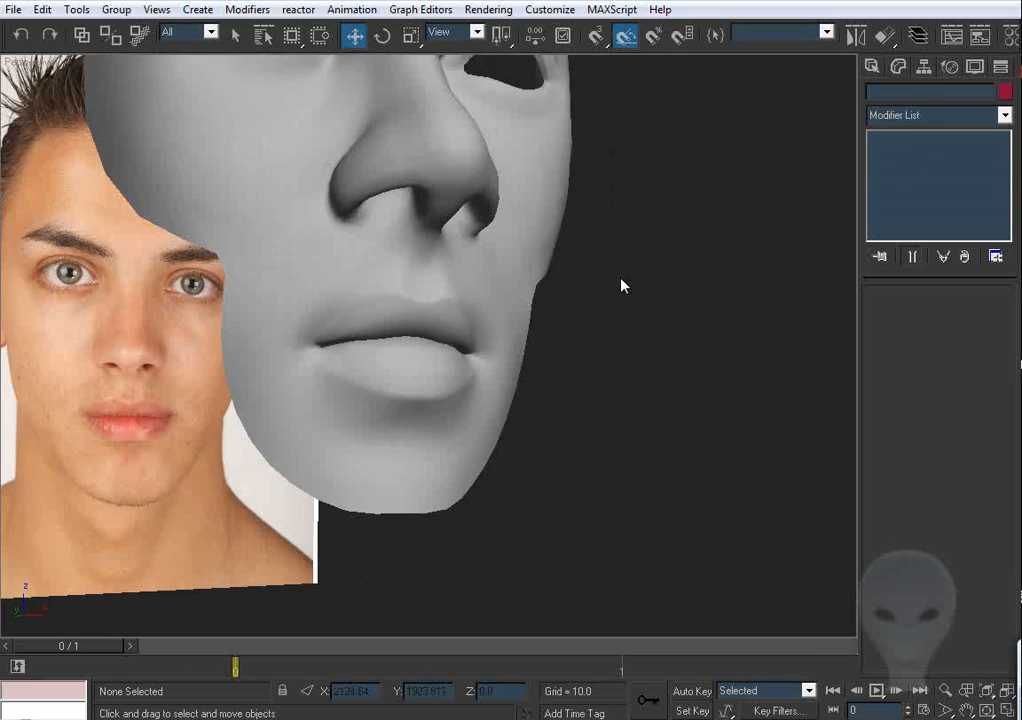
{"action": "key", "text": "ctrl+r"}
{"action": "left_click_drag", "start_coordinate": [490, 295], "coordinate": [450, 310]}
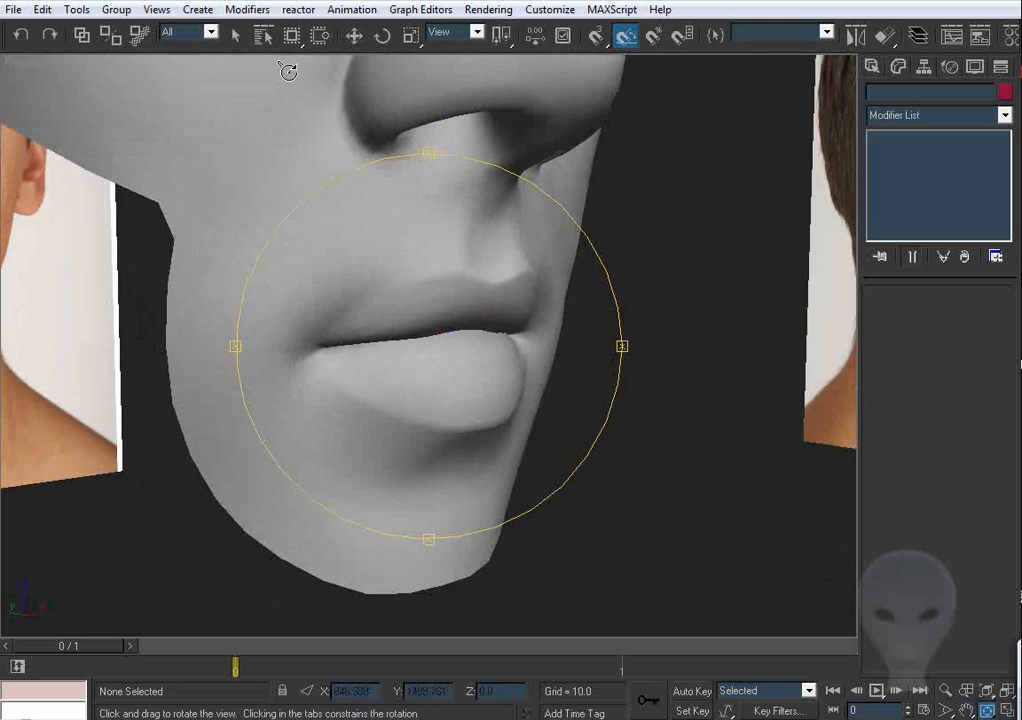
Step: Select the head model and enter edge-level editing of its base mesh, with edged faces displayed
{"action": "left_click", "coordinate": [354, 36]}
{"action": "scroll", "coordinate": [401, 229], "scroll_direction": "down", "scroll_amount": 5}
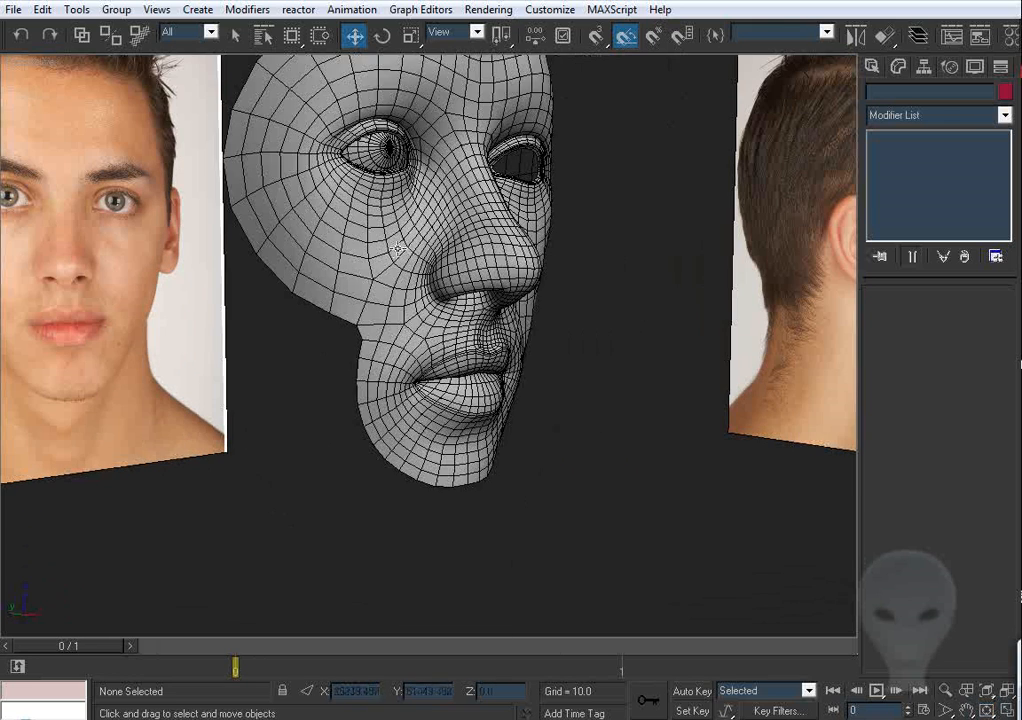
{"action": "left_click", "coordinate": [415, 244]}
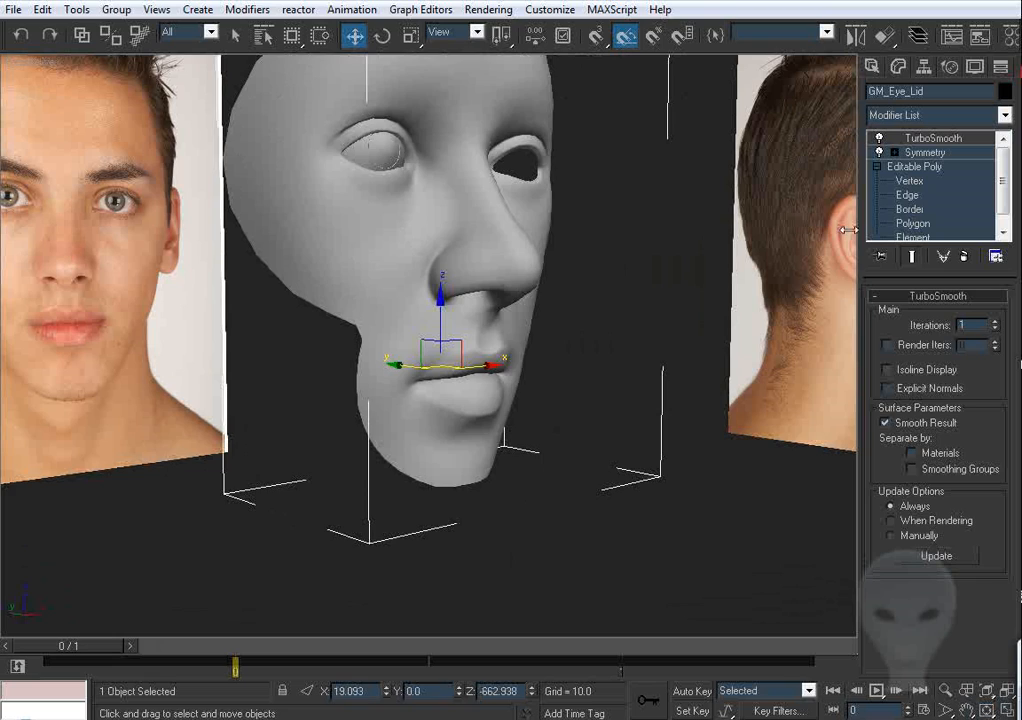
{"action": "left_click", "coordinate": [908, 209]}
{"action": "left_click", "coordinate": [917, 223]}
{"action": "key", "text": "F4"}
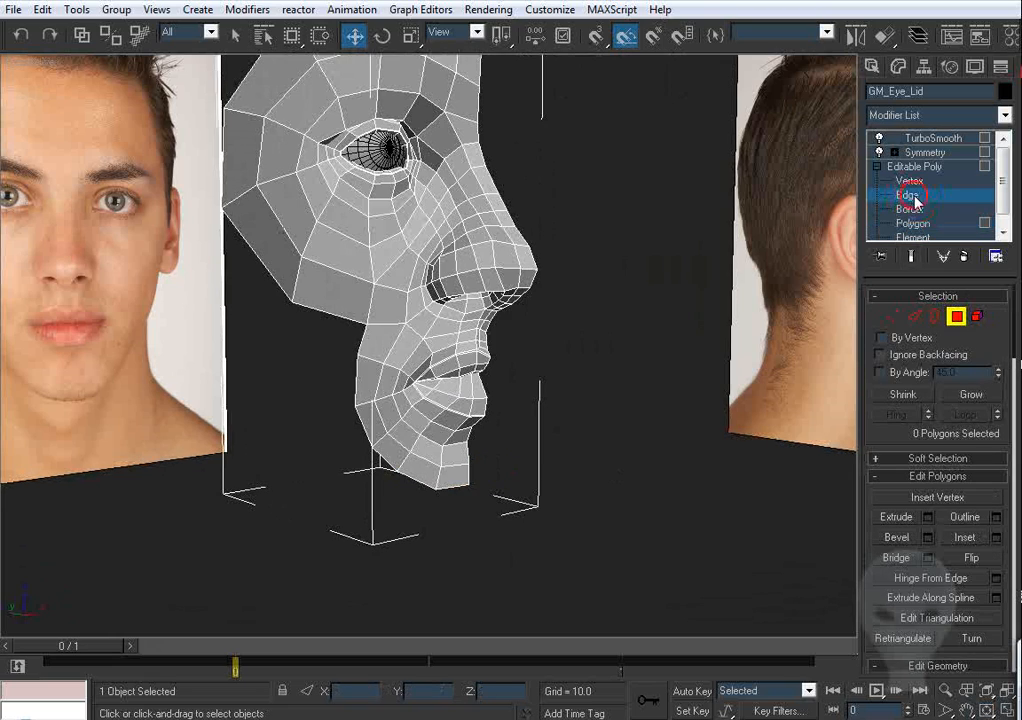
{"action": "left_click", "coordinate": [912, 196]}
{"action": "mouse_move", "coordinate": [470, 316]}
{"action": "middle_mouse_down", "text": "alt"}
{"action": "mouse_move", "coordinate": [401, 321]}
{"action": "mouse_move", "coordinate": [464, 313]}
{"action": "middle_mouse_up", "text": "alt"}
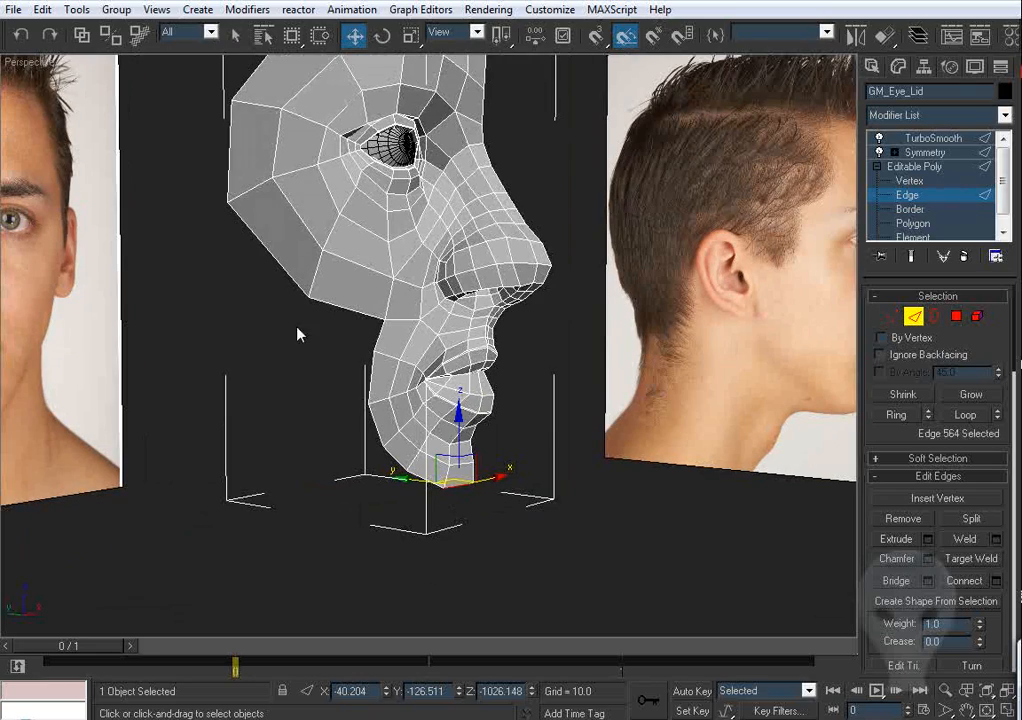
Step: Extrude the lowest outer cheek edge downward in the front view, and target-weld its inner corner to the mouth patch's upper outer vertex
{"action": "left_click", "coordinate": [354, 311]}
{"action": "key", "text": "f"}
{"action": "key", "text": "z"}
{"action": "scroll", "coordinate": [414, 372], "scroll_direction": "down", "scroll_amount": 6}
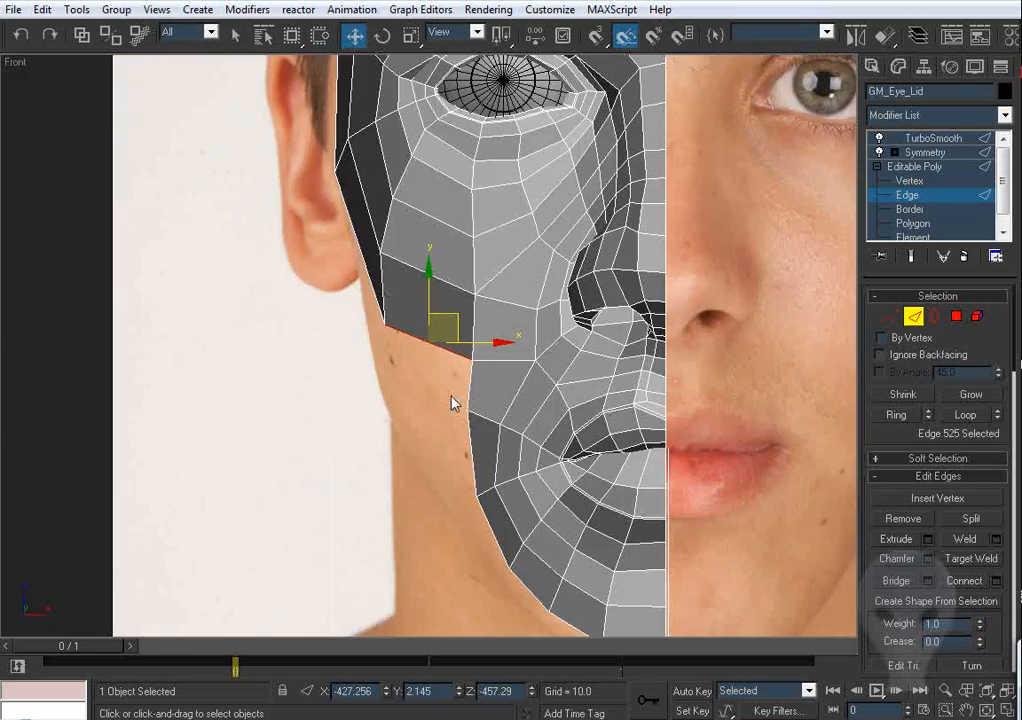
{"action": "middle_click_drag", "start_coordinate": [467, 399], "coordinate": [462, 388]}
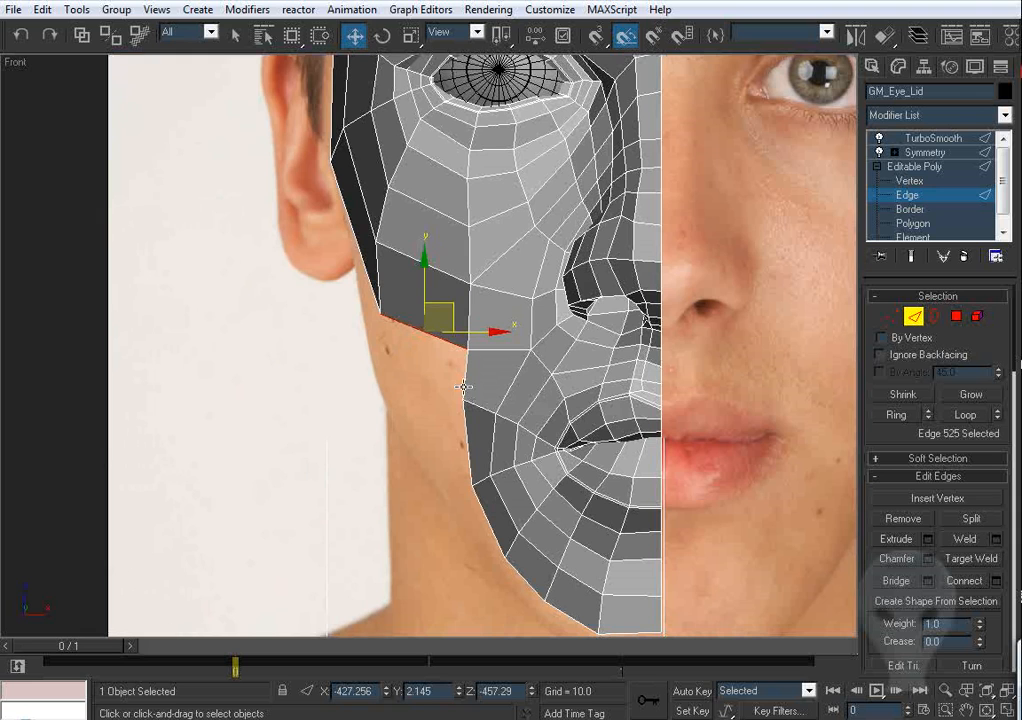
{"action": "middle_click_drag", "start_coordinate": [455, 395], "coordinate": [453, 290]}
{"action": "left_click_drag", "start_coordinate": [448, 258], "coordinate": [438, 333], "text": "shift"}
{"action": "key", "text": "1"}
{"action": "left_click", "coordinate": [971, 537]}
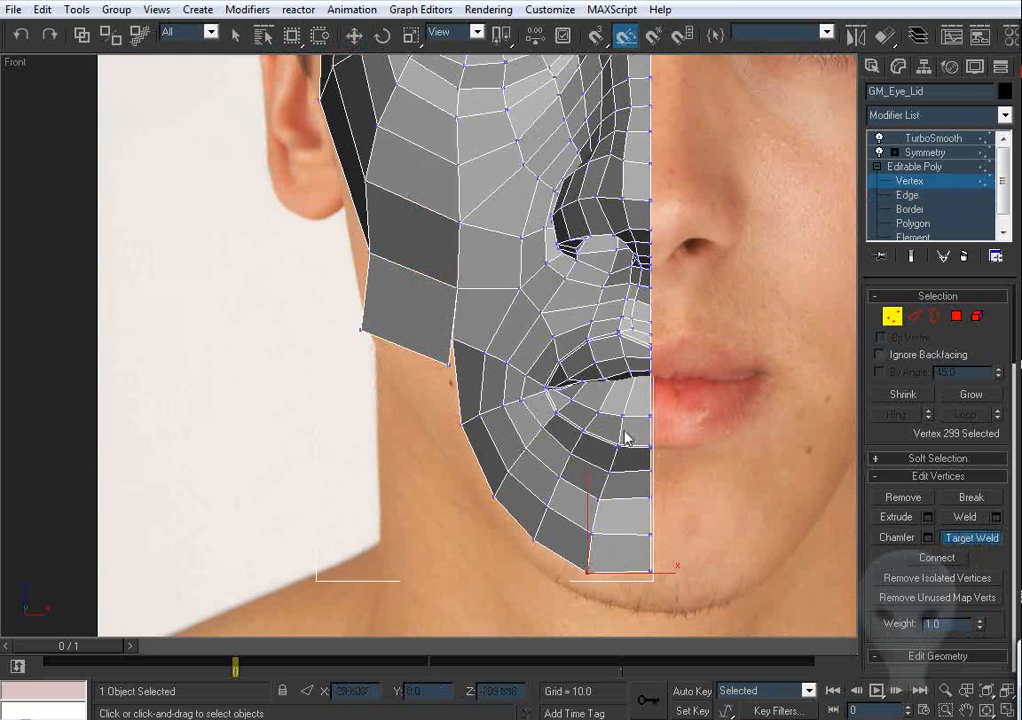
{"action": "scroll", "coordinate": [463, 397], "scroll_direction": "up", "scroll_amount": 5}
{"action": "left_click", "coordinate": [510, 367]}
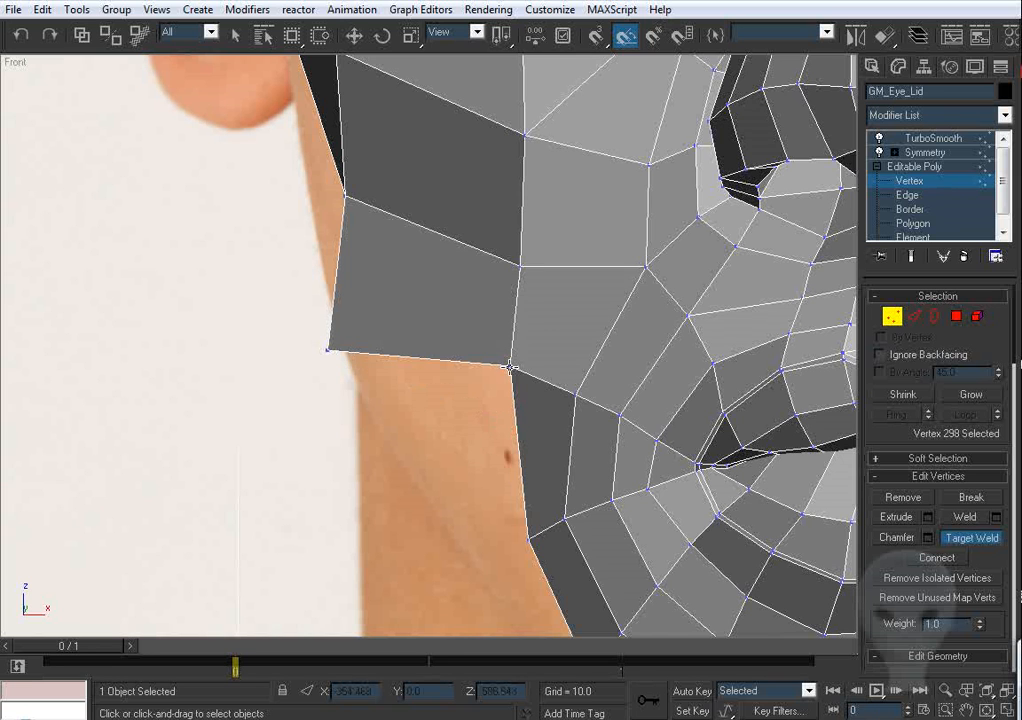
Step: Move the new cheek polygon's free lower corner inward and down inside the face outline, and fine-tune its depth in the side view
{"action": "key", "text": "w"}
{"action": "left_click_drag", "start_coordinate": [360, 319], "coordinate": [419, 356]}
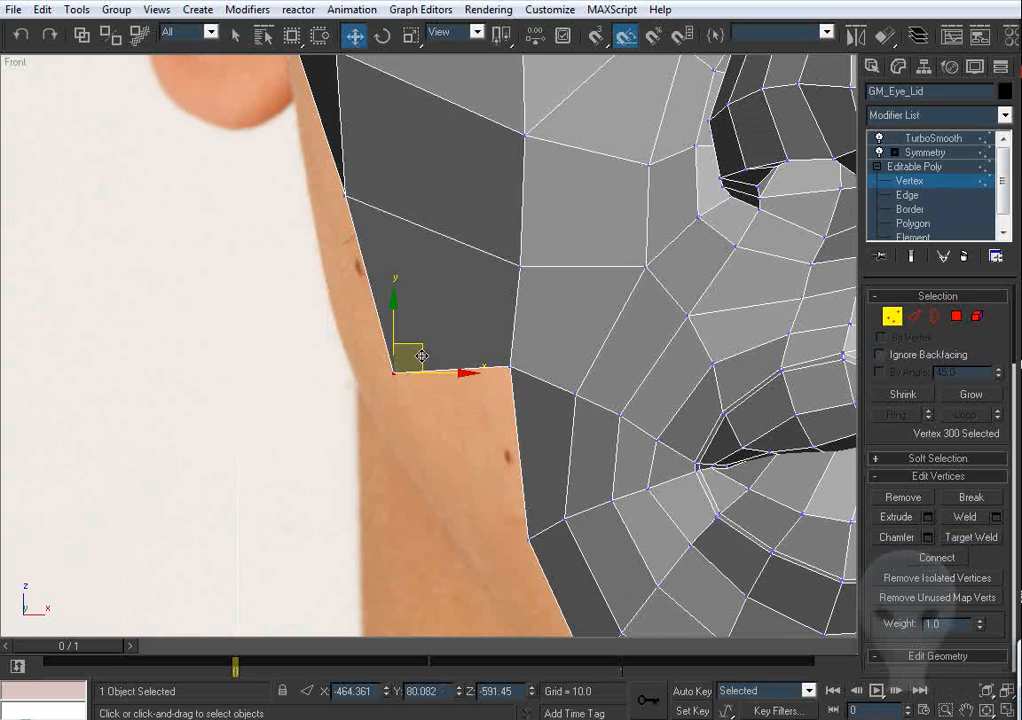
{"action": "key", "text": "l"}
{"action": "middle_click_drag", "start_coordinate": [375, 626], "coordinate": [444, 373]}
{"action": "scroll", "coordinate": [444, 373], "scroll_direction": "up", "scroll_amount": 2}
{"action": "left_click_drag", "start_coordinate": [430, 262], "coordinate": [426, 262]}
{"action": "scroll", "coordinate": [426, 262], "scroll_direction": "down", "scroll_amount": 2}
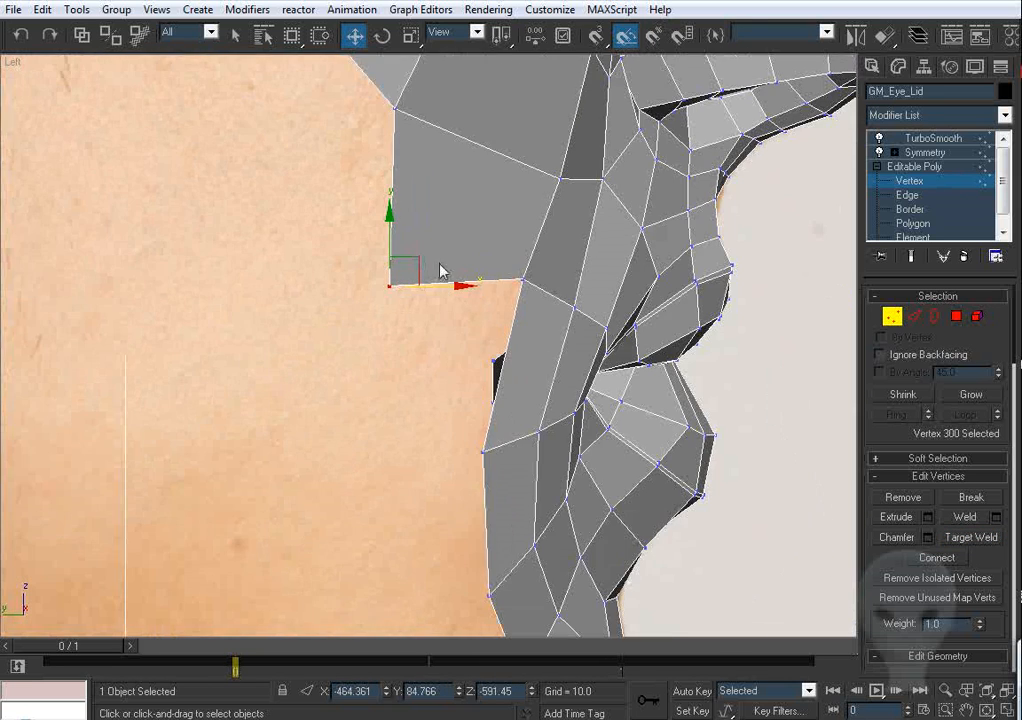
Step: Adjust the newly welded vertex in the side view, and shift the outer cheek vertex above the new polygon slightly forward
{"action": "middle_click_drag", "start_coordinate": [488, 304], "coordinate": [478, 342]}
{"action": "left_click", "coordinate": [512, 316]}
{"action": "left_click_drag", "start_coordinate": [517, 278], "coordinate": [511, 292]}
{"action": "middle_click_drag", "start_coordinate": [463, 275], "coordinate": [446, 319]}
{"action": "left_click_drag", "start_coordinate": [562, 372], "coordinate": [566, 372]}
{"action": "middle_click_drag", "start_coordinate": [358, 252], "coordinate": [368, 340]}
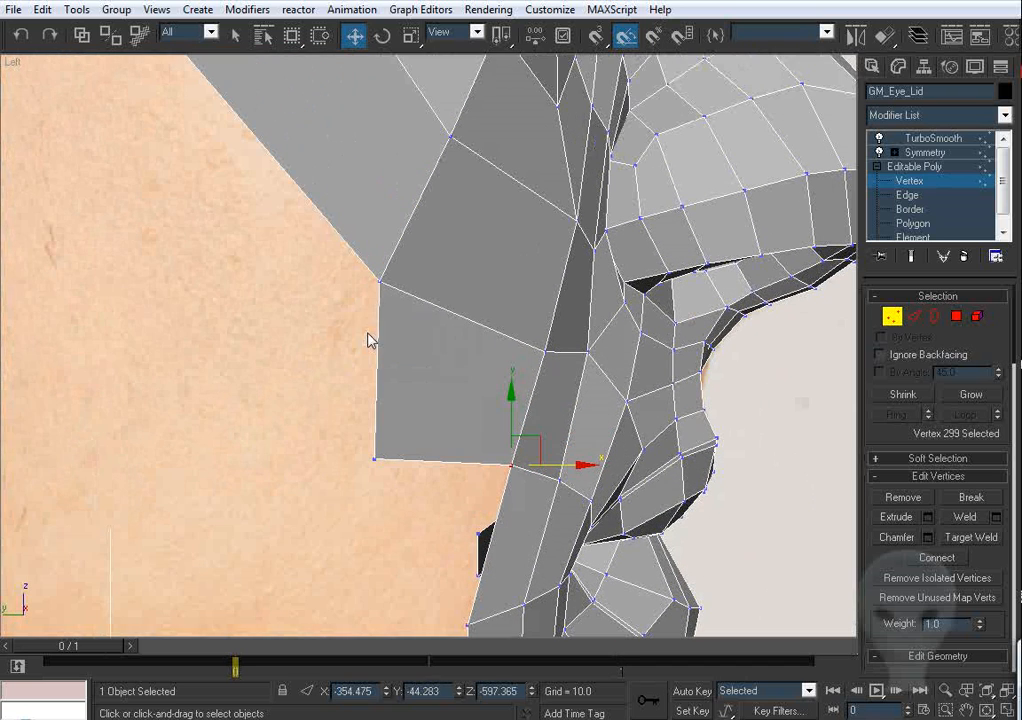
{"action": "left_click", "coordinate": [380, 283]}
{"action": "scroll", "coordinate": [455, 300], "scroll_direction": "down", "scroll_amount": 2}
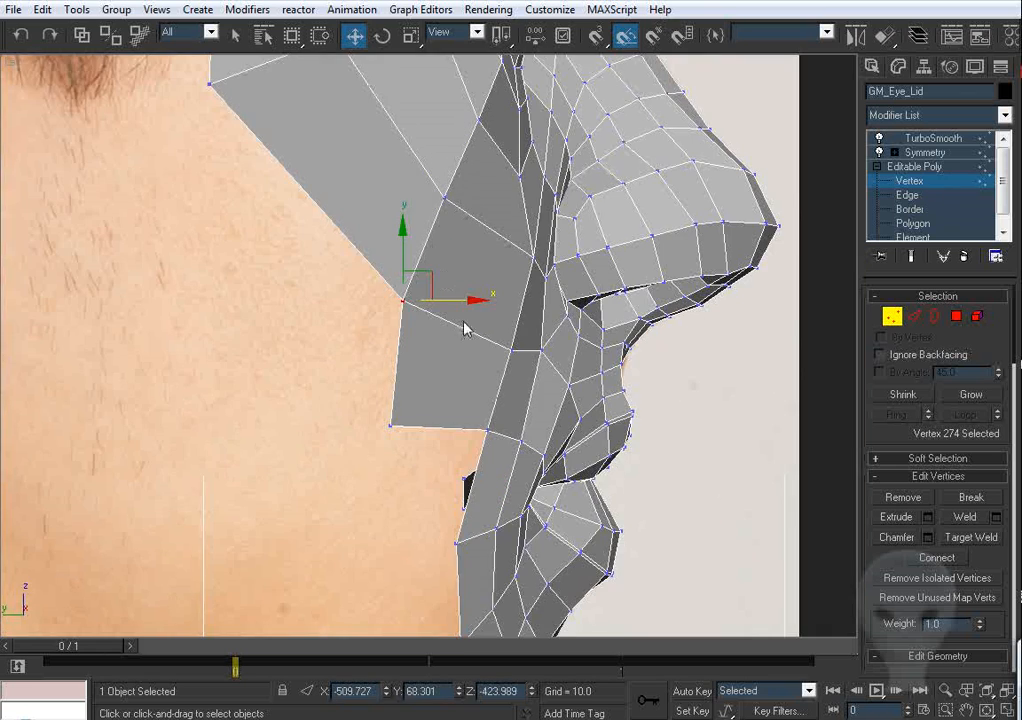
Step: Move the two inner cheek vertices above the welded corner toward the nose in the front view to even out the polygon spacing
{"action": "left_click", "coordinate": [502, 332]}
{"action": "key", "text": "f"}
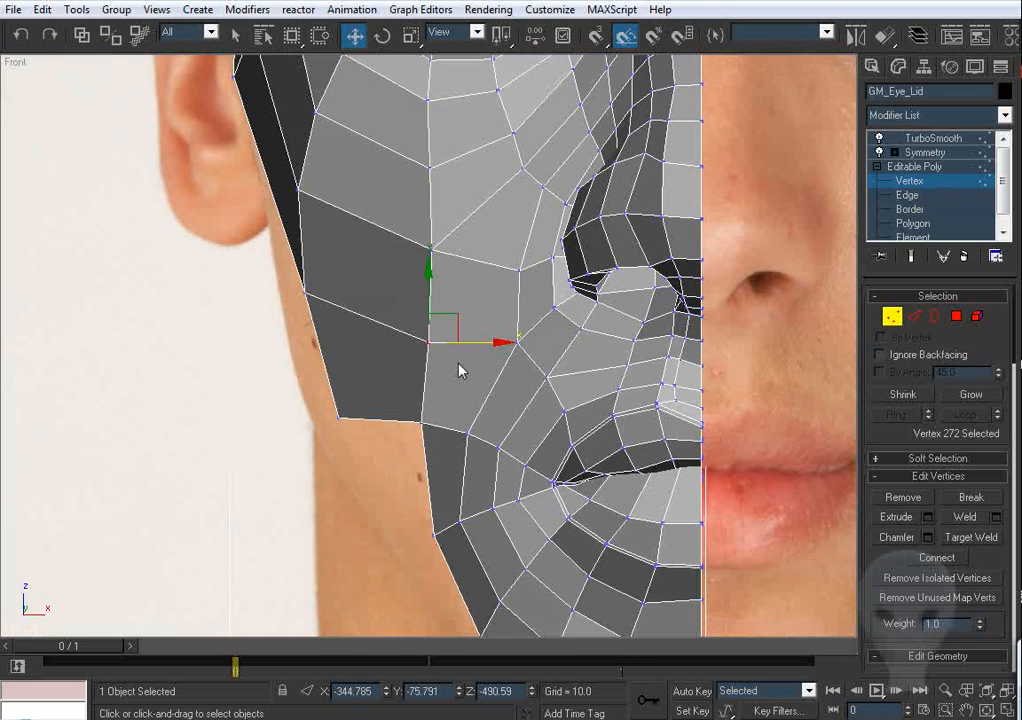
{"action": "left_click_drag", "start_coordinate": [478, 341], "coordinate": [469, 341]}
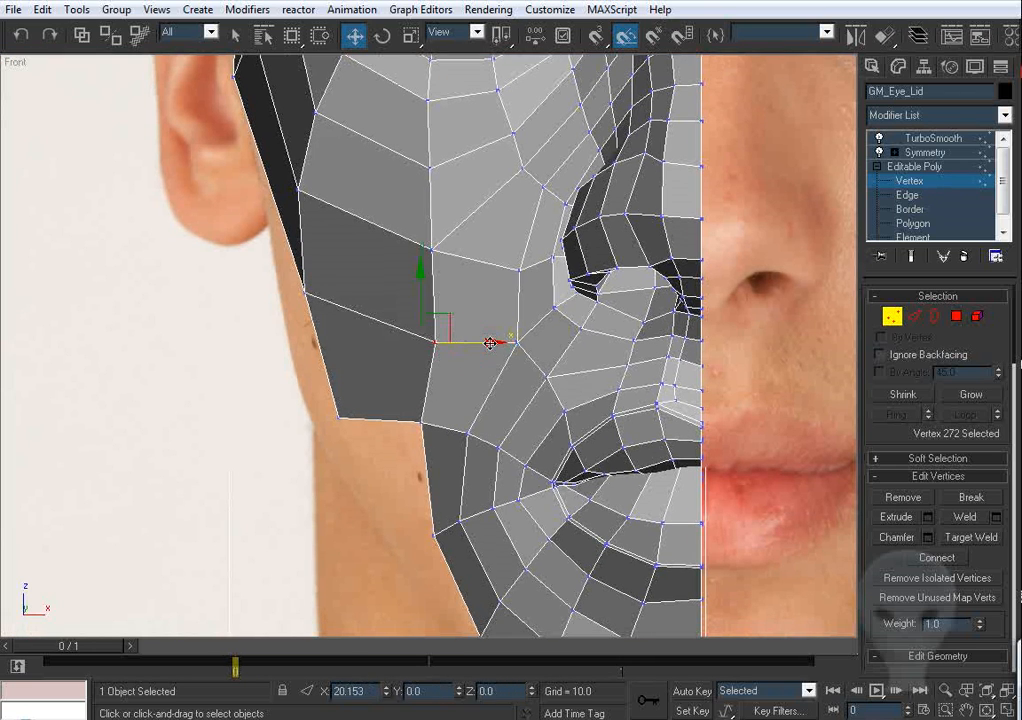
{"action": "left_click", "coordinate": [490, 255]}
{"action": "middle_click_drag", "start_coordinate": [490, 255], "coordinate": [449, 303]}
{"action": "left_click", "coordinate": [428, 298]}
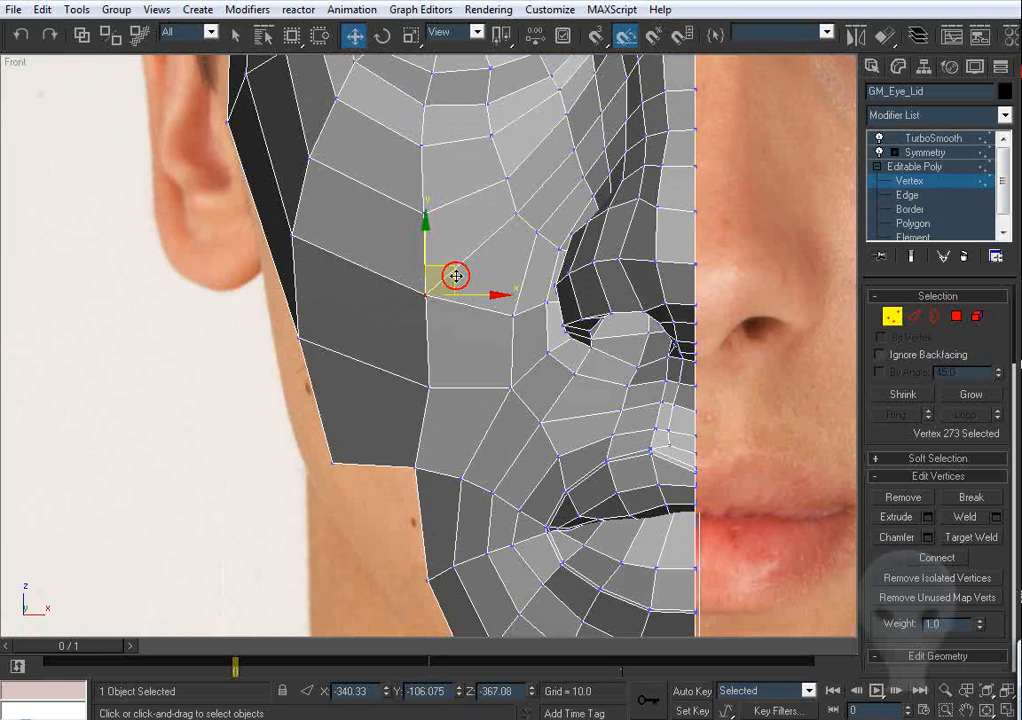
{"action": "left_click_drag", "start_coordinate": [456, 276], "coordinate": [478, 287]}
{"action": "left_click", "coordinate": [338, 235]}
{"action": "middle_click_drag", "start_coordinate": [293, 254], "coordinate": [294, 245]}
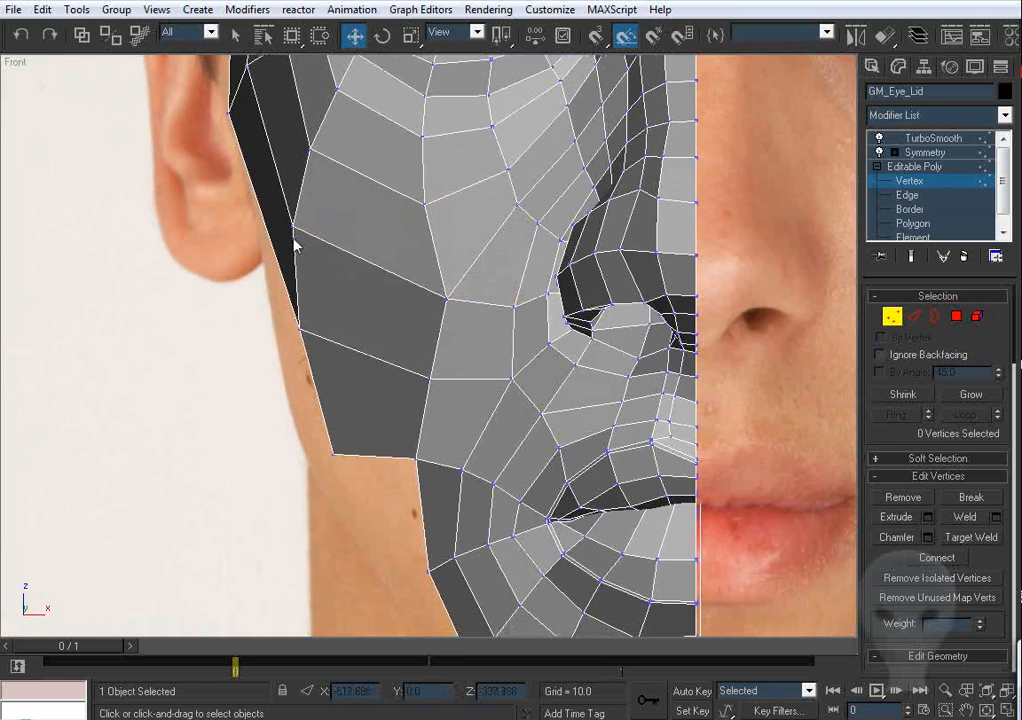
Step: Nudge the outer cheek boundary vertex slightly outward in the front view, and the vertex below it slightly forward in the side view
{"action": "left_click", "coordinate": [301, 326]}
{"action": "middle_click_drag", "start_coordinate": [346, 386], "coordinate": [367, 305]}
{"action": "left_click_drag", "start_coordinate": [369, 252], "coordinate": [313, 250]}
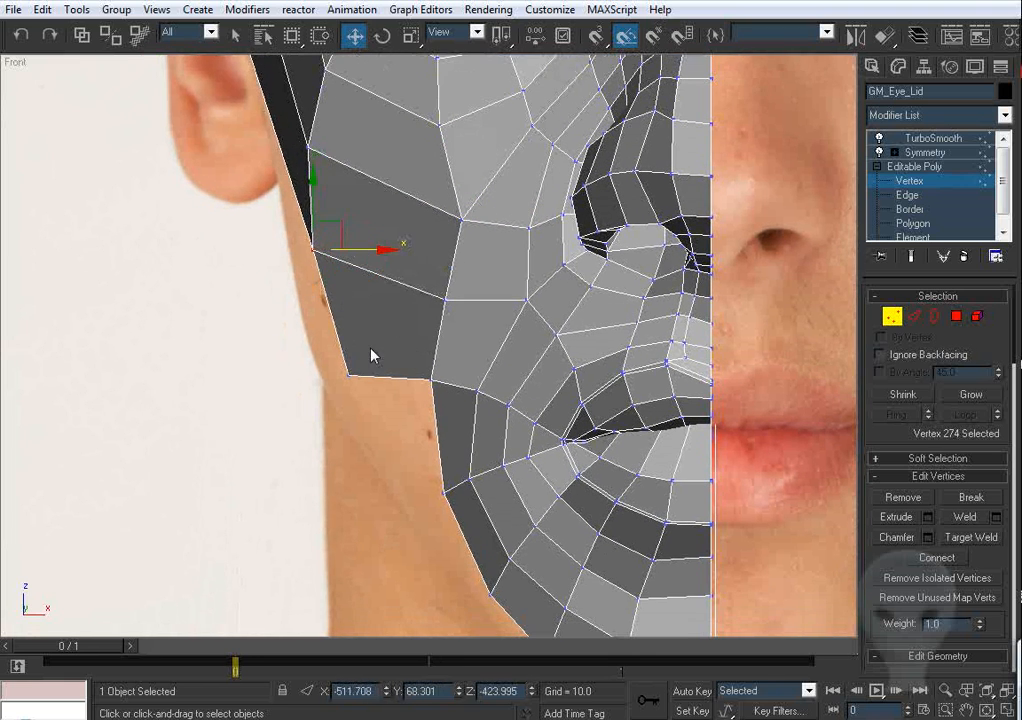
{"action": "key", "text": "l"}
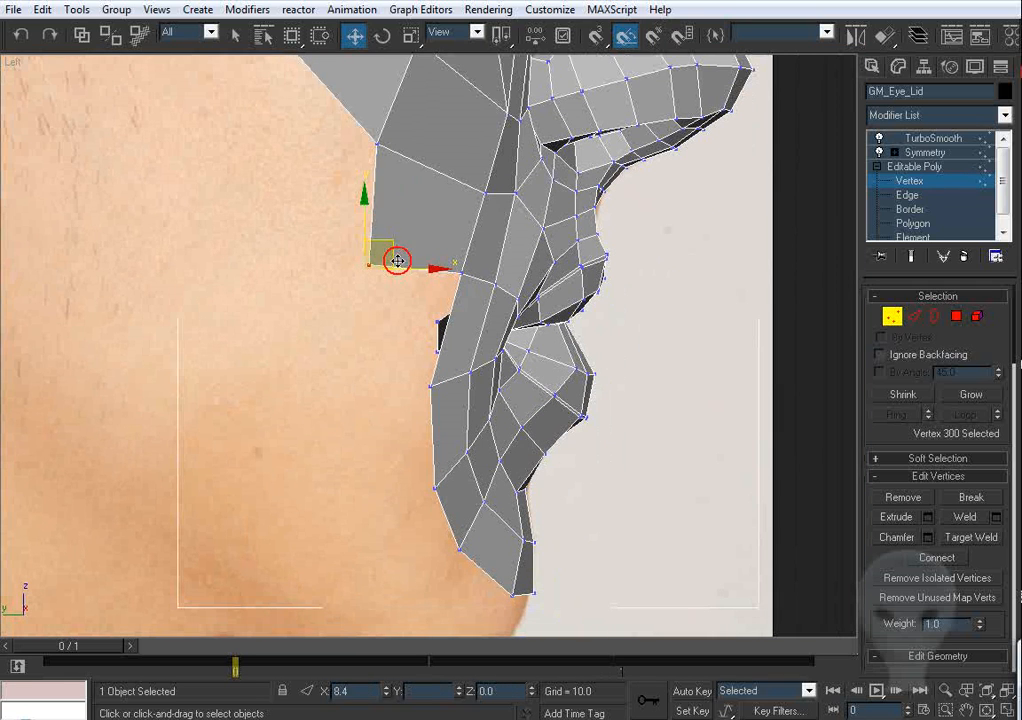
{"action": "left_click_drag", "start_coordinate": [397, 261], "coordinate": [401, 260]}
Step: Extrude the cheek polygon's bottom edge downward in the side view, and target-weld its front corner to the adjacent mouth-strip vertex
{"action": "left_click", "coordinate": [914, 316]}
{"action": "left_click", "coordinate": [466, 266]}
{"action": "left_click_drag", "start_coordinate": [466, 266], "coordinate": [410, 386], "text": "shift"}
{"action": "key", "text": "1"}
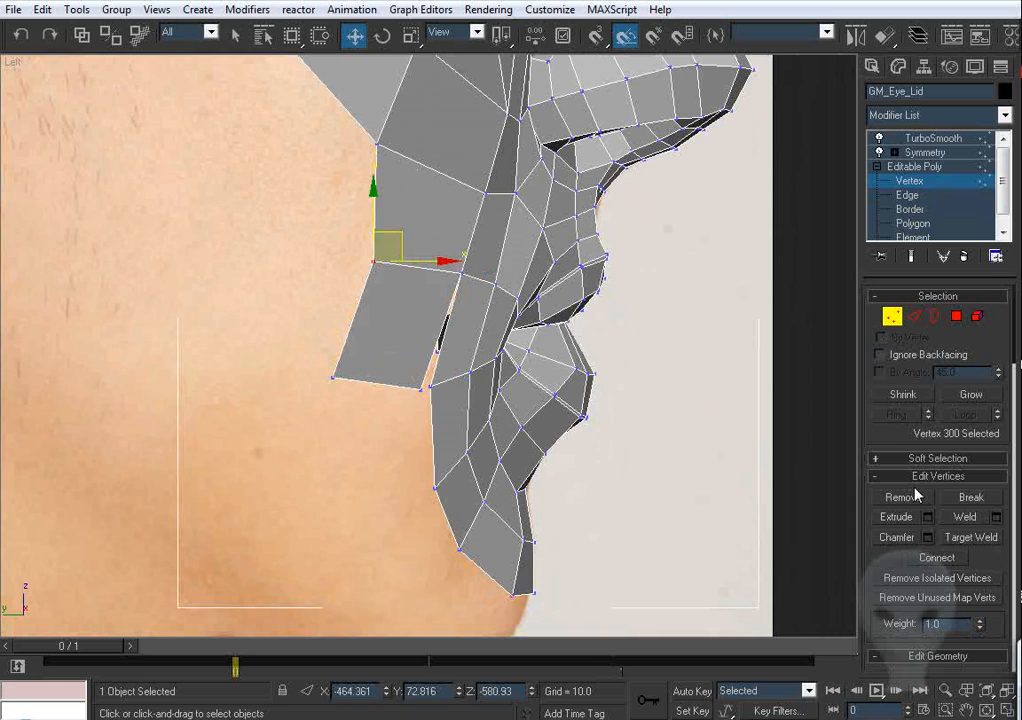
{"action": "left_click", "coordinate": [966, 539]}
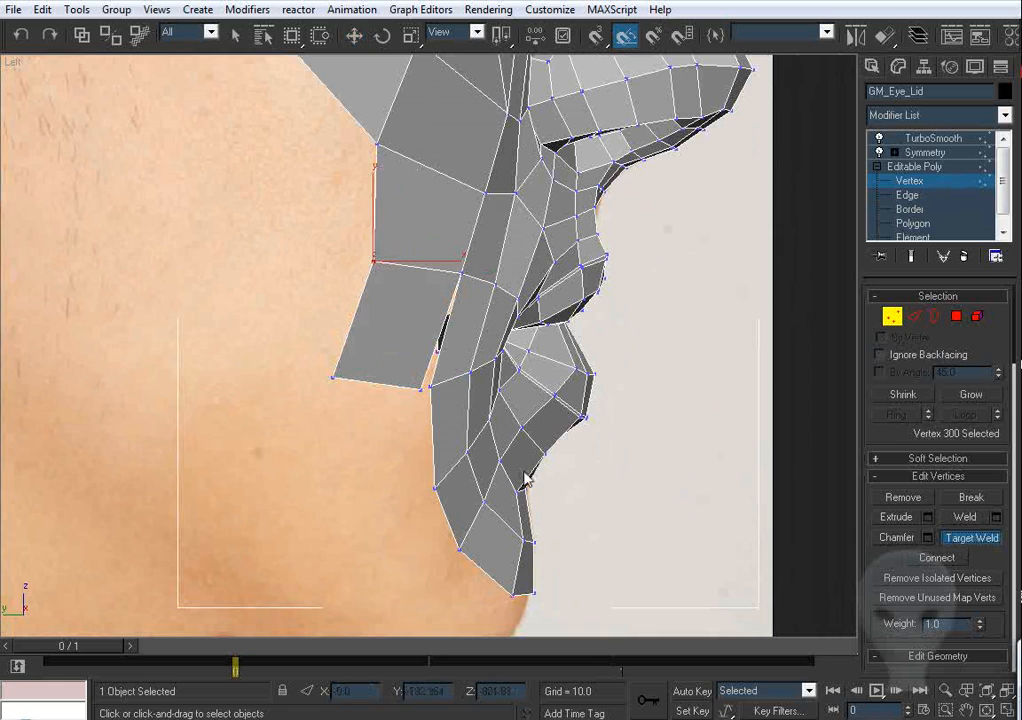
{"action": "left_click", "coordinate": [433, 395]}
Step: Move the second cheek polygon's free lower corner forward in the side view, and shift the outer vertex above it slightly back
{"action": "key", "text": "w"}
{"action": "left_click_drag", "start_coordinate": [315, 385], "coordinate": [381, 392]}
{"action": "left_click_drag", "start_coordinate": [376, 262], "coordinate": [357, 264]}
{"action": "scroll", "coordinate": [356, 273], "scroll_direction": "down", "scroll_amount": 2}
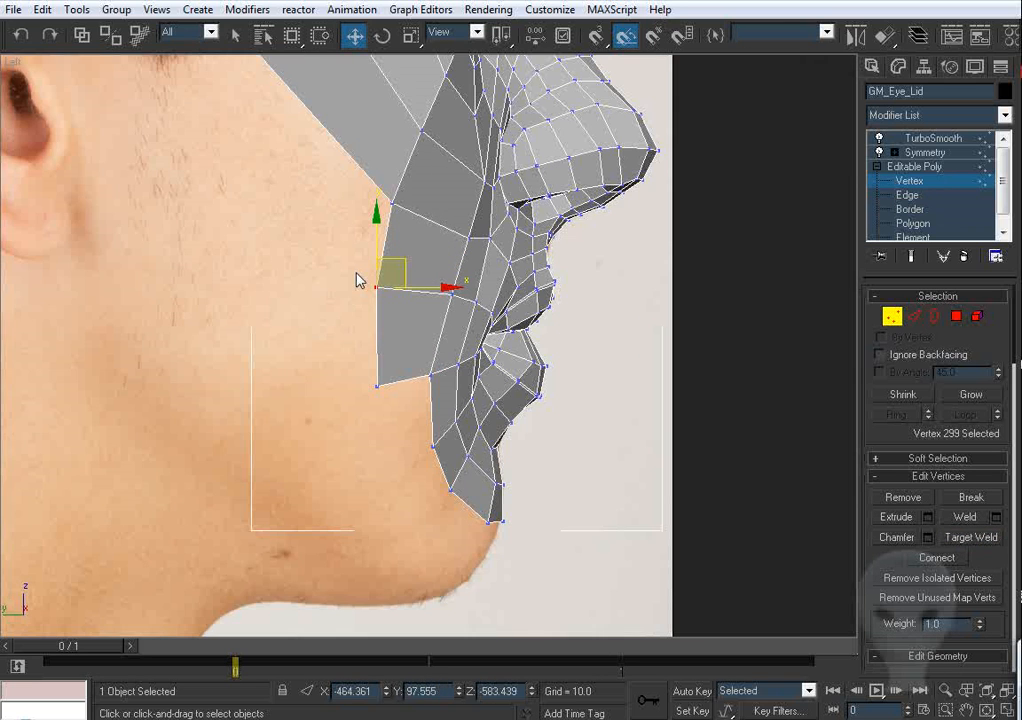
{"action": "middle_click_drag", "start_coordinate": [397, 310], "coordinate": [416, 278]}
{"action": "left_click", "coordinate": [386, 386]}
{"action": "middle_click_drag", "start_coordinate": [415, 433], "coordinate": [399, 385]}
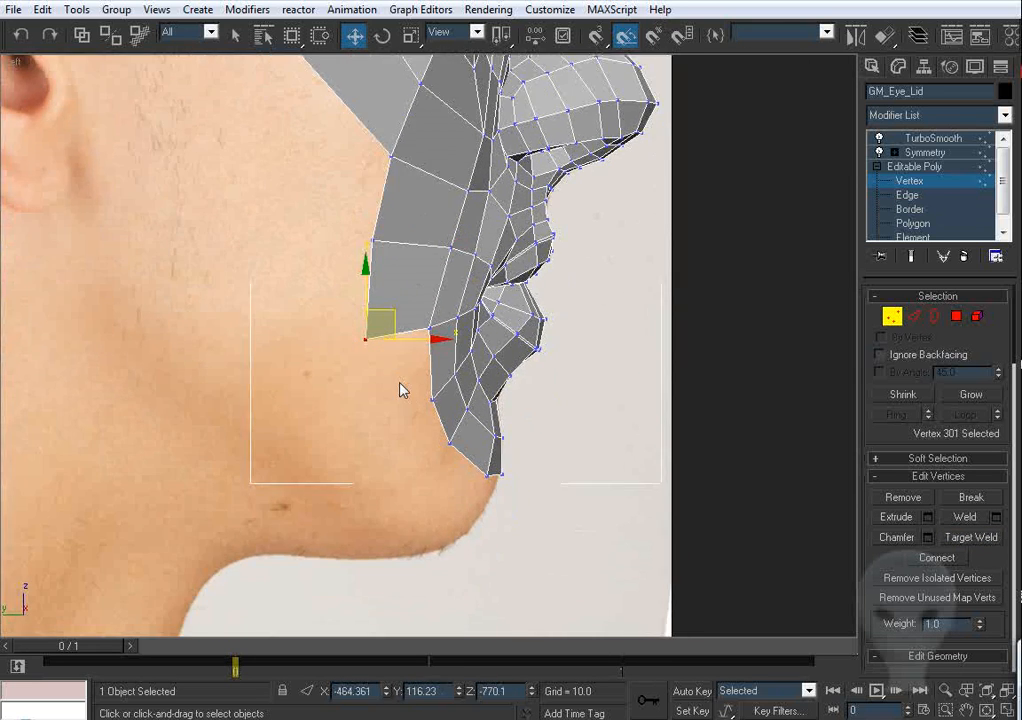
Step: Examine the new cheek polygons beside the mouth in perspective from the side and below
{"action": "scroll", "coordinate": [432, 300], "scroll_direction": "up", "scroll_amount": 2}
{"action": "key", "text": "p"}
{"action": "key", "text": "ctrl+r"}
{"action": "key", "text": "z"}
{"action": "left_click_drag", "start_coordinate": [416, 377], "coordinate": [443, 338]}
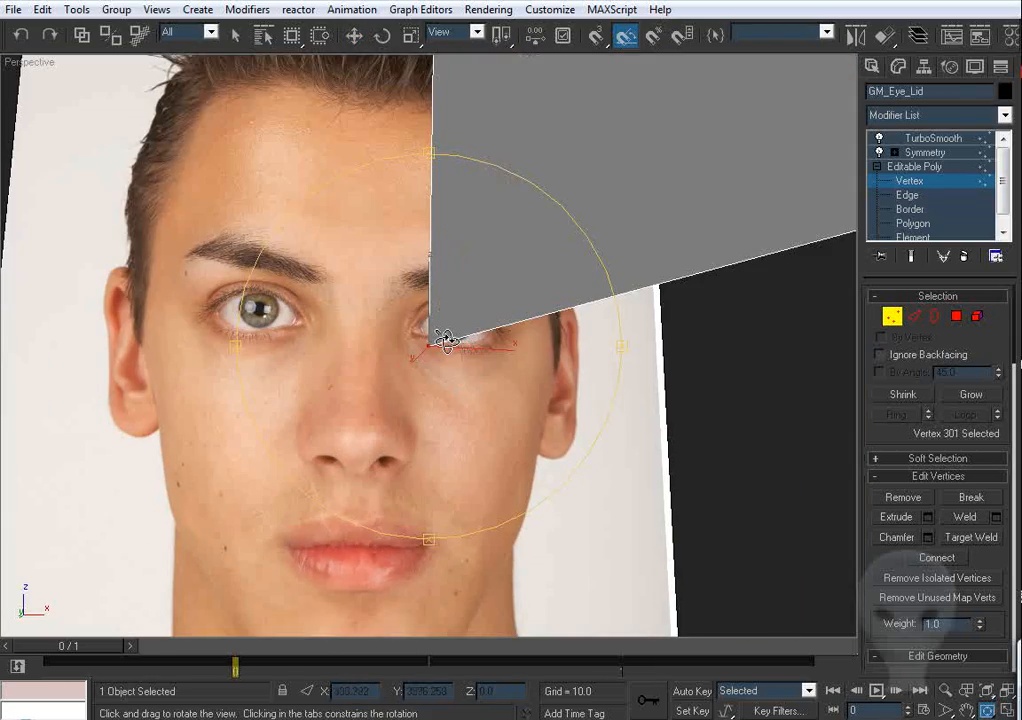
{"action": "scroll", "coordinate": [445, 337], "scroll_direction": "down", "scroll_amount": 5}
{"action": "scroll", "coordinate": [468, 330], "scroll_direction": "up", "scroll_amount": 8}
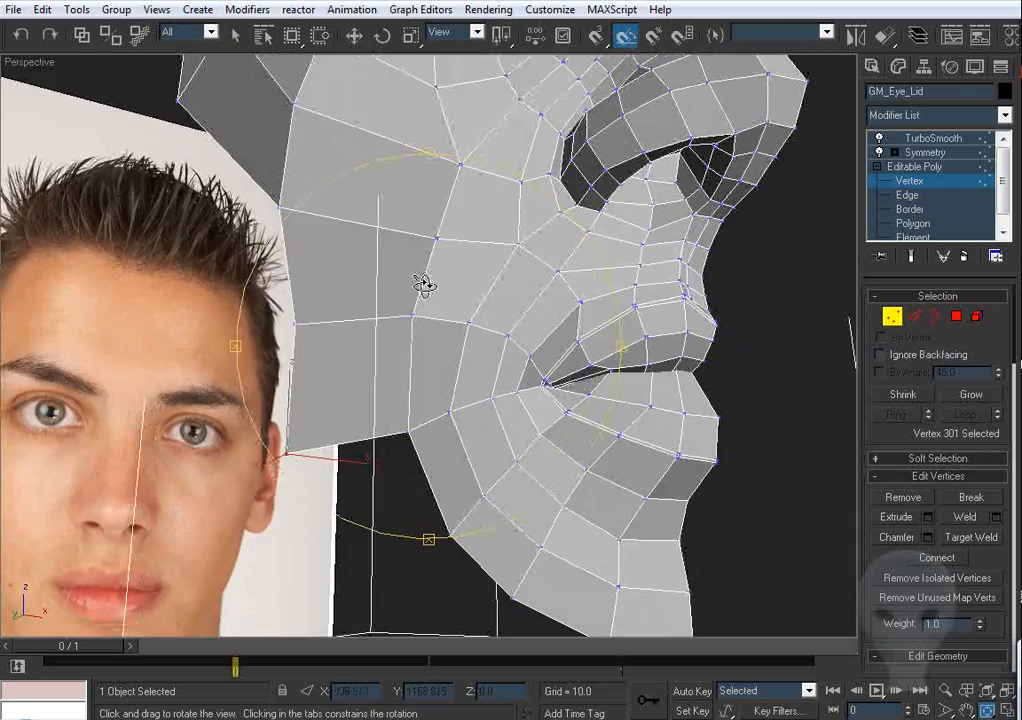
{"action": "left_click_drag", "start_coordinate": [424, 285], "coordinate": [497, 279]}
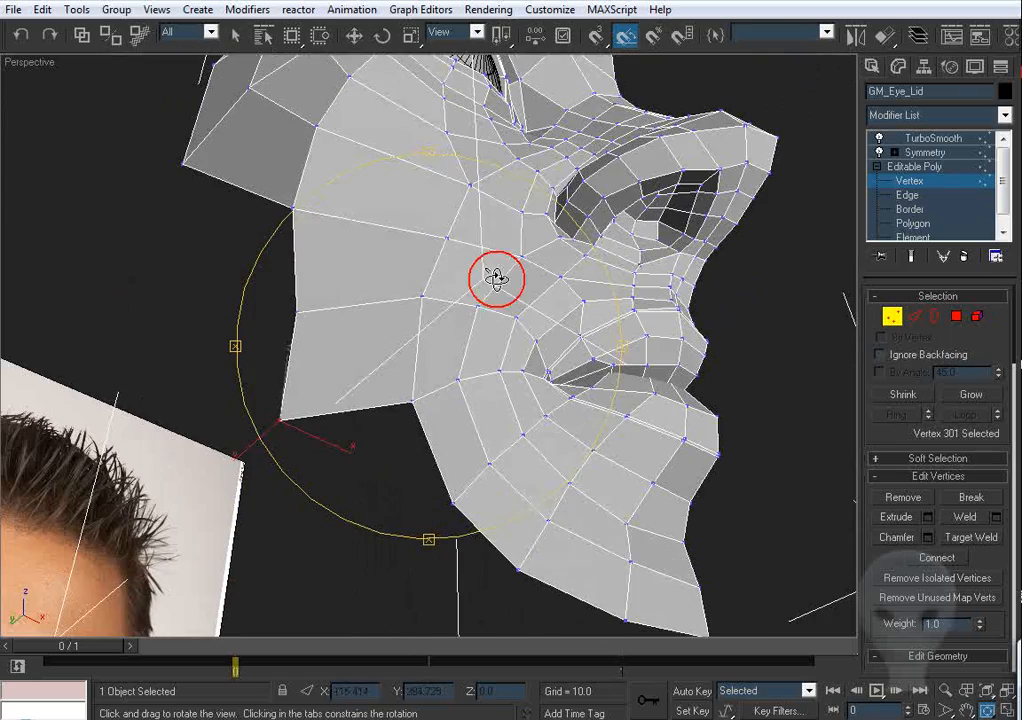
{"action": "mouse_move", "coordinate": [346, 257]}
{"action": "left_mouse_down"}
{"action": "mouse_move", "coordinate": [427, 321]}
{"action": "mouse_move", "coordinate": [443, 355]}
{"action": "mouse_move", "coordinate": [440, 271]}
{"action": "mouse_move", "coordinate": [523, 340]}
{"action": "mouse_move", "coordinate": [461, 271]}
{"action": "mouse_move", "coordinate": [358, 256]}
{"action": "left_mouse_up"}
{"action": "right_click", "coordinate": [358, 256]}
Step: Move the second cheek polygon's free lower corner toward the mouth in the front view, and nudge the outer vertex above it slightly outward
{"action": "key", "text": "f"}
{"action": "key", "text": "z"}
{"action": "middle_click_drag", "start_coordinate": [425, 393], "coordinate": [430, 372]}
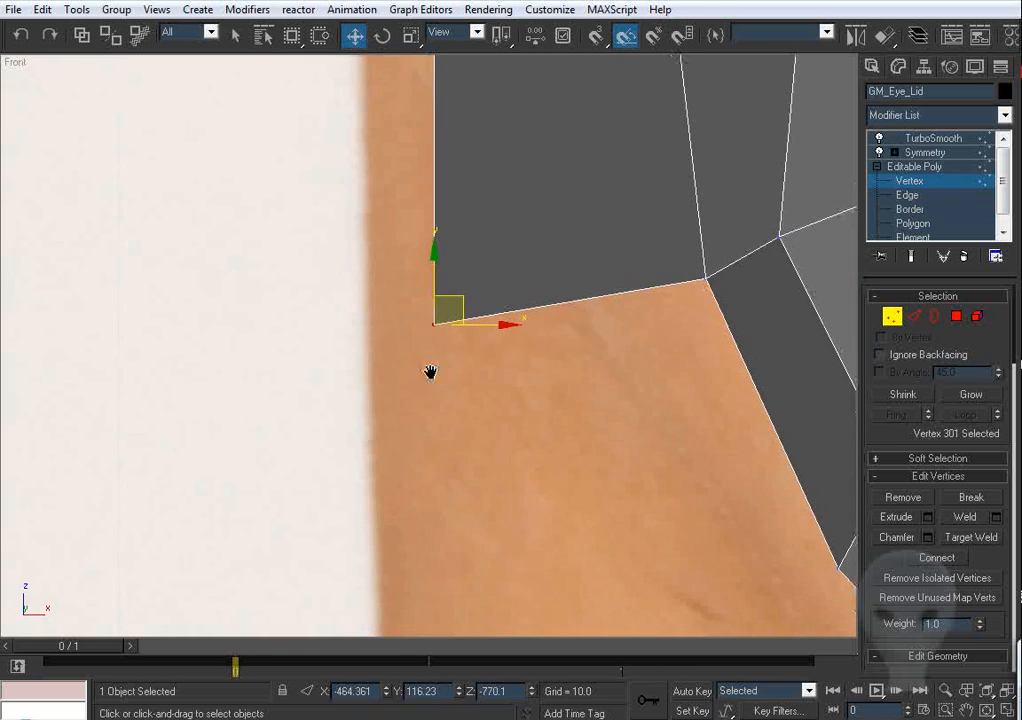
{"action": "scroll", "coordinate": [430, 372], "scroll_direction": "down", "scroll_amount": 5}
{"action": "scroll", "coordinate": [479, 326], "scroll_direction": "up", "scroll_amount": 5}
{"action": "left_click_drag", "start_coordinate": [540, 333], "coordinate": [586, 335]}
{"action": "middle_click_drag", "start_coordinate": [481, 224], "coordinate": [495, 368]}
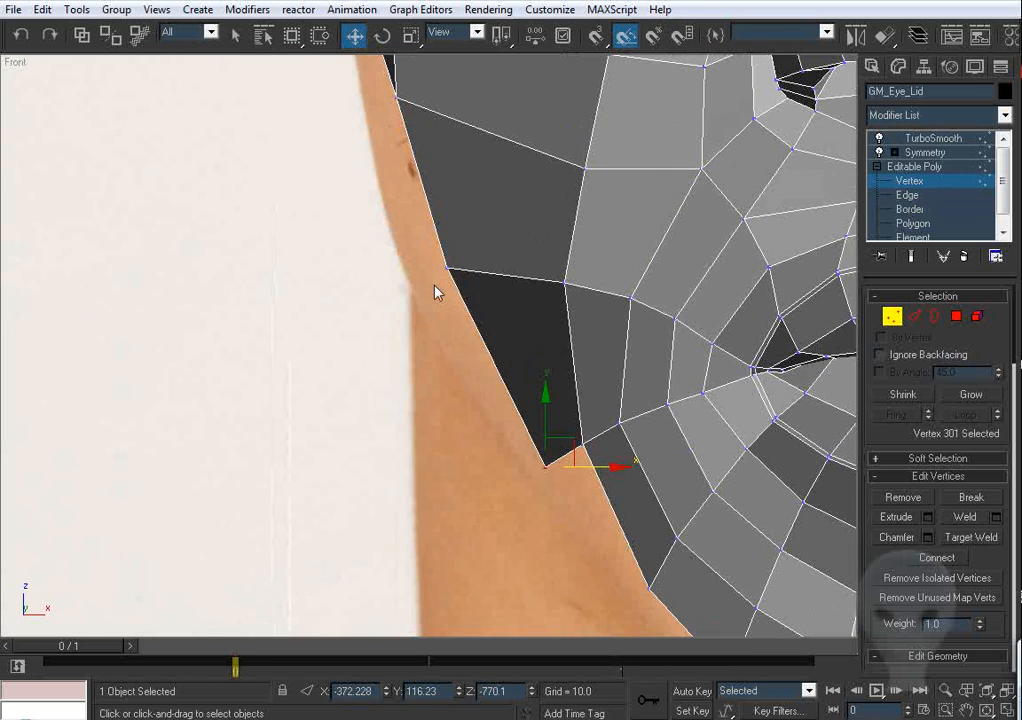
{"action": "left_click_drag", "start_coordinate": [446, 269], "coordinate": [440, 269]}
{"action": "middle_click_drag", "start_coordinate": [593, 473], "coordinate": [533, 366]}
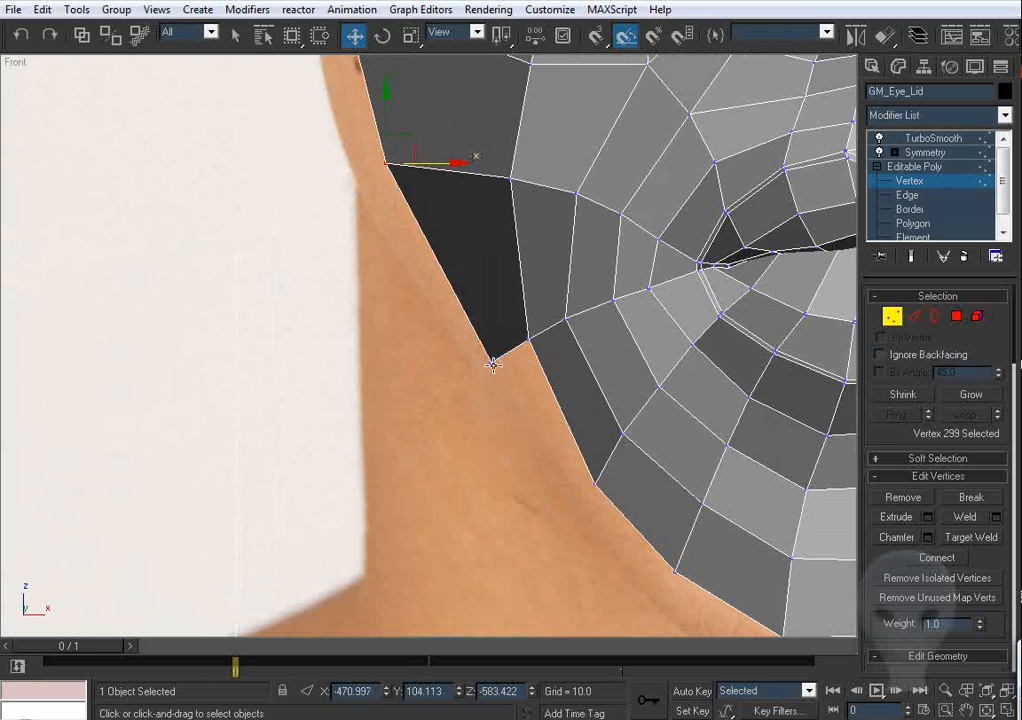
{"action": "left_click", "coordinate": [493, 365]}
Step: Extrude the second cheek polygon's bottom edge down toward the jaw in the side view, and target-weld its front corner to the chin strip
{"action": "key", "text": "l"}
{"action": "middle_click_drag", "start_coordinate": [808, 375], "coordinate": [780, 338]}
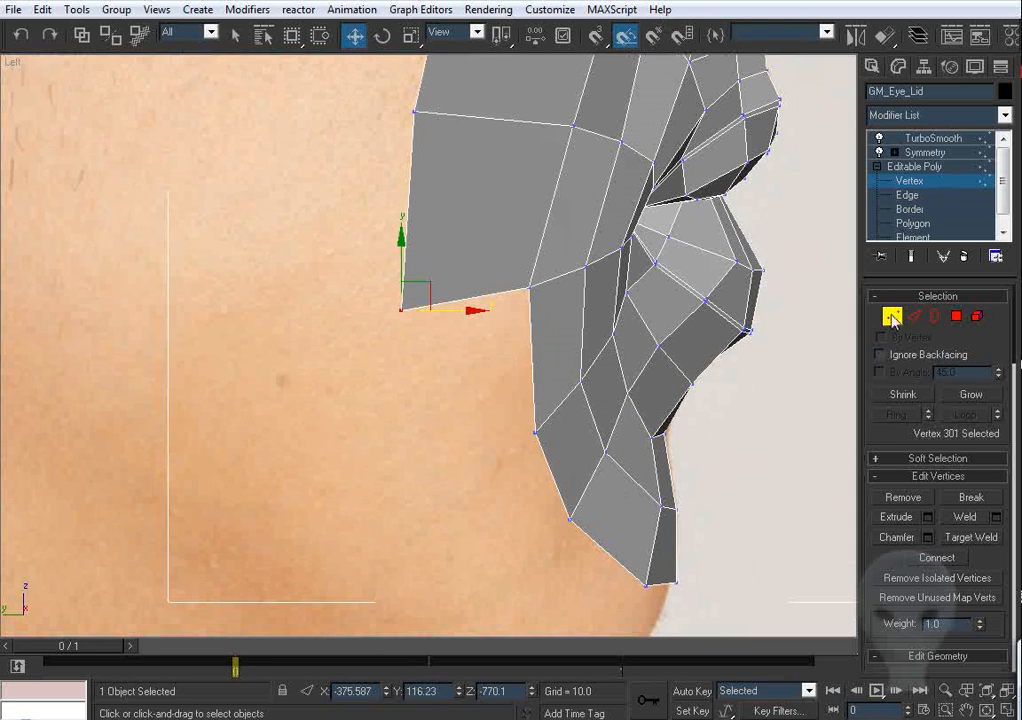
{"action": "left_click", "coordinate": [913, 316]}
{"action": "middle_click_drag", "start_coordinate": [499, 277], "coordinate": [472, 192]}
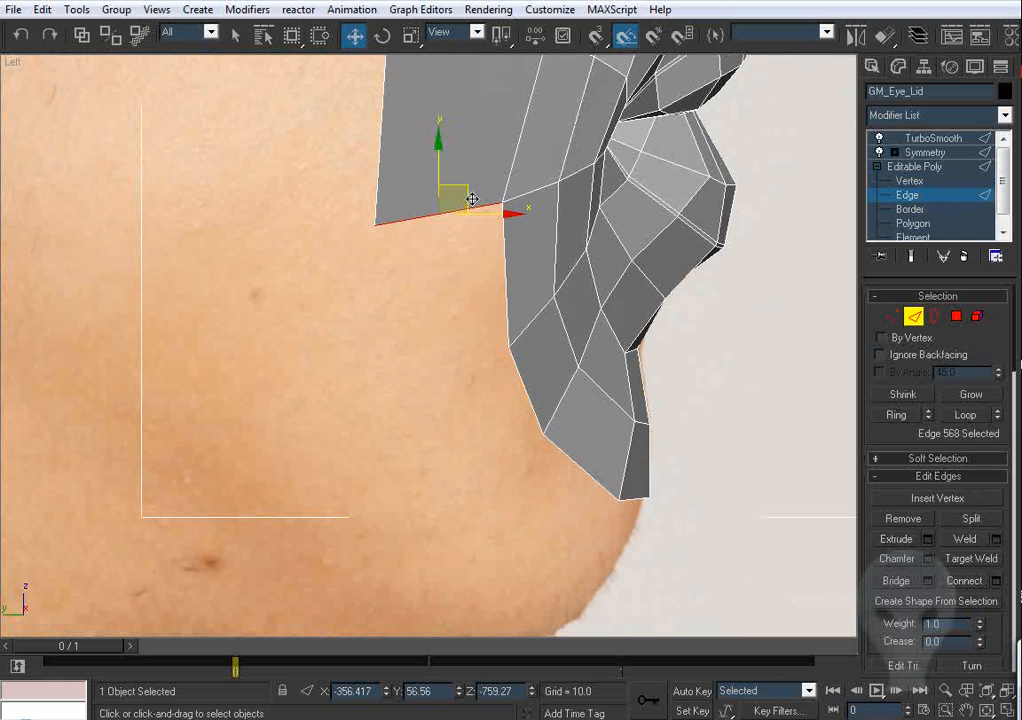
{"action": "left_click_drag", "start_coordinate": [472, 199], "coordinate": [460, 374], "text": "shift"}
{"action": "left_click", "coordinate": [890, 316]}
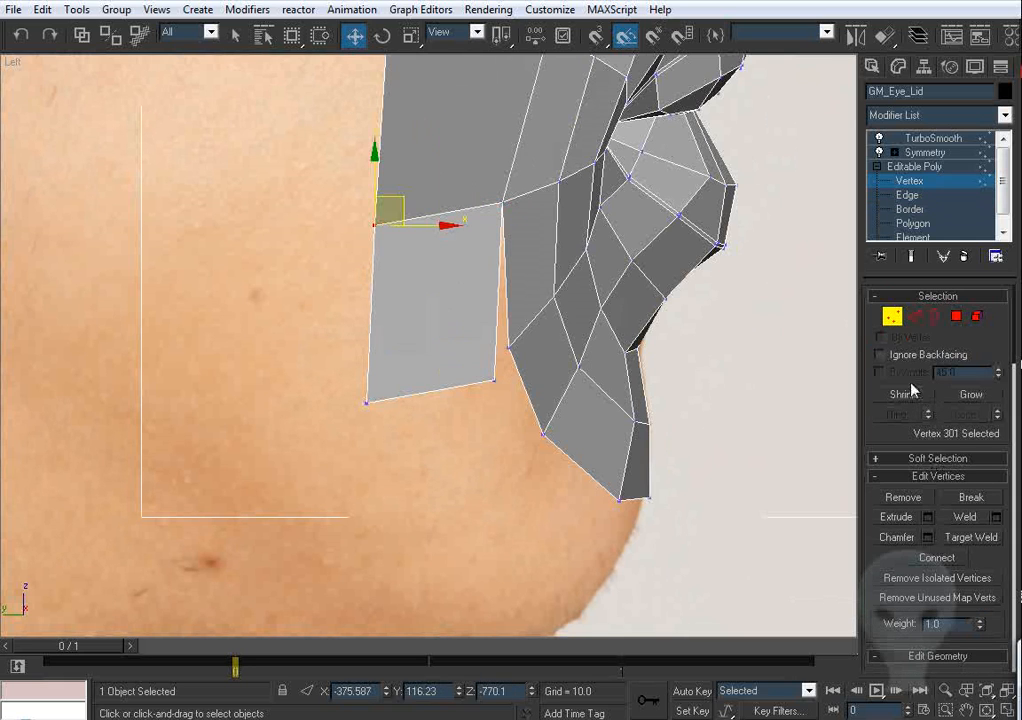
{"action": "left_click", "coordinate": [951, 539]}
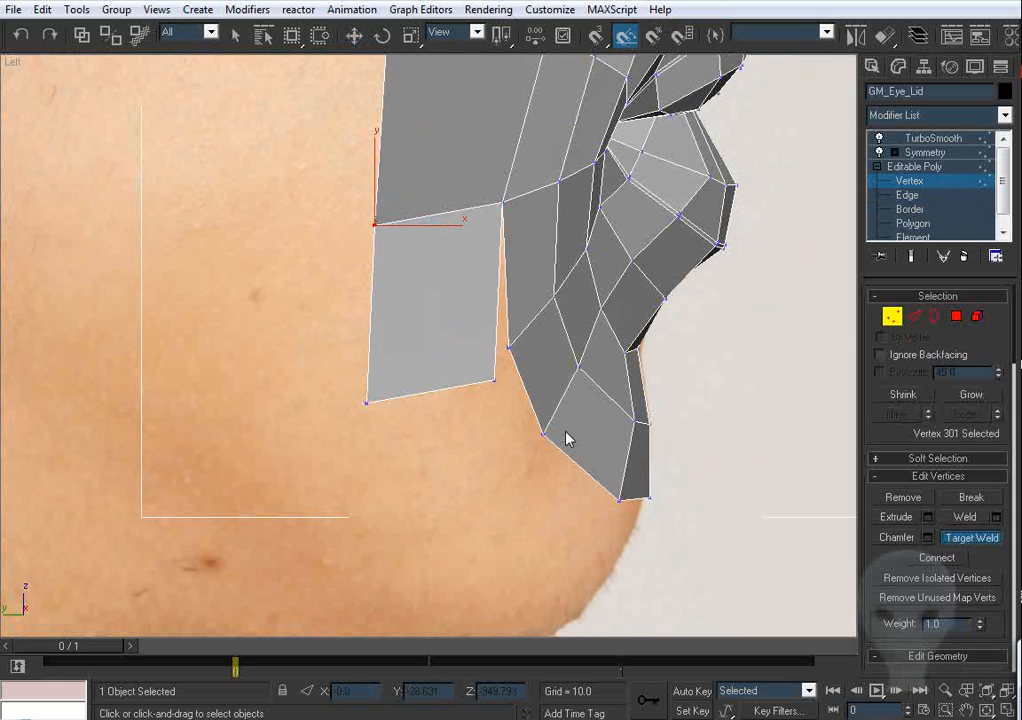
{"action": "left_click", "coordinate": [505, 350]}
Step: Move the new jaw polygon's free outer corner forward and slightly down in the side view, and inward toward the chin in the front view
{"action": "key", "text": "w"}
{"action": "left_click", "coordinate": [368, 404]}
{"action": "left_click_drag", "start_coordinate": [399, 387], "coordinate": [446, 412]}
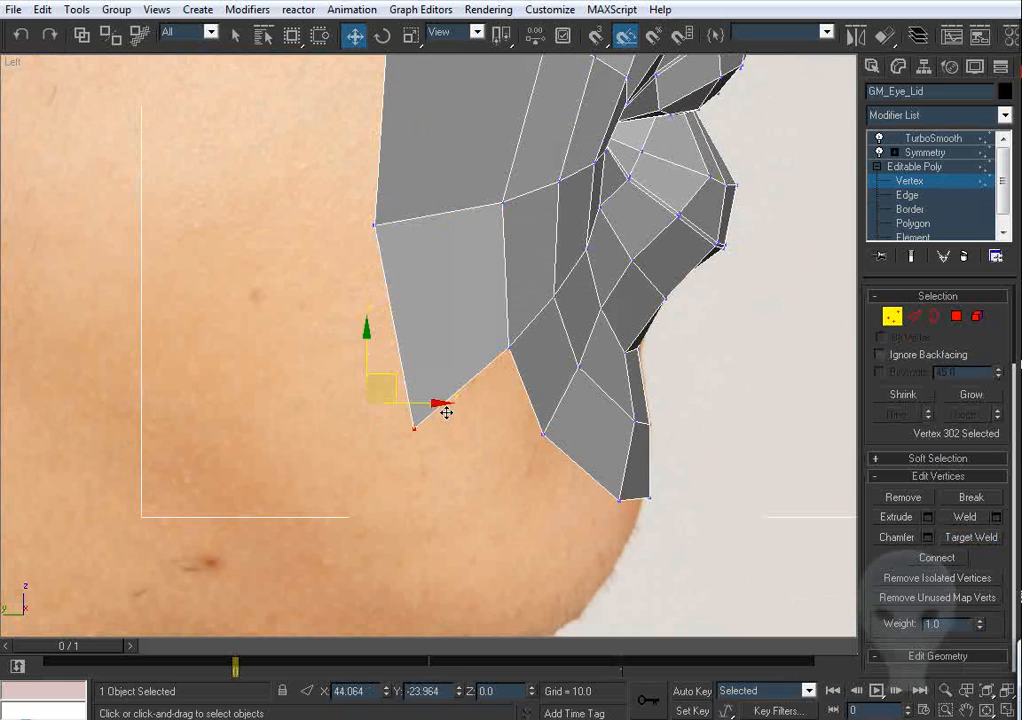
{"action": "key", "text": "f"}
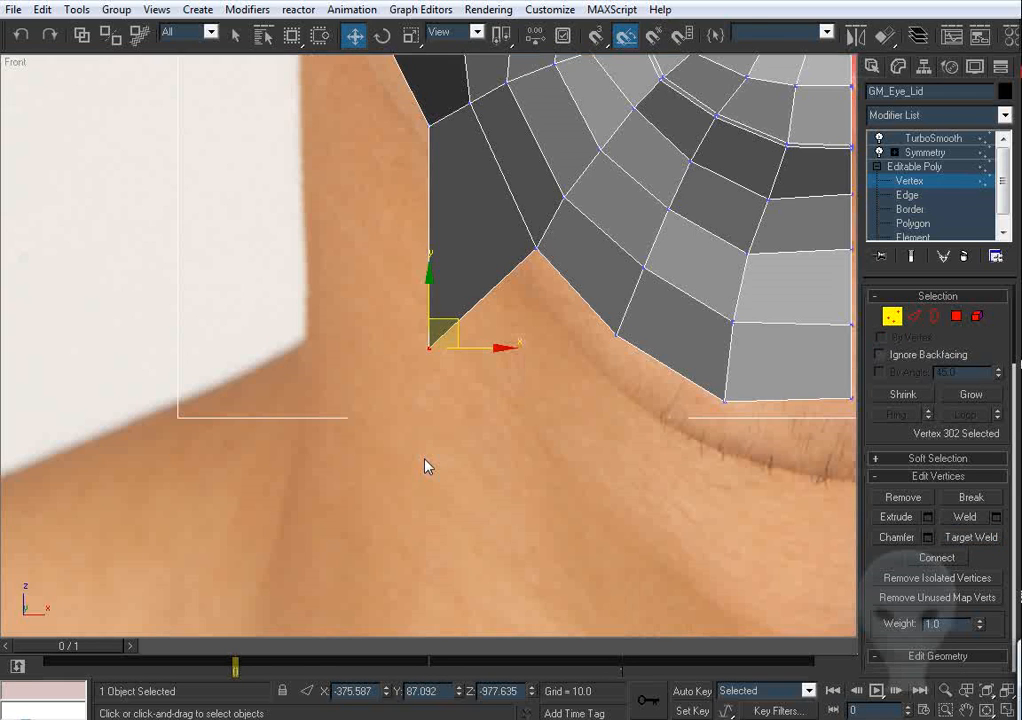
{"action": "left_click_drag", "start_coordinate": [481, 352], "coordinate": [634, 348]}
Step: Raise the jaw polygon's outer corner slightly in the side view and compare its position in the front view
{"action": "key", "text": "l"}
{"action": "key", "text": "z"}
{"action": "middle_click_drag", "start_coordinate": [506, 370], "coordinate": [499, 364]}
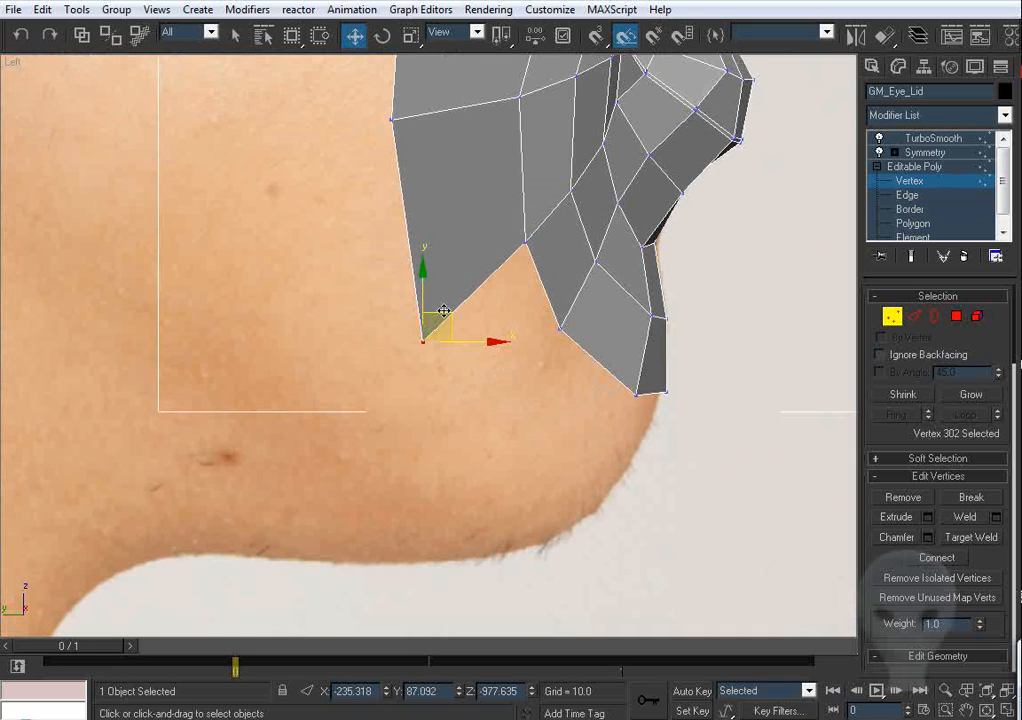
{"action": "left_click_drag", "start_coordinate": [443, 311], "coordinate": [447, 293]}
{"action": "key", "text": "f"}
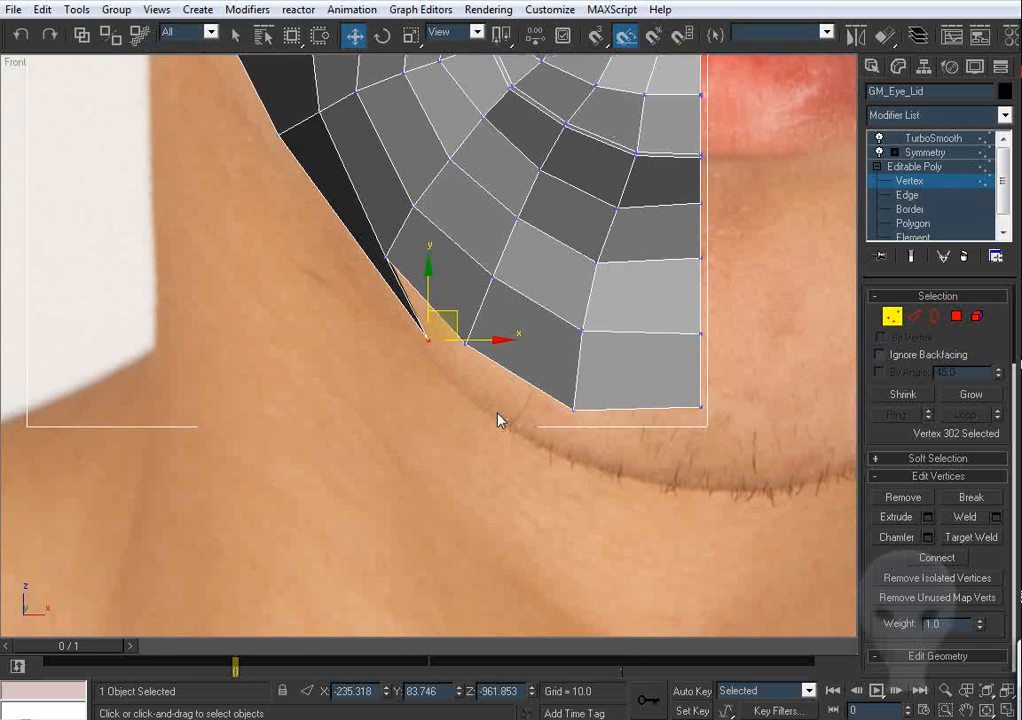
Step: Extrude the jaw polygon's bottom edge down toward the chin in the side view, and target-weld its front corner to the chin strip
{"action": "key", "text": "l"}
{"action": "left_click", "coordinate": [919, 322]}
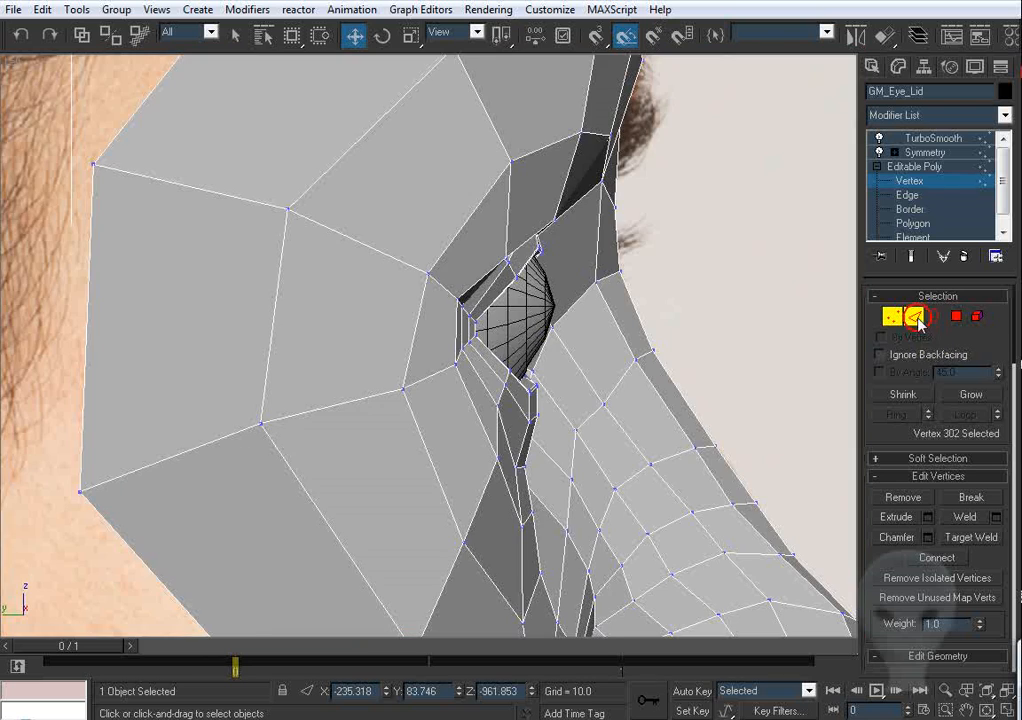
{"action": "middle_click_drag", "start_coordinate": [632, 433], "coordinate": [577, 312]}
{"action": "scroll", "coordinate": [522, 506], "scroll_direction": "down", "scroll_amount": 7}
{"action": "middle_click_drag", "start_coordinate": [521, 508], "coordinate": [505, 326]}
{"action": "scroll", "coordinate": [467, 325], "scroll_direction": "up", "scroll_amount": 4}
{"action": "middle_click_drag", "start_coordinate": [400, 399], "coordinate": [439, 337]}
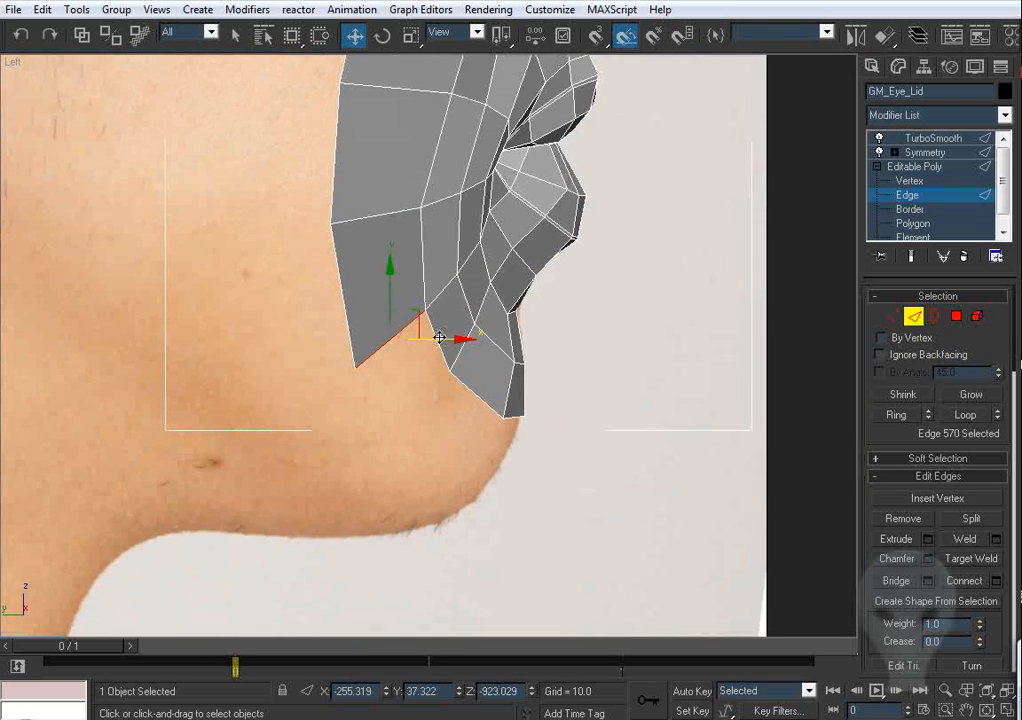
{"action": "left_click_drag", "start_coordinate": [419, 323], "coordinate": [440, 393], "text": "shift"}
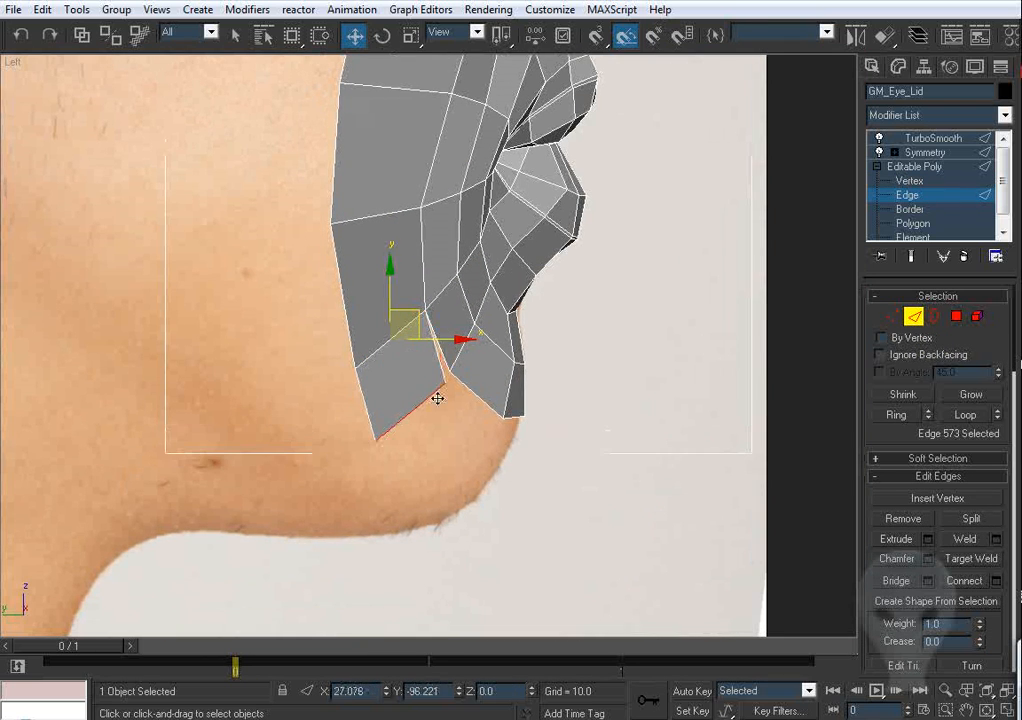
{"action": "left_click", "coordinate": [897, 326]}
{"action": "left_click", "coordinate": [979, 538]}
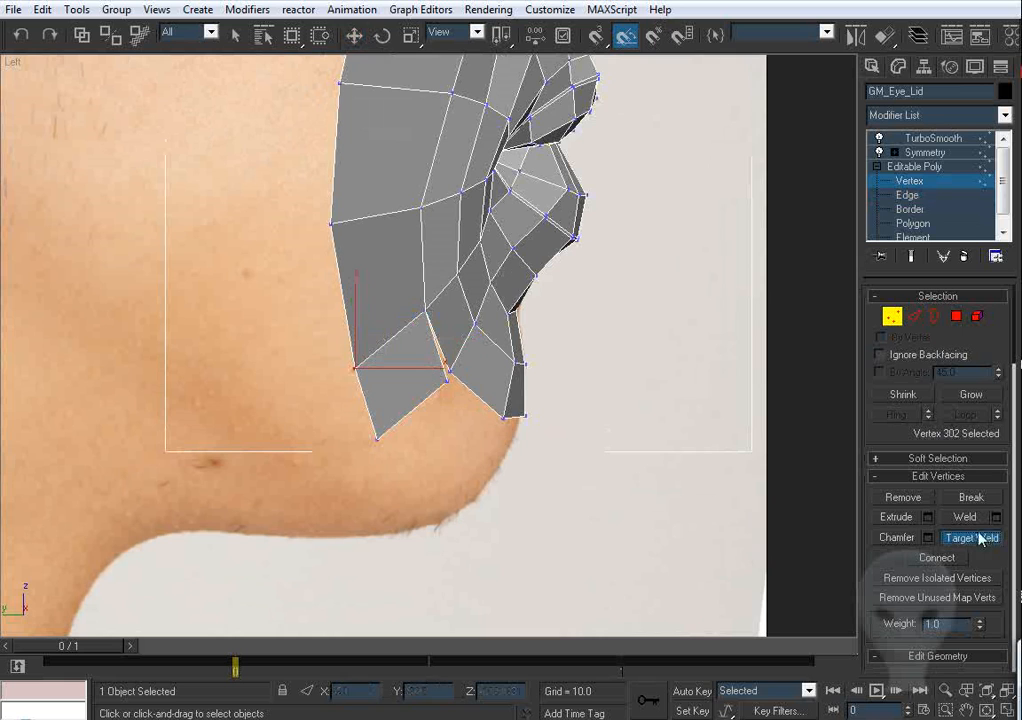
{"action": "right_click", "coordinate": [451, 373]}
Step: Position the newest polygon's free lower corner lower and forward in the side view, and inward beneath the chin strip in the front view
{"action": "left_click_drag", "start_coordinate": [406, 434], "coordinate": [437, 458]}
{"action": "key", "text": "f"}
{"action": "key", "text": "z"}
{"action": "left_click_drag", "start_coordinate": [477, 338], "coordinate": [557, 342]}
{"action": "key", "text": "l"}
{"action": "key", "text": "z"}
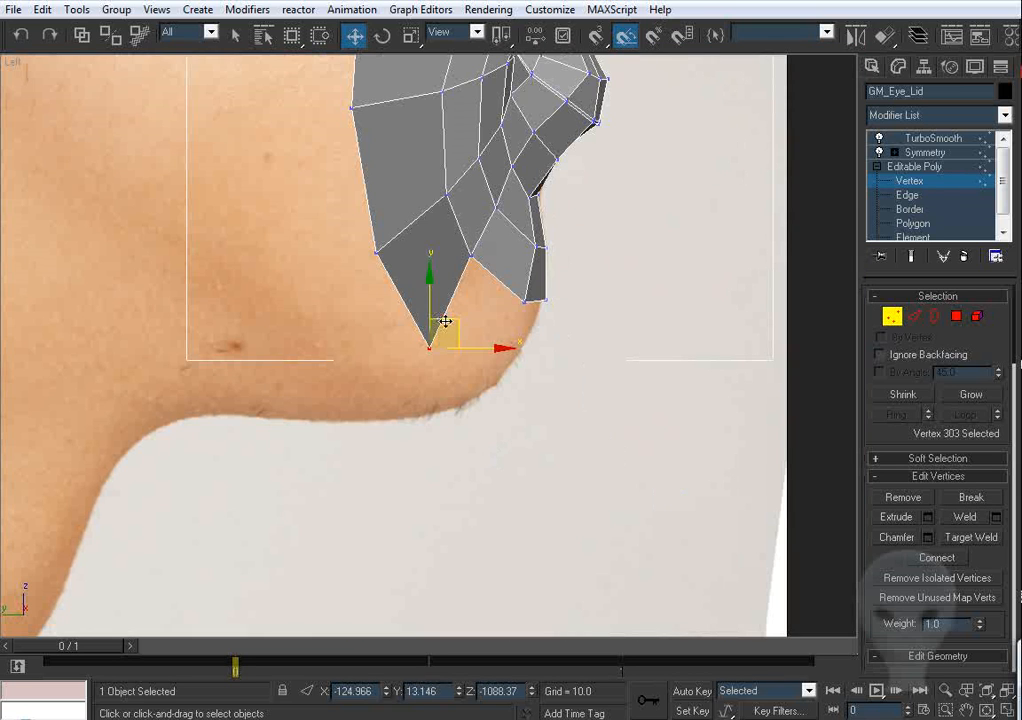
{"action": "left_click_drag", "start_coordinate": [455, 329], "coordinate": [474, 312]}
{"action": "key", "text": "f"}
{"action": "key", "text": "z"}
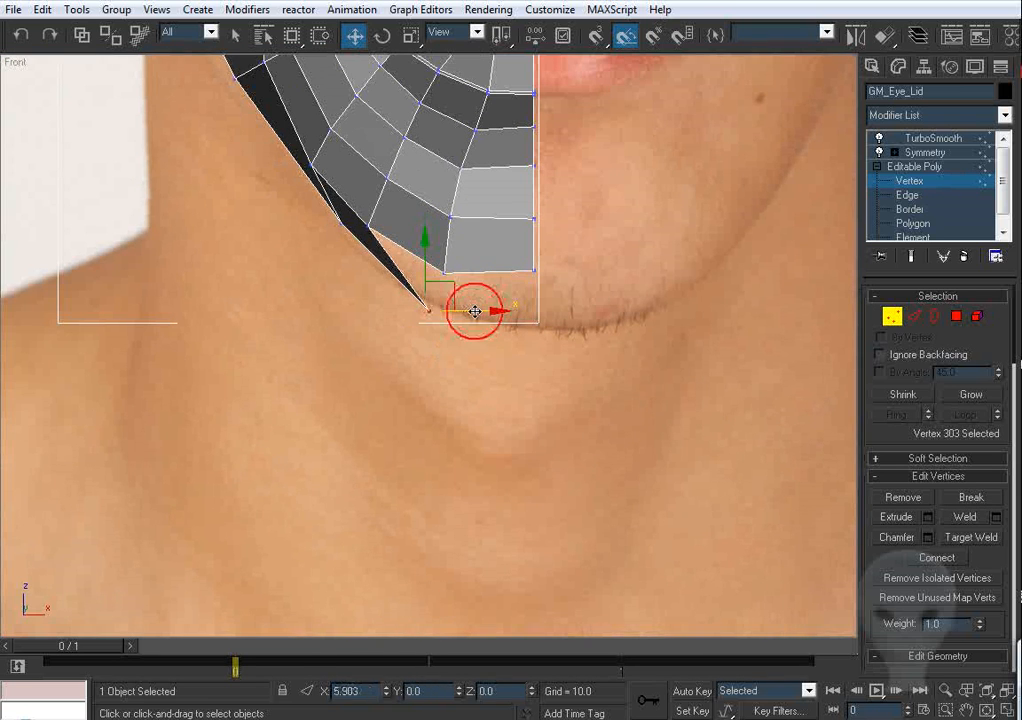
Step: Examine the new jaw polygons and their open edge in perspective
{"action": "left_click", "coordinate": [911, 322]}
{"action": "key", "text": "p"}
{"action": "middle_click_drag", "start_coordinate": [545, 267], "coordinate": [589, 264], "text": "alt"}
{"action": "middle_click_drag", "start_coordinate": [440, 272], "coordinate": [600, 240], "text": "alt"}
{"action": "left_click", "coordinate": [882, 318]}
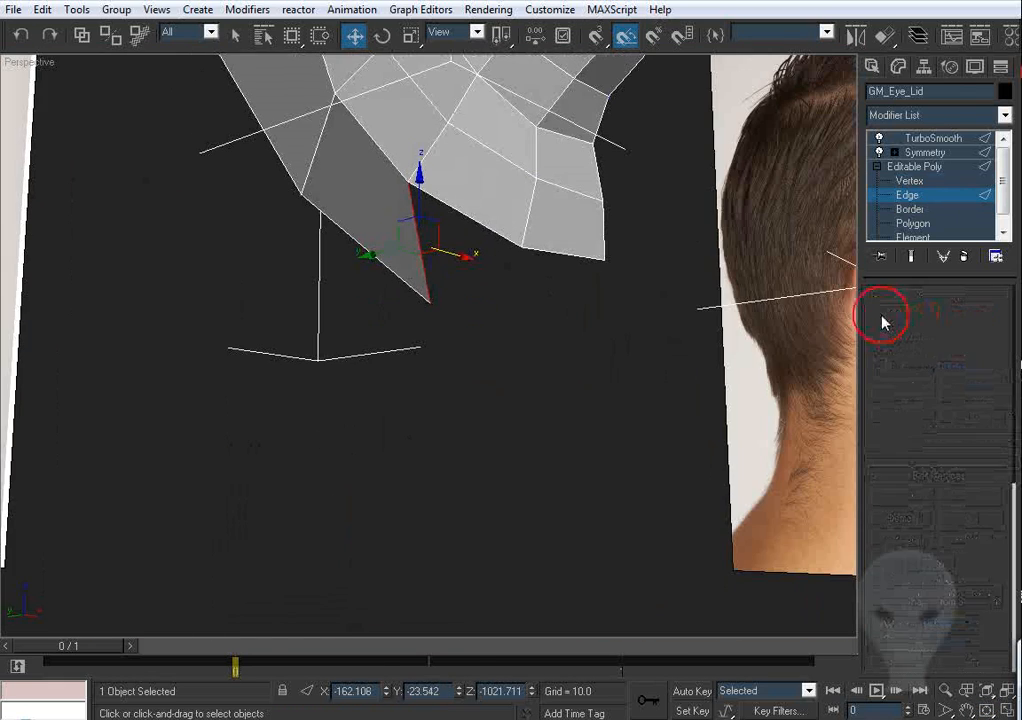
{"action": "middle_click_drag", "start_coordinate": [335, 135], "coordinate": [476, 294], "text": "alt"}
Step: Move the outer jaw vertex above the lowest corner up and outward in the front view, along the jaw contour
{"action": "key", "text": "f"}
{"action": "key", "text": "z"}
{"action": "middle_click_drag", "start_coordinate": [187, 139], "coordinate": [384, 266]}
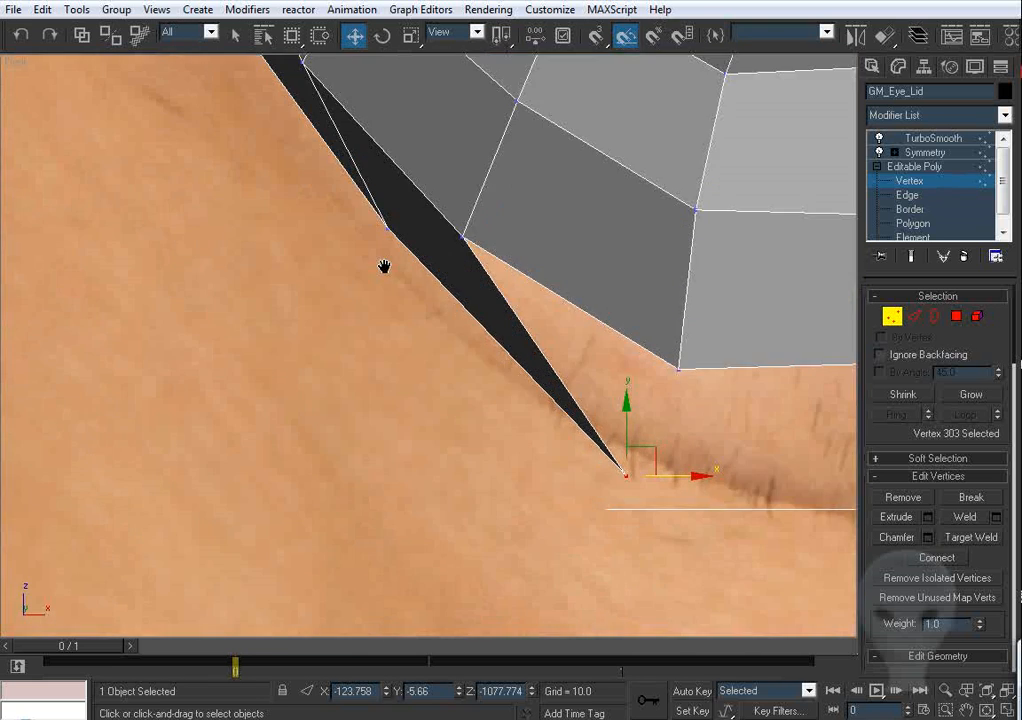
{"action": "scroll", "coordinate": [477, 351], "scroll_direction": "down", "scroll_amount": 4}
{"action": "left_click", "coordinate": [484, 316]}
{"action": "scroll", "coordinate": [516, 368], "scroll_direction": "up", "scroll_amount": 2}
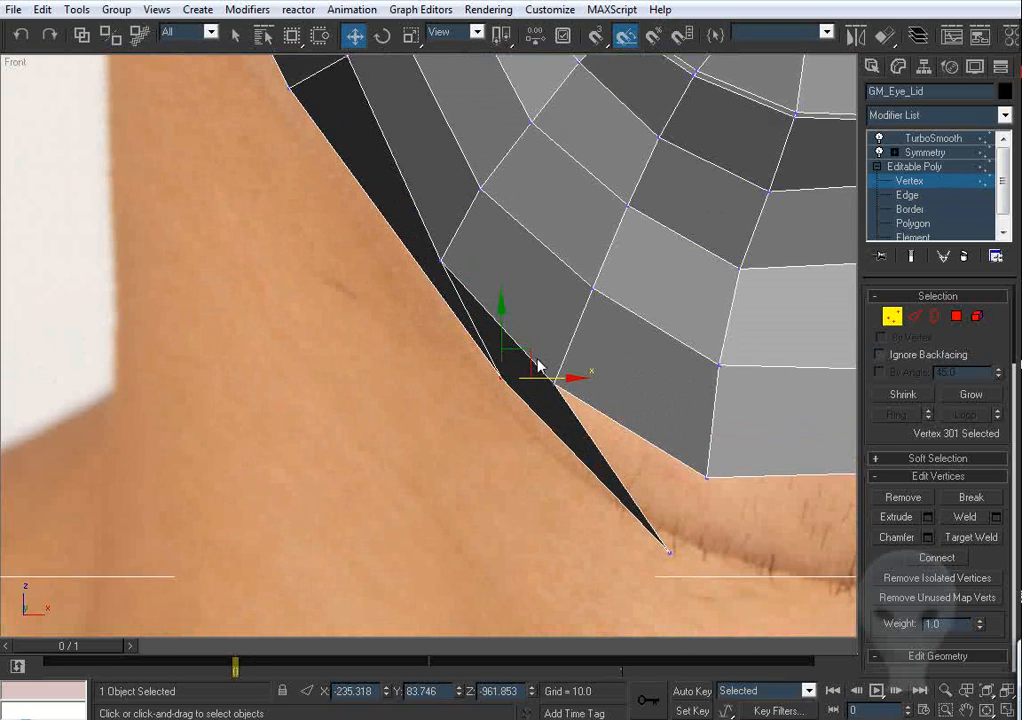
{"action": "left_click_drag", "start_coordinate": [481, 360], "coordinate": [435, 280]}
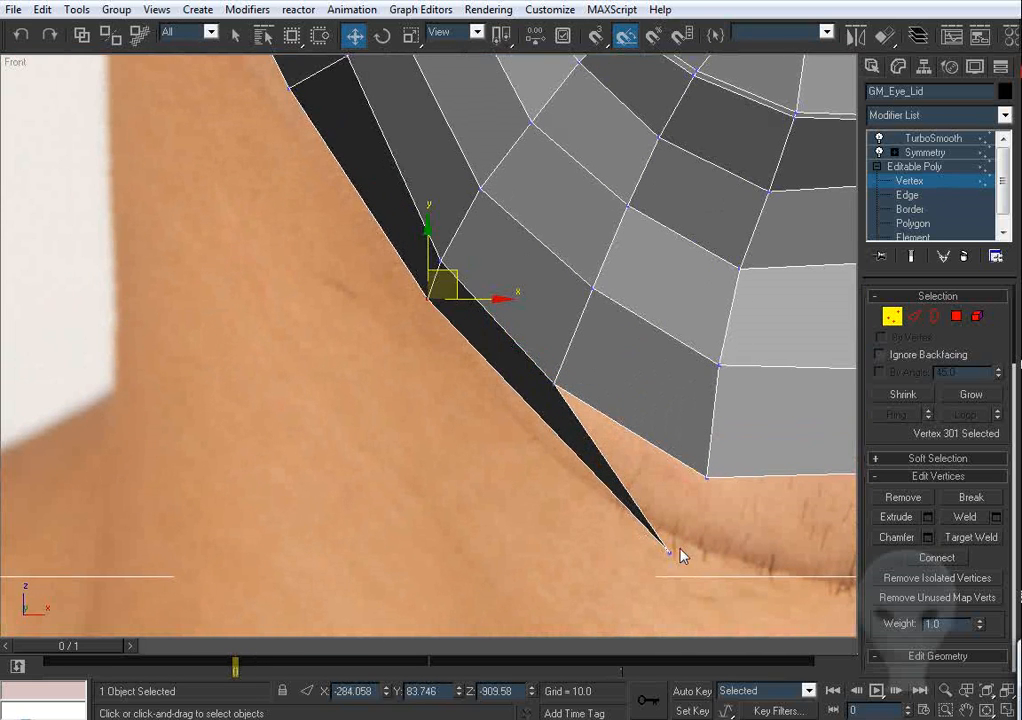
Step: Move the lowest free jaw corner up and outward in the front view, and nudge the outer vertex above it slightly outward
{"action": "left_click_drag", "start_coordinate": [671, 549], "coordinate": [554, 445]}
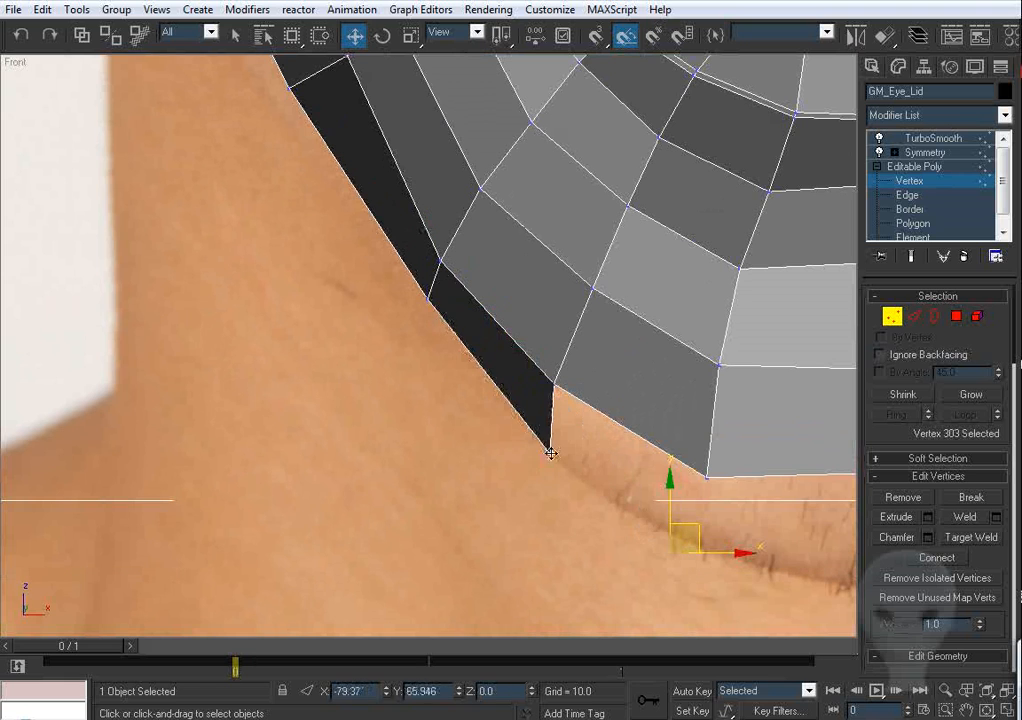
{"action": "left_click", "coordinate": [426, 300]}
{"action": "left_click_drag", "start_coordinate": [426, 300], "coordinate": [421, 304]}
{"action": "scroll", "coordinate": [421, 304], "scroll_direction": "down", "scroll_amount": 3}
{"action": "middle_click_drag", "start_coordinate": [421, 304], "coordinate": [366, 260]}
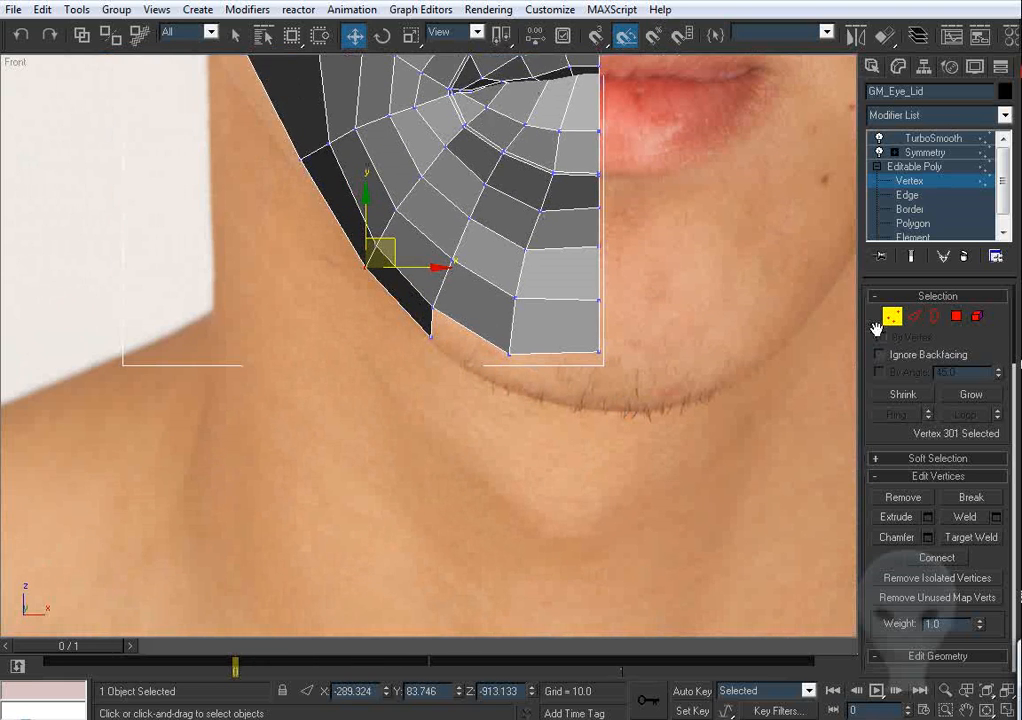
Step: Extrude the chin strip's two bottom edges straight down in the front view
{"action": "key", "text": "2"}
{"action": "left_click", "coordinate": [573, 349]}
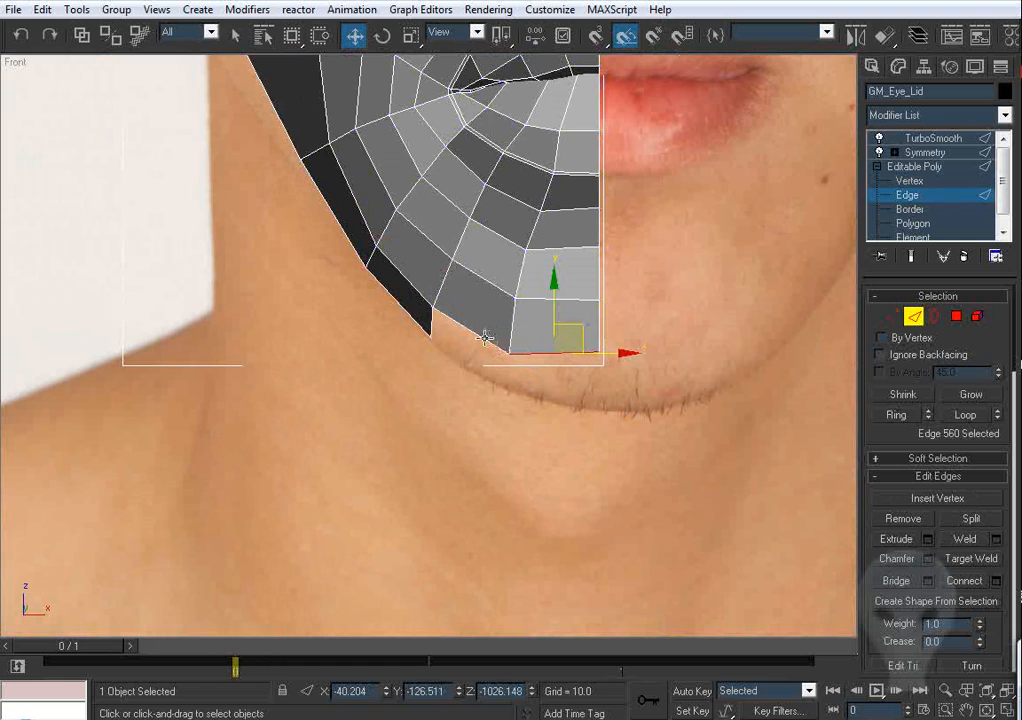
{"action": "left_click", "coordinate": [486, 340], "text": "ctrl"}
{"action": "mouse_move", "coordinate": [506, 331]}
{"action": "left_mouse_down", "text": "shift"}
{"action": "mouse_move", "coordinate": [506, 320]}
{"action": "mouse_move", "coordinate": [500, 348]}
{"action": "left_mouse_up", "text": "shift"}
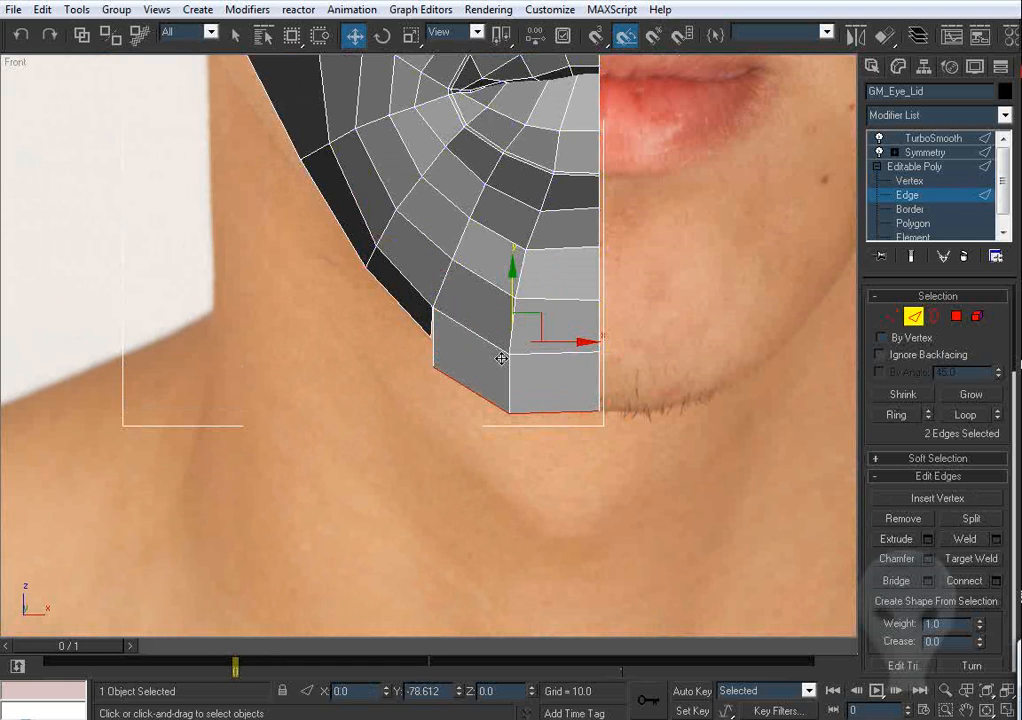
Step: Move the two extruded chin edges back in the side view to follow the chin profile
{"action": "key", "text": "l"}
{"action": "key", "text": "z"}
{"action": "middle_click_drag", "start_coordinate": [652, 461], "coordinate": [623, 413]}
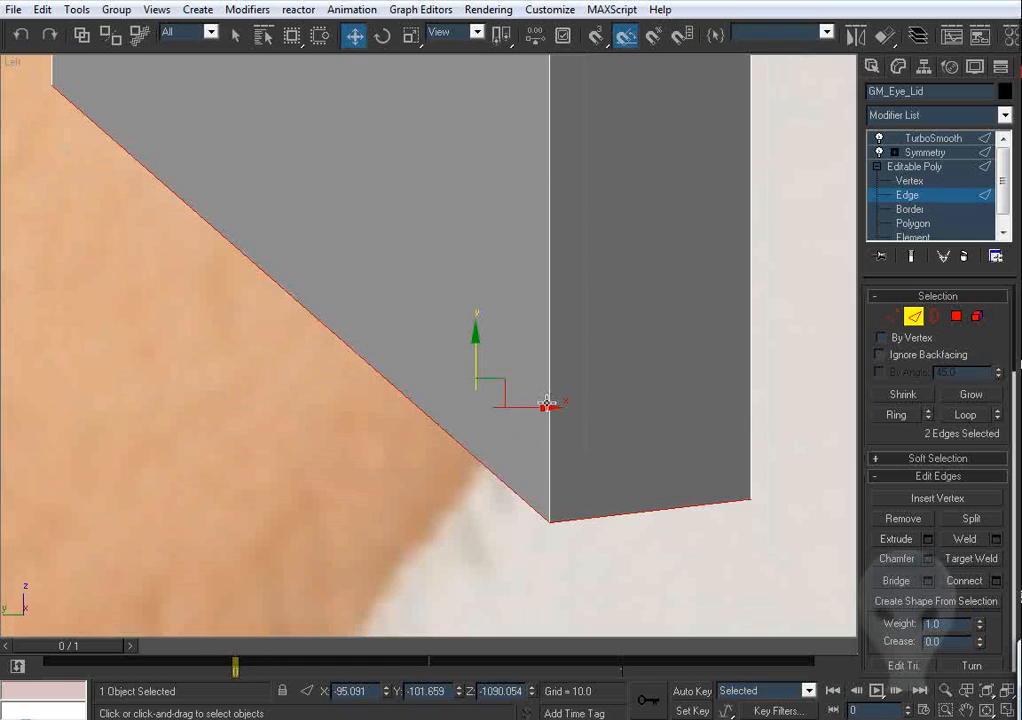
{"action": "left_click_drag", "start_coordinate": [549, 405], "coordinate": [463, 420]}
{"action": "right_click", "coordinate": [463, 420]}
{"action": "scroll", "coordinate": [536, 434], "scroll_direction": "down", "scroll_amount": 3}
{"action": "left_click_drag", "start_coordinate": [517, 326], "coordinate": [463, 321]}
{"action": "right_click", "coordinate": [463, 321]}
{"action": "left_click_drag", "start_coordinate": [489, 444], "coordinate": [396, 404]}
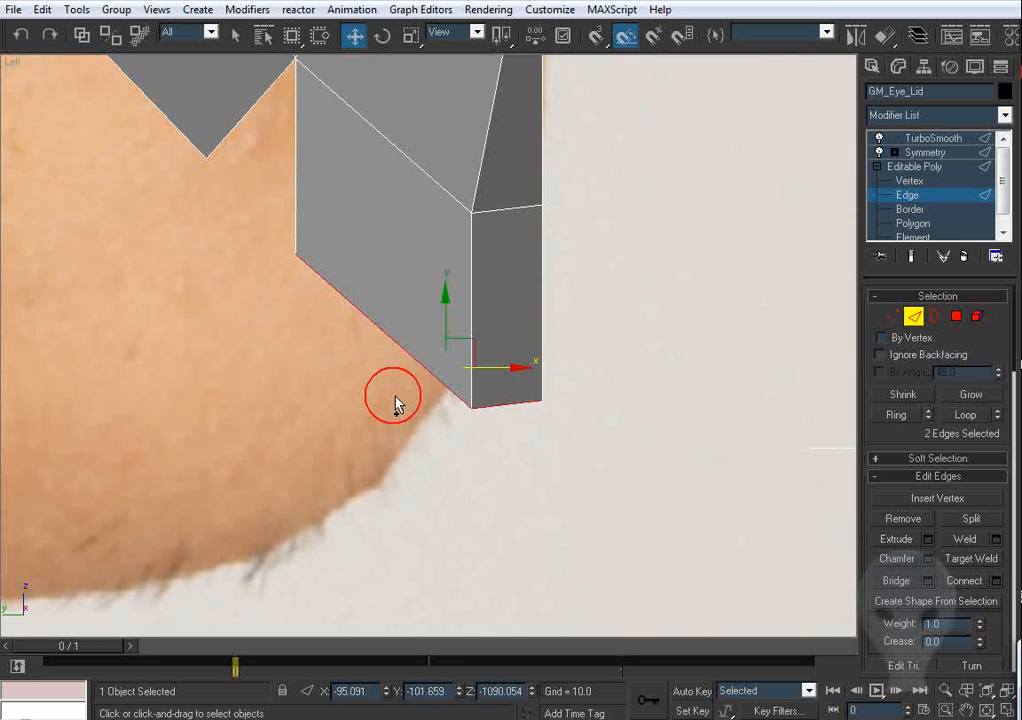
{"action": "left_click_drag", "start_coordinate": [520, 388], "coordinate": [415, 383]}
Step: Collapse the neighbouring free corners of the jaw and chin polygons into a single vertex
{"action": "left_click", "coordinate": [892, 316]}
{"action": "scroll", "coordinate": [497, 349], "scroll_direction": "up", "scroll_amount": 5}
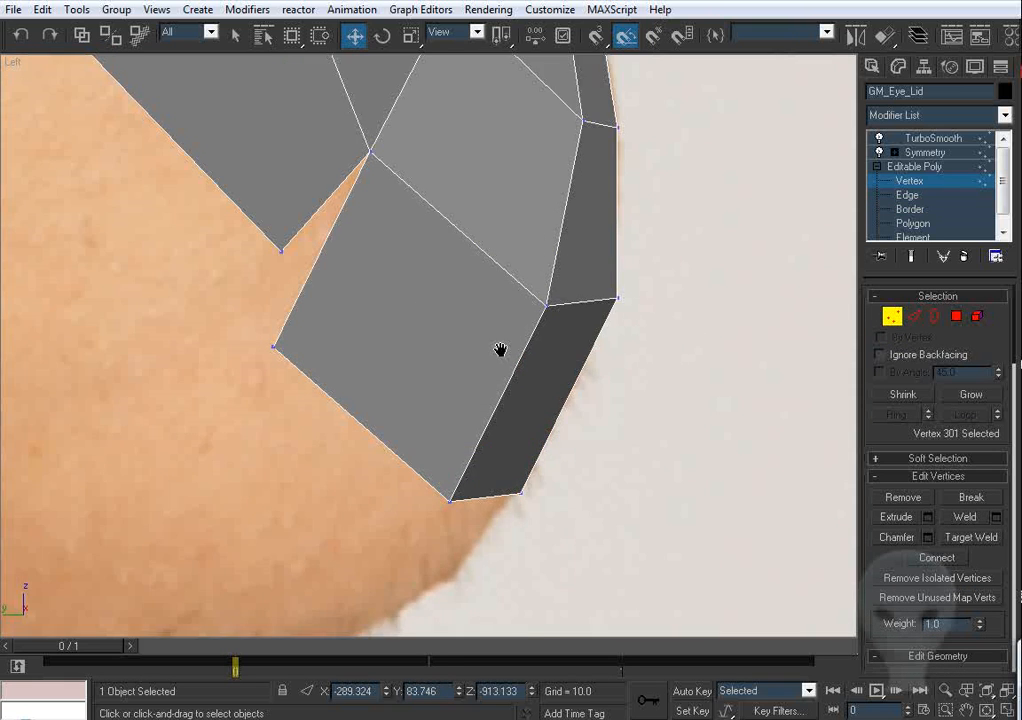
{"action": "left_click_drag", "start_coordinate": [157, 427], "coordinate": [157, 425]}
{"action": "scroll", "coordinate": [504, 343], "scroll_direction": "down", "scroll_amount": 5}
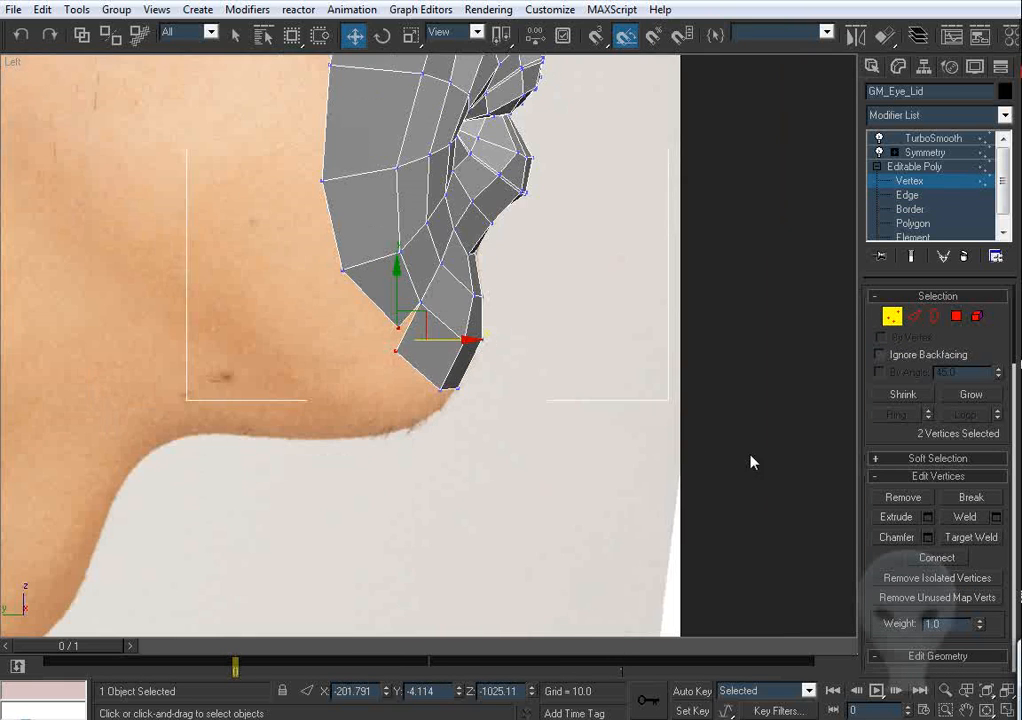
{"action": "scroll", "coordinate": [428, 388], "scroll_direction": "up", "scroll_amount": 3}
{"action": "key", "text": "ctrl+alt+c"}
{"action": "middle_click_drag", "start_coordinate": [443, 335], "coordinate": [417, 273]}
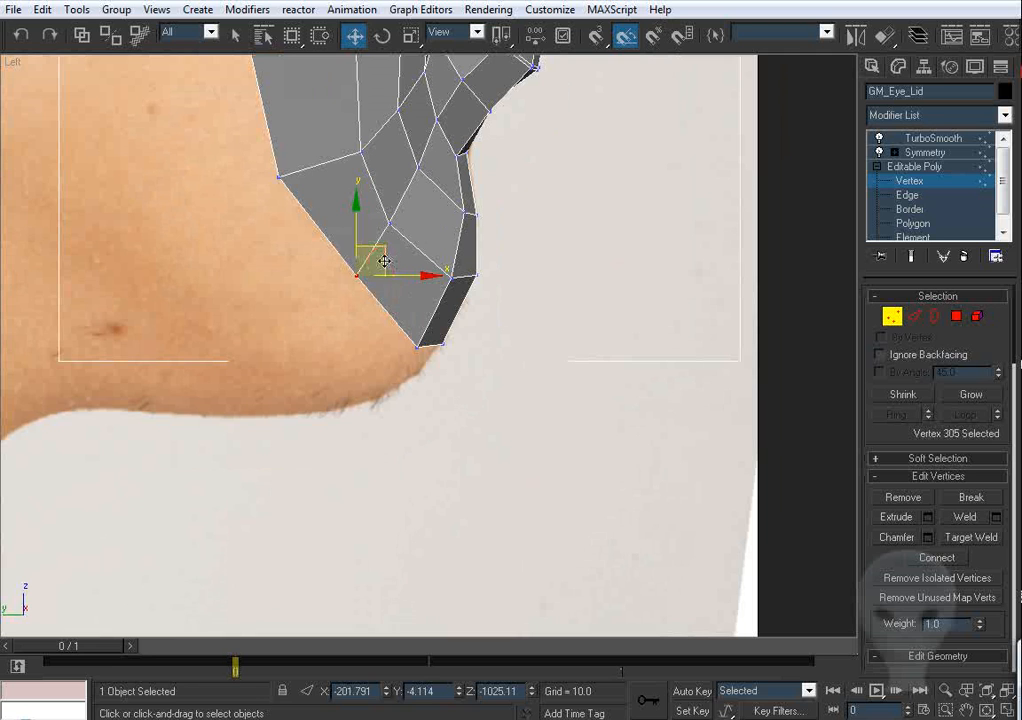
Step: Move the merged jaw vertex slightly down and back in the side view
{"action": "left_click_drag", "start_coordinate": [384, 261], "coordinate": [368, 272]}
{"action": "scroll", "coordinate": [408, 277], "scroll_direction": "down", "scroll_amount": 2}
{"action": "mouse_move", "coordinate": [435, 300]}
{"action": "middle_mouse_down"}
{"action": "mouse_move", "coordinate": [438, 316]}
{"action": "mouse_move", "coordinate": [448, 304]}
{"action": "middle_mouse_up"}
{"action": "scroll", "coordinate": [436, 330], "scroll_direction": "up", "scroll_amount": 2}
Step: Compare the chin with the front photo in see-through display at frame 1, with the smoothed, mirrored end result shown
{"action": "key", "text": "f"}
{"action": "key", "text": "z"}
{"action": "middle_click_drag", "start_coordinate": [602, 424], "coordinate": [595, 395]}
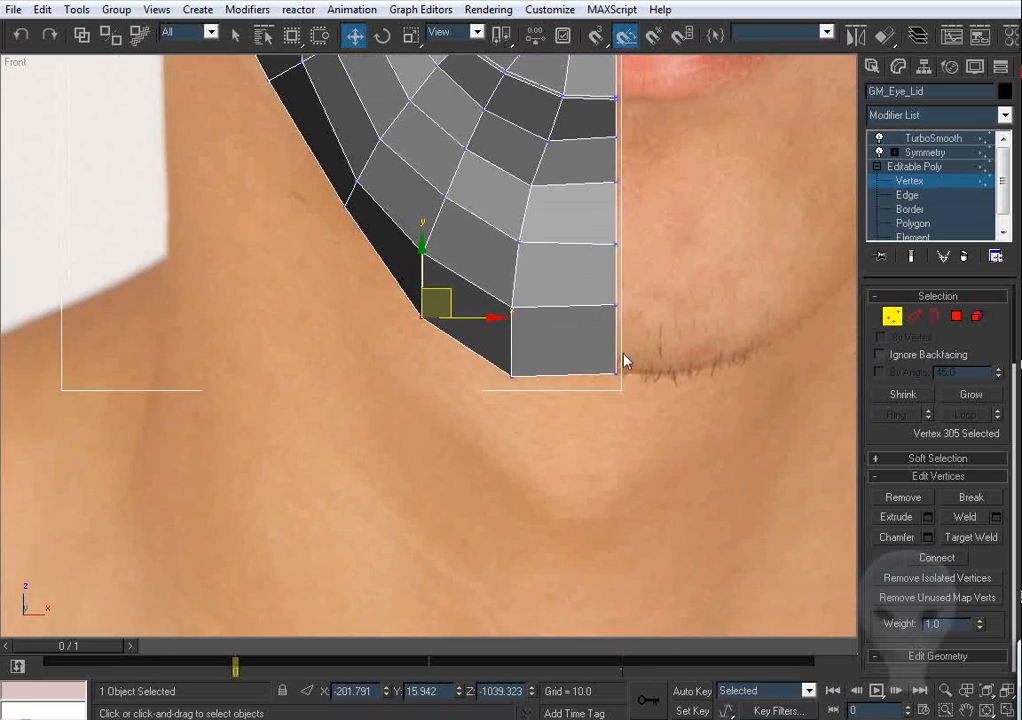
{"action": "middle_click_drag", "start_coordinate": [624, 354], "coordinate": [612, 385]}
{"action": "key", "text": "period"}
{"action": "middle_click_drag", "start_coordinate": [543, 314], "coordinate": [553, 336]}
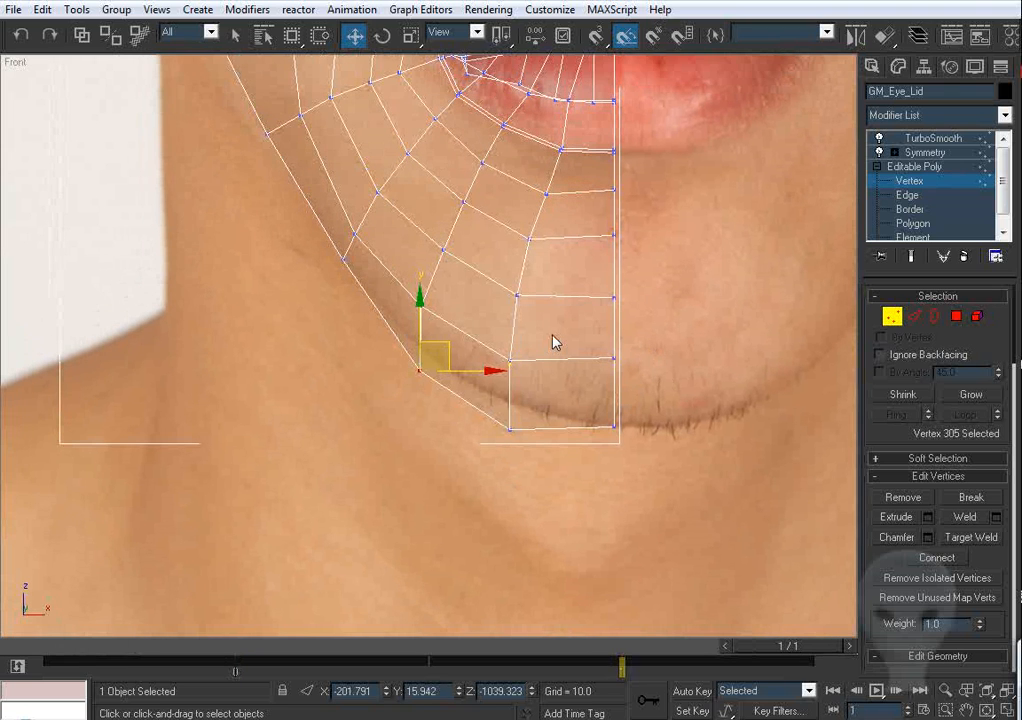
{"action": "left_click", "coordinate": [911, 257]}
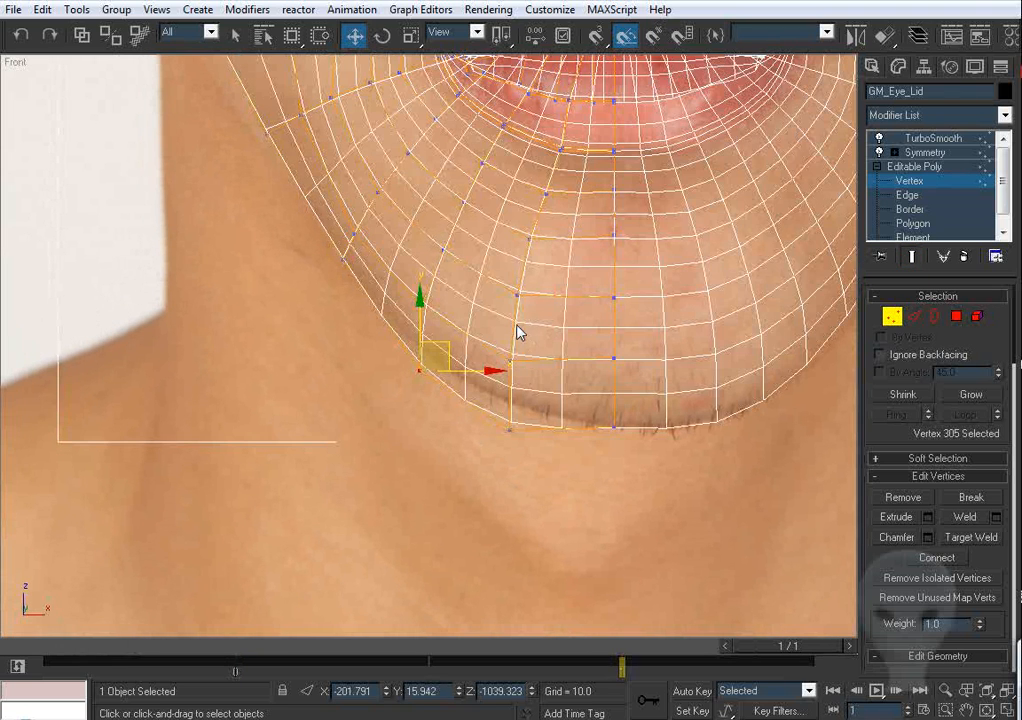
Step: Adjust the outline vertices along the chin and lower jaw to follow the chin in the front reference photo
{"action": "scroll", "coordinate": [664, 413], "scroll_direction": "up", "scroll_amount": 3}
{"action": "left_click", "coordinate": [515, 350]}
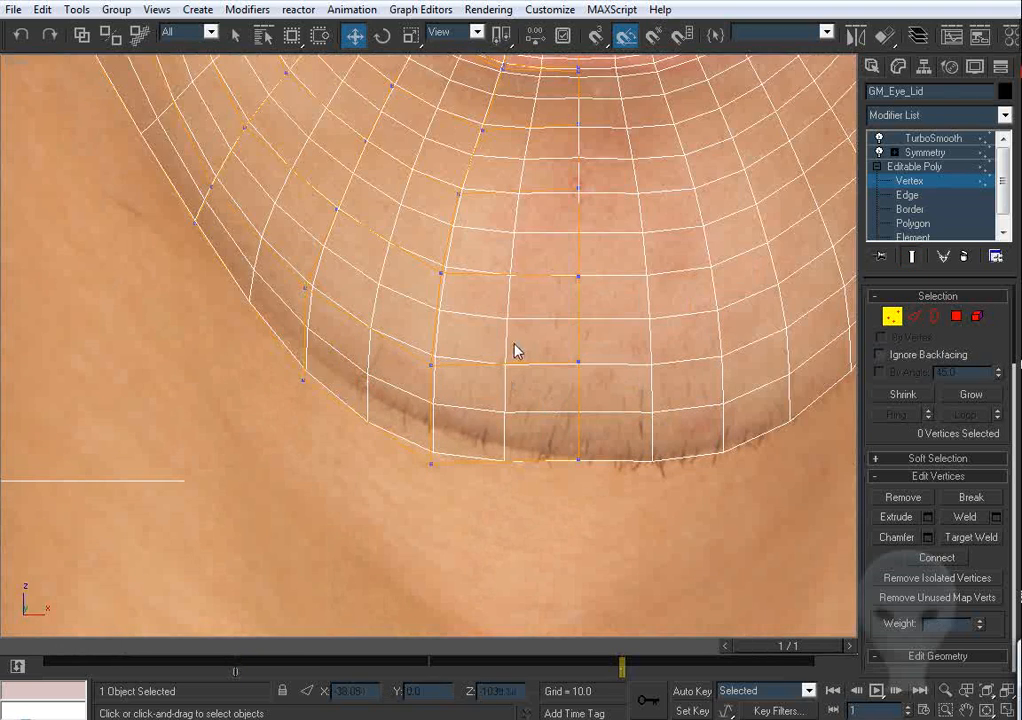
{"action": "left_click_drag", "start_coordinate": [392, 487], "coordinate": [394, 484]}
{"action": "left_click_drag", "start_coordinate": [470, 418], "coordinate": [477, 391]}
{"action": "middle_click_drag", "start_coordinate": [341, 389], "coordinate": [384, 410]}
{"action": "left_click_drag", "start_coordinate": [342, 411], "coordinate": [387, 387]}
{"action": "left_click", "coordinate": [377, 379]}
{"action": "key", "text": "ctrl+z"}
{"action": "scroll", "coordinate": [404, 404], "scroll_direction": "up", "scroll_amount": 3}
{"action": "left_click", "coordinate": [391, 379]}
Step: Move the jaw outline vertex beside the mouth corner onto the photo's jawline, and leave vertex editing
{"action": "middle_click_drag", "start_coordinate": [293, 246], "coordinate": [438, 444]}
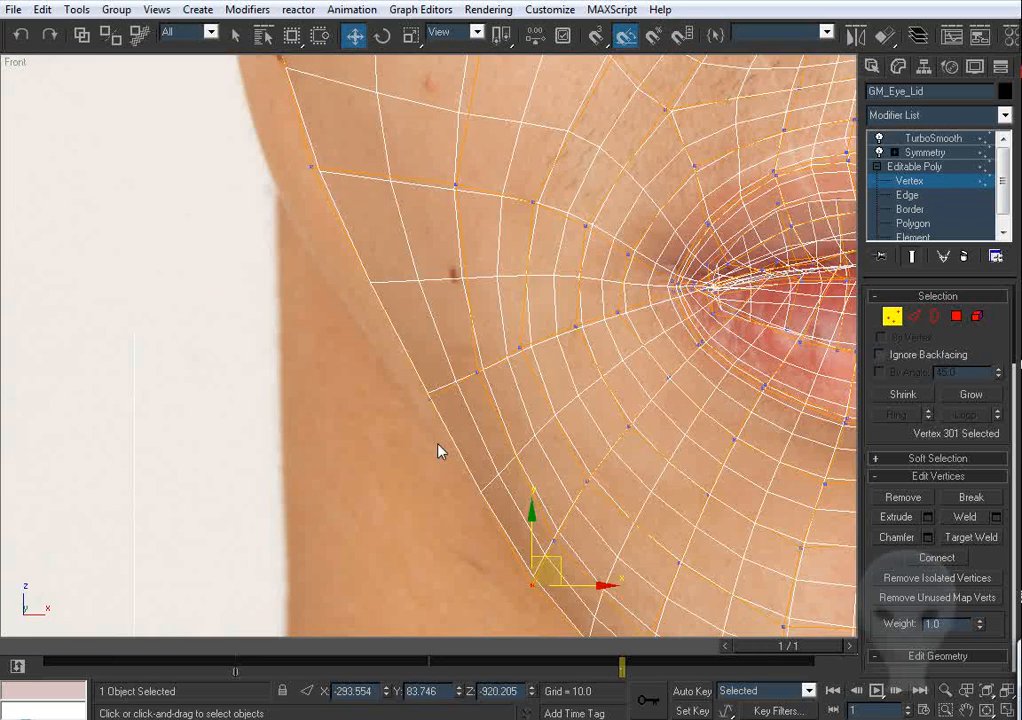
{"action": "left_click_drag", "start_coordinate": [430, 396], "coordinate": [420, 410]}
{"action": "scroll", "coordinate": [426, 403], "scroll_direction": "down", "scroll_amount": 7}
{"action": "middle_click_drag", "start_coordinate": [547, 513], "coordinate": [519, 424]}
{"action": "left_click", "coordinate": [893, 317]}
Step: Inspect the smoothed face in perspective from several angles, with and without its wireframe
{"action": "middle_click_drag", "start_coordinate": [675, 394], "coordinate": [661, 390]}
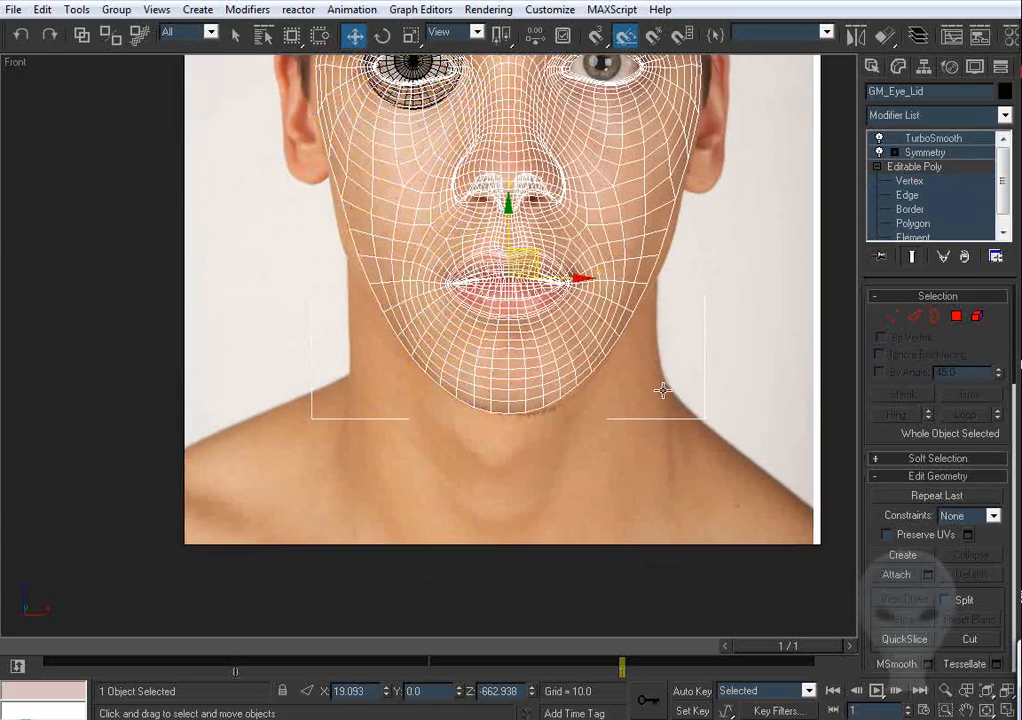
{"action": "key", "text": "p"}
{"action": "key", "text": "ctrl+r"}
{"action": "left_click_drag", "start_coordinate": [492, 323], "coordinate": [542, 324]}
{"action": "key", "text": "comma"}
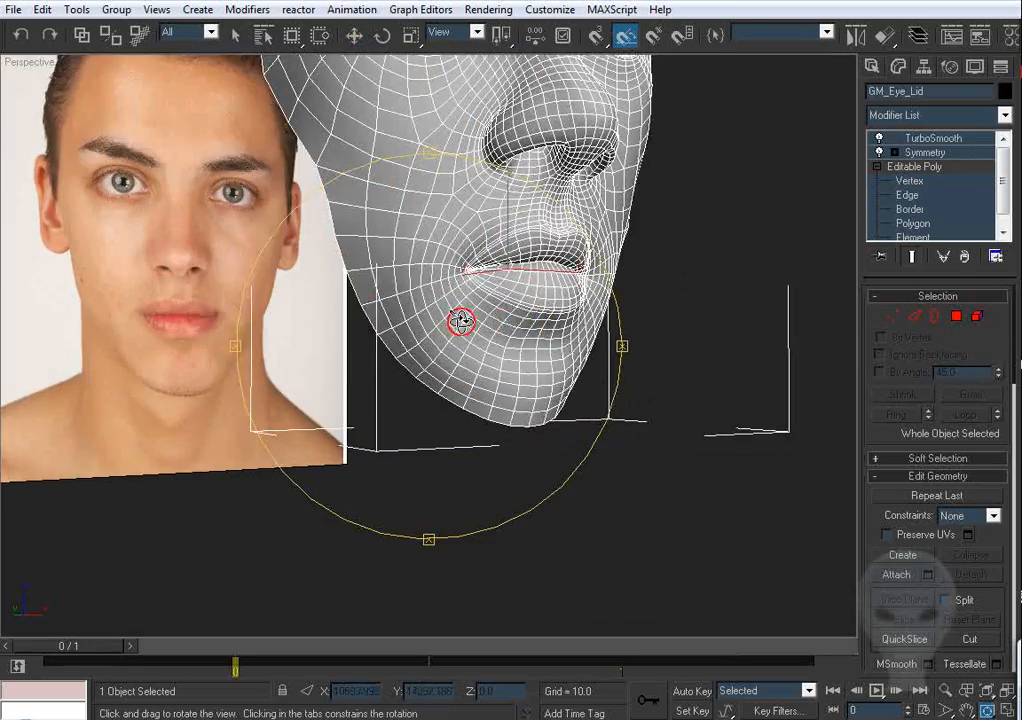
{"action": "left_click_drag", "start_coordinate": [461, 322], "coordinate": [566, 328]}
{"action": "key", "text": "F4"}
{"action": "key", "text": "F4"}
{"action": "key", "text": "F4"}
{"action": "left_click_drag", "start_coordinate": [488, 314], "coordinate": [480, 385]}
Step: Switch to edge editing, turn off the TurboSmooth and Symmetry display, and show edged faces on the half mesh
{"action": "left_click", "coordinate": [915, 296]}
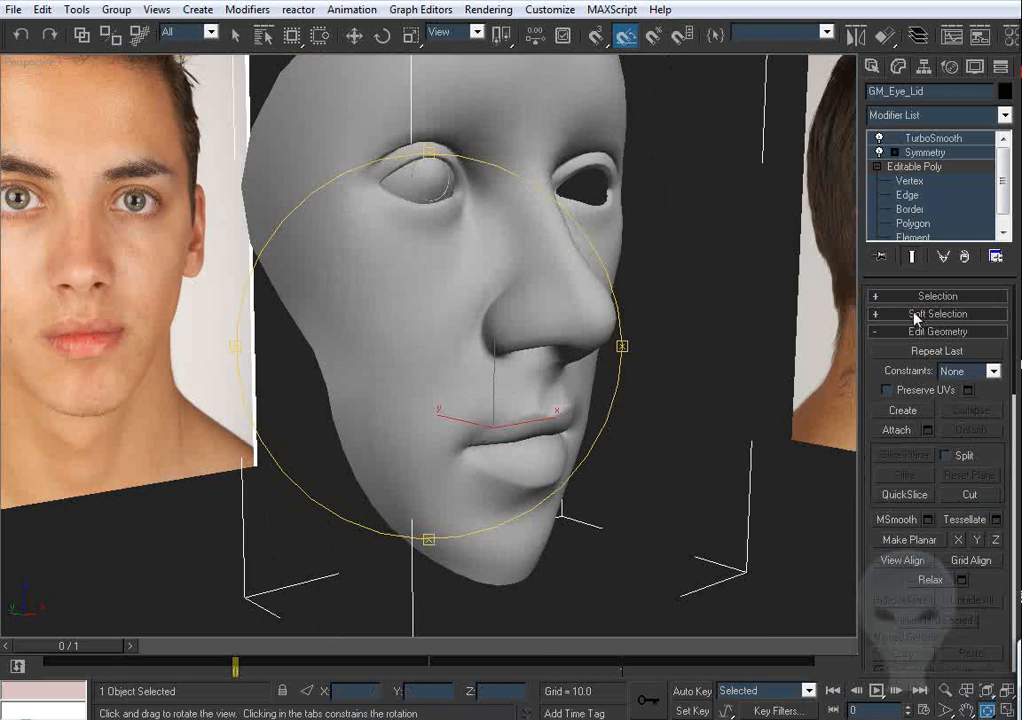
{"action": "left_click", "coordinate": [906, 297]}
{"action": "left_click", "coordinate": [913, 316]}
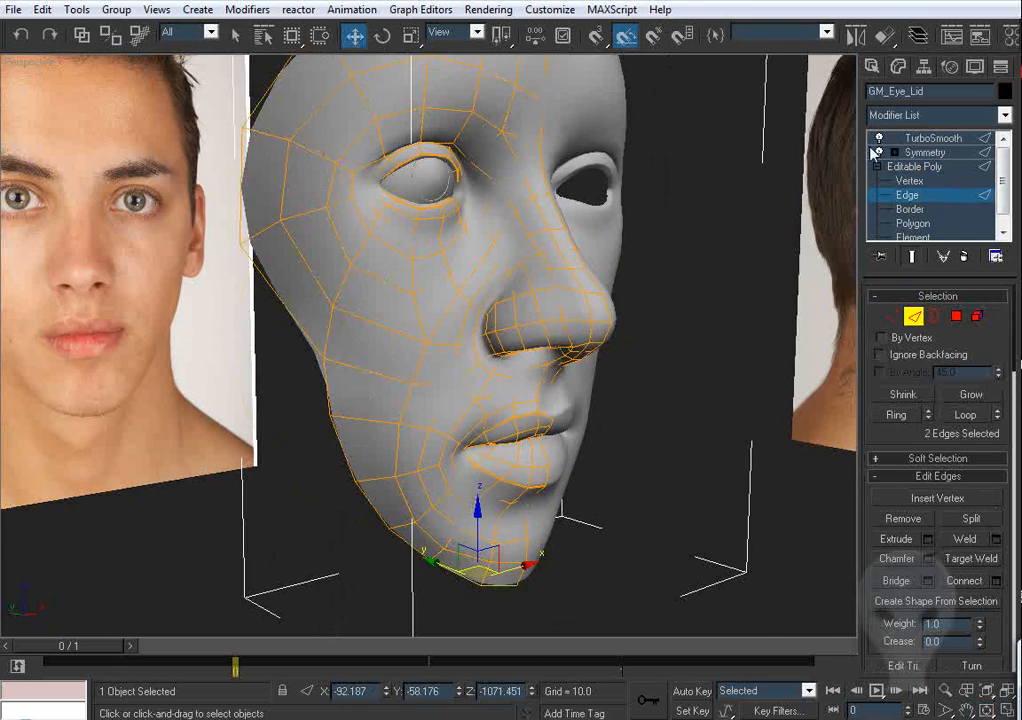
{"action": "left_click", "coordinate": [878, 138]}
{"action": "left_click", "coordinate": [878, 152]}
{"action": "left_click", "coordinate": [687, 433]}
{"action": "key", "text": "F4"}
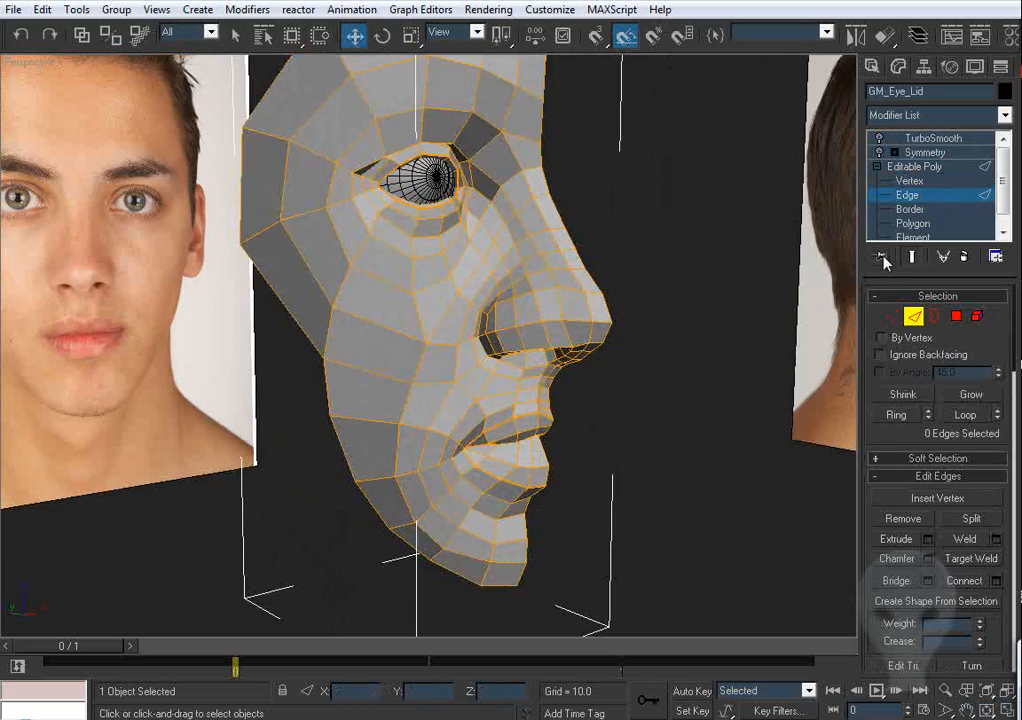
{"action": "left_click", "coordinate": [909, 257]}
Step: In the left view, extrude the cheek's open border edge back toward the ear as a new polygon
{"action": "key", "text": "ctrl+r"}
{"action": "left_click_drag", "start_coordinate": [500, 365], "coordinate": [517, 350]}
{"action": "middle_click_drag", "start_coordinate": [517, 349], "coordinate": [482, 370], "text": "alt"}
{"action": "scroll", "coordinate": [478, 377], "scroll_direction": "down", "scroll_amount": 4}
{"action": "key", "text": "l"}
{"action": "scroll", "coordinate": [490, 394], "scroll_direction": "down", "scroll_amount": 3}
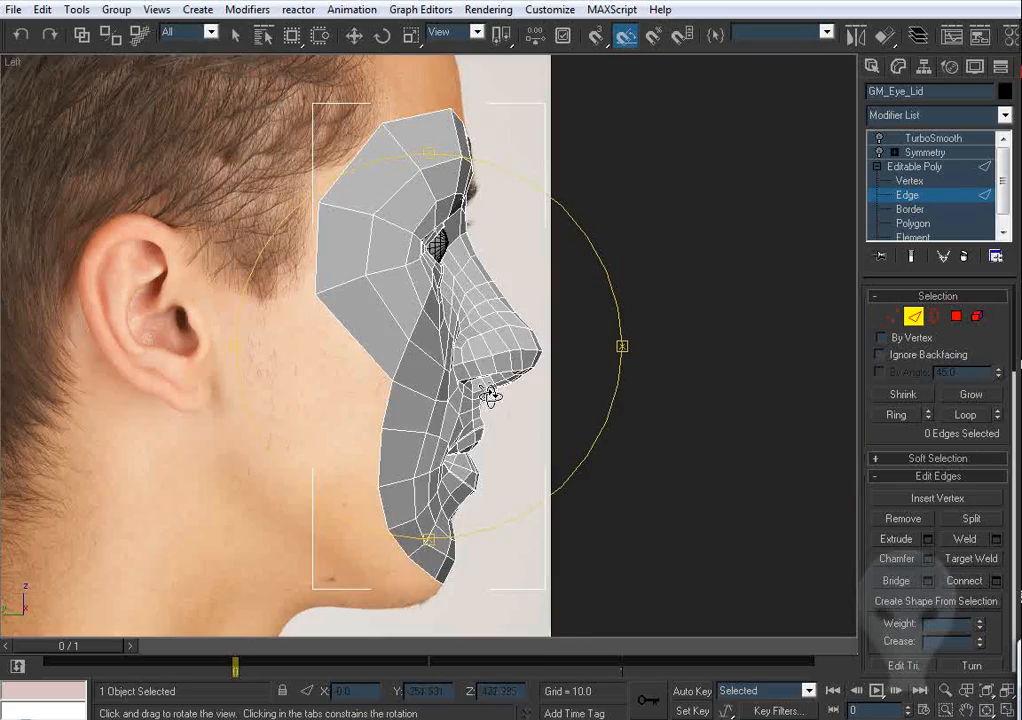
{"action": "mouse_move", "coordinate": [444, 290]}
{"action": "middle_mouse_down"}
{"action": "mouse_move", "coordinate": [424, 424]}
{"action": "mouse_move", "coordinate": [426, 282]}
{"action": "middle_mouse_up"}
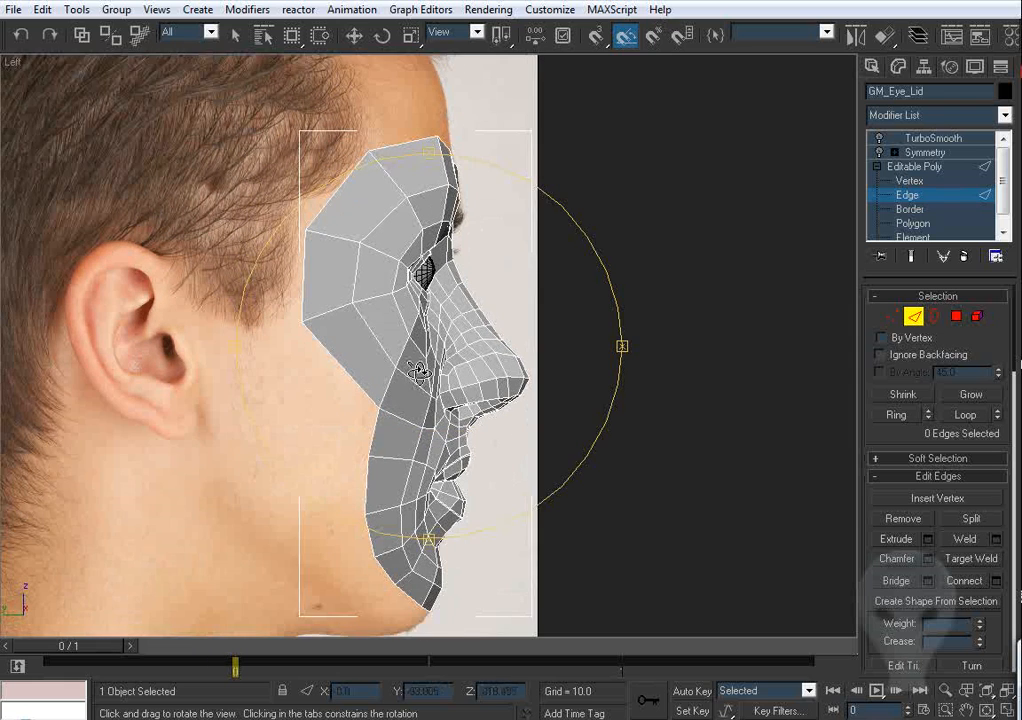
{"action": "middle_click_drag", "start_coordinate": [426, 421], "coordinate": [436, 360]}
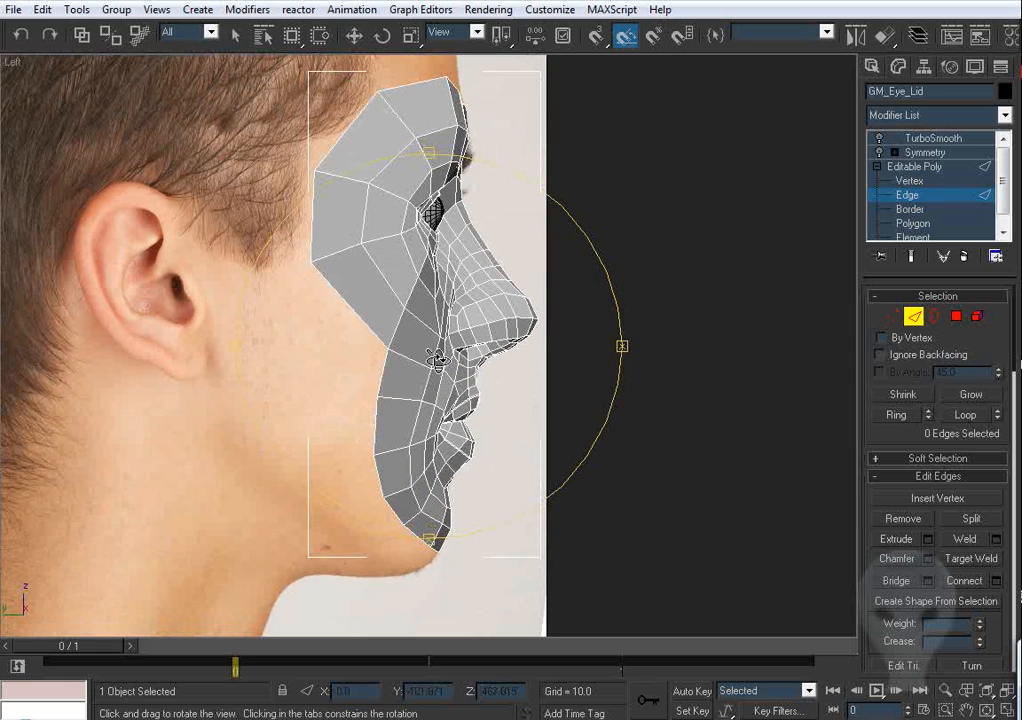
{"action": "key", "text": "w"}
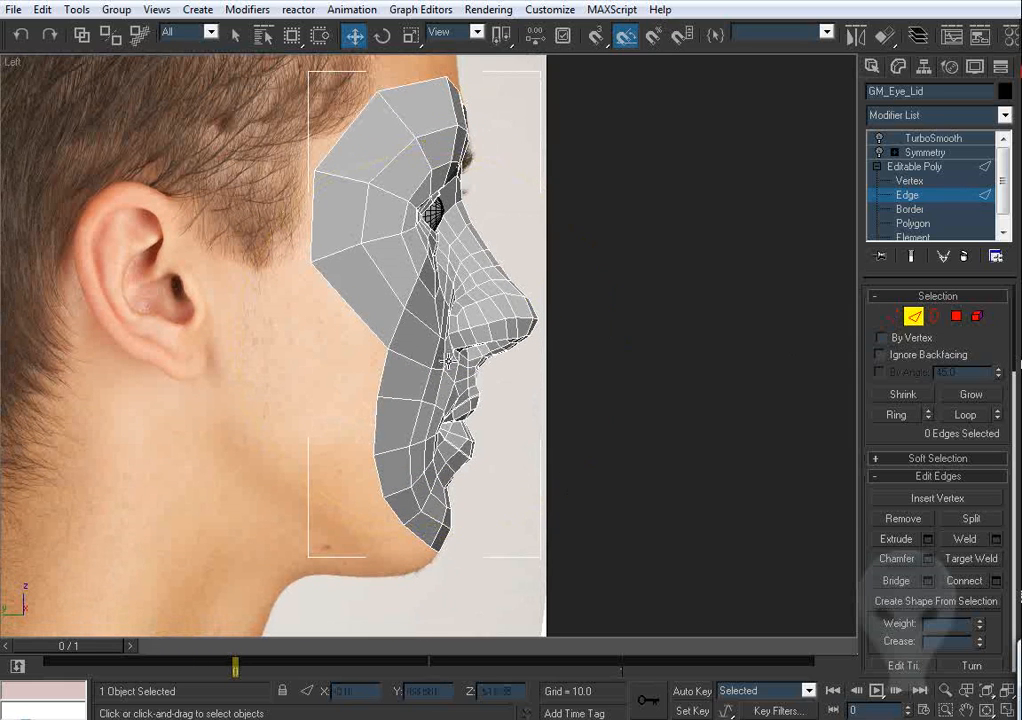
{"action": "left_click", "coordinate": [382, 370]}
{"action": "middle_click_drag", "start_coordinate": [395, 362], "coordinate": [410, 395]}
{"action": "left_click_drag", "start_coordinate": [422, 388], "coordinate": [341, 318], "text": "shift"}
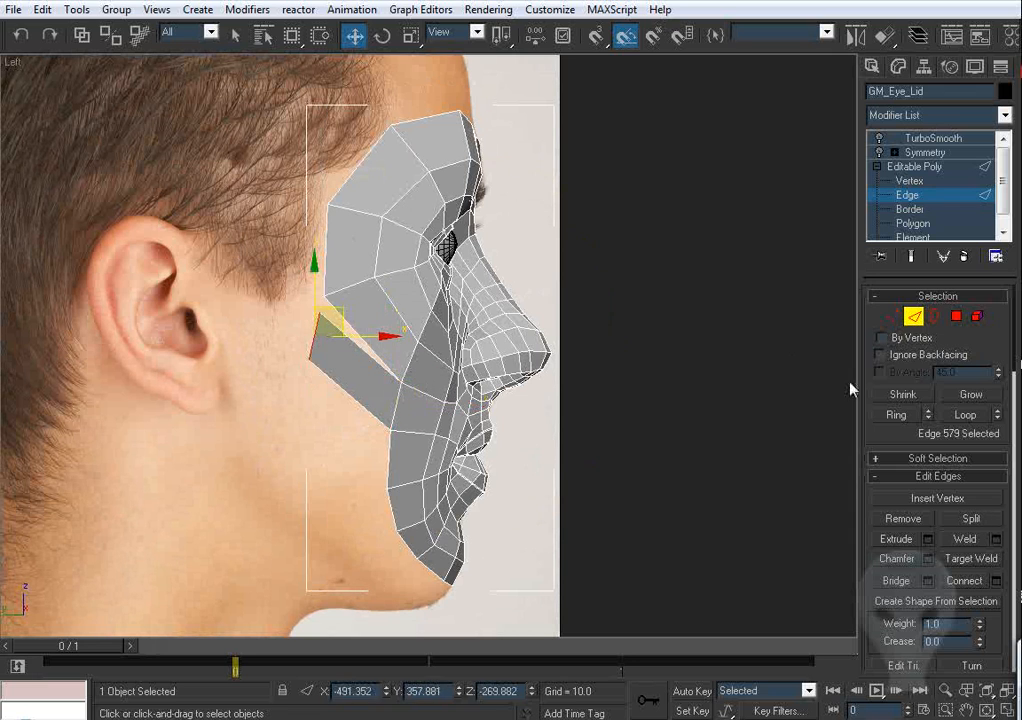
Step: Target-weld the new cheek polygon's upper corner to the adjacent cheekbone border vertex
{"action": "left_click", "coordinate": [892, 317]}
{"action": "left_click", "coordinate": [958, 538]}
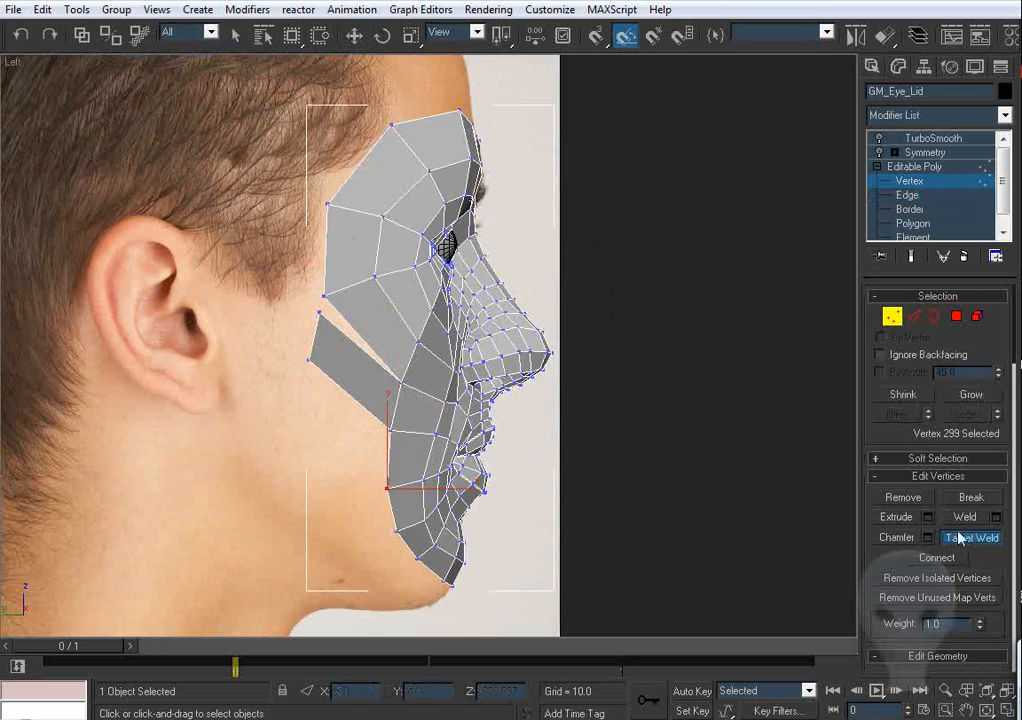
{"action": "left_click", "coordinate": [323, 300]}
{"action": "right_click", "coordinate": [324, 306]}
{"action": "left_click", "coordinate": [331, 360]}
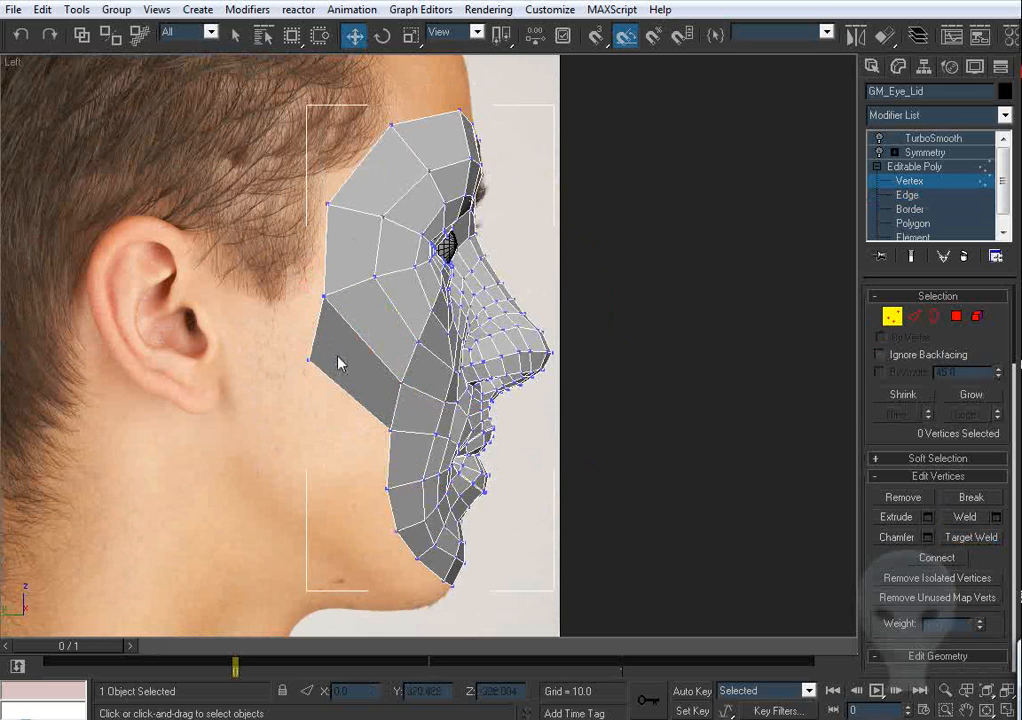
Step: Move the new cheek polygon's free corner vertex back toward the ear in the left view
{"action": "left_click_drag", "start_coordinate": [303, 368], "coordinate": [317, 355]}
{"action": "middle_click_drag", "start_coordinate": [322, 341], "coordinate": [331, 354]}
{"action": "left_click_drag", "start_coordinate": [346, 357], "coordinate": [314, 335]}
{"action": "middle_click_drag", "start_coordinate": [317, 137], "coordinate": [338, 191]}
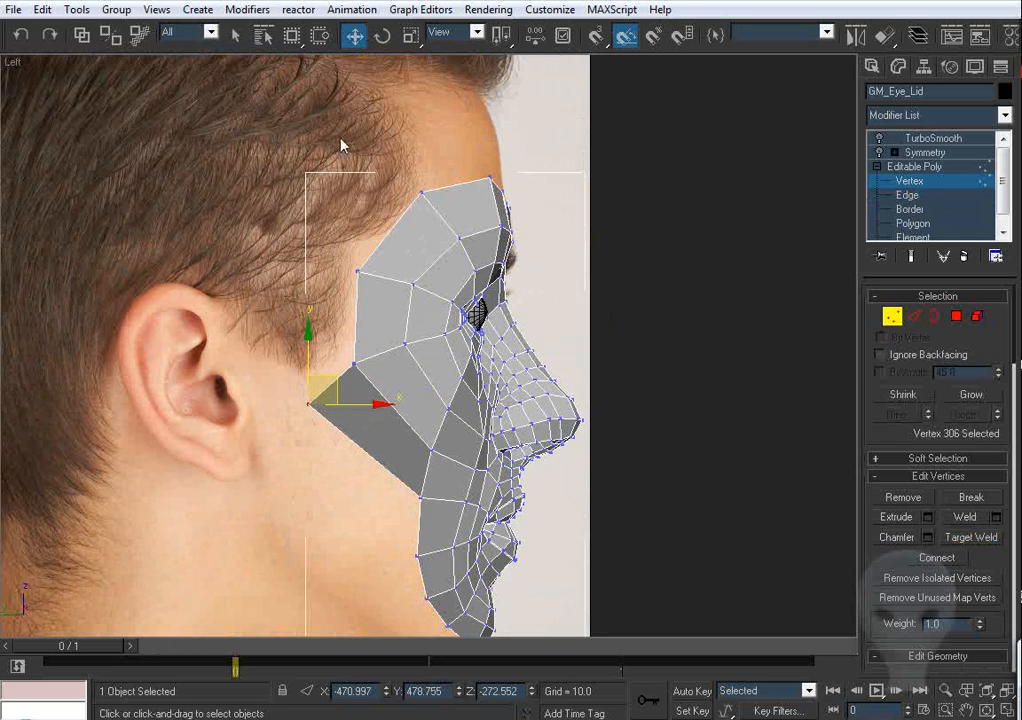
{"action": "scroll", "coordinate": [332, 322], "scroll_direction": "down", "scroll_amount": 5}
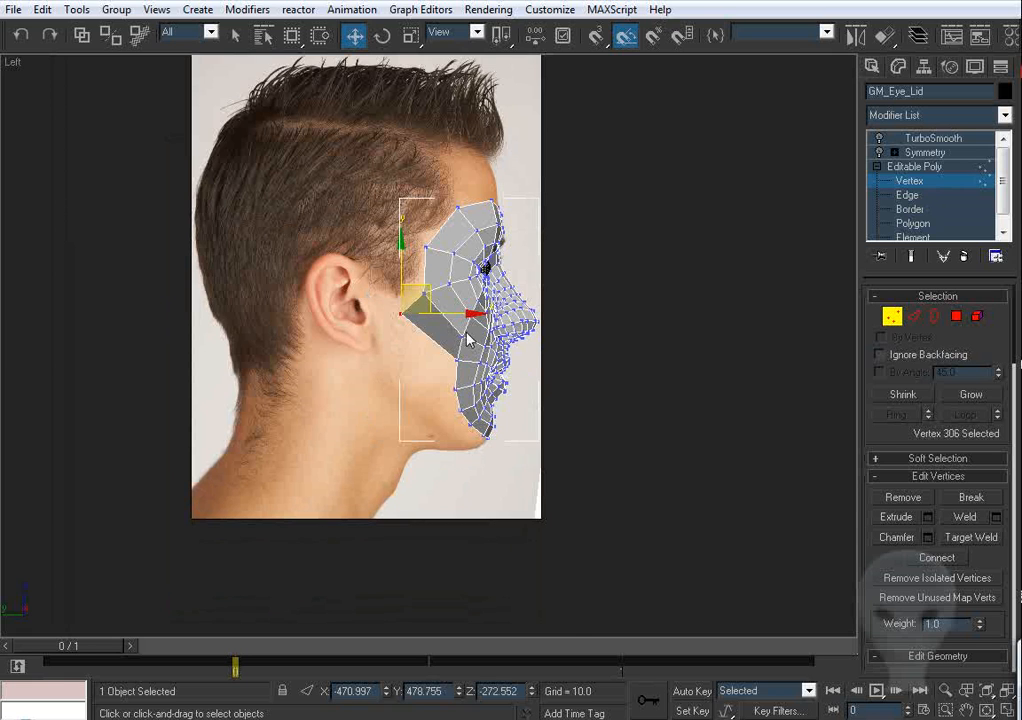
{"action": "scroll", "coordinate": [468, 340], "scroll_direction": "up", "scroll_amount": 4}
Step: Move the same cheek corner vertex outward toward the side of the face in the front view
{"action": "key", "text": "f"}
{"action": "scroll", "coordinate": [366, 357], "scroll_direction": "up", "scroll_amount": 1}
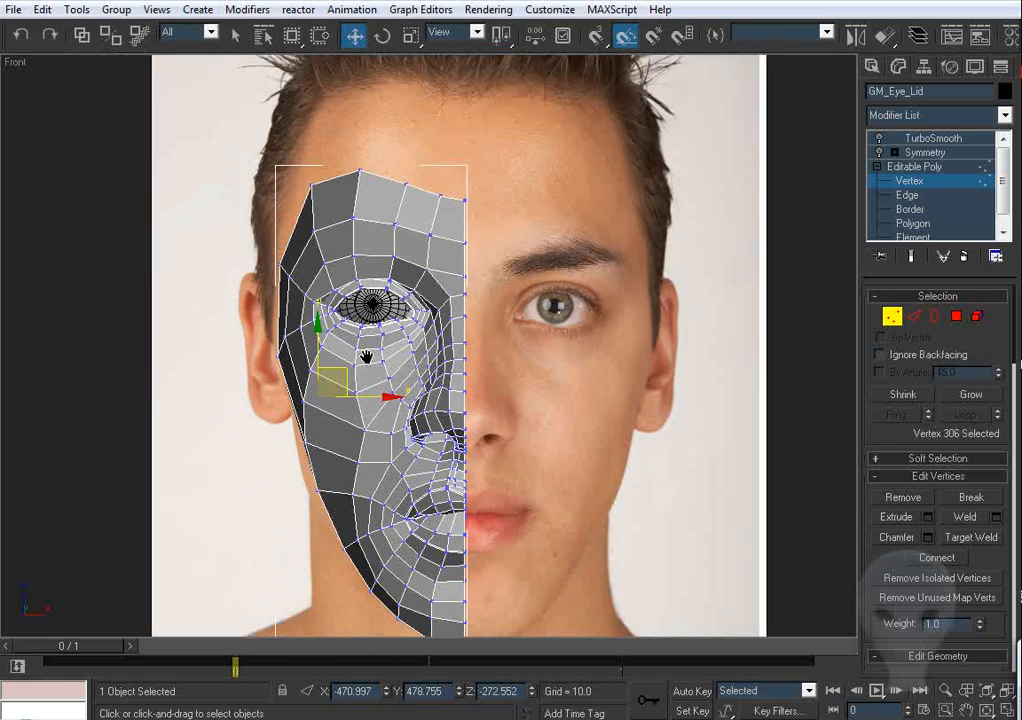
{"action": "middle_click_drag", "start_coordinate": [366, 357], "coordinate": [458, 275]}
{"action": "scroll", "coordinate": [464, 305], "scroll_direction": "up", "scroll_amount": 3}
{"action": "left_click_drag", "start_coordinate": [401, 303], "coordinate": [376, 307]}
Step: Reposition the cheekbone vertices above the new cheek polygon in the left view
{"action": "key", "text": "l"}
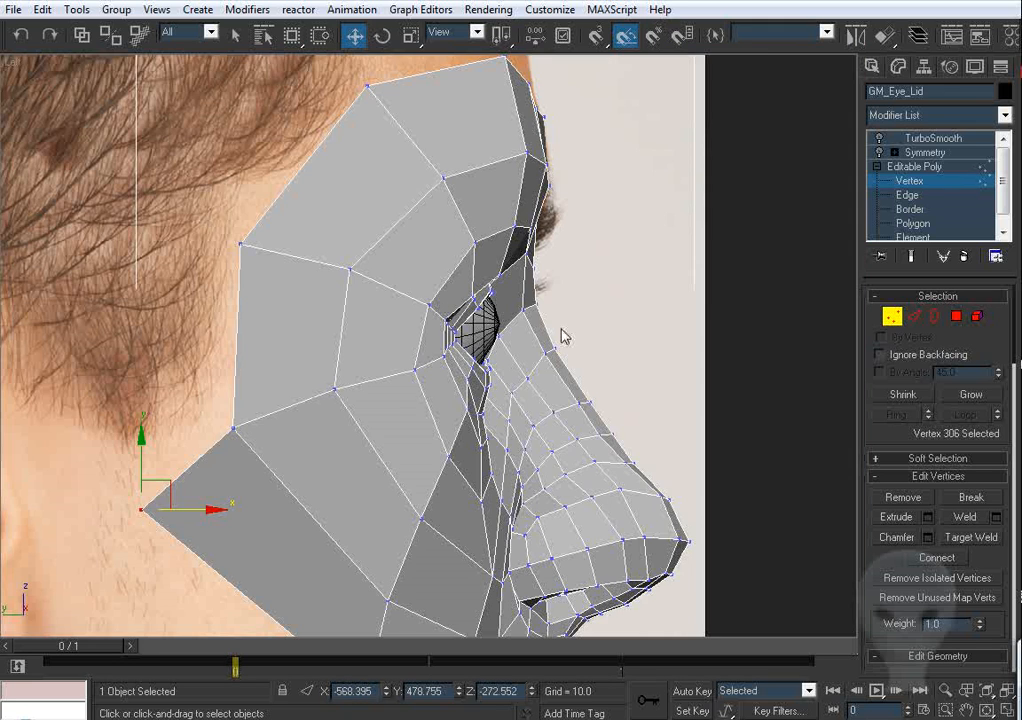
{"action": "middle_click_drag", "start_coordinate": [300, 341], "coordinate": [474, 170]}
{"action": "left_click_drag", "start_coordinate": [384, 276], "coordinate": [384, 276]}
{"action": "left_click_drag", "start_coordinate": [440, 244], "coordinate": [456, 253]}
{"action": "left_click_drag", "start_coordinate": [509, 217], "coordinate": [516, 226]}
{"action": "left_click", "coordinate": [424, 265]}
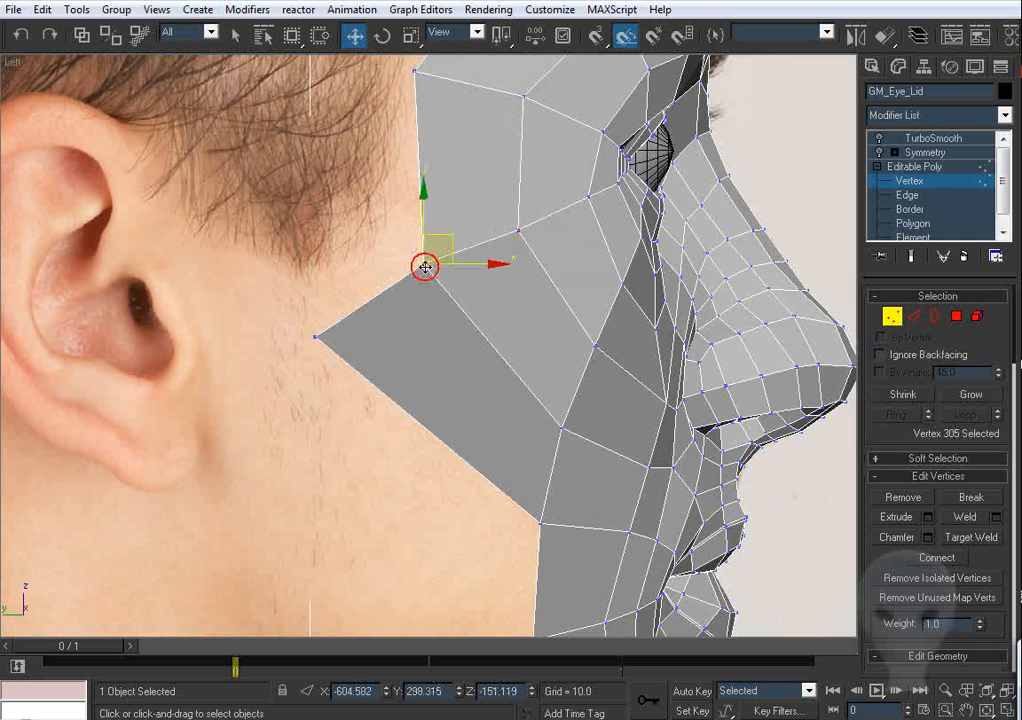
Step: Extrude the cheek polygon's top edge up to the temple and target-weld its front corner to the adjacent border vertex
{"action": "scroll", "coordinate": [476, 287], "scroll_direction": "down", "scroll_amount": 2}
{"action": "left_click", "coordinate": [911, 316]}
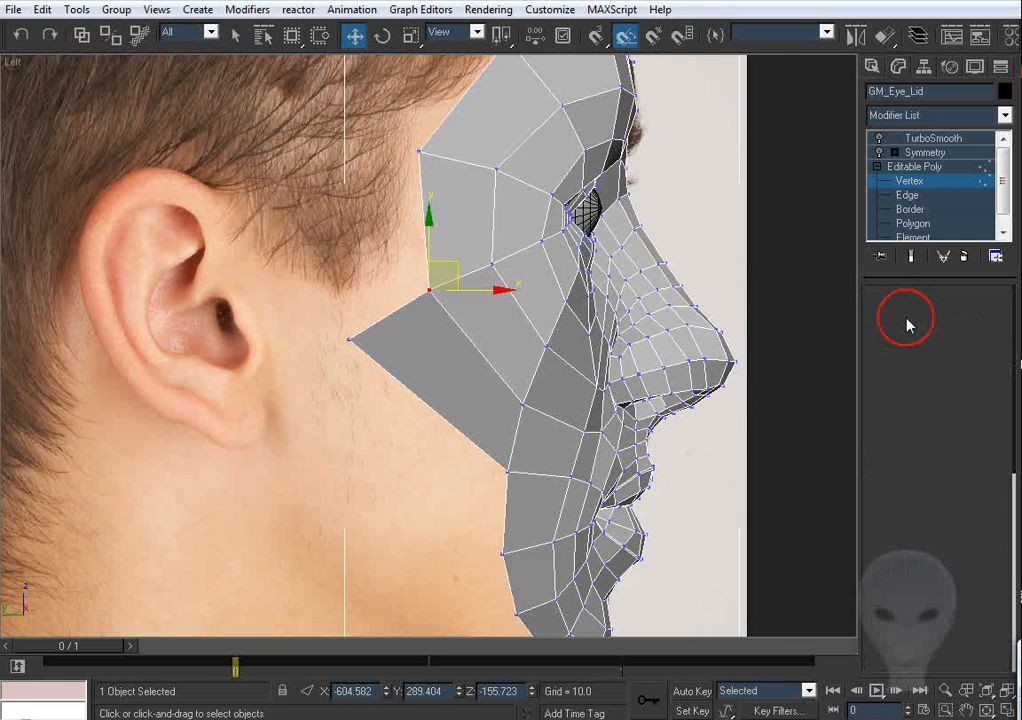
{"action": "scroll", "coordinate": [463, 370], "scroll_direction": "up", "scroll_amount": 2}
{"action": "left_click_drag", "start_coordinate": [457, 356], "coordinate": [442, 221], "text": "shift"}
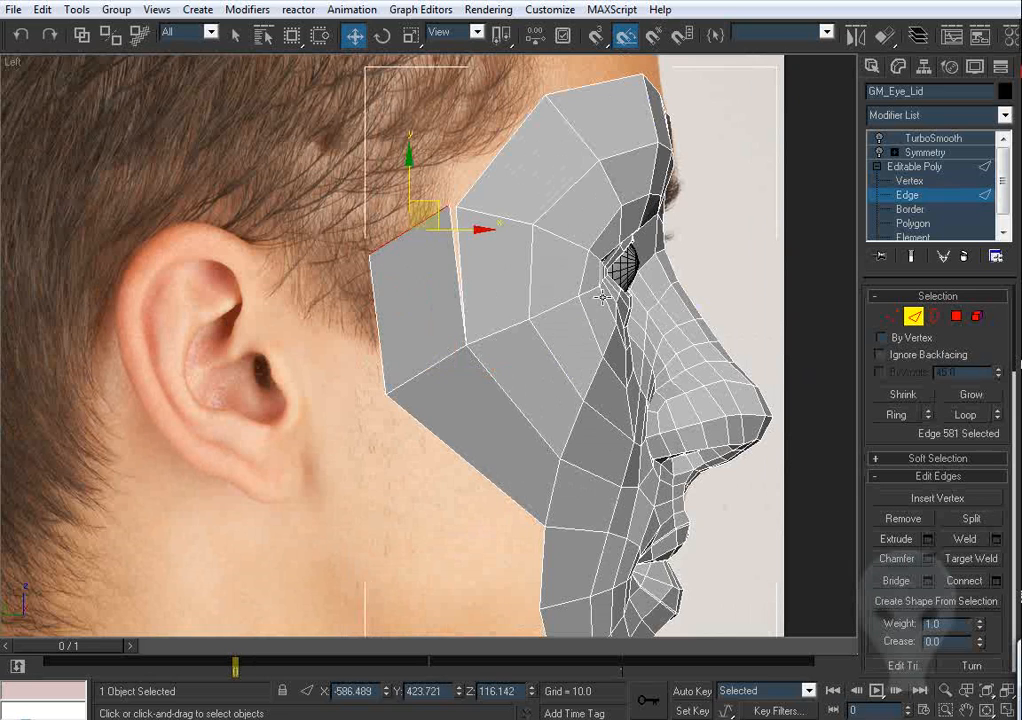
{"action": "left_click", "coordinate": [892, 316]}
{"action": "left_click", "coordinate": [981, 538]}
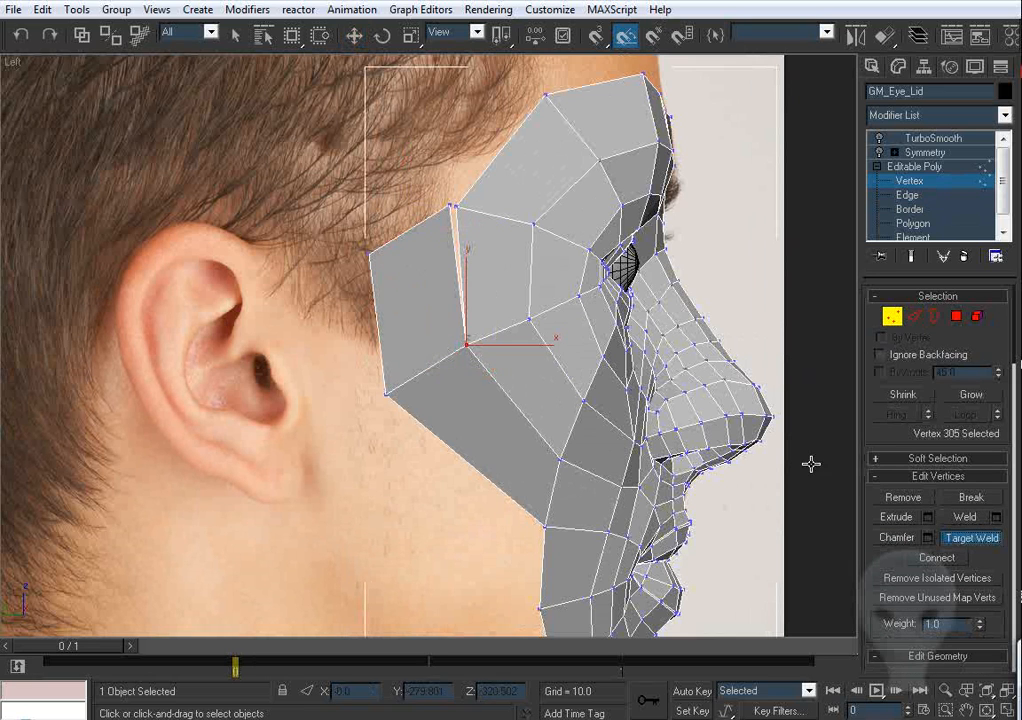
{"action": "left_click", "coordinate": [451, 206]}
{"action": "left_click", "coordinate": [456, 207]}
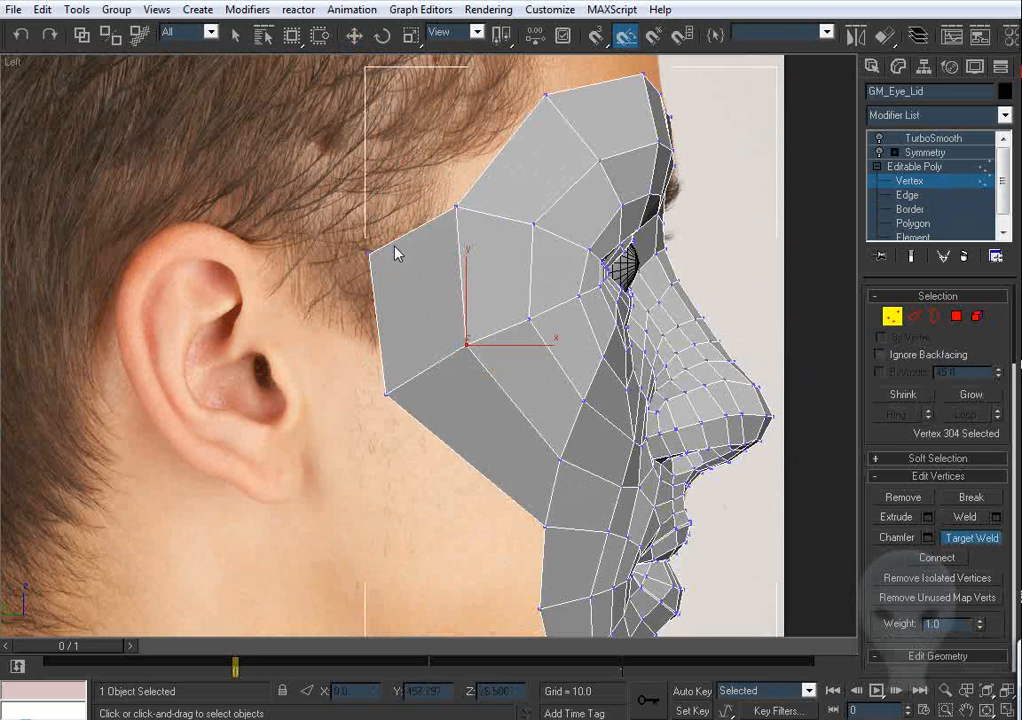
Step: Reposition the free upper corner vertex of the temple polygon in the left view and check it from the front
{"action": "key", "text": "w"}
{"action": "left_click_drag", "start_coordinate": [390, 230], "coordinate": [350, 274]}
{"action": "middle_click_drag", "start_coordinate": [359, 254], "coordinate": [354, 309]}
{"action": "left_click_drag", "start_coordinate": [403, 283], "coordinate": [446, 226]}
{"action": "key", "text": "f"}
{"action": "scroll", "coordinate": [424, 270], "scroll_direction": "up", "scroll_amount": 4}
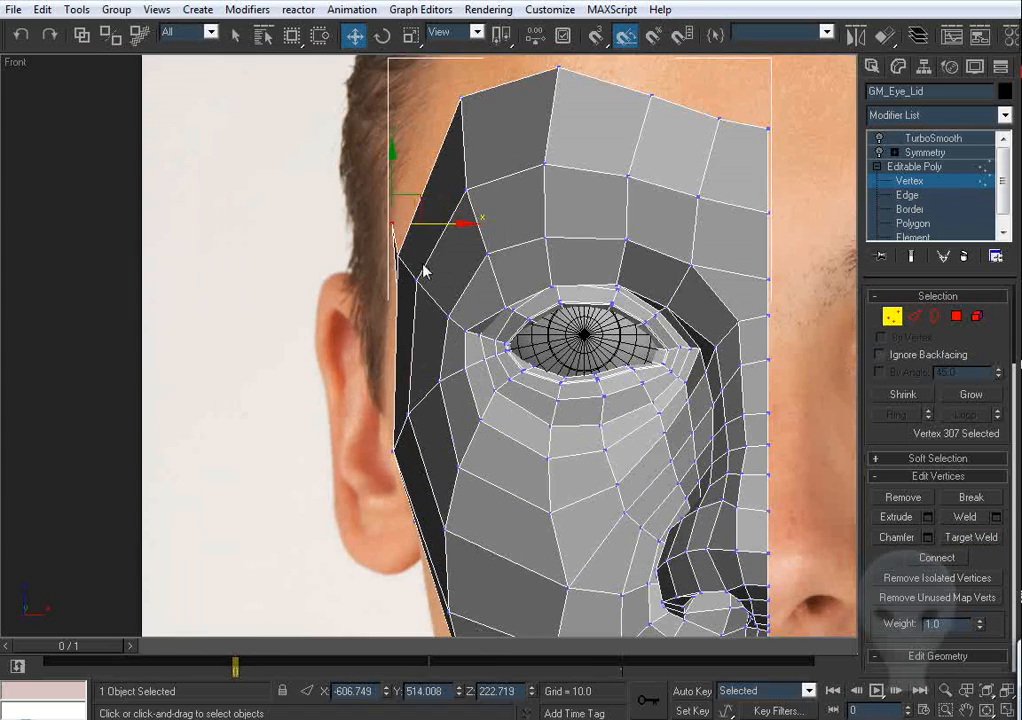
Step: Move the cheek corner vertex beside the ear along X to fit the side outline of the face in the front photo
{"action": "key", "text": "p"}
{"action": "middle_click_drag", "start_coordinate": [486, 331], "coordinate": [452, 320], "text": "alt"}
{"action": "left_click_drag", "start_coordinate": [321, 424], "coordinate": [291, 424]}
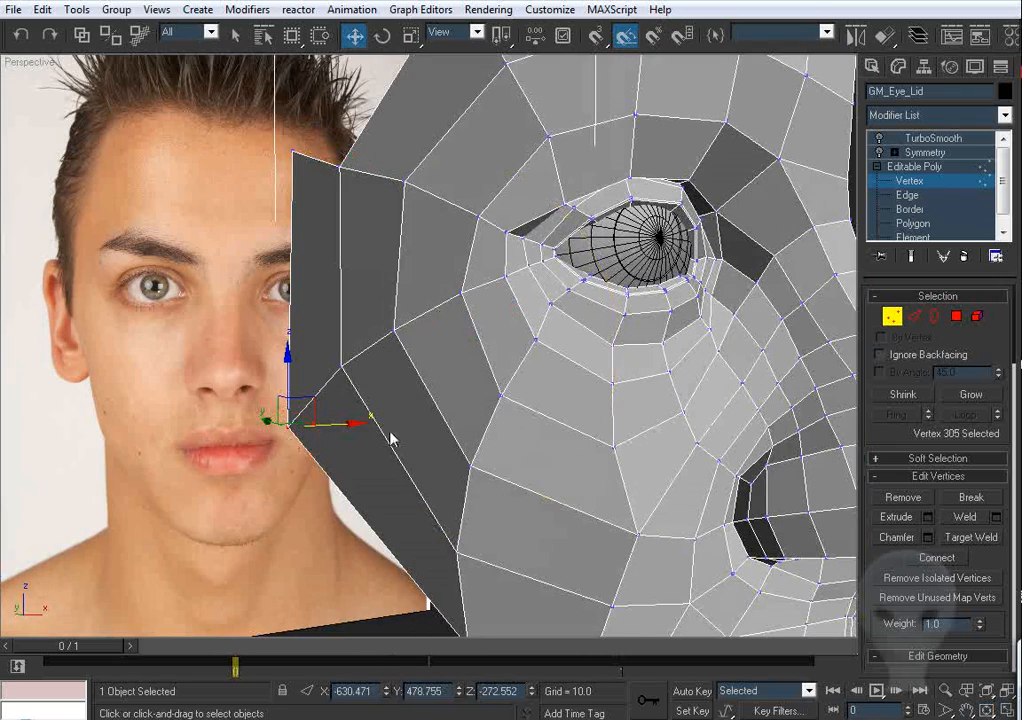
{"action": "middle_click_drag", "start_coordinate": [390, 432], "coordinate": [460, 309]}
{"action": "key", "text": "f"}
{"action": "key", "text": "z"}
{"action": "middle_click_drag", "start_coordinate": [427, 400], "coordinate": [441, 372]}
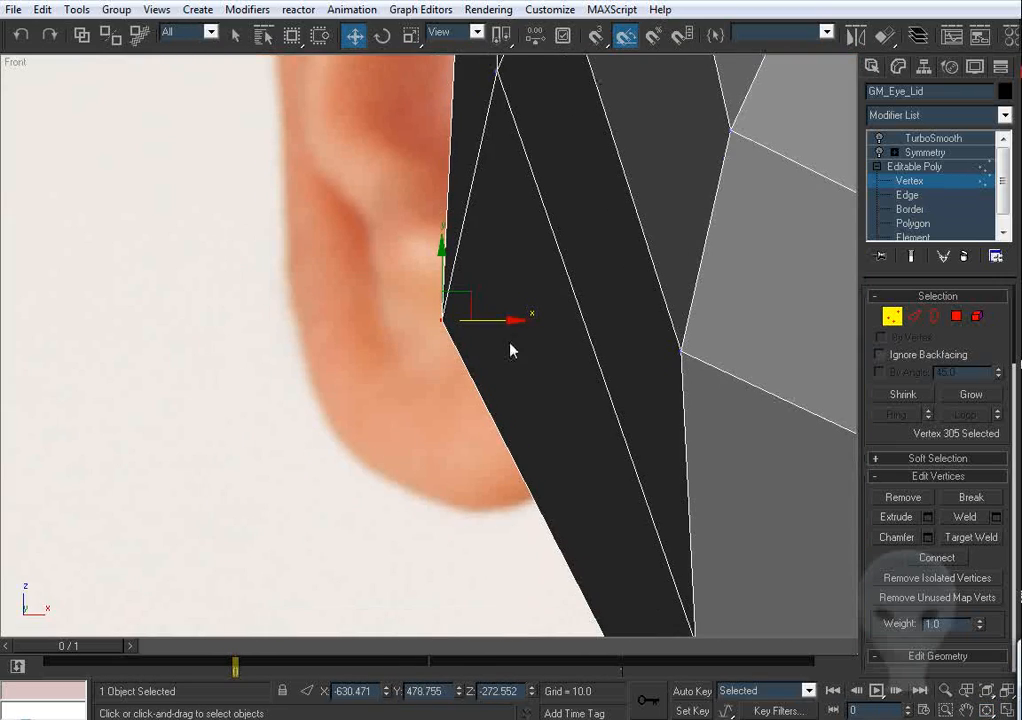
{"action": "left_click_drag", "start_coordinate": [503, 320], "coordinate": [611, 346]}
{"action": "middle_click_drag", "start_coordinate": [554, 201], "coordinate": [525, 303]}
{"action": "scroll", "coordinate": [492, 352], "scroll_direction": "down", "scroll_amount": 5}
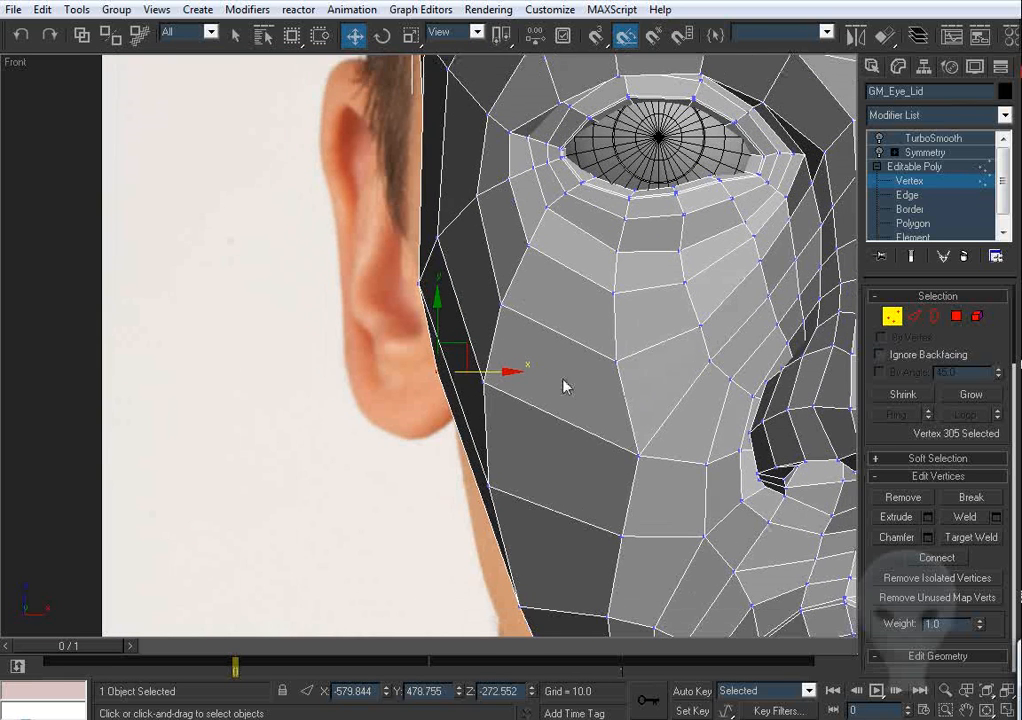
{"action": "middle_click_drag", "start_coordinate": [563, 385], "coordinate": [531, 362]}
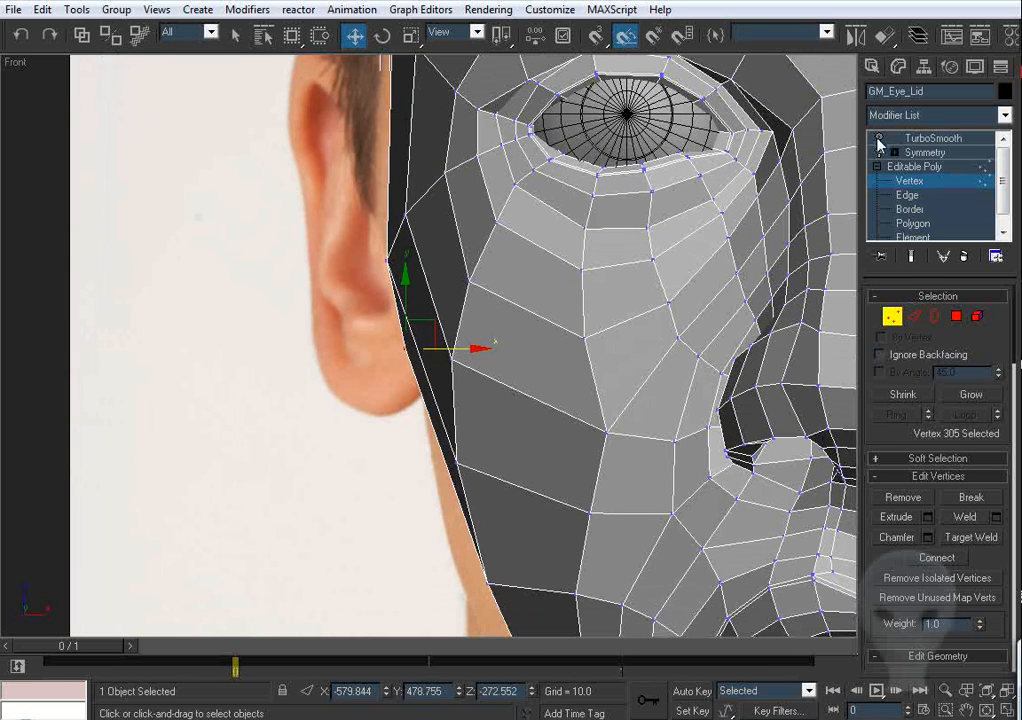
Step: Show the smoothed end result and fine-tune the side outline vertices beside the ear in the front view, undoing the last move
{"action": "left_click", "coordinate": [909, 258]}
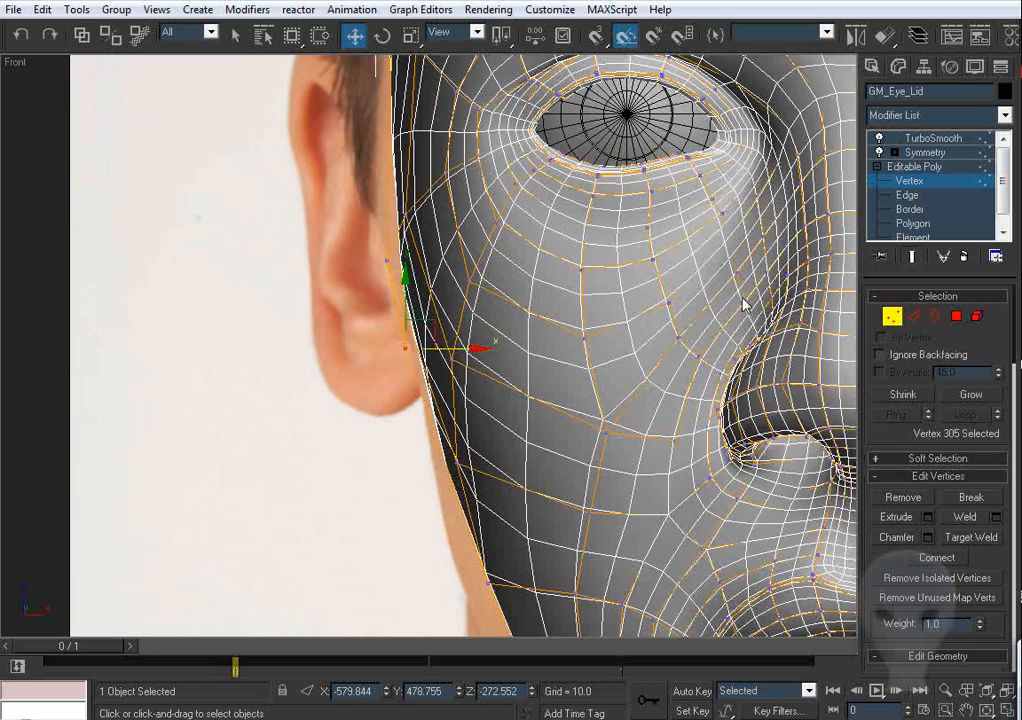
{"action": "middle_click_drag", "start_coordinate": [518, 300], "coordinate": [561, 312]}
{"action": "scroll", "coordinate": [530, 378], "scroll_direction": "up", "scroll_amount": 5}
{"action": "middle_click_drag", "start_coordinate": [530, 378], "coordinate": [545, 343]}
{"action": "left_click_drag", "start_coordinate": [539, 340], "coordinate": [531, 342]}
{"action": "middle_click_drag", "start_coordinate": [474, 236], "coordinate": [515, 356]}
{"action": "left_click", "coordinate": [486, 284]}
{"action": "left_click_drag", "start_coordinate": [486, 284], "coordinate": [472, 287]}
{"action": "scroll", "coordinate": [511, 253], "scroll_direction": "down", "scroll_amount": 2}
{"action": "middle_click_drag", "start_coordinate": [527, 285], "coordinate": [534, 335]}
{"action": "key", "text": "ctrl+z"}
{"action": "middle_click_drag", "start_coordinate": [527, 252], "coordinate": [464, 331]}
Step: Compare the smoothed side outline with the front photo and examine the cheek and temple in perspective
{"action": "key", "text": "period"}
{"action": "middle_click_drag", "start_coordinate": [546, 292], "coordinate": [516, 333]}
{"action": "key", "text": "comma"}
{"action": "middle_click_drag", "start_coordinate": [458, 303], "coordinate": [479, 362]}
{"action": "scroll", "coordinate": [479, 362], "scroll_direction": "down", "scroll_amount": 2}
{"action": "key", "text": "p"}
{"action": "key", "text": "ctrl+r"}
{"action": "left_click_drag", "start_coordinate": [440, 305], "coordinate": [518, 294]}
{"action": "scroll", "coordinate": [518, 292], "scroll_direction": "down", "scroll_amount": 4}
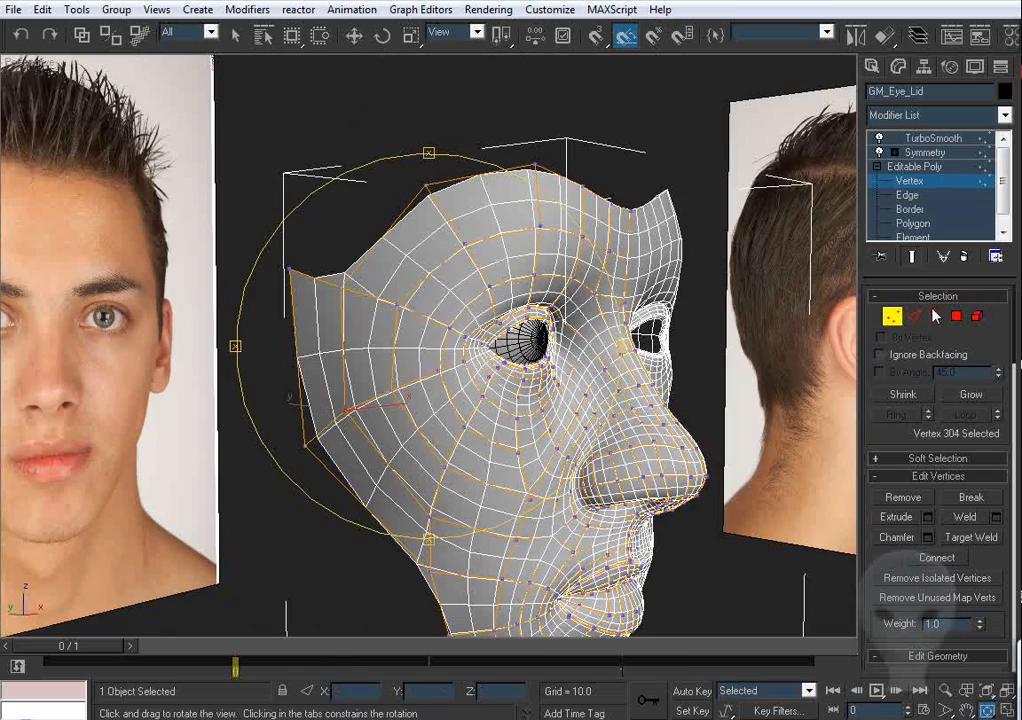
Step: Hide the smoothed end result and extrude the temple polygon's top edge up beside the forehead
{"action": "left_click", "coordinate": [913, 257]}
{"action": "left_click_drag", "start_coordinate": [439, 308], "coordinate": [478, 308]}
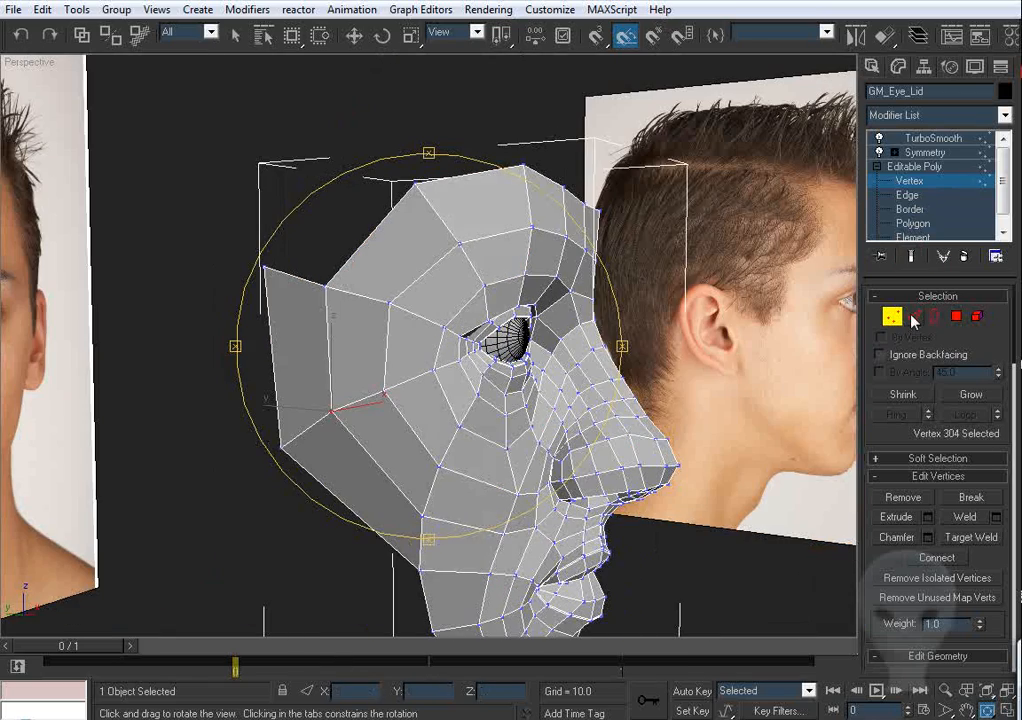
{"action": "left_click", "coordinate": [913, 317]}
{"action": "middle_click_drag", "start_coordinate": [395, 281], "coordinate": [347, 268], "text": "alt"}
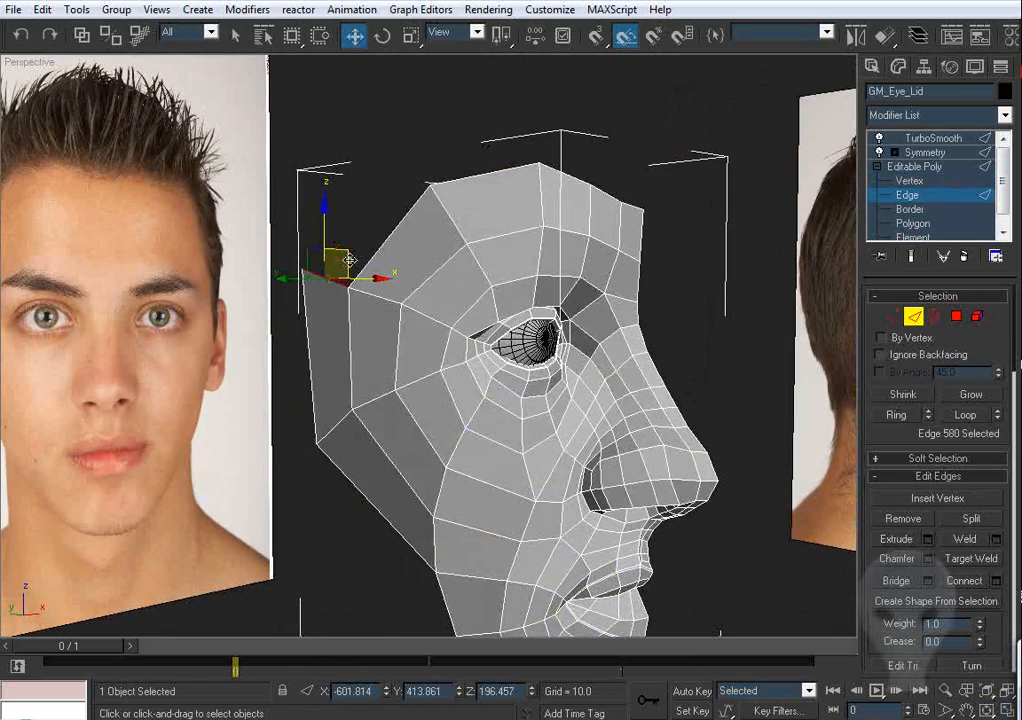
{"action": "left_click_drag", "start_coordinate": [349, 260], "coordinate": [423, 154], "text": "shift"}
Step: Target-weld the new forehead-side polygon's front corner to the adjacent forehead vertex
{"action": "left_click", "coordinate": [889, 318]}
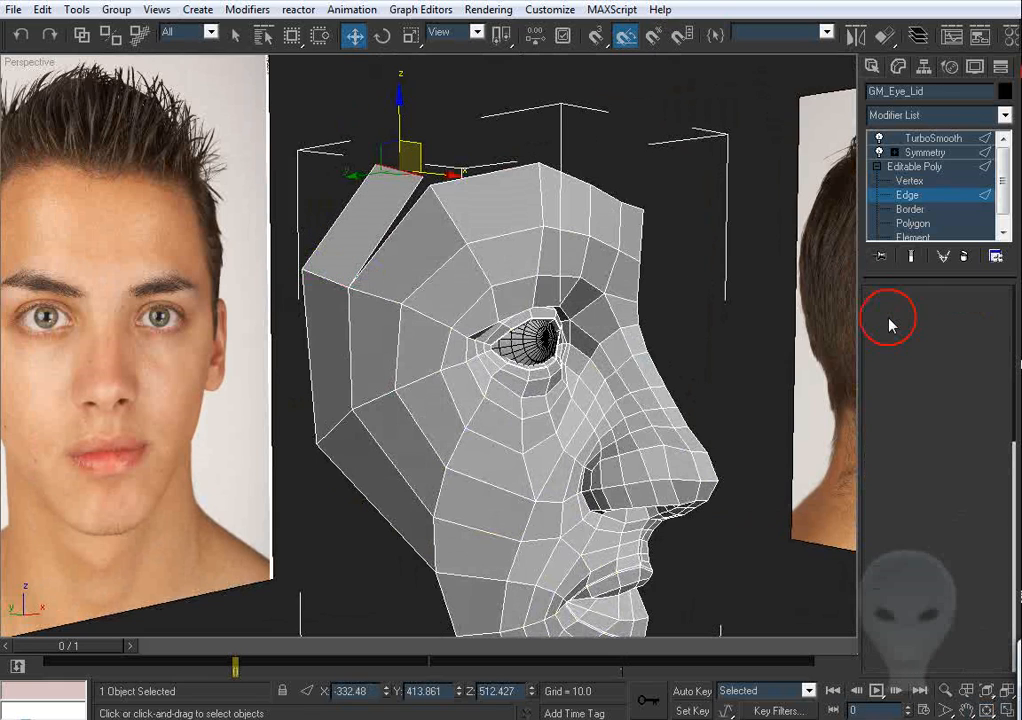
{"action": "key", "text": "1"}
{"action": "left_click", "coordinate": [972, 537]}
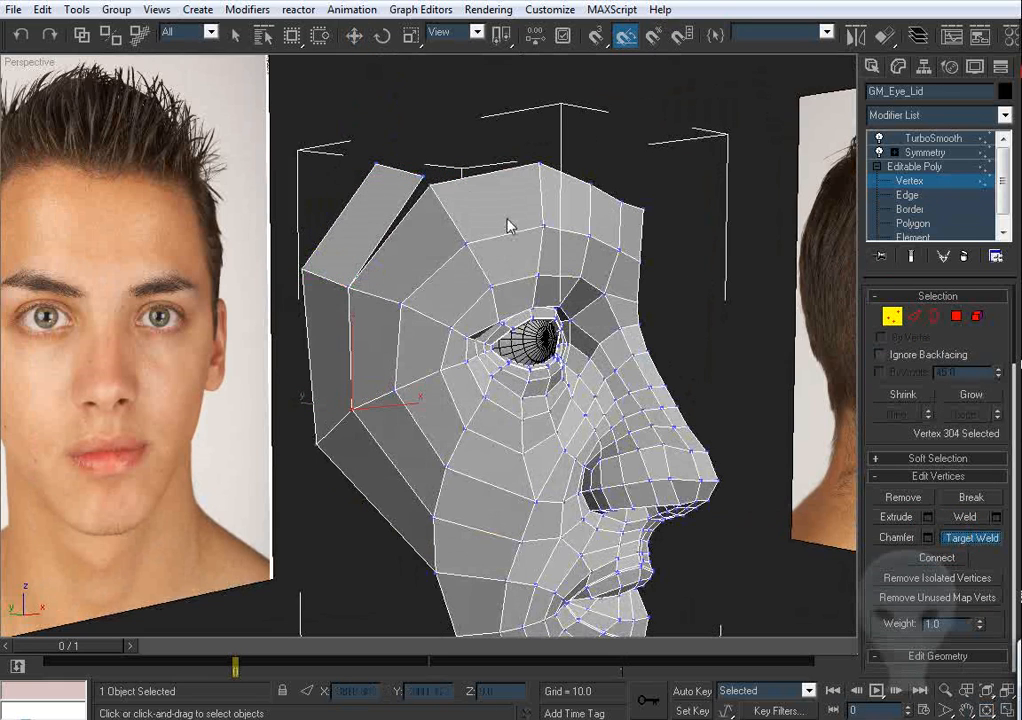
{"action": "left_click", "coordinate": [429, 184]}
{"action": "left_click", "coordinate": [425, 177]}
Step: Move the newly welded forehead-side vertex forward and slightly down in the left view
{"action": "key", "text": "w"}
{"action": "left_click_drag", "start_coordinate": [449, 167], "coordinate": [422, 191]}
{"action": "key", "text": "l"}
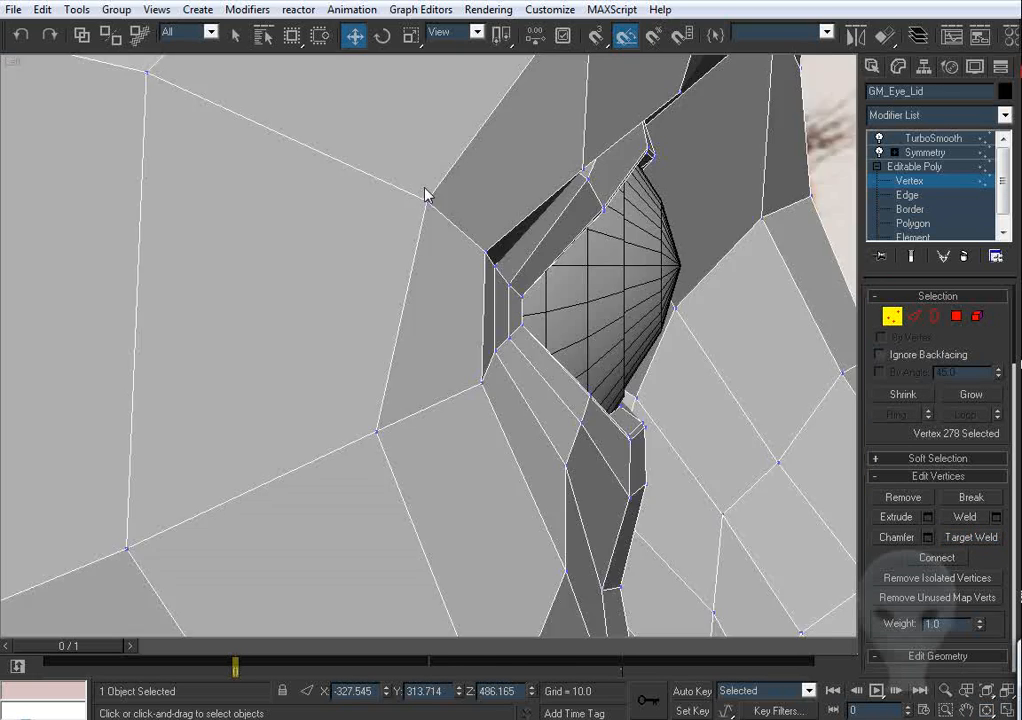
{"action": "key", "text": "z"}
{"action": "middle_click_drag", "start_coordinate": [504, 305], "coordinate": [499, 296]}
{"action": "scroll", "coordinate": [499, 296], "scroll_direction": "down", "scroll_amount": 10}
{"action": "scroll", "coordinate": [477, 308], "scroll_direction": "up", "scroll_amount": 4}
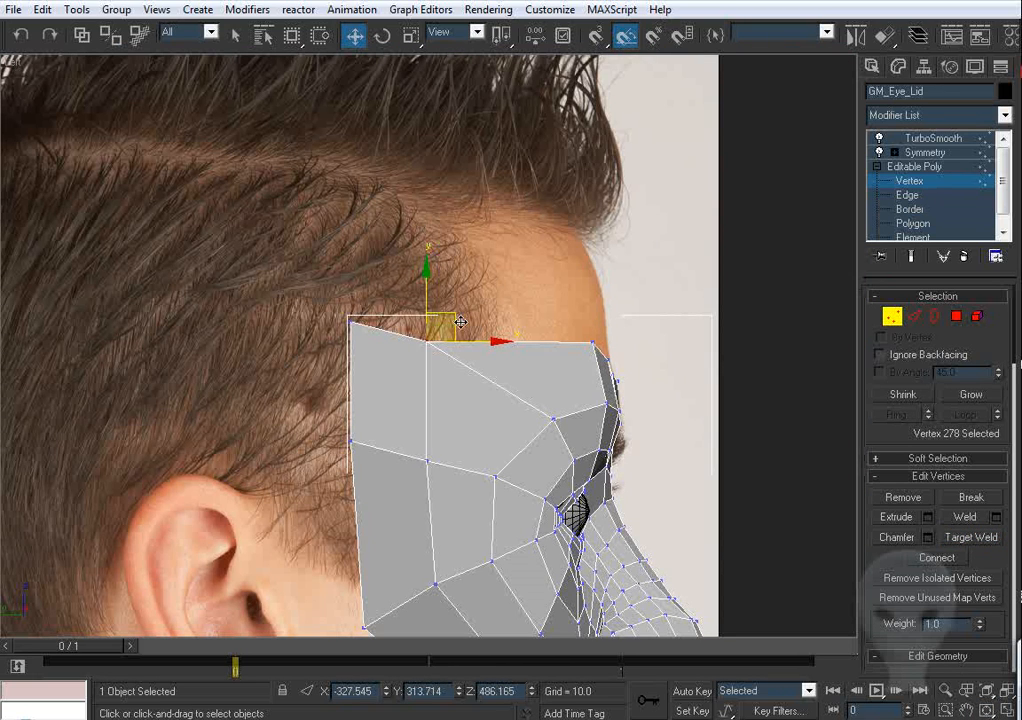
{"action": "left_click_drag", "start_coordinate": [460, 321], "coordinate": [527, 335]}
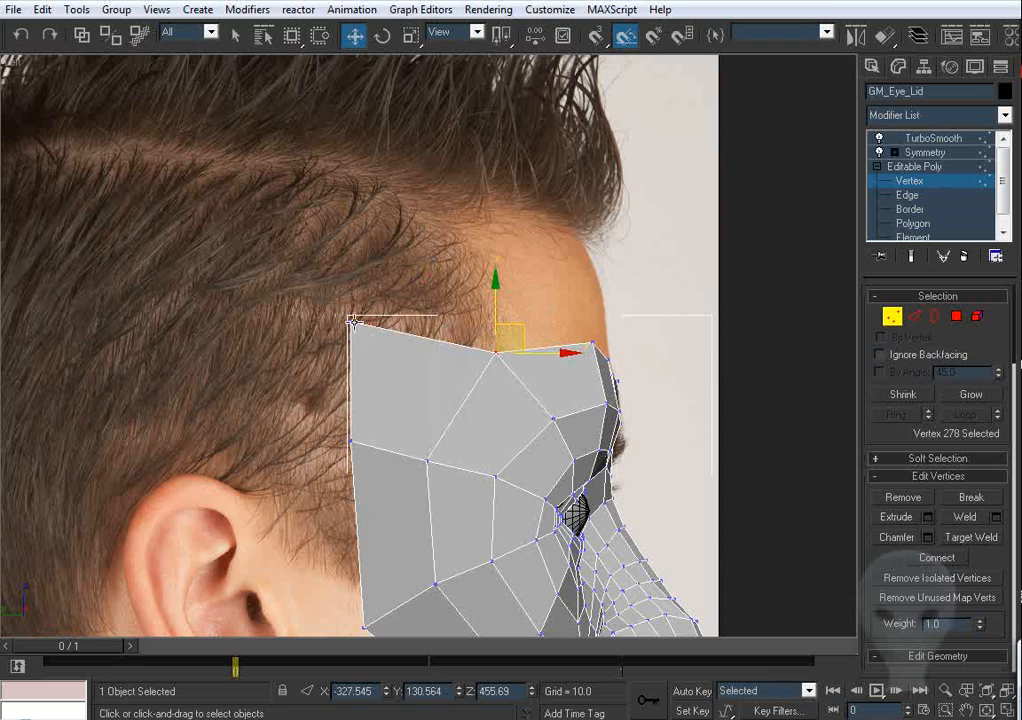
Step: Reposition the temple polygon's upper rear corner vertex up and forward toward the hairline in the left view
{"action": "left_click_drag", "start_coordinate": [352, 320], "coordinate": [418, 293]}
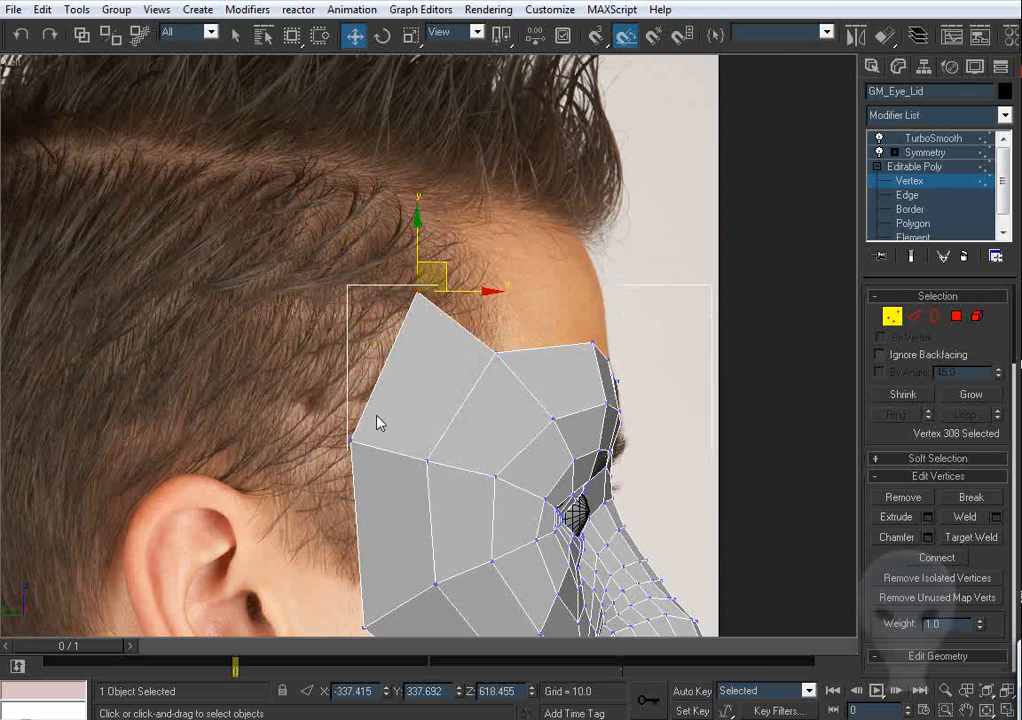
{"action": "middle_click_drag", "start_coordinate": [397, 445], "coordinate": [419, 301]}
{"action": "left_click_drag", "start_coordinate": [459, 167], "coordinate": [463, 163]}
{"action": "middle_click_drag", "start_coordinate": [505, 255], "coordinate": [498, 284]}
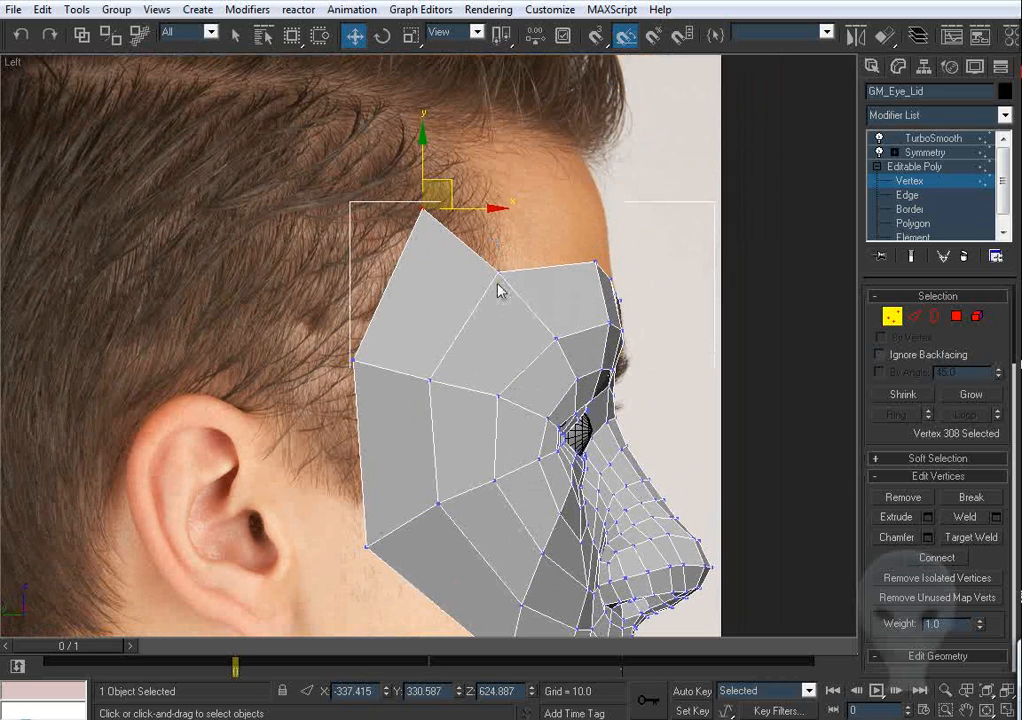
{"action": "left_click_drag", "start_coordinate": [453, 189], "coordinate": [467, 201]}
{"action": "middle_click_drag", "start_coordinate": [525, 335], "coordinate": [463, 204]}
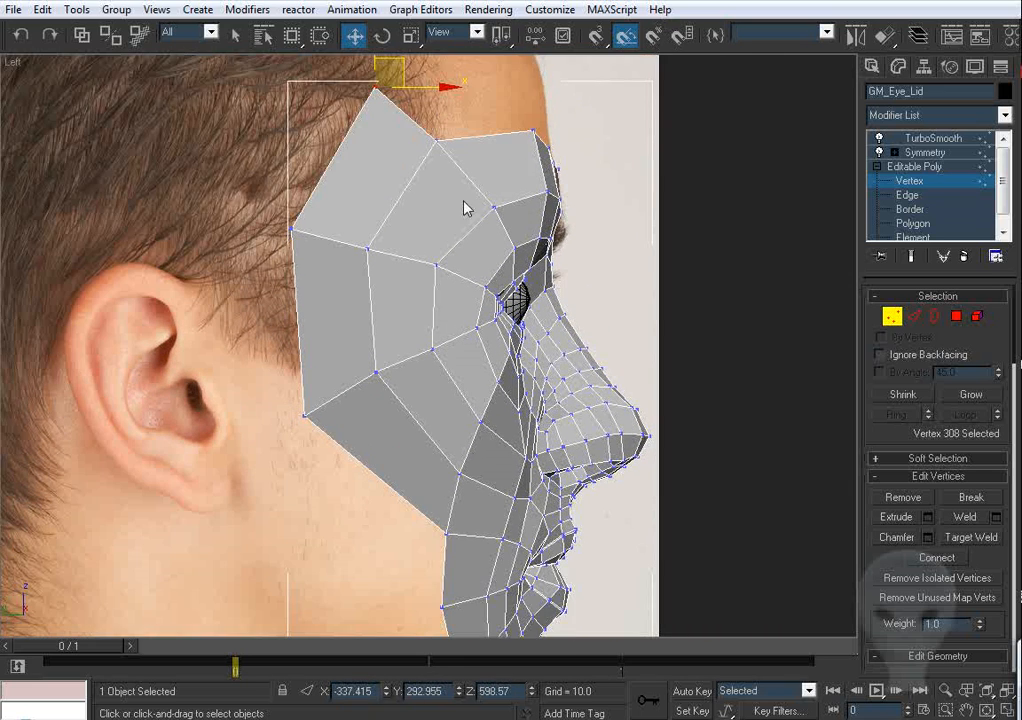
{"action": "middle_click_drag", "start_coordinate": [530, 370], "coordinate": [513, 185]}
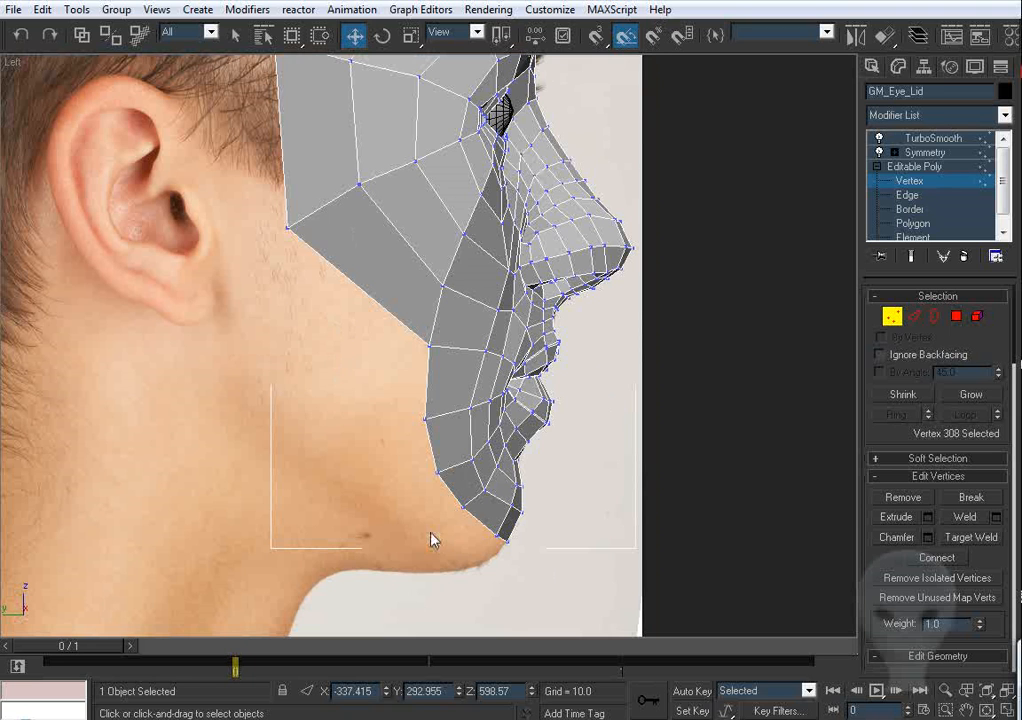
{"action": "middle_click_drag", "start_coordinate": [421, 262], "coordinate": [421, 228]}
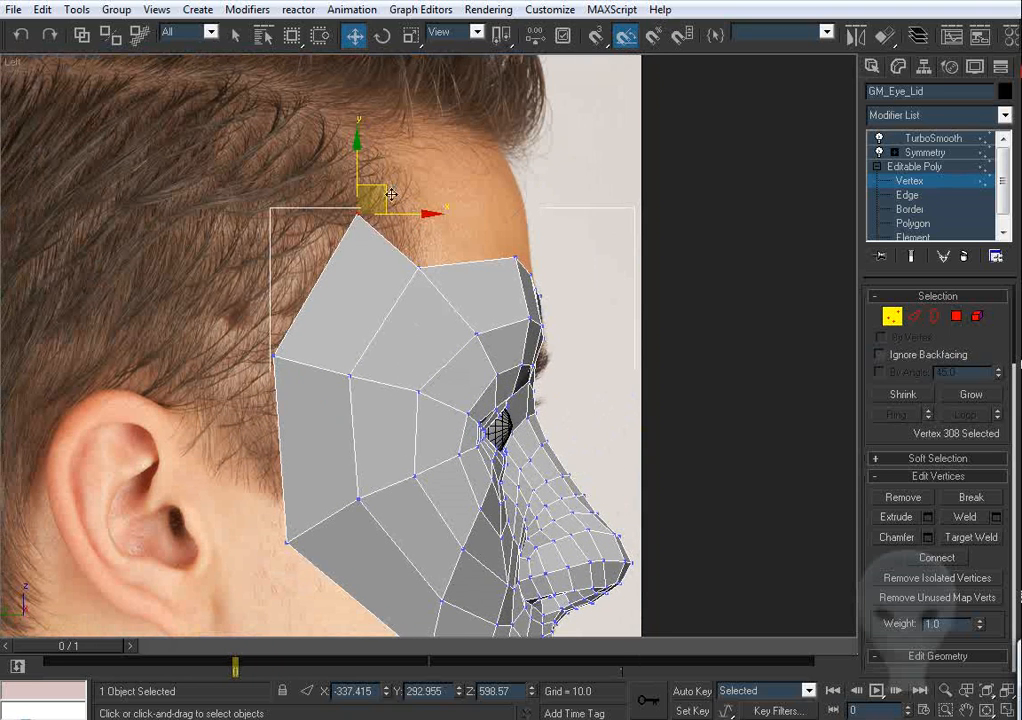
{"action": "left_click_drag", "start_coordinate": [392, 194], "coordinate": [398, 199]}
Step: Move the temple polygon's upper front edge outward toward the side of the head in the front view
{"action": "left_click", "coordinate": [914, 316]}
{"action": "key", "text": "f"}
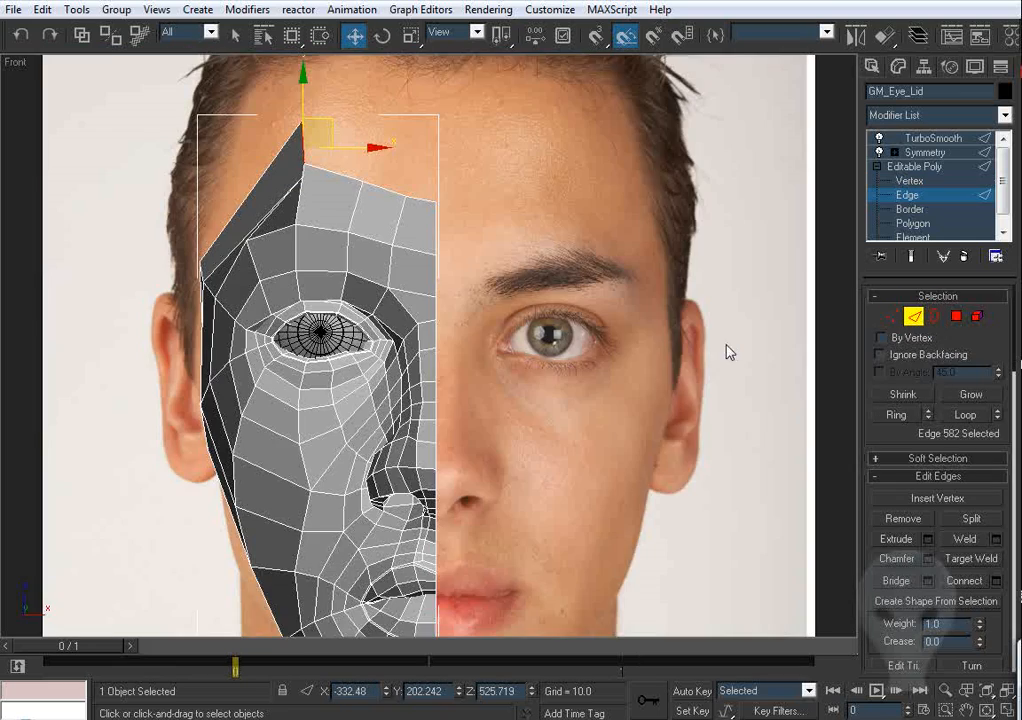
{"action": "middle_click_drag", "start_coordinate": [411, 163], "coordinate": [485, 265]}
{"action": "scroll", "coordinate": [486, 268], "scroll_direction": "up", "scroll_amount": 3}
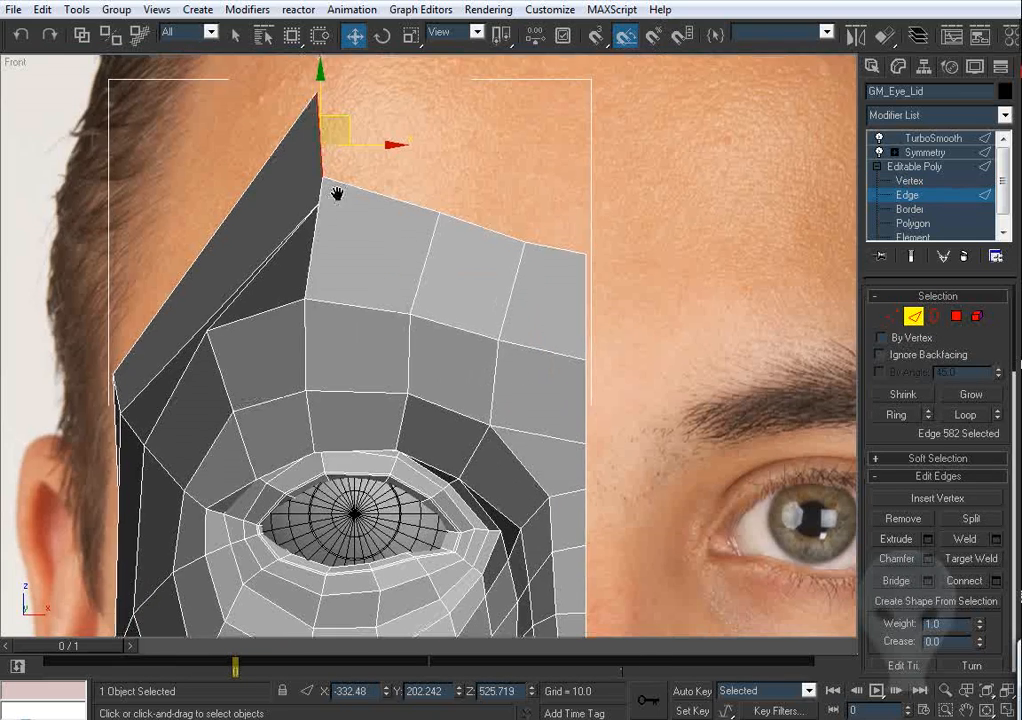
{"action": "middle_click_drag", "start_coordinate": [338, 192], "coordinate": [422, 262]}
{"action": "left_click_drag", "start_coordinate": [449, 217], "coordinate": [313, 254]}
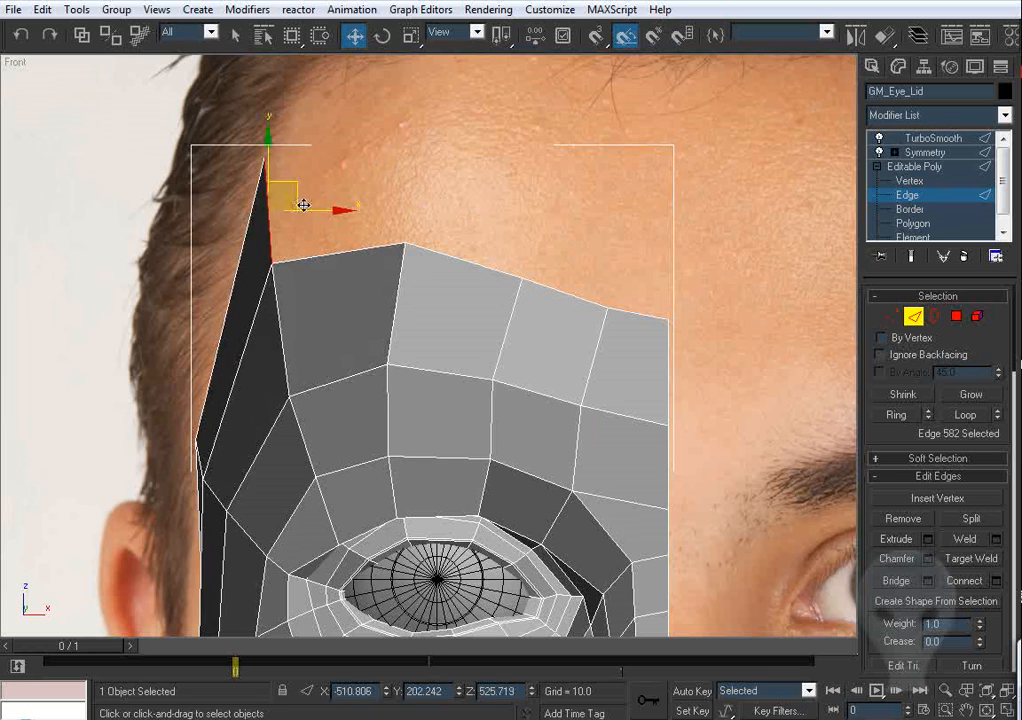
Step: Extrude that edge inward across the forehead and target-weld the new polygon's lower corner to the adjacent forehead vertex
{"action": "left_click_drag", "start_coordinate": [303, 205], "coordinate": [428, 178], "text": "shift"}
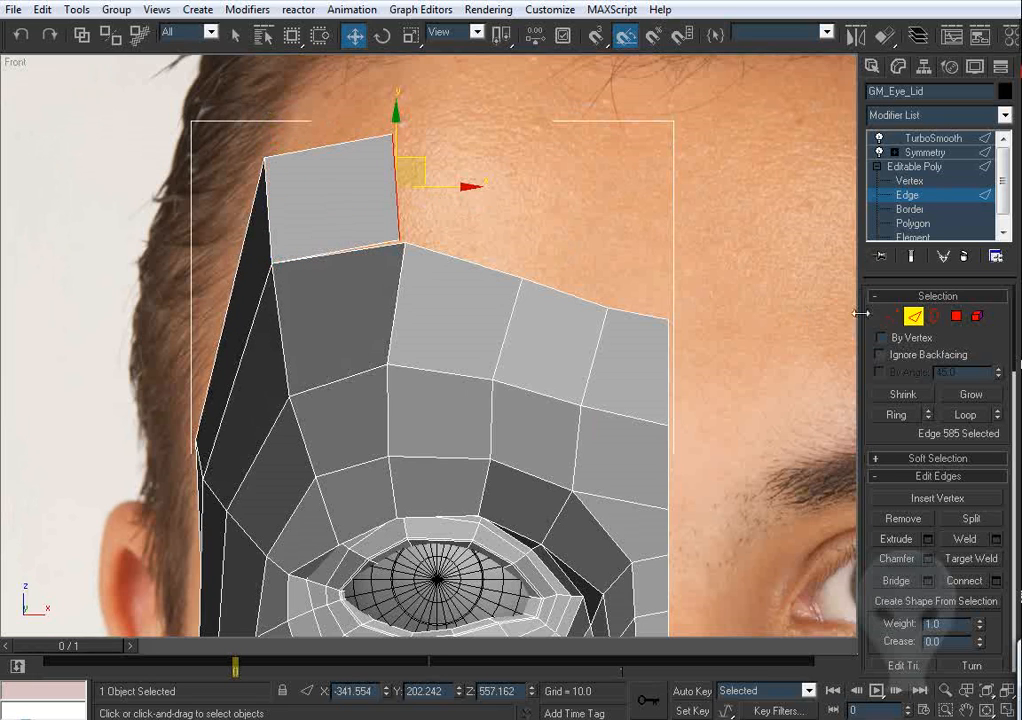
{"action": "left_click", "coordinate": [892, 317]}
{"action": "left_click", "coordinate": [960, 537]}
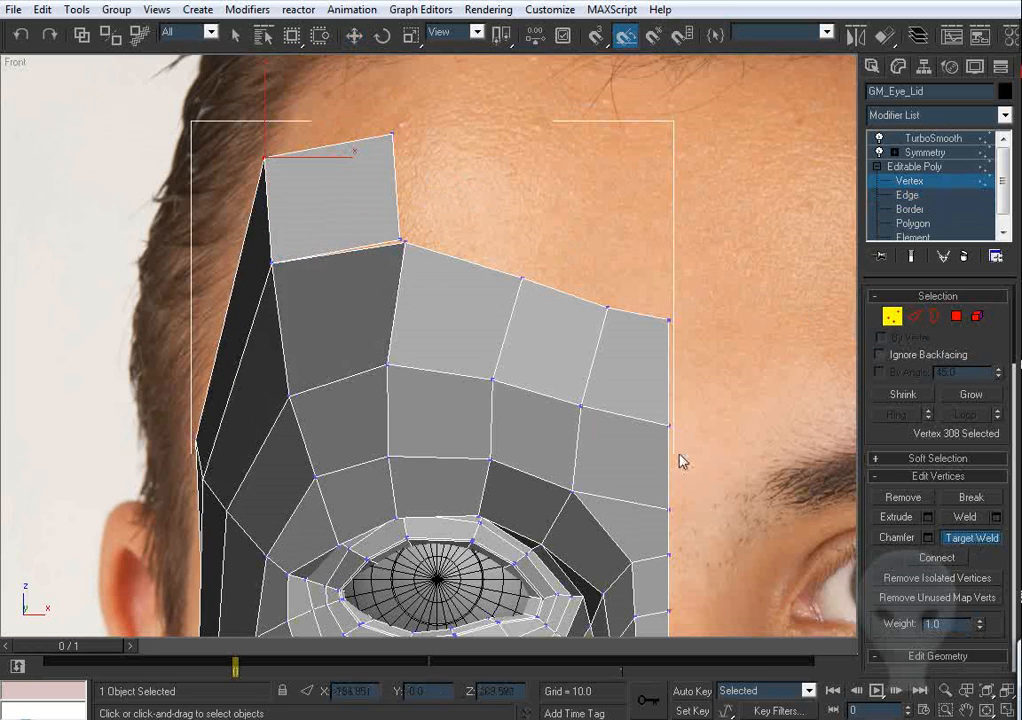
{"action": "left_click", "coordinate": [403, 243]}
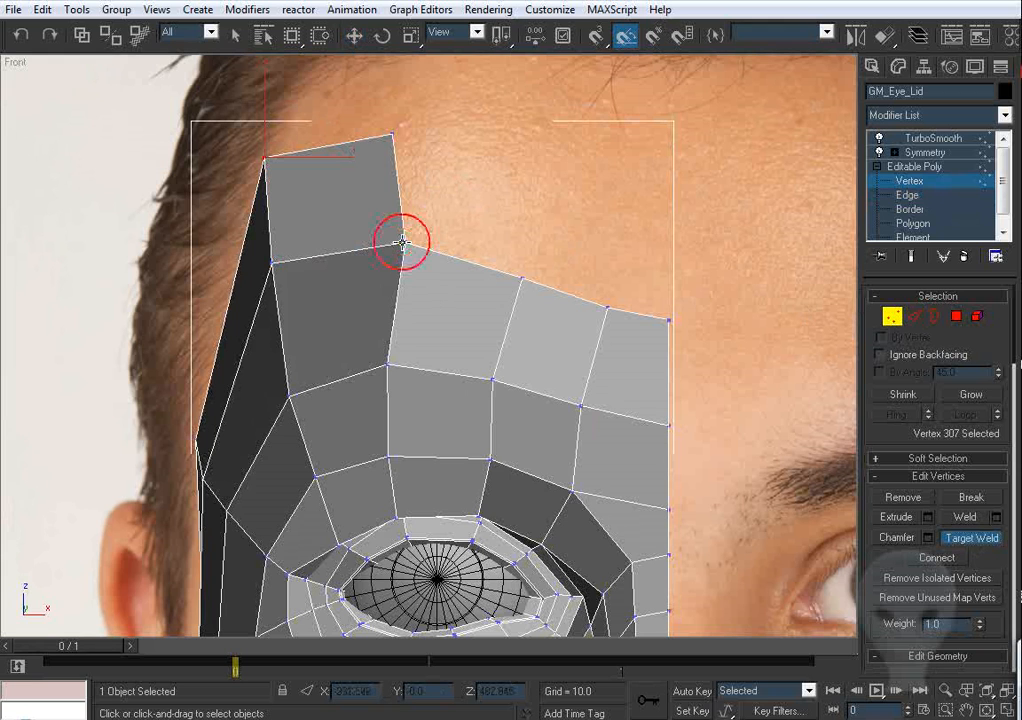
{"action": "right_click", "coordinate": [460, 175]}
Step: Widen the new forehead polygon by moving its upper inner corner inward and fine-tuning its two outer vertices
{"action": "left_click", "coordinate": [404, 130]}
{"action": "left_click_drag", "start_coordinate": [419, 125], "coordinate": [457, 130]}
{"action": "middle_click_drag", "start_coordinate": [280, 273], "coordinate": [321, 271]}
{"action": "left_click", "coordinate": [302, 157]}
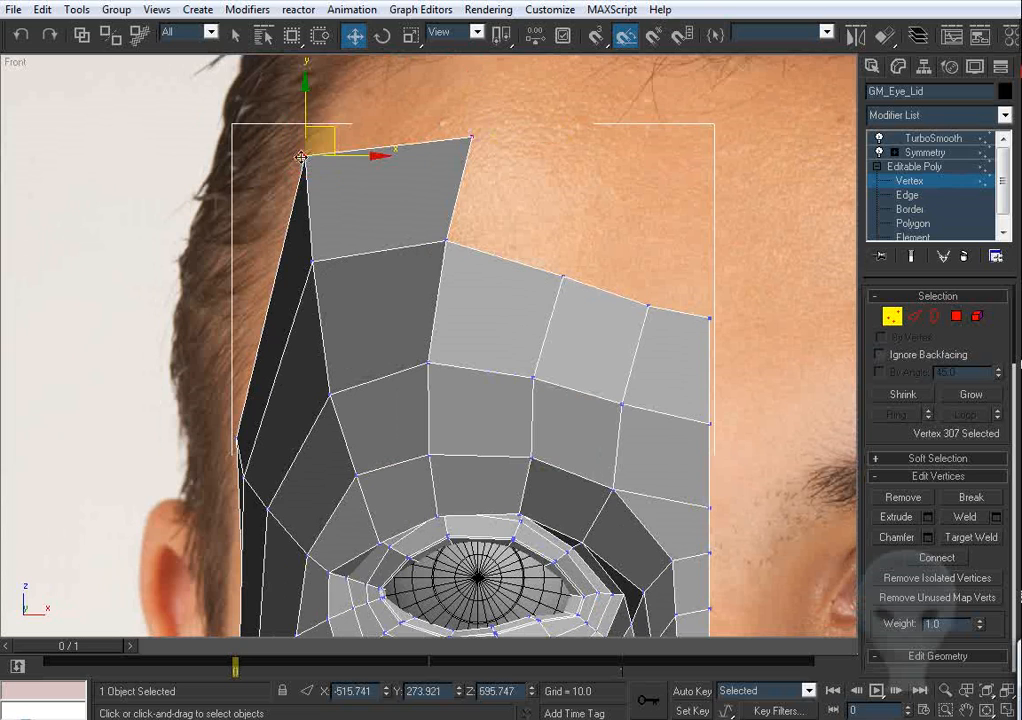
{"action": "left_click_drag", "start_coordinate": [362, 161], "coordinate": [370, 160]}
{"action": "left_click_drag", "start_coordinate": [313, 265], "coordinate": [320, 263]}
{"action": "middle_click_drag", "start_coordinate": [355, 354], "coordinate": [441, 208]}
Step: Shift the temple outline vertex above the ear and the forehead polygon's two outer vertices outward to match the front photo
{"action": "left_click", "coordinate": [323, 297]}
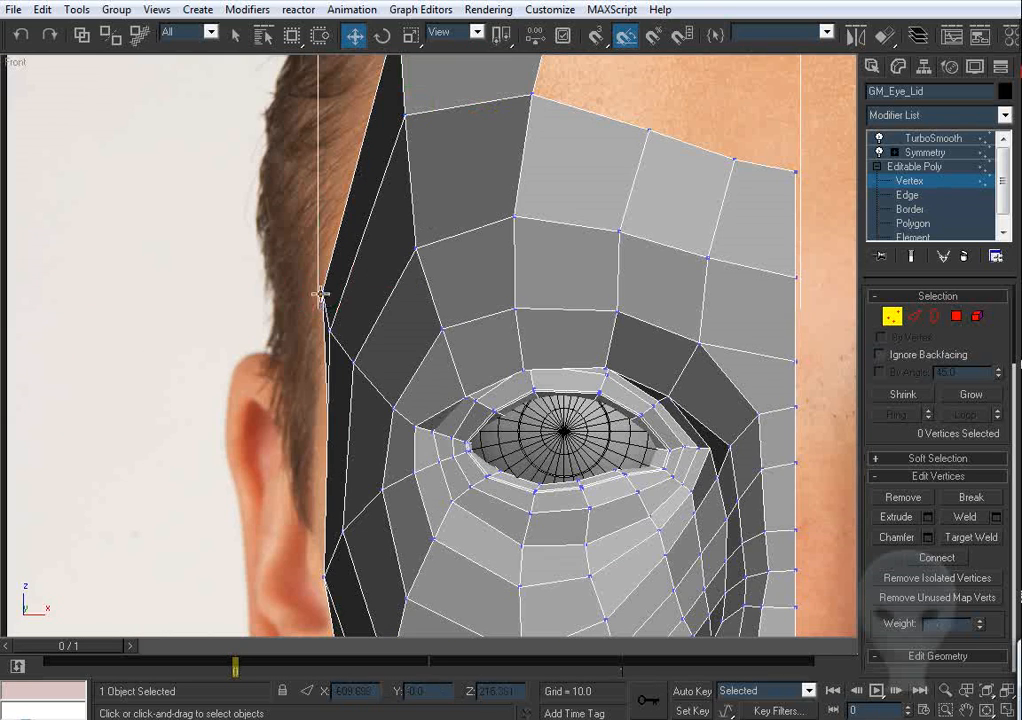
{"action": "left_click_drag", "start_coordinate": [322, 294], "coordinate": [313, 294]}
{"action": "middle_click_drag", "start_coordinate": [433, 232], "coordinate": [400, 309]}
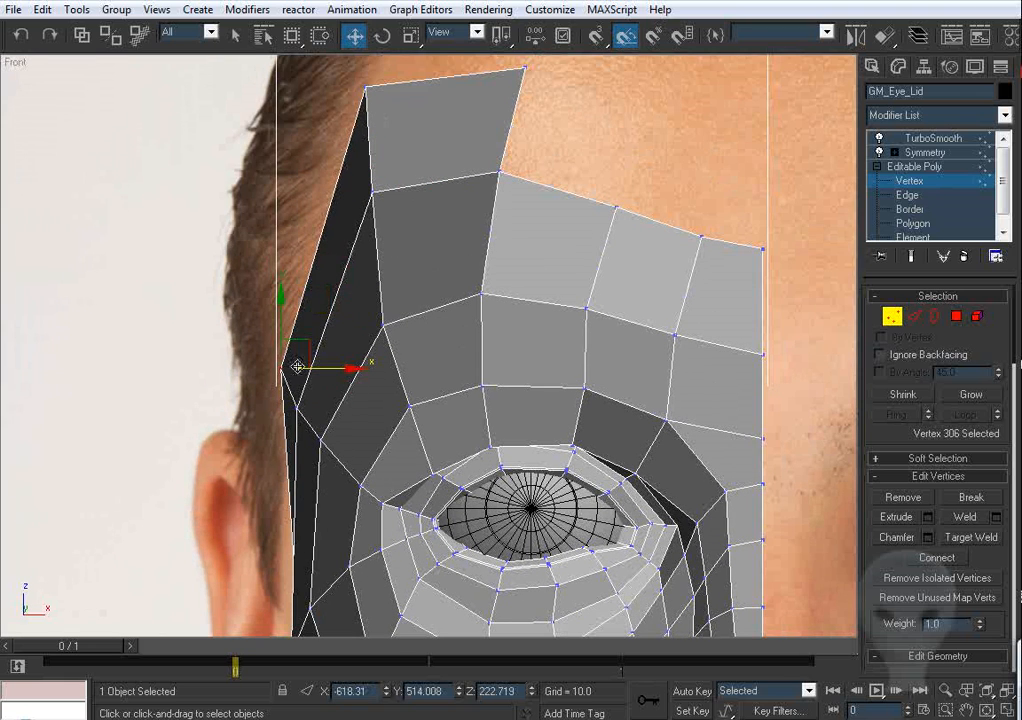
{"action": "left_click_drag", "start_coordinate": [328, 369], "coordinate": [323, 369]}
{"action": "middle_click_drag", "start_coordinate": [395, 300], "coordinate": [397, 336]}
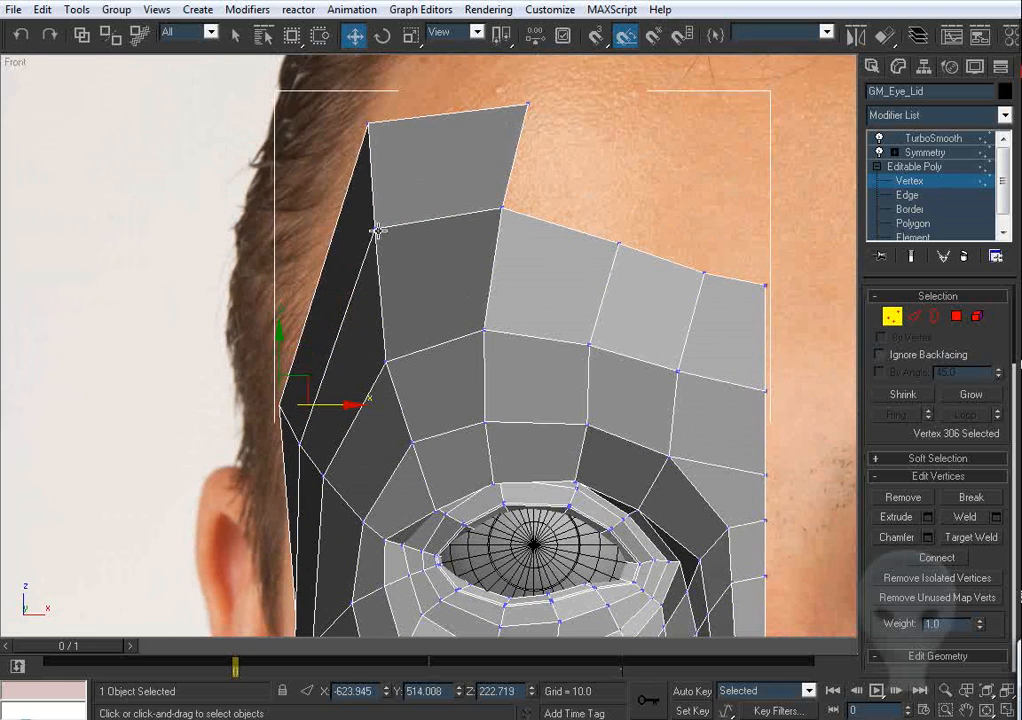
{"action": "left_click_drag", "start_coordinate": [376, 229], "coordinate": [367, 230]}
{"action": "left_click", "coordinate": [368, 126]}
{"action": "left_click_drag", "start_coordinate": [368, 126], "coordinate": [354, 126]}
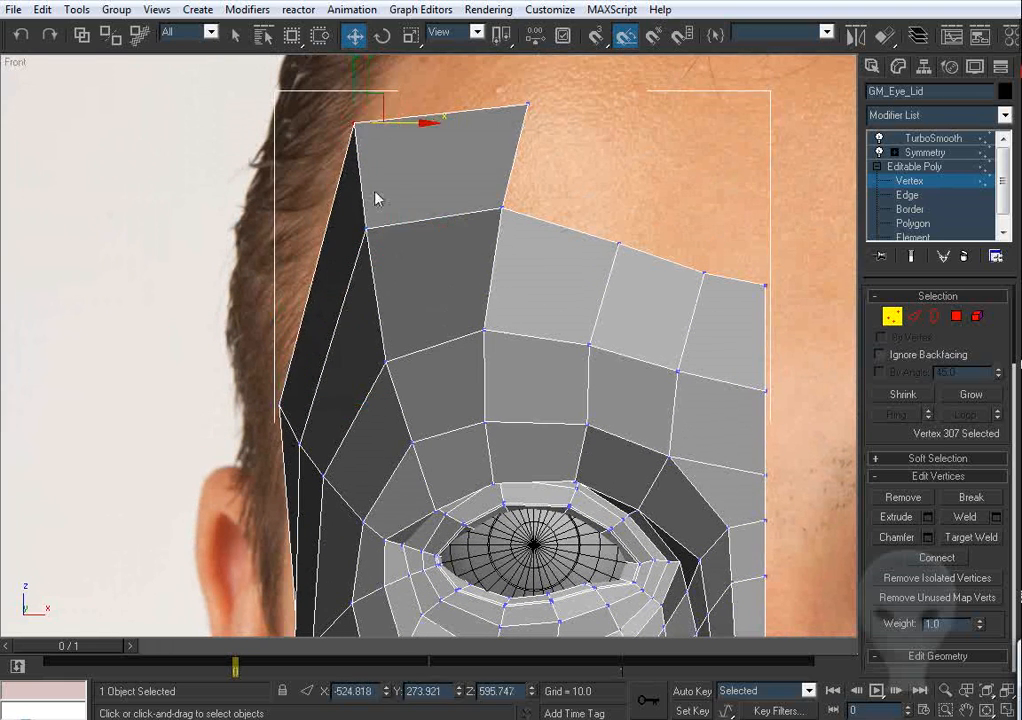
Step: Extrude the upper forehead polygon's inner edge toward the face's centre line, following the top row of polygons
{"action": "middle_click_drag", "start_coordinate": [465, 386], "coordinate": [450, 348]}
{"action": "middle_click_drag", "start_coordinate": [489, 402], "coordinate": [485, 479]}
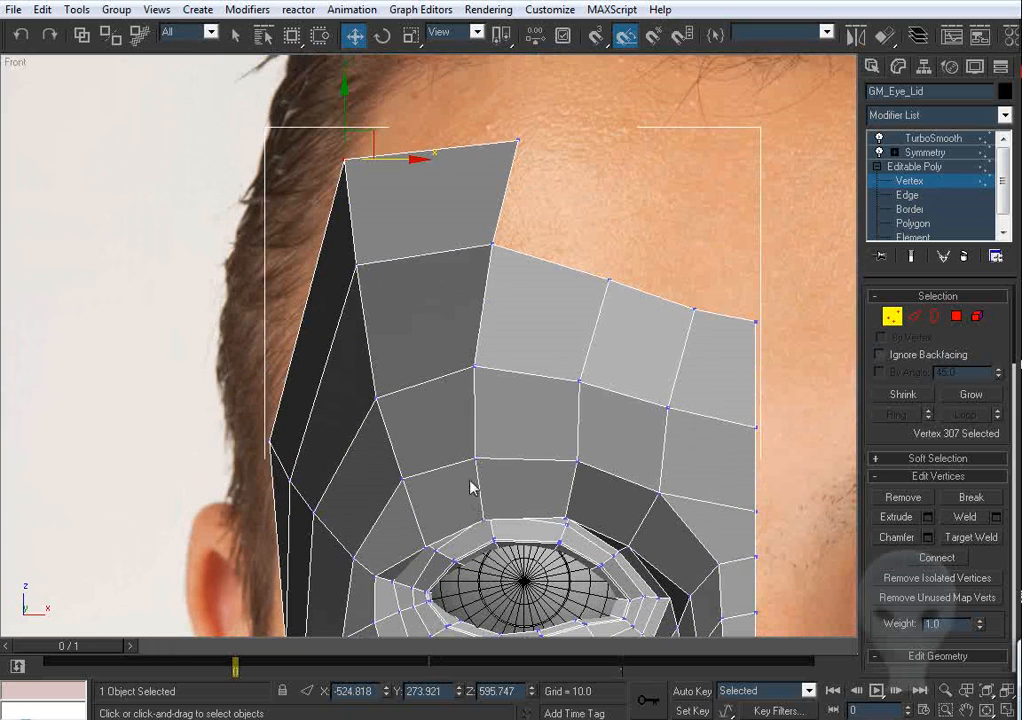
{"action": "scroll", "coordinate": [476, 268], "scroll_direction": "down", "scroll_amount": 3}
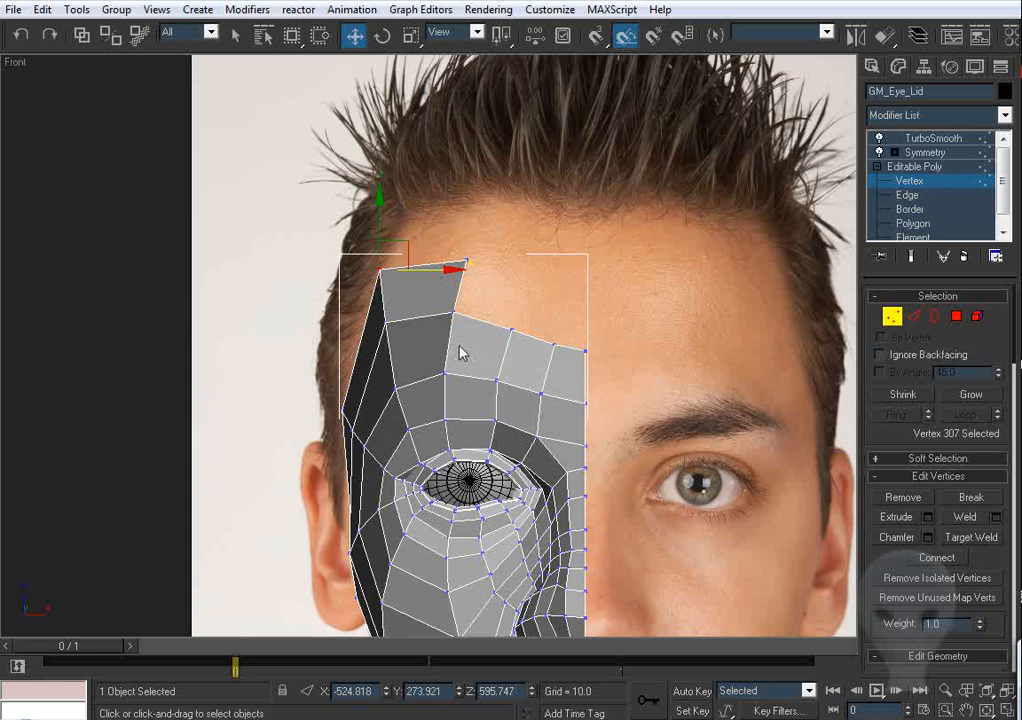
{"action": "middle_click_drag", "start_coordinate": [518, 337], "coordinate": [480, 335]}
{"action": "left_click", "coordinate": [912, 316]}
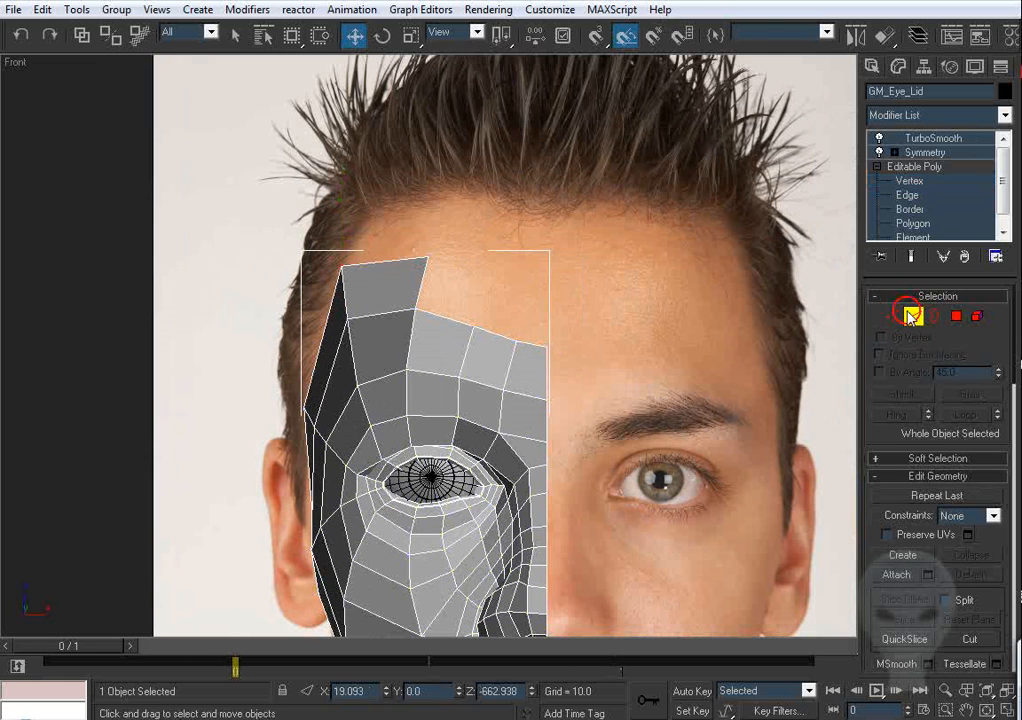
{"action": "middle_click_drag", "start_coordinate": [559, 390], "coordinate": [545, 433]}
{"action": "scroll", "coordinate": [427, 349], "scroll_direction": "up", "scroll_amount": 3}
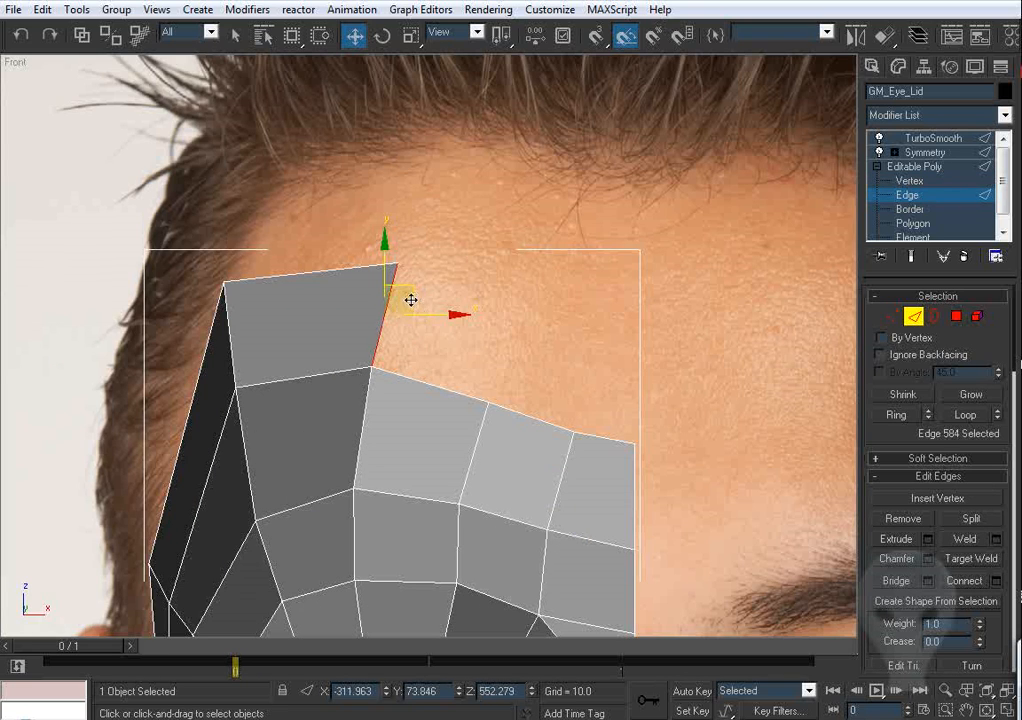
{"action": "left_click_drag", "start_coordinate": [410, 300], "coordinate": [535, 328], "text": "shift"}
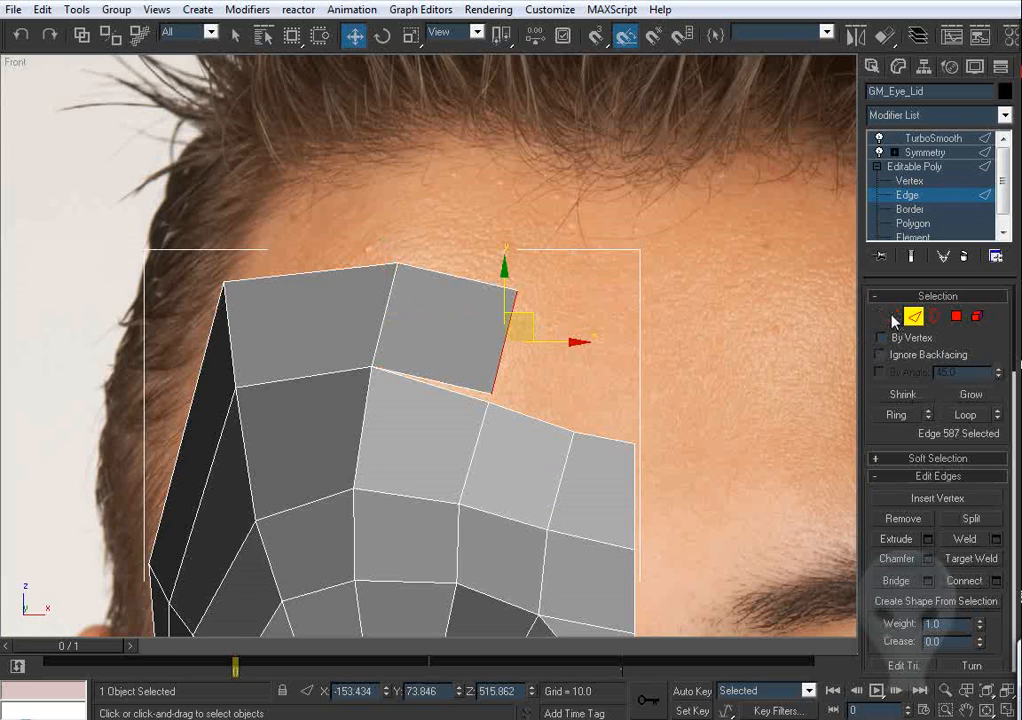
Step: Target-weld the extruded polygon's lower inner corner to the forehead vertex just below it
{"action": "left_click", "coordinate": [892, 317]}
{"action": "left_click", "coordinate": [970, 538]}
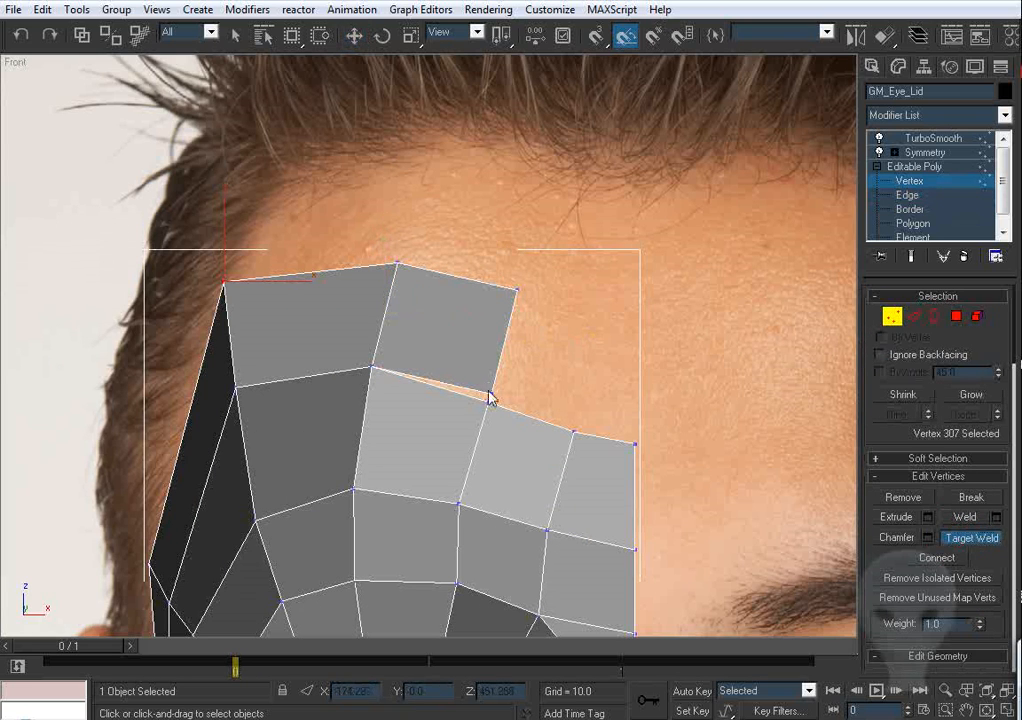
{"action": "left_click", "coordinate": [489, 402]}
{"action": "right_click", "coordinate": [568, 262]}
Step: Move the upper vertex between the two new forehead polygons forward toward the forehead profile in the left view
{"action": "left_click", "coordinate": [517, 290]}
{"action": "left_click", "coordinate": [398, 263]}
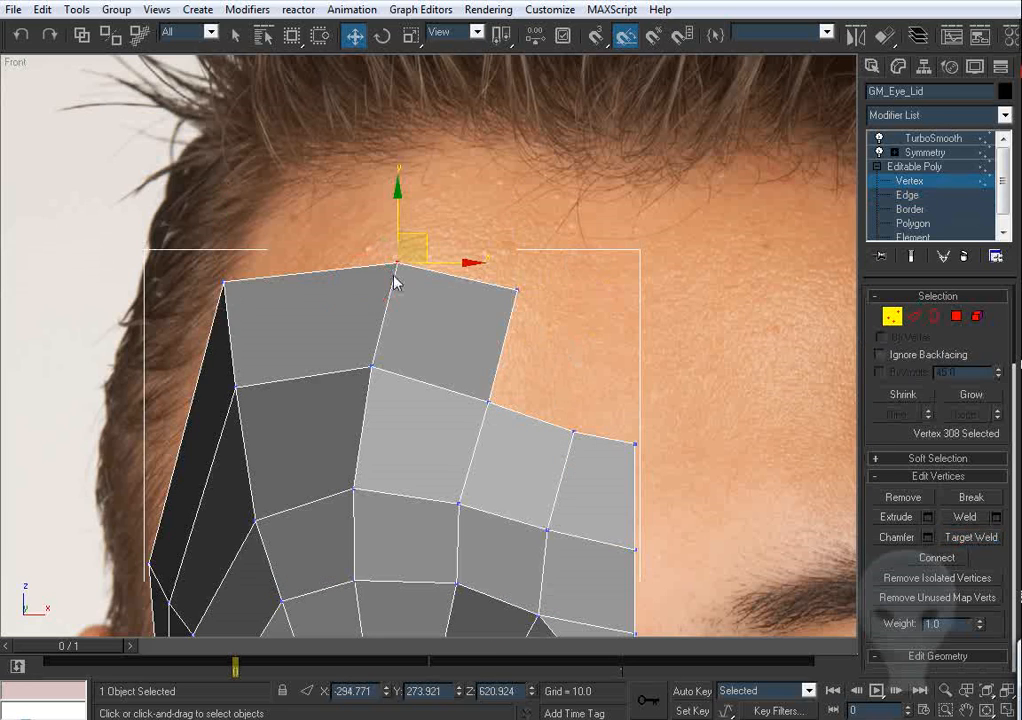
{"action": "key", "text": "l"}
{"action": "scroll", "coordinate": [400, 268], "scroll_direction": "down", "scroll_amount": 2}
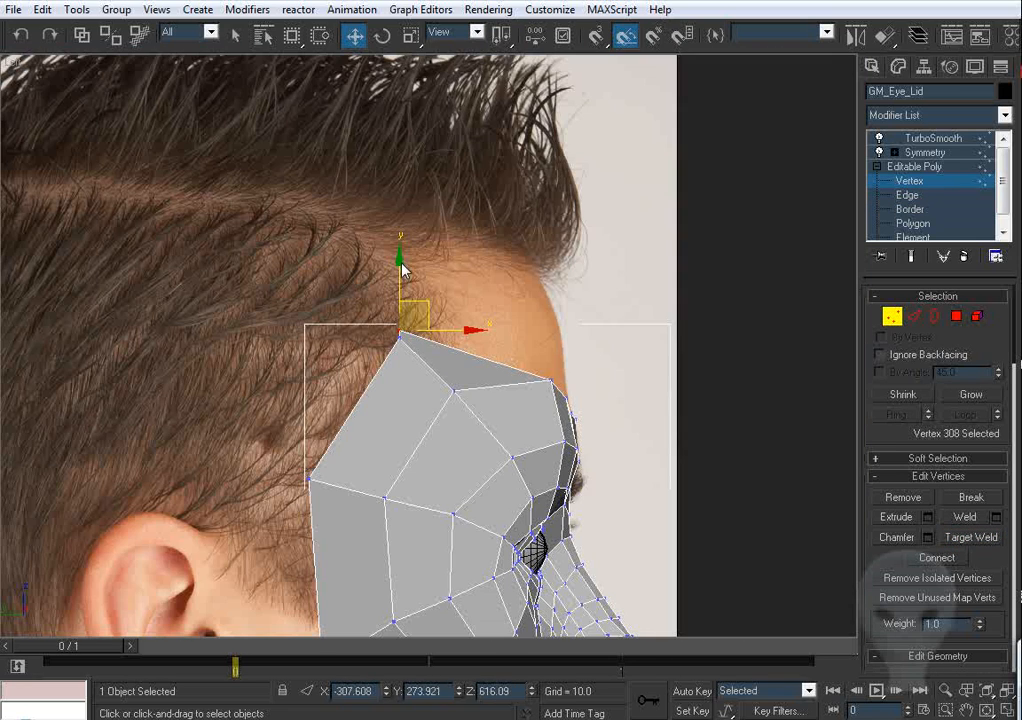
{"action": "left_click_drag", "start_coordinate": [460, 330], "coordinate": [595, 333]}
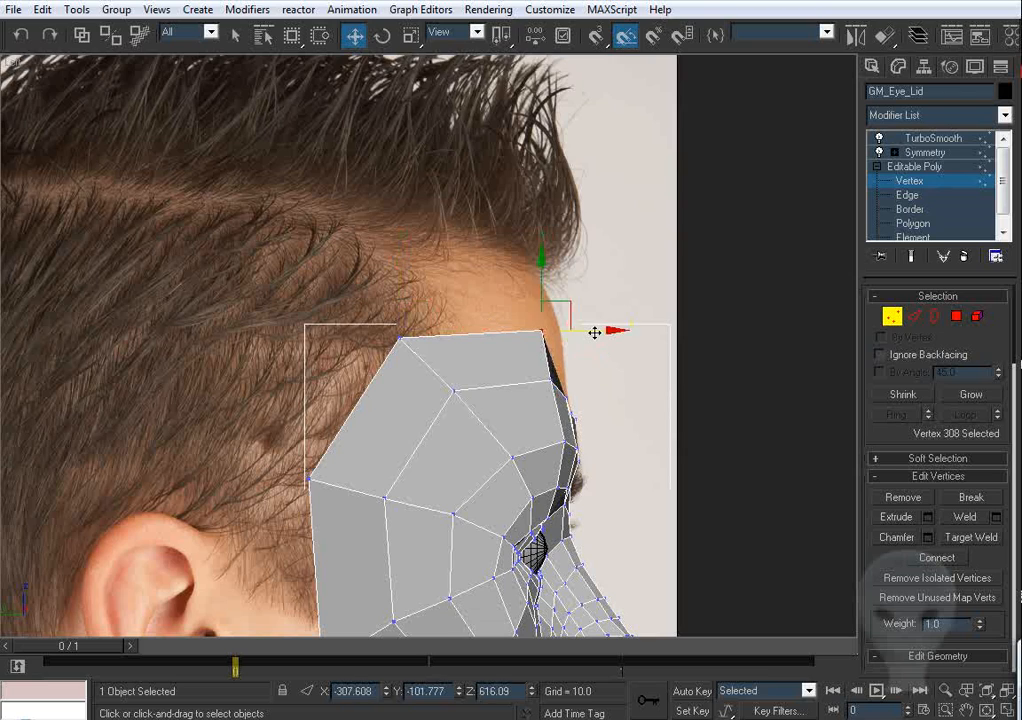
{"action": "middle_click_drag", "start_coordinate": [595, 333], "coordinate": [388, 268]}
{"action": "scroll", "coordinate": [385, 268], "scroll_direction": "up", "scroll_amount": 3}
{"action": "middle_click_drag", "start_coordinate": [472, 284], "coordinate": [470, 332]}
{"action": "left_click_drag", "start_coordinate": [464, 285], "coordinate": [459, 290]}
{"action": "left_click", "coordinate": [429, 380]}
Step: Adjust the forehead vertices around the new polygons in the front view, including the upper inner corner
{"action": "key", "text": "f"}
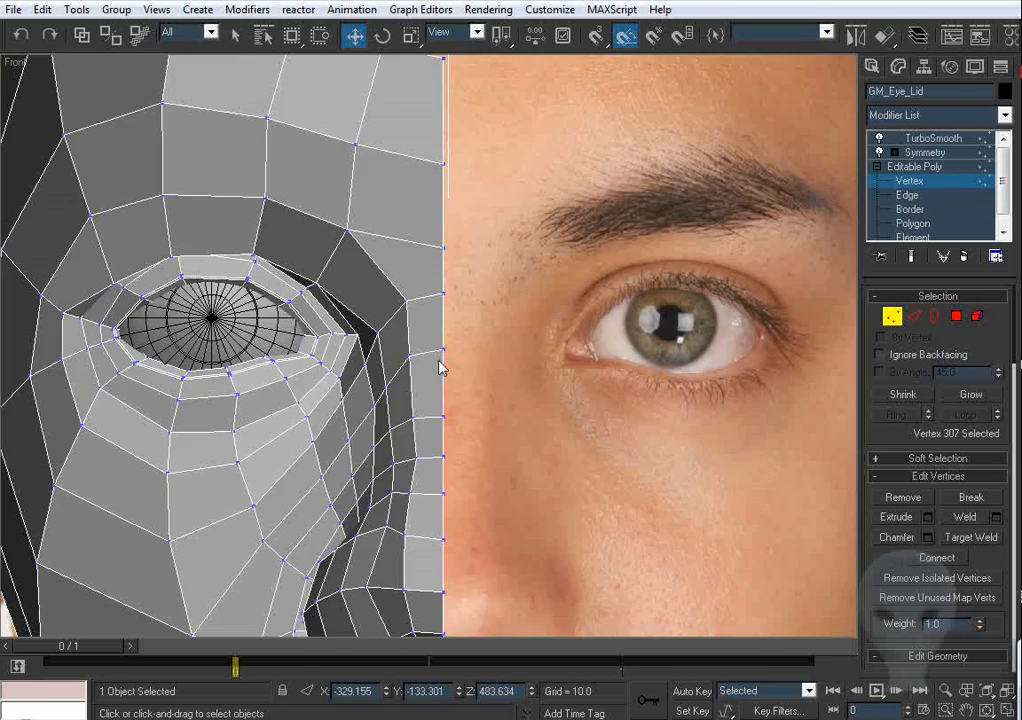
{"action": "middle_click_drag", "start_coordinate": [140, 80], "coordinate": [324, 167]}
{"action": "middle_click_drag", "start_coordinate": [421, 310], "coordinate": [483, 223]}
{"action": "left_click_drag", "start_coordinate": [459, 247], "coordinate": [455, 253]}
{"action": "middle_click_drag", "start_coordinate": [569, 200], "coordinate": [459, 229]}
{"action": "left_click_drag", "start_coordinate": [497, 188], "coordinate": [442, 232]}
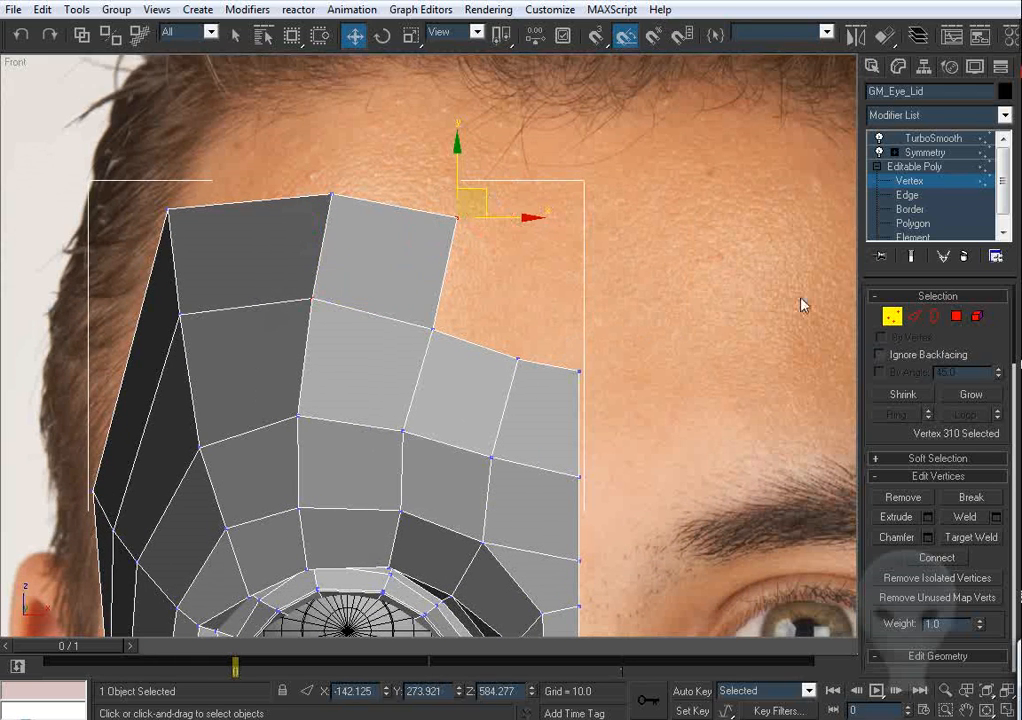
Step: Extrude the two remaining top forehead edges beside the centre line upward to match the new row's height
{"action": "left_click", "coordinate": [912, 317]}
{"action": "left_click_drag", "start_coordinate": [553, 343], "coordinate": [541, 383]}
{"action": "left_click_drag", "start_coordinate": [490, 336], "coordinate": [479, 368], "text": "ctrl"}
{"action": "middle_click_drag", "start_coordinate": [508, 301], "coordinate": [491, 344]}
{"action": "left_click_drag", "start_coordinate": [491, 344], "coordinate": [491, 221], "text": "shift"}
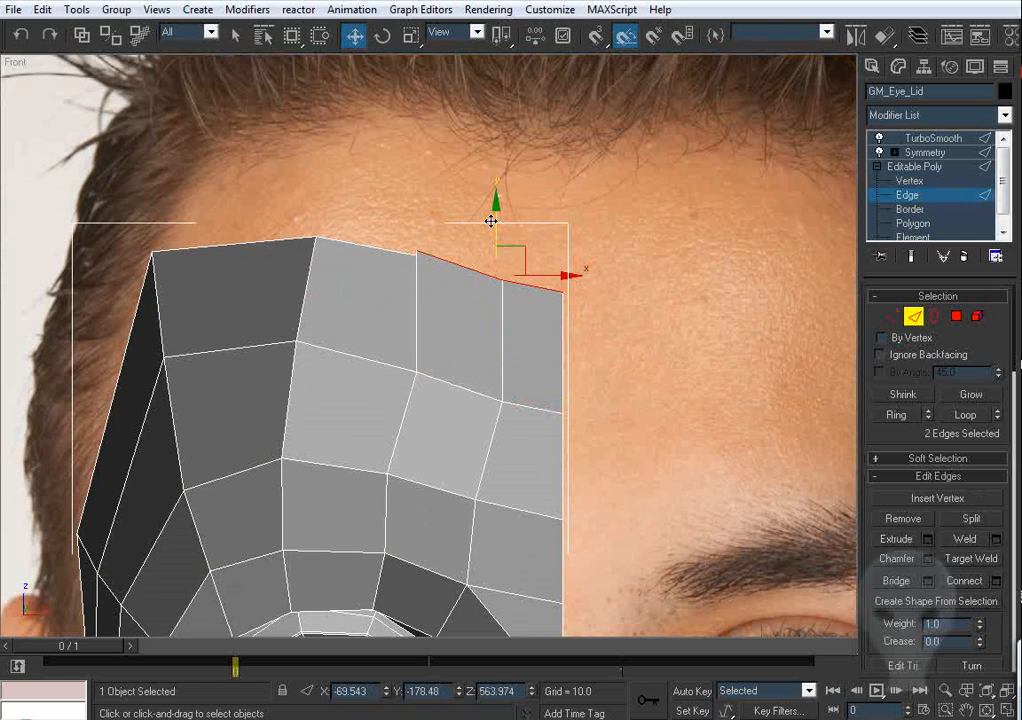
Step: Collapse the two neighbouring top corner vertices between the new forehead polygons into one
{"action": "left_click", "coordinate": [891, 317]}
{"action": "left_click_drag", "start_coordinate": [380, 231], "coordinate": [453, 292]}
{"action": "key", "text": "ctrl+alt+c"}
{"action": "middle_click_drag", "start_coordinate": [455, 339], "coordinate": [425, 312]}
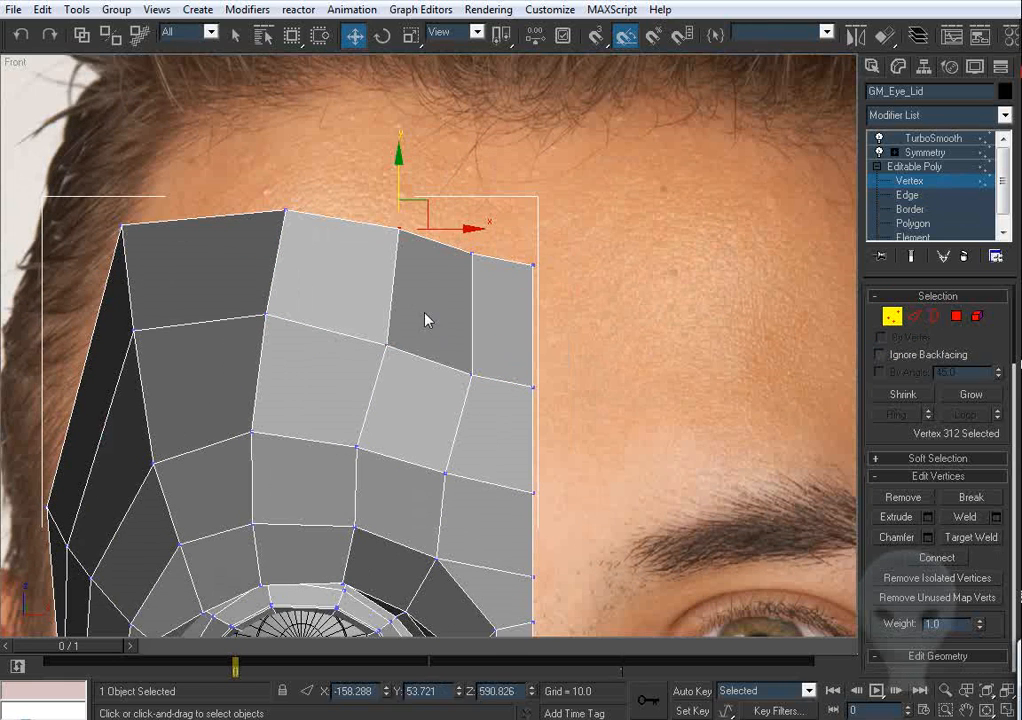
Step: Align the new top-row forehead vertices with the side photo's profile, moving the collapsed vertex forward in the left view
{"action": "left_click", "coordinate": [433, 237]}
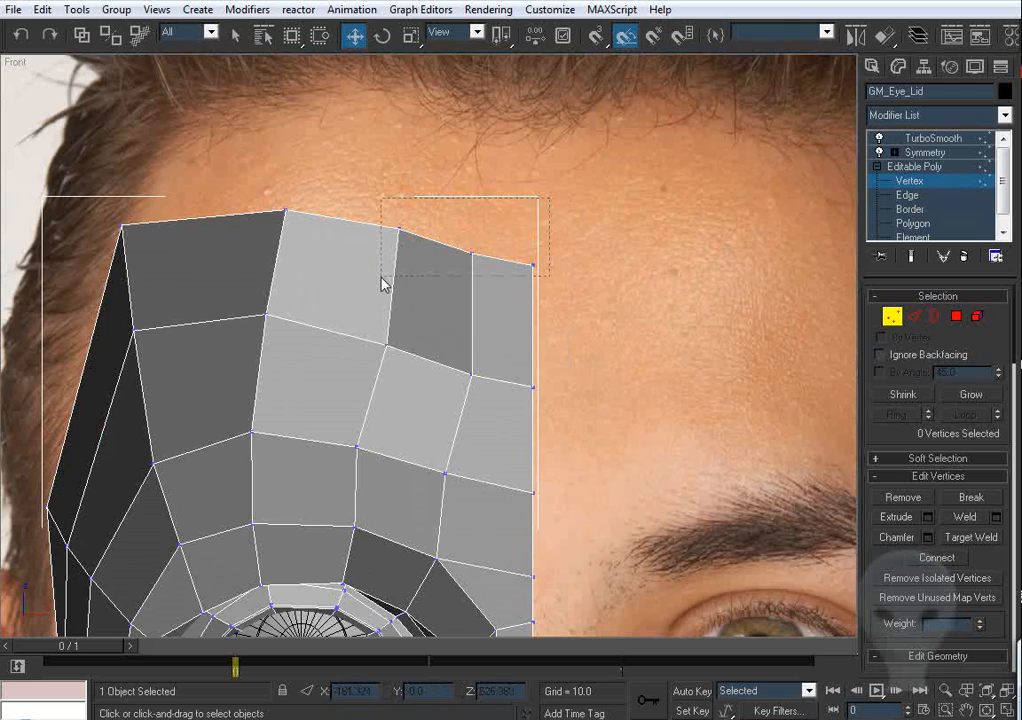
{"action": "left_click_drag", "start_coordinate": [381, 277], "coordinate": [381, 277]}
{"action": "key", "text": "l"}
{"action": "middle_click_drag", "start_coordinate": [563, 331], "coordinate": [505, 338]}
{"action": "scroll", "coordinate": [470, 290], "scroll_direction": "down", "scroll_amount": 4}
{"action": "left_click_drag", "start_coordinate": [508, 358], "coordinate": [484, 360]}
{"action": "left_click_drag", "start_coordinate": [677, 333], "coordinate": [509, 383]}
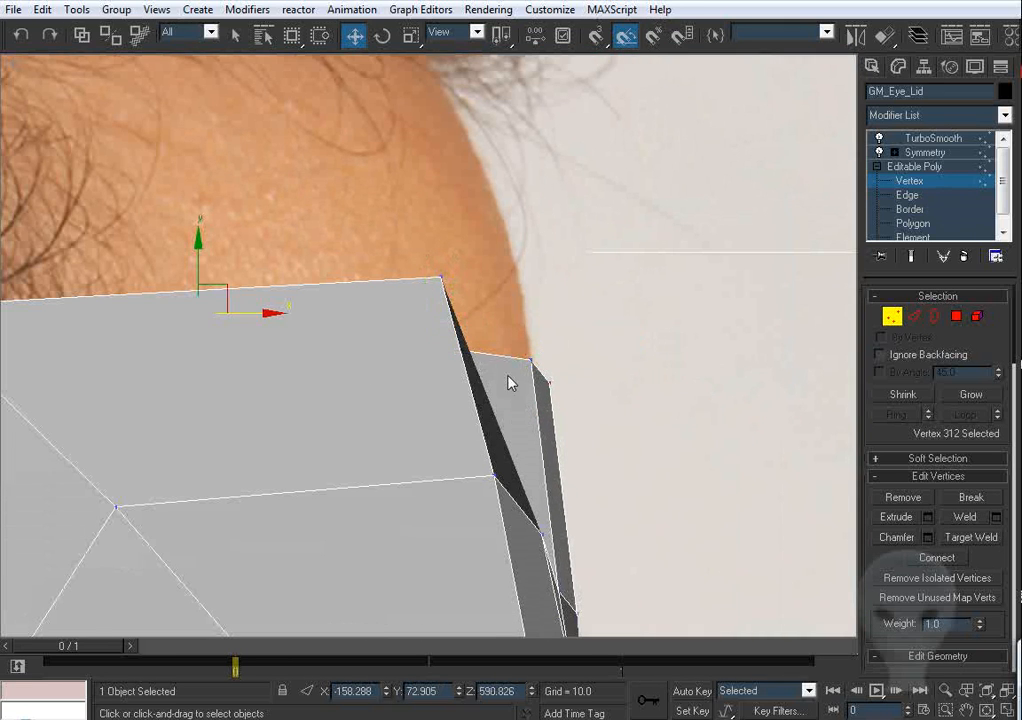
{"action": "left_click_drag", "start_coordinate": [265, 318], "coordinate": [561, 345]}
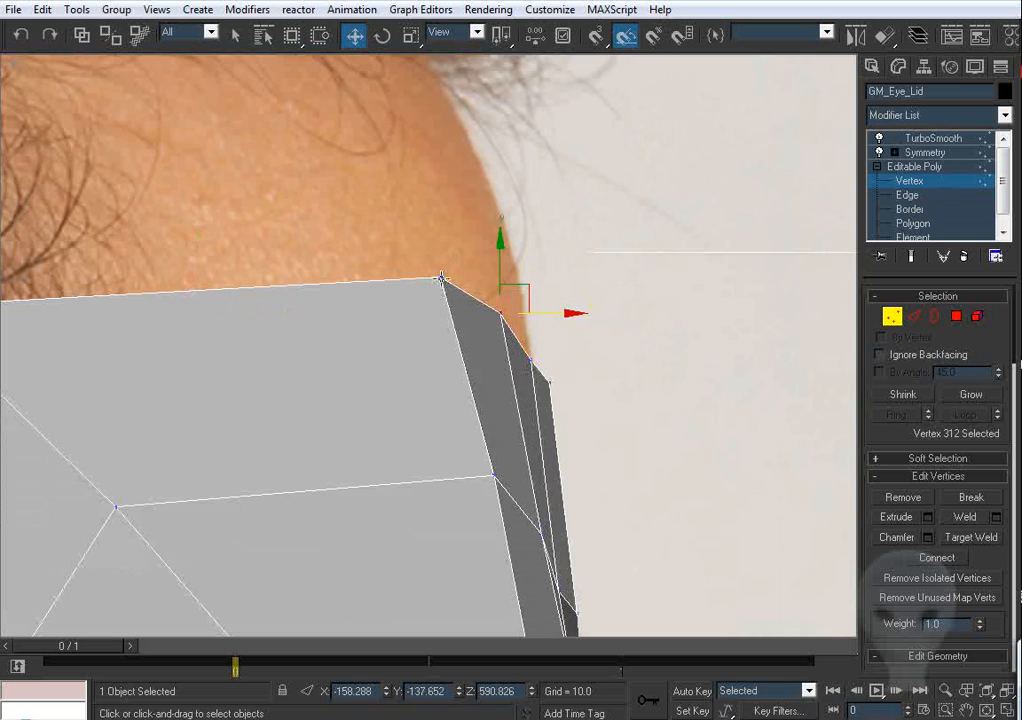
Step: Move the outer top-row forehead vertex and the vertex below it slightly back in the left view
{"action": "left_click_drag", "start_coordinate": [441, 278], "coordinate": [429, 277]}
{"action": "left_click", "coordinate": [497, 481]}
{"action": "middle_click_drag", "start_coordinate": [497, 481], "coordinate": [389, 378]}
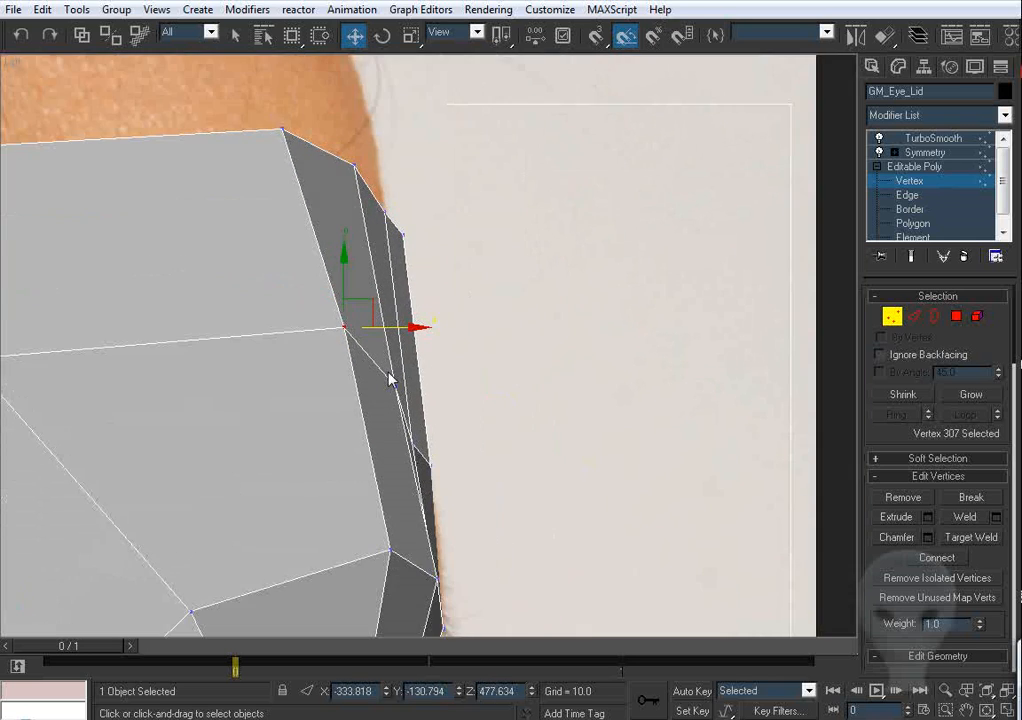
{"action": "scroll", "coordinate": [430, 470], "scroll_direction": "down", "scroll_amount": 2}
{"action": "middle_click_drag", "start_coordinate": [468, 370], "coordinate": [383, 342], "text": "alt"}
{"action": "scroll", "coordinate": [424, 376], "scroll_direction": "up", "scroll_amount": 5}
Step: Move the two outermost upper forehead vertices down and outward toward the temple in the front view
{"action": "key", "text": "f"}
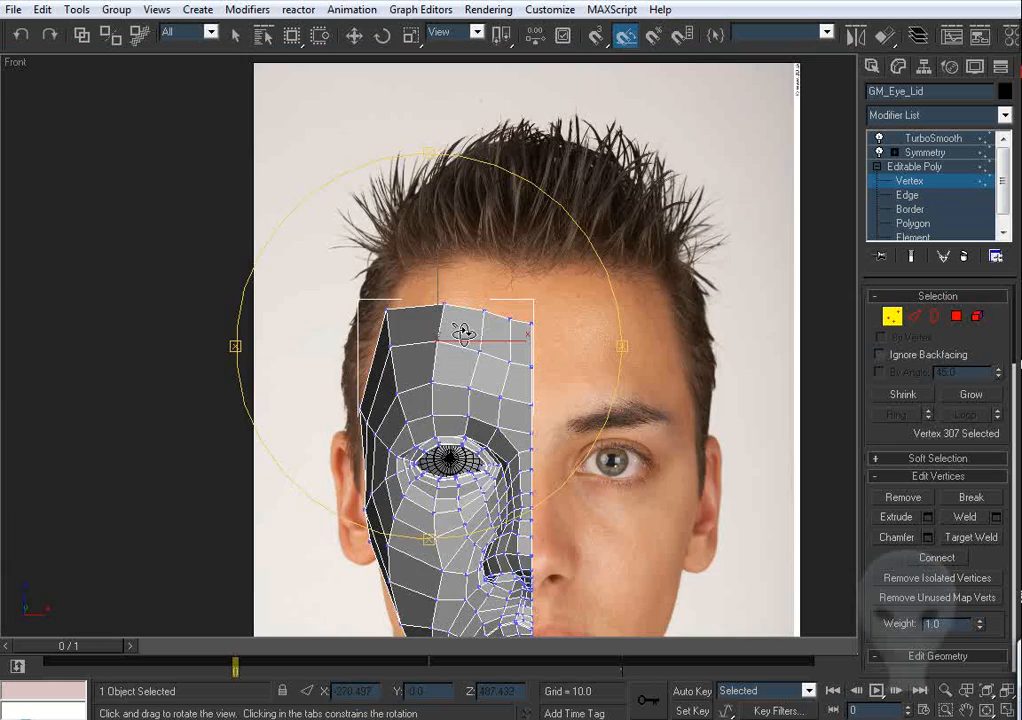
{"action": "scroll", "coordinate": [463, 372], "scroll_direction": "up", "scroll_amount": 3}
{"action": "middle_click_drag", "start_coordinate": [462, 358], "coordinate": [543, 381], "text": "alt"}
{"action": "right_click", "coordinate": [501, 355]}
{"action": "middle_click_drag", "start_coordinate": [408, 340], "coordinate": [440, 322]}
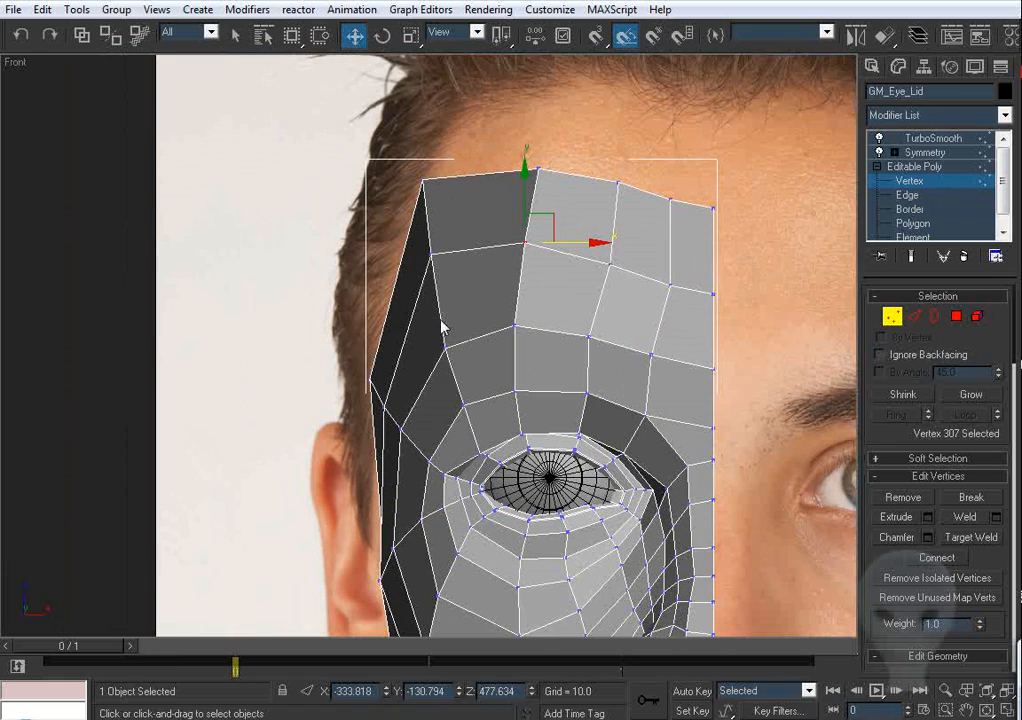
{"action": "middle_click_drag", "start_coordinate": [437, 219], "coordinate": [440, 261]}
{"action": "left_click_drag", "start_coordinate": [359, 181], "coordinate": [461, 303]}
{"action": "left_click_drag", "start_coordinate": [460, 248], "coordinate": [419, 307]}
Step: Even out the two upper temple vertices in the front view, moving the inner one inward and lowering the outer corner one
{"action": "left_click", "coordinate": [407, 373]}
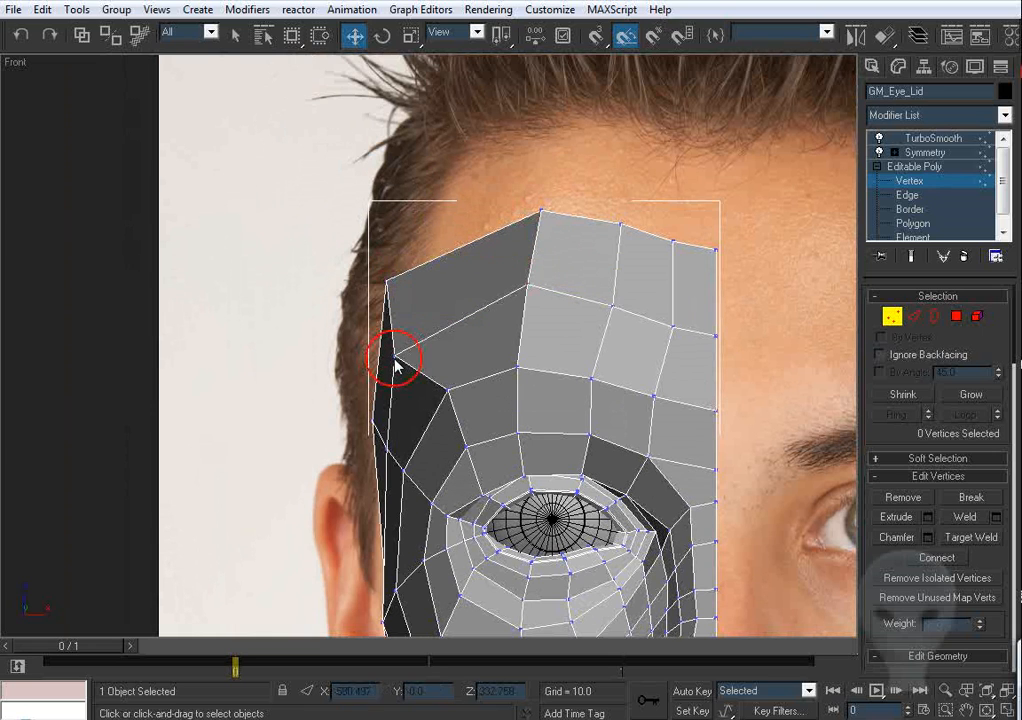
{"action": "left_click_drag", "start_coordinate": [395, 357], "coordinate": [413, 348]}
{"action": "left_click", "coordinate": [372, 300]}
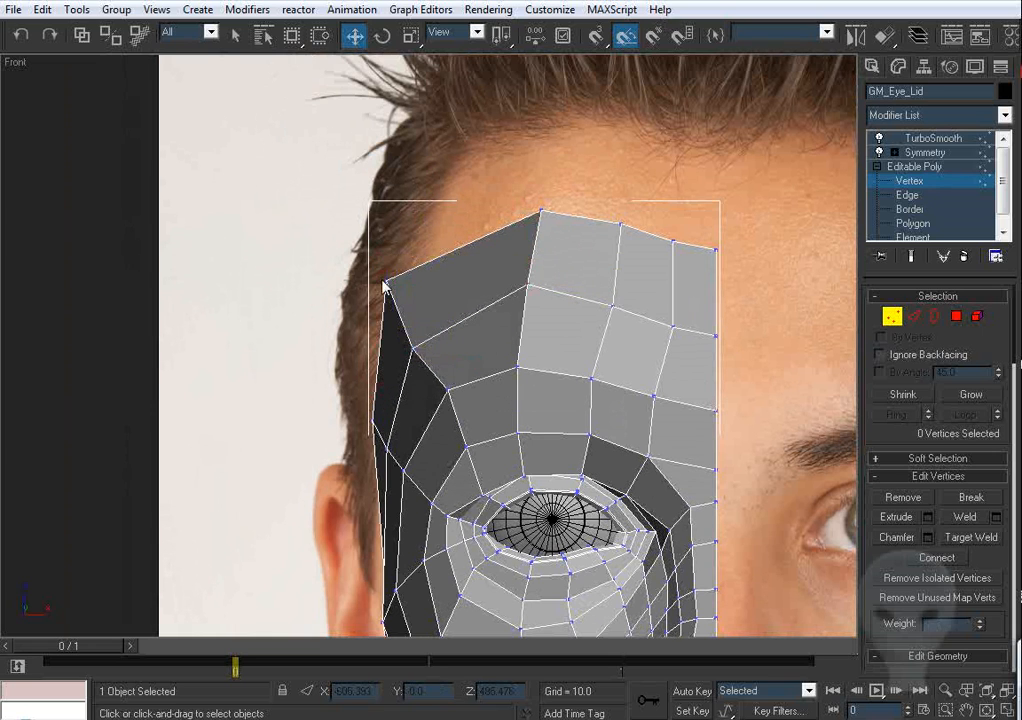
{"action": "left_click", "coordinate": [385, 284]}
{"action": "left_click_drag", "start_coordinate": [385, 284], "coordinate": [390, 305]}
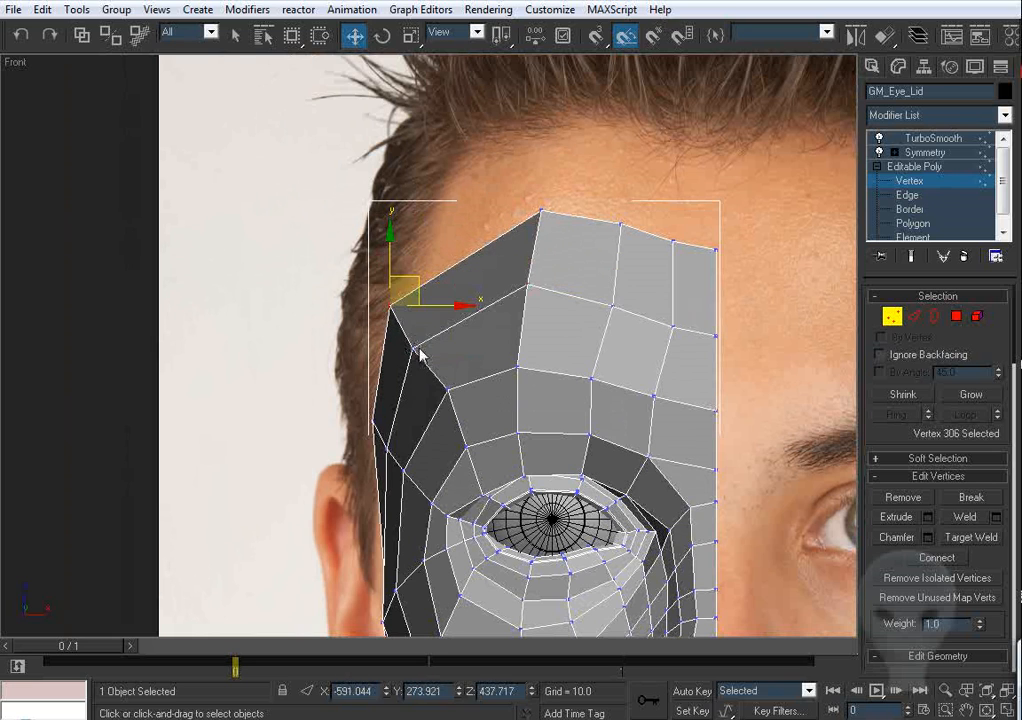
{"action": "left_click", "coordinate": [418, 344]}
Step: Refine the vertex row running from above the outer brow to the temple corner into an even line in the front view
{"action": "left_click", "coordinate": [448, 390]}
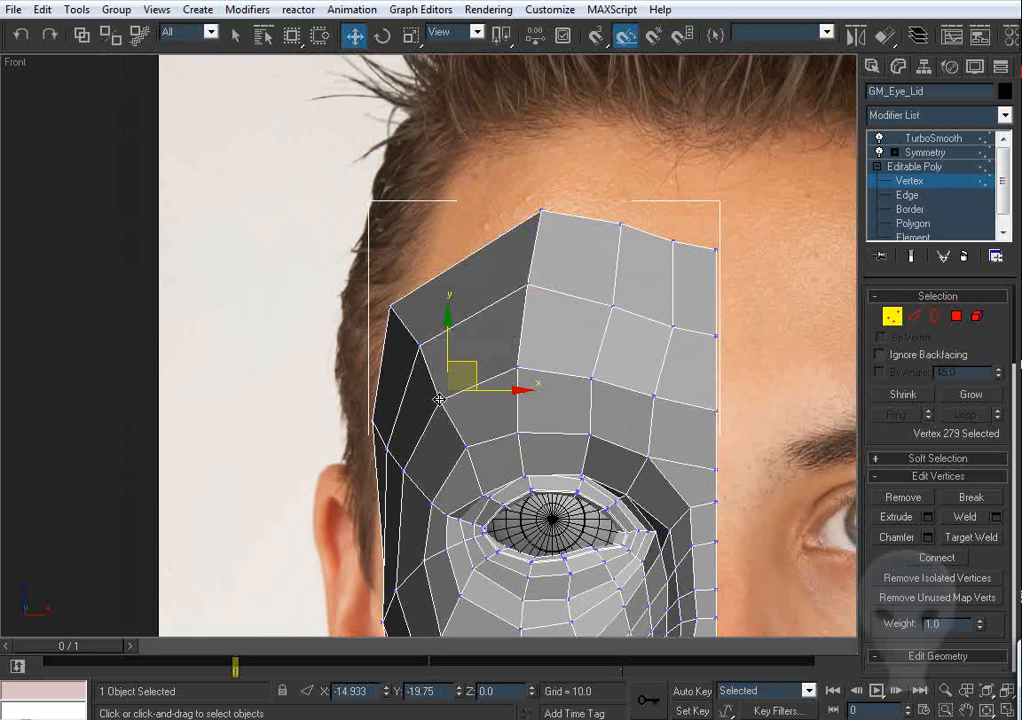
{"action": "scroll", "coordinate": [440, 399], "scroll_direction": "up", "scroll_amount": 3}
{"action": "left_click_drag", "start_coordinate": [579, 289], "coordinate": [590, 284]}
{"action": "middle_click_drag", "start_coordinate": [521, 276], "coordinate": [462, 321]}
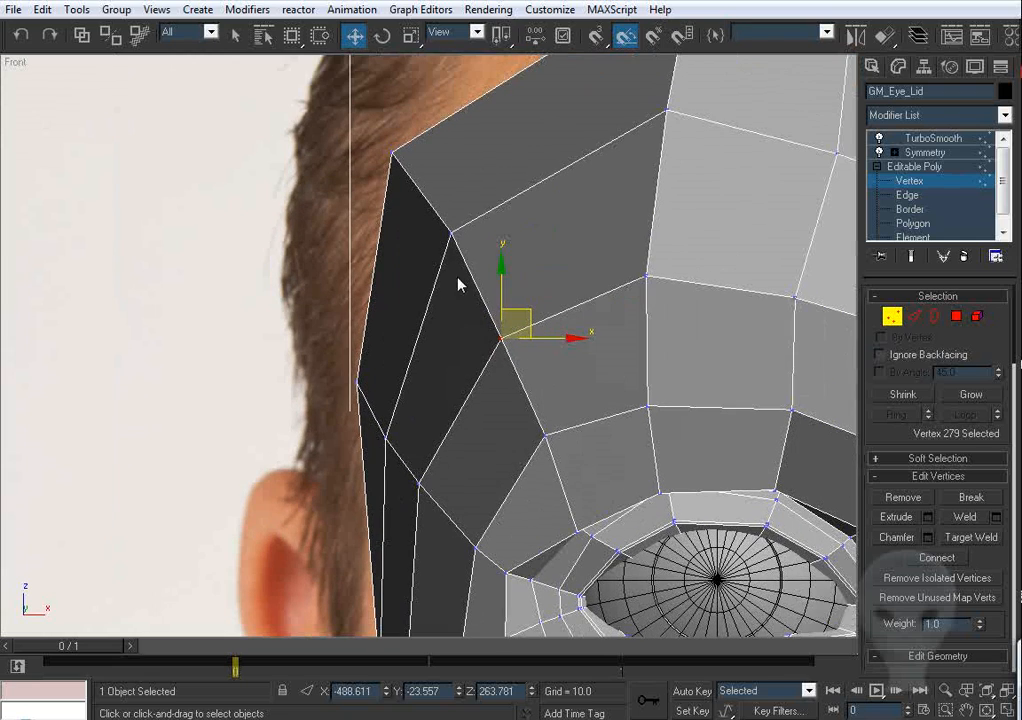
{"action": "left_click", "coordinate": [447, 242]}
{"action": "left_click_drag", "start_coordinate": [389, 151], "coordinate": [396, 159]}
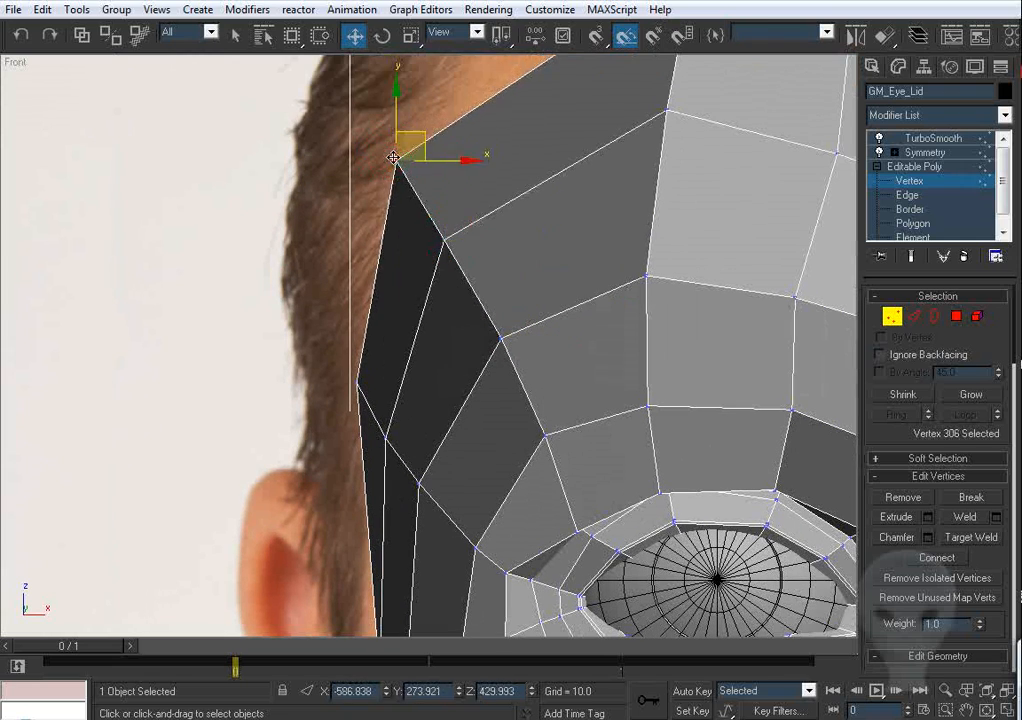
Step: Move the top temple corner vertex back and up in the left view and adjust the vertex above the outer eye corner
{"action": "key", "text": "l"}
{"action": "scroll", "coordinate": [461, 365], "scroll_direction": "down", "scroll_amount": 3}
{"action": "scroll", "coordinate": [461, 362], "scroll_direction": "up", "scroll_amount": 2}
{"action": "left_click_drag", "start_coordinate": [460, 344], "coordinate": [423, 318]}
{"action": "left_click", "coordinate": [537, 404]}
{"action": "mouse_move", "coordinate": [529, 401]}
{"action": "middle_mouse_down"}
{"action": "mouse_move", "coordinate": [495, 342]}
{"action": "mouse_move", "coordinate": [537, 388]}
{"action": "middle_mouse_up"}
{"action": "left_click", "coordinate": [545, 373]}
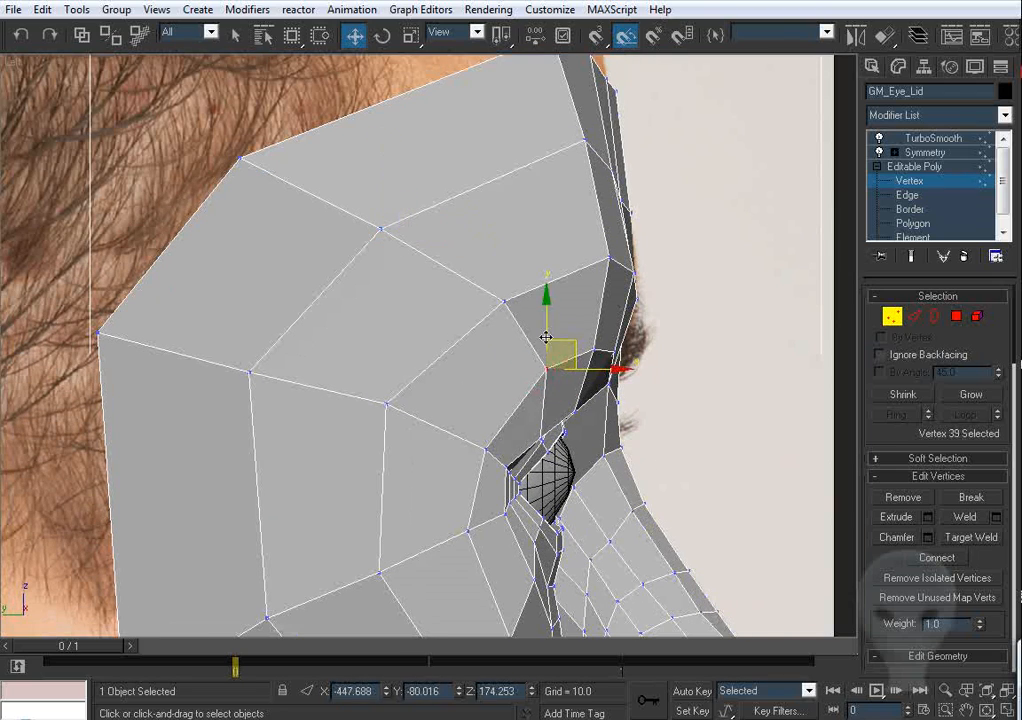
Step: Nudge the top temple corner vertex slightly inward in the front view
{"action": "middle_click_drag", "start_coordinate": [525, 275], "coordinate": [443, 381]}
{"action": "key", "text": "f"}
{"action": "key", "text": "z"}
{"action": "middle_click_drag", "start_coordinate": [388, 347], "coordinate": [433, 406]}
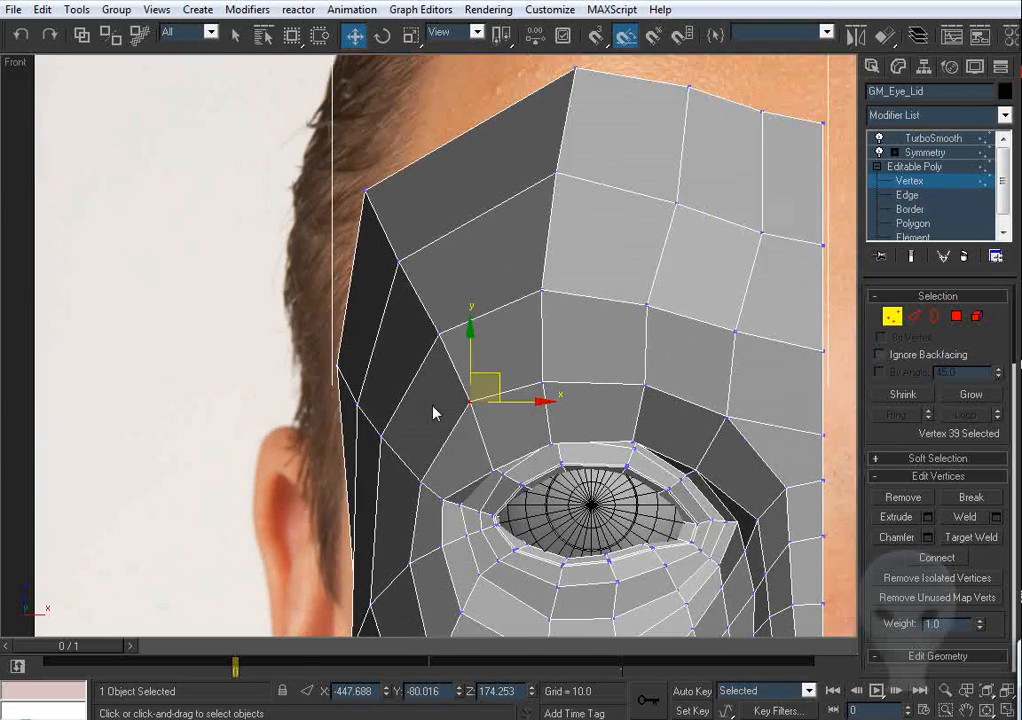
{"action": "left_click", "coordinate": [374, 191]}
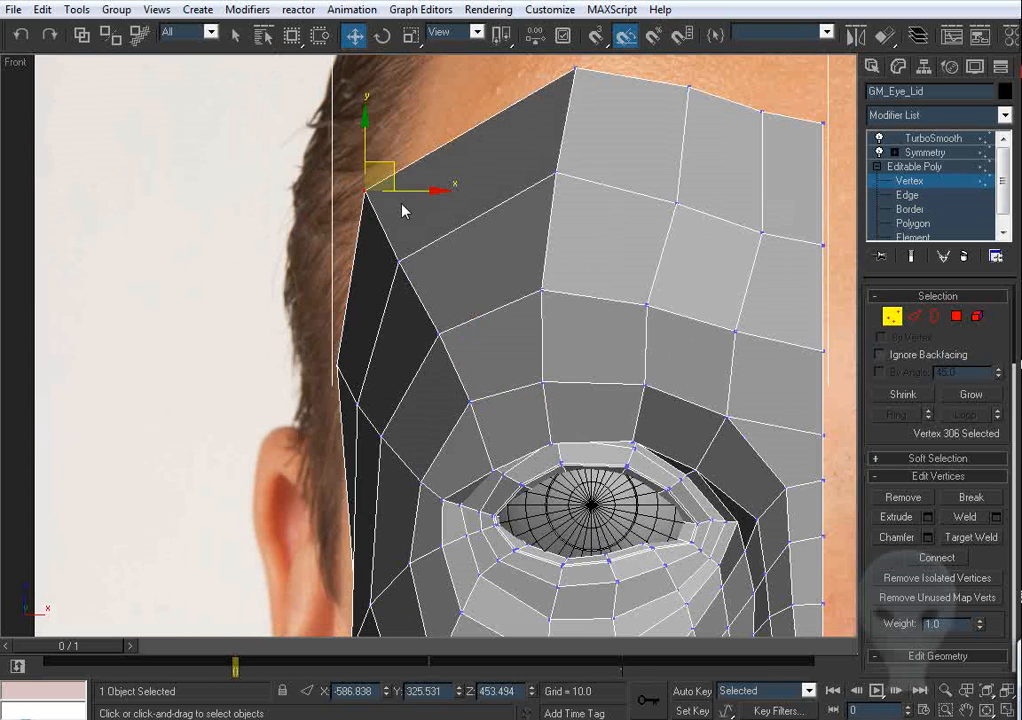
{"action": "left_click_drag", "start_coordinate": [413, 189], "coordinate": [418, 189]}
Step: Shift the three upper vertices of the forehead column next to the temple outward in the front view, lowering the upper two
{"action": "middle_click_drag", "start_coordinate": [449, 219], "coordinate": [420, 285]}
{"action": "left_click", "coordinate": [515, 352]}
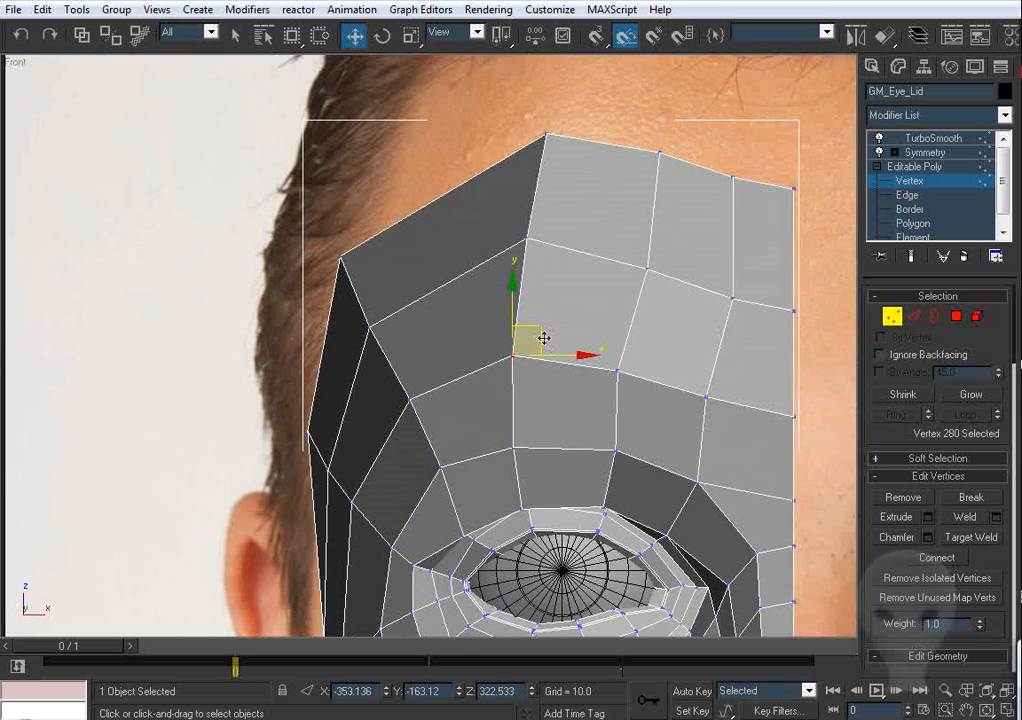
{"action": "left_click_drag", "start_coordinate": [543, 337], "coordinate": [534, 340]}
{"action": "left_click_drag", "start_coordinate": [527, 238], "coordinate": [485, 271]}
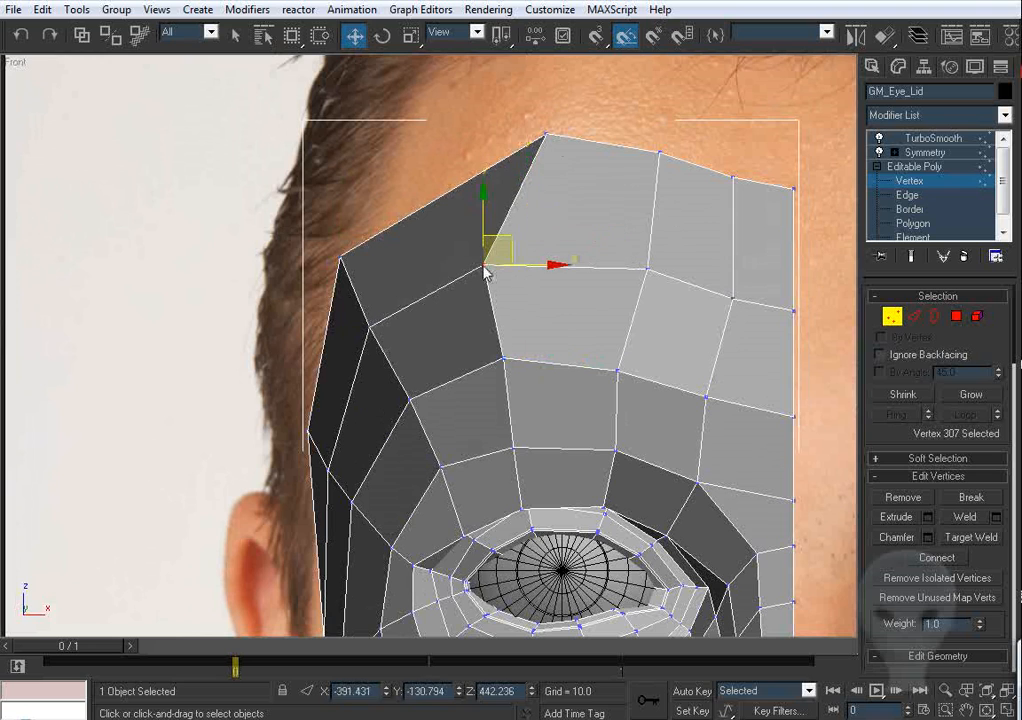
{"action": "left_click_drag", "start_coordinate": [545, 140], "coordinate": [456, 164]}
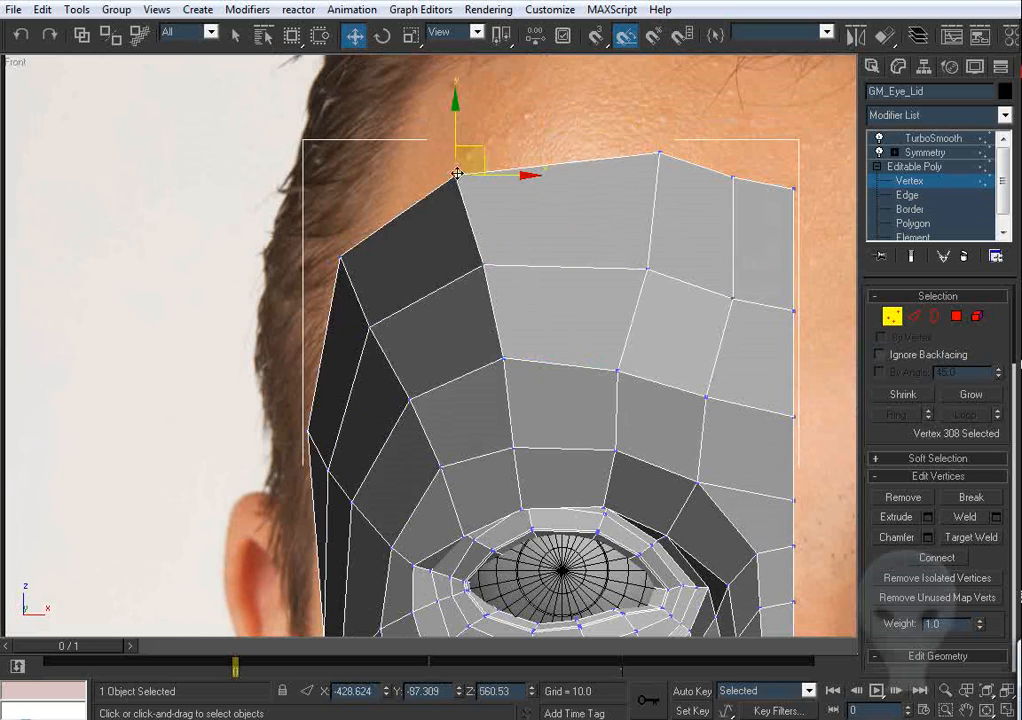
{"action": "middle_click_drag", "start_coordinate": [652, 218], "coordinate": [640, 270]}
{"action": "middle_click_drag", "start_coordinate": [532, 314], "coordinate": [531, 295]}
{"action": "left_click_drag", "start_coordinate": [492, 197], "coordinate": [498, 190]}
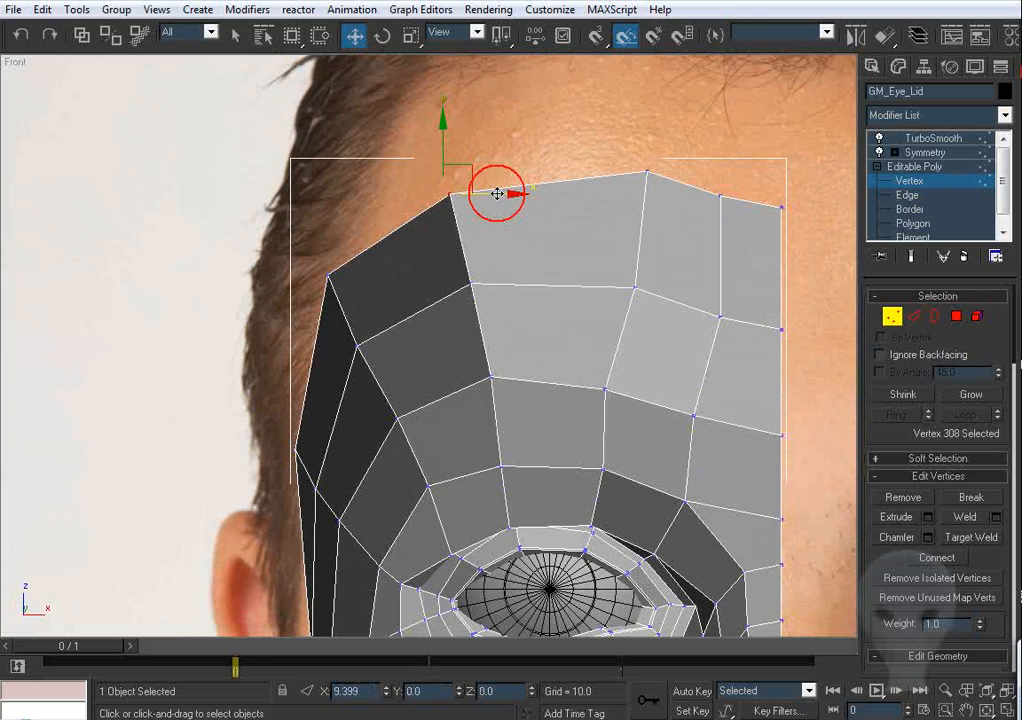
Step: Raise the three upper vertices of the outer forehead column slightly and move them back together in the left view
{"action": "middle_click_drag", "start_coordinate": [507, 324], "coordinate": [462, 301]}
{"action": "left_click_drag", "start_coordinate": [489, 399], "coordinate": [490, 400]}
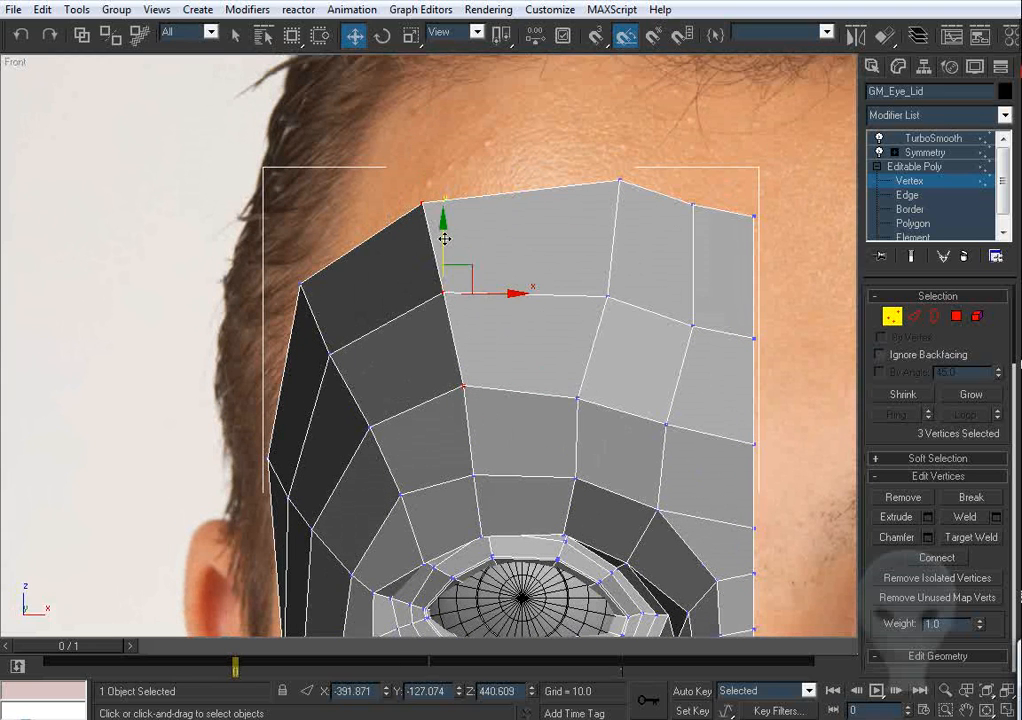
{"action": "left_click_drag", "start_coordinate": [444, 239], "coordinate": [444, 229]}
{"action": "key", "text": "l"}
{"action": "key", "text": "z"}
{"action": "middle_click_drag", "start_coordinate": [547, 300], "coordinate": [566, 269]}
{"action": "scroll", "coordinate": [566, 269], "scroll_direction": "down", "scroll_amount": 3}
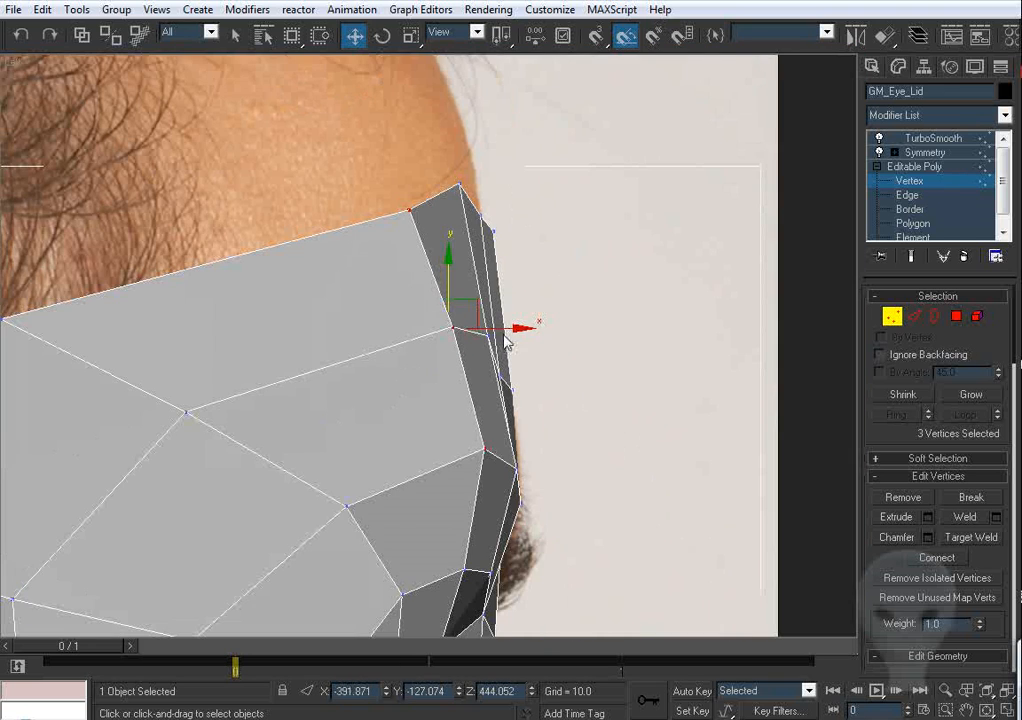
{"action": "left_click_drag", "start_coordinate": [512, 330], "coordinate": [484, 333]}
Step: Drop the lowest of the three vertices from the selection and move the upper two further back and up
{"action": "middle_click_drag", "start_coordinate": [484, 397], "coordinate": [485, 377]}
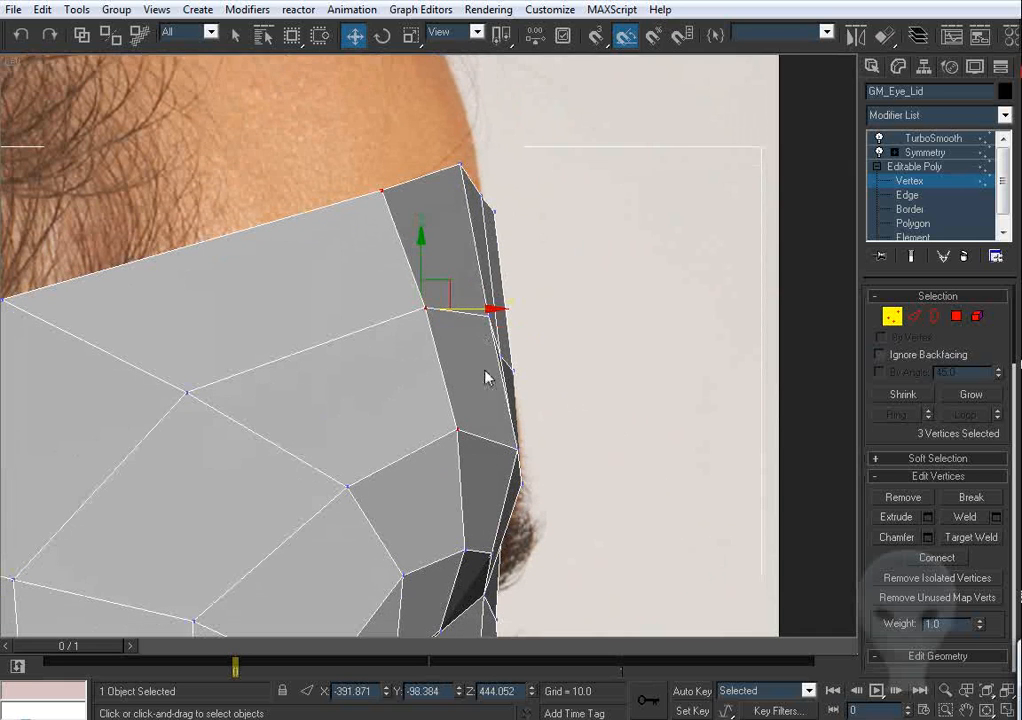
{"action": "left_click_drag", "start_coordinate": [485, 385], "coordinate": [434, 445], "text": "alt"}
{"action": "middle_click_drag", "start_coordinate": [438, 397], "coordinate": [492, 456]}
{"action": "left_click_drag", "start_coordinate": [486, 290], "coordinate": [441, 253]}
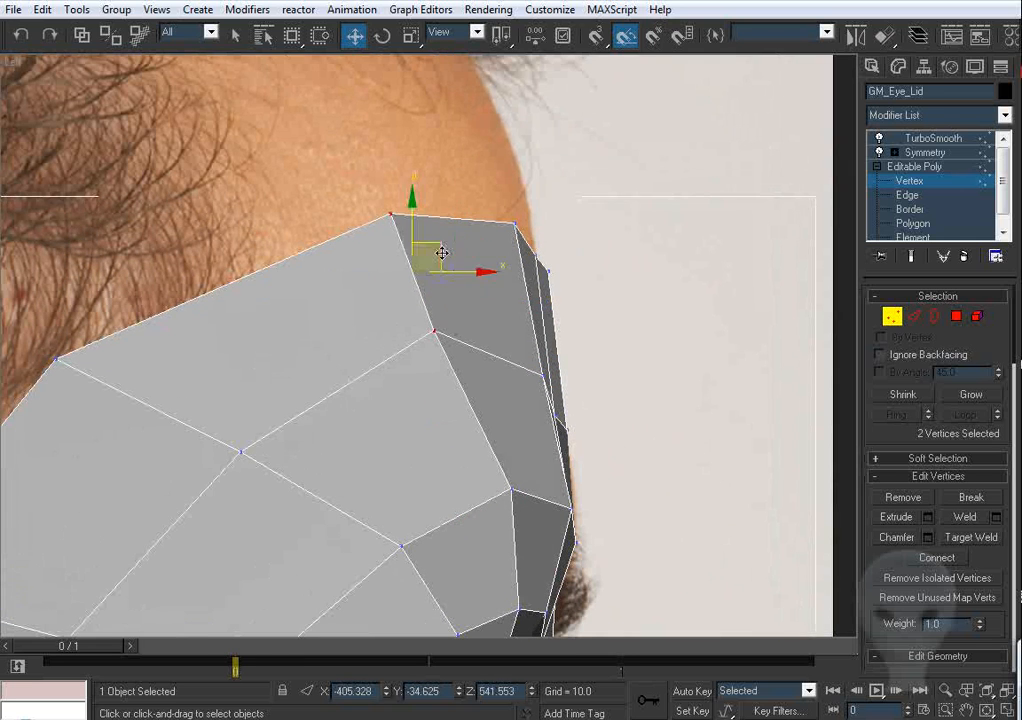
Step: Move the outer forehead column's top vertex further back and up in the left view
{"action": "middle_click_drag", "start_coordinate": [441, 253], "coordinate": [459, 333], "text": "alt"}
{"action": "middle_click_drag", "start_coordinate": [462, 317], "coordinate": [457, 338]}
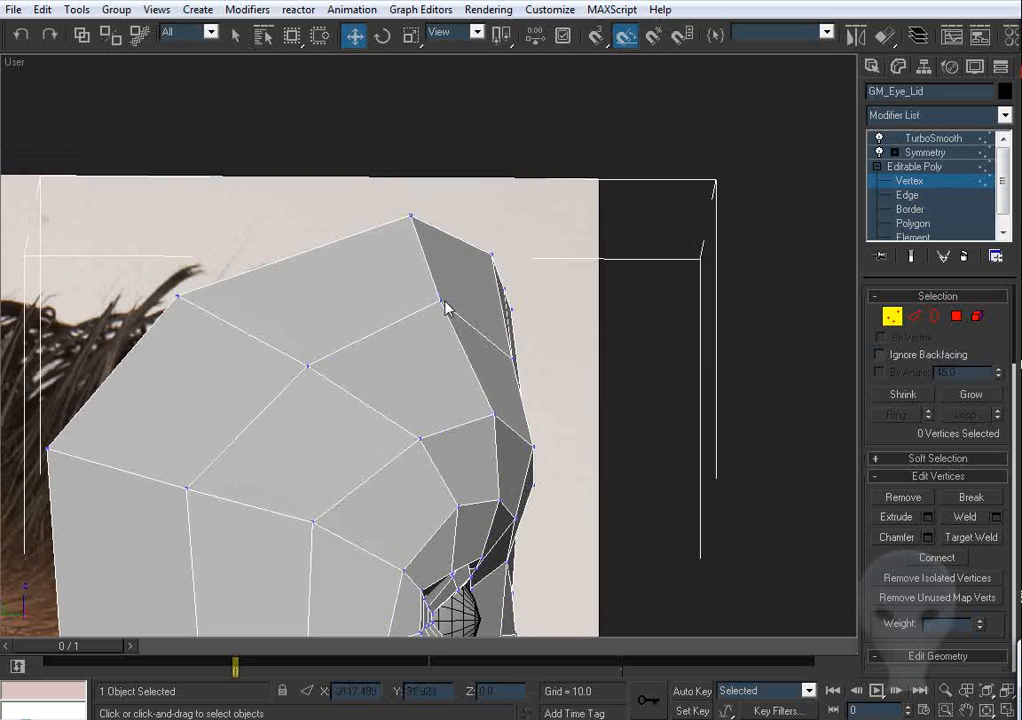
{"action": "left_click", "coordinate": [445, 307]}
{"action": "key", "text": "l"}
{"action": "key", "text": "z"}
{"action": "scroll", "coordinate": [490, 352], "scroll_direction": "down", "scroll_amount": 4}
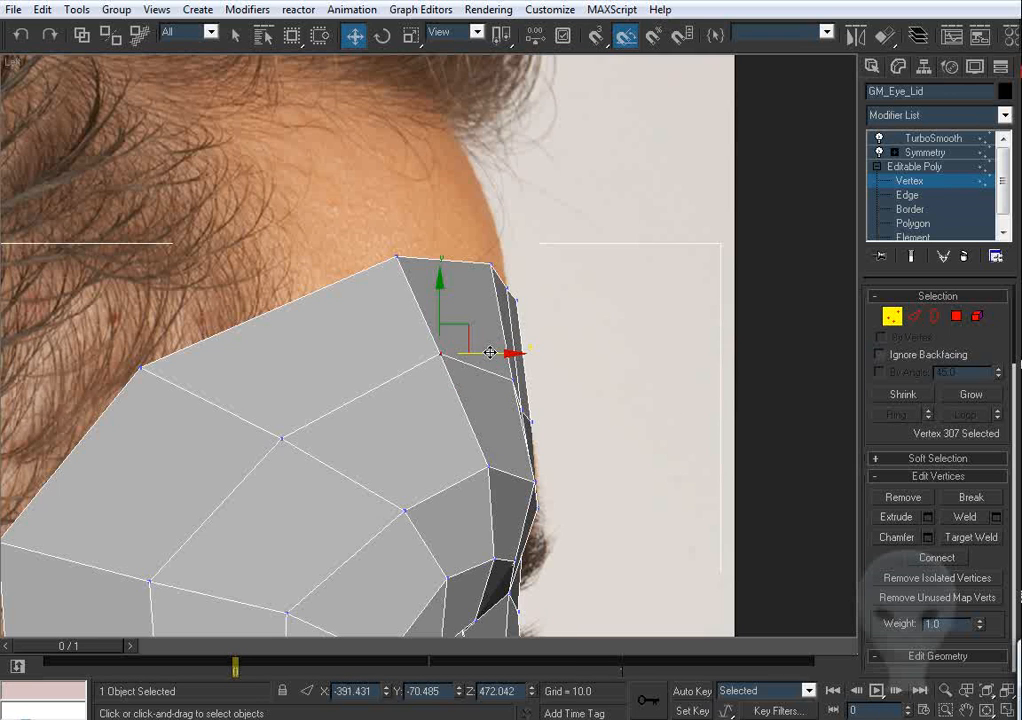
{"action": "left_click_drag", "start_coordinate": [398, 256], "coordinate": [369, 239]}
Step: Lower the outer forehead column's top vertex slightly in the front view
{"action": "key", "text": "f"}
{"action": "key", "text": "z"}
{"action": "middle_click_drag", "start_coordinate": [441, 345], "coordinate": [437, 298]}
{"action": "scroll", "coordinate": [437, 298], "scroll_direction": "down", "scroll_amount": 3}
{"action": "middle_click_drag", "start_coordinate": [514, 400], "coordinate": [447, 242]}
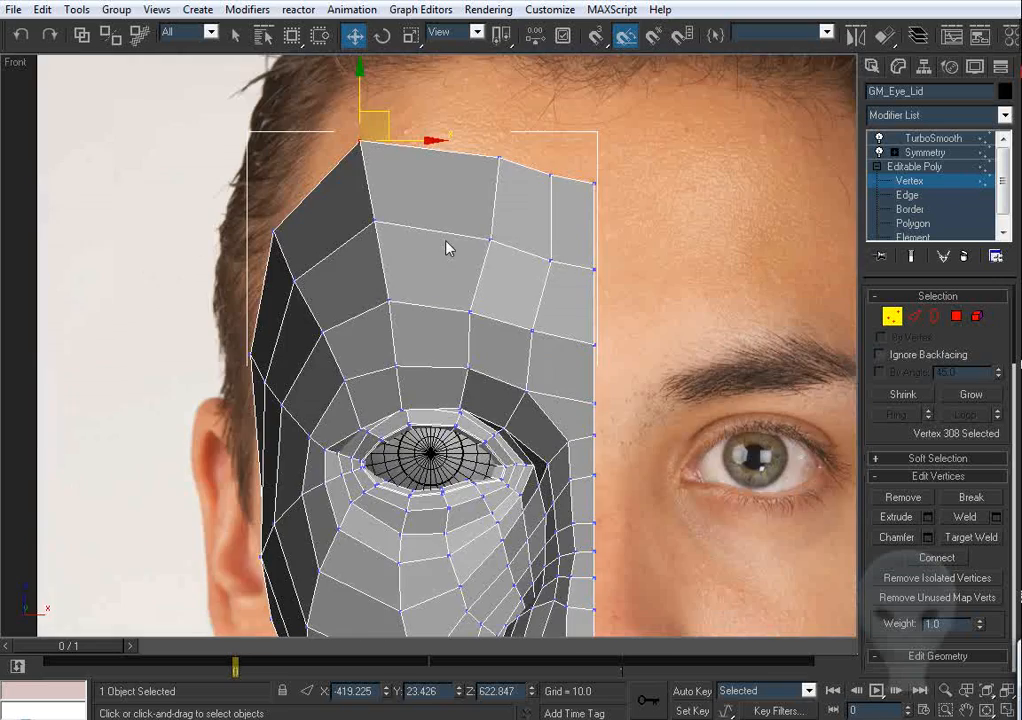
{"action": "middle_click_drag", "start_coordinate": [385, 200], "coordinate": [433, 306]}
{"action": "left_click_drag", "start_coordinate": [441, 230], "coordinate": [443, 242]}
Step: Shift the three upper vertices of the middle forehead column outward to space the columns evenly in the front view
{"action": "middle_click_drag", "start_coordinate": [558, 359], "coordinate": [476, 323]}
{"action": "middle_click_drag", "start_coordinate": [474, 262], "coordinate": [472, 266]}
{"action": "scroll", "coordinate": [478, 328], "scroll_direction": "up", "scroll_amount": 3}
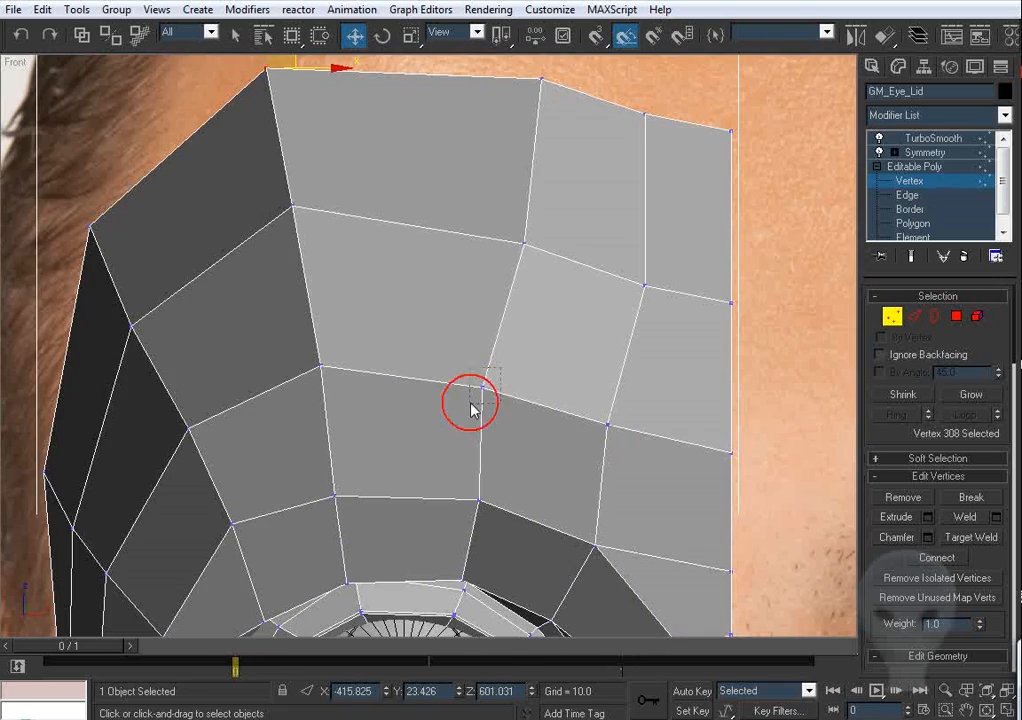
{"action": "left_click_drag", "start_coordinate": [523, 243], "coordinate": [483, 230]}
{"action": "middle_click_drag", "start_coordinate": [519, 215], "coordinate": [497, 345]}
{"action": "left_click_drag", "start_coordinate": [519, 209], "coordinate": [460, 197]}
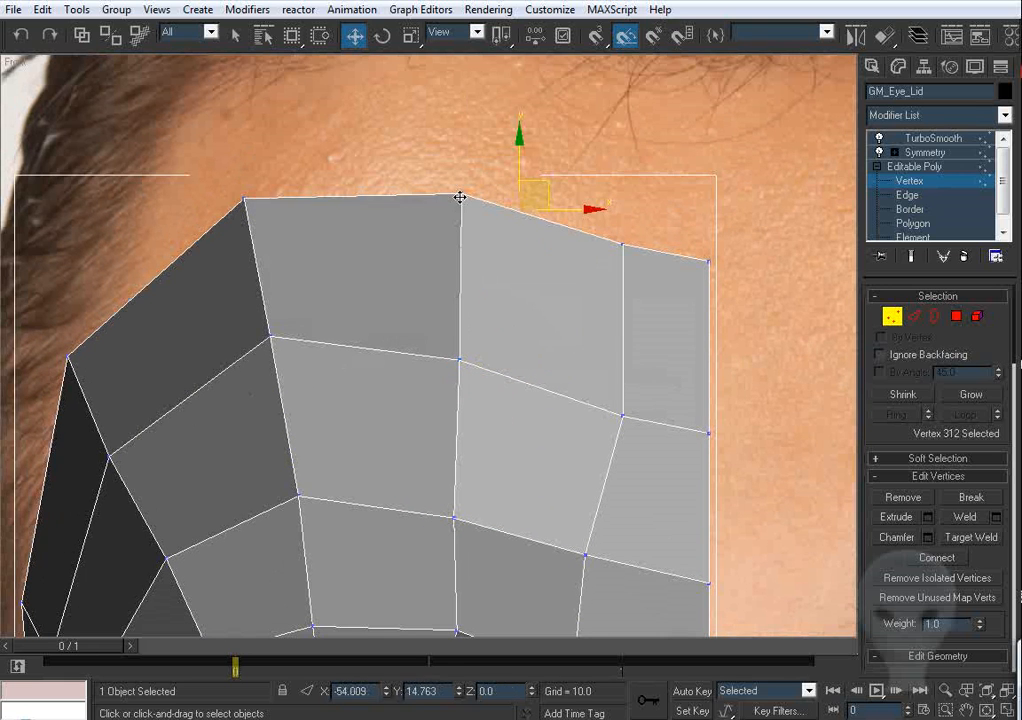
Step: Nudge the middle forehead column's second and third vertices inward and the vertex above the eyelid outward
{"action": "left_click", "coordinate": [459, 358]}
{"action": "scroll", "coordinate": [459, 358], "scroll_direction": "down", "scroll_amount": 2}
{"action": "middle_click_drag", "start_coordinate": [465, 379], "coordinate": [503, 323]}
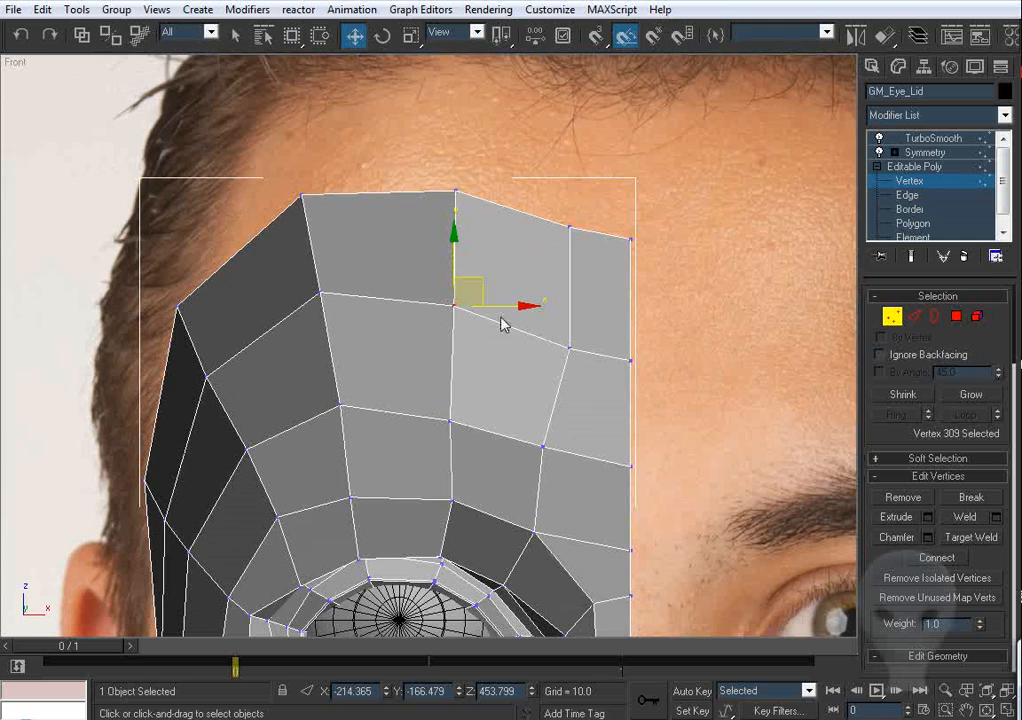
{"action": "left_click_drag", "start_coordinate": [497, 307], "coordinate": [504, 308]}
{"action": "middle_click_drag", "start_coordinate": [450, 474], "coordinate": [455, 384]}
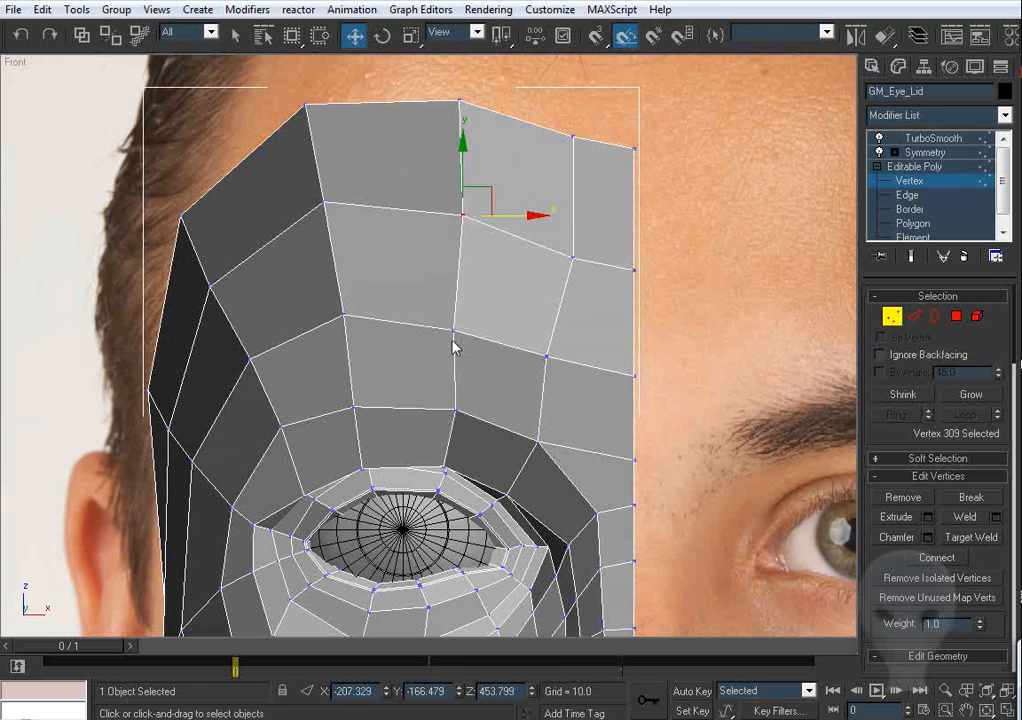
{"action": "left_click_drag", "start_coordinate": [453, 331], "coordinate": [462, 332]}
{"action": "left_click_drag", "start_coordinate": [454, 410], "coordinate": [445, 409]}
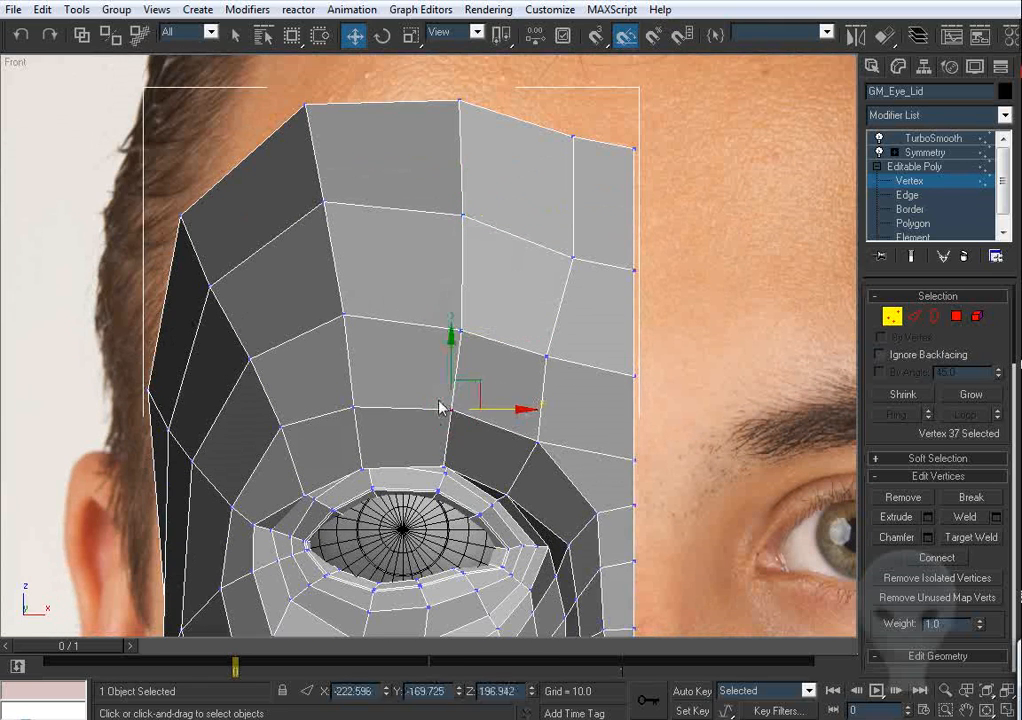
Step: Move the middle forehead column's second and third vertices slightly further inward in the front view
{"action": "left_click", "coordinate": [481, 303]}
{"action": "middle_click_drag", "start_coordinate": [461, 231], "coordinate": [459, 265]}
{"action": "left_click", "coordinate": [459, 249]}
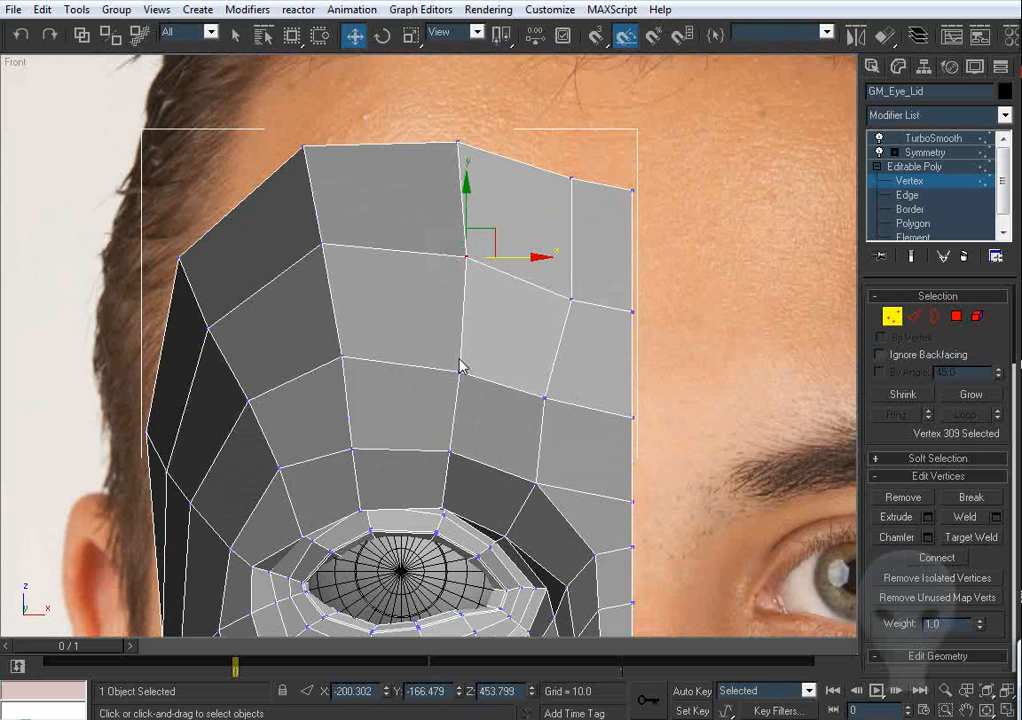
{"action": "left_click_drag", "start_coordinate": [459, 370], "coordinate": [464, 370]}
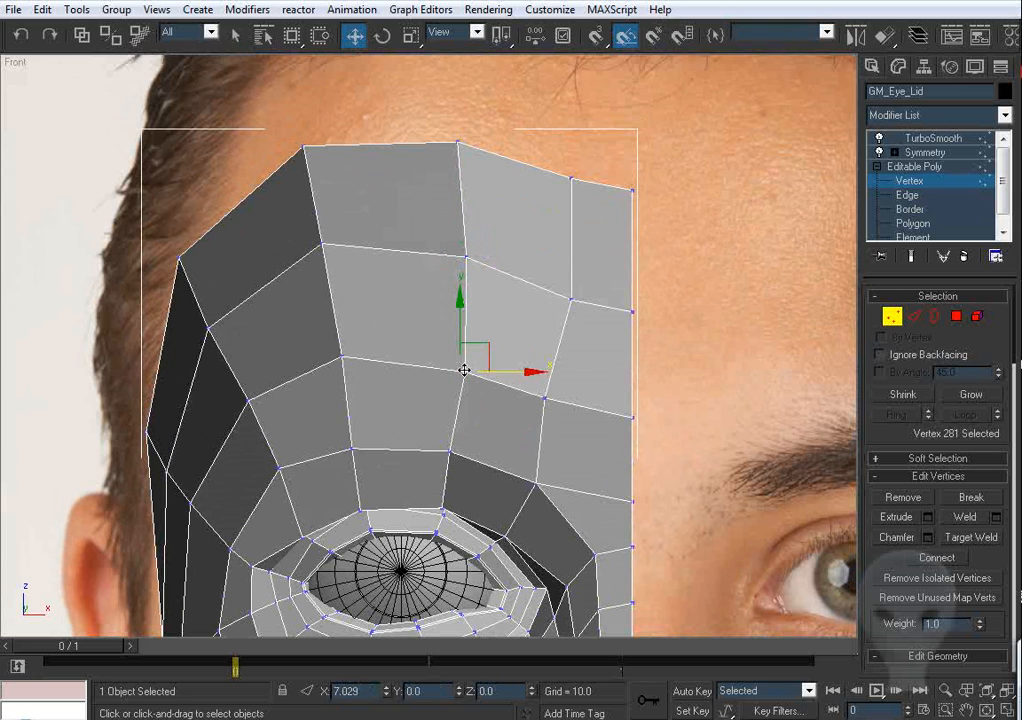
Step: Move the second and third vertices of the outer forehead column outward to smooth that edge line in the front view
{"action": "left_click", "coordinate": [341, 353]}
{"action": "left_click_drag", "start_coordinate": [391, 355], "coordinate": [382, 357]}
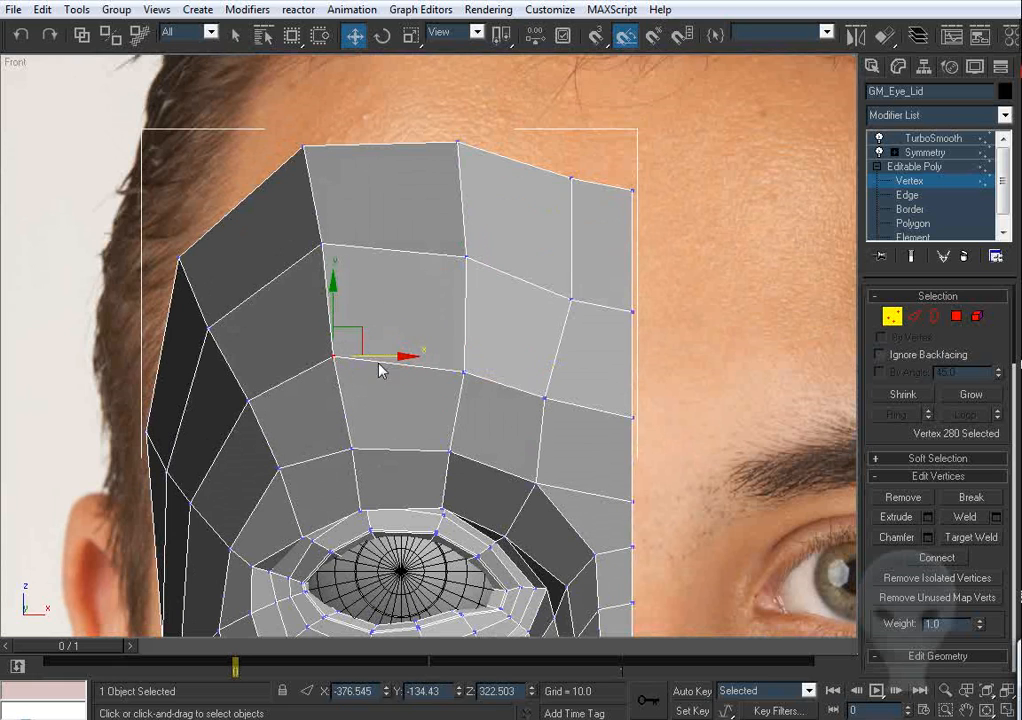
{"action": "left_click", "coordinate": [292, 349]}
{"action": "left_click", "coordinate": [321, 243]}
{"action": "left_click_drag", "start_coordinate": [319, 241], "coordinate": [307, 262]}
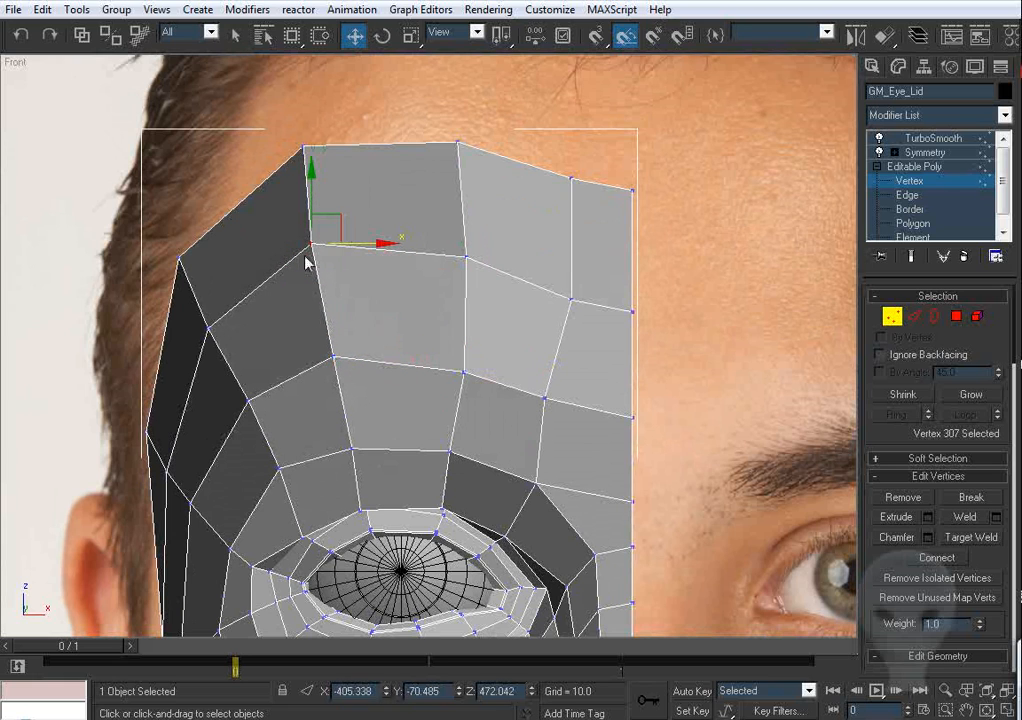
{"action": "left_click", "coordinate": [333, 356]}
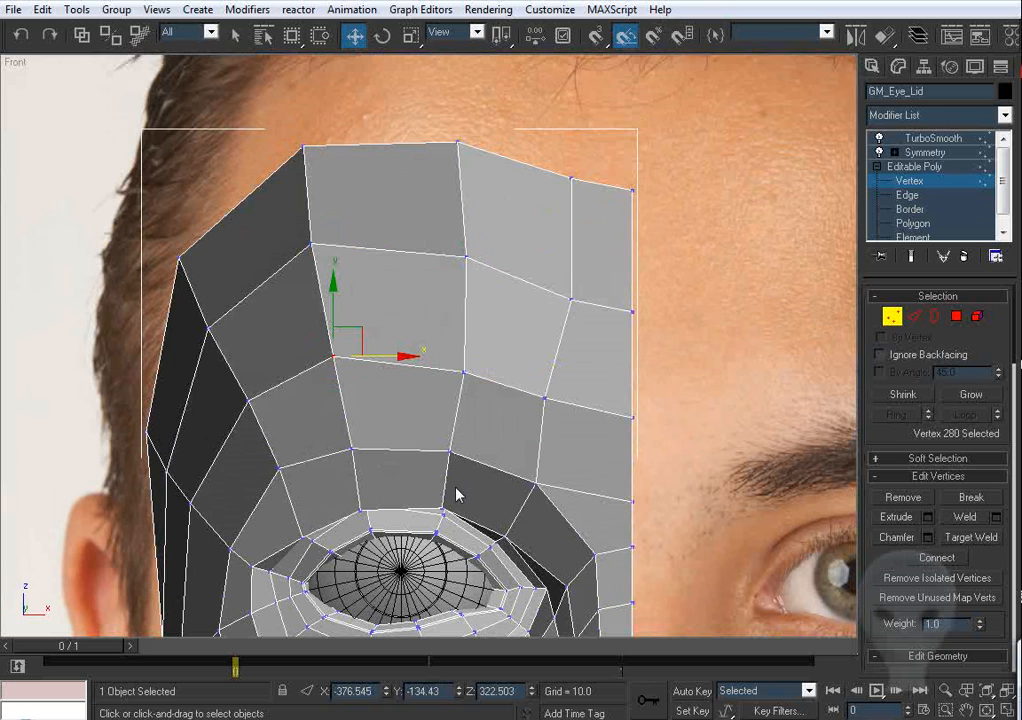
Step: Shift the vertices of the forehead column above the inner eyelid slightly outward to even out that edge line in the front view
{"action": "left_click_drag", "start_coordinate": [452, 453], "coordinate": [447, 452]}
{"action": "left_click", "coordinate": [467, 378]}
{"action": "left_click_drag", "start_coordinate": [462, 372], "coordinate": [453, 372]}
{"action": "middle_click_drag", "start_coordinate": [431, 354], "coordinate": [427, 409]}
{"action": "left_click", "coordinate": [458, 311]}
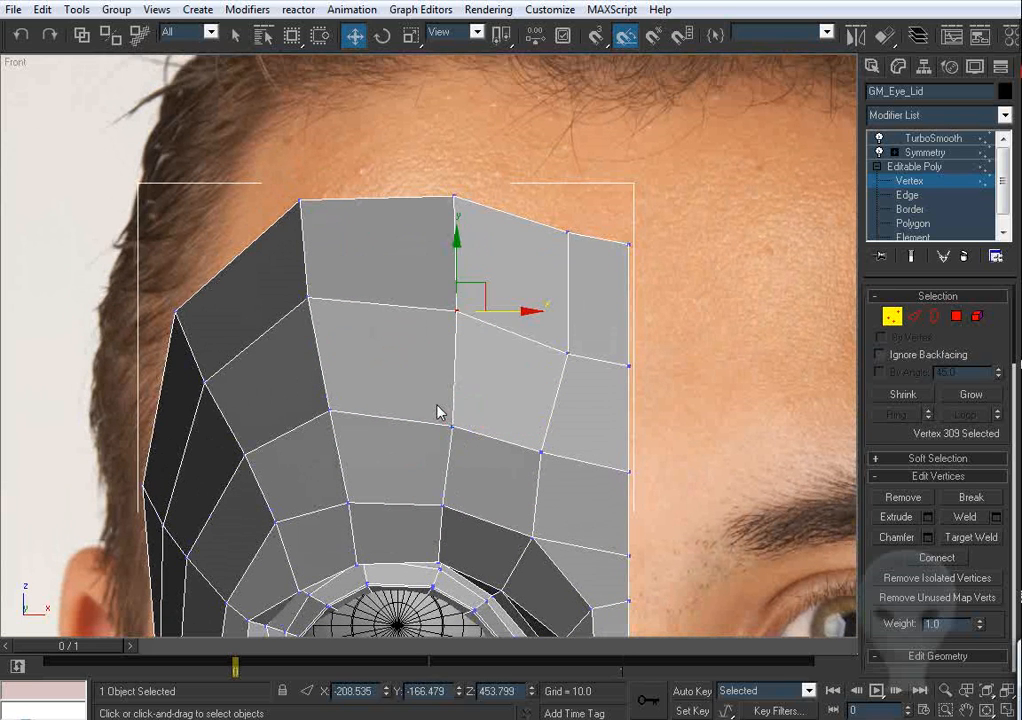
{"action": "left_click", "coordinate": [443, 503]}
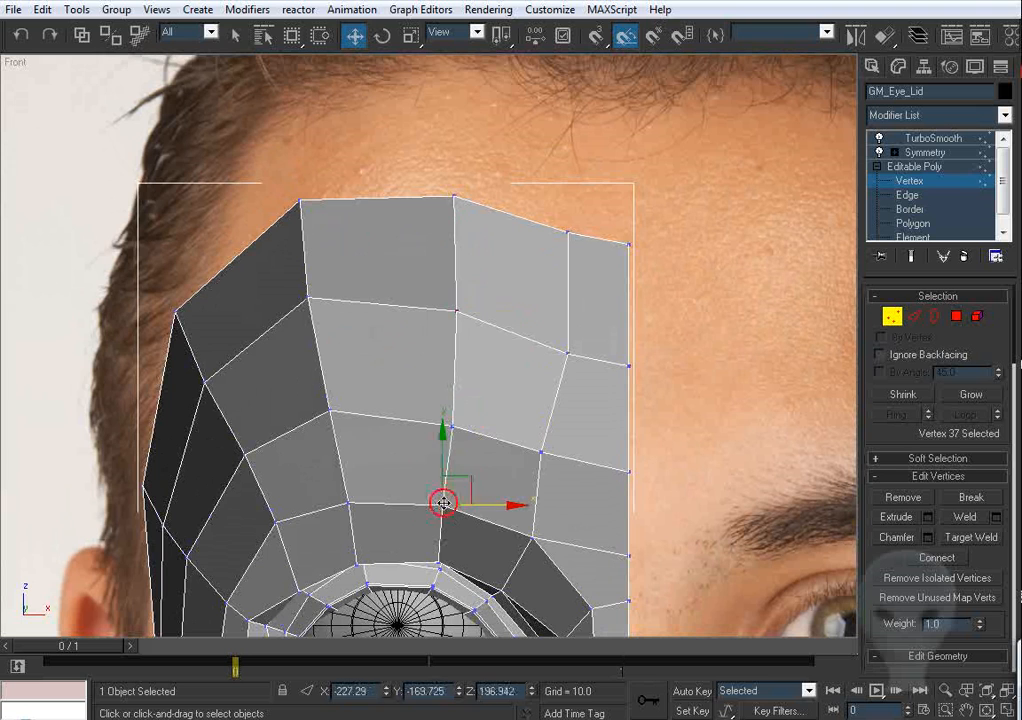
{"action": "left_click", "coordinate": [452, 197]}
Step: Move the upper two vertices of the column beside the centreline outward together, widening the centre strip
{"action": "middle_click_drag", "start_coordinate": [531, 307], "coordinate": [465, 265]}
{"action": "left_click_drag", "start_coordinate": [472, 160], "coordinate": [542, 318]}
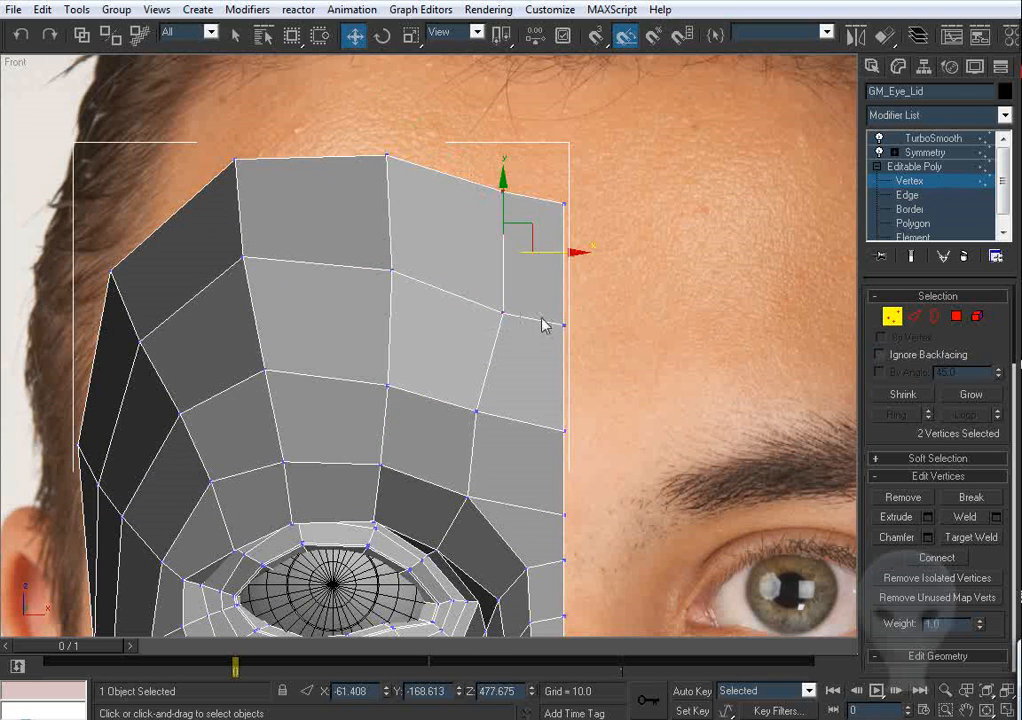
{"action": "mouse_move", "coordinate": [562, 268]}
{"action": "left_mouse_down"}
{"action": "mouse_move", "coordinate": [547, 253]}
{"action": "mouse_move", "coordinate": [545, 268]}
{"action": "left_mouse_up"}
{"action": "middle_click_drag", "start_coordinate": [508, 387], "coordinate": [492, 307]}
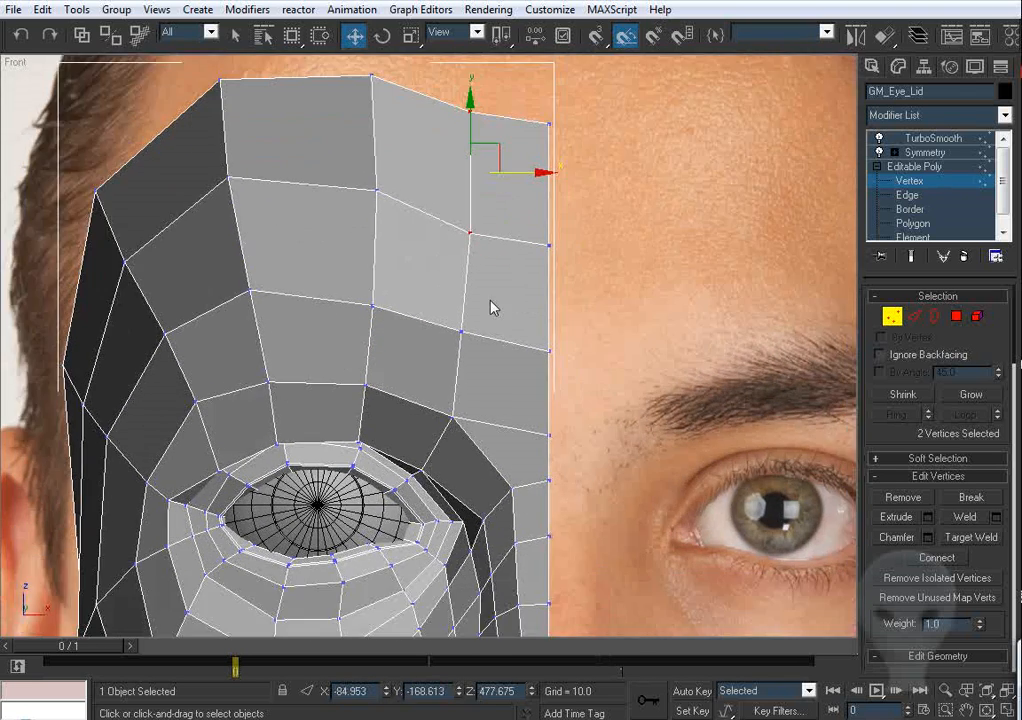
Step: Move the third and second vertices of the column beside the centreline inward and nudge its top vertex slightly outward
{"action": "left_click", "coordinate": [466, 331]}
{"action": "left_click_drag", "start_coordinate": [462, 332], "coordinate": [539, 337]}
{"action": "left_click", "coordinate": [519, 272]}
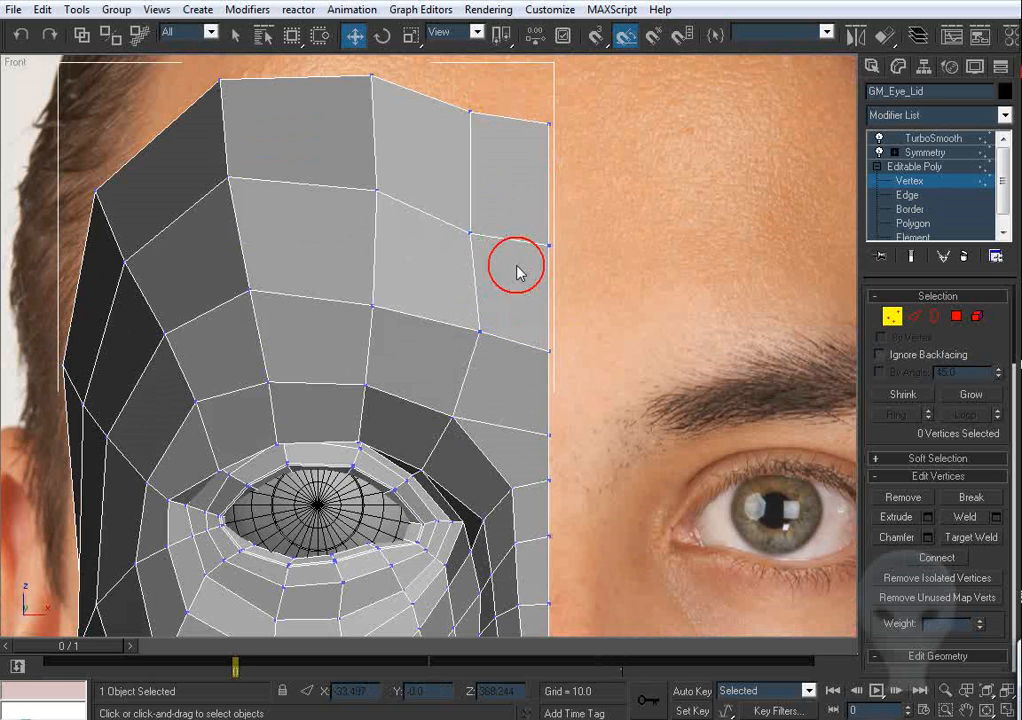
{"action": "left_click_drag", "start_coordinate": [471, 233], "coordinate": [485, 232]}
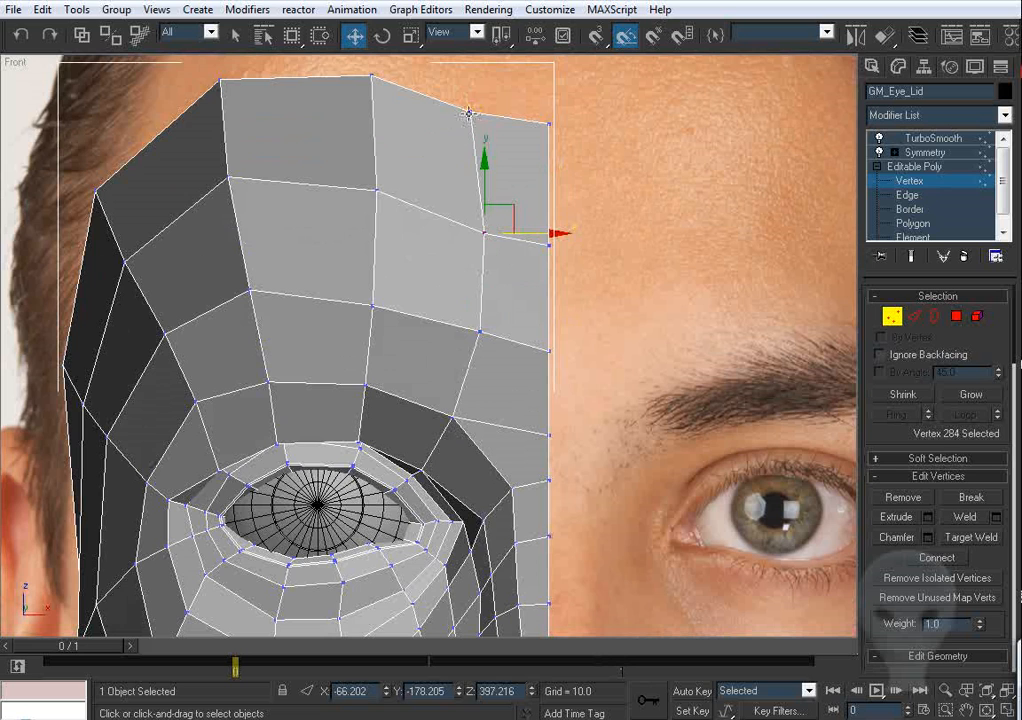
{"action": "left_click_drag", "start_coordinate": [468, 113], "coordinate": [465, 112]}
Step: Move the top two vertices of the middle forehead column outward, then raise its third and second vertices to smooth the rows
{"action": "middle_click_drag", "start_coordinate": [428, 124], "coordinate": [468, 240]}
{"action": "left_click_drag", "start_coordinate": [428, 184], "coordinate": [365, 343]}
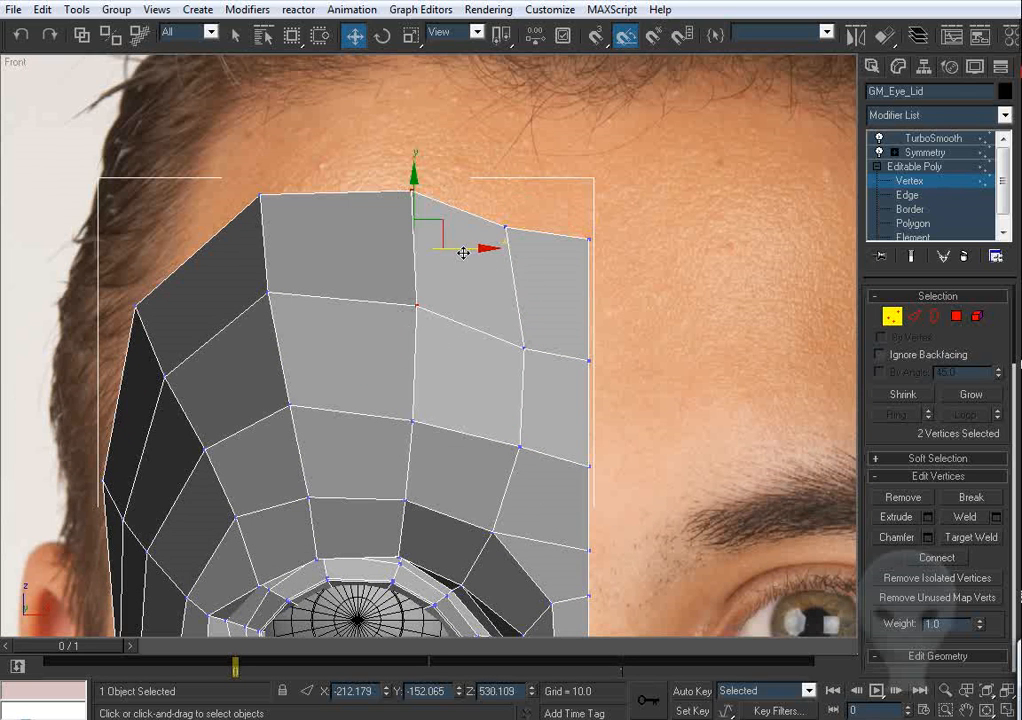
{"action": "mouse_move", "coordinate": [463, 253]}
{"action": "left_mouse_down"}
{"action": "mouse_move", "coordinate": [449, 253]}
{"action": "mouse_move", "coordinate": [449, 265]}
{"action": "left_mouse_up"}
{"action": "left_click", "coordinate": [447, 462]}
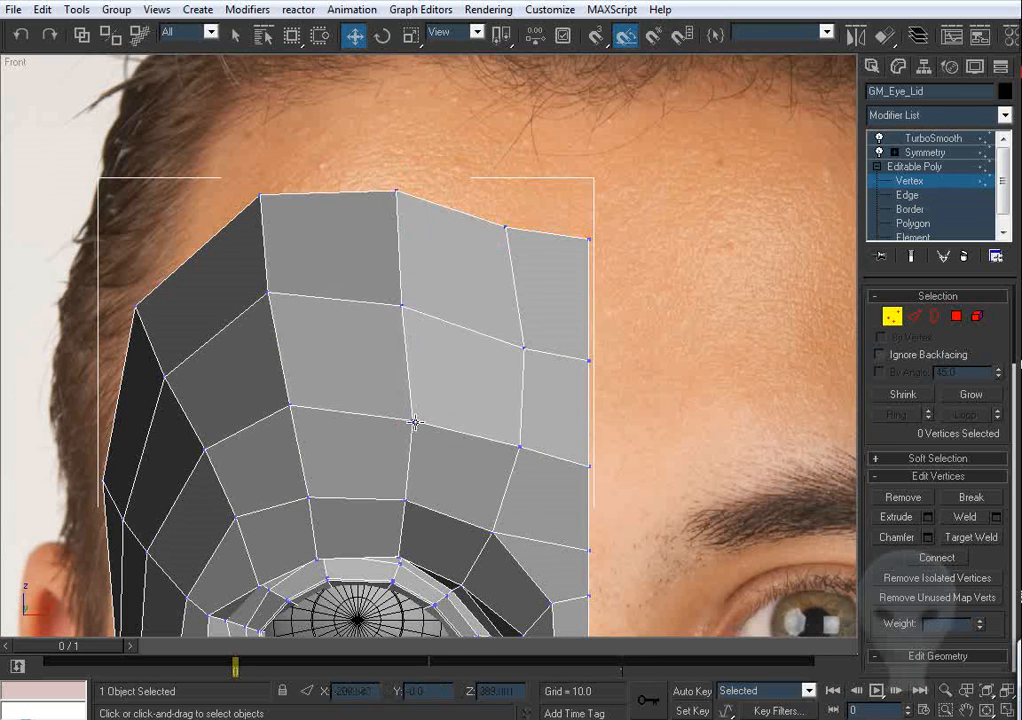
{"action": "left_click_drag", "start_coordinate": [415, 422], "coordinate": [440, 394]}
{"action": "left_click", "coordinate": [420, 308]}
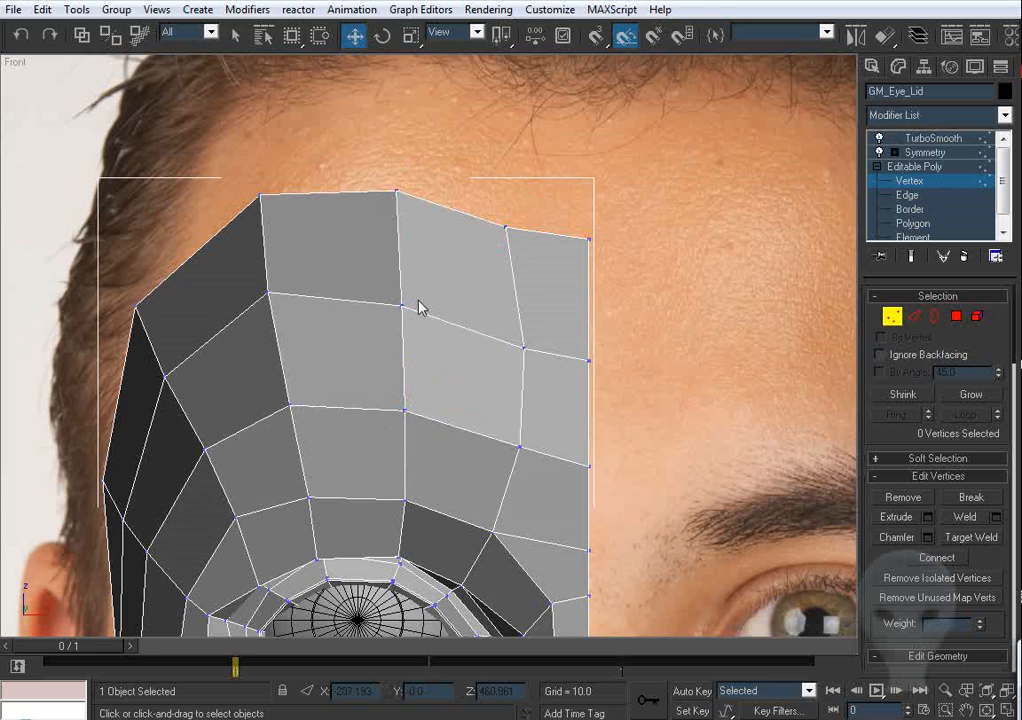
{"action": "left_click_drag", "start_coordinate": [401, 303], "coordinate": [400, 292]}
Step: Lower the vertices along the forehead's top edge at the outer, middle and centreline columns to round the contour in the front view
{"action": "left_click", "coordinate": [268, 293]}
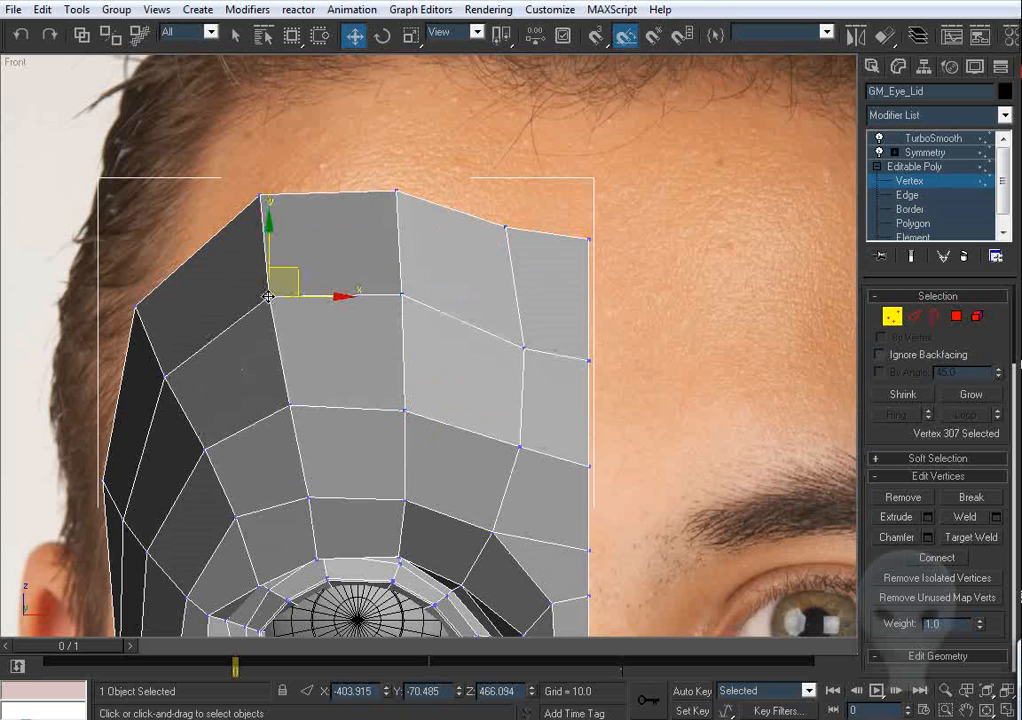
{"action": "middle_click_drag", "start_coordinate": [267, 228], "coordinate": [305, 299]}
{"action": "left_click_drag", "start_coordinate": [302, 272], "coordinate": [270, 284]}
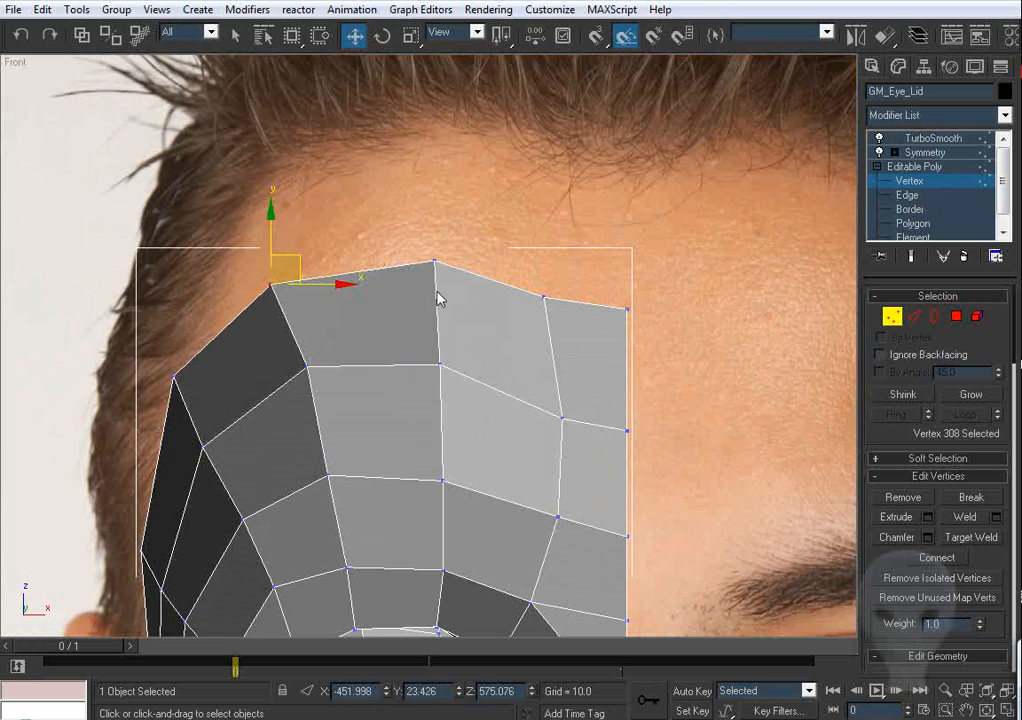
{"action": "left_click", "coordinate": [449, 269]}
{"action": "left_click", "coordinate": [429, 258]}
{"action": "left_click_drag", "start_coordinate": [429, 258], "coordinate": [419, 270]}
{"action": "left_click", "coordinate": [568, 306]}
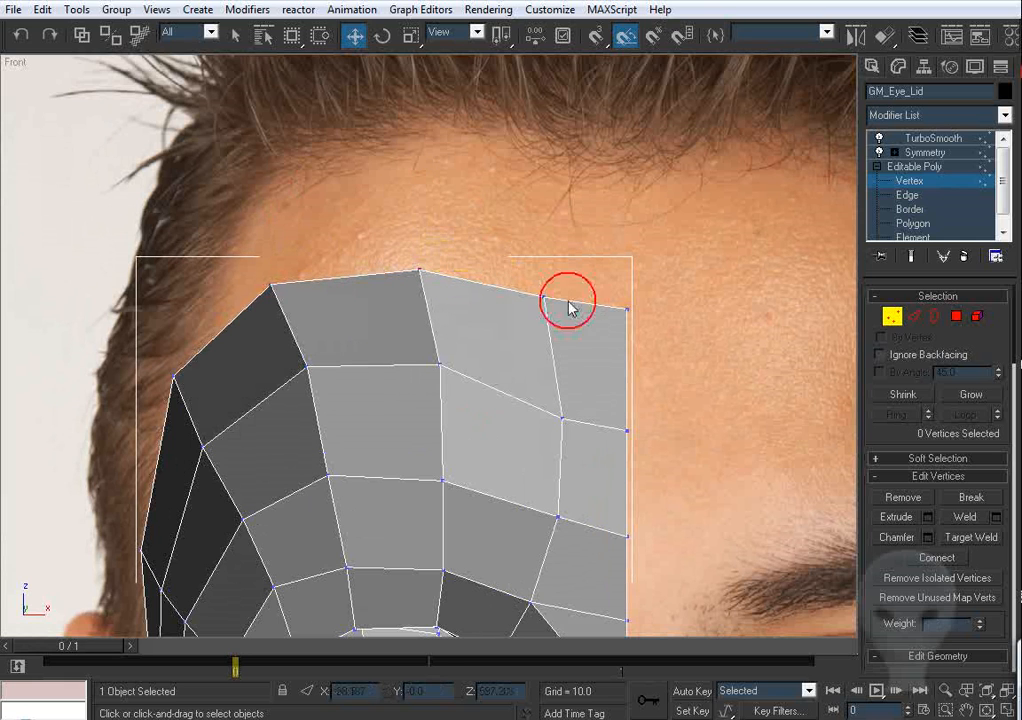
{"action": "left_click", "coordinate": [626, 311]}
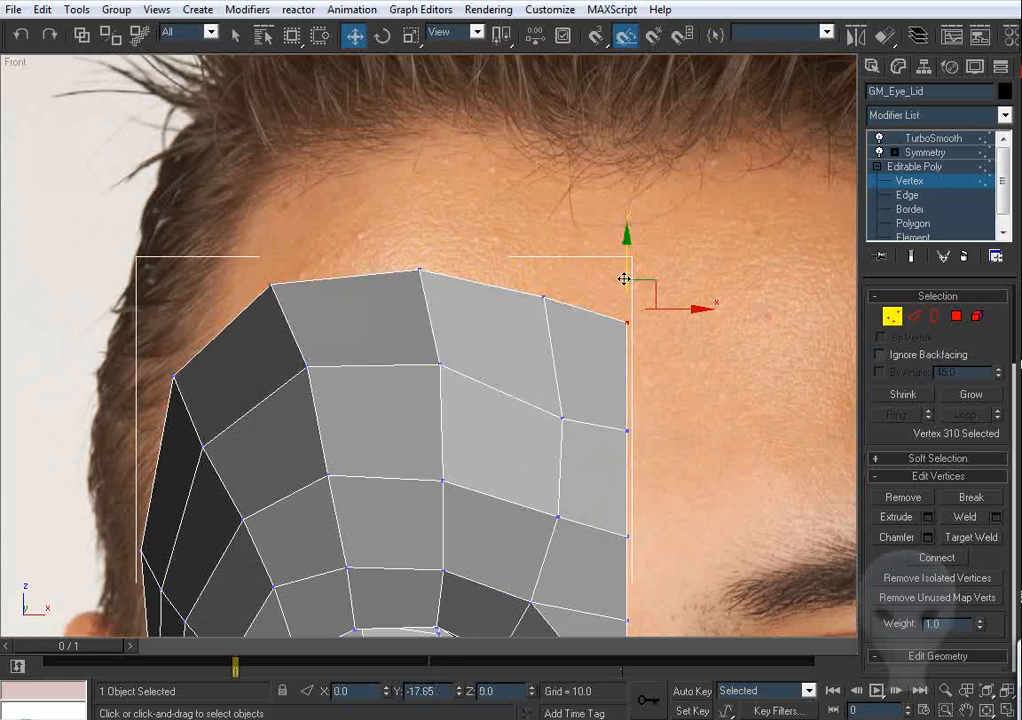
Step: In the side view, move the top vertex of the outer forehead column slightly up and back
{"action": "key", "text": "l"}
{"action": "key", "text": "z"}
{"action": "left_click_drag", "start_coordinate": [474, 330], "coordinate": [472, 337]}
{"action": "scroll", "coordinate": [404, 348], "scroll_direction": "down", "scroll_amount": 3}
{"action": "left_click", "coordinate": [379, 326]}
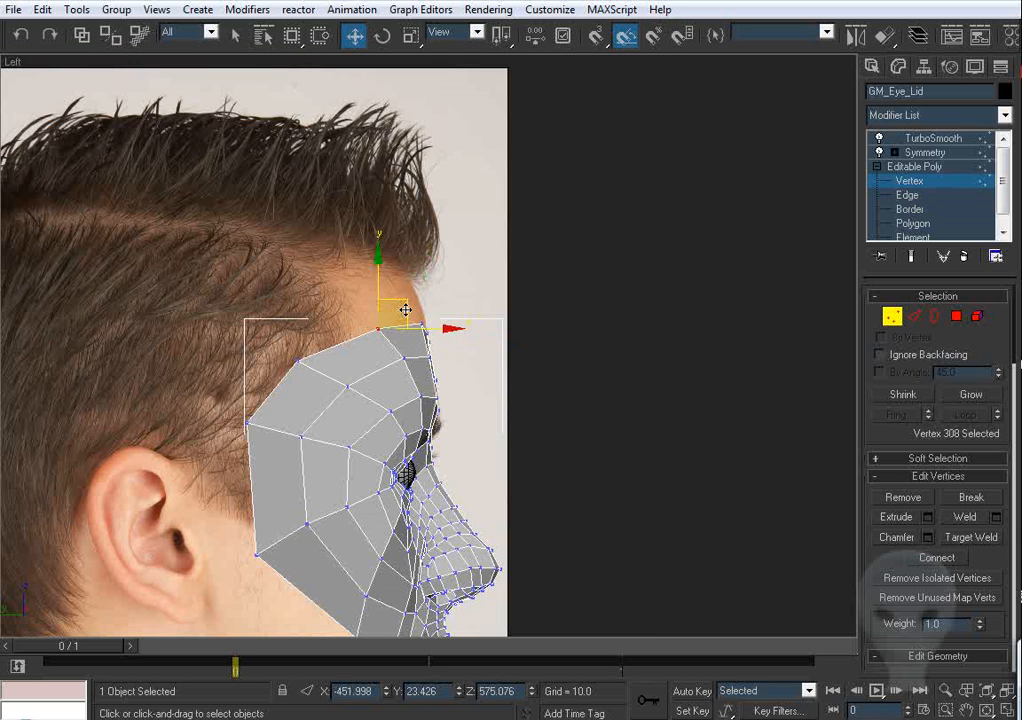
{"action": "left_click_drag", "start_coordinate": [401, 303], "coordinate": [393, 294]}
Step: Compare the forehead mesh outline with the profile reference photo and its hairline in the side view
{"action": "middle_click_drag", "start_coordinate": [453, 376], "coordinate": [535, 359]}
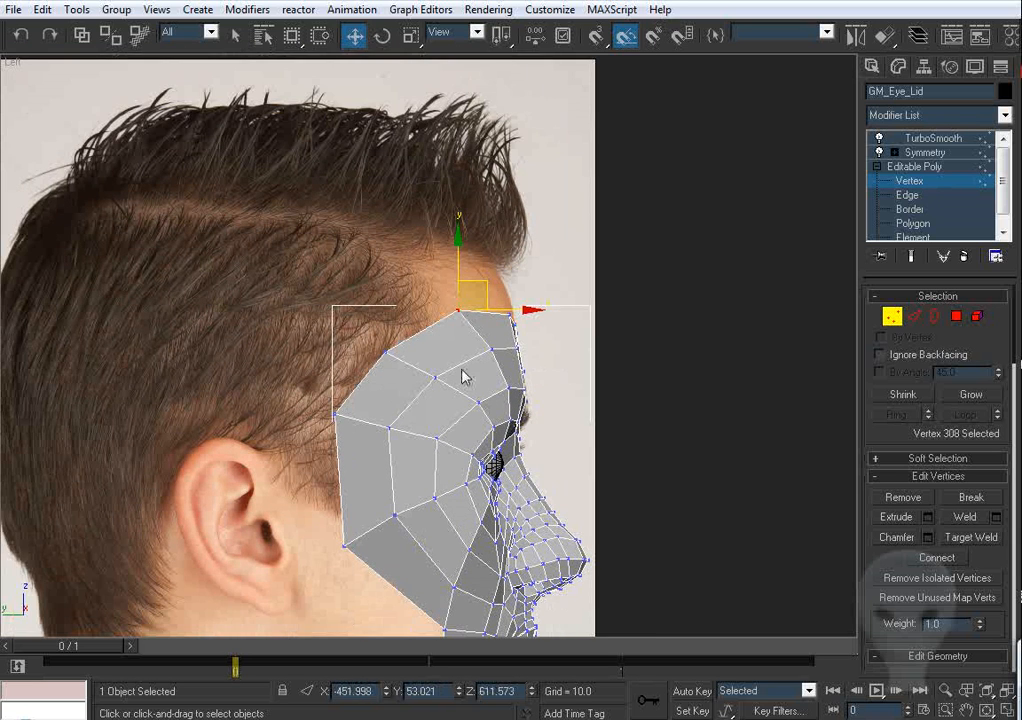
{"action": "middle_click_drag", "start_coordinate": [465, 345], "coordinate": [459, 374]}
{"action": "scroll", "coordinate": [459, 374], "scroll_direction": "up", "scroll_amount": 2}
{"action": "middle_click_drag", "start_coordinate": [542, 393], "coordinate": [535, 334]}
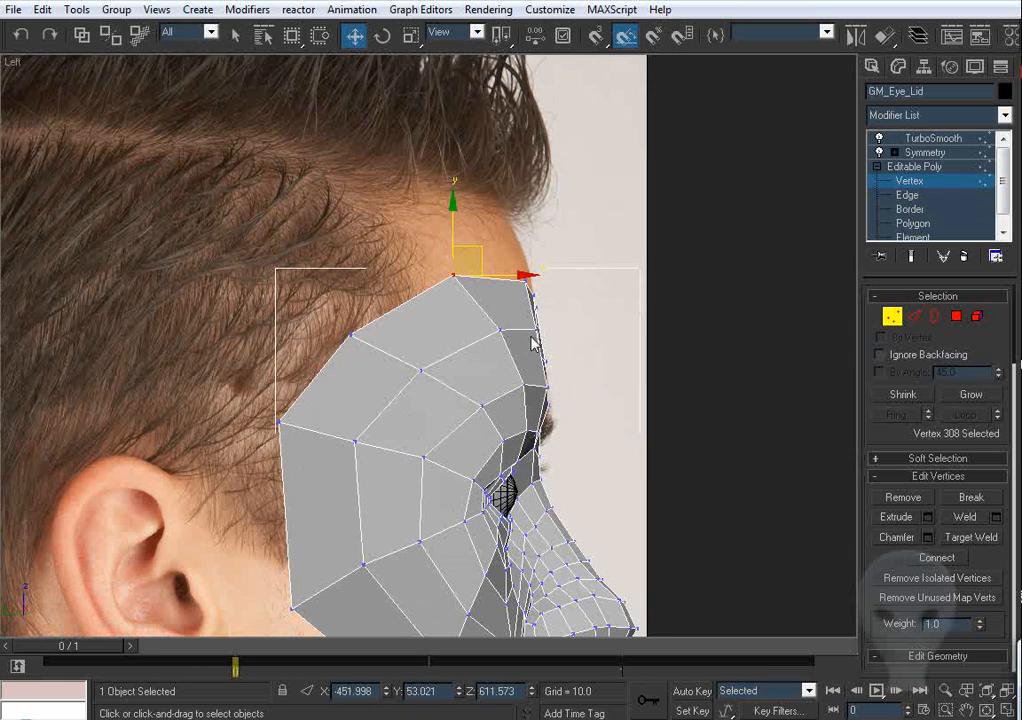
{"action": "middle_click_drag", "start_coordinate": [455, 311], "coordinate": [389, 346]}
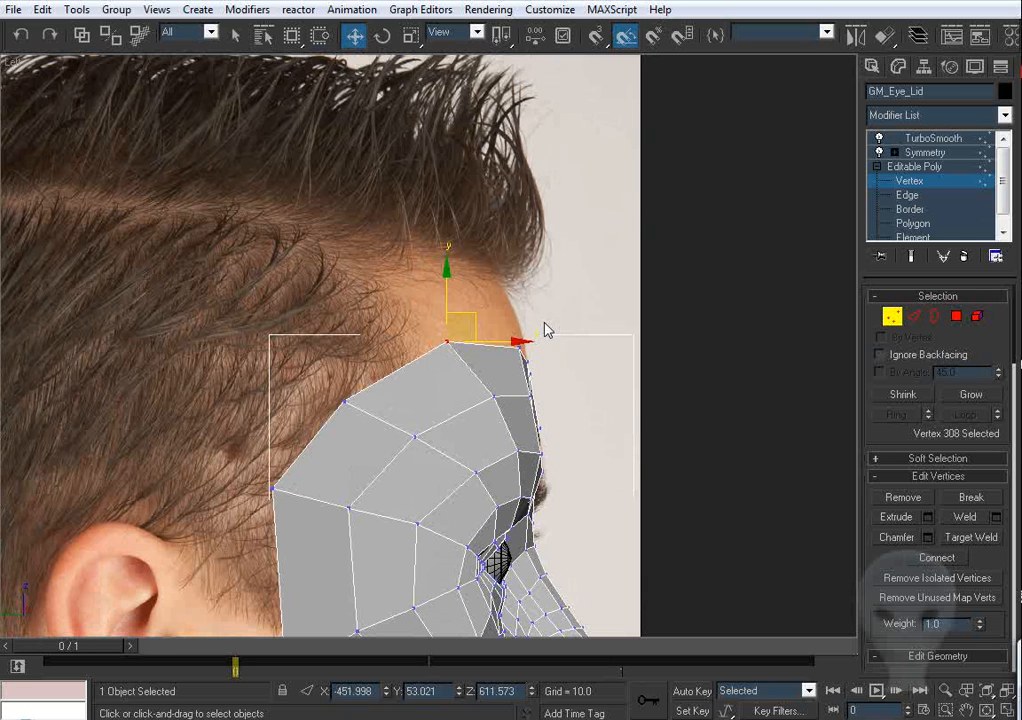
{"action": "middle_click_drag", "start_coordinate": [499, 401], "coordinate": [487, 346]}
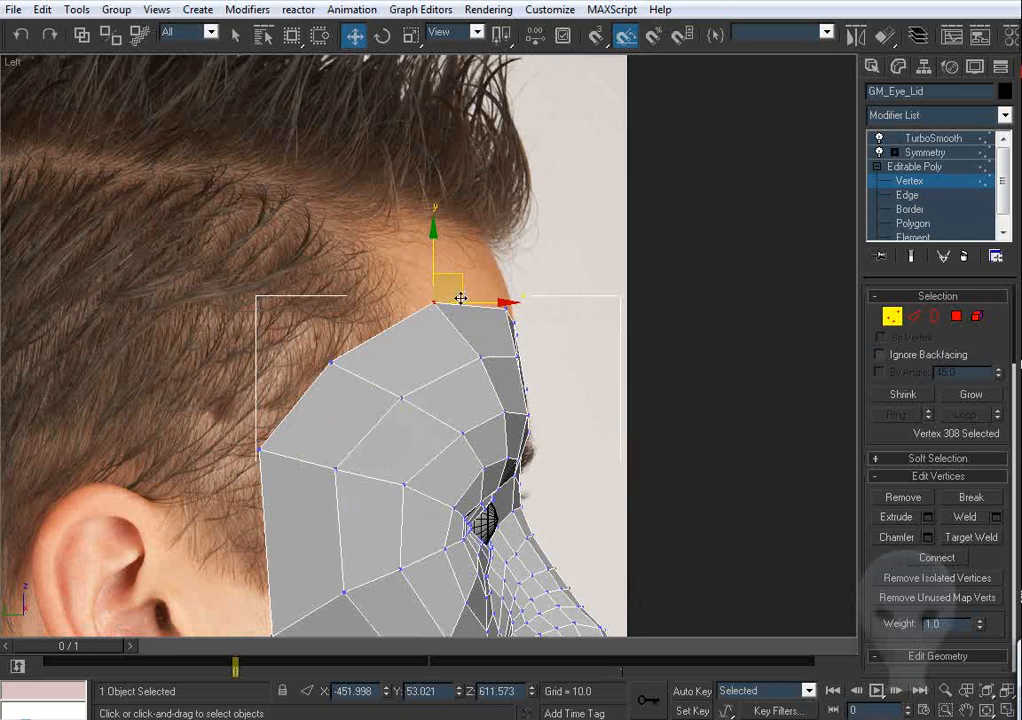
{"action": "middle_click_drag", "start_coordinate": [451, 299], "coordinate": [463, 253]}
Step: Examine the forehead cage and the smoothed, mirrored face from several angles in perspective, with and without edge display
{"action": "key", "text": "p"}
{"action": "key", "text": "ctrl+r"}
{"action": "left_click_drag", "start_coordinate": [474, 292], "coordinate": [399, 311]}
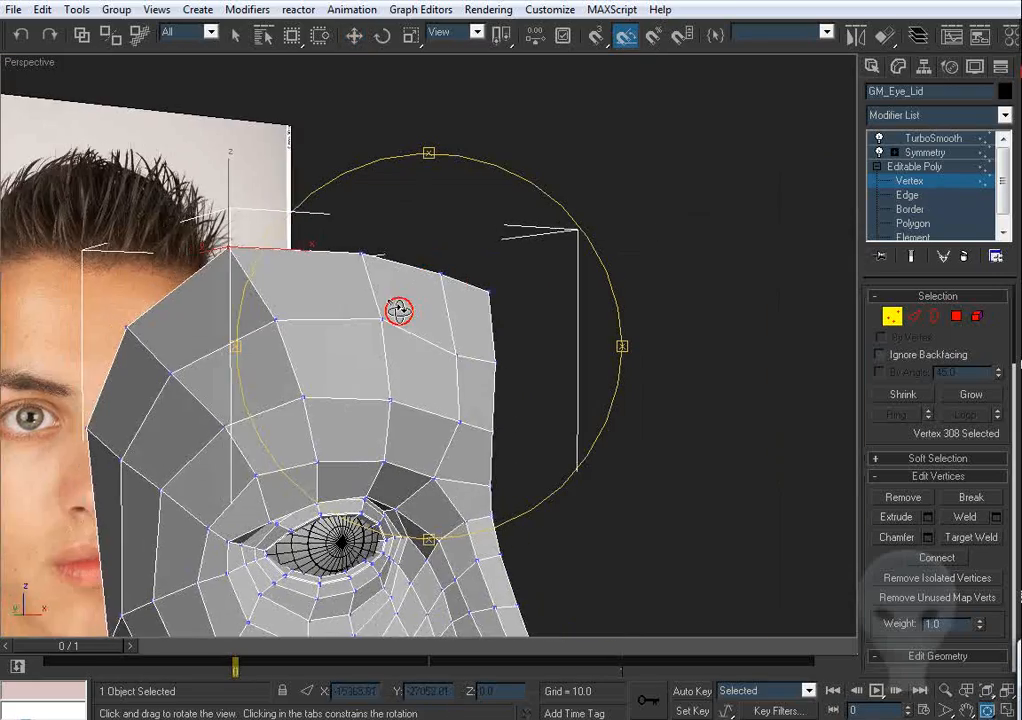
{"action": "middle_click_drag", "start_coordinate": [399, 311], "coordinate": [492, 395], "text": "alt"}
{"action": "middle_click_drag", "start_coordinate": [333, 360], "coordinate": [366, 396], "text": "alt"}
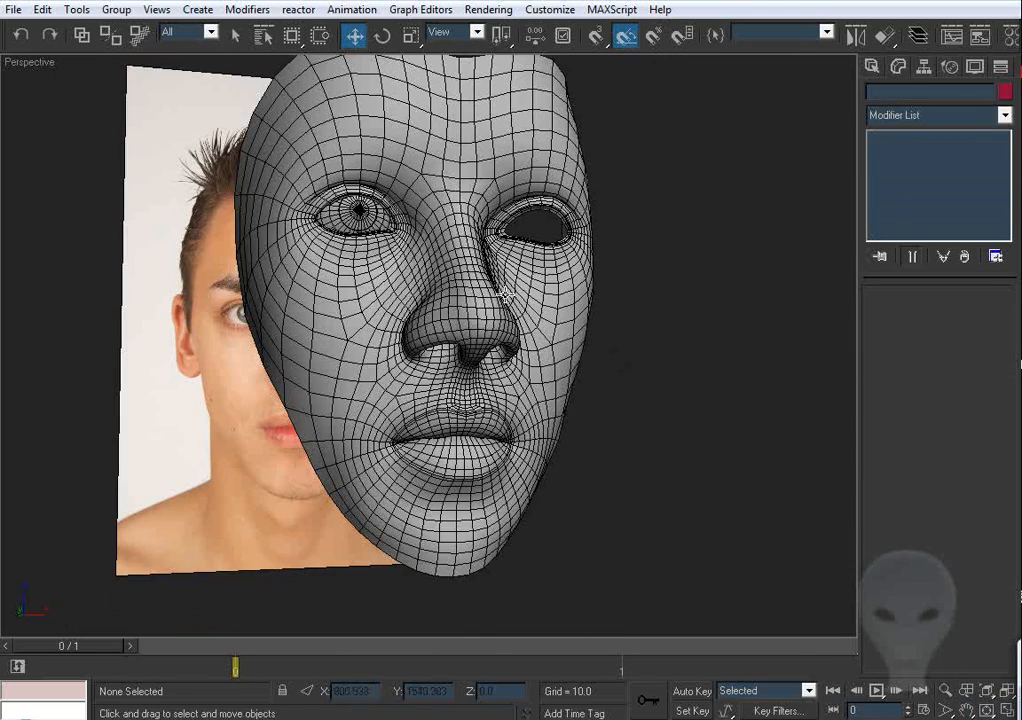
{"action": "key", "text": "F4"}
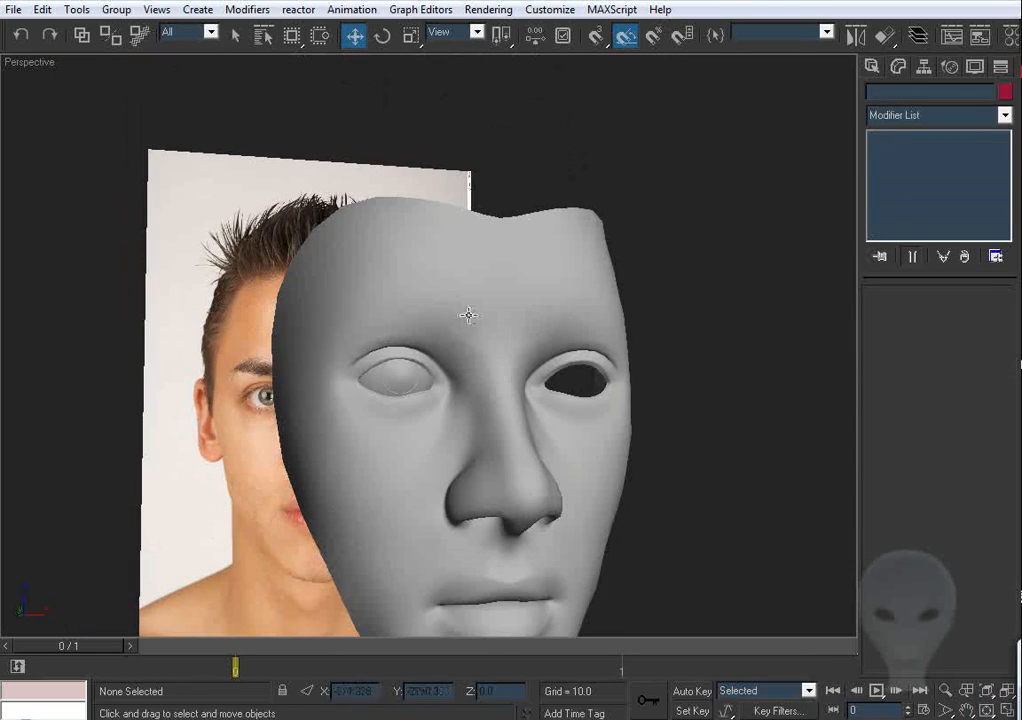
{"action": "mouse_move", "coordinate": [468, 315]}
{"action": "middle_mouse_down", "text": "alt"}
{"action": "mouse_move", "coordinate": [522, 338]}
{"action": "mouse_move", "coordinate": [413, 237]}
{"action": "mouse_move", "coordinate": [506, 313]}
{"action": "mouse_move", "coordinate": [477, 307]}
{"action": "middle_mouse_up", "text": "alt"}
{"action": "left_click_drag", "start_coordinate": [477, 307], "coordinate": [399, 302]}
{"action": "middle_click_drag", "start_coordinate": [399, 302], "coordinate": [448, 256], "text": "alt"}
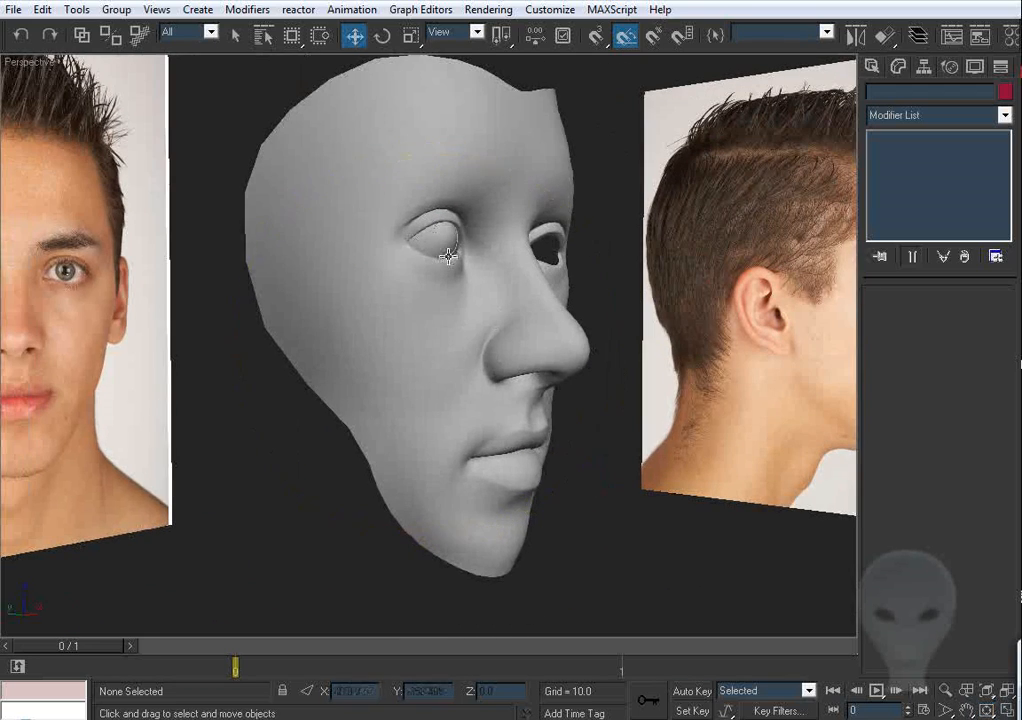
{"action": "left_click", "coordinate": [387, 92]}
{"action": "middle_click_drag", "start_coordinate": [589, 421], "coordinate": [492, 319], "text": "alt"}
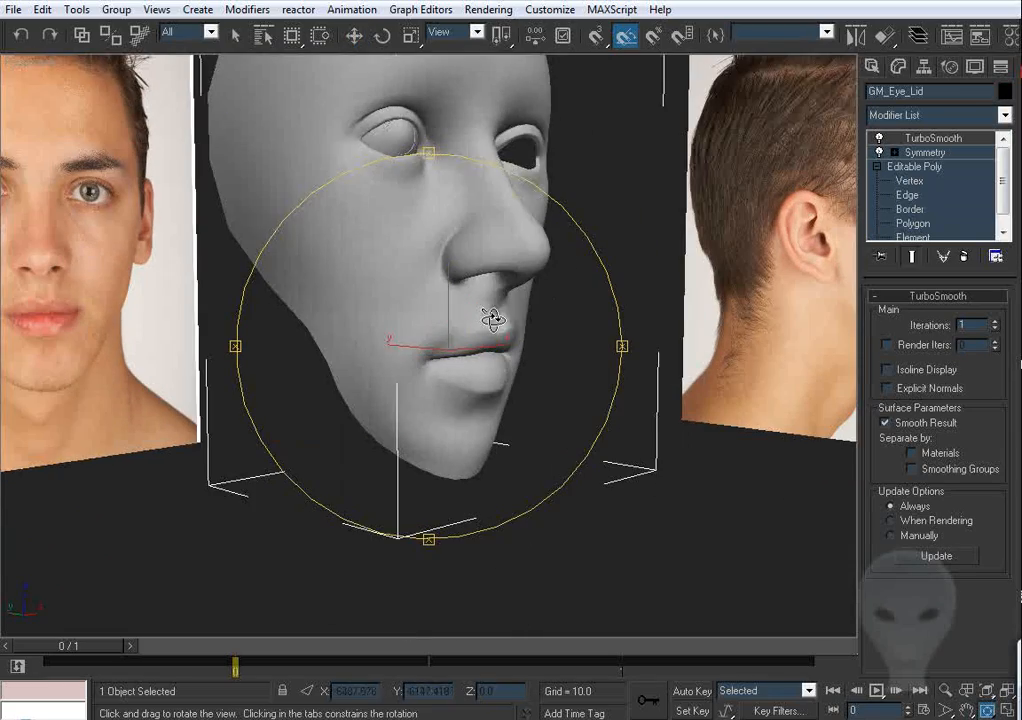
{"action": "key", "text": "F4"}
{"action": "left_click", "coordinate": [905, 196]}
{"action": "key", "text": "F4"}
{"action": "middle_click_drag", "start_coordinate": [484, 265], "coordinate": [484, 328]}
{"action": "key", "text": "F4"}
{"action": "scroll", "coordinate": [445, 331], "scroll_direction": "down", "scroll_amount": 2}
Step: In the side view, move the mesh's upper temple corner vertex back and up, and nudge the temple vertex below it slightly back
{"action": "key", "text": "l"}
{"action": "key", "text": "z"}
{"action": "scroll", "coordinate": [486, 292], "scroll_direction": "down", "scroll_amount": 8}
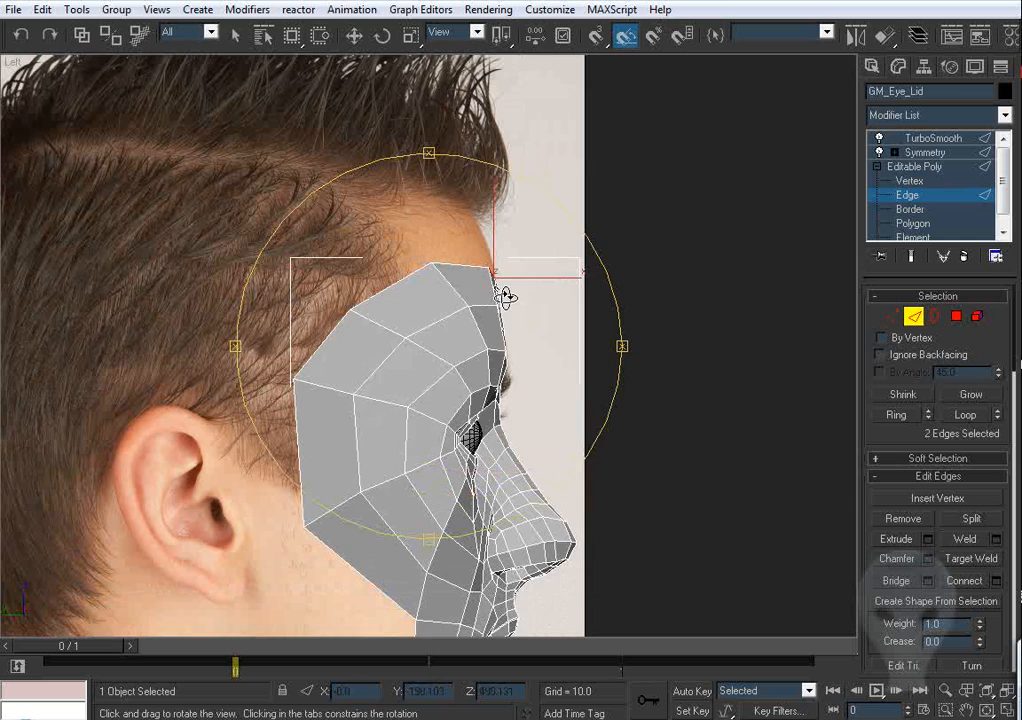
{"action": "middle_click_drag", "start_coordinate": [506, 297], "coordinate": [520, 312]}
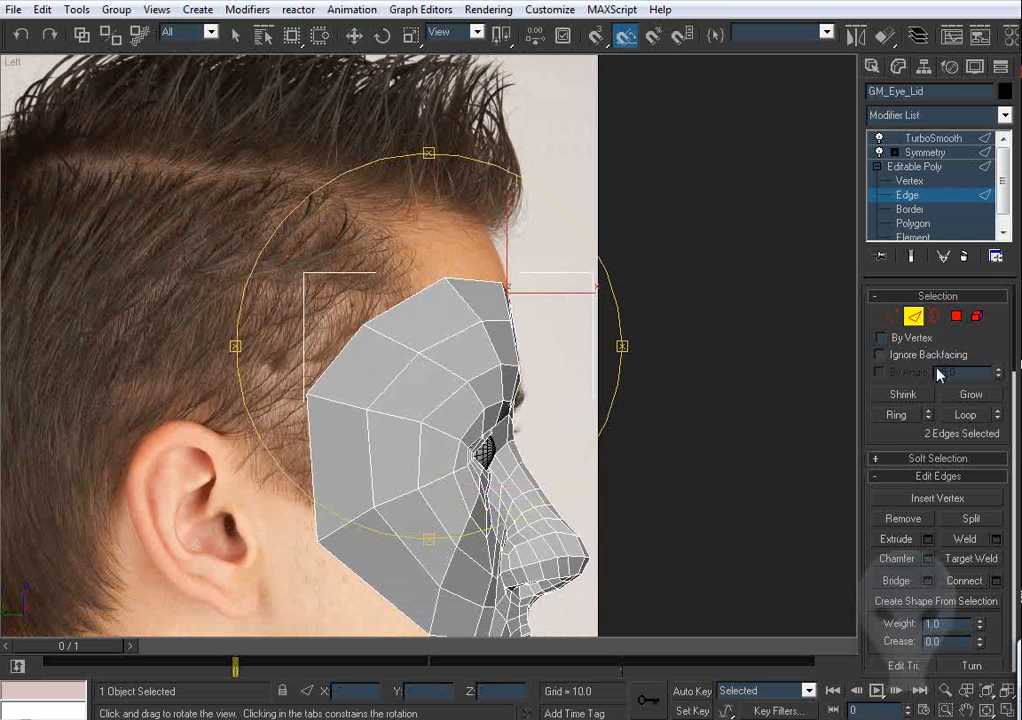
{"action": "left_click", "coordinate": [891, 317]}
{"action": "key", "text": "w"}
{"action": "middle_click_drag", "start_coordinate": [385, 296], "coordinate": [453, 322]}
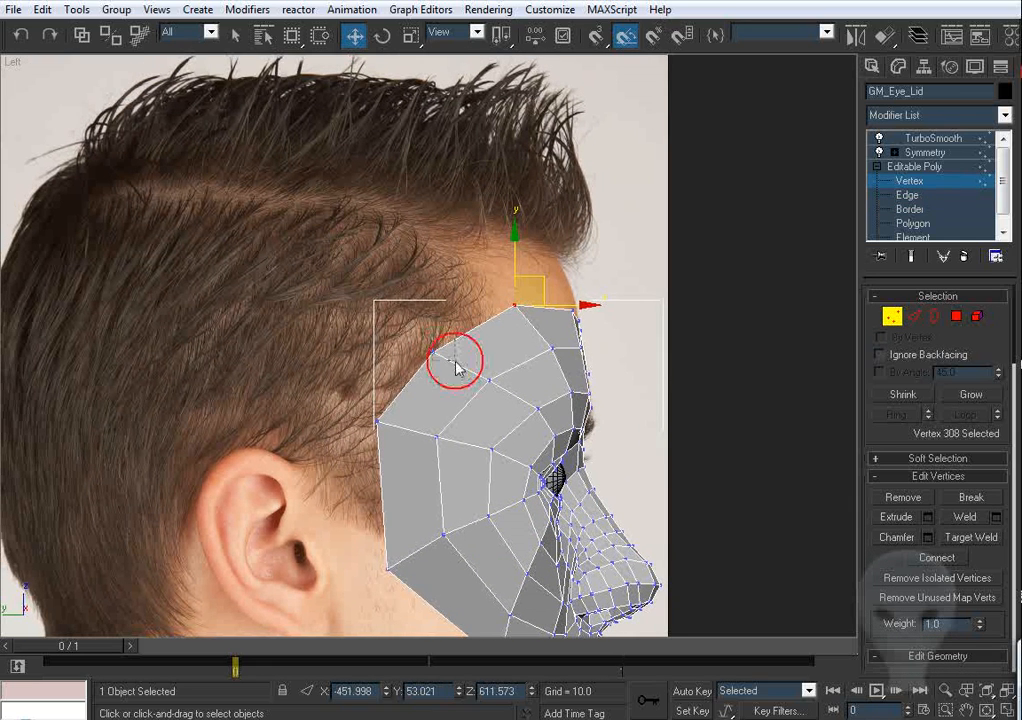
{"action": "left_click_drag", "start_coordinate": [458, 370], "coordinate": [453, 319]}
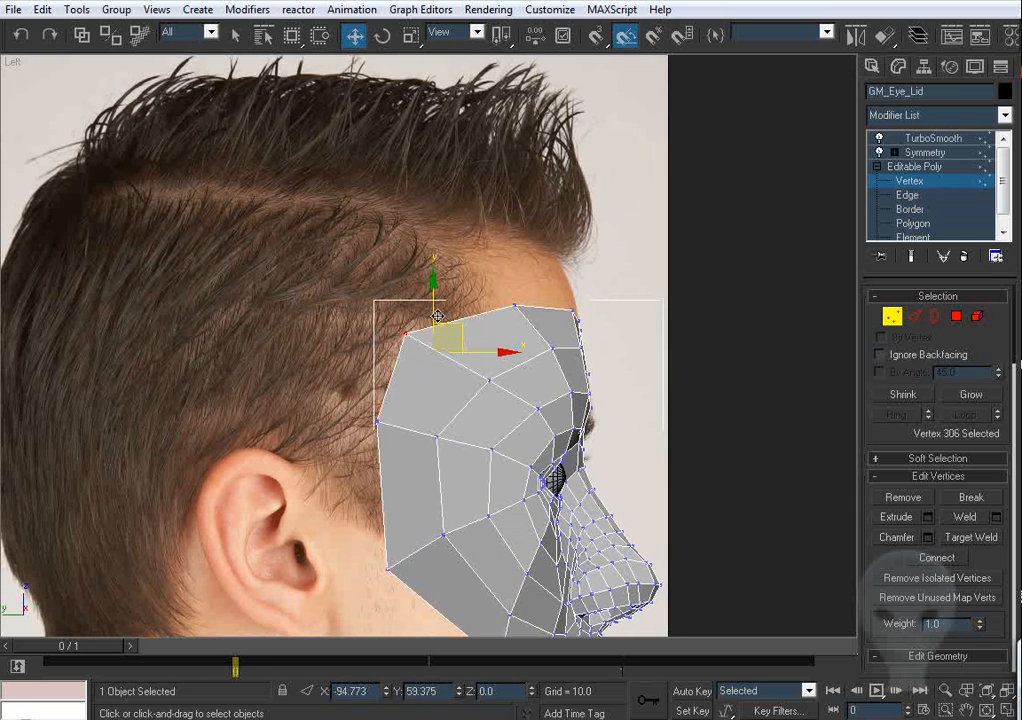
{"action": "left_click", "coordinate": [373, 426]}
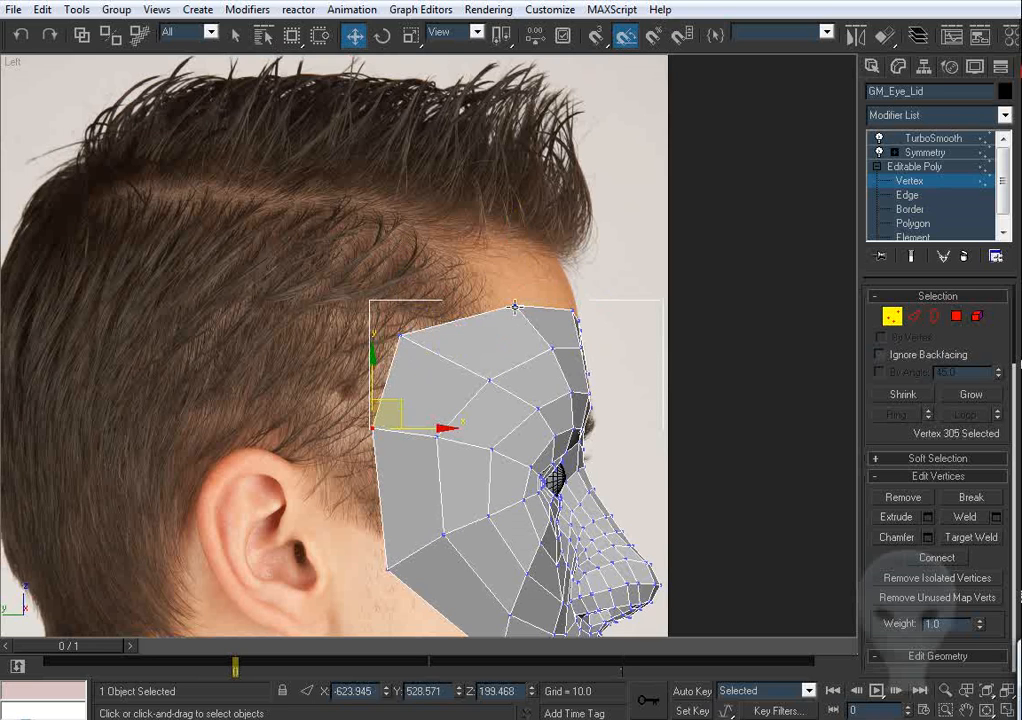
Step: Move the outer forehead column's top vertex up and back, and raise the three front top vertices toward the hairline in the side view
{"action": "left_click_drag", "start_coordinate": [513, 305], "coordinate": [475, 264]}
{"action": "left_click", "coordinate": [402, 332]}
{"action": "scroll", "coordinate": [572, 250], "scroll_direction": "up", "scroll_amount": 5}
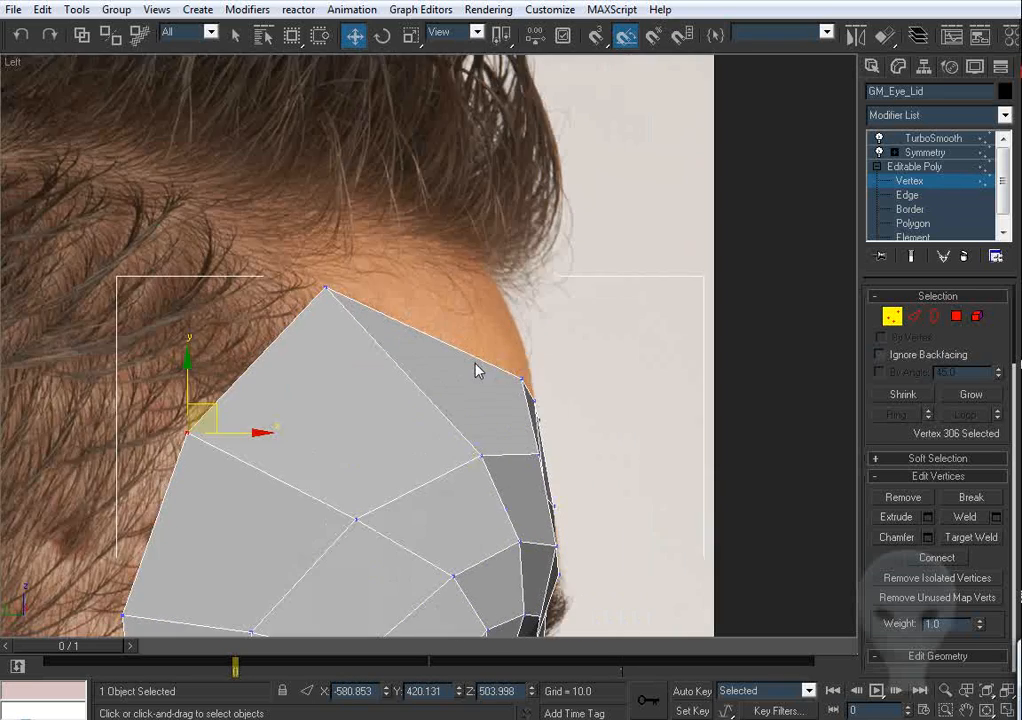
{"action": "left_click_drag", "start_coordinate": [491, 429], "coordinate": [491, 429]}
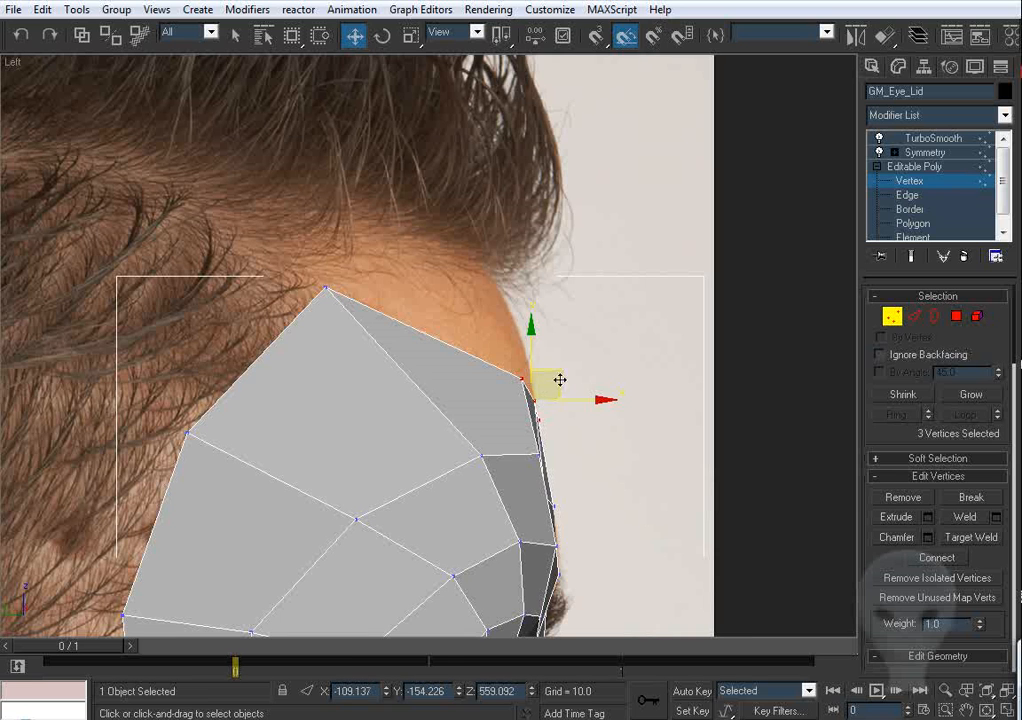
{"action": "mouse_move", "coordinate": [559, 381]}
{"action": "left_mouse_down"}
{"action": "mouse_move", "coordinate": [547, 267]}
{"action": "mouse_move", "coordinate": [526, 258]}
{"action": "left_mouse_up"}
{"action": "left_click", "coordinate": [449, 304]}
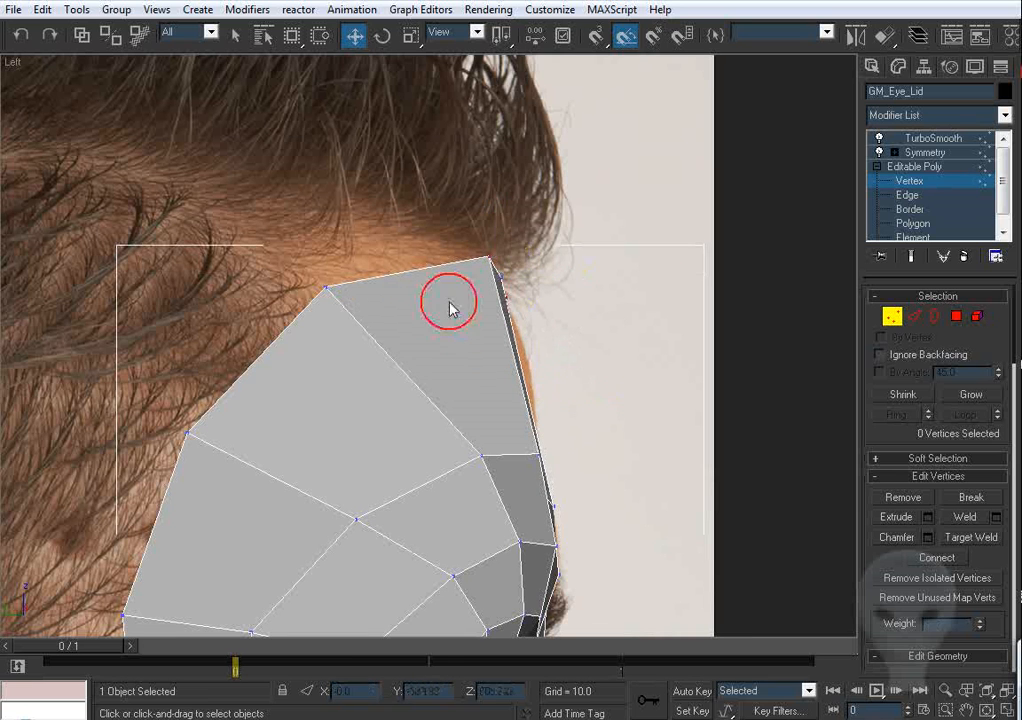
Step: In the front view, lower the four top-row forehead vertices slightly to follow the hairline and shift the outermost of them inward
{"action": "key", "text": "f"}
{"action": "scroll", "coordinate": [448, 272], "scroll_direction": "up", "scroll_amount": 10}
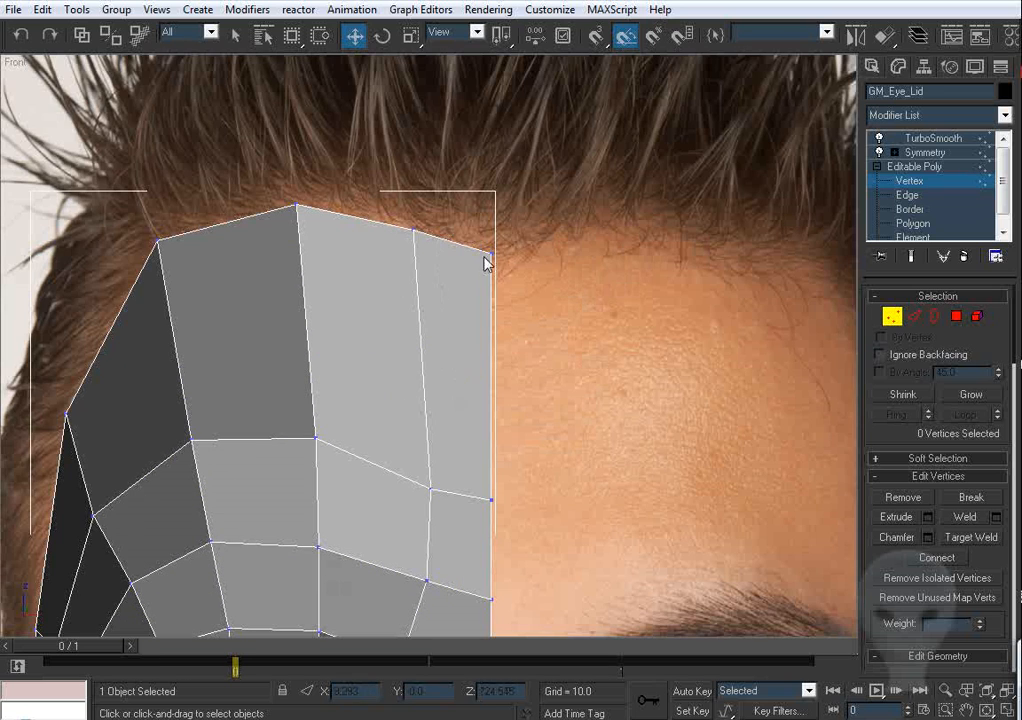
{"action": "left_click", "coordinate": [484, 257]}
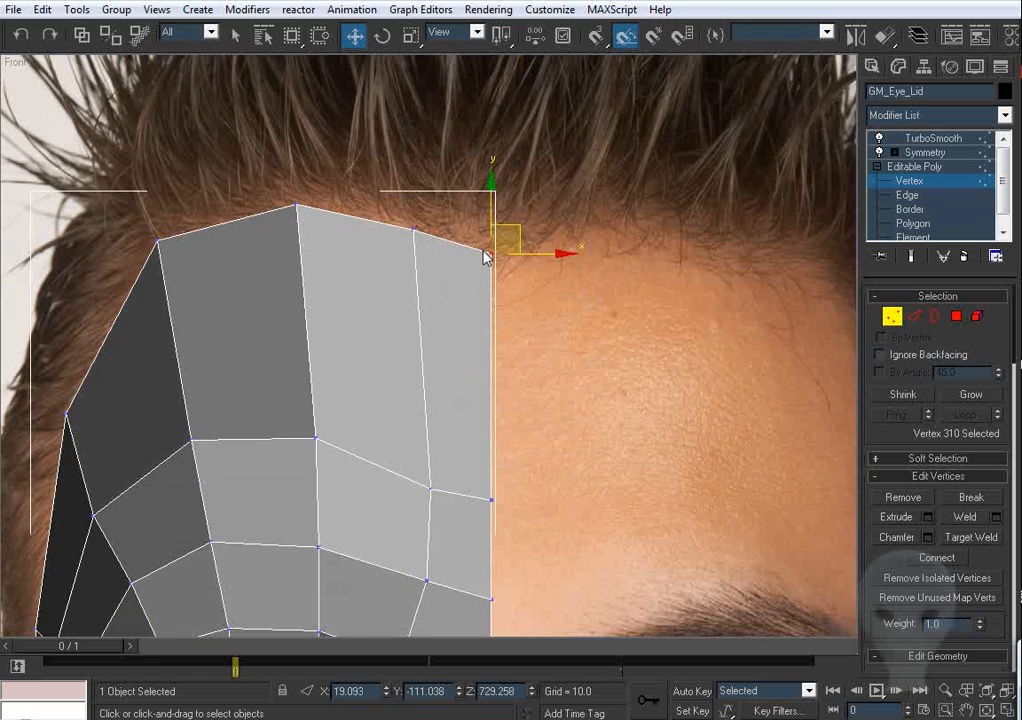
{"action": "left_click", "coordinate": [413, 230]}
{"action": "left_click_drag", "start_coordinate": [298, 205], "coordinate": [297, 220]}
{"action": "middle_click_drag", "start_coordinate": [229, 263], "coordinate": [341, 247]}
{"action": "left_click", "coordinate": [268, 228]}
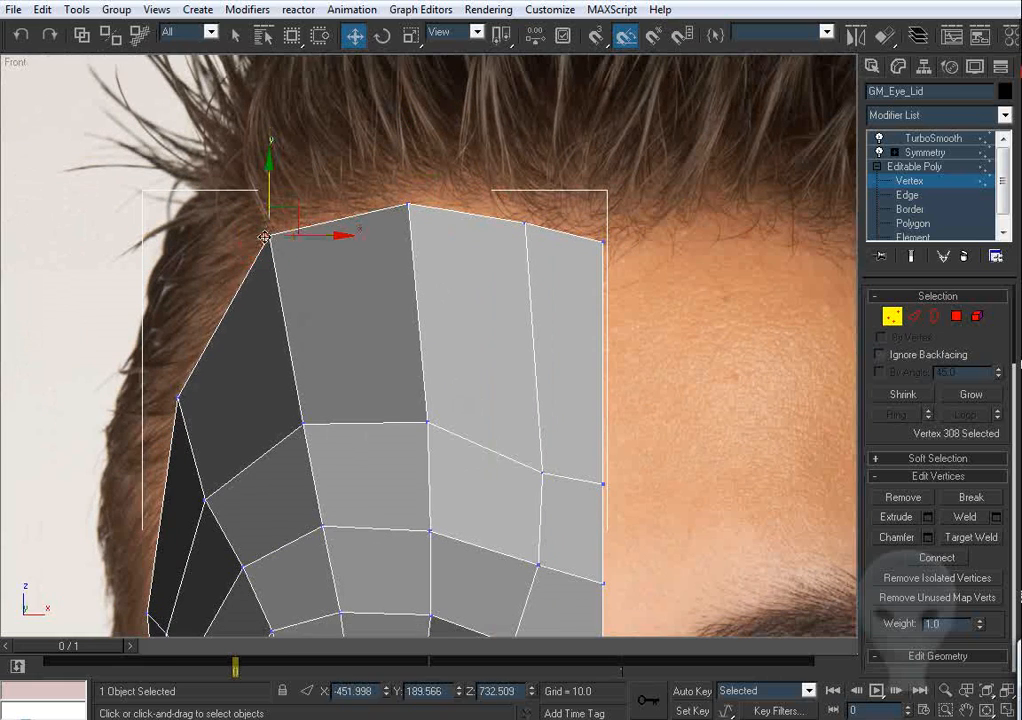
{"action": "left_click_drag", "start_coordinate": [300, 232], "coordinate": [313, 236]}
{"action": "middle_click_drag", "start_coordinate": [247, 285], "coordinate": [296, 245]}
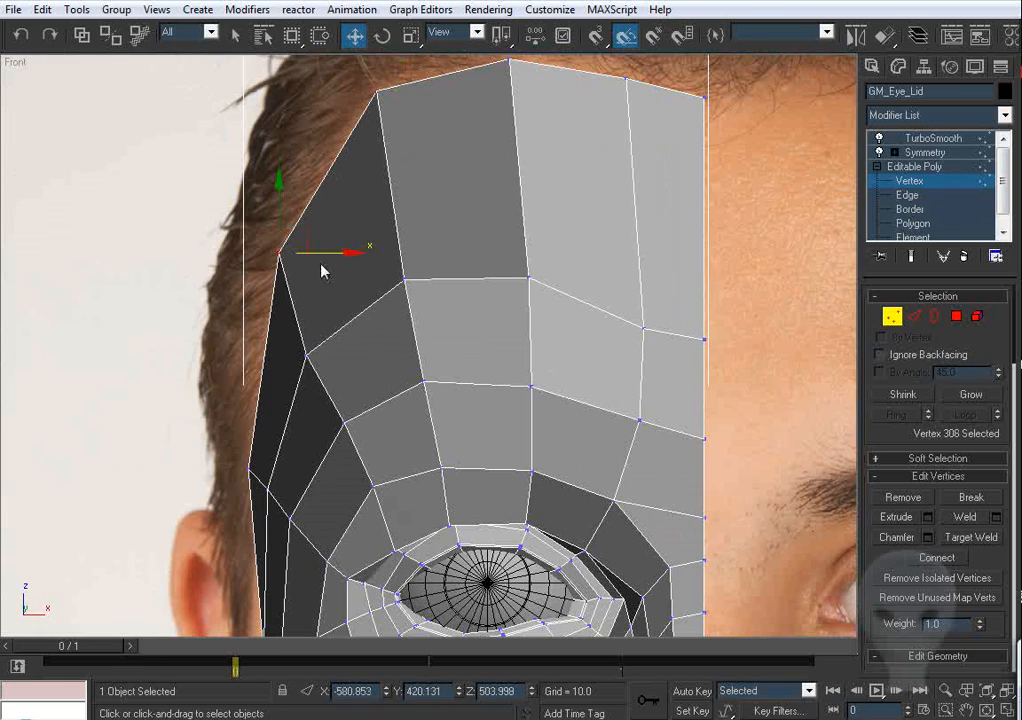
Step: In the front view, nudge the selected temple corner vertex slightly outward
{"action": "left_click_drag", "start_coordinate": [325, 252], "coordinate": [320, 251]}
{"action": "middle_click_drag", "start_coordinate": [582, 330], "coordinate": [422, 257]}
Step: Raise the four vertices of the second forehead row along the profile in the side view, and lower them slightly in the front view
{"action": "key", "text": "l"}
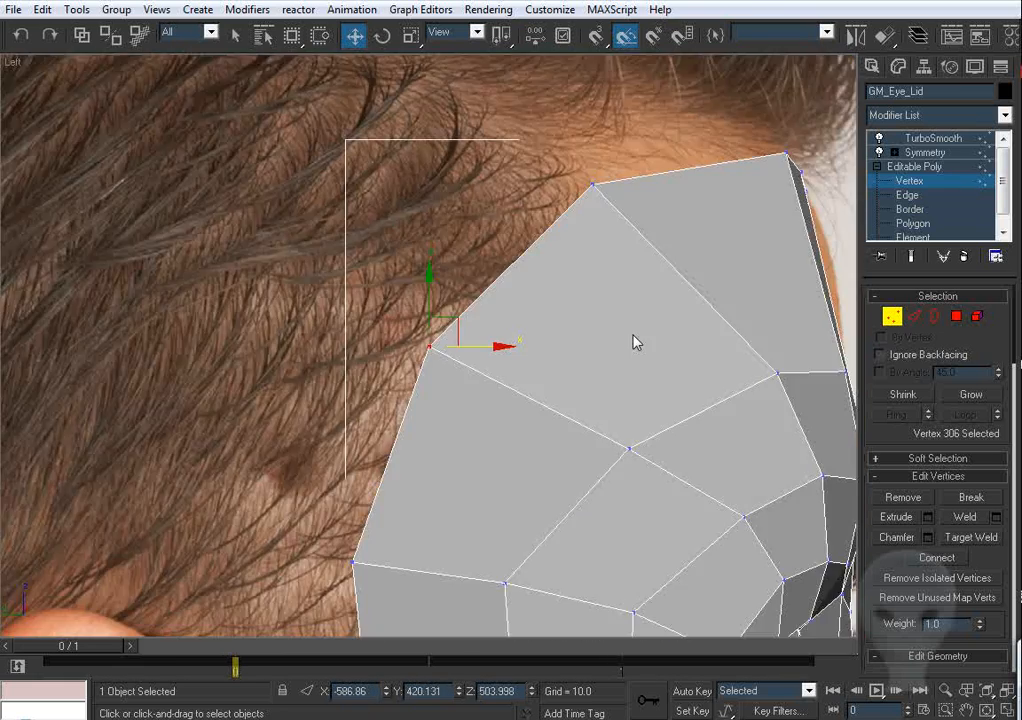
{"action": "middle_click_drag", "start_coordinate": [632, 338], "coordinate": [212, 201]}
{"action": "key", "text": "F3"}
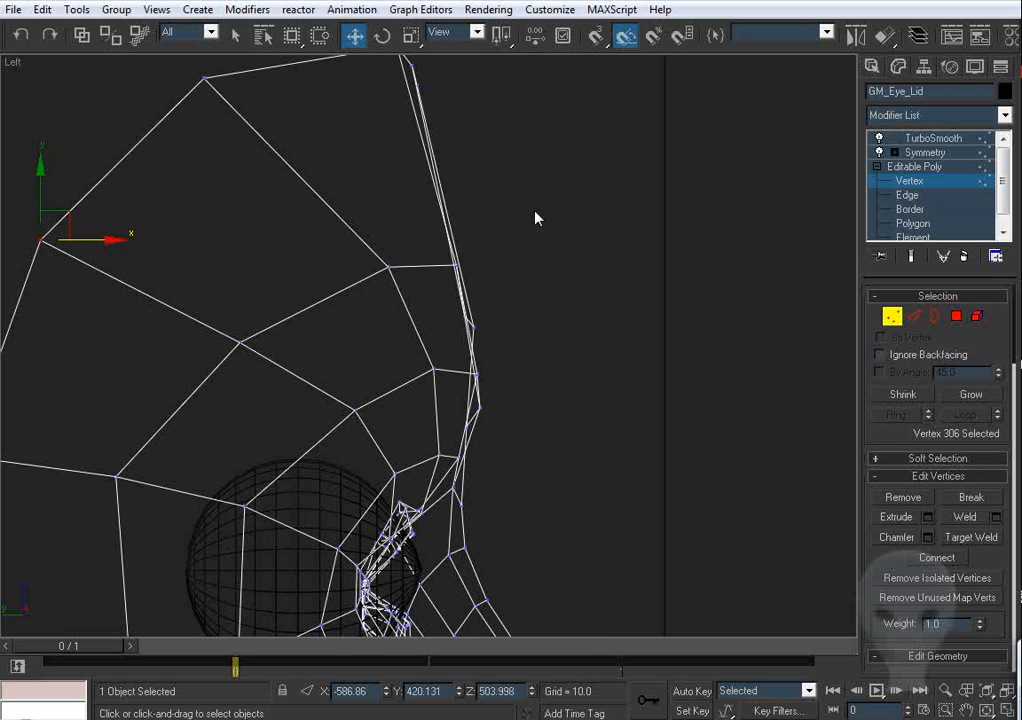
{"action": "left_click_drag", "start_coordinate": [356, 332], "coordinate": [356, 332]}
{"action": "key", "text": "F3"}
{"action": "middle_click_drag", "start_coordinate": [477, 257], "coordinate": [481, 281]}
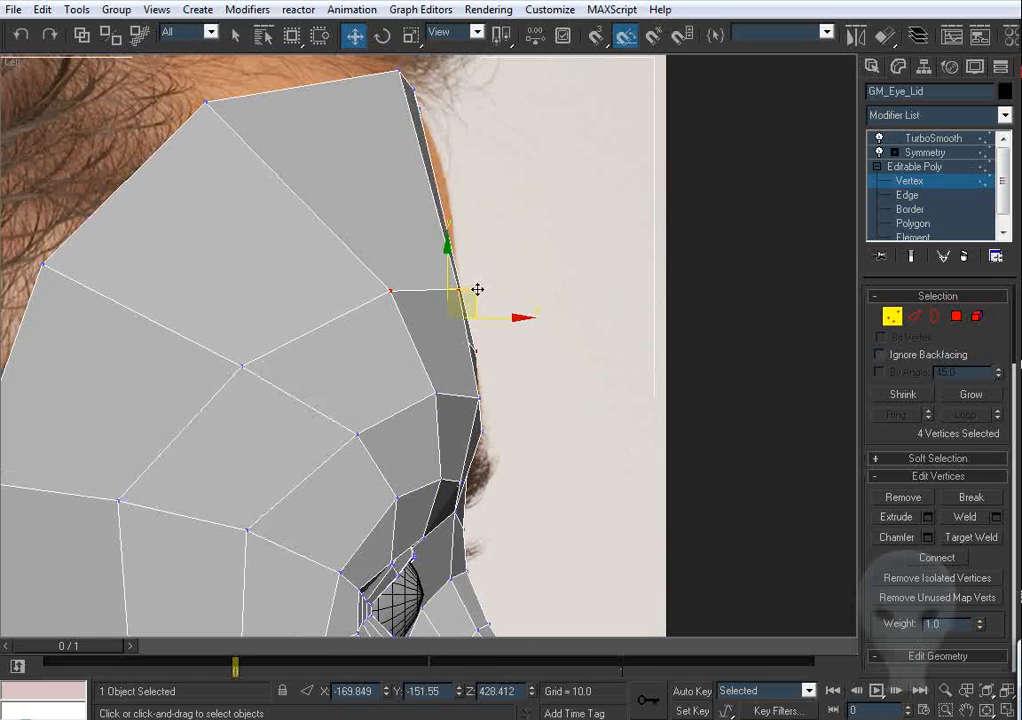
{"action": "left_click_drag", "start_coordinate": [476, 291], "coordinate": [468, 210]}
{"action": "key", "text": "f"}
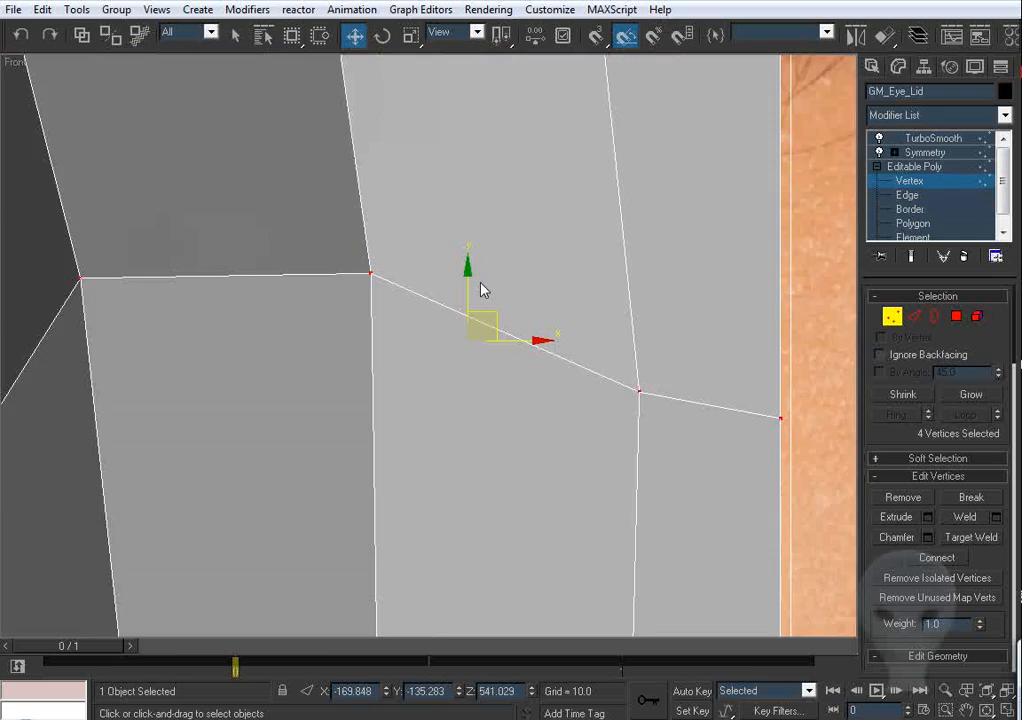
{"action": "scroll", "coordinate": [481, 287], "scroll_direction": "down", "scroll_amount": 5}
{"action": "scroll", "coordinate": [473, 261], "scroll_direction": "up", "scroll_amount": 6}
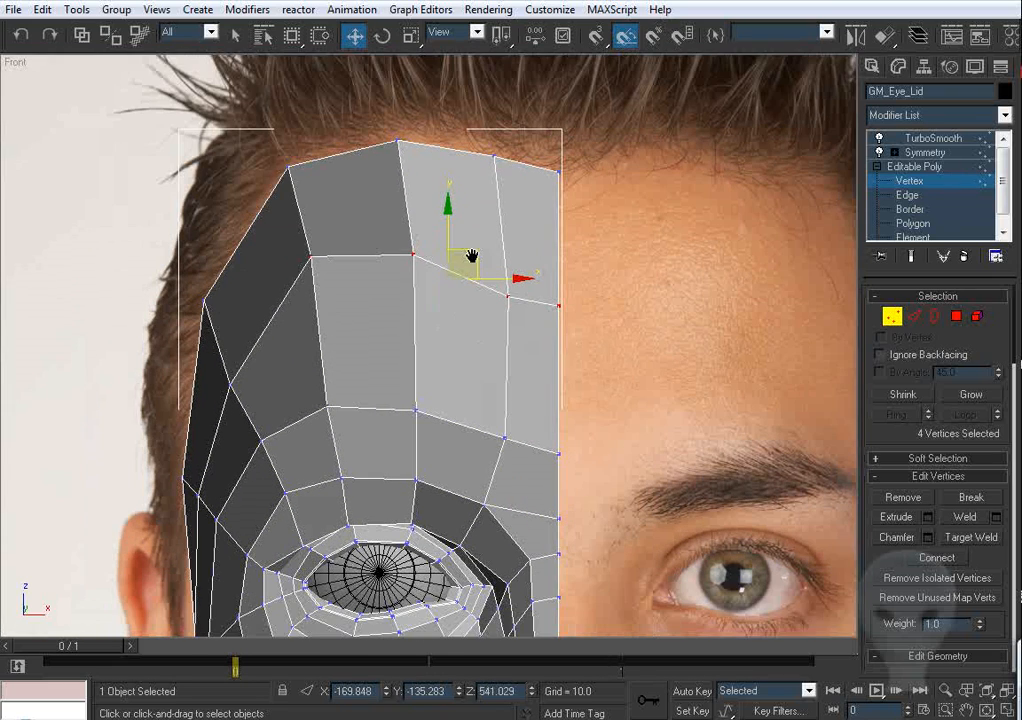
{"action": "left_click_drag", "start_coordinate": [447, 254], "coordinate": [445, 256]}
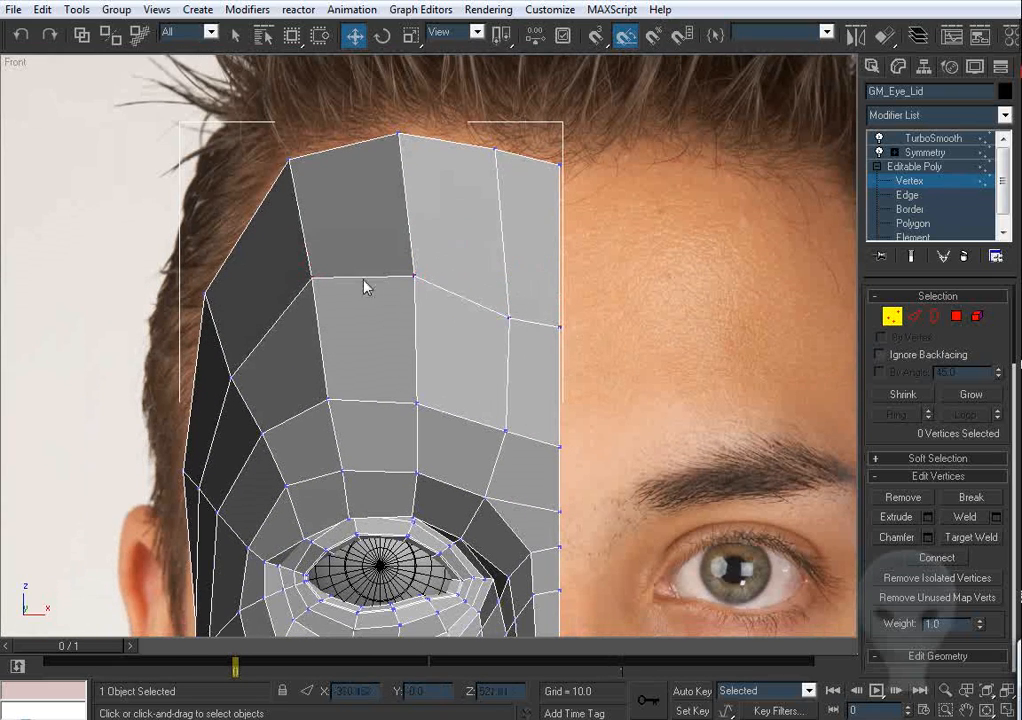
Step: In the front view, nudge individual vertices of the second forehead row sideways to even out the column spacing
{"action": "left_click", "coordinate": [313, 278]}
{"action": "left_click_drag", "start_coordinate": [365, 281], "coordinate": [410, 276]}
{"action": "left_click", "coordinate": [415, 284]}
{"action": "middle_click_drag", "start_coordinate": [385, 296], "coordinate": [462, 206]}
{"action": "left_click_drag", "start_coordinate": [310, 291], "coordinate": [306, 291]}
{"action": "left_click", "coordinate": [525, 230]}
{"action": "middle_click_drag", "start_coordinate": [574, 248], "coordinate": [547, 253]}
{"action": "left_click", "coordinate": [554, 235]}
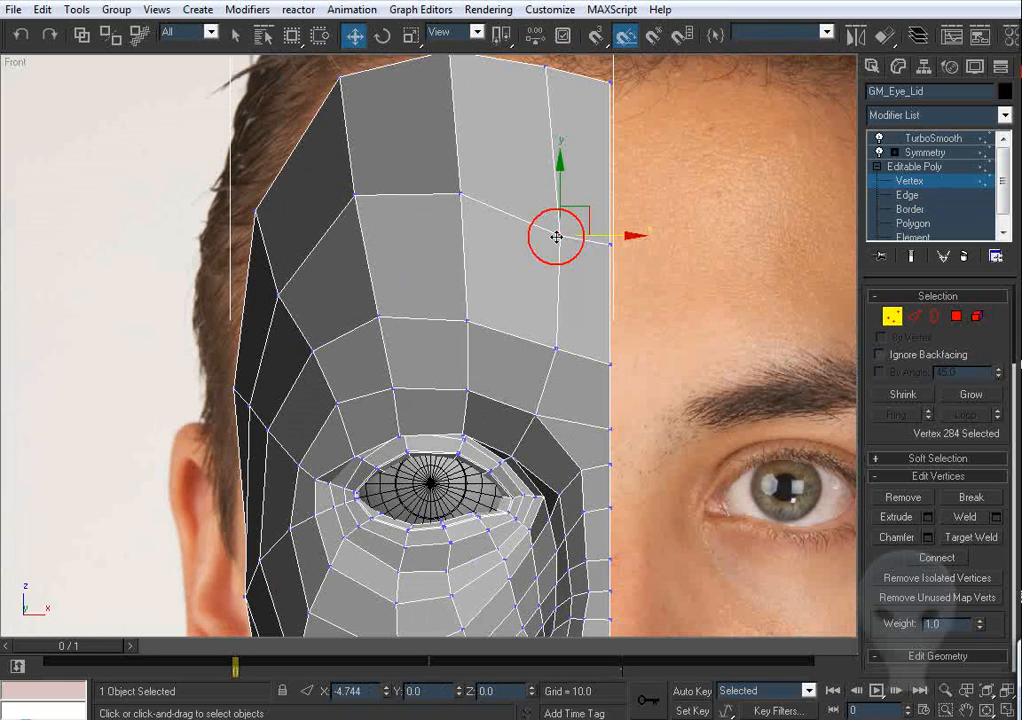
Step: Show the smoothed end result and move the second forehead row's three front vertices forward to the photo's profile in the side view
{"action": "key", "text": "l"}
{"action": "middle_click_drag", "start_coordinate": [582, 305], "coordinate": [481, 590]}
{"action": "middle_click_drag", "start_coordinate": [525, 260], "coordinate": [552, 216]}
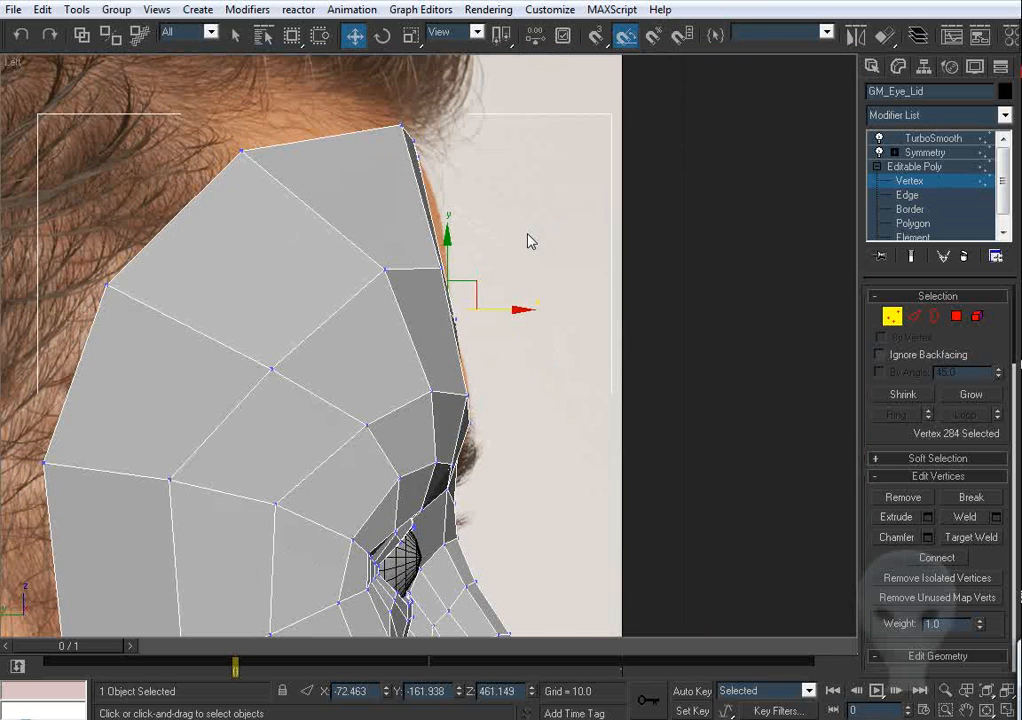
{"action": "scroll", "coordinate": [518, 283], "scroll_direction": "up", "scroll_amount": 3}
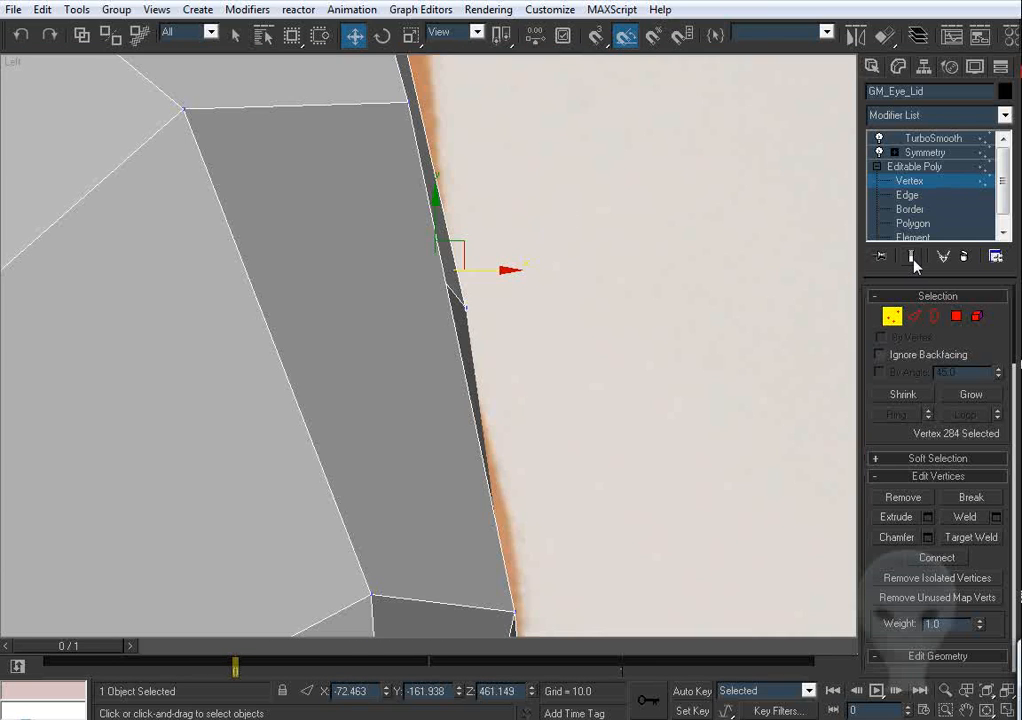
{"action": "left_click", "coordinate": [911, 256]}
{"action": "scroll", "coordinate": [547, 224], "scroll_direction": "down", "scroll_amount": 3}
{"action": "left_click_drag", "start_coordinate": [577, 148], "coordinate": [358, 426]}
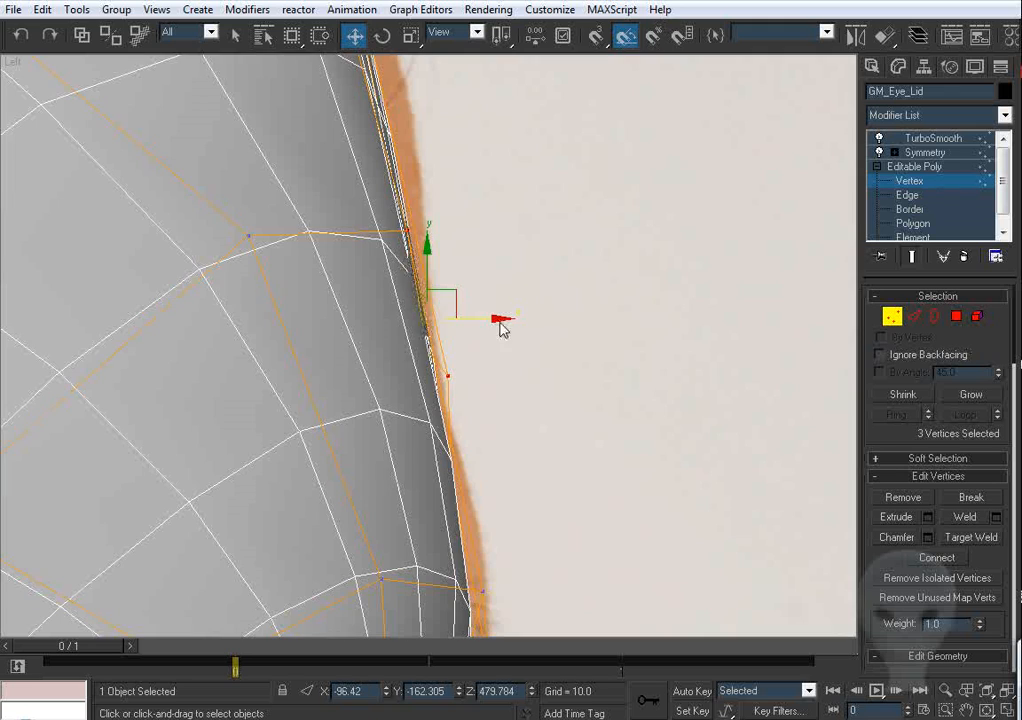
{"action": "left_click_drag", "start_coordinate": [485, 324], "coordinate": [498, 322]}
{"action": "scroll", "coordinate": [521, 398], "scroll_direction": "down", "scroll_amount": 3}
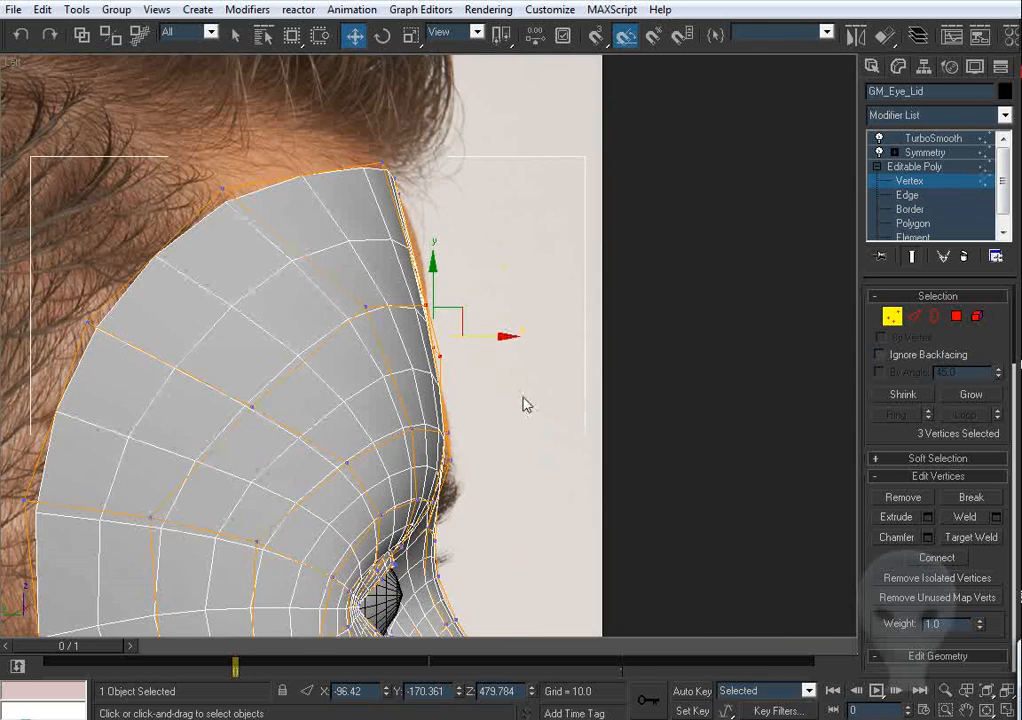
Step: In the side view, move the three vertices of the next row down, above the eyebrow, forward toward the profile
{"action": "scroll", "coordinate": [491, 284], "scroll_direction": "up", "scroll_amount": 3}
{"action": "middle_click_drag", "start_coordinate": [522, 398], "coordinate": [522, 239]}
{"action": "left_click_drag", "start_coordinate": [536, 193], "coordinate": [367, 310]}
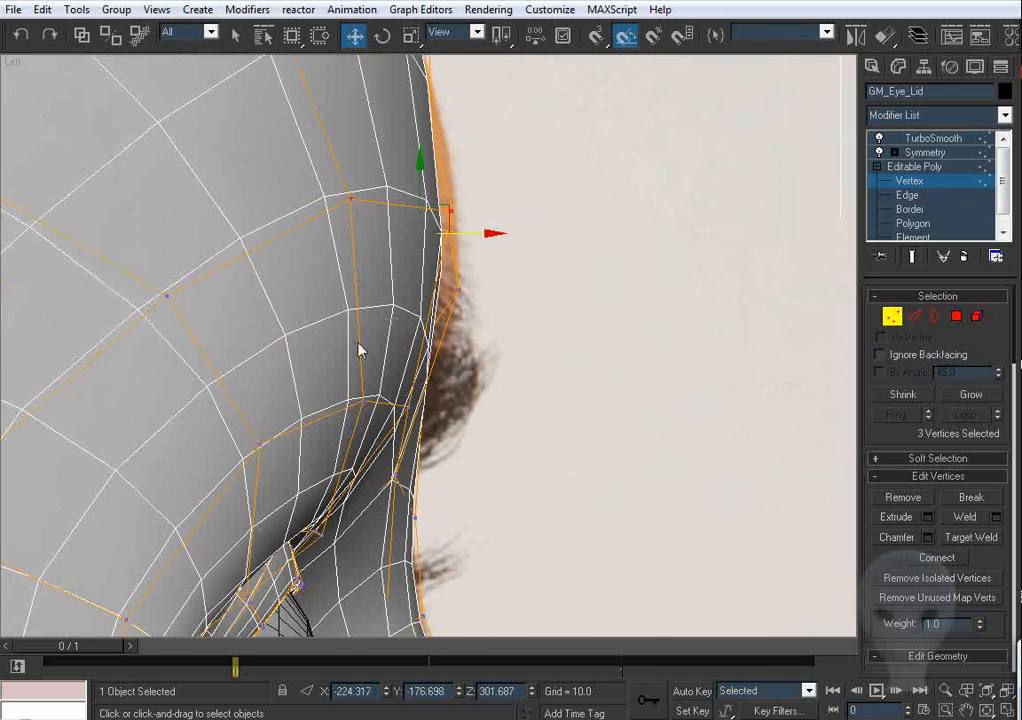
{"action": "left_click_drag", "start_coordinate": [472, 235], "coordinate": [496, 240]}
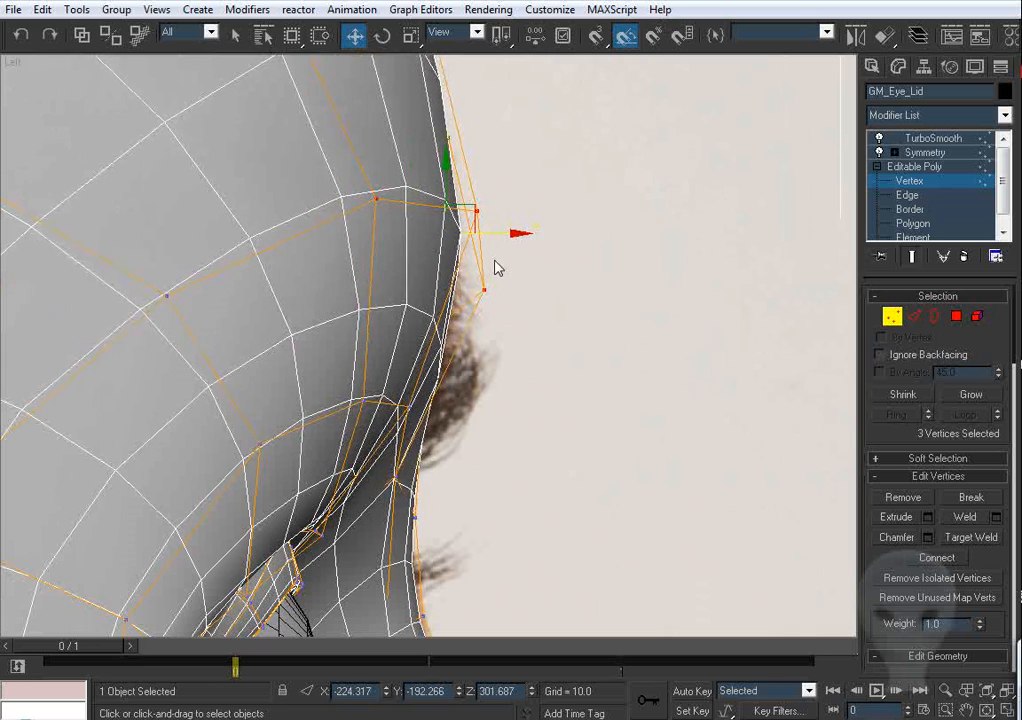
Step: Select the three brow vertices, leaving out the nose bridge vertex, and move them forward to the photo's eyebrow
{"action": "middle_click_drag", "start_coordinate": [483, 428], "coordinate": [476, 298]}
{"action": "key", "text": "F3"}
{"action": "left_click_drag", "start_coordinate": [524, 227], "coordinate": [456, 311]}
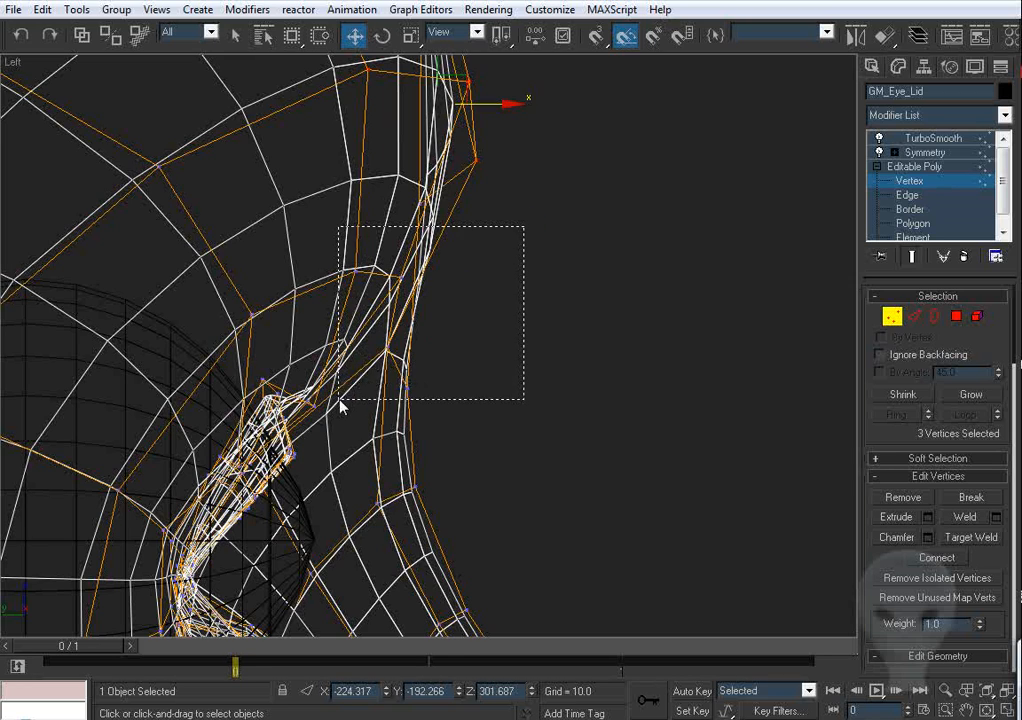
{"action": "left_click_drag", "start_coordinate": [340, 404], "coordinate": [349, 422]}
{"action": "key", "text": "F3"}
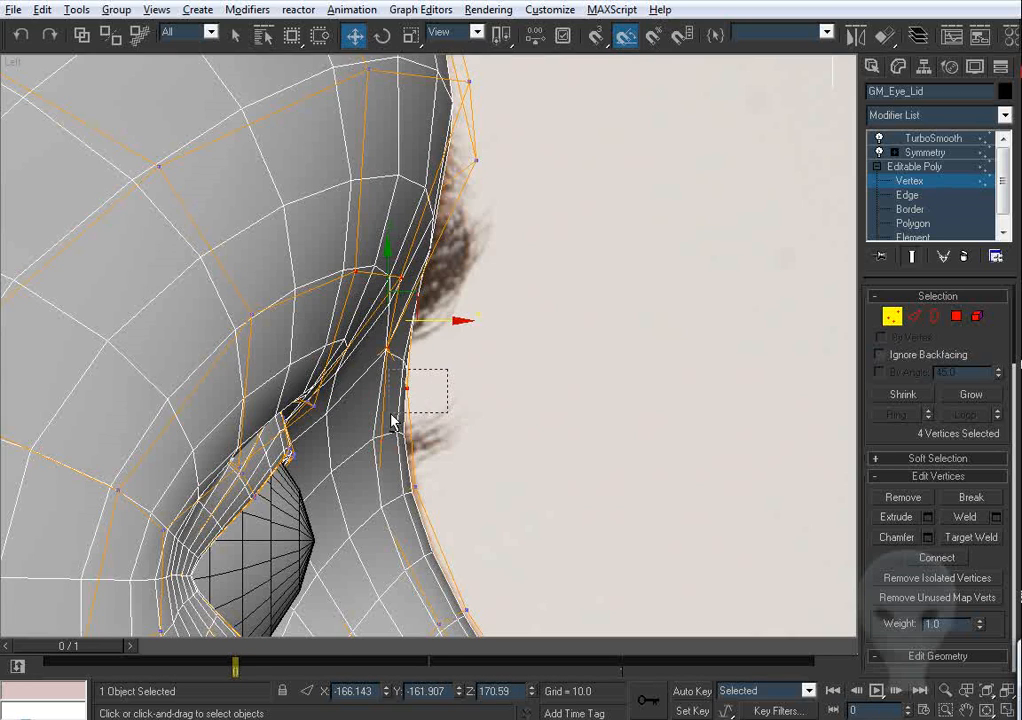
{"action": "left_click_drag", "start_coordinate": [445, 298], "coordinate": [505, 322]}
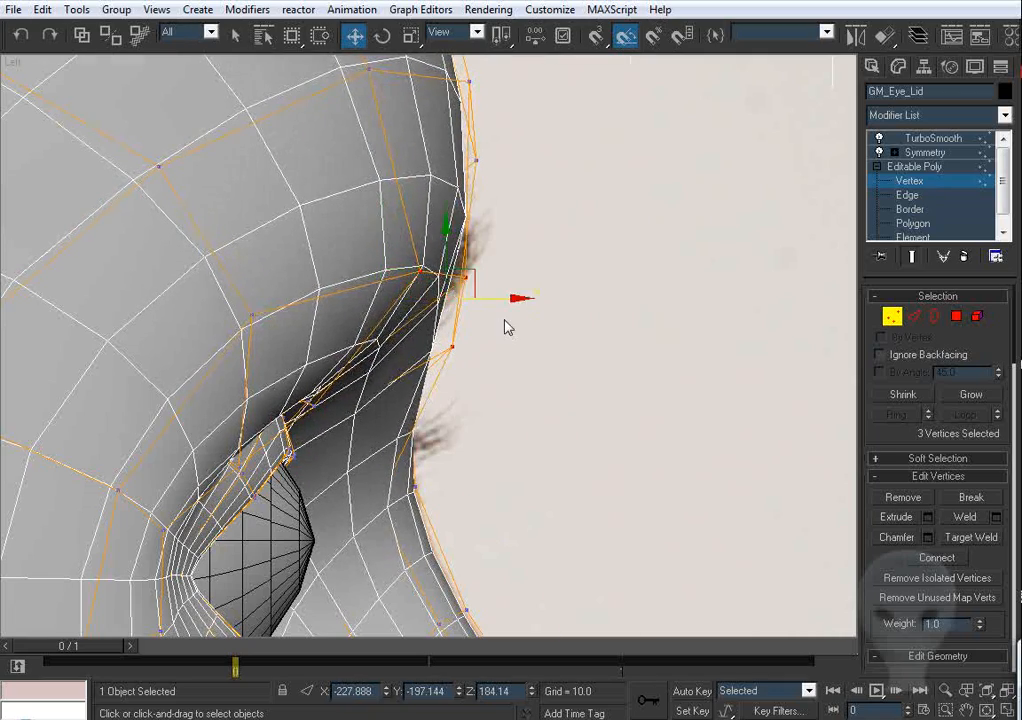
Step: Check the brow in perspective, and in the side view move the second top-row vertex back and the outermost one forward
{"action": "scroll", "coordinate": [474, 351], "scroll_direction": "down", "scroll_amount": 3}
{"action": "key", "text": "p"}
{"action": "mouse_move", "coordinate": [470, 318]}
{"action": "middle_mouse_down", "text": "alt"}
{"action": "mouse_move", "coordinate": [463, 295]}
{"action": "mouse_move", "coordinate": [372, 292]}
{"action": "mouse_move", "coordinate": [455, 332]}
{"action": "middle_mouse_up", "text": "alt"}
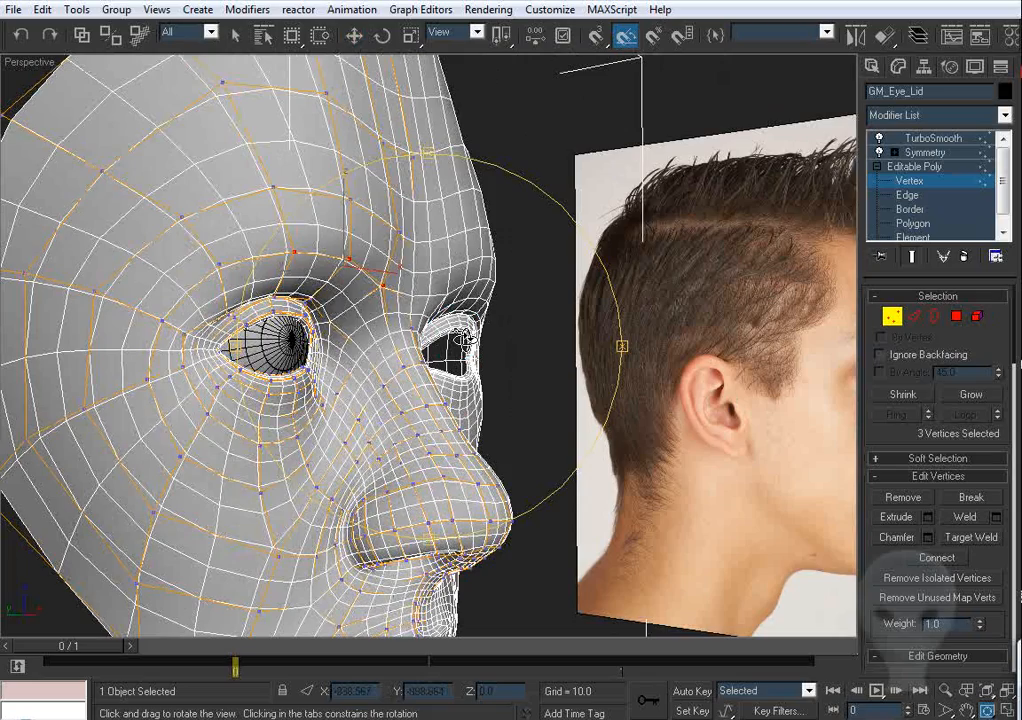
{"action": "middle_click_drag", "start_coordinate": [497, 319], "coordinate": [440, 316], "text": "alt"}
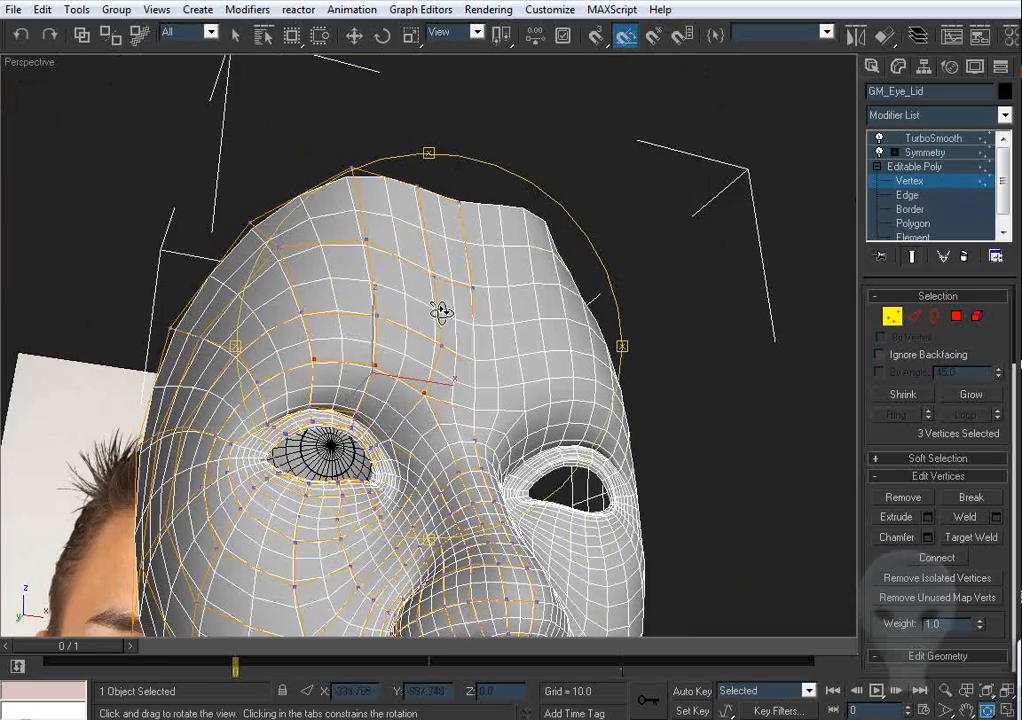
{"action": "key", "text": "w"}
{"action": "key", "text": "l"}
{"action": "scroll", "coordinate": [604, 381], "scroll_direction": "up", "scroll_amount": 6}
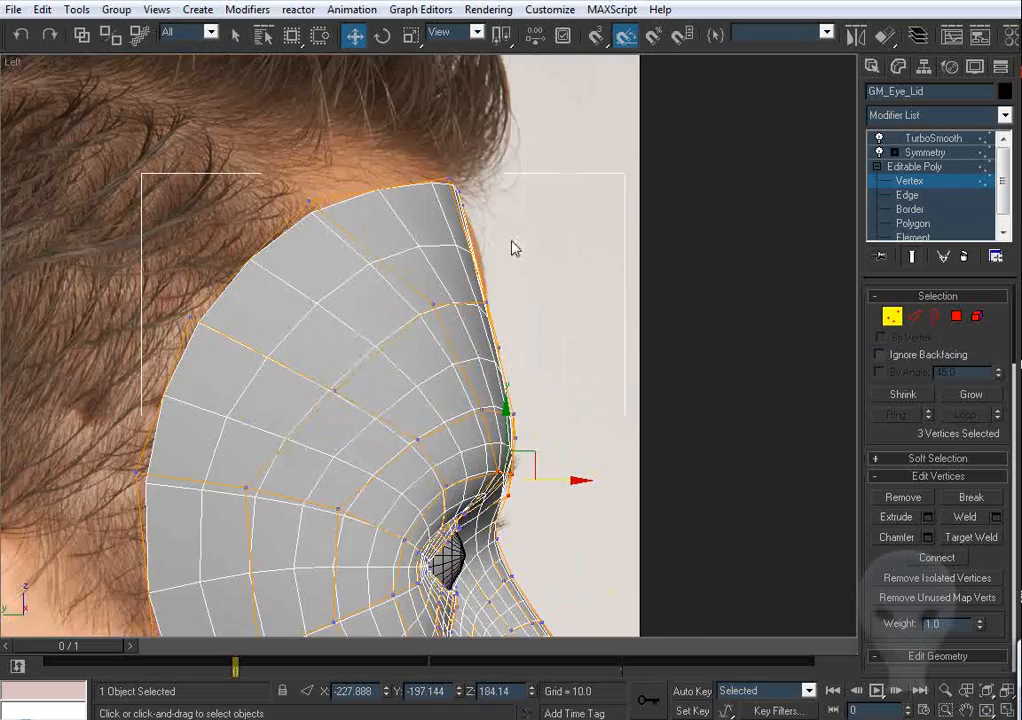
{"action": "scroll", "coordinate": [511, 247], "scroll_direction": "up", "scroll_amount": 4}
{"action": "left_click_drag", "start_coordinate": [543, 253], "coordinate": [478, 253]}
{"action": "left_click_drag", "start_coordinate": [205, 294], "coordinate": [254, 294]}
{"action": "scroll", "coordinate": [463, 303], "scroll_direction": "down", "scroll_amount": 8}
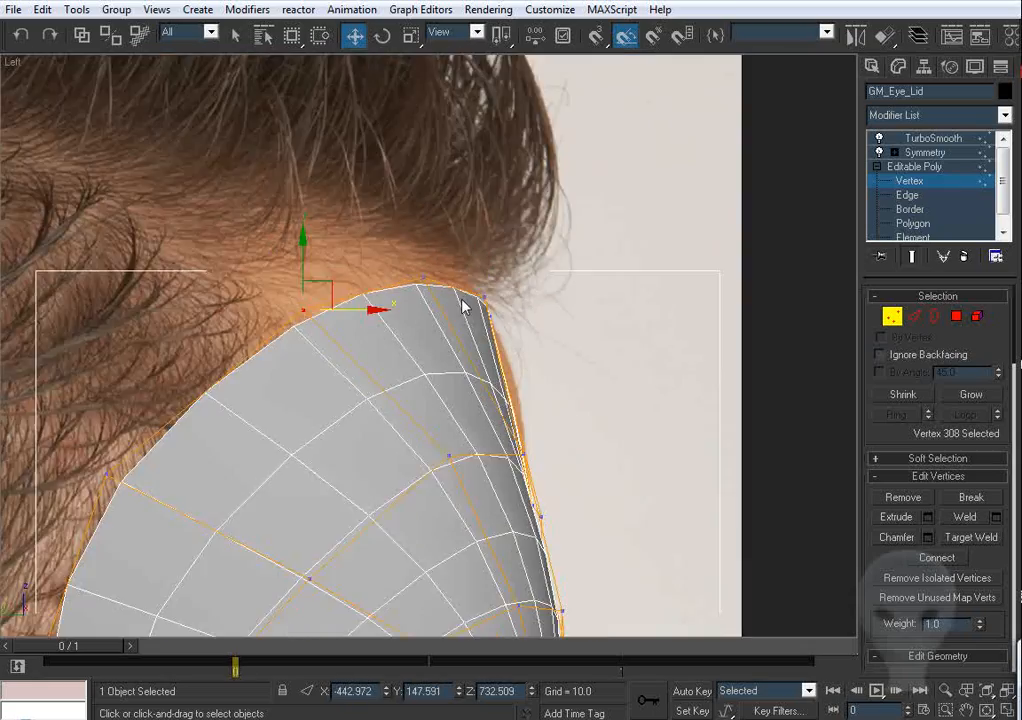
Step: In perspective, make slight adjustments to the top forehead vertices to smooth the curve of the hairline
{"action": "key", "text": "p"}
{"action": "key", "text": "ctrl+r"}
{"action": "middle_click_drag", "start_coordinate": [412, 286], "coordinate": [370, 292], "text": "alt"}
{"action": "key", "text": "w"}
{"action": "scroll", "coordinate": [381, 304], "scroll_direction": "up", "scroll_amount": 5}
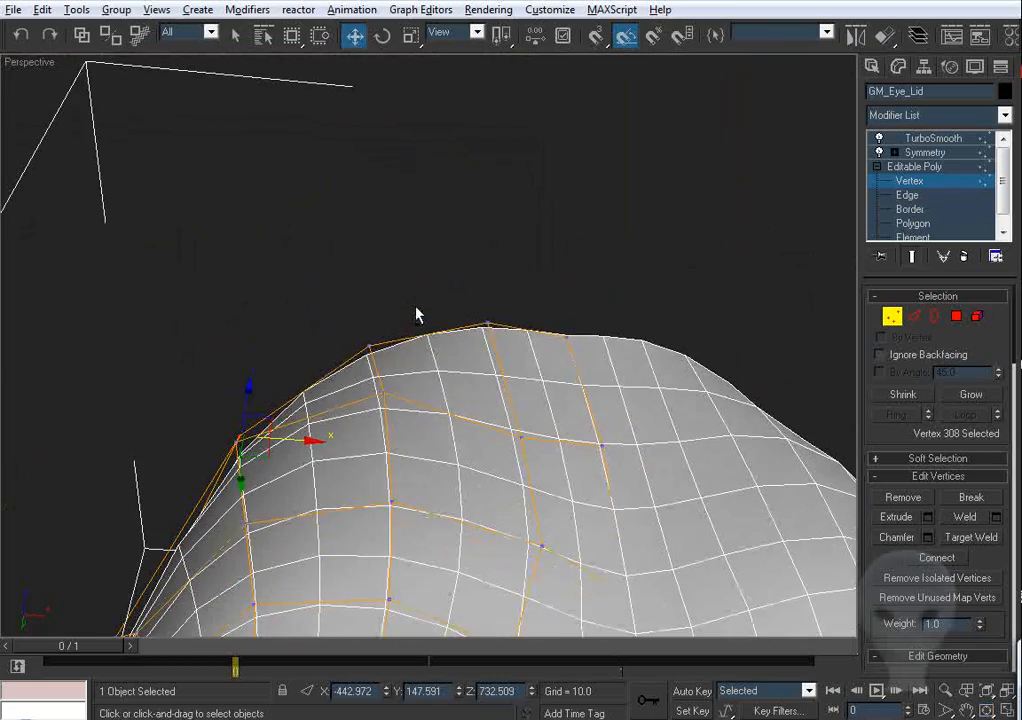
{"action": "left_click_drag", "start_coordinate": [535, 340], "coordinate": [535, 340]}
{"action": "mouse_move", "coordinate": [477, 362]}
{"action": "left_mouse_down"}
{"action": "mouse_move", "coordinate": [468, 384]}
{"action": "mouse_move", "coordinate": [484, 368]}
{"action": "left_mouse_up"}
{"action": "left_click", "coordinate": [371, 347]}
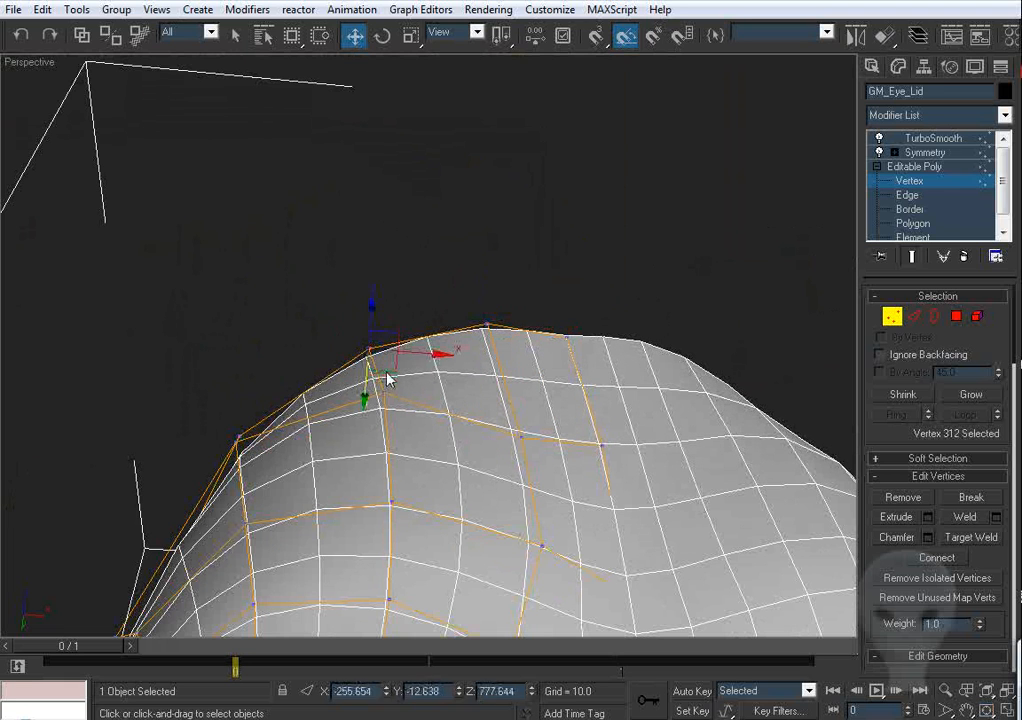
{"action": "left_click", "coordinate": [387, 382]}
{"action": "left_click", "coordinate": [383, 394]}
Step: Leave vertex editing, deselect the mesh and examine the smoothed face in perspective with and without edge display
{"action": "scroll", "coordinate": [383, 394], "scroll_direction": "down", "scroll_amount": 3}
{"action": "mouse_move", "coordinate": [383, 394]}
{"action": "middle_mouse_down", "text": "alt"}
{"action": "mouse_move", "coordinate": [454, 422]}
{"action": "mouse_move", "coordinate": [449, 399]}
{"action": "mouse_move", "coordinate": [422, 381]}
{"action": "mouse_move", "coordinate": [415, 395]}
{"action": "mouse_move", "coordinate": [474, 412]}
{"action": "mouse_move", "coordinate": [459, 402]}
{"action": "mouse_move", "coordinate": [766, 357]}
{"action": "middle_mouse_up", "text": "alt"}
{"action": "scroll", "coordinate": [474, 412], "scroll_direction": "up", "scroll_amount": 2}
{"action": "key", "text": "1"}
{"action": "key", "text": "F4"}
{"action": "left_click", "coordinate": [597, 192]}
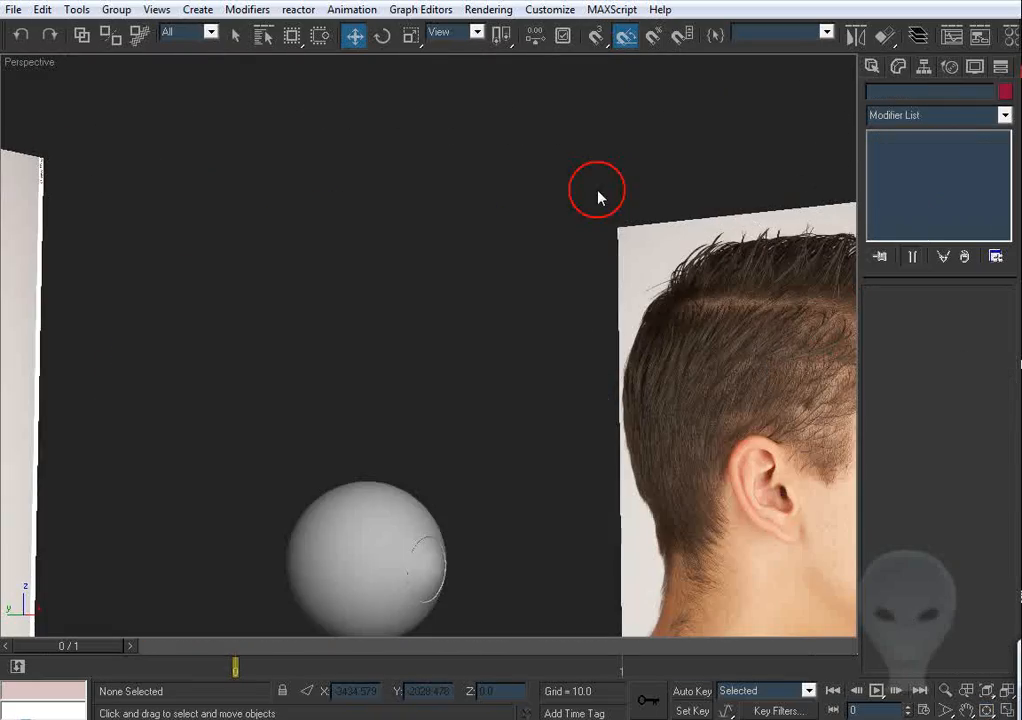
{"action": "scroll", "coordinate": [596, 230], "scroll_direction": "down", "scroll_amount": 3}
{"action": "middle_click_drag", "start_coordinate": [562, 318], "coordinate": [496, 318]}
{"action": "left_click_drag", "start_coordinate": [496, 318], "coordinate": [452, 301]}
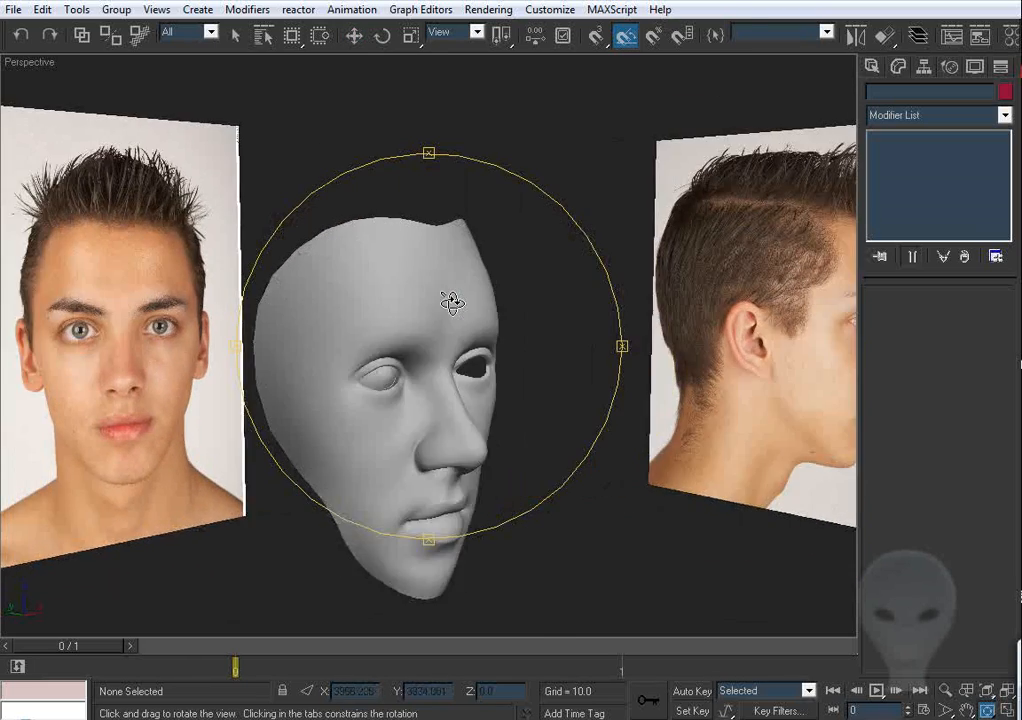
{"action": "scroll", "coordinate": [452, 301], "scroll_direction": "up", "scroll_amount": 4}
{"action": "scroll", "coordinate": [452, 302], "scroll_direction": "down", "scroll_amount": 2}
{"action": "right_click", "coordinate": [453, 280]}
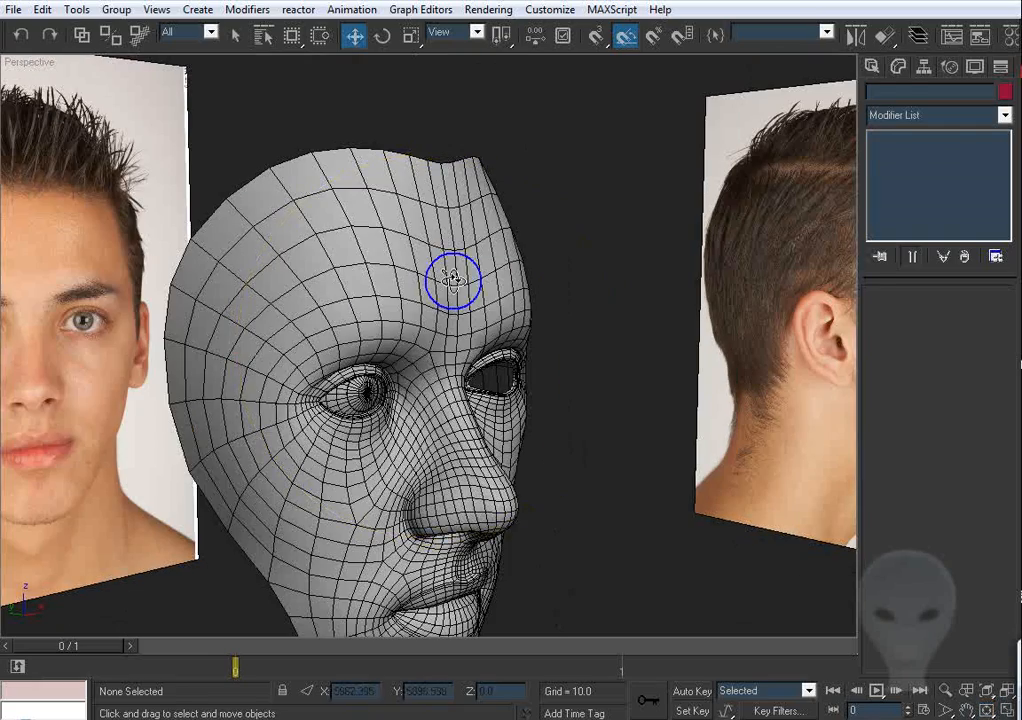
Step: Reselect the face mesh and compare its smoothed forehead and profile with the side reference photo, with and without edges
{"action": "left_click", "coordinate": [452, 281]}
{"action": "middle_click_drag", "start_coordinate": [543, 345], "coordinate": [568, 298]}
{"action": "key", "text": "l"}
{"action": "middle_click_drag", "start_coordinate": [586, 370], "coordinate": [583, 354]}
{"action": "key", "text": "F4"}
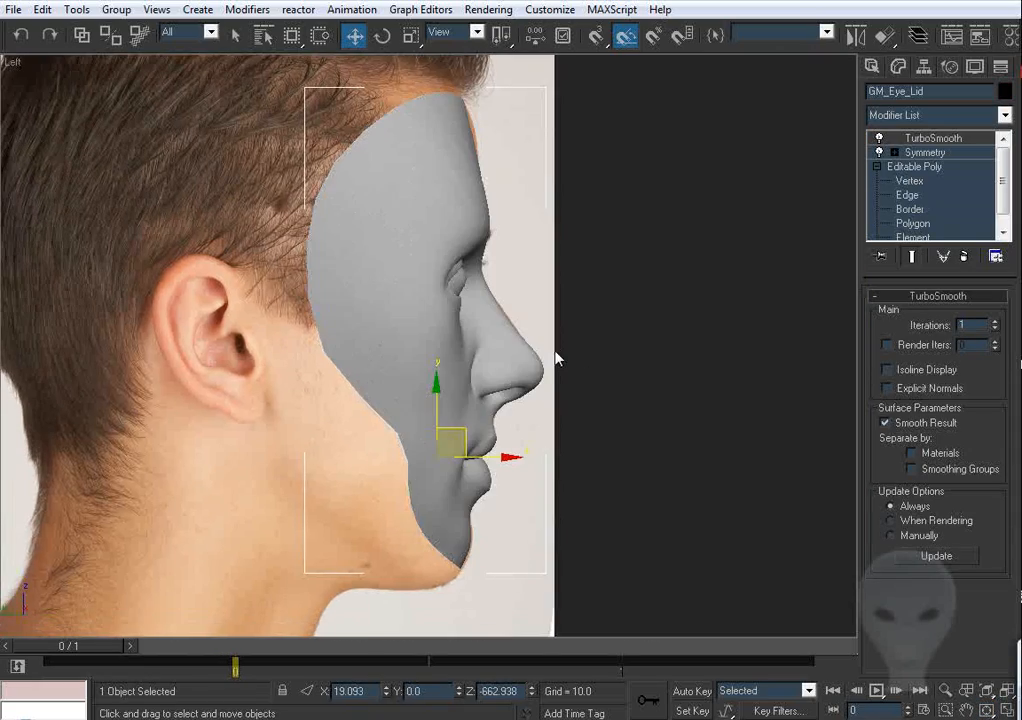
{"action": "scroll", "coordinate": [524, 344], "scroll_direction": "up", "scroll_amount": 1}
{"action": "key", "text": "F4"}
{"action": "scroll", "coordinate": [461, 390], "scroll_direction": "up", "scroll_amount": 5}
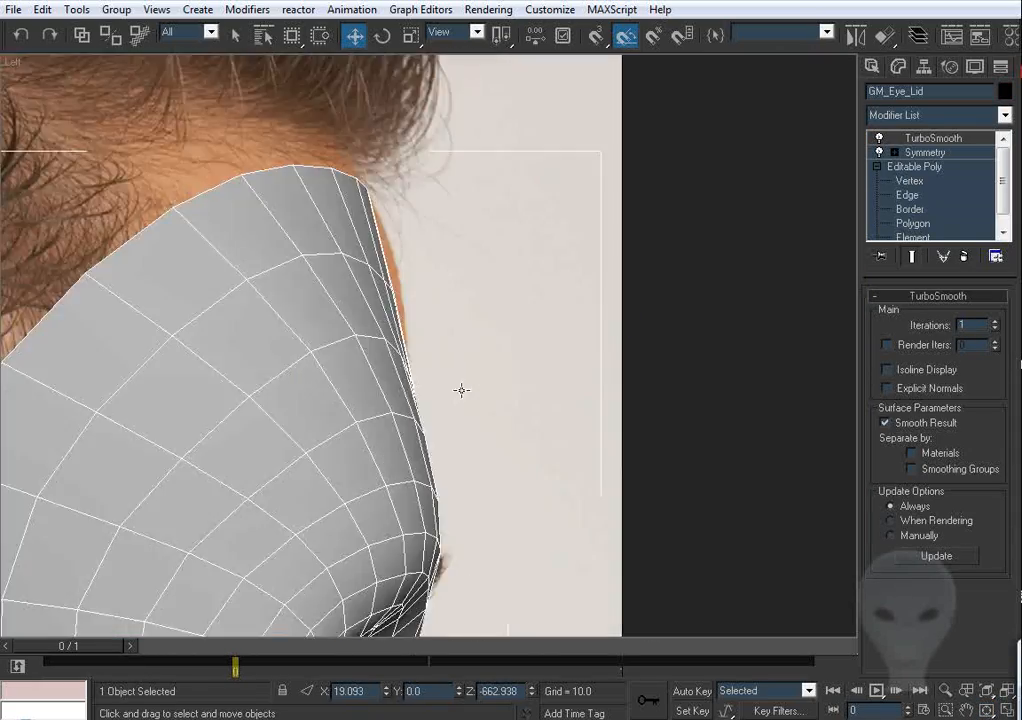
{"action": "middle_click_drag", "start_coordinate": [412, 339], "coordinate": [421, 273]}
{"action": "scroll", "coordinate": [424, 365], "scroll_direction": "down", "scroll_amount": 2}
{"action": "middle_click_drag", "start_coordinate": [411, 393], "coordinate": [537, 288]}
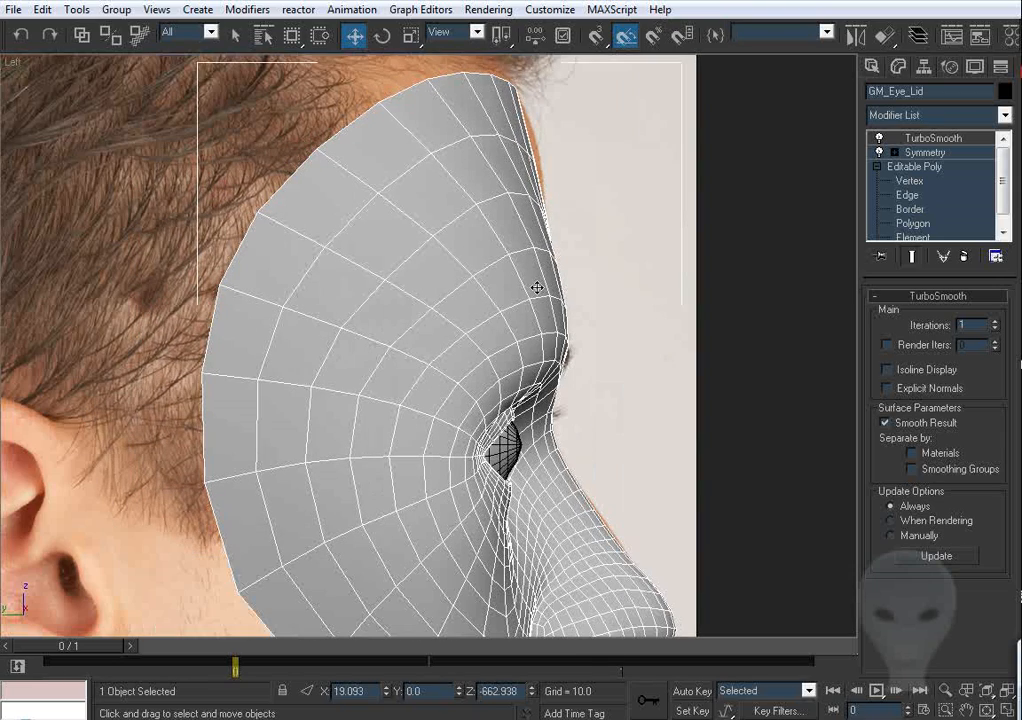
Step: Hide the smoothed result and extrude the cheek's slanted lower border edge downward toward the jaw in the side view
{"action": "left_click", "coordinate": [913, 195]}
{"action": "middle_click_drag", "start_coordinate": [543, 459], "coordinate": [545, 348]}
{"action": "scroll", "coordinate": [554, 278], "scroll_direction": "down", "scroll_amount": 3}
{"action": "left_click", "coordinate": [911, 257]}
{"action": "key", "text": "F4"}
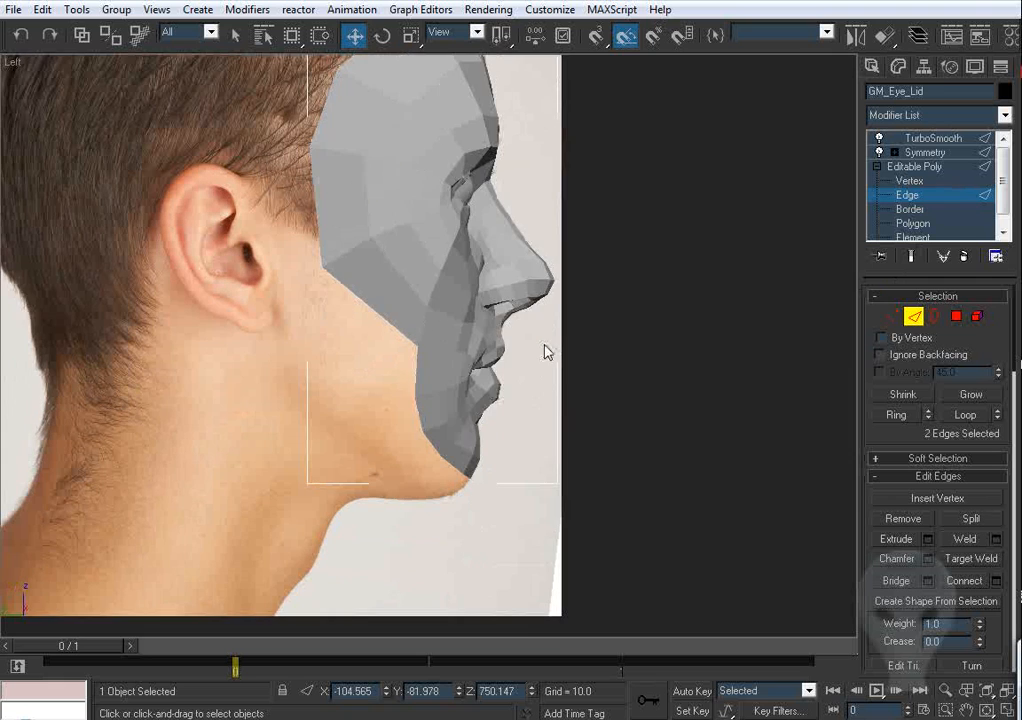
{"action": "middle_click_drag", "start_coordinate": [449, 350], "coordinate": [463, 360]}
{"action": "key", "text": "F4"}
{"action": "left_click", "coordinate": [405, 337]}
{"action": "middle_click_drag", "start_coordinate": [409, 304], "coordinate": [405, 328]}
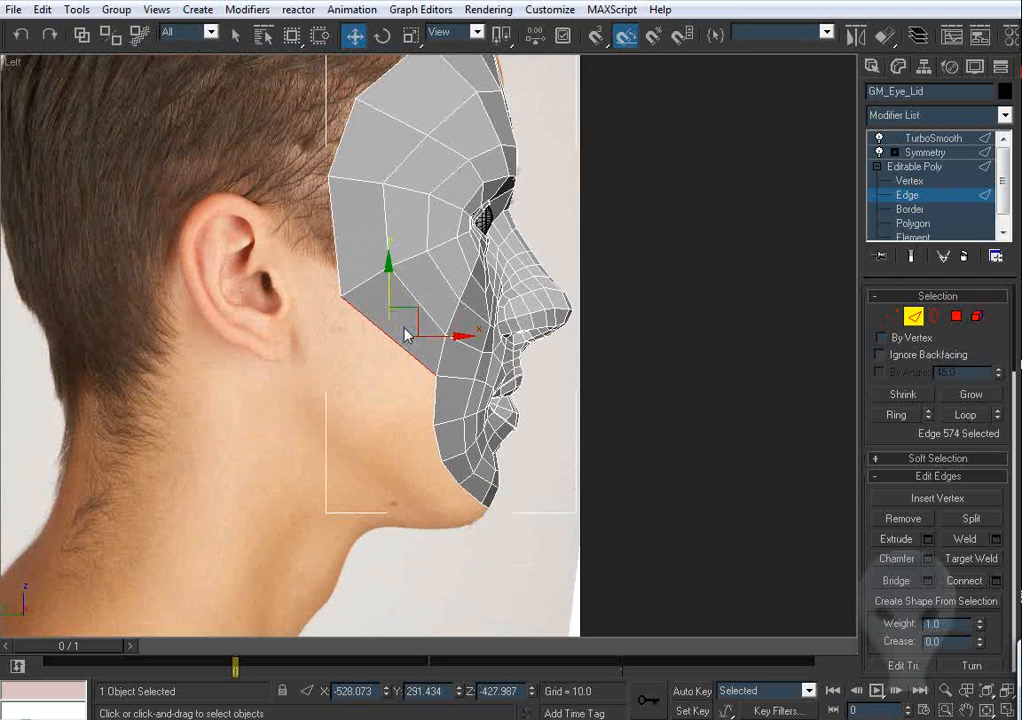
{"action": "left_click_drag", "start_coordinate": [418, 315], "coordinate": [405, 388], "text": "shift"}
Step: Target-weld the new polygon's front lower corner to the neighbouring border vertex beside the mouth
{"action": "key", "text": "1"}
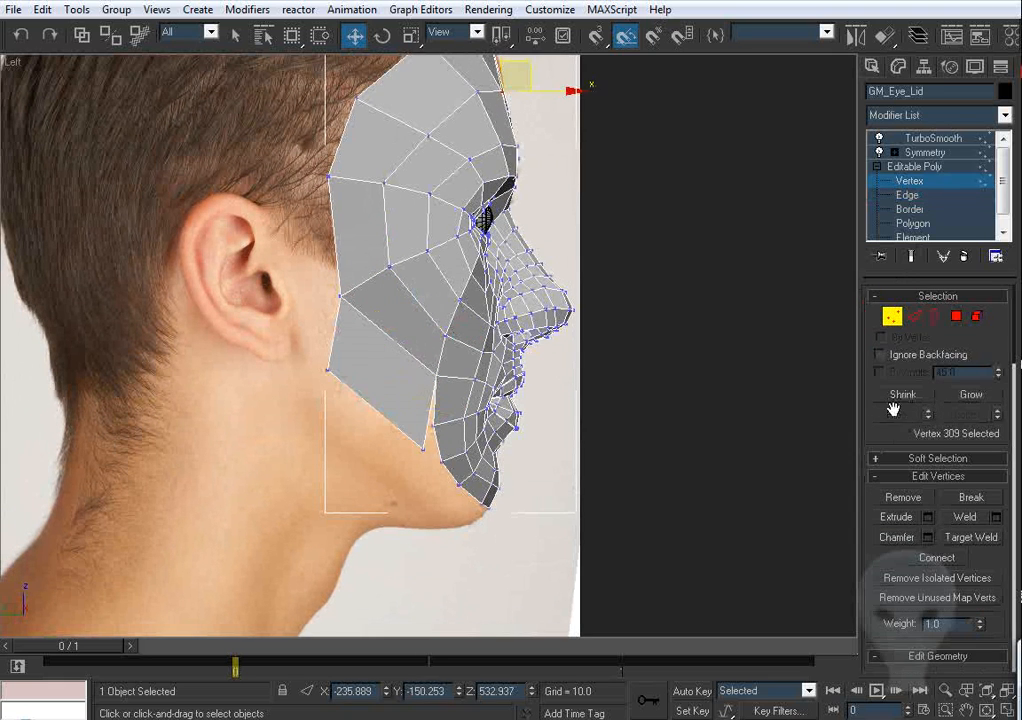
{"action": "left_click", "coordinate": [966, 538]}
{"action": "scroll", "coordinate": [395, 460], "scroll_direction": "up", "scroll_amount": 3}
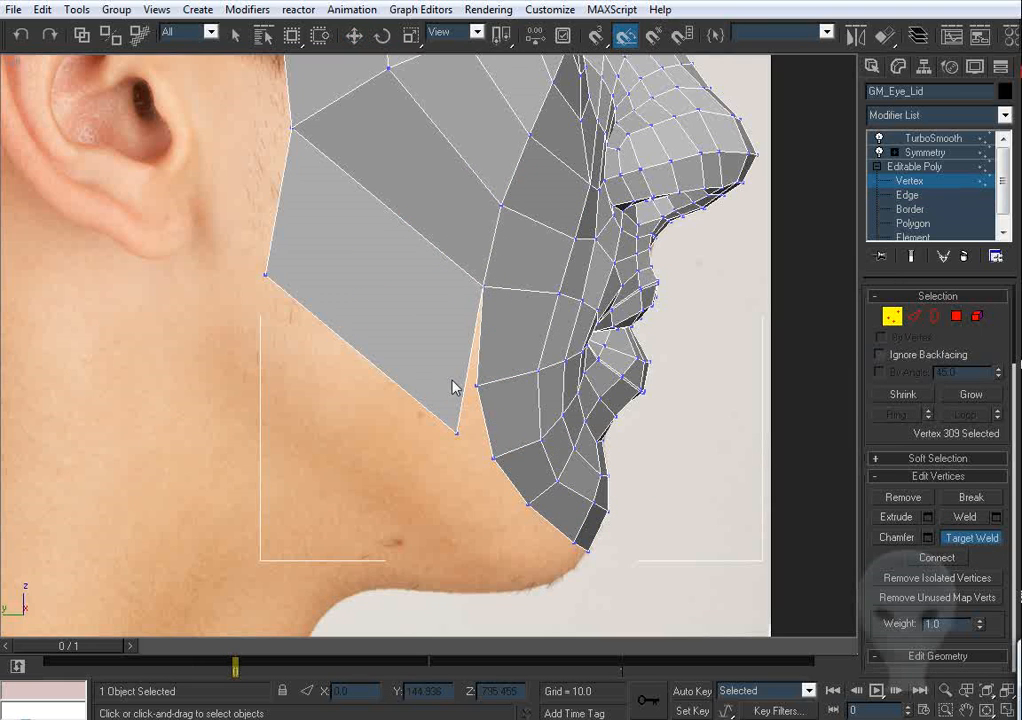
{"action": "left_click", "coordinate": [478, 386]}
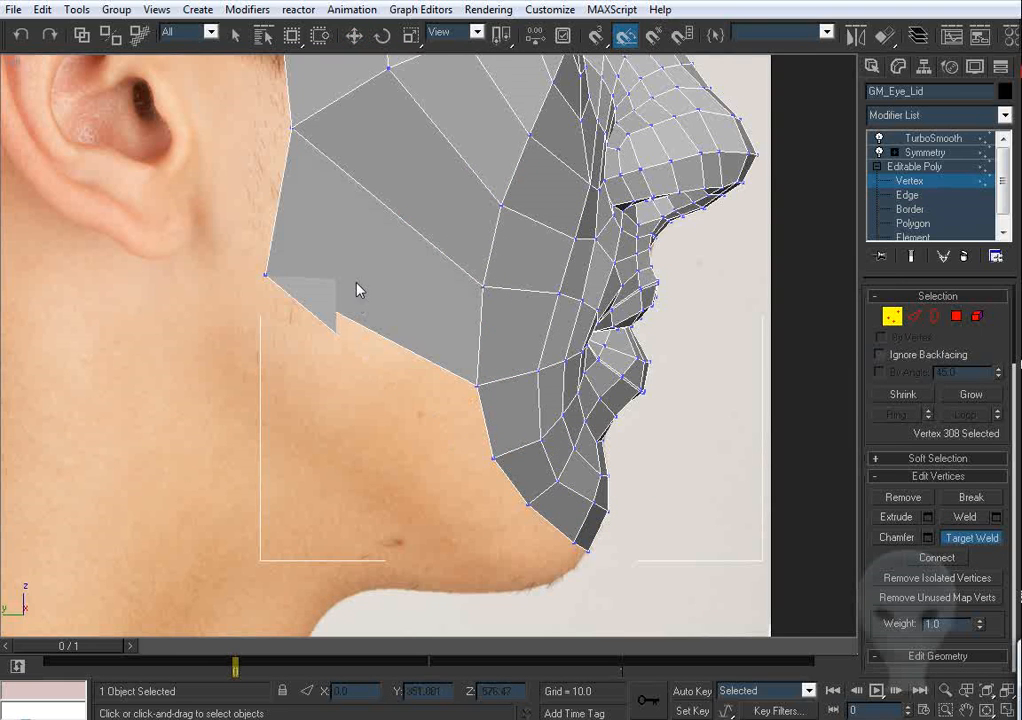
Step: Lower the new cheek polygon's rear corner vertex and nudge the border vertex above it slightly back
{"action": "scroll", "coordinate": [359, 290], "scroll_direction": "up", "scroll_amount": 2}
{"action": "key", "text": "w"}
{"action": "left_click_drag", "start_coordinate": [328, 307], "coordinate": [328, 351]}
{"action": "middle_click_drag", "start_coordinate": [328, 351], "coordinate": [351, 487]}
{"action": "left_click", "coordinate": [347, 321]}
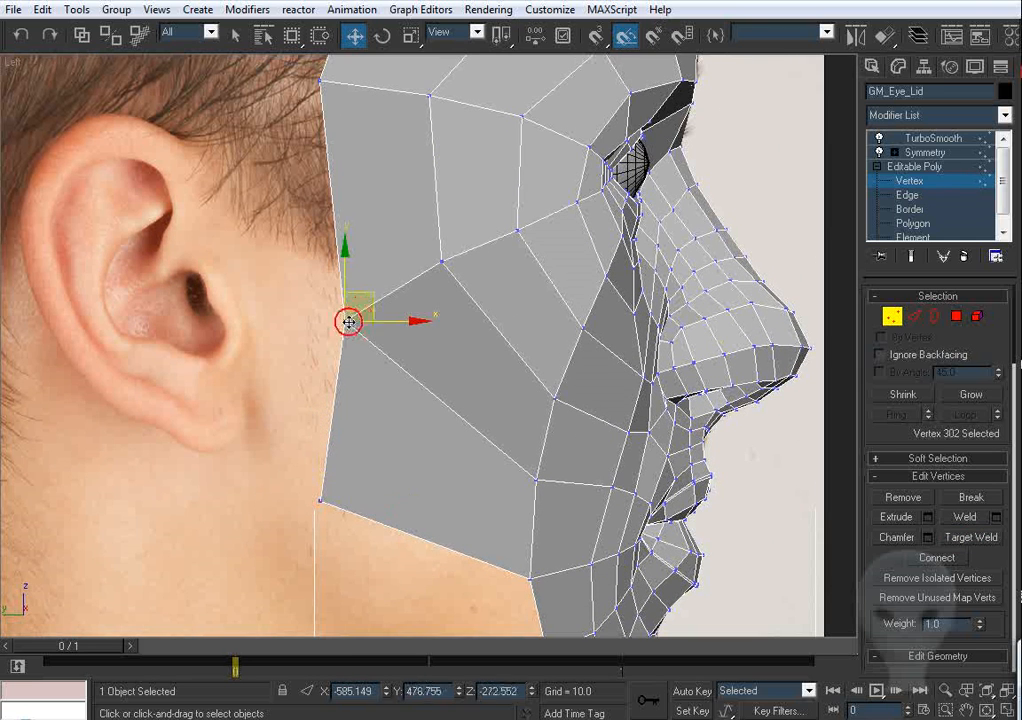
Step: In the side view, move the two cheek vertices behind the mouth and the jaw border vertex below them back toward the ear
{"action": "middle_click_drag", "start_coordinate": [442, 462], "coordinate": [398, 283]}
{"action": "left_click_drag", "start_coordinate": [493, 400], "coordinate": [479, 401]}
{"action": "middle_click_drag", "start_coordinate": [509, 315], "coordinate": [486, 372]}
{"action": "left_click", "coordinate": [486, 372]}
{"action": "left_click", "coordinate": [477, 357]}
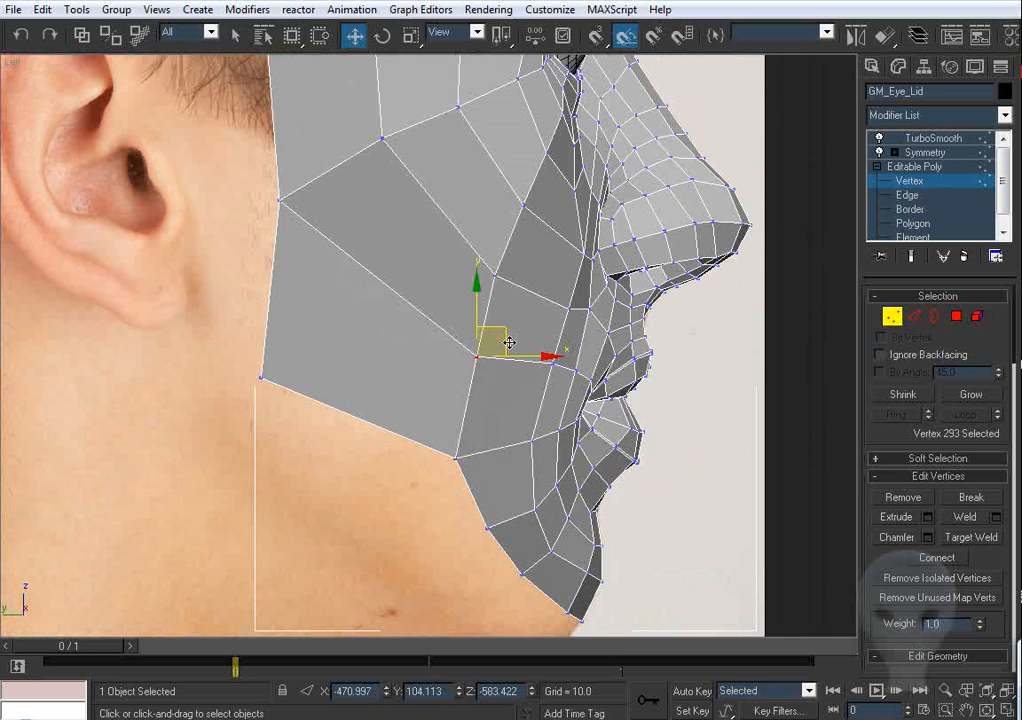
{"action": "left_click_drag", "start_coordinate": [510, 343], "coordinate": [463, 333]}
{"action": "middle_click_drag", "start_coordinate": [495, 311], "coordinate": [490, 393]}
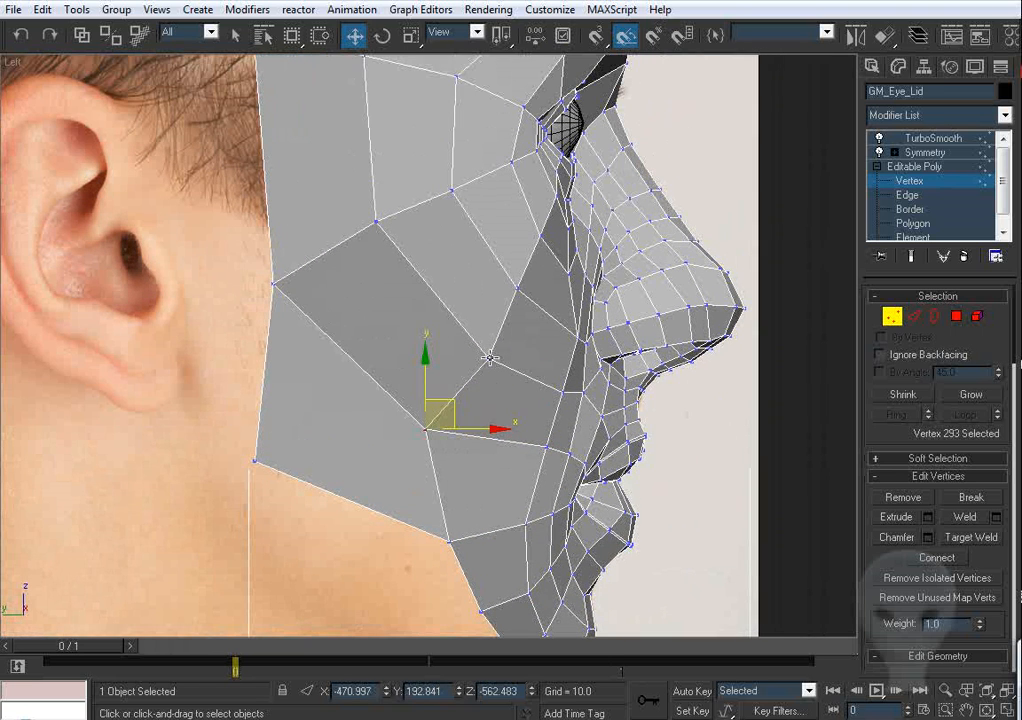
{"action": "left_click_drag", "start_coordinate": [490, 357], "coordinate": [463, 357]}
{"action": "middle_click_drag", "start_coordinate": [431, 493], "coordinate": [459, 427]}
{"action": "left_click_drag", "start_coordinate": [478, 475], "coordinate": [434, 464]}
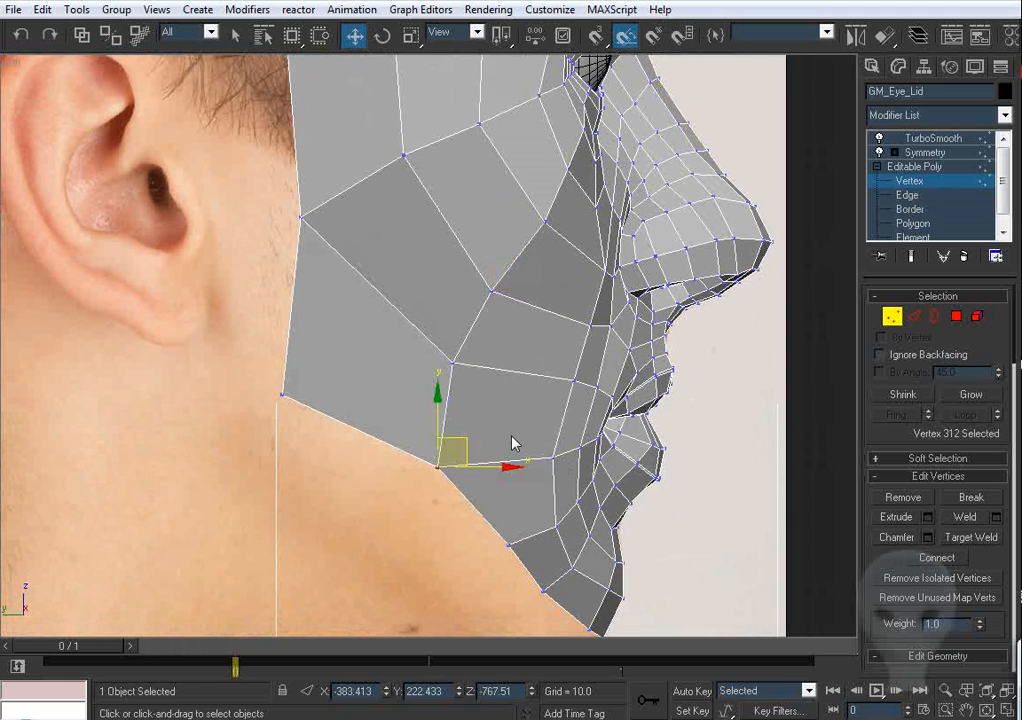
{"action": "middle_click_drag", "start_coordinate": [513, 445], "coordinate": [483, 445]}
Step: In the front view, shift the cheek's rear lower corner vertex inward along X to follow the reference jawline
{"action": "left_click", "coordinate": [421, 364]}
{"action": "key", "text": "f"}
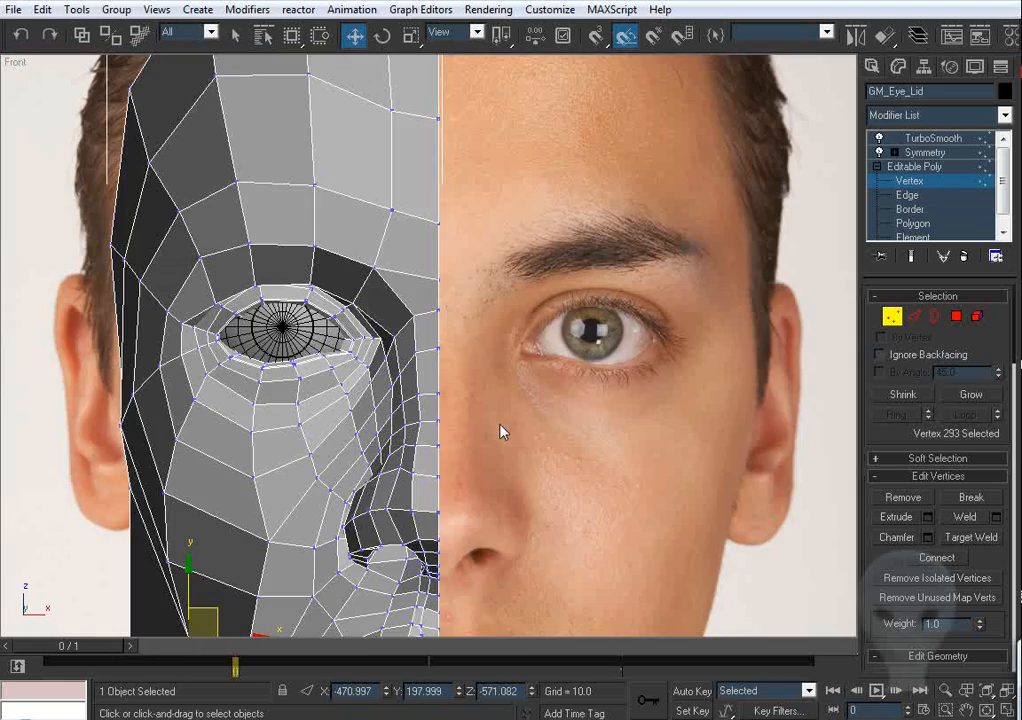
{"action": "key", "text": "z"}
{"action": "middle_click_drag", "start_coordinate": [454, 401], "coordinate": [458, 400]}
{"action": "left_click_drag", "start_coordinate": [484, 347], "coordinate": [509, 346]}
{"action": "left_click_drag", "start_coordinate": [370, 370], "coordinate": [423, 402]}
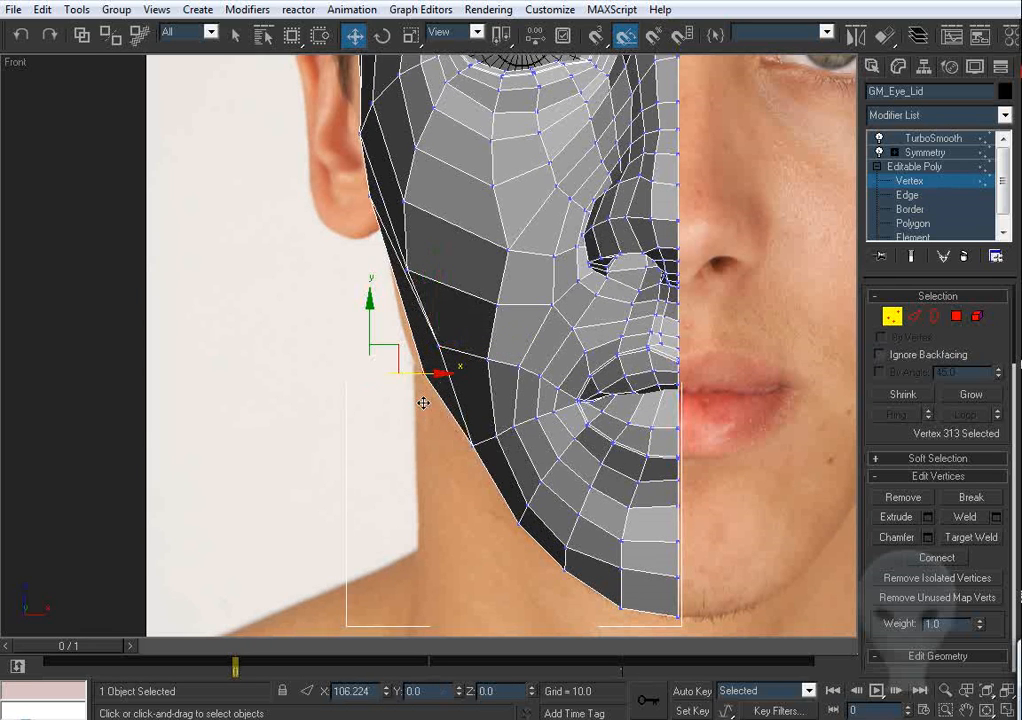
Step: In the side view, lower the border vertex beside the ear slightly and even out the two neighbouring cheek vertices
{"action": "key", "text": "l"}
{"action": "scroll", "coordinate": [480, 410], "scroll_direction": "up", "scroll_amount": 4}
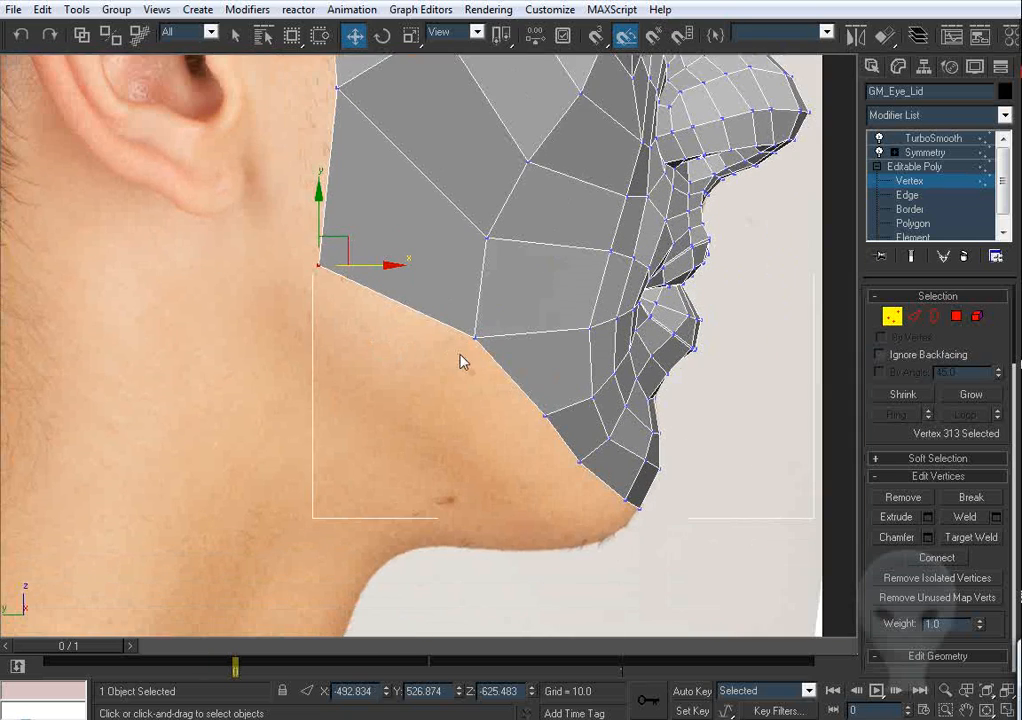
{"action": "middle_click_drag", "start_coordinate": [403, 292], "coordinate": [422, 358]}
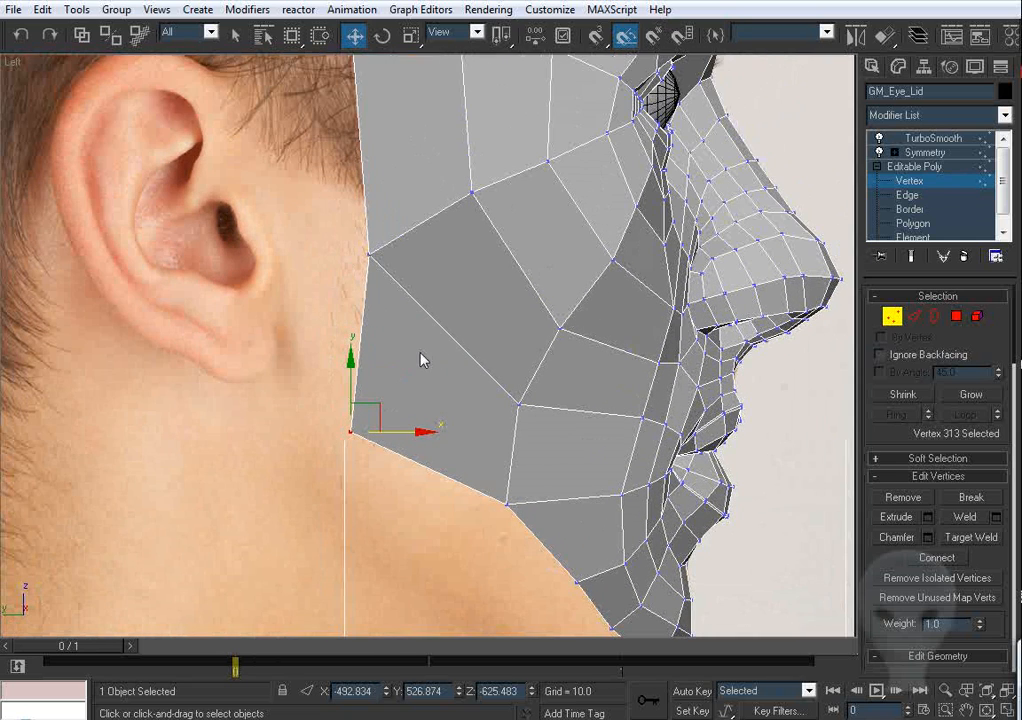
{"action": "left_click", "coordinate": [378, 248]}
{"action": "left_click_drag", "start_coordinate": [398, 243], "coordinate": [405, 251]}
{"action": "middle_click_drag", "start_coordinate": [494, 254], "coordinate": [469, 357]}
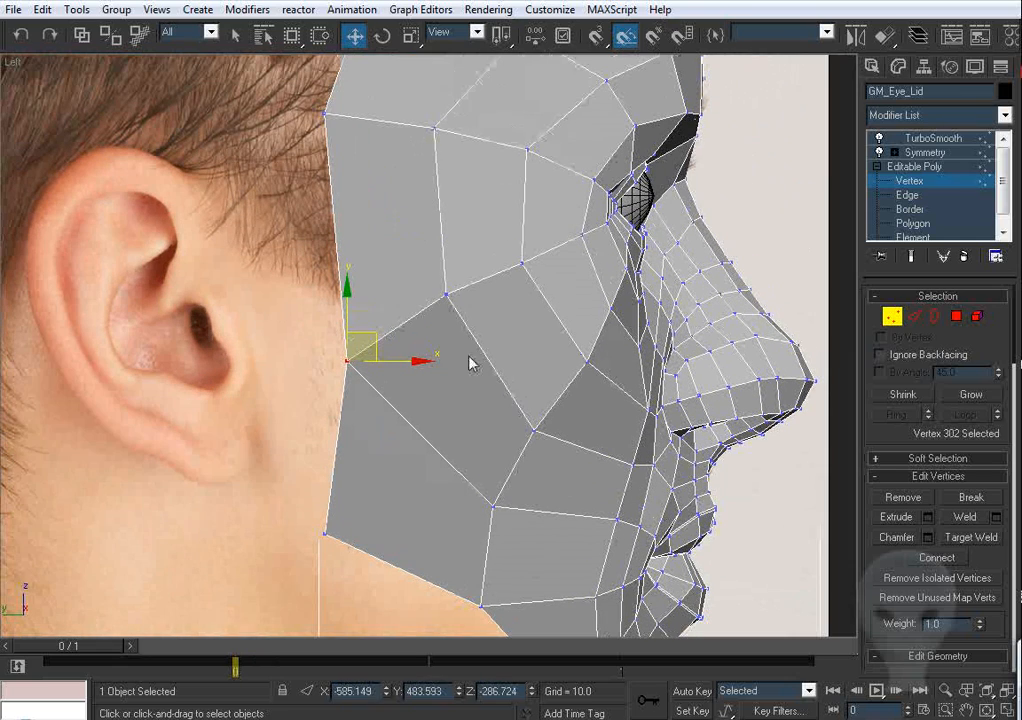
{"action": "left_click_drag", "start_coordinate": [446, 293], "coordinate": [437, 293]}
{"action": "middle_click_drag", "start_coordinate": [500, 398], "coordinate": [452, 347]}
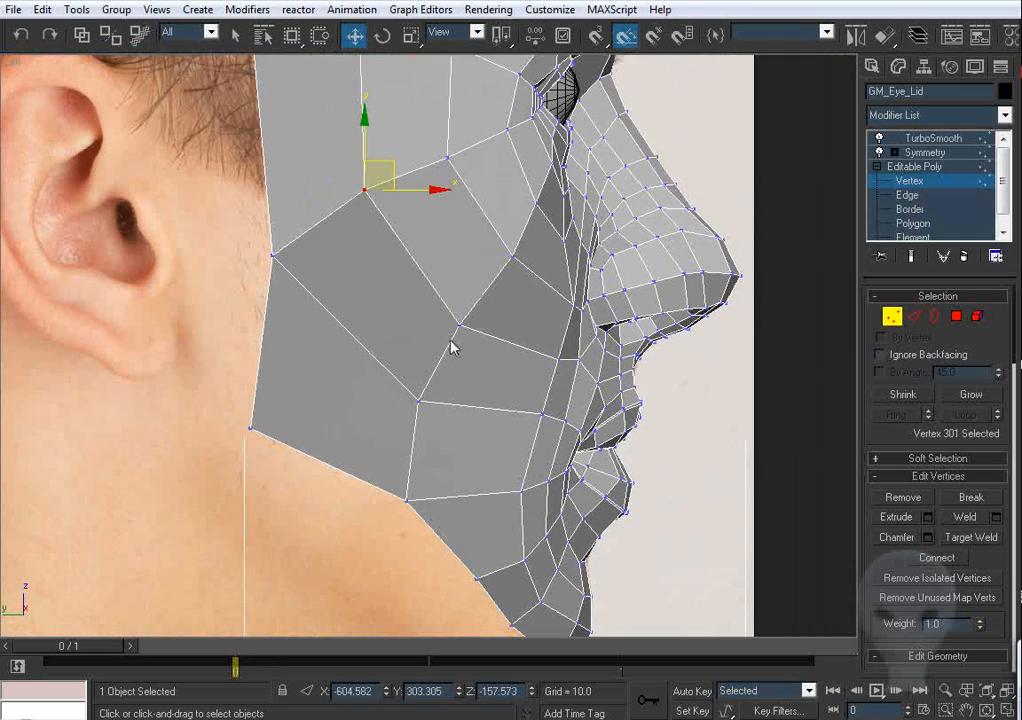
{"action": "left_click", "coordinate": [456, 324]}
{"action": "left_click_drag", "start_coordinate": [456, 324], "coordinate": [468, 347]}
Step: Examine the curvature of the cheek and jaw from the front and by orbiting around and below the mesh
{"action": "key", "text": "f"}
{"action": "middle_click_drag", "start_coordinate": [198, 632], "coordinate": [511, 345]}
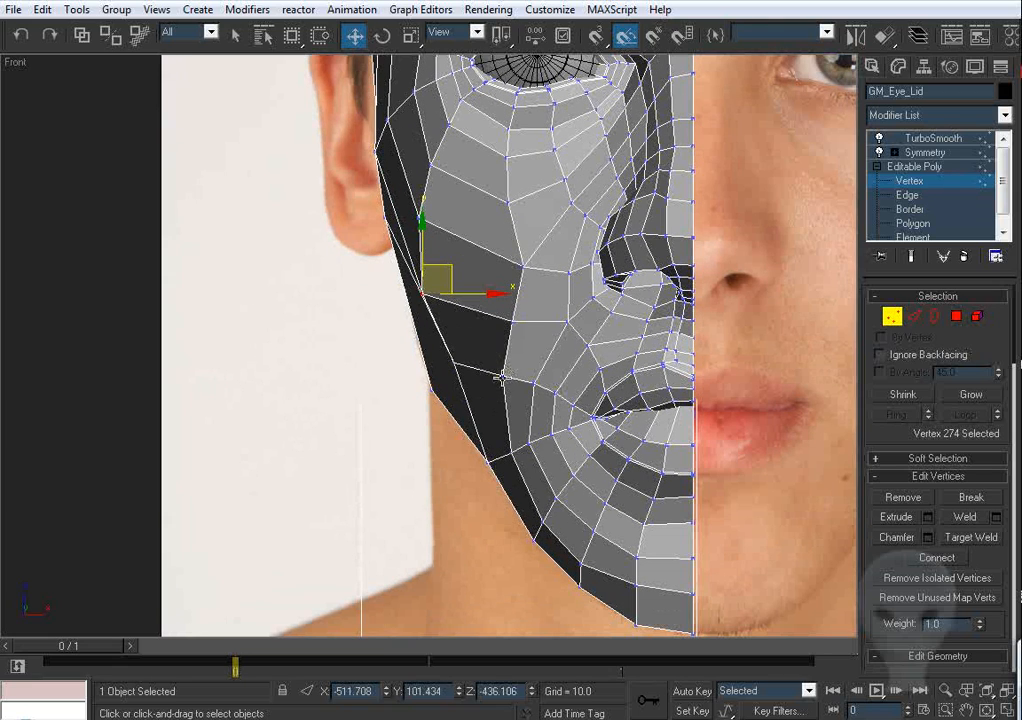
{"action": "left_click", "coordinate": [502, 378]}
{"action": "key", "text": "l"}
{"action": "key", "text": "p"}
{"action": "key", "text": "ctrl+r"}
{"action": "key", "text": "z"}
{"action": "left_click_drag", "start_coordinate": [547, 418], "coordinate": [443, 311]}
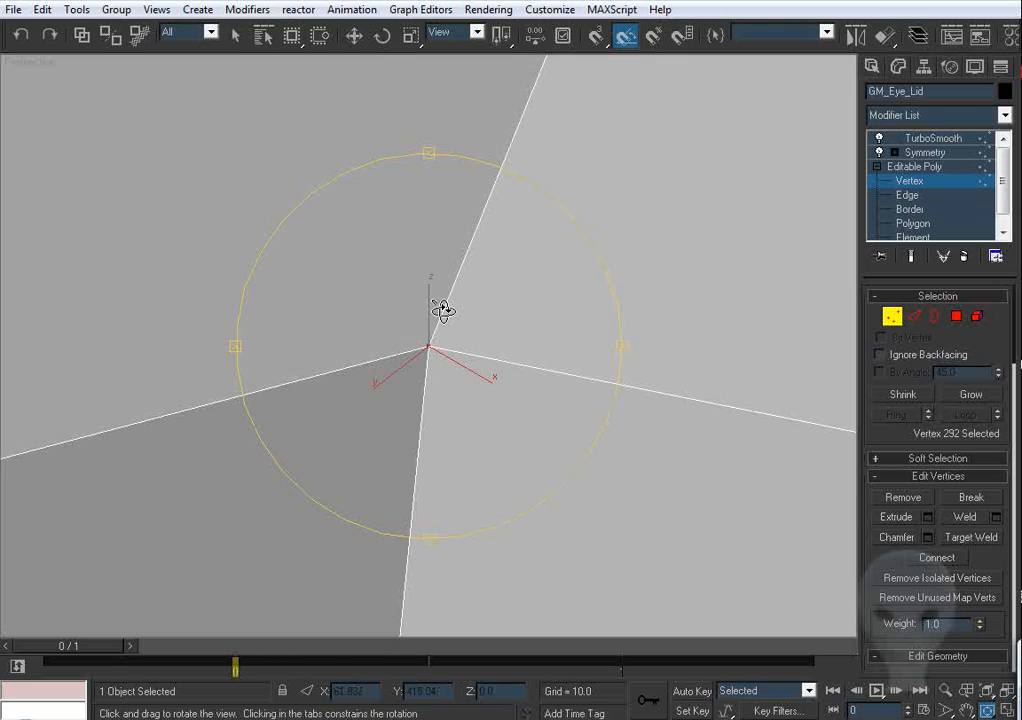
{"action": "scroll", "coordinate": [443, 311], "scroll_direction": "down", "scroll_amount": 10}
{"action": "scroll", "coordinate": [443, 296], "scroll_direction": "up", "scroll_amount": 3}
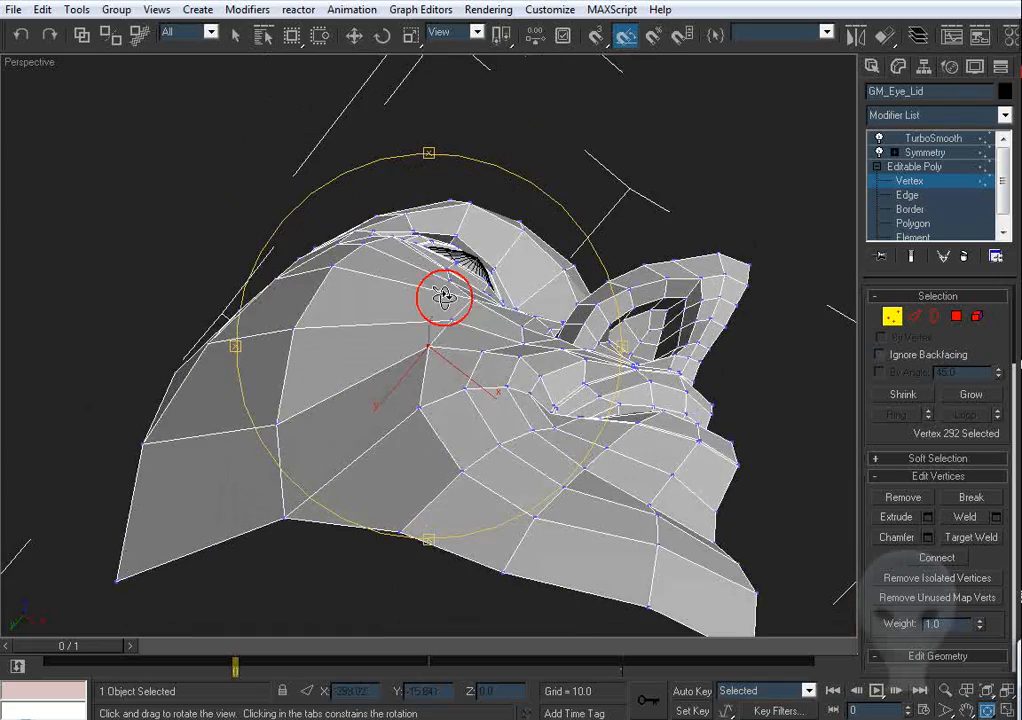
{"action": "mouse_move", "coordinate": [461, 343]}
{"action": "left_mouse_down"}
{"action": "mouse_move", "coordinate": [447, 383]}
{"action": "mouse_move", "coordinate": [449, 335]}
{"action": "left_mouse_up"}
{"action": "key", "text": "w"}
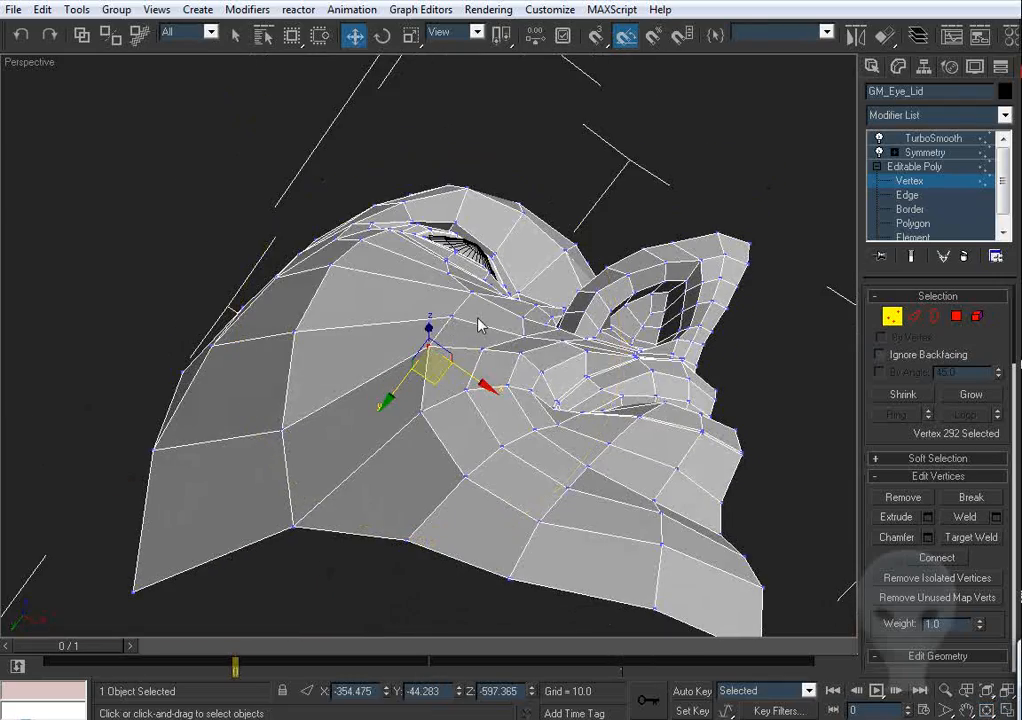
{"action": "middle_click_drag", "start_coordinate": [475, 335], "coordinate": [369, 320], "text": "alt"}
{"action": "left_click", "coordinate": [409, 404]}
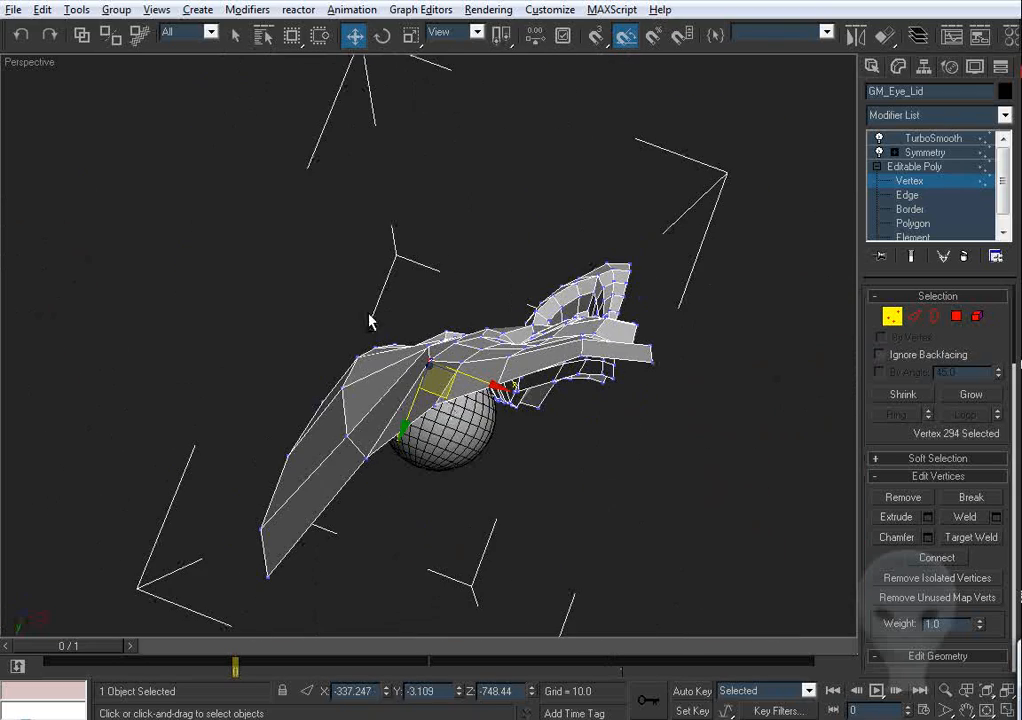
{"action": "middle_click_drag", "start_coordinate": [430, 420], "coordinate": [507, 305], "text": "alt"}
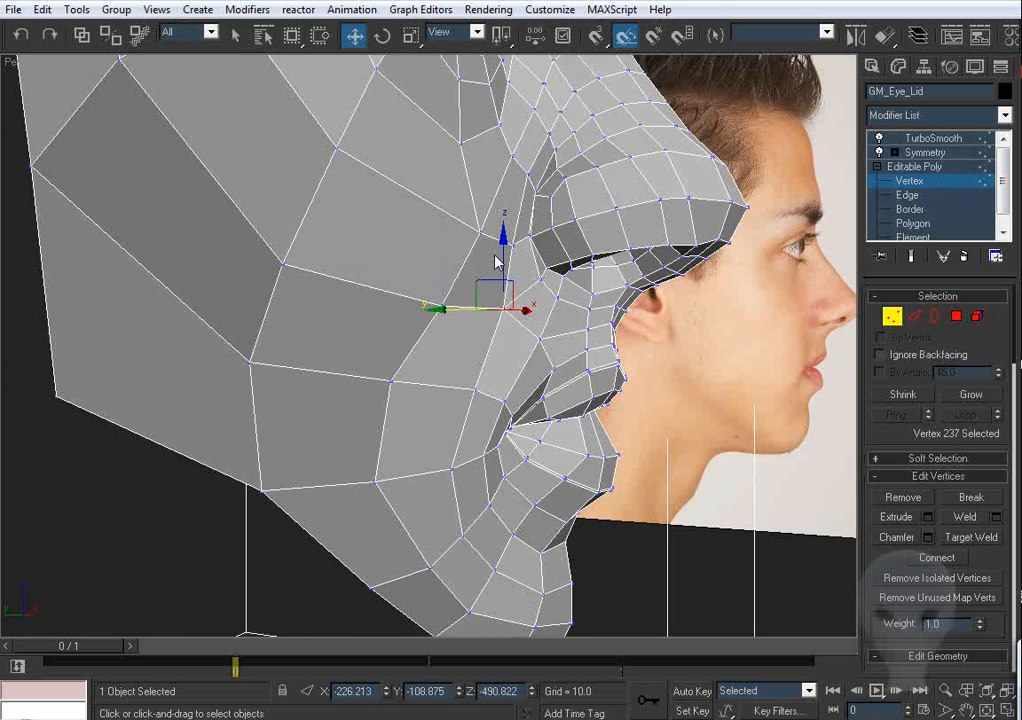
Step: Adjust the cheek vertex beside the nostril wing along the Y axis while viewing the mesh at an angle
{"action": "middle_click_drag", "start_coordinate": [497, 262], "coordinate": [543, 267], "text": "alt"}
{"action": "left_click", "coordinate": [500, 246]}
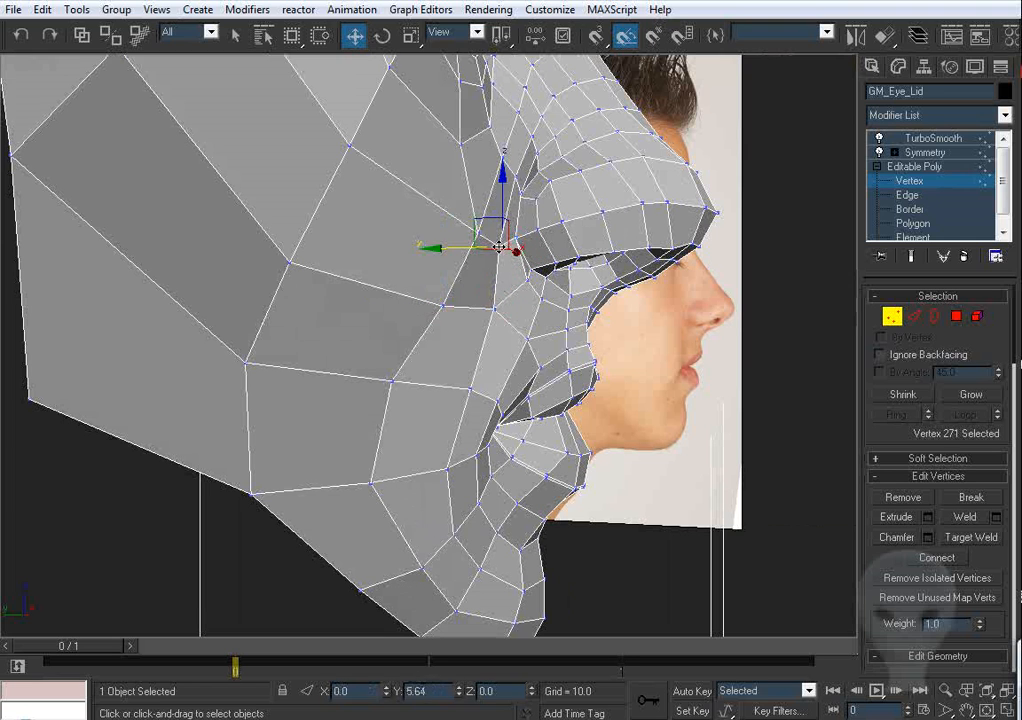
{"action": "left_click", "coordinate": [484, 248]}
{"action": "middle_click_drag", "start_coordinate": [484, 250], "coordinate": [445, 314], "text": "alt"}
{"action": "left_click", "coordinate": [484, 285]}
Step: Return to the side view and raise the cheek's rear lower corner vertex, moving it slightly back
{"action": "scroll", "coordinate": [420, 347], "scroll_direction": "down", "scroll_amount": 4}
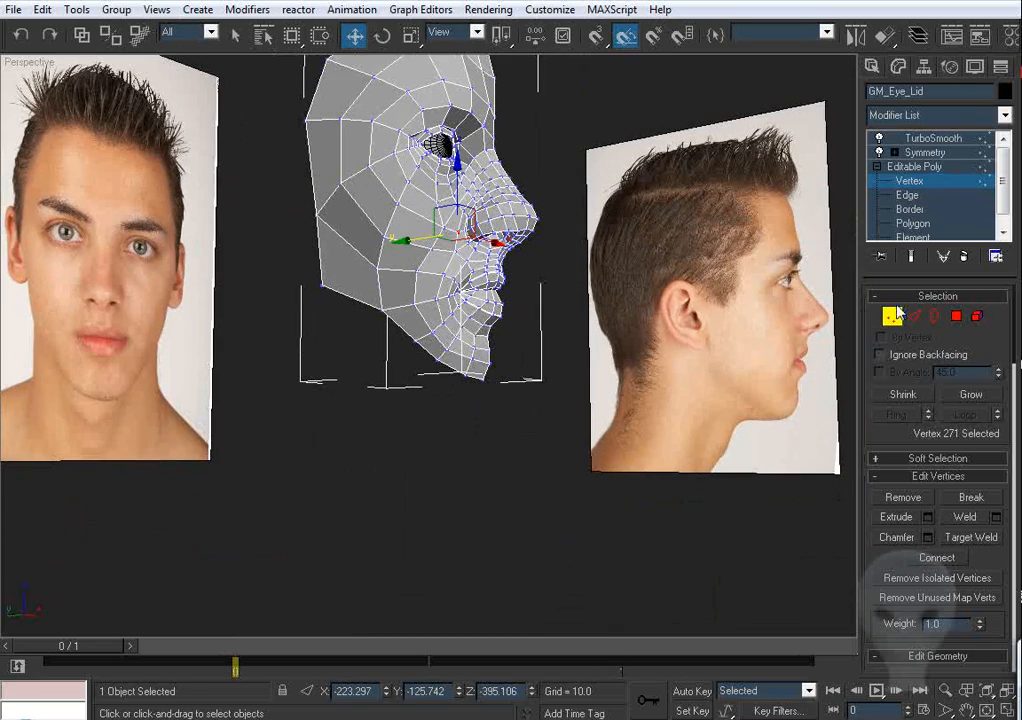
{"action": "left_click", "coordinate": [912, 317]}
{"action": "left_click", "coordinate": [370, 459]}
{"action": "key", "text": "l"}
{"action": "key", "text": "z"}
{"action": "middle_click_drag", "start_coordinate": [422, 451], "coordinate": [392, 419]}
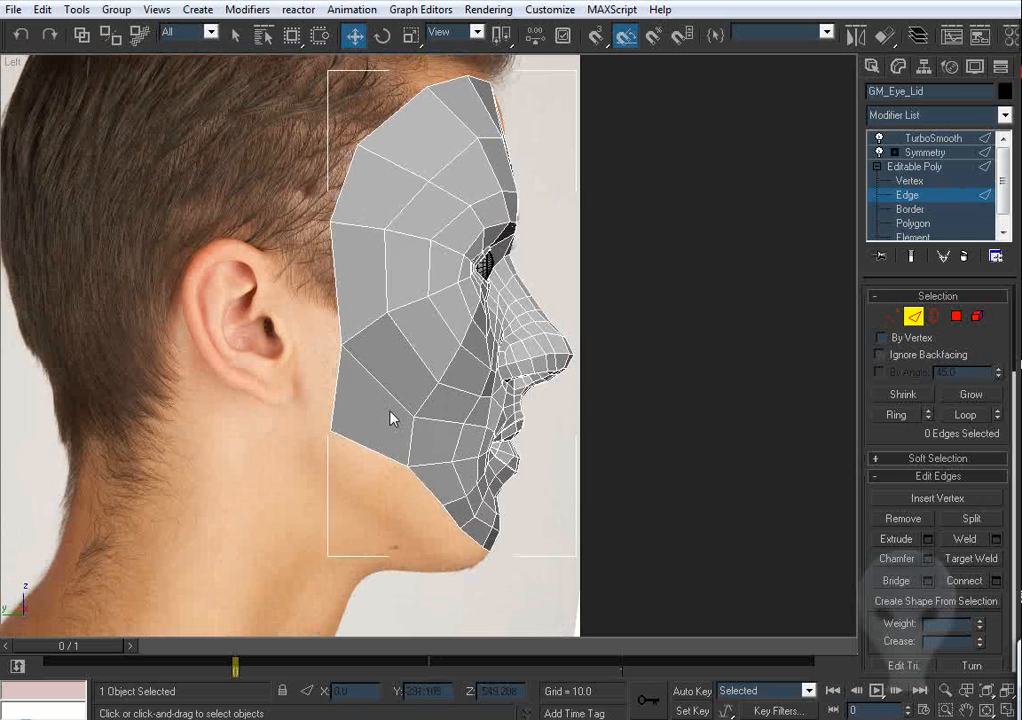
{"action": "left_click", "coordinate": [893, 318]}
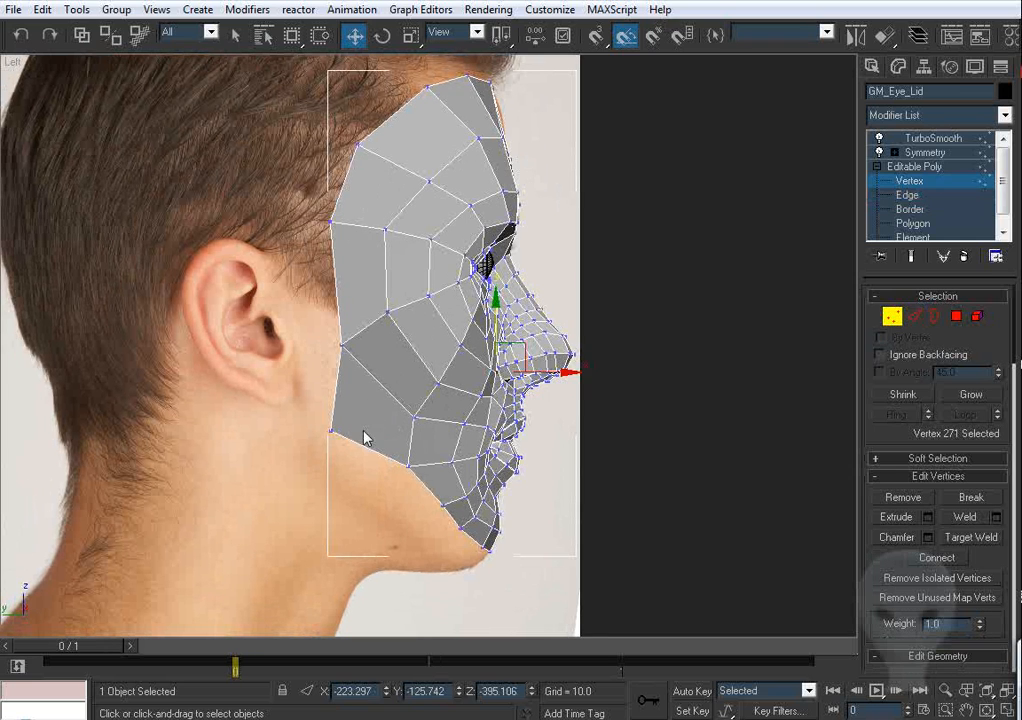
{"action": "left_click_drag", "start_coordinate": [314, 446], "coordinate": [314, 444]}
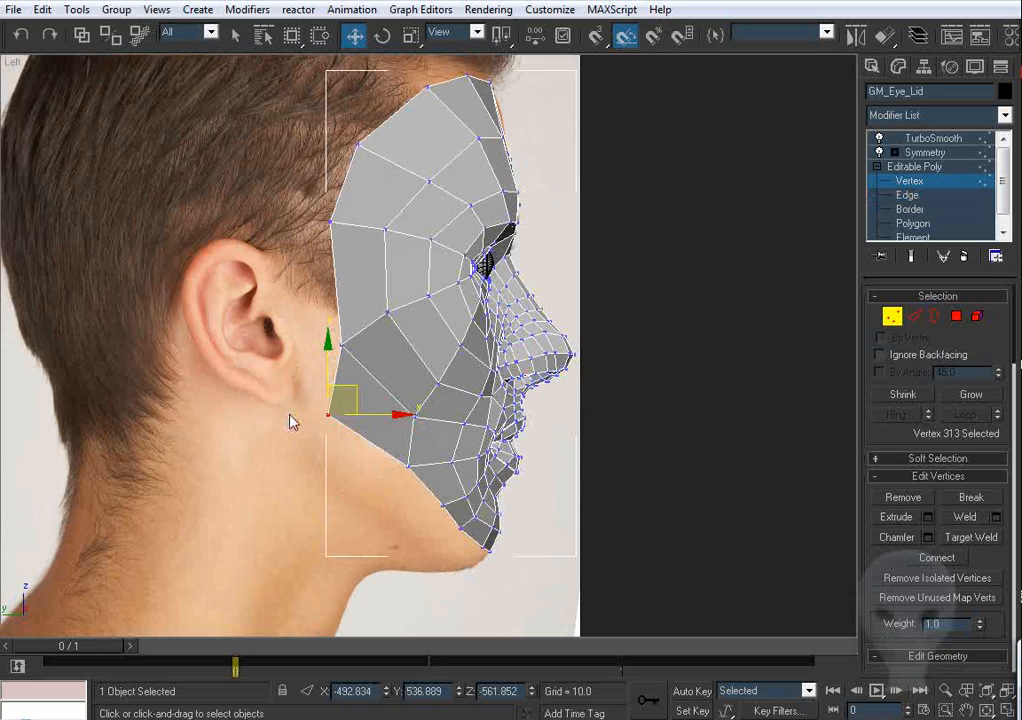
Step: Extrude the cheek's rear lower border edge down and slightly back below the jawline in the side view
{"action": "left_click", "coordinate": [914, 317]}
{"action": "middle_click_drag", "start_coordinate": [398, 462], "coordinate": [412, 388]}
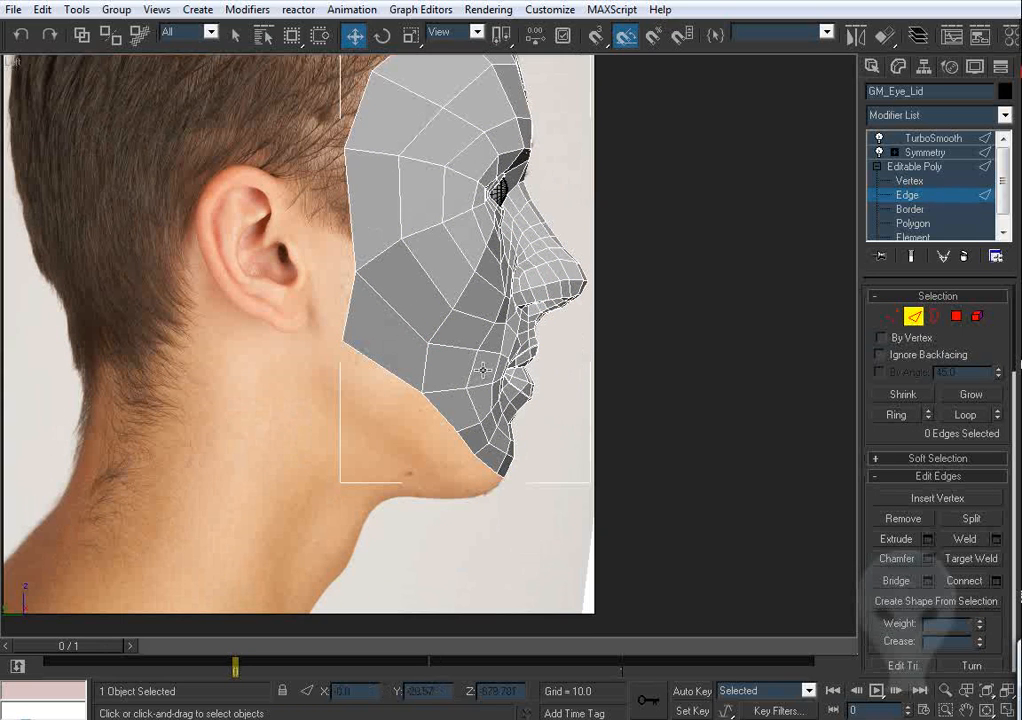
{"action": "left_click", "coordinate": [369, 361]}
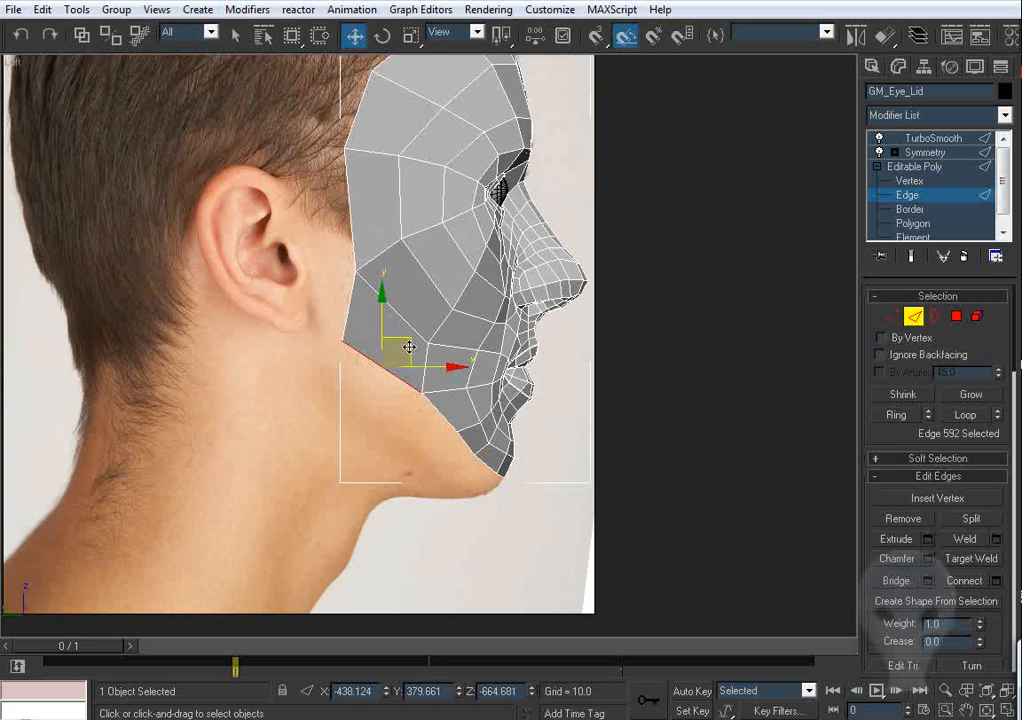
{"action": "left_click_drag", "start_coordinate": [409, 347], "coordinate": [390, 405], "text": "shift"}
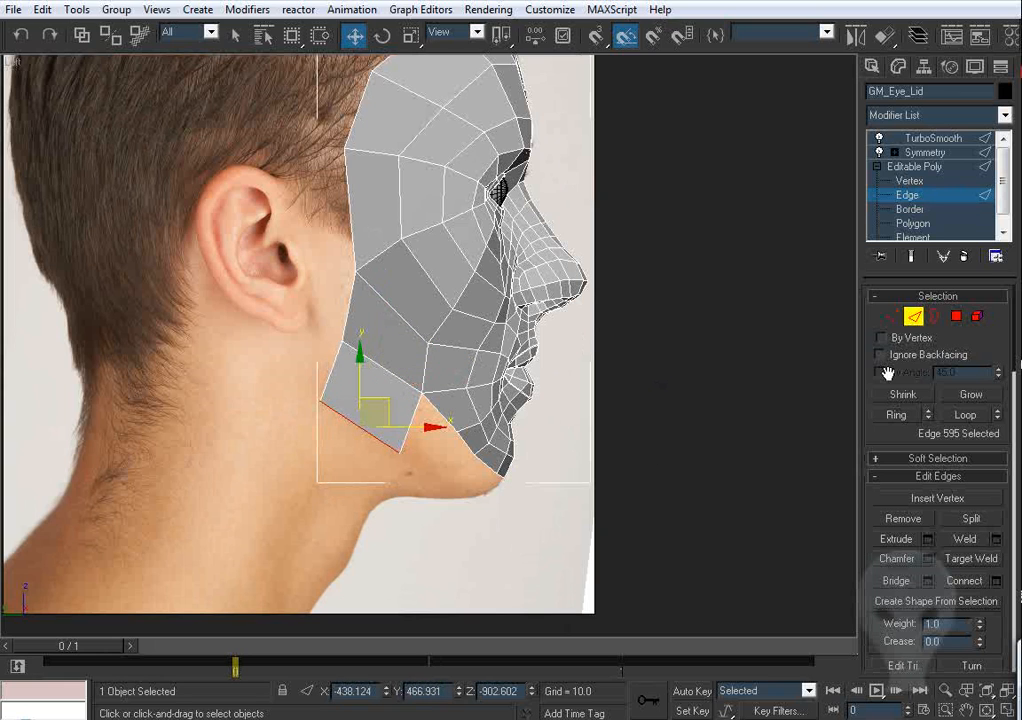
Step: Select the extruded polygon's two lower vertices in perspective and move them inward along X to tuck it under the jaw
{"action": "left_click", "coordinate": [889, 323]}
{"action": "key", "text": "p"}
{"action": "middle_click_drag", "start_coordinate": [497, 419], "coordinate": [422, 388], "text": "alt"}
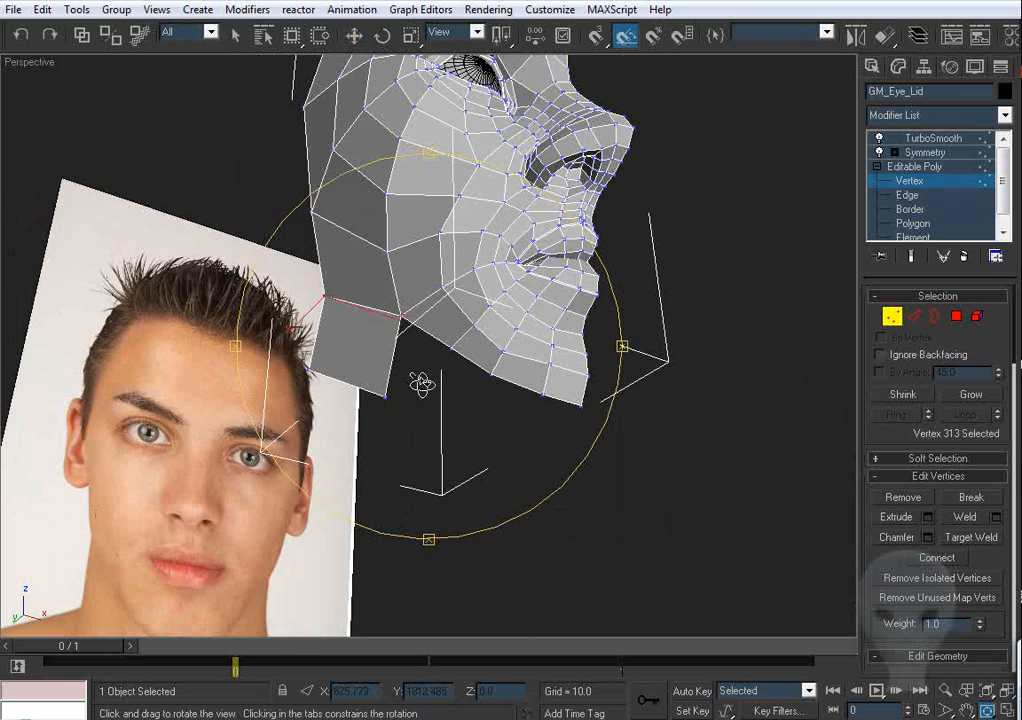
{"action": "left_click_drag", "start_coordinate": [281, 356], "coordinate": [286, 363]}
{"action": "left_click_drag", "start_coordinate": [403, 437], "coordinate": [403, 437]}
{"action": "middle_click_drag", "start_coordinate": [403, 437], "coordinate": [392, 408], "text": "alt"}
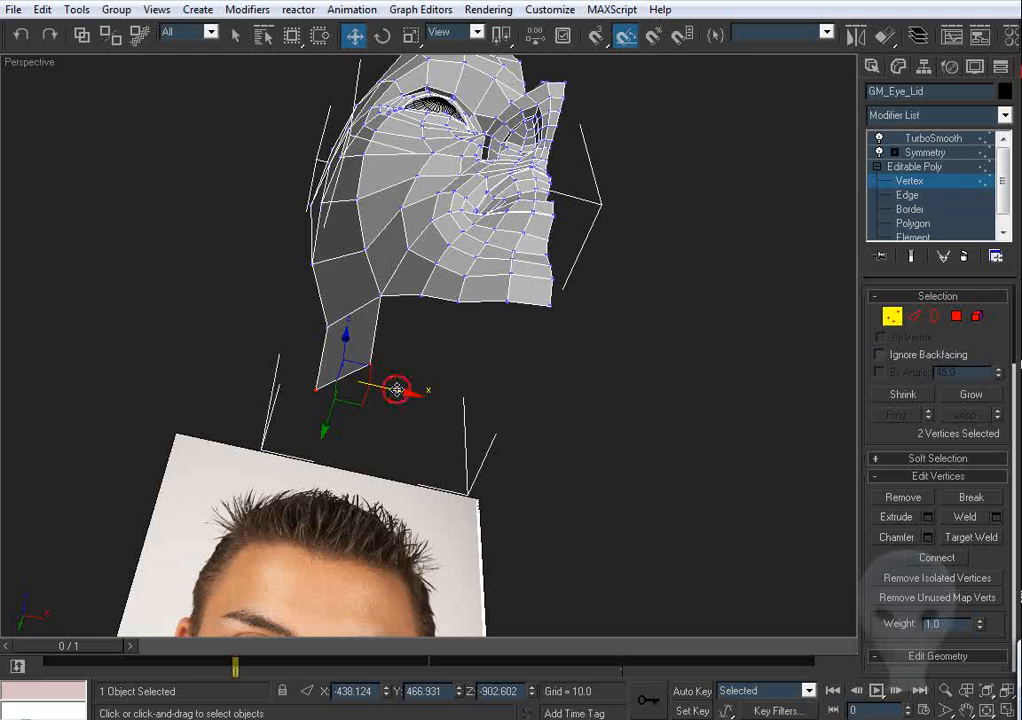
{"action": "left_click_drag", "start_coordinate": [397, 389], "coordinate": [454, 399]}
{"action": "middle_click_drag", "start_coordinate": [454, 399], "coordinate": [472, 431], "text": "alt"}
Step: In the side view, shift the under-jaw polygon's lower vertices up and back, and refine its two rear corners
{"action": "key", "text": "l"}
{"action": "key", "text": "z"}
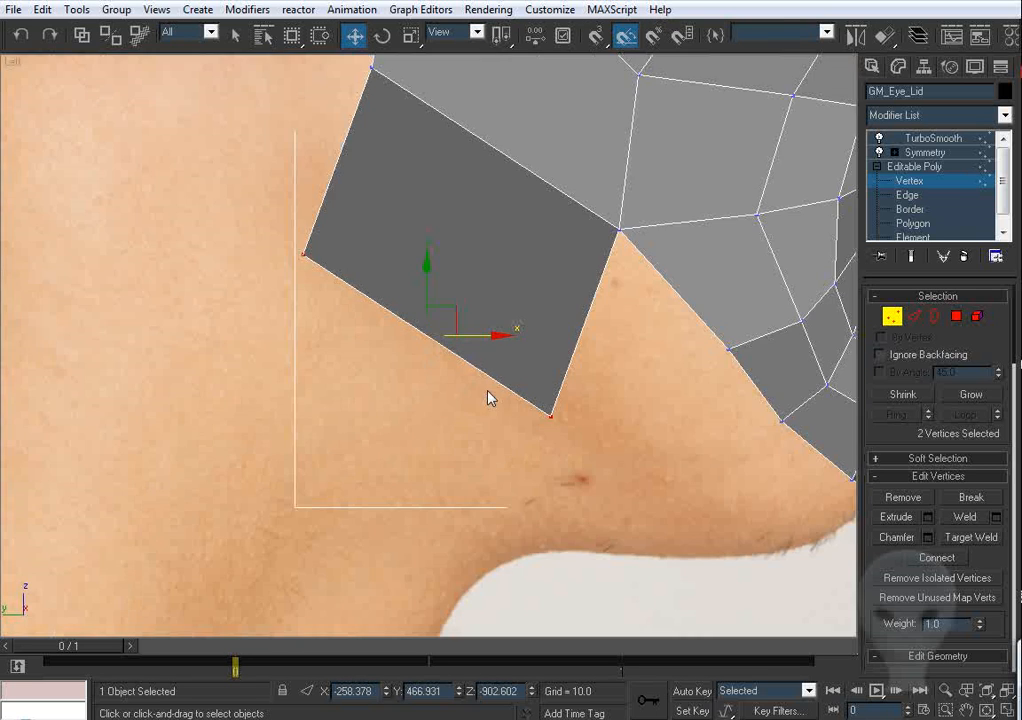
{"action": "key", "text": "l"}
{"action": "scroll", "coordinate": [485, 420], "scroll_direction": "up", "scroll_amount": 5}
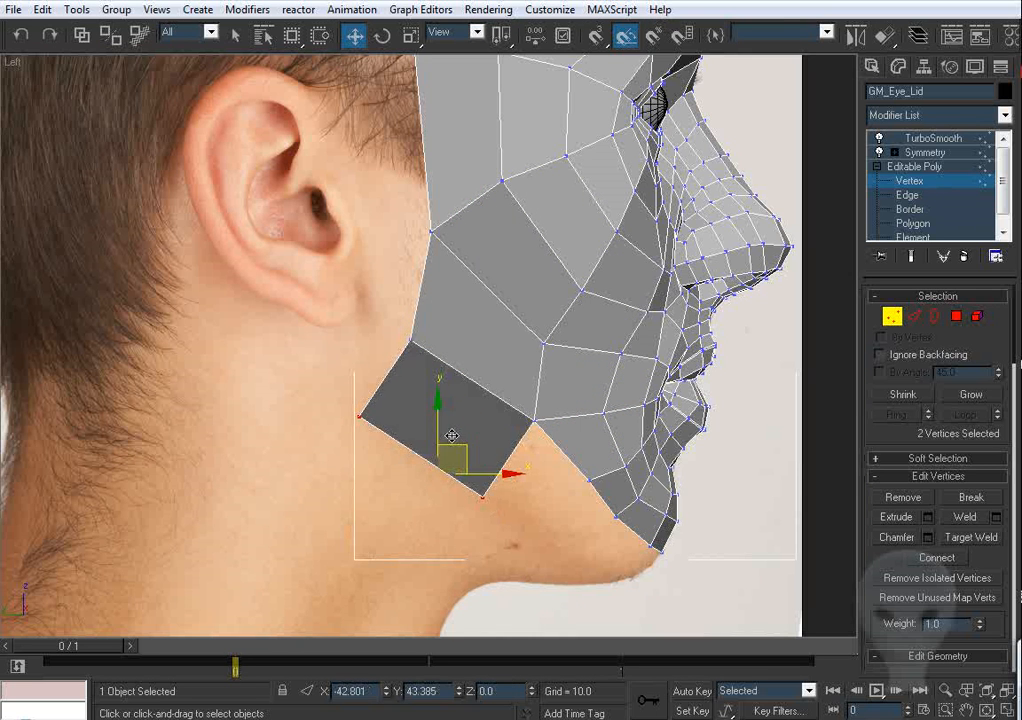
{"action": "left_click", "coordinate": [356, 416]}
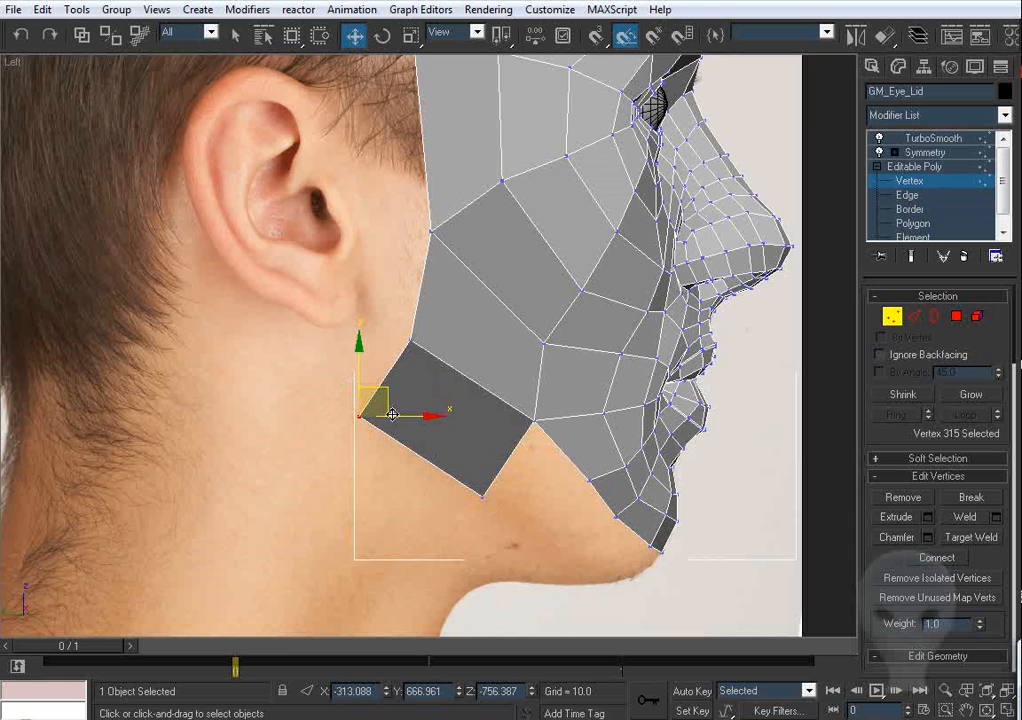
{"action": "left_click_drag", "start_coordinate": [408, 410], "coordinate": [406, 390]}
{"action": "left_click", "coordinate": [412, 344]}
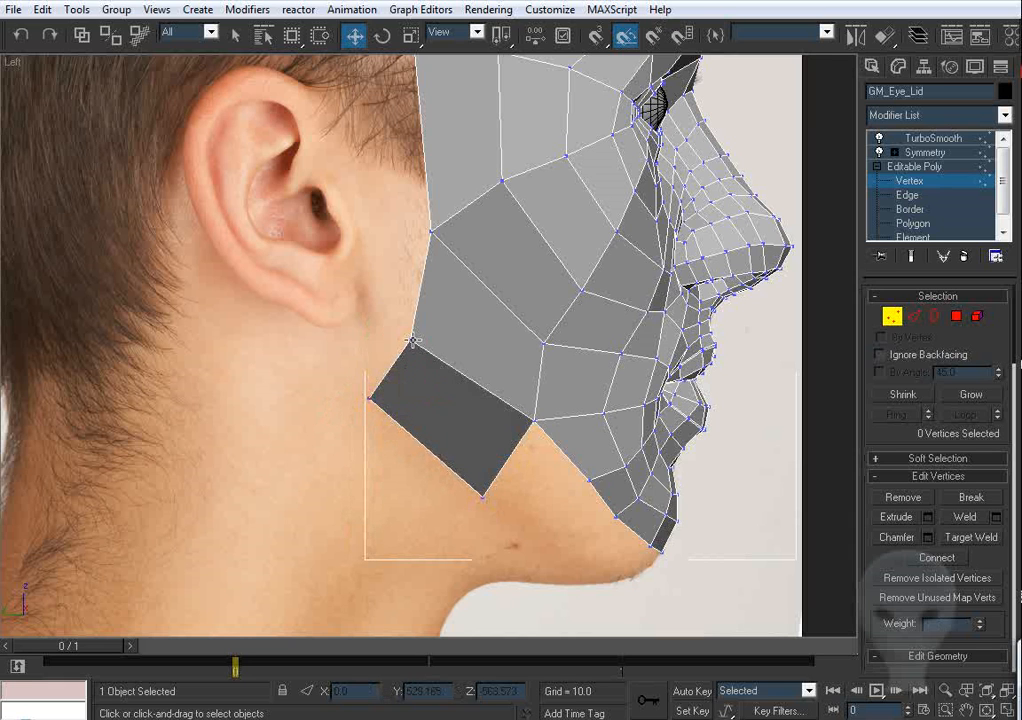
{"action": "left_click_drag", "start_coordinate": [411, 342], "coordinate": [407, 346]}
Step: Nudge the under-jaw polygon's upper front corner vertex down, and check the jaw in perspective and side views
{"action": "middle_click_drag", "start_coordinate": [544, 443], "coordinate": [484, 392]}
{"action": "left_click", "coordinate": [471, 368]}
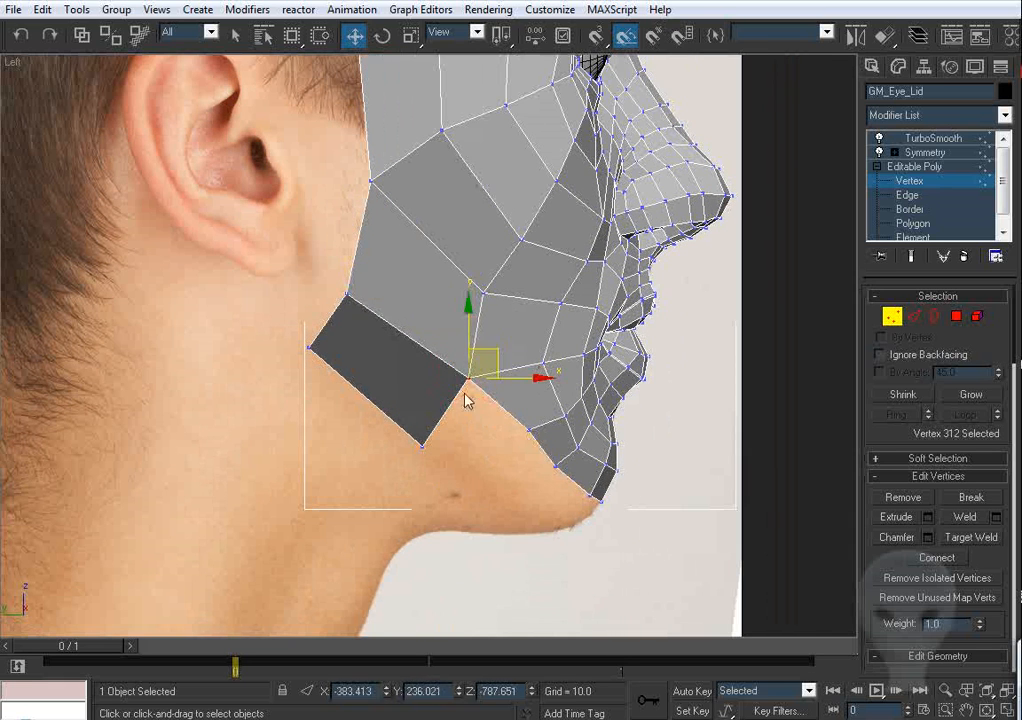
{"action": "left_click_drag", "start_coordinate": [421, 447], "coordinate": [395, 274]}
{"action": "scroll", "coordinate": [447, 465], "scroll_direction": "down", "scroll_amount": 2}
{"action": "key", "text": "p"}
{"action": "key", "text": "ctrl+r"}
{"action": "key", "text": "l"}
{"action": "key", "text": "z"}
{"action": "middle_click_drag", "start_coordinate": [574, 422], "coordinate": [550, 398]}
{"action": "scroll", "coordinate": [574, 380], "scroll_direction": "down", "scroll_amount": 8}
{"action": "scroll", "coordinate": [574, 380], "scroll_direction": "up", "scroll_amount": 3}
{"action": "scroll", "coordinate": [550, 398], "scroll_direction": "up", "scroll_amount": 2}
{"action": "right_click", "coordinate": [553, 398]}
{"action": "left_click", "coordinate": [666, 326]}
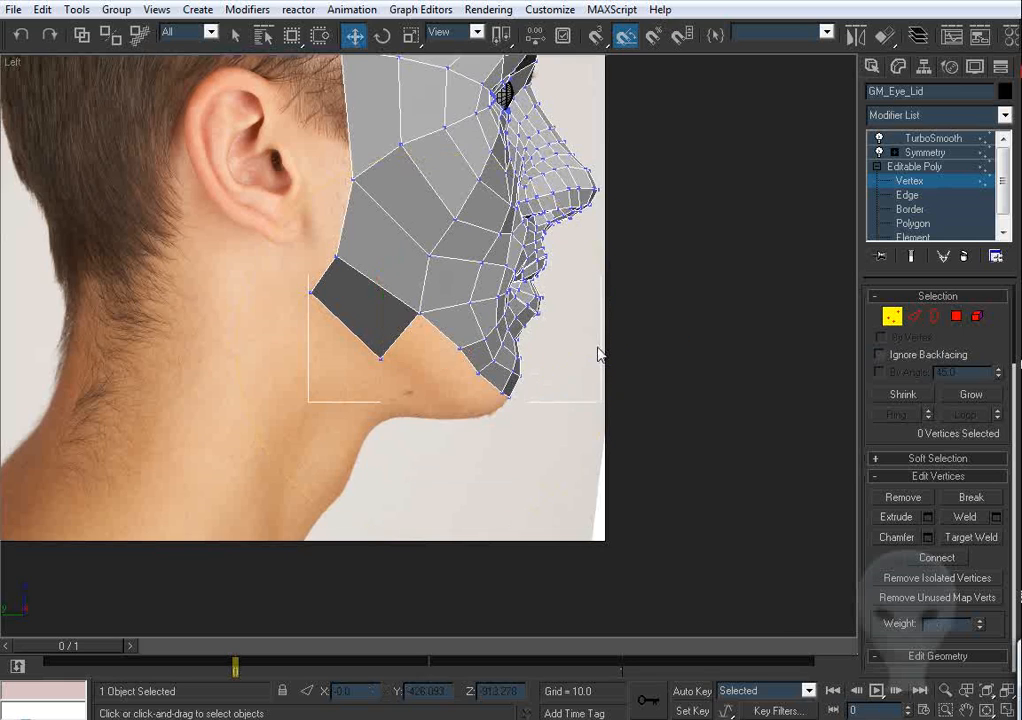
Step: Move the two lower jaw border vertices between the under-jaw polygon and the chin back to follow the jawline
{"action": "scroll", "coordinate": [592, 345], "scroll_direction": "up", "scroll_amount": 4}
{"action": "middle_click_drag", "start_coordinate": [576, 326], "coordinate": [567, 342]}
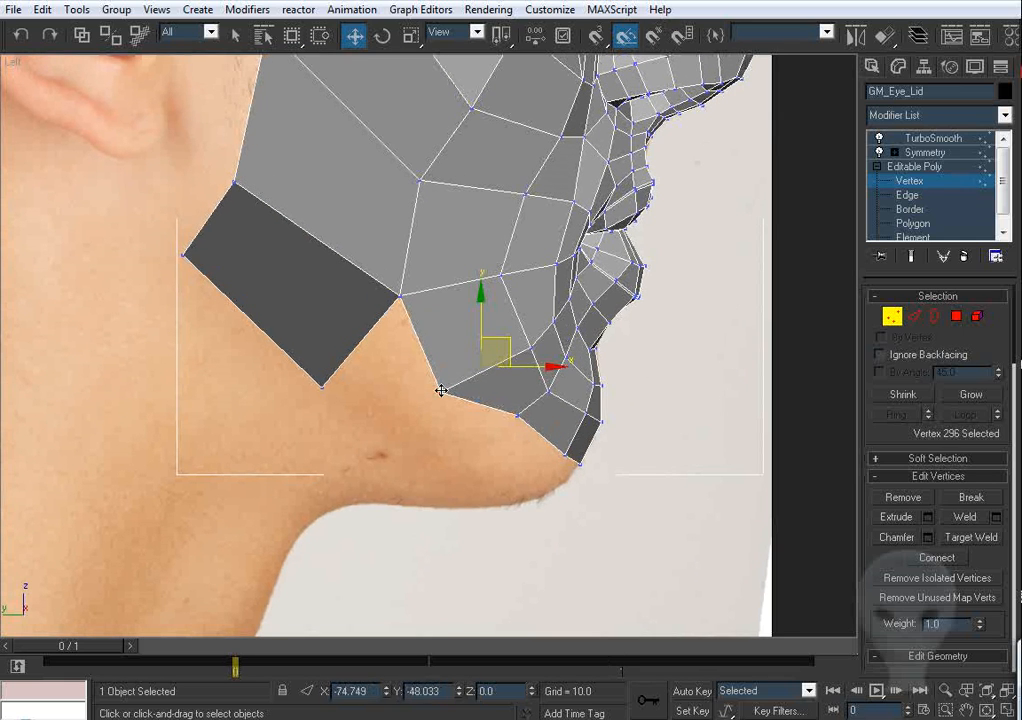
{"action": "left_click", "coordinate": [441, 390]}
{"action": "middle_click_drag", "start_coordinate": [496, 304], "coordinate": [470, 217]}
{"action": "left_click_drag", "start_coordinate": [488, 330], "coordinate": [451, 372]}
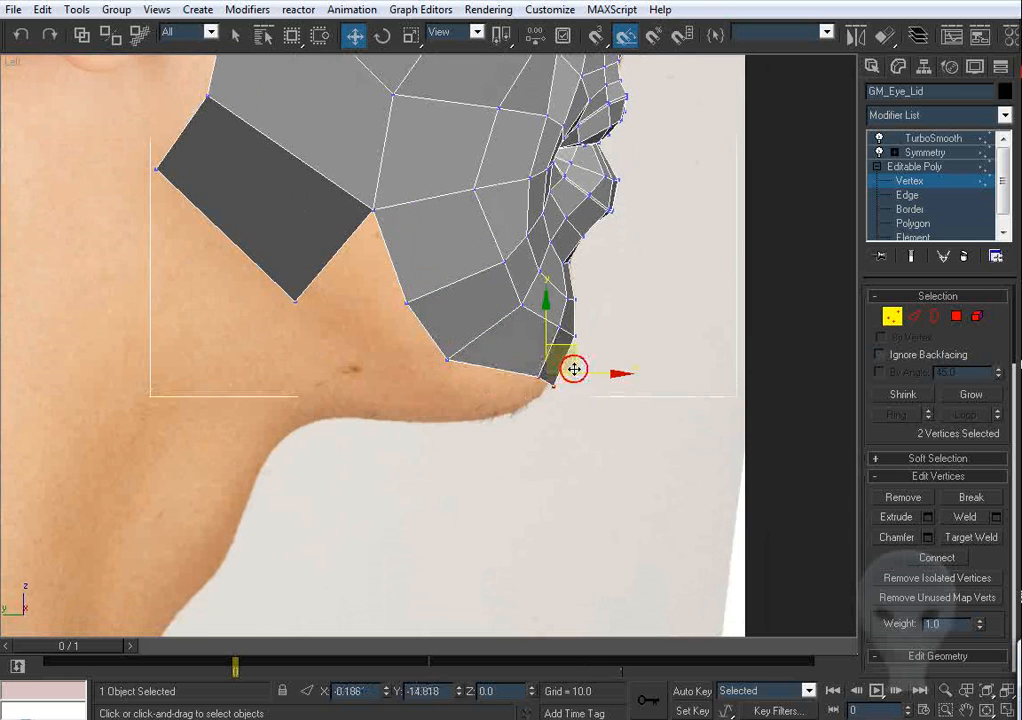
Step: Pull the chin's bottom vertex pair down and back beneath the chin, and lower the pair above along the photo's chin contour
{"action": "left_click_drag", "start_coordinate": [572, 367], "coordinate": [505, 411]}
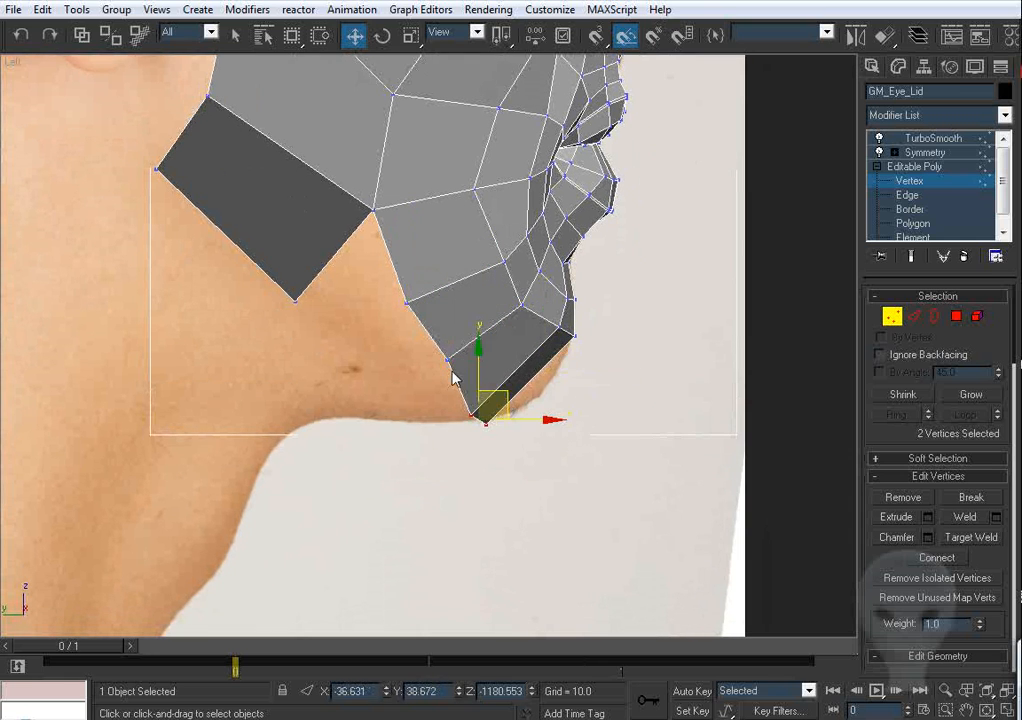
{"action": "left_click_drag", "start_coordinate": [448, 359], "coordinate": [476, 380]}
{"action": "scroll", "coordinate": [480, 385], "scroll_direction": "up", "scroll_amount": 3}
{"action": "left_click_drag", "start_coordinate": [552, 355], "coordinate": [526, 428]}
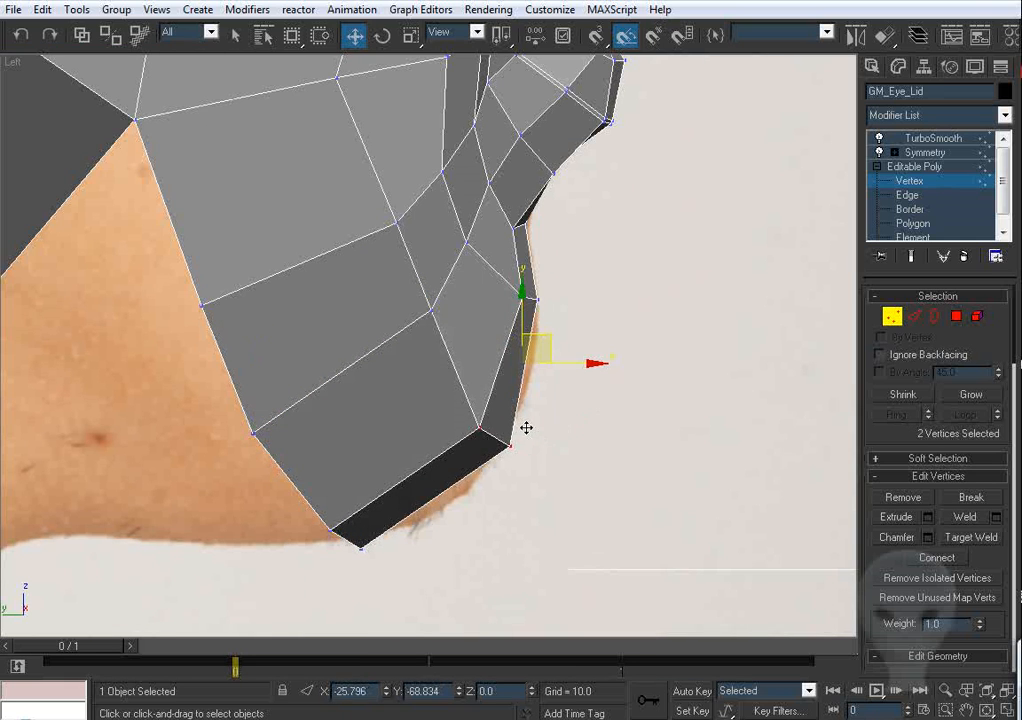
Step: In the side view, move the two lower cheek vertices beside the chin down and back to even out the polygons
{"action": "left_click", "coordinate": [429, 308]}
{"action": "left_click_drag", "start_coordinate": [429, 308], "coordinate": [390, 355]}
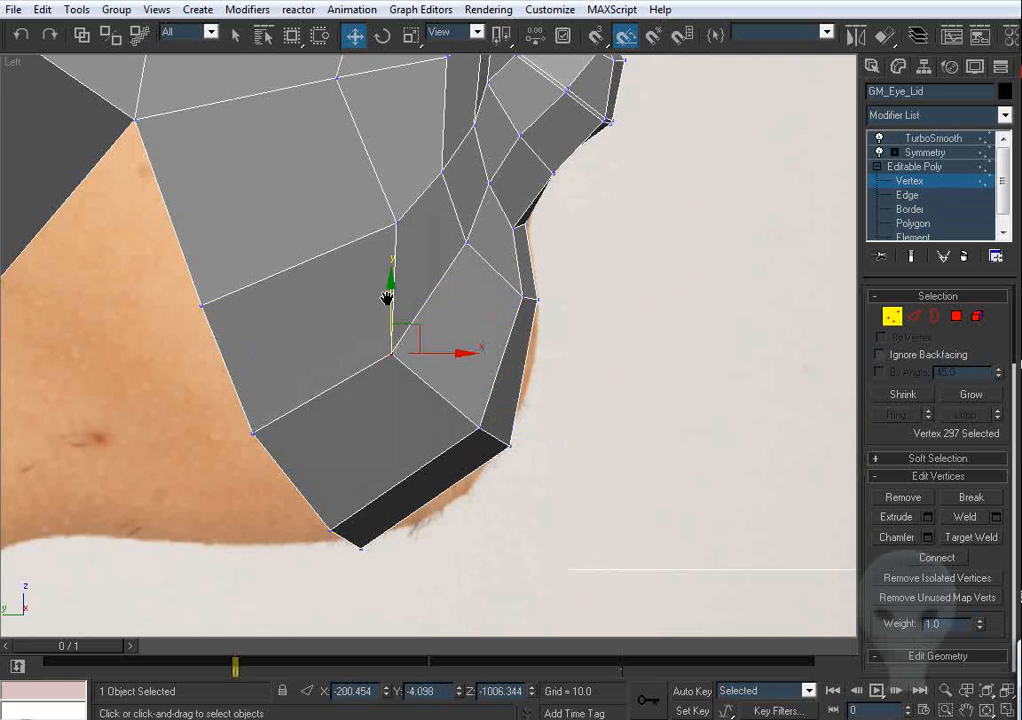
{"action": "middle_click_drag", "start_coordinate": [387, 298], "coordinate": [435, 391]}
{"action": "left_click_drag", "start_coordinate": [445, 315], "coordinate": [376, 340]}
{"action": "left_click", "coordinate": [338, 248]}
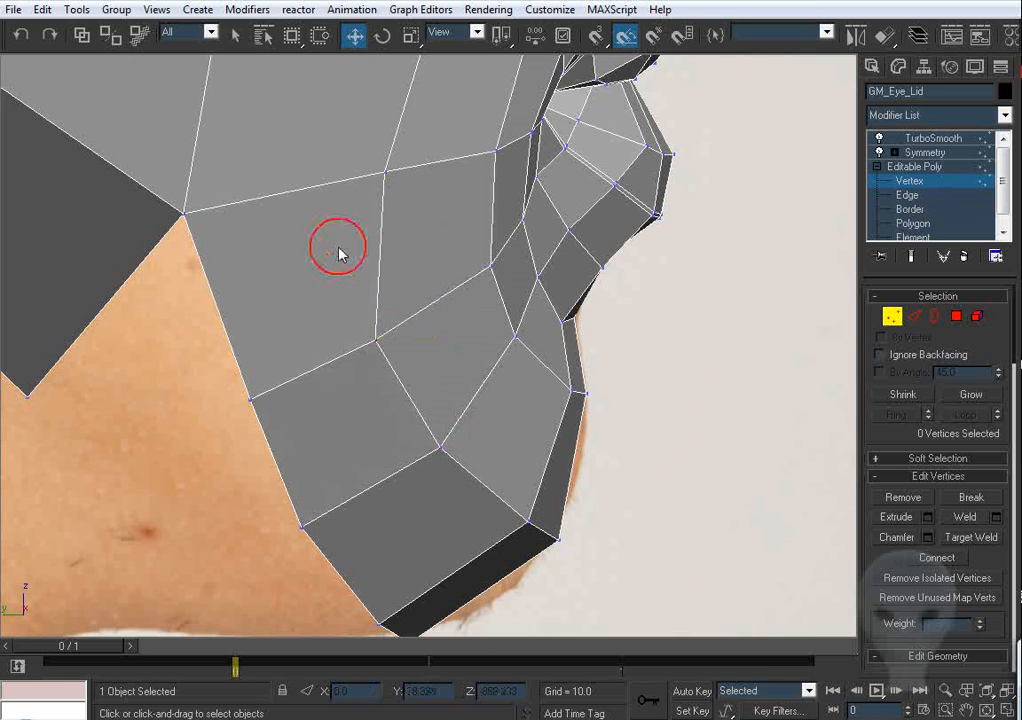
Step: Shift the cheek vertex below mouth-corner level back, and nudge the one above it back and slightly down
{"action": "scroll", "coordinate": [413, 365], "scroll_direction": "down", "scroll_amount": 6}
{"action": "scroll", "coordinate": [418, 343], "scroll_direction": "up", "scroll_amount": 5}
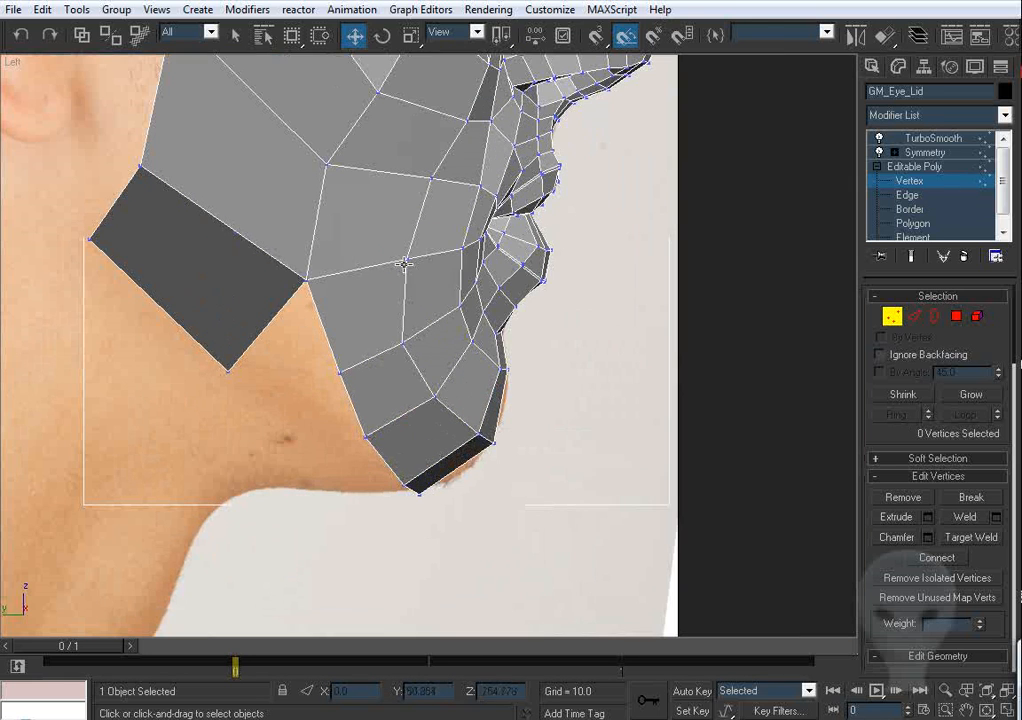
{"action": "left_click_drag", "start_coordinate": [405, 262], "coordinate": [390, 260]}
{"action": "left_click", "coordinate": [372, 305]}
{"action": "middle_click_drag", "start_coordinate": [427, 234], "coordinate": [427, 311]}
{"action": "left_click_drag", "start_coordinate": [429, 254], "coordinate": [422, 260]}
{"action": "middle_click_drag", "start_coordinate": [390, 337], "coordinate": [455, 289]}
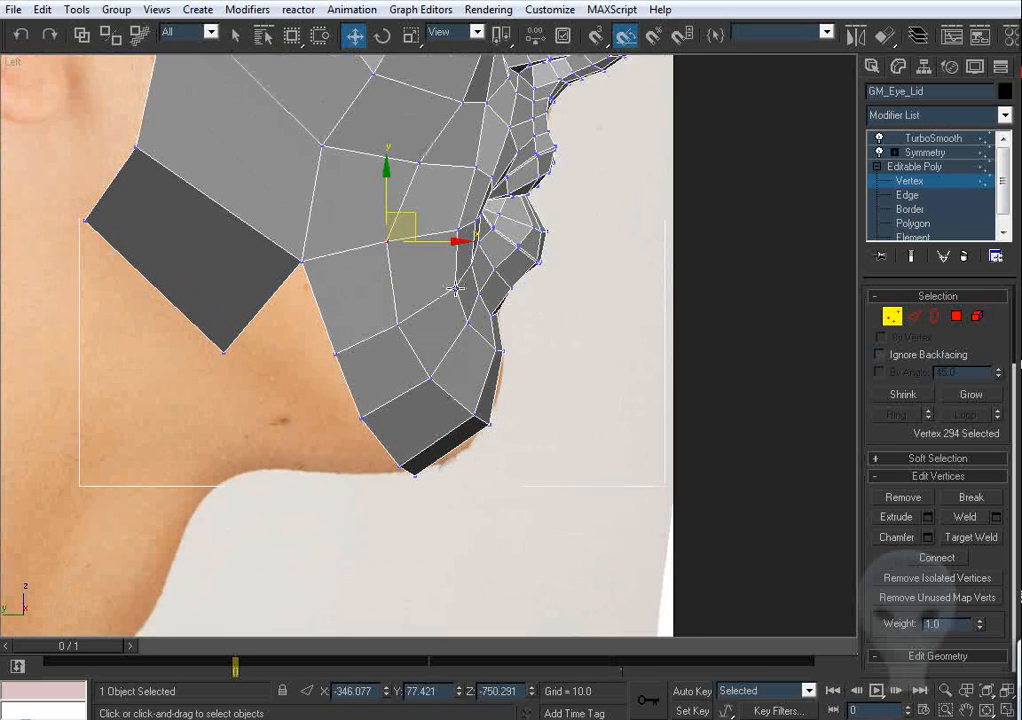
Step: Adjust the chin's lower and front vertex pairs to follow the photo's profile
{"action": "left_click_drag", "start_coordinate": [463, 435], "coordinate": [465, 436]}
{"action": "scroll", "coordinate": [480, 400], "scroll_direction": "up", "scroll_amount": 5}
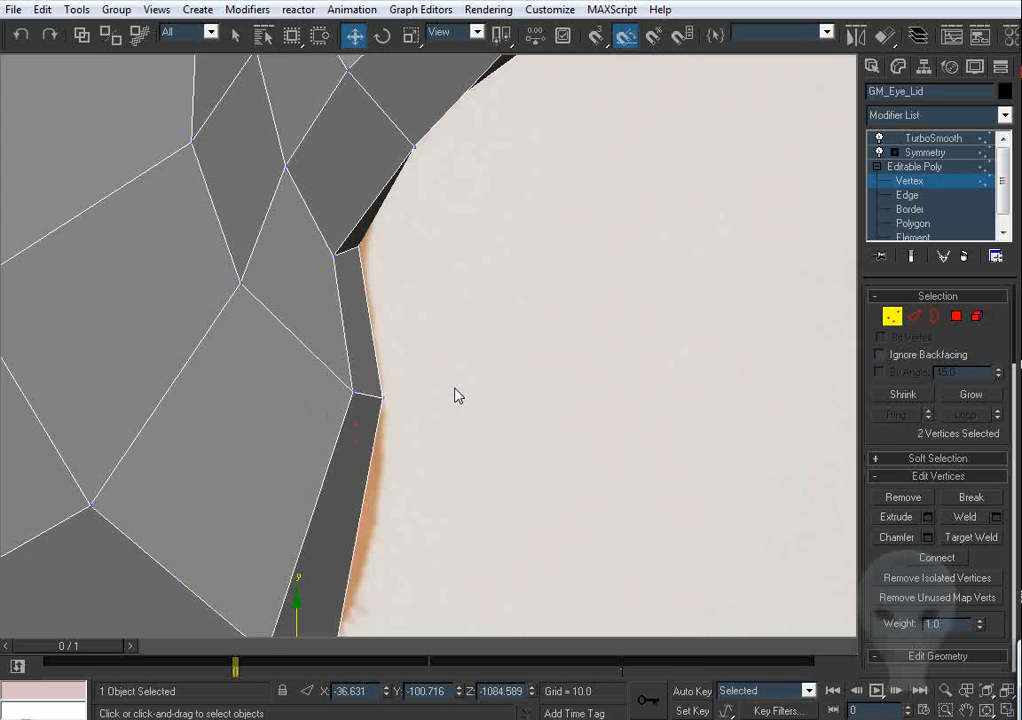
{"action": "left_click_drag", "start_coordinate": [390, 390], "coordinate": [404, 417]}
{"action": "scroll", "coordinate": [410, 400], "scroll_direction": "down", "scroll_amount": 5}
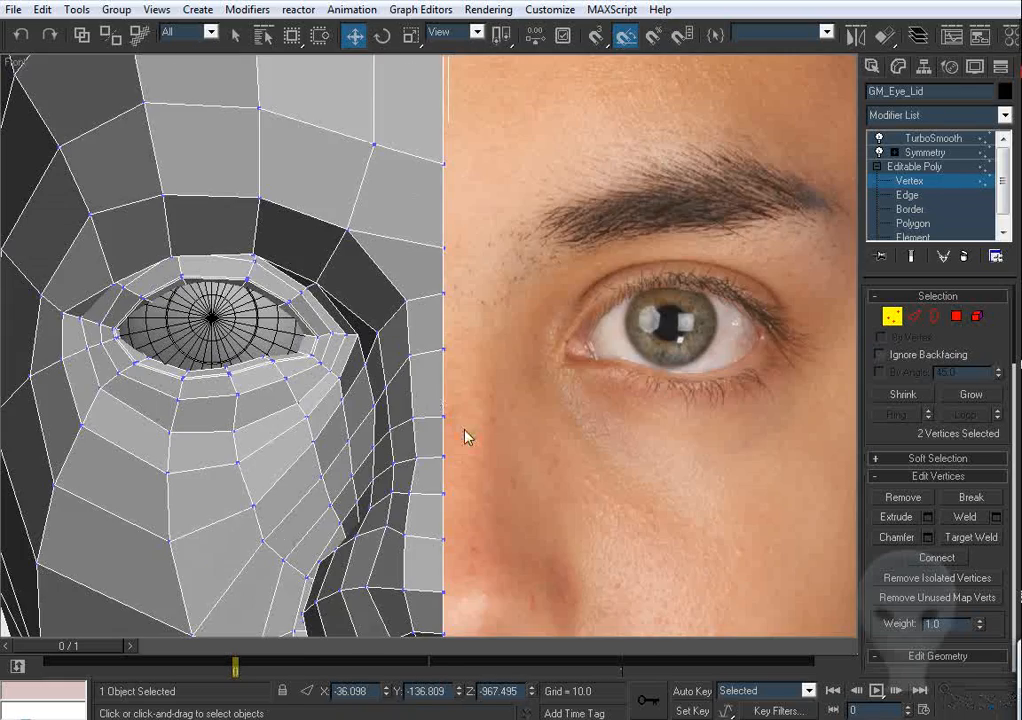
Step: Examine the jaw and chin in perspective with the mesh mirrored and smoothed
{"action": "key", "text": "p"}
{"action": "key", "text": "ctrl+r"}
{"action": "scroll", "coordinate": [433, 404], "scroll_direction": "down", "scroll_amount": 8}
{"action": "left_click_drag", "start_coordinate": [470, 365], "coordinate": [440, 260]}
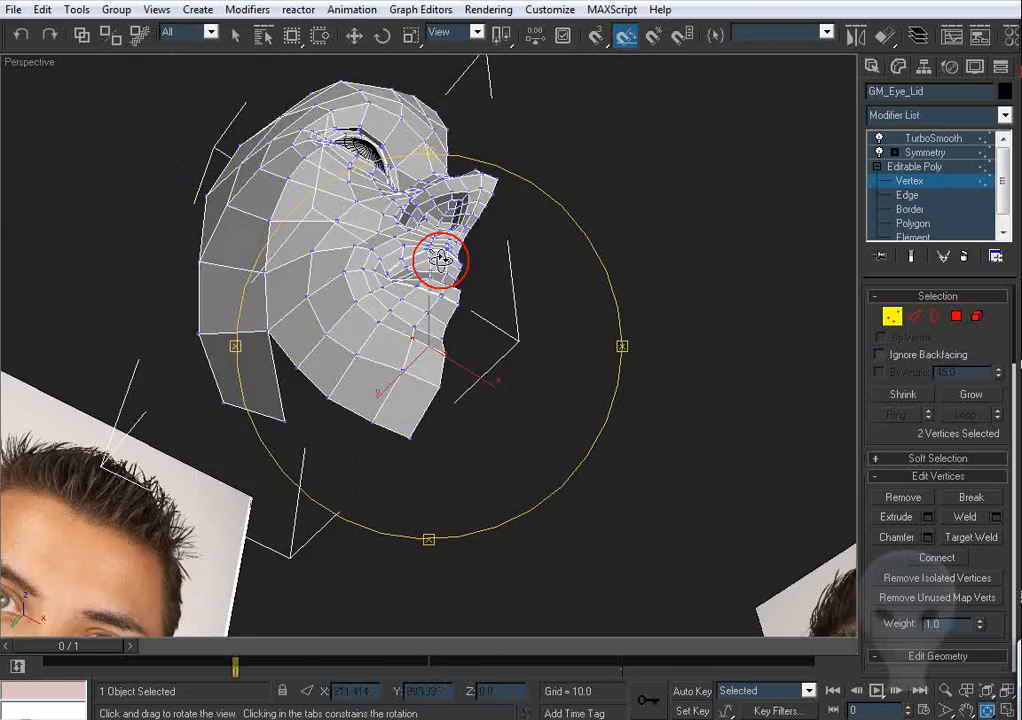
{"action": "scroll", "coordinate": [440, 260], "scroll_direction": "up", "scroll_amount": 2}
{"action": "middle_click_drag", "start_coordinate": [440, 260], "coordinate": [475, 320]}
{"action": "scroll", "coordinate": [475, 320], "scroll_direction": "up", "scroll_amount": 4}
{"action": "middle_click_drag", "start_coordinate": [380, 280], "coordinate": [463, 301]}
{"action": "scroll", "coordinate": [463, 301], "scroll_direction": "down", "scroll_amount": 6}
{"action": "left_click_drag", "start_coordinate": [463, 301], "coordinate": [440, 380]}
{"action": "scroll", "coordinate": [454, 264], "scroll_direction": "up", "scroll_amount": 2}
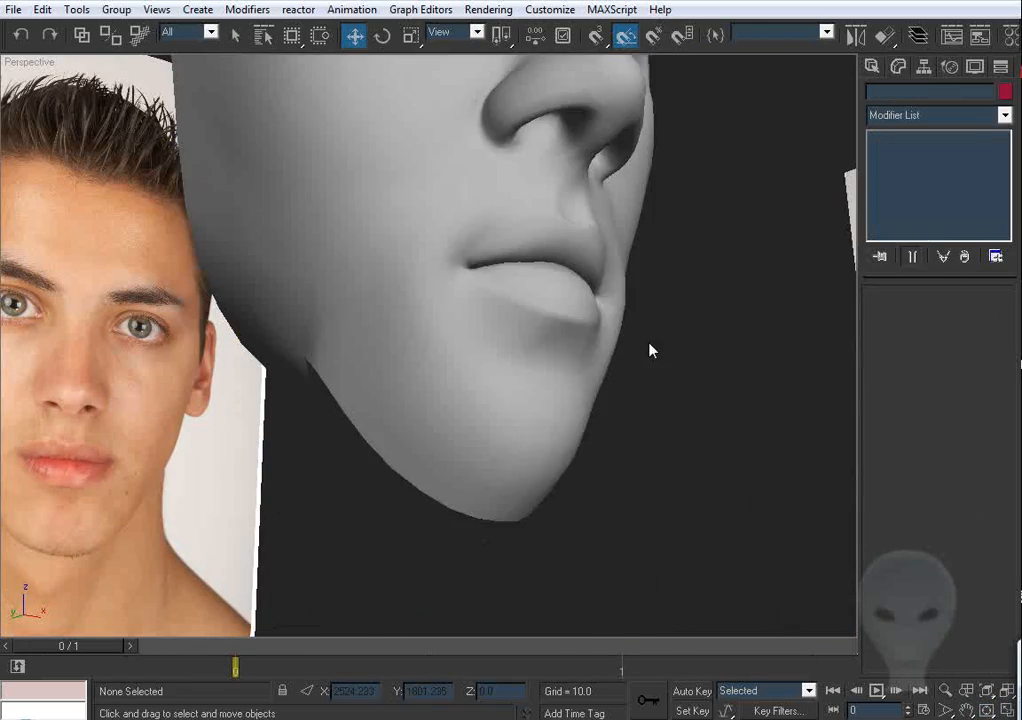
{"action": "mouse_move", "coordinate": [650, 349]}
{"action": "left_mouse_down"}
{"action": "mouse_move", "coordinate": [495, 328]}
{"action": "mouse_move", "coordinate": [427, 346]}
{"action": "mouse_move", "coordinate": [340, 346]}
{"action": "mouse_move", "coordinate": [443, 335]}
{"action": "mouse_move", "coordinate": [573, 361]}
{"action": "mouse_move", "coordinate": [440, 353]}
{"action": "mouse_move", "coordinate": [566, 358]}
{"action": "mouse_move", "coordinate": [494, 287]}
{"action": "mouse_move", "coordinate": [837, 200]}
{"action": "left_mouse_up"}
{"action": "key", "text": "w"}
{"action": "left_click", "coordinate": [346, 293]}
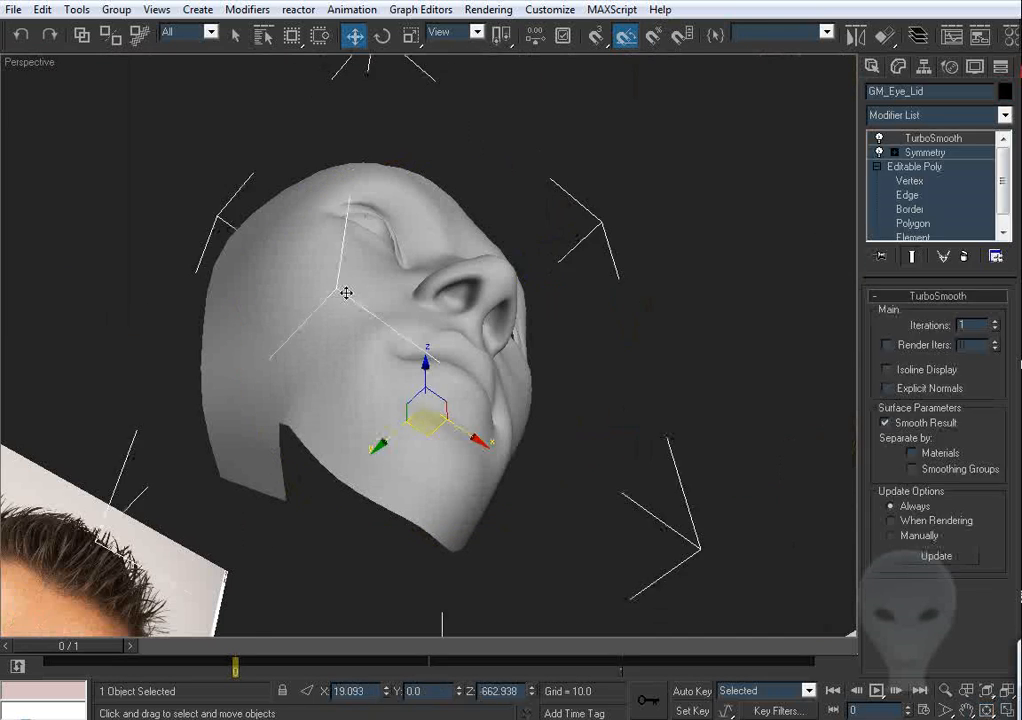
Step: Turn off the TurboSmooth and Symmetry modifiers and return to the side view with mesh edges shown
{"action": "left_click", "coordinate": [879, 139]}
{"action": "left_click", "coordinate": [879, 152]}
{"action": "middle_click_drag", "start_coordinate": [500, 262], "coordinate": [543, 311], "text": "alt"}
{"action": "key", "text": "F4"}
{"action": "key", "text": "l"}
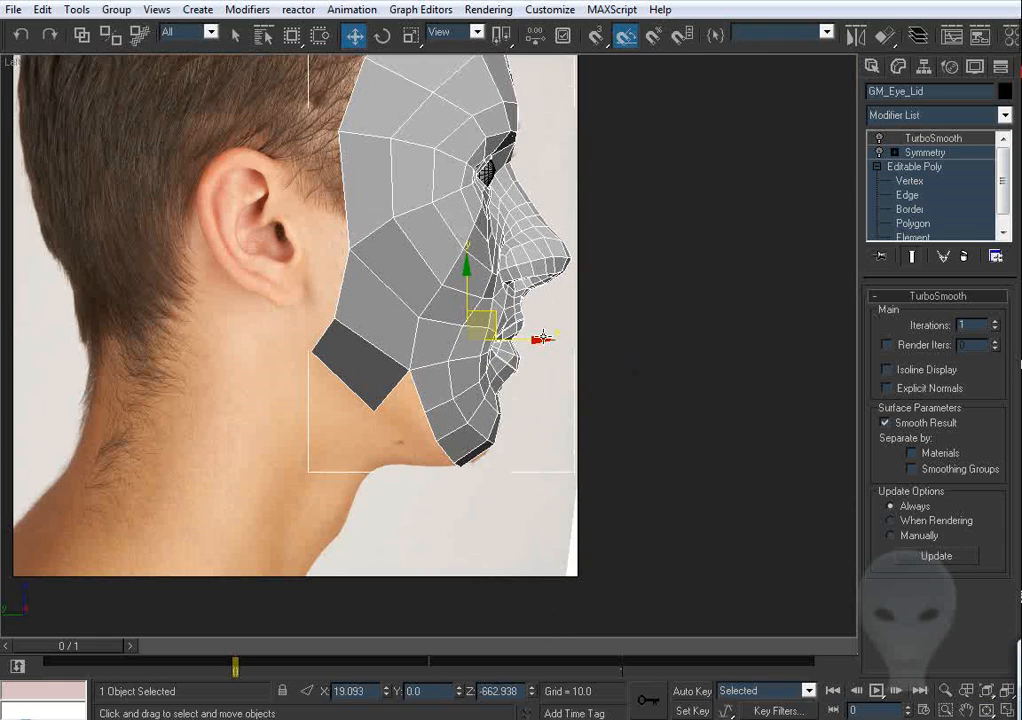
{"action": "middle_click_drag", "start_coordinate": [762, 334], "coordinate": [828, 289]}
Step: Move the under-jaw polygon's bottom vertex up and back and its upper corner forward, and nudge its rear corner
{"action": "left_click", "coordinate": [908, 183]}
{"action": "scroll", "coordinate": [640, 328], "scroll_direction": "up", "scroll_amount": 4}
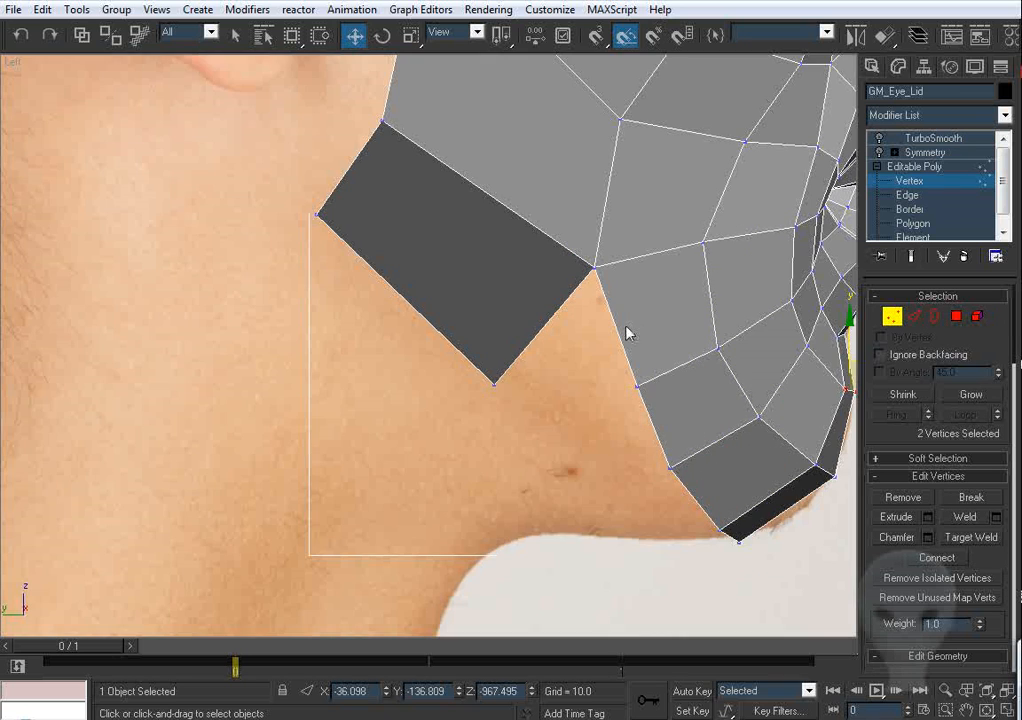
{"action": "left_click", "coordinate": [500, 372]}
{"action": "middle_click_drag", "start_coordinate": [509, 372], "coordinate": [520, 416]}
{"action": "left_click_drag", "start_coordinate": [520, 416], "coordinate": [463, 388]}
{"action": "middle_click_drag", "start_coordinate": [402, 242], "coordinate": [447, 334]}
{"action": "left_click_drag", "start_coordinate": [428, 283], "coordinate": [449, 272]}
{"action": "left_click", "coordinate": [358, 363]}
{"action": "left_click_drag", "start_coordinate": [358, 363], "coordinate": [361, 359]}
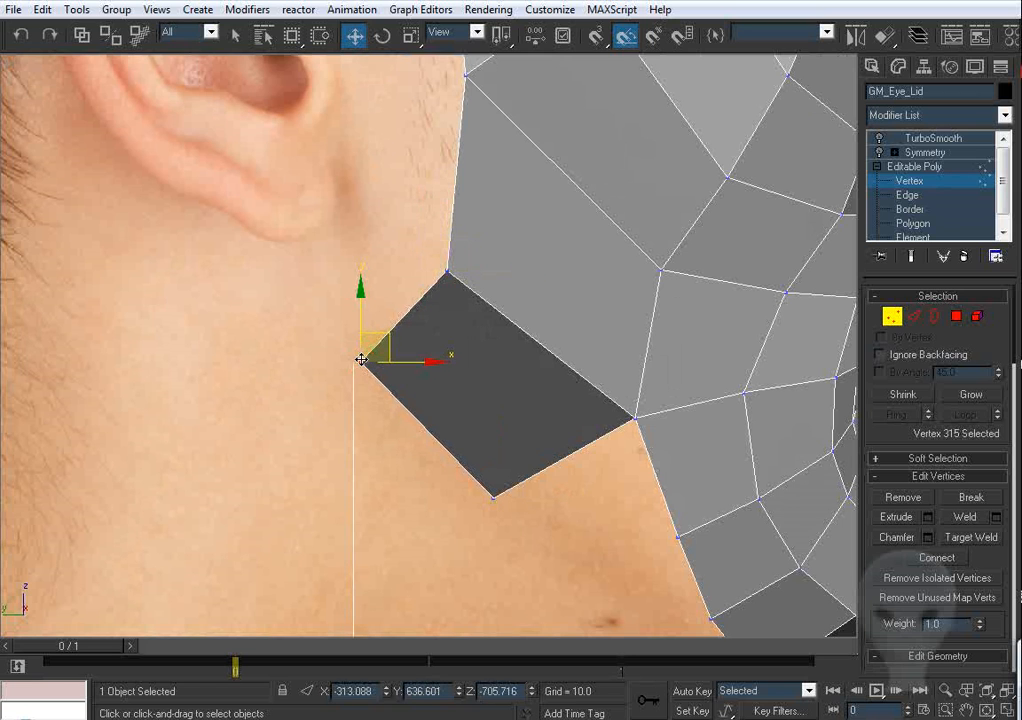
{"action": "left_click", "coordinate": [447, 271]}
{"action": "scroll", "coordinate": [554, 342], "scroll_direction": "down", "scroll_amount": 4}
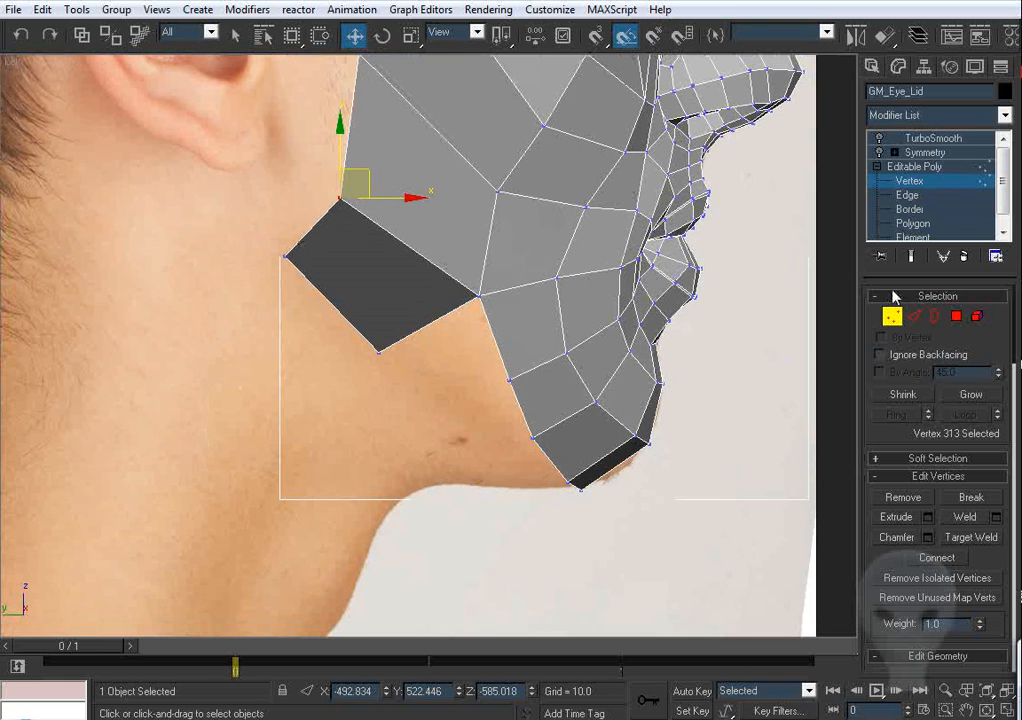
Step: Extend the under-jaw polygon's lower front edge toward the chin and target-weld its front vertex to the adjacent jaw border vertex
{"action": "left_click", "coordinate": [914, 317]}
{"action": "left_click", "coordinate": [447, 321]}
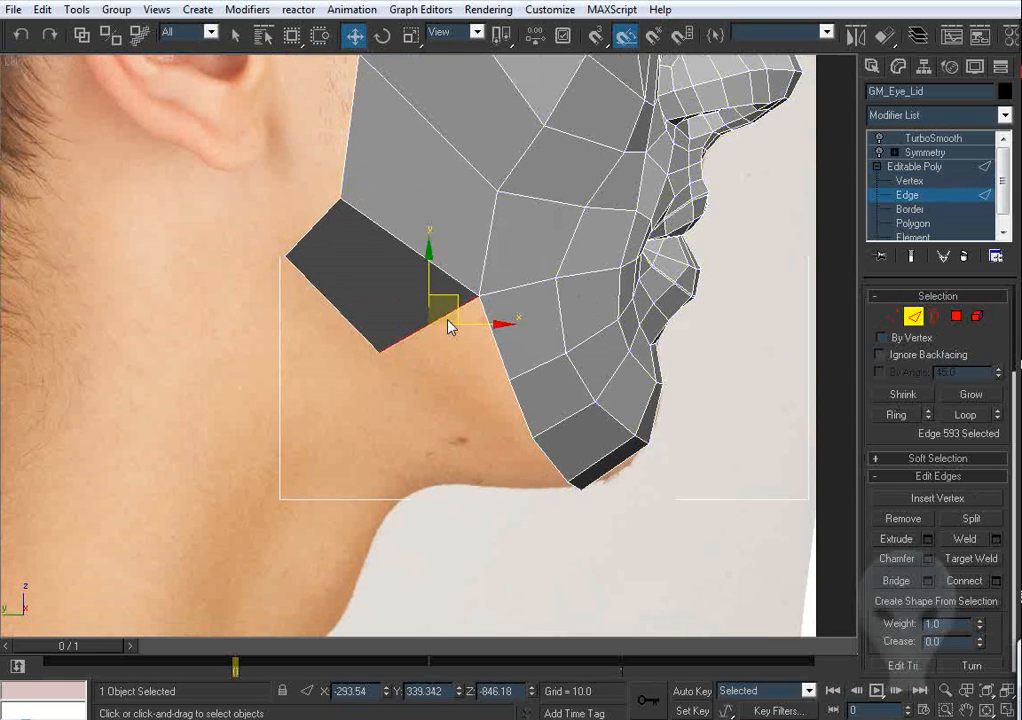
{"action": "left_click_drag", "start_coordinate": [458, 315], "coordinate": [479, 406], "text": "shift"}
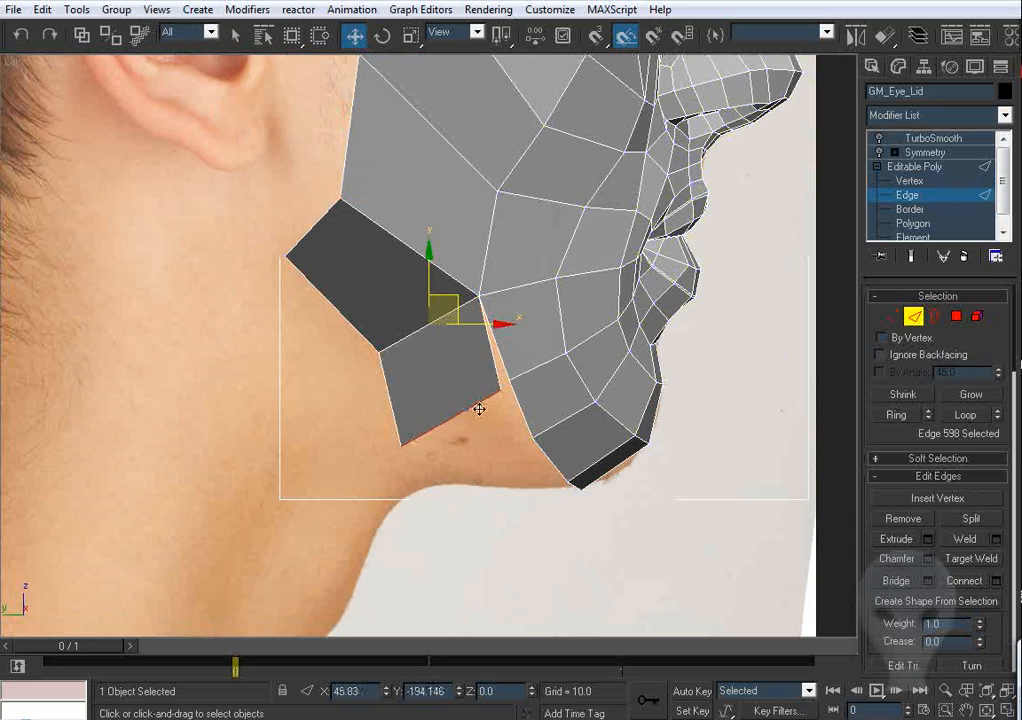
{"action": "left_click", "coordinate": [890, 317]}
{"action": "left_click", "coordinate": [971, 538]}
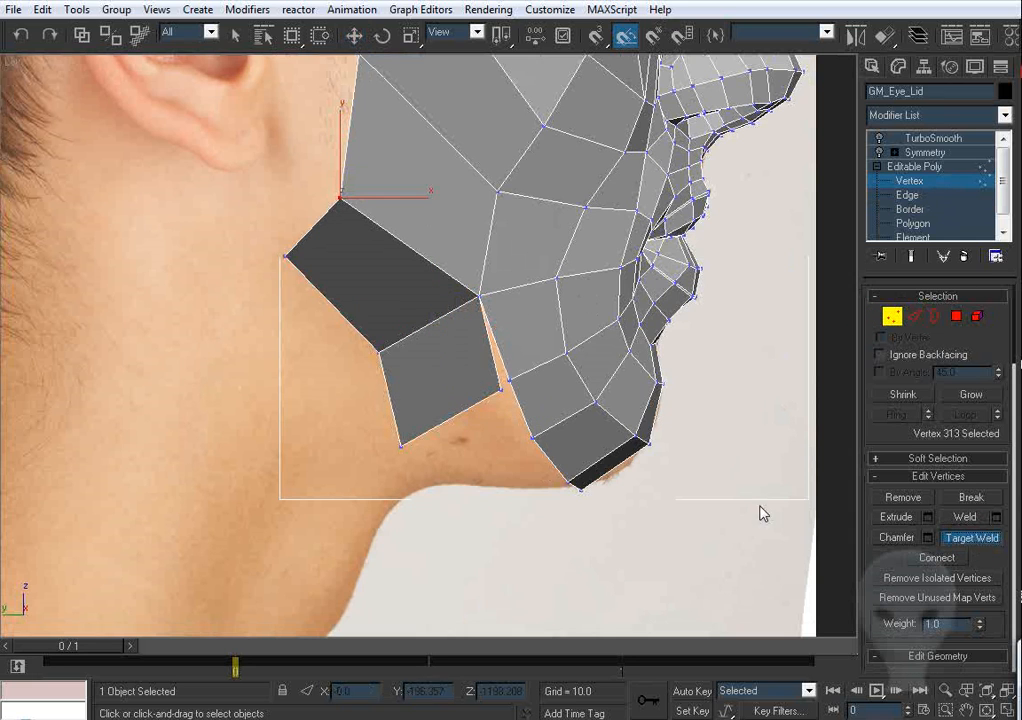
{"action": "left_click", "coordinate": [512, 385]}
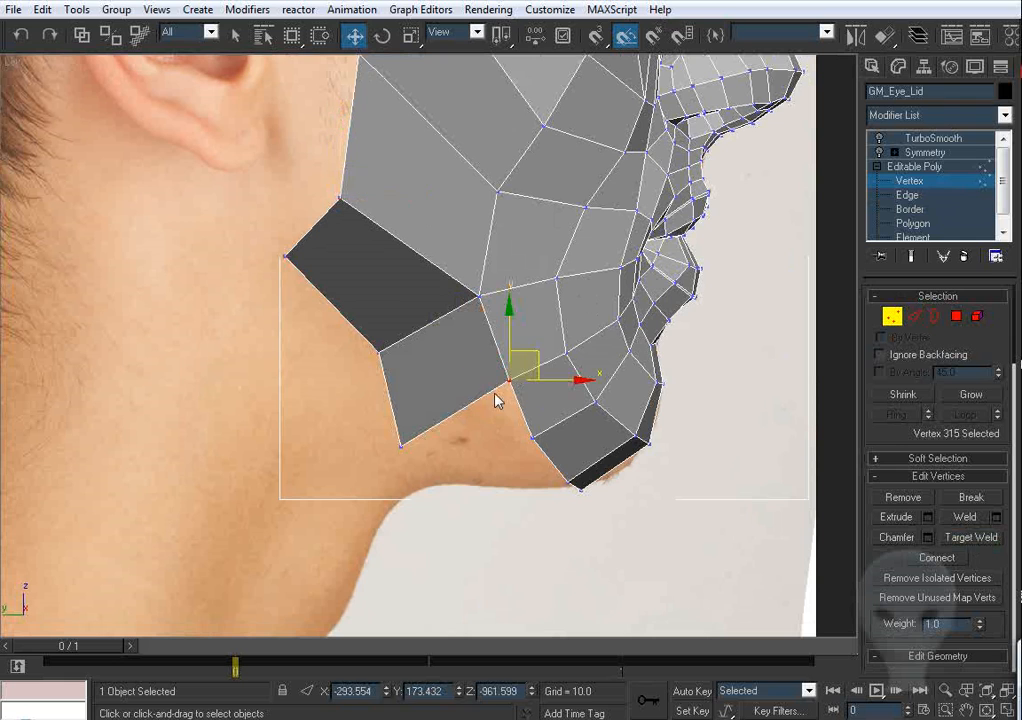
Step: Pull the new under-jaw polygon's bottom corner up and forward, refine its welded and rear corners, and shift the jaw vertex above back
{"action": "left_click_drag", "start_coordinate": [539, 366], "coordinate": [533, 370]}
{"action": "left_click_drag", "start_coordinate": [403, 446], "coordinate": [429, 426]}
{"action": "left_click_drag", "start_coordinate": [380, 353], "coordinate": [388, 357]}
{"action": "middle_click_drag", "start_coordinate": [481, 292], "coordinate": [467, 427]}
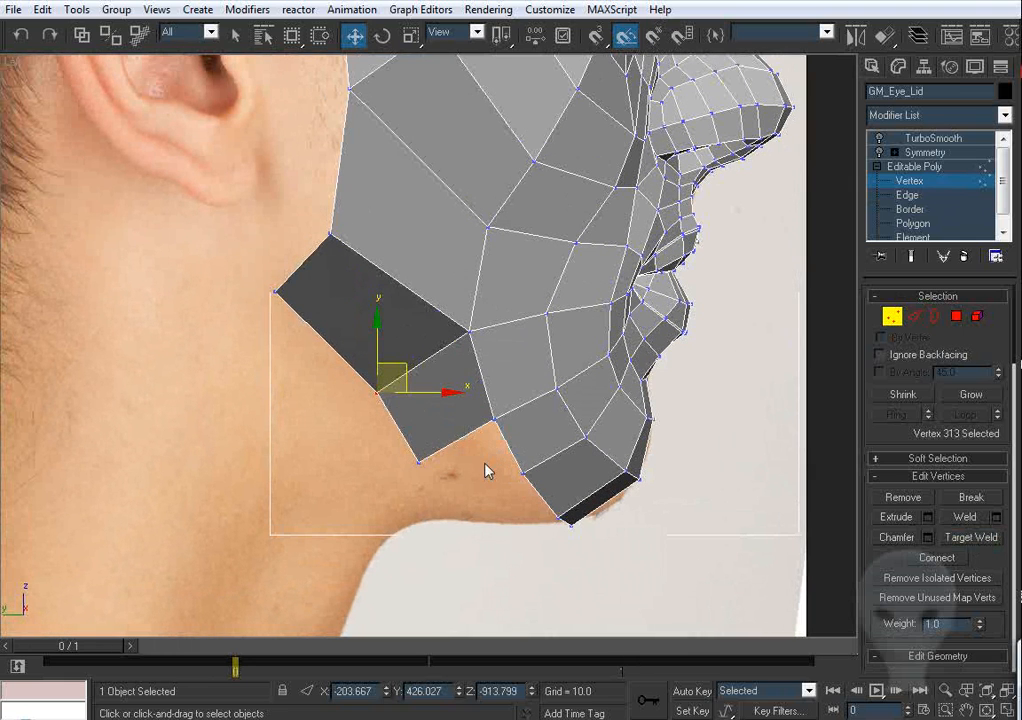
{"action": "left_click", "coordinate": [484, 326]}
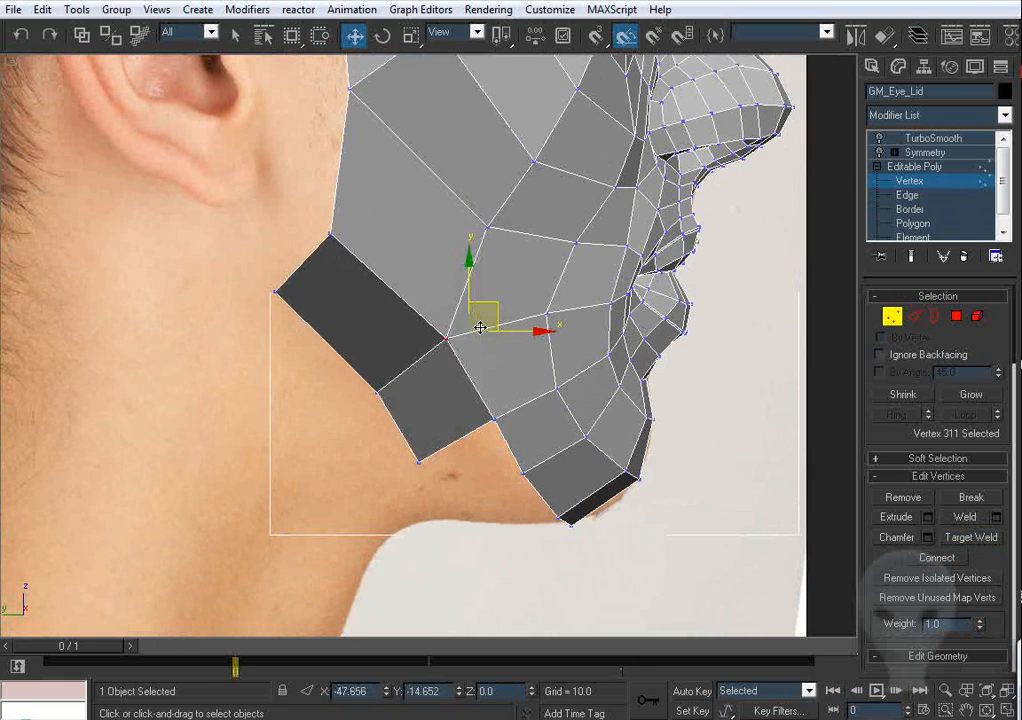
Step: In perspective, move the new polygon's bottom corner inward under the jaw and the neighbouring rear border vertex outward
{"action": "middle_click_drag", "start_coordinate": [516, 392], "coordinate": [455, 327], "text": "alt"}
{"action": "key", "text": "w"}
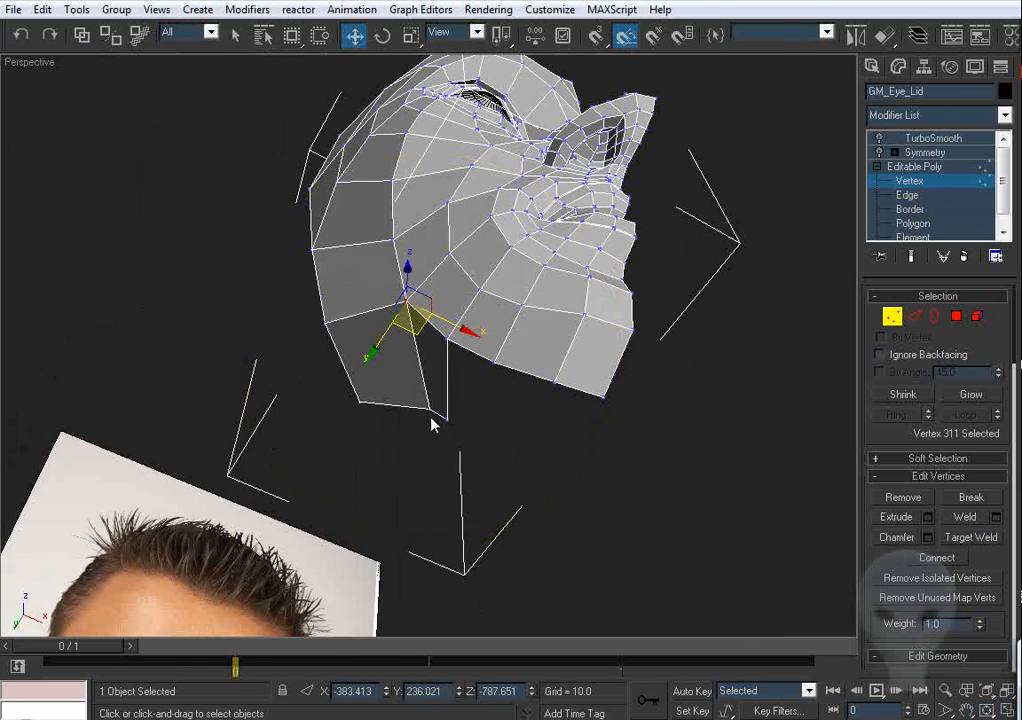
{"action": "left_click", "coordinate": [447, 418]}
{"action": "left_click_drag", "start_coordinate": [486, 433], "coordinate": [501, 440]}
{"action": "left_click", "coordinate": [418, 414]}
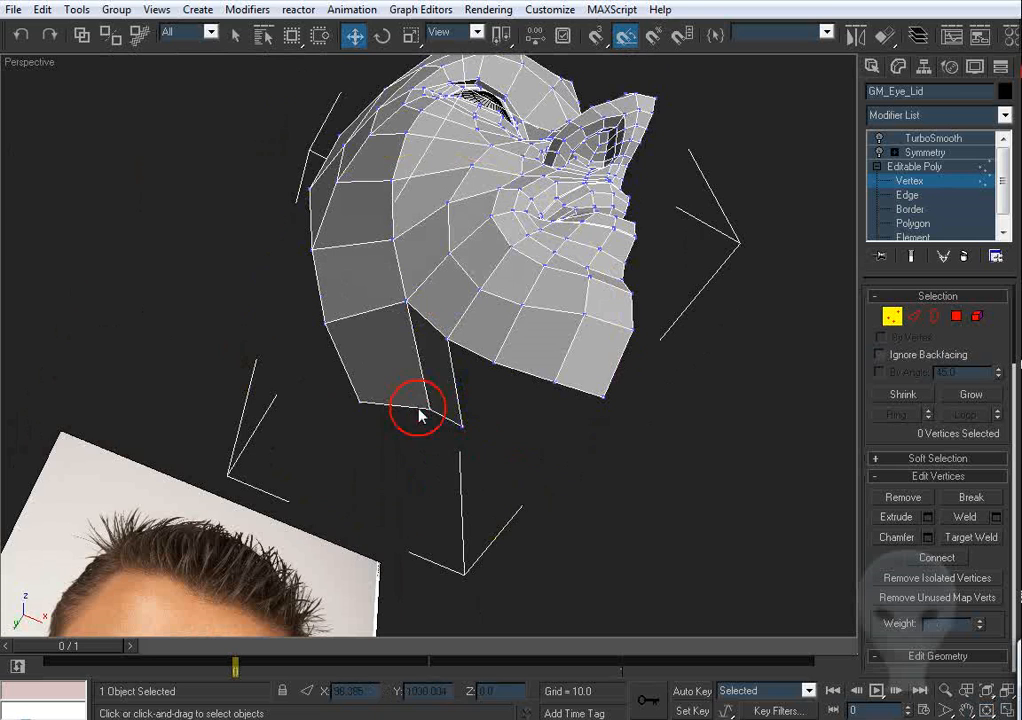
{"action": "left_click_drag", "start_coordinate": [428, 409], "coordinate": [402, 402]}
{"action": "middle_click_drag", "start_coordinate": [402, 402], "coordinate": [392, 422], "text": "alt"}
Step: Compare the jaw and chin against the reference photos in the front and side views
{"action": "key", "text": "f"}
{"action": "key", "text": "z"}
{"action": "middle_click_drag", "start_coordinate": [440, 459], "coordinate": [433, 352]}
{"action": "scroll", "coordinate": [433, 352], "scroll_direction": "down", "scroll_amount": 4}
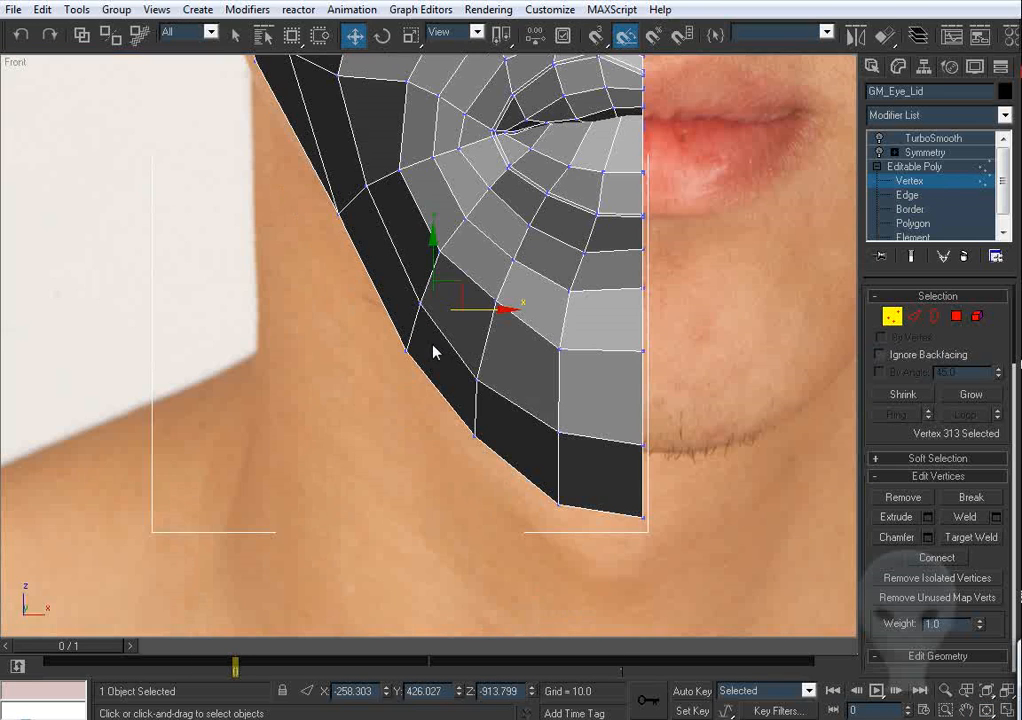
{"action": "scroll", "coordinate": [452, 356], "scroll_direction": "down", "scroll_amount": 4}
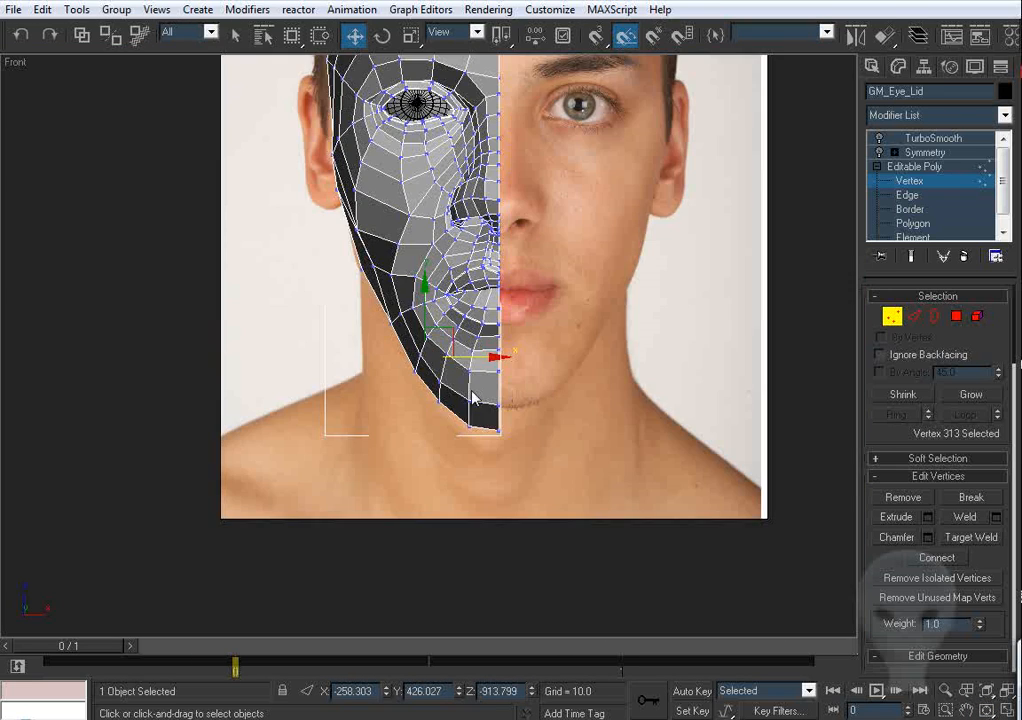
{"action": "scroll", "coordinate": [475, 393], "scroll_direction": "up", "scroll_amount": 4}
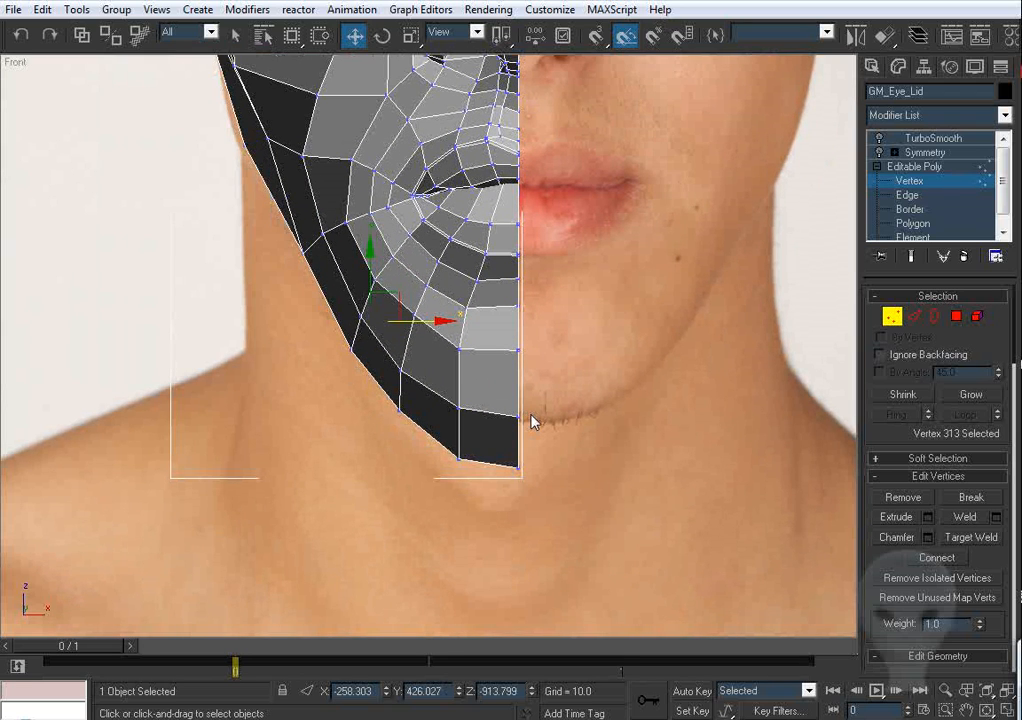
{"action": "key", "text": "l"}
{"action": "middle_click_drag", "start_coordinate": [595, 433], "coordinate": [459, 422]}
{"action": "key", "text": "z"}
{"action": "key", "text": "f"}
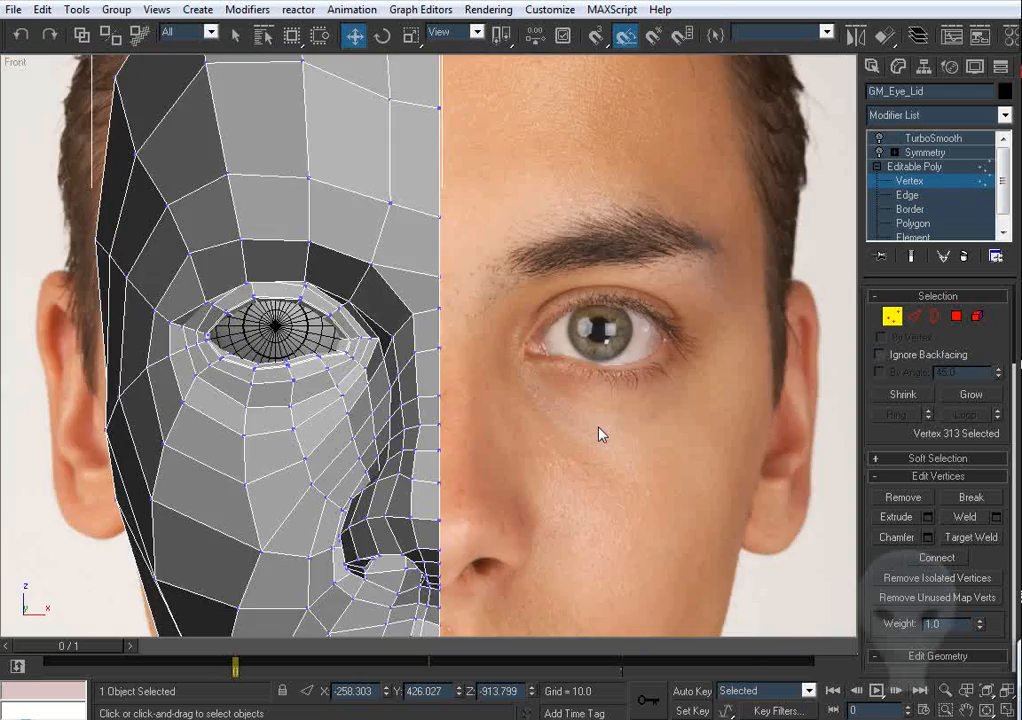
{"action": "key", "text": "z"}
{"action": "middle_click_drag", "start_coordinate": [596, 425], "coordinate": [588, 400]}
{"action": "key", "text": "l"}
{"action": "key", "text": "z"}
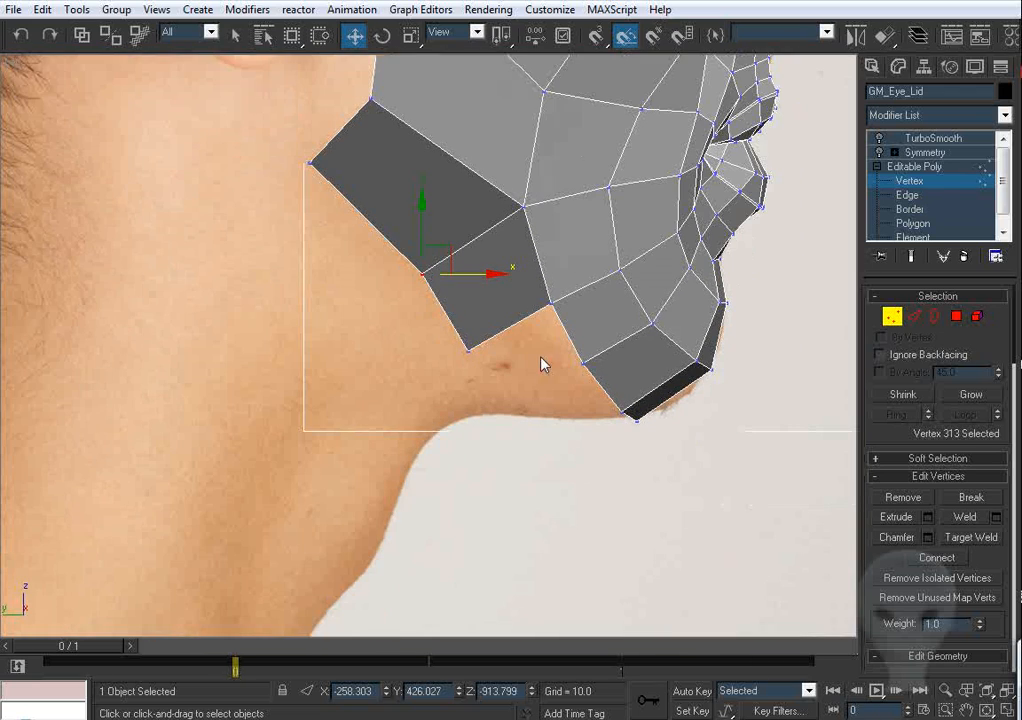
Step: Extend the newest under-jaw polygon's open edge toward the chin and target-weld its front vertex to the next jaw border vertex
{"action": "left_click", "coordinate": [913, 318]}
{"action": "left_click_drag", "start_coordinate": [541, 317], "coordinate": [568, 393], "text": "shift"}
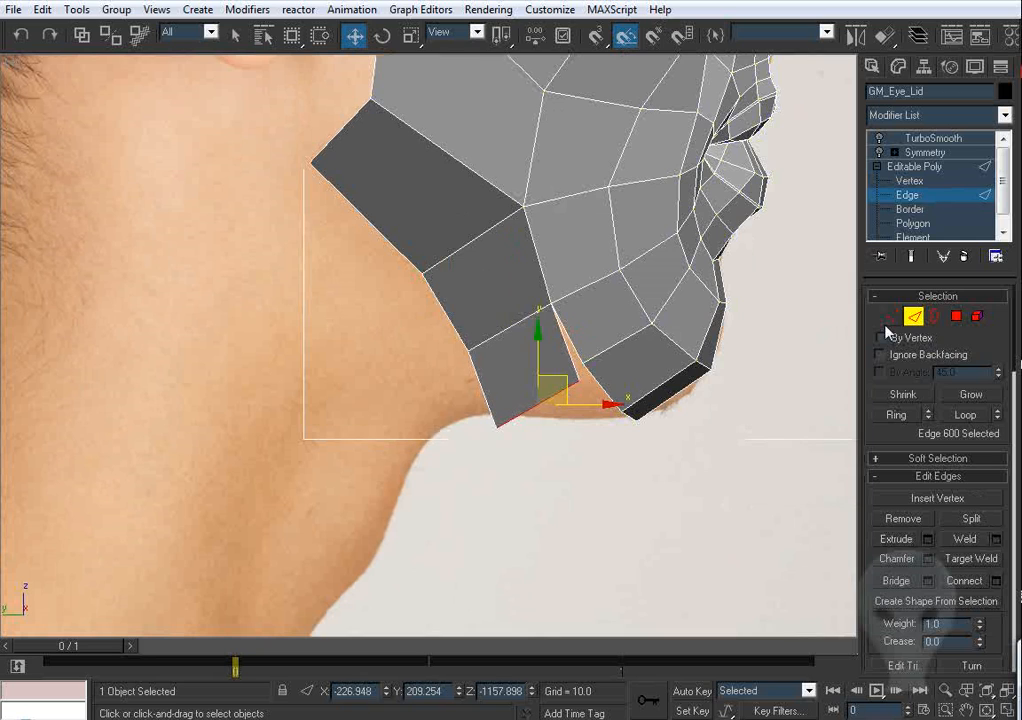
{"action": "left_click", "coordinate": [892, 317]}
{"action": "left_click", "coordinate": [971, 537]}
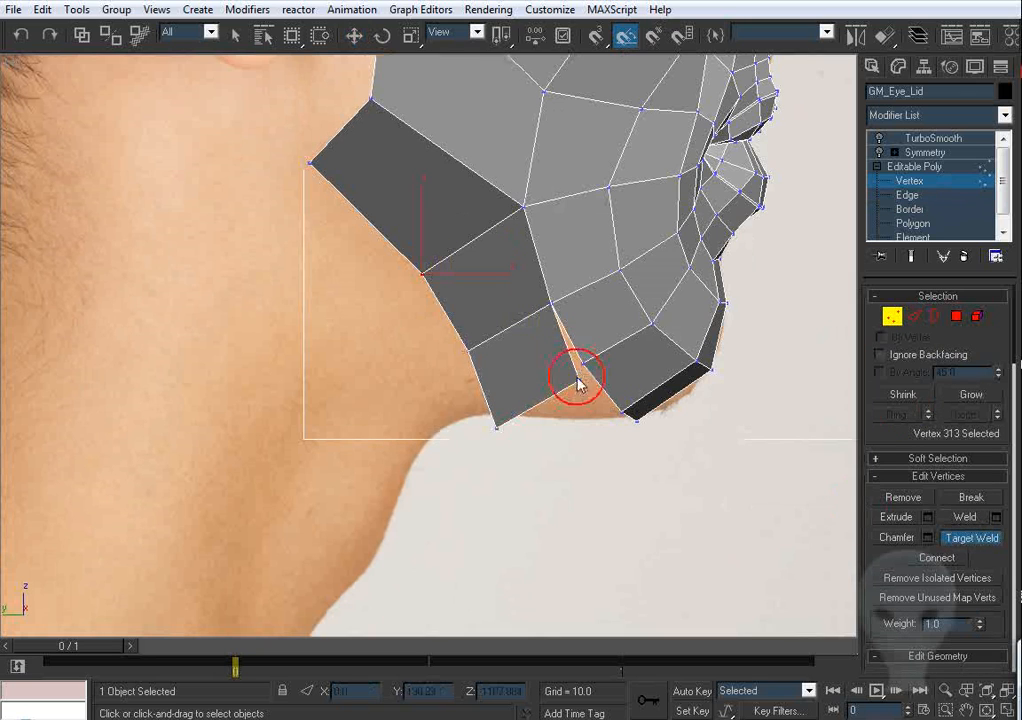
{"action": "left_click", "coordinate": [580, 366]}
{"action": "right_click", "coordinate": [554, 431]}
Step: Move the two lowest rear vertices of the under-jaw strip up and back, and nudge the border vertex above them
{"action": "left_click_drag", "start_coordinate": [530, 408], "coordinate": [503, 376]}
{"action": "middle_click_drag", "start_coordinate": [548, 342], "coordinate": [598, 408]}
{"action": "left_click", "coordinate": [534, 426]}
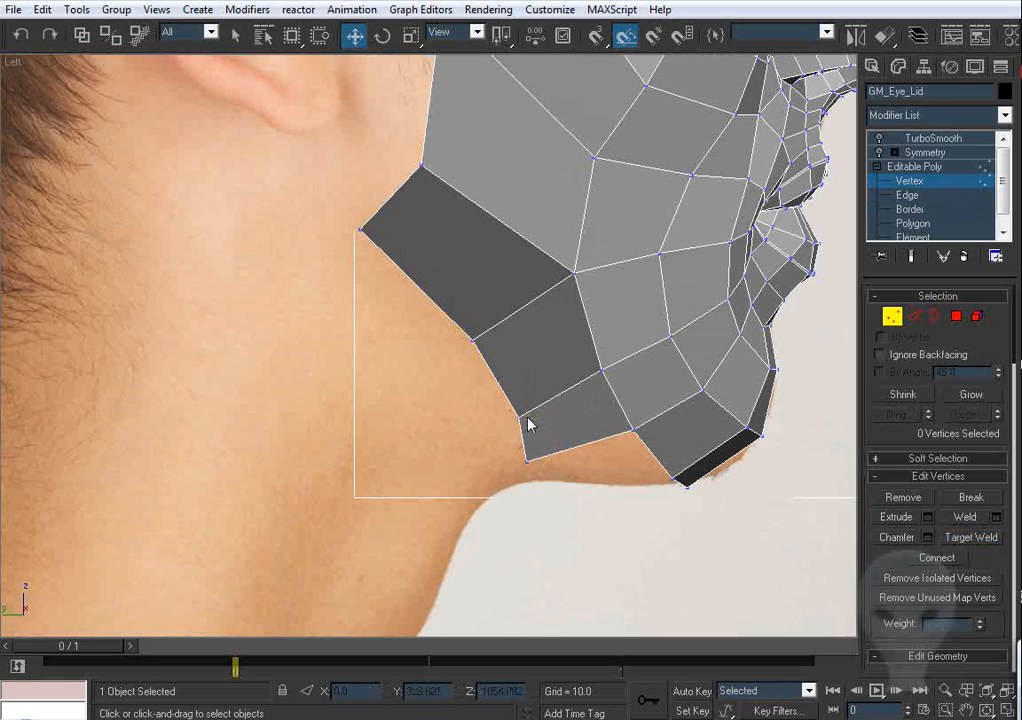
{"action": "left_click_drag", "start_coordinate": [521, 418], "coordinate": [477, 364]}
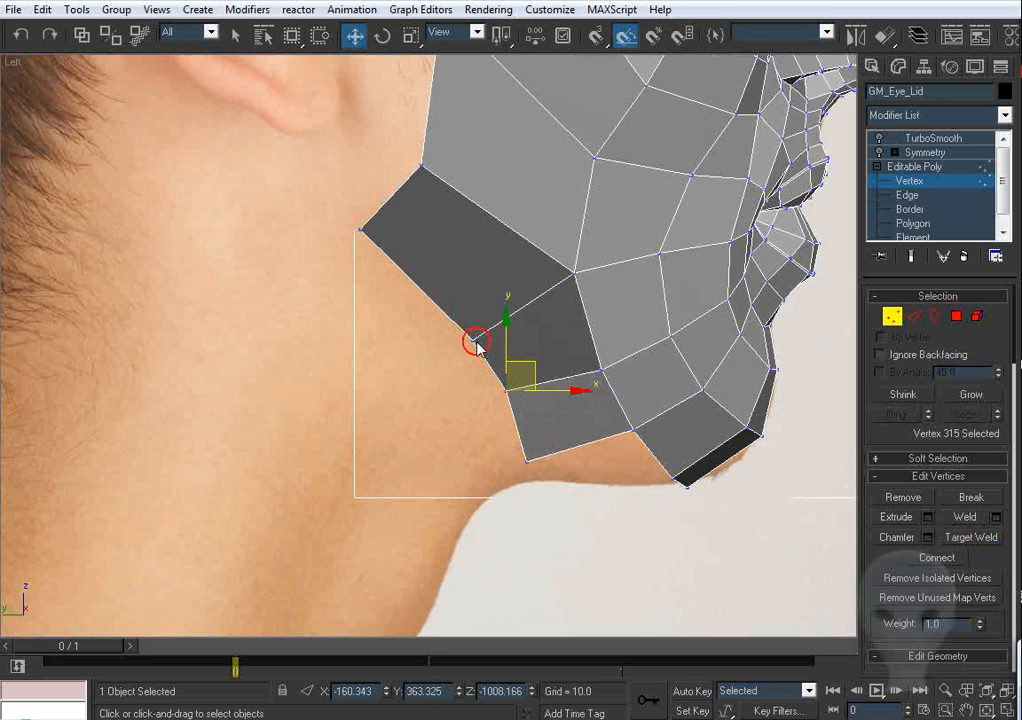
{"action": "left_click", "coordinate": [477, 344]}
{"action": "middle_click_drag", "start_coordinate": [410, 272], "coordinate": [407, 369]}
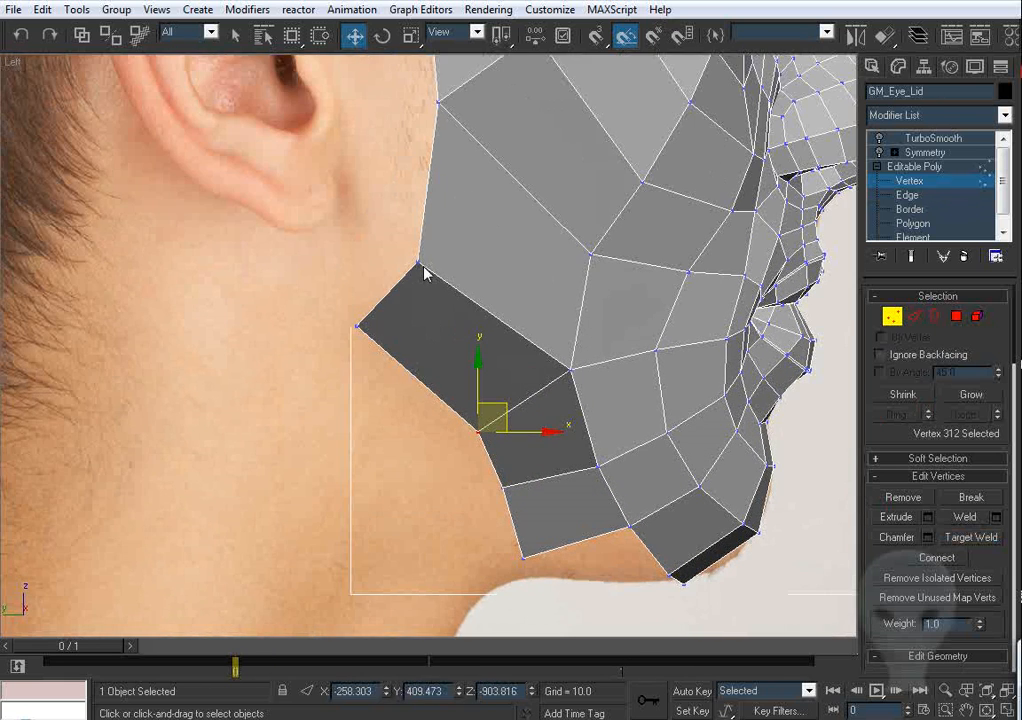
Step: Move the under-jaw strip's upper and rear corners forward and slightly up, and its adjoining jaw vertex back and down
{"action": "left_click_drag", "start_coordinate": [424, 273], "coordinate": [443, 256]}
{"action": "left_click_drag", "start_coordinate": [359, 324], "coordinate": [383, 313]}
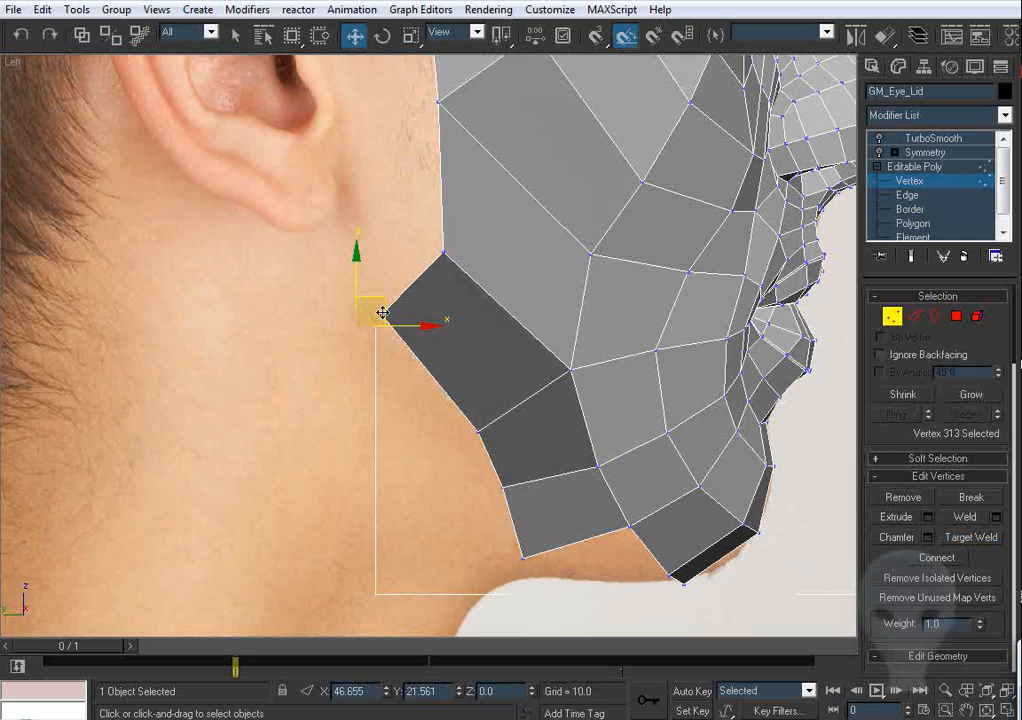
{"action": "left_click_drag", "start_coordinate": [571, 370], "coordinate": [559, 378]}
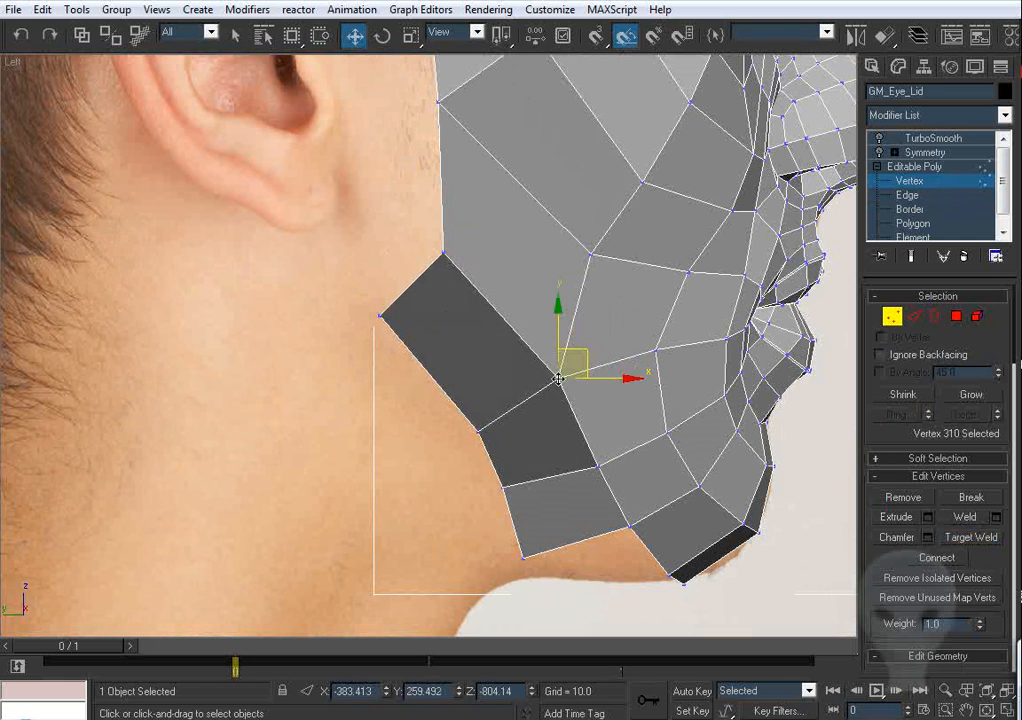
Step: Extrude the chin's two lower border edges down and back to form two new under-chin polygons
{"action": "key", "text": "p"}
{"action": "middle_click_drag", "start_coordinate": [554, 372], "coordinate": [449, 320], "text": "alt"}
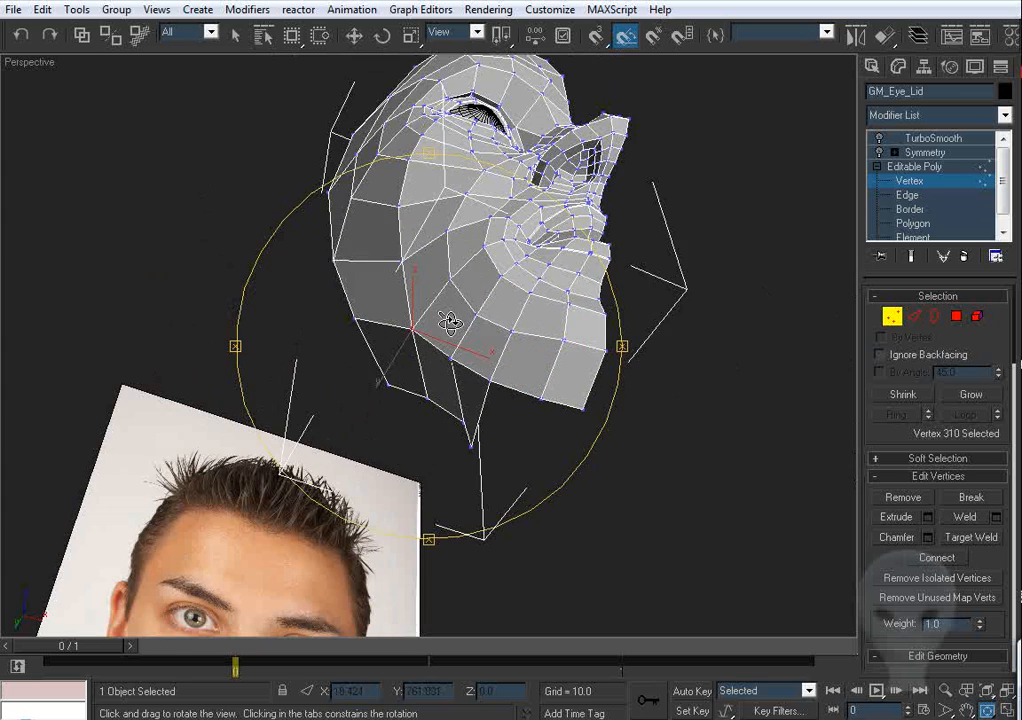
{"action": "key", "text": "2"}
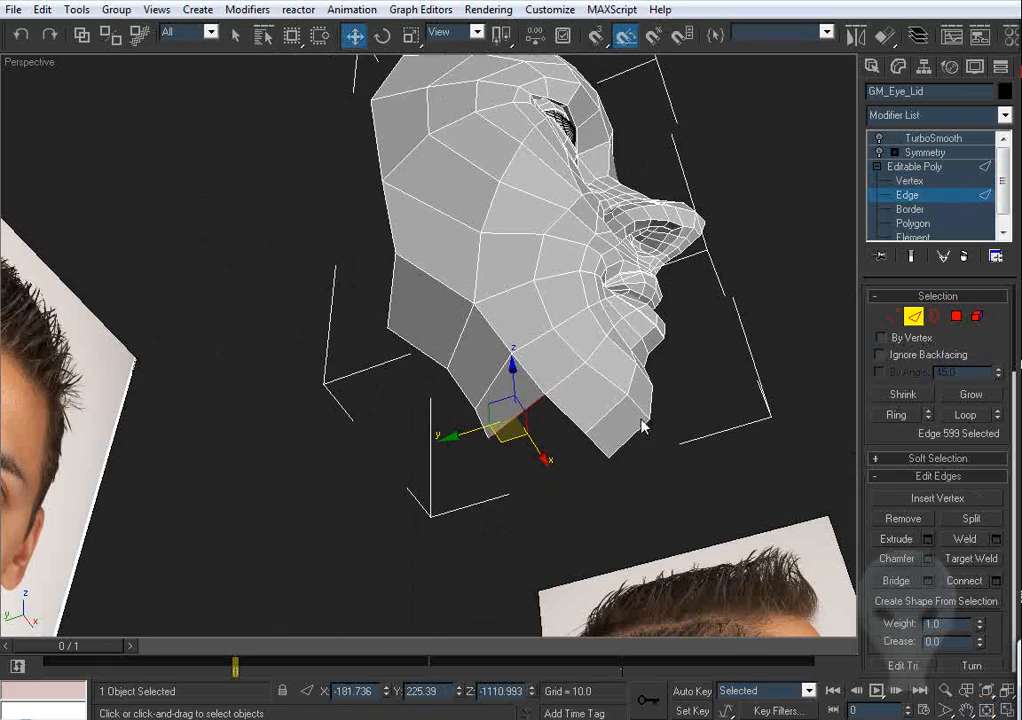
{"action": "middle_click_drag", "start_coordinate": [655, 452], "coordinate": [555, 404]}
{"action": "left_click", "coordinate": [490, 394]}
{"action": "left_click", "coordinate": [471, 368], "text": "ctrl"}
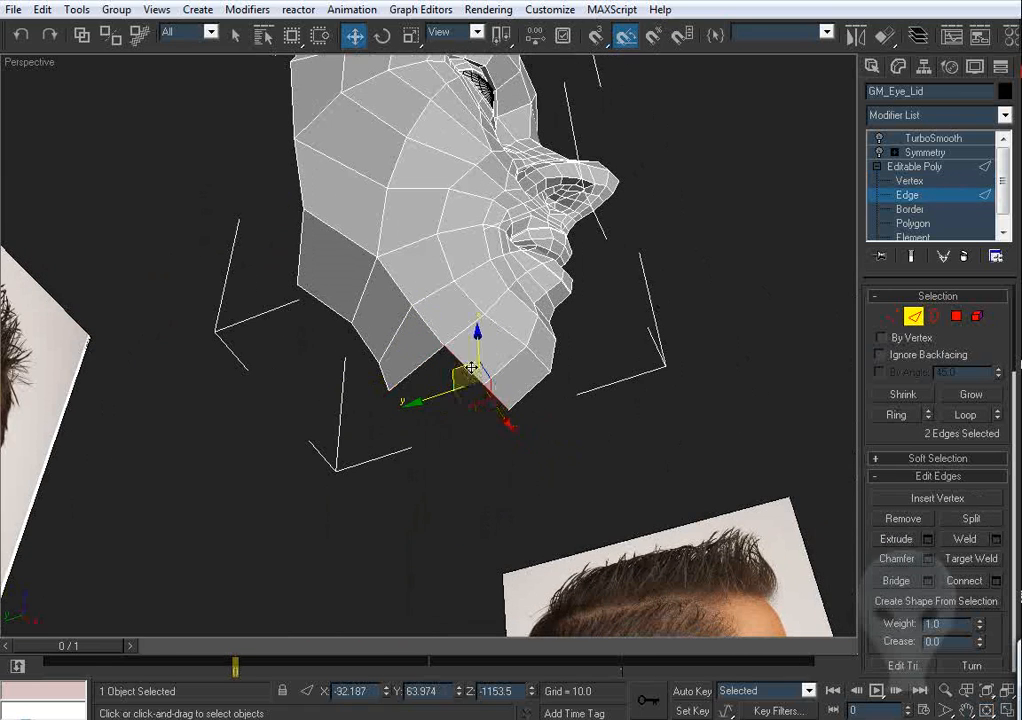
{"action": "left_click_drag", "start_coordinate": [460, 370], "coordinate": [425, 419]}
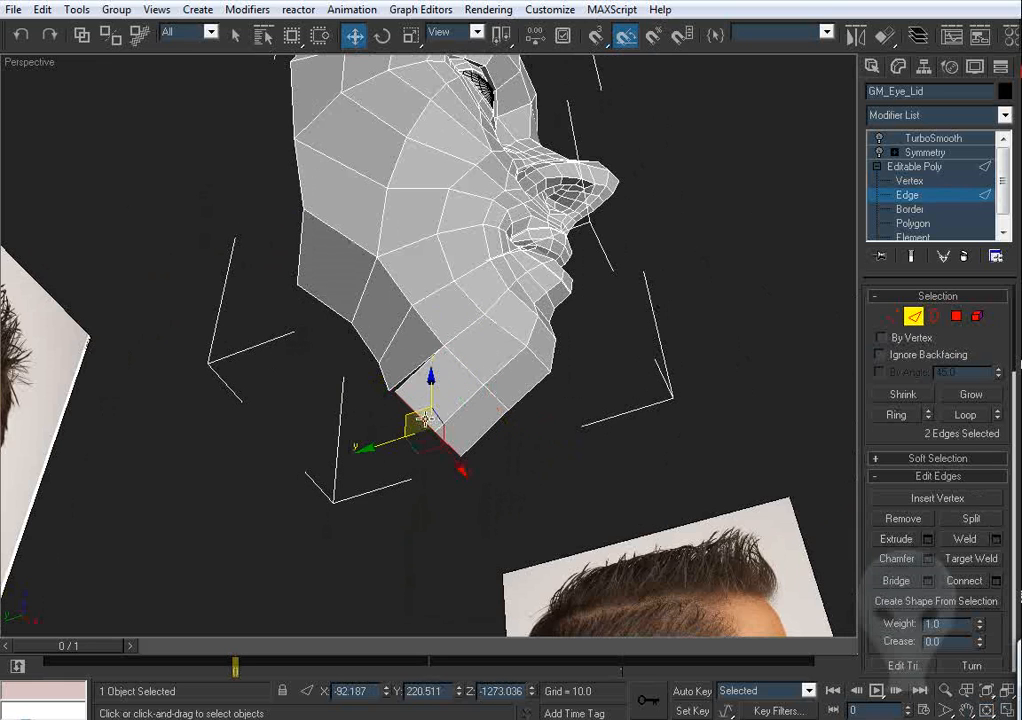
Step: Target-weld the new under-chin row's rear corner vertex to the end vertex of the under-jaw strip
{"action": "left_click", "coordinate": [891, 317]}
{"action": "left_click", "coordinate": [922, 538]}
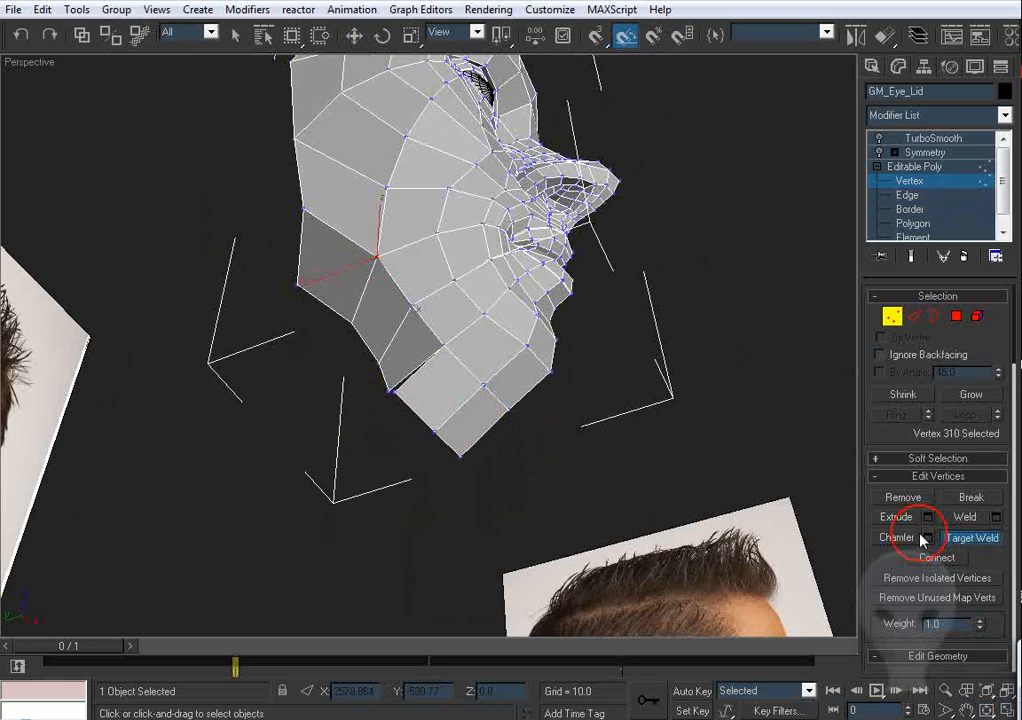
{"action": "left_click", "coordinate": [386, 392]}
{"action": "right_click", "coordinate": [388, 424]}
Step: In the side view, move the strip's outer vertex below the jaw corner and its adjoining jaw vertex up and back
{"action": "key", "text": "l"}
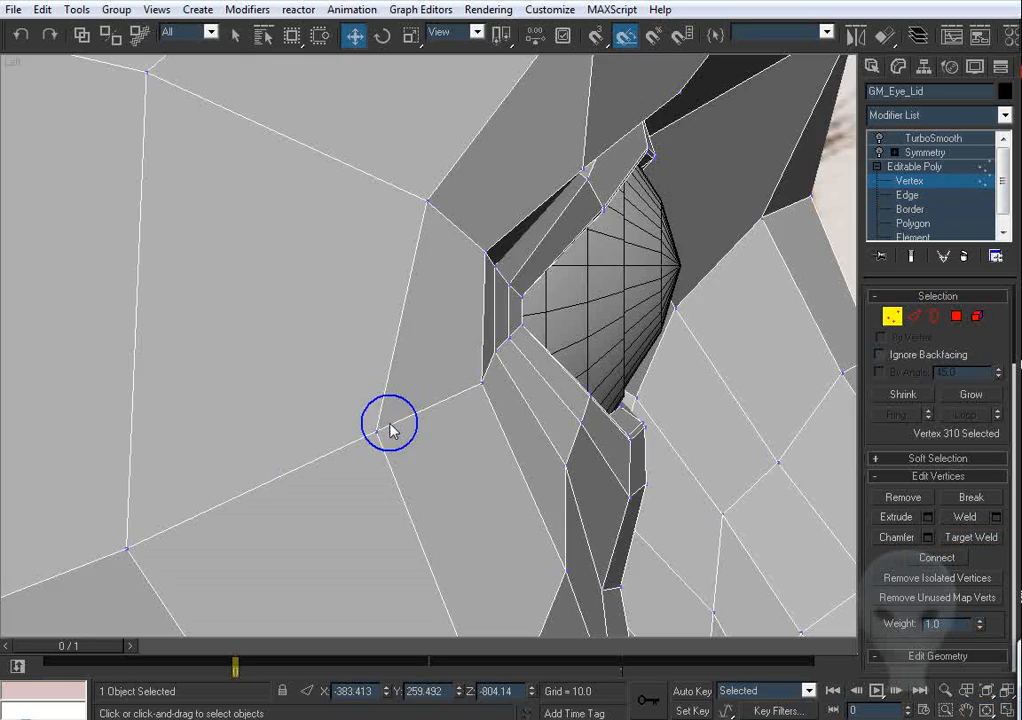
{"action": "key", "text": "z"}
{"action": "scroll", "coordinate": [470, 455], "scroll_direction": "down", "scroll_amount": 10}
{"action": "middle_click_drag", "start_coordinate": [470, 455], "coordinate": [473, 445]}
{"action": "scroll", "coordinate": [473, 445], "scroll_direction": "up", "scroll_amount": 3}
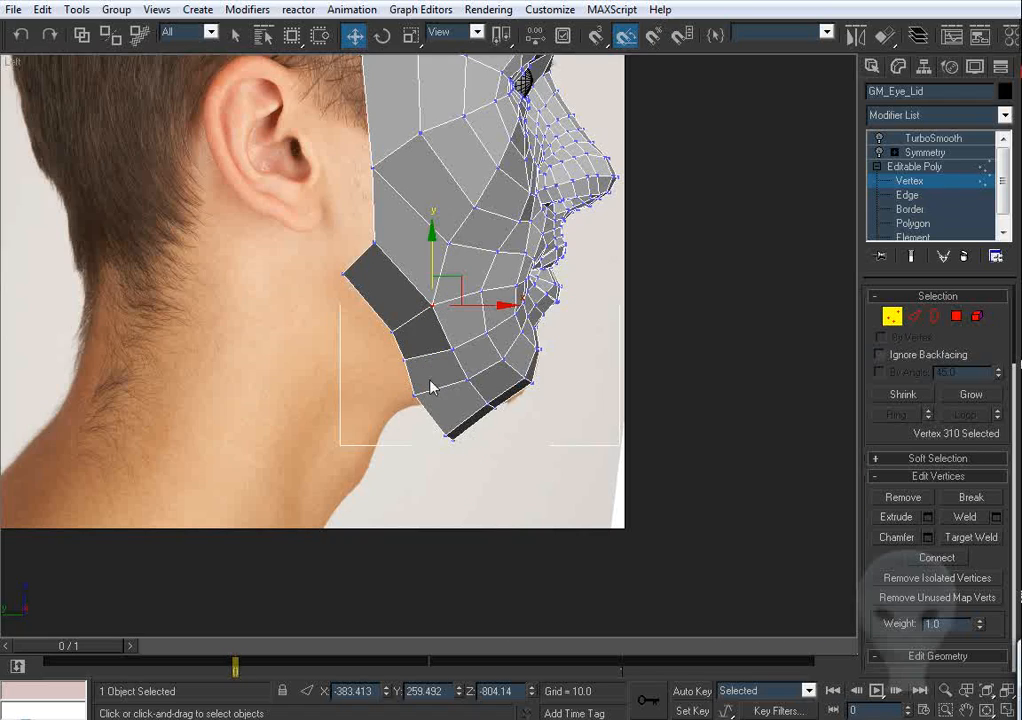
{"action": "middle_click_drag", "start_coordinate": [429, 386], "coordinate": [432, 414]}
{"action": "scroll", "coordinate": [436, 441], "scroll_direction": "up", "scroll_amount": 3}
{"action": "middle_click_drag", "start_coordinate": [330, 324], "coordinate": [473, 445]}
{"action": "scroll", "coordinate": [473, 445], "scroll_direction": "down", "scroll_amount": 2}
{"action": "scroll", "coordinate": [473, 381], "scroll_direction": "up", "scroll_amount": 3}
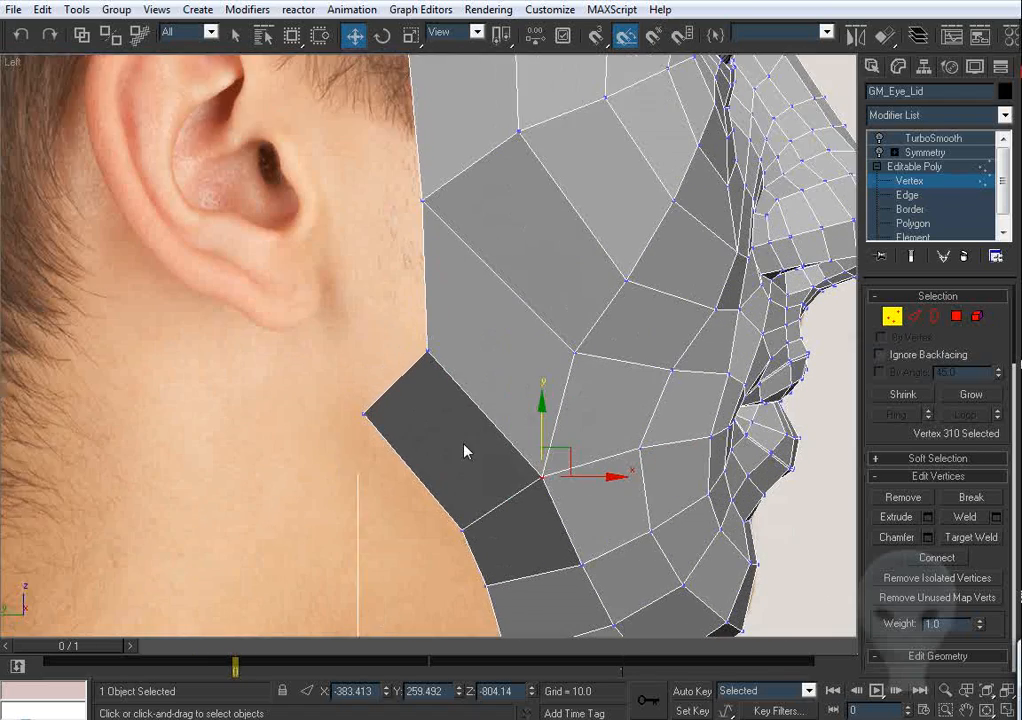
{"action": "left_click_drag", "start_coordinate": [461, 439], "coordinate": [434, 376]}
{"action": "middle_click_drag", "start_coordinate": [534, 349], "coordinate": [520, 398]}
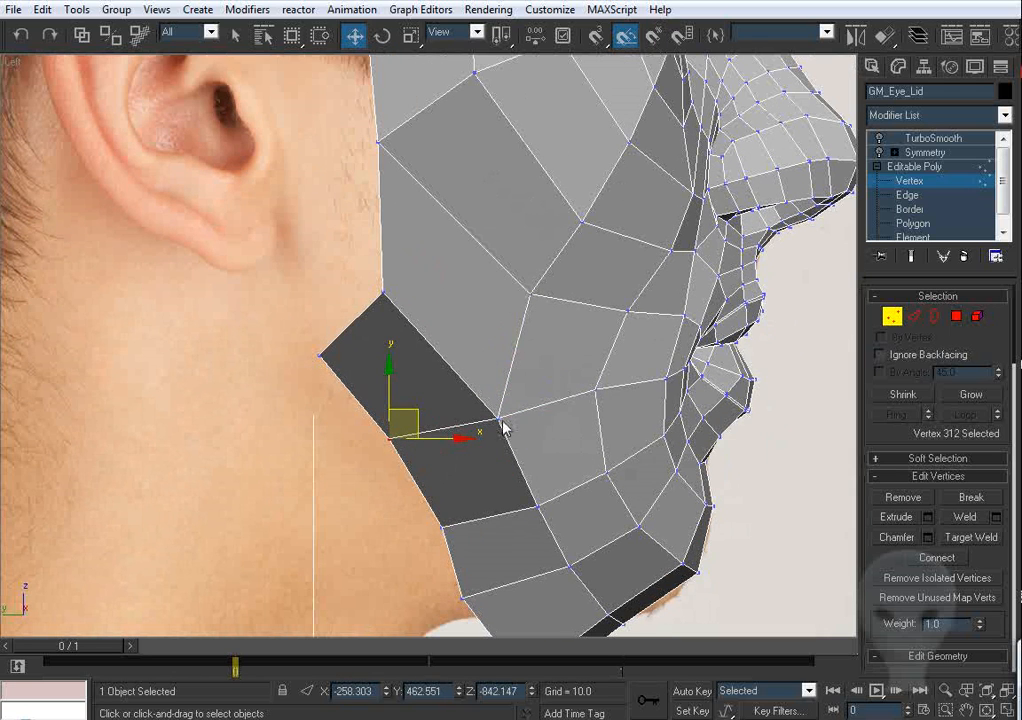
{"action": "left_click_drag", "start_coordinate": [498, 417], "coordinate": [454, 398]}
{"action": "middle_click_drag", "start_coordinate": [537, 476], "coordinate": [537, 338]}
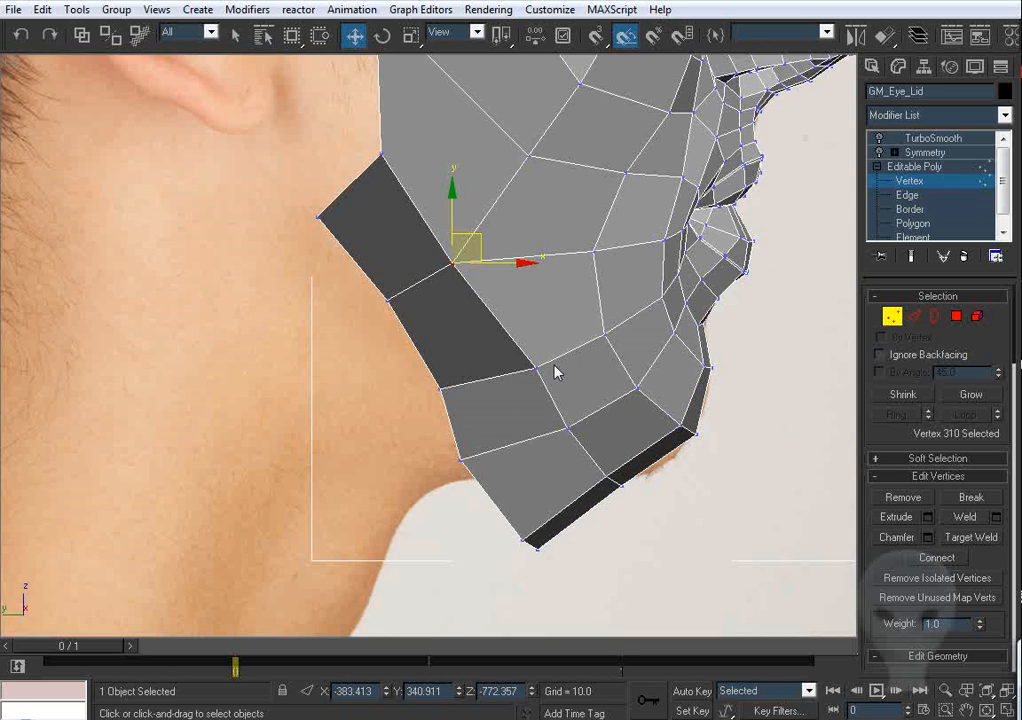
Step: Move the next jaw vertex toward the chin and the under-jaw strip vertex beside it up and back
{"action": "left_click", "coordinate": [536, 369]}
{"action": "left_click", "coordinate": [572, 349]}
{"action": "key", "text": "ctrl+z"}
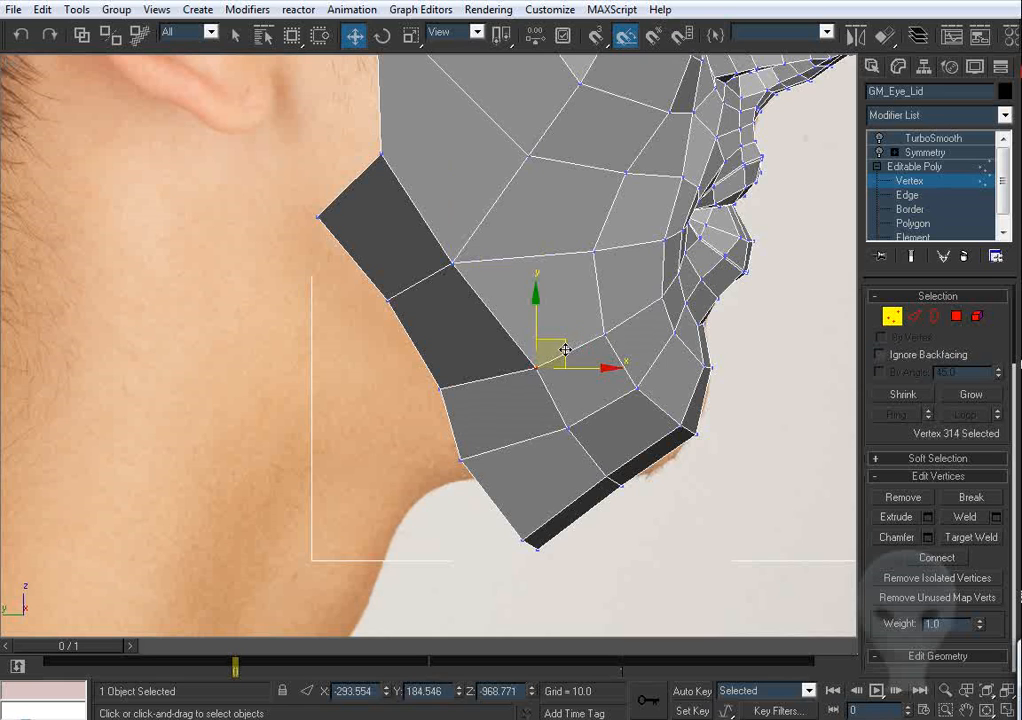
{"action": "left_click_drag", "start_coordinate": [563, 351], "coordinate": [525, 322]}
{"action": "left_click", "coordinate": [440, 387]}
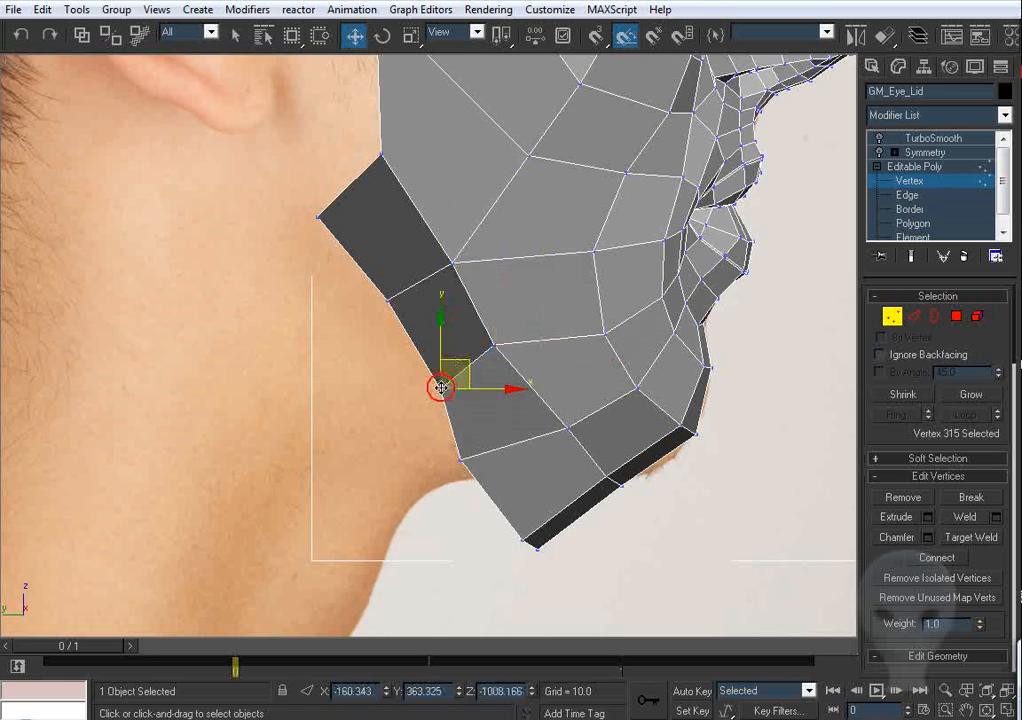
{"action": "left_click_drag", "start_coordinate": [440, 388], "coordinate": [416, 366]}
Step: Move the jaw vertex just behind the chin and its neighbouring outer strip vertex up and back
{"action": "middle_click_drag", "start_coordinate": [589, 421], "coordinate": [548, 411]}
{"action": "left_click", "coordinate": [527, 418]}
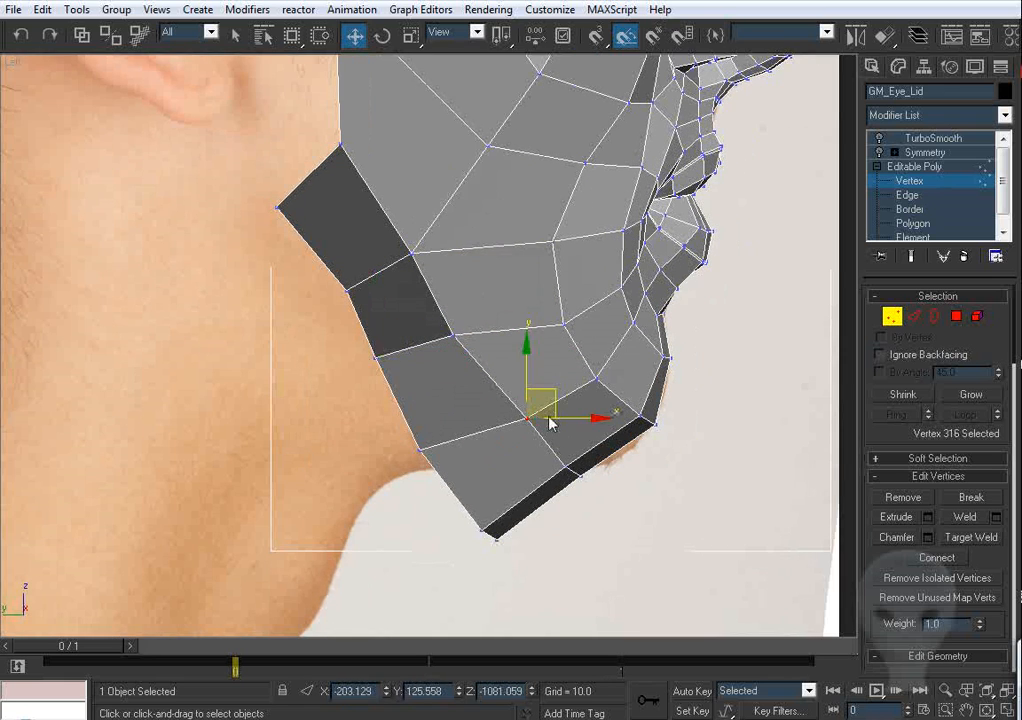
{"action": "left_click_drag", "start_coordinate": [551, 408], "coordinate": [512, 399]}
{"action": "left_click_drag", "start_coordinate": [421, 451], "coordinate": [399, 425]}
Step: Raise the two lowest under-chin vertices up and back to the neck line, and nudge the strip vertex above them up
{"action": "left_click_drag", "start_coordinate": [398, 514], "coordinate": [533, 573]}
{"action": "left_click_drag", "start_coordinate": [523, 522], "coordinate": [459, 453]}
{"action": "left_click_drag", "start_coordinate": [398, 424], "coordinate": [403, 415]}
{"action": "left_click", "coordinate": [616, 476]}
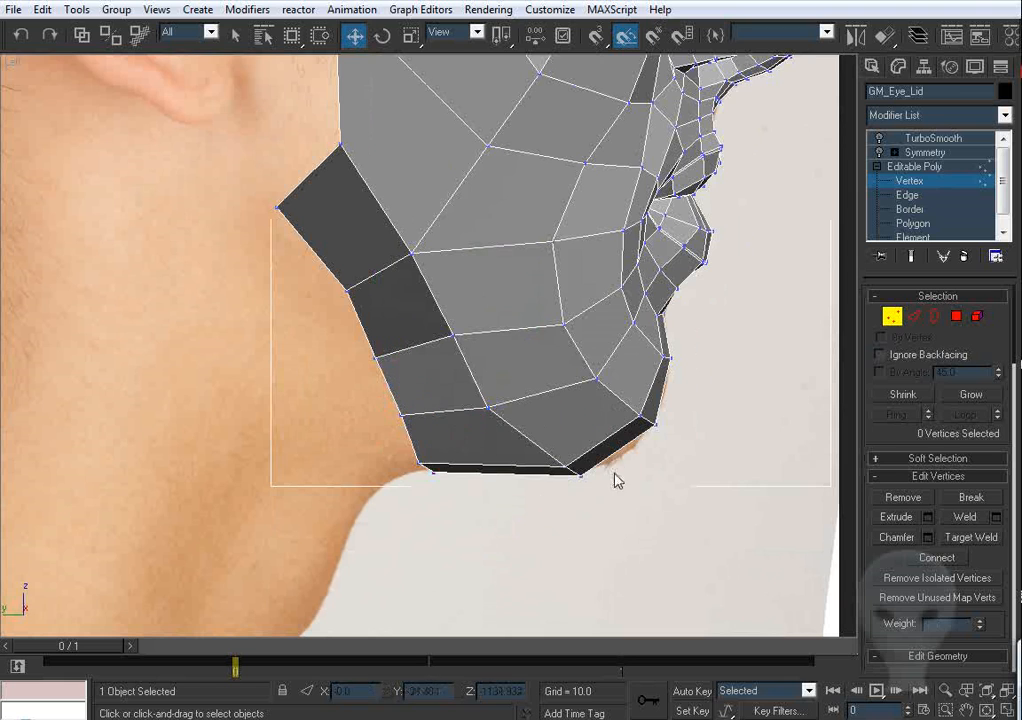
Step: Select the chin's lower vertices in the front view and show the end result with Symmetry and TurboSmooth enabled
{"action": "left_click_drag", "start_coordinate": [617, 454], "coordinate": [585, 459]}
{"action": "key", "text": "f"}
{"action": "key", "text": "z"}
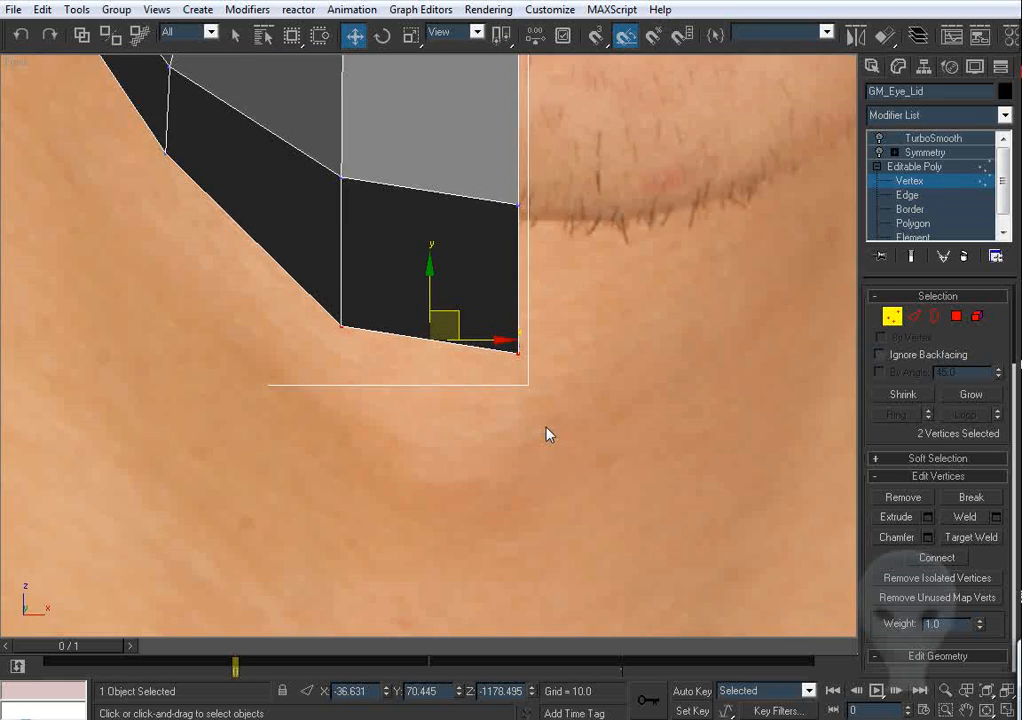
{"action": "scroll", "coordinate": [543, 435], "scroll_direction": "down", "scroll_amount": 6}
{"action": "key", "text": "period"}
{"action": "scroll", "coordinate": [520, 430], "scroll_direction": "up", "scroll_amount": 3}
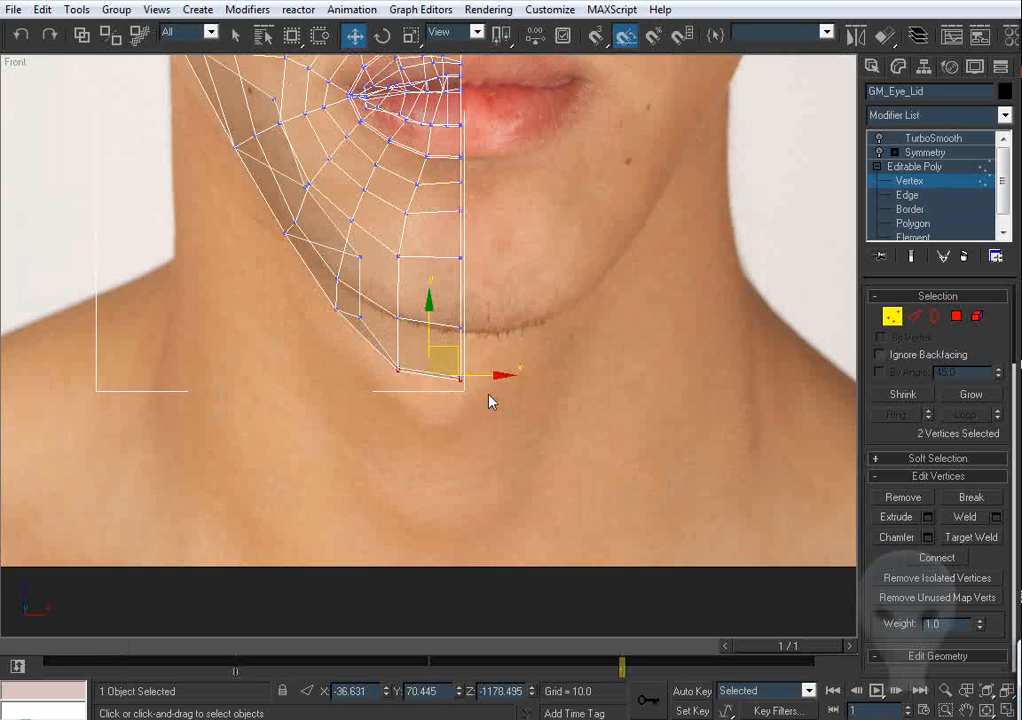
{"action": "left_click", "coordinate": [583, 380]}
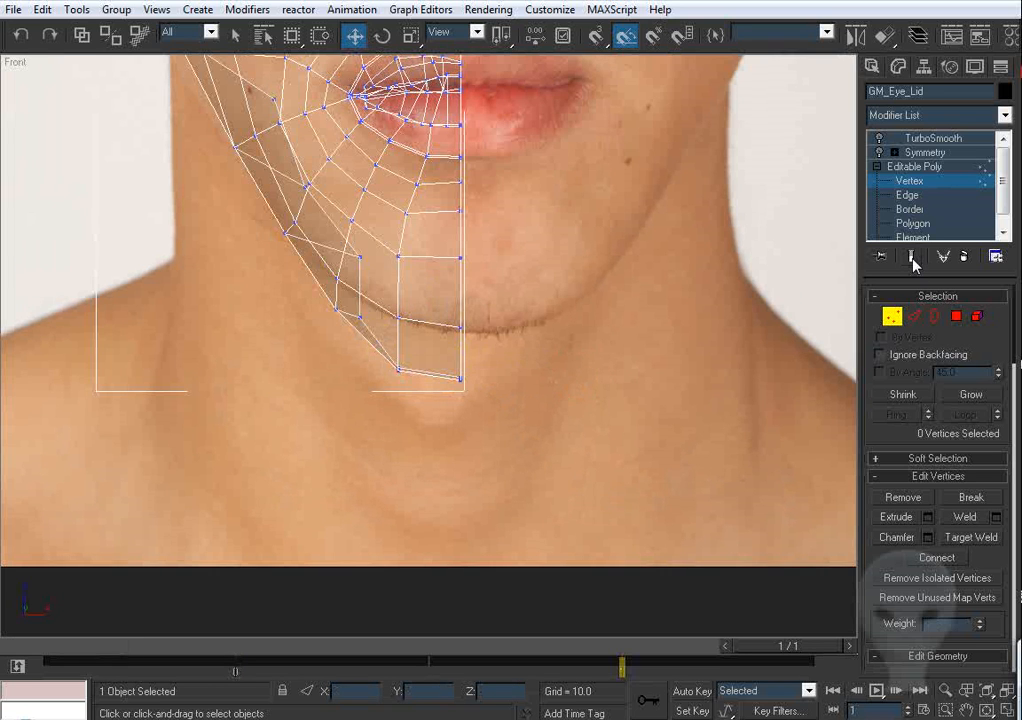
{"action": "scroll", "coordinate": [577, 388], "scroll_direction": "up", "scroll_amount": 2}
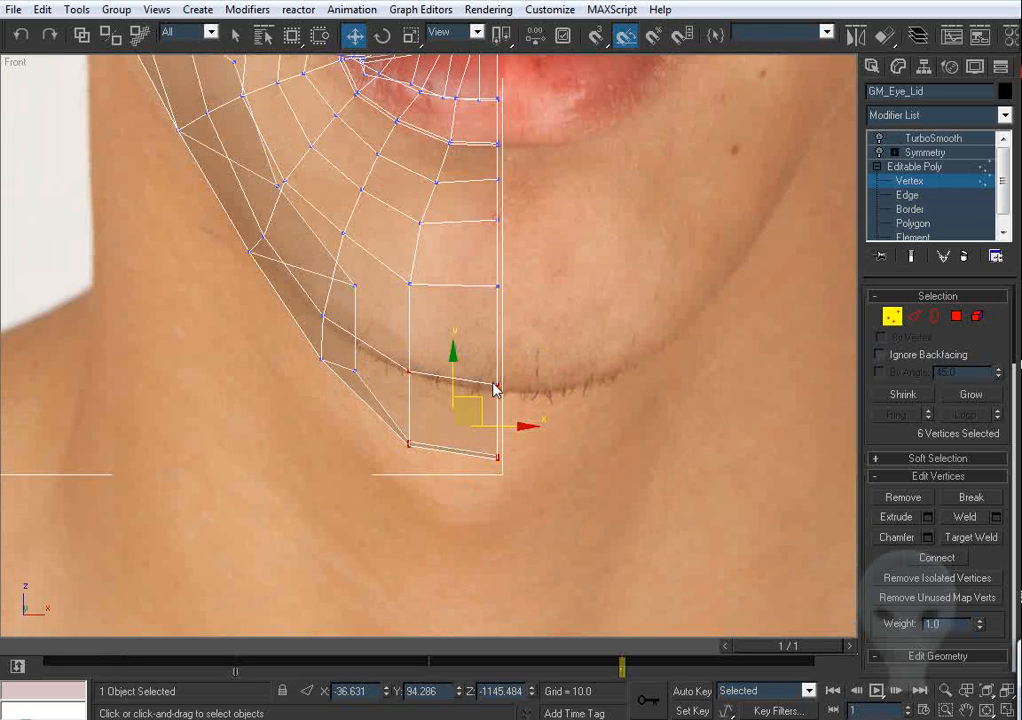
{"action": "left_click", "coordinate": [914, 258]}
{"action": "left_click", "coordinate": [879, 152]}
{"action": "left_click", "coordinate": [879, 138]}
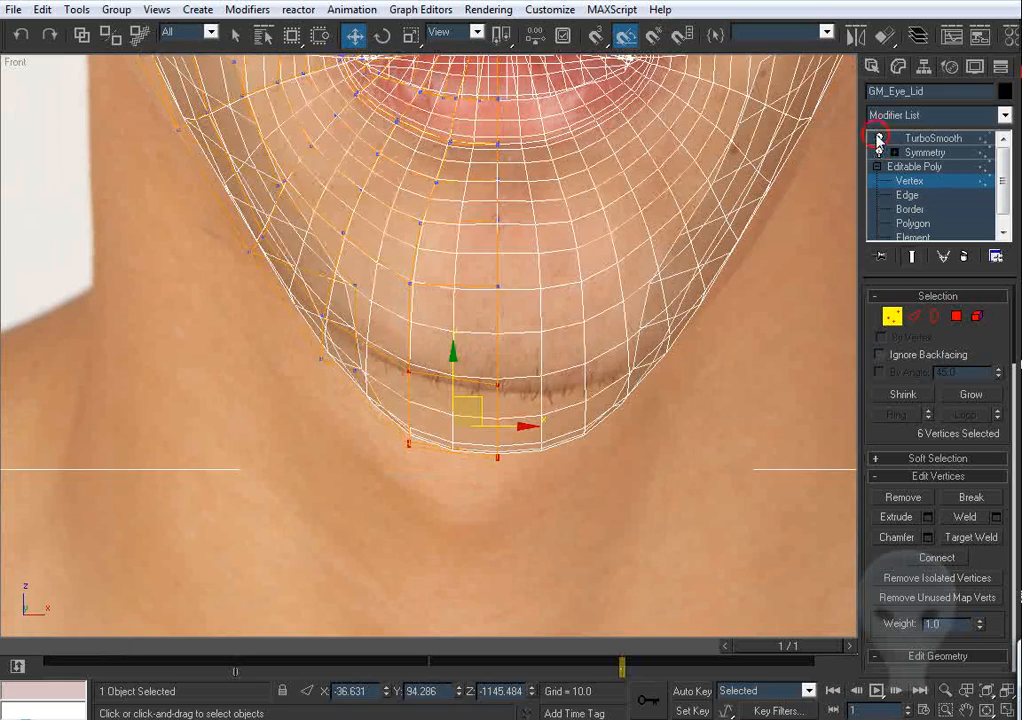
{"action": "middle_click_drag", "start_coordinate": [630, 336], "coordinate": [630, 358]}
{"action": "scroll", "coordinate": [518, 434], "scroll_direction": "down", "scroll_amount": 2}
{"action": "scroll", "coordinate": [518, 434], "scroll_direction": "up", "scroll_amount": 2}
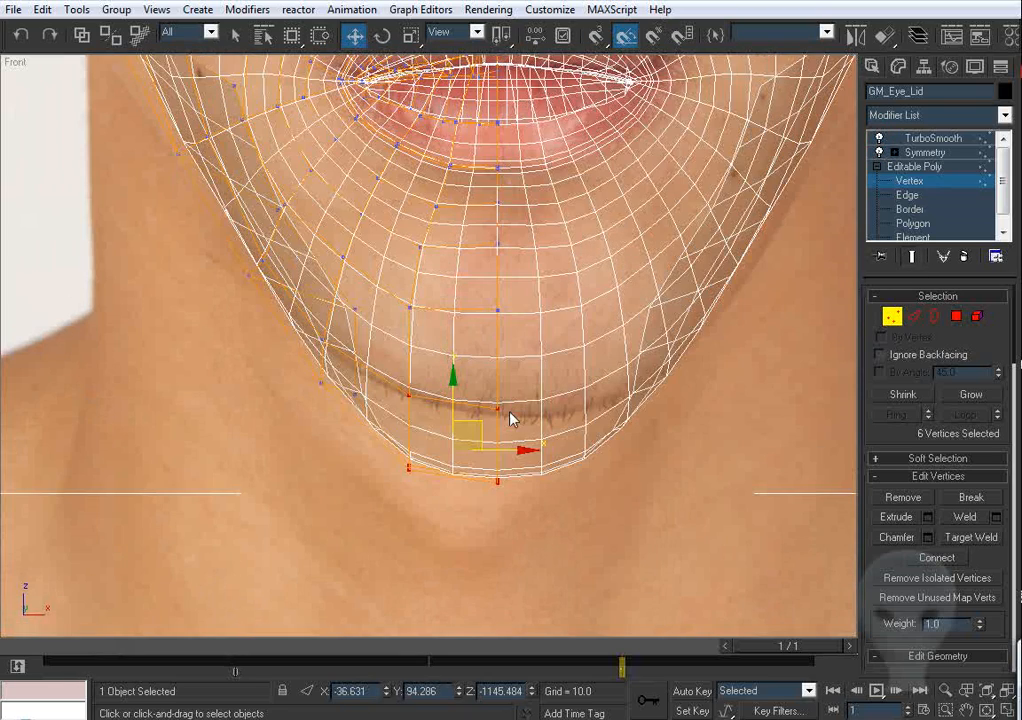
Step: Raise the nine selected chin and adjoining jaw vertices to match the chin line in the front reference photo
{"action": "mouse_move", "coordinate": [510, 407]}
{"action": "middle_mouse_down"}
{"action": "mouse_move", "coordinate": [513, 429]}
{"action": "mouse_move", "coordinate": [521, 411]}
{"action": "middle_mouse_up"}
{"action": "middle_click_drag", "start_coordinate": [401, 470], "coordinate": [443, 435]}
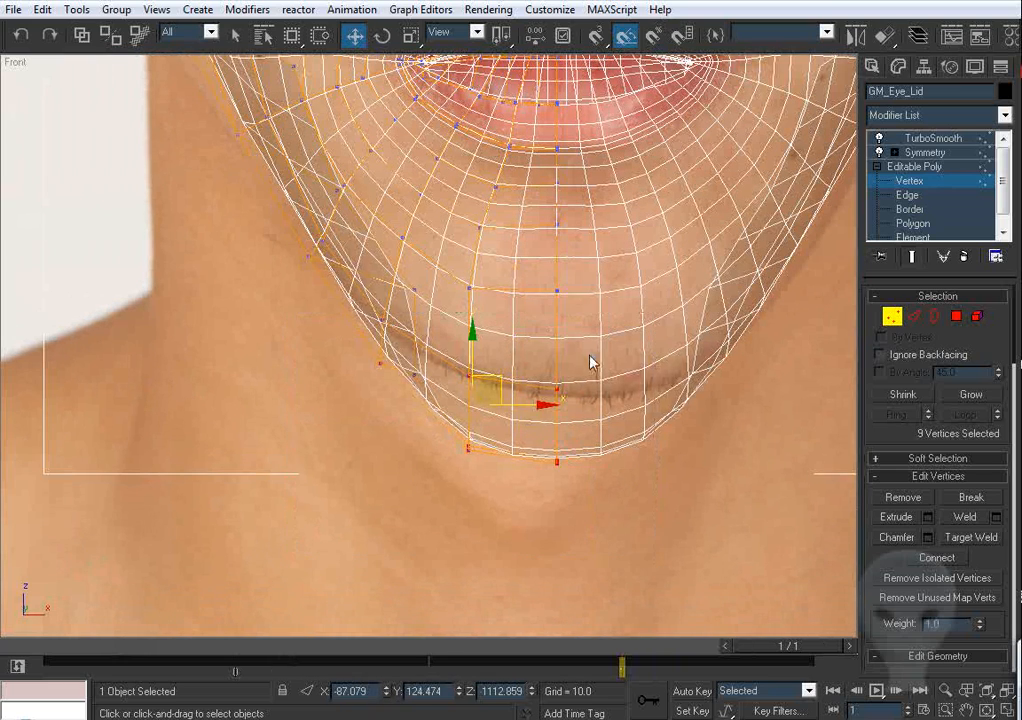
{"action": "middle_click_drag", "start_coordinate": [480, 348], "coordinate": [492, 390]}
{"action": "left_click_drag", "start_coordinate": [482, 380], "coordinate": [500, 326]}
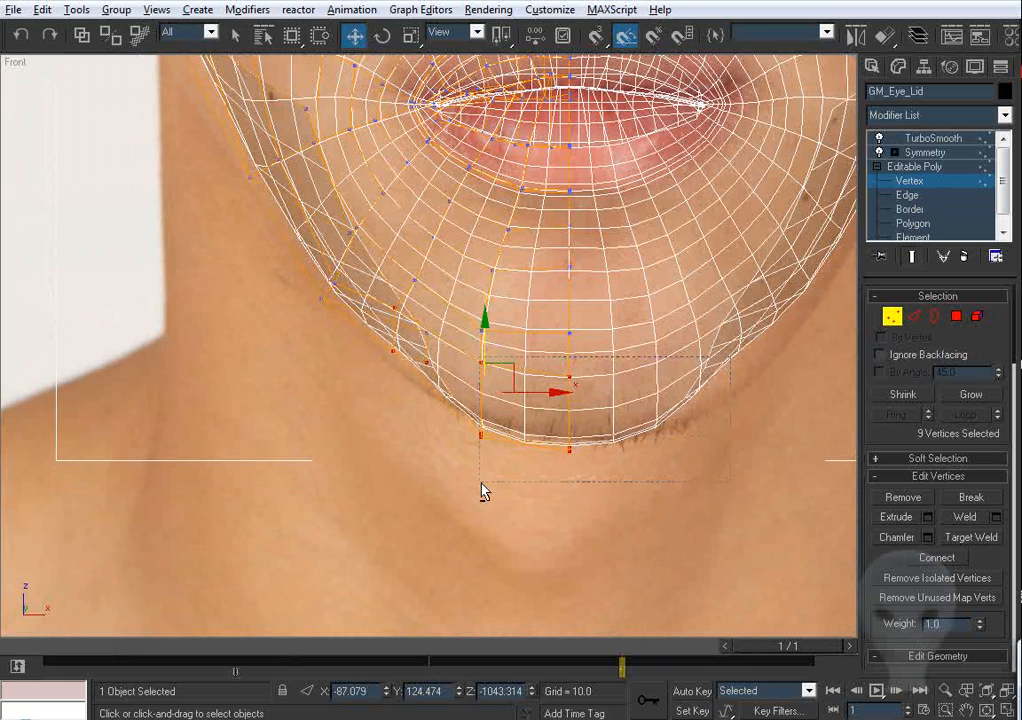
Step: Deselect the six chin vertices and lower the remaining three jaw vertices beside the chin slightly
{"action": "left_click_drag", "start_coordinate": [481, 483], "coordinate": [485, 500], "text": "alt"}
{"action": "left_click_drag", "start_coordinate": [404, 284], "coordinate": [387, 311]}
{"action": "middle_click_drag", "start_coordinate": [445, 301], "coordinate": [440, 354]}
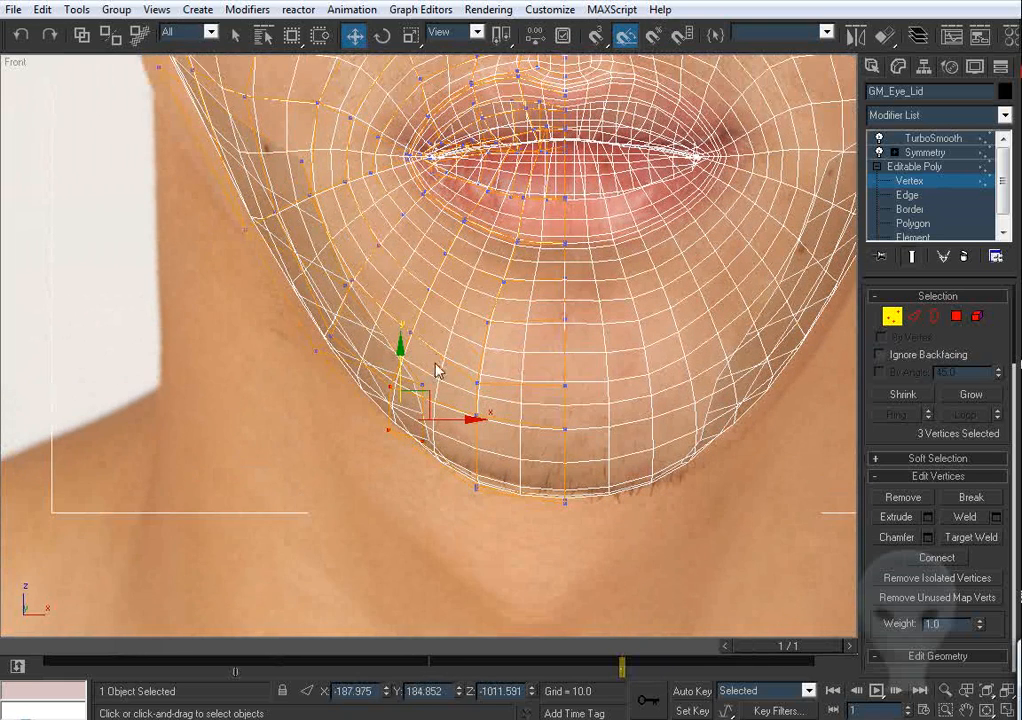
Step: Inspect the smoothed jaw and chin from several perspective angles and from the side
{"action": "key", "text": "p"}
{"action": "key", "text": "ctrl+r"}
{"action": "mouse_move", "coordinate": [436, 378]}
{"action": "left_mouse_down"}
{"action": "mouse_move", "coordinate": [474, 358]}
{"action": "mouse_move", "coordinate": [450, 369]}
{"action": "left_mouse_up"}
{"action": "mouse_move", "coordinate": [451, 370]}
{"action": "middle_mouse_down", "text": "alt"}
{"action": "mouse_move", "coordinate": [424, 322]}
{"action": "mouse_move", "coordinate": [497, 360]}
{"action": "mouse_move", "coordinate": [565, 343]}
{"action": "mouse_move", "coordinate": [449, 411]}
{"action": "mouse_move", "coordinate": [536, 422]}
{"action": "middle_mouse_up", "text": "alt"}
{"action": "key", "text": "w"}
{"action": "key", "text": "l"}
{"action": "middle_click_drag", "start_coordinate": [592, 486], "coordinate": [571, 370]}
{"action": "key", "text": "p"}
{"action": "key", "text": "ctrl+r"}
{"action": "left_click_drag", "start_coordinate": [524, 335], "coordinate": [464, 264]}
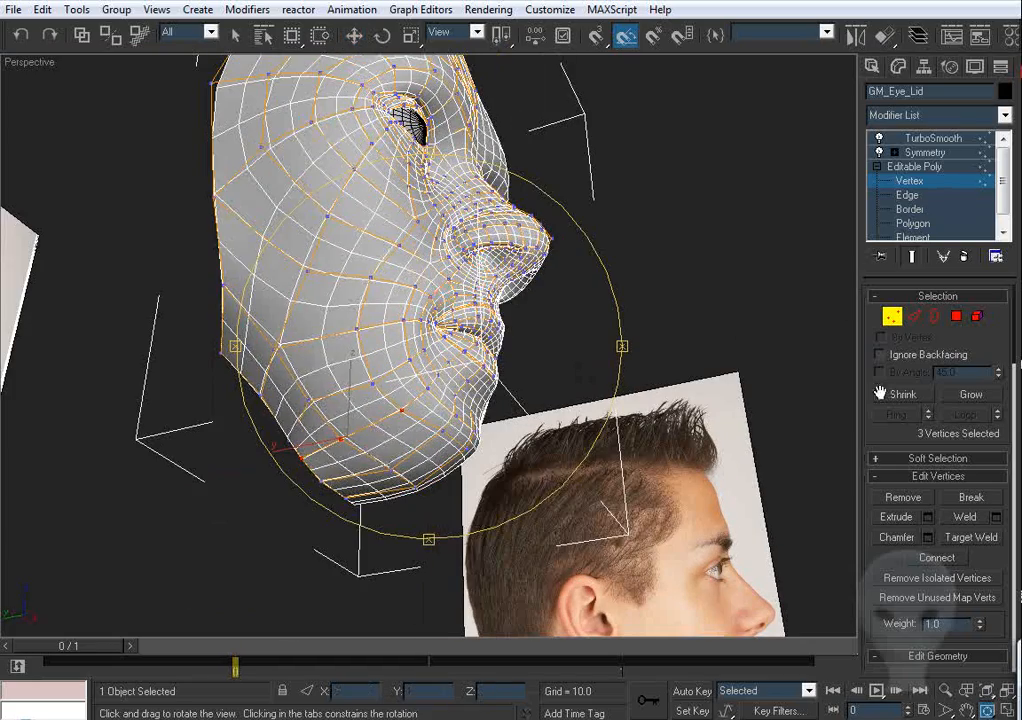
Step: Turn off the end result preview and move two outer under-jaw strip vertices sideways, away from the face's centre
{"action": "left_click", "coordinate": [910, 258]}
{"action": "left_click_drag", "start_coordinate": [542, 442], "coordinate": [527, 455]}
{"action": "middle_click_drag", "start_coordinate": [495, 418], "coordinate": [407, 450], "text": "alt"}
{"action": "left_click", "coordinate": [290, 300]}
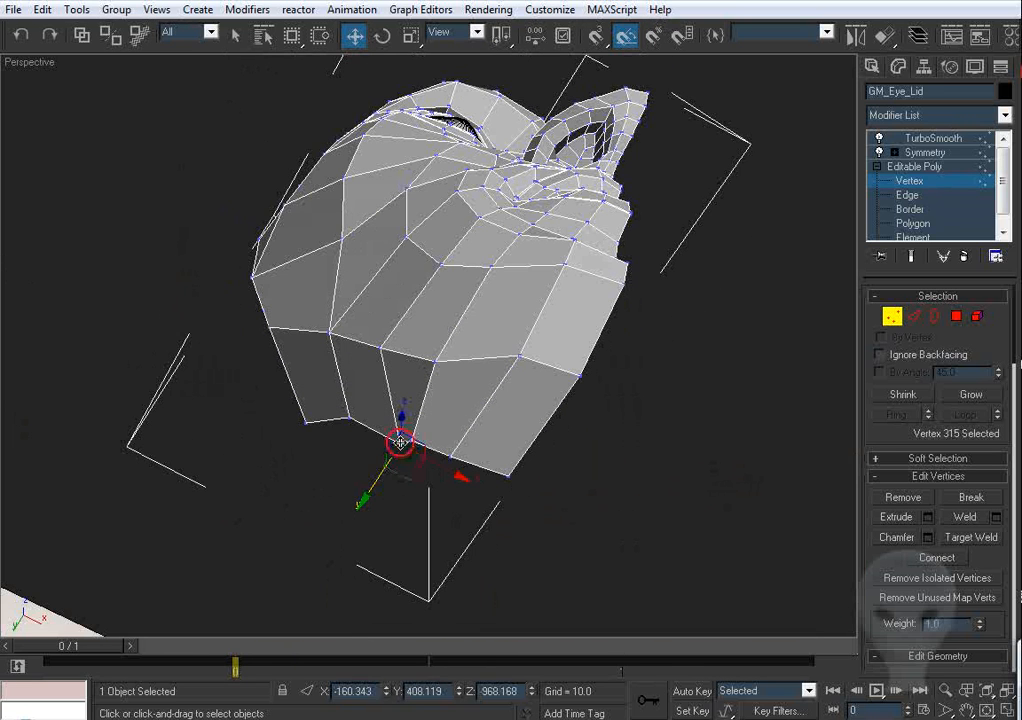
{"action": "left_click_drag", "start_coordinate": [442, 462], "coordinate": [400, 463]}
{"action": "left_click", "coordinate": [337, 417]}
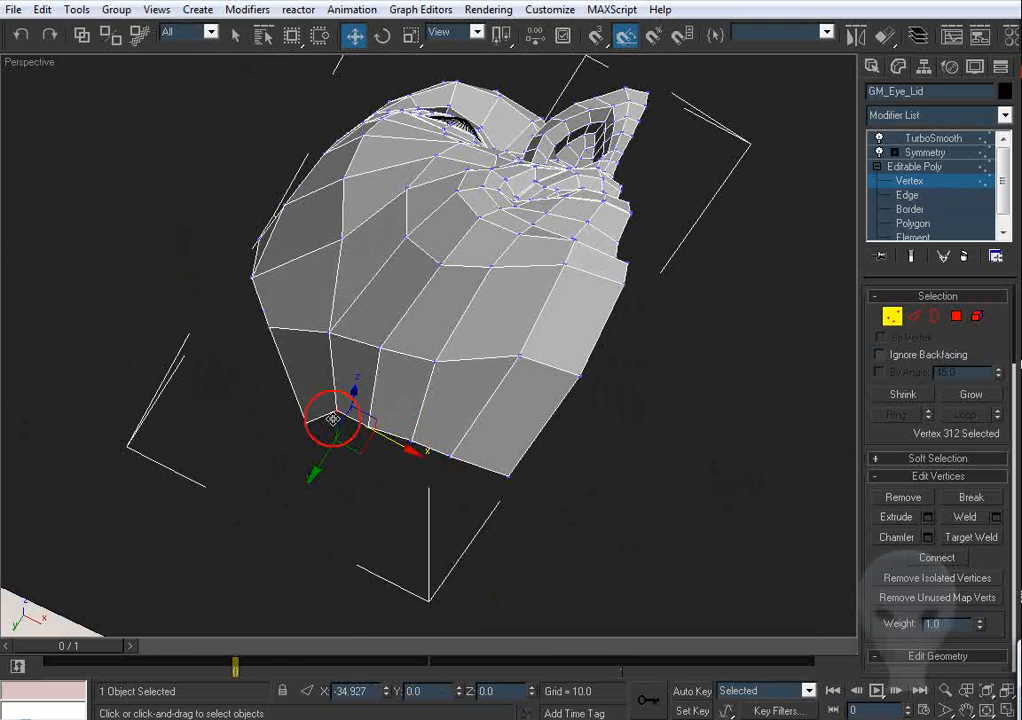
{"action": "middle_click_drag", "start_coordinate": [297, 425], "coordinate": [270, 335], "text": "alt"}
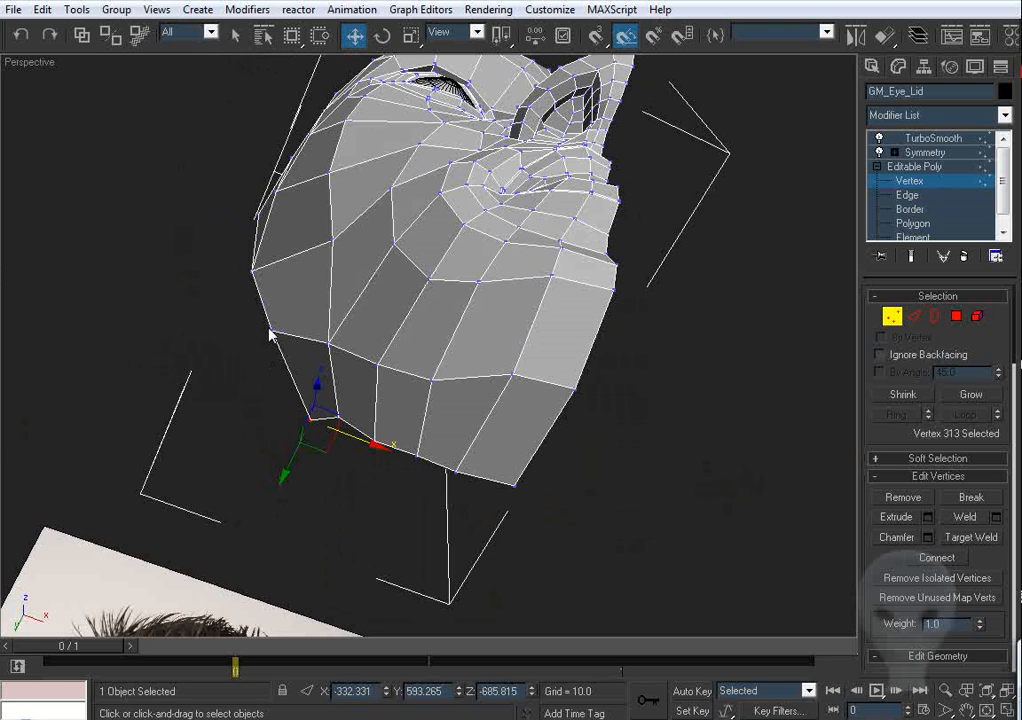
Step: Nudge the jaw border vertex and the under-jaw strip vertex nearer the chin outward to even out the strip's curve
{"action": "middle_click_drag", "start_coordinate": [380, 375], "coordinate": [380, 421], "text": "alt"}
{"action": "left_click", "coordinate": [380, 421]}
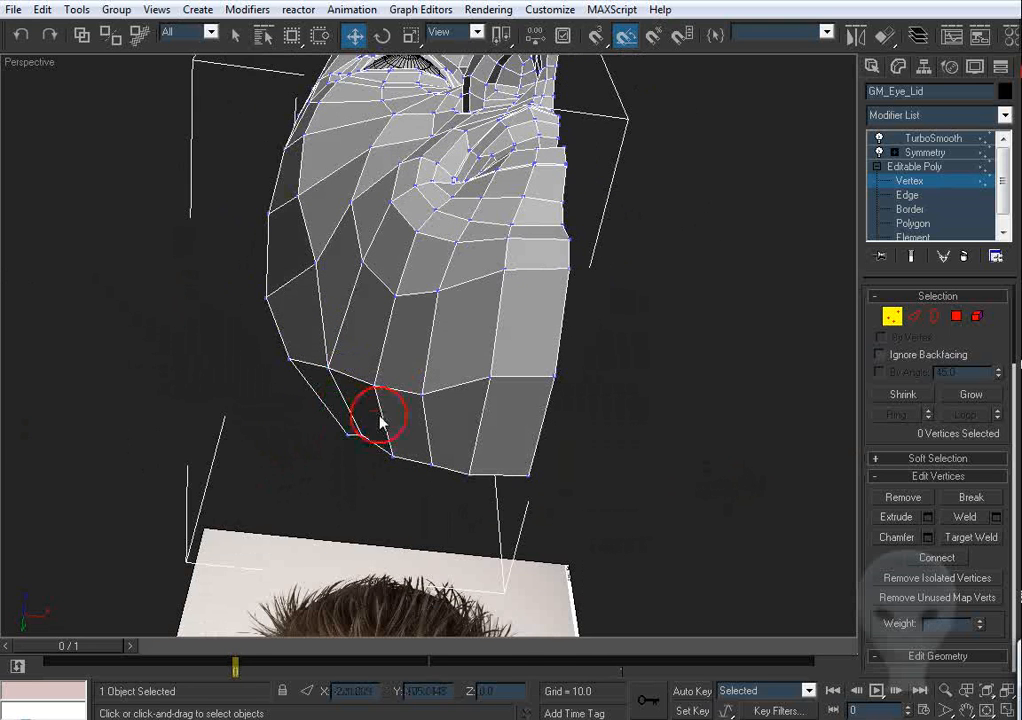
{"action": "left_click_drag", "start_coordinate": [373, 385], "coordinate": [370, 386]}
{"action": "middle_click_drag", "start_coordinate": [392, 398], "coordinate": [420, 445], "text": "alt"}
{"action": "left_click", "coordinate": [420, 445]}
{"action": "left_click_drag", "start_coordinate": [429, 416], "coordinate": [418, 414]}
{"action": "mouse_move", "coordinate": [432, 468]}
{"action": "middle_mouse_down", "text": "alt"}
{"action": "mouse_move", "coordinate": [447, 425]}
{"action": "mouse_move", "coordinate": [422, 456]}
{"action": "middle_mouse_up", "text": "alt"}
{"action": "left_click", "coordinate": [422, 456]}
{"action": "left_click", "coordinate": [414, 467]}
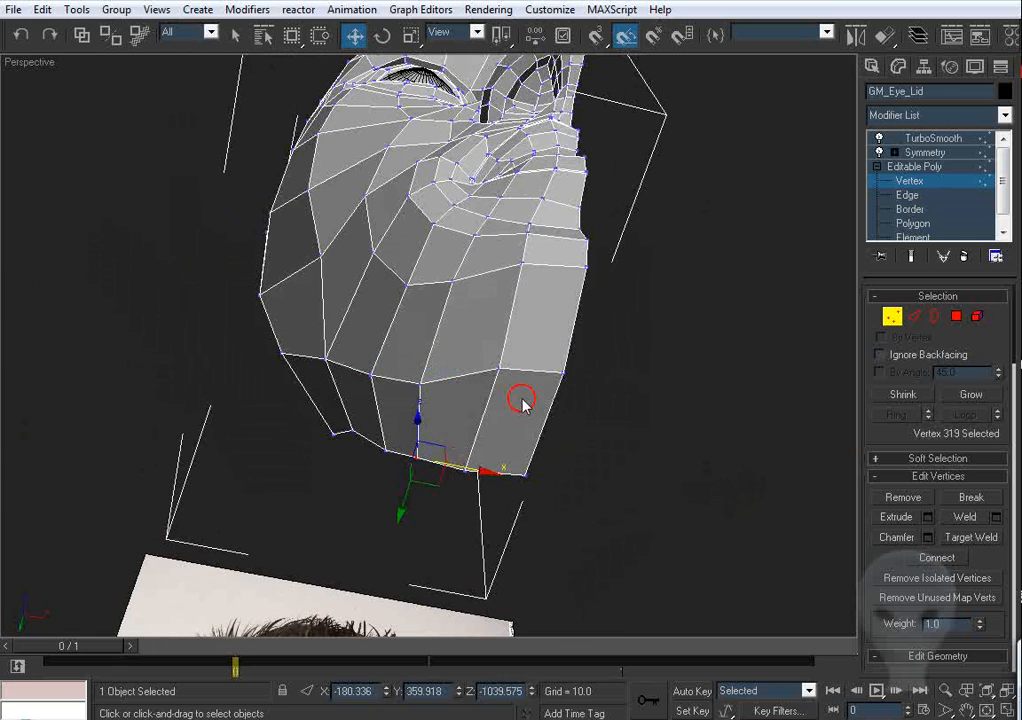
{"action": "middle_click_drag", "start_coordinate": [522, 402], "coordinate": [483, 450], "text": "alt"}
{"action": "left_click", "coordinate": [483, 450]}
Step: In the front view, lower the chin edge's side vertex and its centre-line vertex toward the photo's chin line
{"action": "key", "text": "f"}
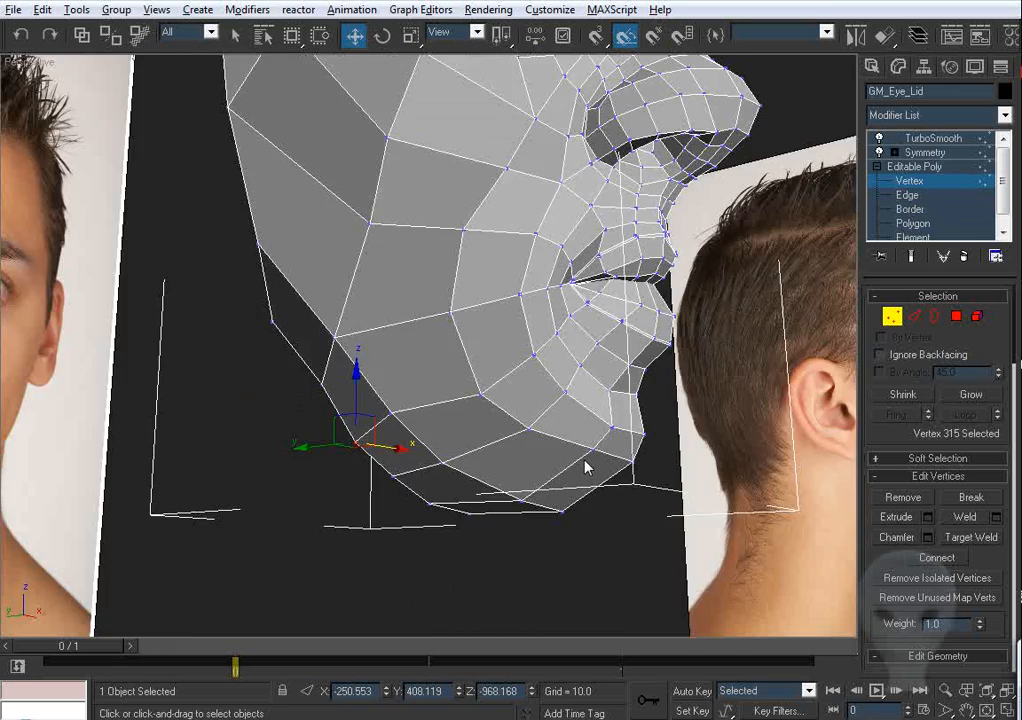
{"action": "scroll", "coordinate": [481, 383], "scroll_direction": "up", "scroll_amount": 10}
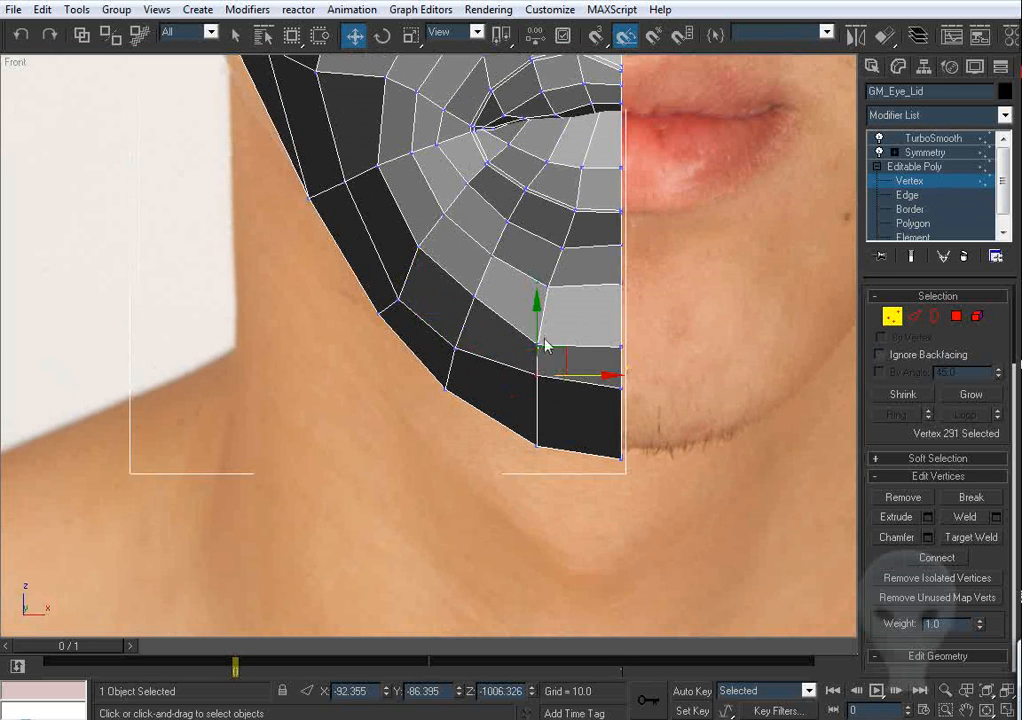
{"action": "left_click_drag", "start_coordinate": [545, 345], "coordinate": [530, 357]}
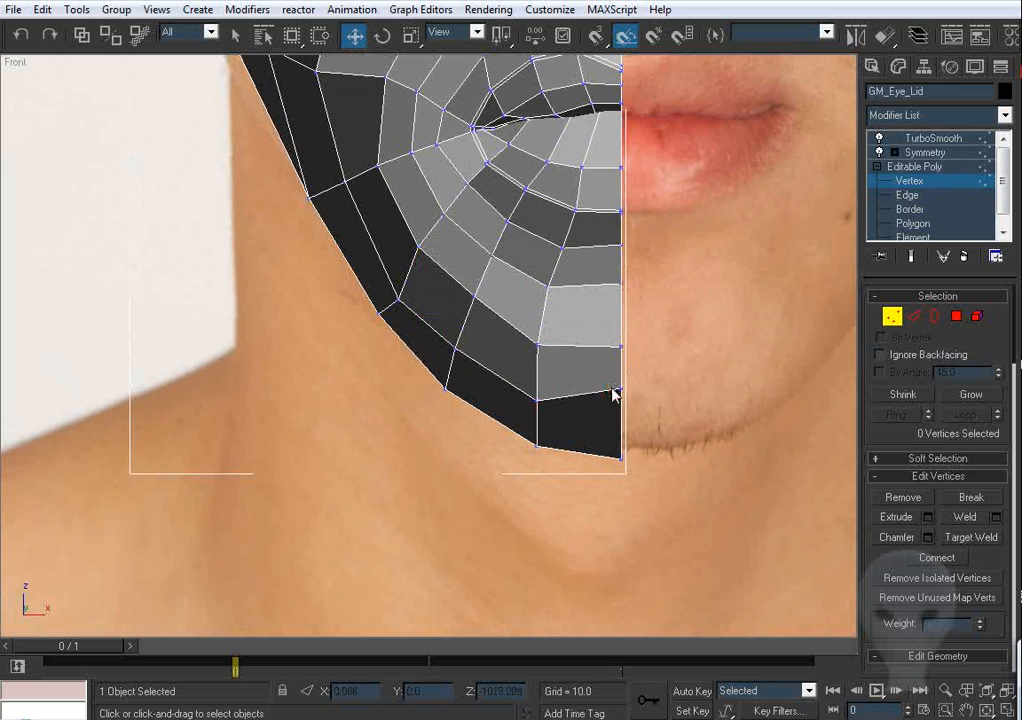
{"action": "left_click_drag", "start_coordinate": [622, 409], "coordinate": [622, 415]}
Step: In the side view, move the two front chin-edge vertices and the jaw vertex behind them back and down
{"action": "key", "text": "l"}
{"action": "middle_click_drag", "start_coordinate": [625, 417], "coordinate": [570, 429]}
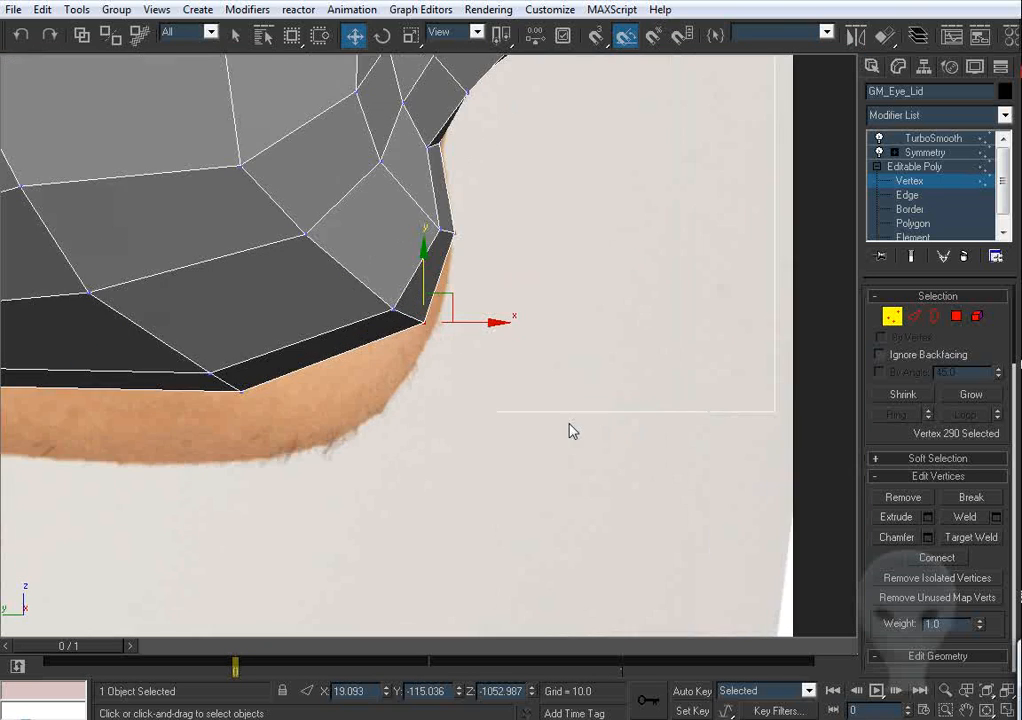
{"action": "middle_click_drag", "start_coordinate": [448, 319], "coordinate": [603, 367]}
{"action": "left_click_drag", "start_coordinate": [636, 328], "coordinate": [519, 404]}
{"action": "left_click_drag", "start_coordinate": [594, 375], "coordinate": [564, 368]}
{"action": "left_click", "coordinate": [497, 330]}
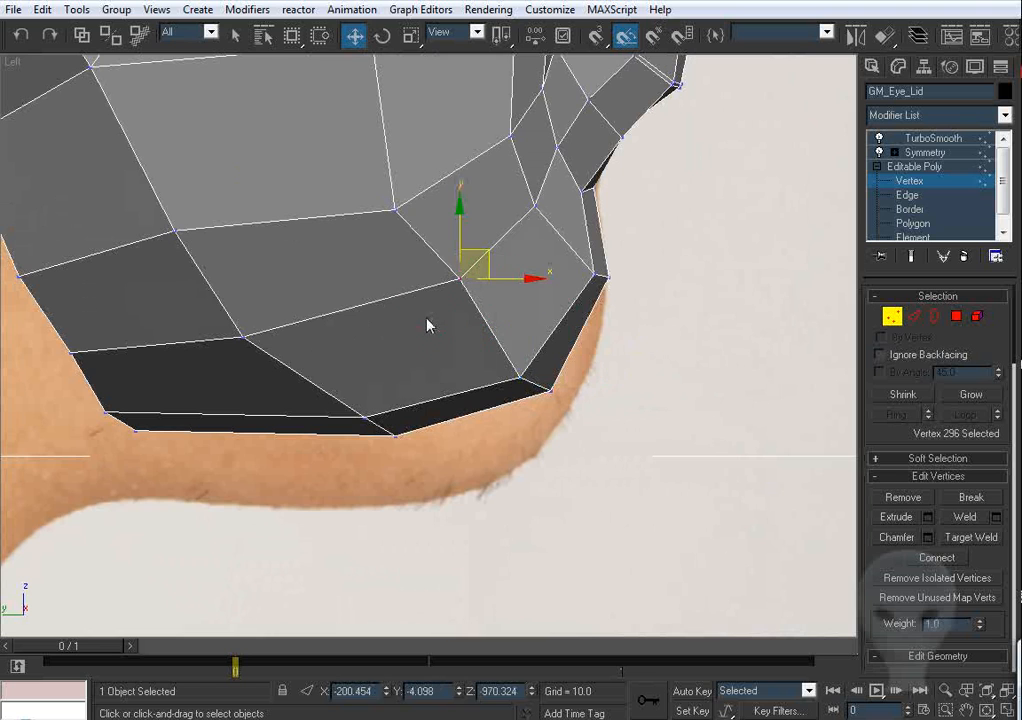
{"action": "left_click_drag", "start_coordinate": [480, 267], "coordinate": [458, 283]}
{"action": "middle_click_drag", "start_coordinate": [357, 285], "coordinate": [437, 376]}
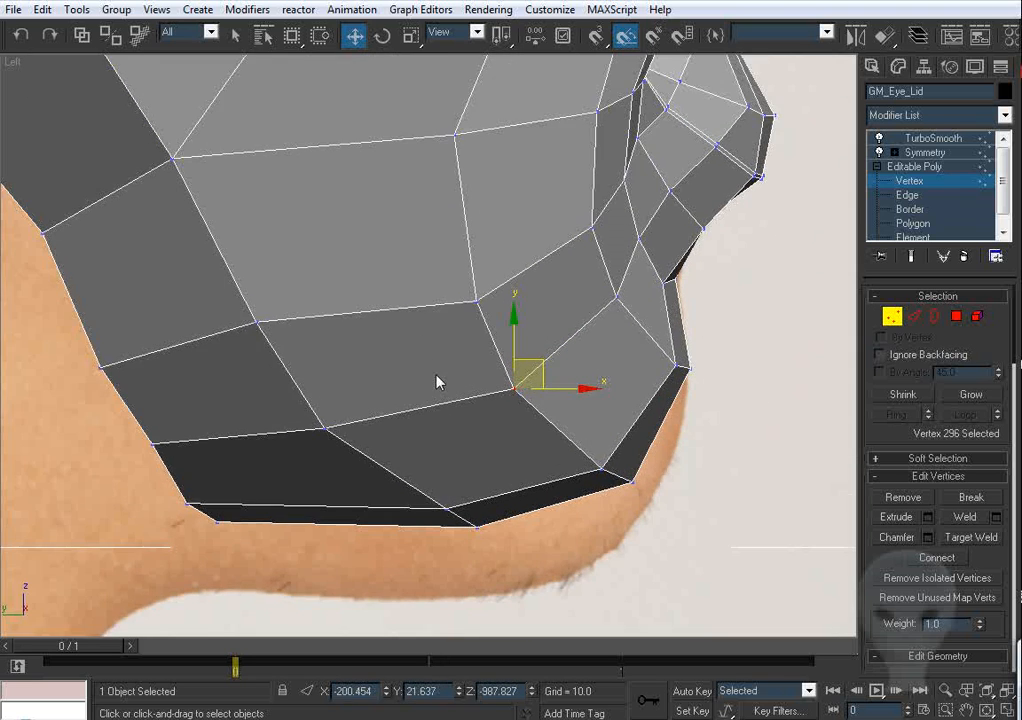
Step: In the side view, move the jaw vertex below and behind the mouth corner and the next one behind it up and back
{"action": "scroll", "coordinate": [440, 360], "scroll_direction": "down", "scroll_amount": 2}
{"action": "left_click_drag", "start_coordinate": [462, 313], "coordinate": [458, 305]}
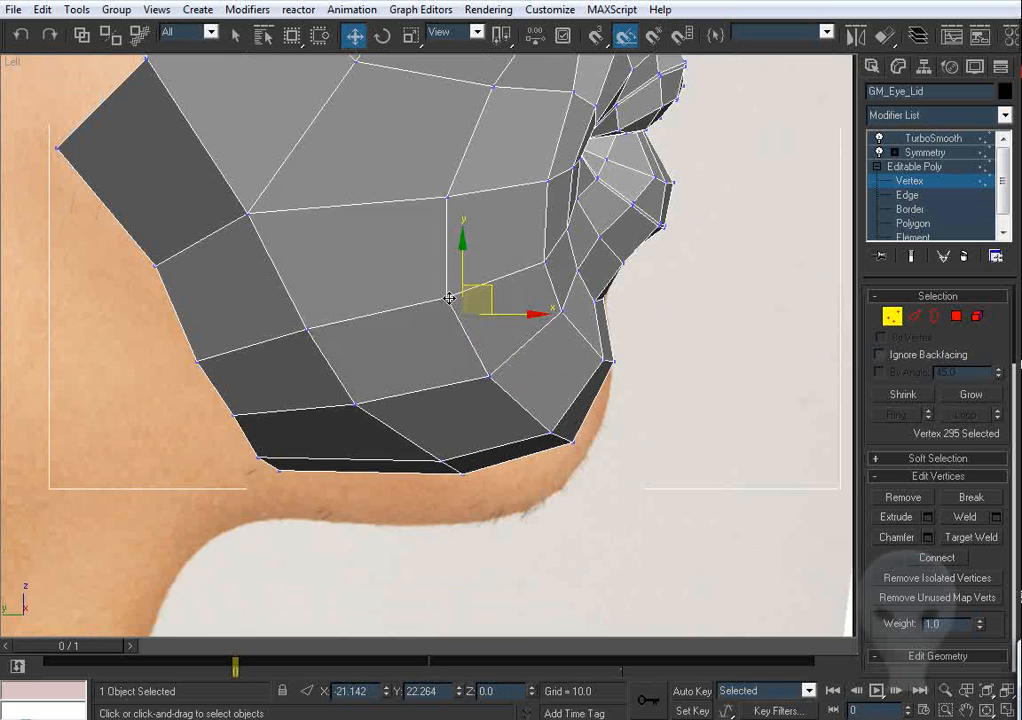
{"action": "middle_click_drag", "start_coordinate": [324, 344], "coordinate": [379, 390]}
{"action": "left_click_drag", "start_coordinate": [363, 374], "coordinate": [354, 363]}
{"action": "left_click", "coordinate": [468, 356]}
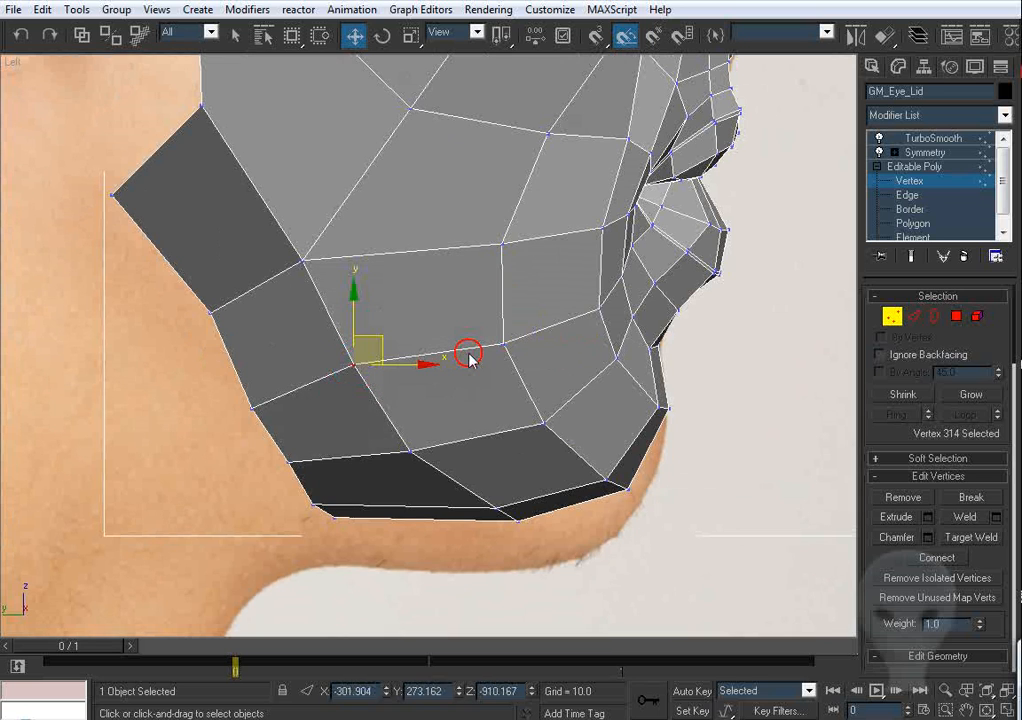
Step: Nudge the lower cheek vertex level with the lower lip and the jaw vertex nearer the chin slightly back
{"action": "middle_click_drag", "start_coordinate": [494, 348], "coordinate": [481, 423]}
{"action": "left_click_drag", "start_coordinate": [487, 320], "coordinate": [482, 319]}
{"action": "left_click", "coordinate": [550, 392]}
{"action": "middle_click_drag", "start_coordinate": [551, 394], "coordinate": [538, 339]}
{"action": "left_click_drag", "start_coordinate": [520, 441], "coordinate": [516, 440]}
Step: In the front view, pull the lower cheek vertex just above mouth level sideways to the photo's face outline
{"action": "middle_click_drag", "start_coordinate": [598, 211], "coordinate": [558, 428]}
{"action": "middle_click_drag", "start_coordinate": [530, 309], "coordinate": [523, 271]}
{"action": "key", "text": "p"}
{"action": "key", "text": "ctrl+r"}
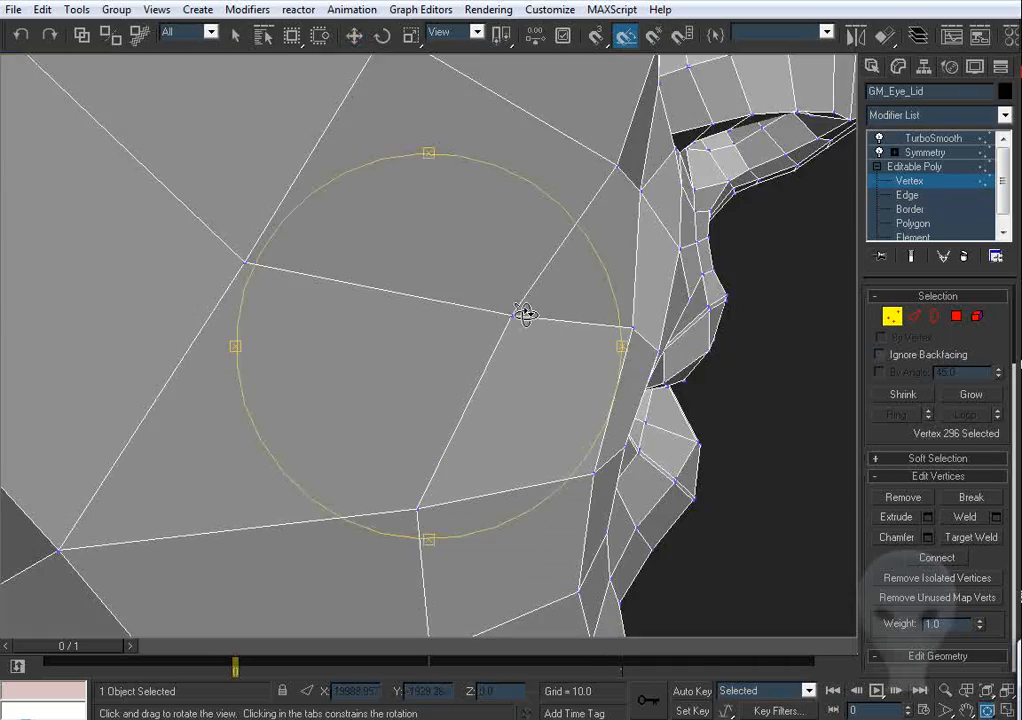
{"action": "left_click_drag", "start_coordinate": [525, 315], "coordinate": [370, 308]}
{"action": "right_click", "coordinate": [370, 308]}
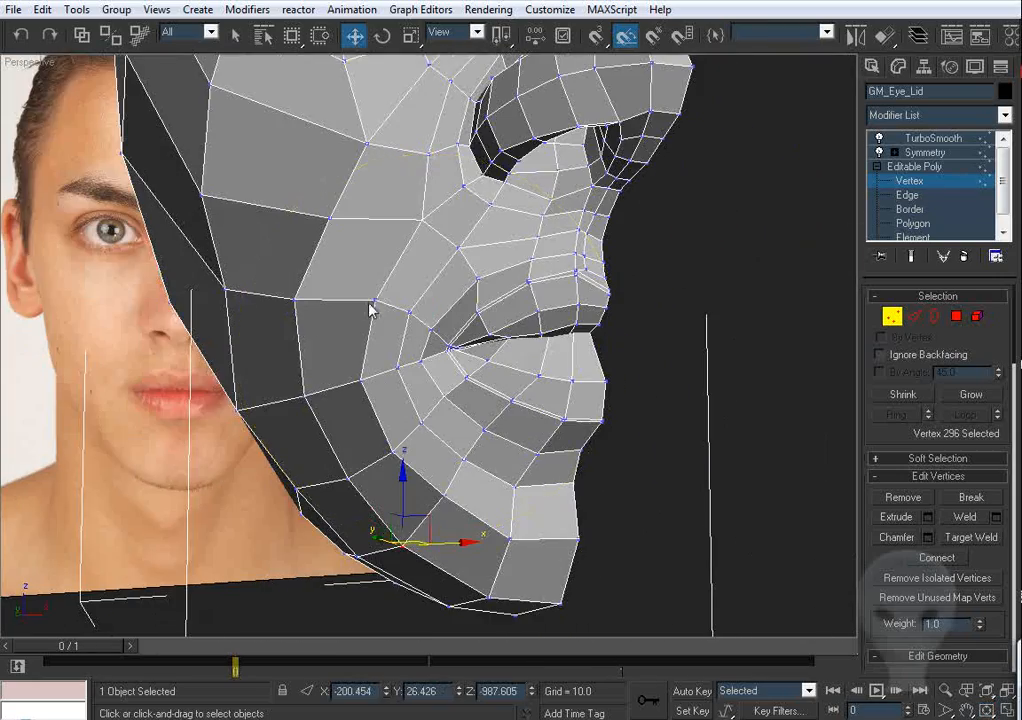
{"action": "middle_click_drag", "start_coordinate": [370, 308], "coordinate": [249, 315], "text": "alt"}
{"action": "left_click", "coordinate": [246, 309]}
{"action": "key", "text": "f"}
{"action": "key", "text": "z"}
{"action": "middle_click_drag", "start_coordinate": [411, 379], "coordinate": [405, 345]}
{"action": "scroll", "coordinate": [405, 345], "scroll_direction": "down", "scroll_amount": 2}
{"action": "left_click_drag", "start_coordinate": [432, 330], "coordinate": [384, 347]}
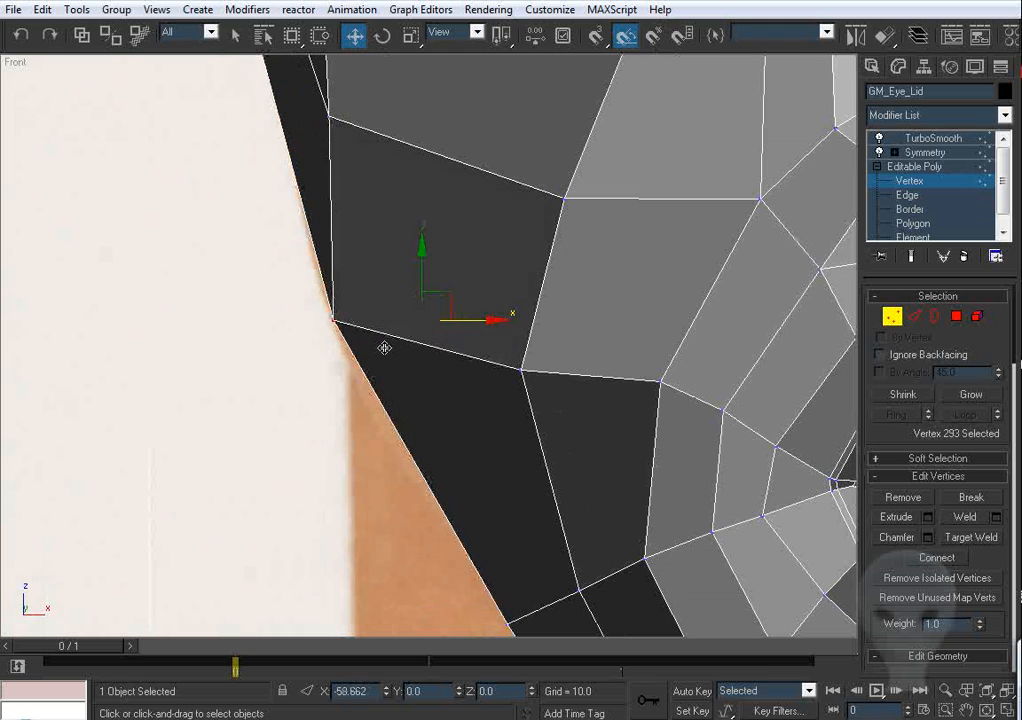
{"action": "scroll", "coordinate": [381, 348], "scroll_direction": "down", "scroll_amount": 6}
{"action": "scroll", "coordinate": [470, 320], "scroll_direction": "up", "scroll_amount": 3}
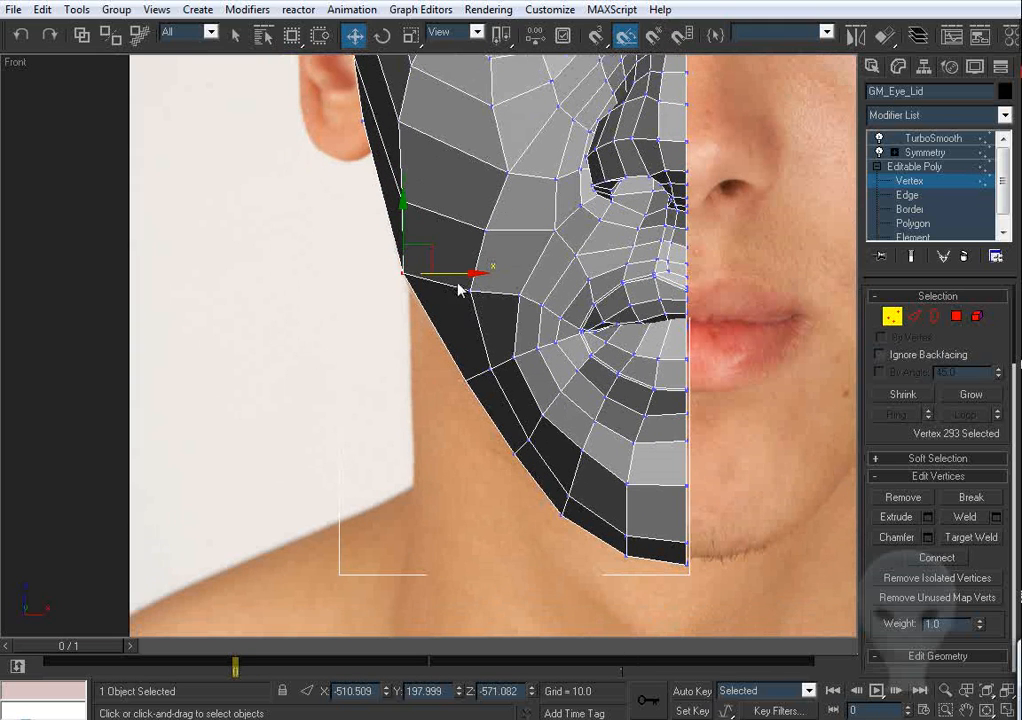
Step: Inspect the cheek from a perspective angle and move the same lower cheek vertex further outward in the front view
{"action": "key", "text": "p"}
{"action": "key", "text": "ctrl+r"}
{"action": "left_click_drag", "start_coordinate": [541, 321], "coordinate": [447, 292]}
{"action": "key", "text": "f"}
{"action": "key", "text": "z"}
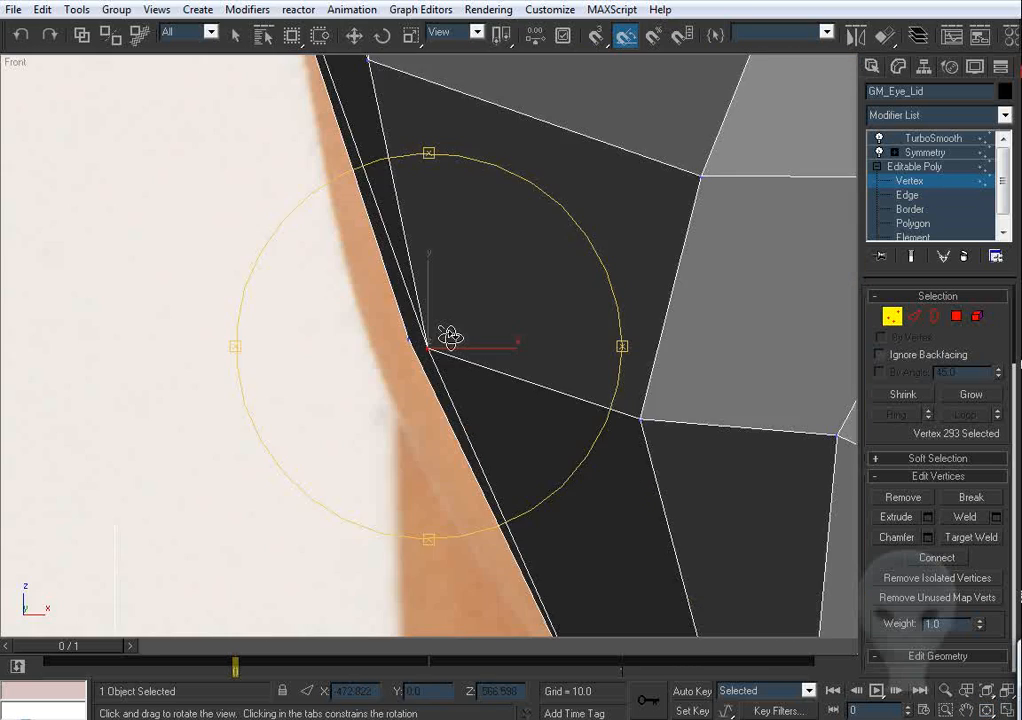
{"action": "middle_click_drag", "start_coordinate": [449, 336], "coordinate": [454, 316]}
{"action": "right_click", "coordinate": [468, 329]}
{"action": "left_click_drag", "start_coordinate": [495, 331], "coordinate": [438, 338]}
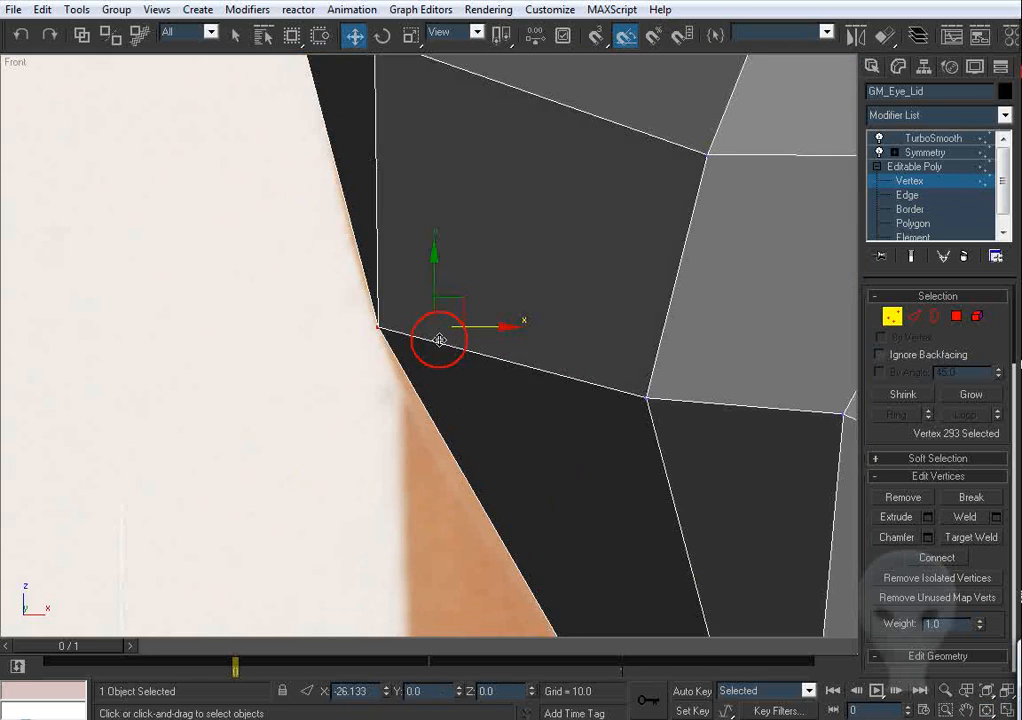
Step: With the end result preview on, pull the lower cheek vertex and the jaw border vertex below it outward past the photo's outline
{"action": "left_click", "coordinate": [912, 256]}
{"action": "left_click_drag", "start_coordinate": [362, 320], "coordinate": [277, 323]}
{"action": "middle_click_drag", "start_coordinate": [544, 394], "coordinate": [537, 179]}
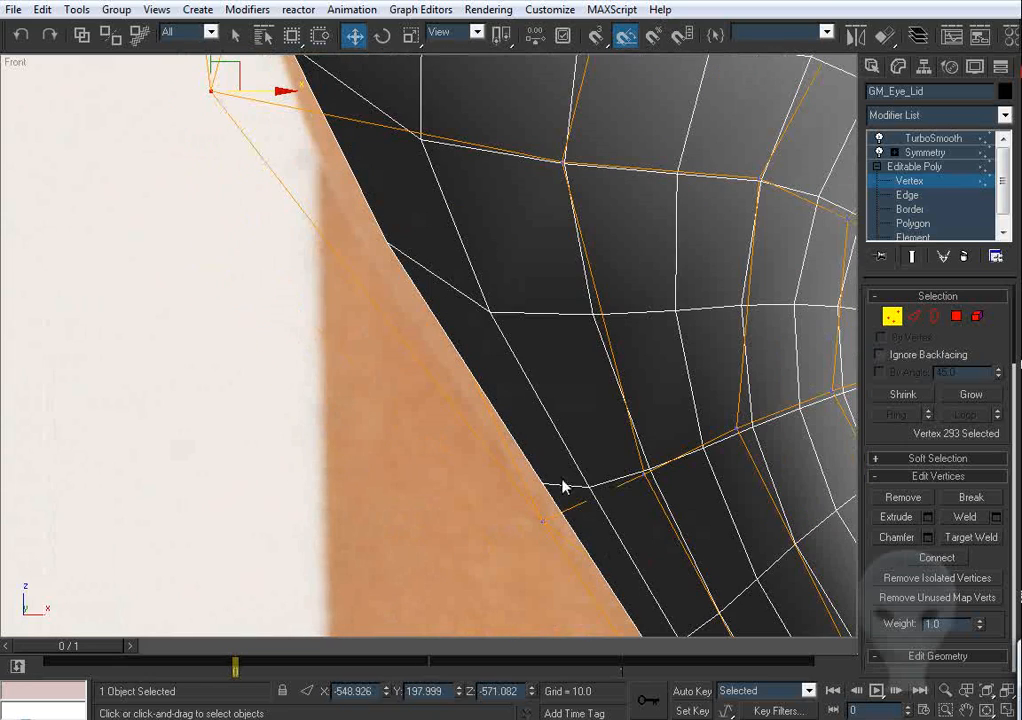
{"action": "left_click_drag", "start_coordinate": [539, 521], "coordinate": [493, 529]}
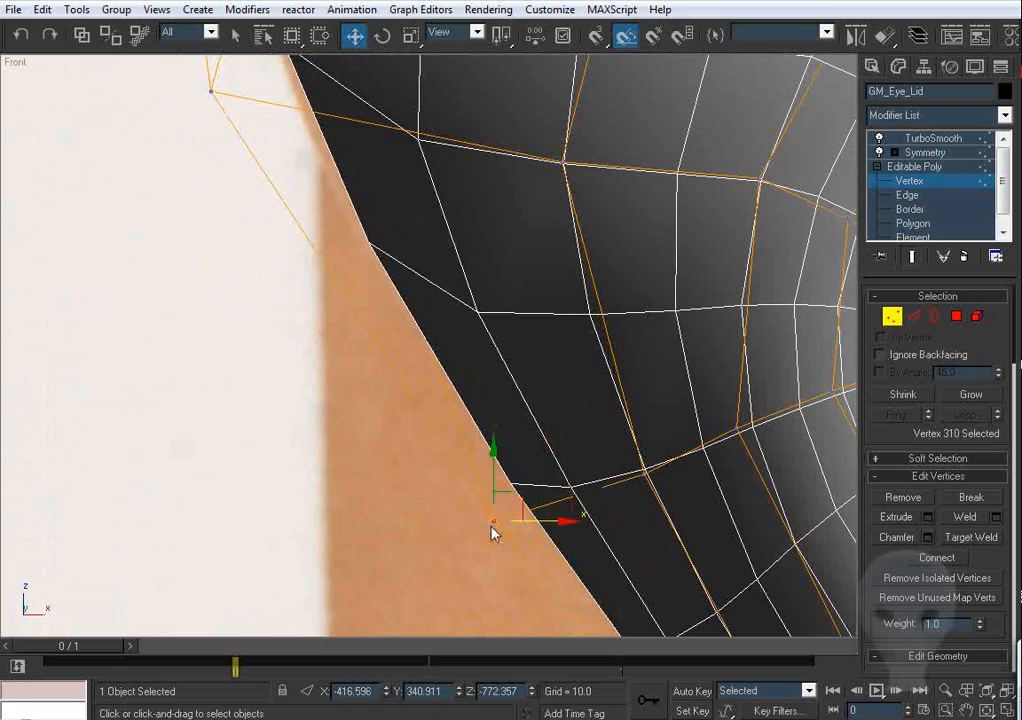
{"action": "scroll", "coordinate": [528, 455], "scroll_direction": "down", "scroll_amount": 3}
{"action": "scroll", "coordinate": [528, 455], "scroll_direction": "down", "scroll_amount": 1}
{"action": "middle_click_drag", "start_coordinate": [590, 500], "coordinate": [568, 241]}
{"action": "key", "text": "p"}
{"action": "left_click_drag", "start_coordinate": [512, 297], "coordinate": [417, 301]}
{"action": "scroll", "coordinate": [462, 301], "scroll_direction": "down", "scroll_amount": 5}
{"action": "key", "text": "w"}
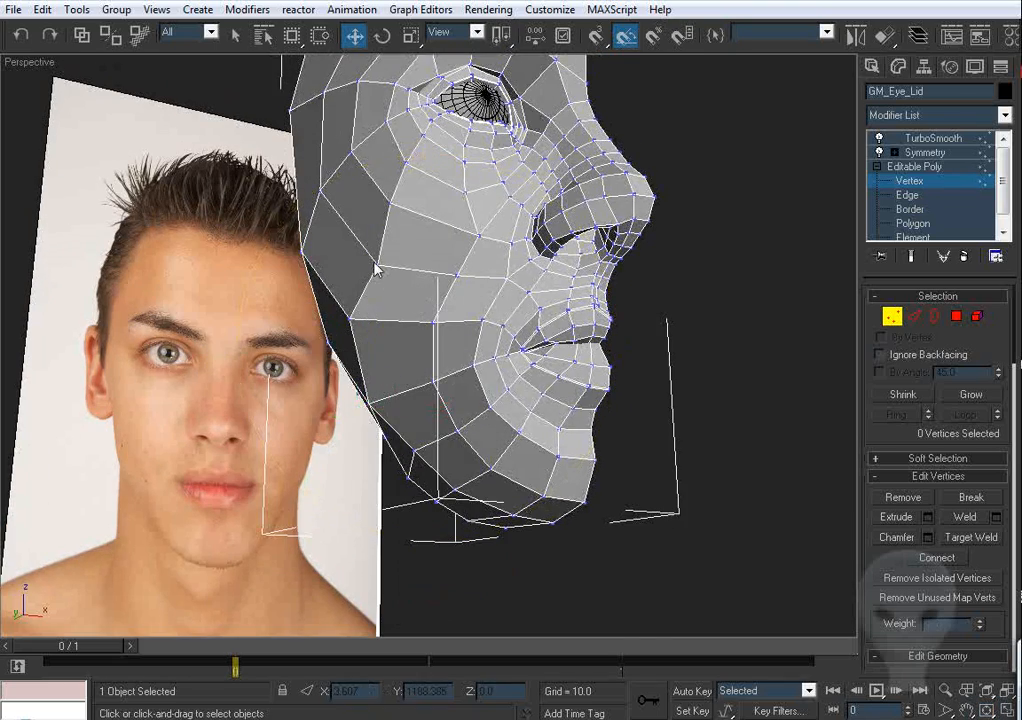
Step: In the side view, nudge the side cheek vertex and the two vertices below it slightly back and down
{"action": "key", "text": "l"}
{"action": "scroll", "coordinate": [440, 300], "scroll_direction": "up", "scroll_amount": 3}
{"action": "scroll", "coordinate": [445, 265], "scroll_direction": "up", "scroll_amount": 2}
{"action": "middle_click_drag", "start_coordinate": [447, 258], "coordinate": [428, 302]}
{"action": "left_click", "coordinate": [440, 298]}
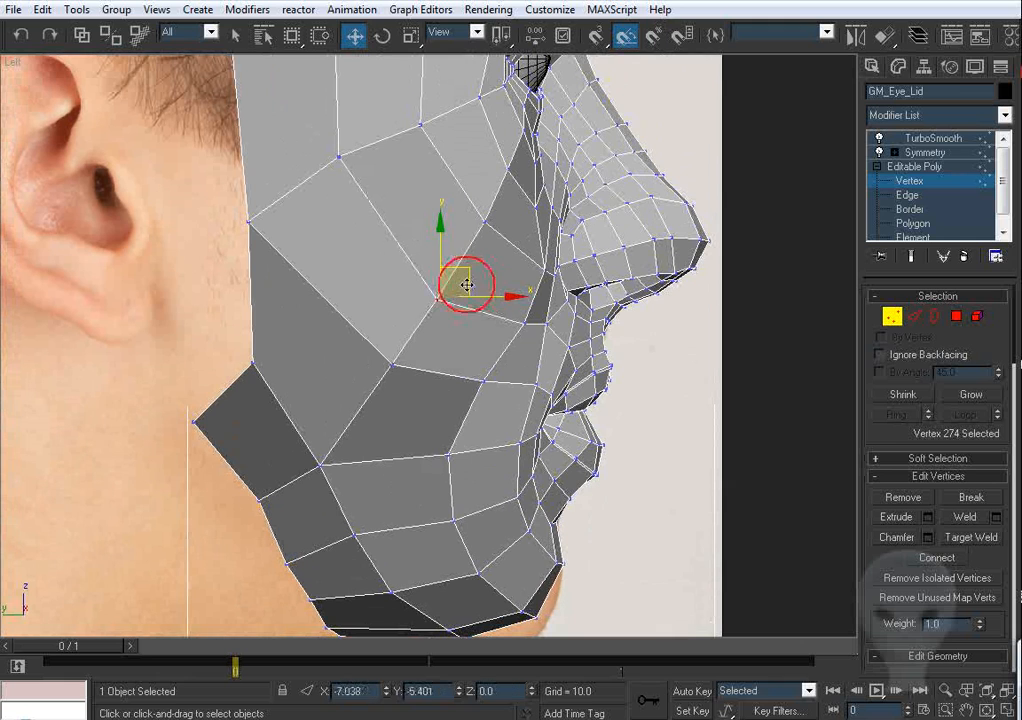
{"action": "left_click", "coordinate": [393, 368]}
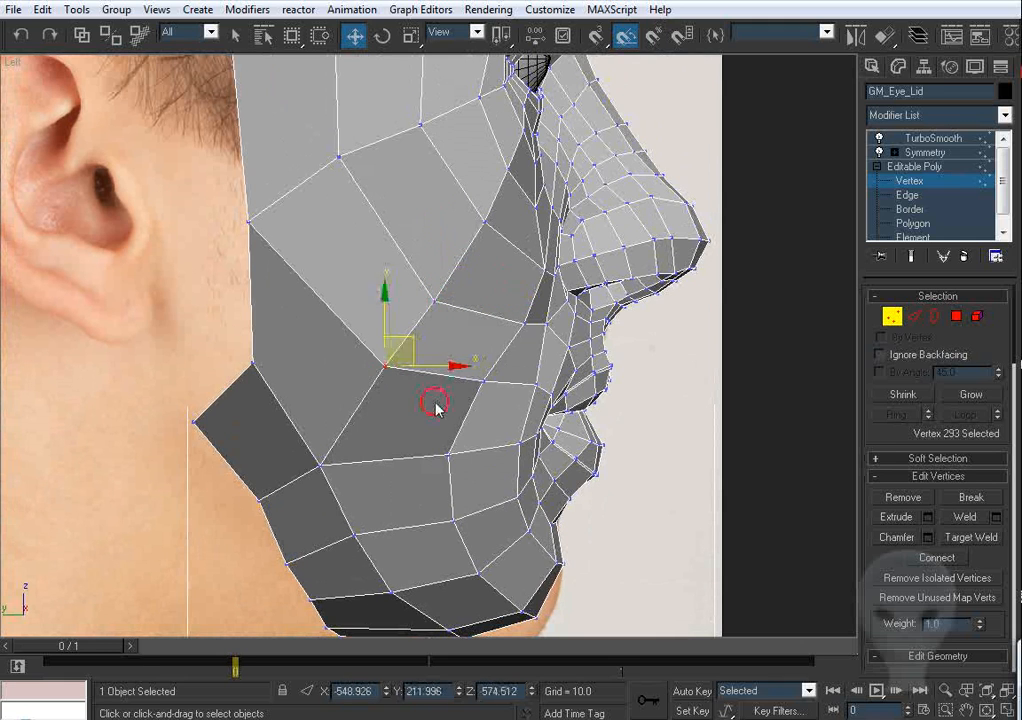
{"action": "left_click", "coordinate": [482, 383]}
Step: In the front view, move the lower cheek outline vertex slightly inward and the jaw vertex beside the mouth corner outward
{"action": "key", "text": "f"}
{"action": "key", "text": "z"}
{"action": "middle_click_drag", "start_coordinate": [417, 402], "coordinate": [423, 389]}
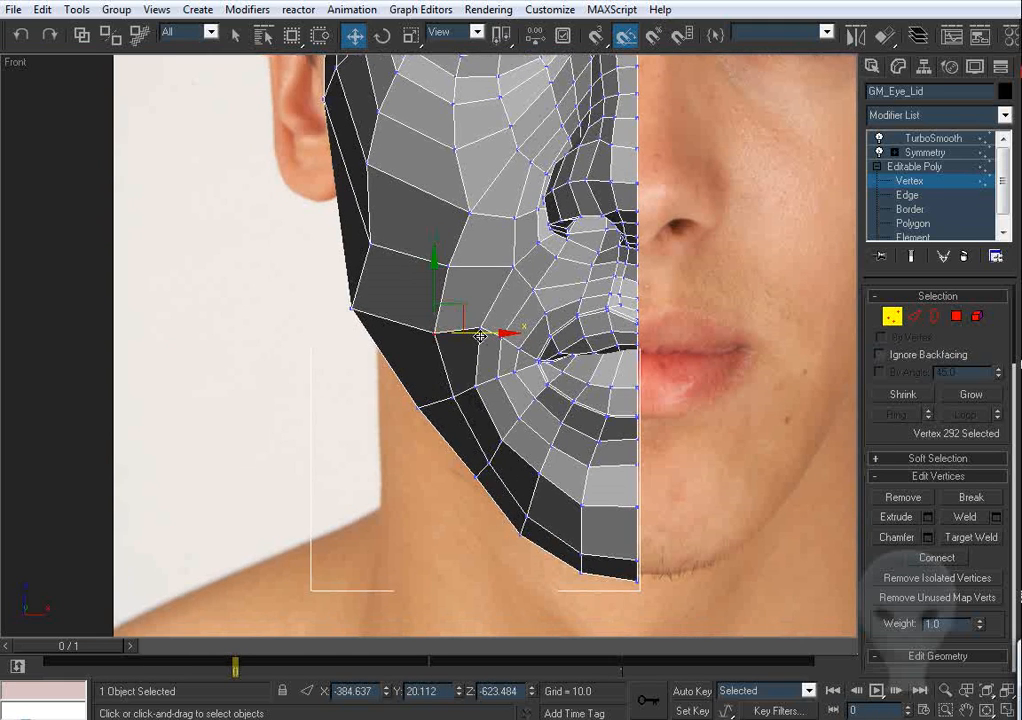
{"action": "left_click_drag", "start_coordinate": [352, 307], "coordinate": [369, 307]}
{"action": "middle_click_drag", "start_coordinate": [423, 384], "coordinate": [432, 311]}
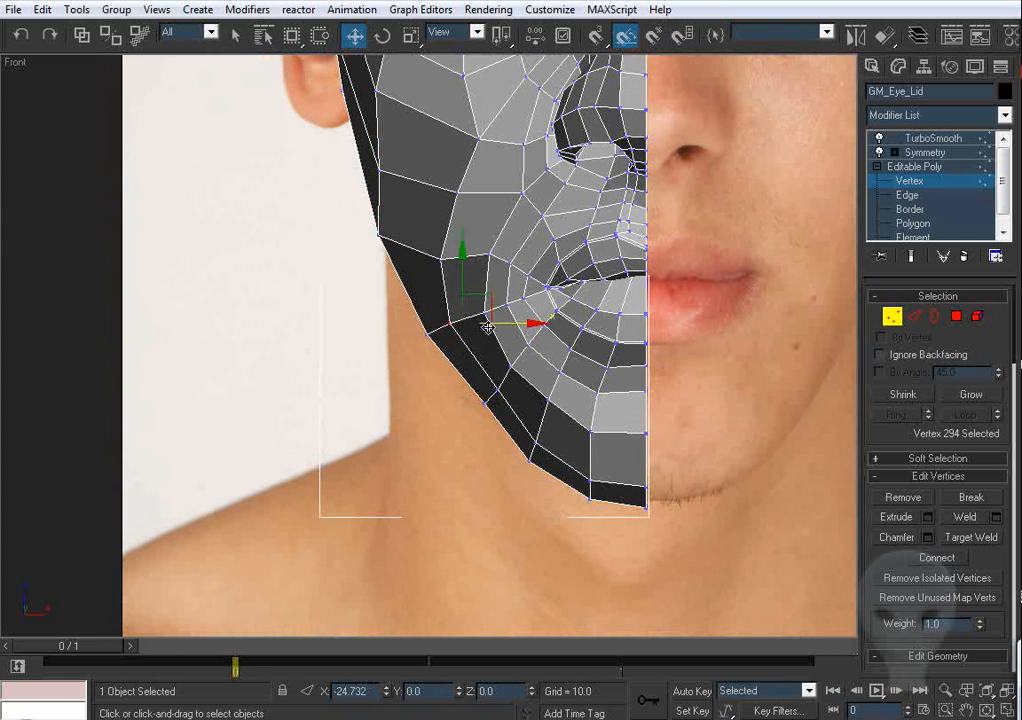
Step: Shift the jaw vertex beside the mouth corner slightly in and down, and nudge the vertex below it outward in the front view
{"action": "key", "text": "l"}
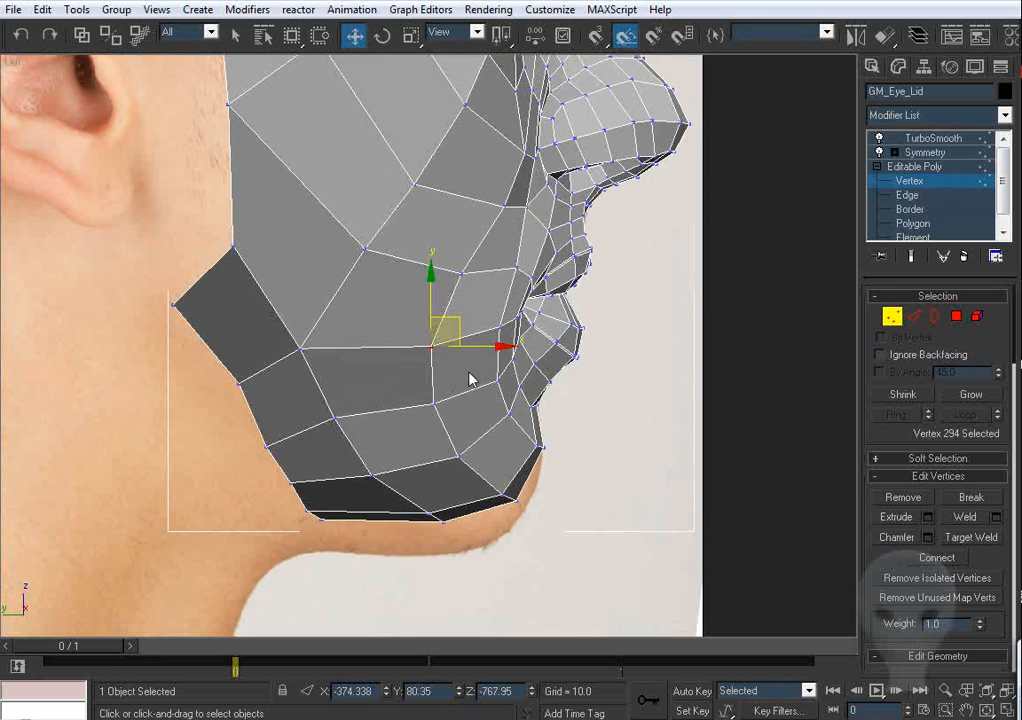
{"action": "key", "text": "f"}
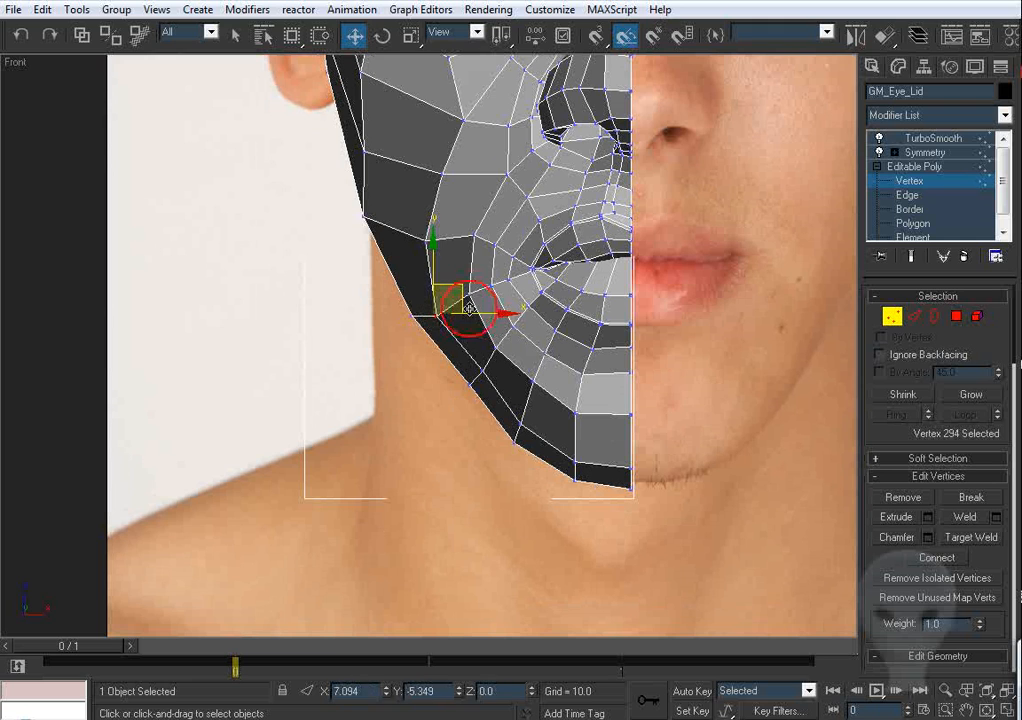
{"action": "left_click", "coordinate": [493, 373]}
{"action": "left_click_drag", "start_coordinate": [528, 373], "coordinate": [525, 373]}
Step: In the side view, move the jaw vertex level with the lower lip back and slightly down
{"action": "key", "text": "l"}
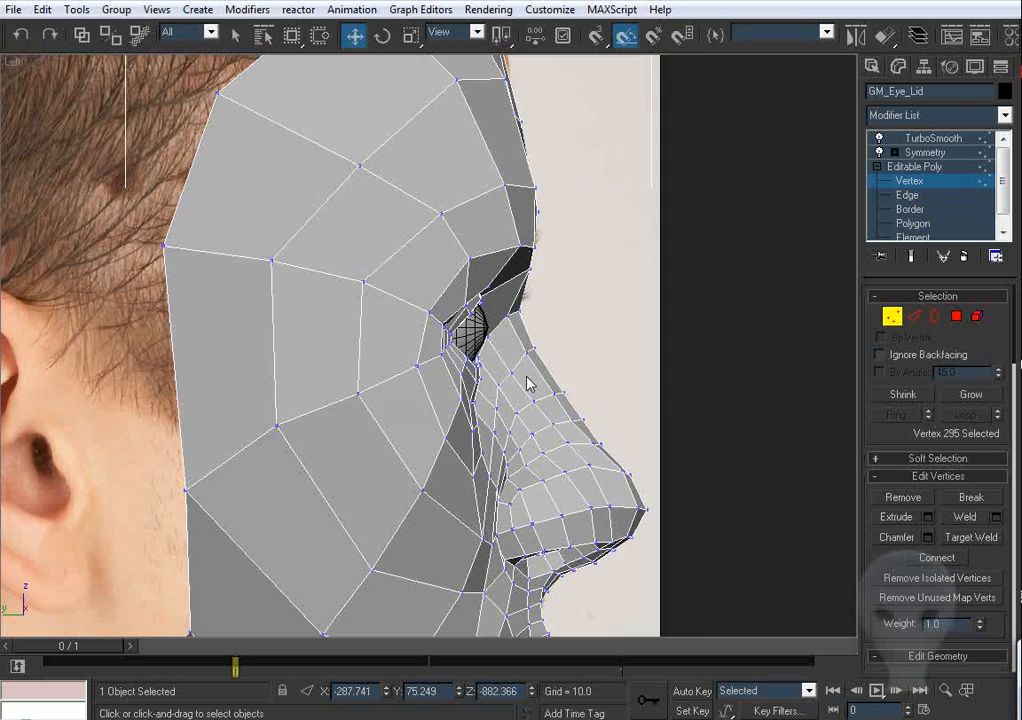
{"action": "middle_click_drag", "start_coordinate": [530, 560], "coordinate": [543, 80]}
{"action": "left_click", "coordinate": [405, 249]}
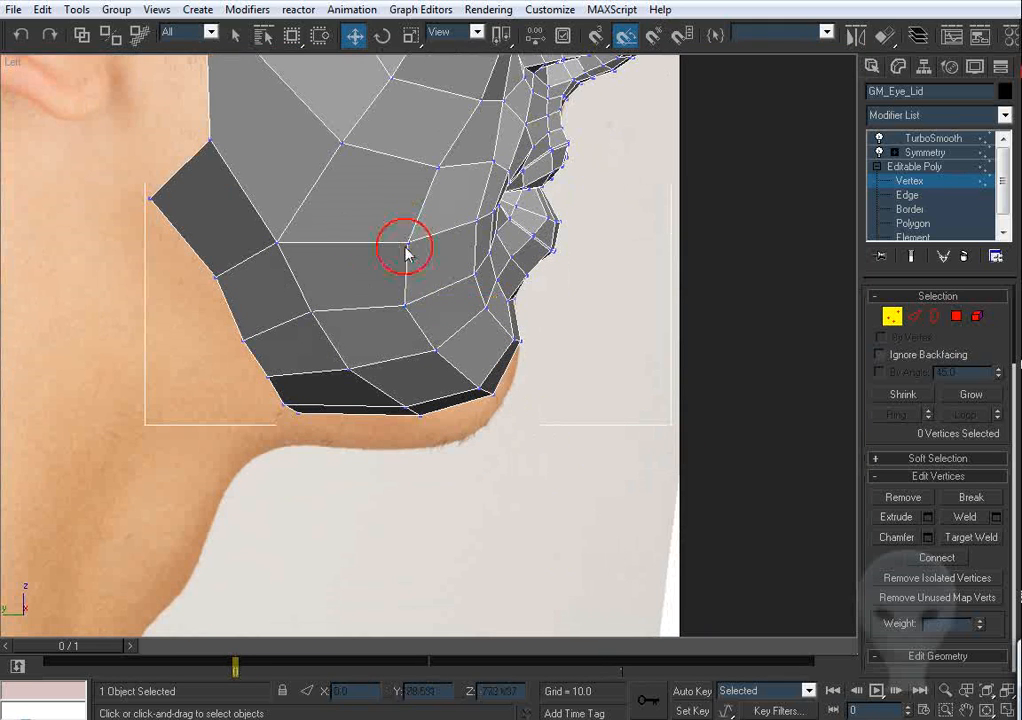
{"action": "left_click_drag", "start_coordinate": [408, 244], "coordinate": [395, 249]}
{"action": "left_click", "coordinate": [329, 247]}
{"action": "middle_click_drag", "start_coordinate": [355, 223], "coordinate": [369, 314]}
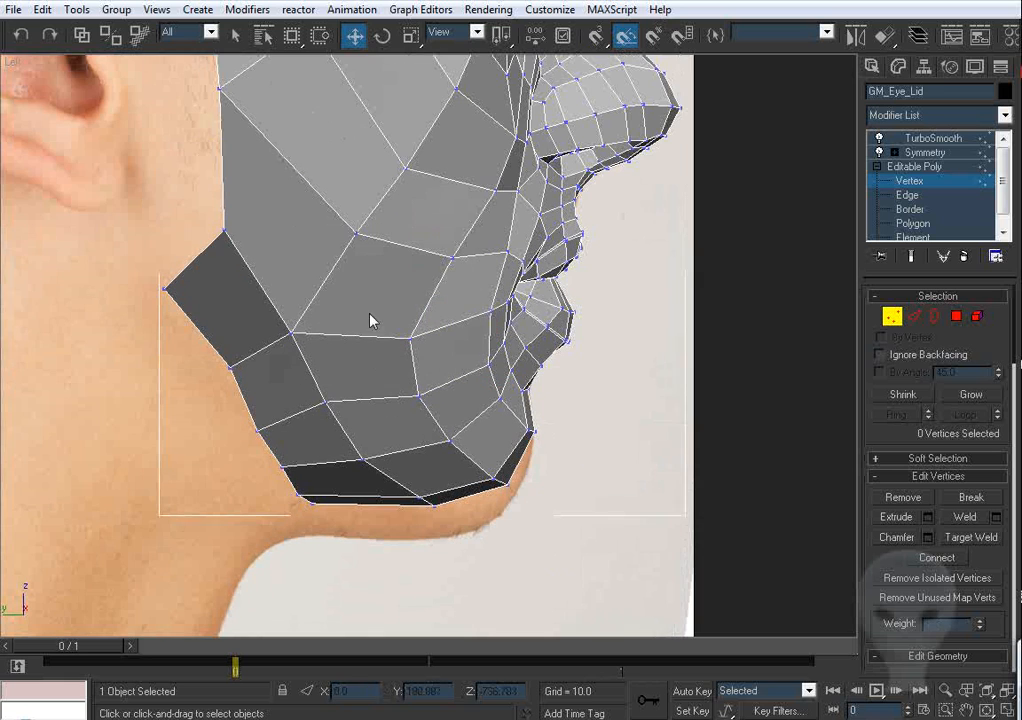
Step: Nudge the cheek vertex behind the mouth back, and move the two cheek vertices above and behind it upward
{"action": "left_click", "coordinate": [448, 259]}
{"action": "left_click_drag", "start_coordinate": [357, 236], "coordinate": [355, 225]}
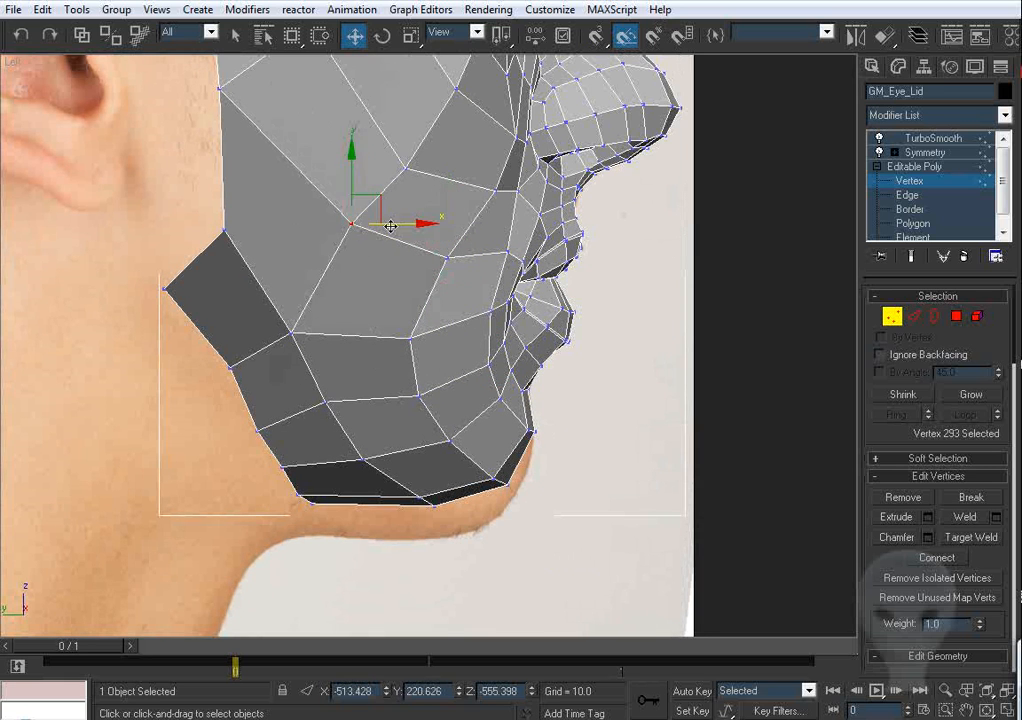
{"action": "middle_click_drag", "start_coordinate": [390, 226], "coordinate": [425, 290]}
{"action": "left_click", "coordinate": [340, 205]}
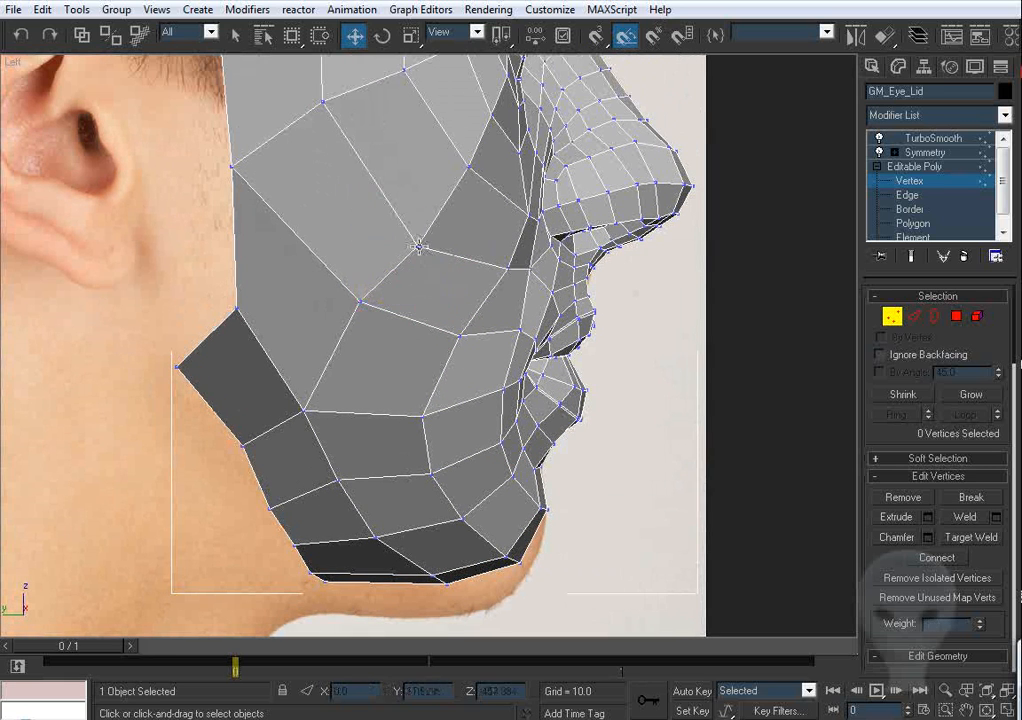
{"action": "left_click", "coordinate": [417, 237]}
{"action": "left_click", "coordinate": [452, 271]}
Step: In the side view, fine-tune the cheek vertices beside and below the nostril wing with small horizontal moves
{"action": "scroll", "coordinate": [447, 290], "scroll_direction": "up", "scroll_amount": 2}
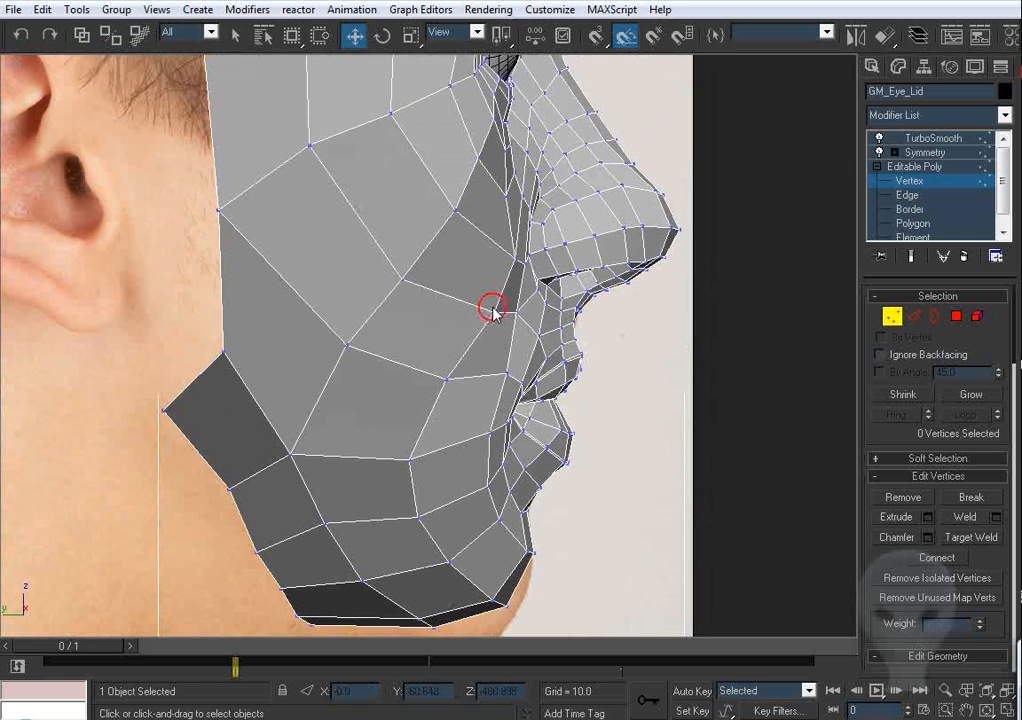
{"action": "scroll", "coordinate": [417, 333], "scroll_direction": "up", "scroll_amount": 3}
{"action": "left_click", "coordinate": [538, 218]}
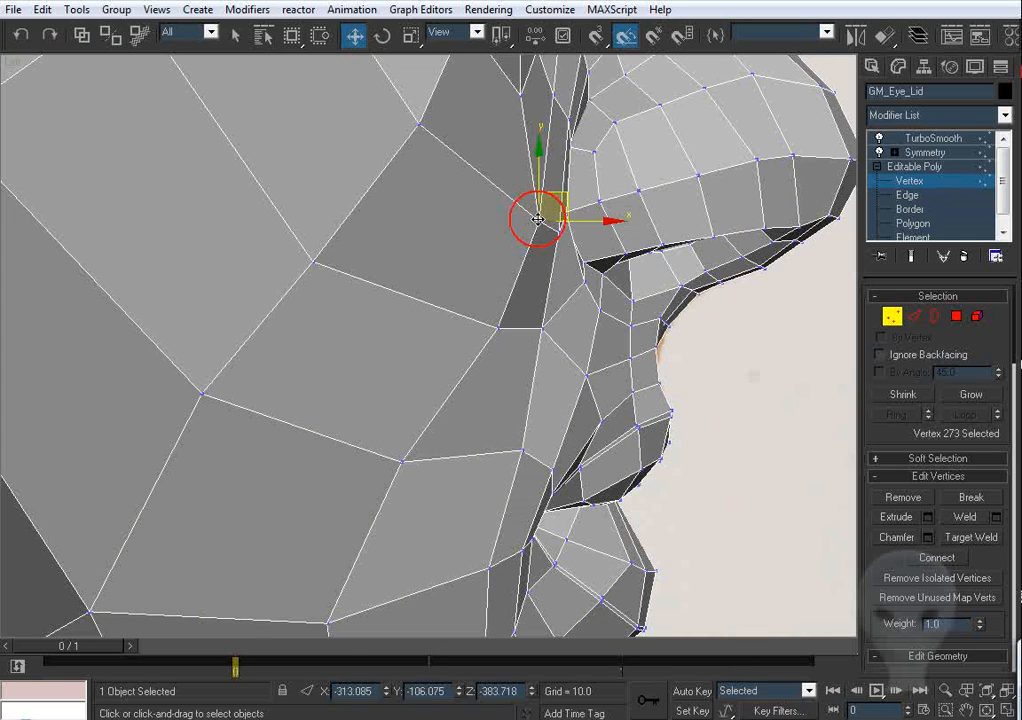
{"action": "scroll", "coordinate": [590, 222], "scroll_direction": "down", "scroll_amount": 3}
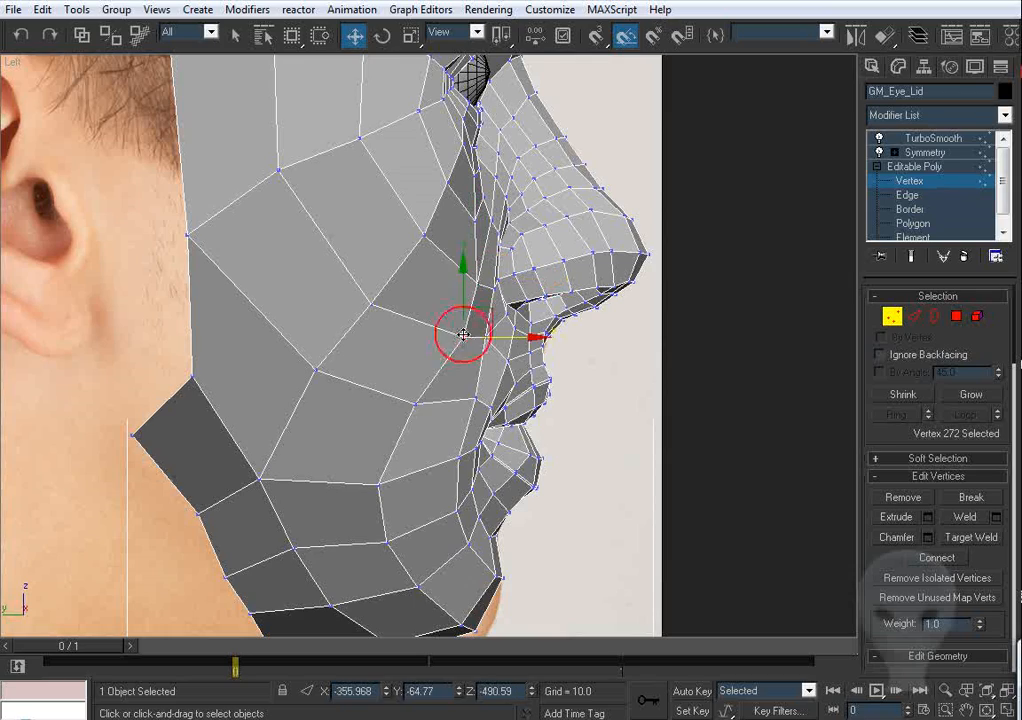
{"action": "middle_click_drag", "start_coordinate": [478, 390], "coordinate": [470, 286]}
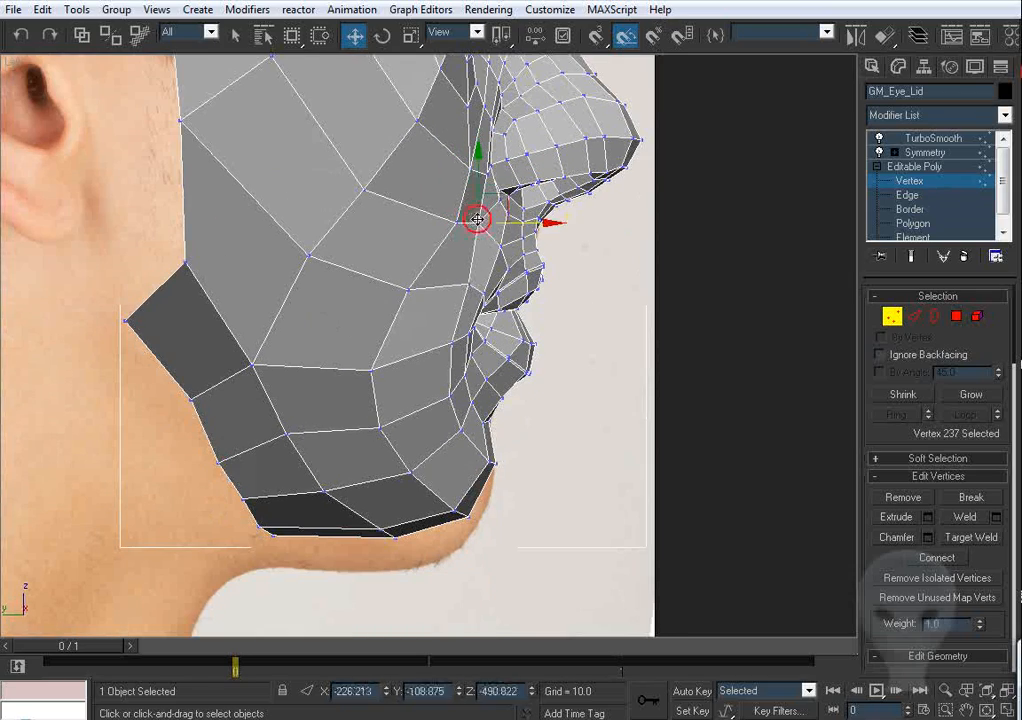
Step: In the perspective view, move the two outer mouth-ring vertices beside the mouth corner outward and back
{"action": "middle_click_drag", "start_coordinate": [482, 220], "coordinate": [445, 292], "text": "alt"}
{"action": "key", "text": "w"}
{"action": "left_click", "coordinate": [432, 305]}
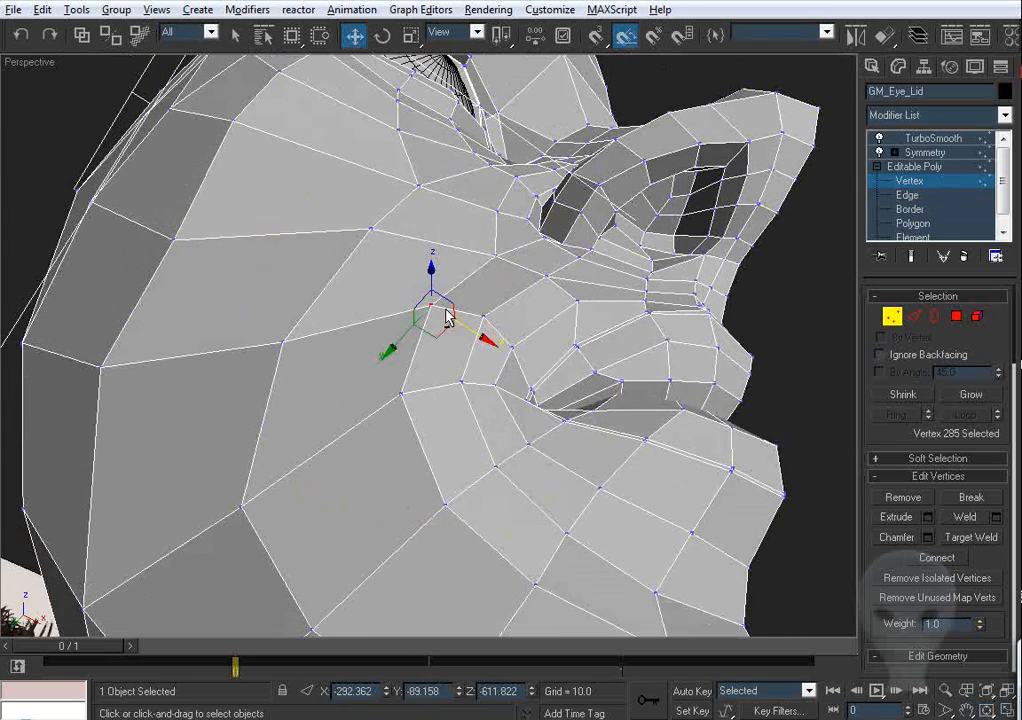
{"action": "left_click_drag", "start_coordinate": [436, 330], "coordinate": [398, 338]}
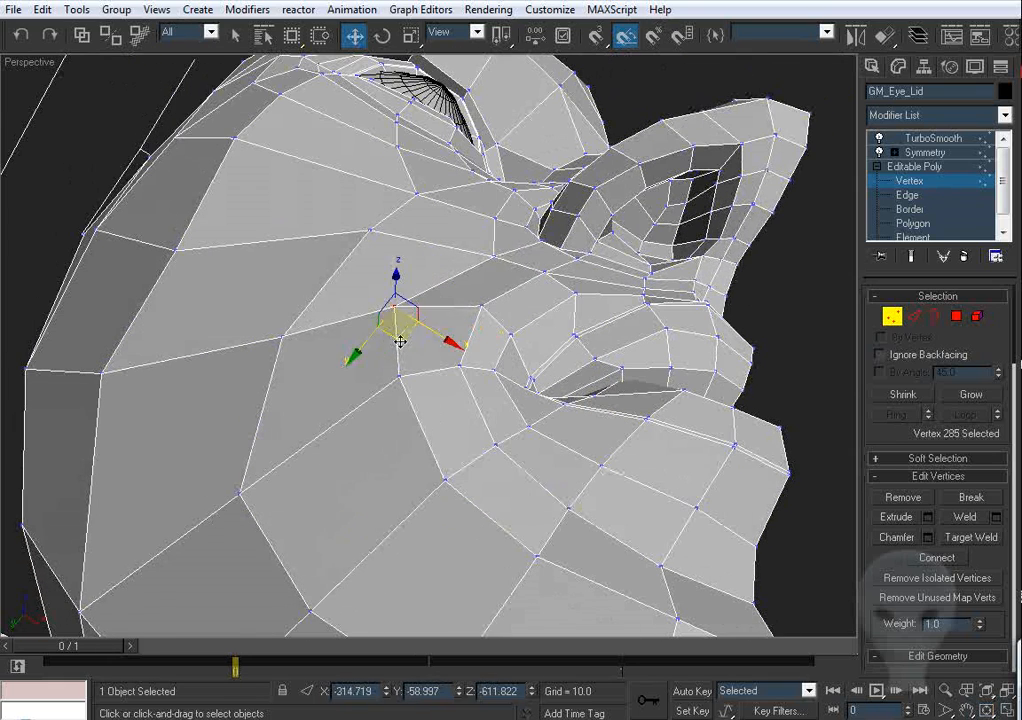
{"action": "middle_click_drag", "start_coordinate": [399, 341], "coordinate": [468, 241]}
{"action": "left_click", "coordinate": [468, 296]}
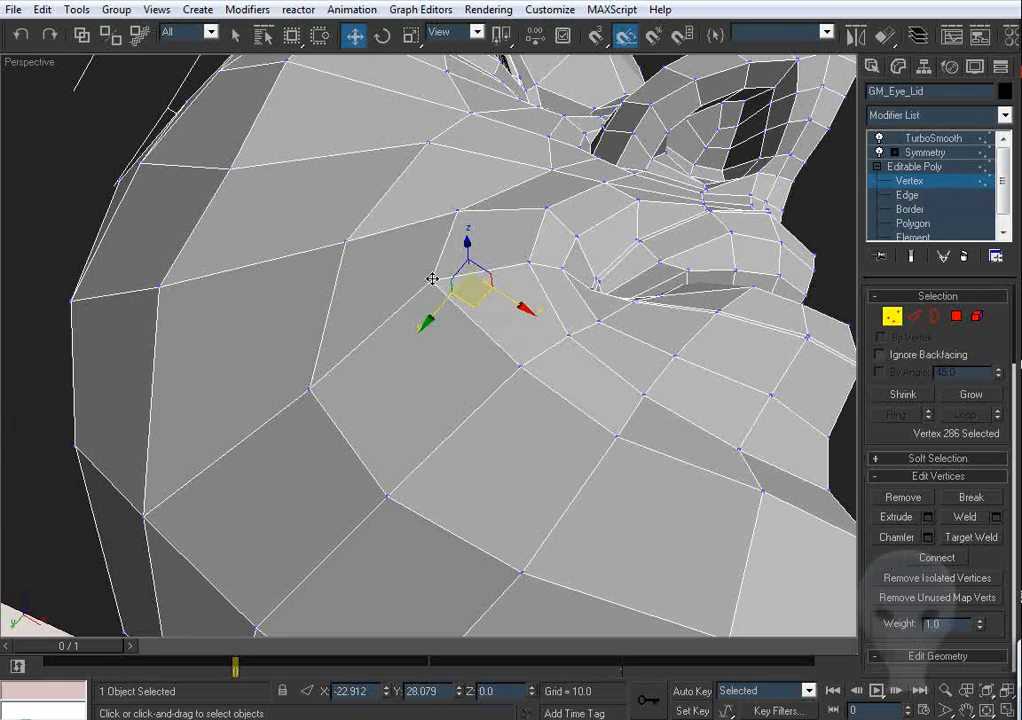
Step: Move the mouth-ring vertex below the mouth corner outward and back, and the next one toward the chin back and down
{"action": "middle_click_drag", "start_coordinate": [511, 340], "coordinate": [495, 307], "text": "alt"}
{"action": "left_click_drag", "start_coordinate": [500, 298], "coordinate": [457, 297]}
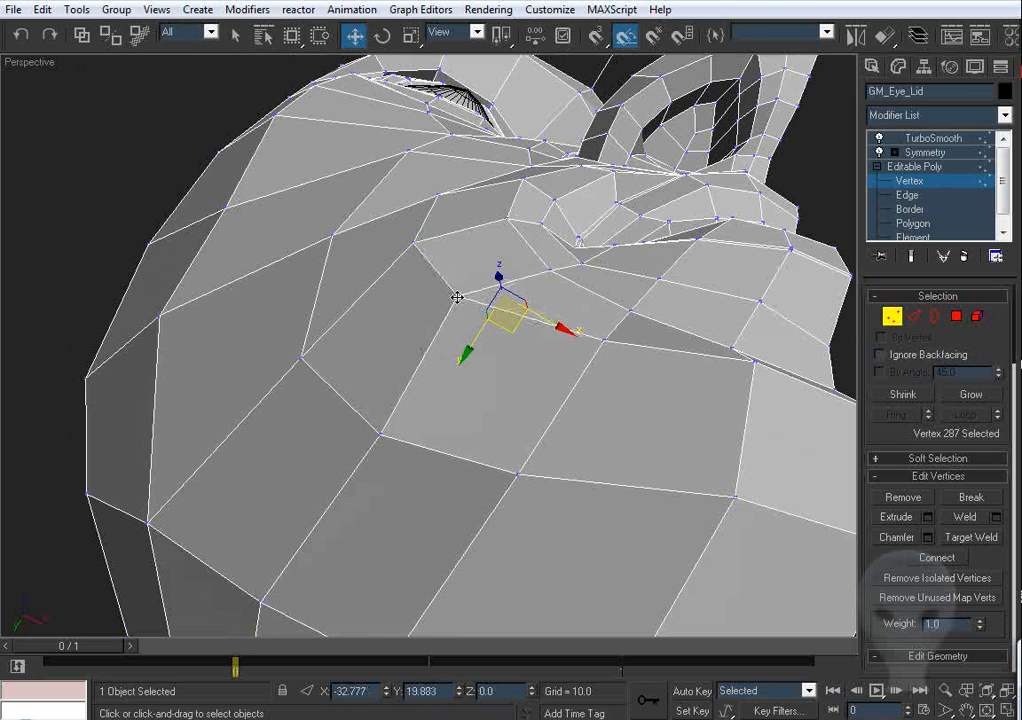
{"action": "middle_click_drag", "start_coordinate": [454, 313], "coordinate": [498, 291], "text": "alt"}
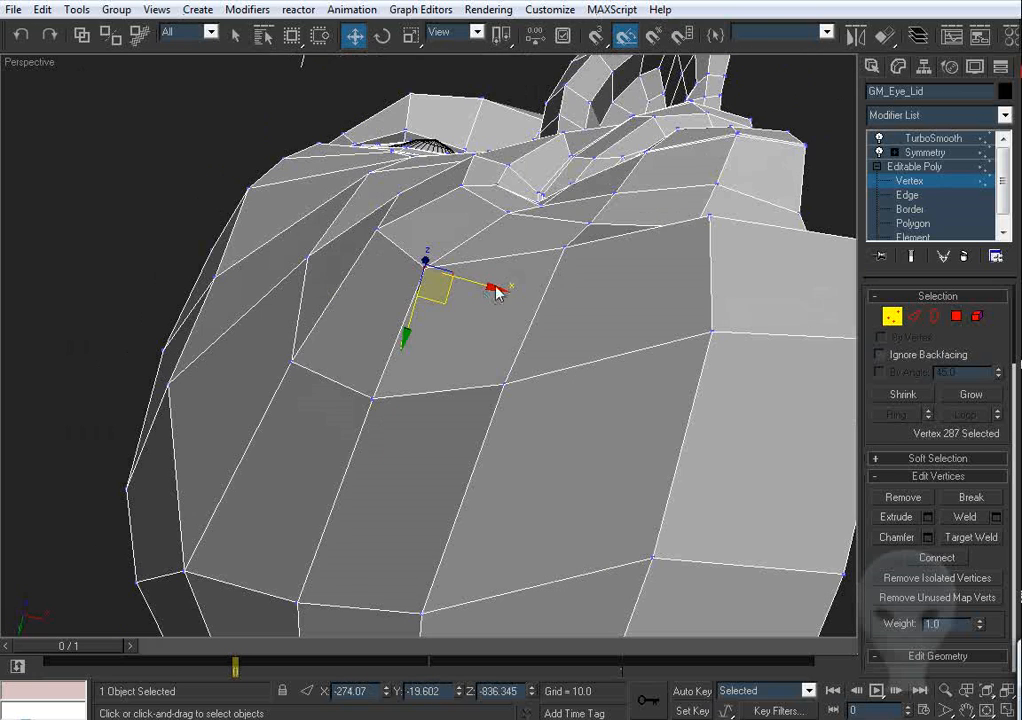
{"action": "left_click", "coordinate": [562, 250]}
{"action": "middle_click_drag", "start_coordinate": [563, 244], "coordinate": [551, 355], "text": "alt"}
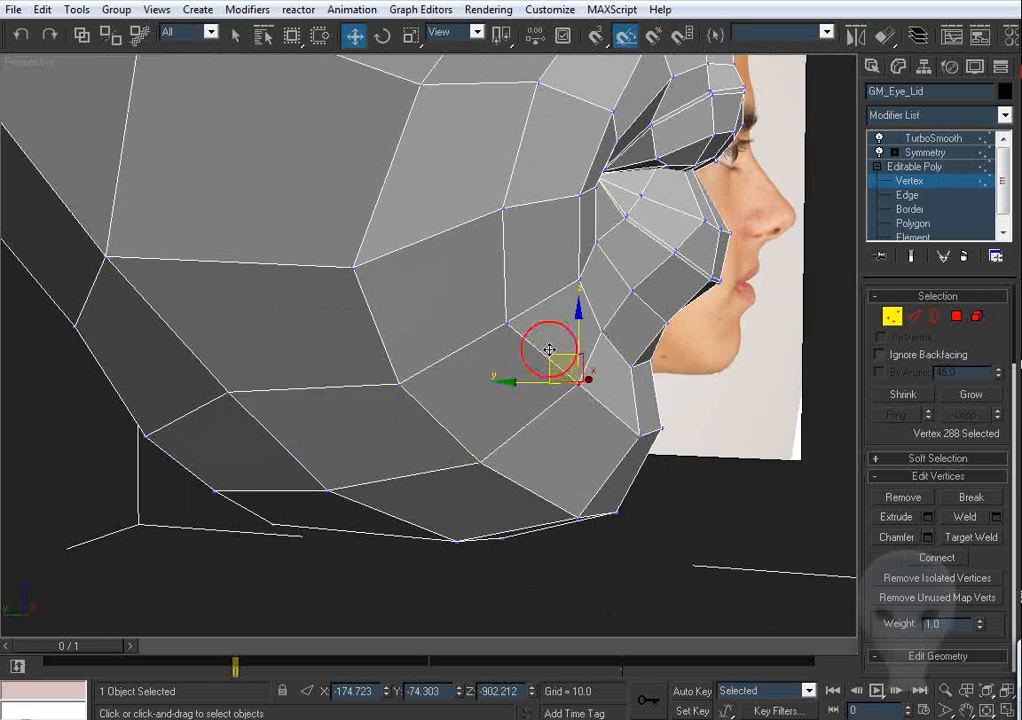
{"action": "left_click_drag", "start_coordinate": [549, 349], "coordinate": [531, 377]}
Step: In the perspective view, reposition the cheek vertices around the upper mouth ring to smooth the surface beside the mouth
{"action": "middle_click_drag", "start_coordinate": [538, 378], "coordinate": [431, 244], "text": "alt"}
{"action": "left_click", "coordinate": [421, 201]}
{"action": "middle_click_drag", "start_coordinate": [421, 201], "coordinate": [433, 193], "text": "alt"}
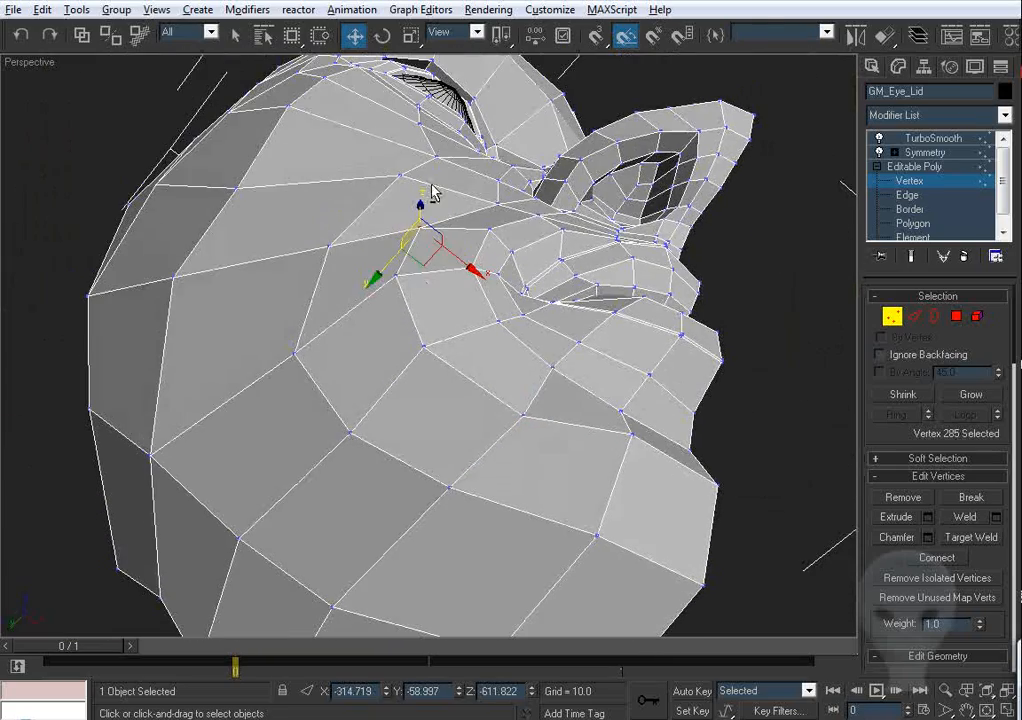
{"action": "middle_click_drag", "start_coordinate": [423, 267], "coordinate": [481, 190], "text": "alt"}
{"action": "left_click", "coordinate": [481, 183]}
{"action": "left_click_drag", "start_coordinate": [481, 183], "coordinate": [456, 181]}
{"action": "middle_click_drag", "start_coordinate": [503, 199], "coordinate": [413, 258], "text": "alt"}
{"action": "left_click_drag", "start_coordinate": [400, 243], "coordinate": [396, 259]}
Step: Move the side cheek vertex level with the nostrils slightly outward along X and compare it with the front photo
{"action": "middle_click_drag", "start_coordinate": [396, 259], "coordinate": [322, 298], "text": "alt"}
{"action": "left_click", "coordinate": [376, 244]}
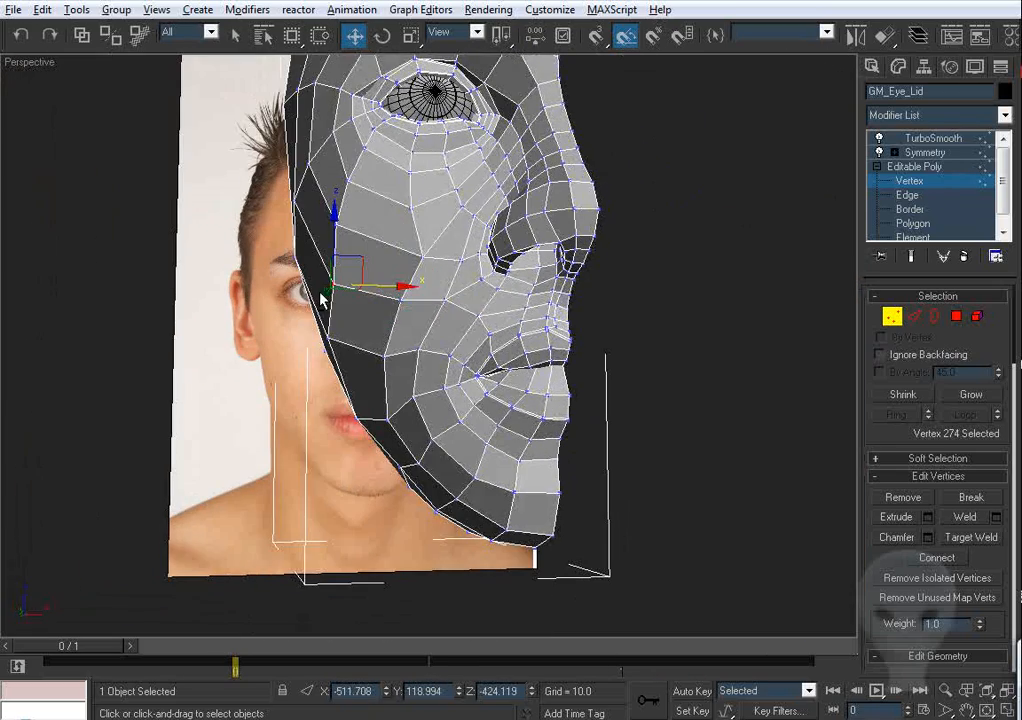
{"action": "left_click_drag", "start_coordinate": [378, 285], "coordinate": [371, 285]}
{"action": "key", "text": "f"}
{"action": "key", "text": "z"}
{"action": "scroll", "coordinate": [374, 328], "scroll_direction": "down", "scroll_amount": 4}
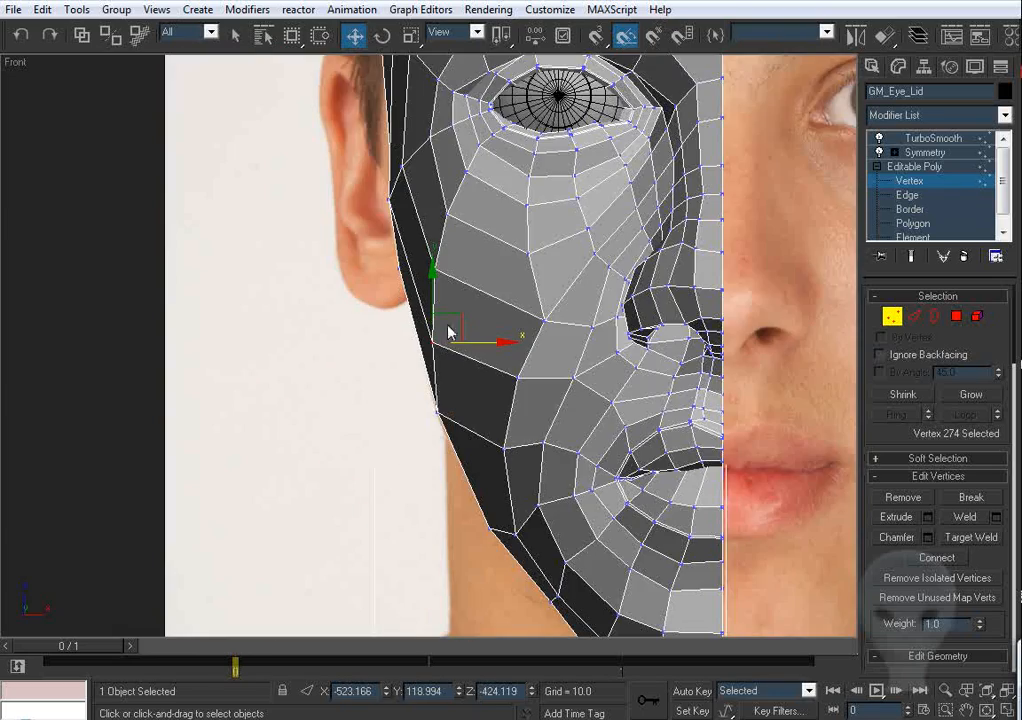
Step: Examine the smoothed face in the perspective view and compare its cheek and jaw outline with the front photo
{"action": "scroll", "coordinate": [488, 363], "scroll_direction": "up", "scroll_amount": 1}
{"action": "key", "text": "p"}
{"action": "key", "text": "ctrl+r"}
{"action": "left_click_drag", "start_coordinate": [488, 363], "coordinate": [490, 301]}
{"action": "scroll", "coordinate": [490, 301], "scroll_direction": "down", "scroll_amount": 2}
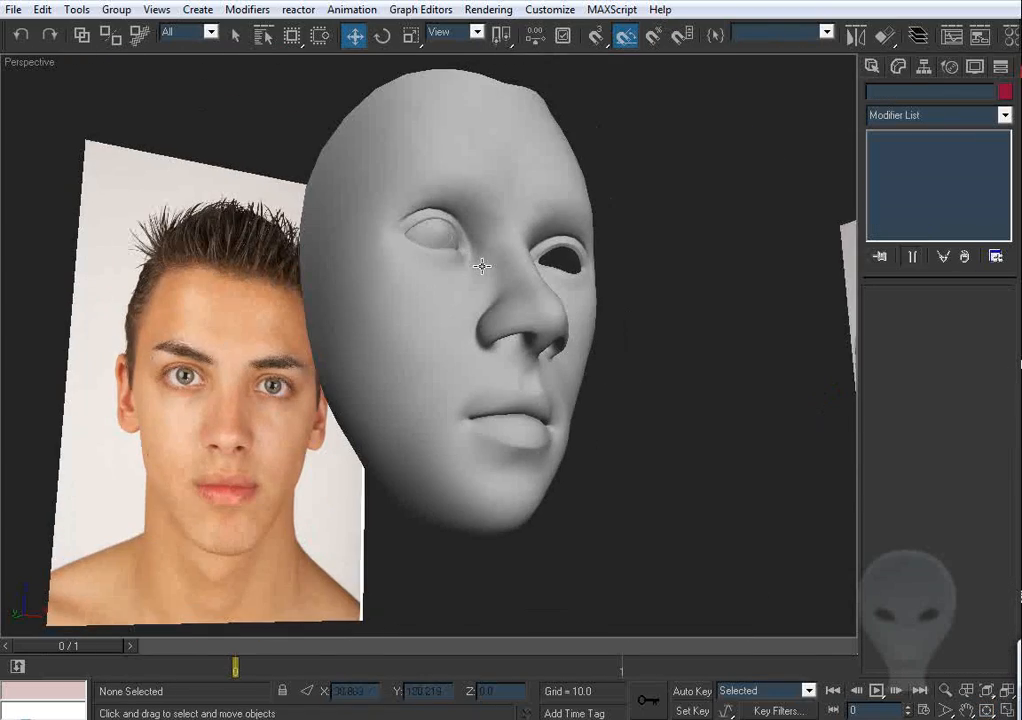
{"action": "middle_click_drag", "start_coordinate": [479, 262], "coordinate": [466, 292], "text": "alt"}
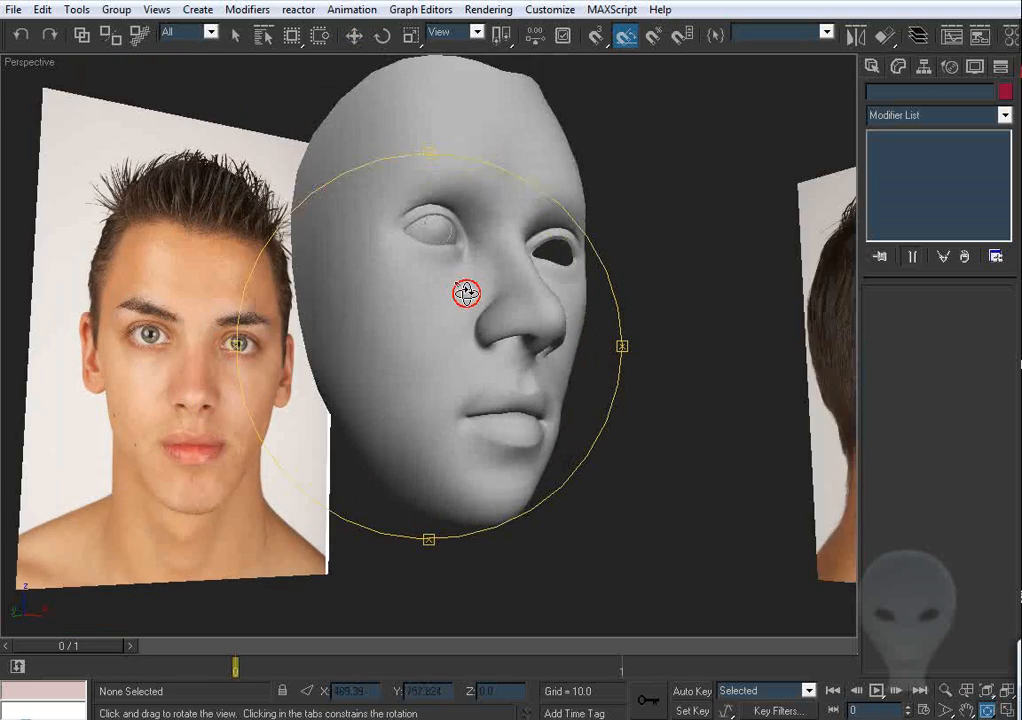
{"action": "key", "text": "l"}
{"action": "scroll", "coordinate": [534, 312], "scroll_direction": "down", "scroll_amount": 10}
{"action": "middle_click_drag", "start_coordinate": [541, 321], "coordinate": [463, 269]}
{"action": "key", "text": "f"}
{"action": "scroll", "coordinate": [519, 347], "scroll_direction": "down", "scroll_amount": 1}
{"action": "middle_click_drag", "start_coordinate": [686, 369], "coordinate": [746, 328]}
{"action": "scroll", "coordinate": [467, 372], "scroll_direction": "up", "scroll_amount": 6}
{"action": "mouse_move", "coordinate": [467, 372]}
{"action": "middle_mouse_down"}
{"action": "mouse_move", "coordinate": [408, 341]}
{"action": "mouse_move", "coordinate": [456, 388]}
{"action": "middle_mouse_up"}
{"action": "key", "text": "period"}
{"action": "key", "text": "comma"}
{"action": "scroll", "coordinate": [477, 351], "scroll_direction": "up", "scroll_amount": 6}
{"action": "middle_click_drag", "start_coordinate": [401, 344], "coordinate": [484, 356]}
{"action": "right_click", "coordinate": [484, 356]}
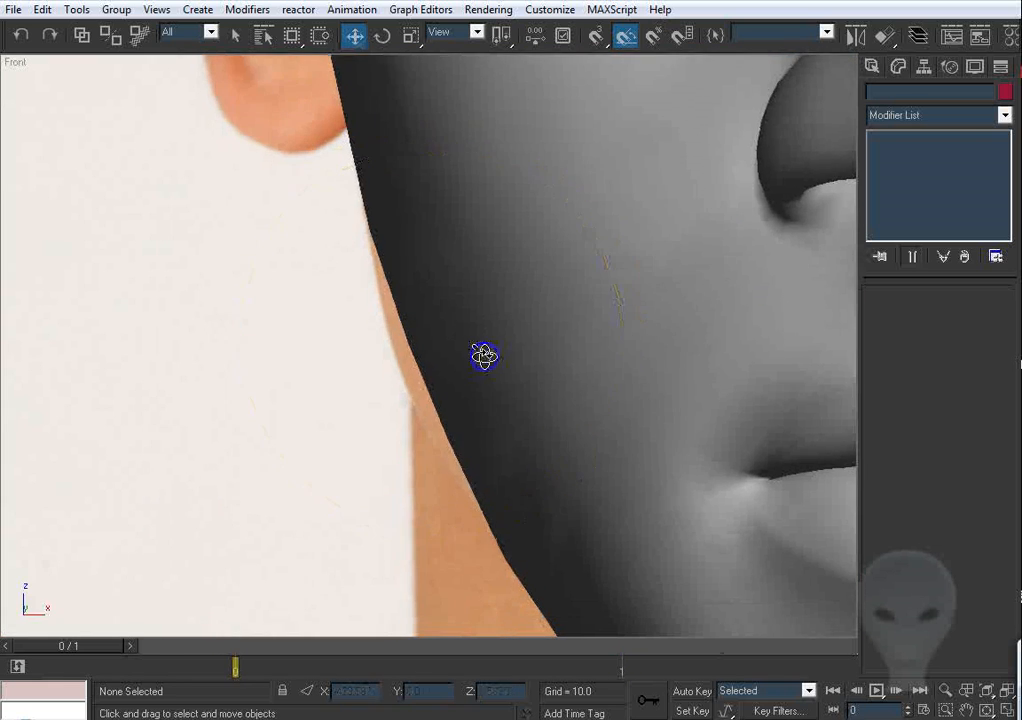
Step: Return to vertex editing on the head mesh and show the smoothed end result together with its cage
{"action": "key", "text": "period"}
{"action": "left_click", "coordinate": [495, 335]}
{"action": "key", "text": "comma"}
{"action": "left_click", "coordinate": [910, 182]}
{"action": "key", "text": "period"}
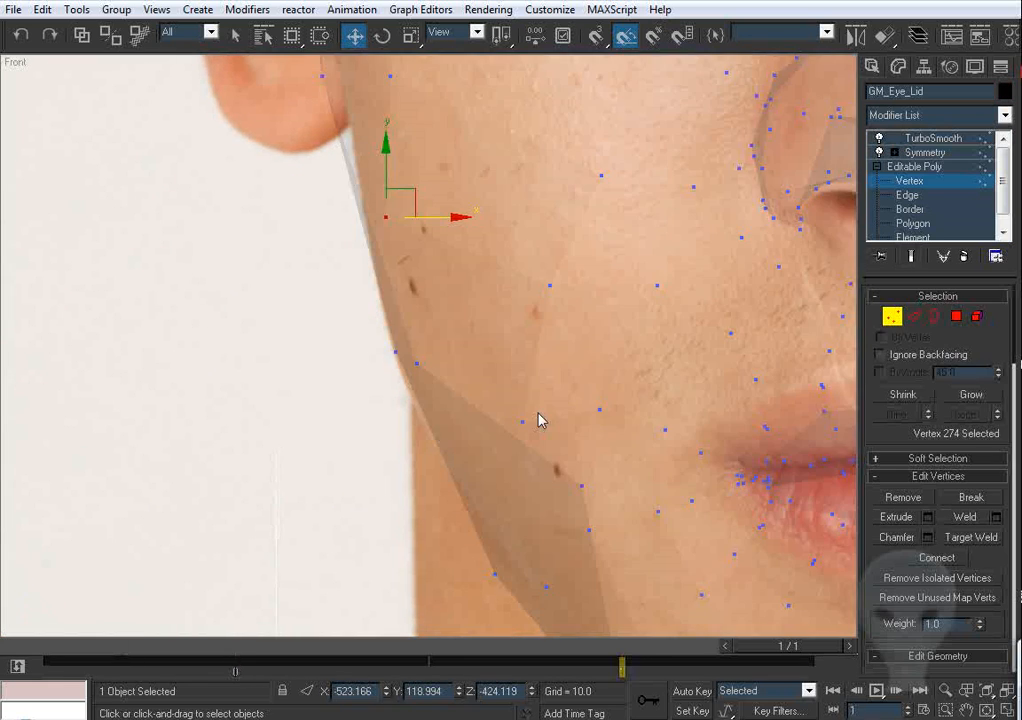
{"action": "middle_click_drag", "start_coordinate": [461, 506], "coordinate": [480, 468]}
{"action": "left_click", "coordinate": [912, 256]}
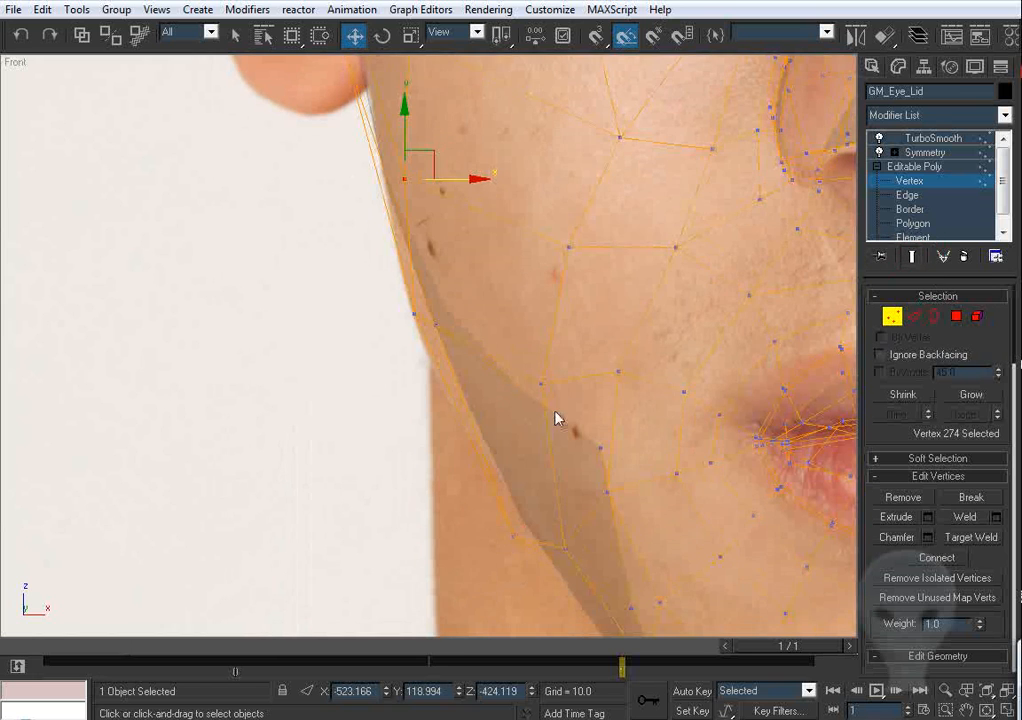
Step: In the front view, move the two jaw-side vertices below the earlobe outward along X to follow the photo's outline
{"action": "middle_click_drag", "start_coordinate": [557, 416], "coordinate": [589, 386]}
{"action": "left_click_drag", "start_coordinate": [377, 266], "coordinate": [529, 330]}
{"action": "key", "text": "comma"}
{"action": "left_click_drag", "start_coordinate": [512, 287], "coordinate": [477, 292]}
{"action": "middle_click_drag", "start_coordinate": [463, 201], "coordinate": [518, 360]}
{"action": "left_click_drag", "start_coordinate": [490, 305], "coordinate": [472, 306]}
{"action": "mouse_move", "coordinate": [413, 428]}
{"action": "left_mouse_down"}
{"action": "mouse_move", "coordinate": [535, 477]}
{"action": "mouse_move", "coordinate": [549, 447]}
{"action": "left_mouse_up"}
{"action": "key", "text": "period"}
Step: Shift the edge vertex beside the earlobe and the side cheek vertex below it slightly inward along X in the front view
{"action": "middle_click_drag", "start_coordinate": [415, 219], "coordinate": [464, 342]}
{"action": "key", "text": "comma"}
{"action": "left_click_drag", "start_coordinate": [408, 244], "coordinate": [506, 336]}
{"action": "key", "text": "period"}
{"action": "left_click_drag", "start_coordinate": [537, 291], "coordinate": [551, 311]}
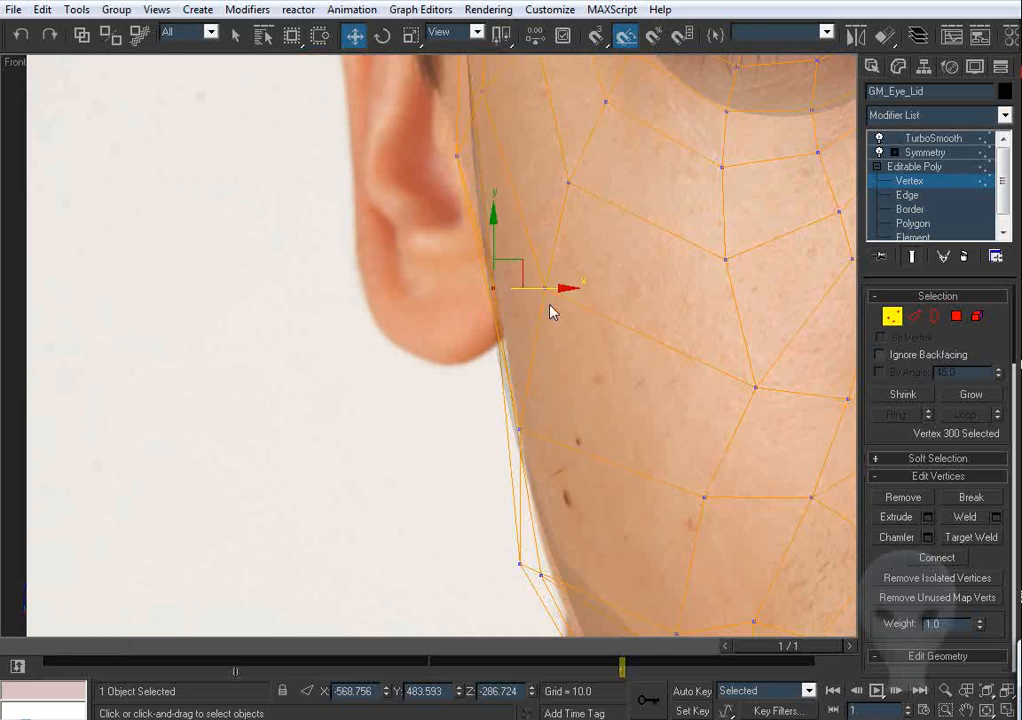
{"action": "right_click", "coordinate": [550, 311]}
{"action": "left_click", "coordinate": [517, 423]}
{"action": "left_click", "coordinate": [520, 428]}
{"action": "key", "text": "comma"}
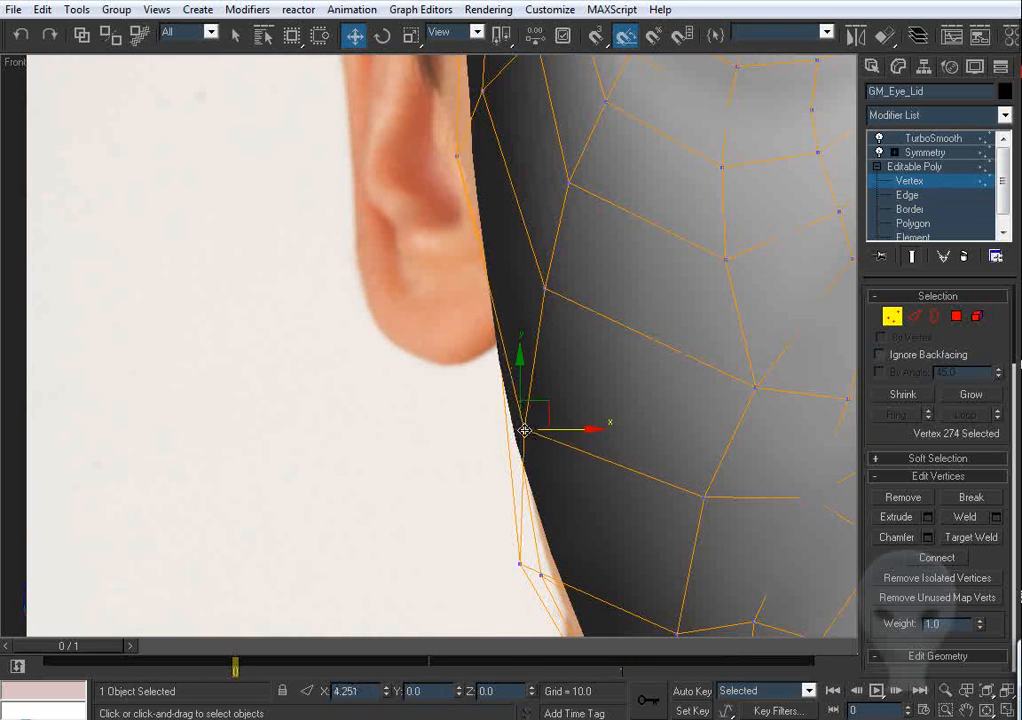
{"action": "middle_click_drag", "start_coordinate": [523, 440], "coordinate": [494, 321]}
Step: Isolate the mesh-edge vertex below the earlobe in the selection and reposition it along X in the perspective view
{"action": "key", "text": "period"}
{"action": "middle_click_drag", "start_coordinate": [460, 445], "coordinate": [474, 390]}
{"action": "left_click_drag", "start_coordinate": [465, 363], "coordinate": [530, 431]}
{"action": "key", "text": "p"}
{"action": "key", "text": "ctrl+r"}
{"action": "left_click_drag", "start_coordinate": [530, 352], "coordinate": [453, 278]}
{"action": "right_click", "coordinate": [453, 278]}
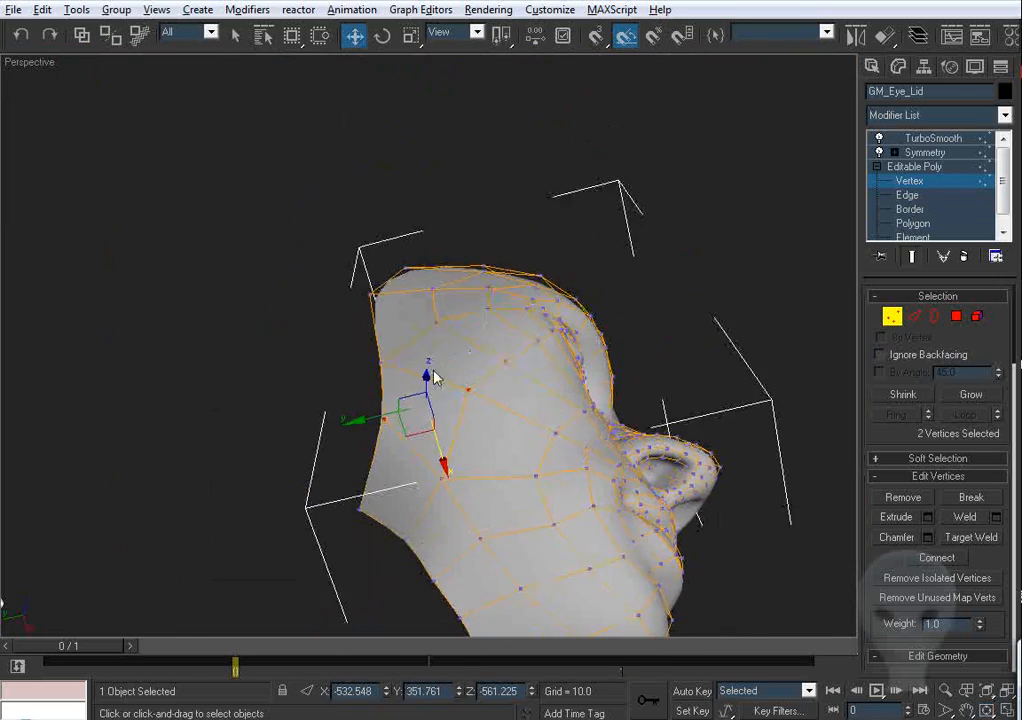
{"action": "middle_click_drag", "start_coordinate": [433, 376], "coordinate": [421, 347], "text": "alt"}
{"action": "left_click", "coordinate": [468, 388], "text": "alt"}
{"action": "left_click_drag", "start_coordinate": [392, 465], "coordinate": [398, 480]}
{"action": "middle_click_drag", "start_coordinate": [480, 381], "coordinate": [395, 328], "text": "alt"}
{"action": "left_click_drag", "start_coordinate": [380, 301], "coordinate": [366, 297]}
Step: In the perspective view, move the side cheek vertex level with the nostrils outward along X
{"action": "middle_click_drag", "start_coordinate": [432, 273], "coordinate": [463, 265], "text": "alt"}
{"action": "left_click", "coordinate": [415, 133]}
{"action": "left_click", "coordinate": [463, 268]}
{"action": "left_click_drag", "start_coordinate": [520, 285], "coordinate": [508, 274]}
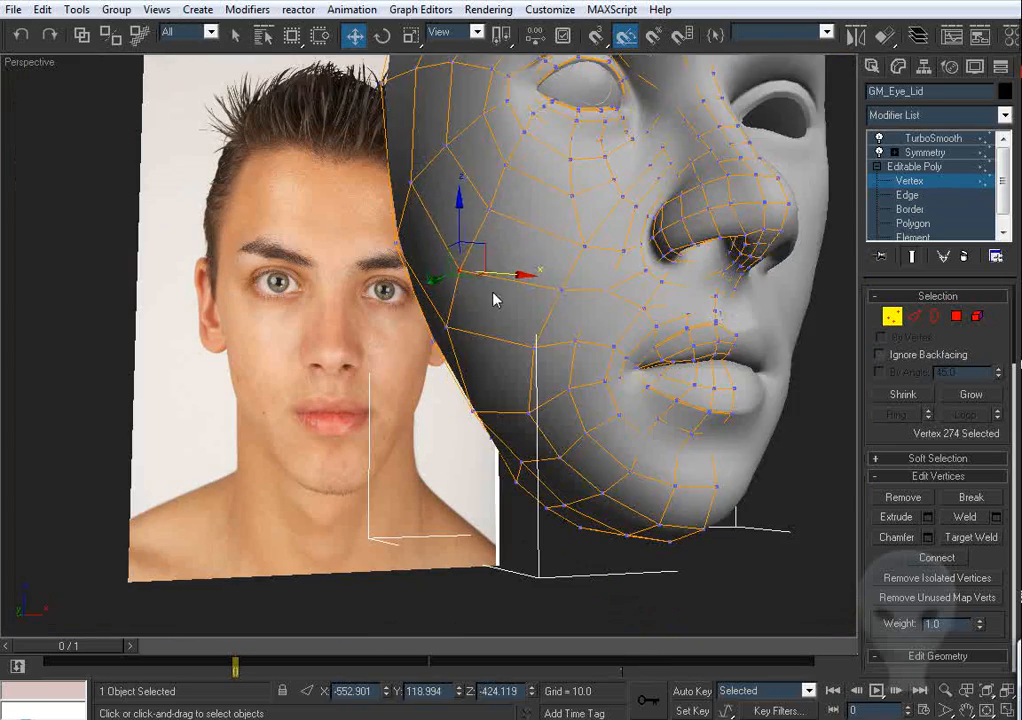
{"action": "middle_click_drag", "start_coordinate": [493, 300], "coordinate": [528, 298], "text": "alt"}
Step: Move the front cheek vertex beside the nostril outward along X to round the cheek
{"action": "left_click", "coordinate": [471, 338]}
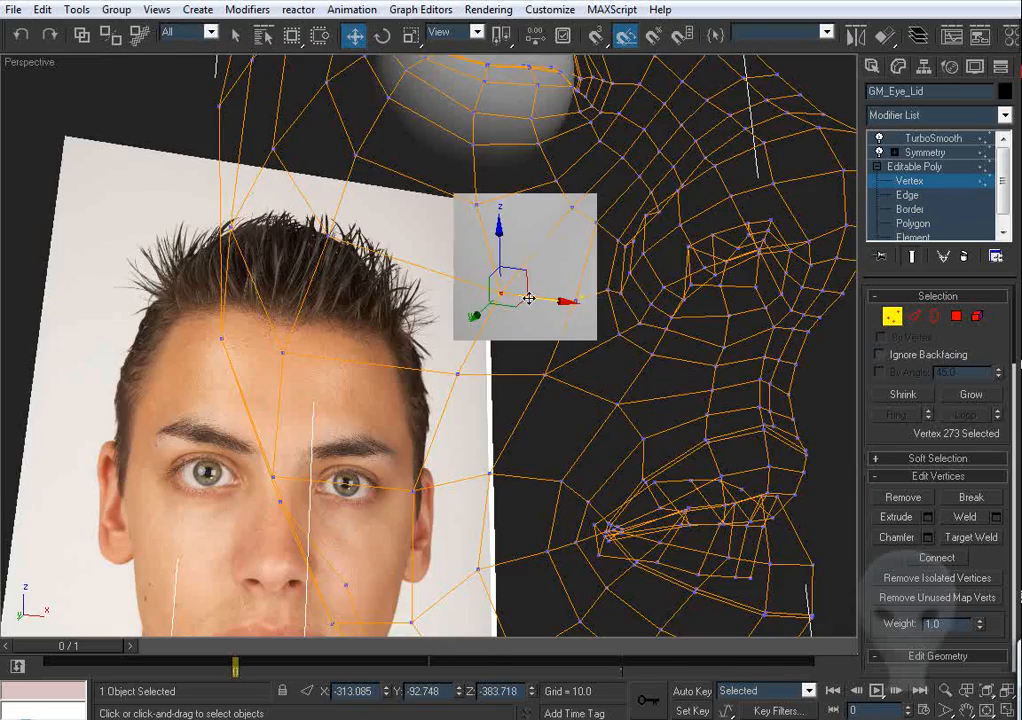
{"action": "mouse_move", "coordinate": [496, 341]}
{"action": "middle_mouse_down", "text": "alt"}
{"action": "mouse_move", "coordinate": [500, 349]}
{"action": "mouse_move", "coordinate": [541, 318]}
{"action": "mouse_move", "coordinate": [438, 339]}
{"action": "mouse_move", "coordinate": [487, 341]}
{"action": "middle_mouse_up", "text": "alt"}
{"action": "scroll", "coordinate": [500, 349], "scroll_direction": "down", "scroll_amount": 5}
{"action": "scroll", "coordinate": [527, 347], "scroll_direction": "up", "scroll_amount": 2}
{"action": "scroll", "coordinate": [540, 318], "scroll_direction": "up", "scroll_amount": 2}
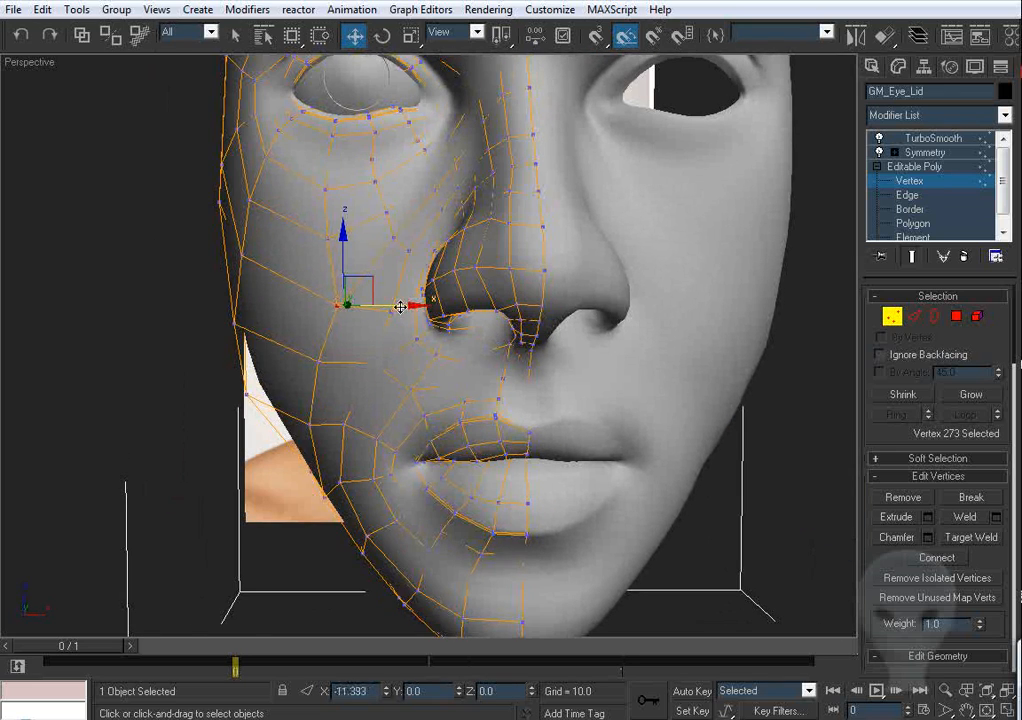
{"action": "middle_click_drag", "start_coordinate": [400, 307], "coordinate": [421, 333]}
Step: Move the cheek vertex between nostril and mouth corner outward and forward, and the one below it slightly forward
{"action": "left_click", "coordinate": [372, 365]}
{"action": "left_click_drag", "start_coordinate": [414, 367], "coordinate": [412, 368]}
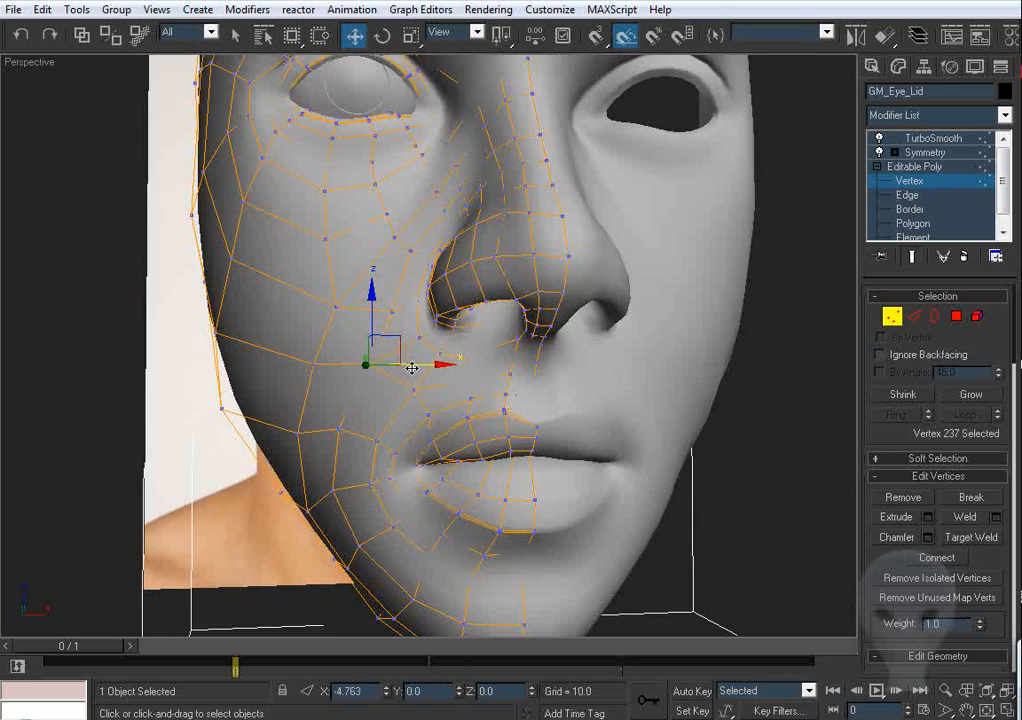
{"action": "scroll", "coordinate": [409, 369], "scroll_direction": "up", "scroll_amount": 2}
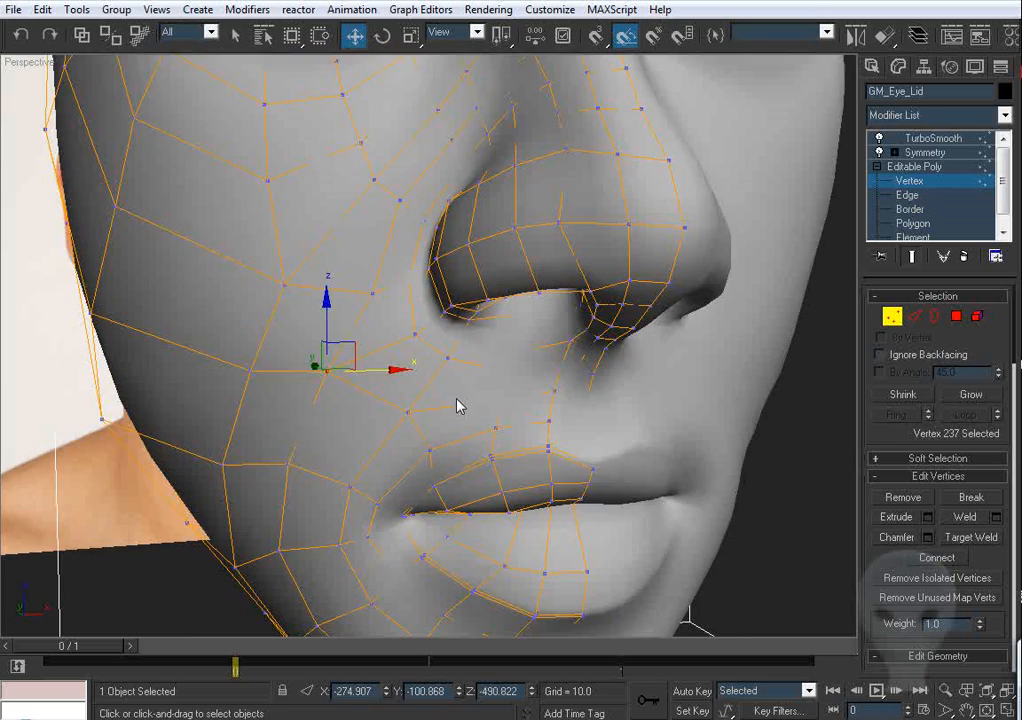
{"action": "middle_click_drag", "start_coordinate": [459, 406], "coordinate": [399, 336]}
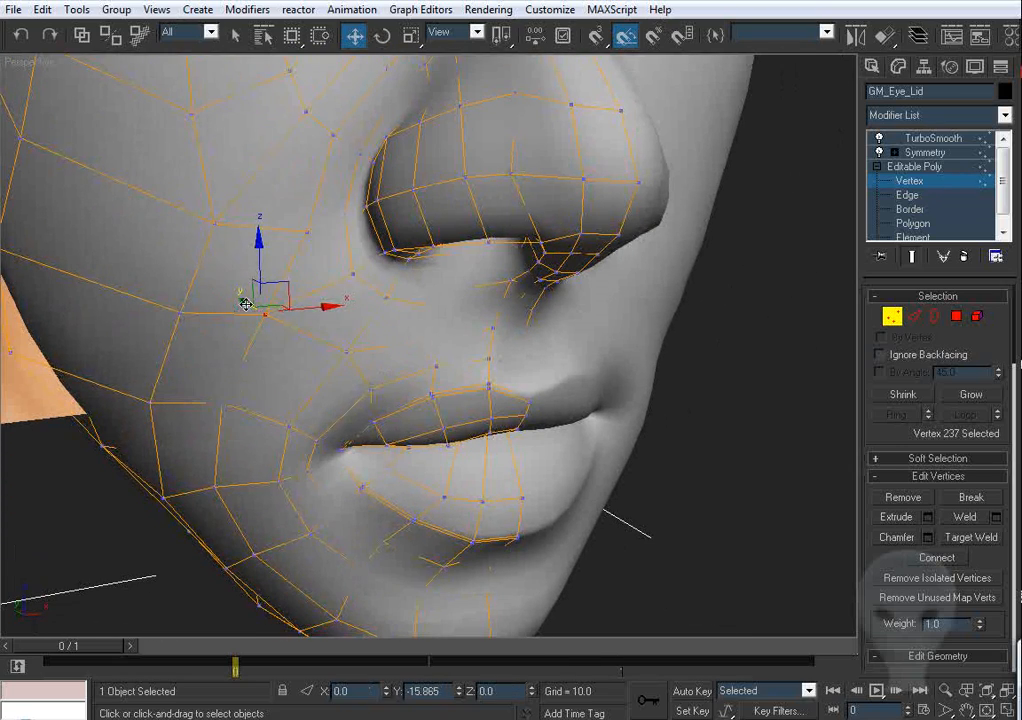
{"action": "middle_click_drag", "start_coordinate": [246, 304], "coordinate": [283, 421], "text": "alt"}
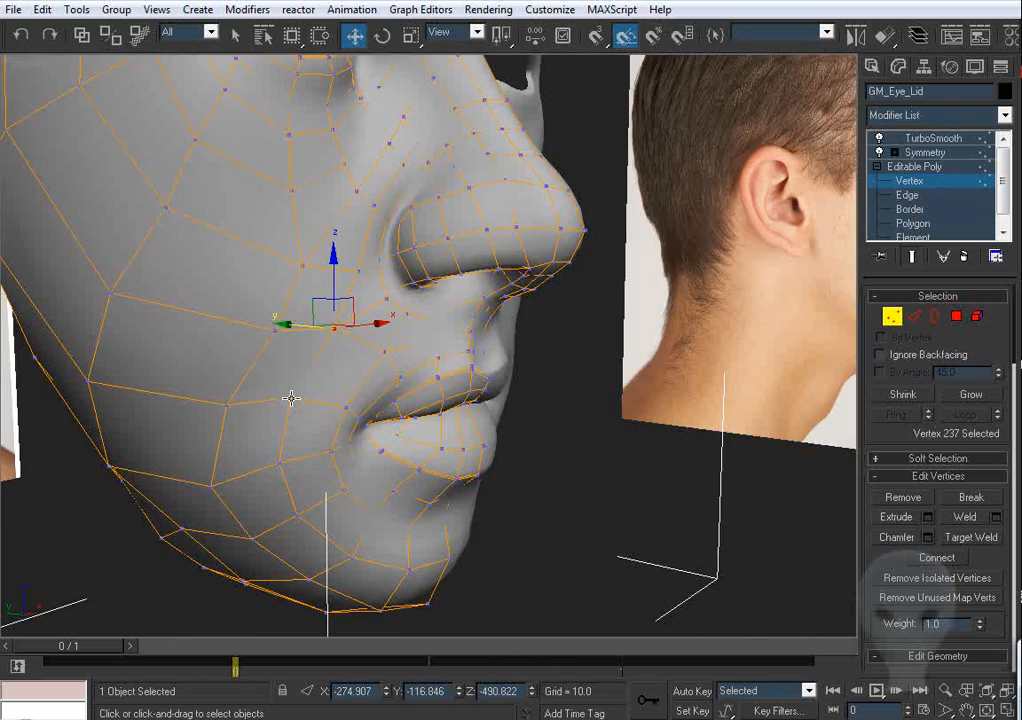
{"action": "left_click", "coordinate": [290, 394]}
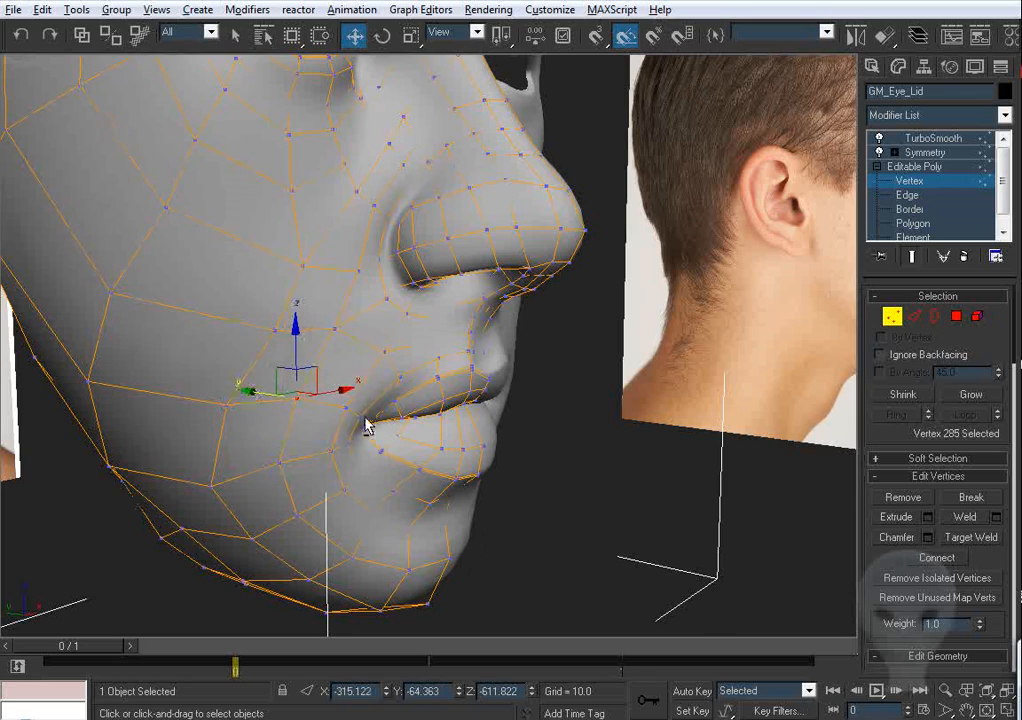
{"action": "middle_click_drag", "start_coordinate": [365, 424], "coordinate": [582, 404], "text": "alt"}
{"action": "left_click", "coordinate": [572, 319]}
Step: Move the side cheek vertex level with the nostrils forward and down in the side view, and inward in the front view
{"action": "key", "text": "l"}
{"action": "key", "text": "z"}
{"action": "scroll", "coordinate": [520, 399], "scroll_direction": "up", "scroll_amount": 4}
{"action": "middle_click_drag", "start_coordinate": [464, 432], "coordinate": [464, 379]}
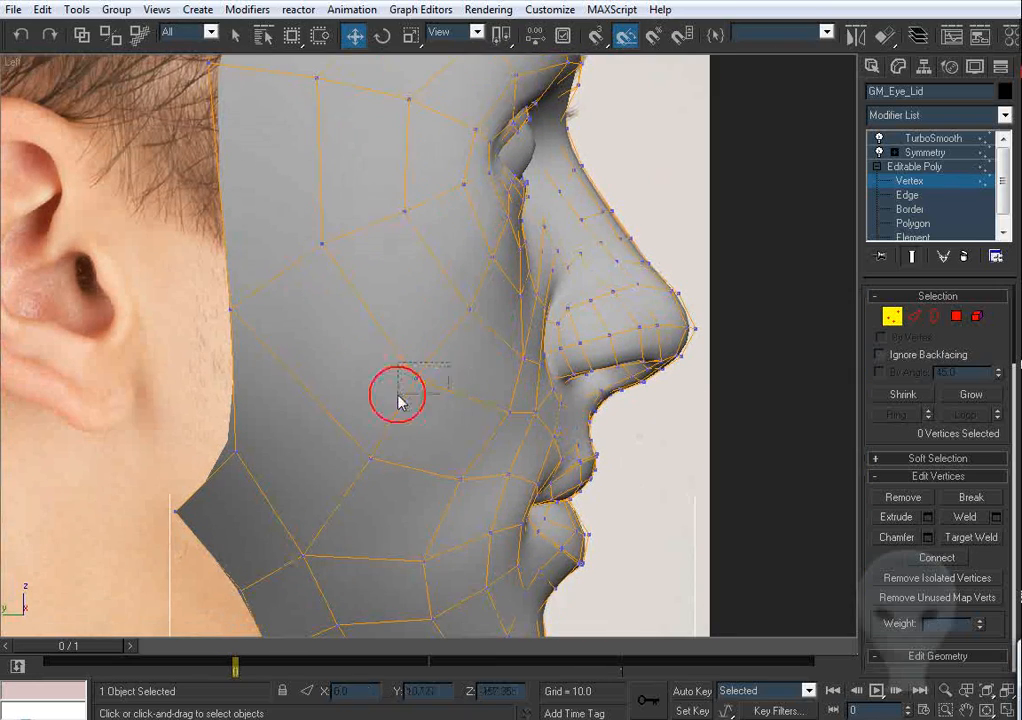
{"action": "left_click_drag", "start_coordinate": [398, 400], "coordinate": [446, 366]}
{"action": "key", "text": "f"}
{"action": "key", "text": "z"}
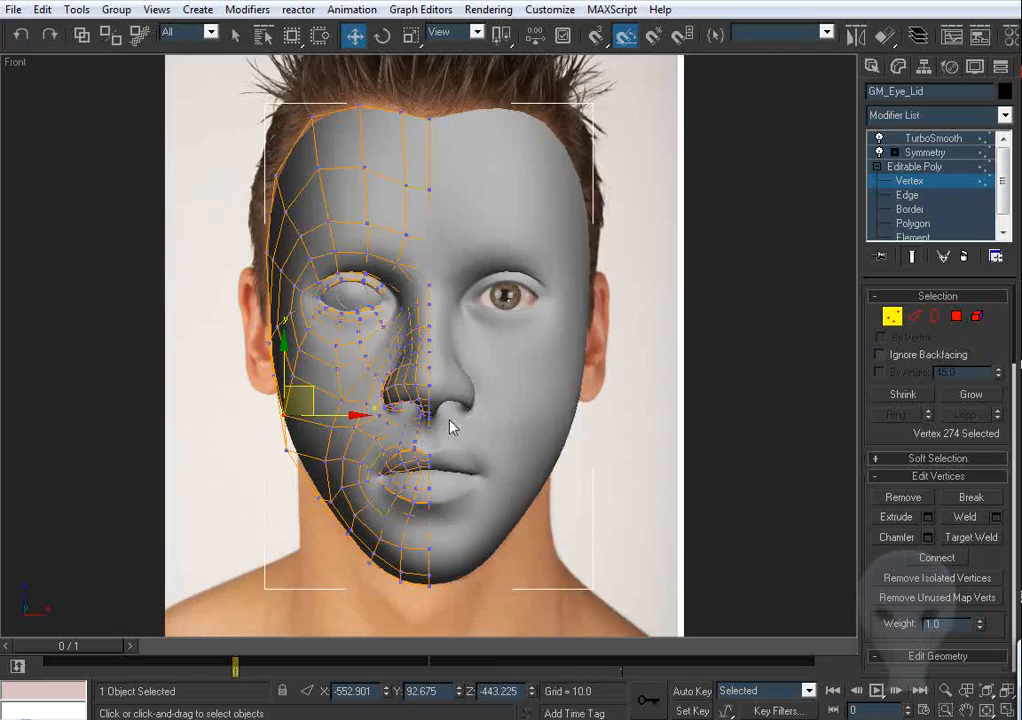
{"action": "middle_click_drag", "start_coordinate": [312, 425], "coordinate": [367, 462]}
{"action": "scroll", "coordinate": [367, 462], "scroll_direction": "up", "scroll_amount": 2}
Step: Move the jaw-side vertex level with the lips forward and down in the side view, and slightly inward in the front view
{"action": "key", "text": "l"}
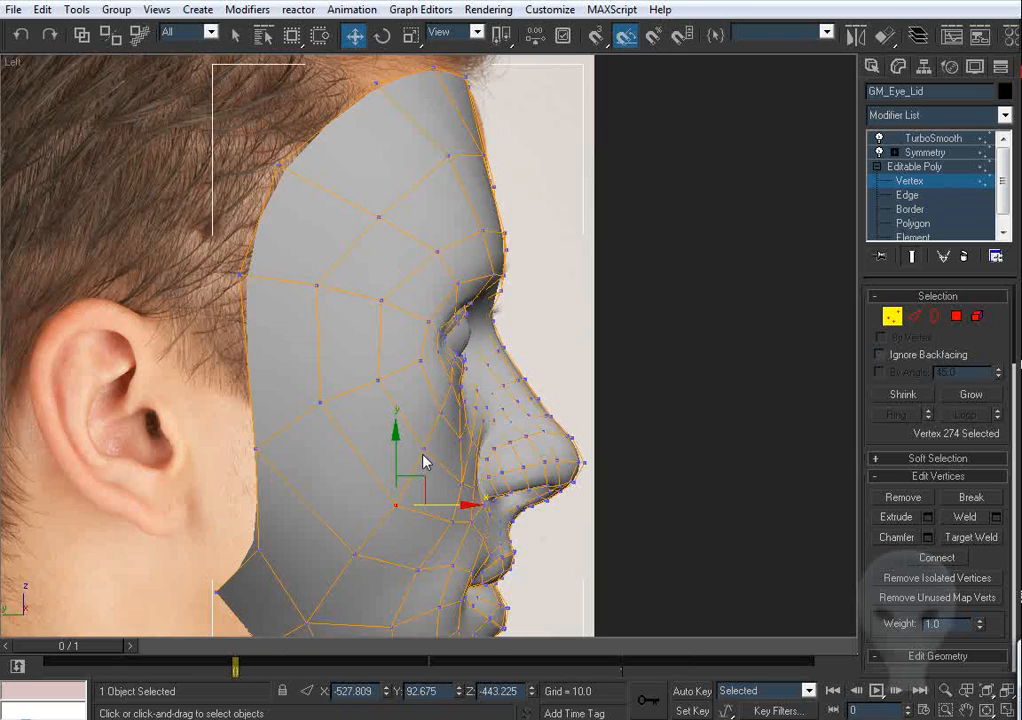
{"action": "scroll", "coordinate": [497, 433], "scroll_direction": "up", "scroll_amount": 4}
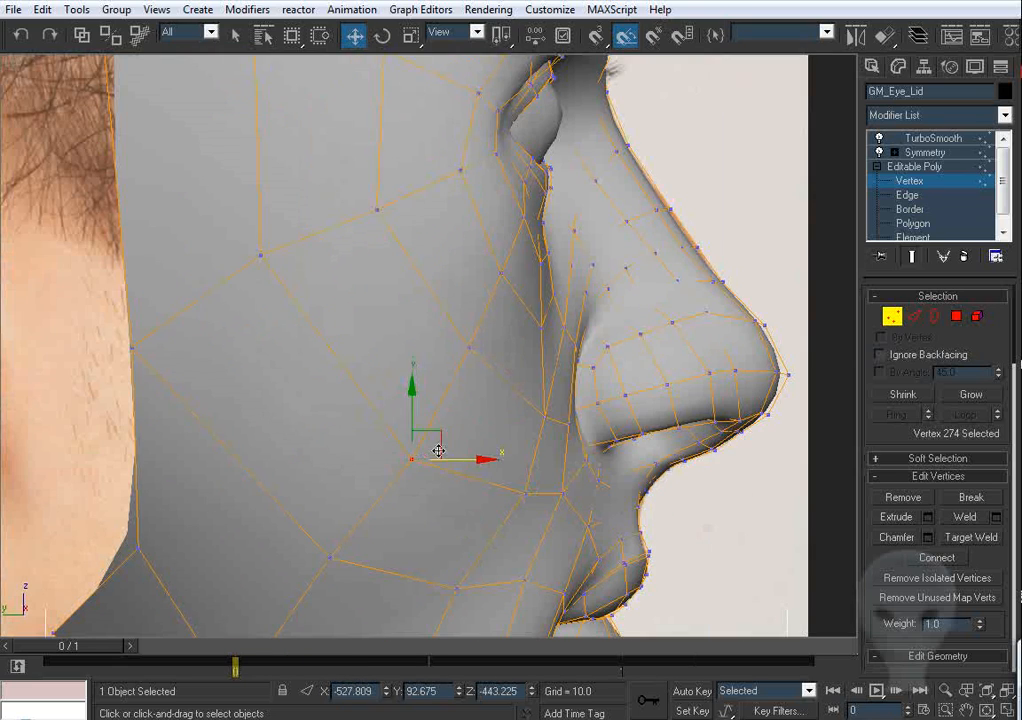
{"action": "middle_click_drag", "start_coordinate": [438, 451], "coordinate": [509, 318]}
{"action": "left_click", "coordinate": [400, 425]}
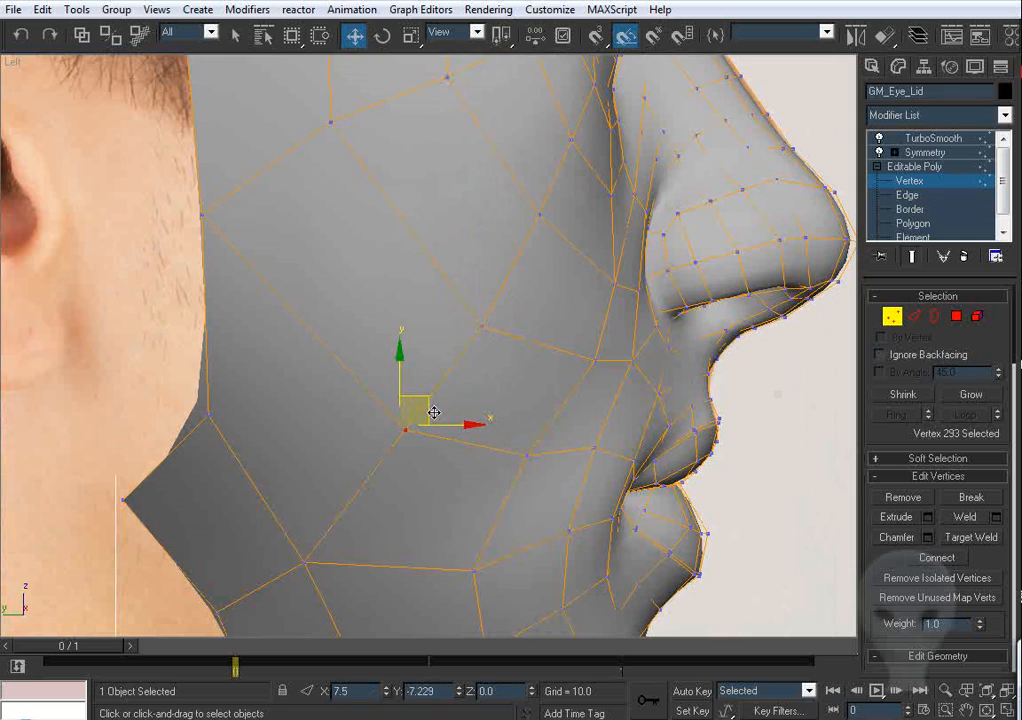
{"action": "key", "text": "f"}
{"action": "scroll", "coordinate": [465, 427], "scroll_direction": "down", "scroll_amount": 2}
{"action": "scroll", "coordinate": [552, 411], "scroll_direction": "up", "scroll_amount": 6}
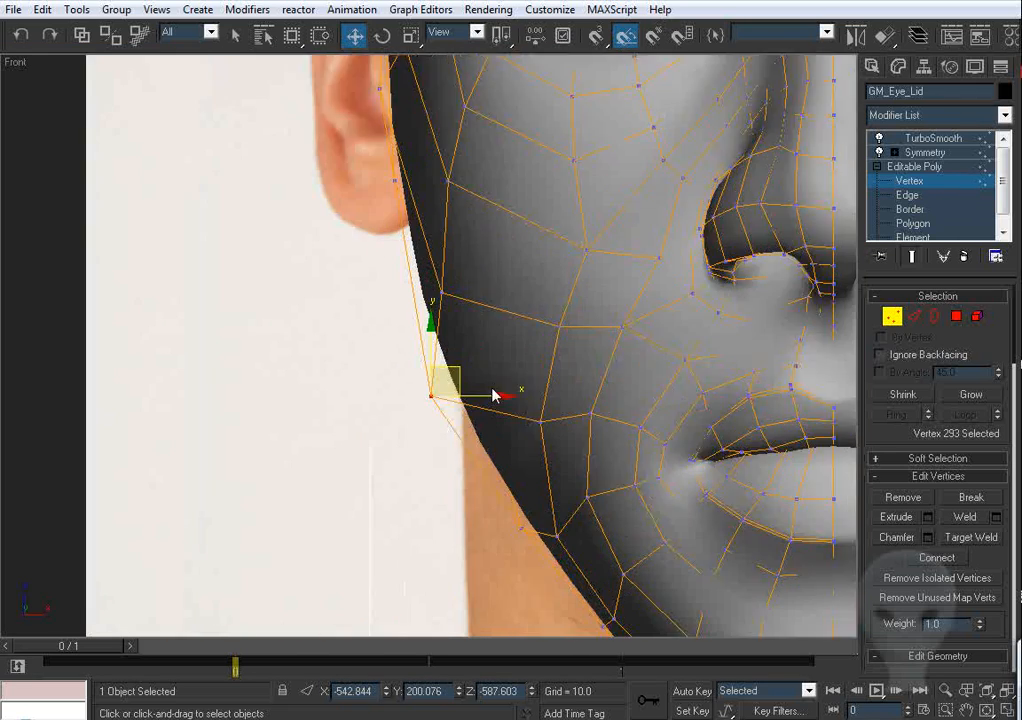
{"action": "scroll", "coordinate": [492, 395], "scroll_direction": "up", "scroll_amount": 2}
{"action": "mouse_move", "coordinate": [484, 418]}
{"action": "left_mouse_down"}
{"action": "mouse_move", "coordinate": [505, 419]}
{"action": "mouse_move", "coordinate": [487, 424]}
{"action": "left_mouse_up"}
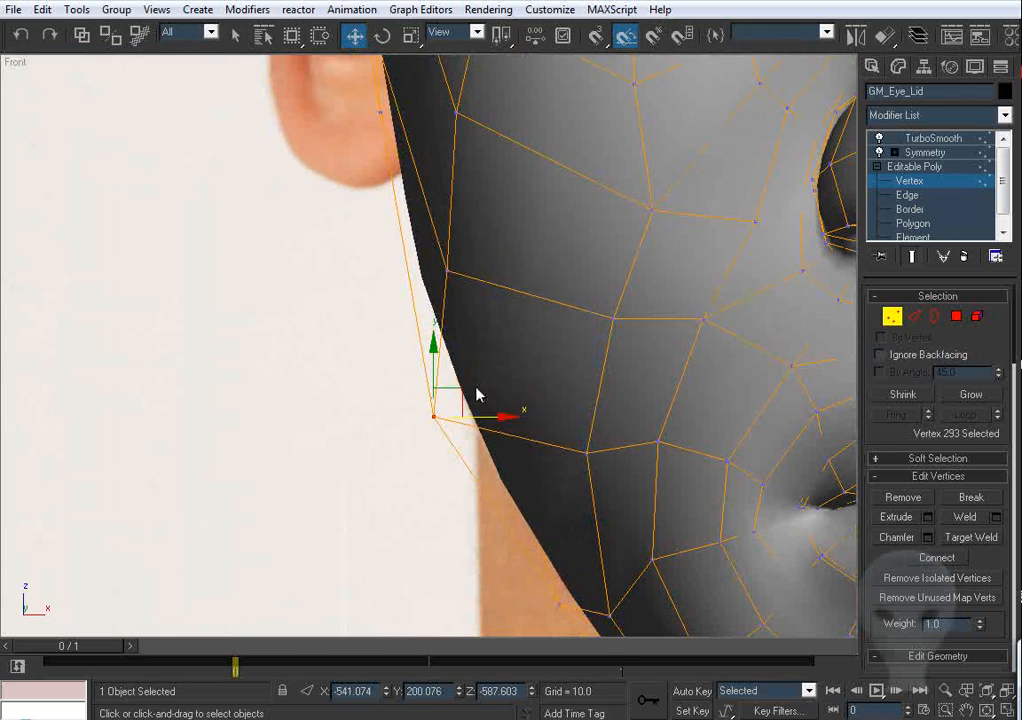
Step: In the front view, move the side cheek vertex level with the nostrils slightly outward along X
{"action": "left_click", "coordinate": [448, 272]}
{"action": "scroll", "coordinate": [484, 278], "scroll_direction": "down", "scroll_amount": 4}
{"action": "scroll", "coordinate": [424, 325], "scroll_direction": "up", "scroll_amount": 2}
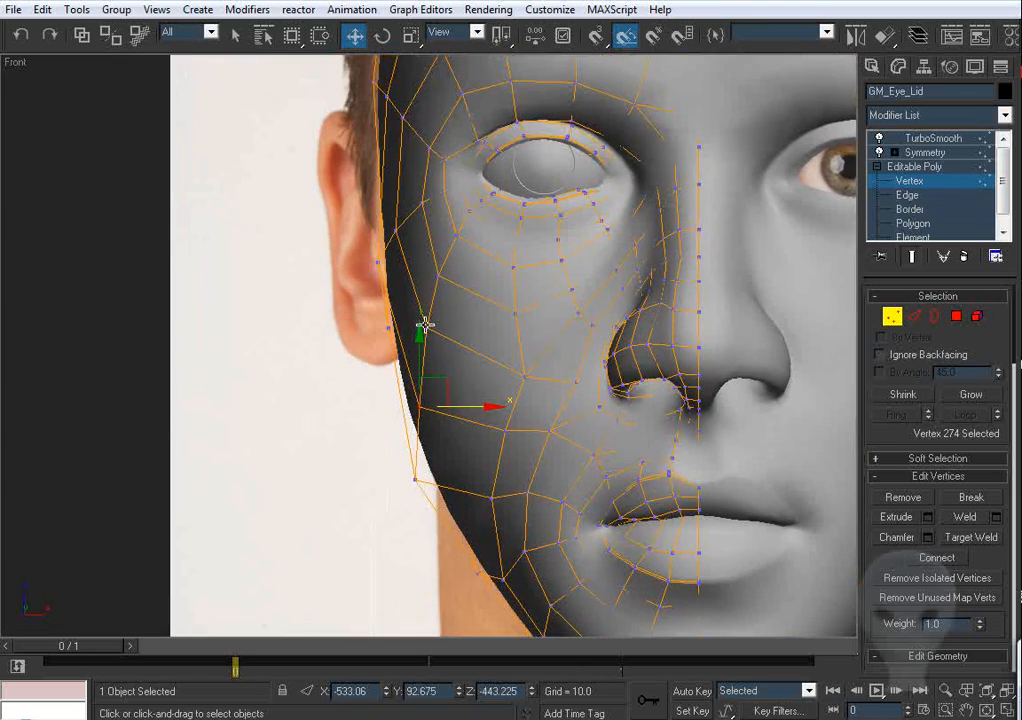
Step: In the side view, move the cheek vertex just above the nostril-level side vertex slightly forward and down
{"action": "left_click", "coordinate": [429, 329]}
{"action": "key", "text": "l"}
{"action": "key", "text": "z"}
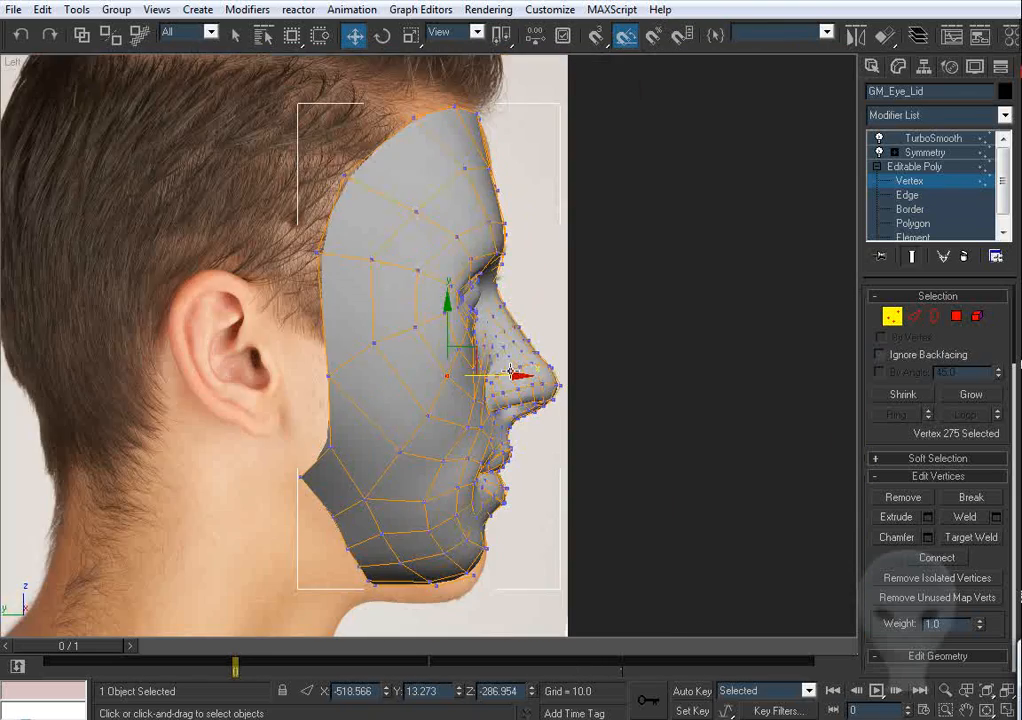
{"action": "scroll", "coordinate": [500, 370], "scroll_direction": "up", "scroll_amount": 4}
{"action": "middle_click_drag", "start_coordinate": [501, 436], "coordinate": [498, 369]}
{"action": "left_click_drag", "start_coordinate": [512, 341], "coordinate": [516, 351]}
{"action": "scroll", "coordinate": [516, 351], "scroll_direction": "down", "scroll_amount": 2}
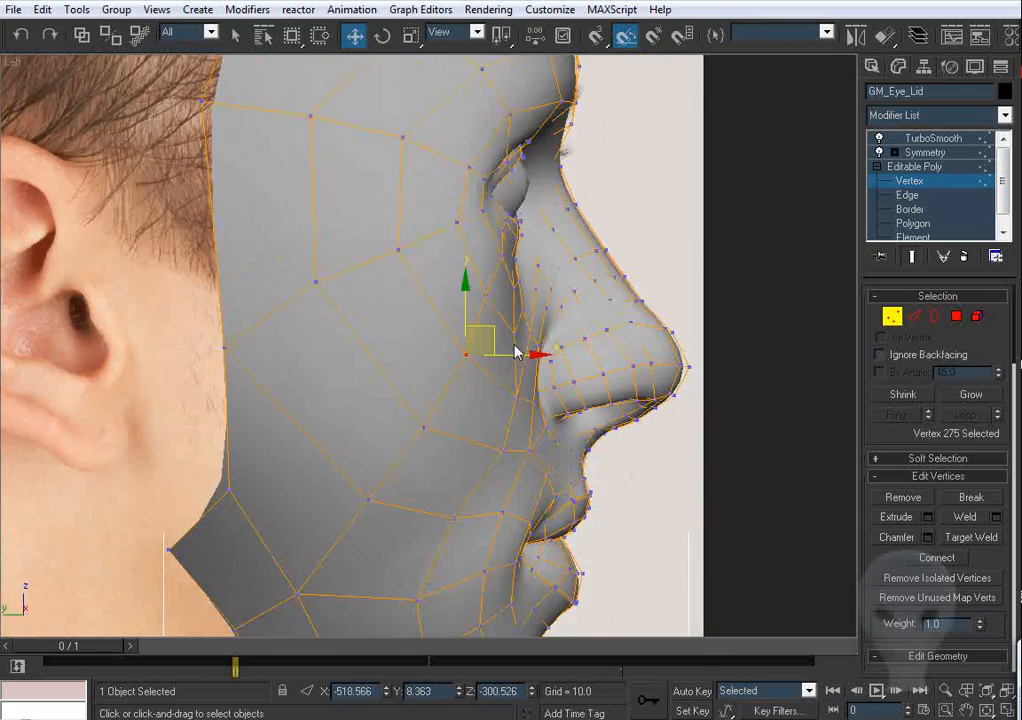
Step: Move the outer cheek vertex between nostril and mouth corner back in the side view, and outward along X in perspective
{"action": "middle_click_drag", "start_coordinate": [506, 452], "coordinate": [504, 388]}
{"action": "left_click", "coordinate": [503, 388]}
{"action": "left_click_drag", "start_coordinate": [550, 388], "coordinate": [509, 390]}
{"action": "middle_click_drag", "start_coordinate": [530, 393], "coordinate": [518, 360]}
{"action": "key", "text": "p"}
{"action": "middle_click_drag", "start_coordinate": [456, 418], "coordinate": [538, 180]}
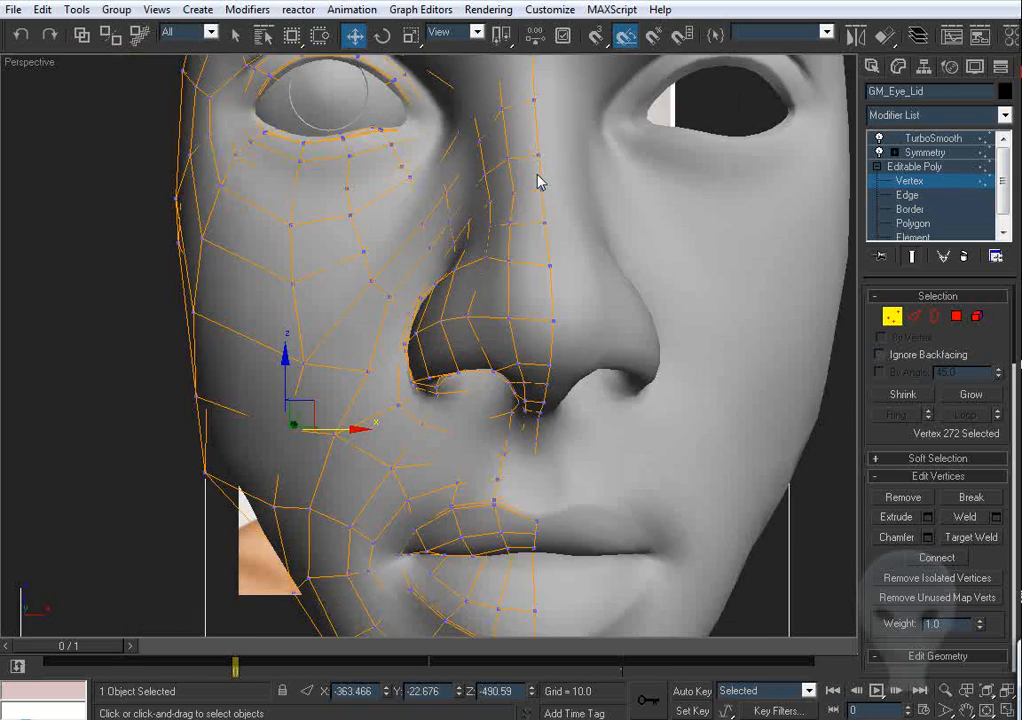
{"action": "middle_click_drag", "start_coordinate": [470, 350], "coordinate": [516, 304], "text": "alt"}
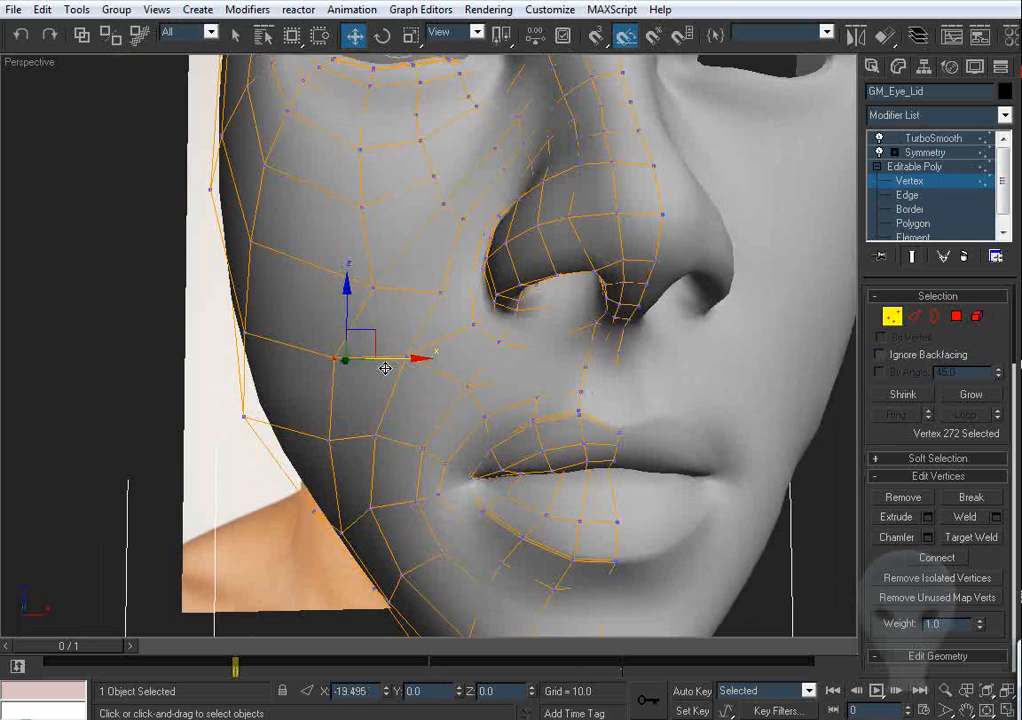
Step: Move the front cheek vertex beside the nostril outward along X and back along Y
{"action": "left_click", "coordinate": [381, 291]}
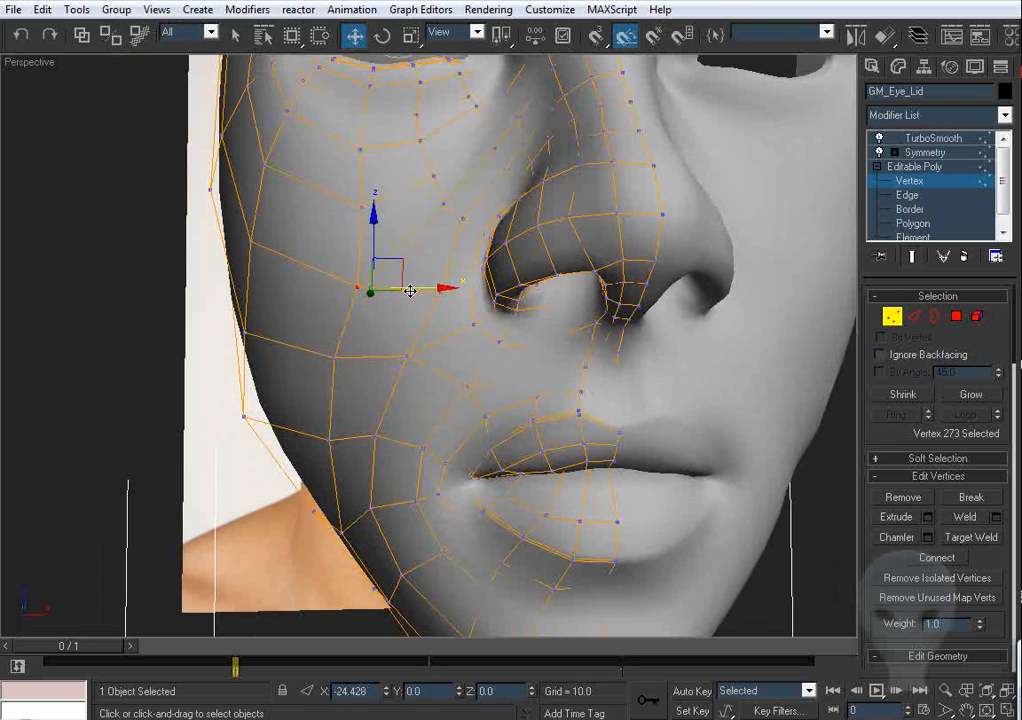
{"action": "middle_click_drag", "start_coordinate": [410, 291], "coordinate": [549, 333], "text": "alt"}
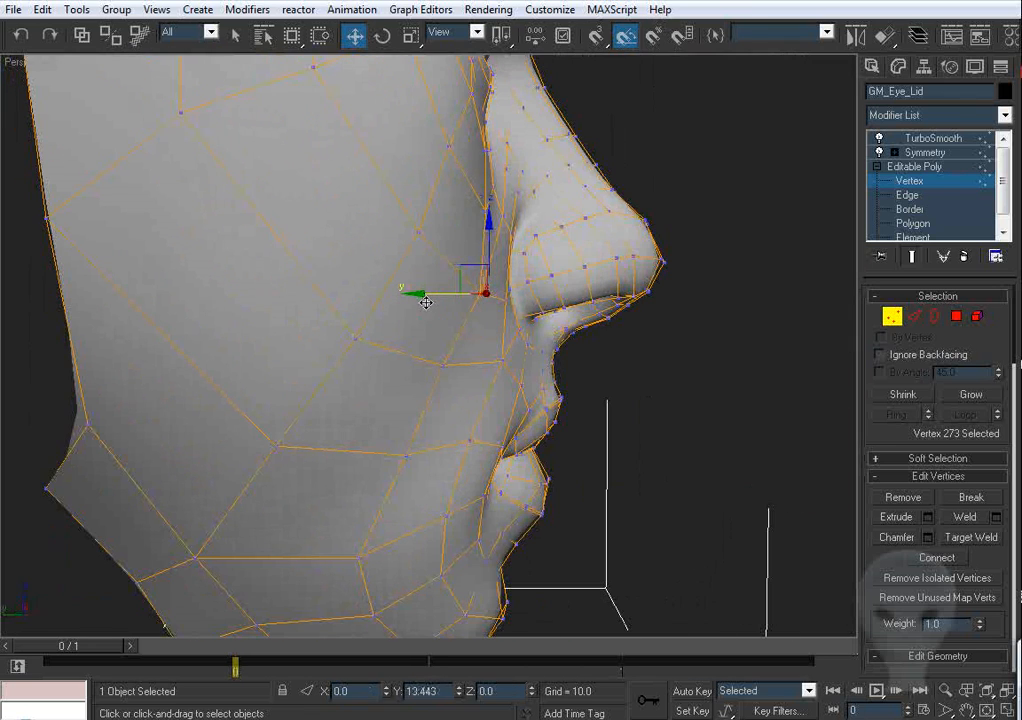
{"action": "middle_click_drag", "start_coordinate": [426, 302], "coordinate": [324, 358], "text": "alt"}
{"action": "left_click", "coordinate": [434, 352]}
Step: From a low perspective angle, move the nostril-level side cheek vertex outward along X and adjust the jaw vertex below it
{"action": "left_click", "coordinate": [310, 354]}
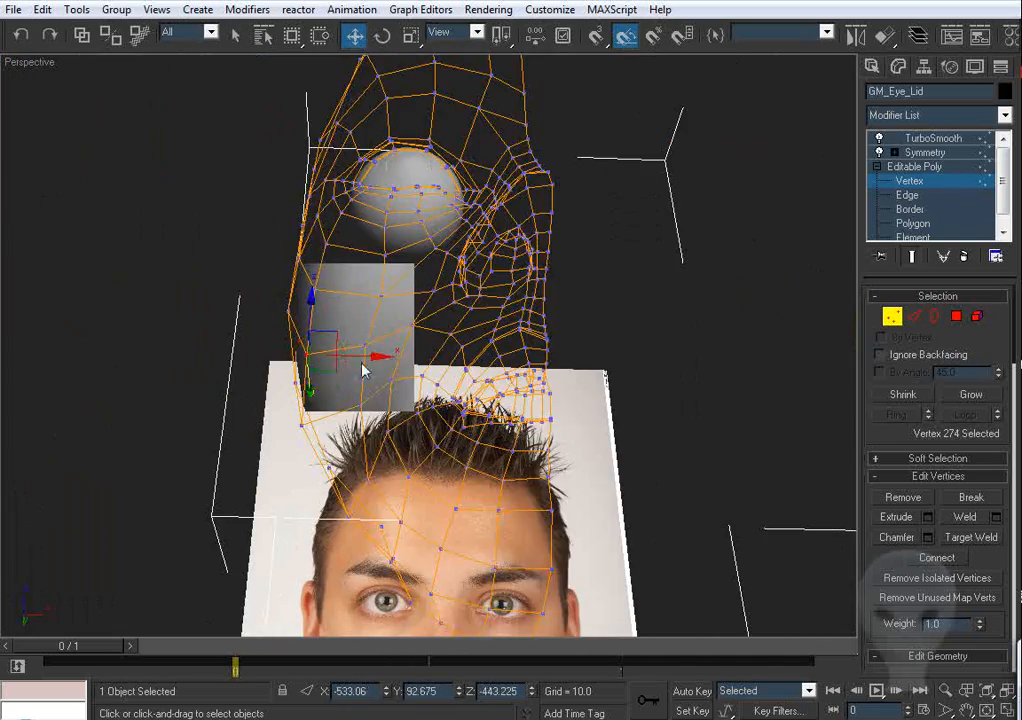
{"action": "left_click_drag", "start_coordinate": [360, 360], "coordinate": [352, 358]}
{"action": "left_click_drag", "start_coordinate": [301, 425], "coordinate": [308, 425]}
{"action": "middle_click_drag", "start_coordinate": [308, 425], "coordinate": [373, 430], "text": "alt"}
Step: Move the outer cheek vertex between nostril and mouth corner back along Y
{"action": "left_click", "coordinate": [415, 408]}
{"action": "middle_click_drag", "start_coordinate": [455, 438], "coordinate": [455, 410], "text": "alt"}
{"action": "left_click", "coordinate": [377, 352]}
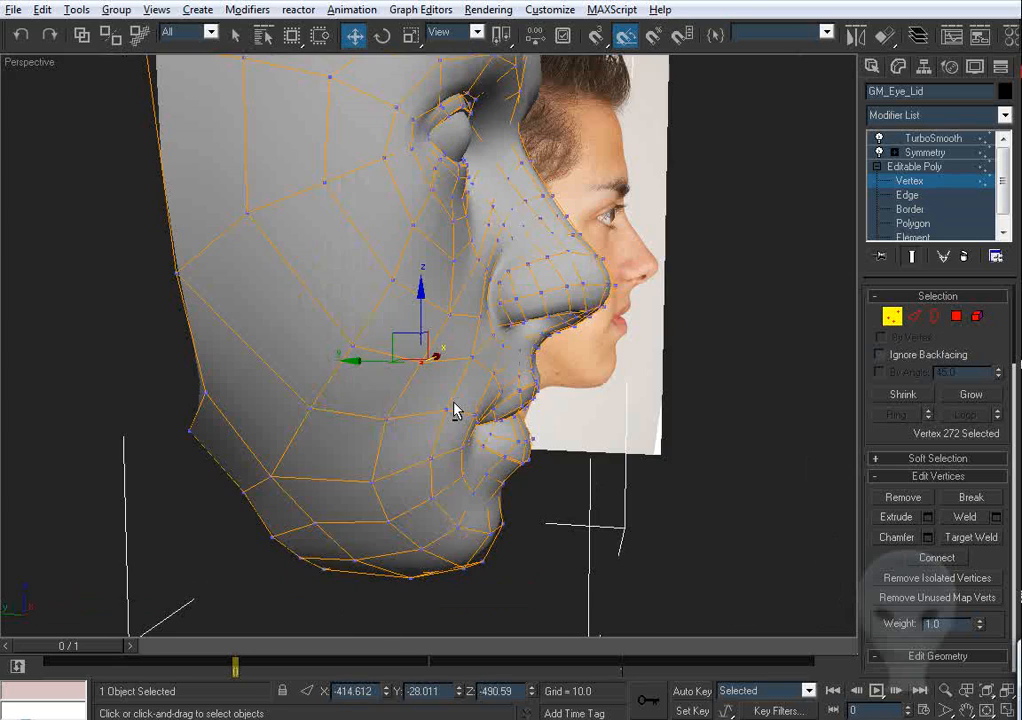
{"action": "left_click", "coordinate": [370, 366]}
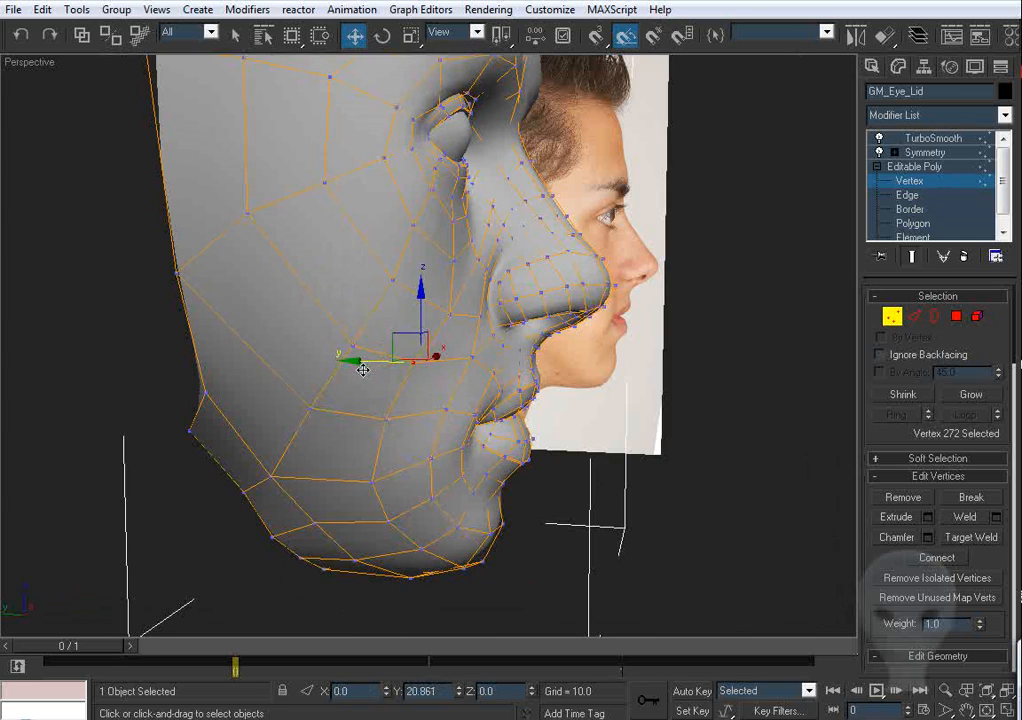
{"action": "middle_click_drag", "start_coordinate": [540, 412], "coordinate": [474, 400], "text": "alt"}
Step: Examine the cheek and mouth-corner surface from beneath the head, with the vertex outside and below the mouth corner selected
{"action": "scroll", "coordinate": [449, 387], "scroll_direction": "up", "scroll_amount": 2}
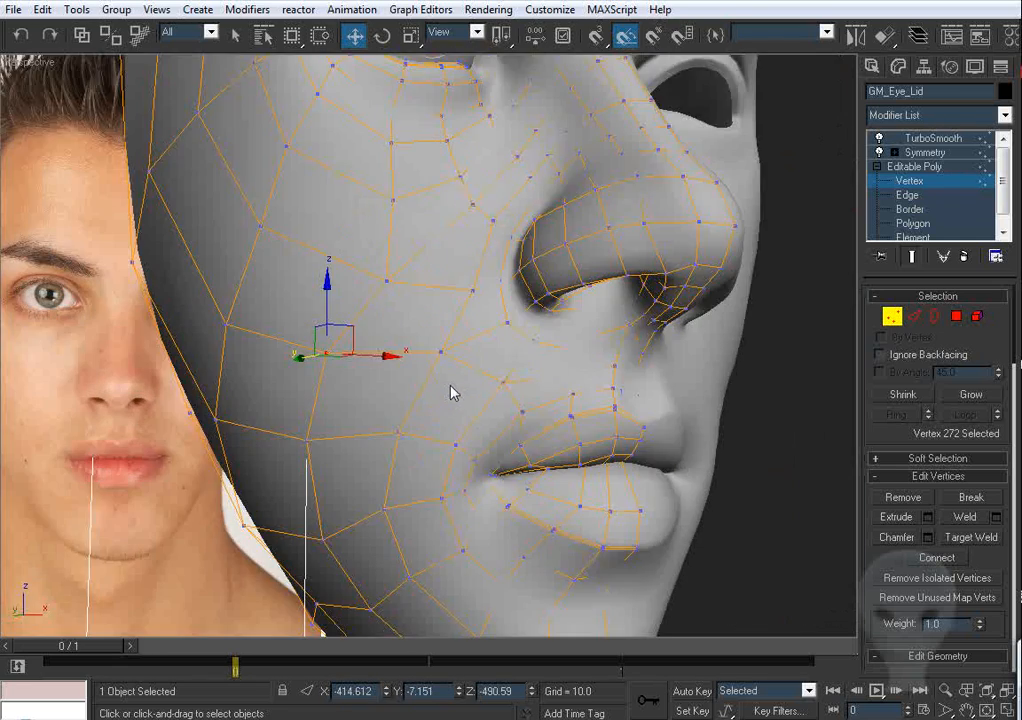
{"action": "left_click", "coordinate": [449, 356]}
{"action": "left_click", "coordinate": [449, 362]}
{"action": "middle_click_drag", "start_coordinate": [447, 352], "coordinate": [432, 327], "text": "alt"}
{"action": "left_click", "coordinate": [388, 358]}
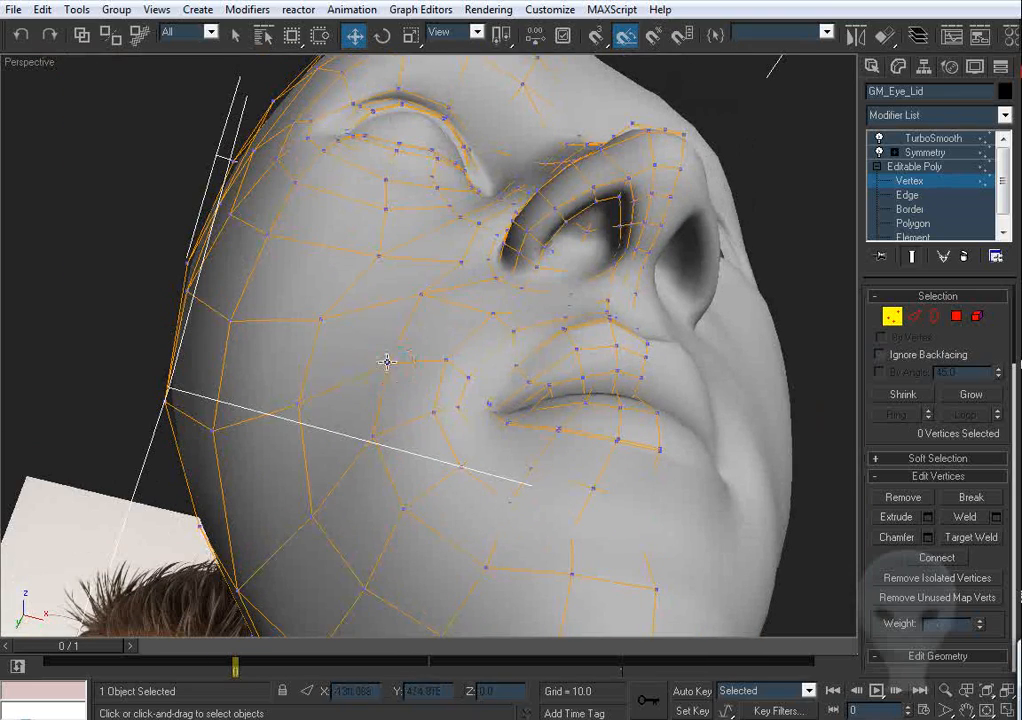
{"action": "left_click", "coordinate": [372, 355]}
{"action": "middle_click_drag", "start_coordinate": [372, 355], "coordinate": [396, 366], "text": "alt"}
{"action": "mouse_move", "coordinate": [388, 392]}
{"action": "middle_mouse_down", "text": "alt"}
{"action": "mouse_move", "coordinate": [417, 427]}
{"action": "mouse_move", "coordinate": [400, 388]}
{"action": "middle_mouse_up", "text": "alt"}
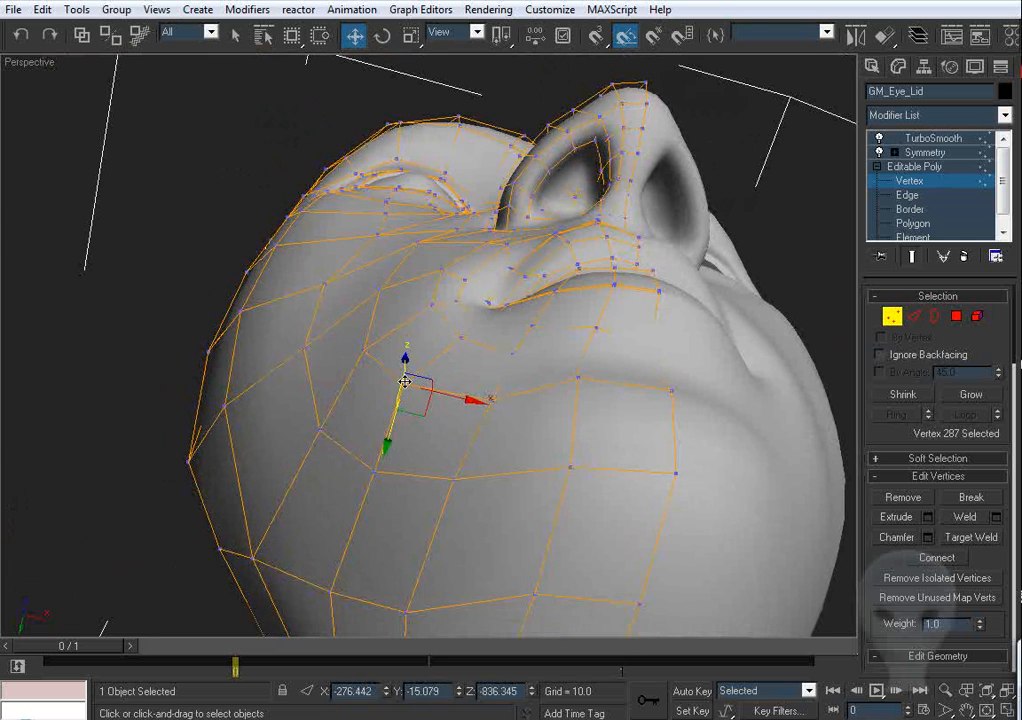
{"action": "middle_click_drag", "start_coordinate": [405, 381], "coordinate": [545, 365], "text": "alt"}
Step: Move the cheek vertices between the inner eye corner and the nostril wing back along Y
{"action": "scroll", "coordinate": [490, 416], "scroll_direction": "up", "scroll_amount": 5}
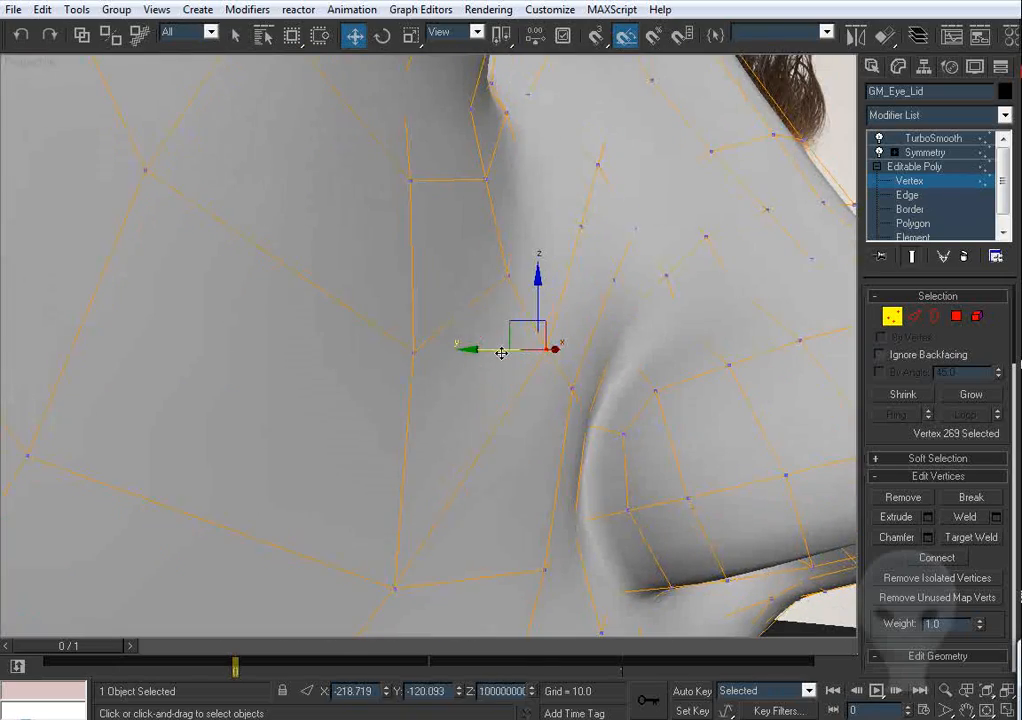
{"action": "left_click_drag", "start_coordinate": [509, 280], "coordinate": [498, 278]}
{"action": "left_click", "coordinate": [411, 360]}
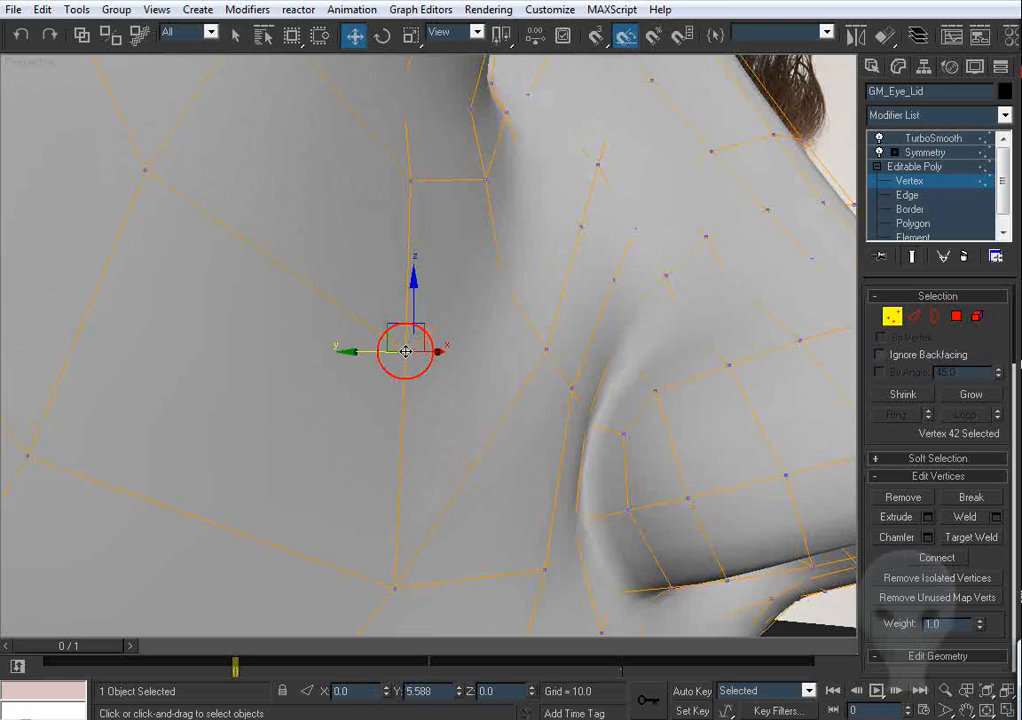
{"action": "left_click_drag", "start_coordinate": [405, 351], "coordinate": [399, 351]}
{"action": "scroll", "coordinate": [399, 351], "scroll_direction": "down", "scroll_amount": 2}
{"action": "middle_click_drag", "start_coordinate": [399, 351], "coordinate": [465, 385], "text": "alt"}
{"action": "scroll", "coordinate": [470, 388], "scroll_direction": "down", "scroll_amount": 4}
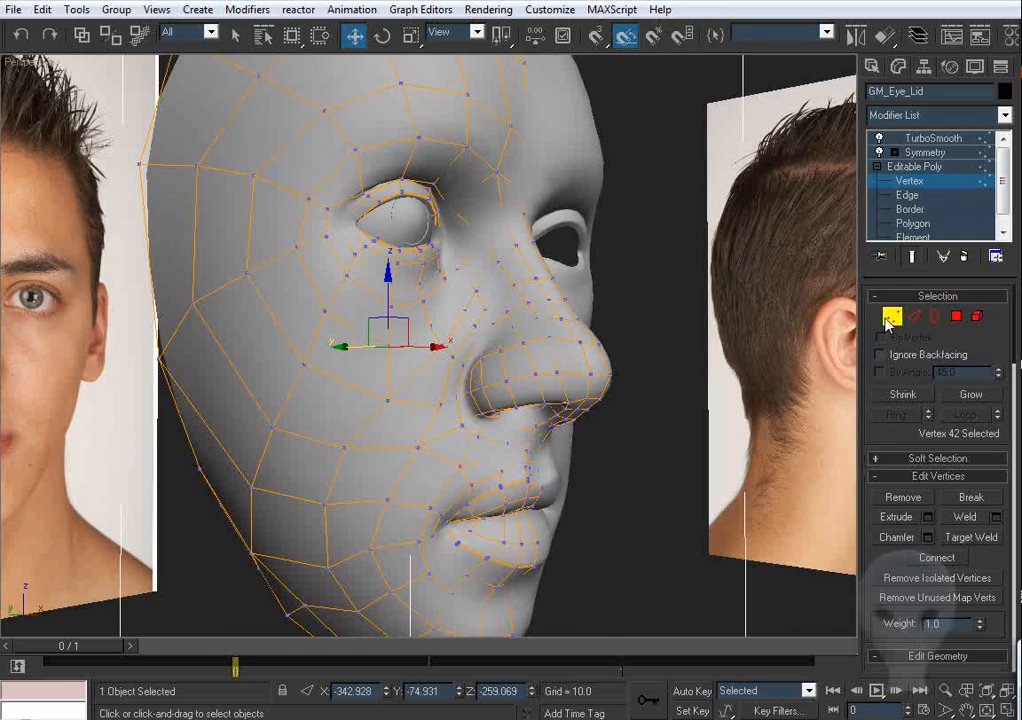
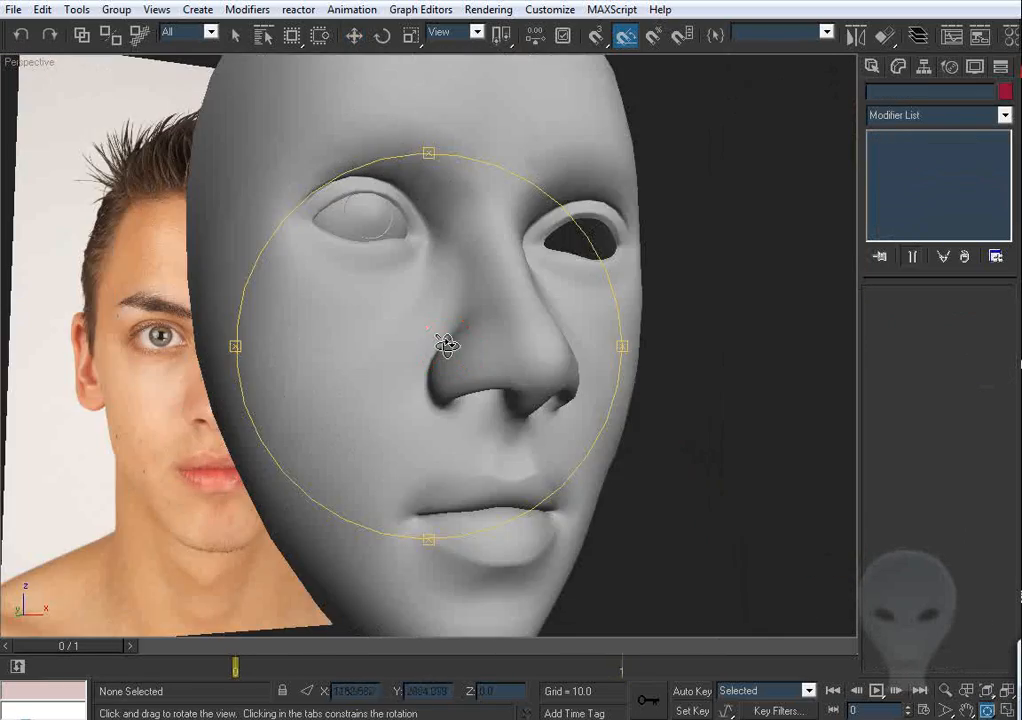
Step: Leave vertex editing, compare the smoothed face with the front photo, and switch off TurboSmooth on GM_Eye_Lid
{"action": "left_click_drag", "start_coordinate": [447, 345], "coordinate": [433, 337]}
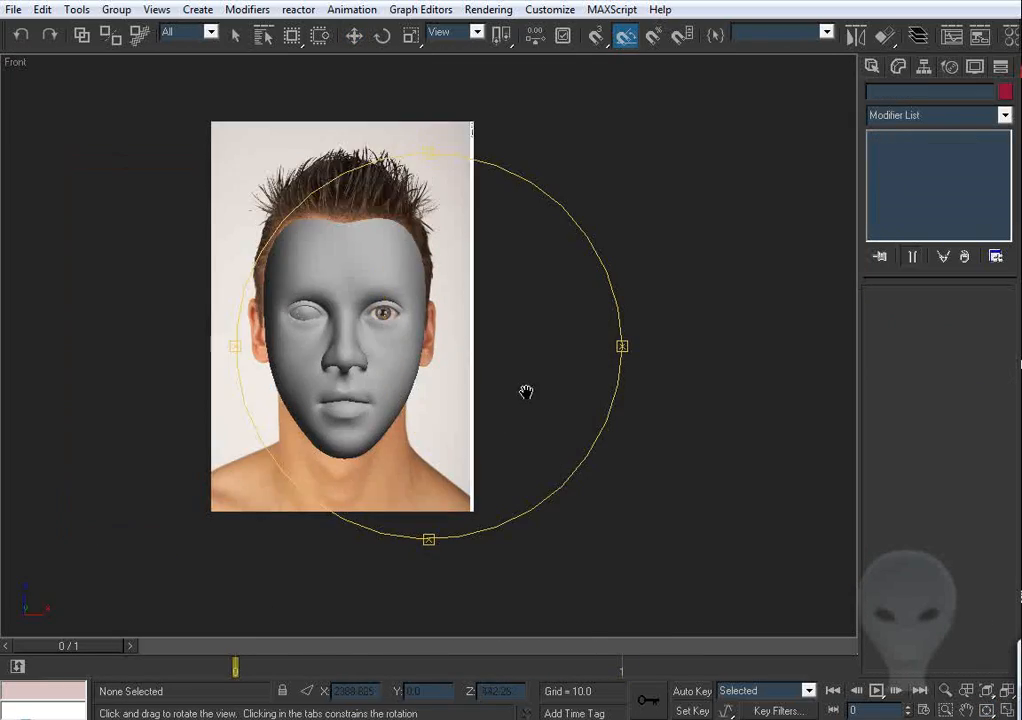
{"action": "scroll", "coordinate": [415, 344], "scroll_direction": "up", "scroll_amount": 5}
{"action": "left_click_drag", "start_coordinate": [415, 344], "coordinate": [454, 322]}
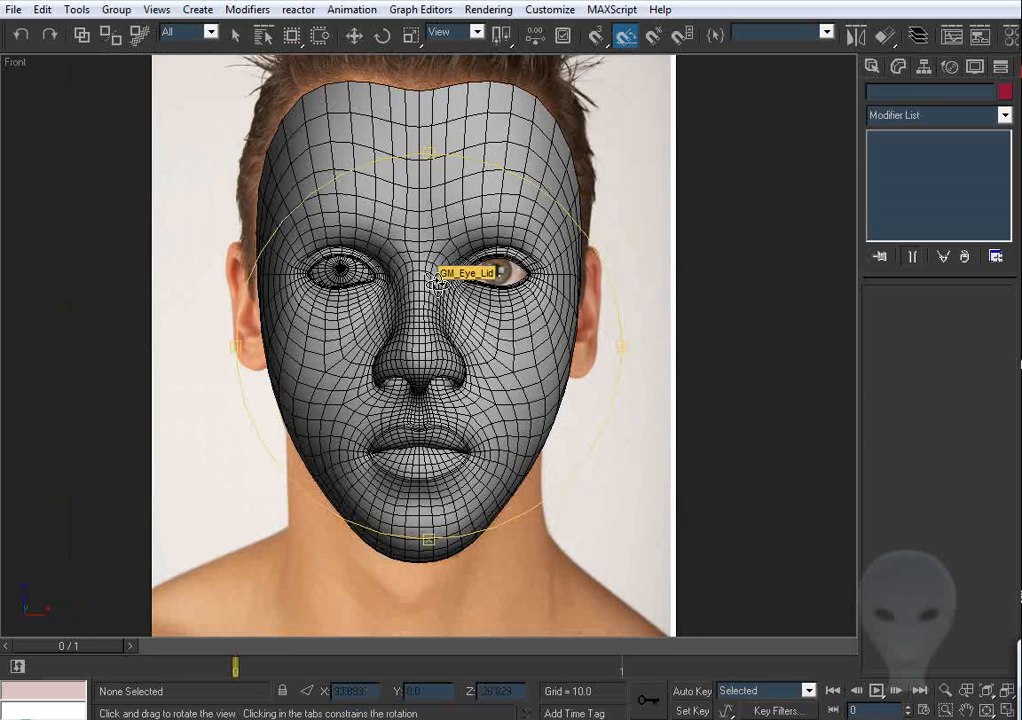
{"action": "key", "text": "w"}
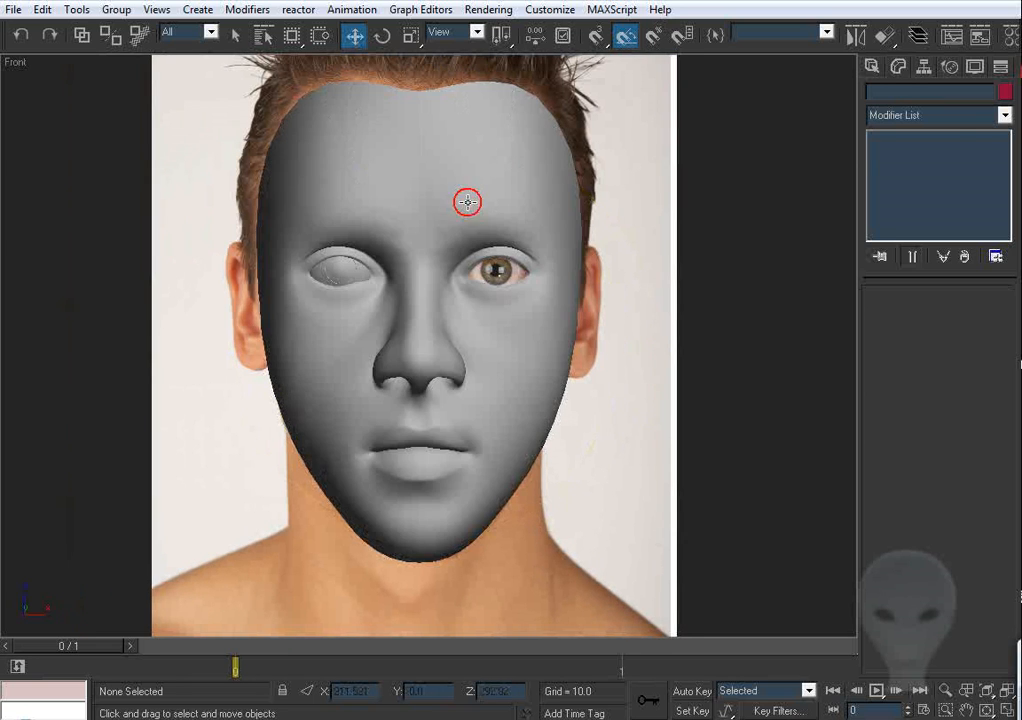
{"action": "left_click", "coordinate": [468, 200]}
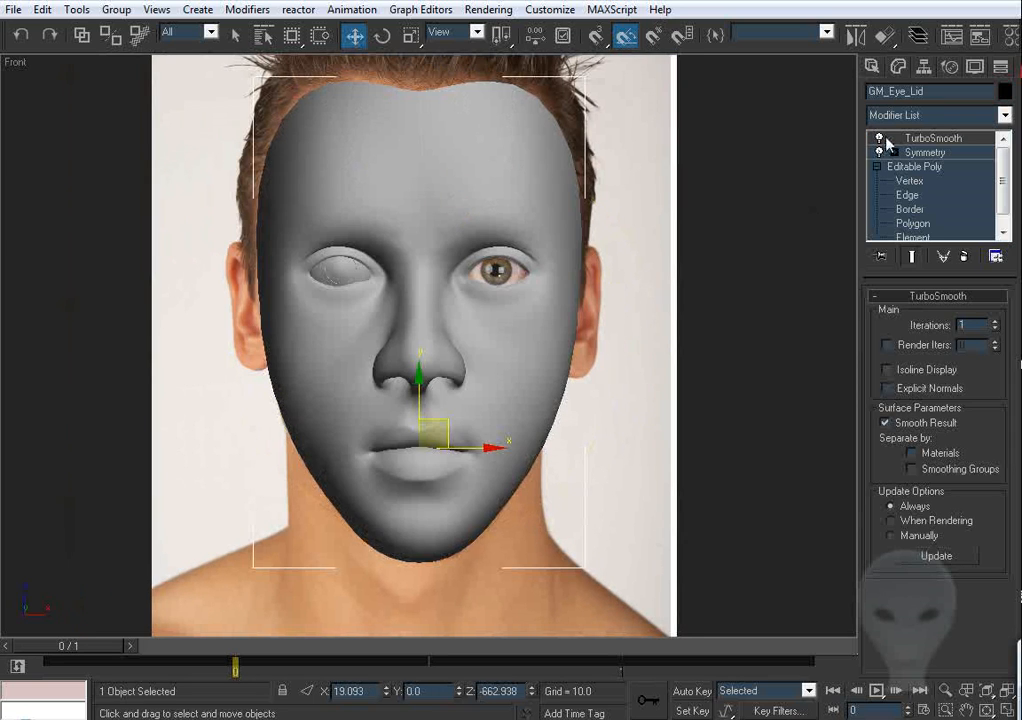
{"action": "left_click", "coordinate": [880, 138]}
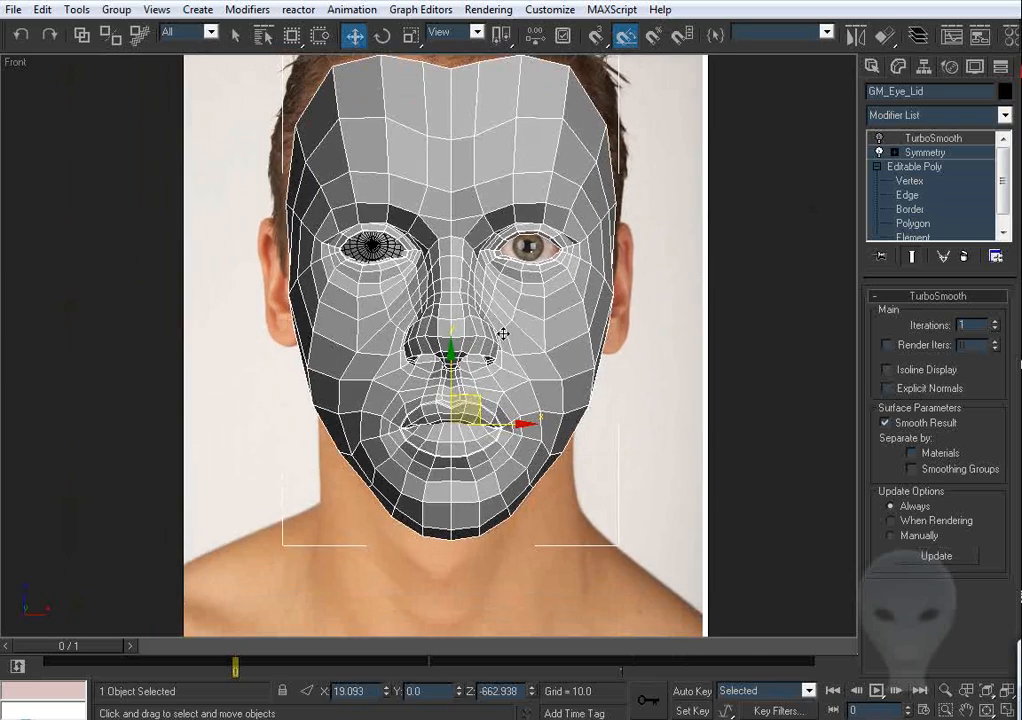
Step: In the front view, move the mid-cheek vertex below the eye outward and down to about X -361.7, Z -278.1
{"action": "middle_click_drag", "start_coordinate": [492, 335], "coordinate": [516, 357]}
{"action": "scroll", "coordinate": [516, 357], "scroll_direction": "up", "scroll_amount": 3}
{"action": "middle_click_drag", "start_coordinate": [455, 408], "coordinate": [516, 351]}
{"action": "scroll", "coordinate": [516, 351], "scroll_direction": "down", "scroll_amount": 1}
{"action": "middle_click_drag", "start_coordinate": [596, 446], "coordinate": [526, 442]}
{"action": "left_click", "coordinate": [909, 181]}
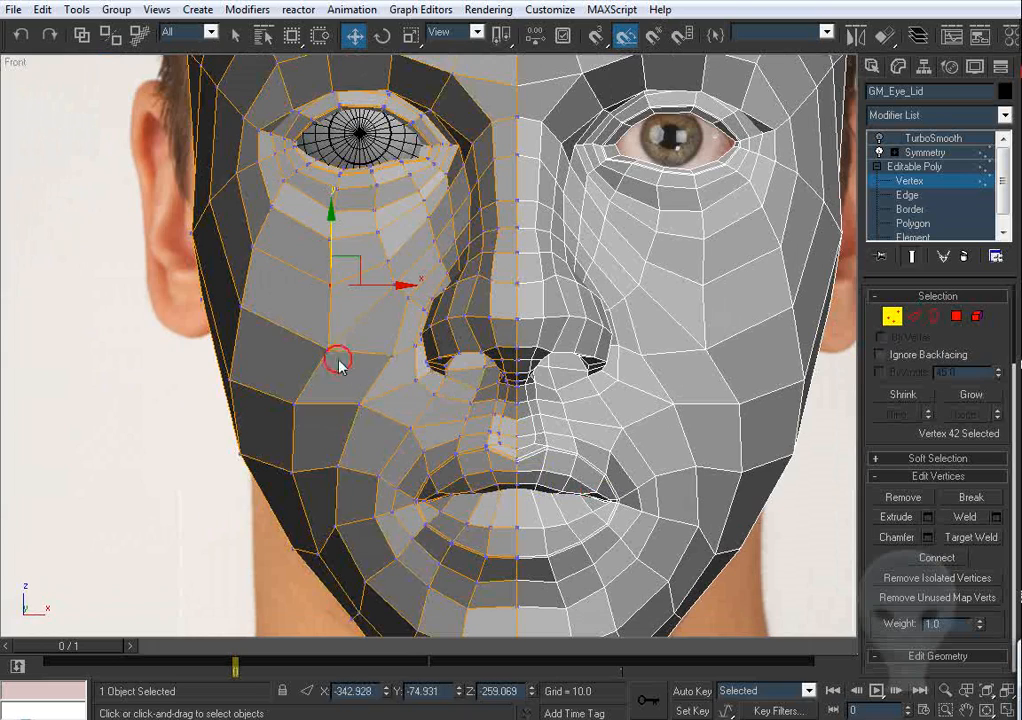
{"action": "middle_click_drag", "start_coordinate": [350, 315], "coordinate": [349, 345]}
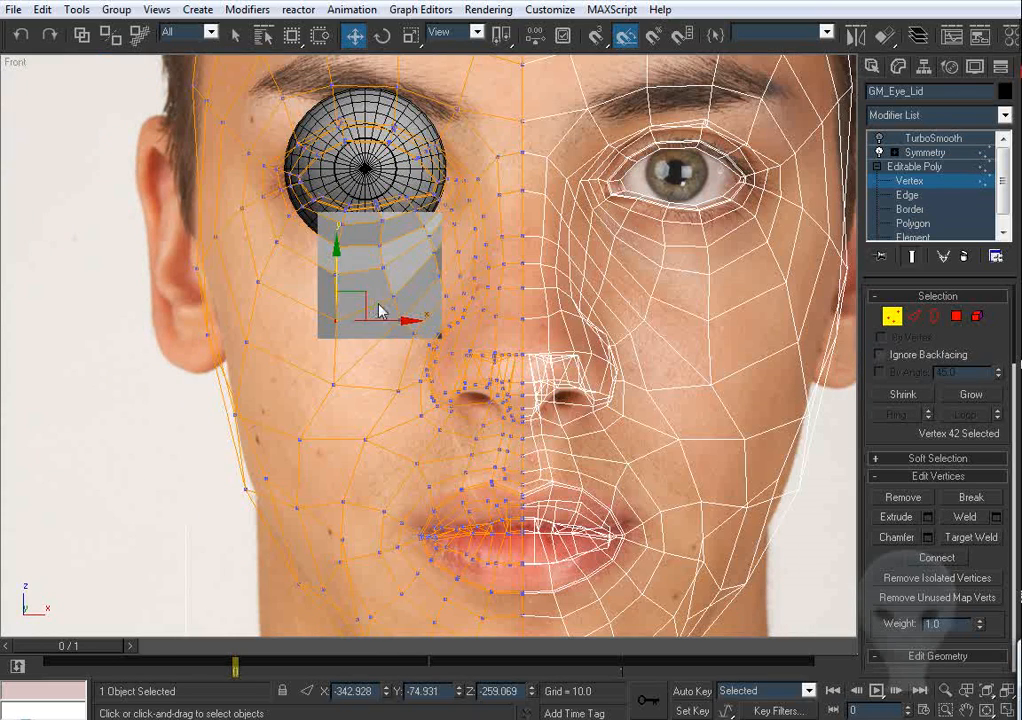
{"action": "left_click", "coordinate": [371, 311]}
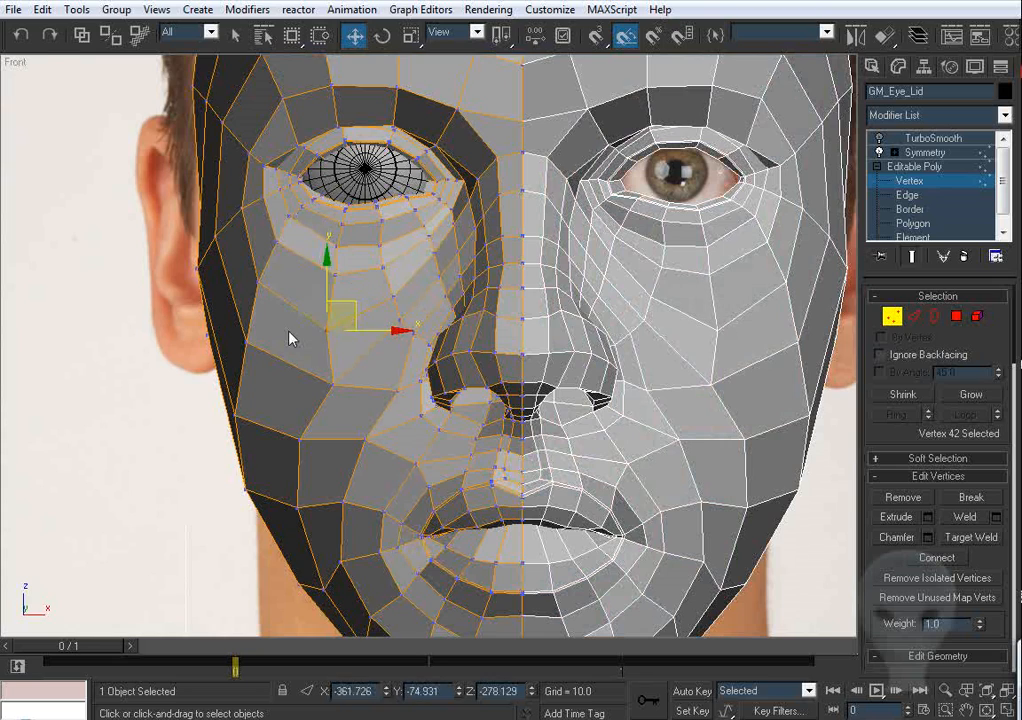
Step: Shift the nostril-level cheek vertices outward in the front view, moving the one nearest the nostril about 21 units along X
{"action": "left_click", "coordinate": [299, 445]}
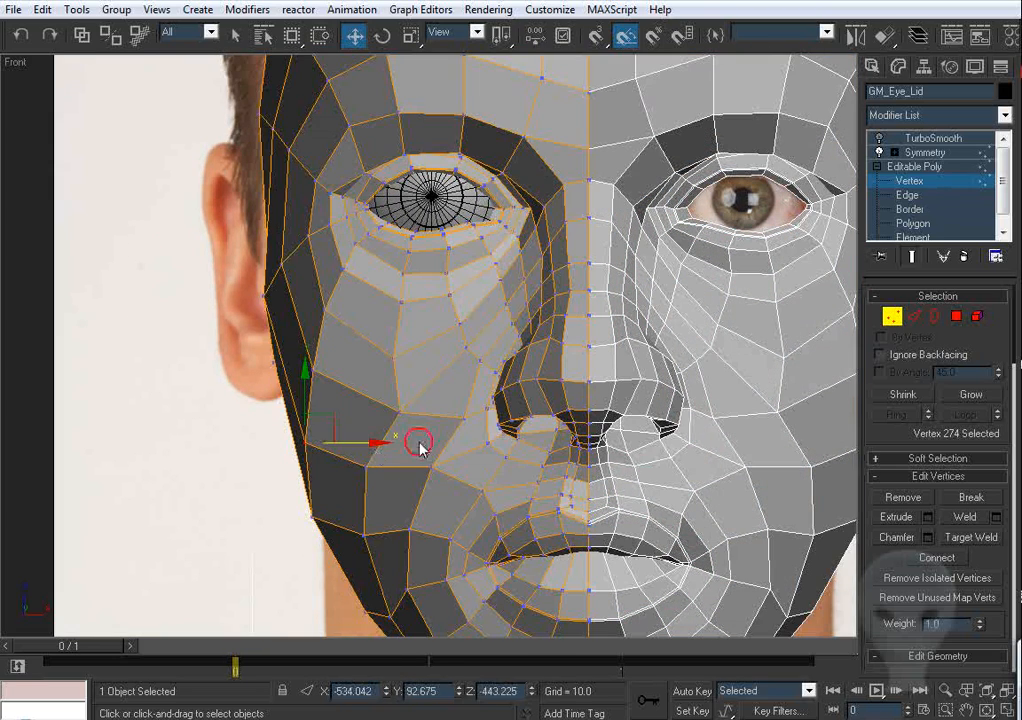
{"action": "left_click", "coordinate": [399, 410]}
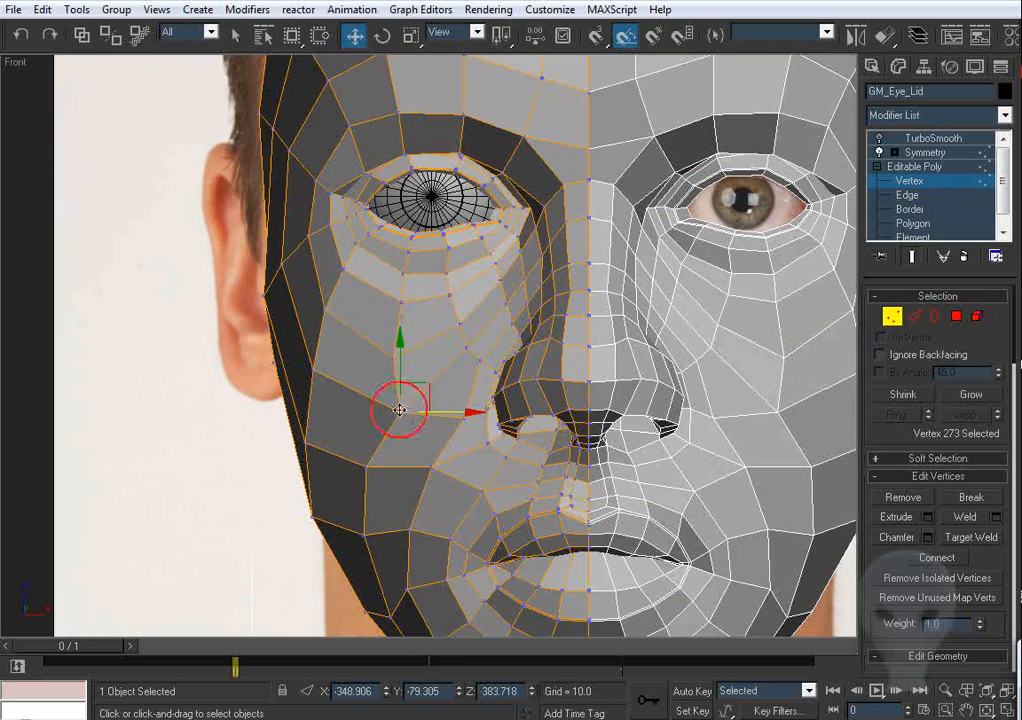
{"action": "left_click_drag", "start_coordinate": [458, 414], "coordinate": [458, 461]}
{"action": "left_click", "coordinate": [464, 418]}
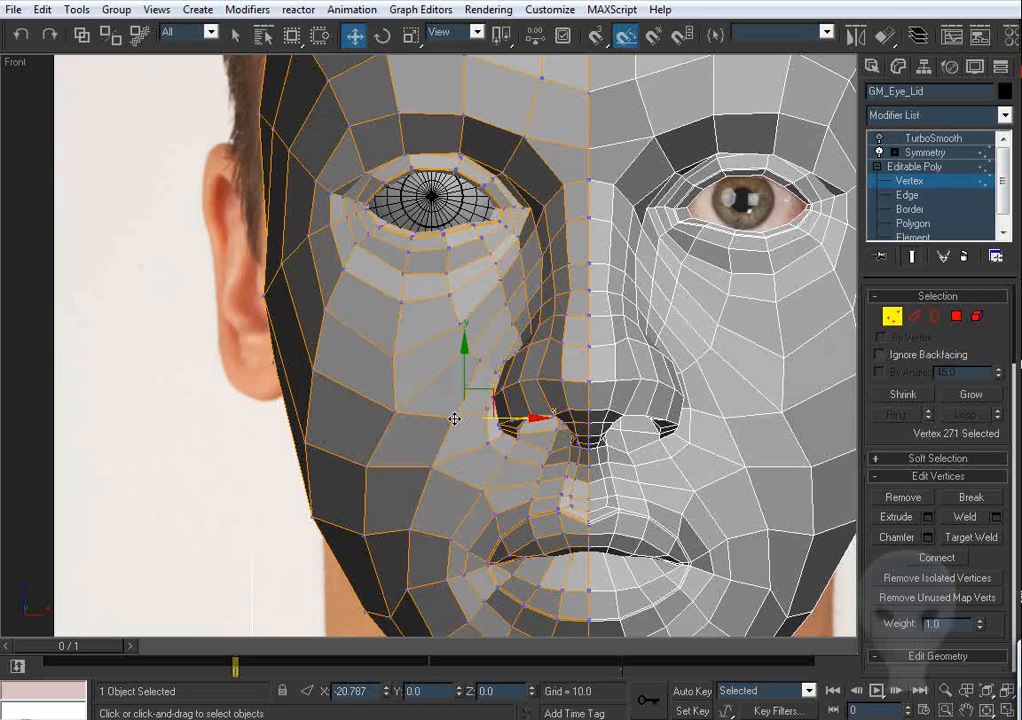
{"action": "left_click", "coordinate": [448, 464]}
Step: Move the cheek vertex between nostril and mouth corner slightly up and toward the nose in the front view
{"action": "scroll", "coordinate": [433, 486], "scroll_direction": "down", "scroll_amount": 5}
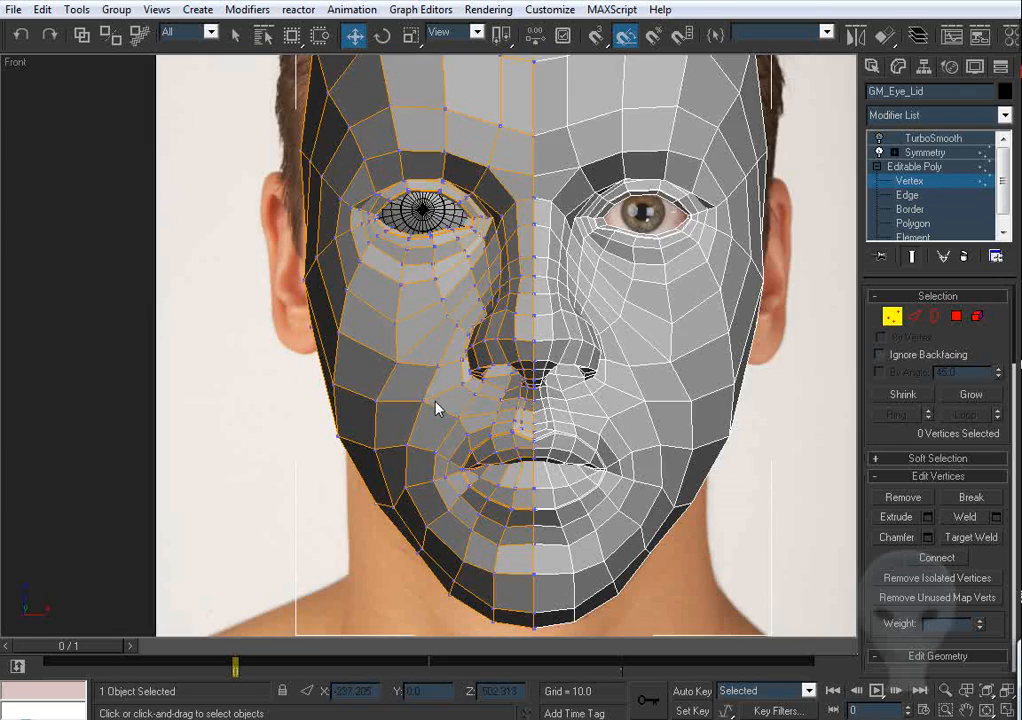
{"action": "scroll", "coordinate": [455, 378], "scroll_direction": "up", "scroll_amount": 2}
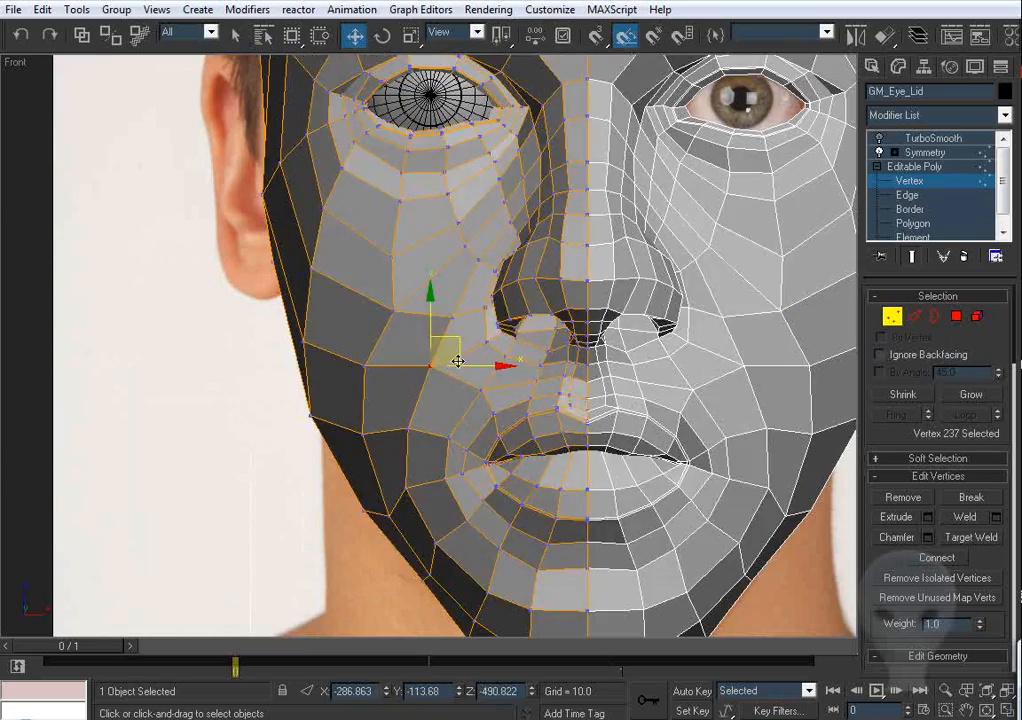
{"action": "left_click_drag", "start_coordinate": [457, 361], "coordinate": [461, 353]}
{"action": "left_click", "coordinate": [398, 392]}
Step: Leave vertex editing, hide the mesh edges, and examine the unsmoothed face from several perspective angles
{"action": "key", "text": "alt+x"}
{"action": "key", "text": "alt+x"}
{"action": "key", "text": "p"}
{"action": "key", "text": "ctrl+r"}
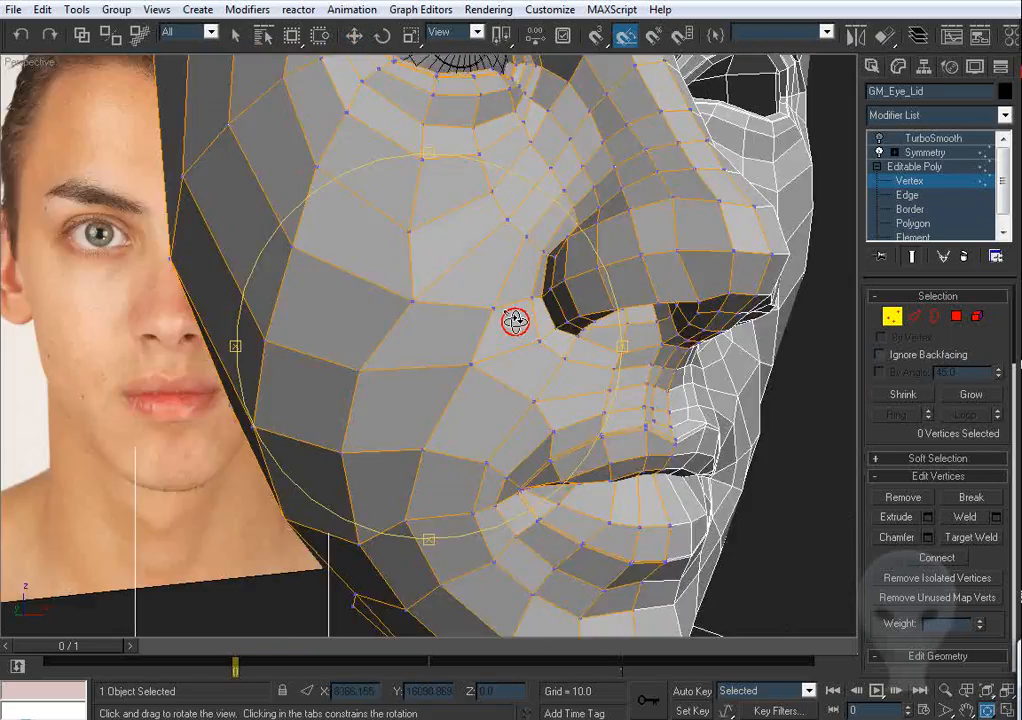
{"action": "scroll", "coordinate": [516, 321], "scroll_direction": "down", "scroll_amount": 3}
{"action": "left_click_drag", "start_coordinate": [516, 321], "coordinate": [430, 336]}
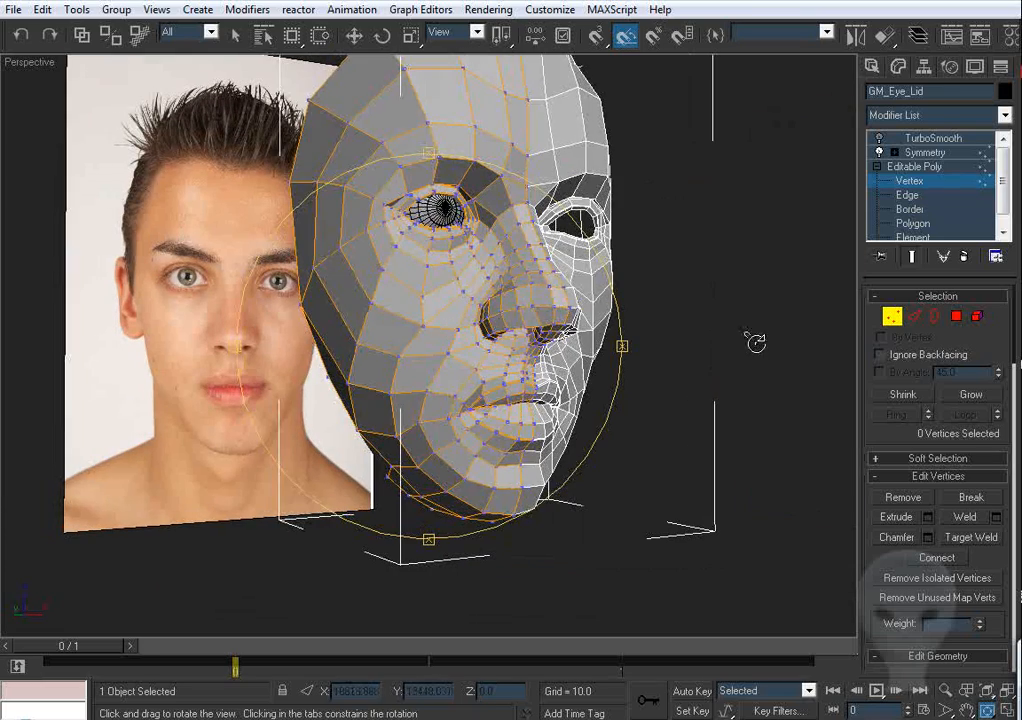
{"action": "key", "text": "F4"}
{"action": "left_click", "coordinate": [897, 320]}
{"action": "left_click", "coordinate": [790, 264]}
{"action": "middle_click_drag", "start_coordinate": [684, 274], "coordinate": [648, 330]}
{"action": "key", "text": "ctrl+r"}
{"action": "left_click_drag", "start_coordinate": [454, 315], "coordinate": [554, 332]}
Step: Compare the face mesh with the side reference photo around the profile, jaw and ear in the left view
{"action": "key", "text": "l"}
{"action": "key", "text": "z"}
{"action": "middle_click_drag", "start_coordinate": [531, 344], "coordinate": [413, 291]}
{"action": "scroll", "coordinate": [495, 324], "scroll_direction": "up", "scroll_amount": 4}
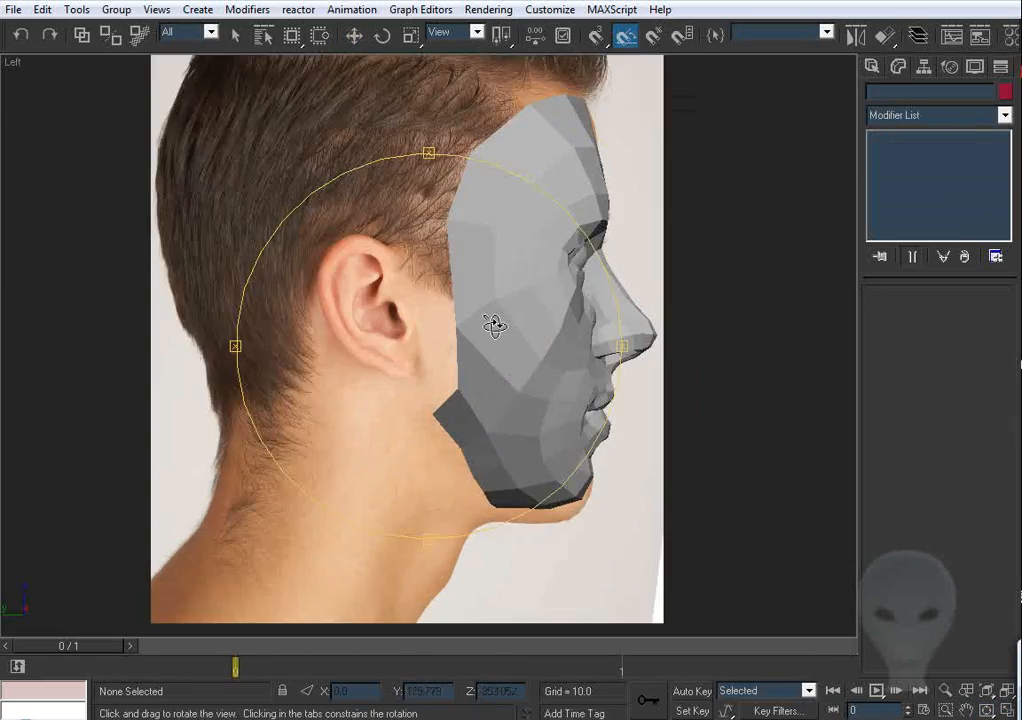
{"action": "middle_click_drag", "start_coordinate": [511, 356], "coordinate": [467, 325]}
{"action": "right_click", "coordinate": [467, 325]}
{"action": "scroll", "coordinate": [429, 244], "scroll_direction": "down", "scroll_amount": 6}
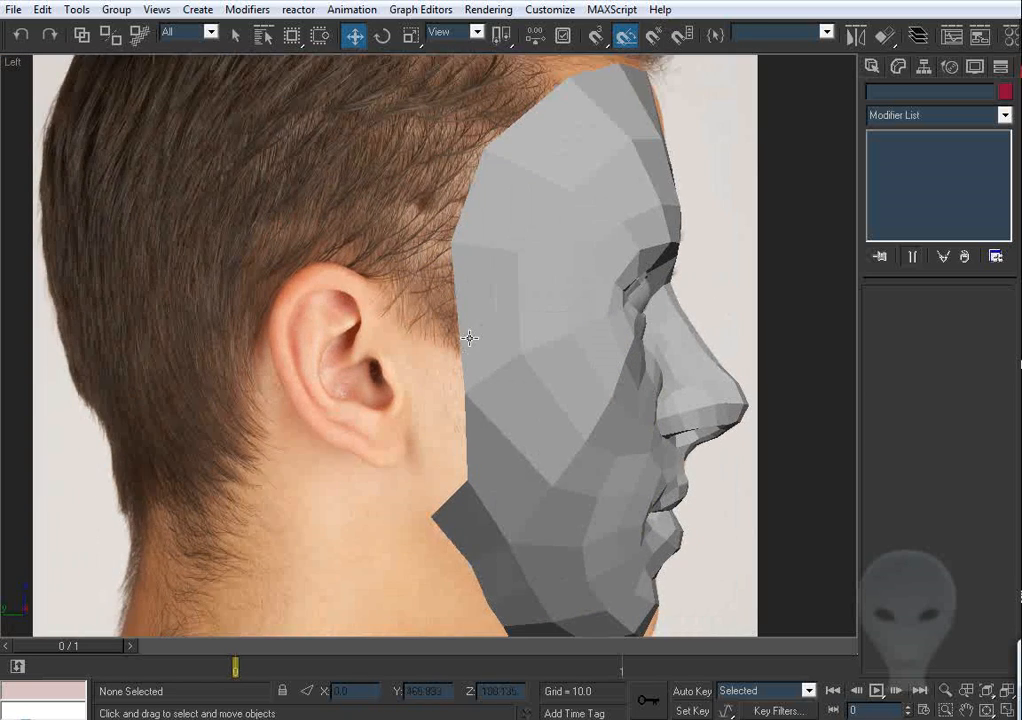
{"action": "scroll", "coordinate": [502, 267], "scroll_direction": "up", "scroll_amount": 3}
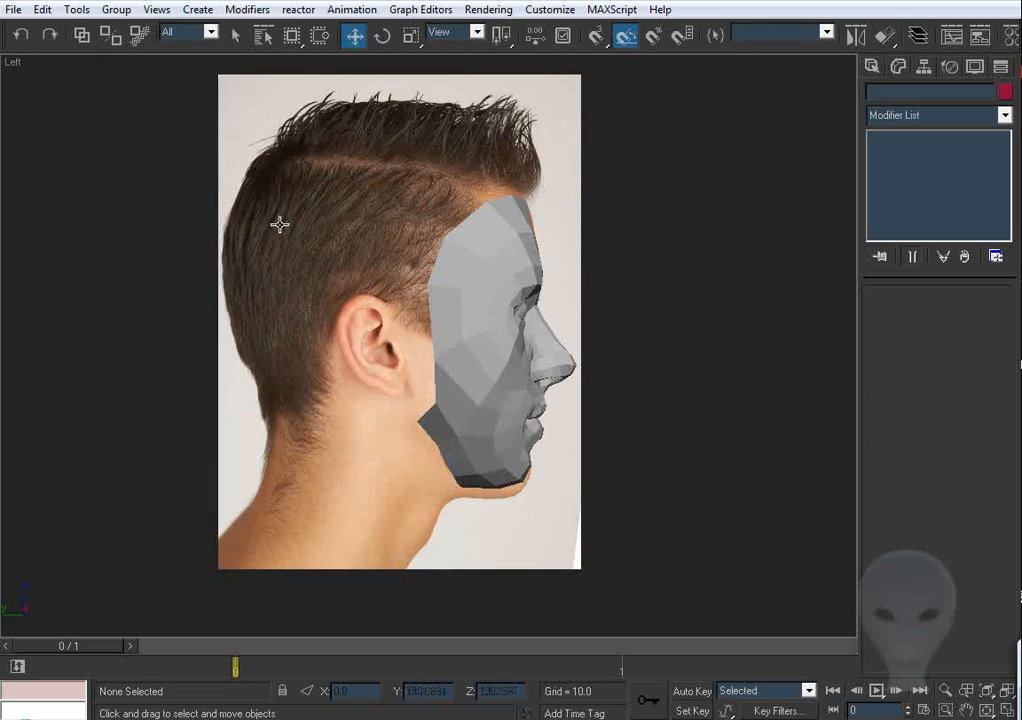
{"action": "middle_click_drag", "start_coordinate": [367, 392], "coordinate": [372, 322]}
Step: Check the face's open side edge against the ear in the left view, and inspect the perspective mesh with edges shown
{"action": "key", "text": "p"}
{"action": "key", "text": "ctrl+r"}
{"action": "left_click_drag", "start_coordinate": [372, 322], "coordinate": [417, 338]}
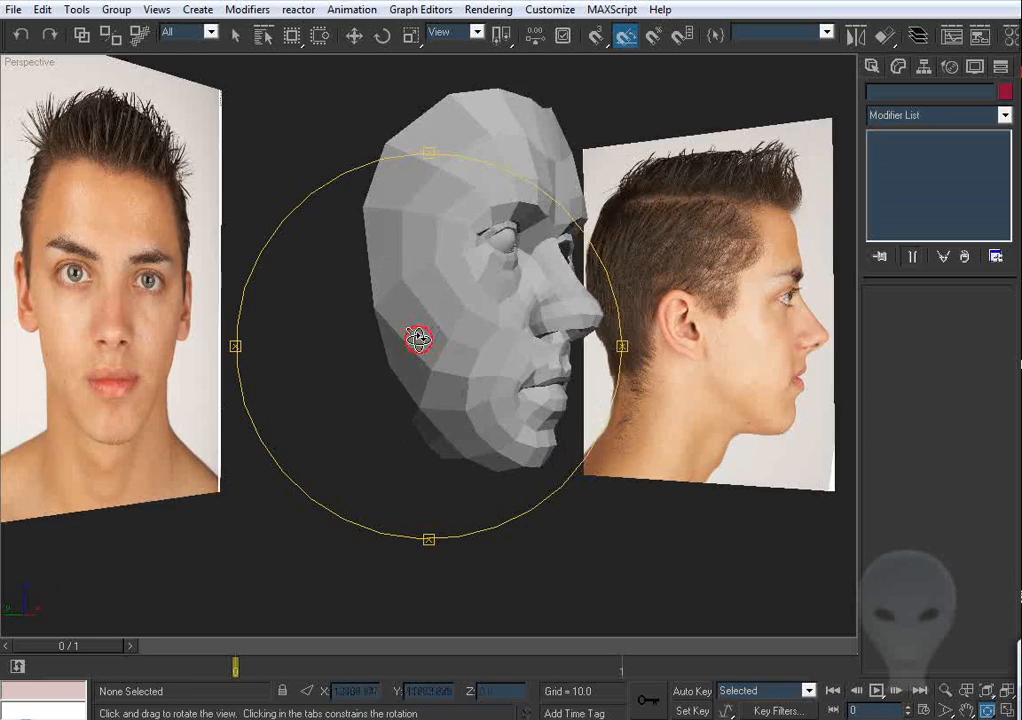
{"action": "key", "text": "l"}
{"action": "scroll", "coordinate": [429, 313], "scroll_direction": "up", "scroll_amount": 5}
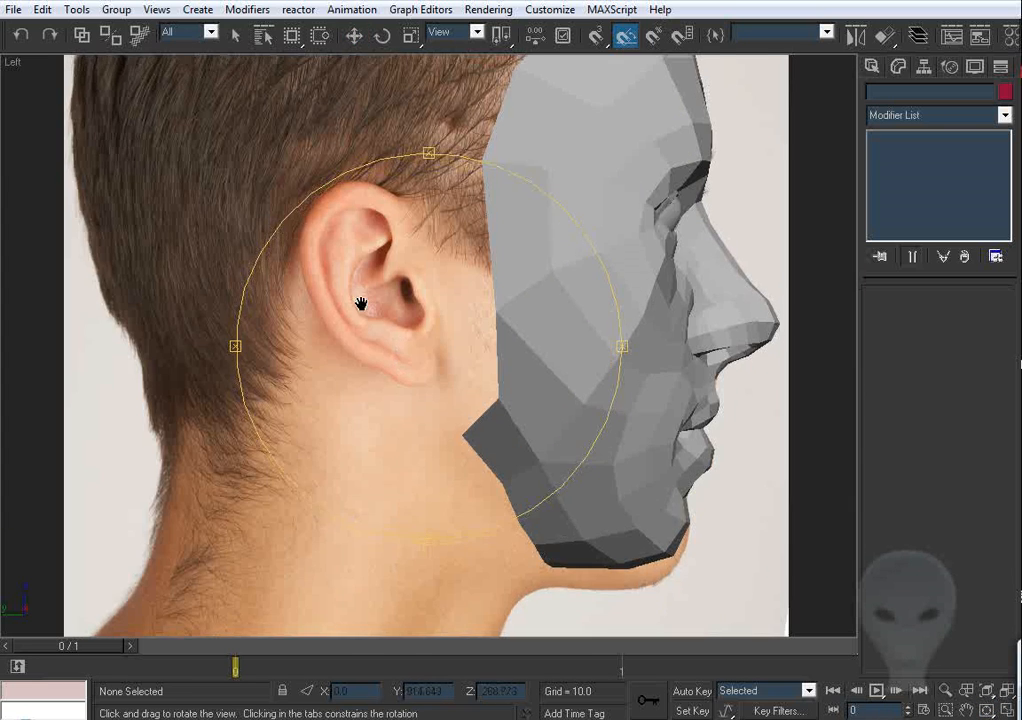
{"action": "middle_click_drag", "start_coordinate": [358, 303], "coordinate": [424, 345]}
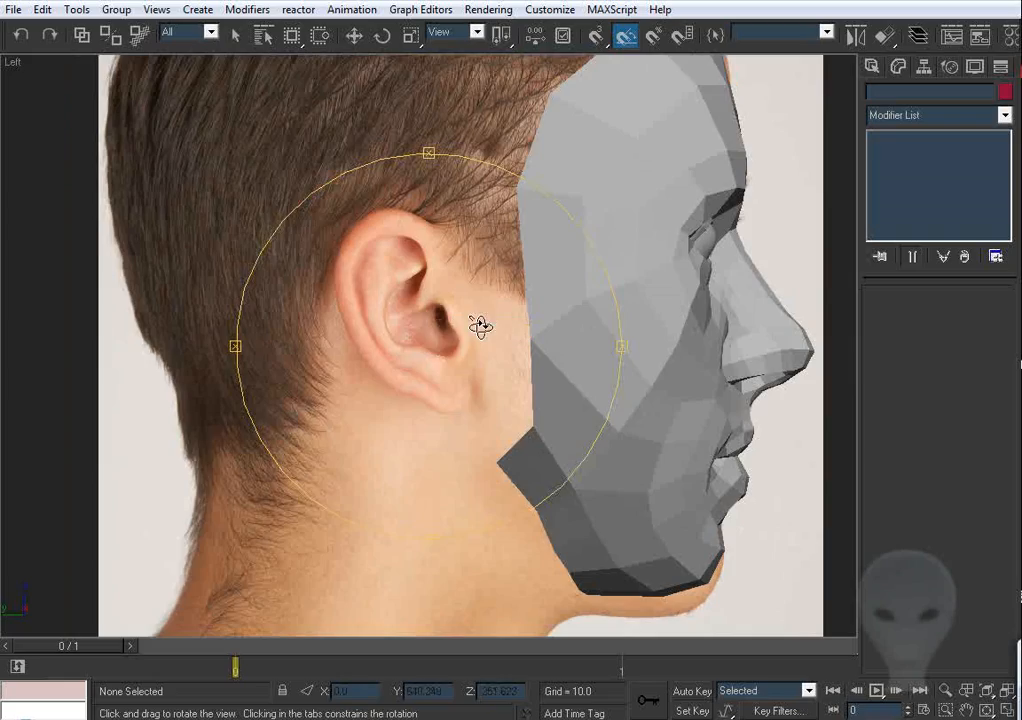
{"action": "left_click_drag", "start_coordinate": [480, 326], "coordinate": [376, 355]}
{"action": "key", "text": "F4"}
{"action": "scroll", "coordinate": [385, 310], "scroll_direction": "down", "scroll_amount": 3}
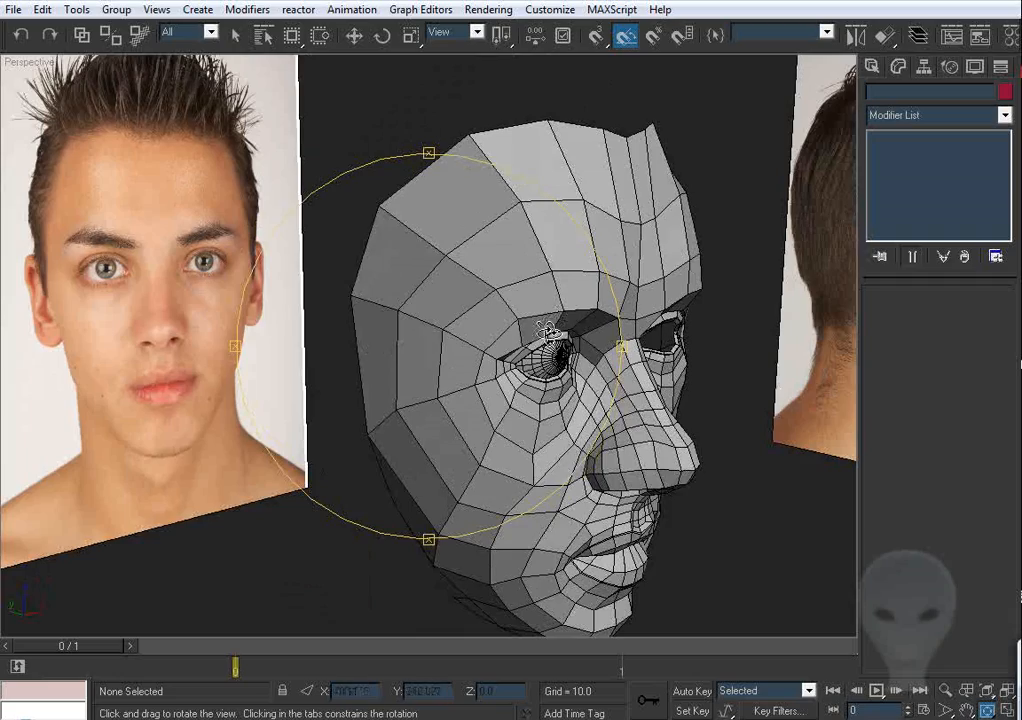
{"action": "left_click_drag", "start_coordinate": [549, 331], "coordinate": [472, 307]}
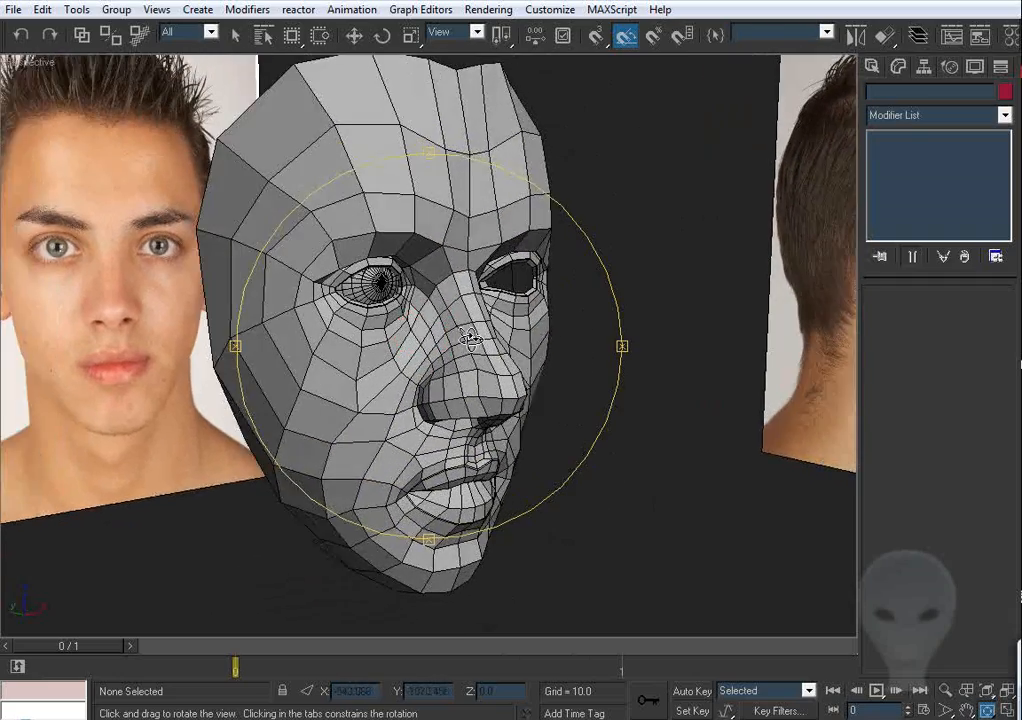